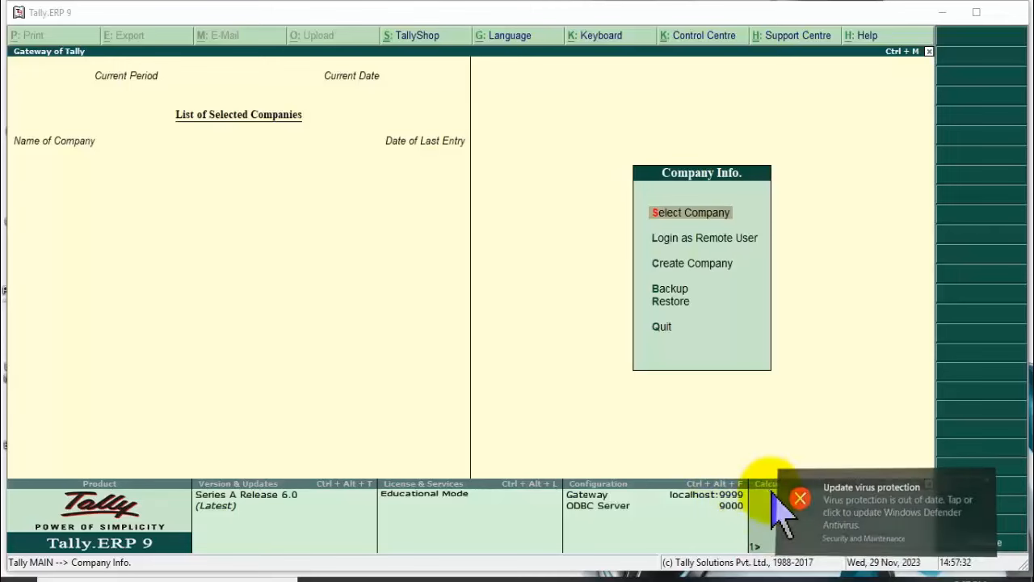
Dismiss the Windows Defender virus-protection notification and cancel quitting Tally.
click(778, 554)
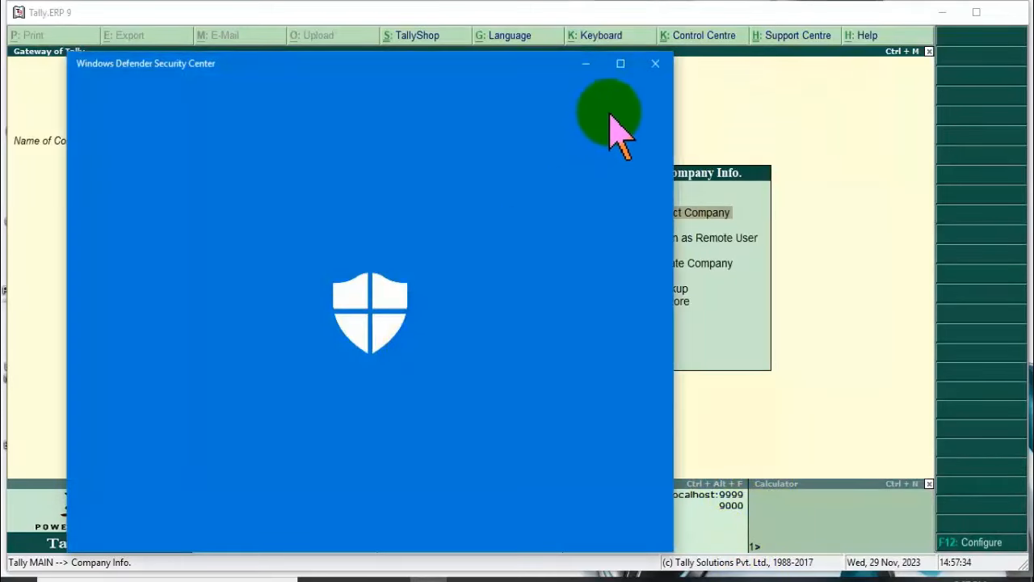
click(655, 64)
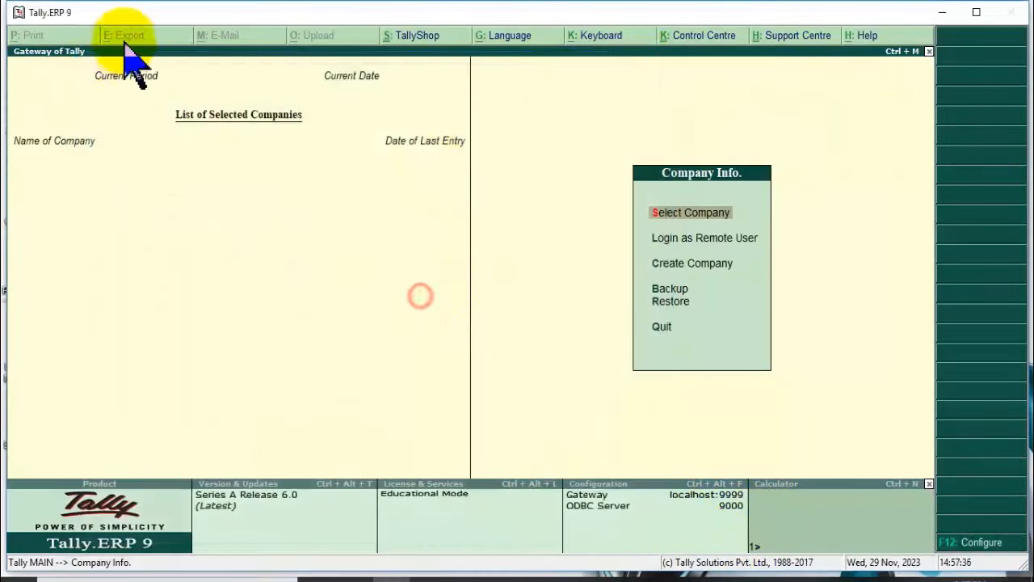
click(132, 10)
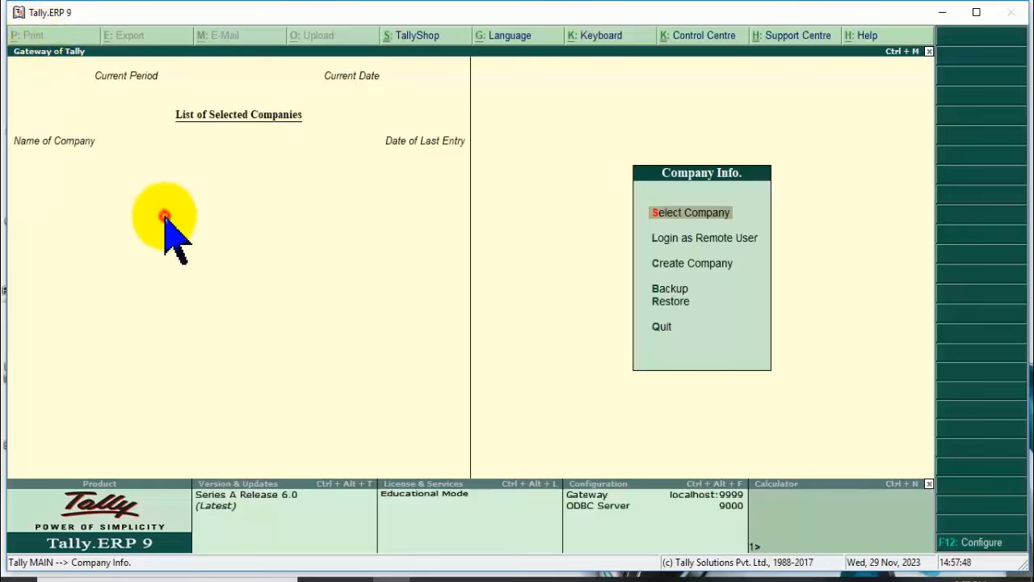
key(Escape)
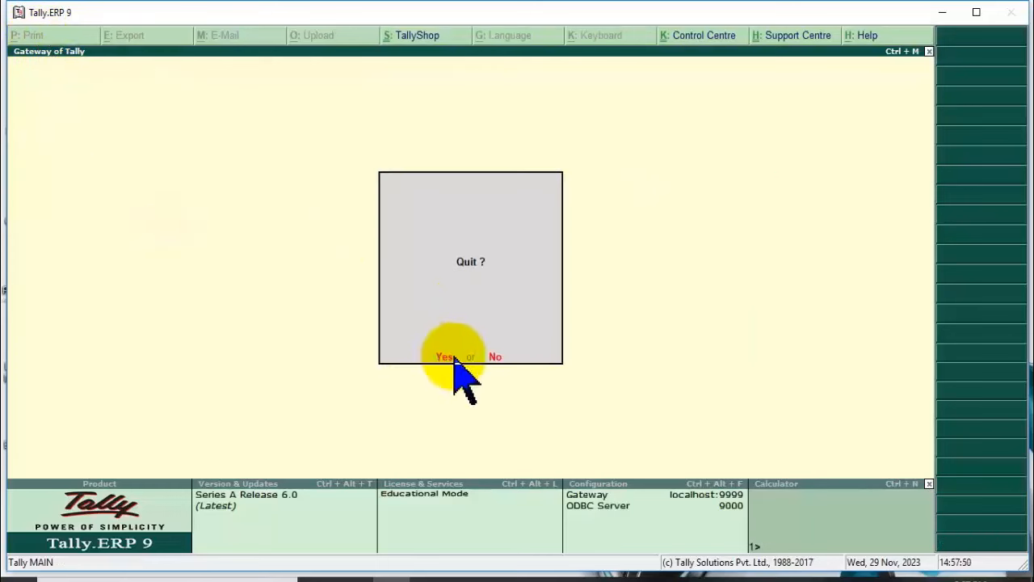
key(n)
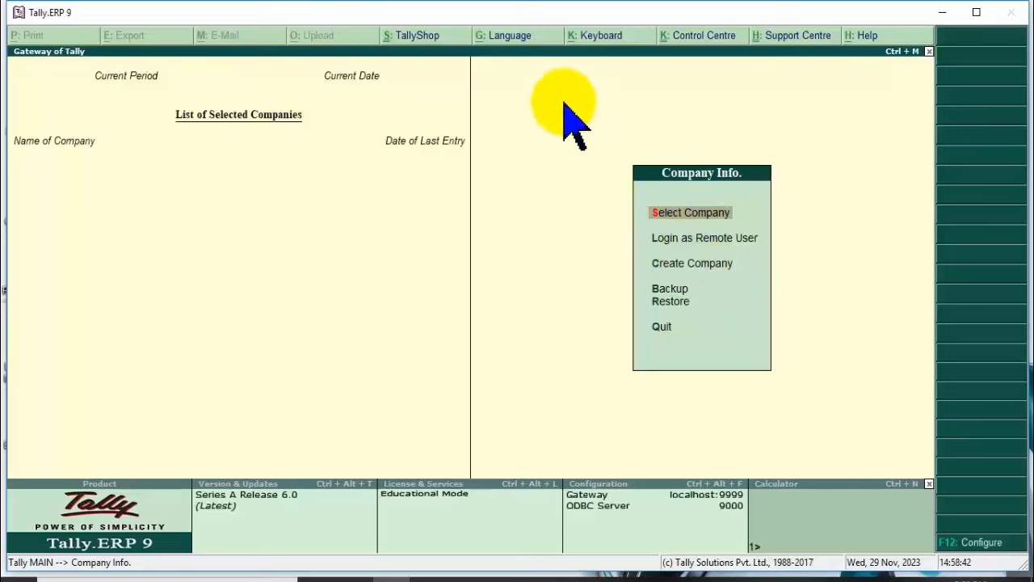
Choose Hindi from the List of Languages under K: Keyboard.
click(596, 58)
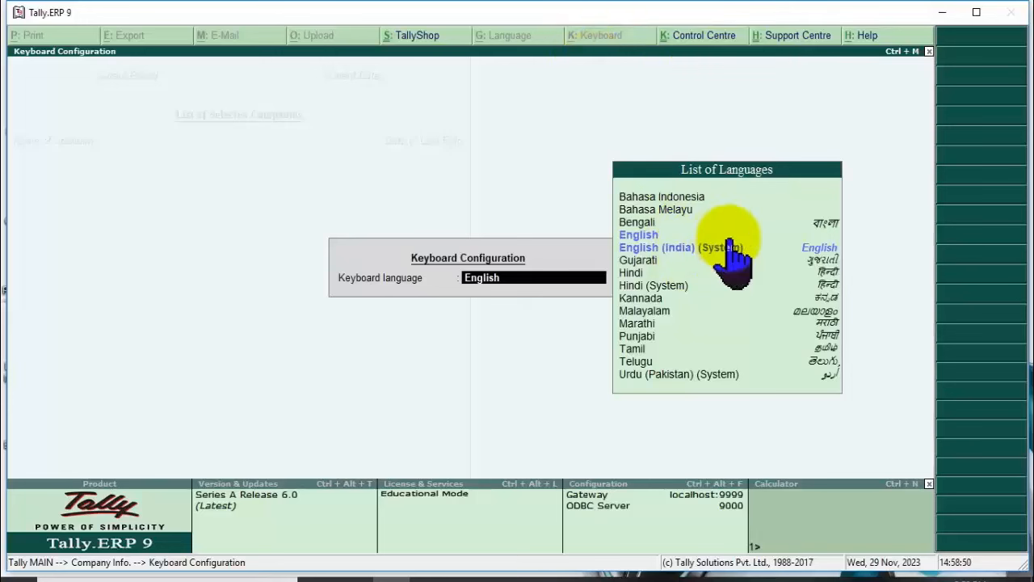
text(H)
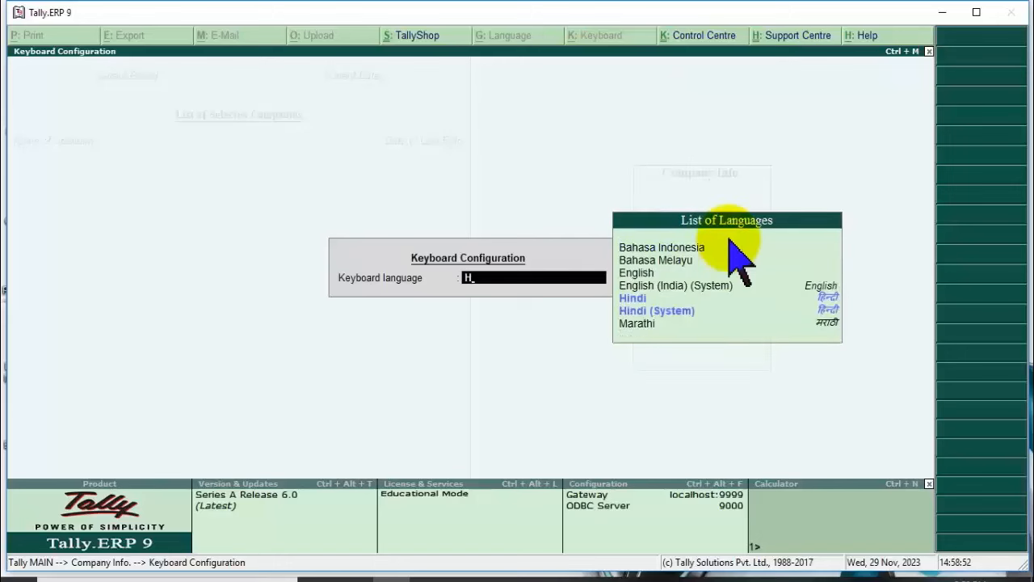
click(661, 298)
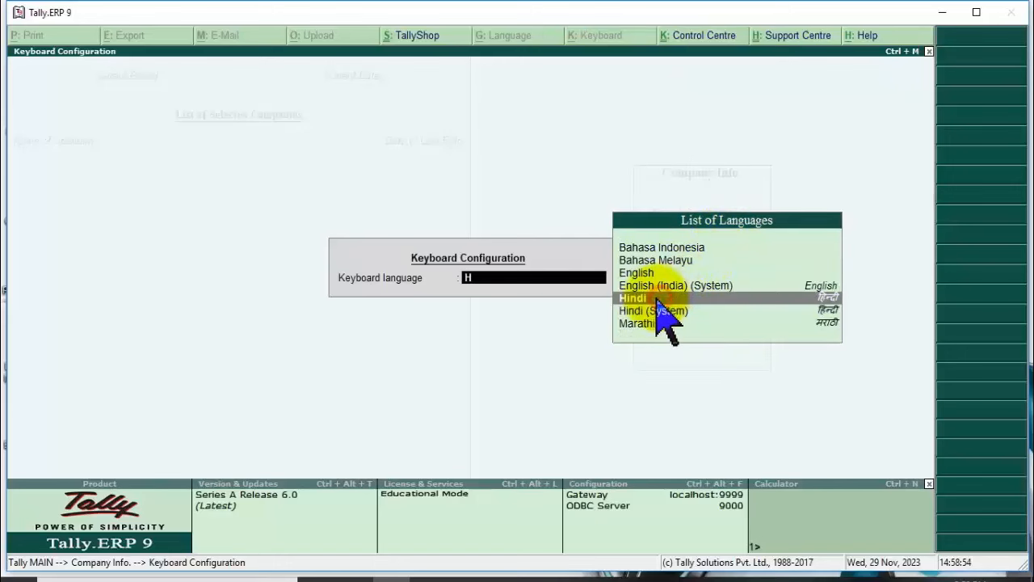
key(Return)
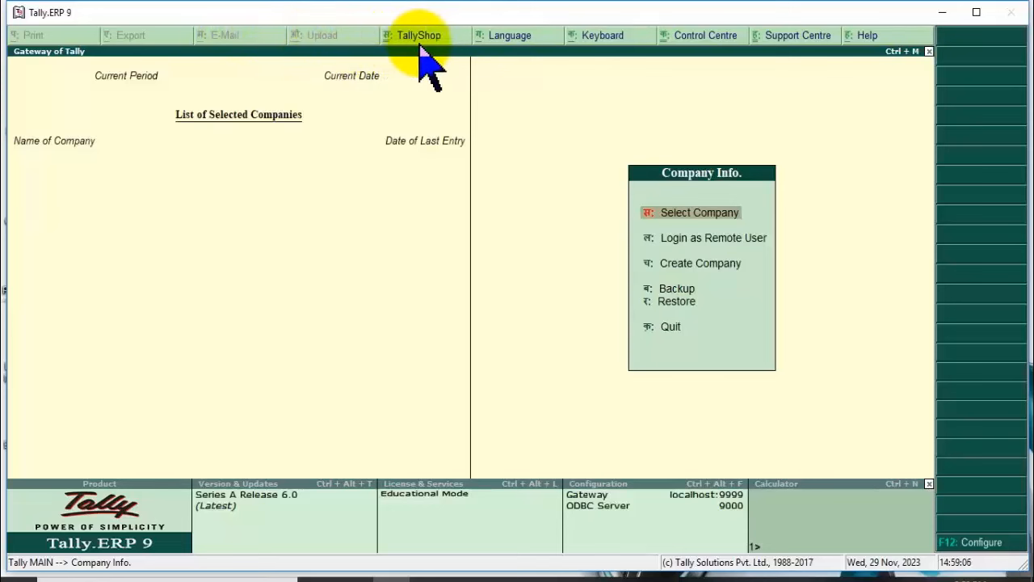
Pick English in the K: Keyboard List of Languages to restore English shortcut letters.
click(605, 41)
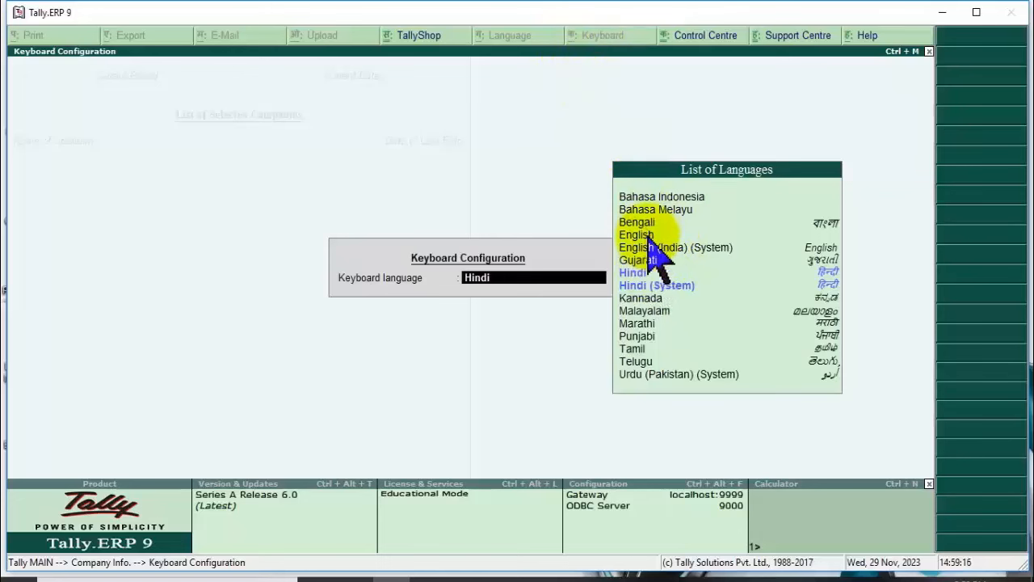
click(648, 235)
click(649, 247)
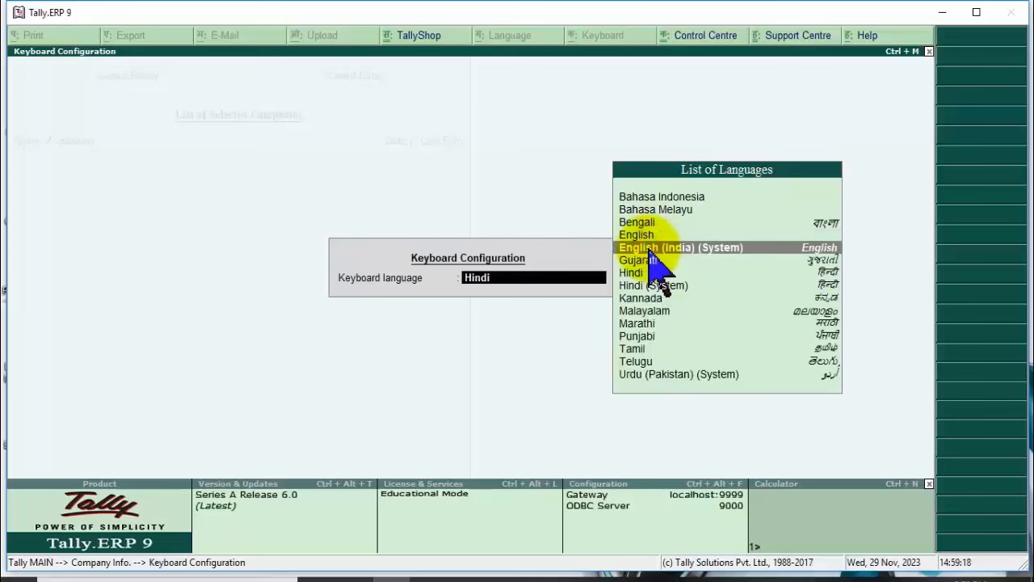
click(648, 235)
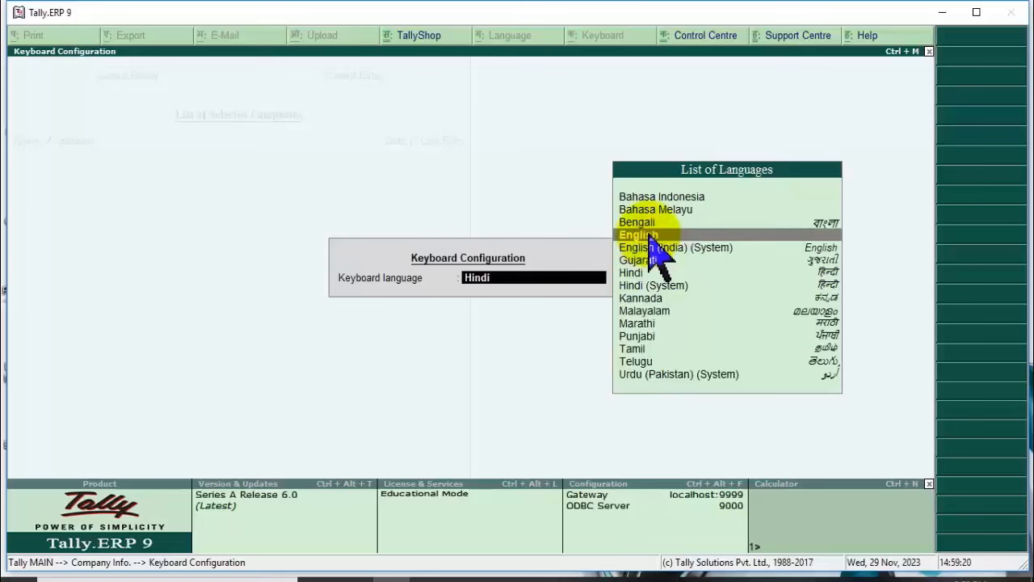
click(647, 235)
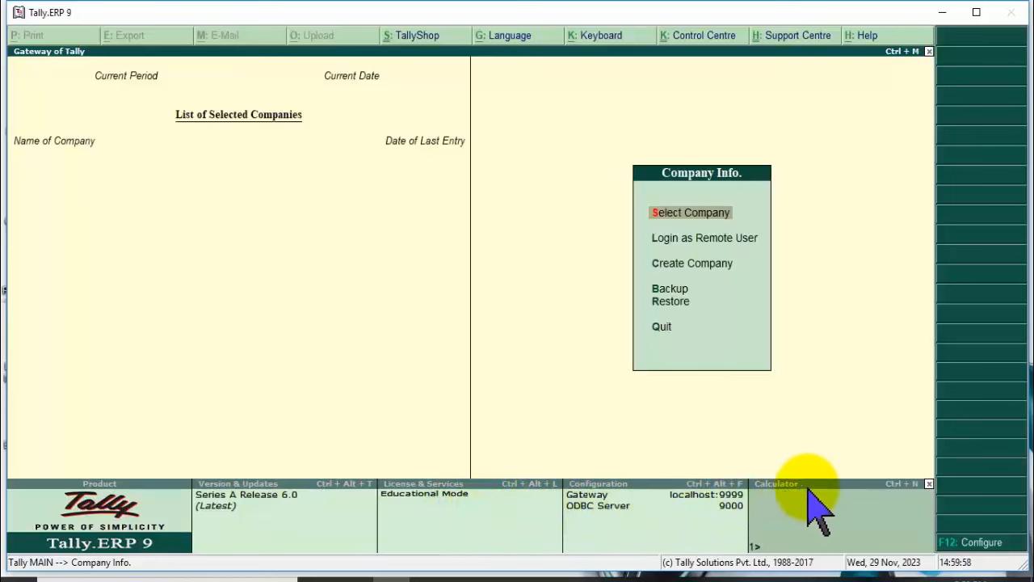
Compute 10/2 = 5 and 10-2 = 8 in the calculator panel, then return to the Gateway.
click(804, 537)
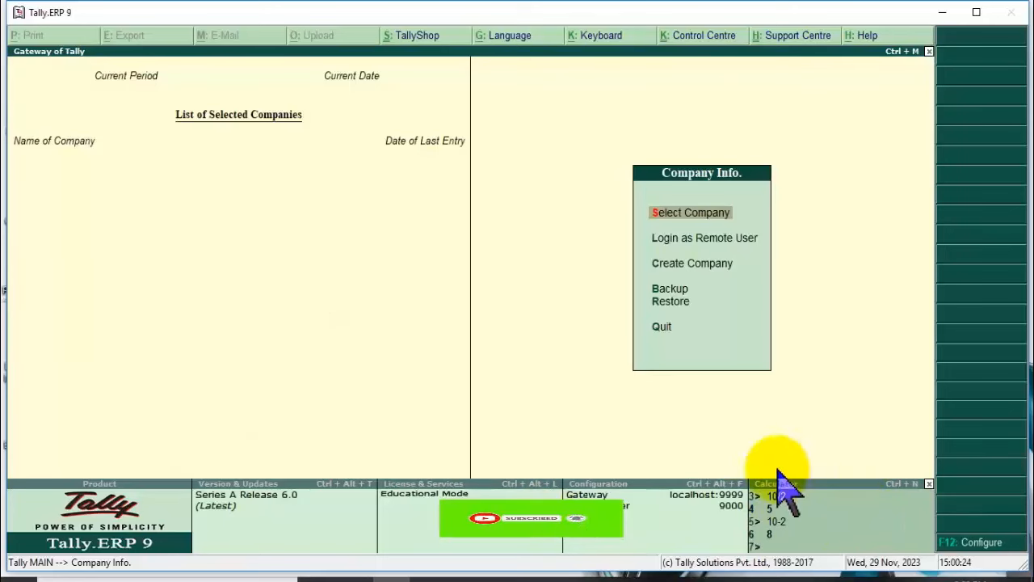
click(844, 540)
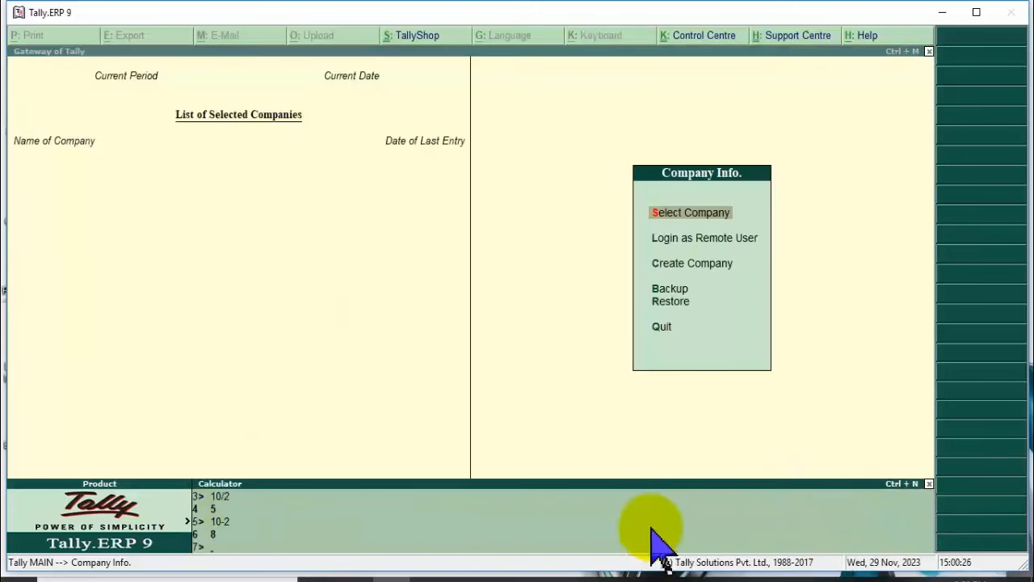
click(566, 317)
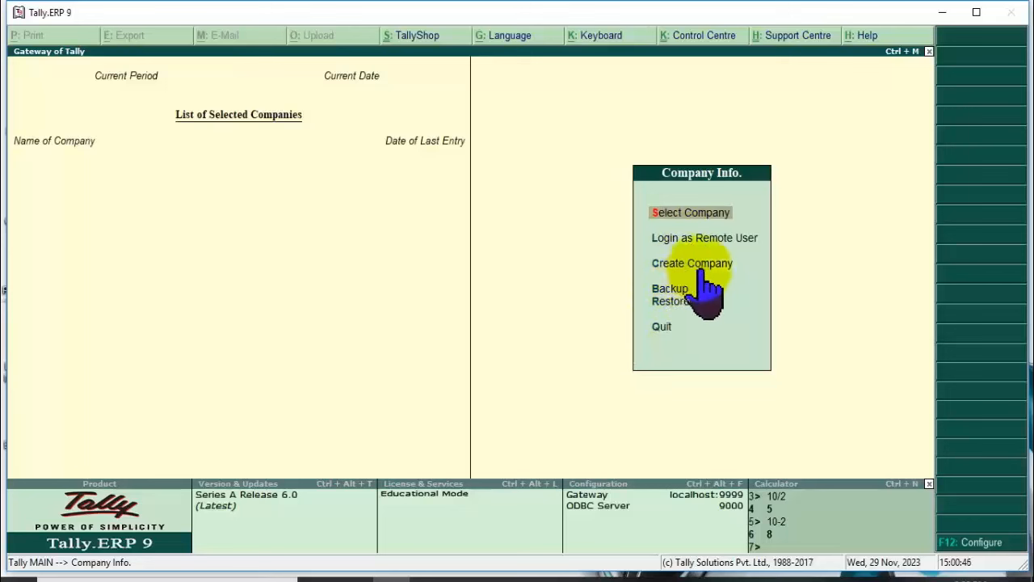
Select Create Company in Company Info to open the Company Creation form at the data directory.
click(711, 264)
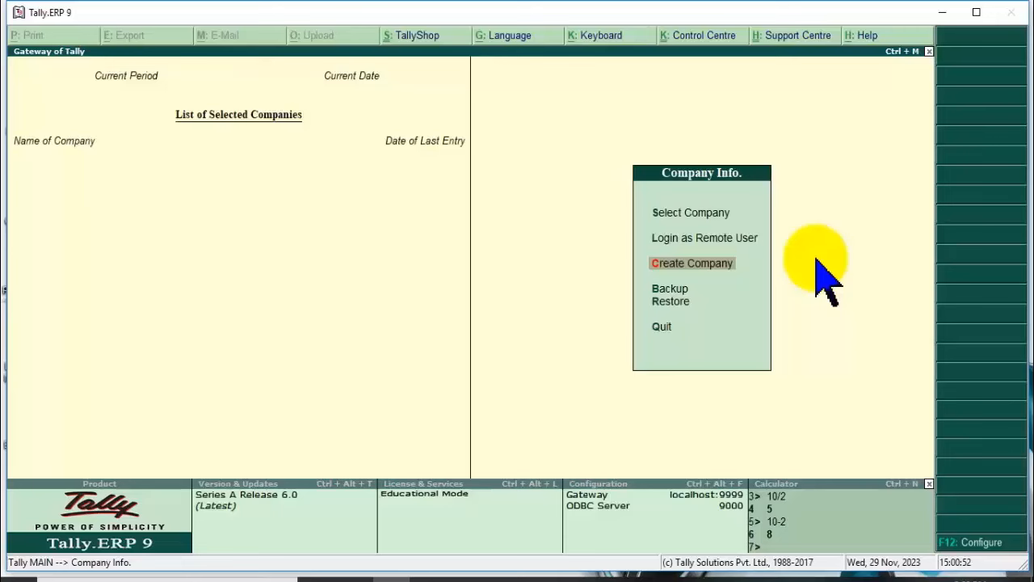
key(Return)
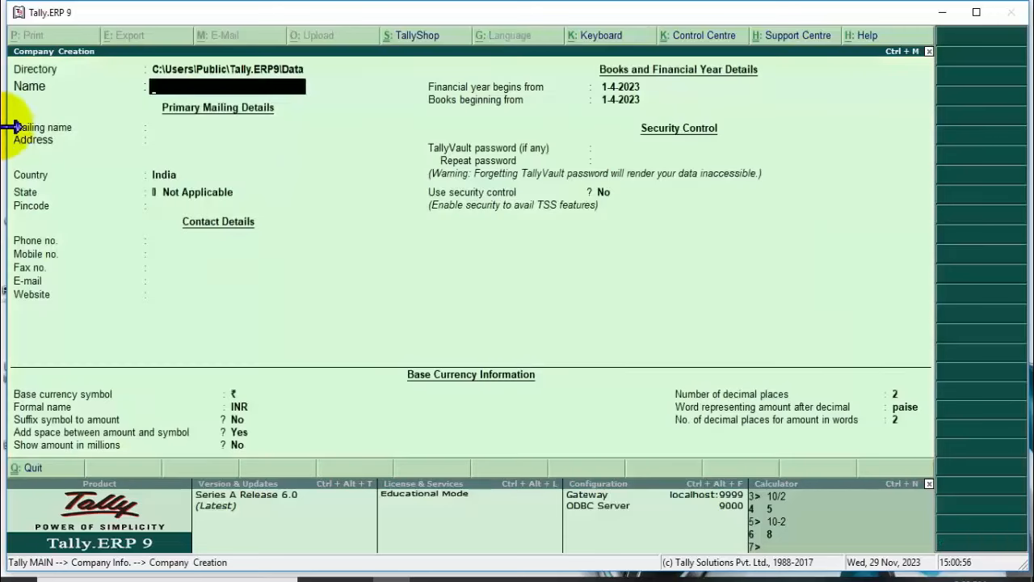
click(332, 148)
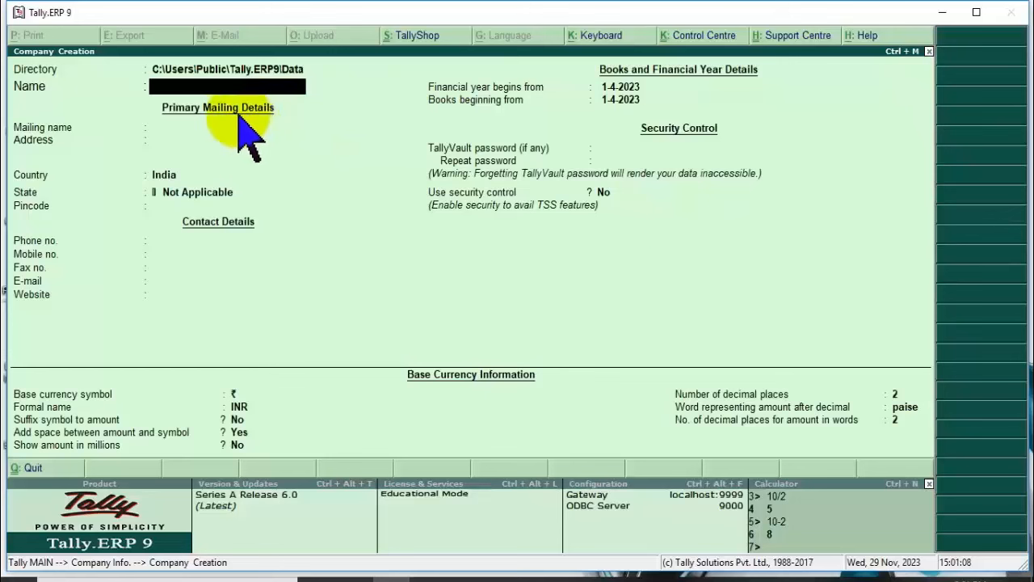
click(62, 70)
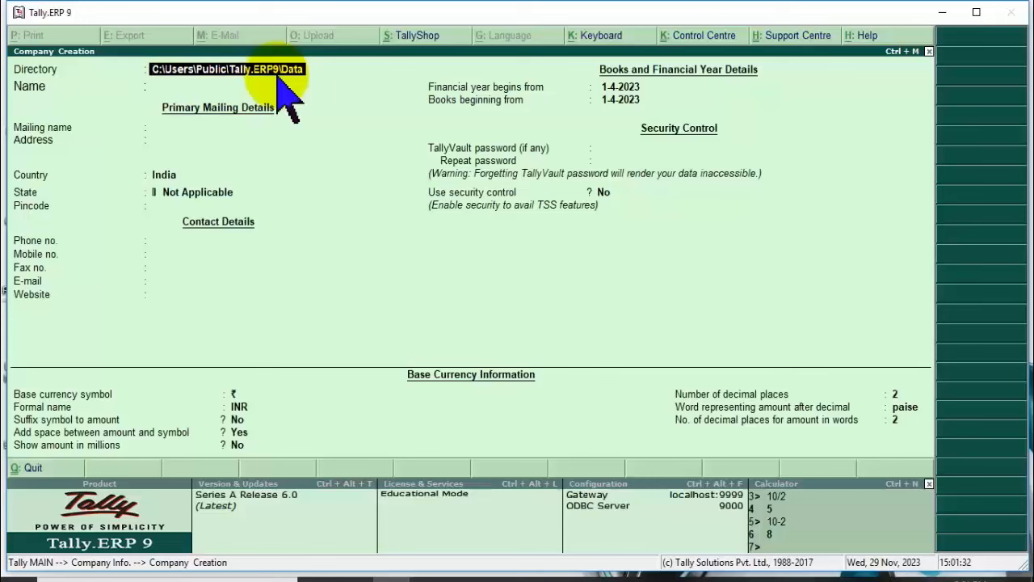
Enter 'Metro Computer' as company name and mailing name, leaving the address blank.
key(Return)
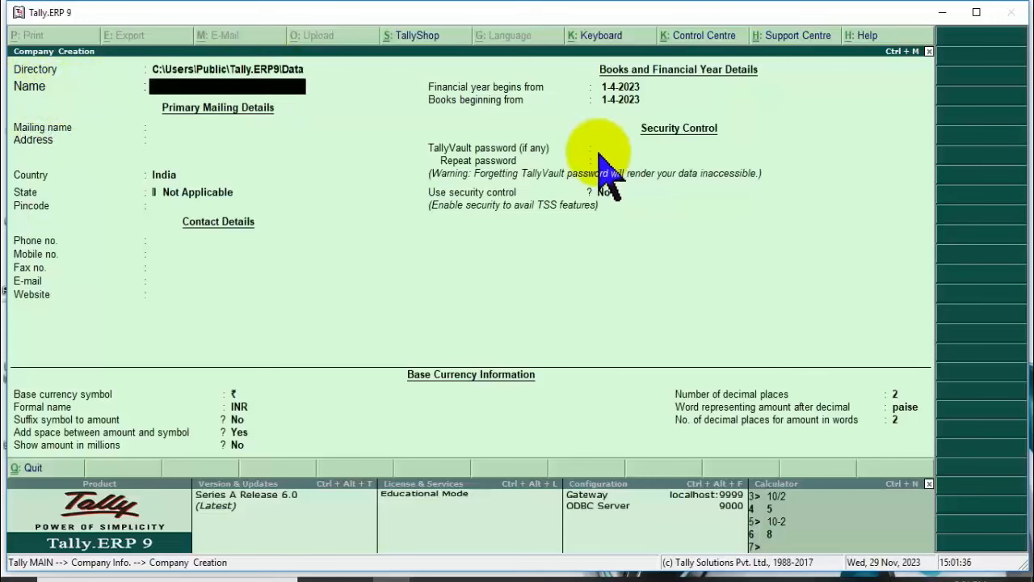
text(Metro Computer)
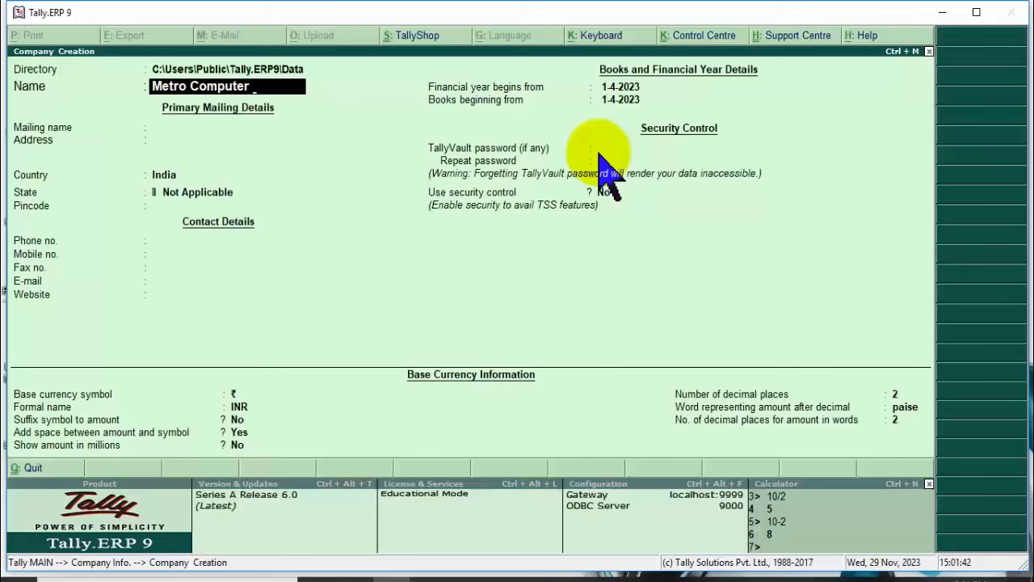
key(Return)
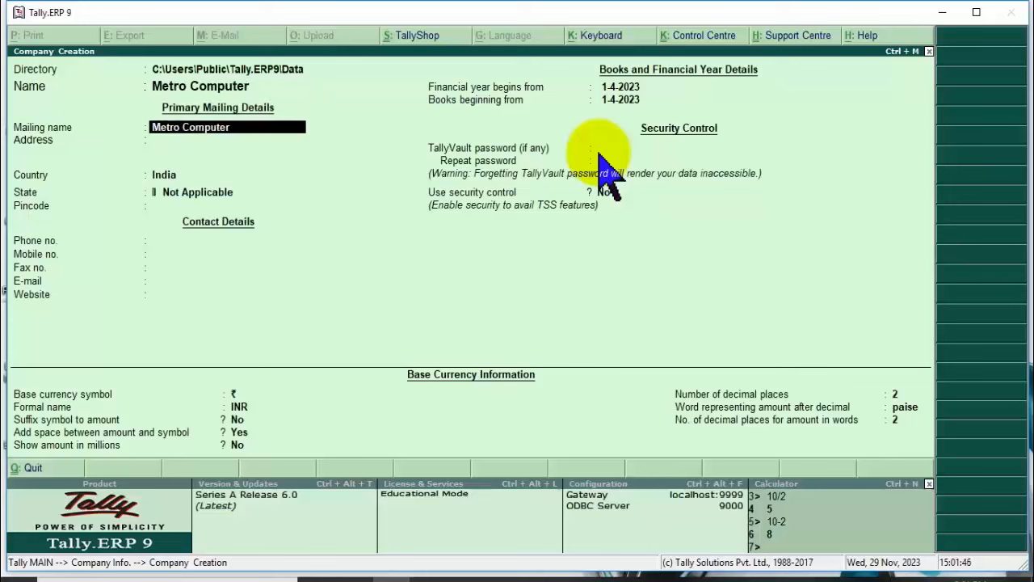
key(Return)
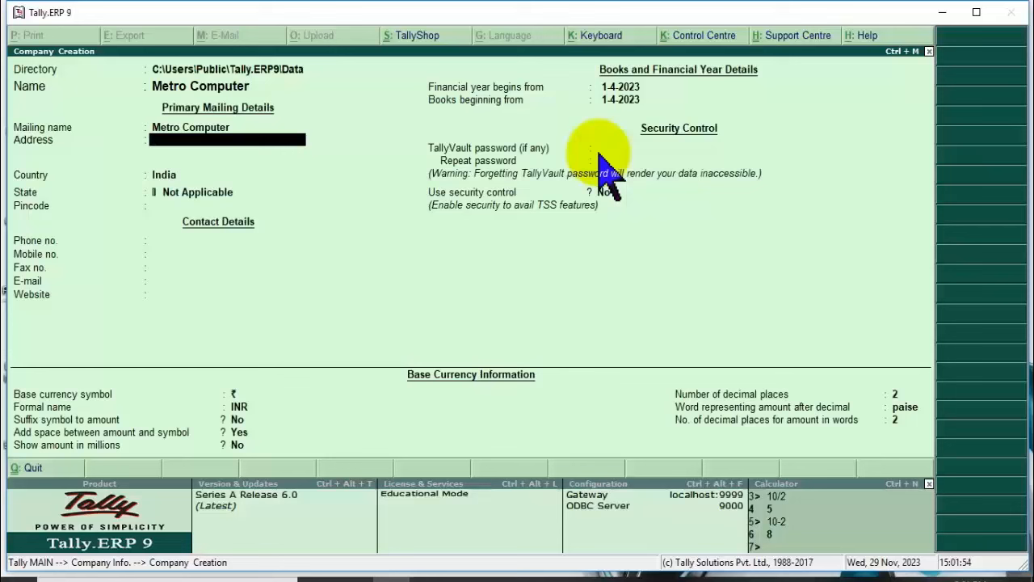
key(Return)
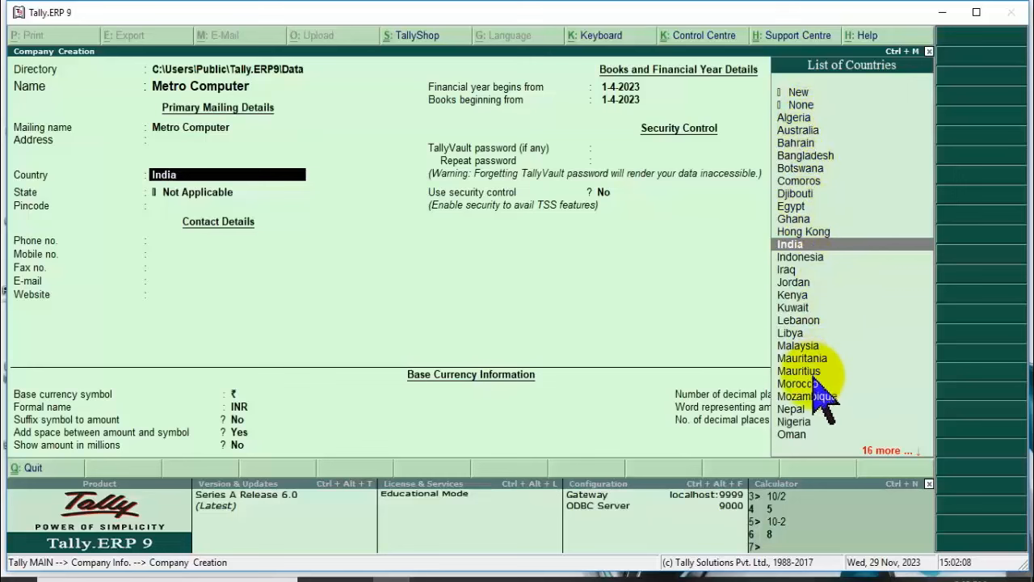
Browse the List of Countries (Bangladesh, Indonesia) and settle on India as the country.
scroll(879, 322, down, 9)
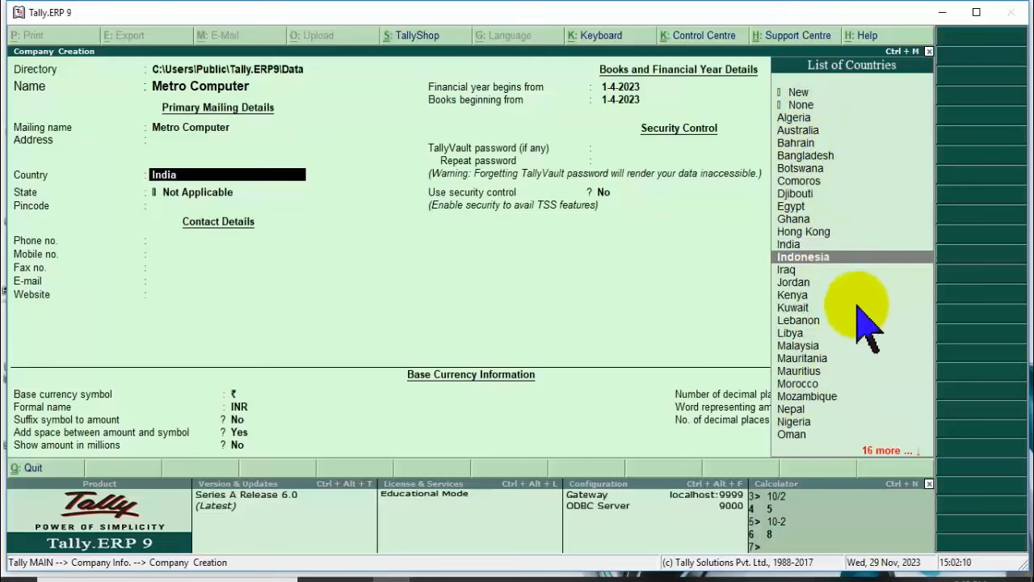
scroll(869, 327, down, 4)
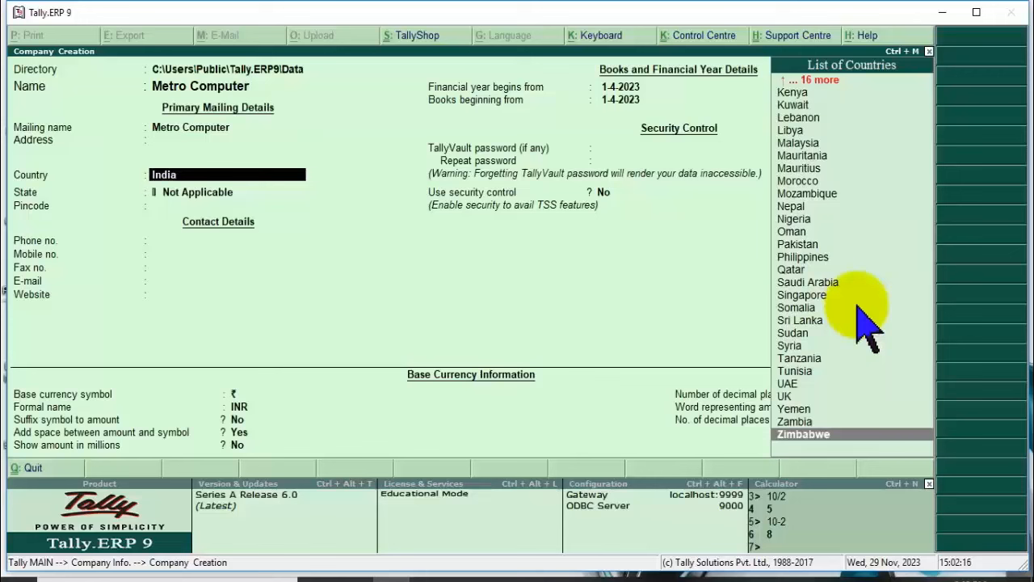
text(i)
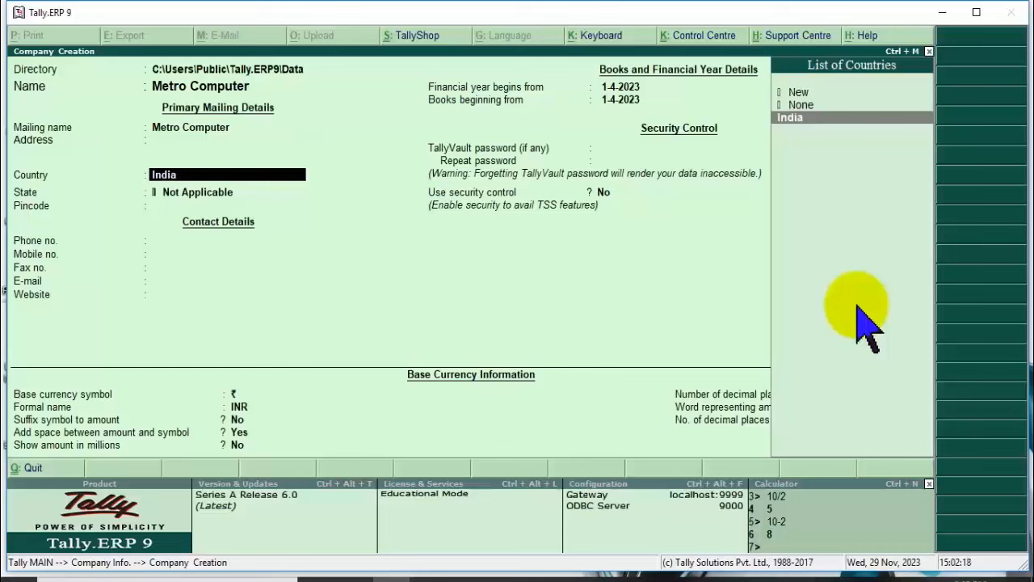
key(Return)
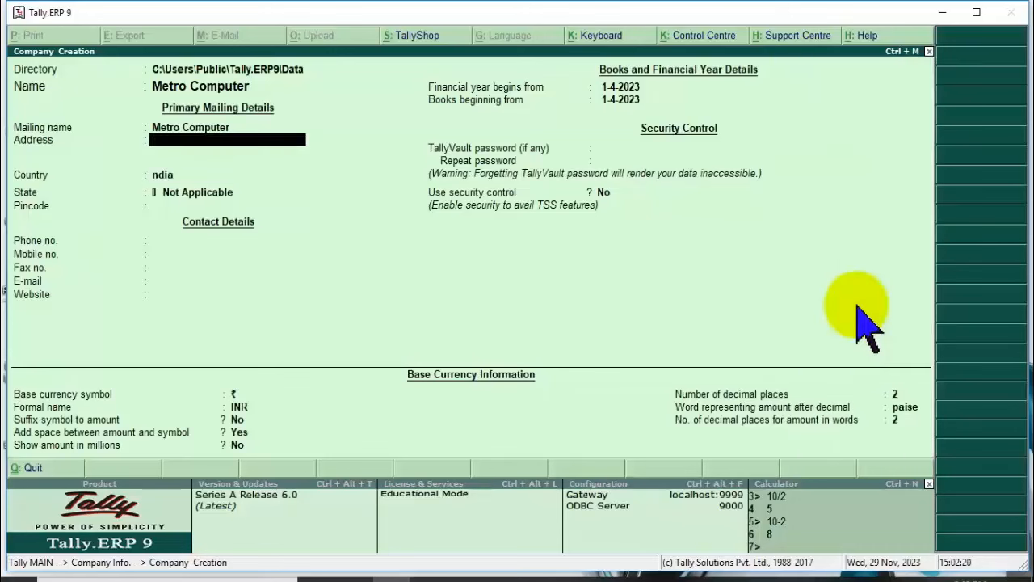
key(BackSpace)
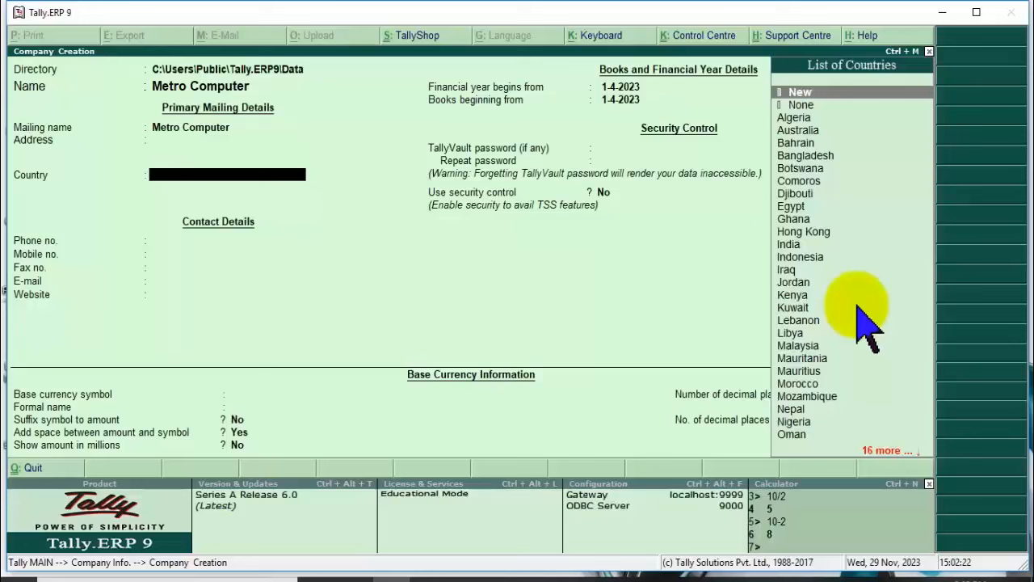
text(K)
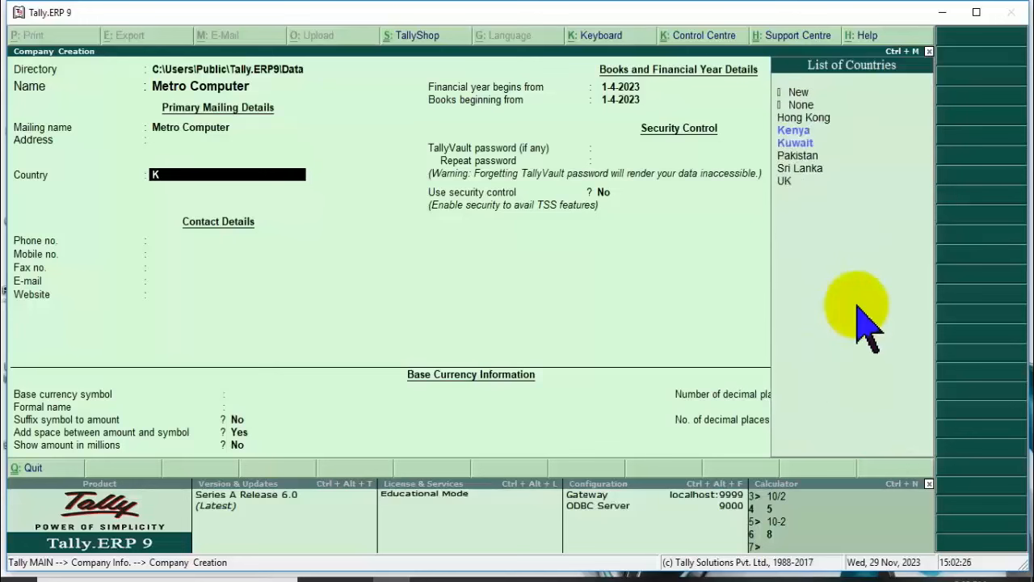
key(BackSpace)
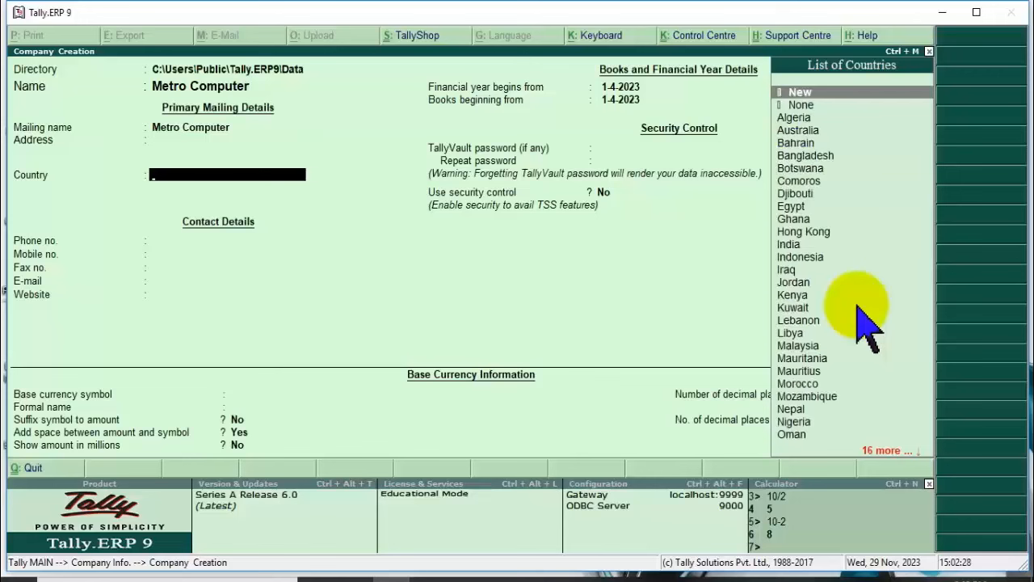
text(D)
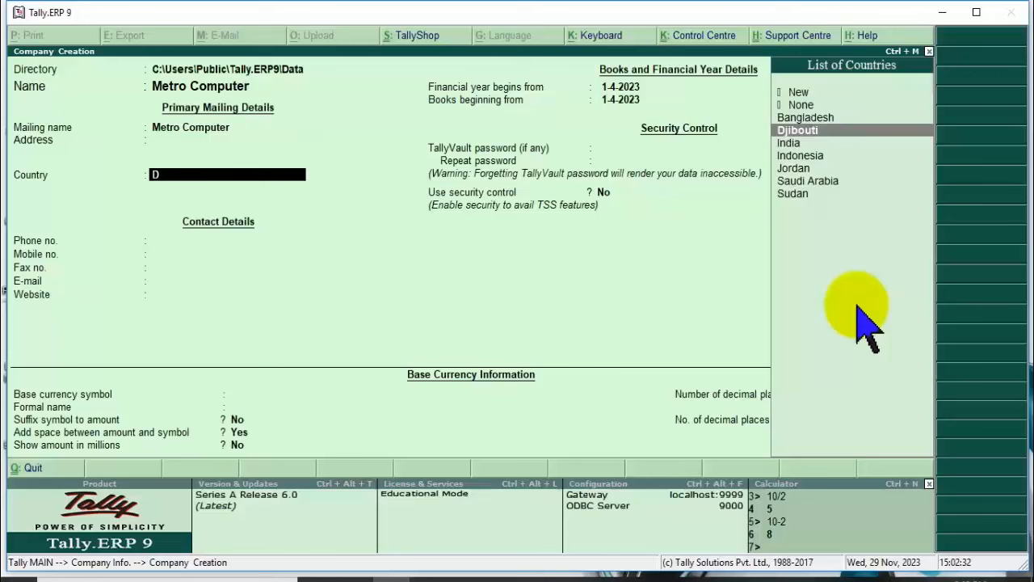
key(BackSpace)
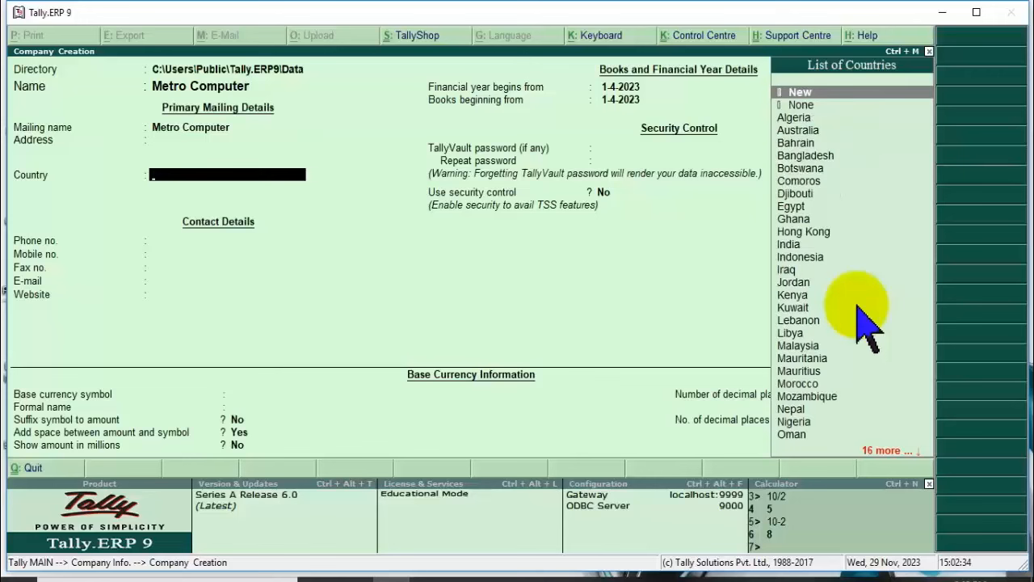
text(B)
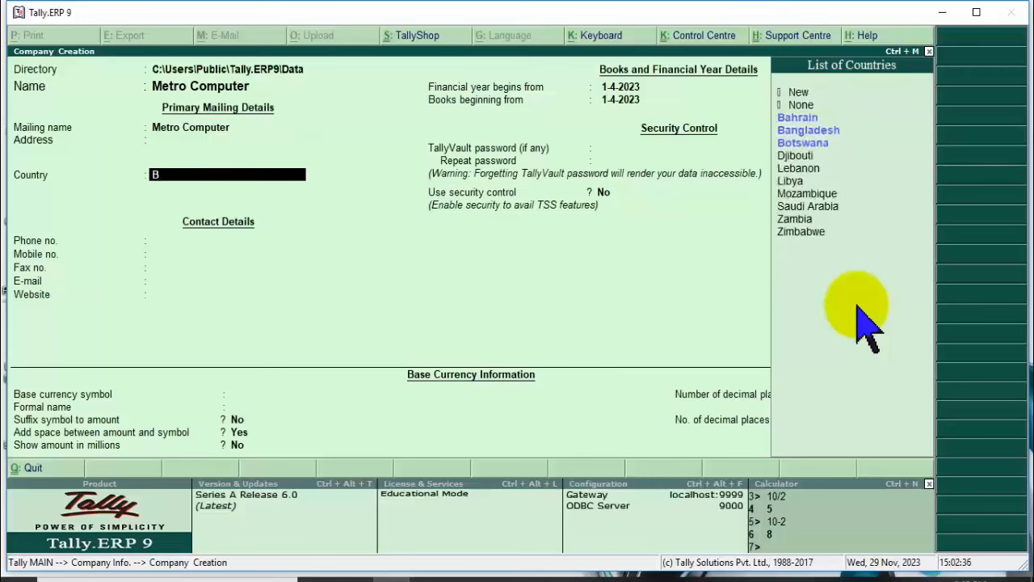
key(Down)
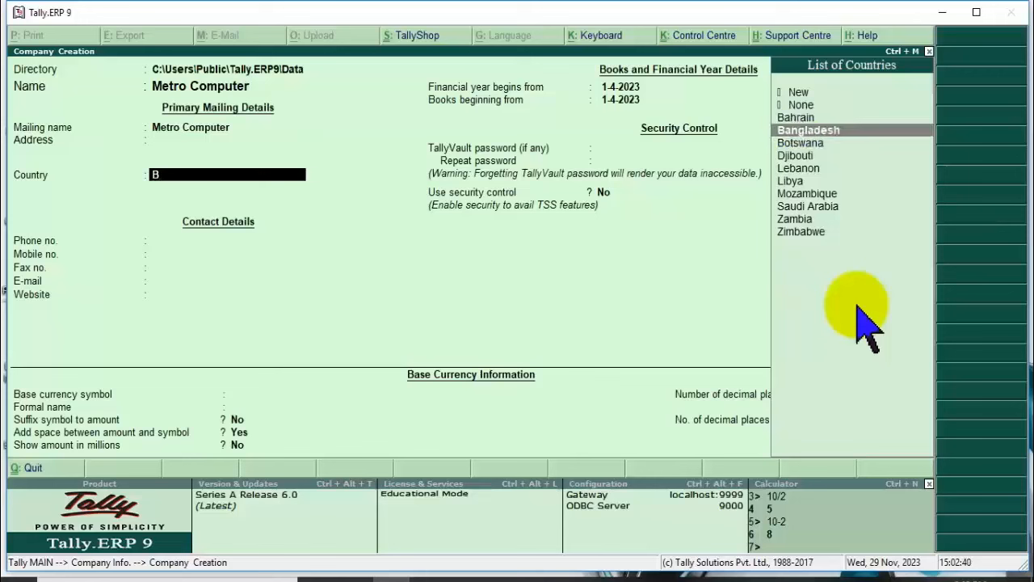
key(BackSpace)
text(In)
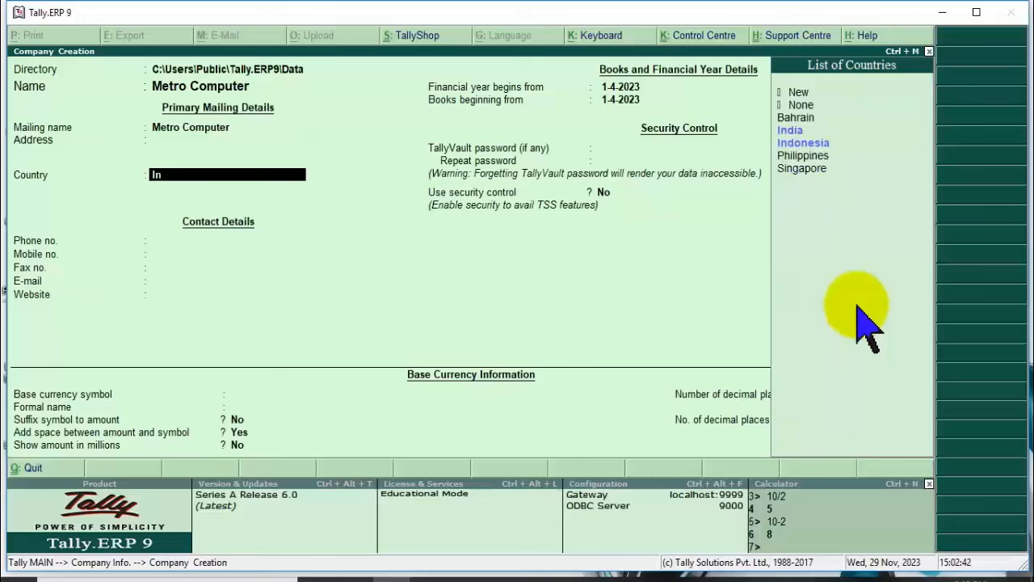
key(Down)
key(Down)
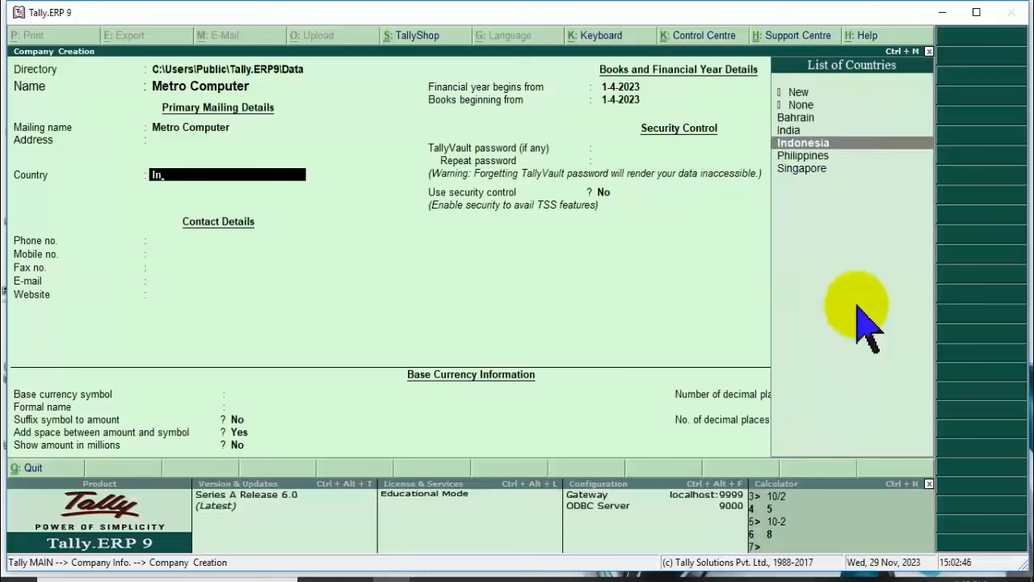
key(Up)
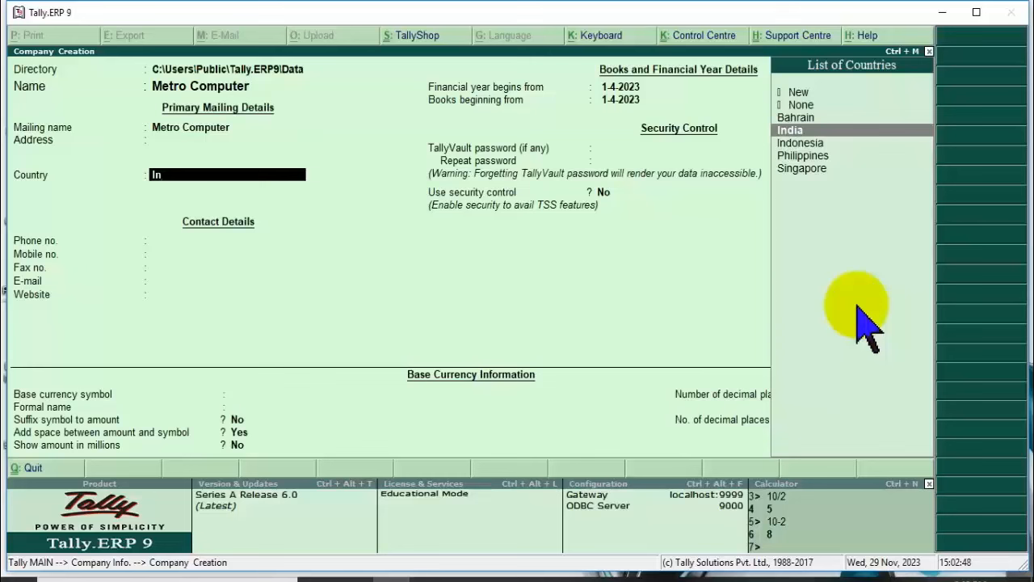
key(Return)
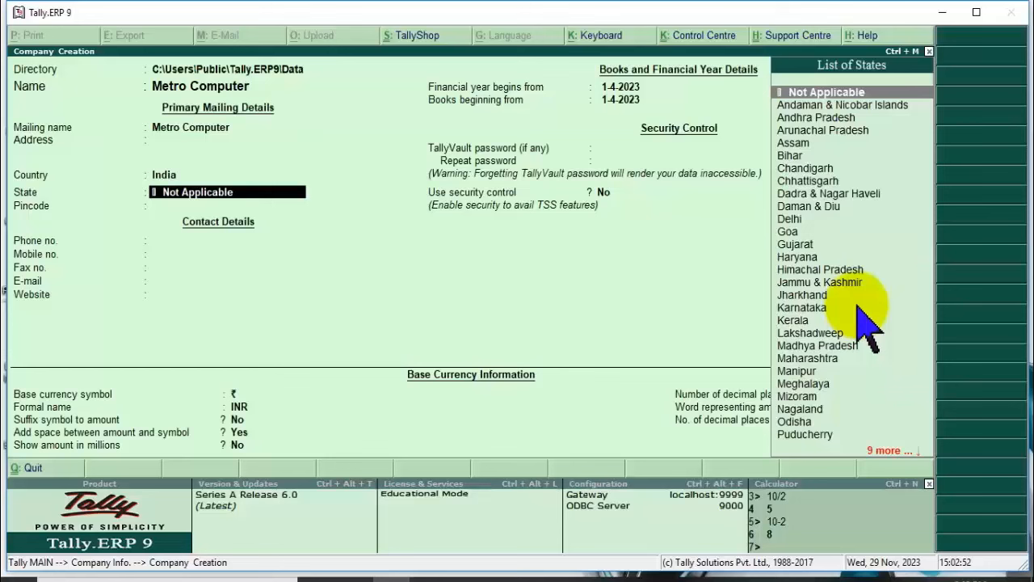
Briefly switch the country to Hong Kong (HKD), then set it back to India (INR).
key(Up)
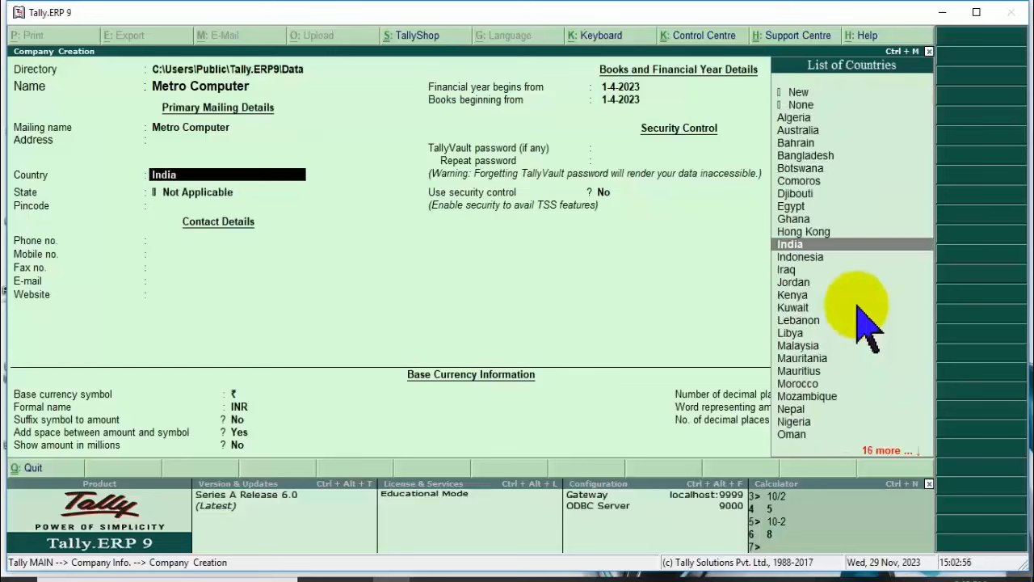
key(Up)
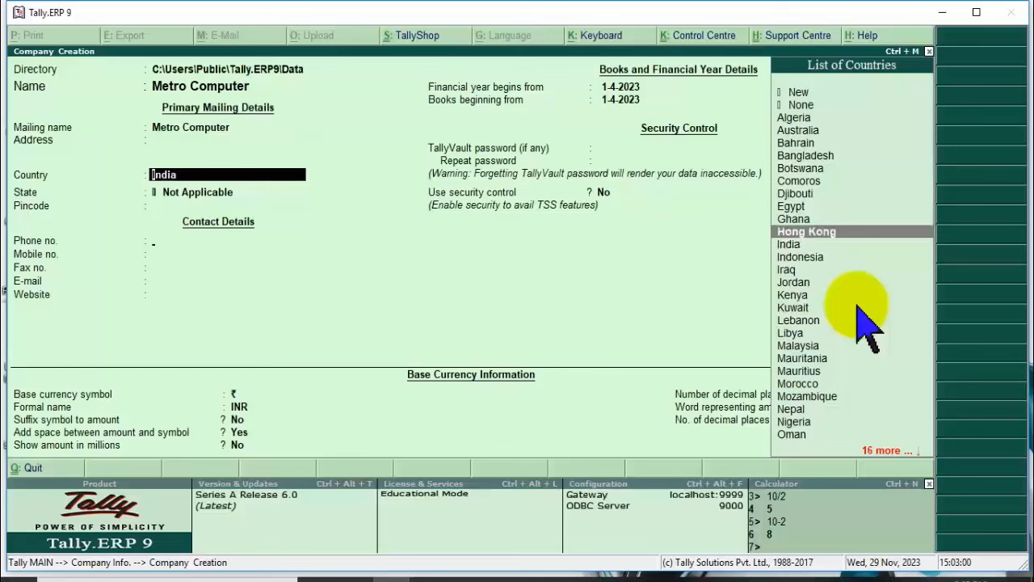
key(Return)
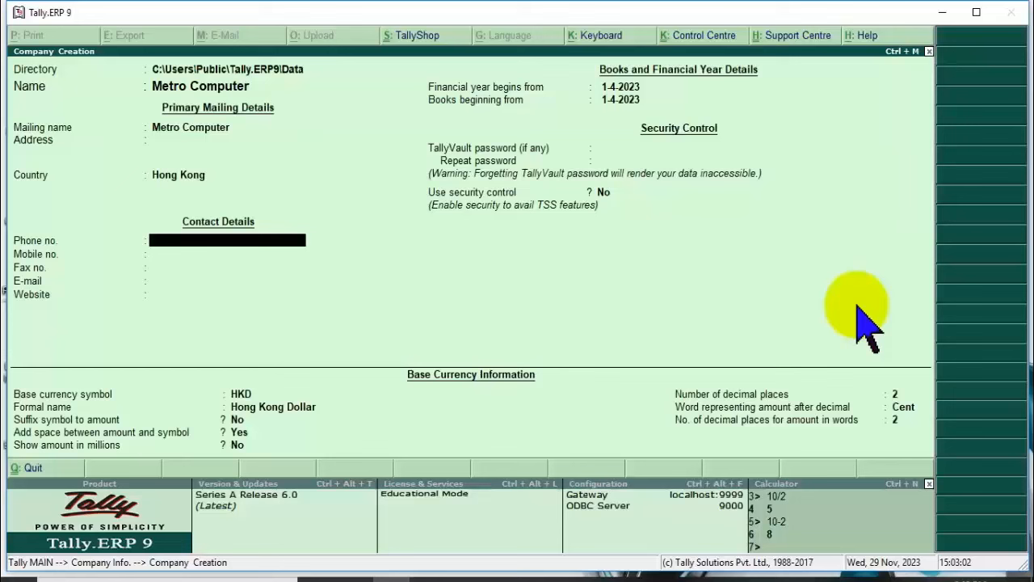
key(BackSpace)
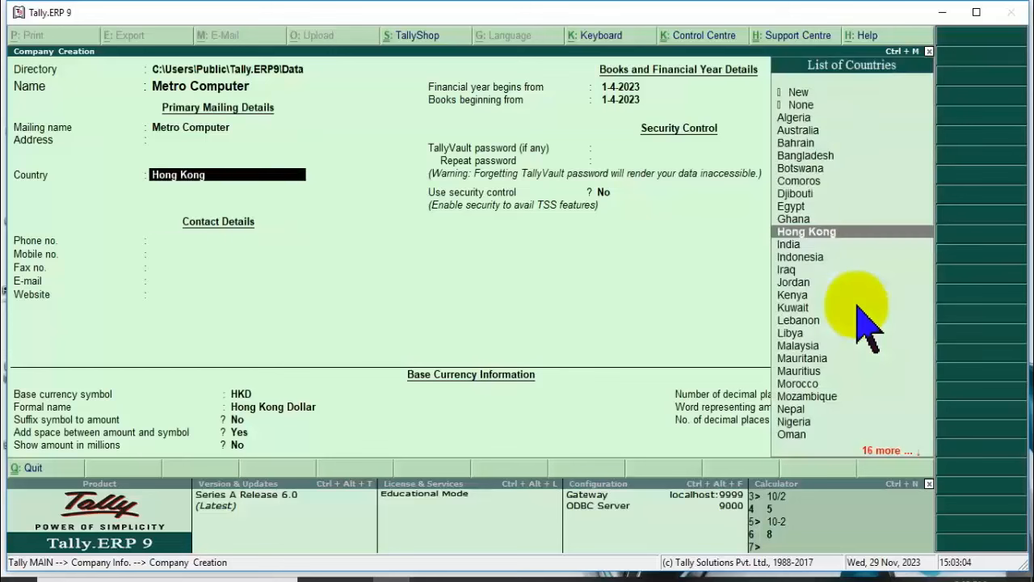
text(ind)
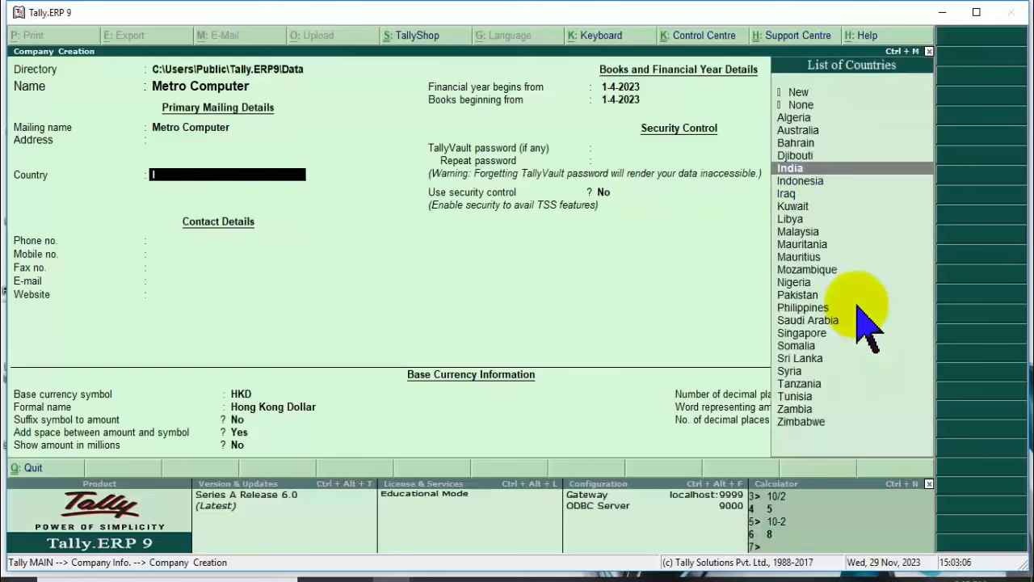
key(Return)
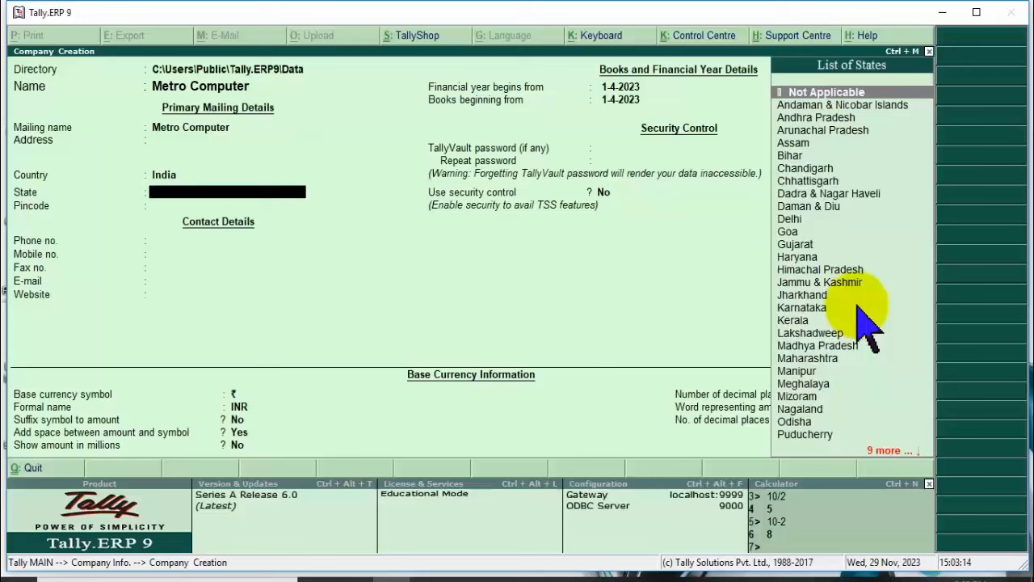
Set the state to Uttar Pradesh and the pincode to 226001.
key(Down)
key(Down)
key(Down)
key(Down)
key(Down)
key(Down)
key(Down)
key(Down)
key(Down)
key(Down)
key(Down)
key(Down)
key(Down)
key(Down)
key(Down)
key(Down)
key(Down)
key(Down)
key(Down)
key(Down)
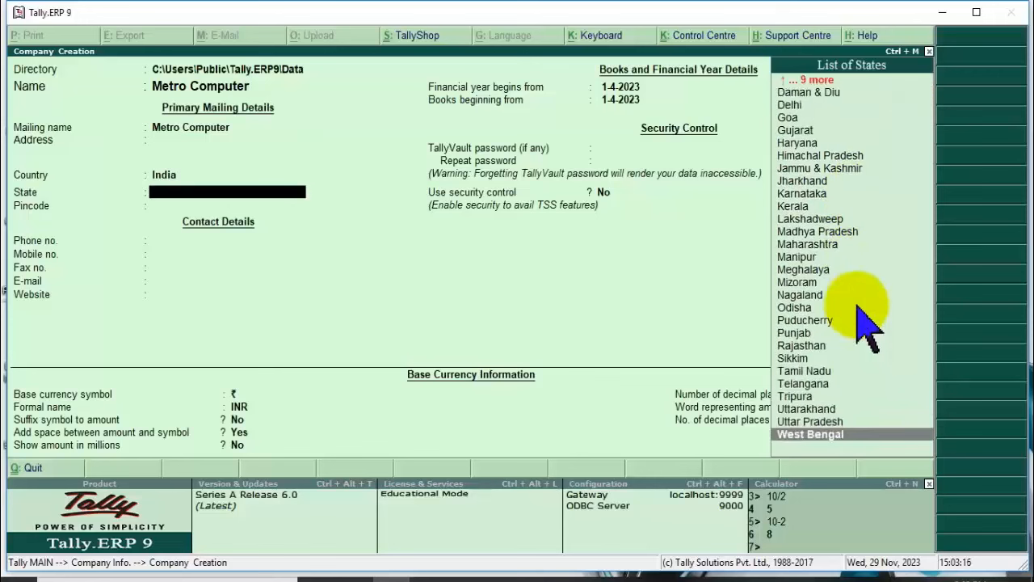
key(Up)
key(Up)
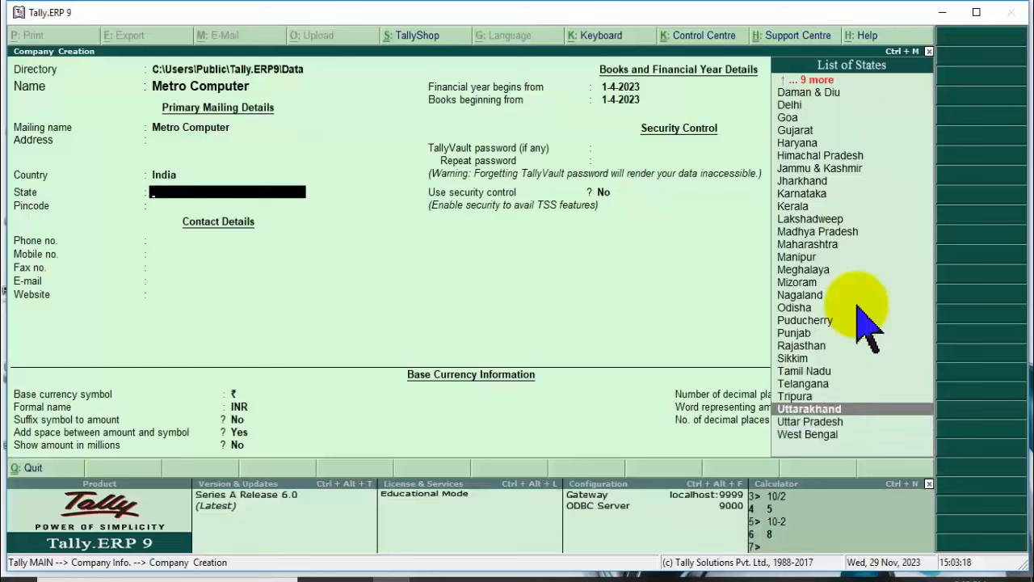
key(Down)
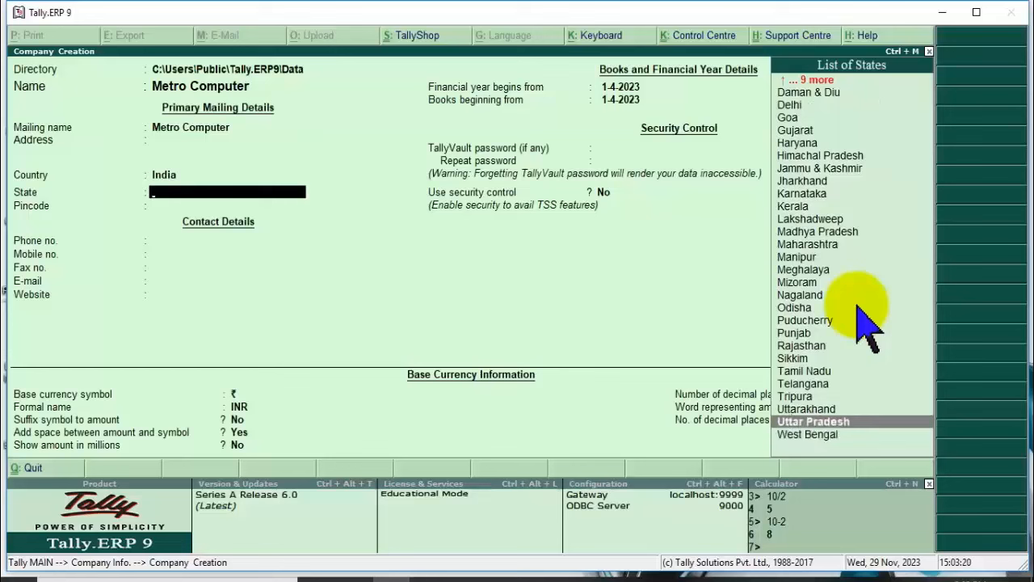
key(Return)
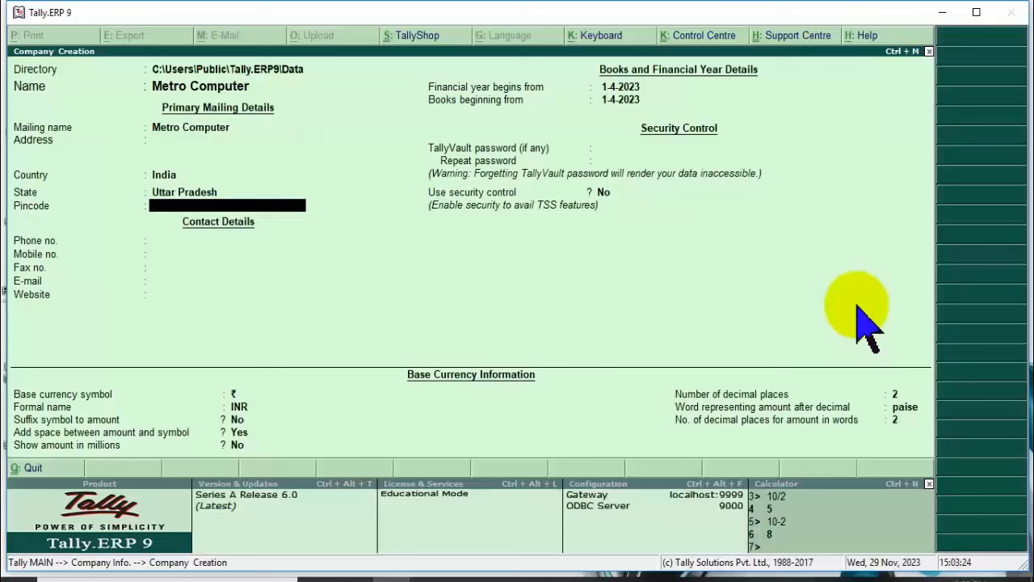
text(226018)
key(BackSpace)
key(BackSpace)
text(01)
key(Return)
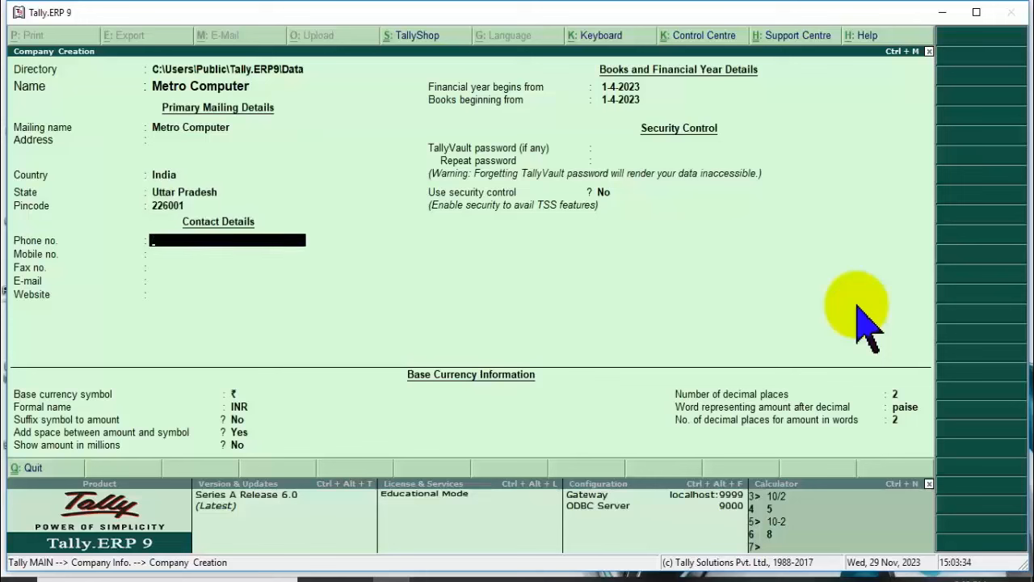
Enter phone area code 0522- and leave mobile, fax, e-mail and website blank.
text(0522-)
key(Return)
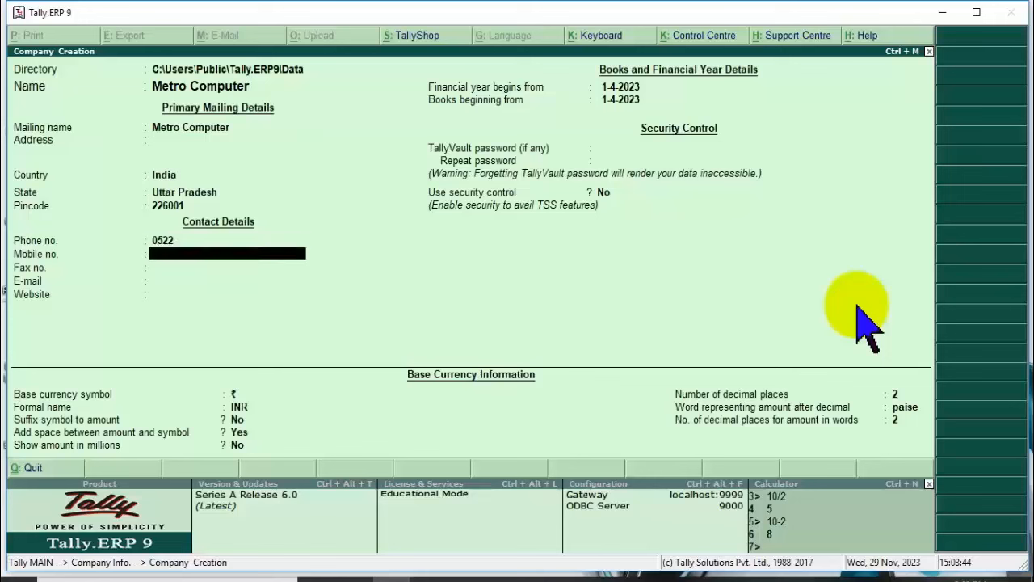
text(+91-9807)
key(BackSpace)
key(BackSpace)
key(BackSpace)
key(BackSpace)
key(BackSpace)
key(BackSpace)
key(BackSpace)
key(BackSpace)
key(BackSpace)
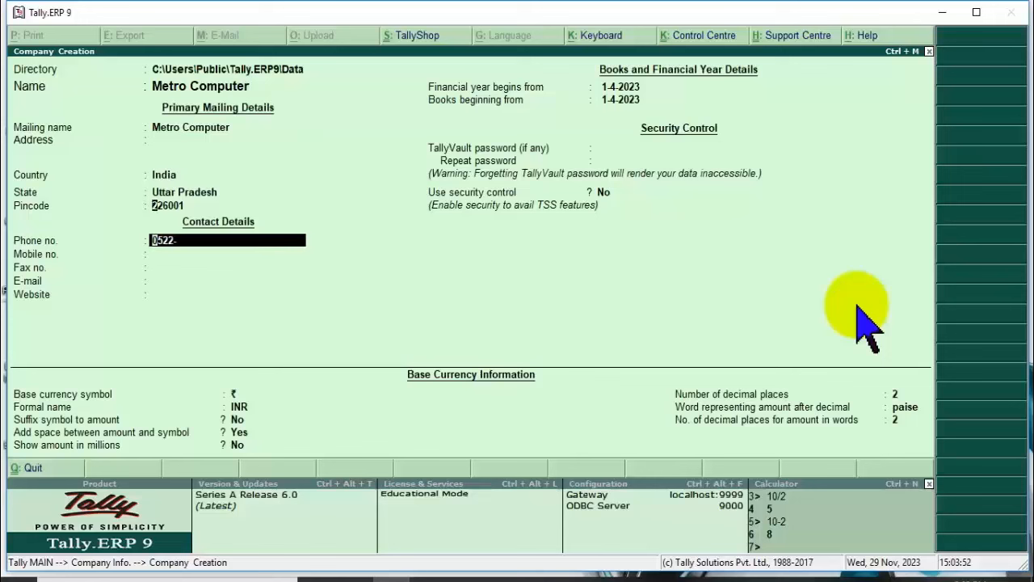
key(BackSpace)
key(Return)
key(Return)
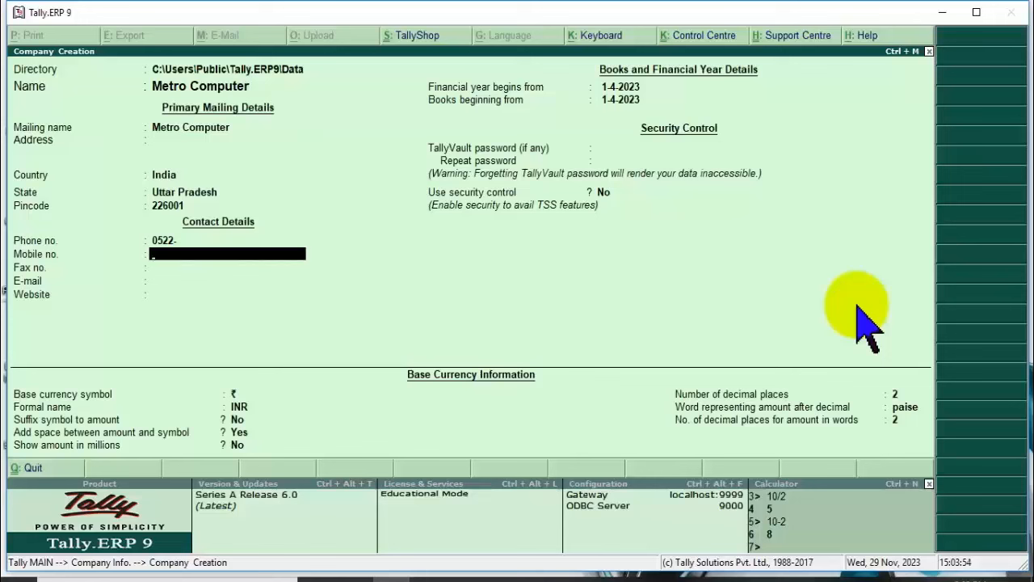
key(Return)
key(Return)
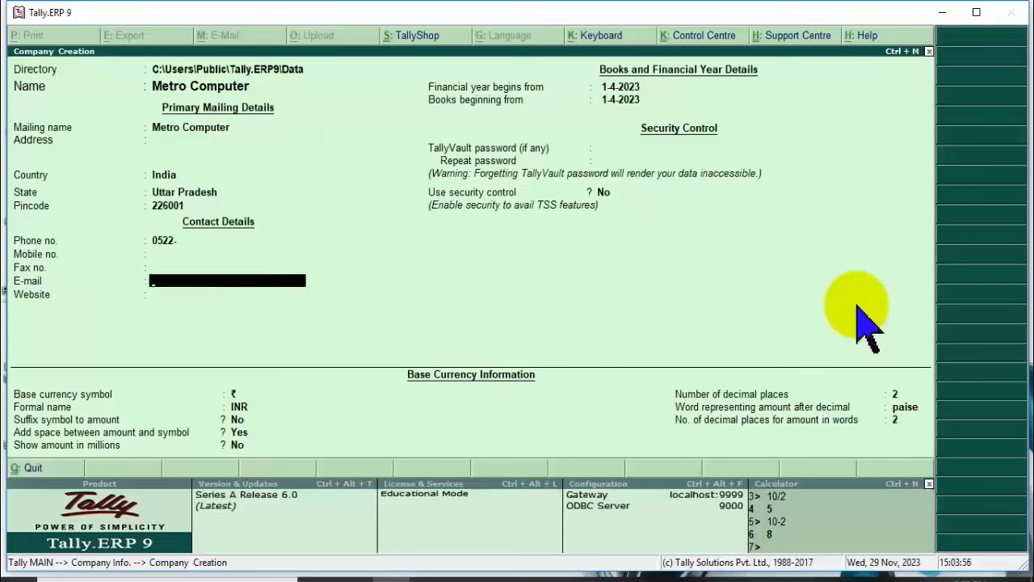
key(Return)
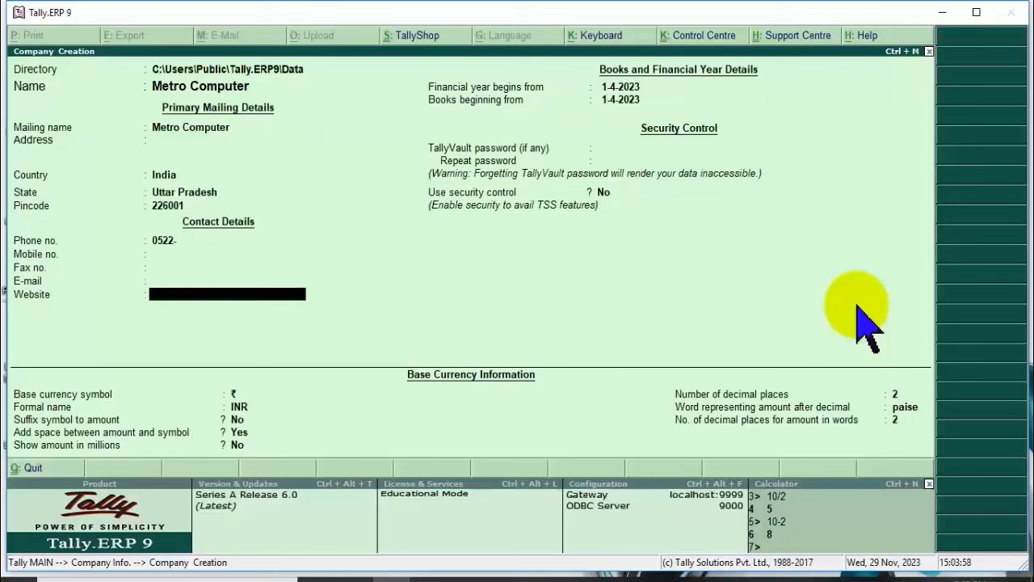
text(www.)
key(BackSpace)
key(BackSpace)
key(BackSpace)
key(BackSpace)
key(Return)
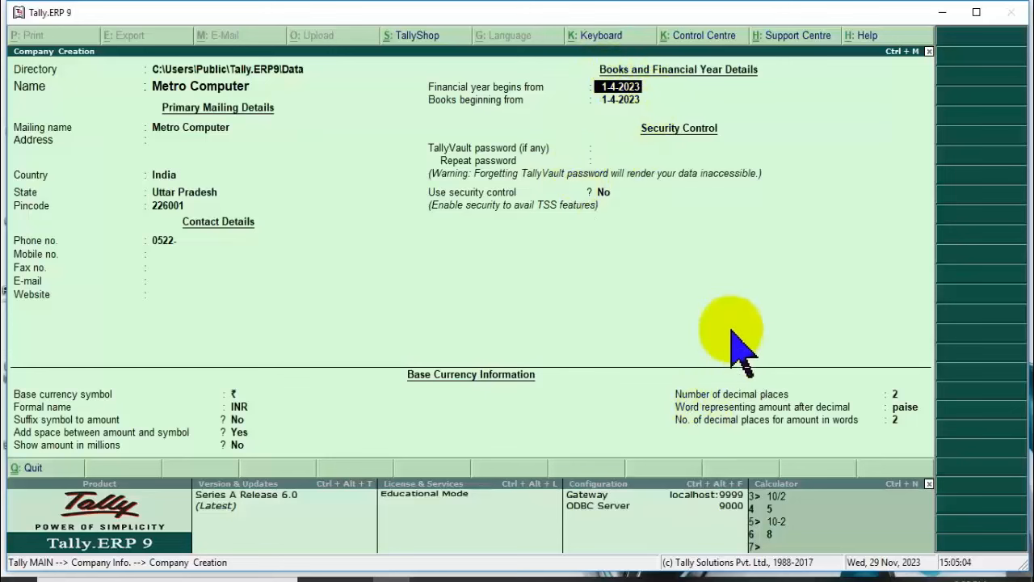
Type a TallyVault password, then erase it completely so no password is set.
key(Return)
key(Return)
key(Return)
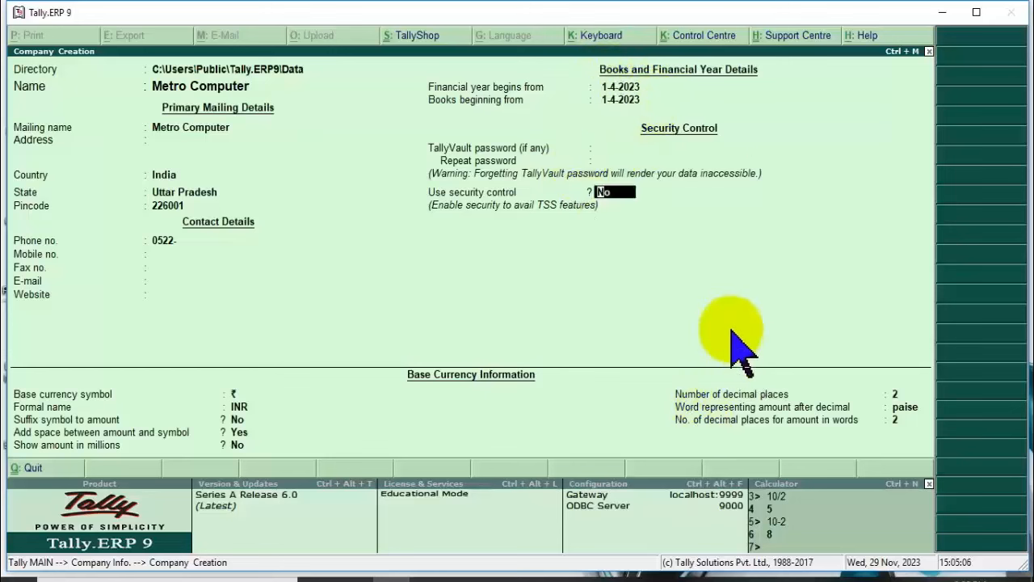
key(BackSpace)
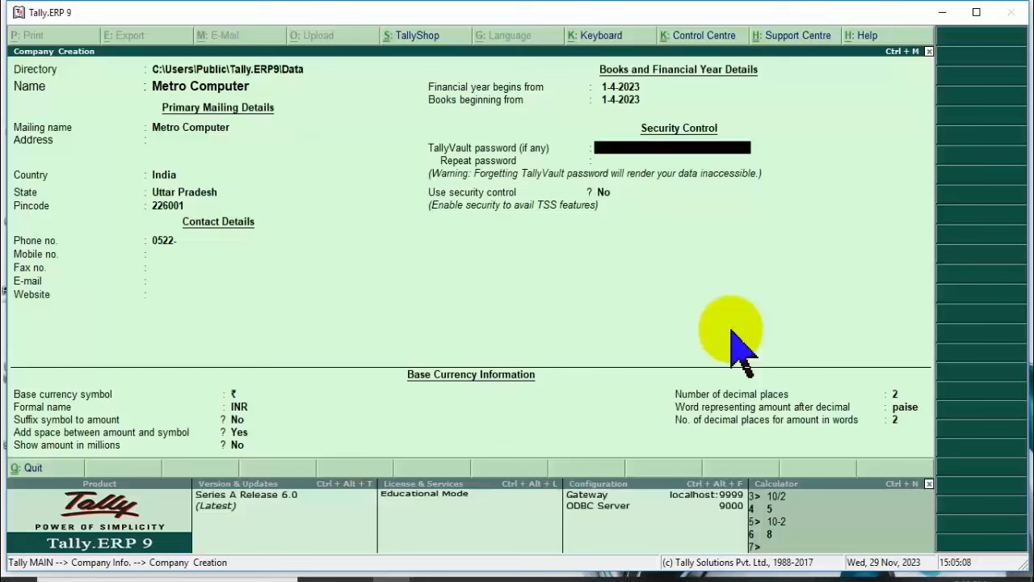
text(1)
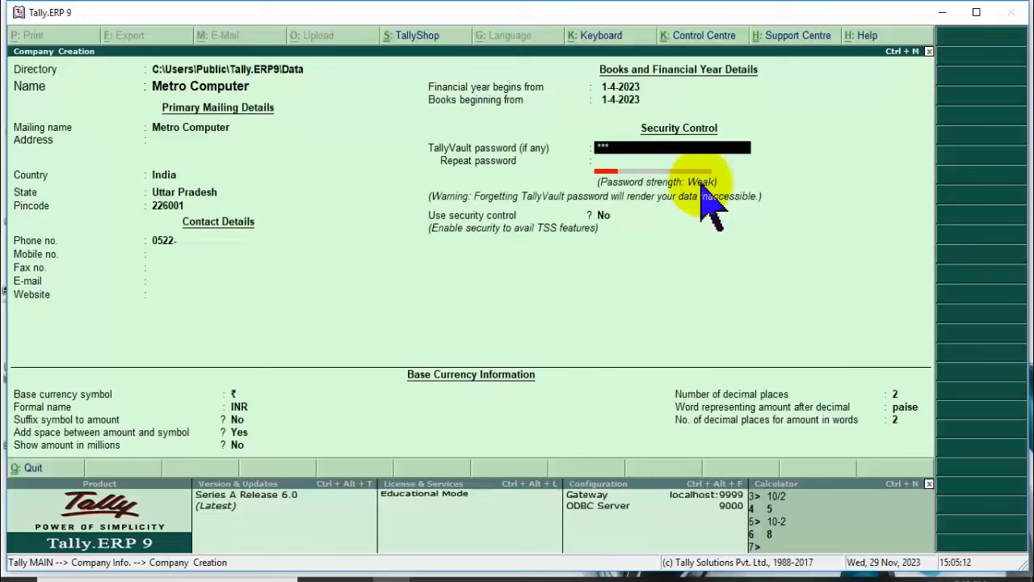
text(4*********)
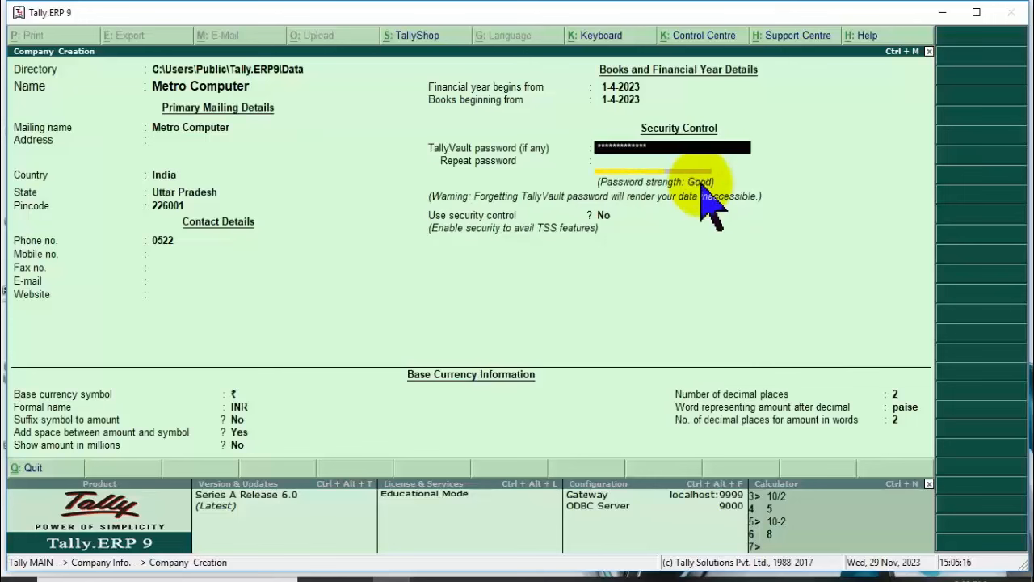
text(********)
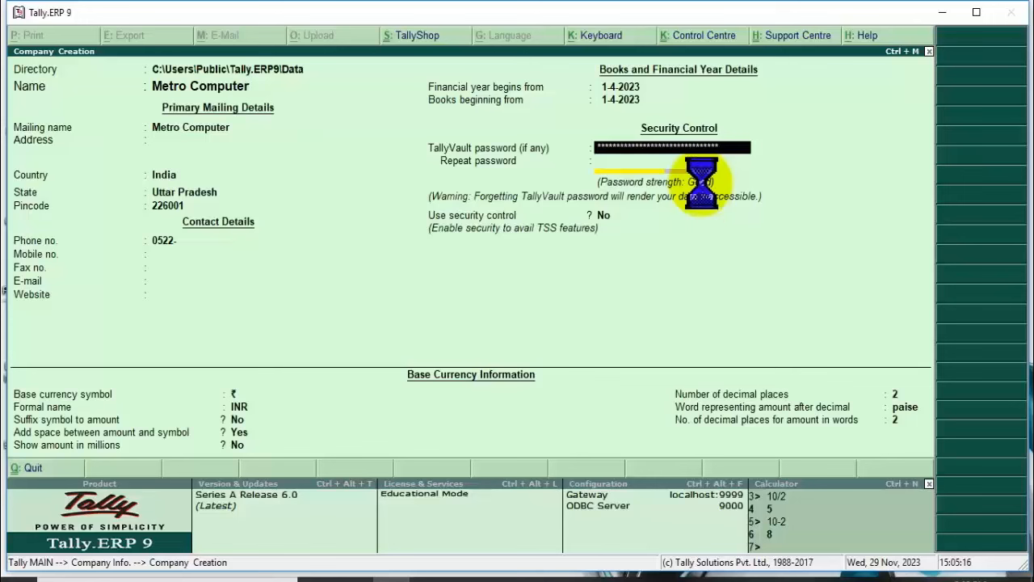
key(BackSpace)
key(BackSpace)
key(BackSpace)
key(BackSpace)
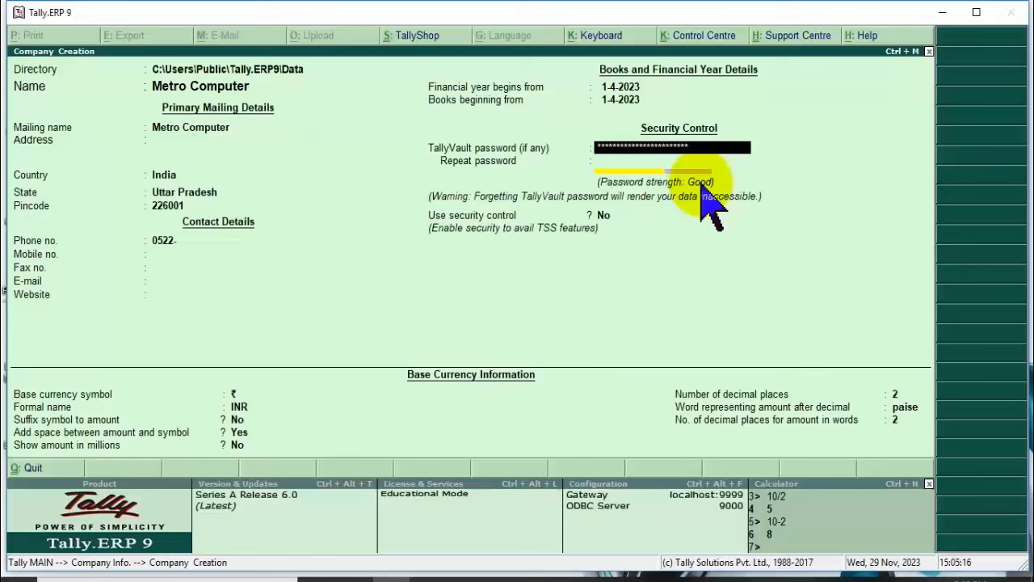
key(BackSpace)
key(BackSpace)
key(BackSpace)
key(BackSpace)
key(BackSpace)
key(BackSpace)
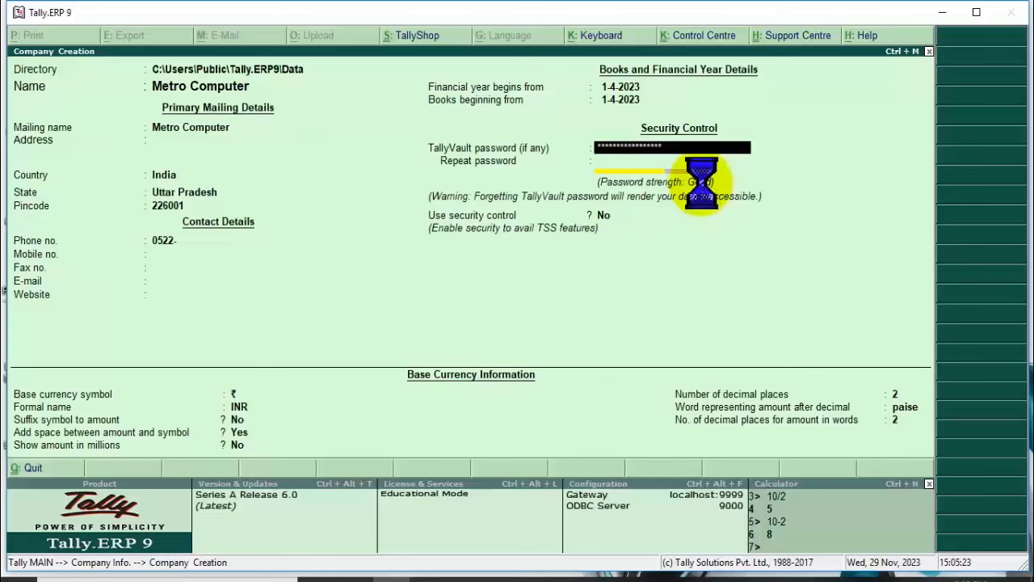
key(BackSpace)
key(BackSpace)
key(BackSpace)
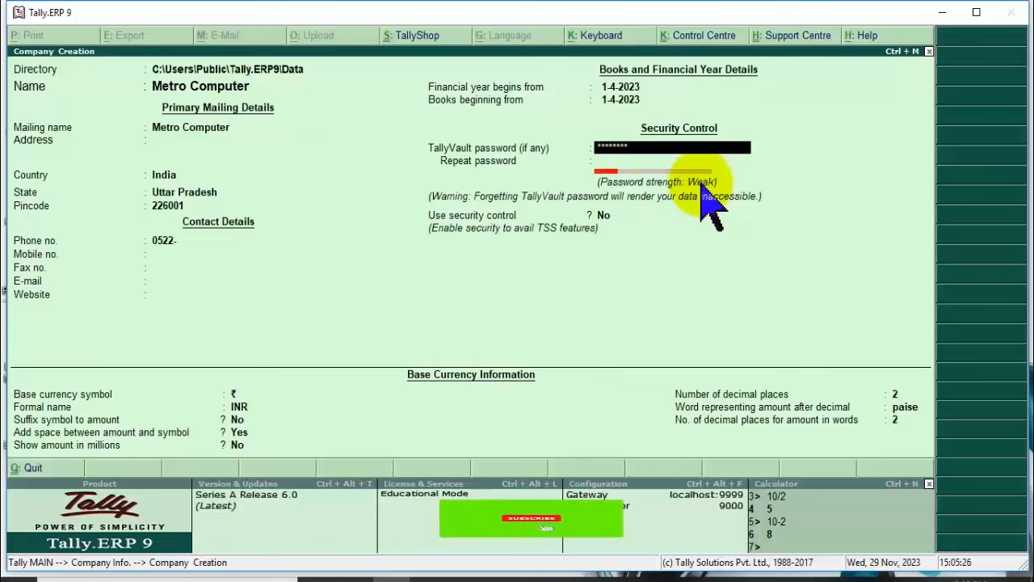
key(BackSpace)
key(BackSpace)
key(BackSpace)
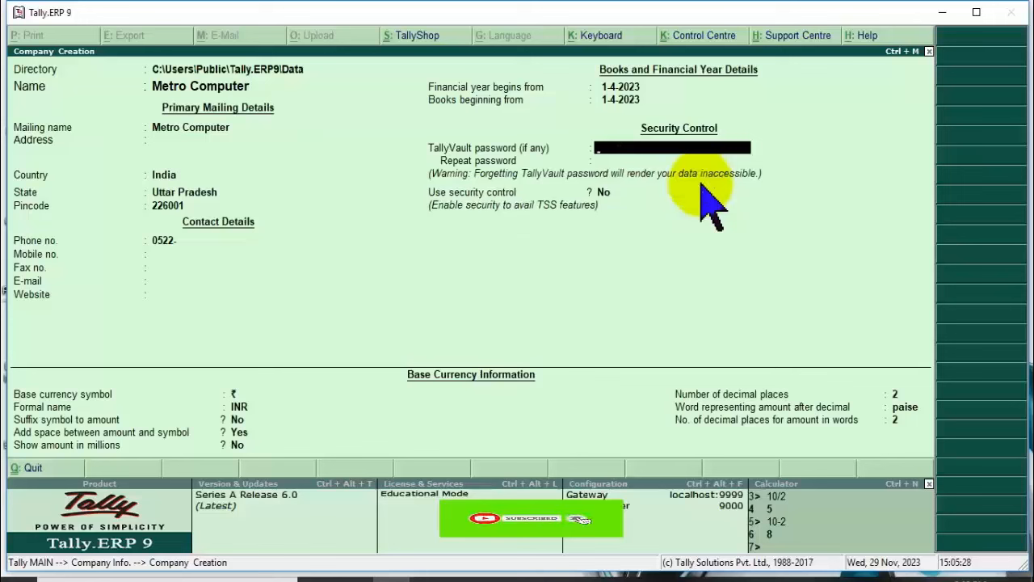
text(***)
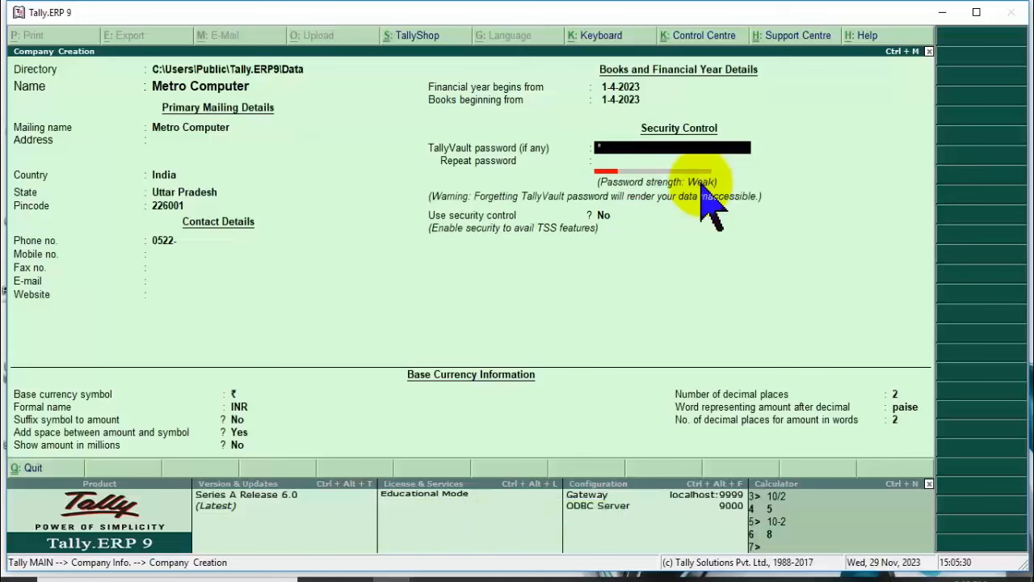
key(Return)
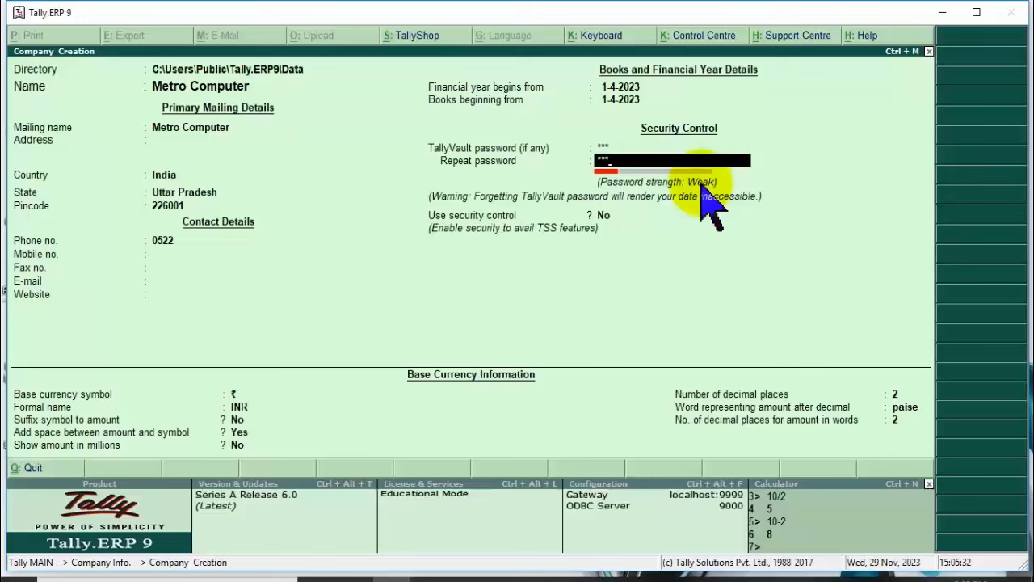
key(BackSpace)
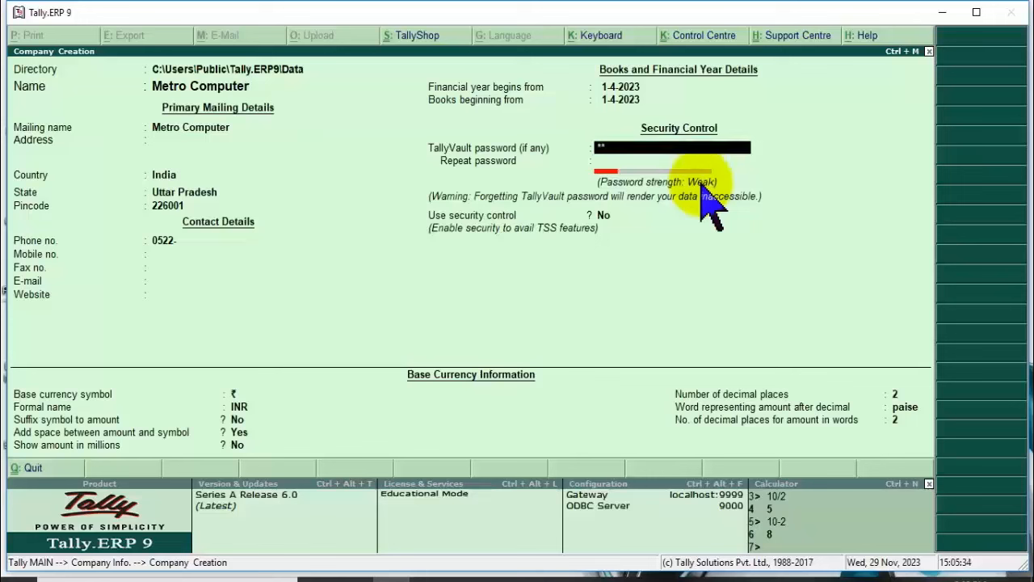
key(BackSpace)
key(BackSpace)
key(Return)
key(Return)
key(Return)
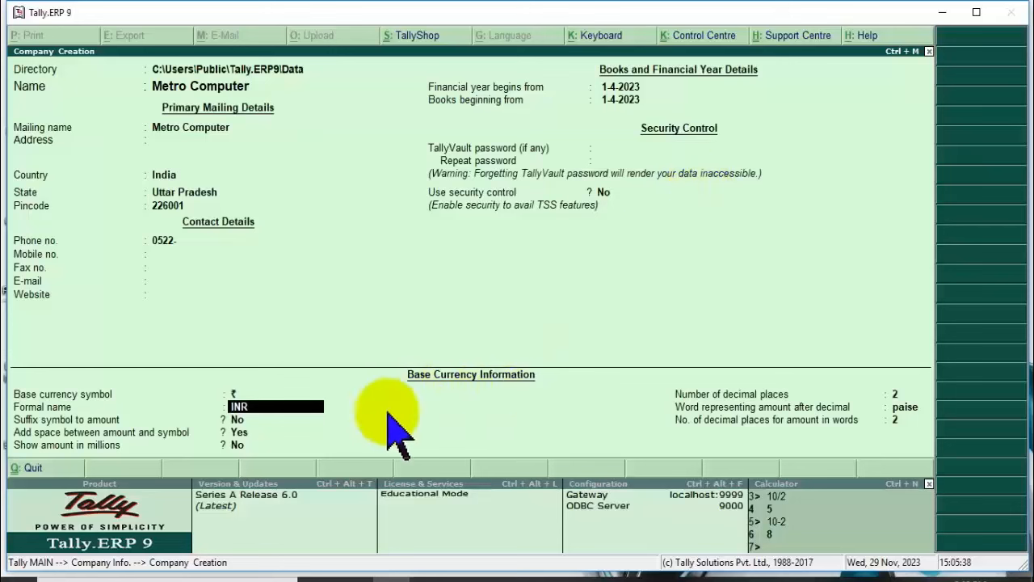
Keep base currency defaults: ₹ symbol, suffix No, space Yes, millions No, 2 decimal places.
click(234, 396)
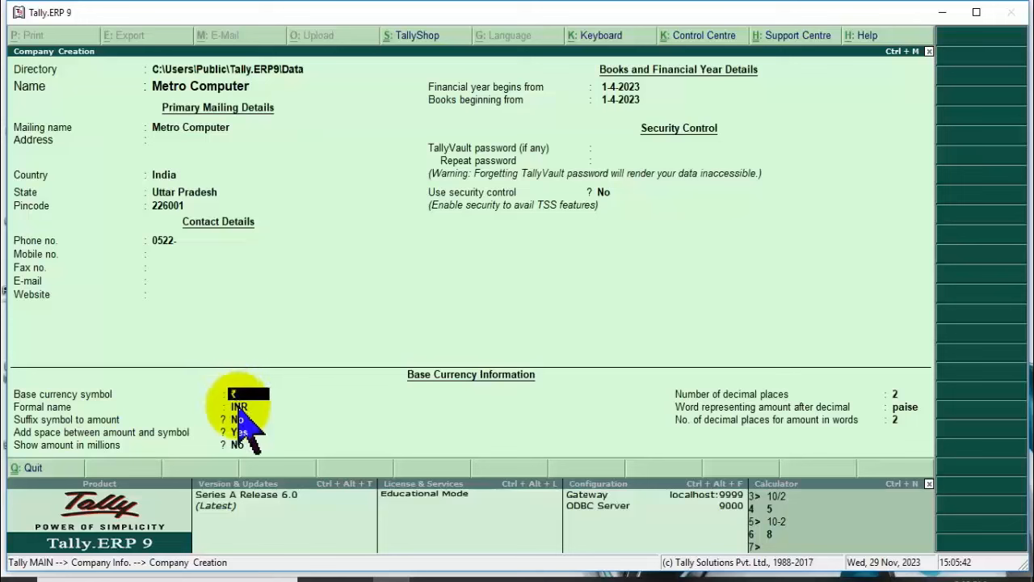
key(Return)
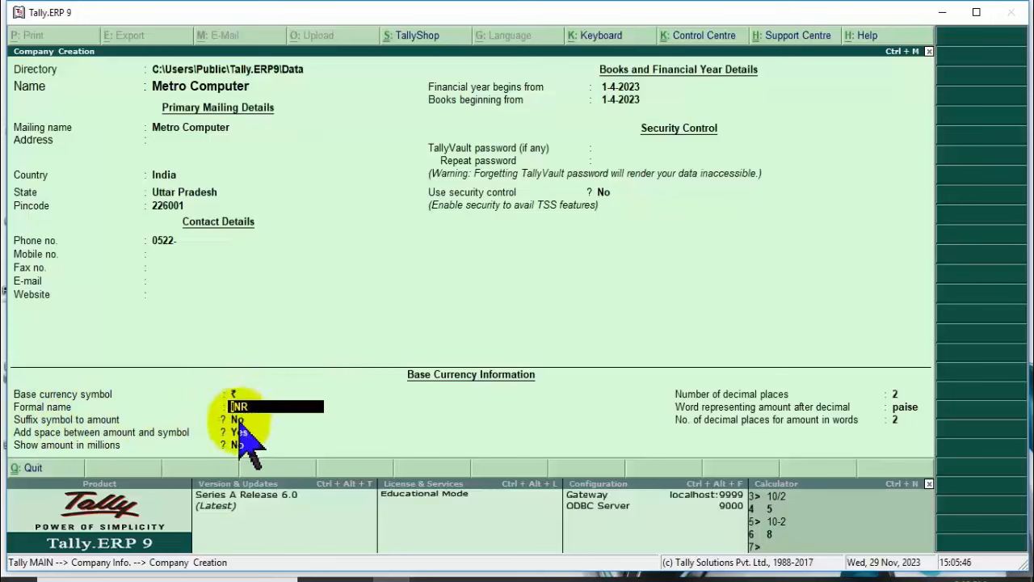
click(239, 421)
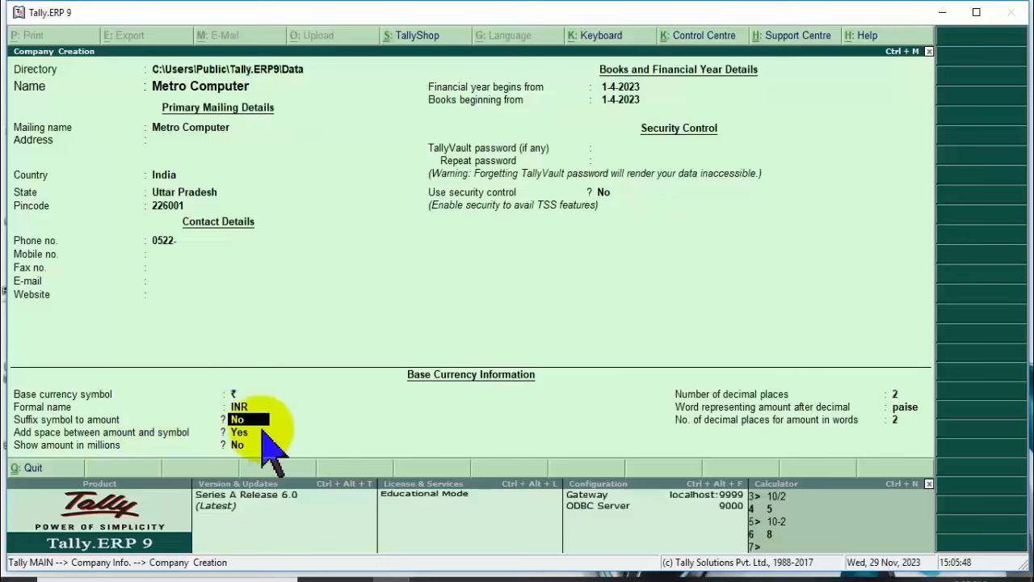
key(Return)
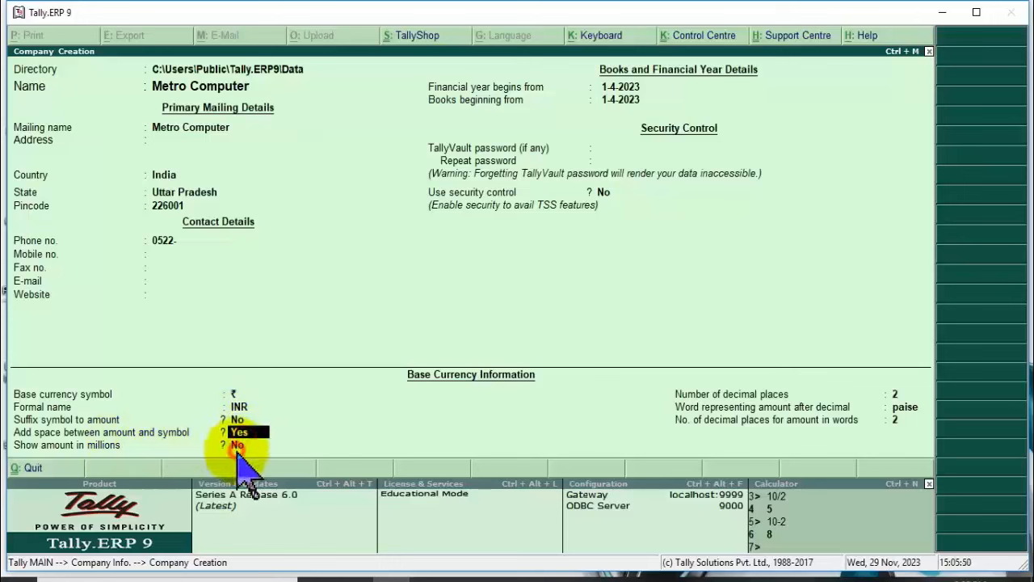
key(Return)
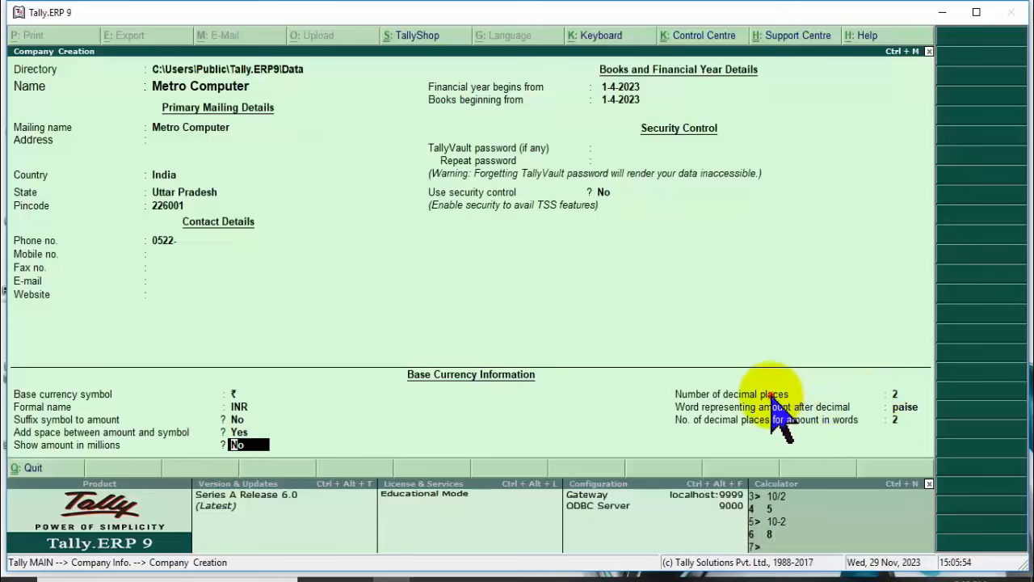
key(Return)
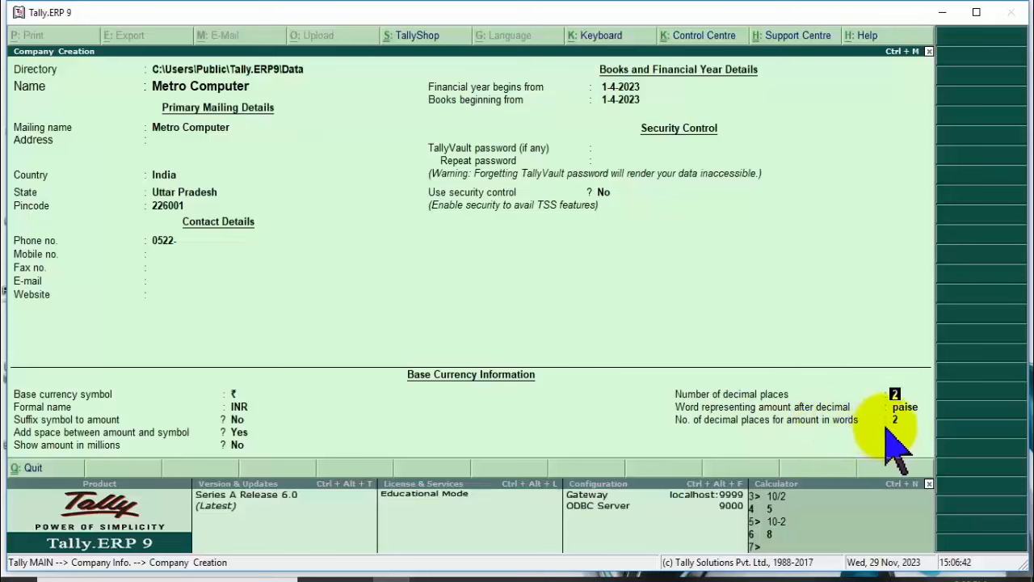
key(Return)
key(Return)
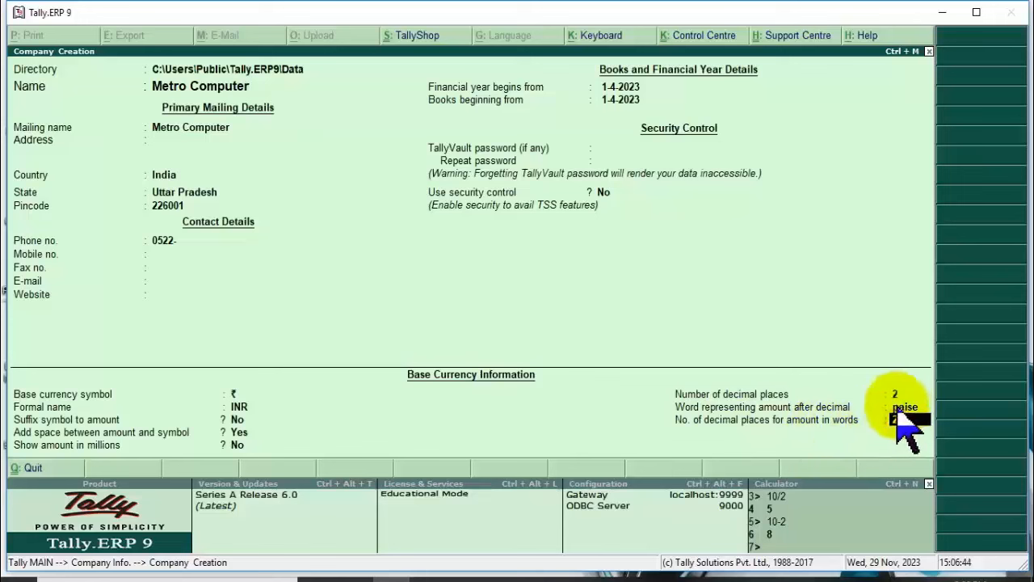
key(Return)
Answer Yes at the Accept? prompt to create the Metro Computer company.
click(872, 449)
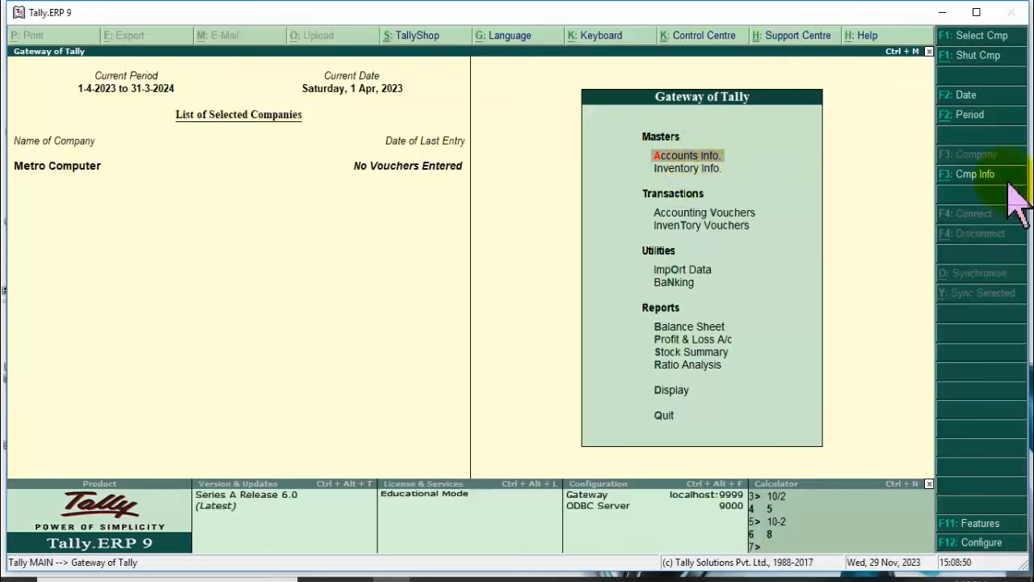
Check the existing ledgers (Cash and Profit & Loss A/c) in Single Ledger Display, then return to Ledgers.
key(Return)
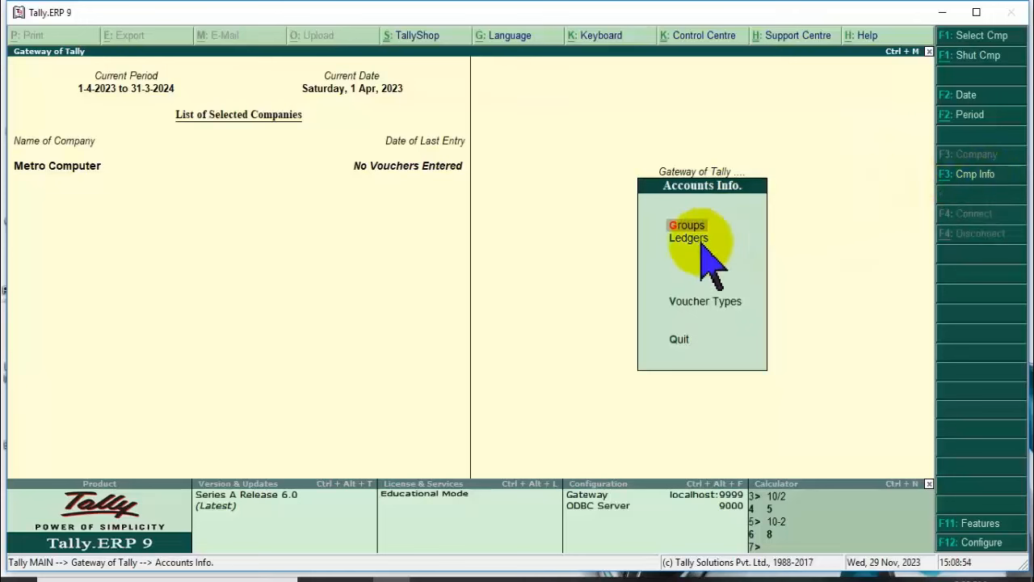
click(702, 244)
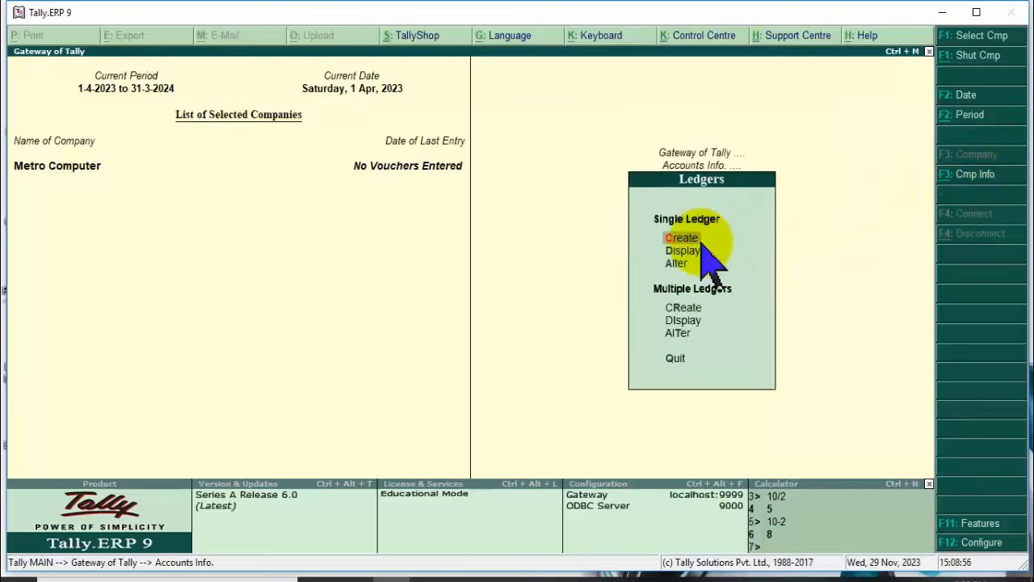
click(683, 251)
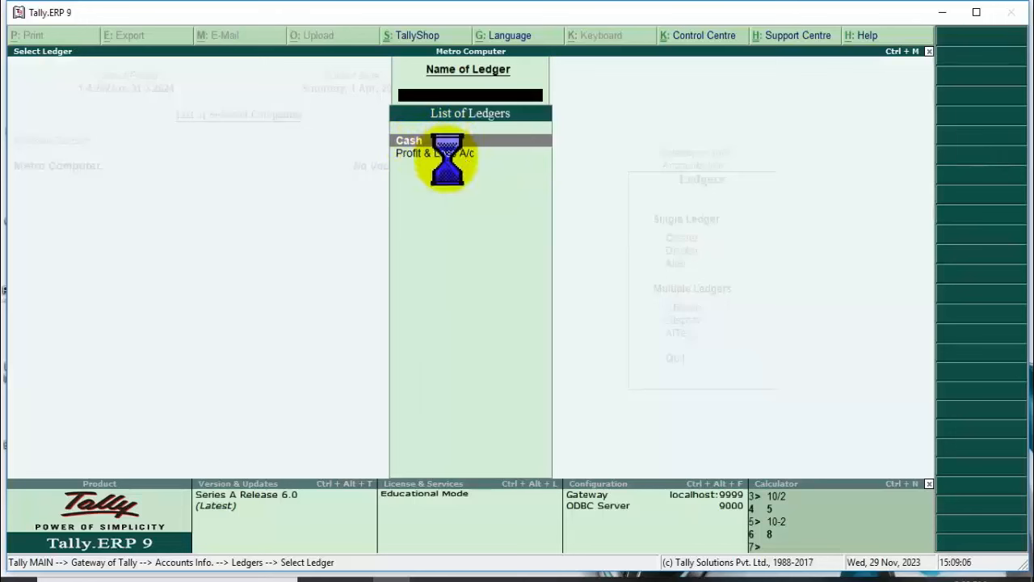
key(Escape)
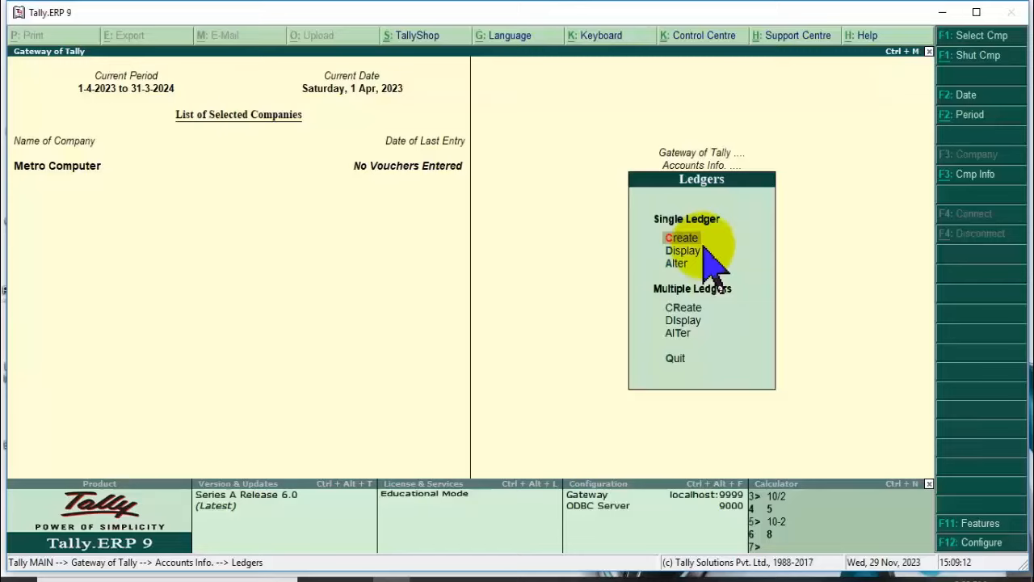
Create and save 'Sale Ledger' under Sales Accounts with inventory values affected.
key(Return)
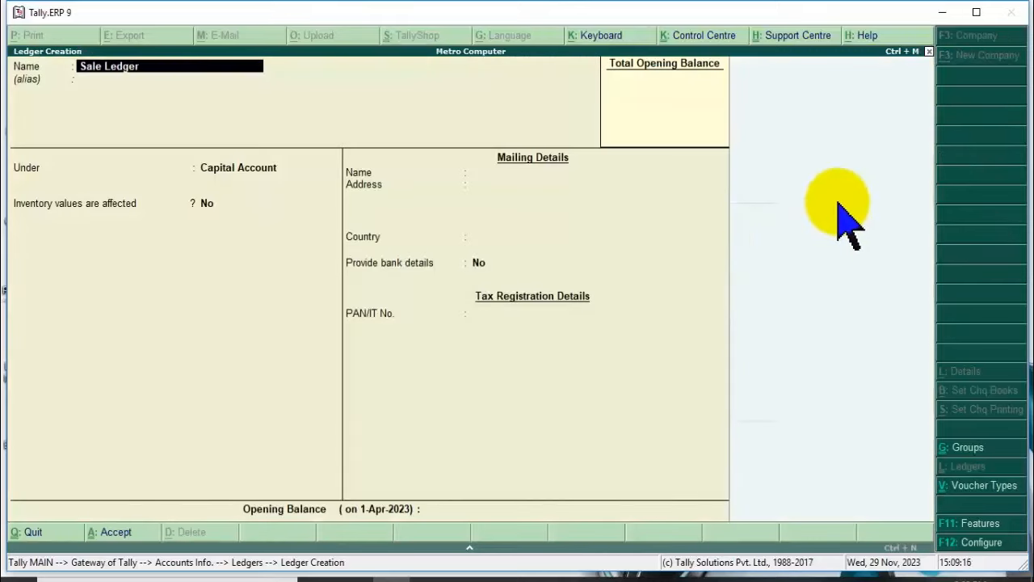
text(Sale Ledger)
key(Return)
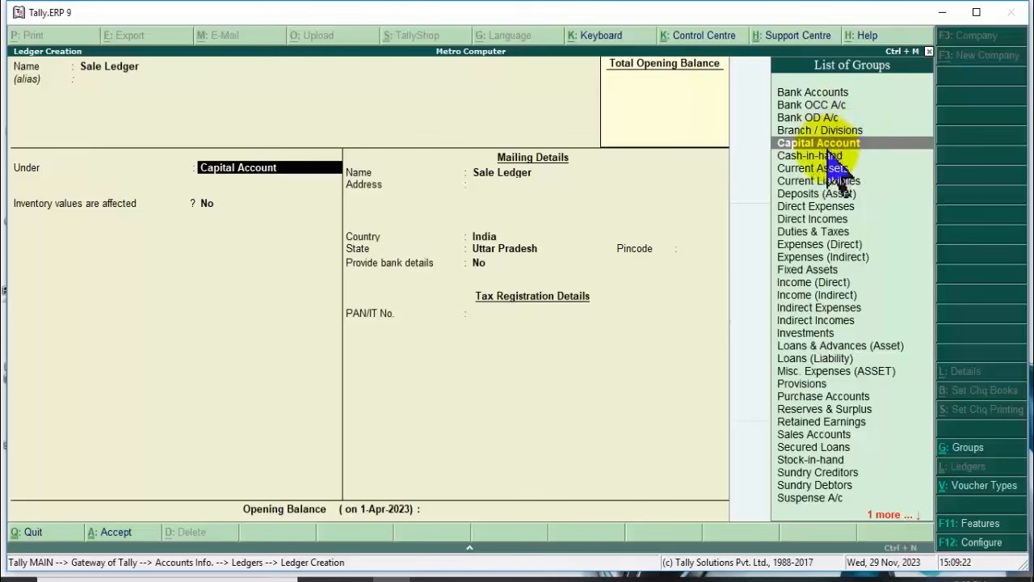
text(Sa)
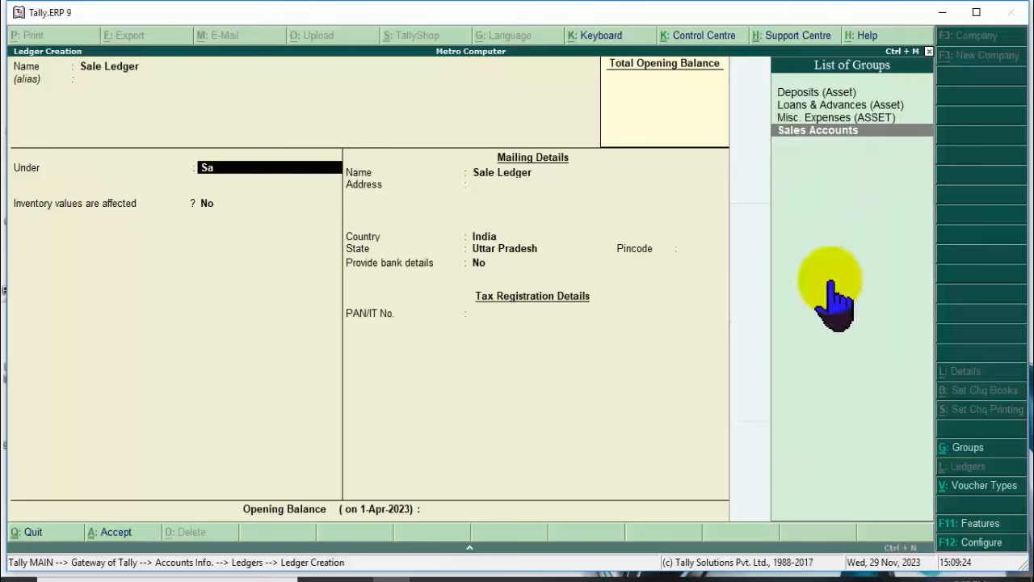
click(833, 138)
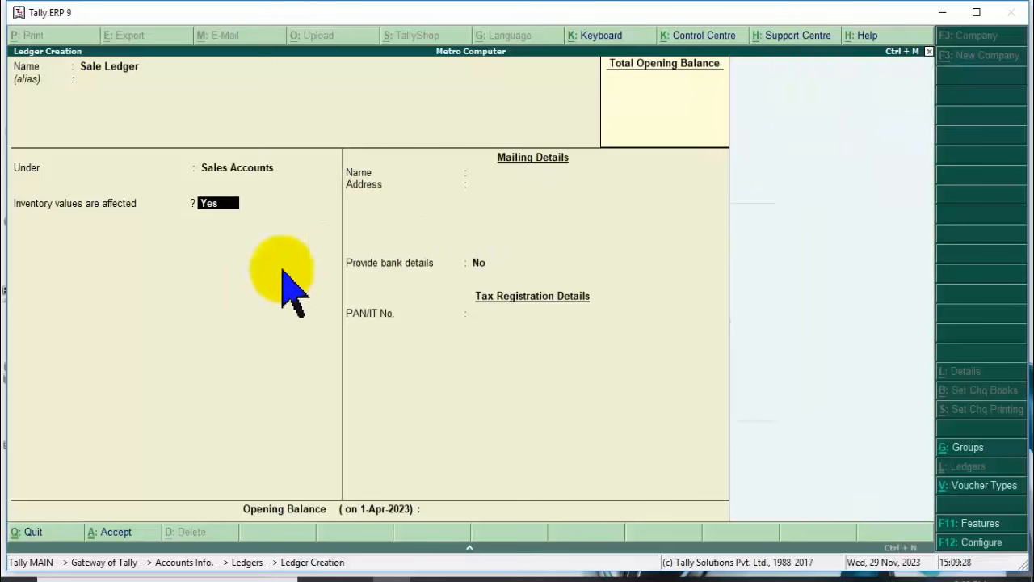
key(Return)
key(Return)
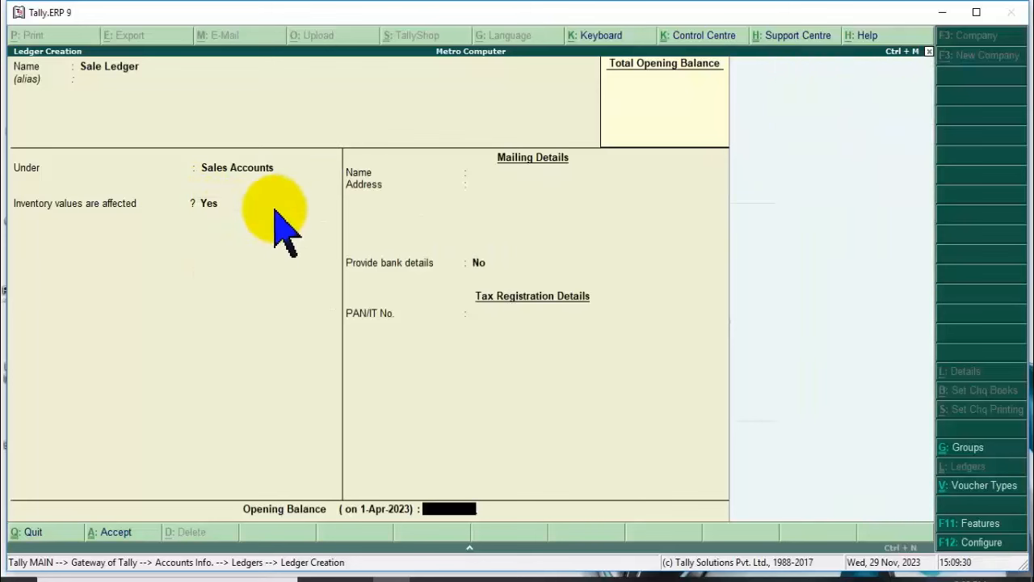
key(Return)
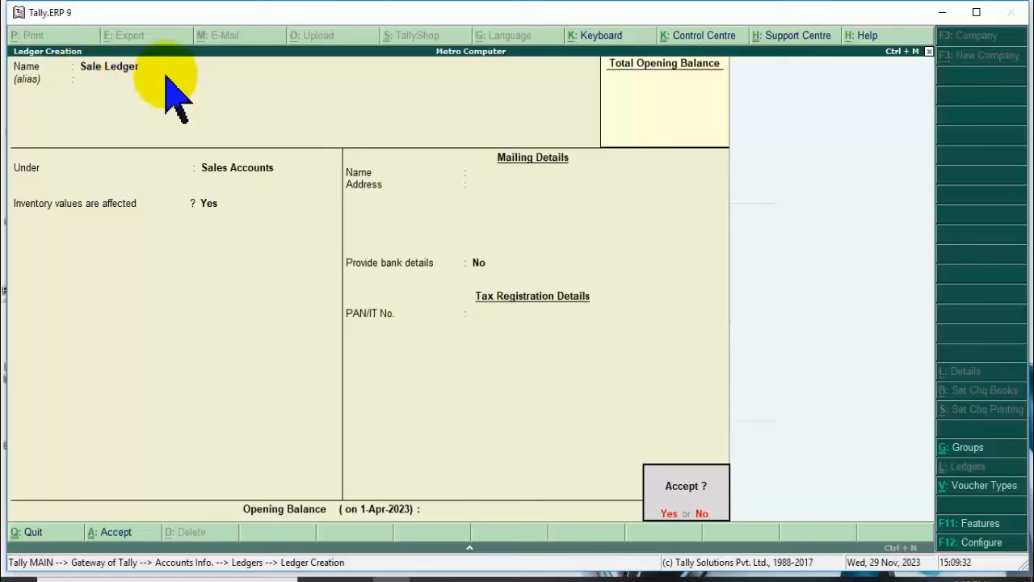
click(672, 514)
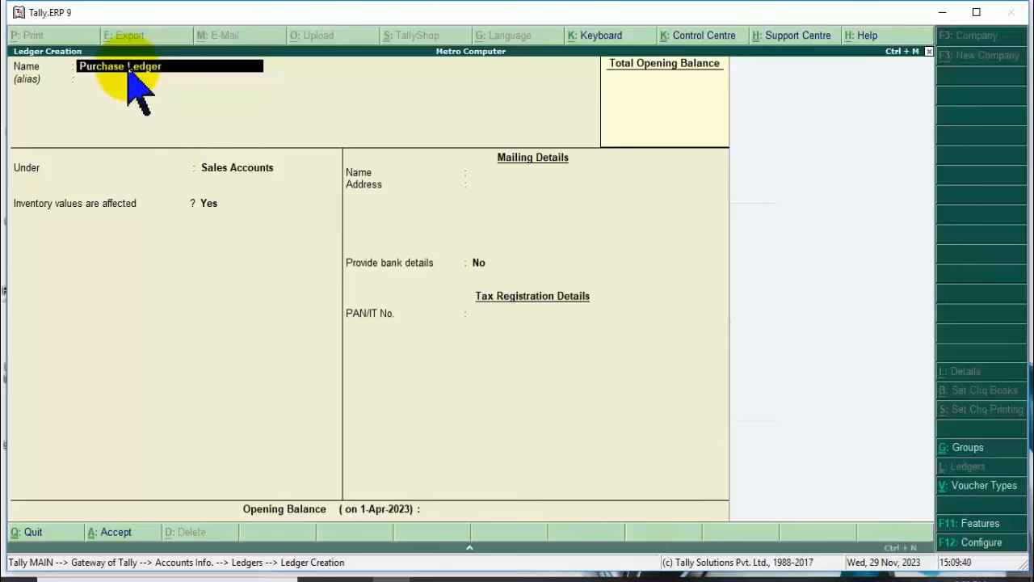
Save 'Purchase Ledger' under Purchase Accounts with inventory values affected.
key(Return)
key(Return)
text(P)
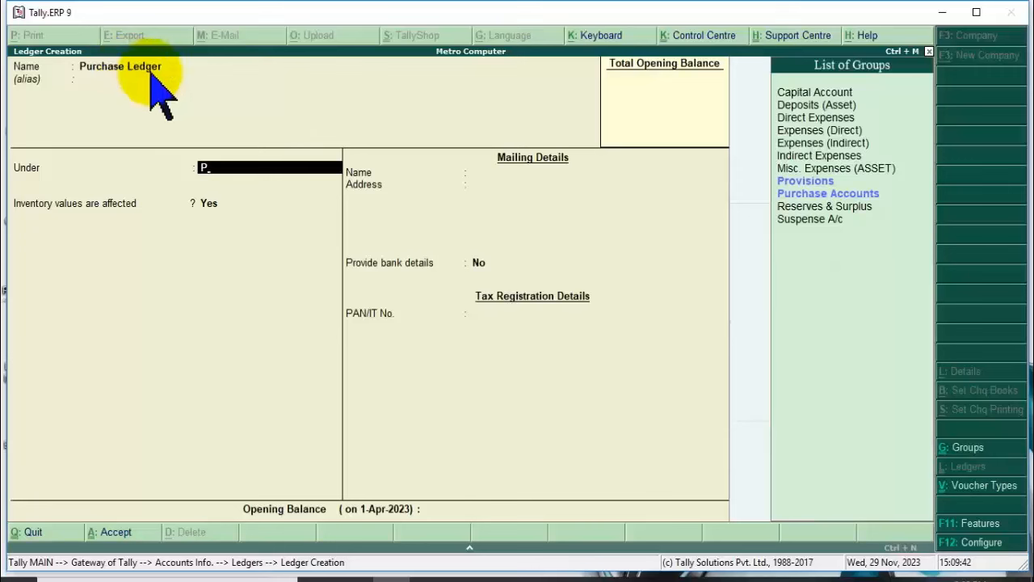
click(821, 196)
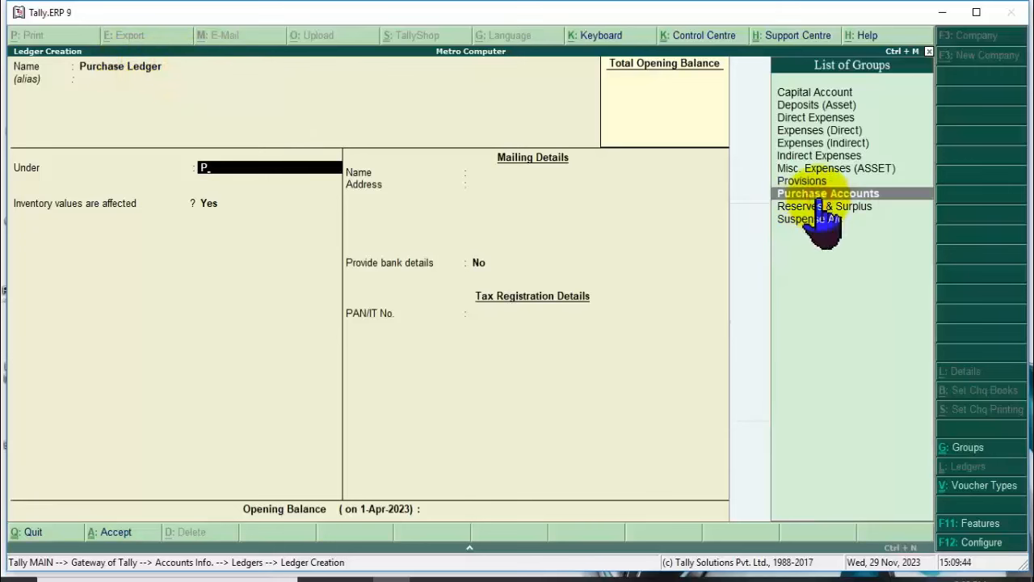
key(Return)
key(Return)
key(Return)
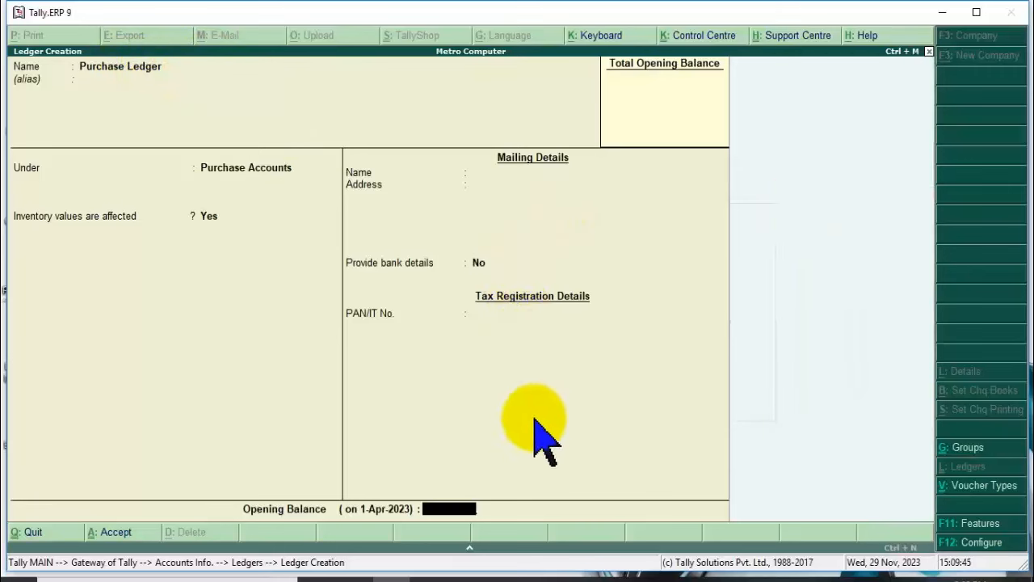
key(Return)
click(700, 501)
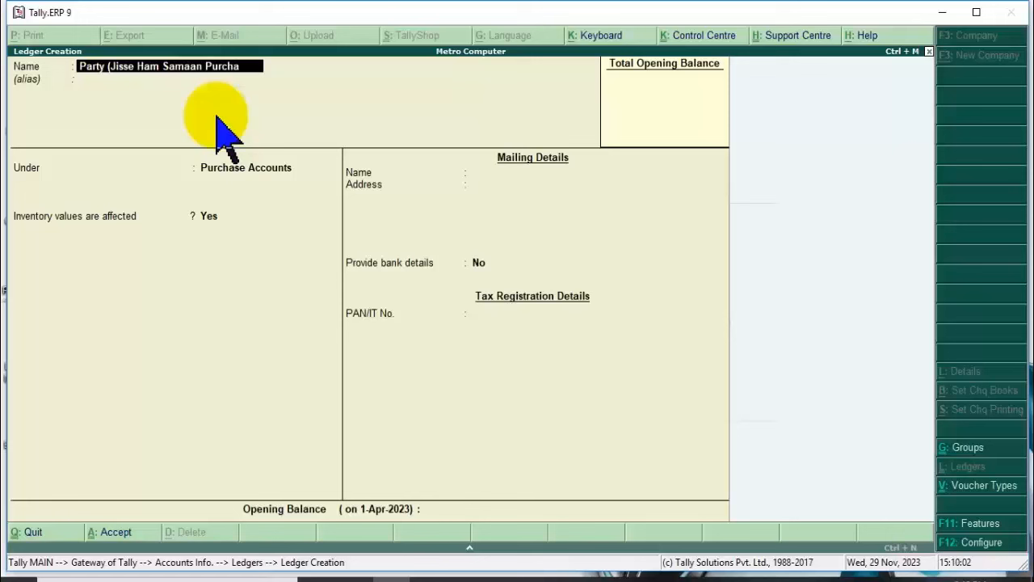
Finish the ledger name 'Party (Jisse Ham Samaan Purchase Karte Hain)'.
text(KL)
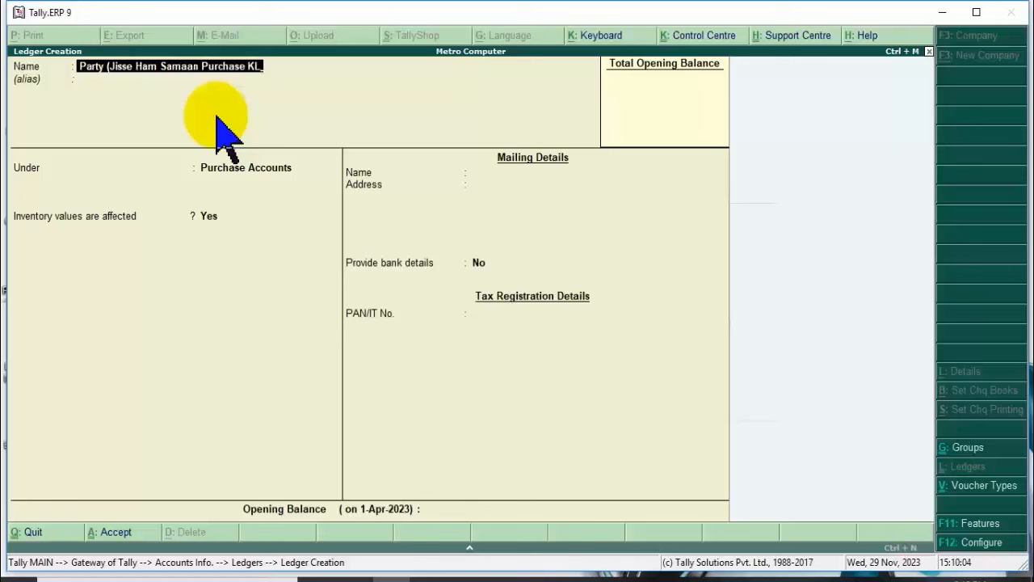
key(BackSpace)
text(ae)
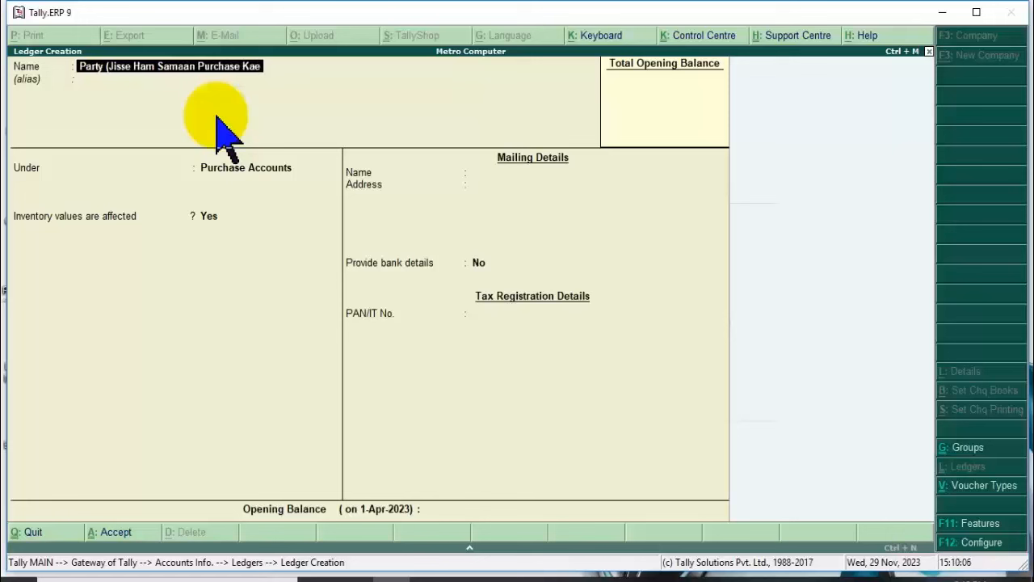
key(BackSpace)
text(rte H)
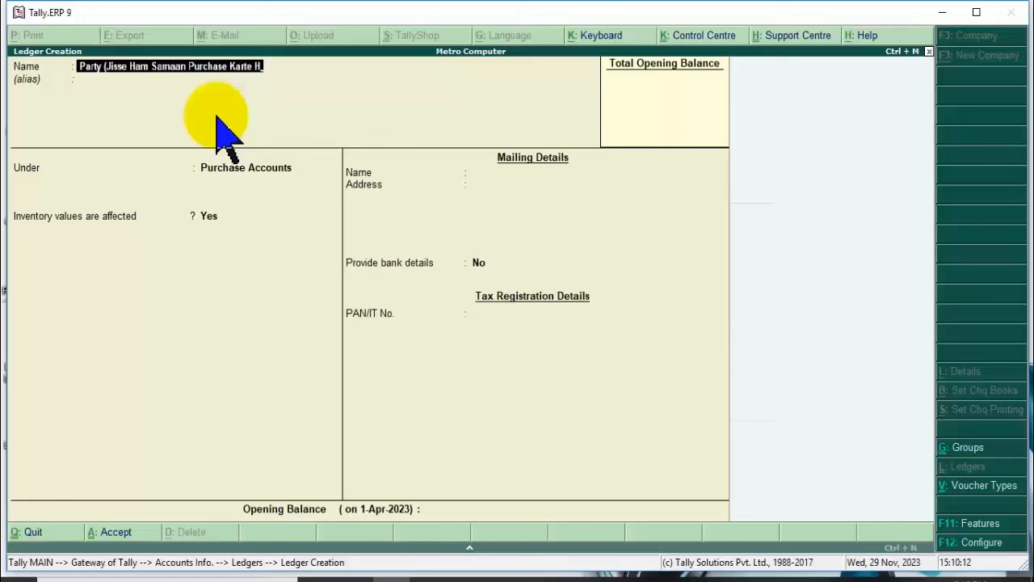
text(ain))
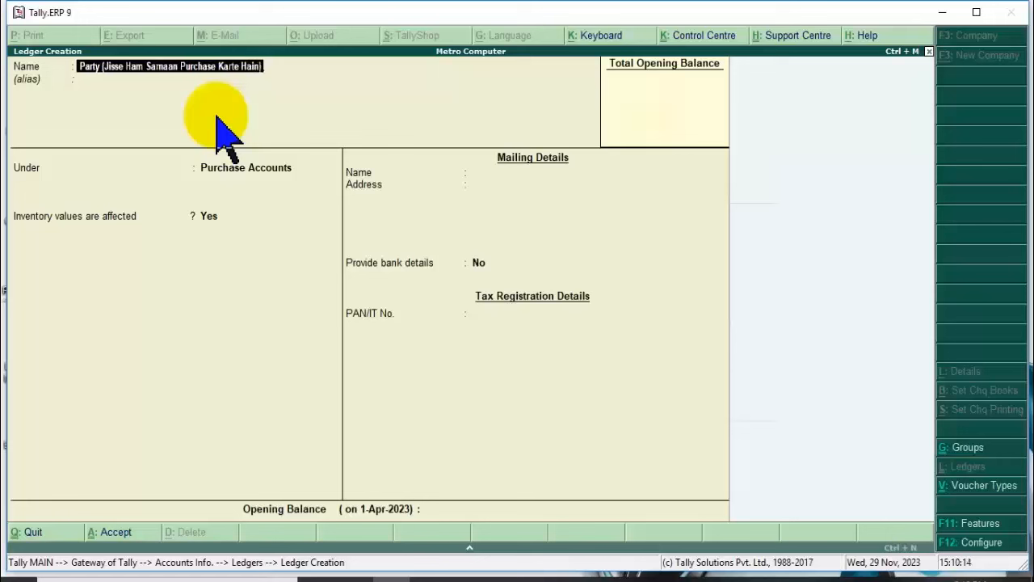
key(Return)
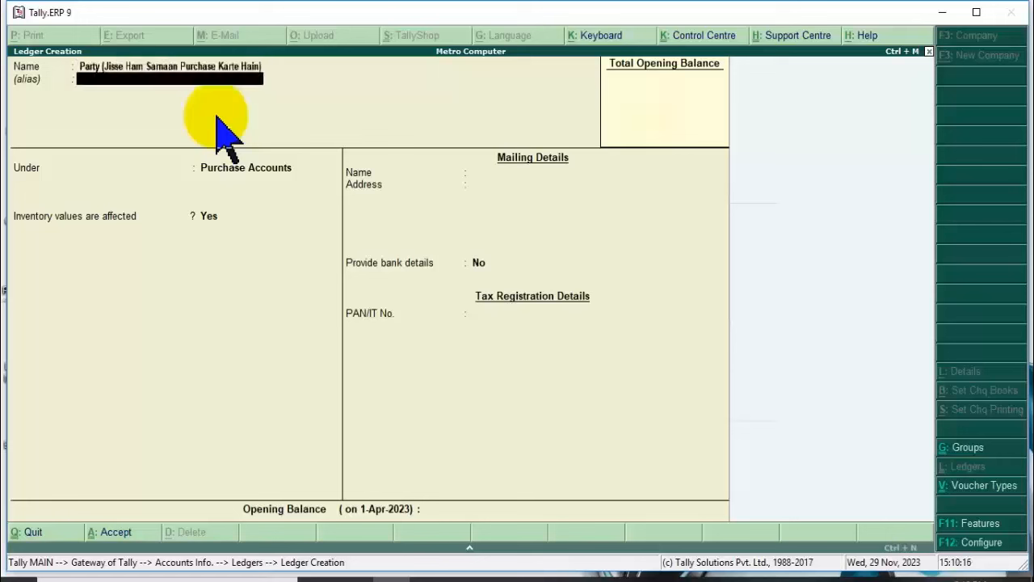
Place the party ledger under Sundry Creditors.
key(Return)
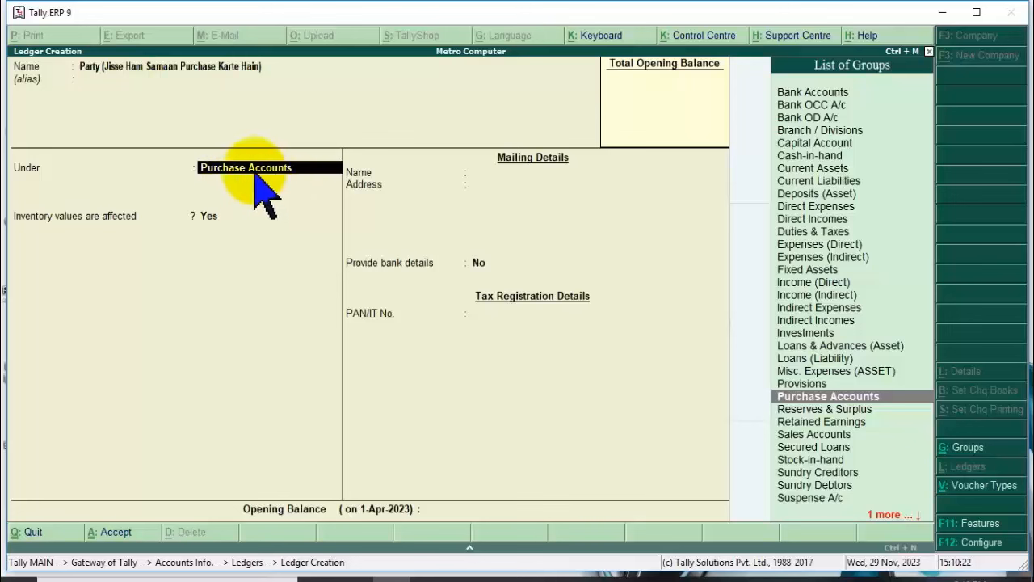
text(S)
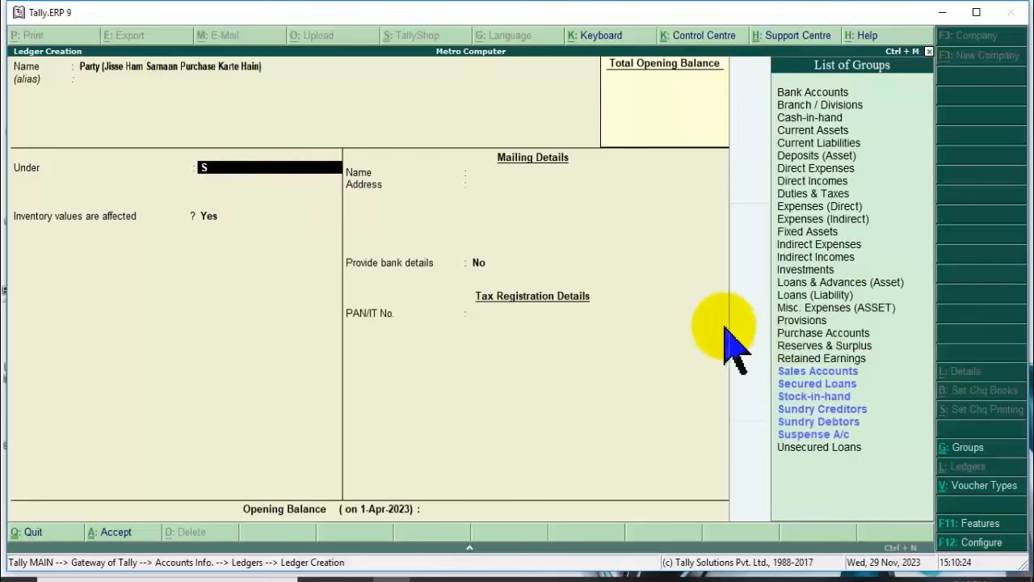
click(857, 410)
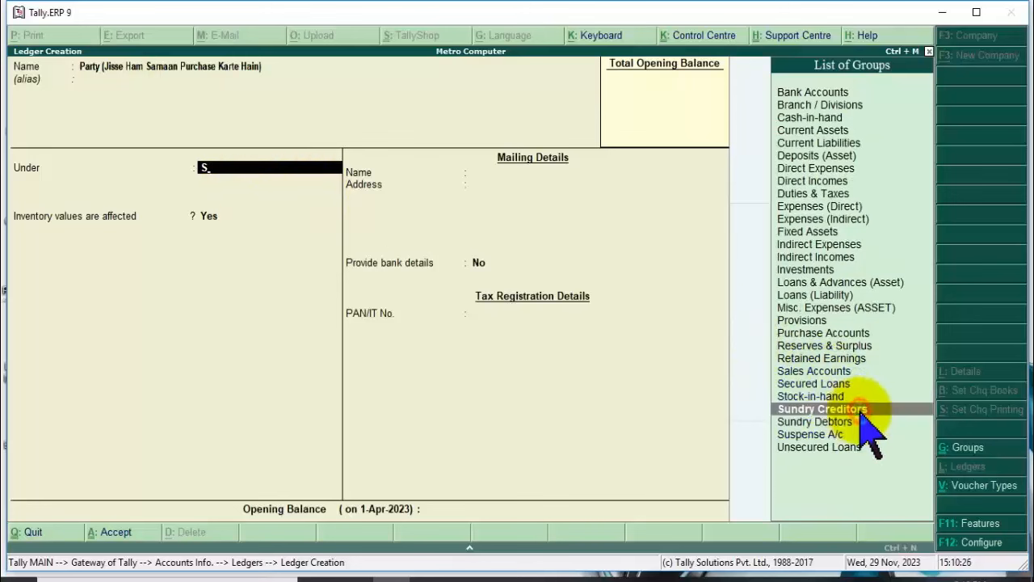
key(Return)
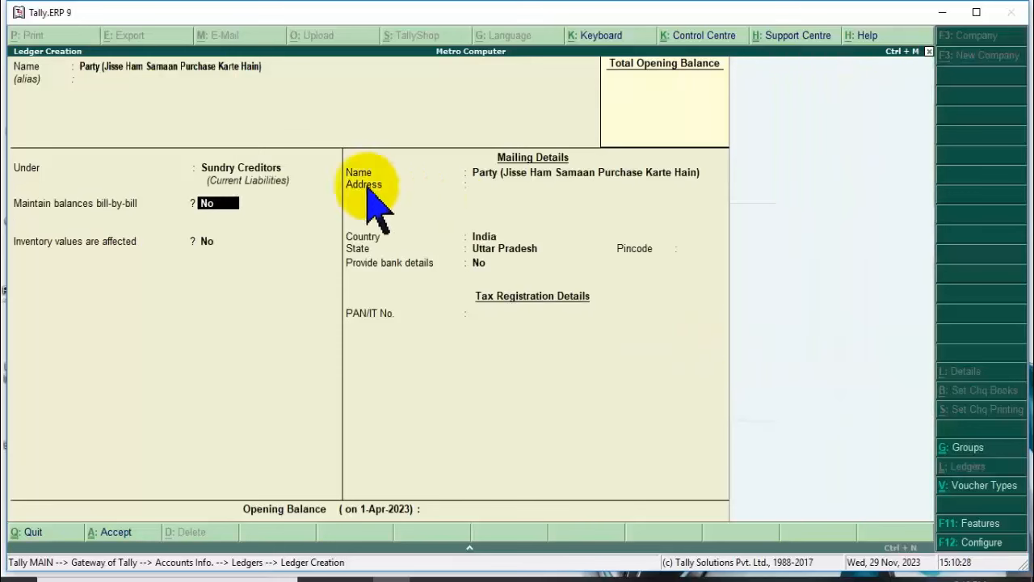
key(Return)
key(Return)
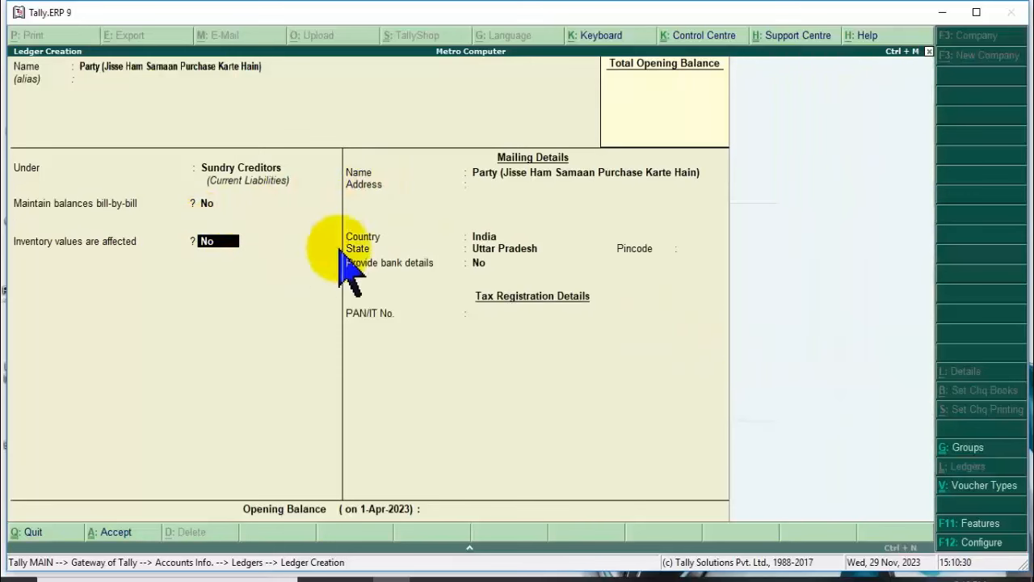
Fill in a Lucknow mailing address, Uttar Pradesh state and pincode, with bank details off.
key(Return)
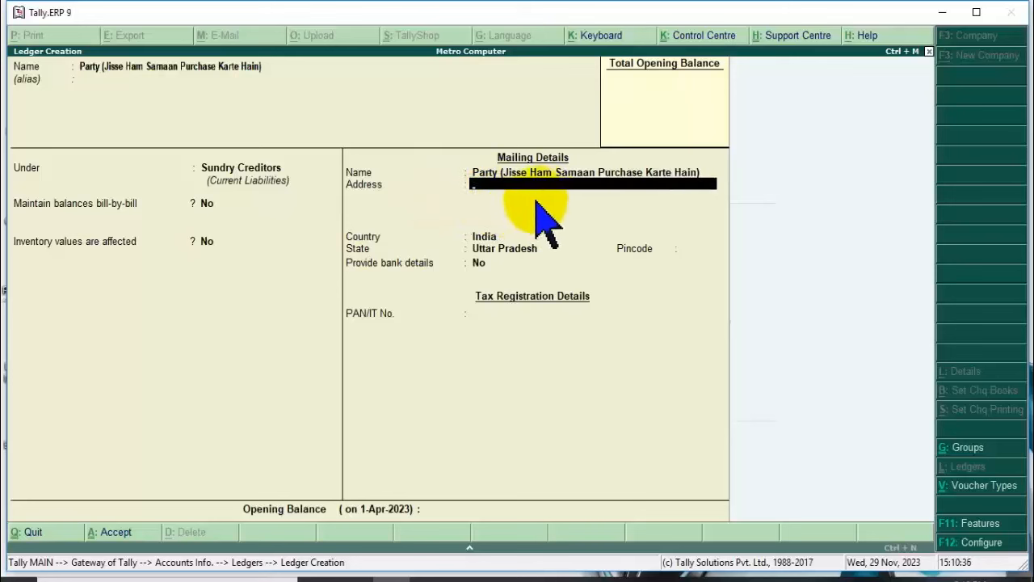
text(Lucknow)
key(Return)
key(Return)
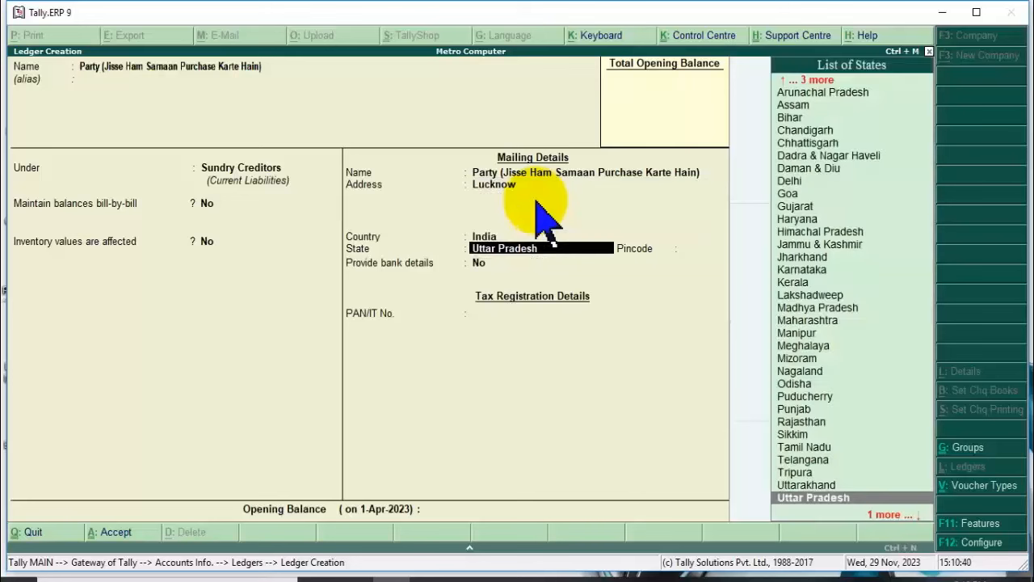
key(Return)
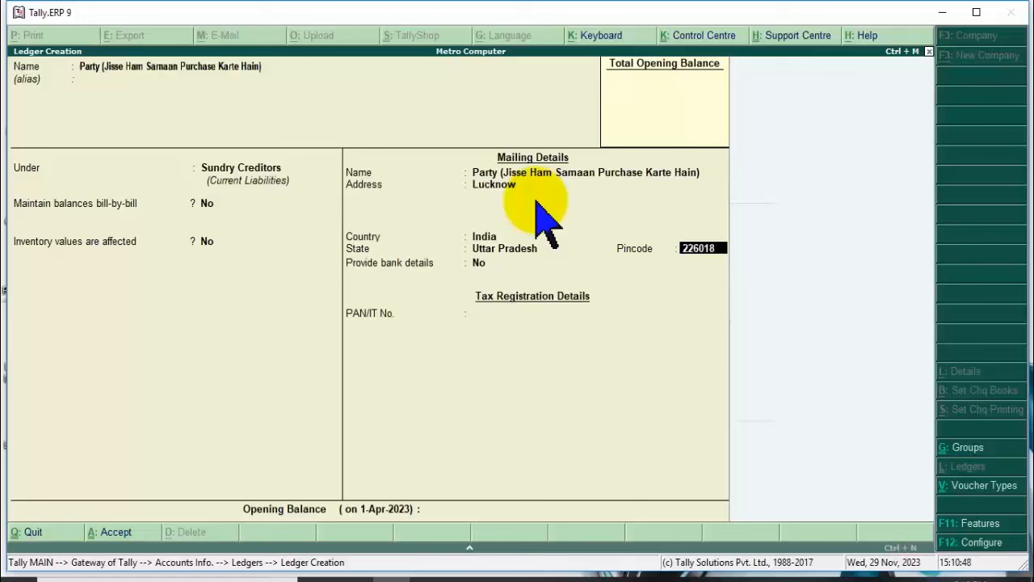
key(Return)
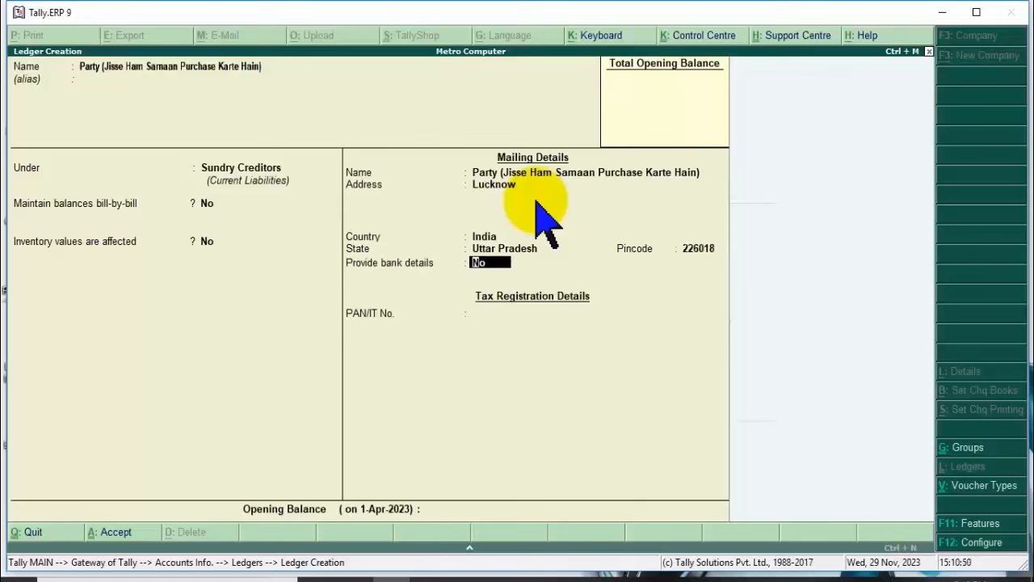
key(Return)
key(Return)
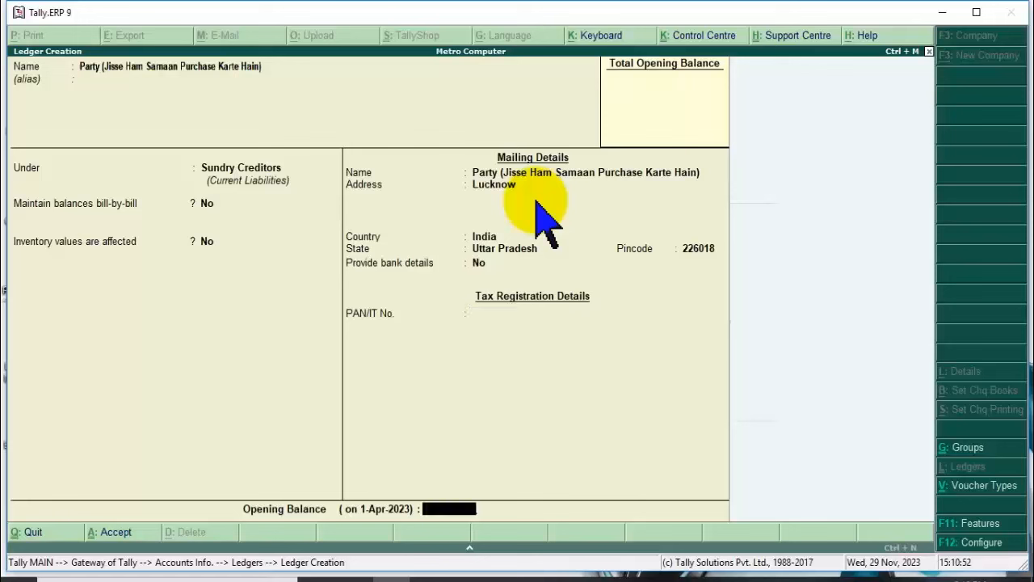
Try two PAN entries and dismiss the invalid-format warnings each time.
key(BackSpace)
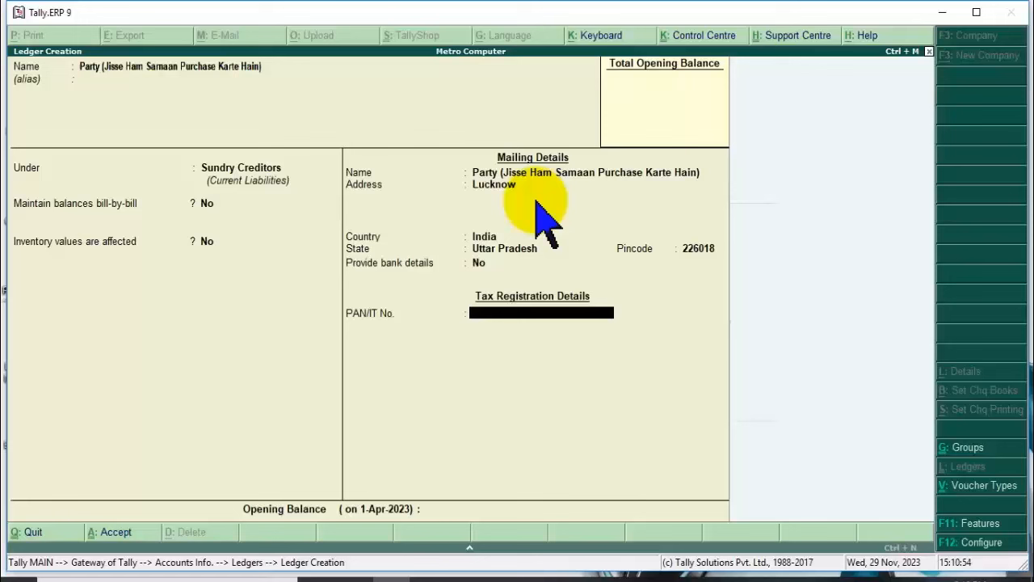
text(D)
key(Return)
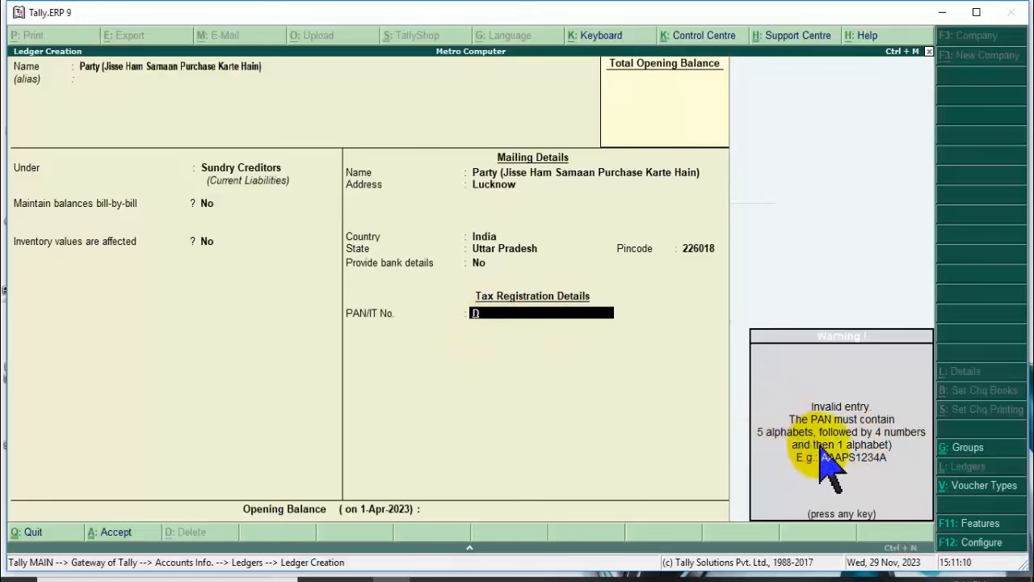
click(516, 316)
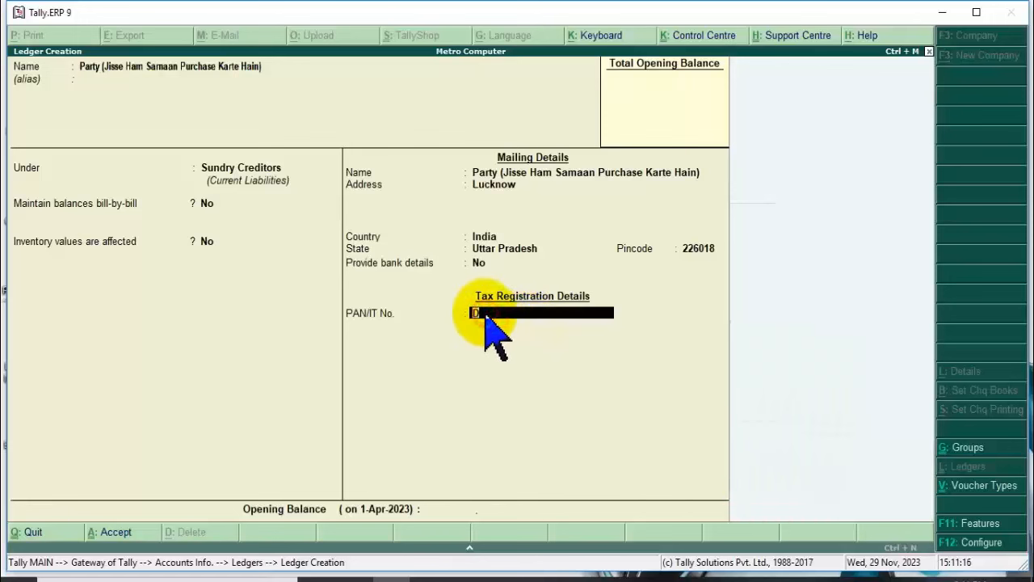
text(FGHJKL45)
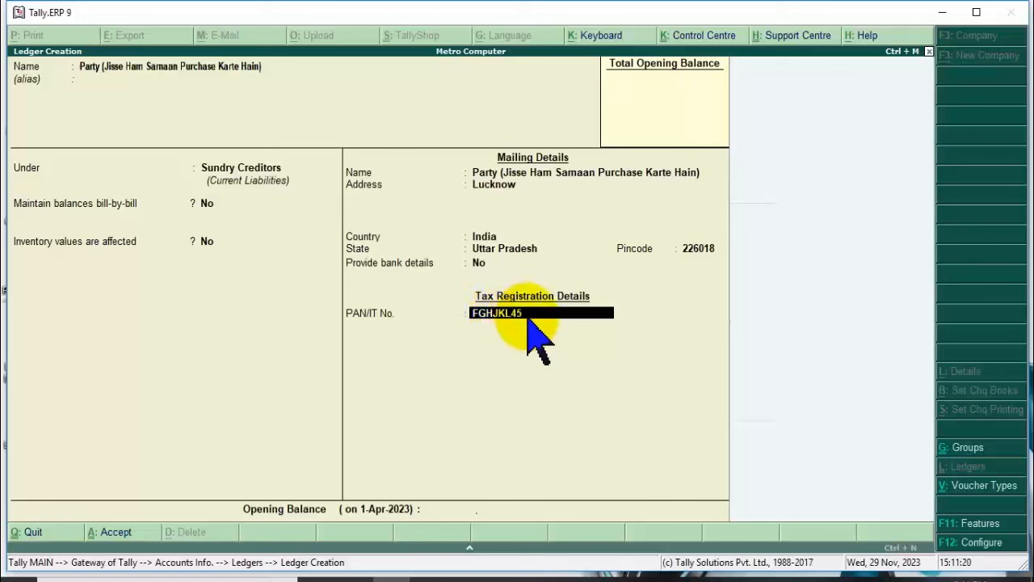
text(62)
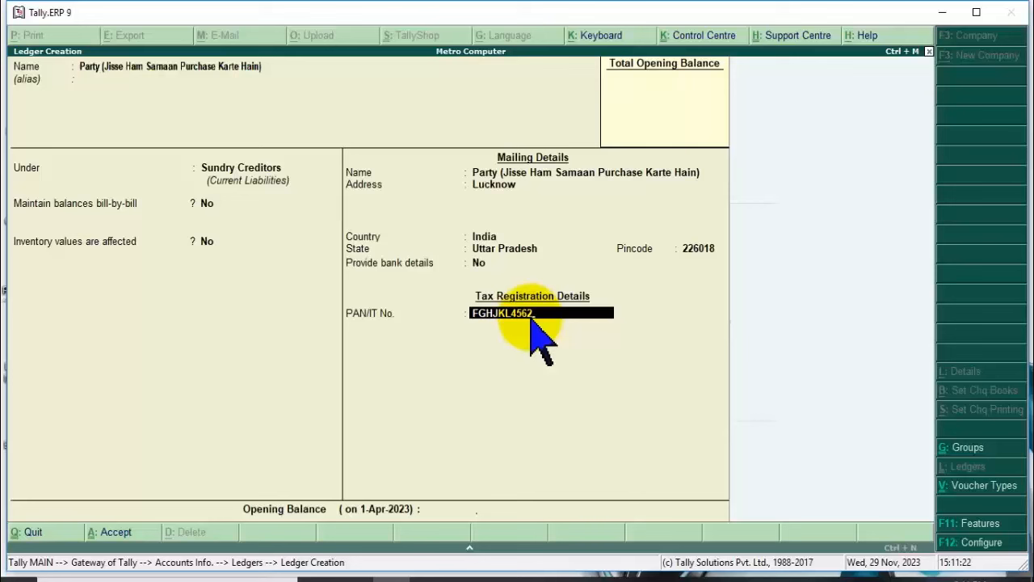
key(Return)
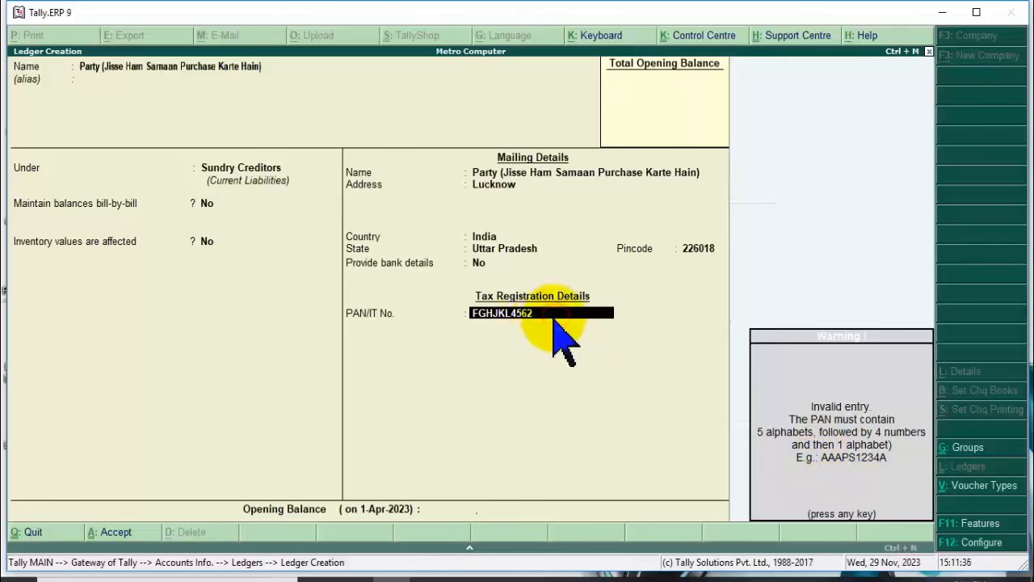
key(Return)
click(531, 314)
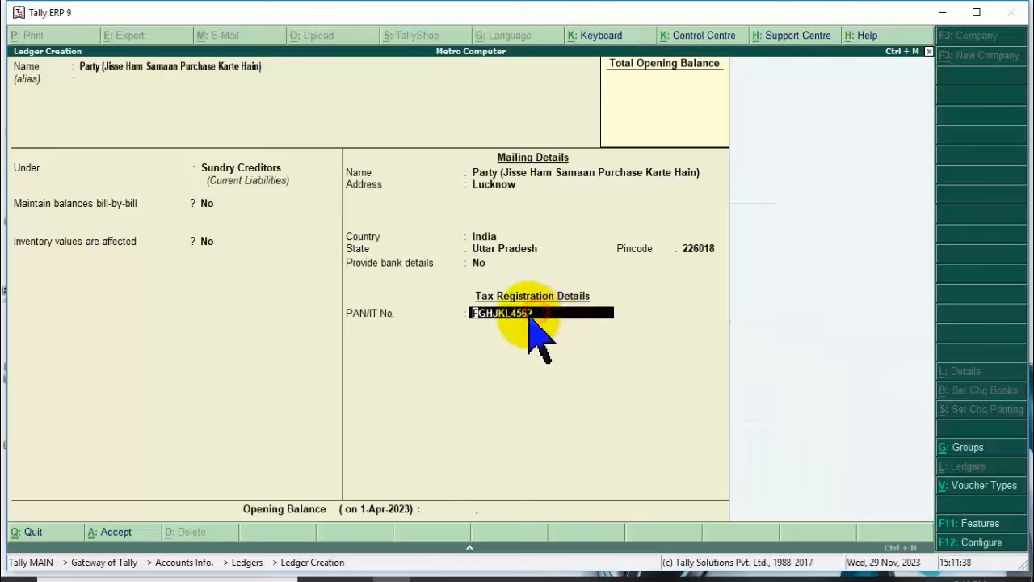
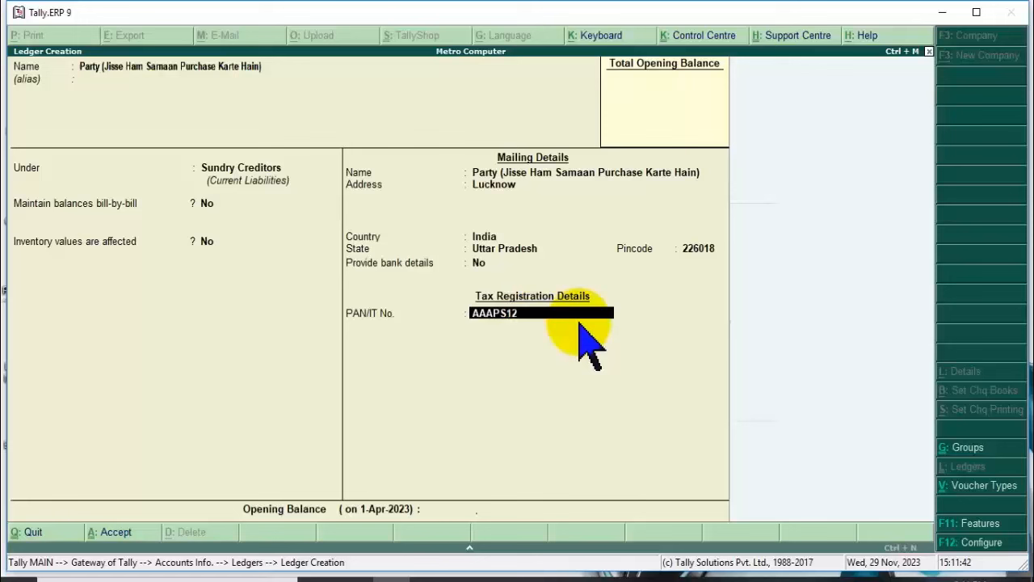
Enter a correctly formatted PAN, leave opening balance empty, and save the party ledger.
key(Return)
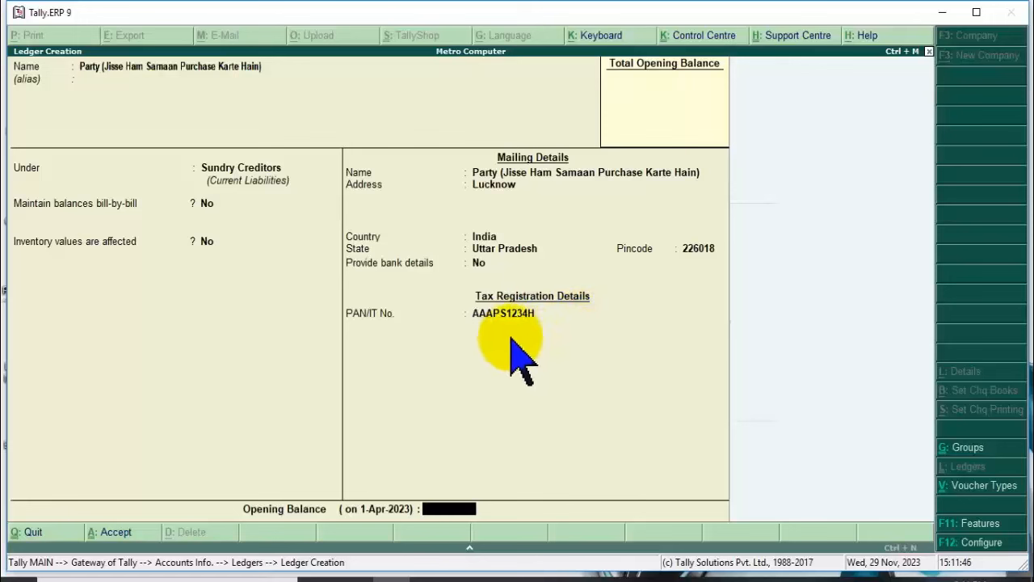
key(Return)
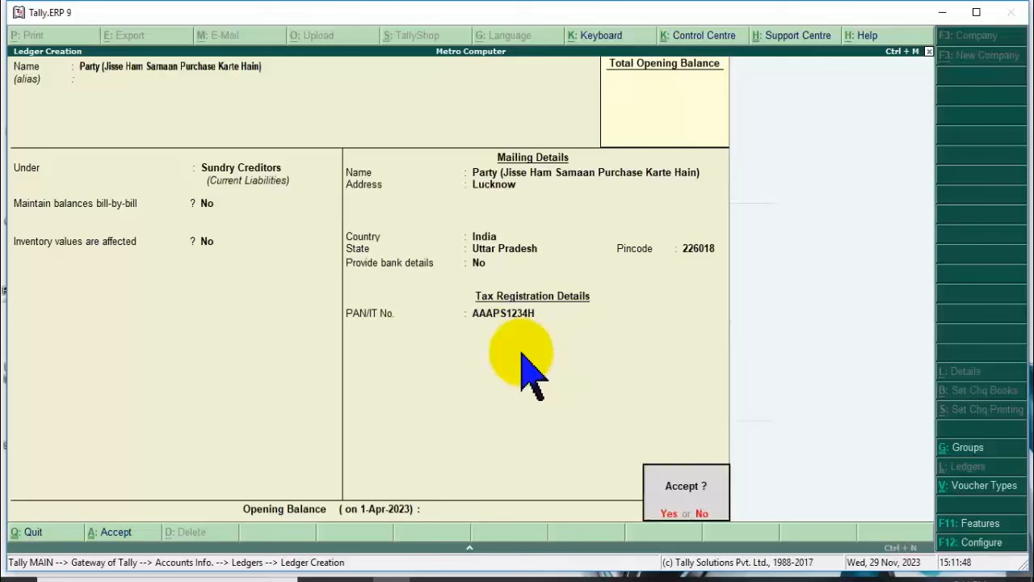
key(Return)
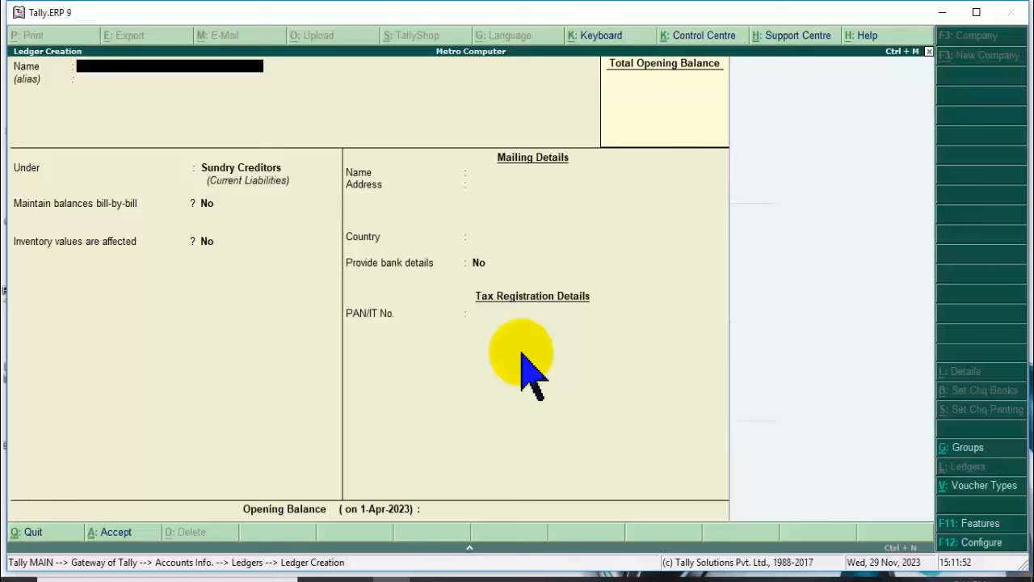
Settle the new ledger's name as 'Customer (For Sale)' after clearing trial names.
text(Customer (For  Sale)
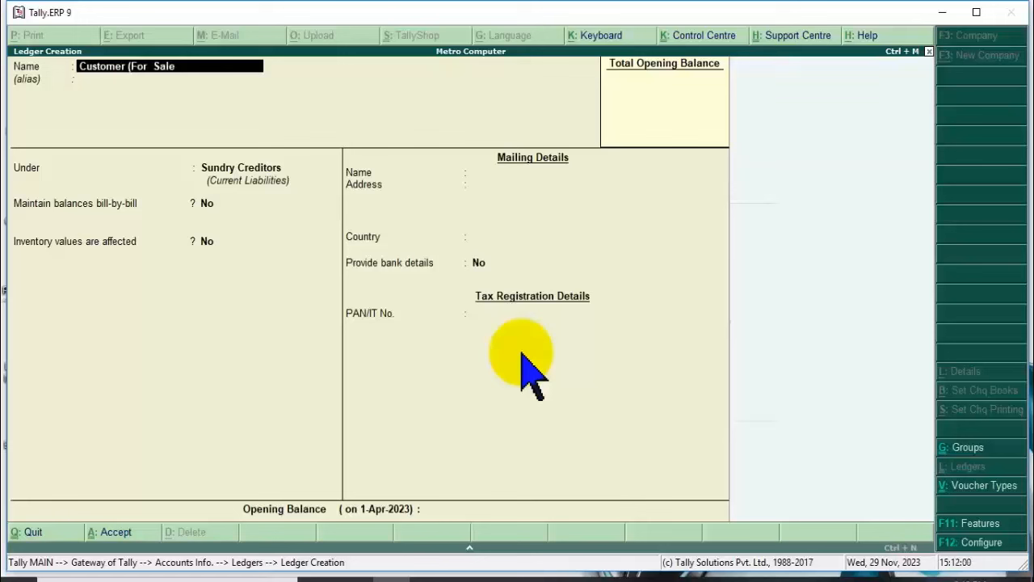
text())
key(Return)
key(Return)
key(BackSpace)
key(BackSpace)
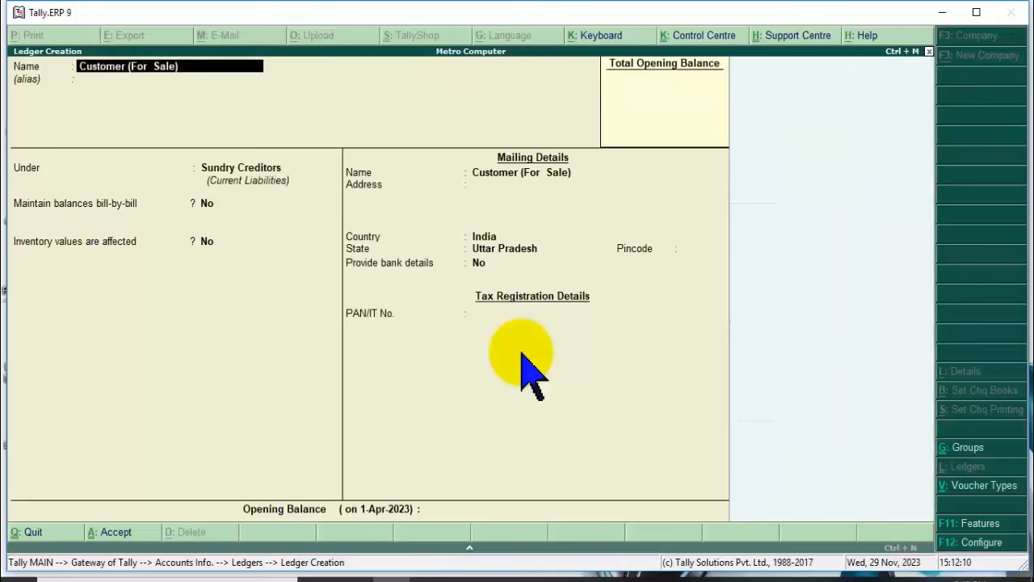
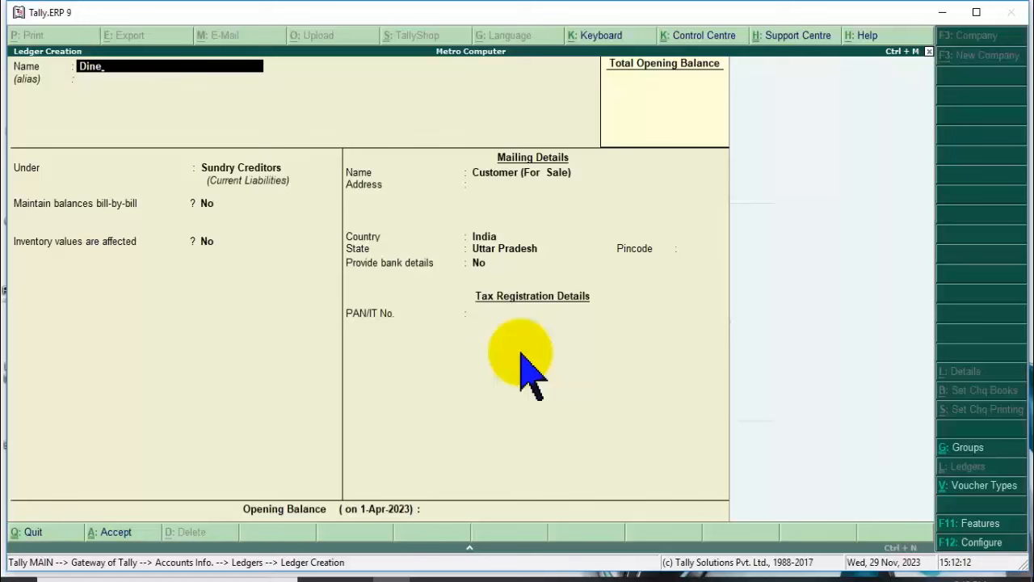
text(Mo)
key(BackSpace)
key(BackSpace)
text(Ahooja Pvt. Ltd.)
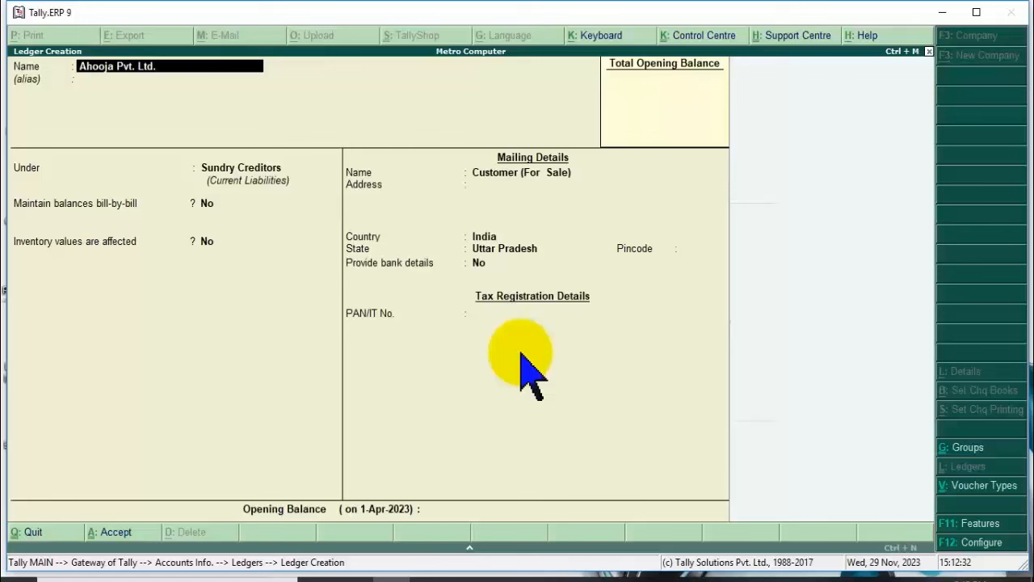
key(BackSpace)
key(BackSpace)
key(BackSpace)
key(BackSpace)
key(BackSpace)
key(BackSpace)
key(BackSpace)
key(BackSpace)
key(BackSpace)
key(BackSpace)
key(BackSpace)
key(BackSpace)
key(BackSpace)
key(BackSpace)
key(BackSpace)
key(BackSpace)
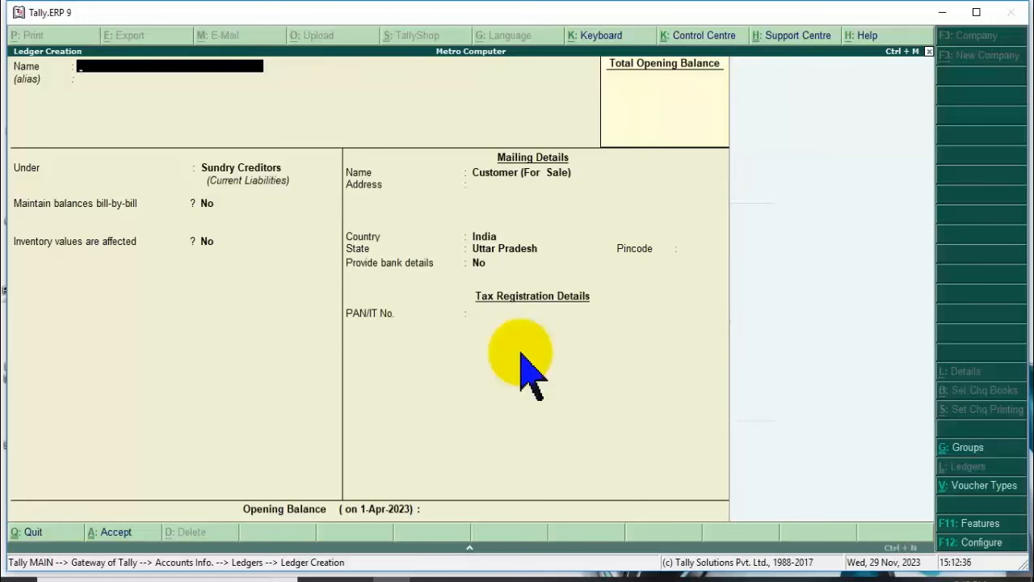
text(Customer (For AS)
key(BackSpace)
key(BackSpace)
text(Sale)
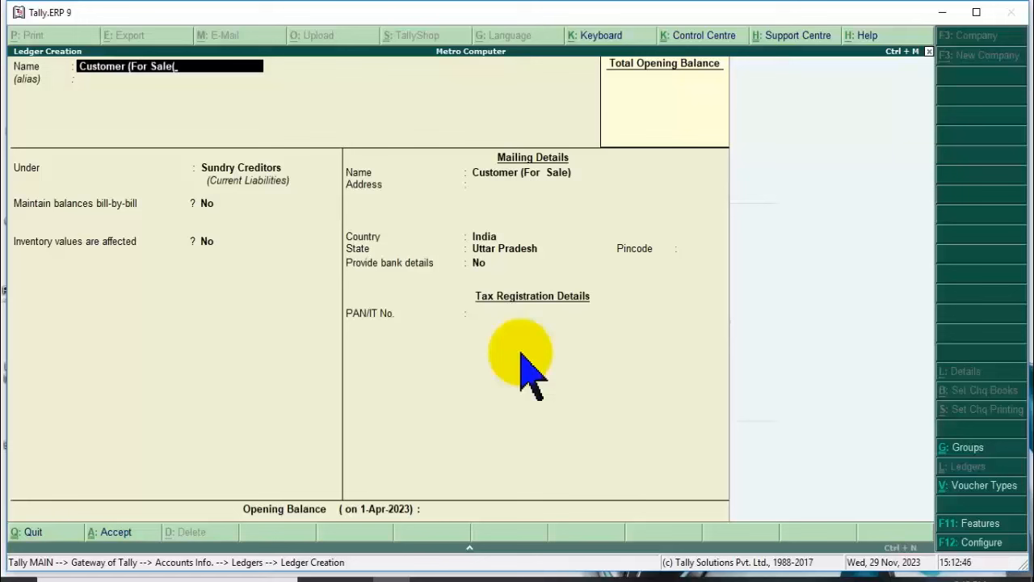
text())
key(Return)
key(Return)
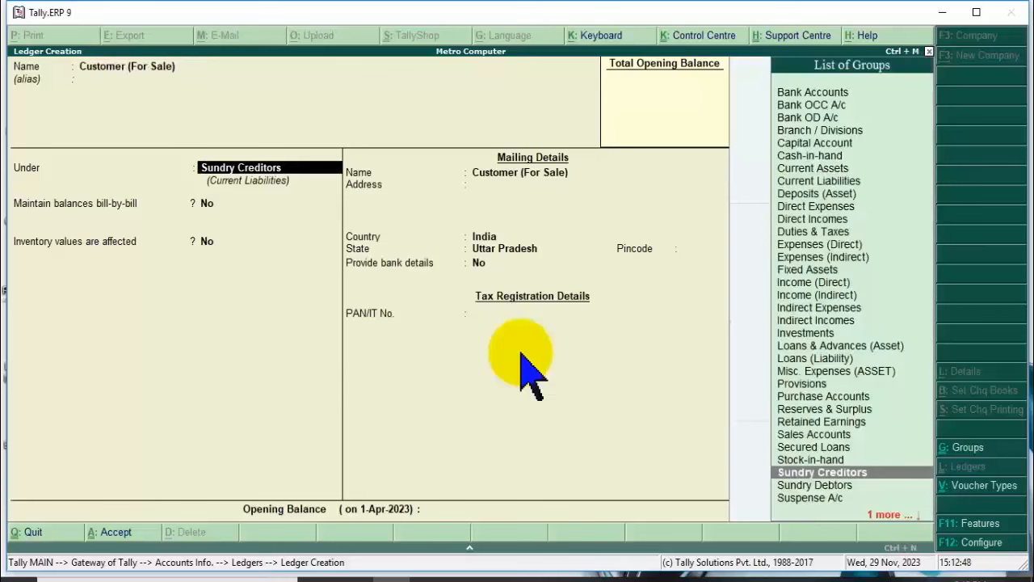
Put Customer (For Sale) under Sundry Debtors with a Delhi mailing address and pincode.
text(Su)
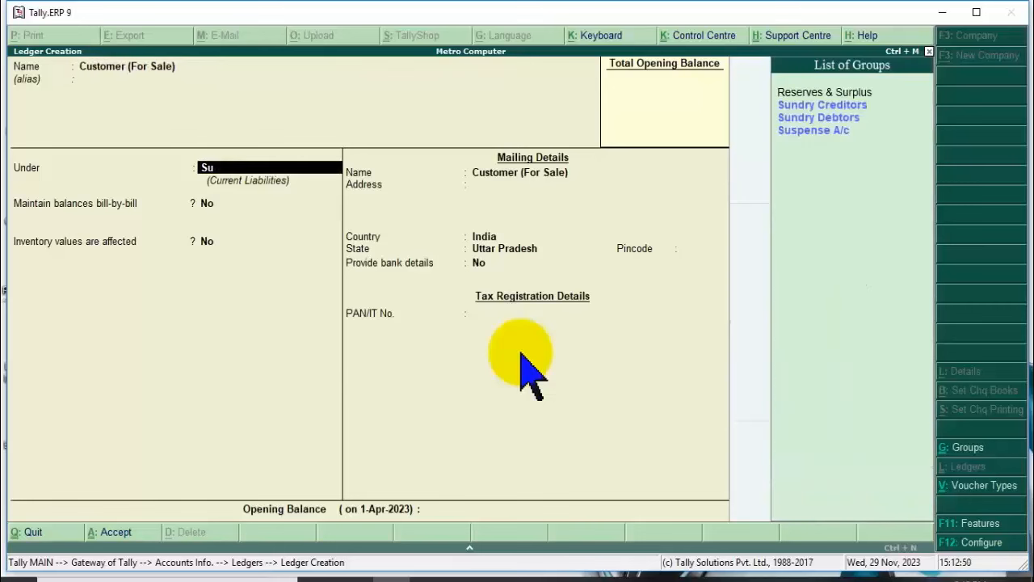
key(Down)
key(Return)
key(Return)
key(Return)
key(Return)
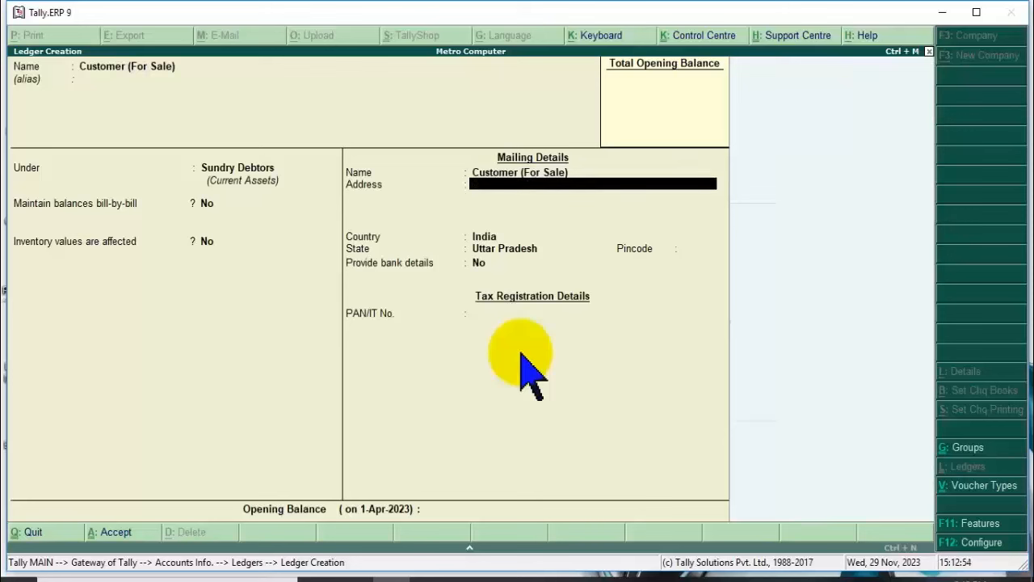
text(Delhi)
key(Return)
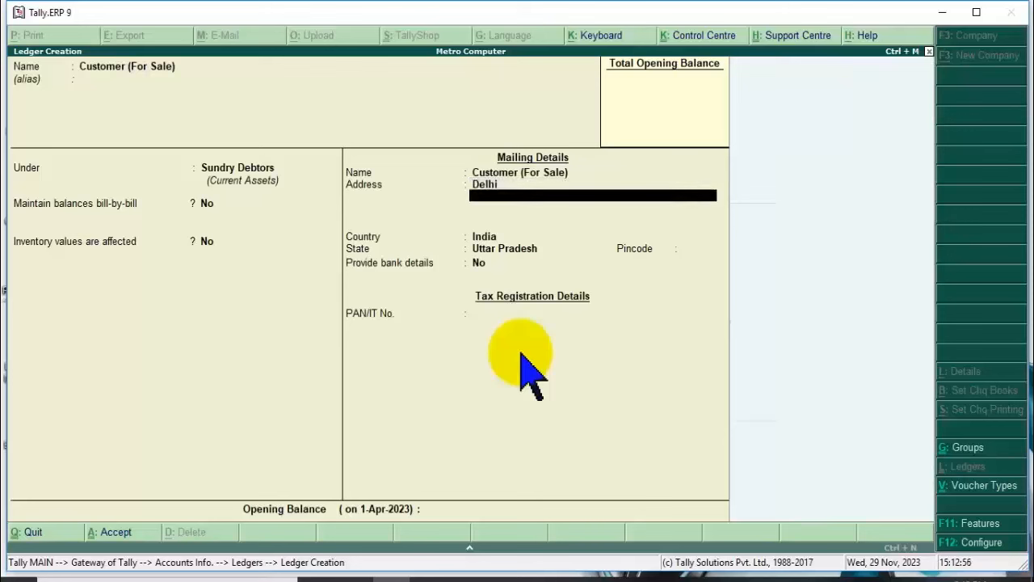
key(Return)
key(Return)
key(Return)
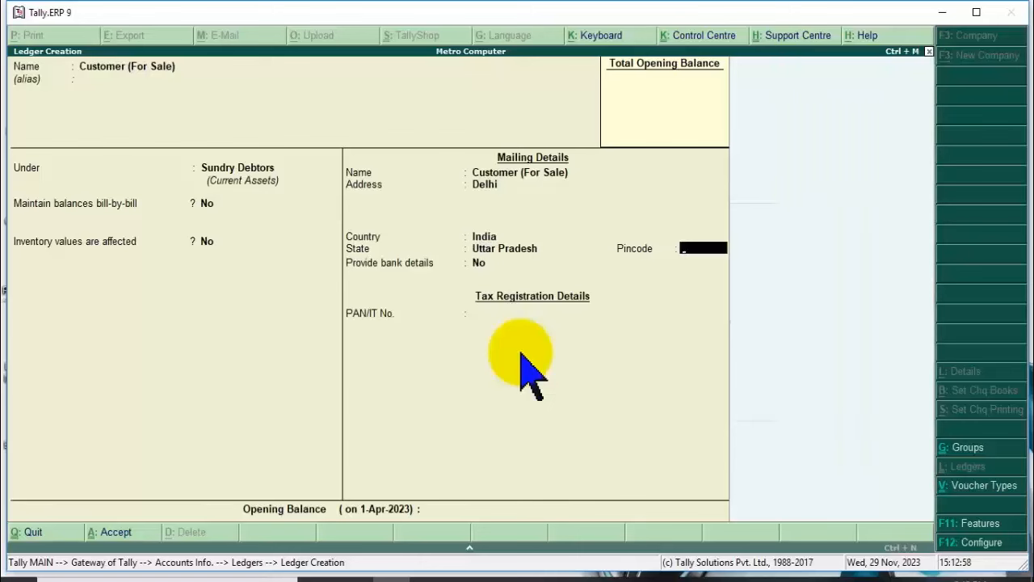
text(110011)
key(Return)
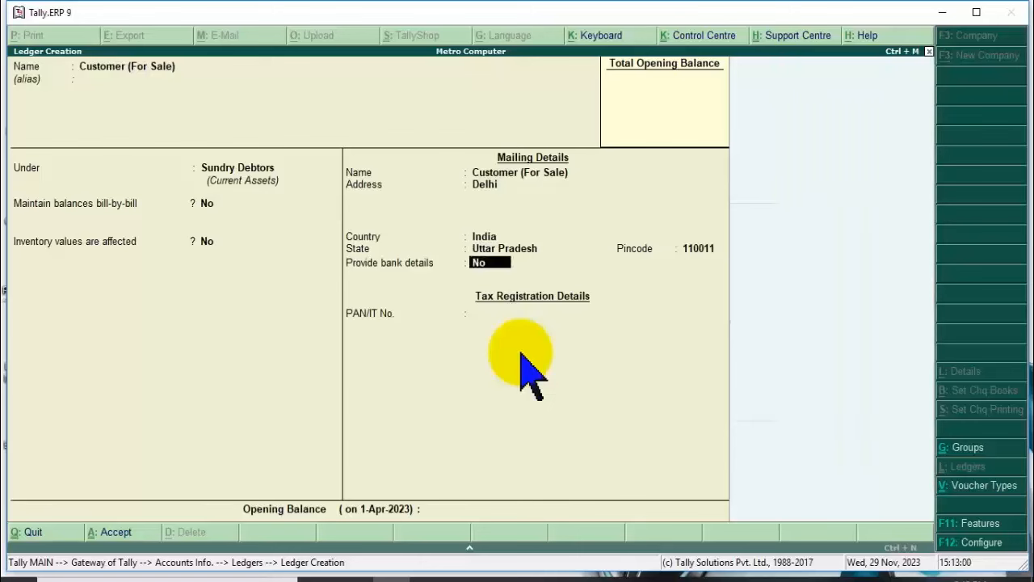
key(Return)
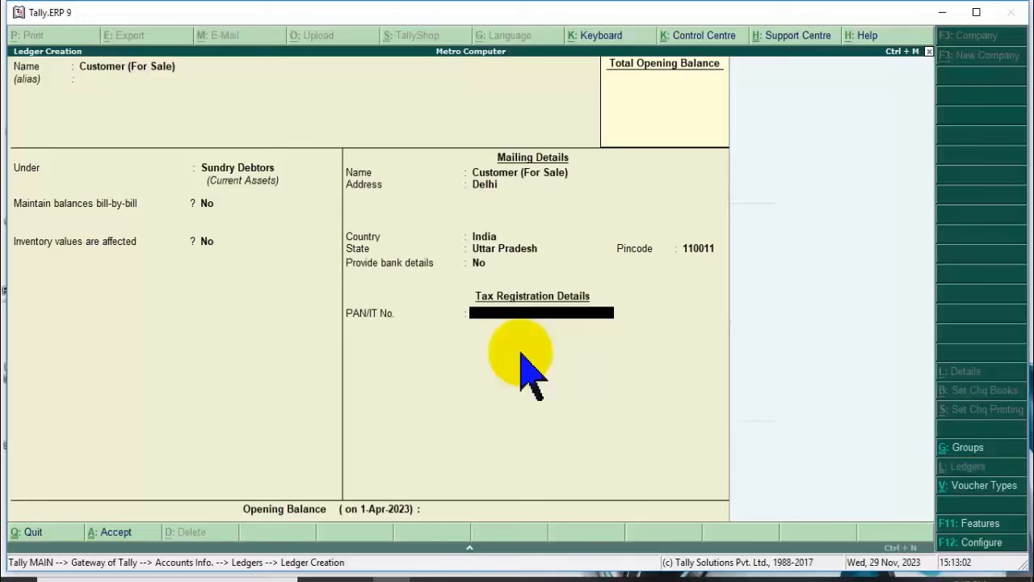
key(Return)
key(Return)
key(Return)
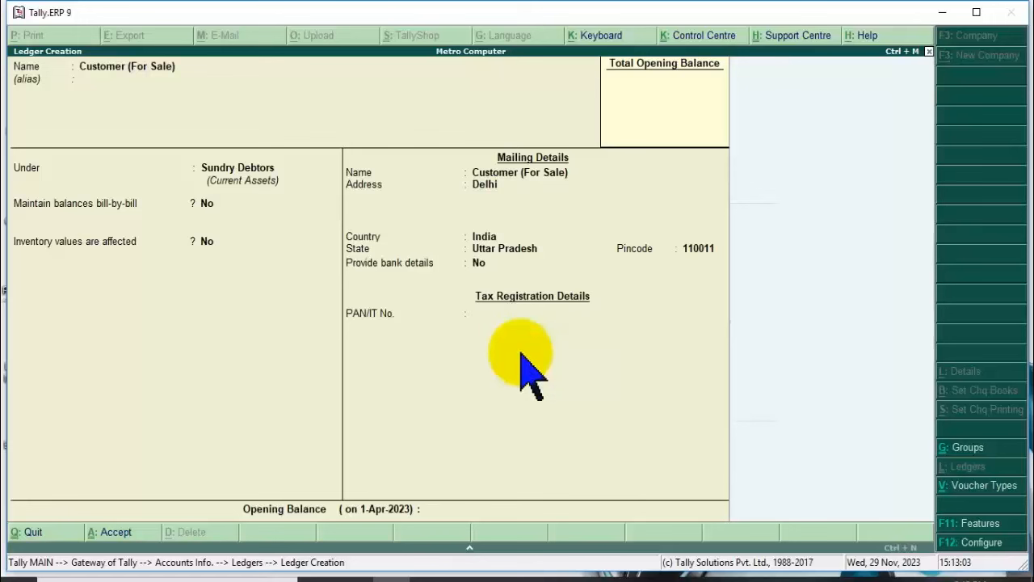
Create the 'Discount Take @' ledger under Indirect Incomes and reach its save prompt.
text(D)
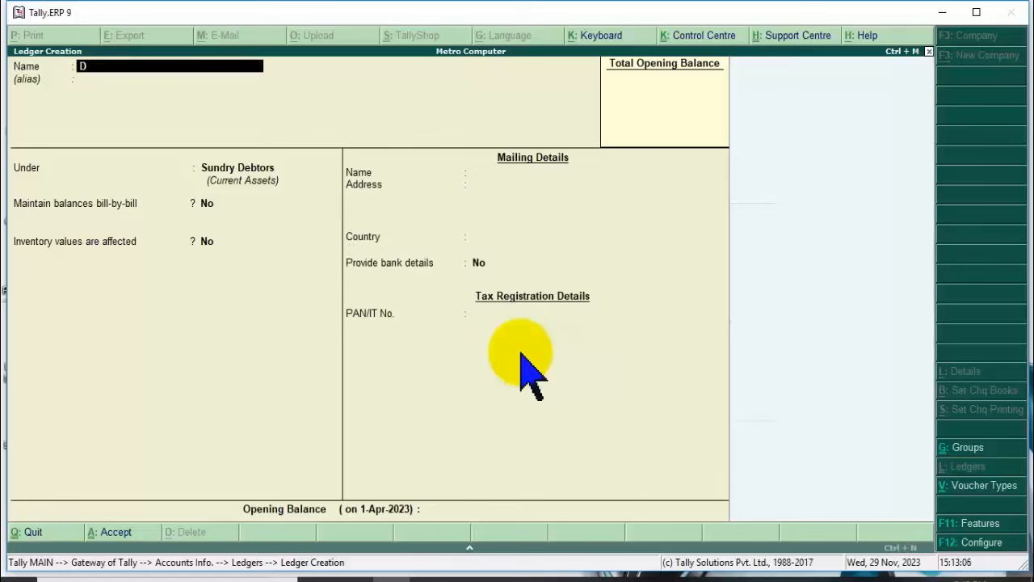
text(iscount Taken@)
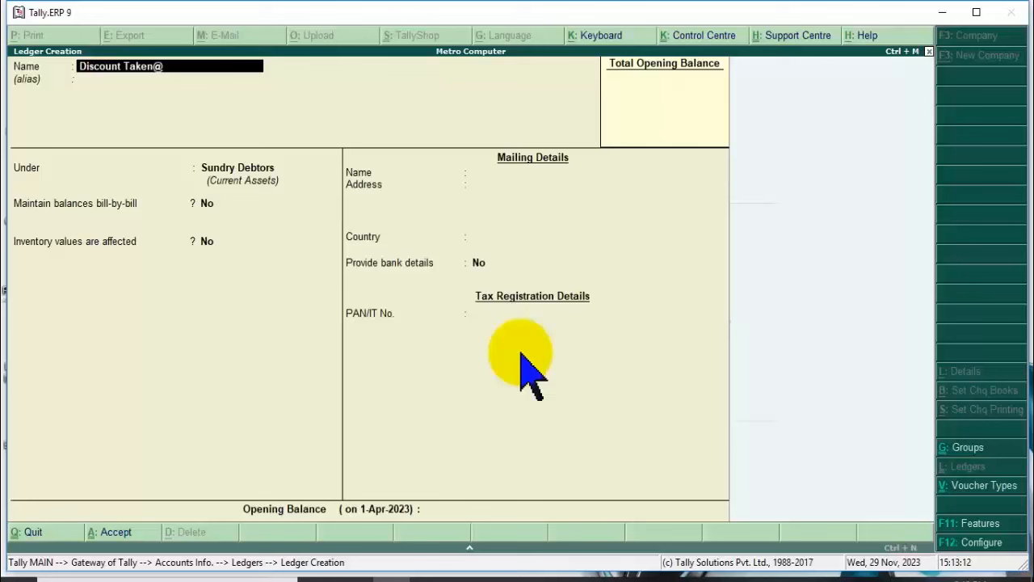
key(BackSpace)
key(BackSpace)
text(@)
key(Return)
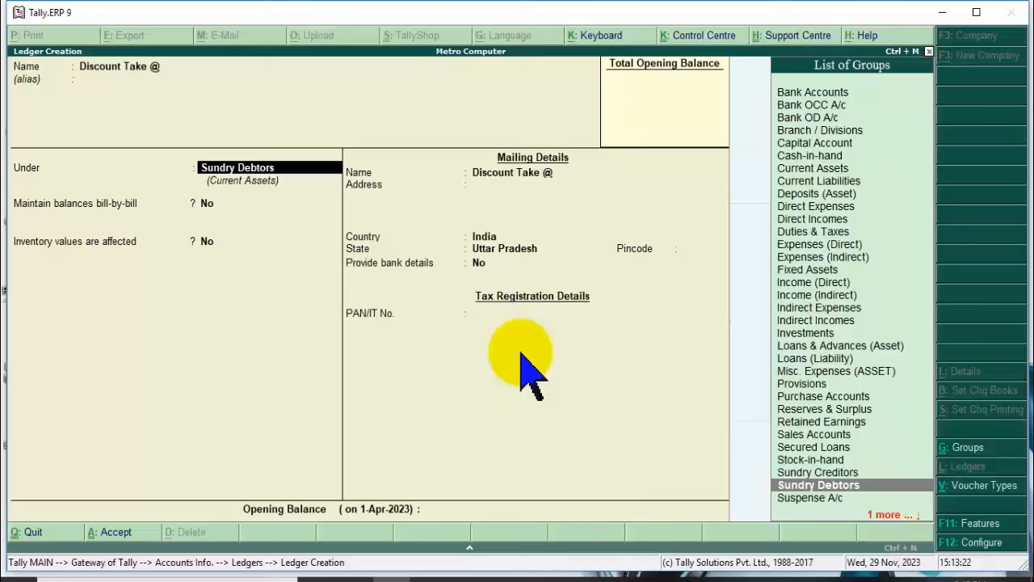
text(I)
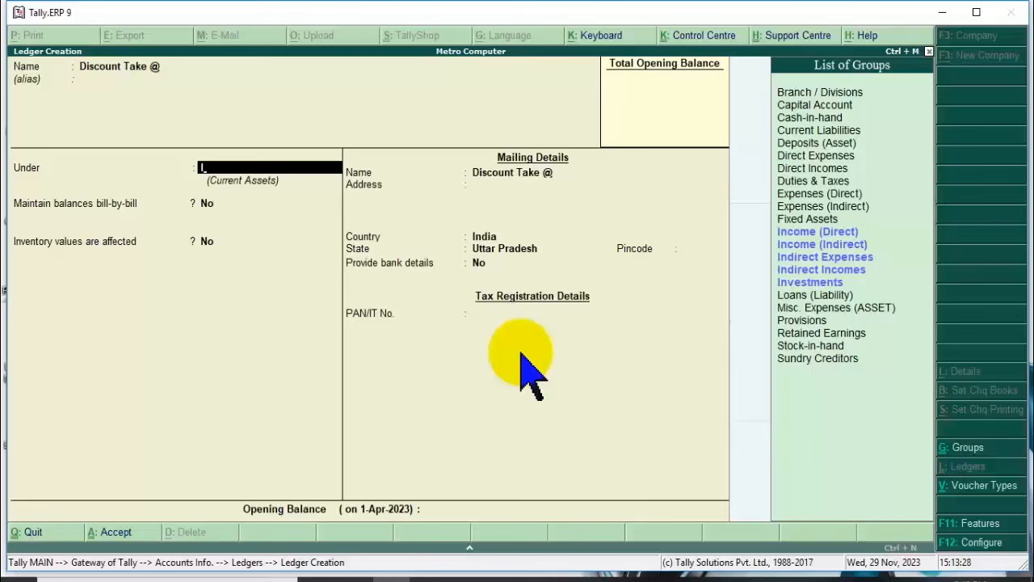
key(Down)
key(Down)
key(Down)
key(Down)
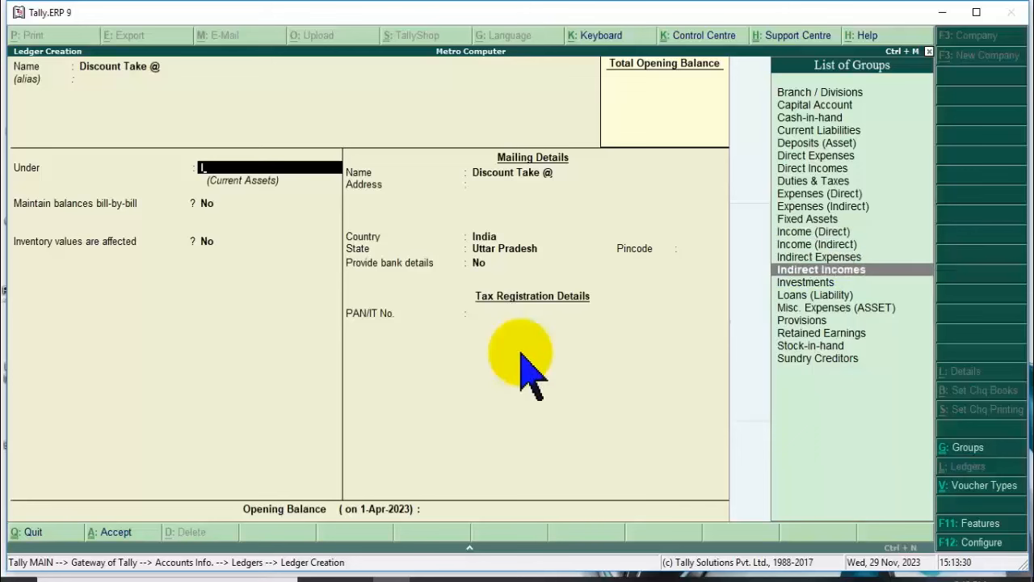
key(Return)
key(Return)
key(Return)
key(Return)
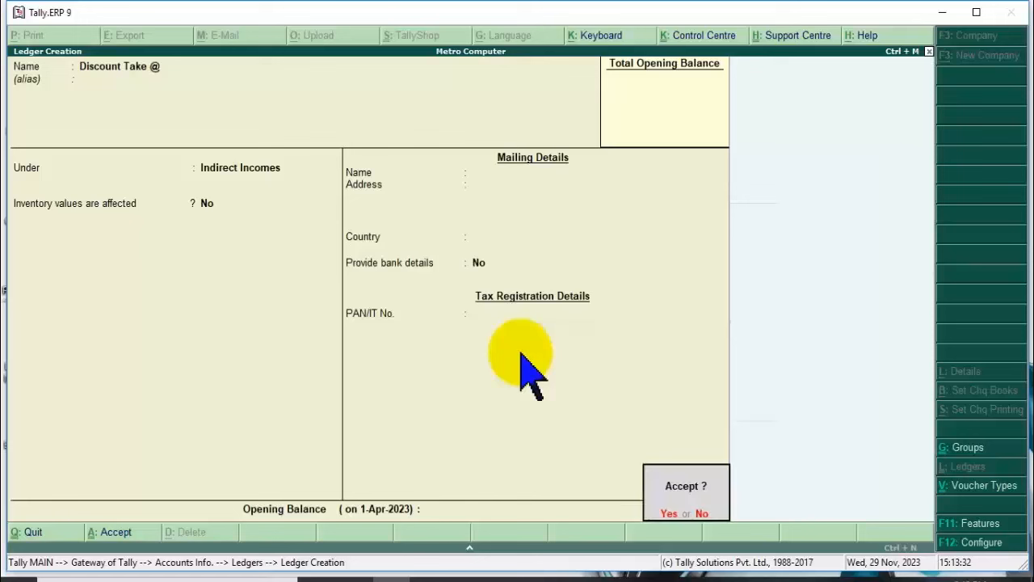
key(Return)
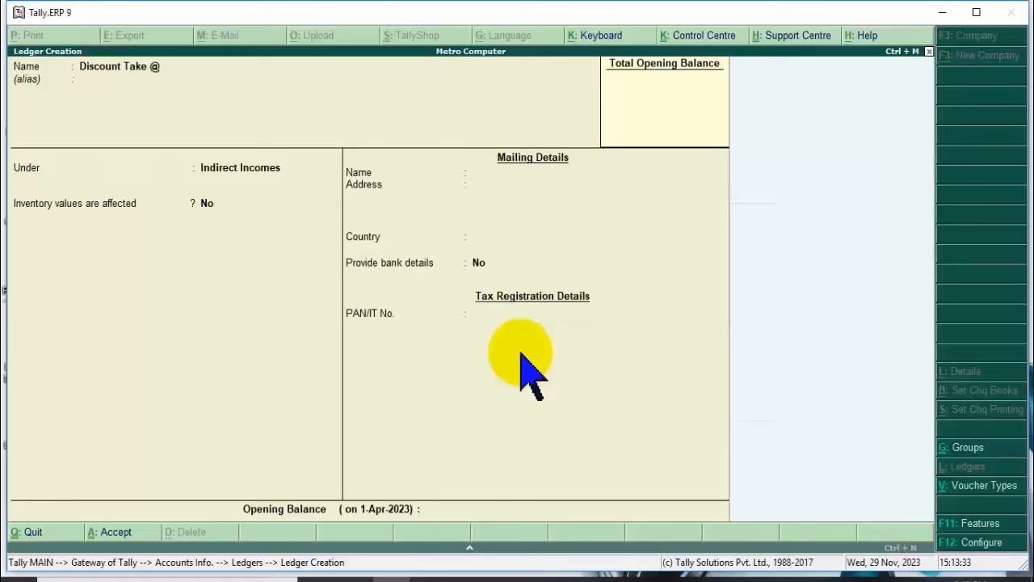
Name a ledger 'Discount Given @' and place it under Indirect Expenses.
text(Ds)
key(BackSpace)
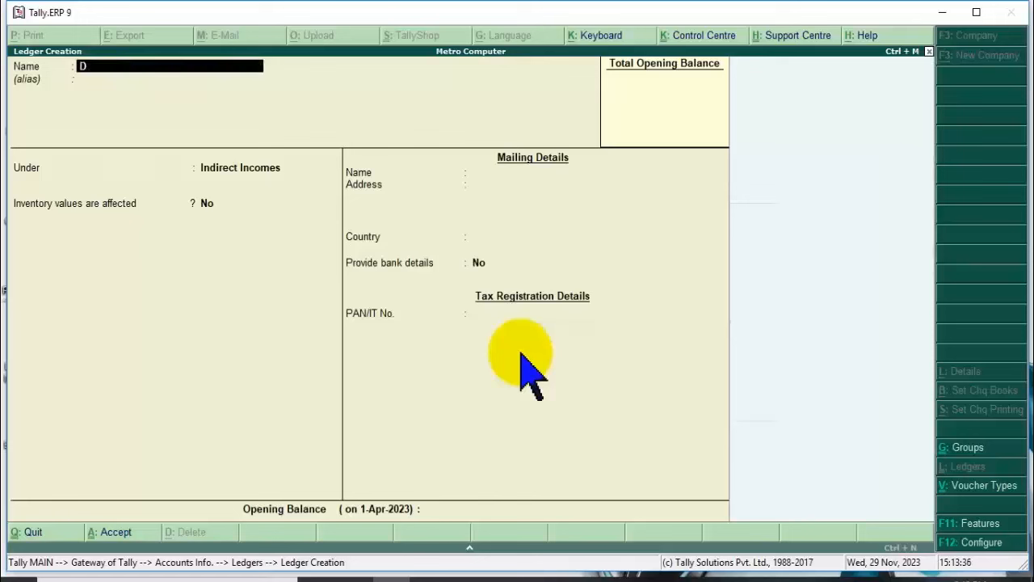
text(iscount Given @)
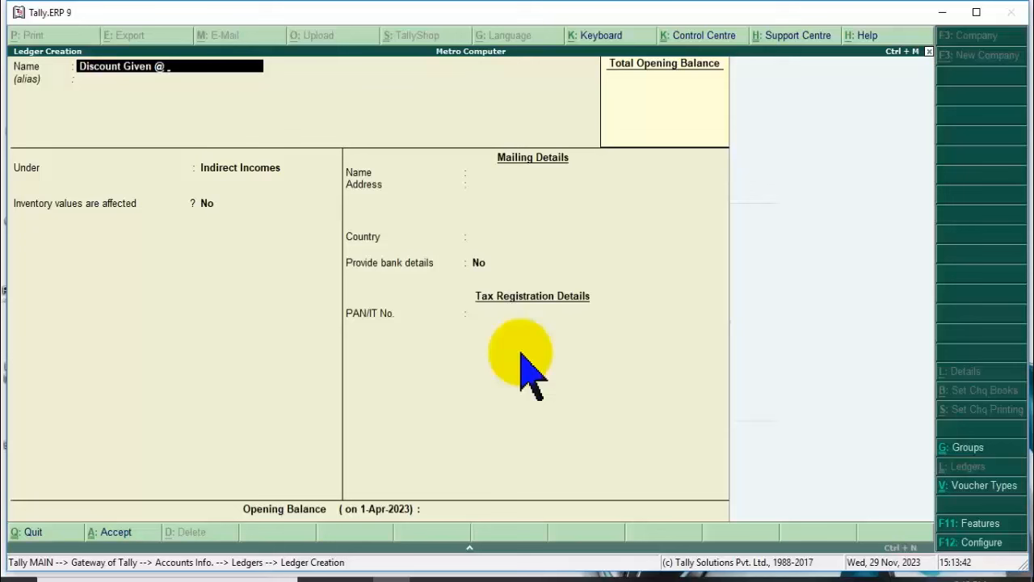
key(Return)
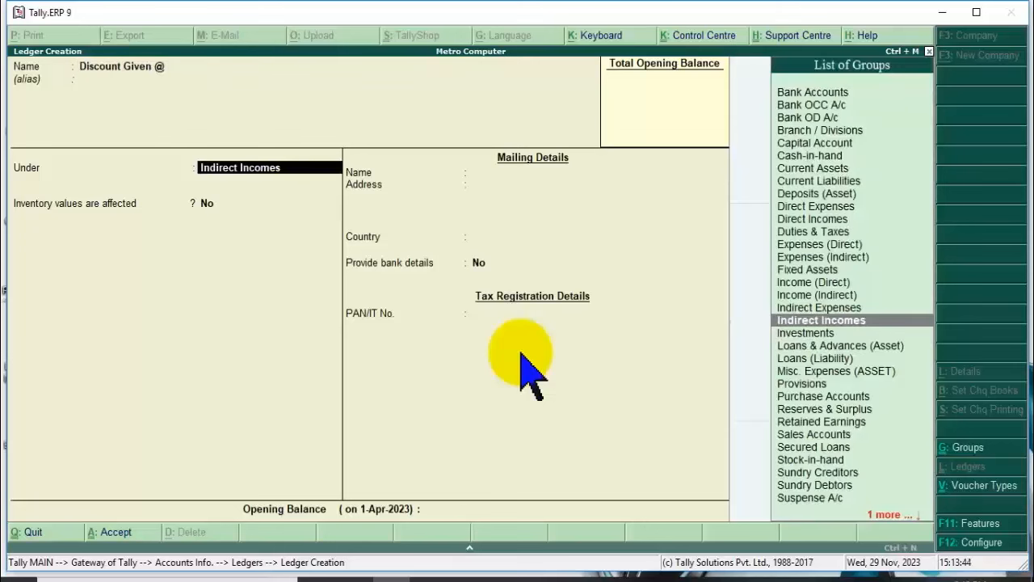
text(I)
key(Up)
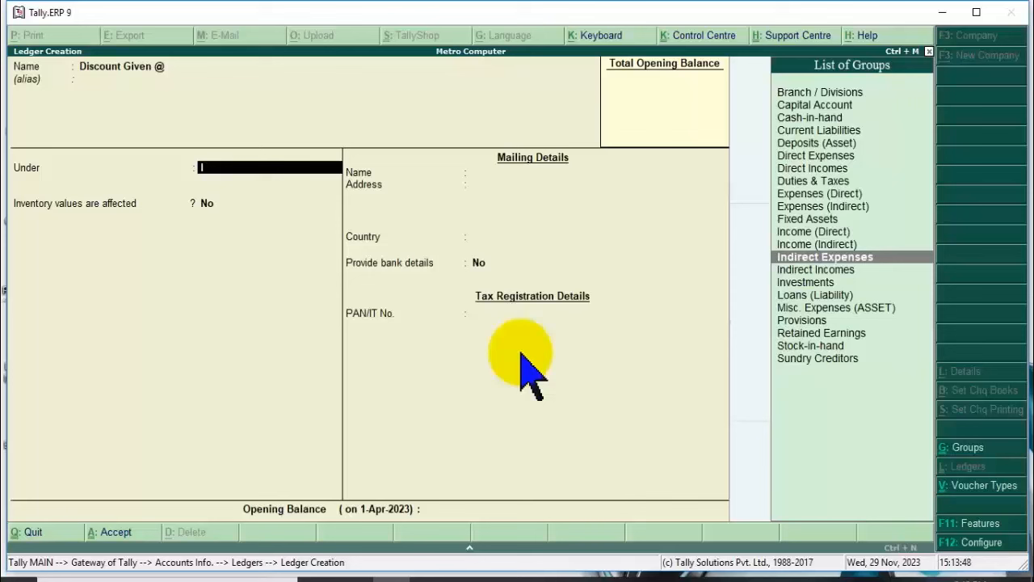
key(Return)
key(Return)
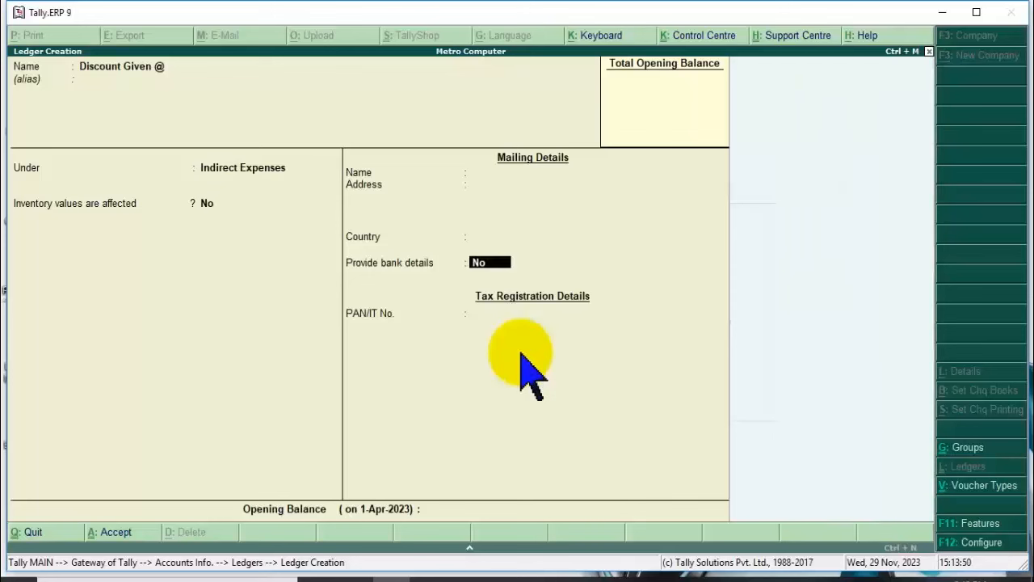
Save the Discount Given @ ledger and quit Ledger Creation.
key(Return)
key(Return)
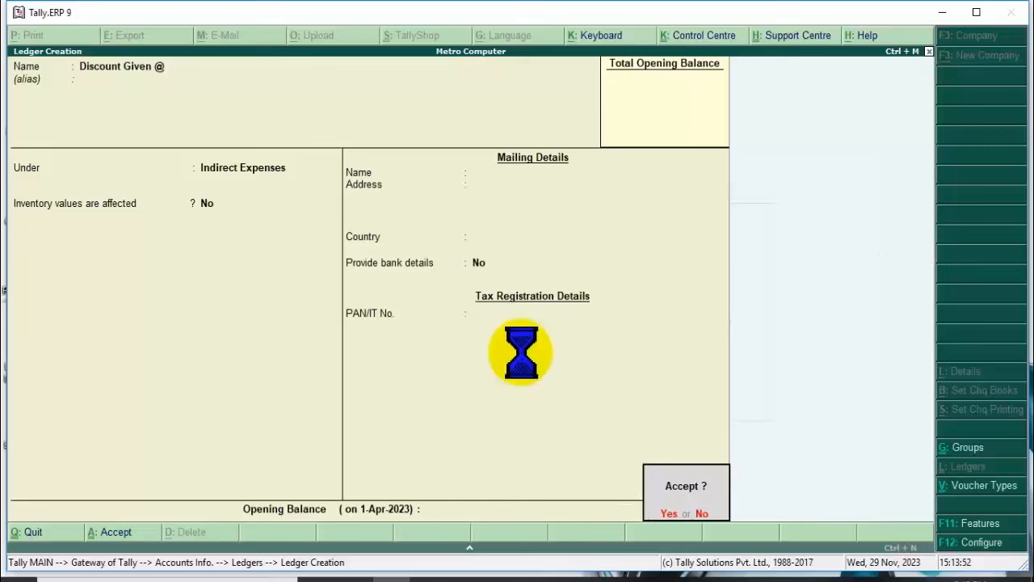
key(Return)
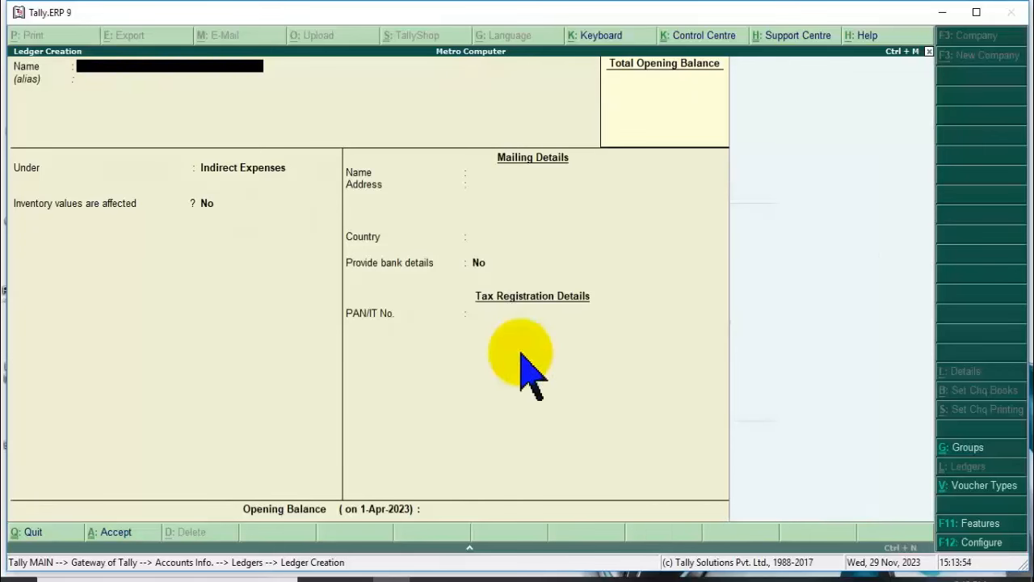
key(Escape)
key(Return)
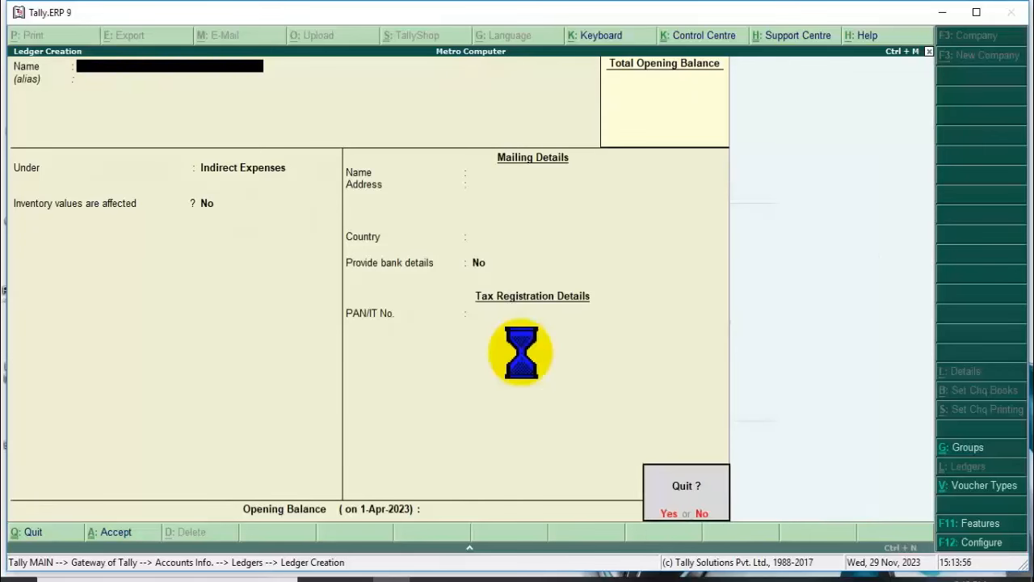
Review the ledger list, now eight ledgers including Discount Take @ and Sale Ledger.
key(Escape)
key(Return)
key(Down)
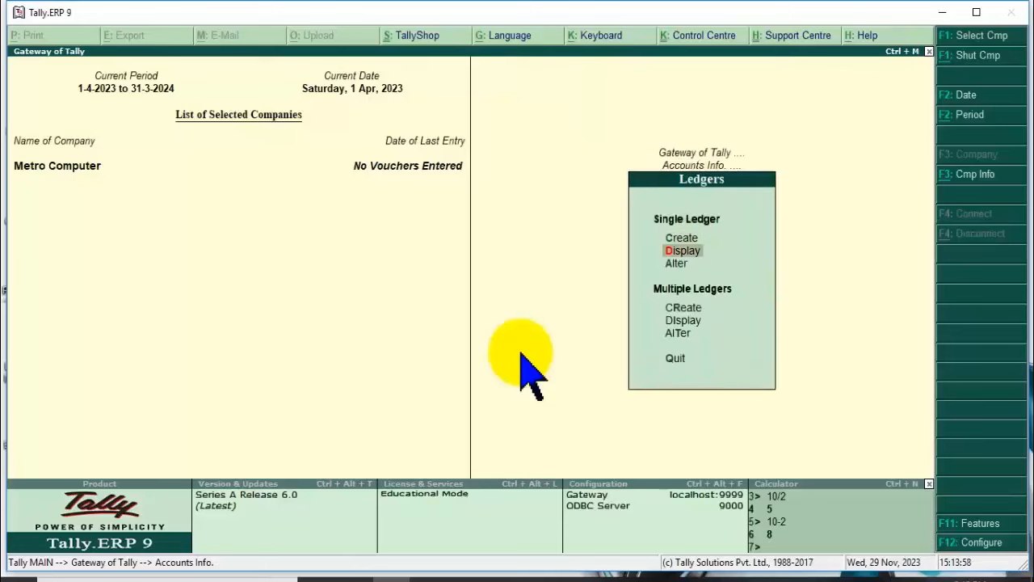
key(Return)
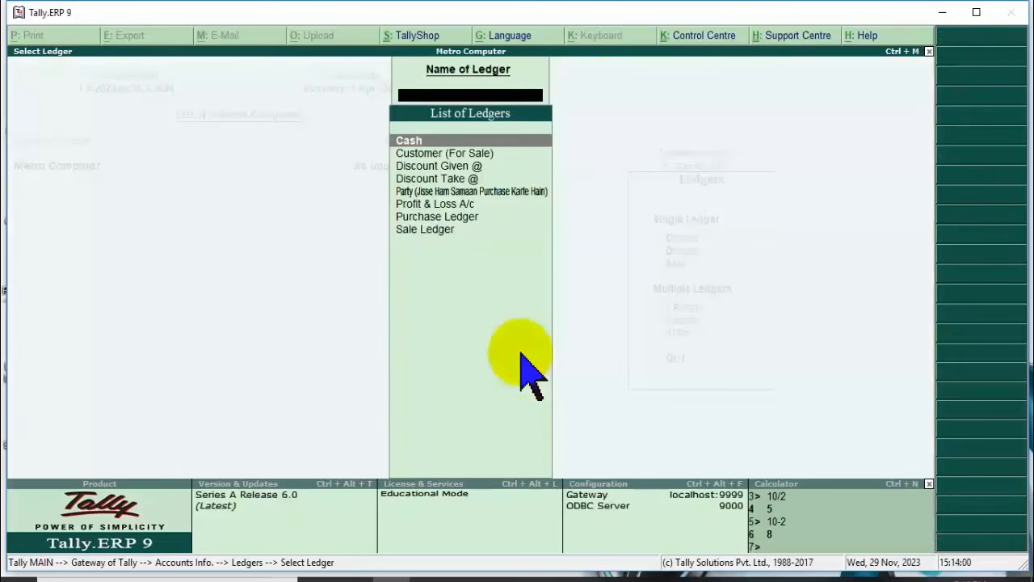
key(Down)
key(Down)
key(Down)
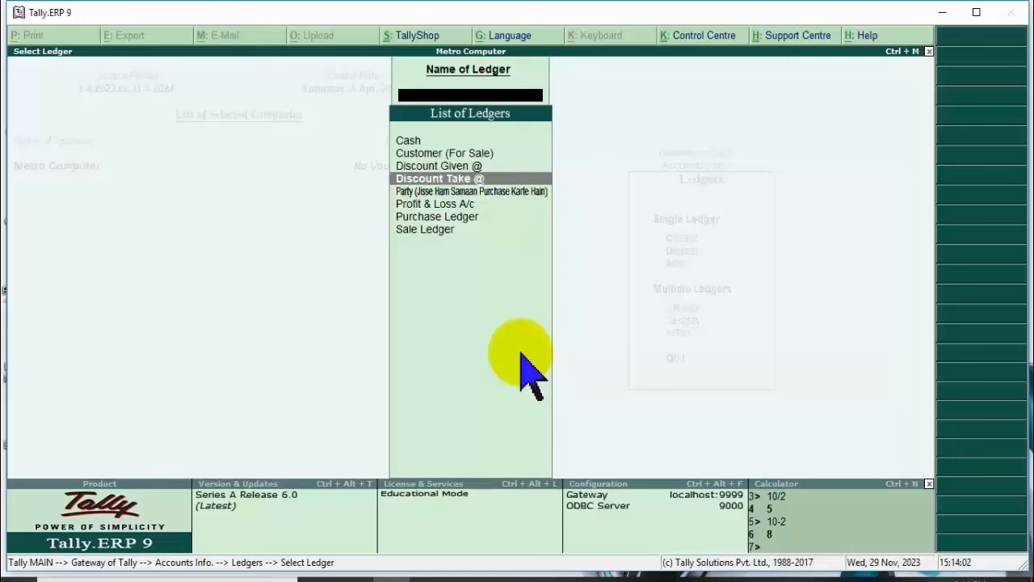
key(Down)
key(Down)
key(Down)
key(Down)
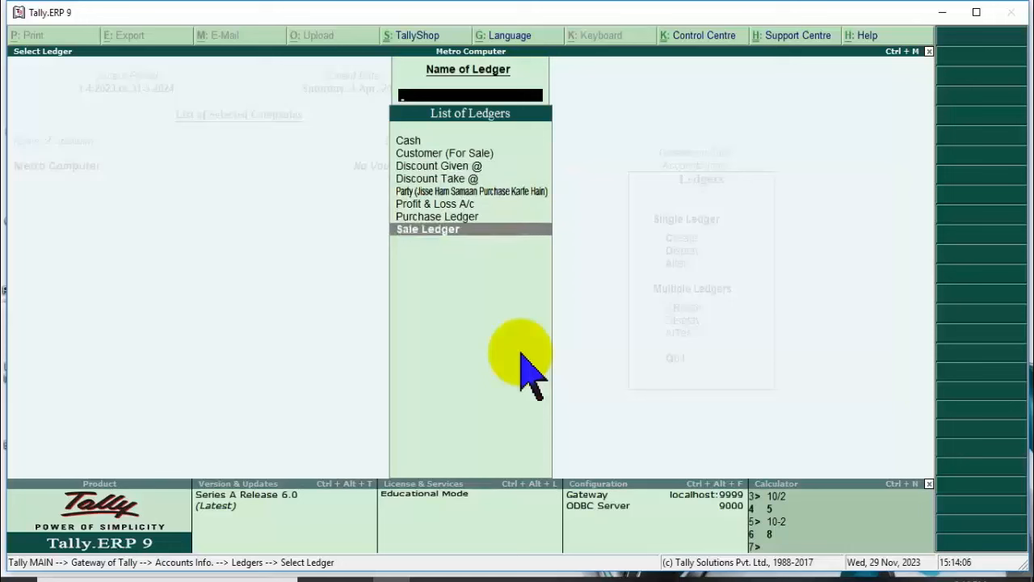
key(Escape)
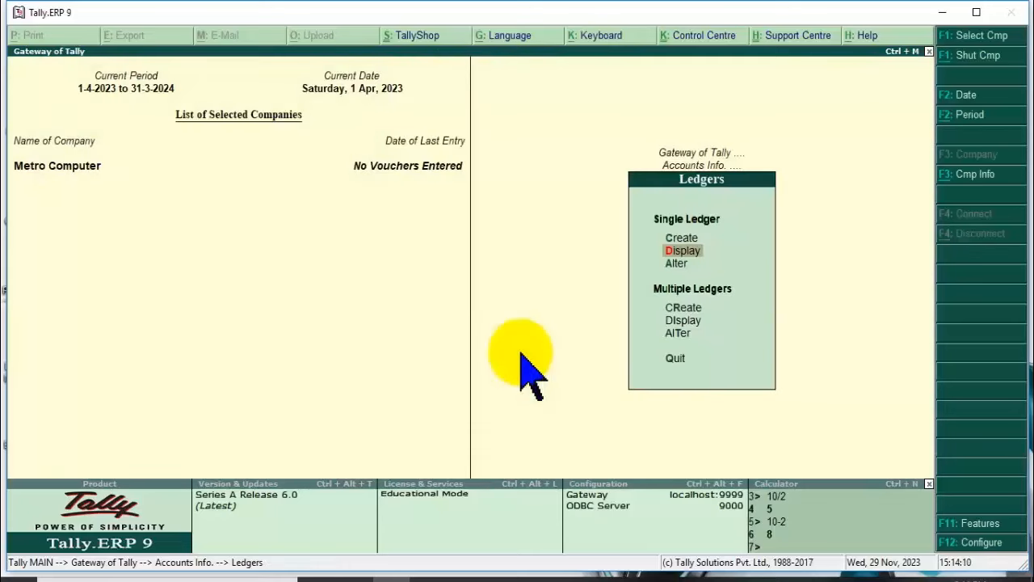
Return to the Gateway and go to Inventory Info > Stock Groups.
key(Escape)
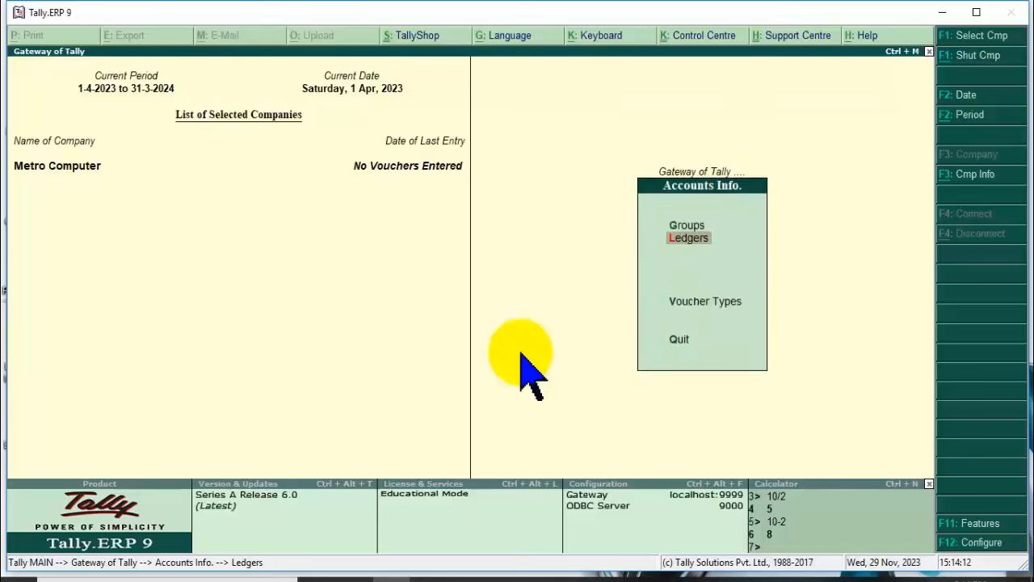
key(Escape)
key(Down)
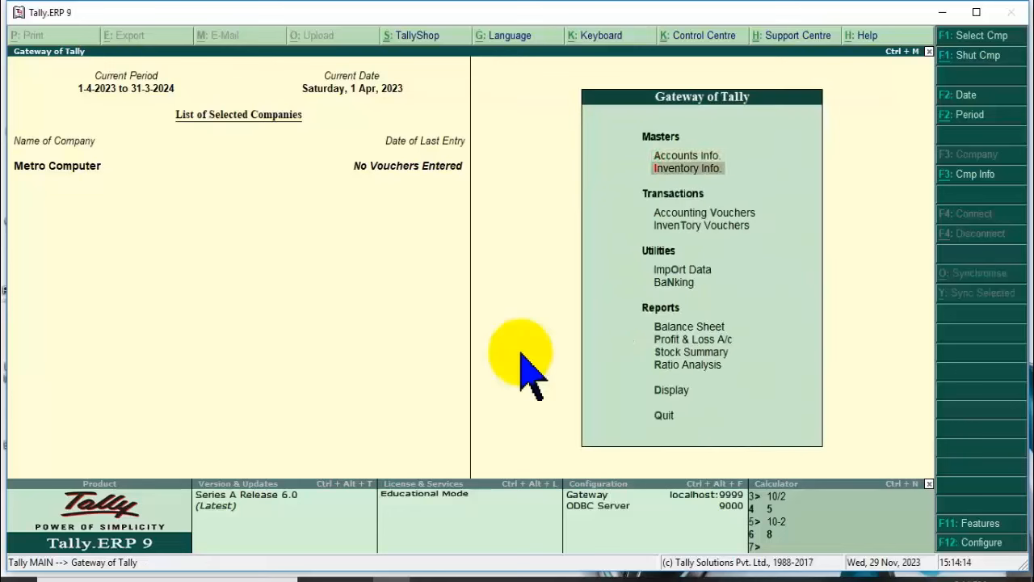
key(Return)
key(Return)
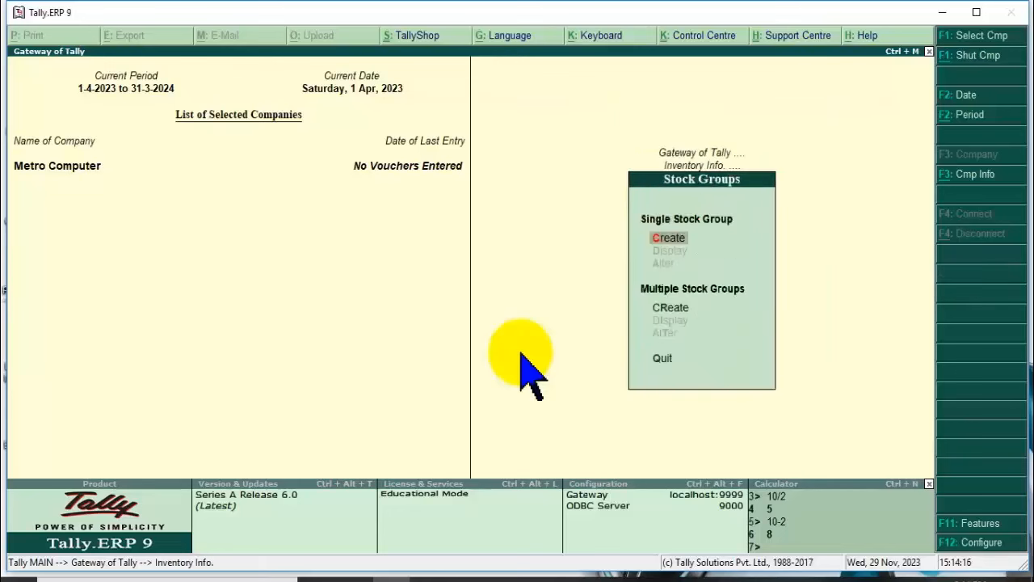
key(Return)
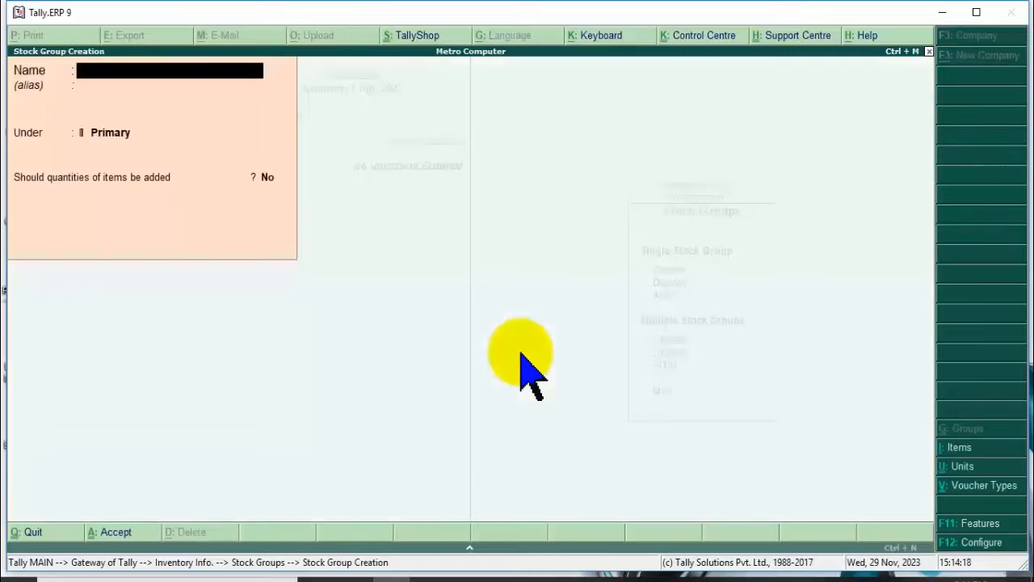
Type 'Electroi' as the stock group name under Primary and refocus the Name field.
text(Elect)
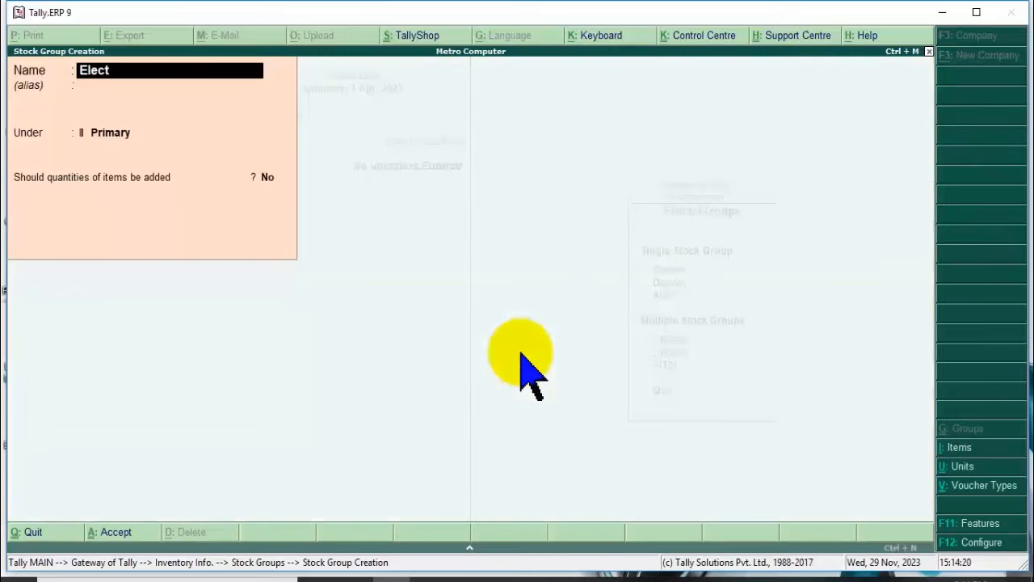
text(roi)
click(206, 72)
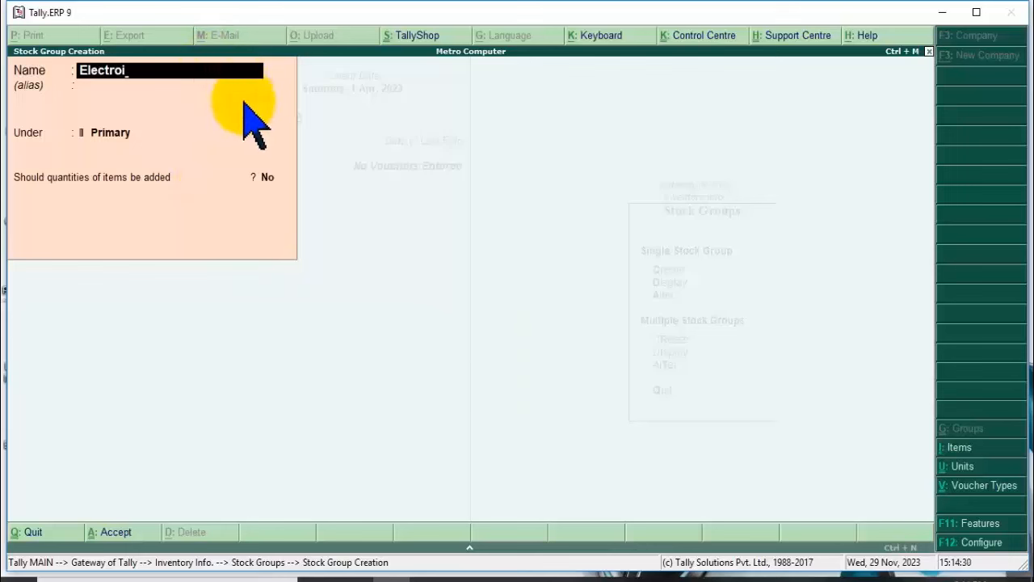
click(448, 165)
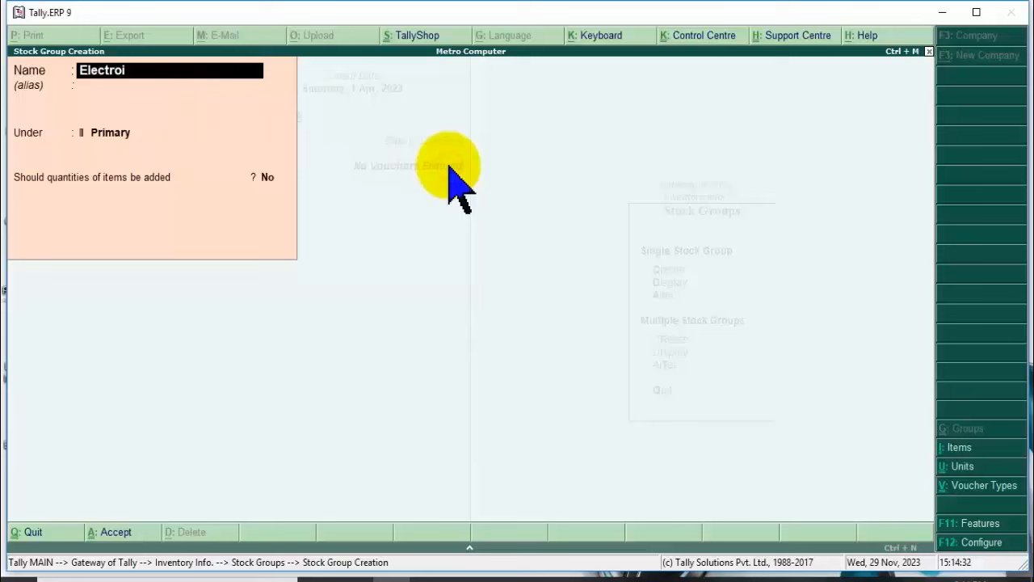
click(449, 176)
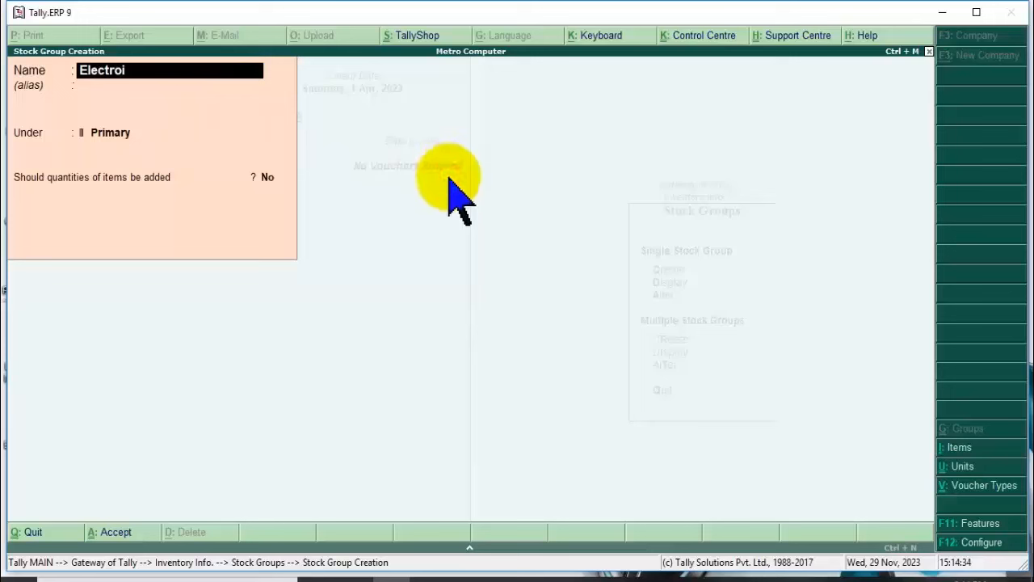
click(610, 332)
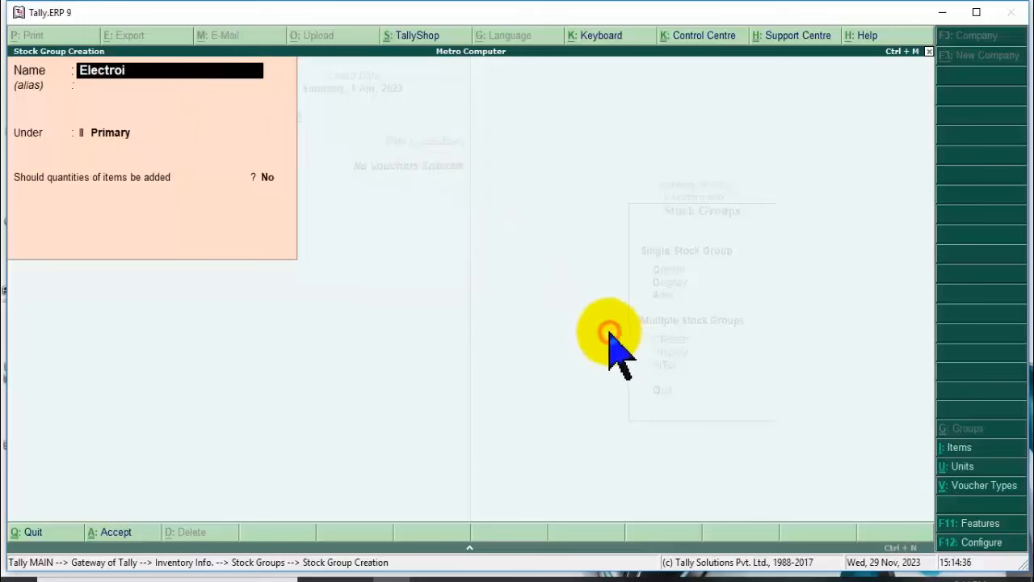
click(215, 79)
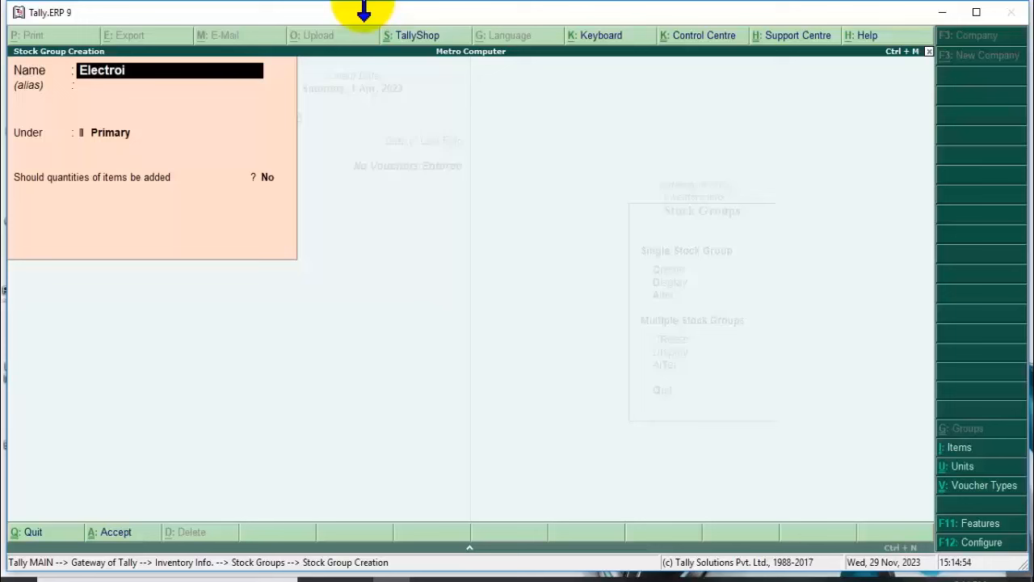
click(441, 198)
click(402, 580)
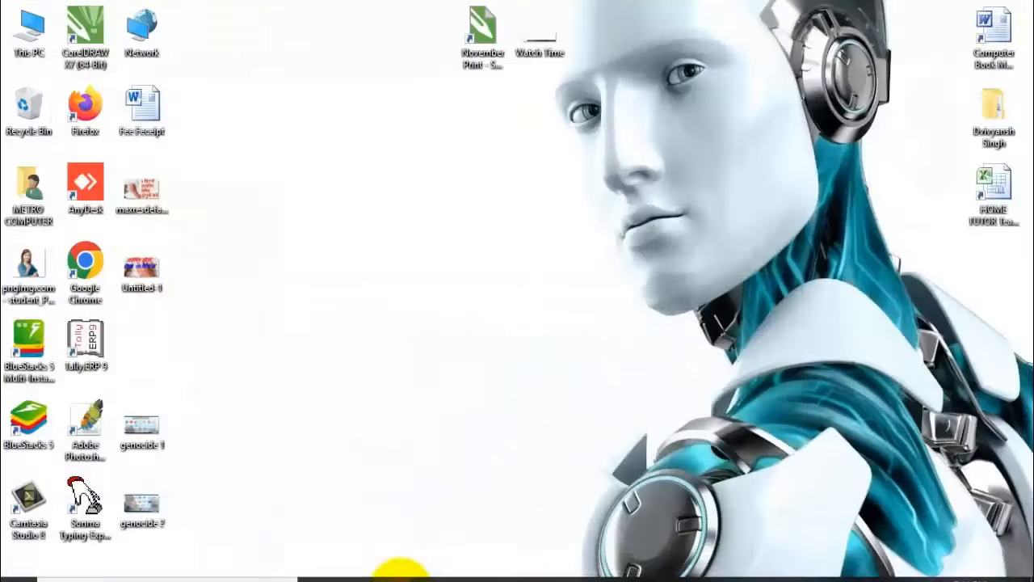
click(402, 580)
click(522, 285)
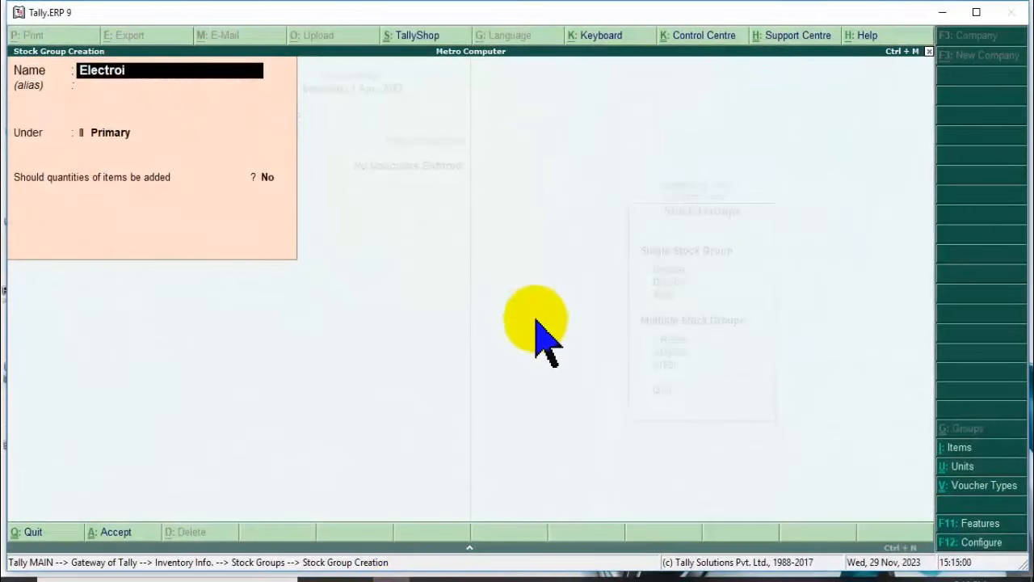
click(202, 72)
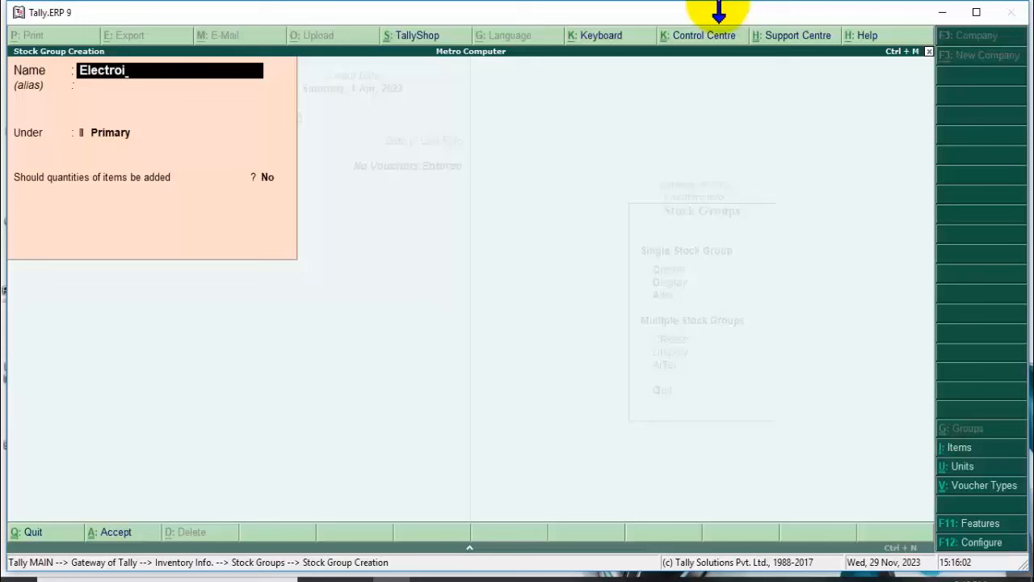
Correct the stock group name to 'Electronic' and accept it under Primary.
key(BackSpace)
key(BackSpace)
key(BackSpace)
key(BackSpace)
key(BackSpace)
key(BackSpace)
key(BackSpace)
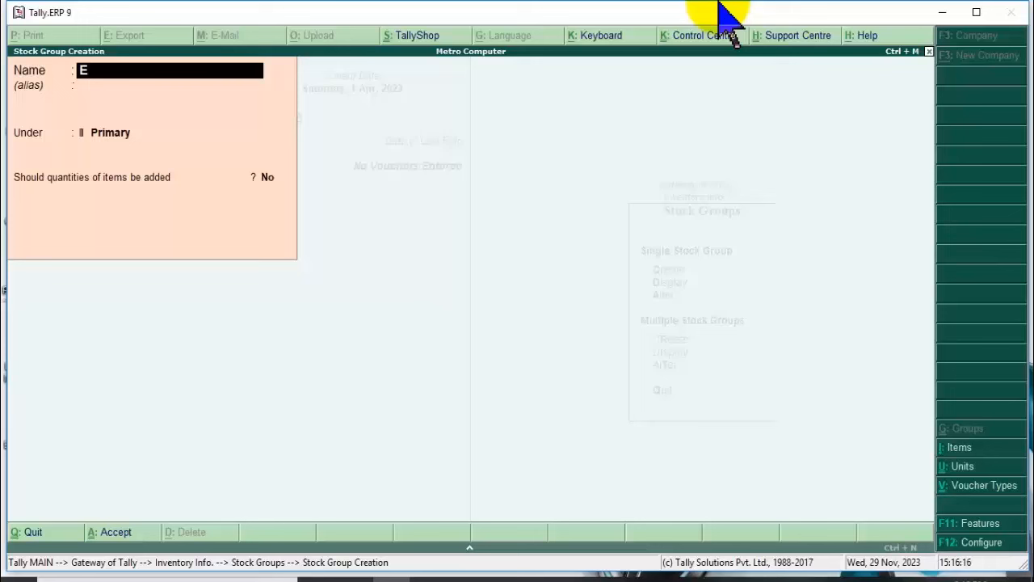
text(lectronic)
key(Return)
key(Return)
key(Return)
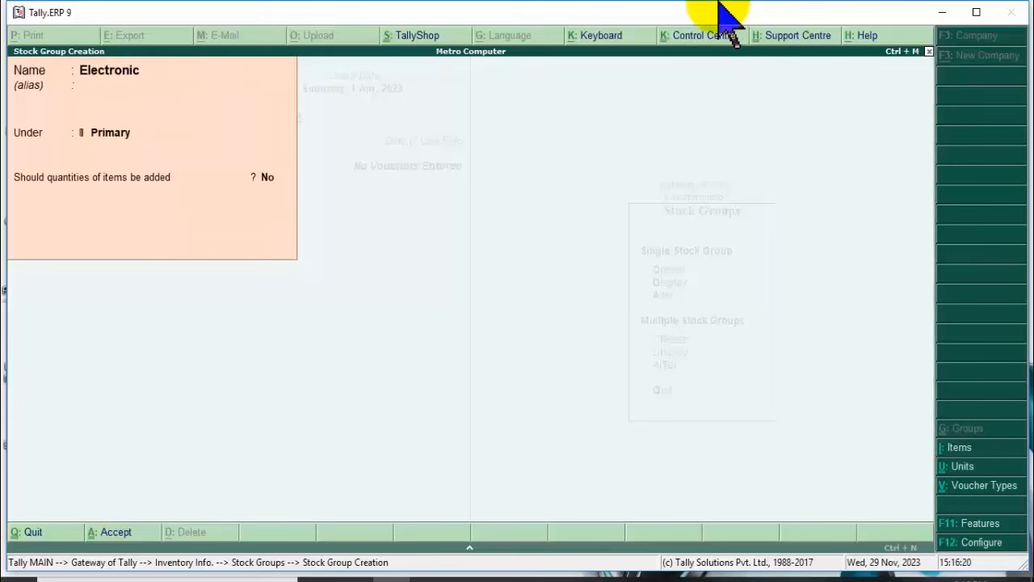
Leave Stock Group Creation and return to the Inventory Info menu.
key(Escape)
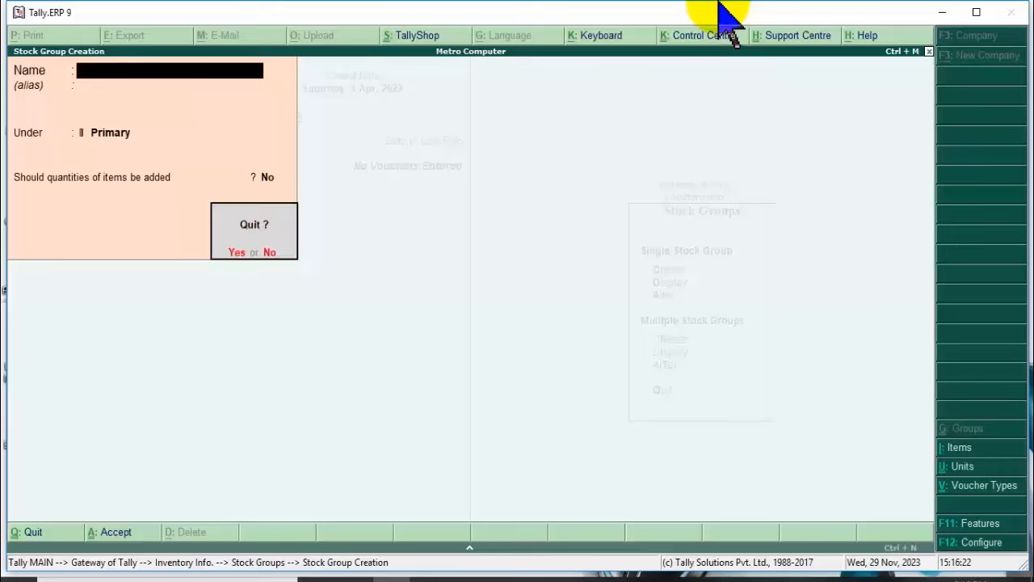
key(n)
key(Escape)
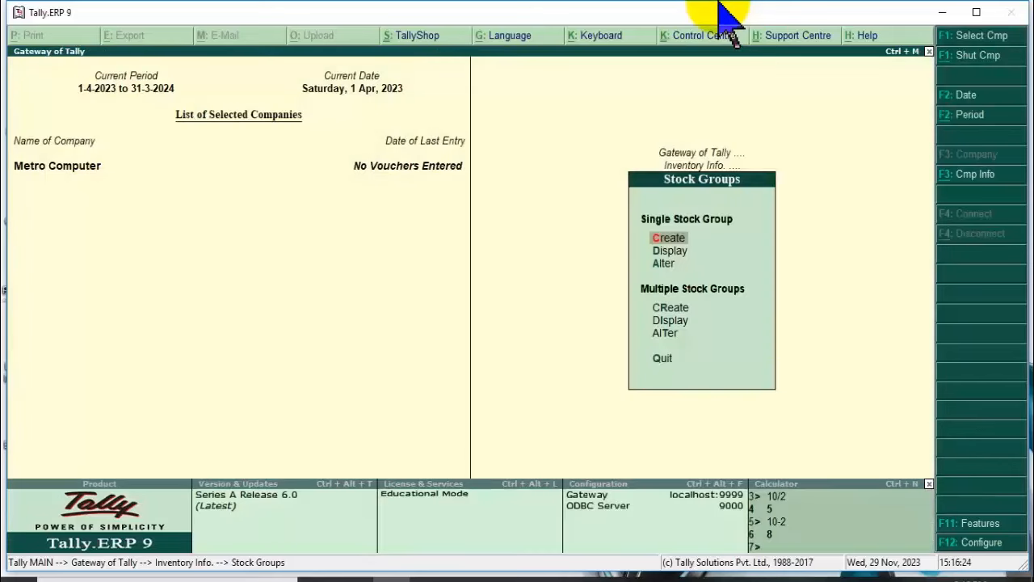
key(Down)
key(Down)
key(Escape)
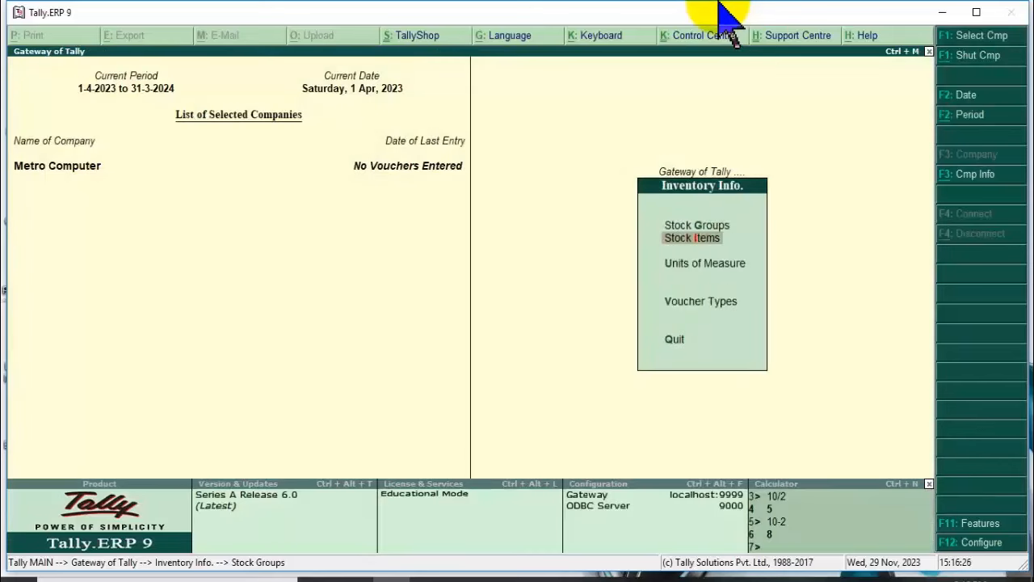
key(Down)
Create a simple unit with symbol 'pcs.' and formal name 'Pieces', and save it.
key(Return)
key(Return)
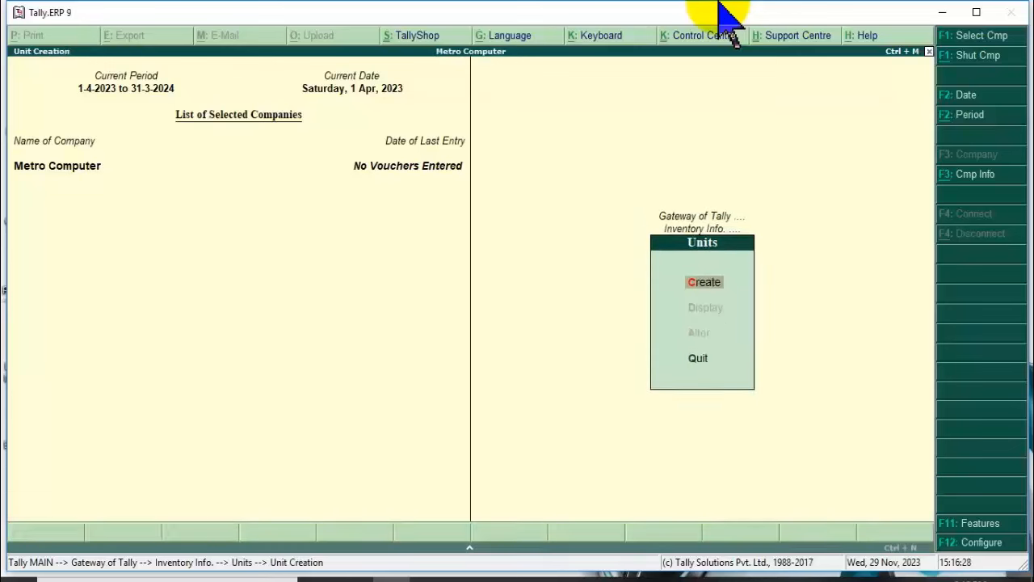
text(pcs.)
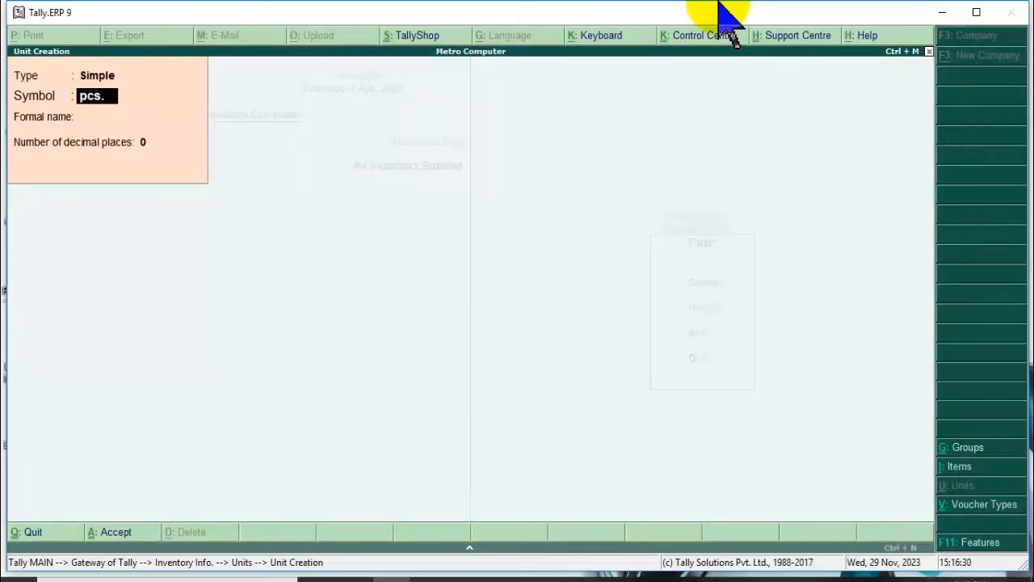
key(Return)
text(Pi)
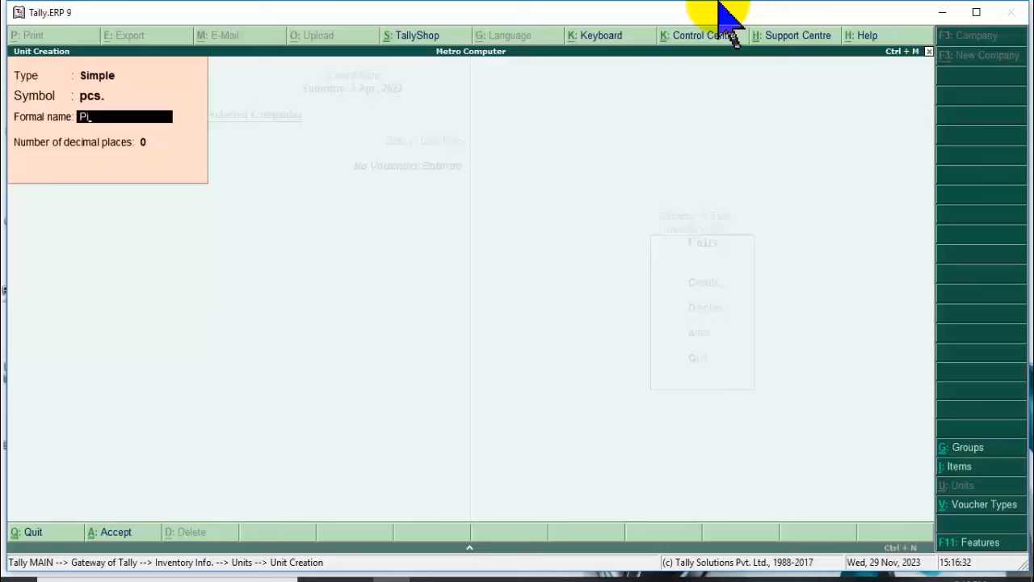
text(eces)
key(Return)
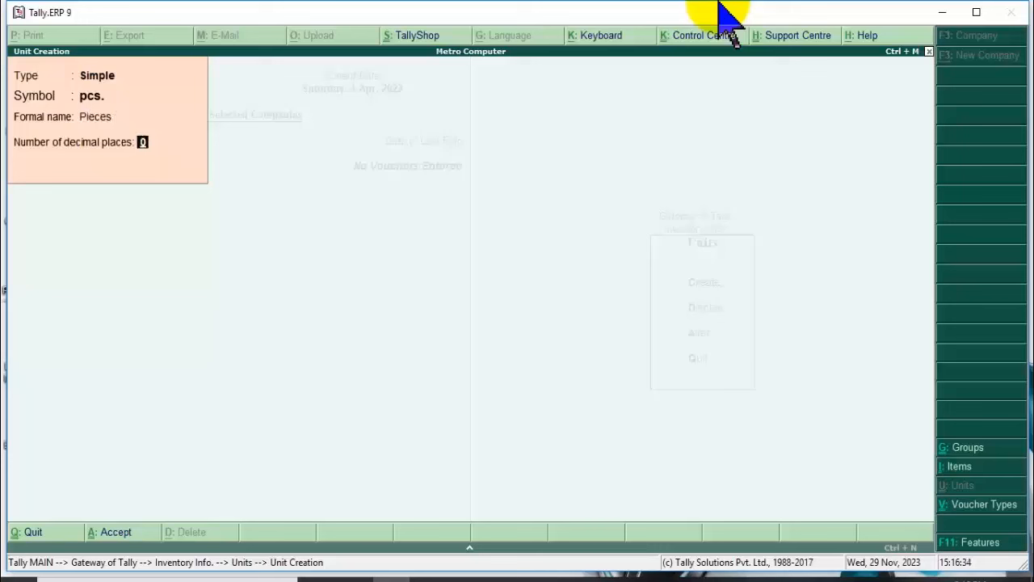
key(Return)
key(y)
Leave unit creation and go to the Stock Items menu.
key(Escape)
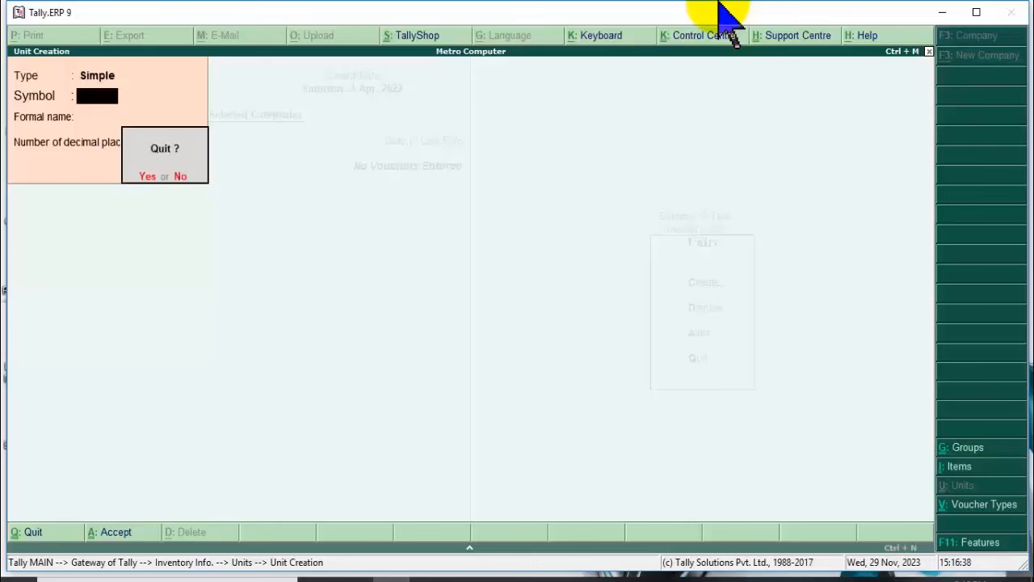
key(y)
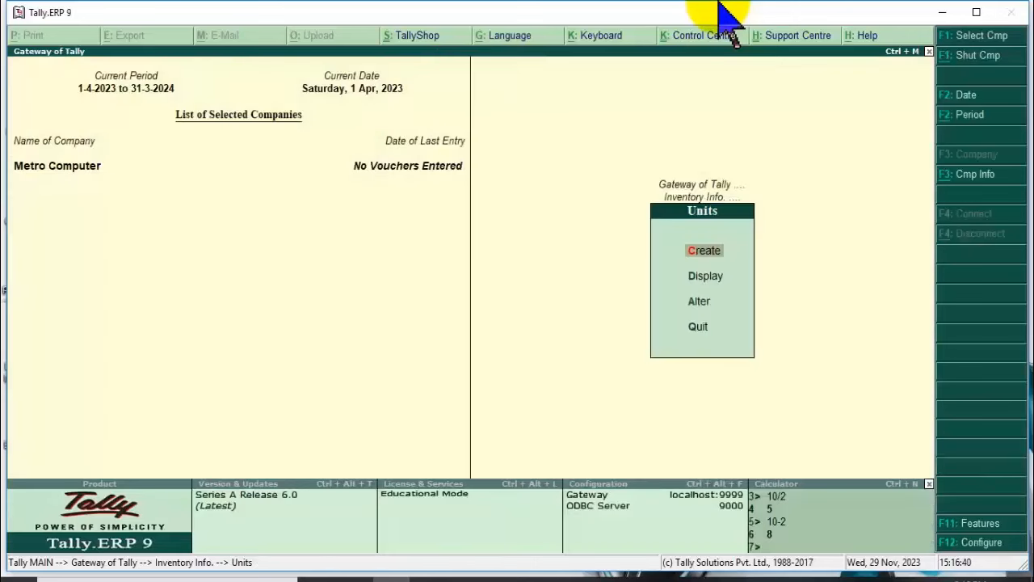
key(Down)
key(Escape)
key(Up)
key(Up)
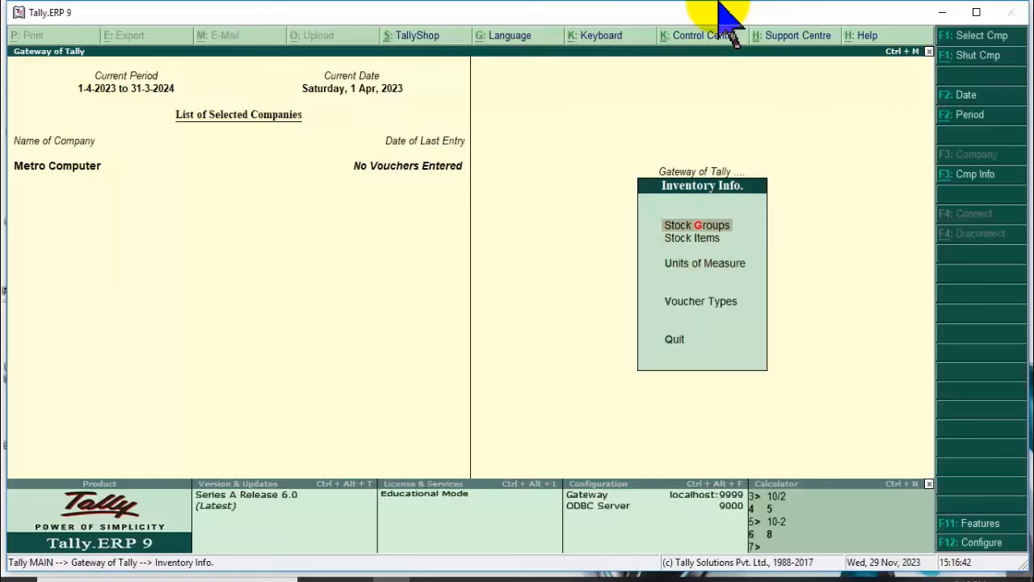
key(Down)
key(Return)
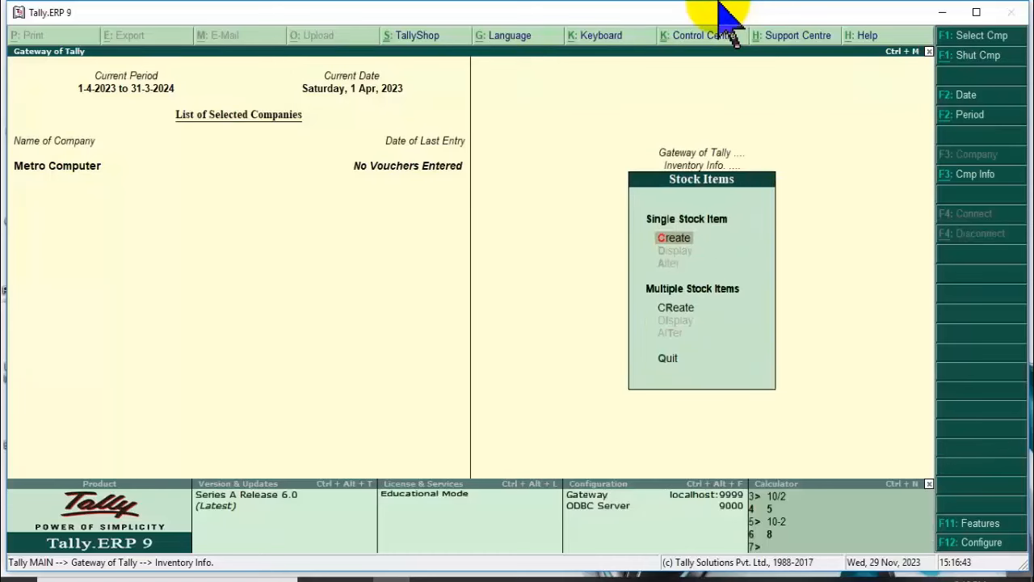
Start a new stock item named 'HP Mouse 110p'.
key(Return)
text(Mouse)
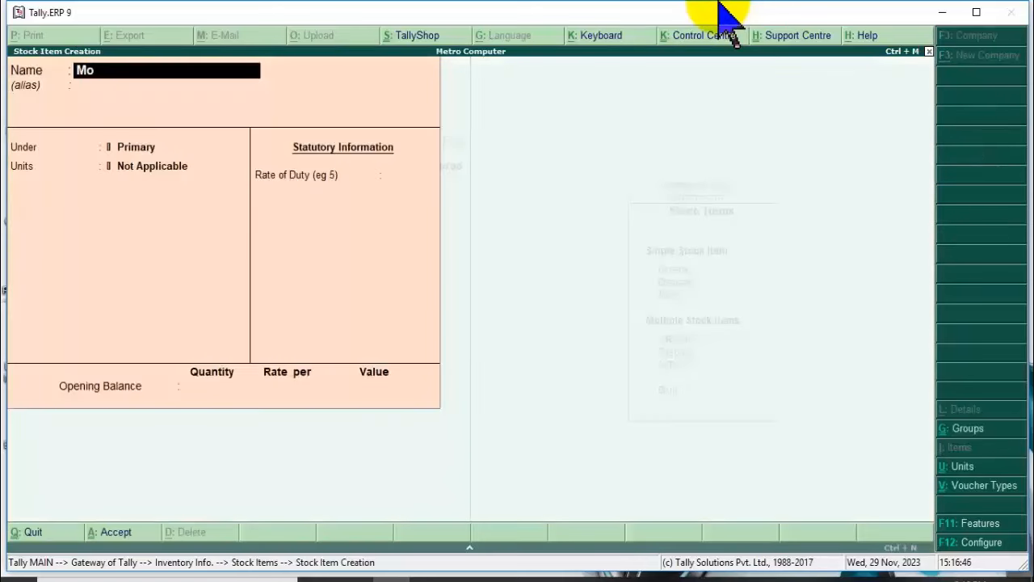
key(BackSpace)
key(BackSpace)
key(BackSpace)
key(BackSpace)
key(BackSpace)
text(Ho)
key(BackSpace)
text(p)
text(P)
key(BackSpace)
key(BackSpace)
text(P Mouse)
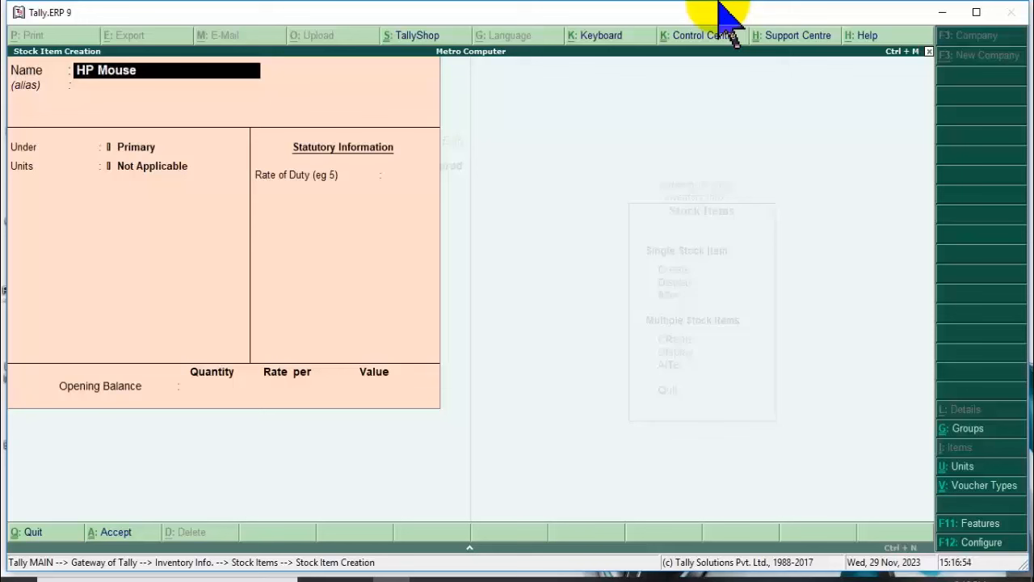
text( 110p)
key(Return)
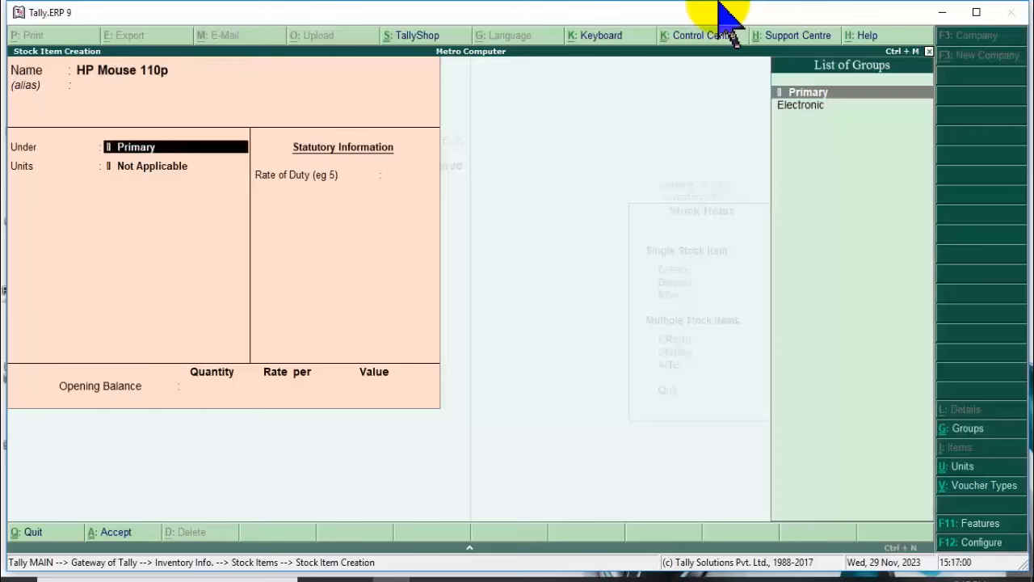
Put it under Electronic with unit pcs., leave the opening balance empty, and save.
key(Down)
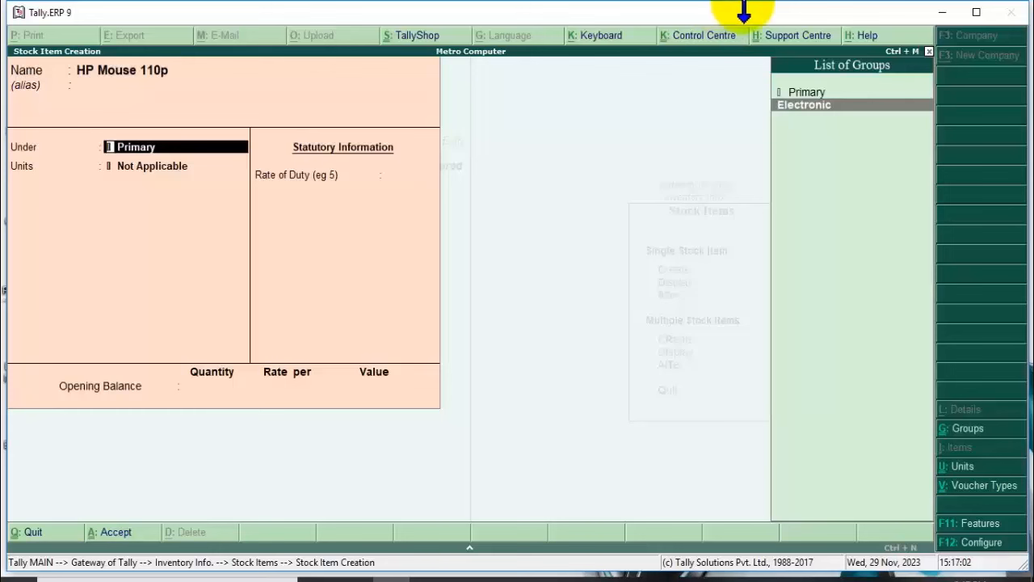
click(781, 106)
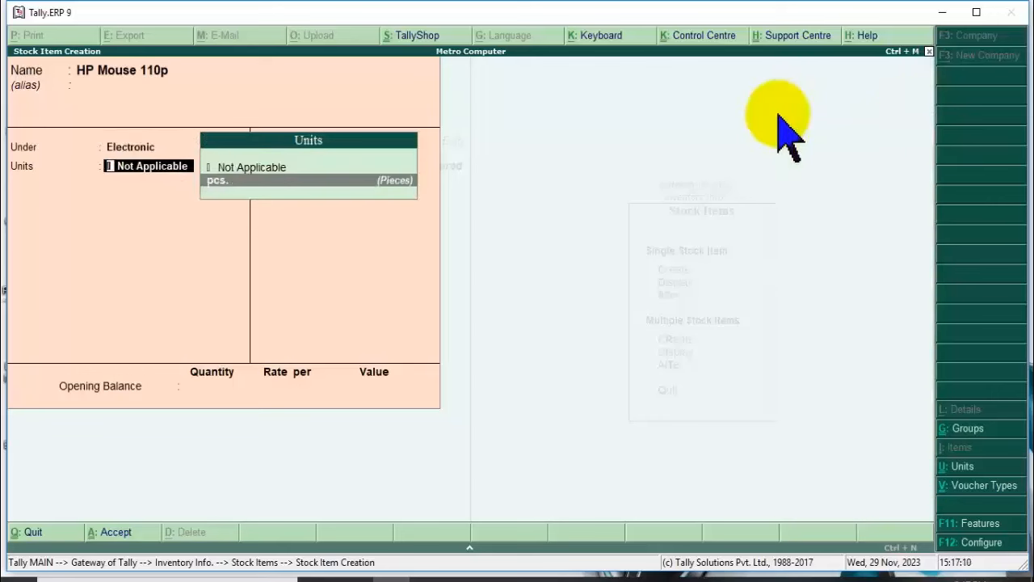
key(Return)
key(Return)
key(Return)
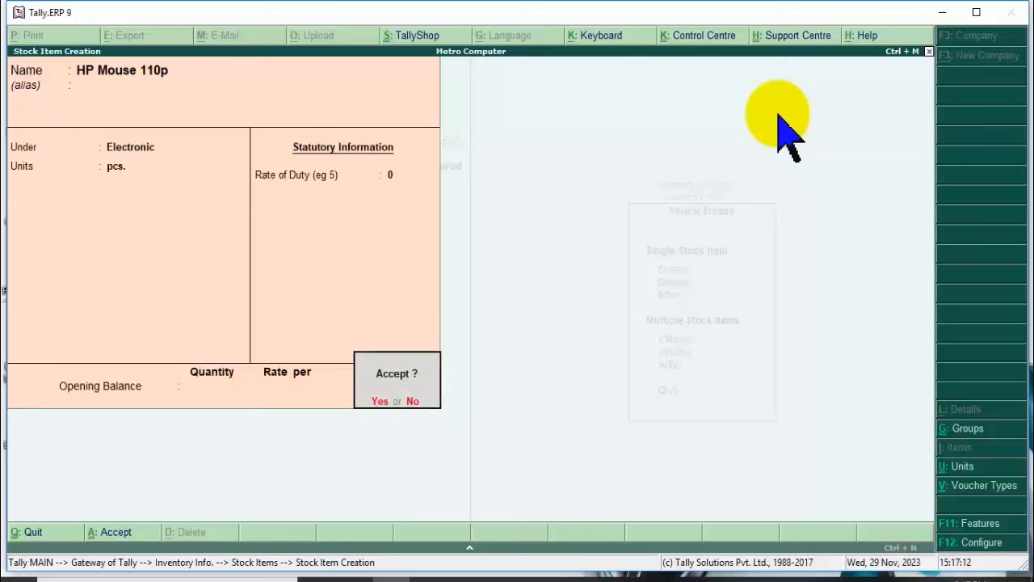
key(Escape)
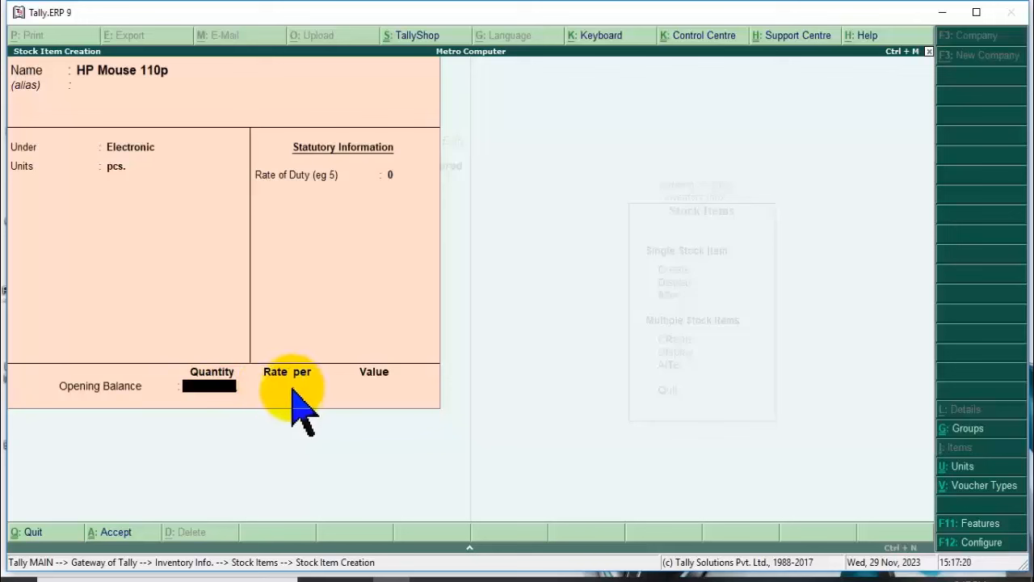
key(Return)
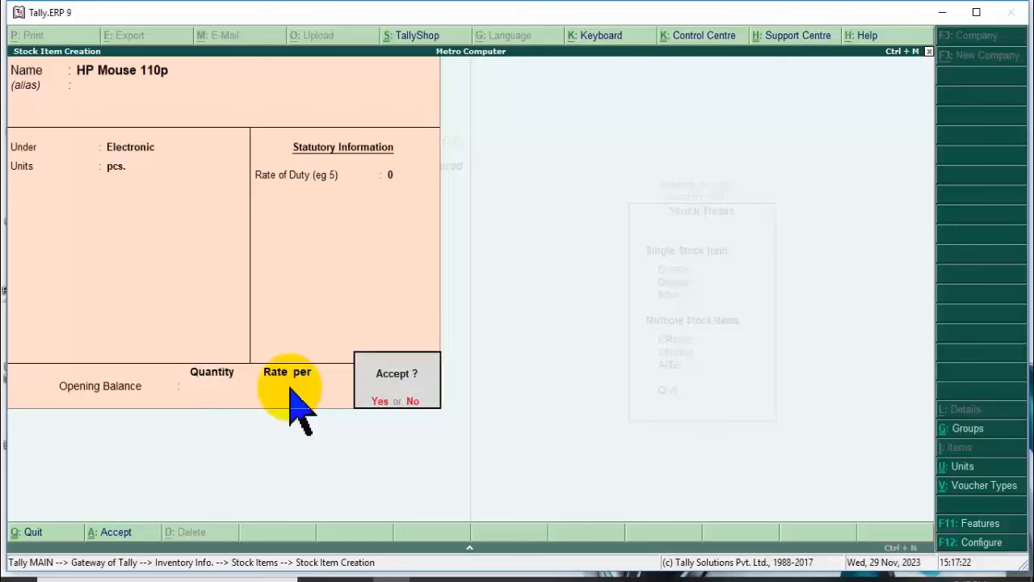
key(Return)
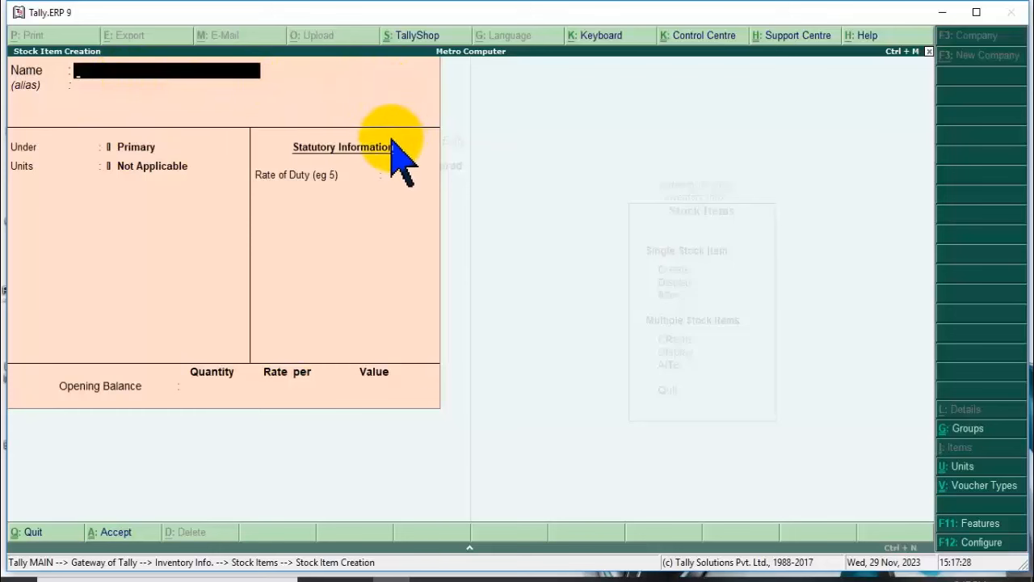
Name the next stock item 'HP Keyboard'.
text(Key)
key(BackSpace)
key(BackSpace)
key(BackSpace)
text(Hp)
key(BackSpace)
text(P Keyboard)
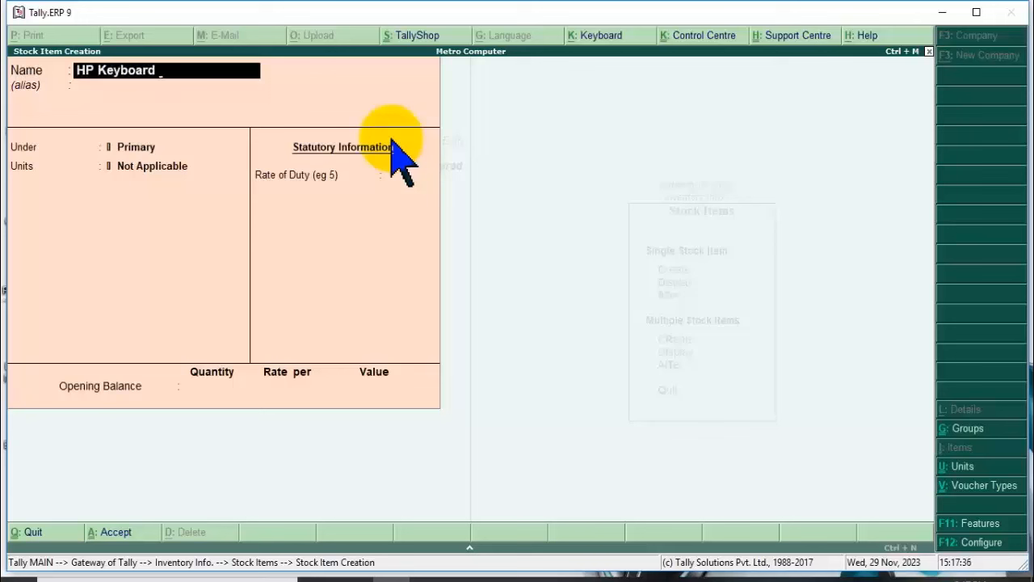
text( G455h6g4566)
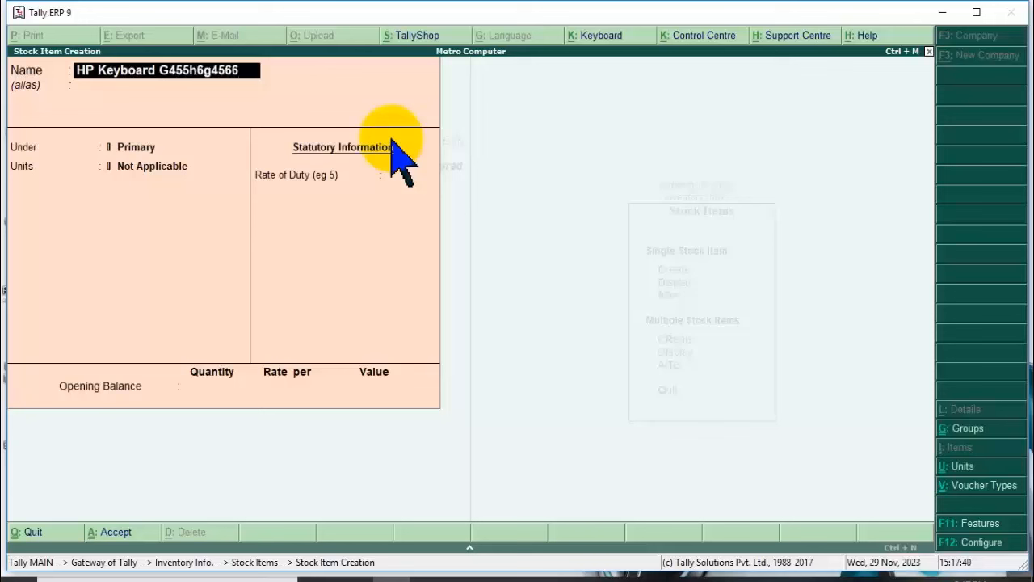
key(BackSpace)
key(BackSpace)
key(BackSpace)
key(BackSpace)
key(BackSpace)
key(BackSpace)
key(BackSpace)
key(BackSpace)
key(BackSpace)
key(BackSpace)
key(BackSpace)
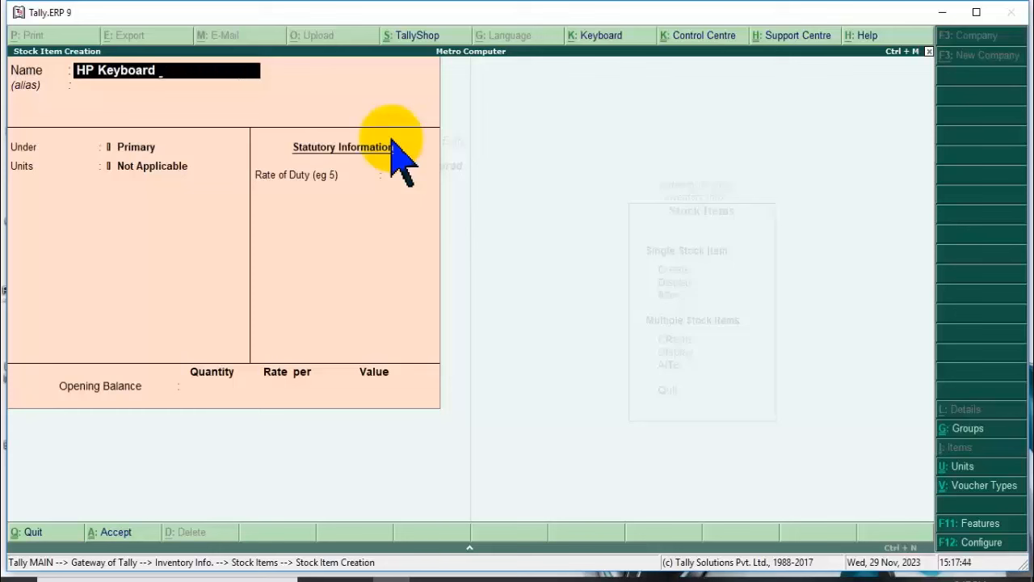
key(Return)
key(Return)
Place HP Keyboard under Electronic with unit pcs., save it, and exit item creation.
key(Down)
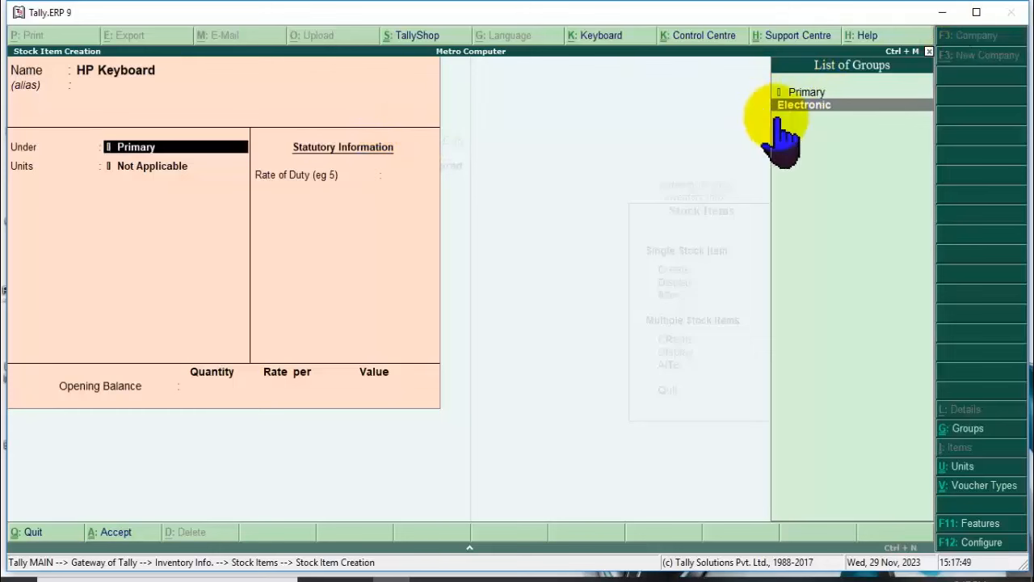
key(Return)
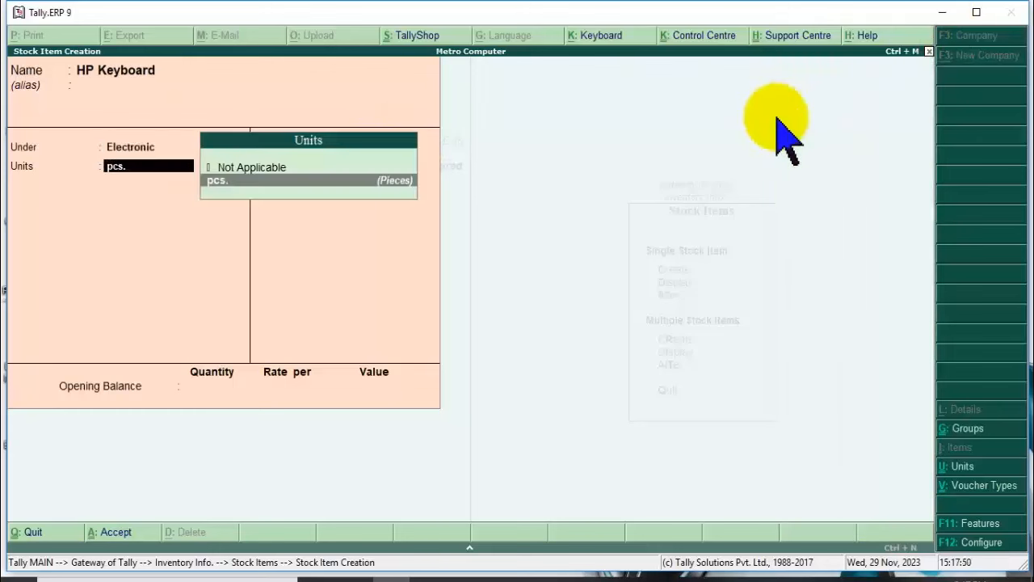
key(Return)
key(Return)
key(Return)
key(Return)
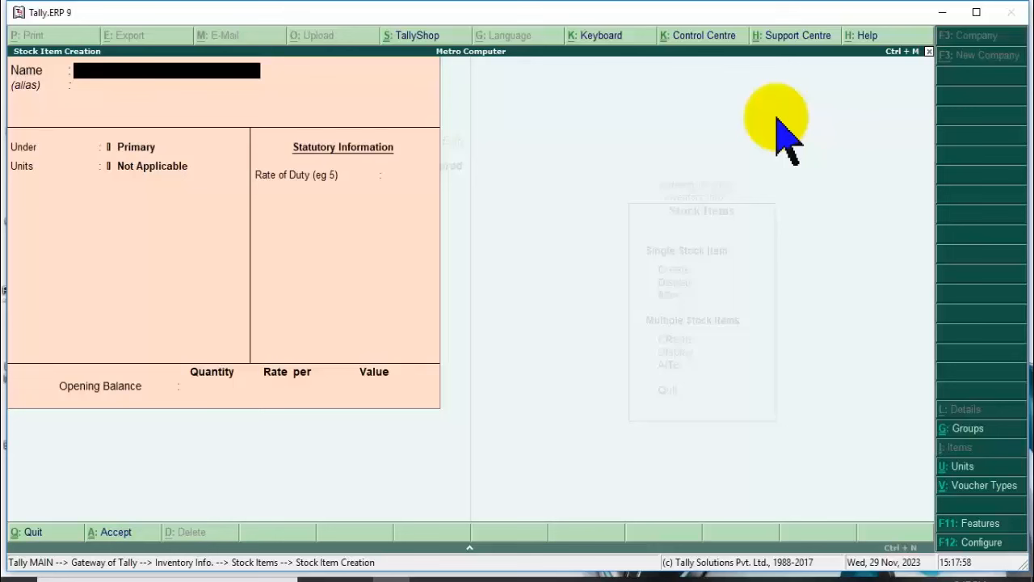
key(Escape)
Quit stock item creation, return to Gateway of Tally, and open Accounting Vouchers.
key(y)
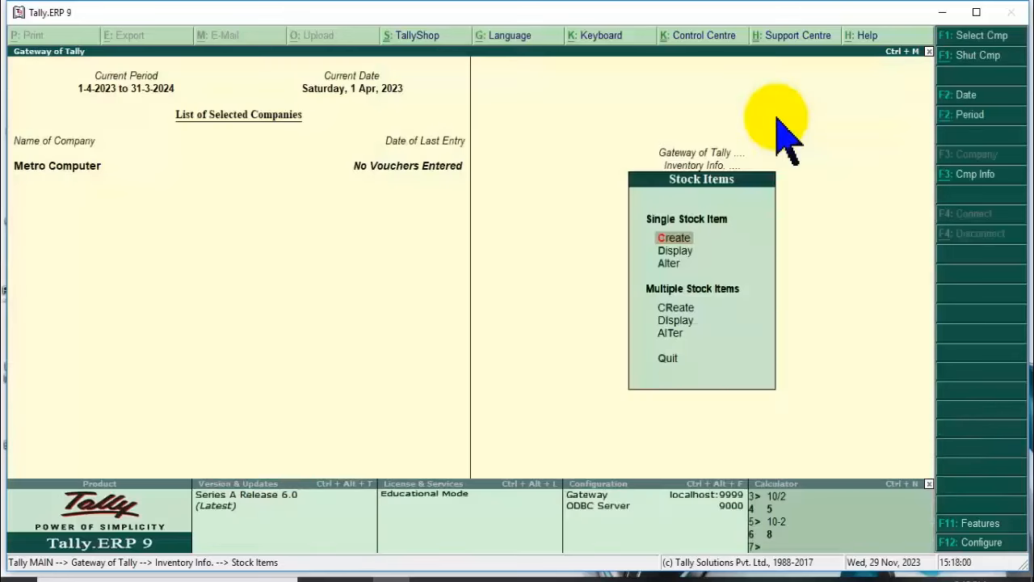
key(Escape)
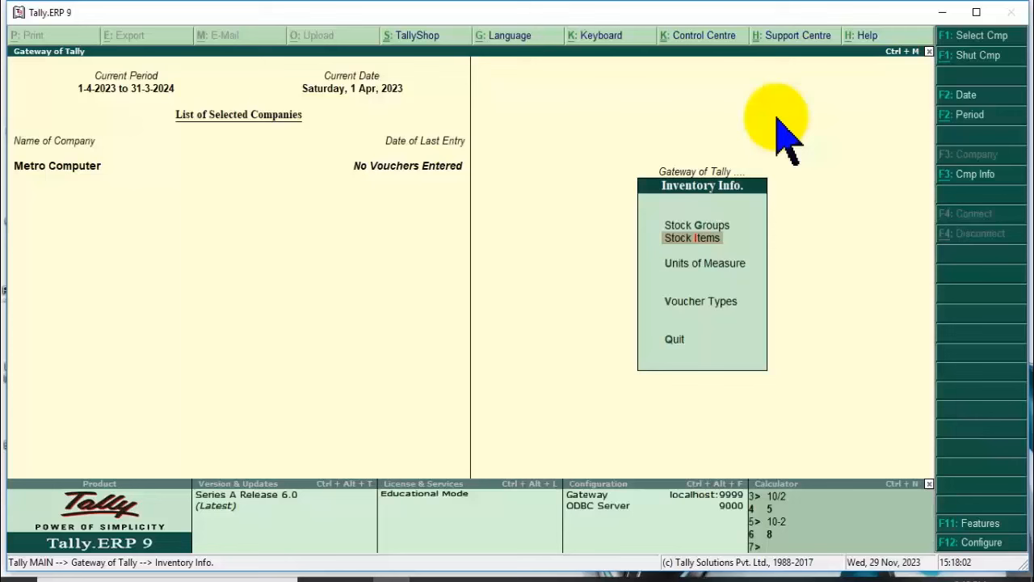
key(Escape)
key(Down)
key(Down)
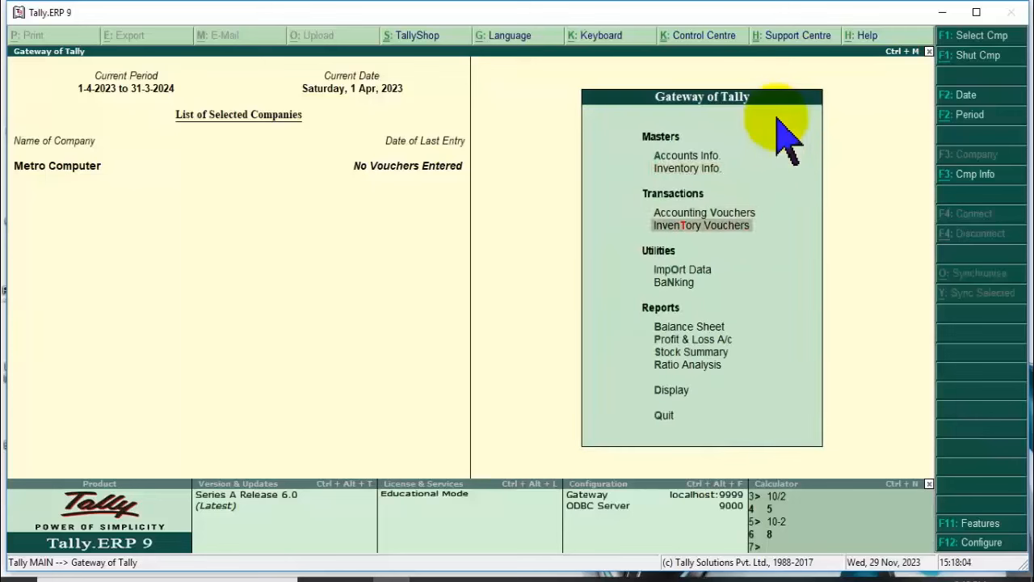
key(Up)
key(Up)
key(Down)
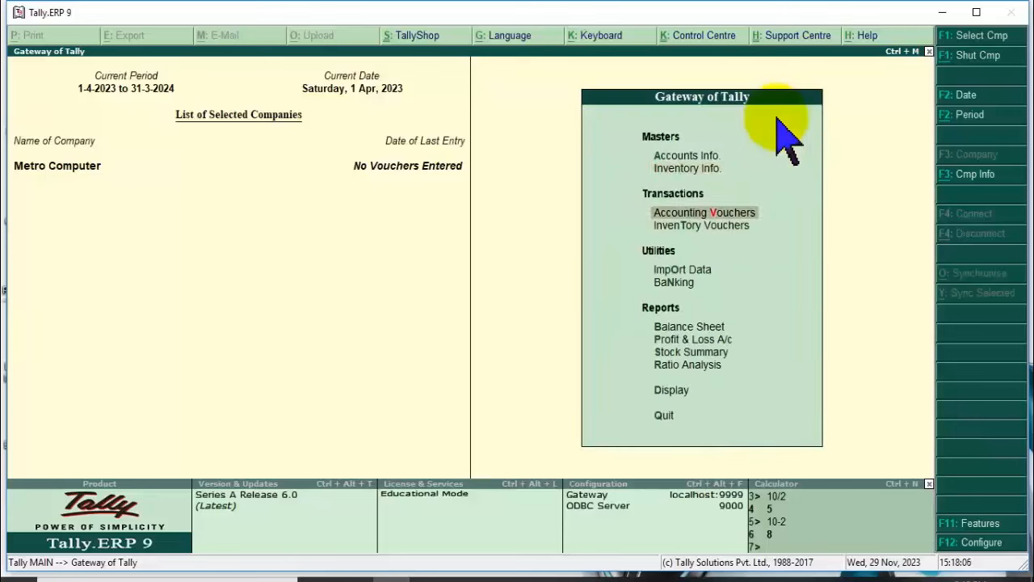
key(Return)
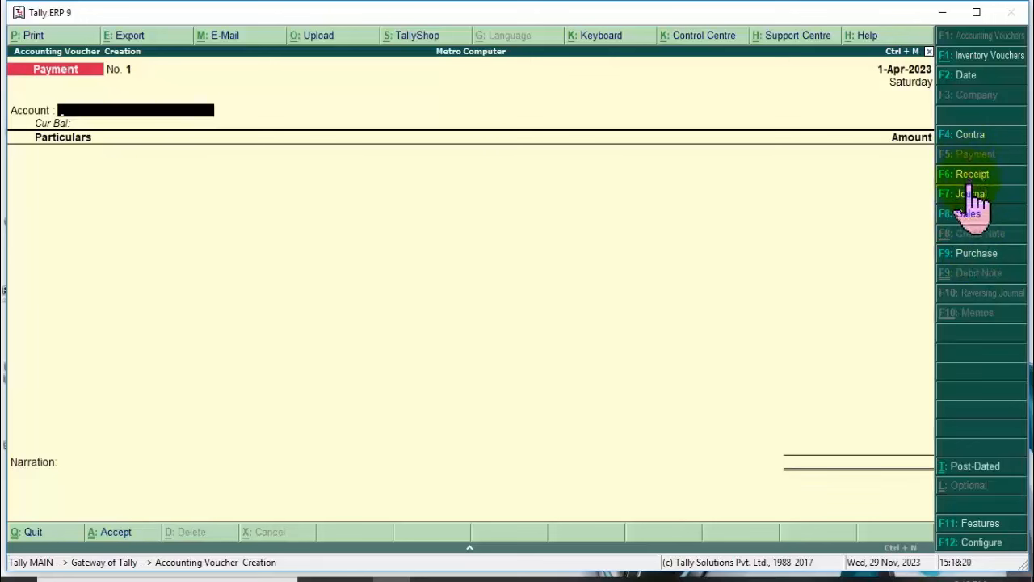
Switch the voucher to Purchase, leaving the supplier invoice number blank and keeping the date.
click(974, 257)
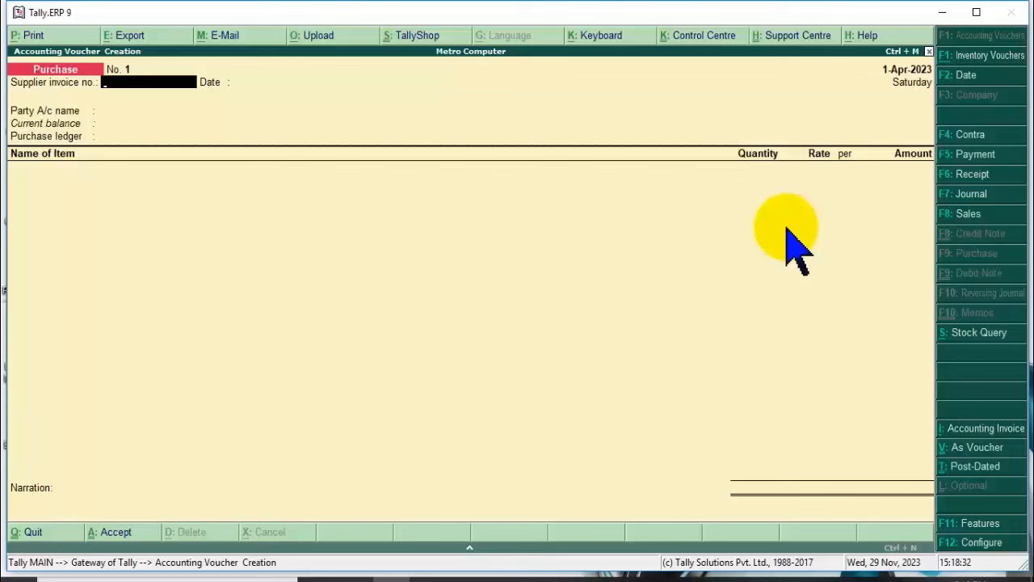
text(01)
key(BackSpace)
key(BackSpace)
key(Return)
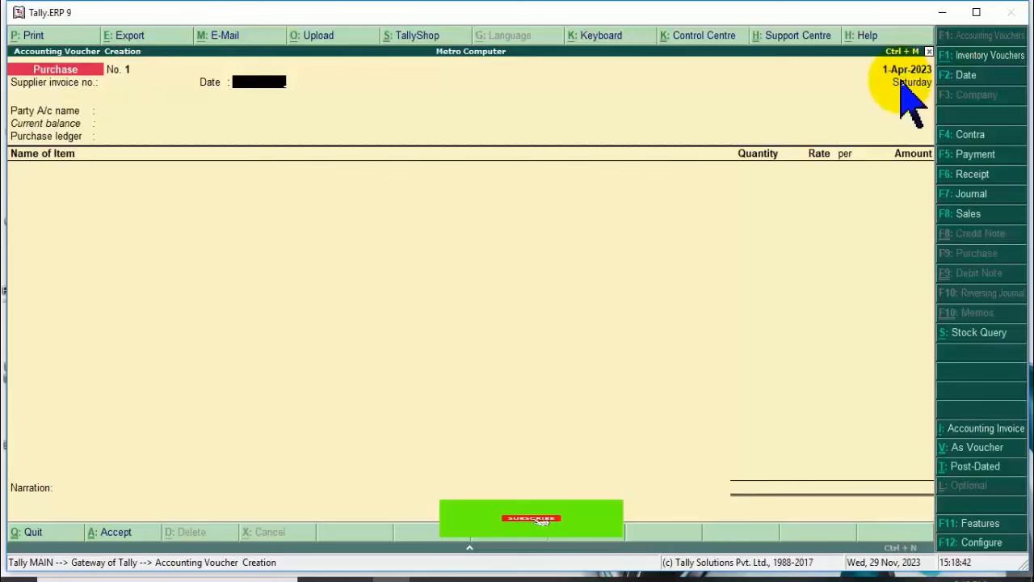
key(Return)
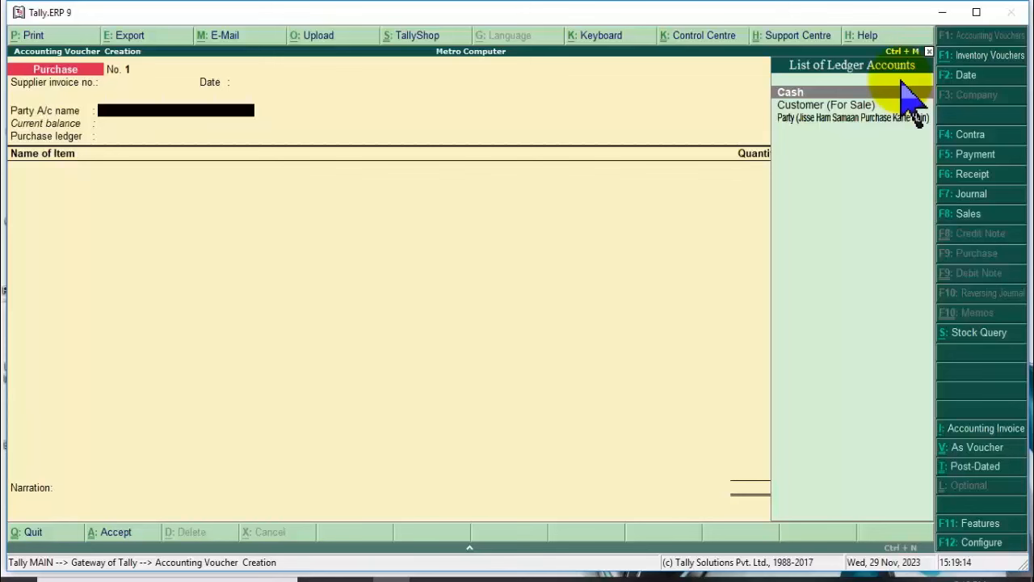
Select the Party (Jisse Ham Samaan Purchase Karte Hain) ledger as the supplier account.
click(840, 118)
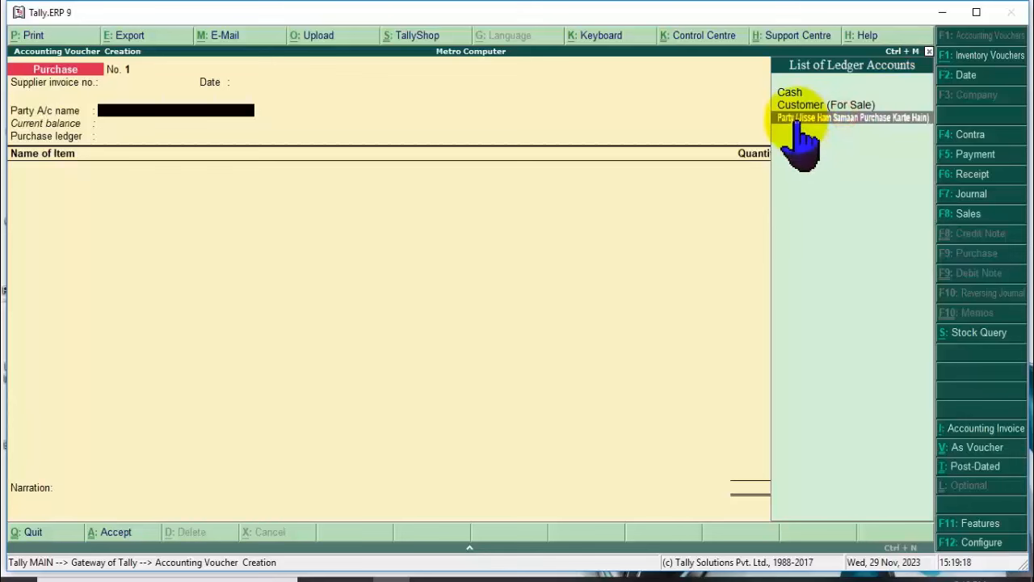
click(798, 119)
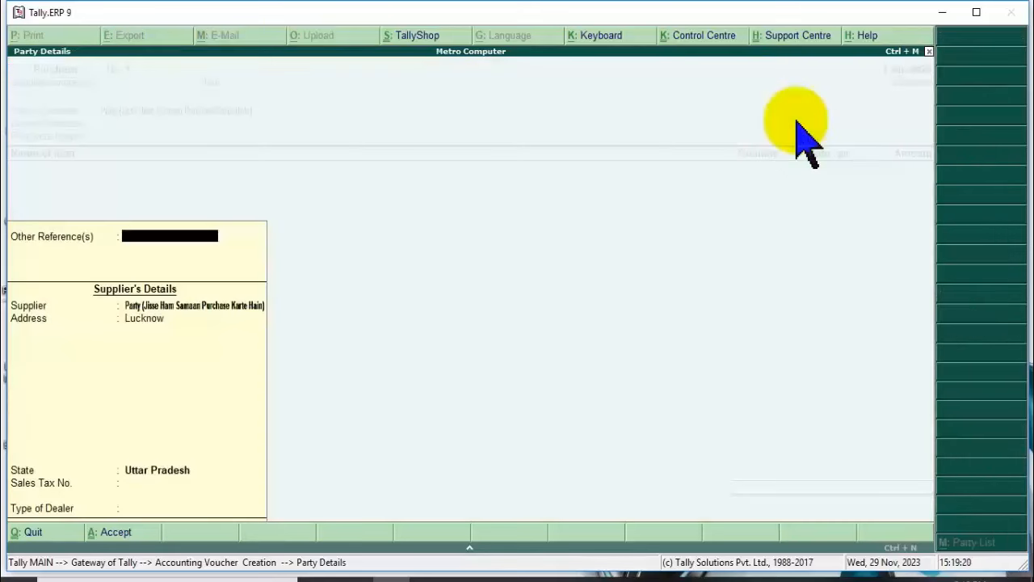
key(Return)
key(Return)
key(Return)
key(Return)
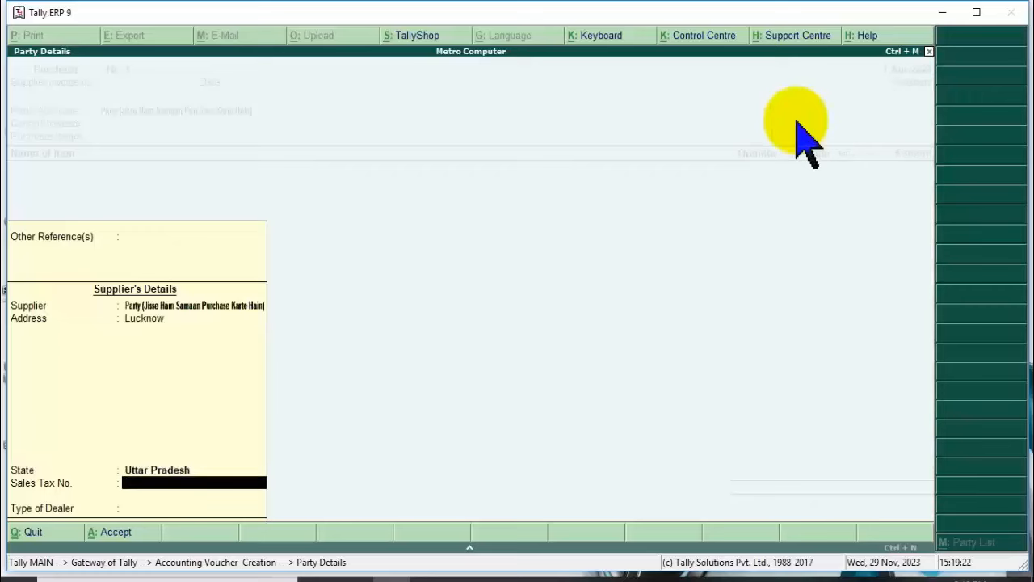
key(Return)
key(Return)
key(BackSpace)
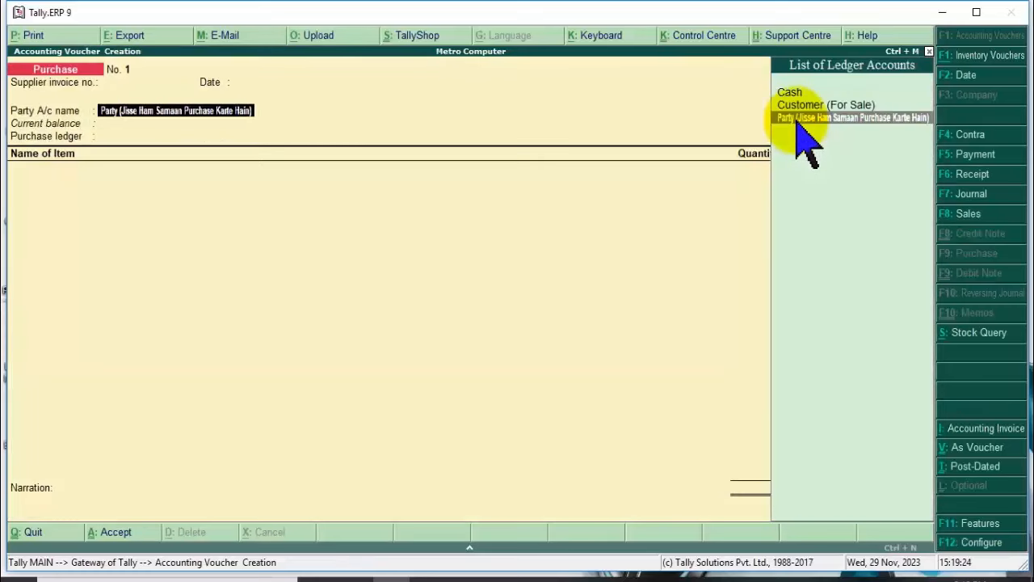
Reopen the party details and set the dealer type to Regular.
click(798, 120)
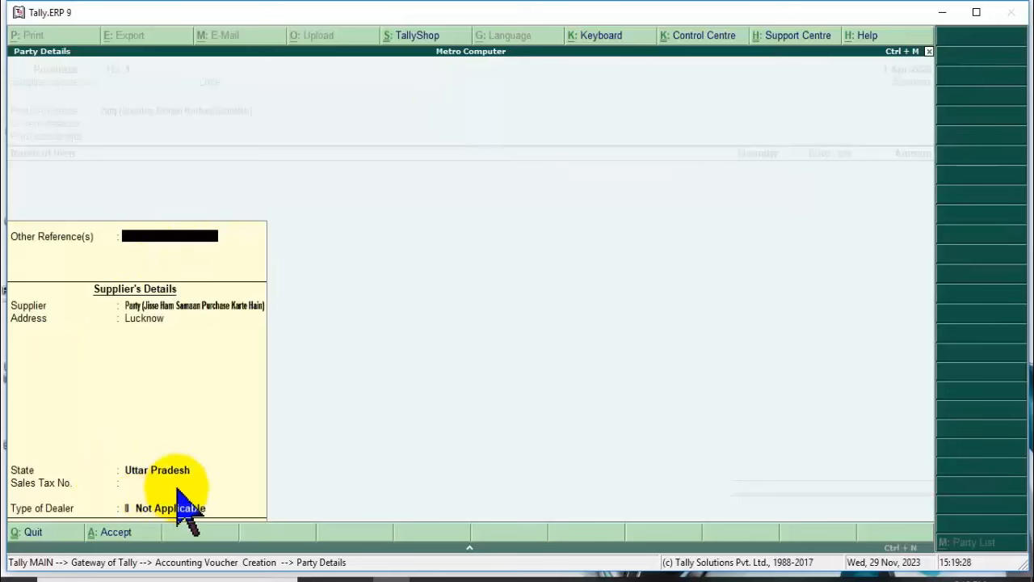
key(Return)
key(Return)
key(Return)
key(Return)
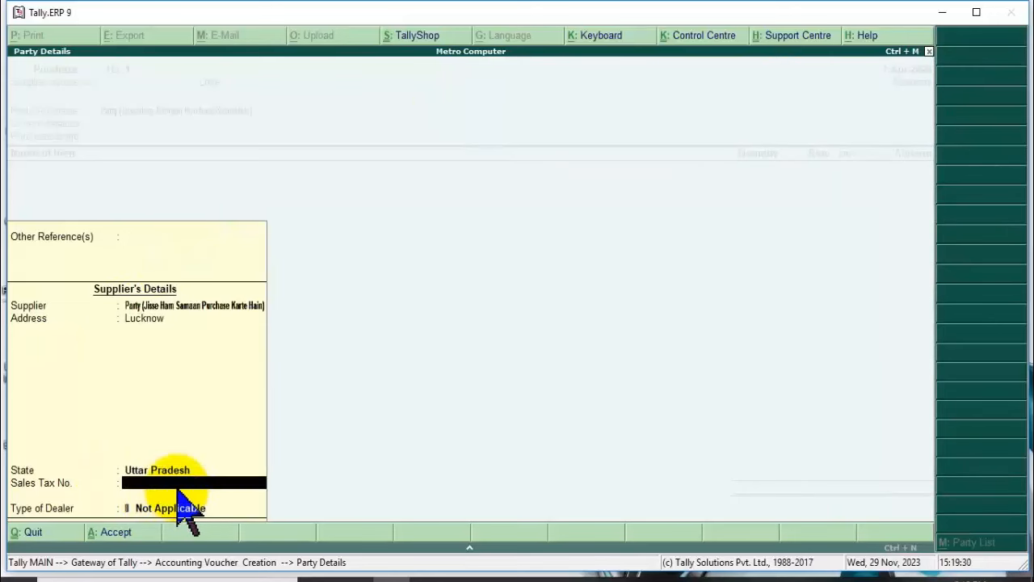
key(Return)
key(Down)
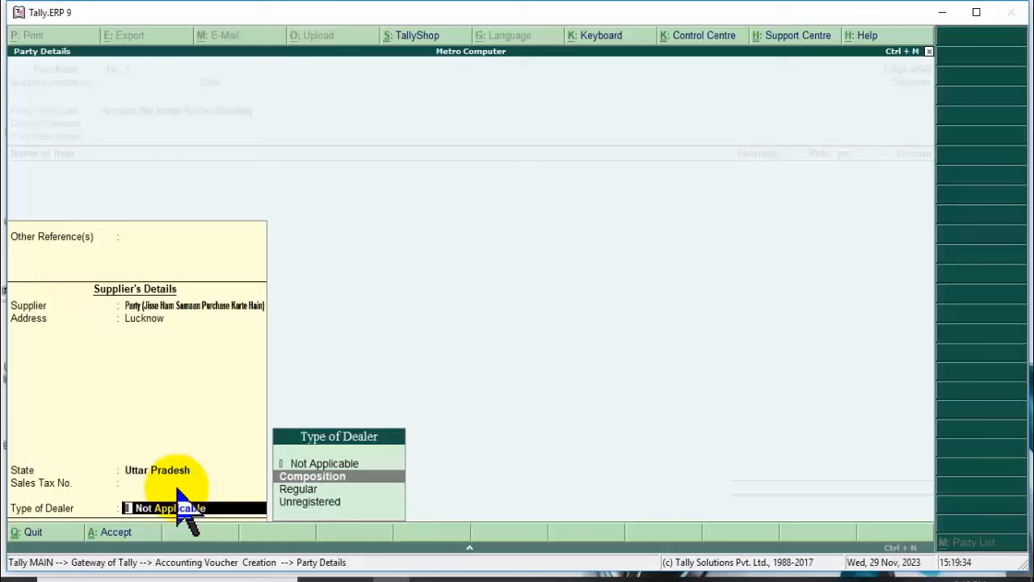
key(Down)
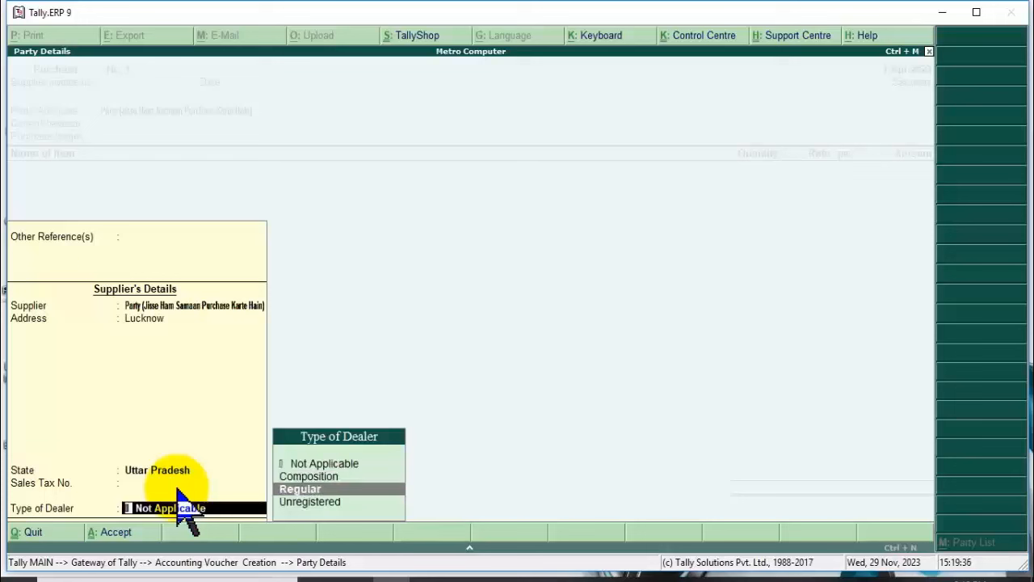
key(Down)
key(Up)
key(Return)
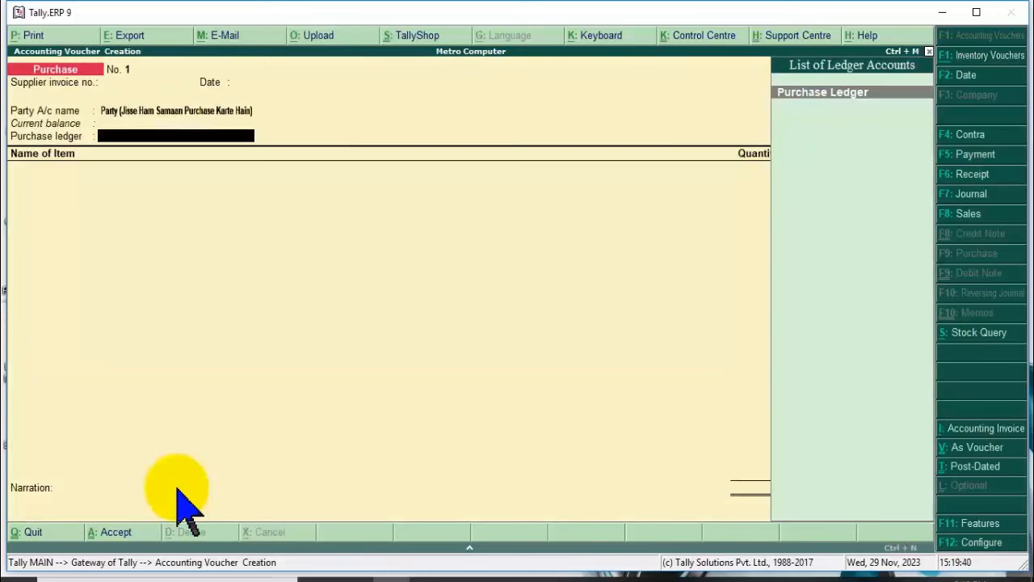
With Purchase Ledger selected, add HP Keyboard at 10 pcs × 500 (5,000.00).
key(Return)
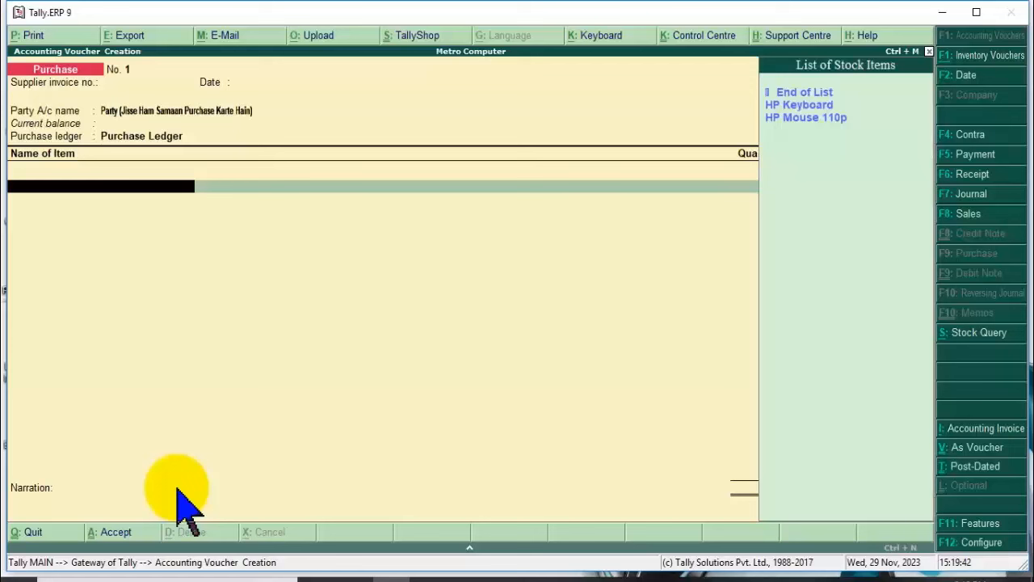
key(Down)
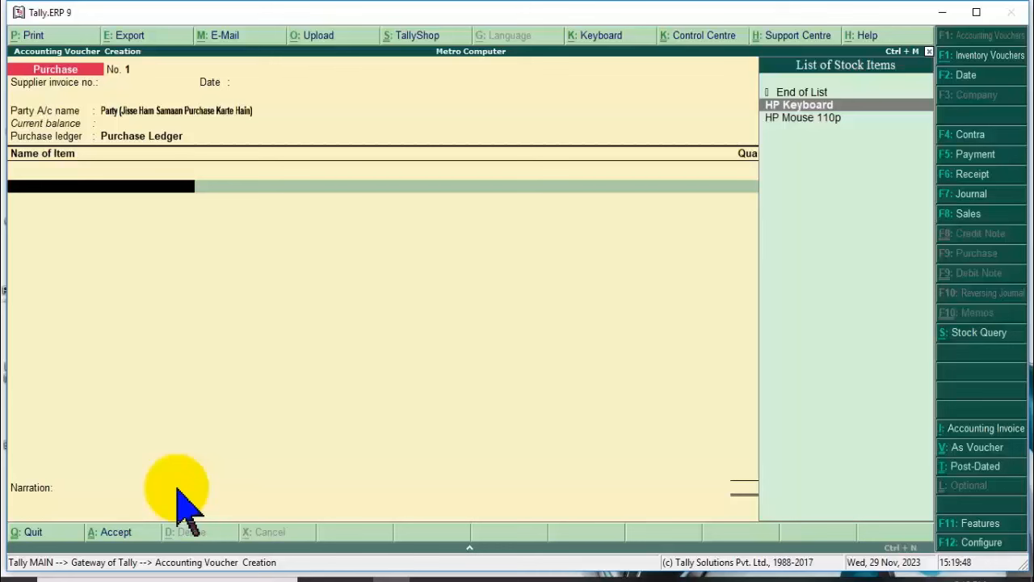
key(Down)
key(Up)
key(Down)
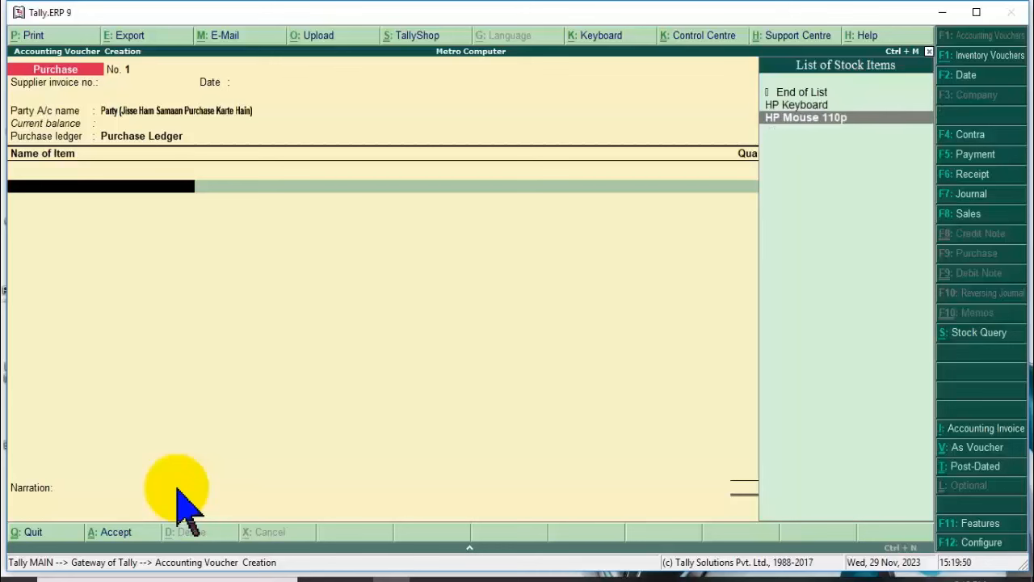
key(Up)
key(Return)
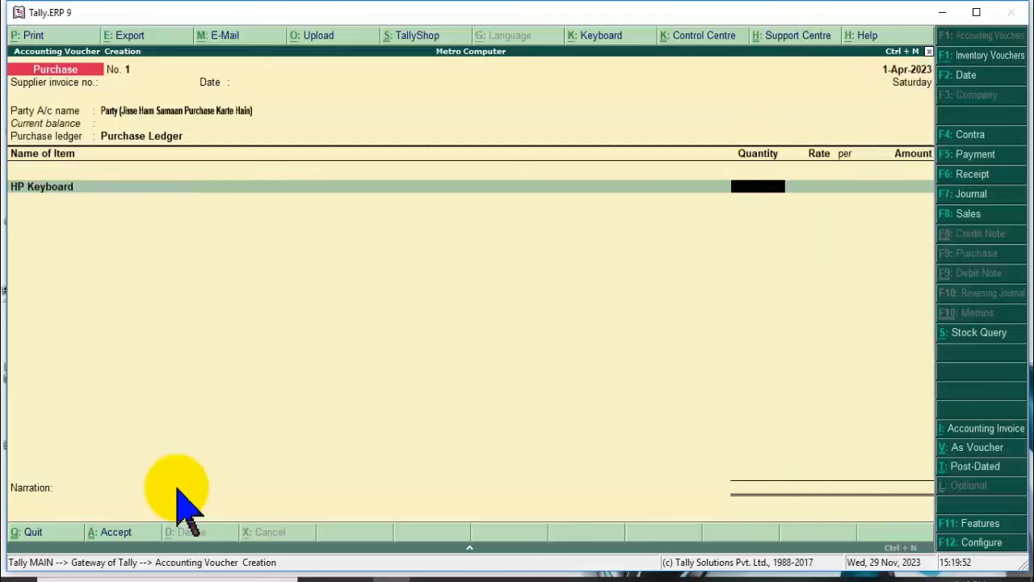
text(10)
key(Return)
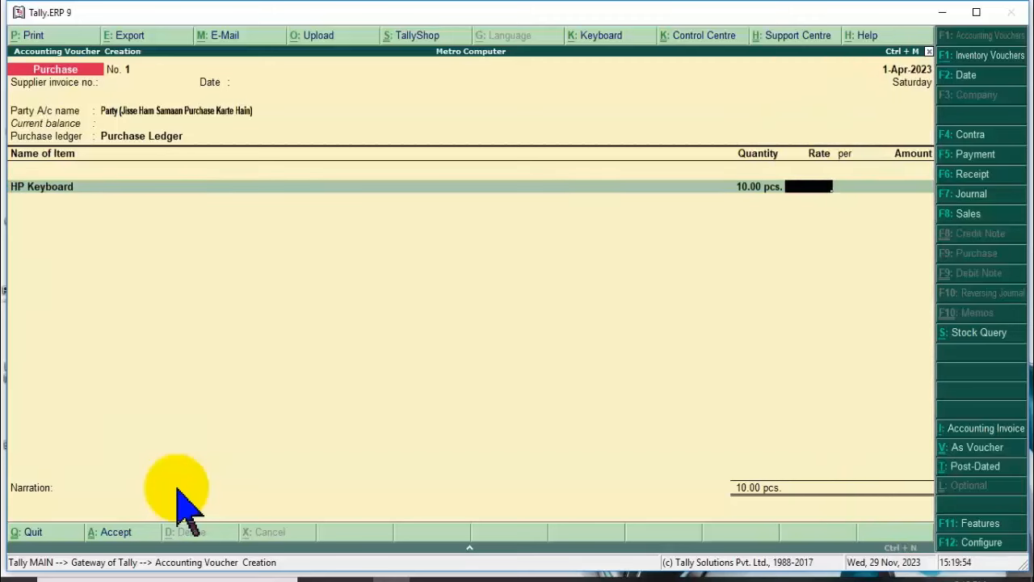
text(500)
key(Return)
key(Return)
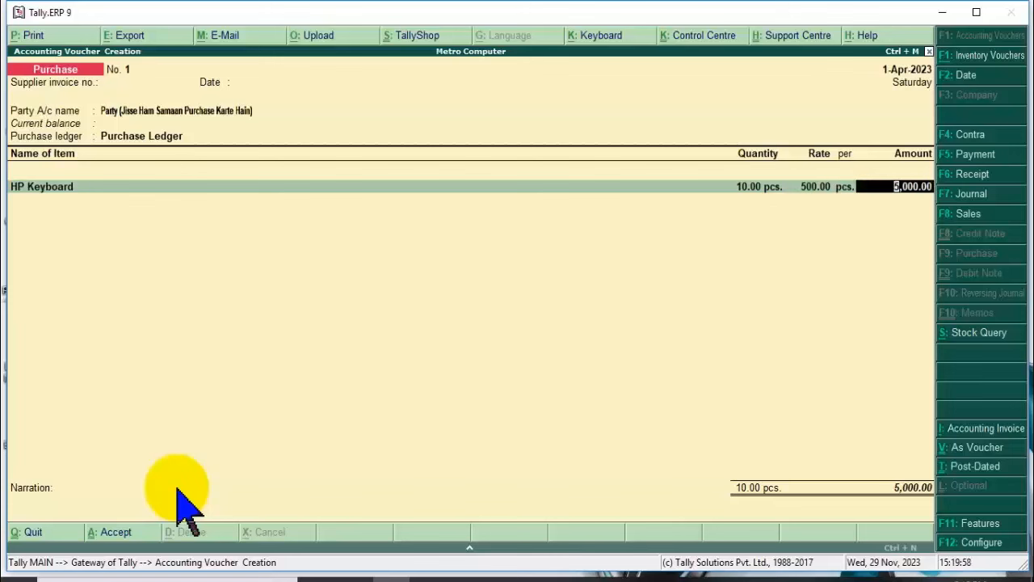
key(Return)
key(Down)
key(Down)
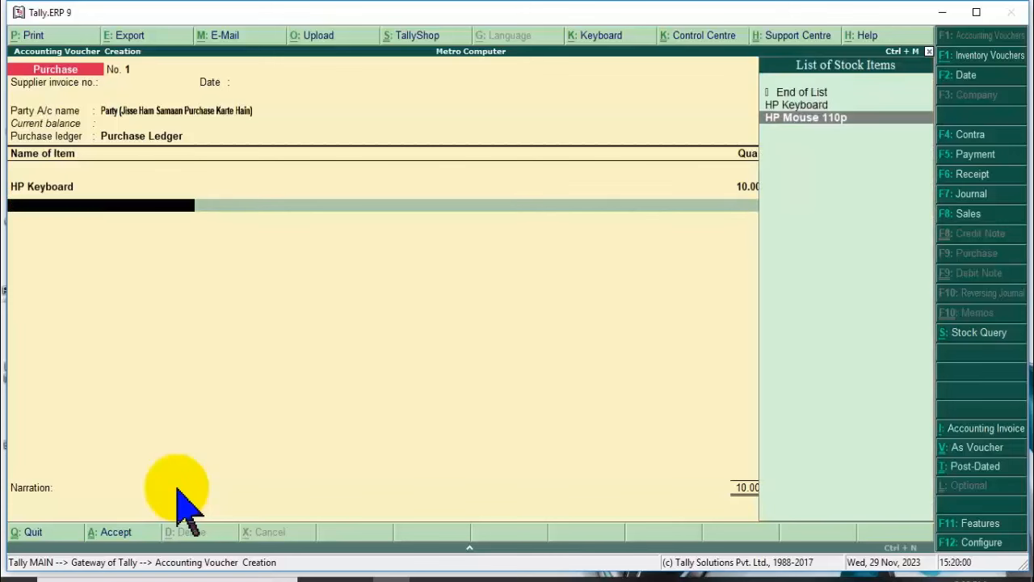
Add HP Mouse 110p as the second item at 10 pcs × 300.
key(Return)
text(10)
key(Return)
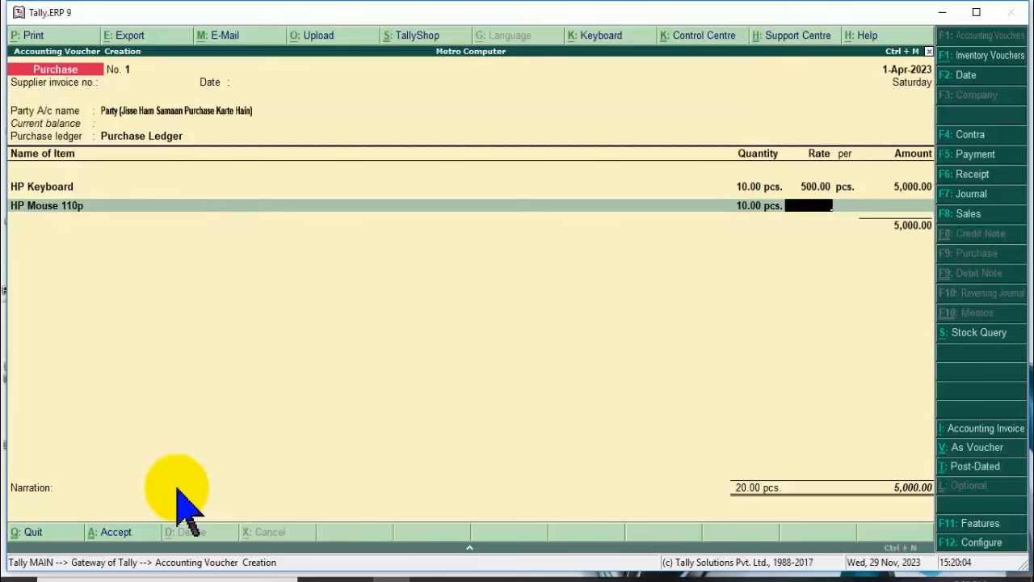
text(300)
key(Return)
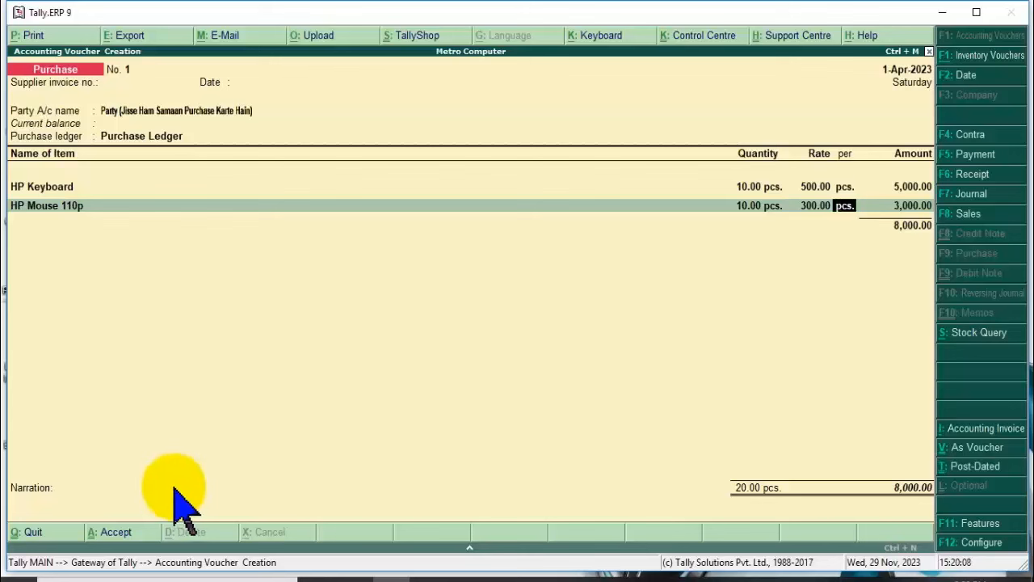
key(BackSpace)
key(BackSpace)
key(BackSpace)
key(BackSpace)
key(BackSpace)
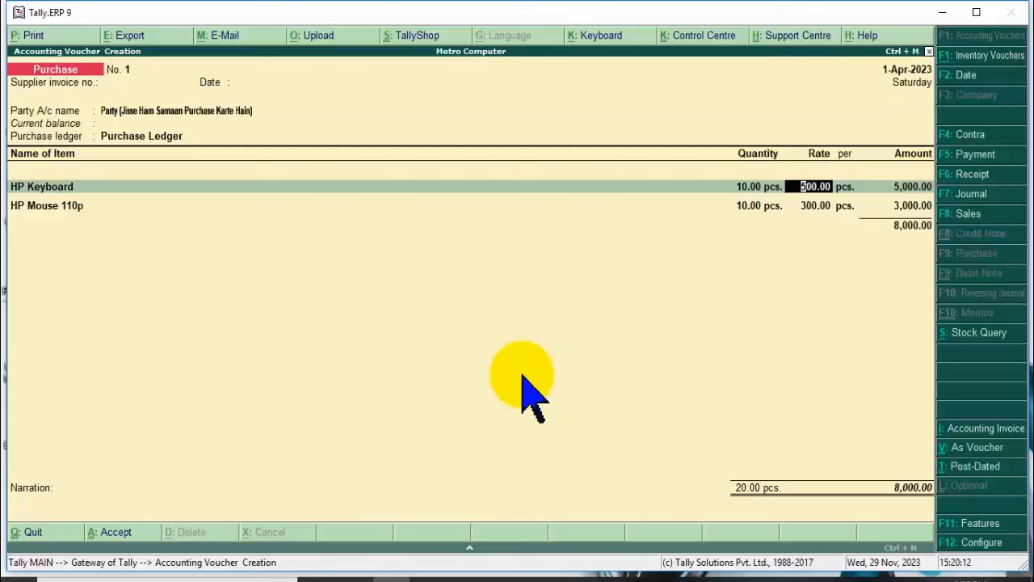
text(550)
key(Return)
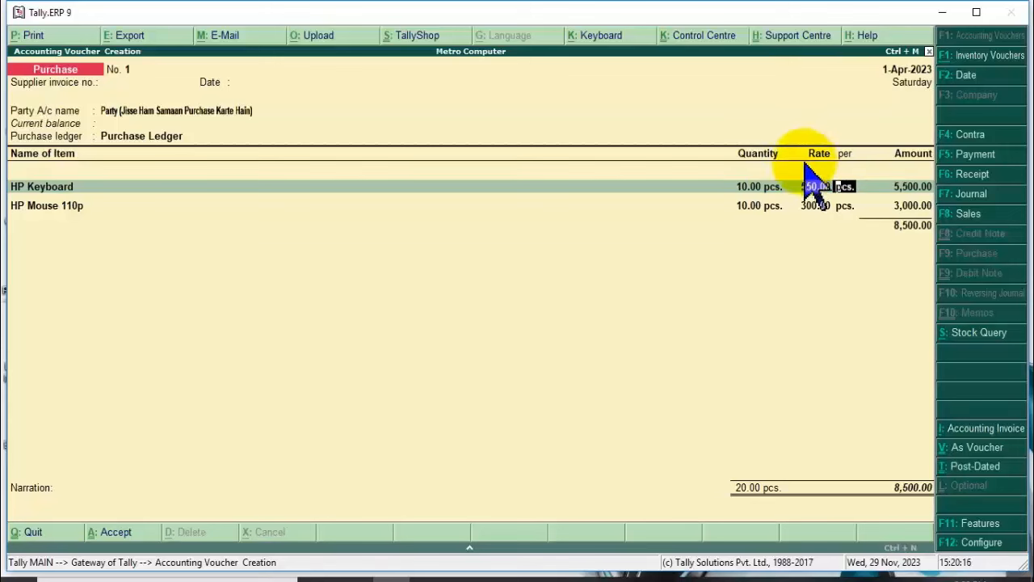
key(BackSpace)
text(600)
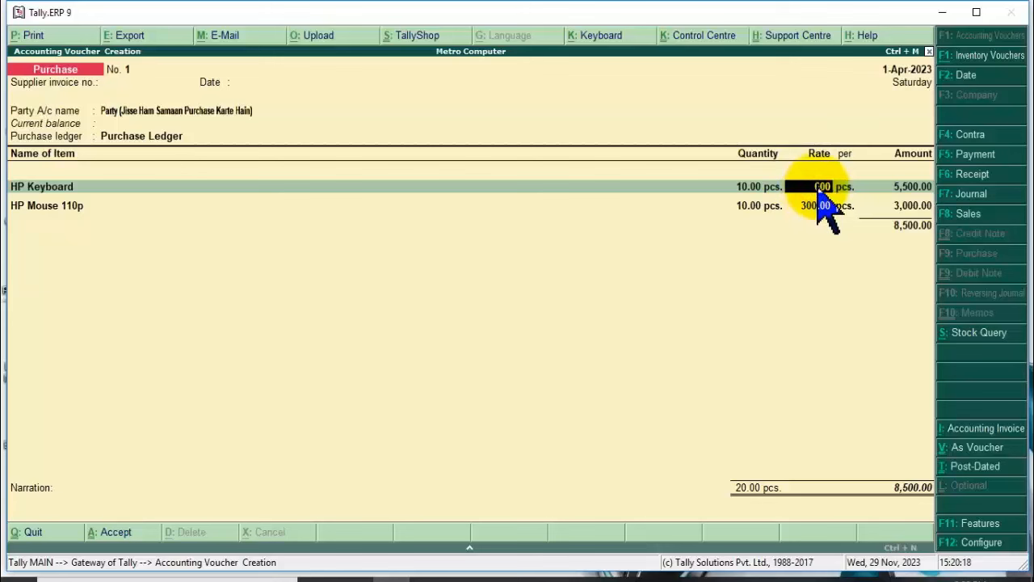
key(Return)
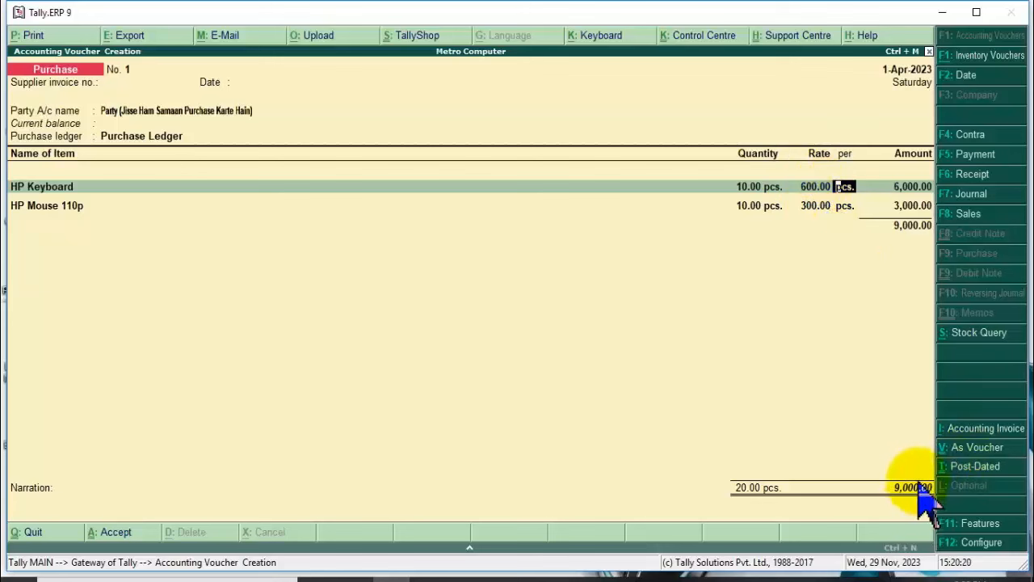
click(813, 206)
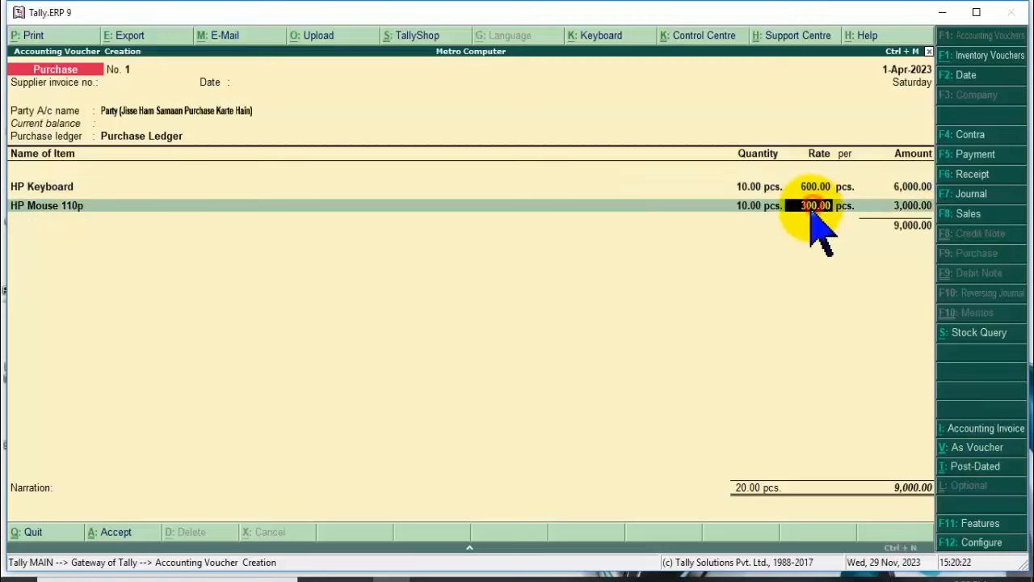
text(310)
key(Return)
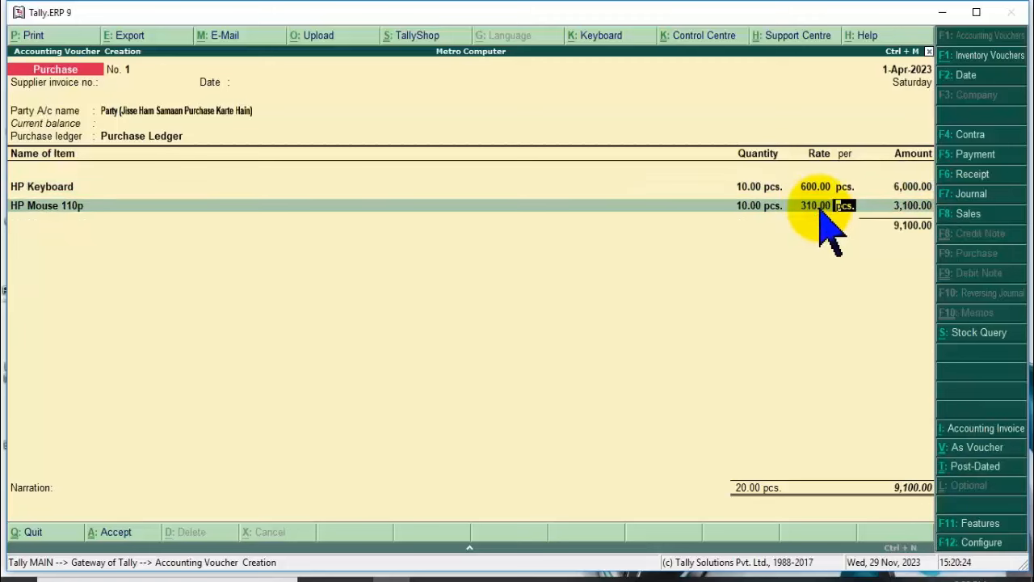
click(811, 206)
text(350)
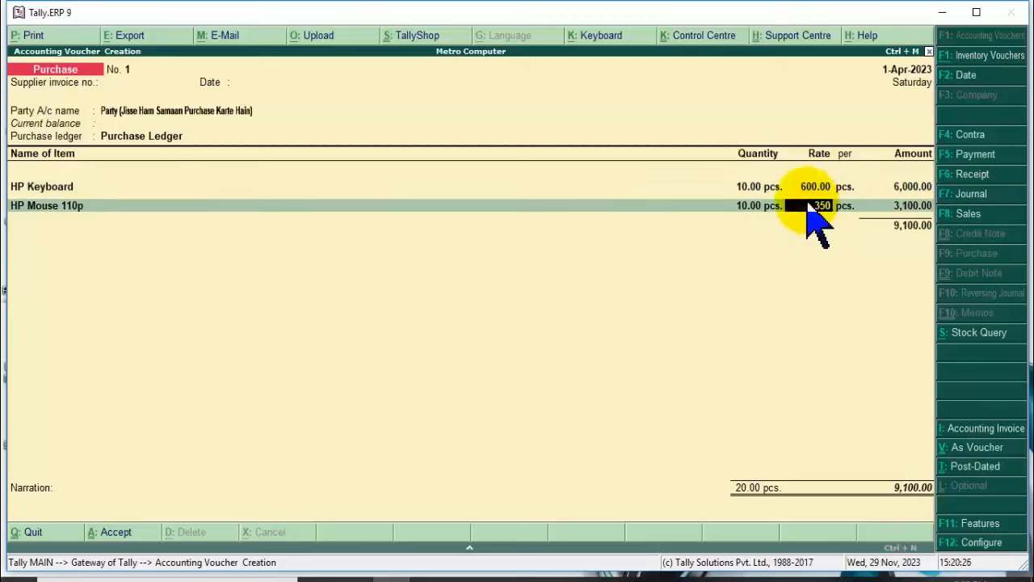
key(Return)
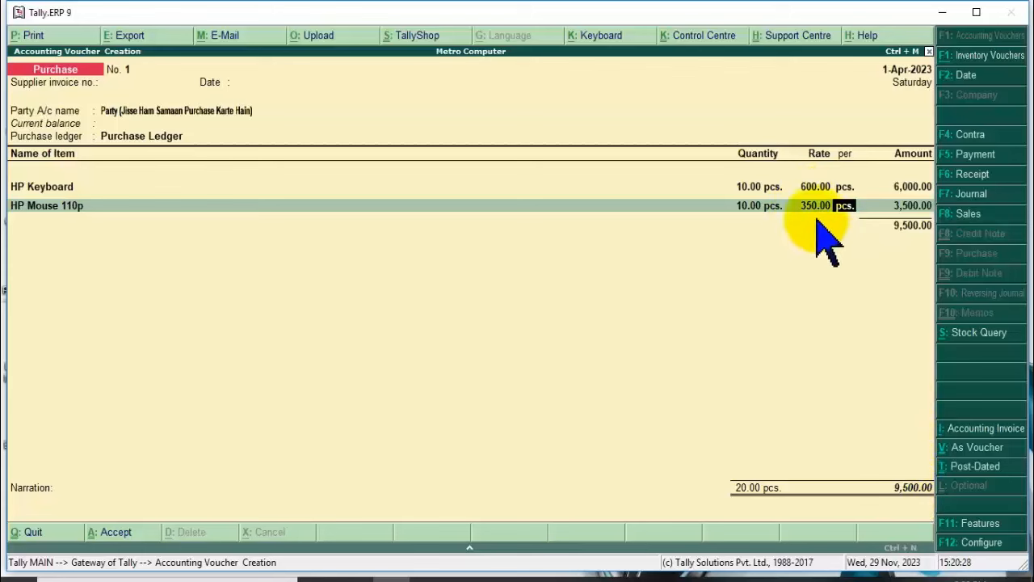
click(810, 191)
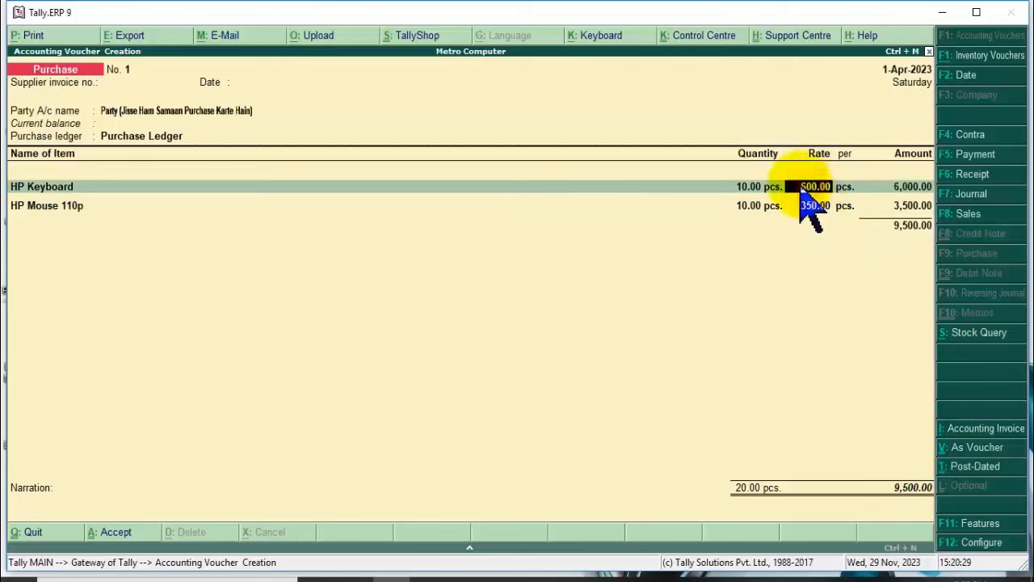
click(755, 189)
text(12)
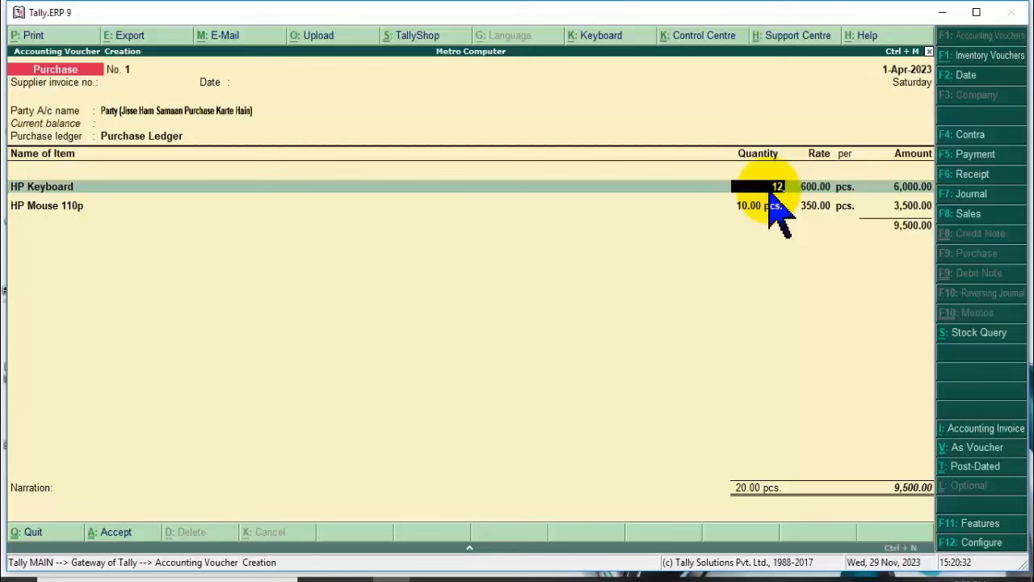
key(Return)
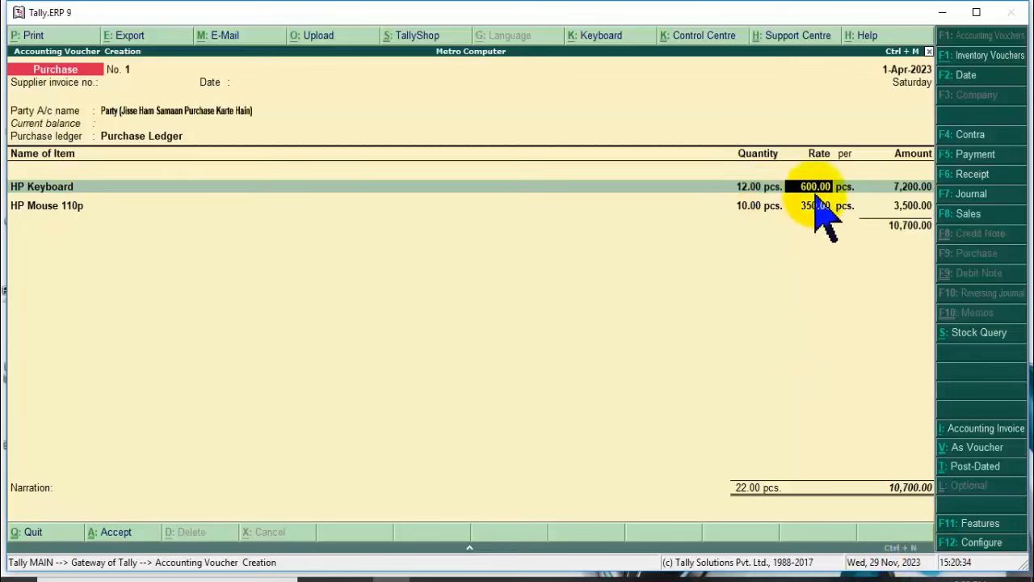
click(745, 189)
text(10)
key(Return)
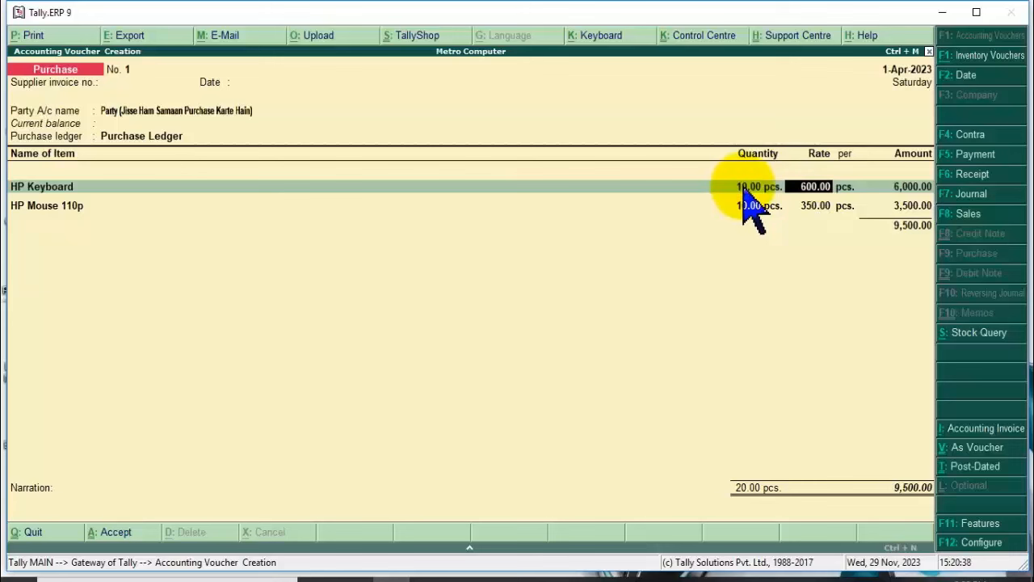
text(500)
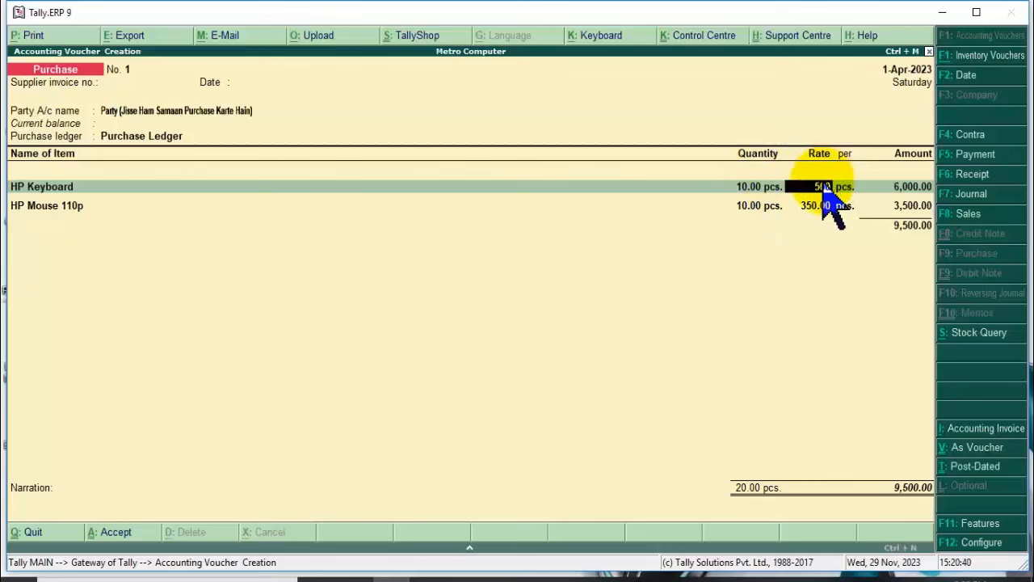
key(Return)
click(815, 207)
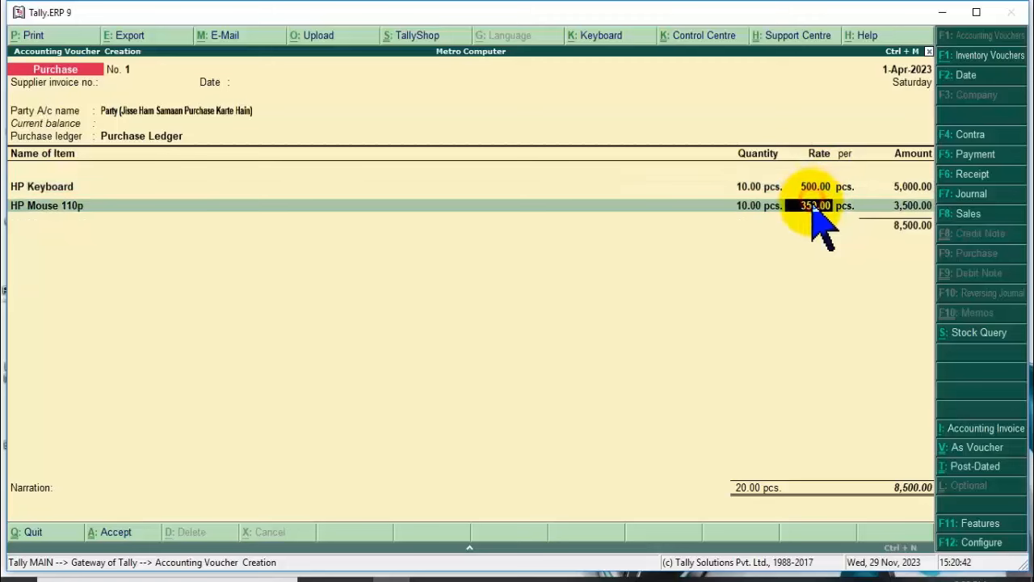
text(300)
key(Return)
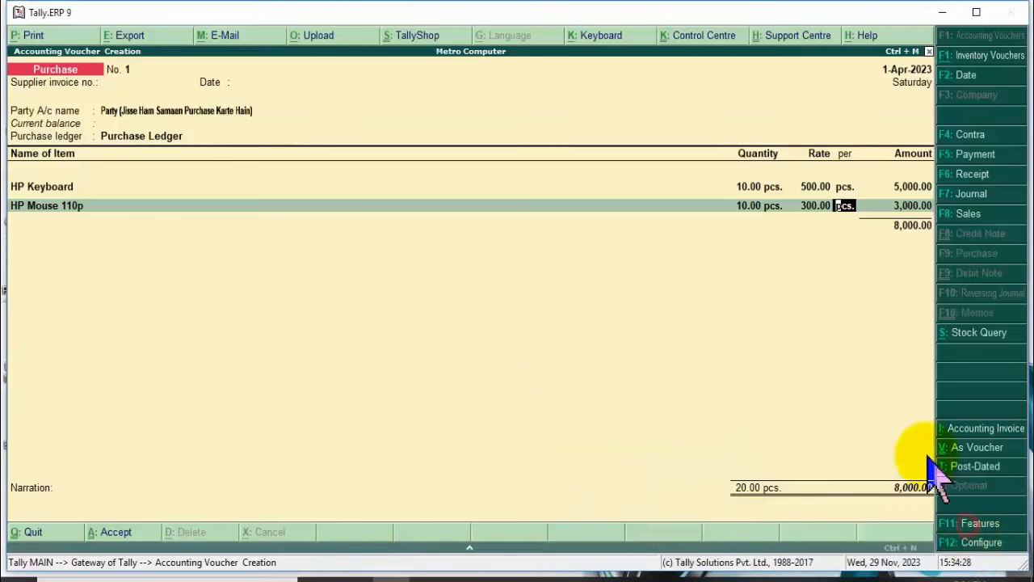
Accept the 3,000.00 mouse amount, choose End of List for stock items, and move to ledger lines.
click(844, 245)
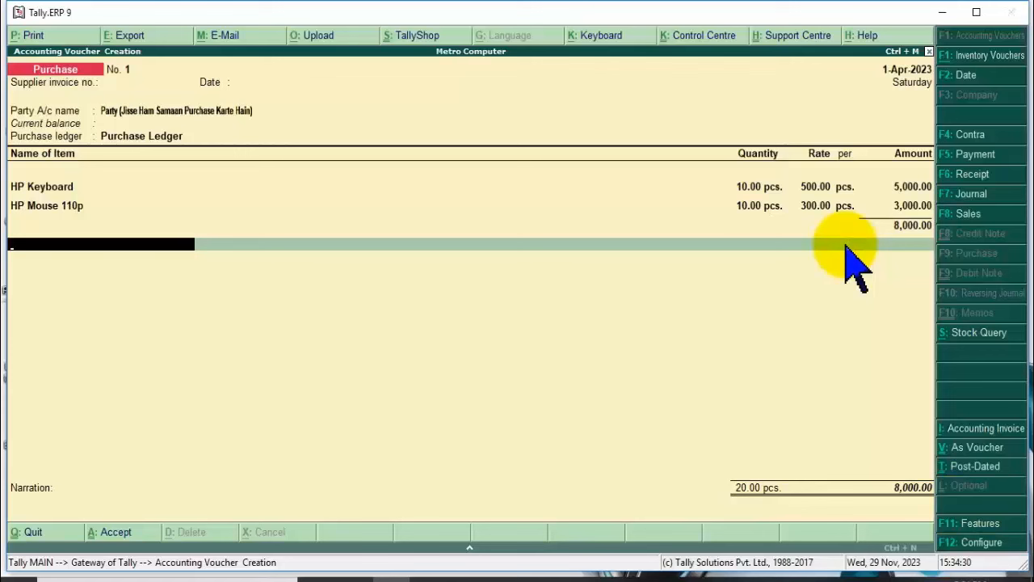
key(BackSpace)
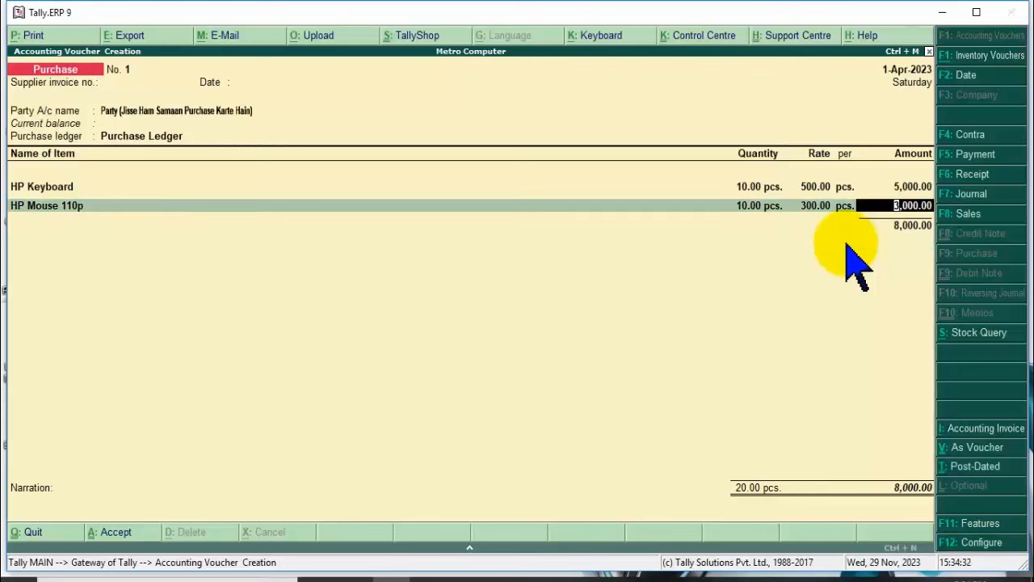
key(Return)
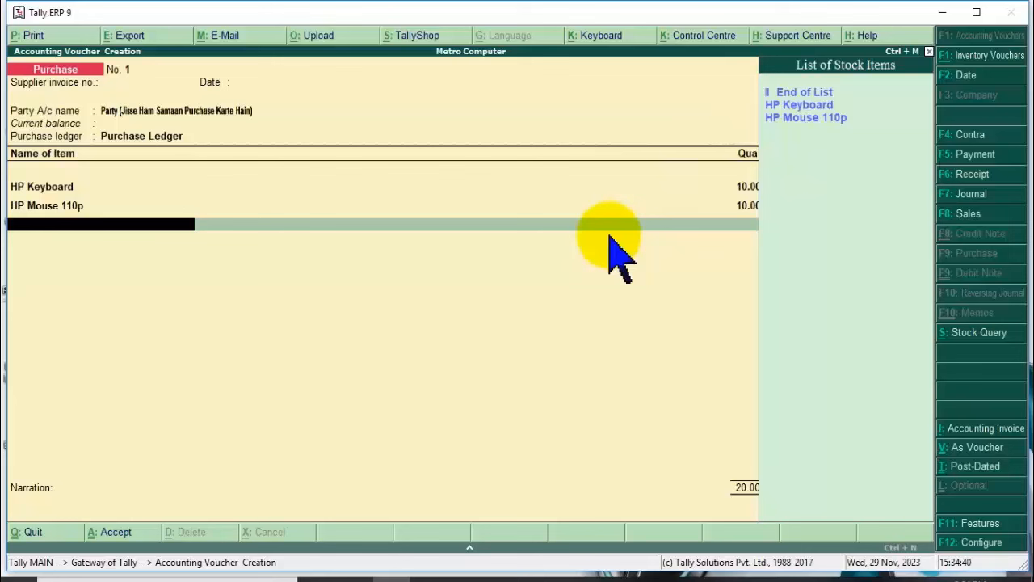
key(Return)
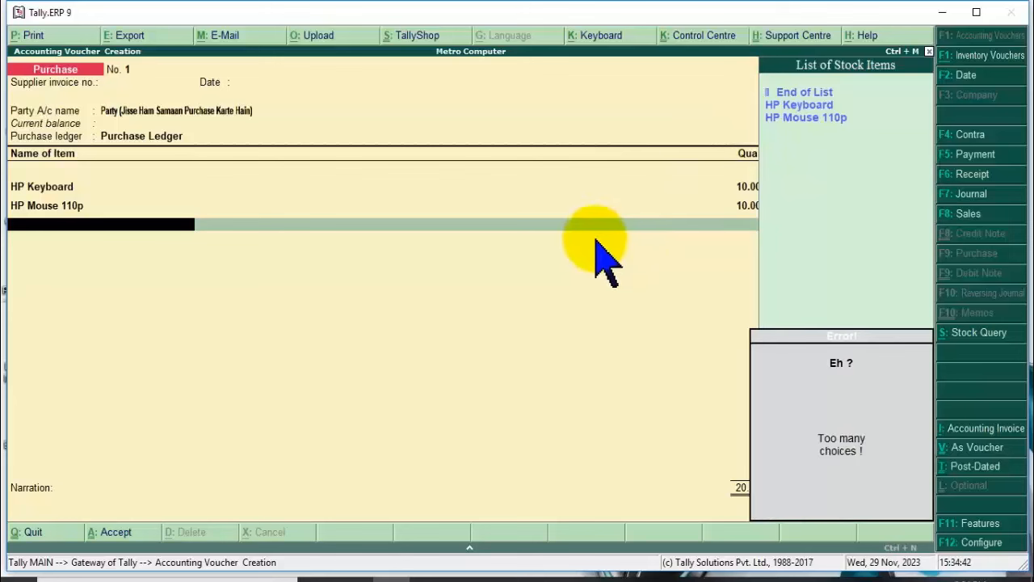
click(483, 222)
key(Return)
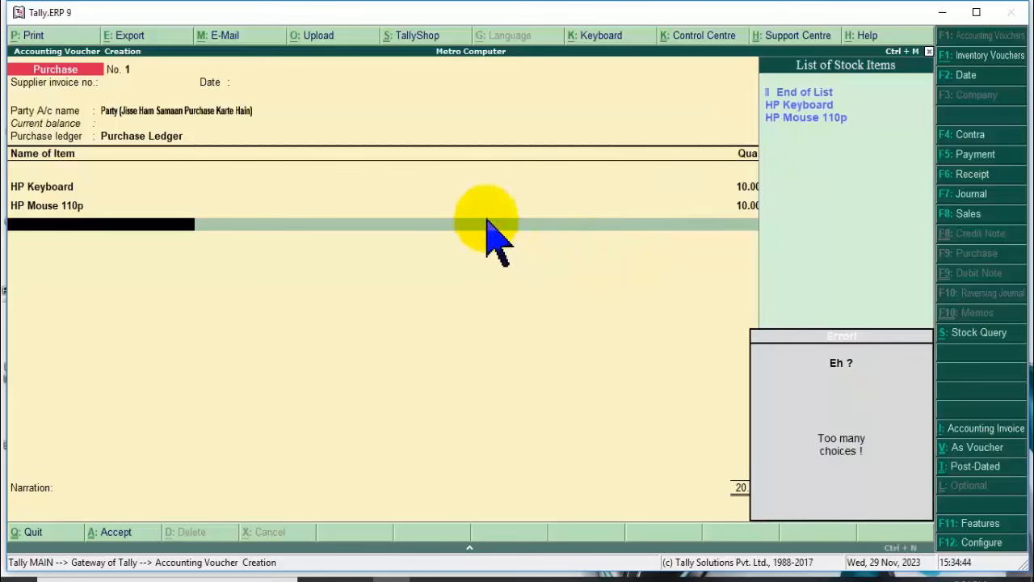
click(812, 92)
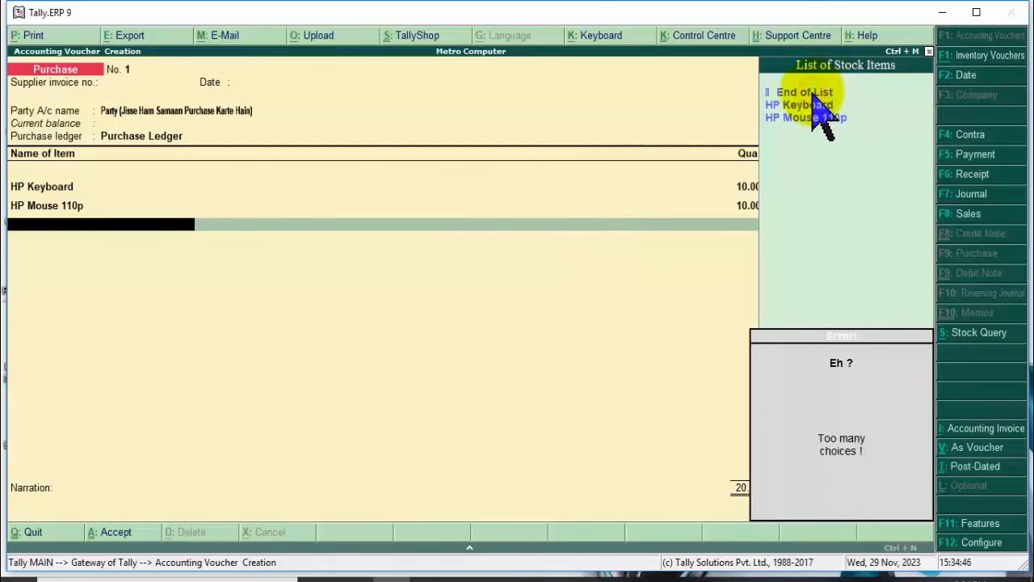
click(811, 93)
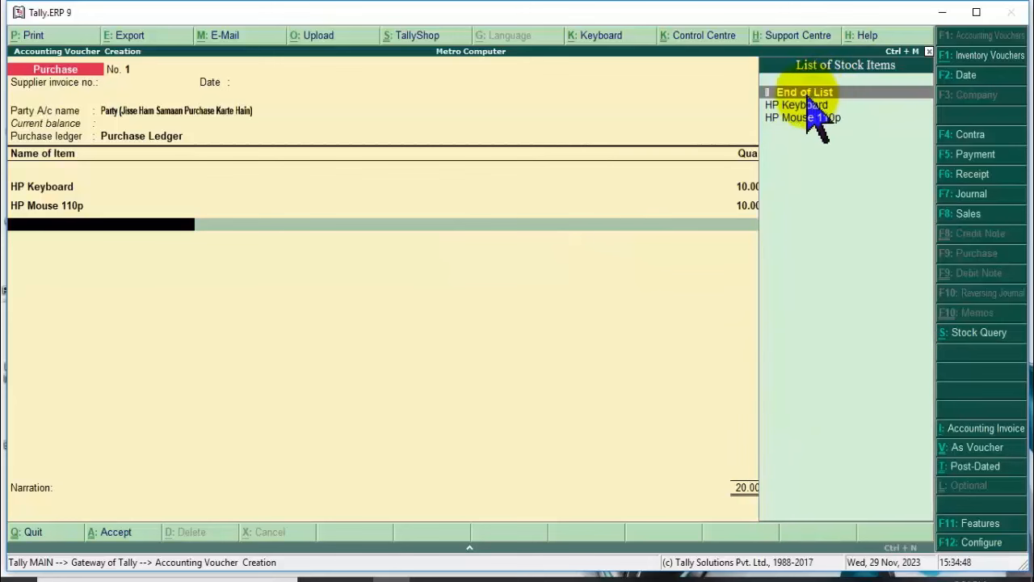
key(Return)
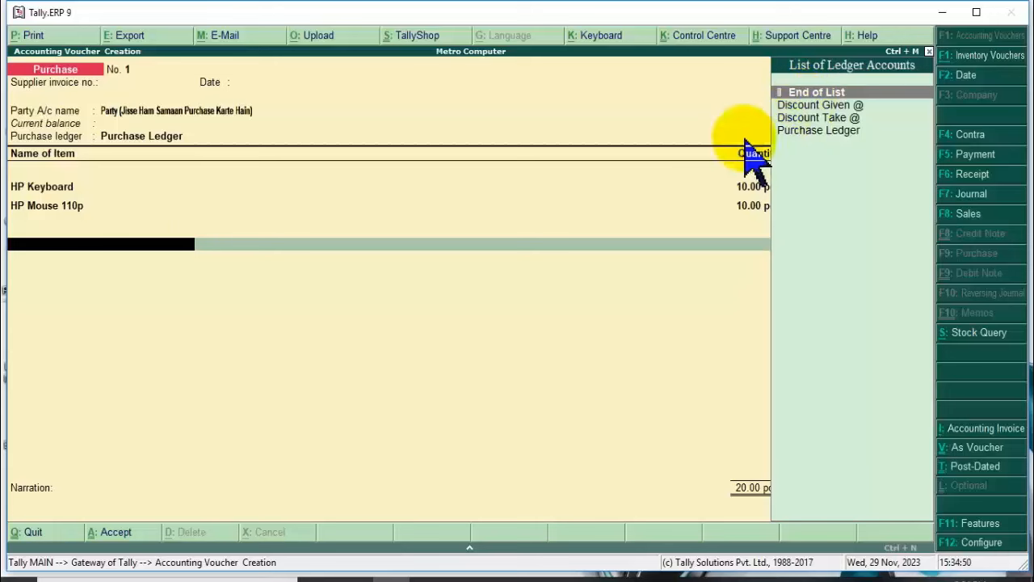
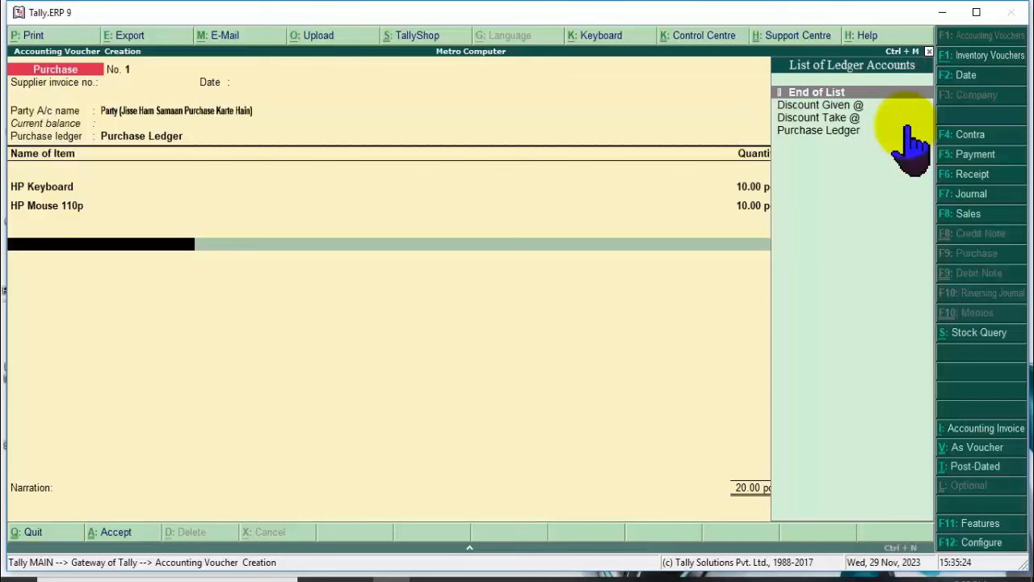
Add a Discount Take @ ledger line below the 8,000.00 item subtotal.
key(Down)
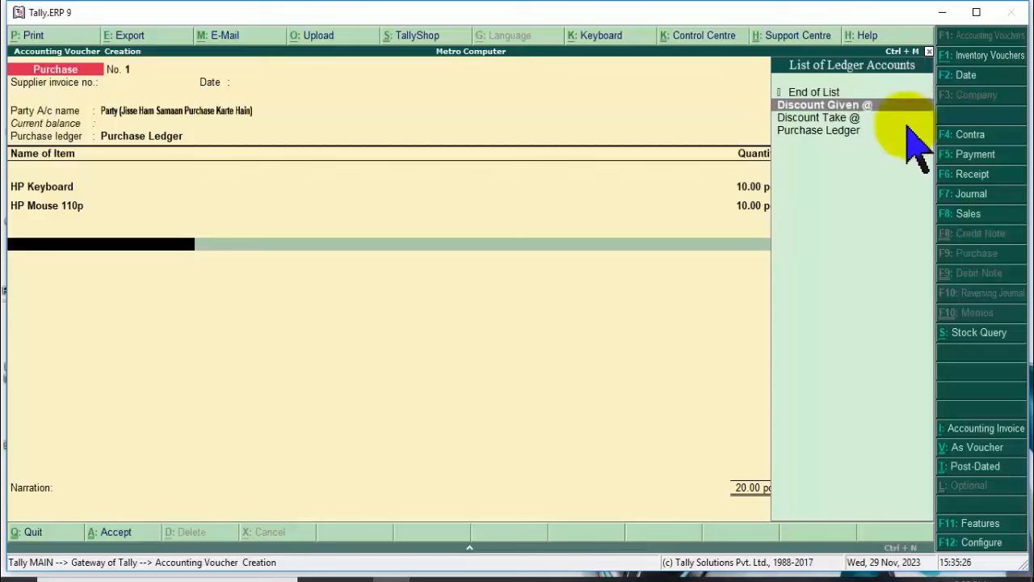
key(Down)
key(Return)
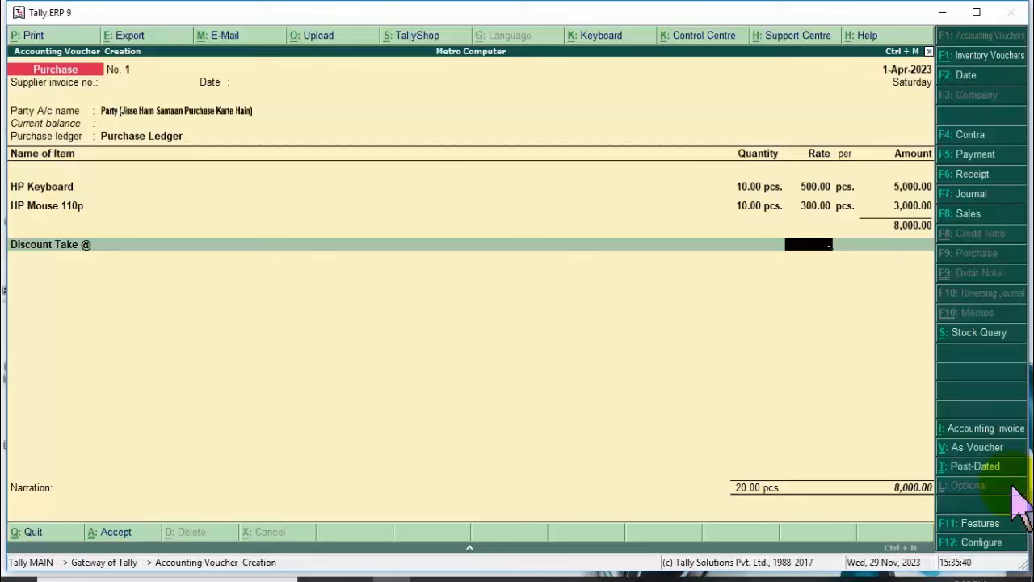
Try discount rates of 10, -10, -2 and -12 in the Discount Take @ rate.
key(Return)
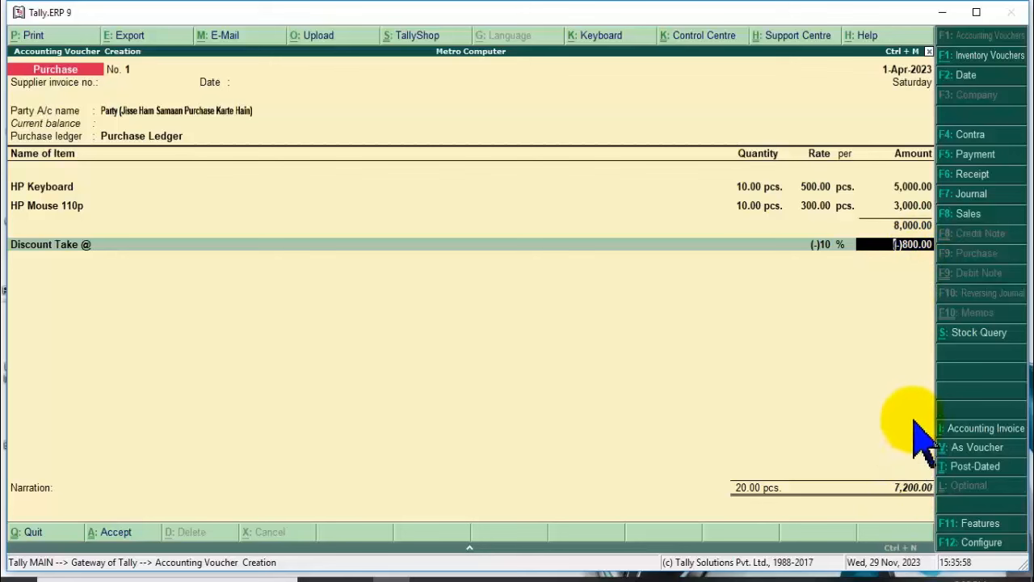
key(BackSpace)
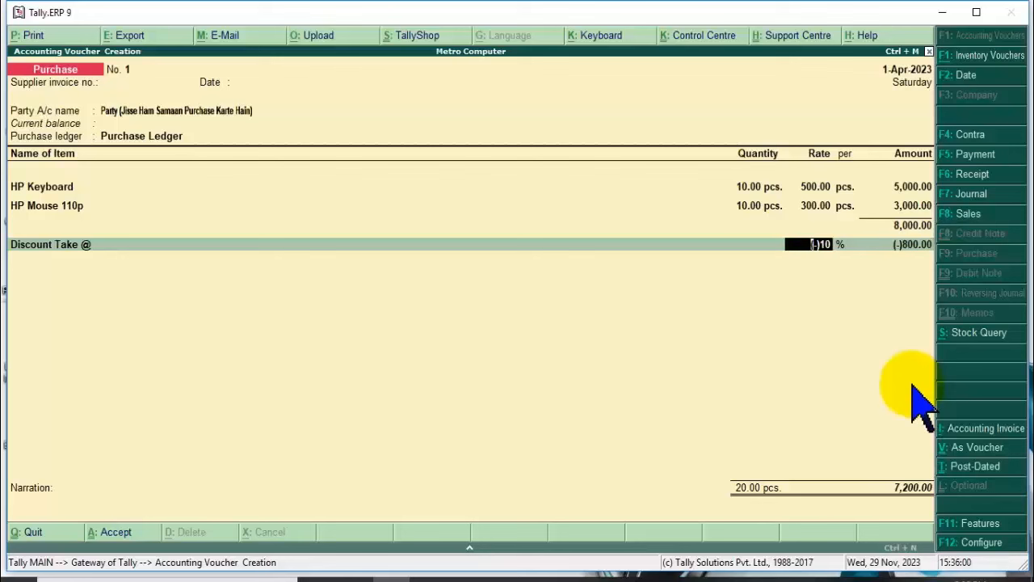
text(10)
key(Return)
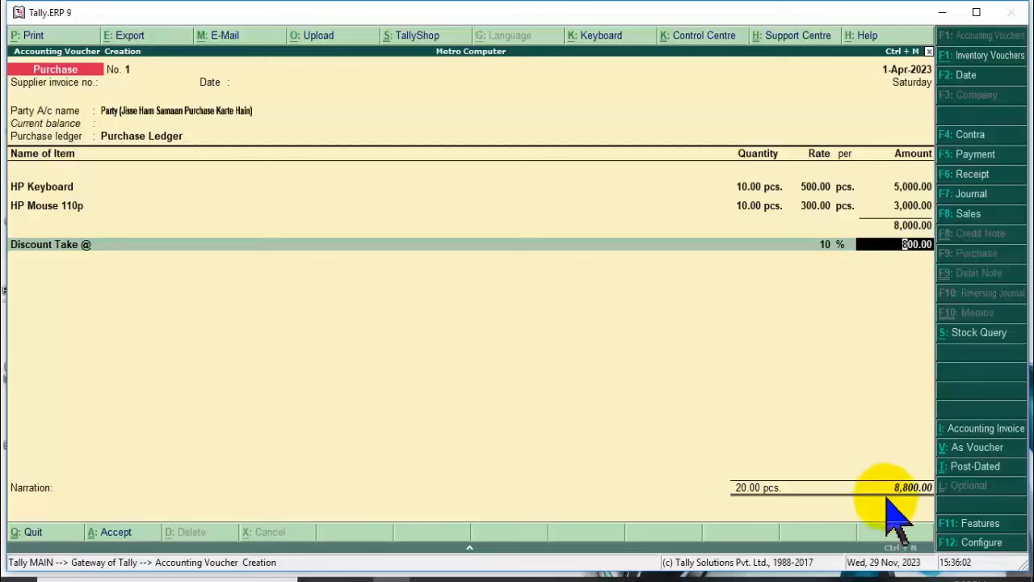
click(824, 245)
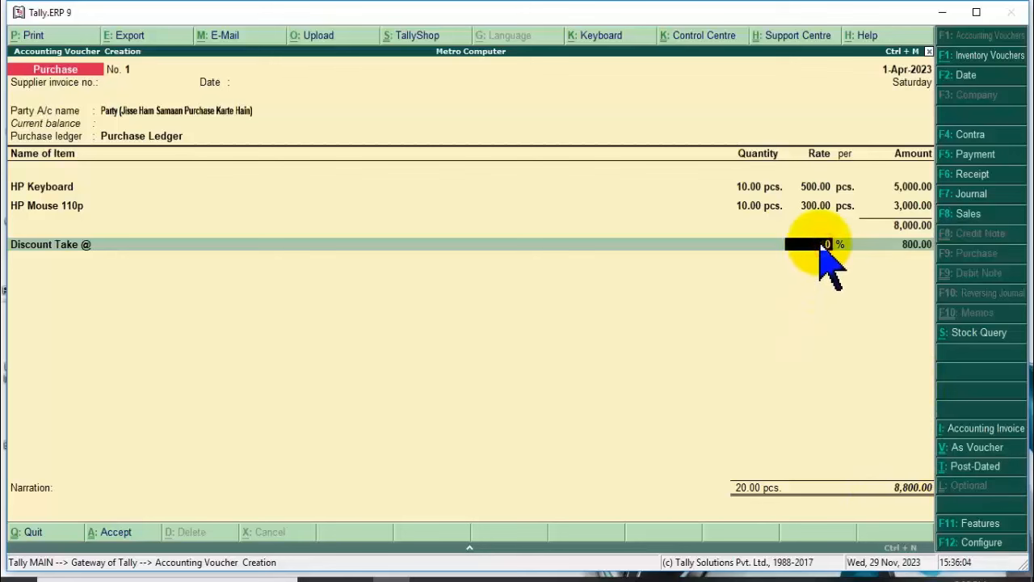
text(-10)
key(Return)
click(824, 246)
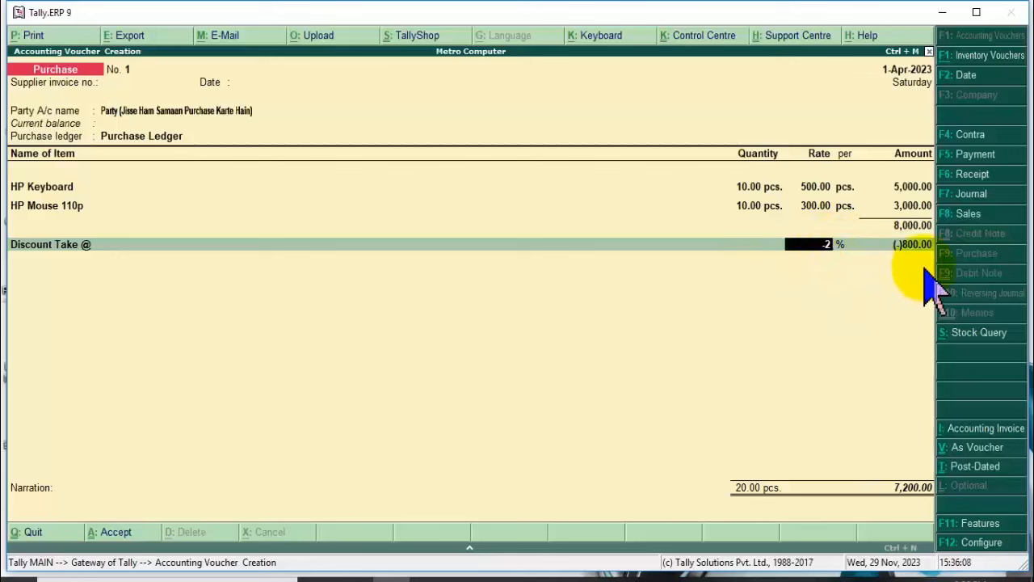
key(Return)
click(821, 246)
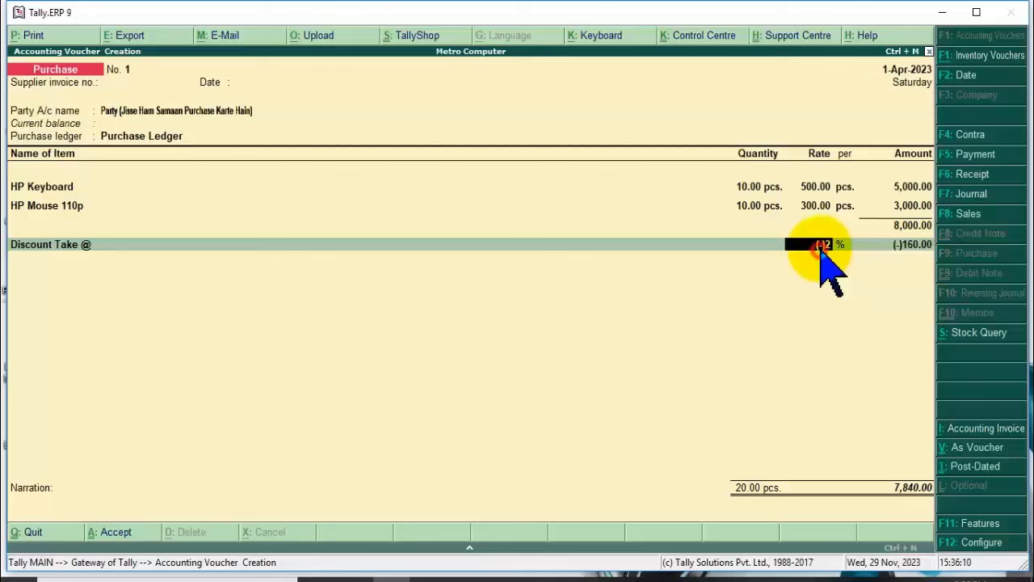
text(-)12)
key(Return)
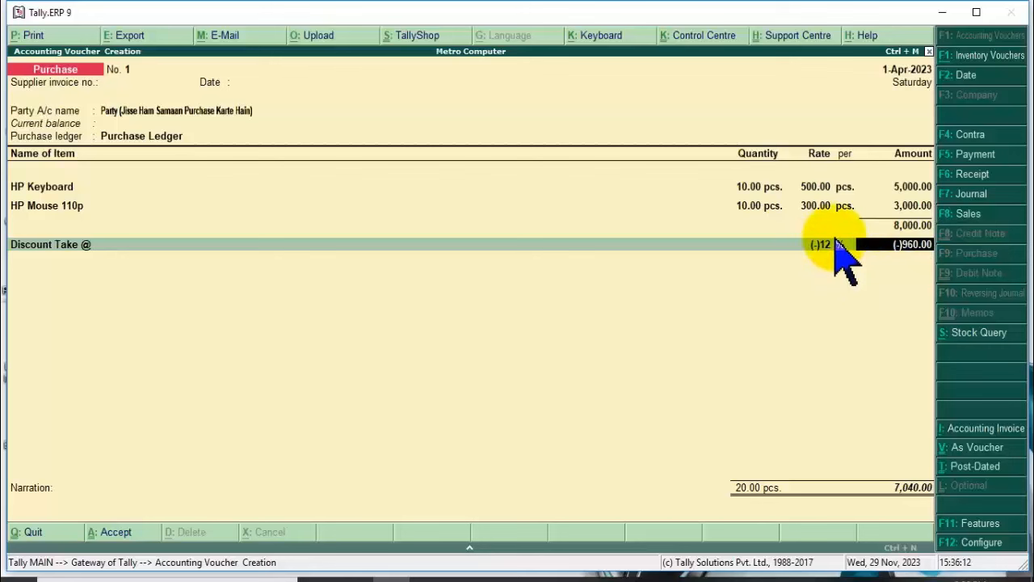
Retry Discount Take @ rates of -10, -11, -12 and -13.
click(819, 244)
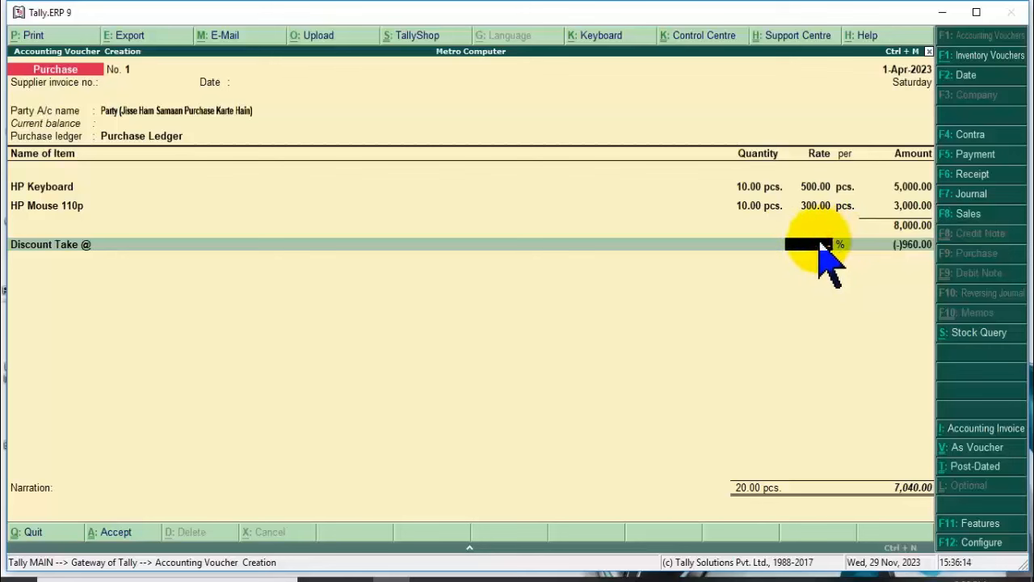
key(Return)
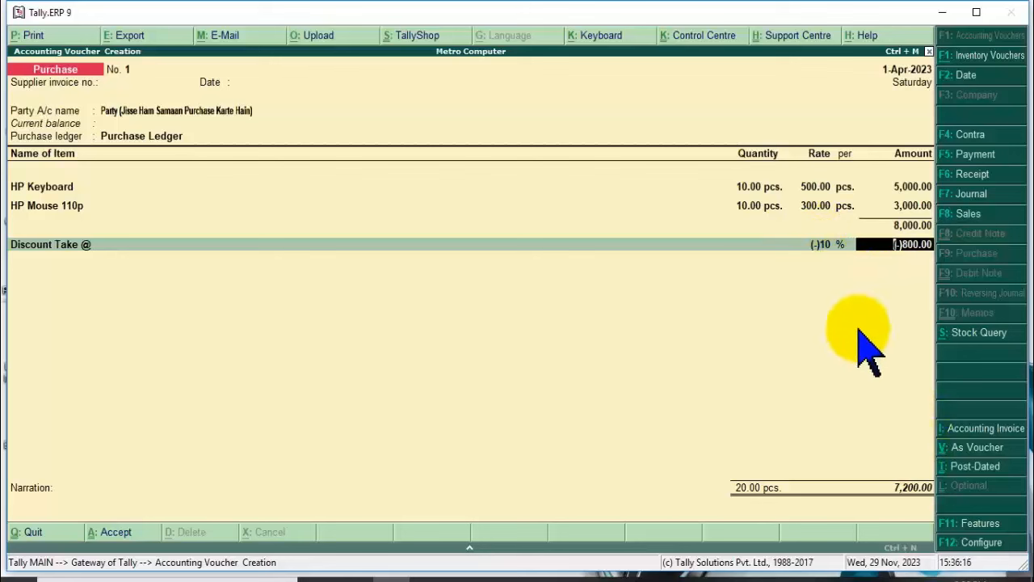
click(821, 244)
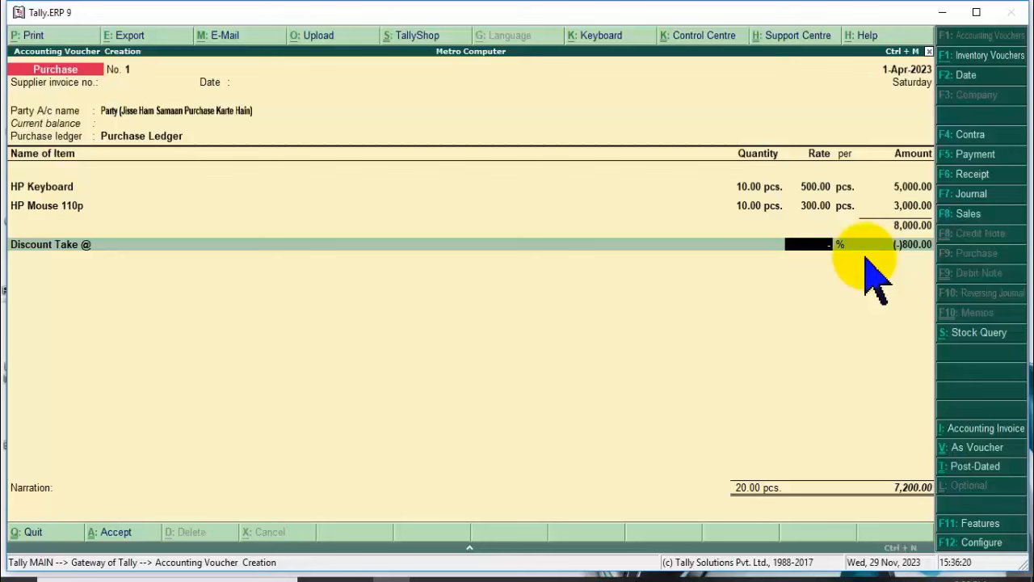
key(Return)
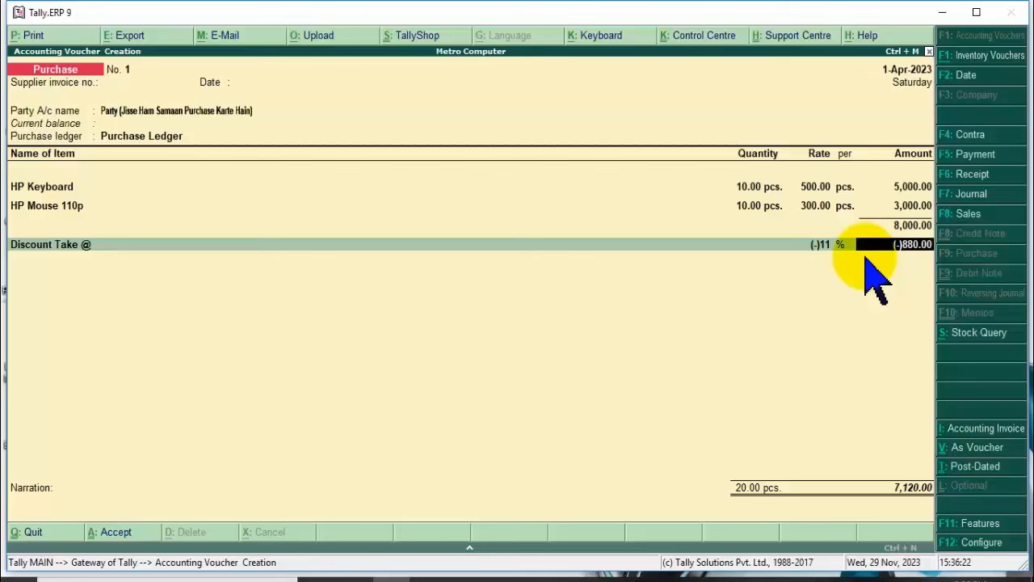
click(820, 244)
key(Return)
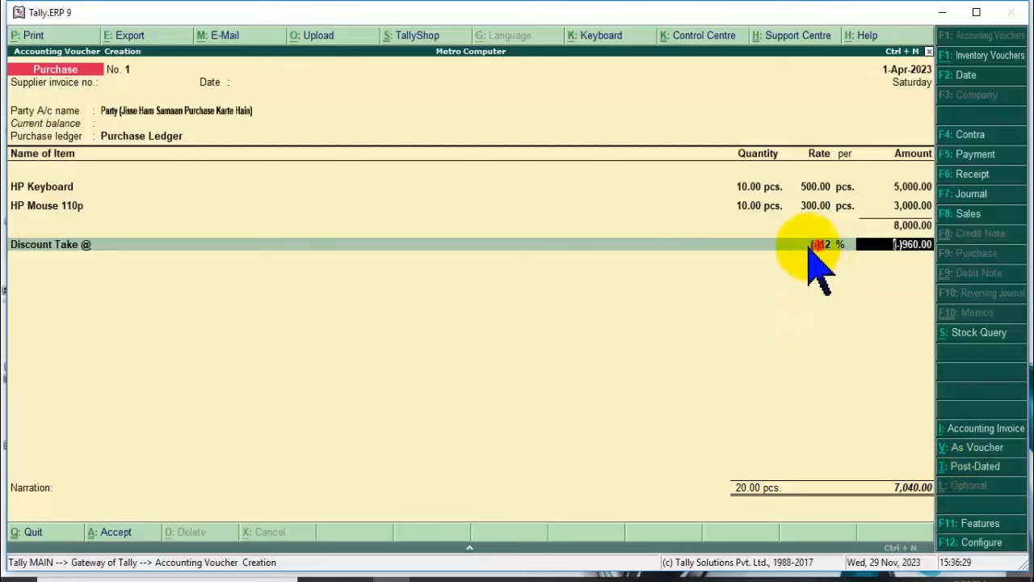
click(813, 245)
text(-13)
key(Return)
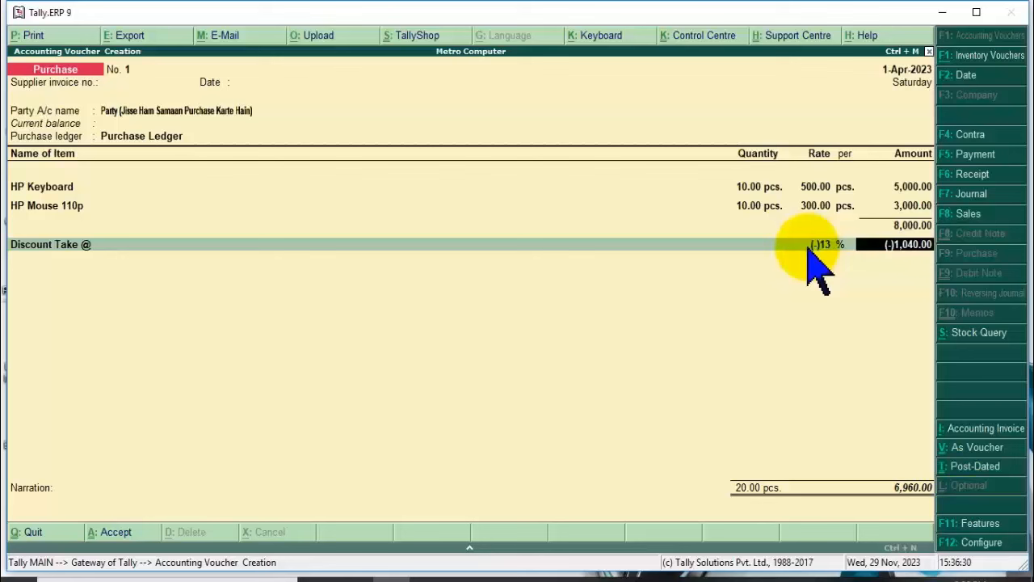
click(821, 245)
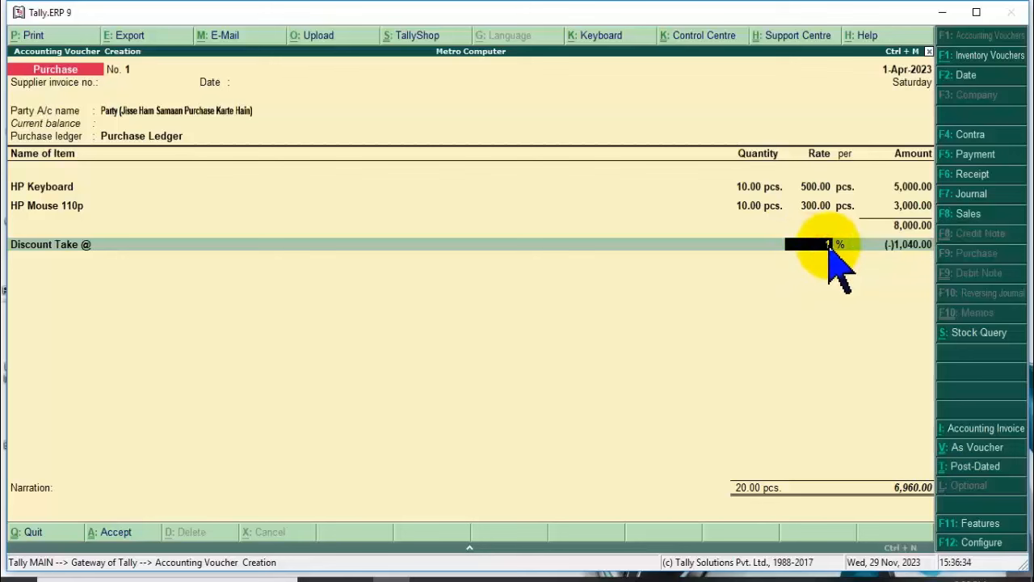
Settle on a (-)12% discount of 960.00, save the 7,040.00 voucher, and return to Gateway.
key(Return)
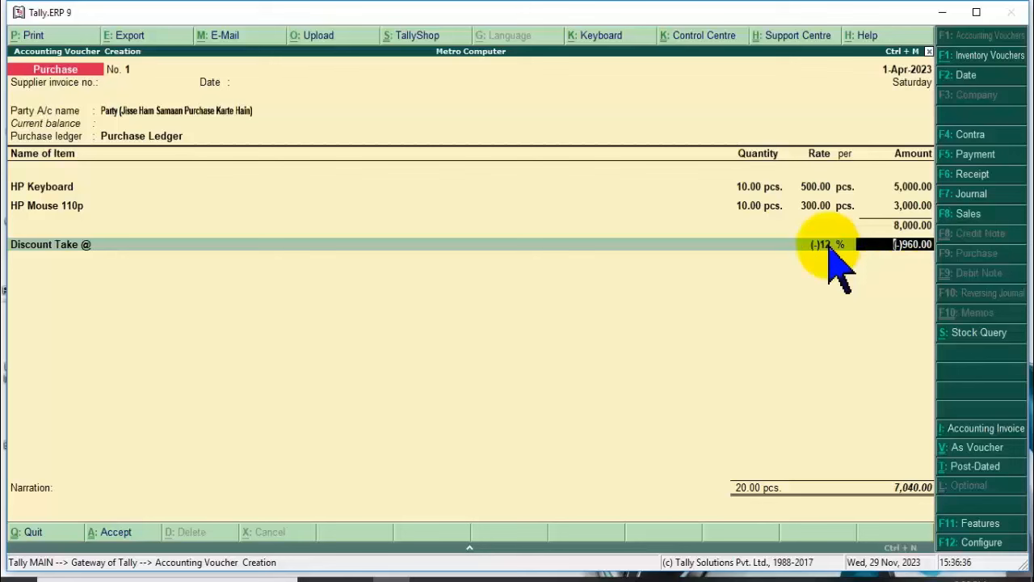
key(Return)
key(Return)
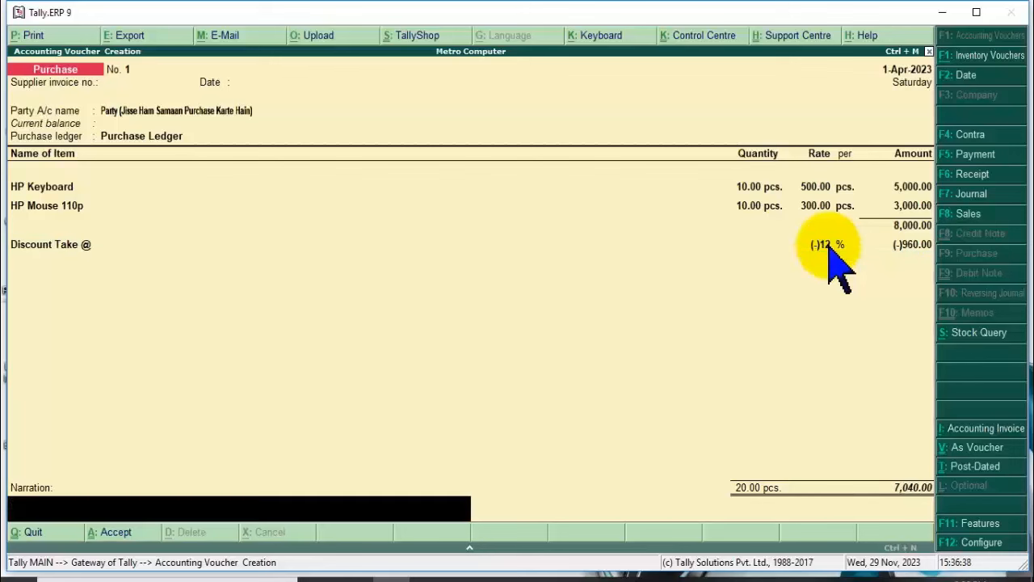
key(Return)
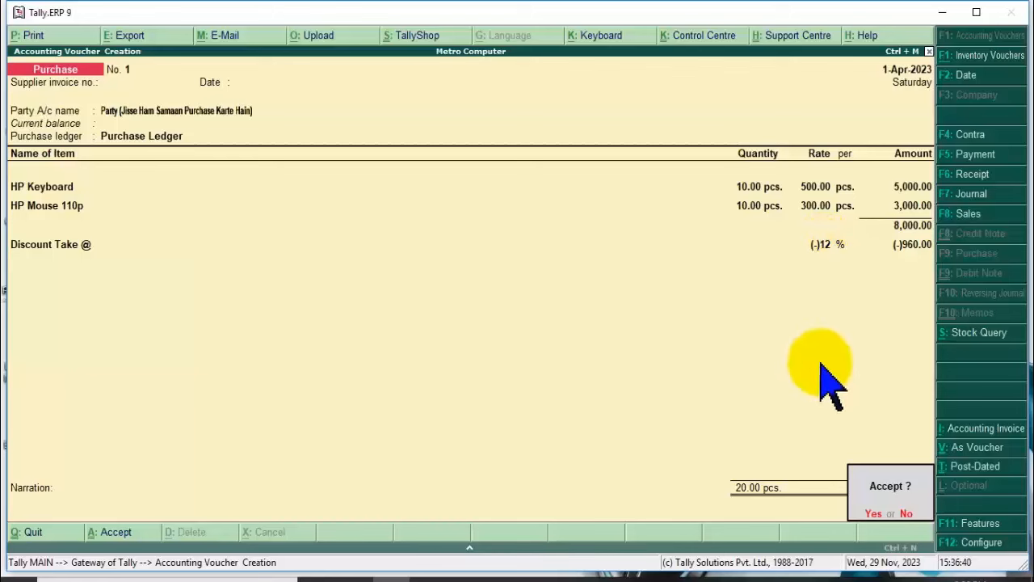
key(Return)
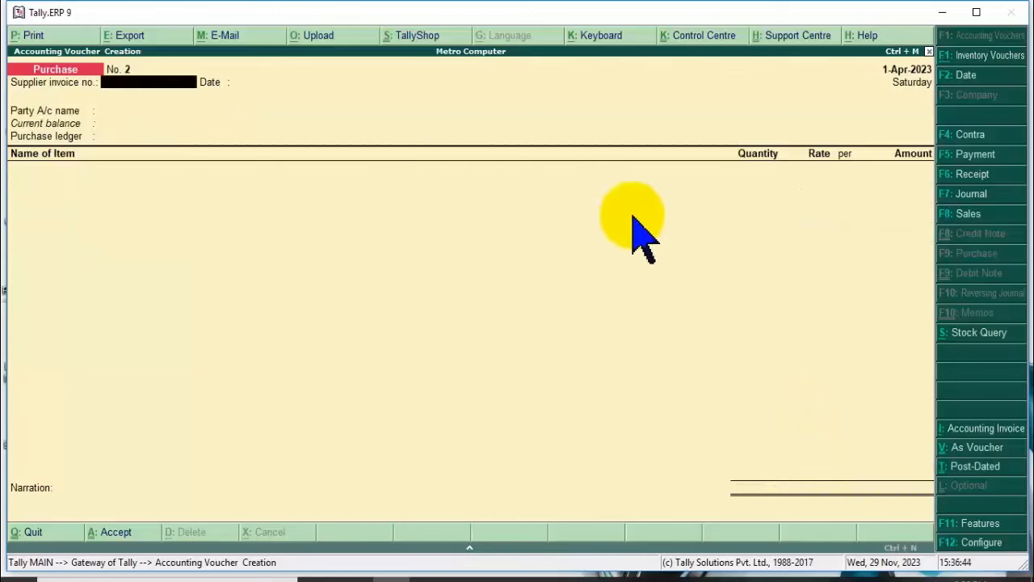
key(Escape)
key(Down)
key(Down)
key(Down)
key(Down)
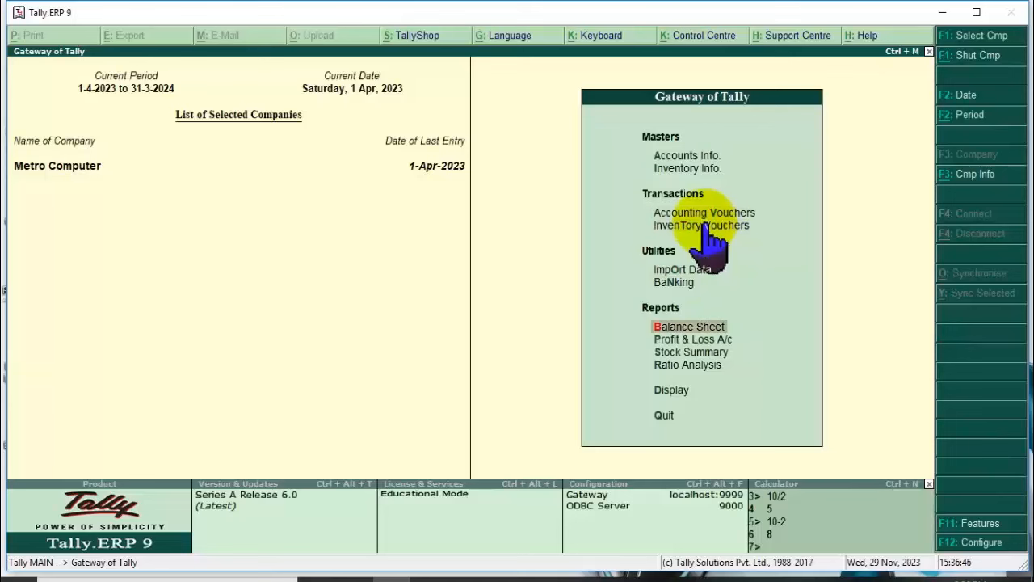
key(Up)
key(Down)
key(Return)
key(Down)
key(Down)
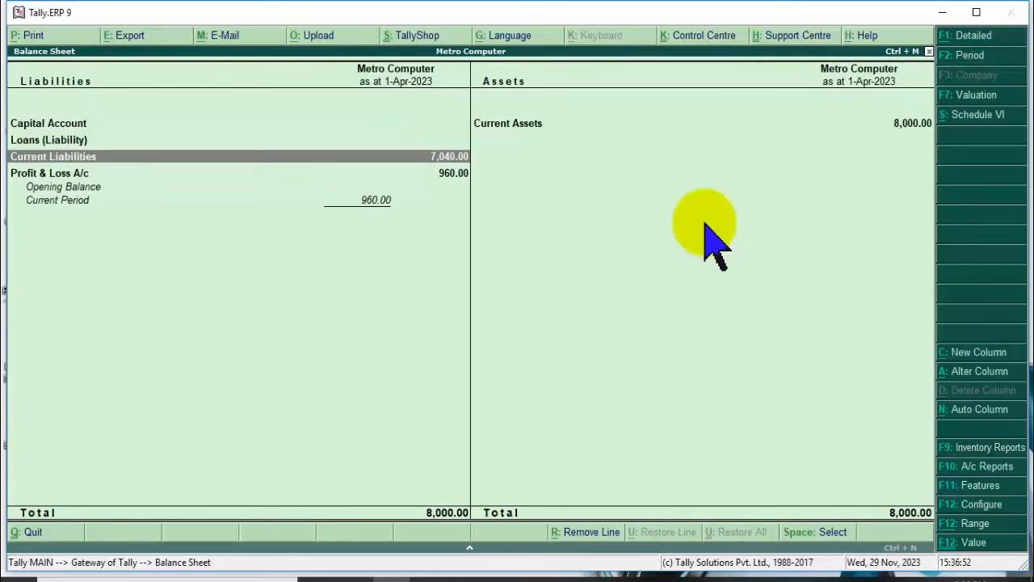
key(Up)
key(Right)
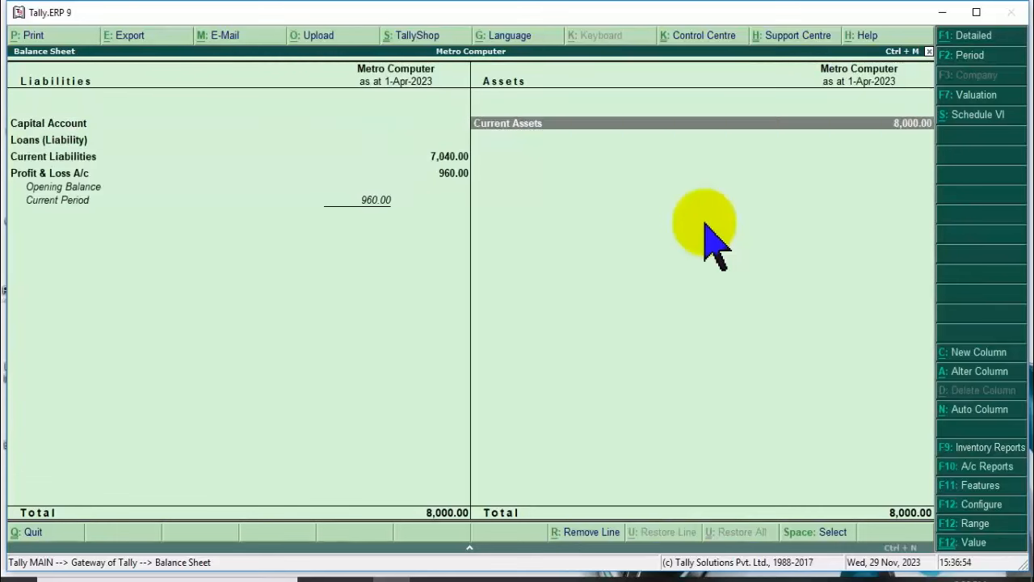
key(Return)
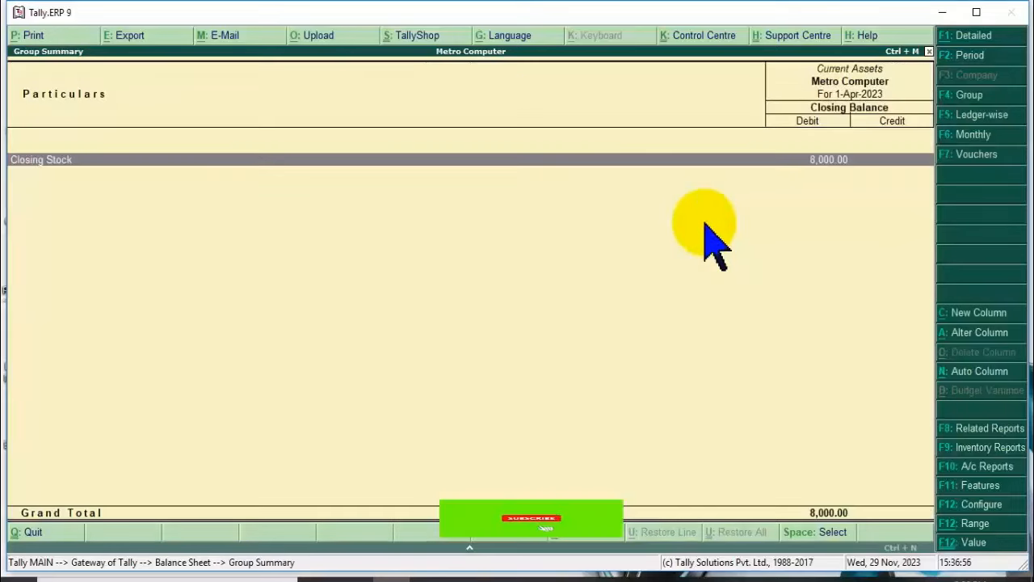
key(Return)
key(Down)
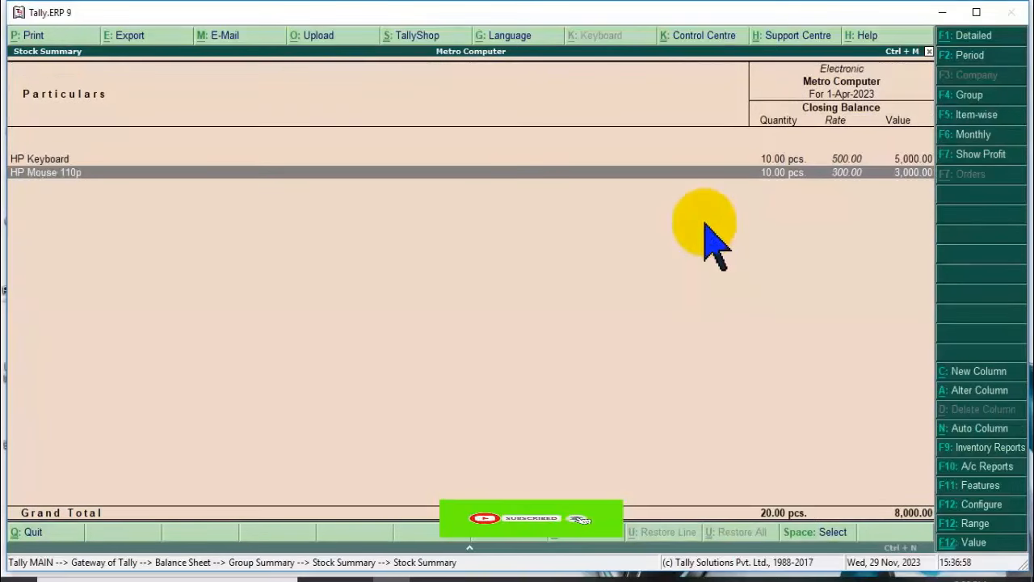
key(Up)
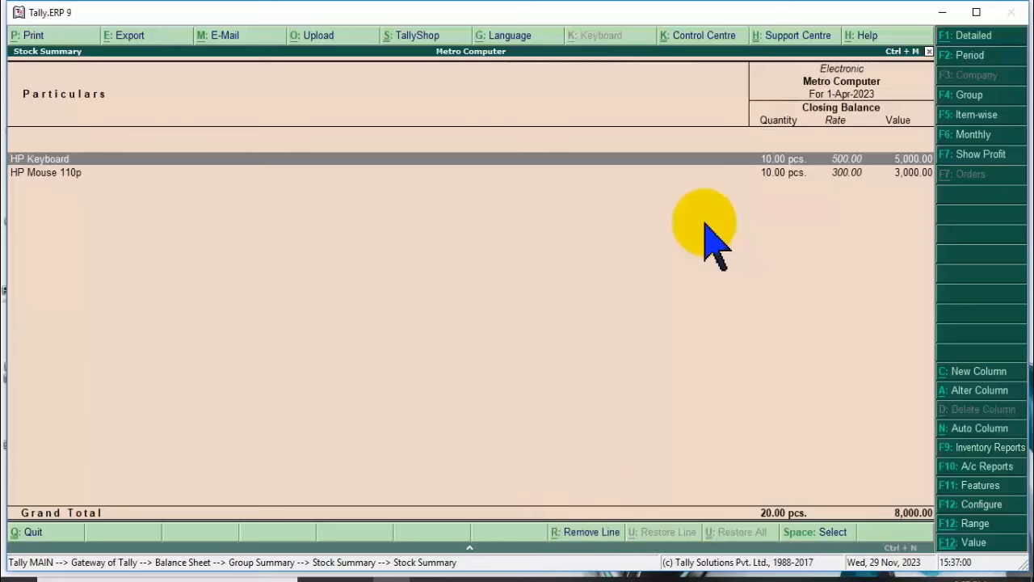
key(Return)
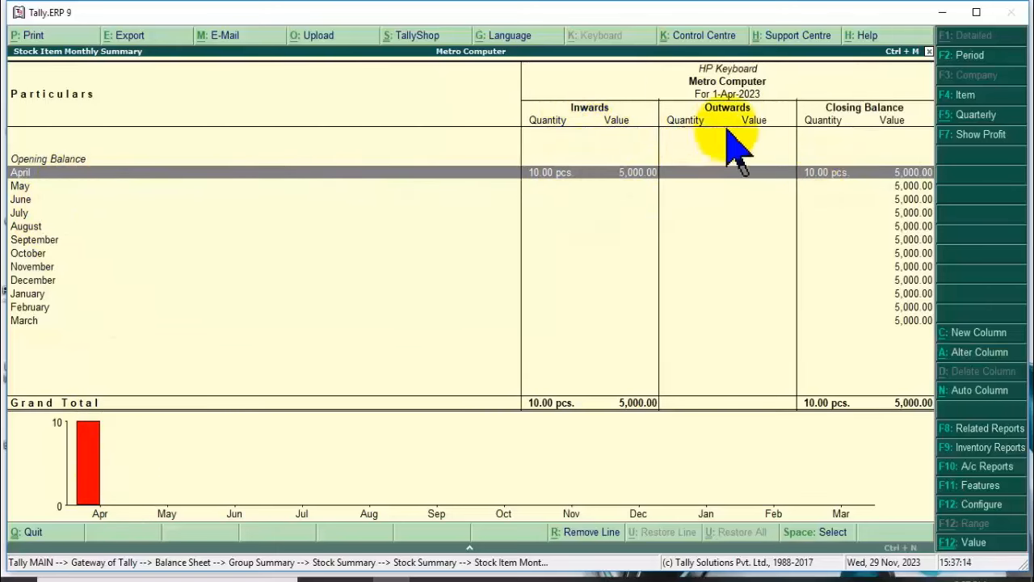
key(Escape)
key(Escape)
key(Escape)
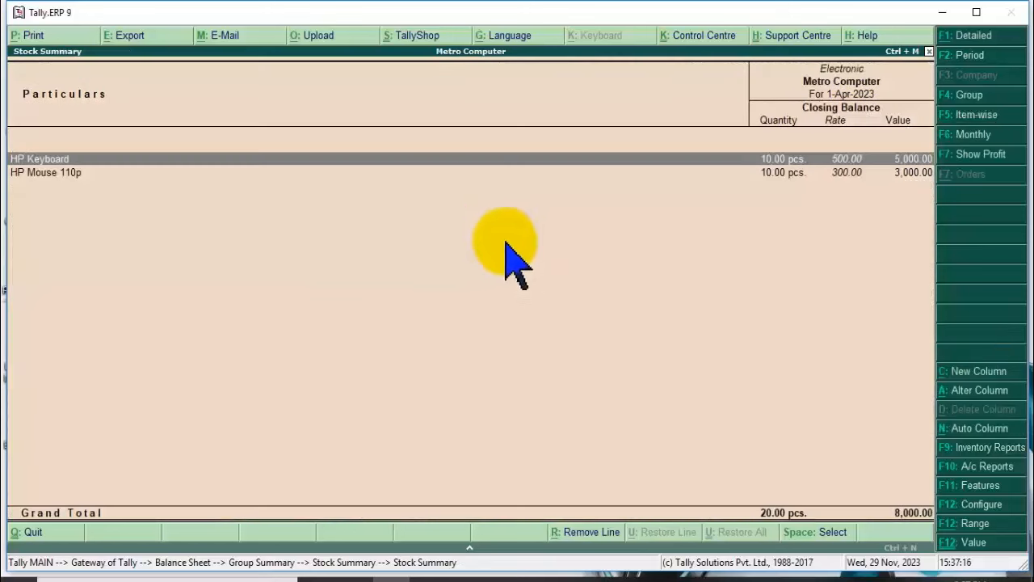
key(Escape)
key(Escape)
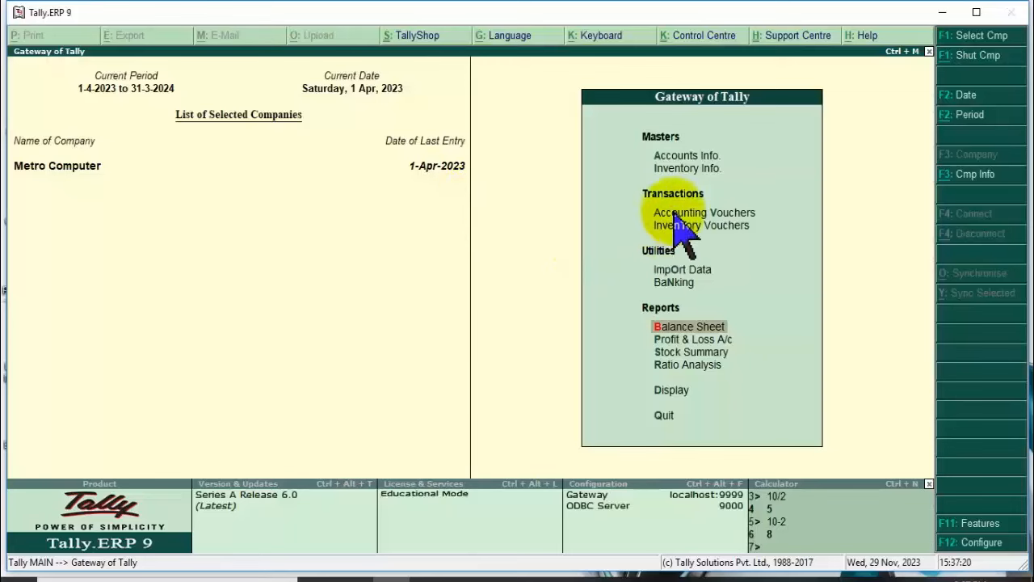
click(679, 215)
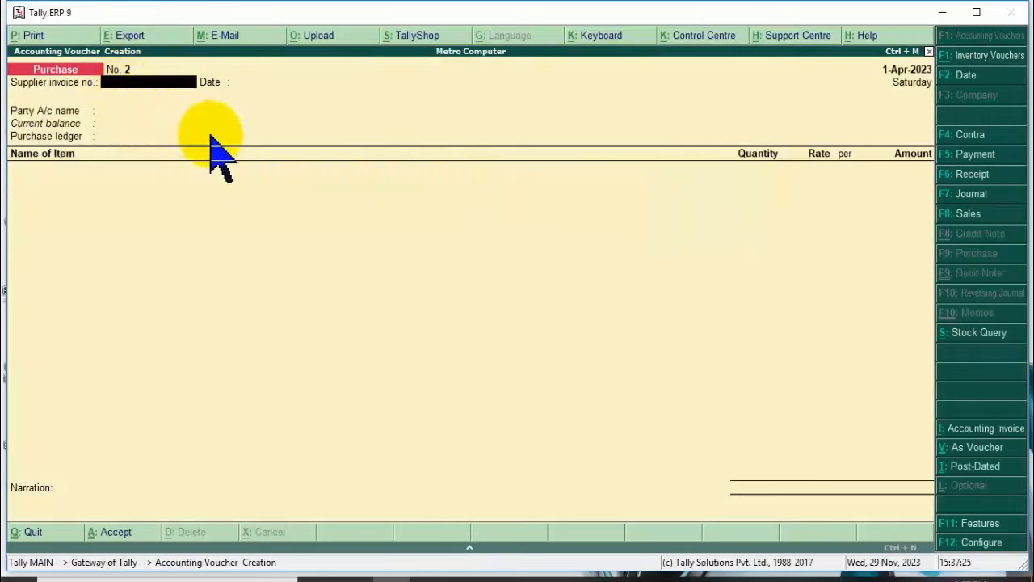
Switch to a Sales voucher and make Customer (For Sale) the party account.
click(968, 215)
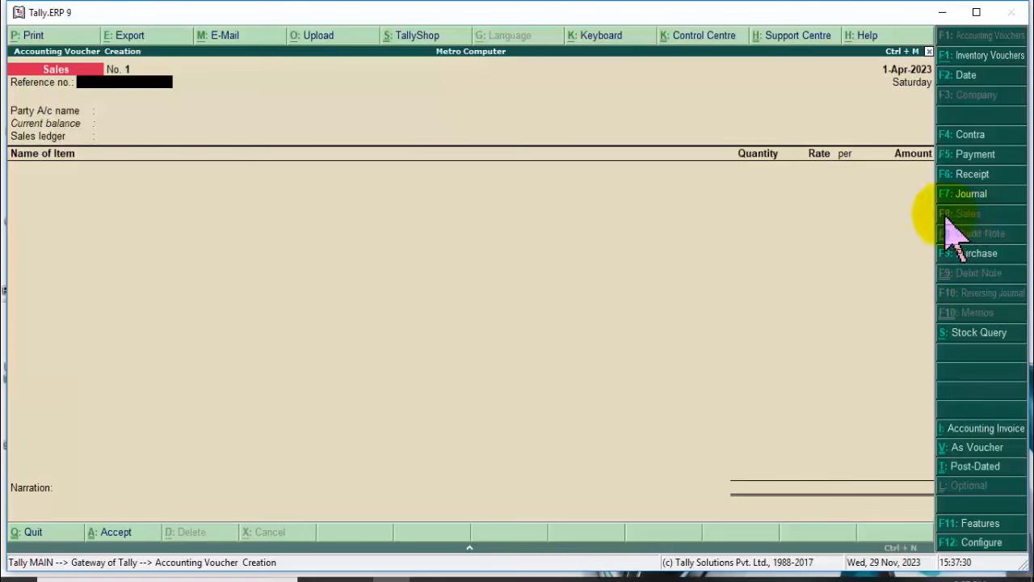
key(Return)
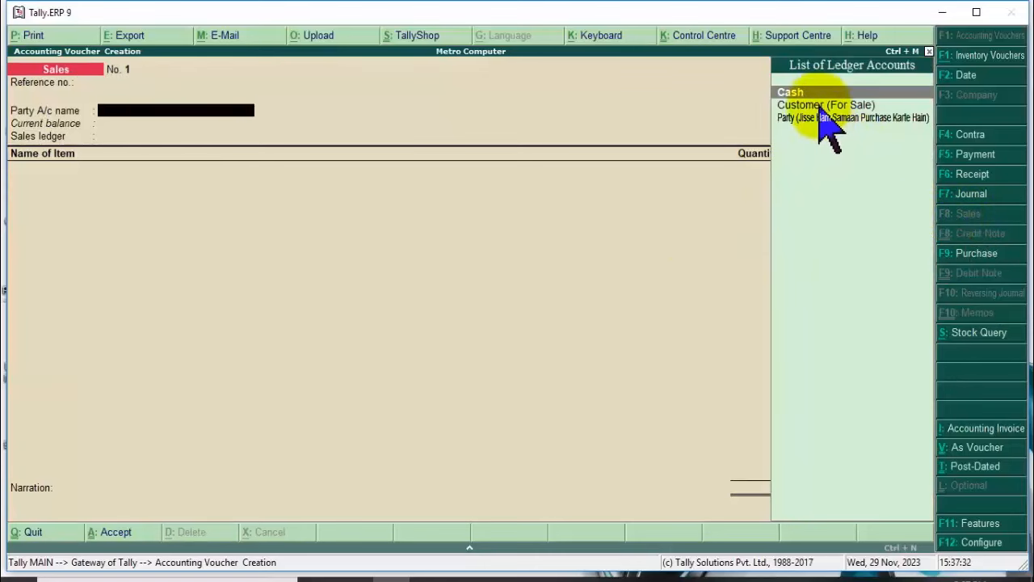
click(818, 104)
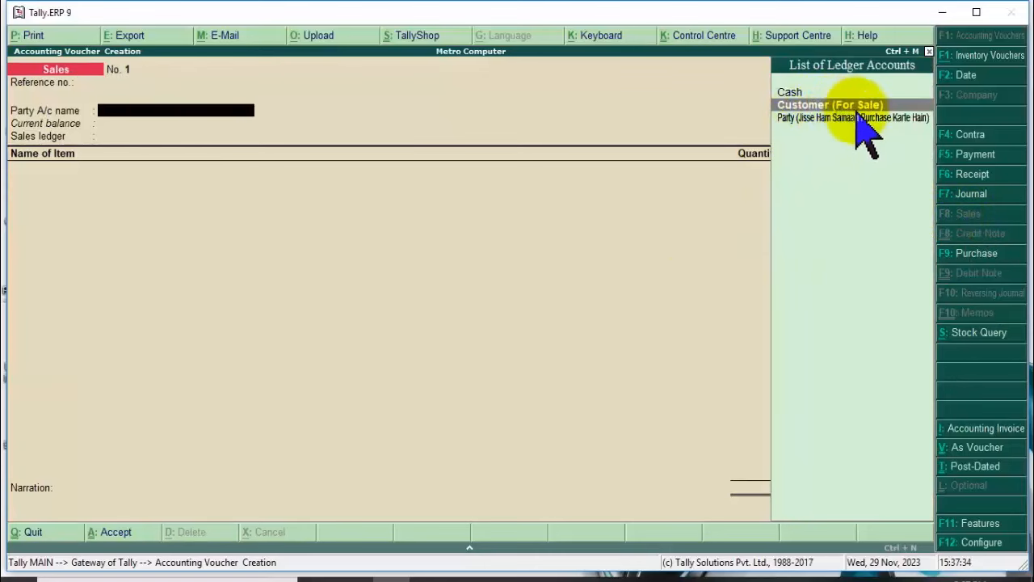
click(845, 108)
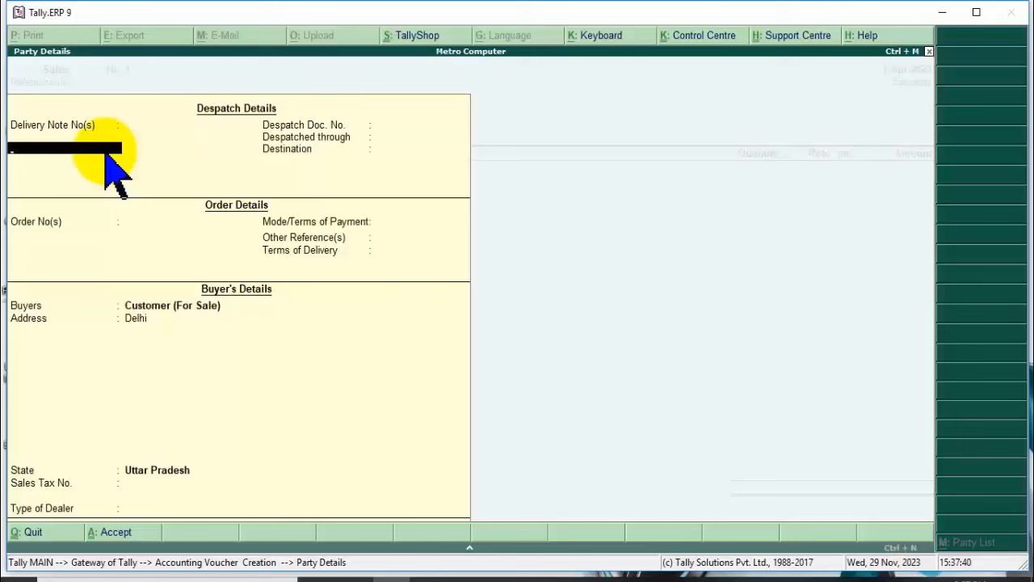
Skip all despatch, order and tax fields, keeping buyer Customer (For Sale), Delhi, Uttar Pradesh.
key(Return)
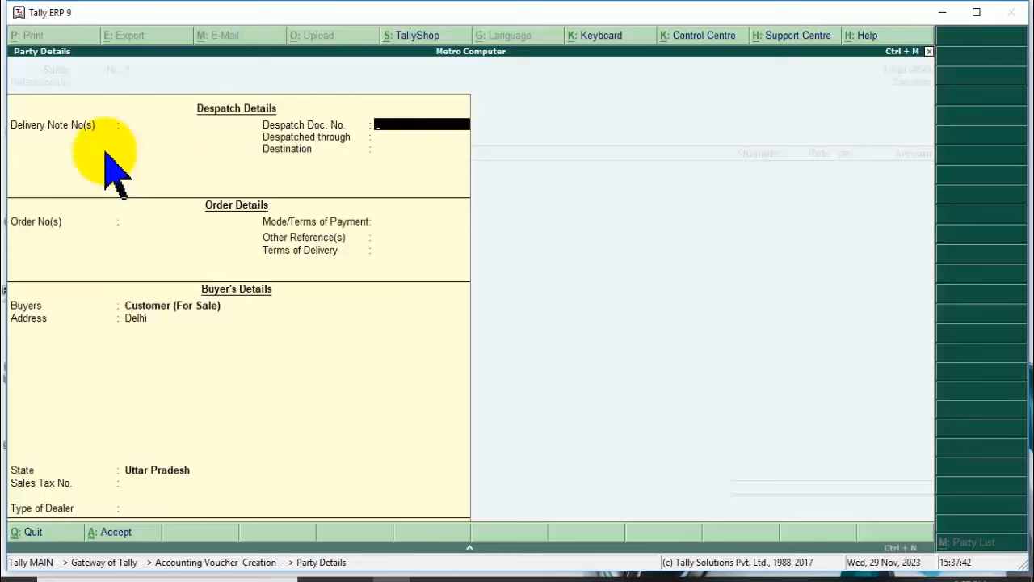
key(Return)
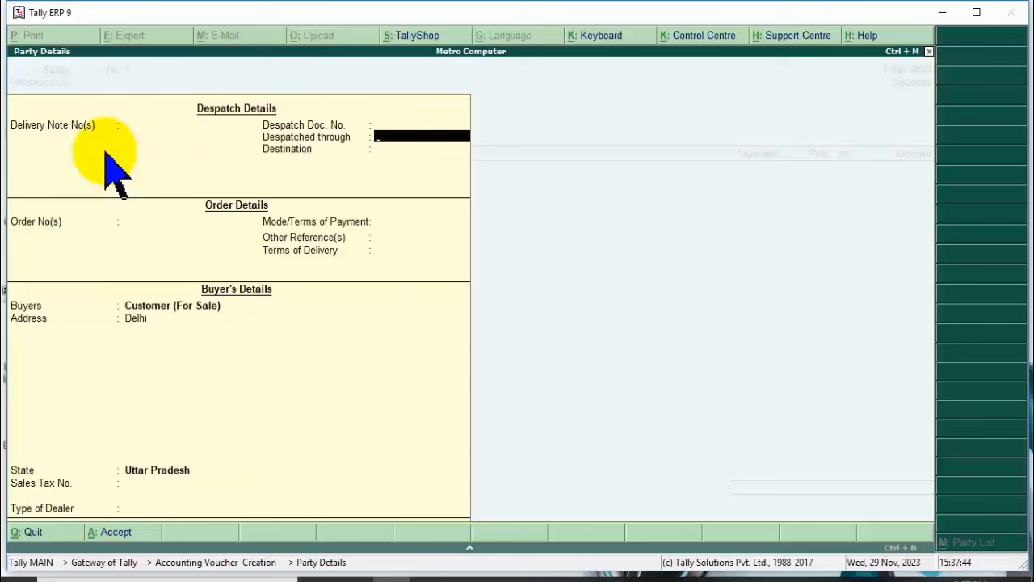
key(Return)
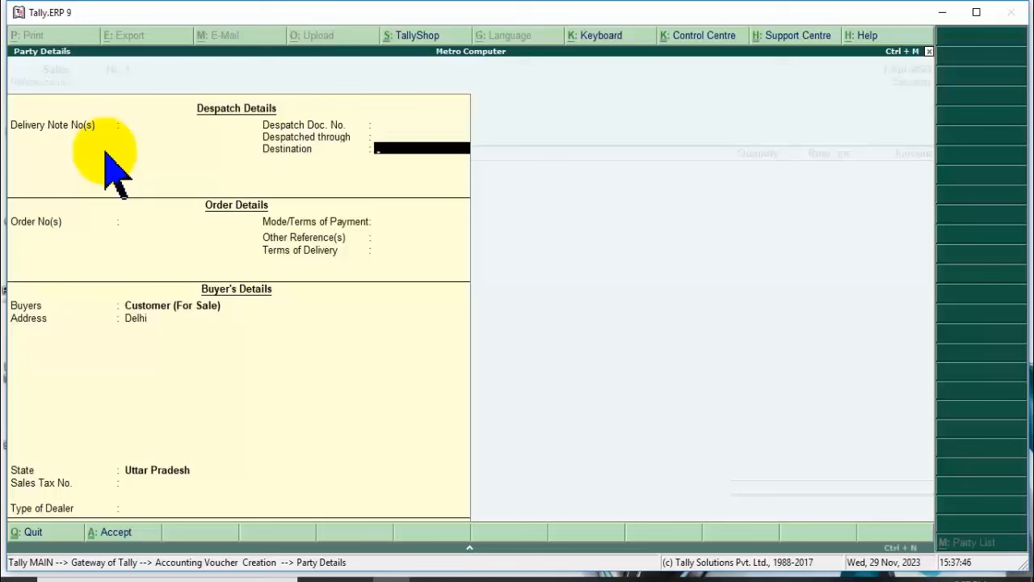
key(Return)
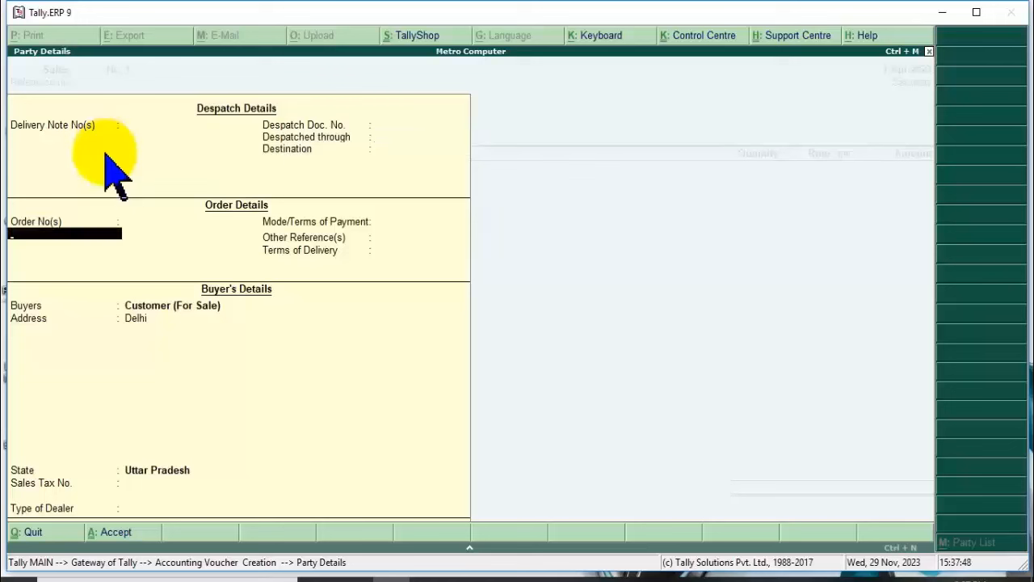
key(Return)
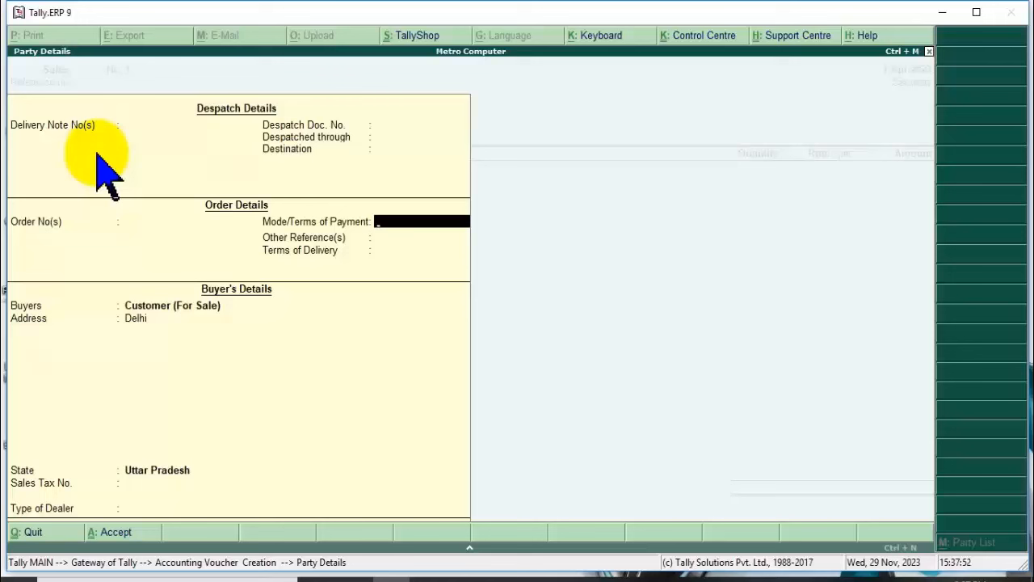
key(Return)
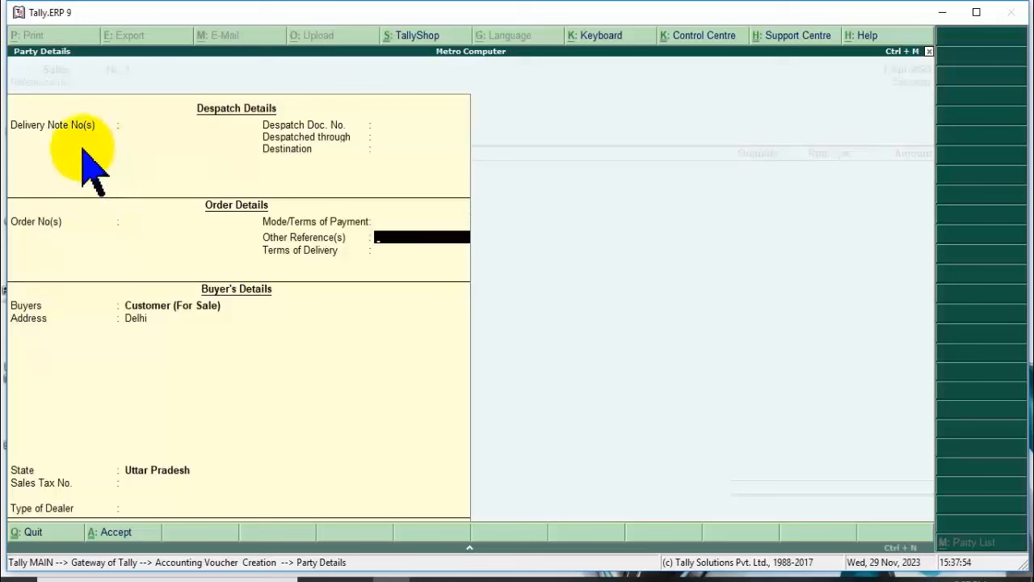
key(Return)
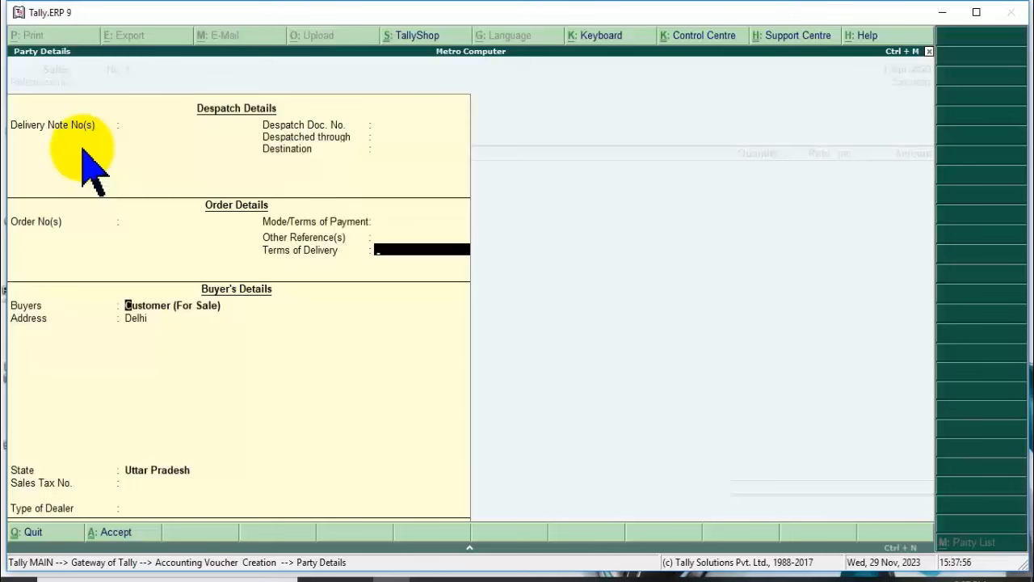
key(Return)
key(Return)
key(Return)
key(Return)
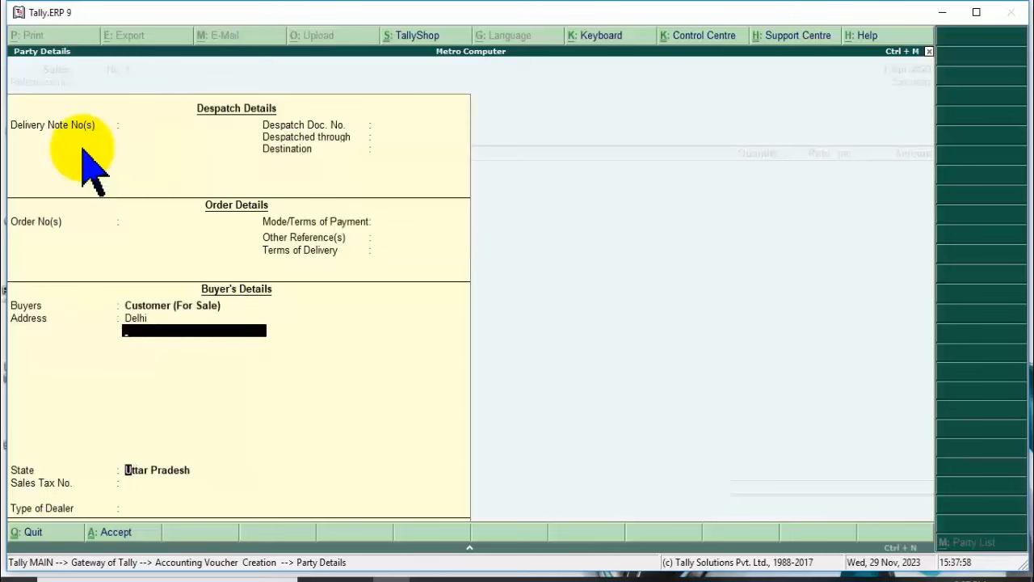
key(Return)
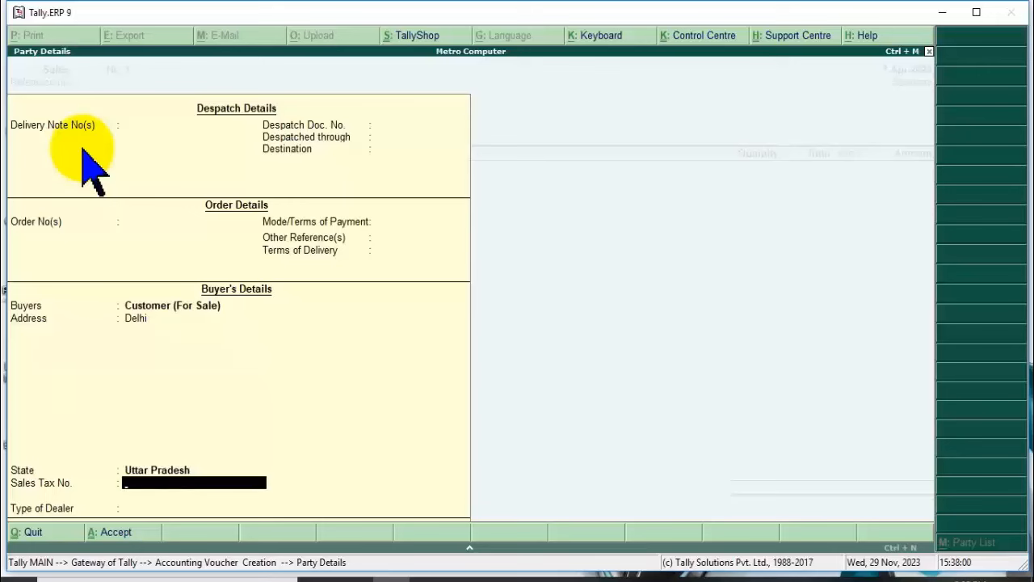
key(Return)
key(Return)
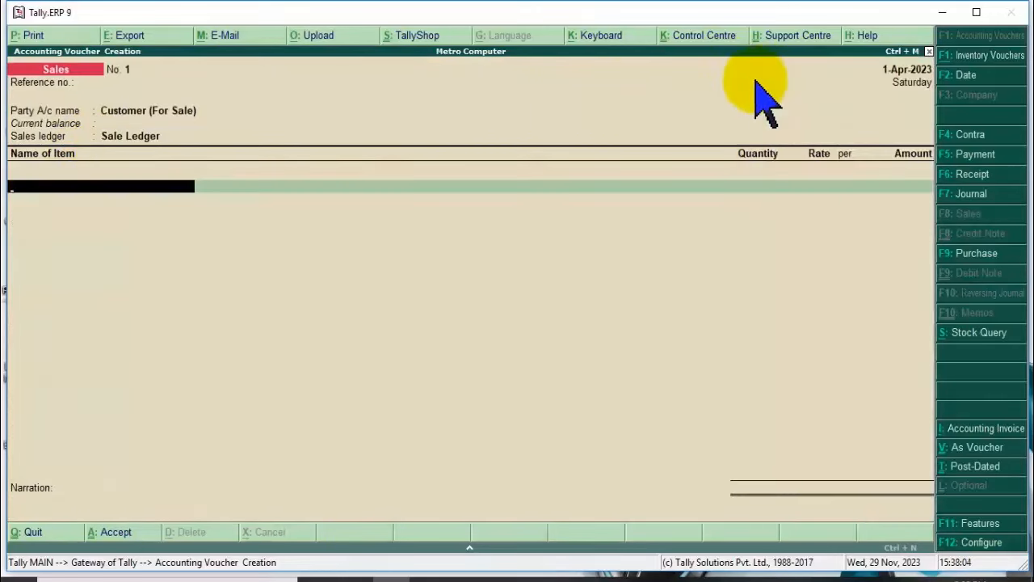
Choose Sale Ledger and add HP Keyboard at 5 pcs × 750.
key(Return)
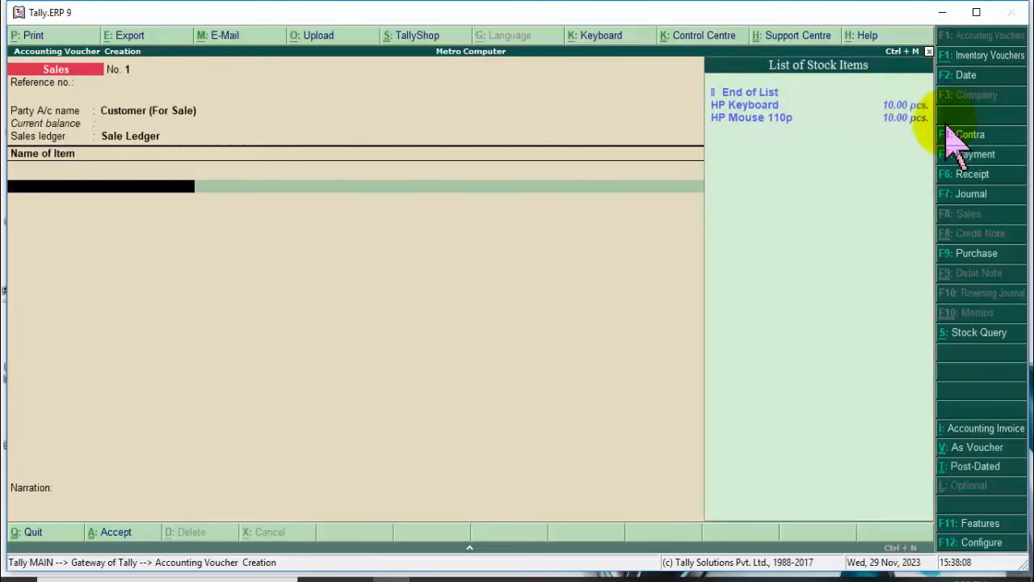
key(Down)
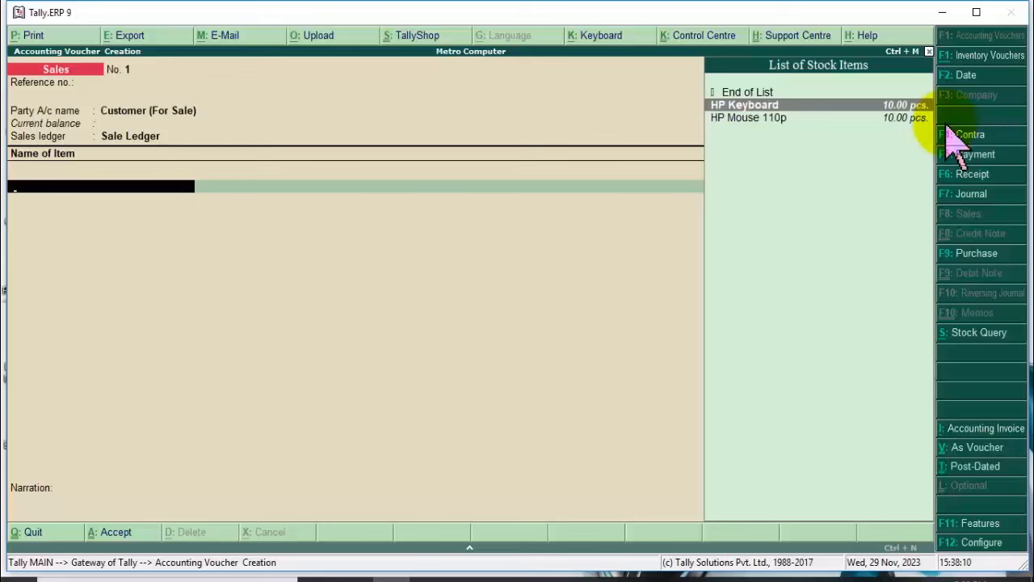
key(Return)
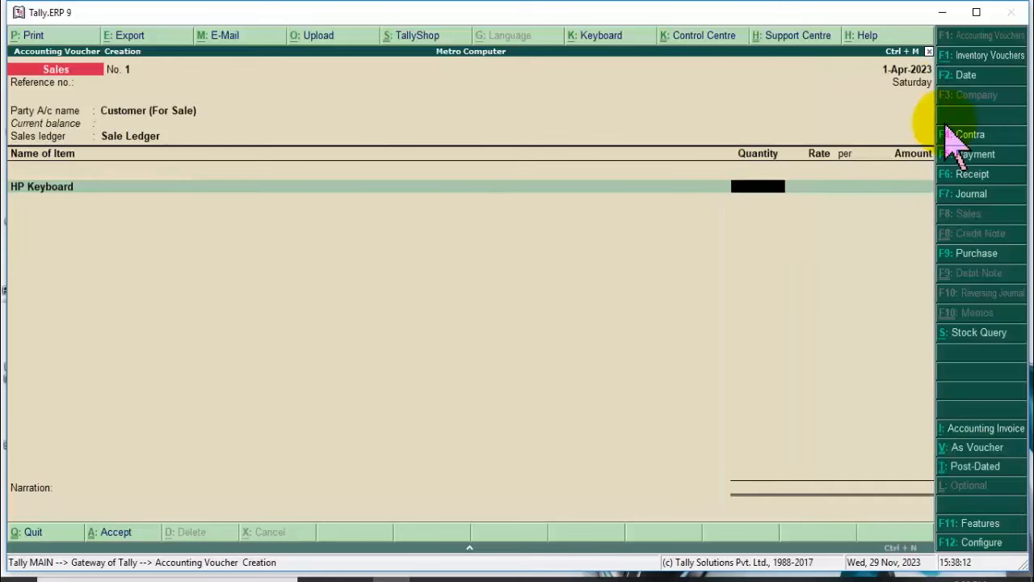
key(Return)
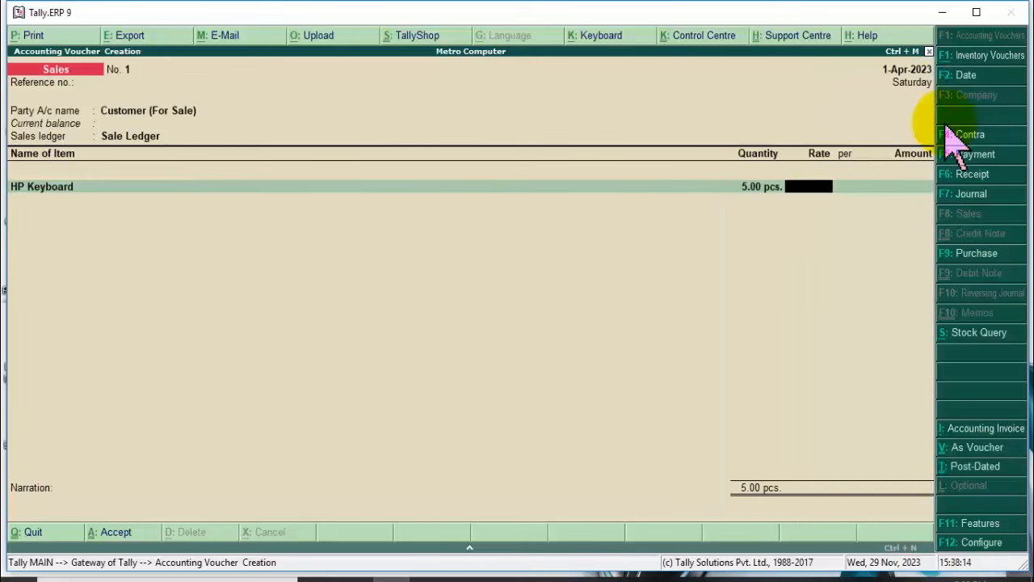
text(750)
key(Return)
Add HP Mouse 110p at 5 pcs × 450, bringing the total to 6,000.00.
key(Return)
key(Return)
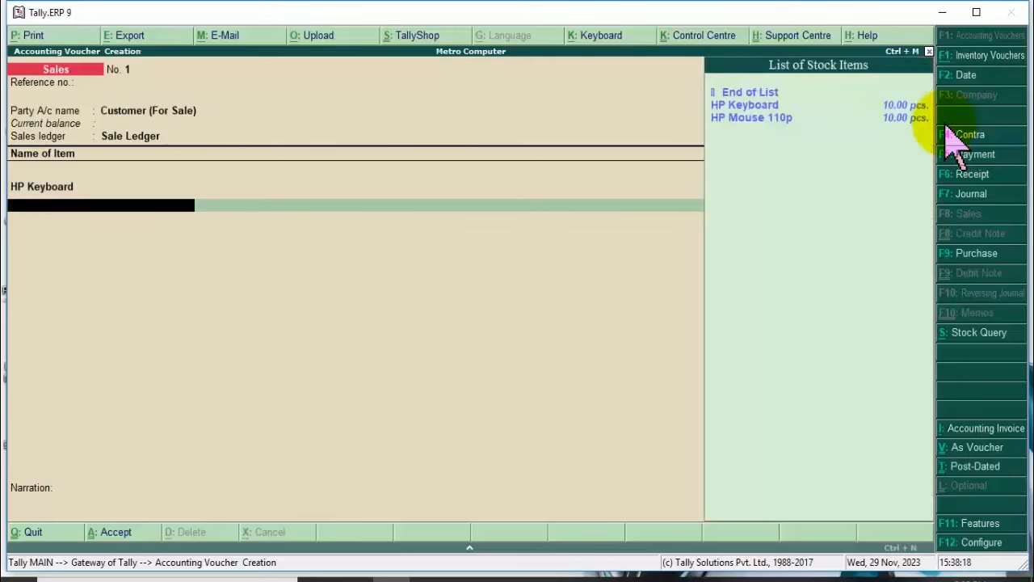
key(Down)
key(Down)
key(Return)
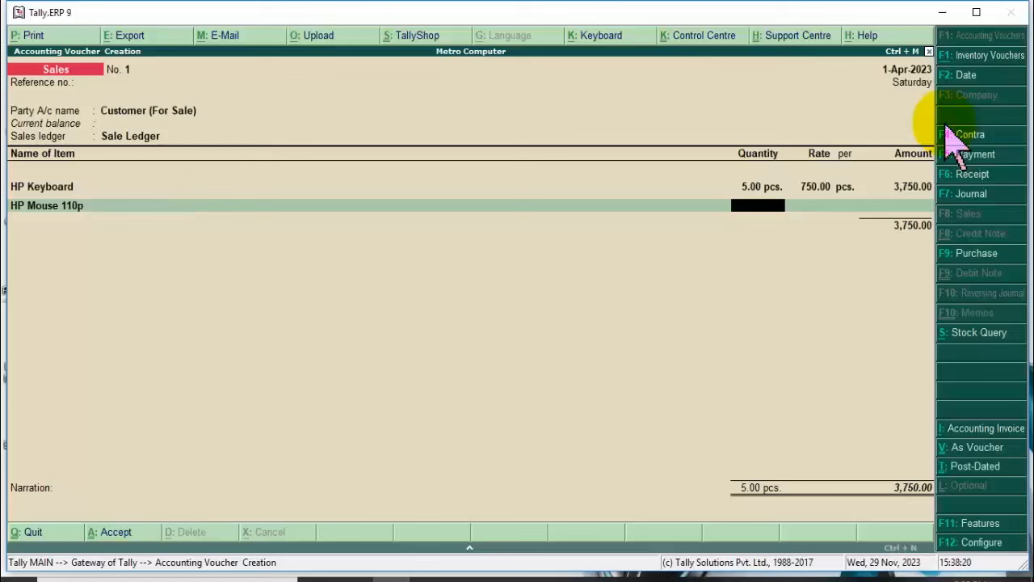
text(5)
key(Return)
text(450)
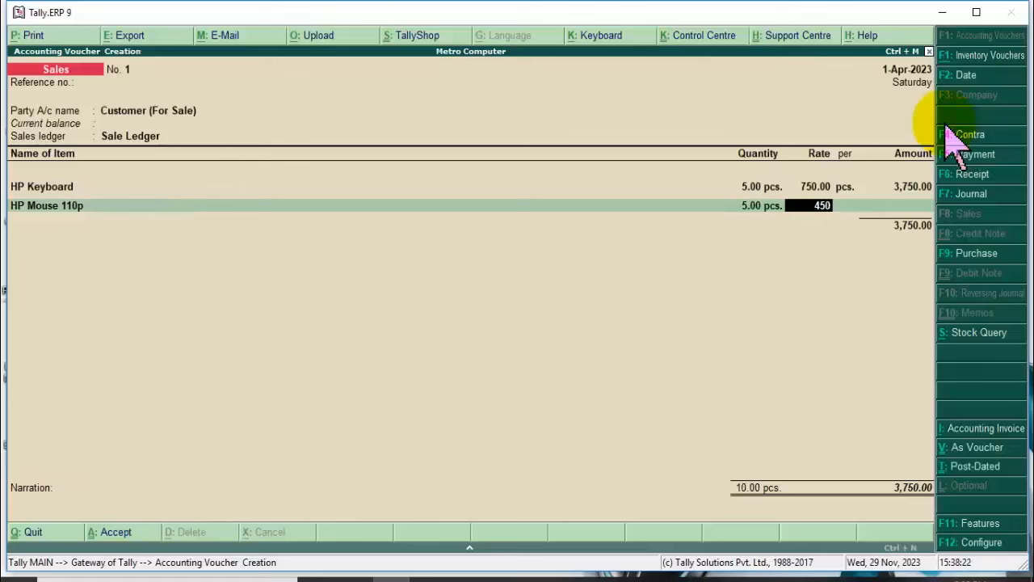
key(Return)
key(Return)
key(Return)
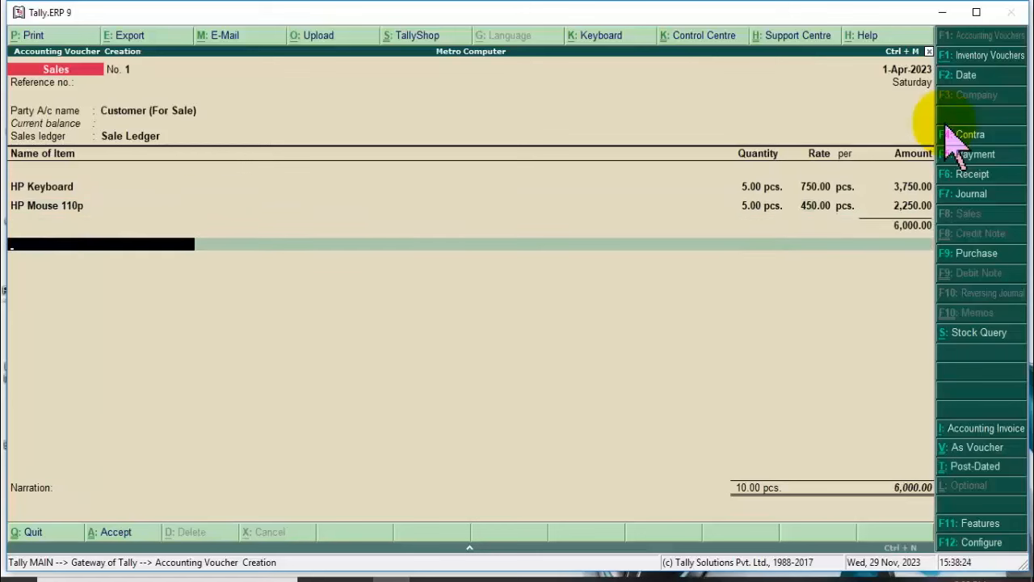
key(Return)
Add a Discount Given @ line at a (-)8% rate.
key(Down)
key(Down)
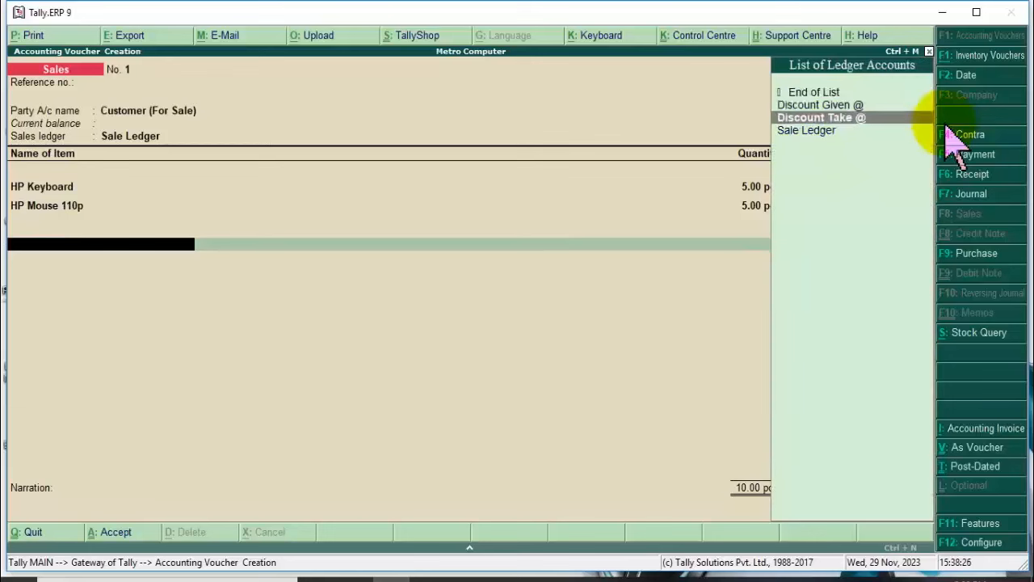
key(Up)
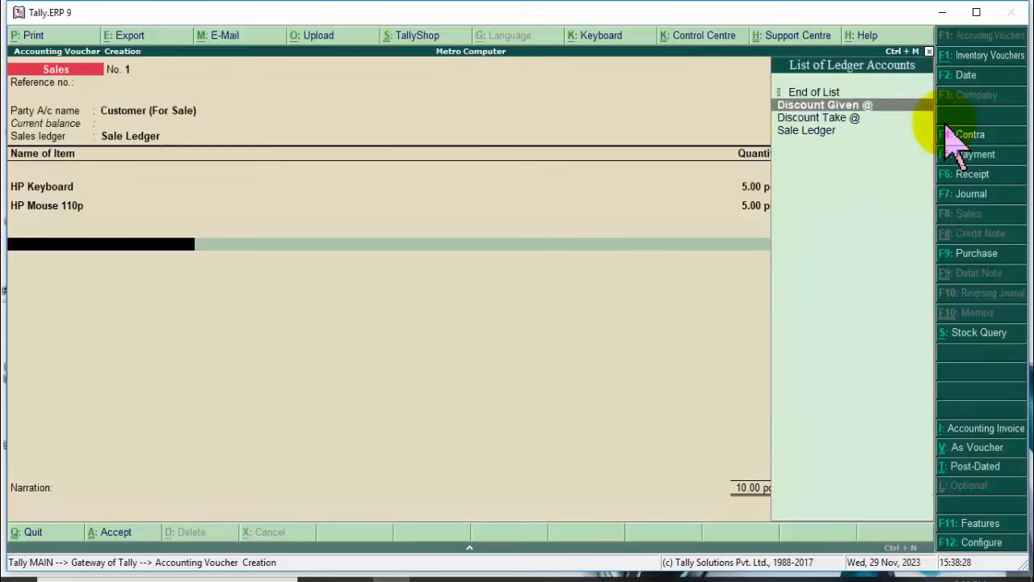
key(Return)
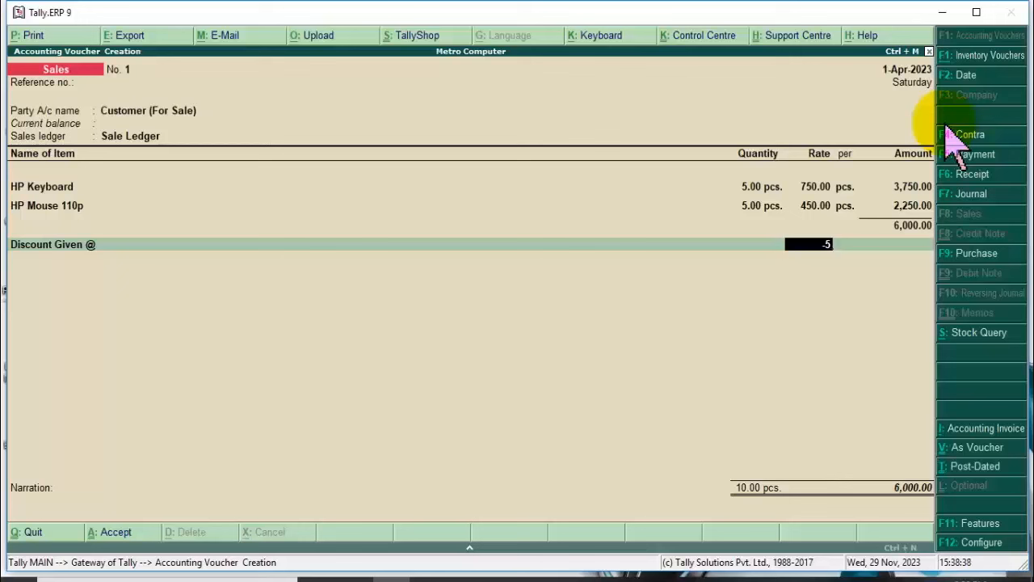
key(BackSpace)
text(10)
key(BackSpace)
key(BackSpace)
text(8)
key(Return)
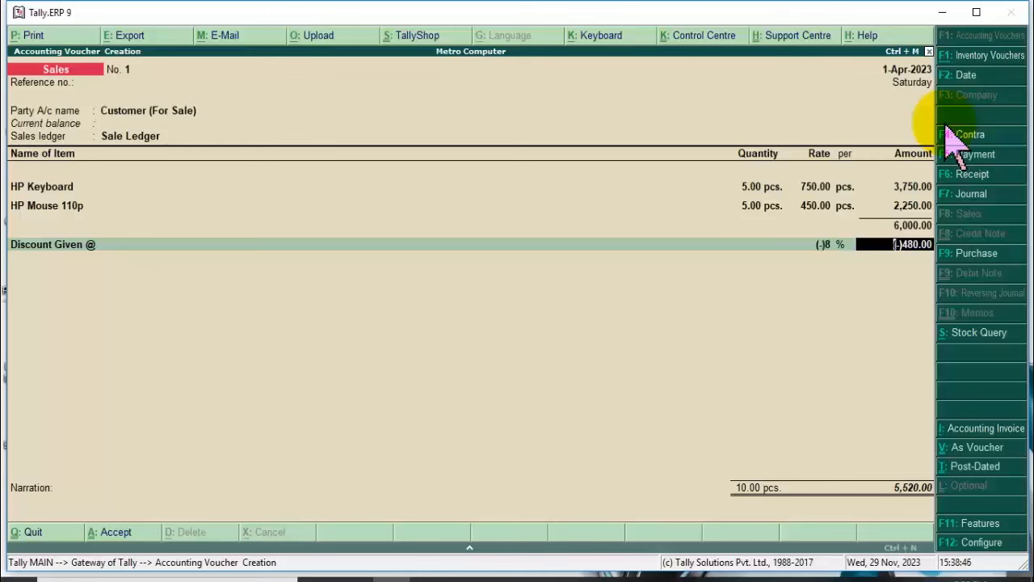
Accept the 480.00 discount and save the sales voucher at 5,520.00.
key(Return)
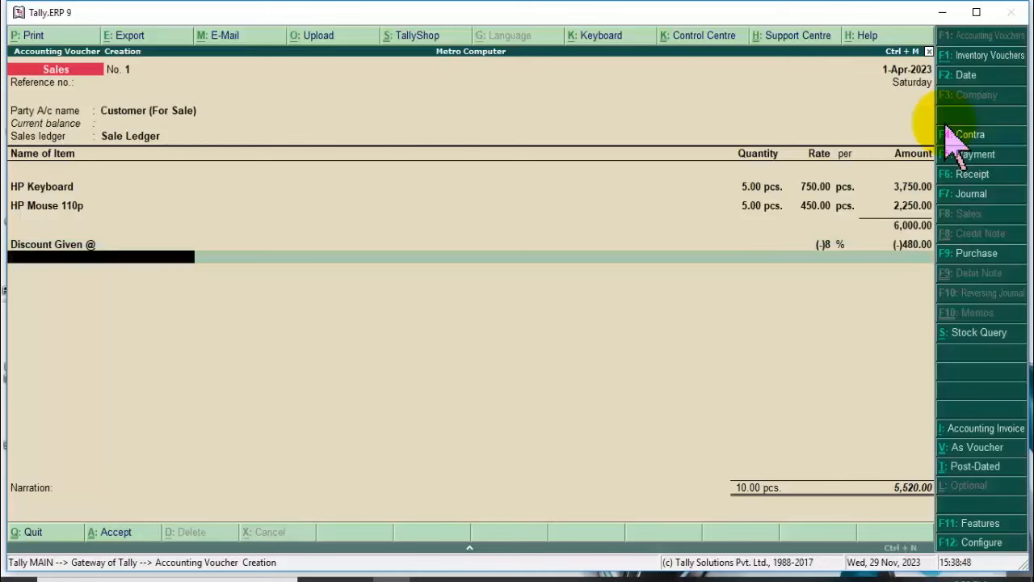
key(Return)
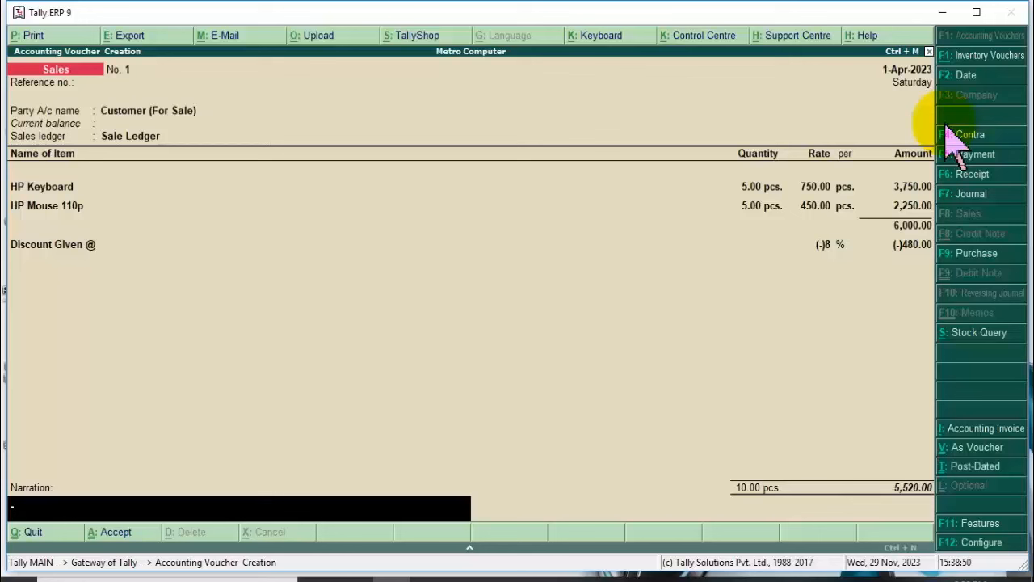
key(Return)
key(Return)
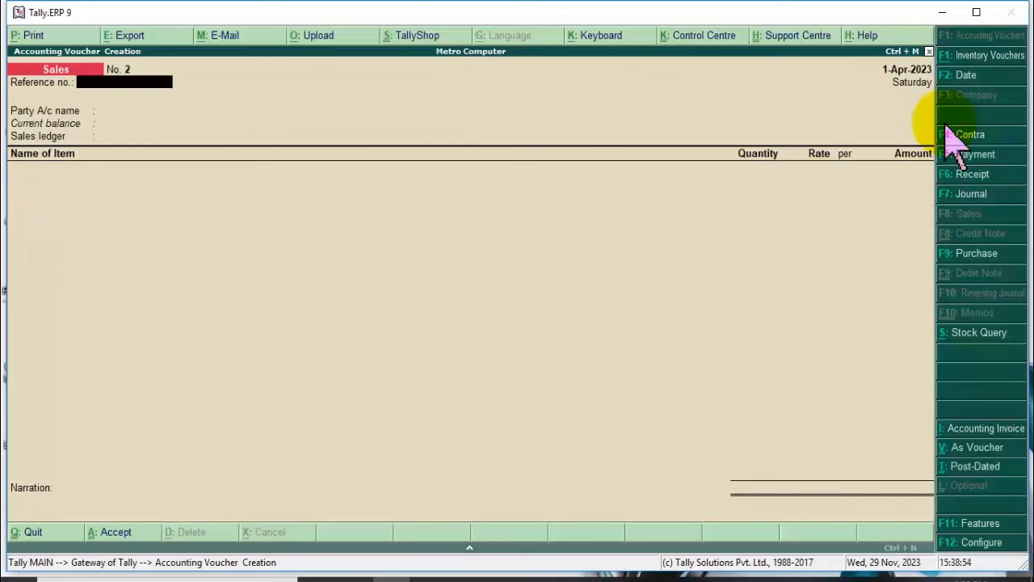
Open the Balance Sheet and drill through Current Assets into the Electronic stock group.
key(Escape)
key(Escape)
key(Escape)
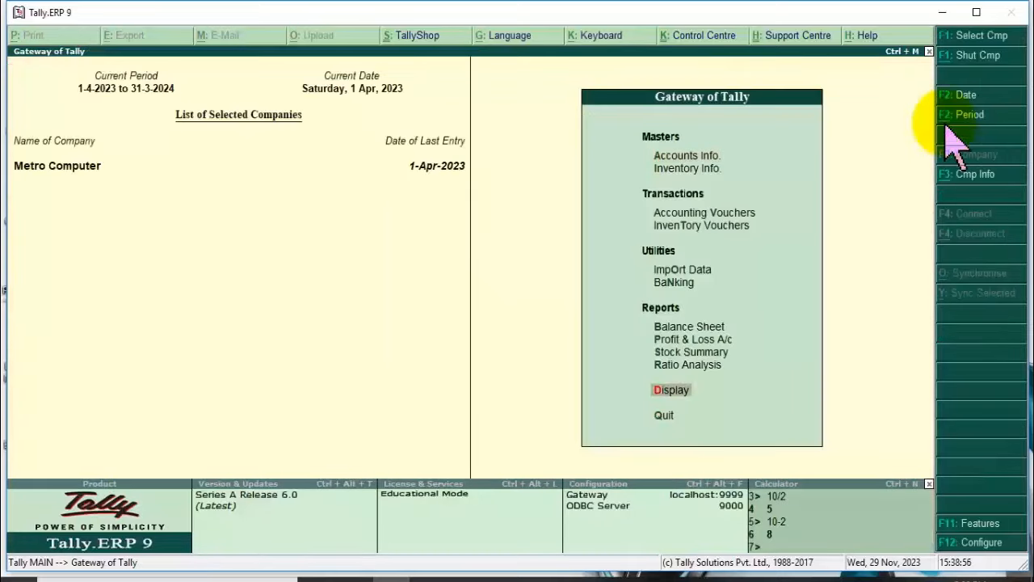
key(Up)
key(Up)
key(Up)
key(Up)
key(Return)
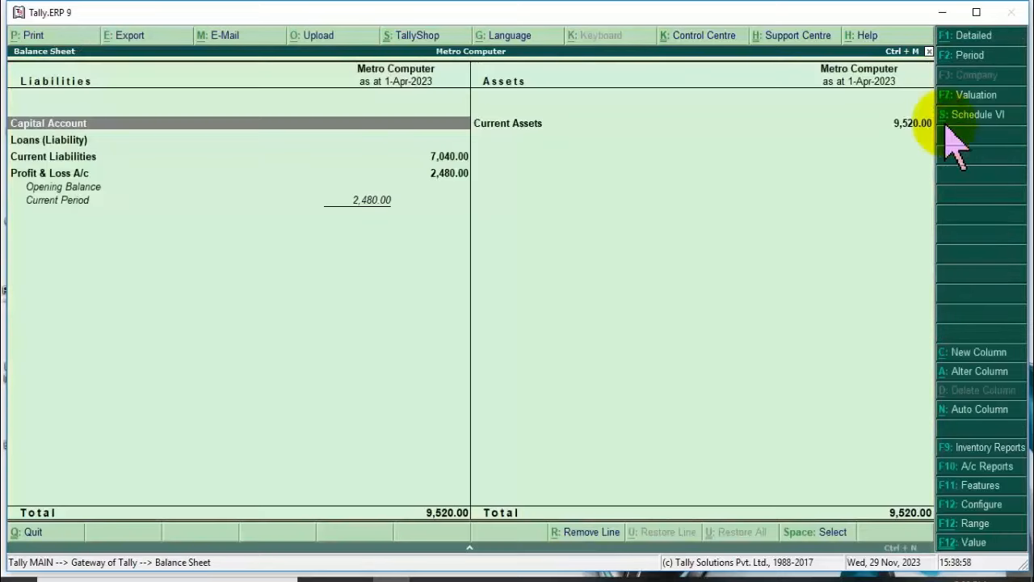
key(Right)
key(Return)
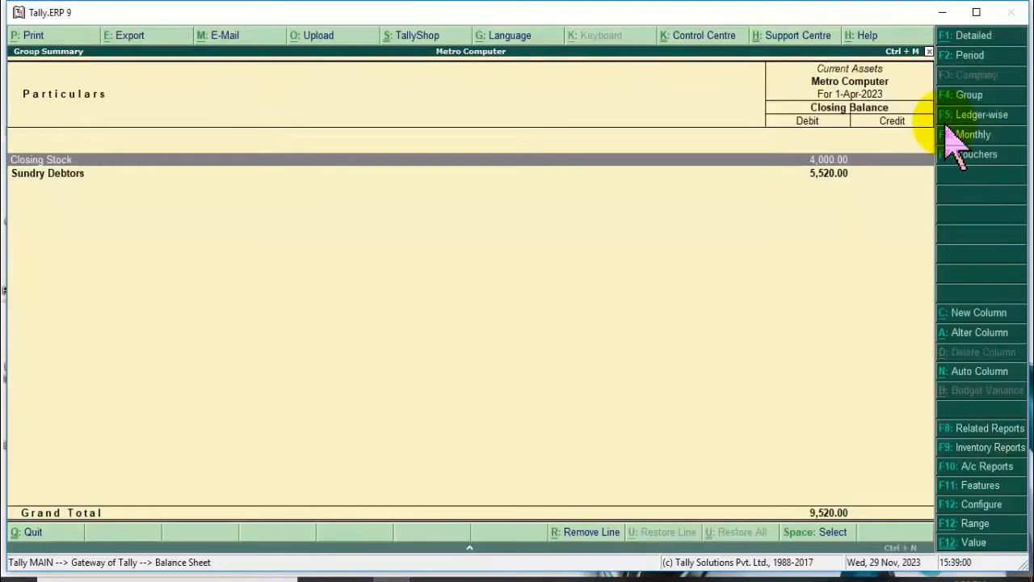
key(Return)
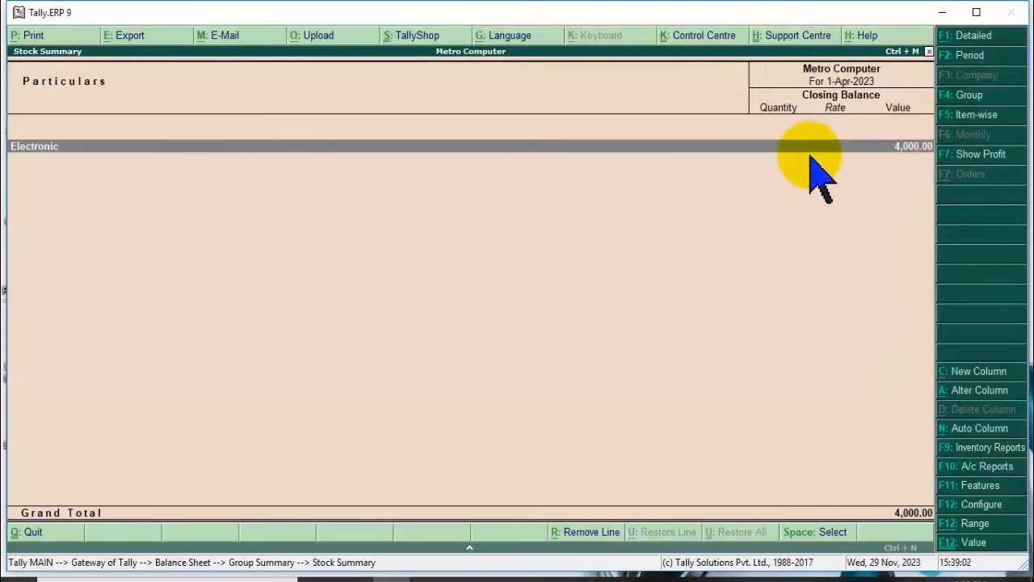
key(Return)
key(Return)
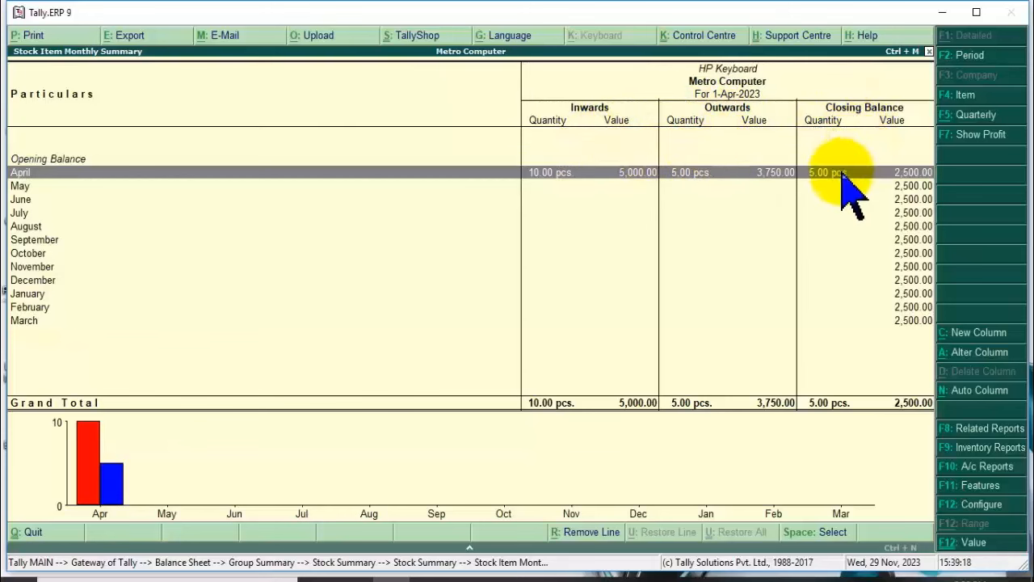
Back out of the HP Keyboard stock summaries and Balance Sheet to Gateway of Tally.
key(Escape)
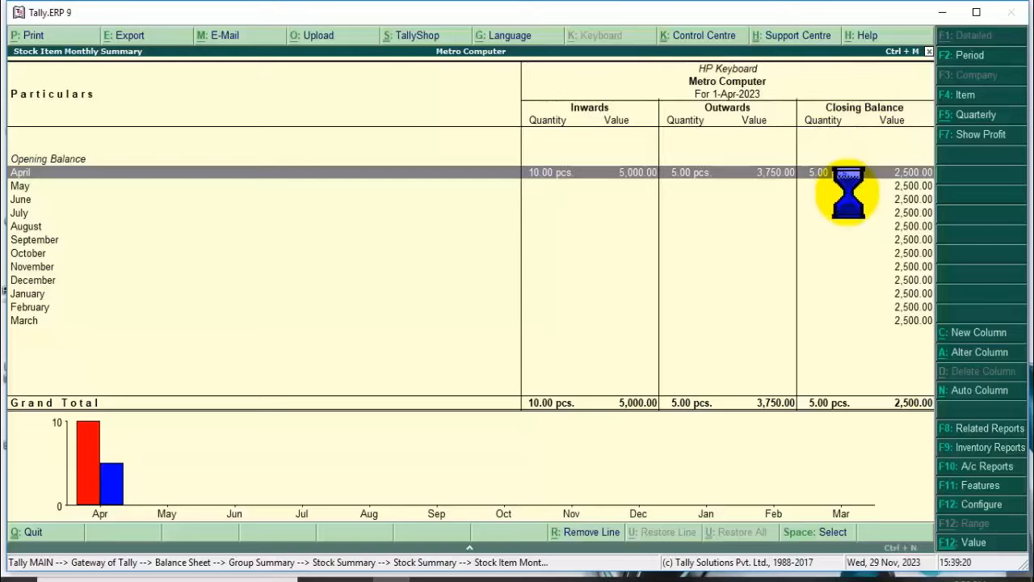
key(Escape)
key(Escape)
key(Escape)
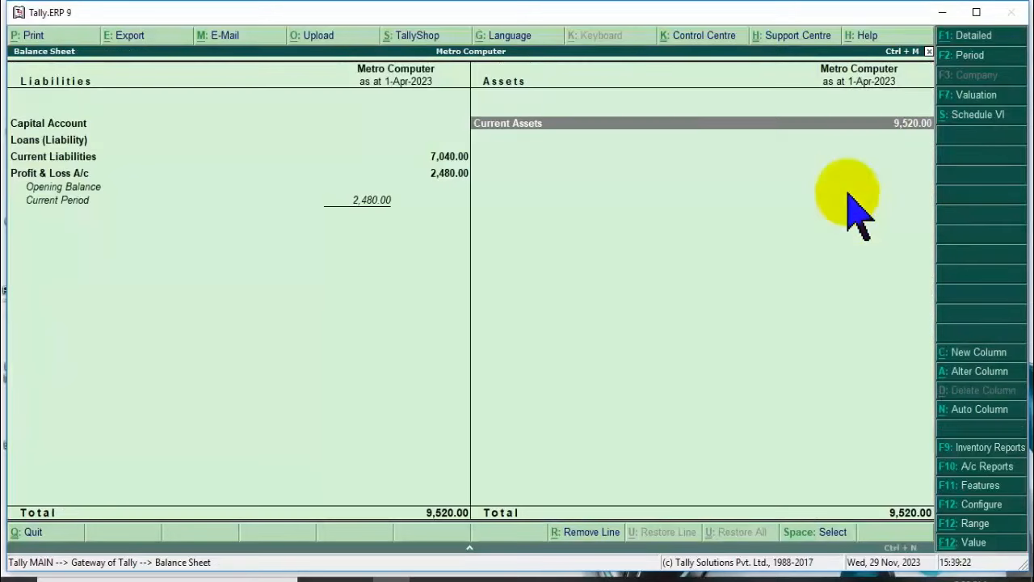
key(Escape)
Start a new Sales voucher with Cash as the party account.
key(Up)
key(Up)
key(Up)
key(Up)
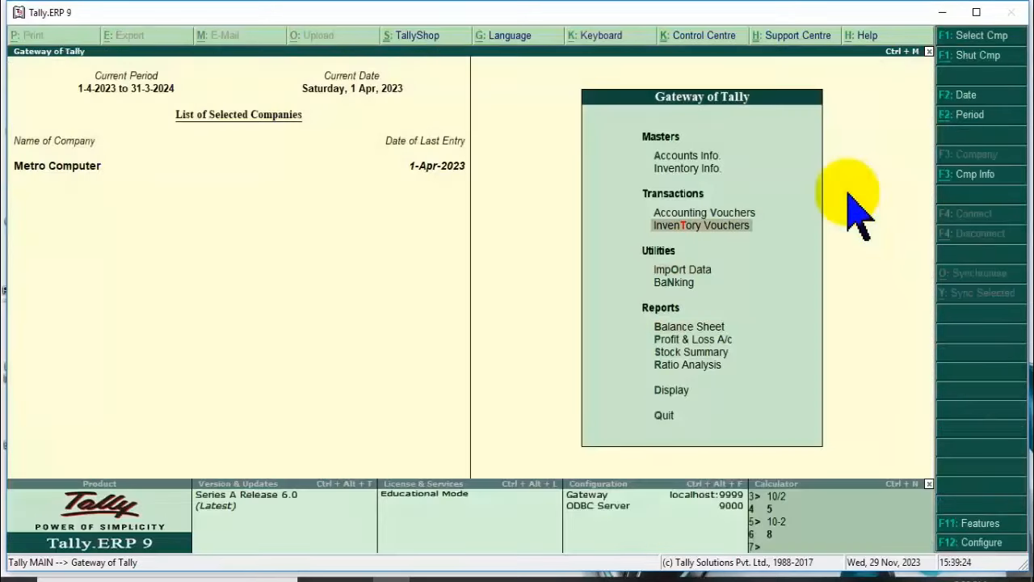
key(Return)
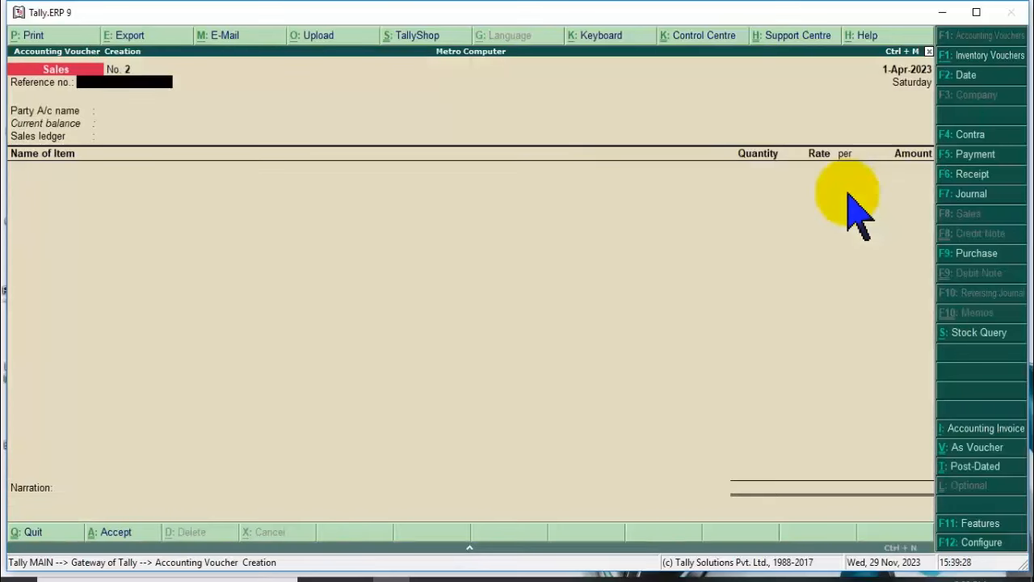
key(Return)
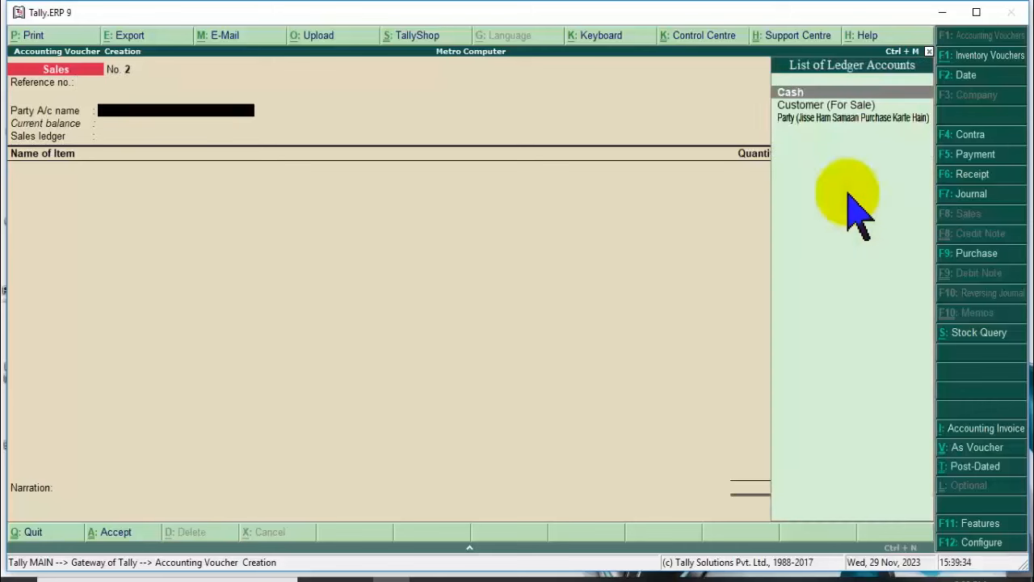
key(Down)
key(Up)
key(Return)
key(Return)
key(Return)
key(Return)
key(Return)
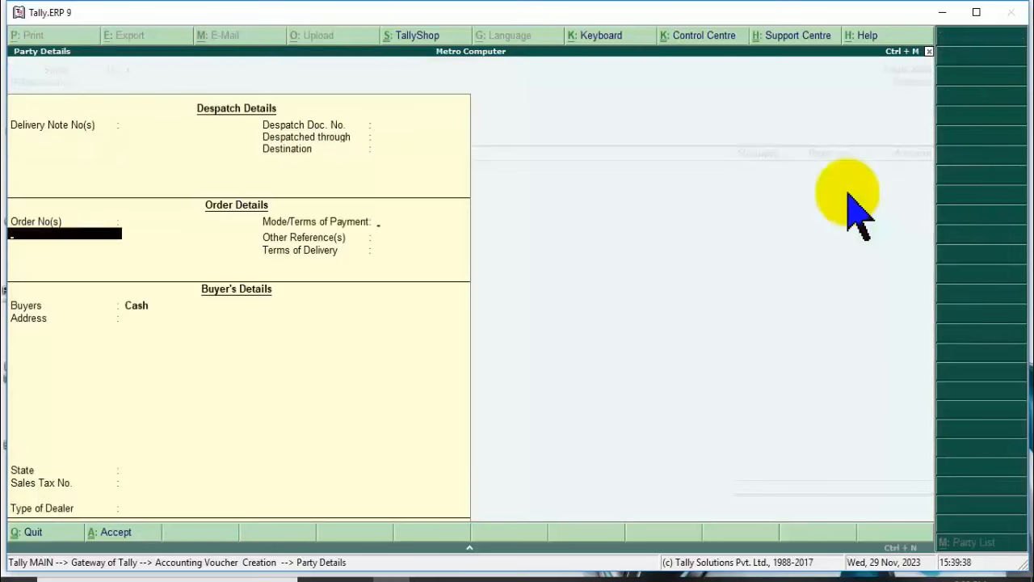
key(Return)
key(Return)
key(Return)
key(Return)
key(Return)
key(Return)
key(Return)
key(Return)
key(Return)
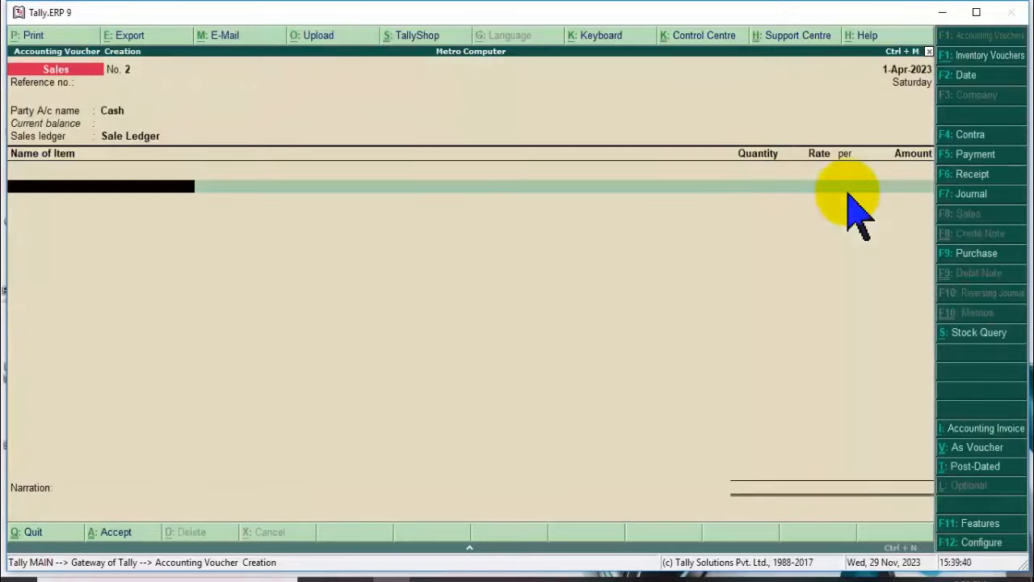
Add 5 HP Keyboards at 750, correcting a mistaken quantity of 6 after the negative-stock warning.
key(Down)
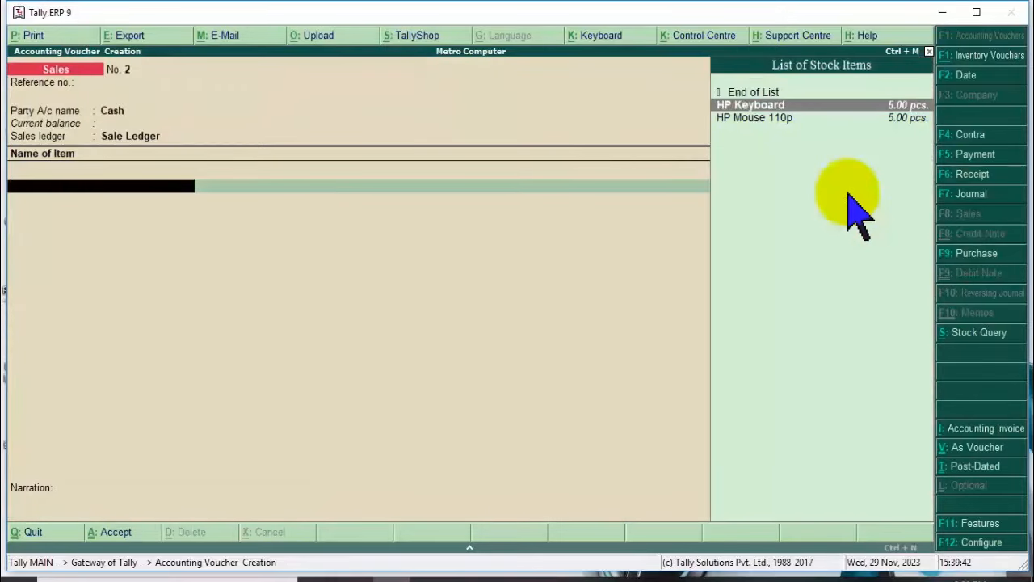
key(Return)
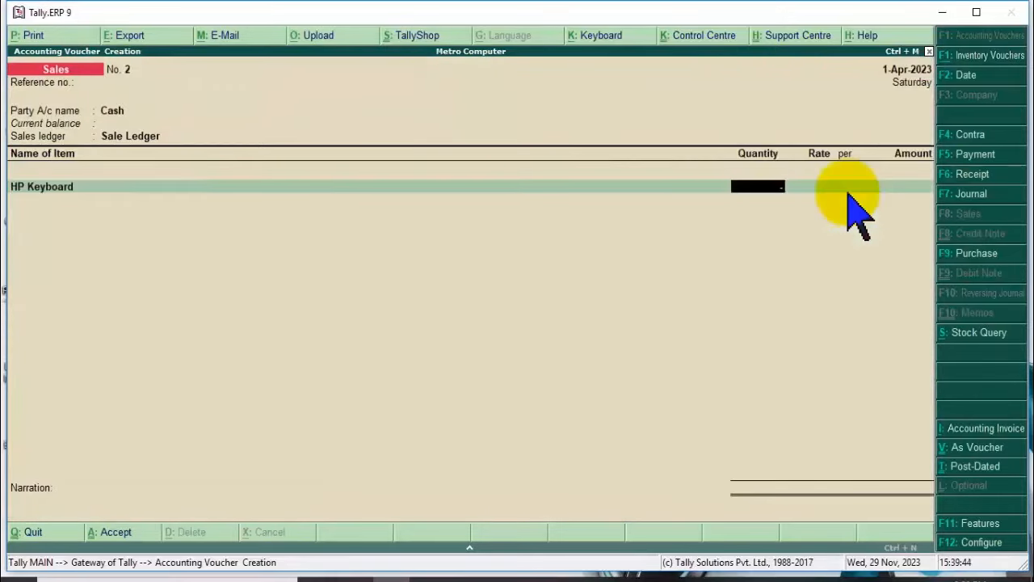
text(6)
key(Return)
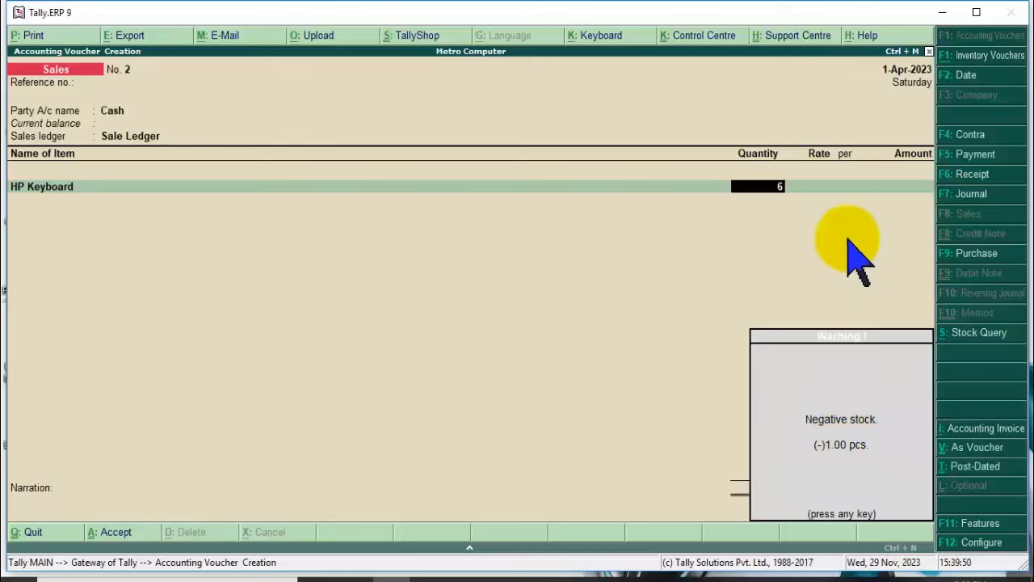
key(Return)
key(BackSpace)
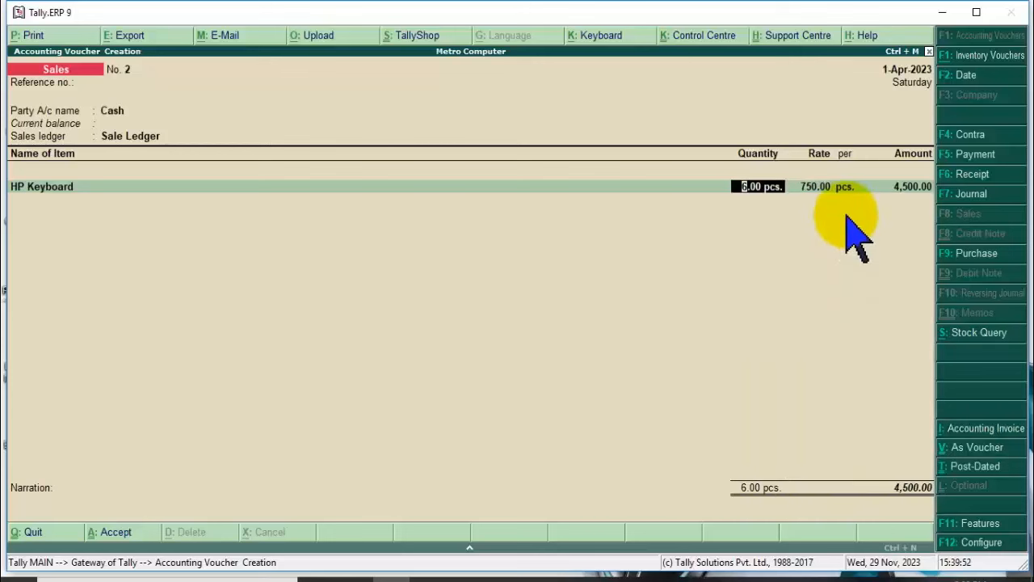
text(5)
key(Return)
key(Return)
key(Return)
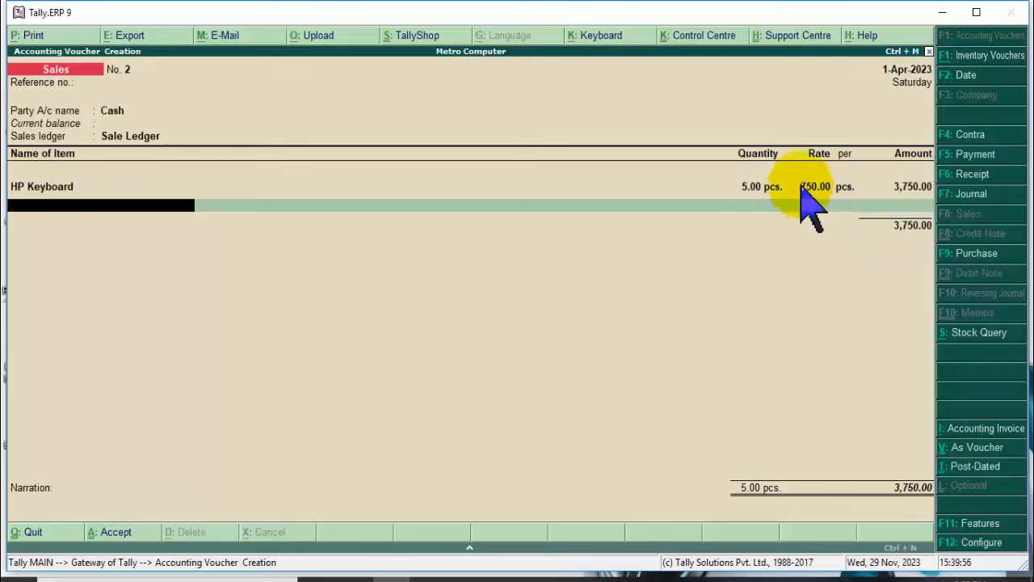
Add 5 HP Mouse 110p at 450 and save voucher No. 2 totalling 6,000.00.
key(Down)
key(Down)
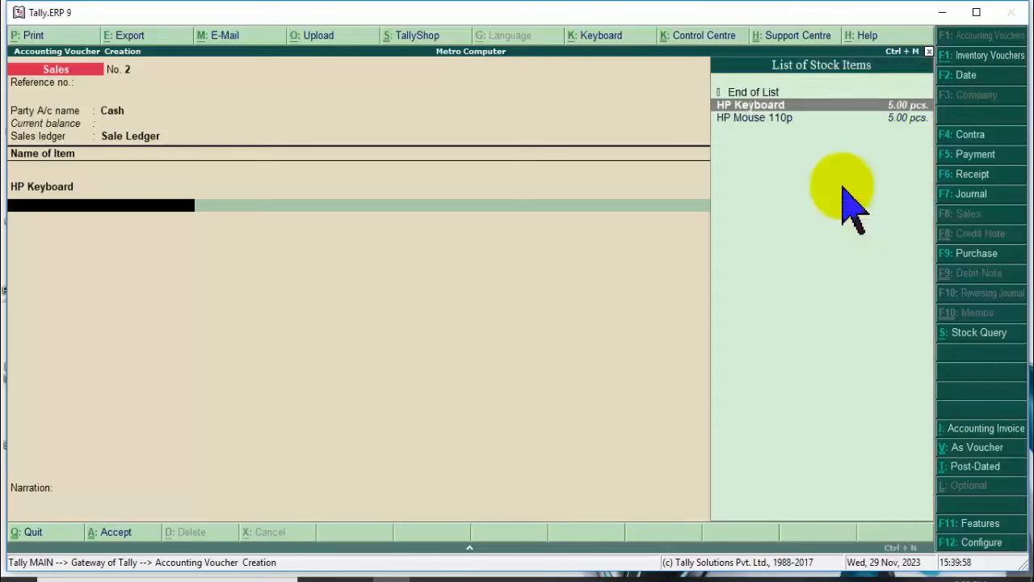
key(Return)
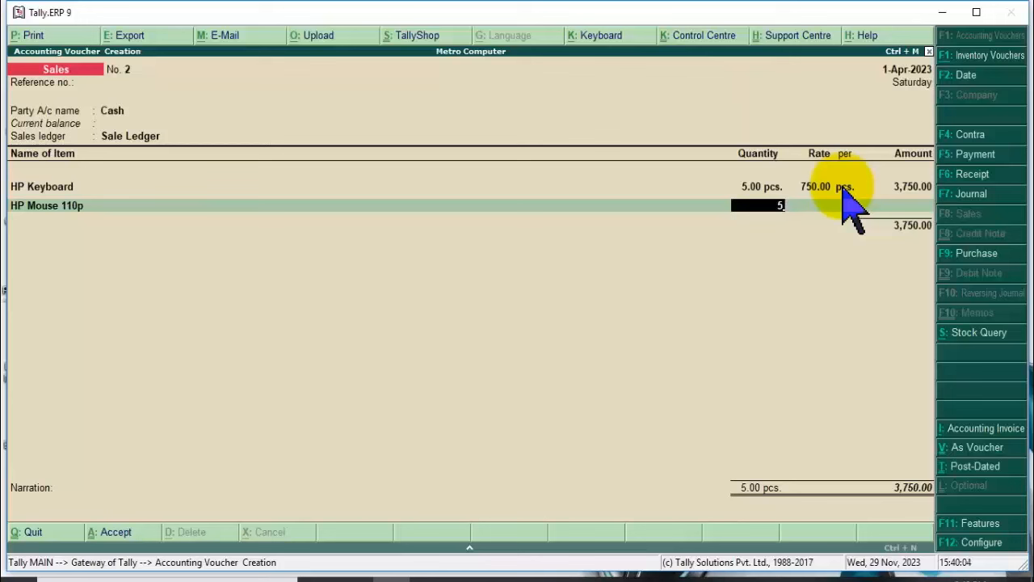
key(Return)
key(Return)
key(Return)
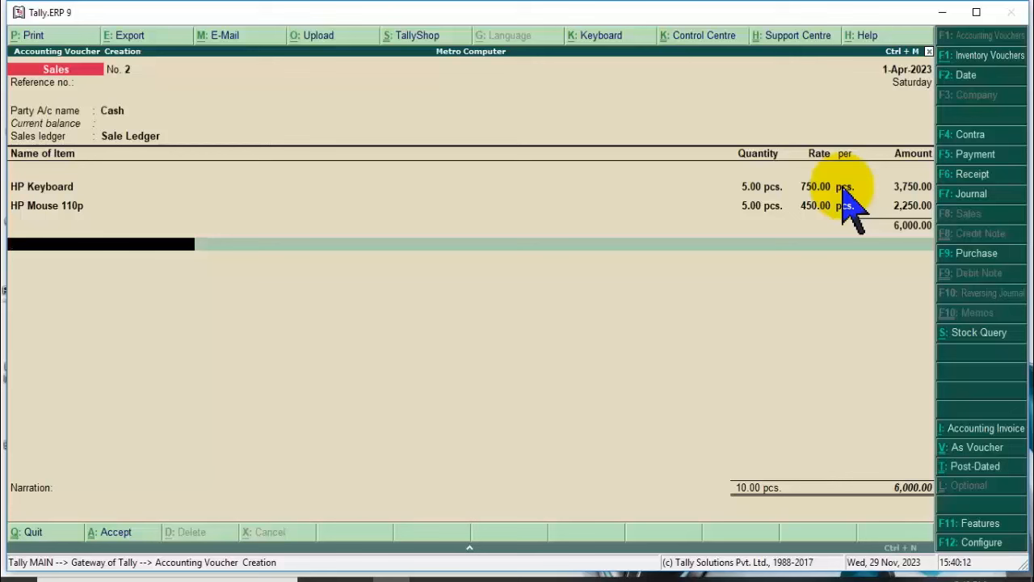
key(Return)
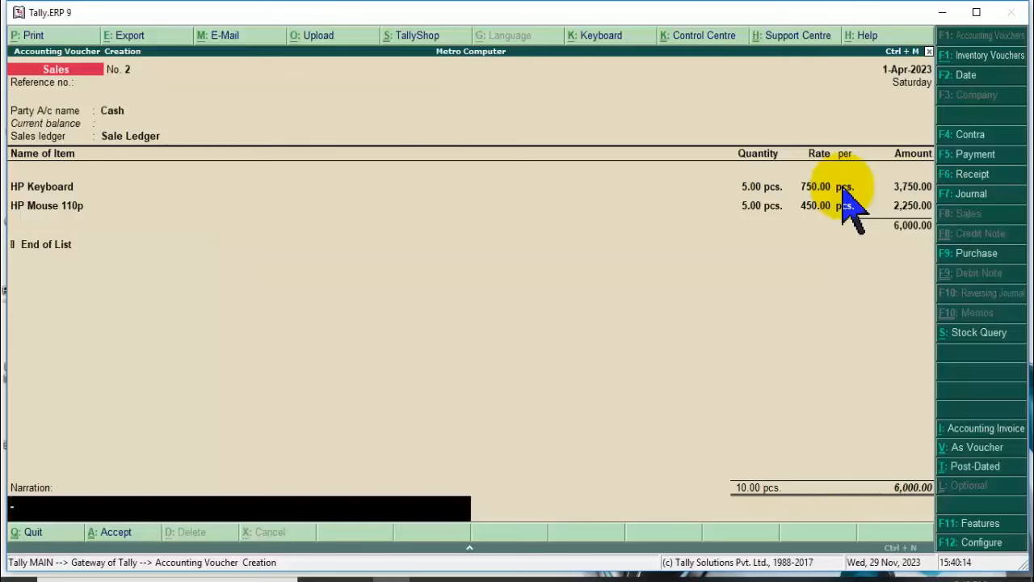
key(Return)
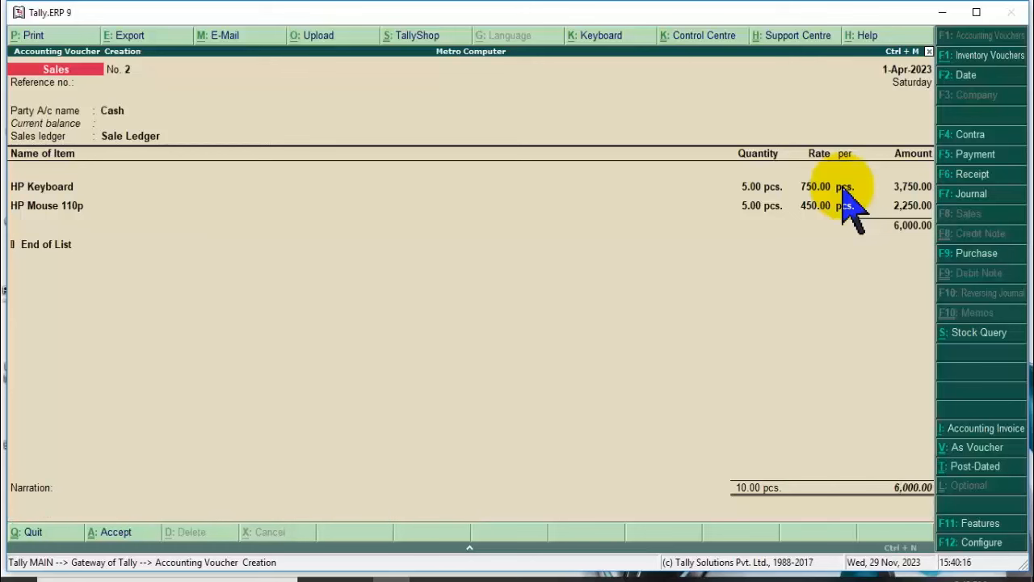
key(Return)
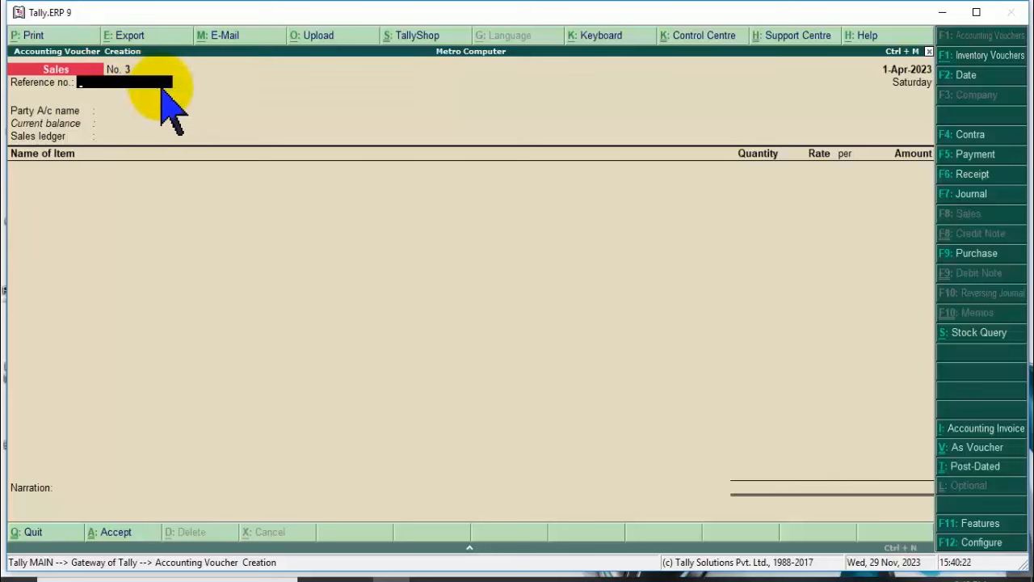
Review sales voucher No. 1, then leave voucher entry for the main menu.
key(Page_Up)
key(Page_Up)
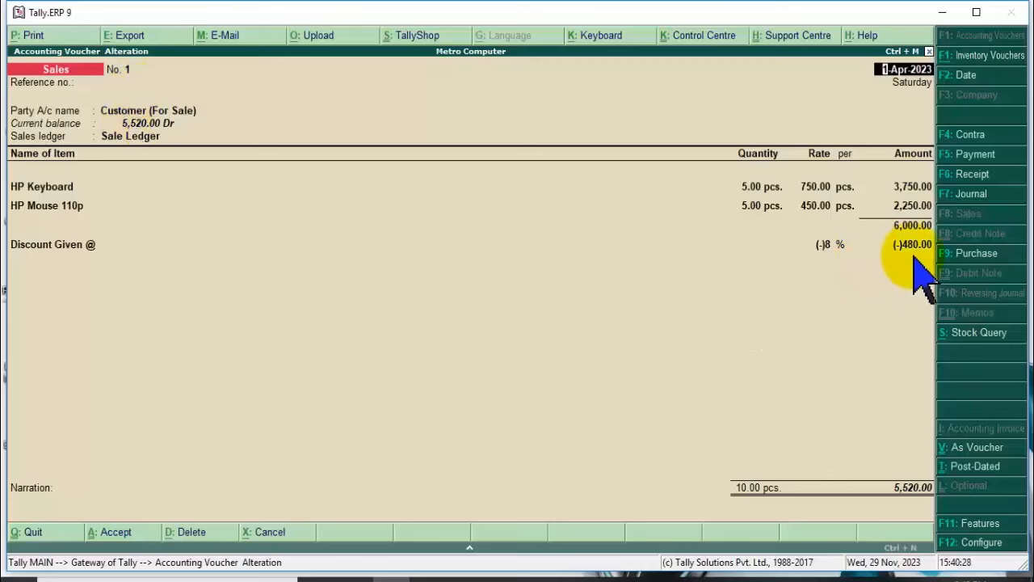
key(Escape)
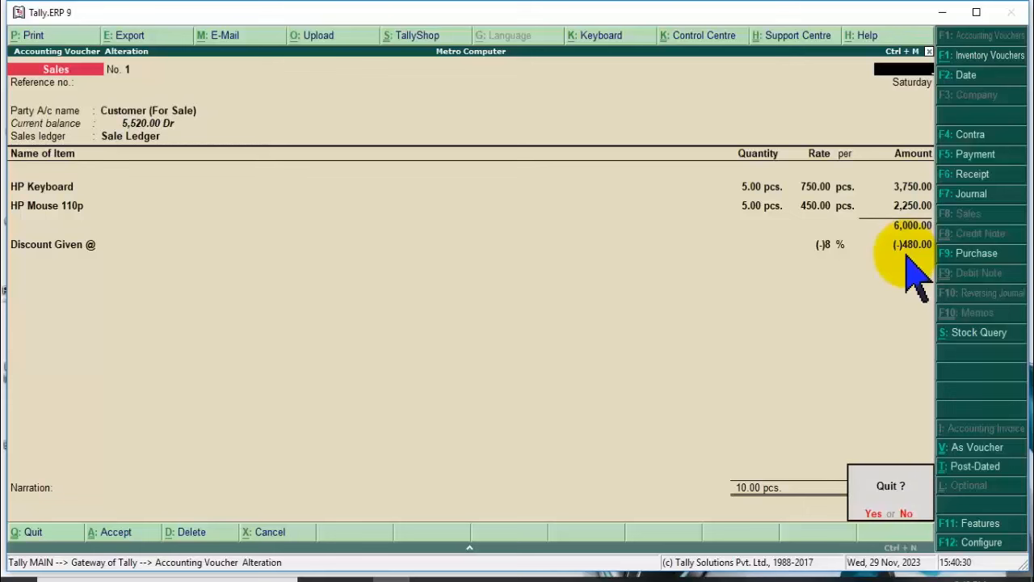
key(y)
key(Escape)
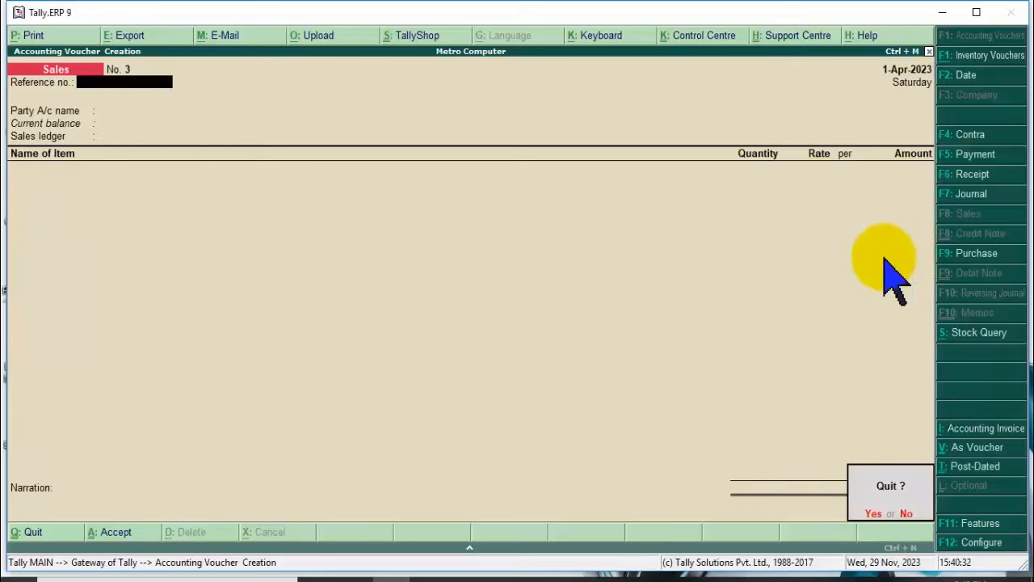
key(y)
Open the Day Book and inspect the 7,040.00 purchase voucher before closing it.
key(Down)
key(Down)
key(Down)
key(Down)
key(Down)
key(Down)
key(Down)
key(Down)
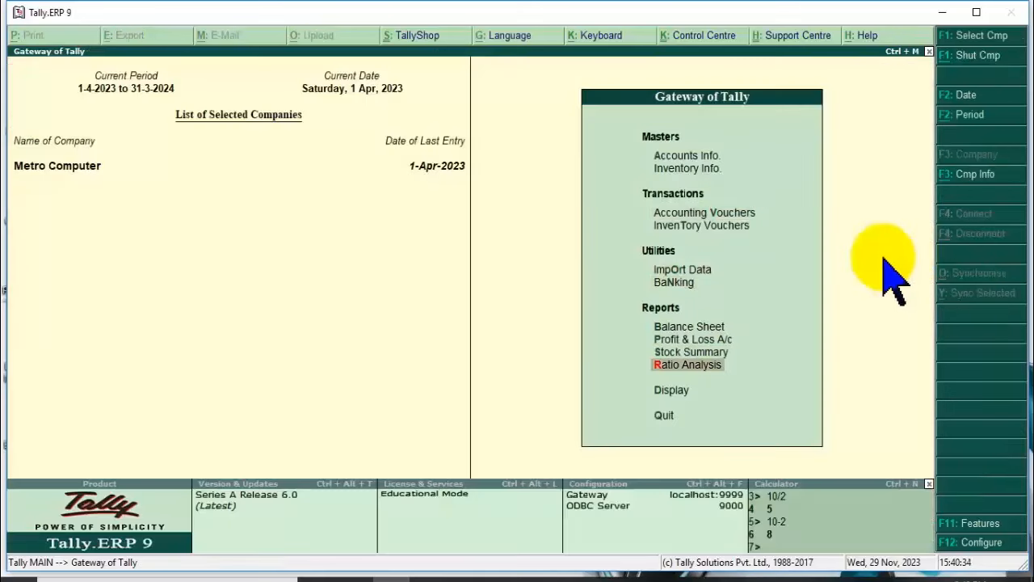
key(Return)
key(Down)
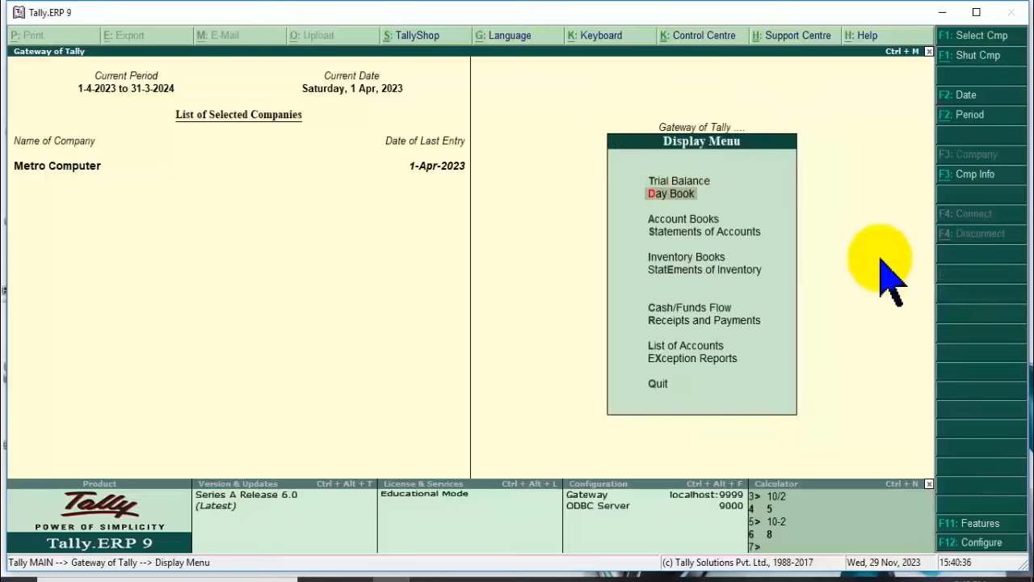
key(Return)
key(Down)
key(Down)
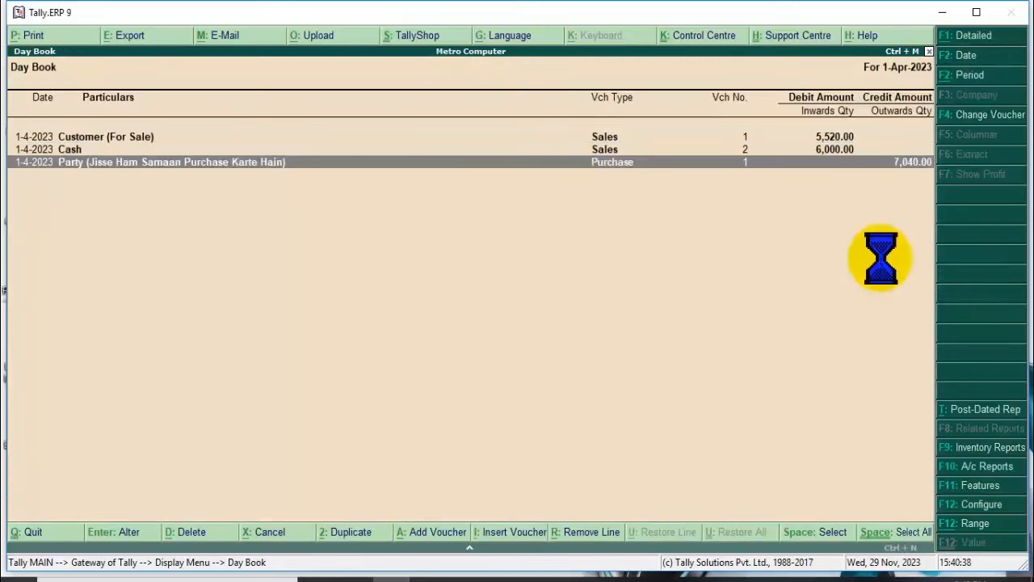
key(Return)
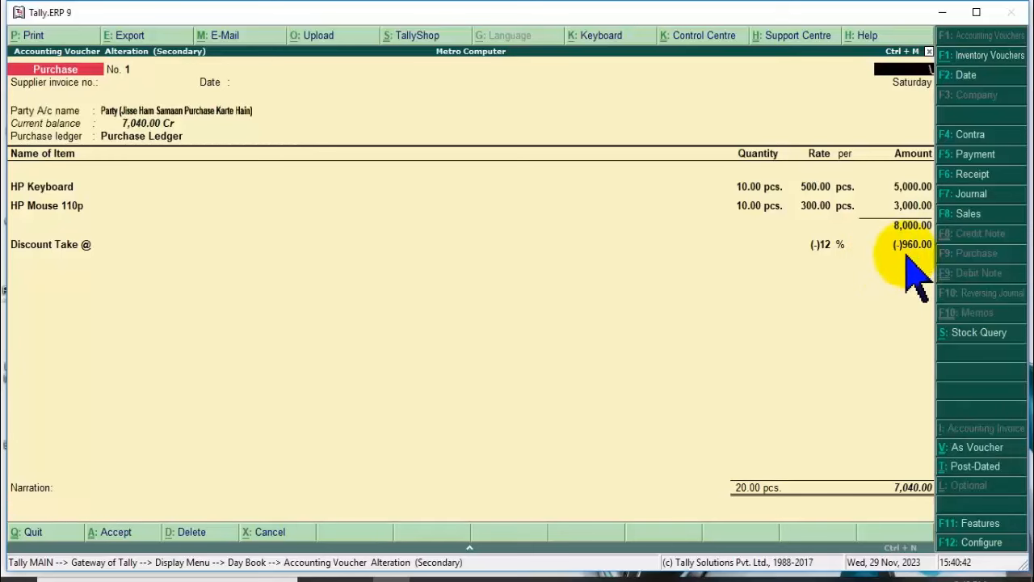
key(Escape)
key(y)
key(Escape)
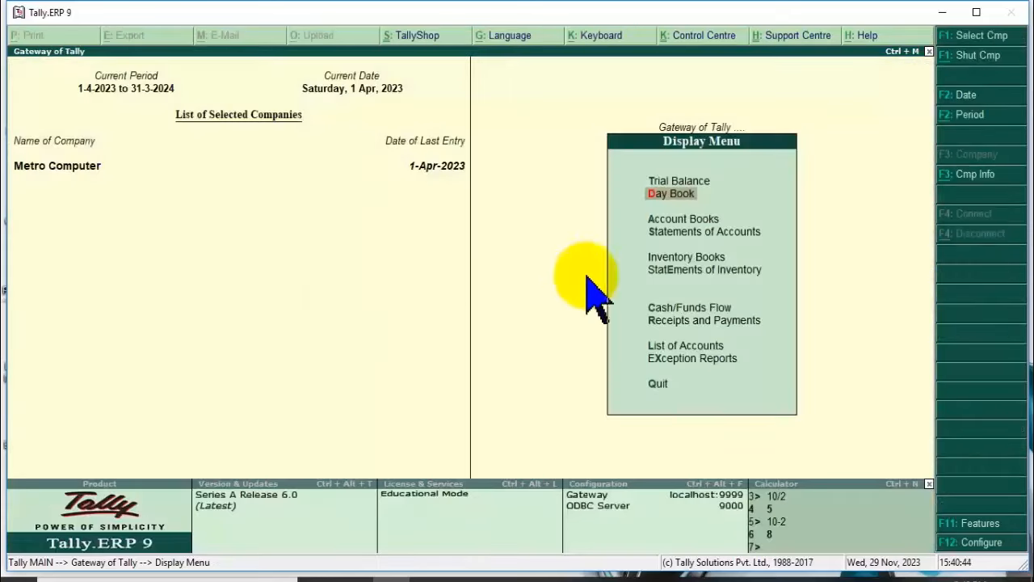
Open the 11,520.00 Balance Sheet and drill through Current Liabilities to the purchase voucher.
key(Escape)
click(691, 327)
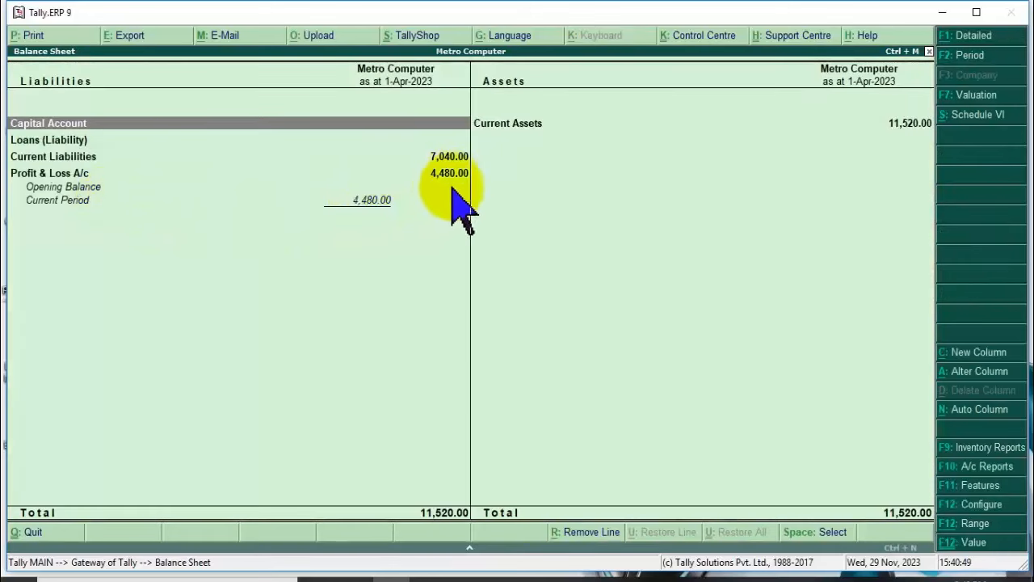
click(450, 156)
click(446, 159)
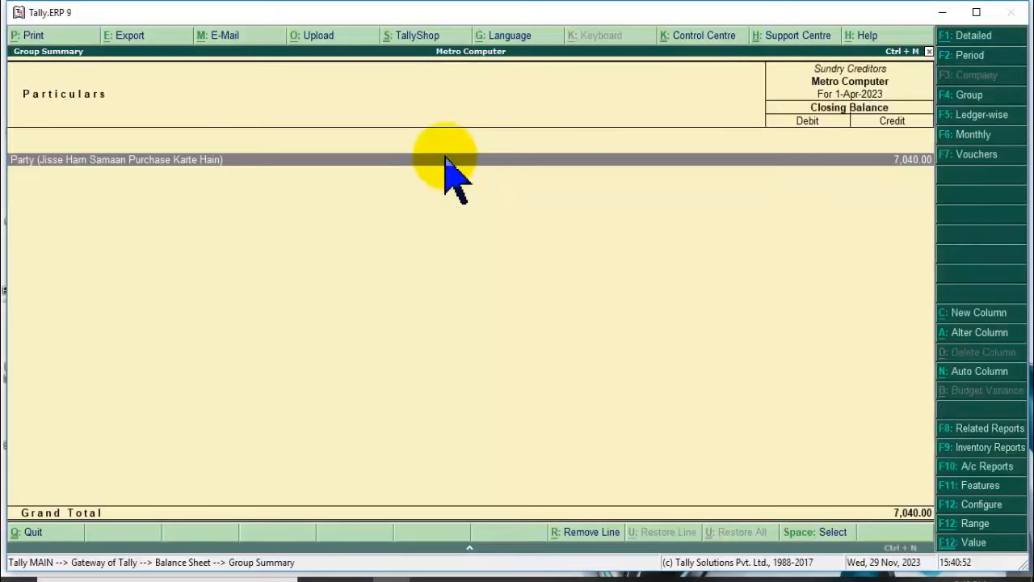
click(447, 159)
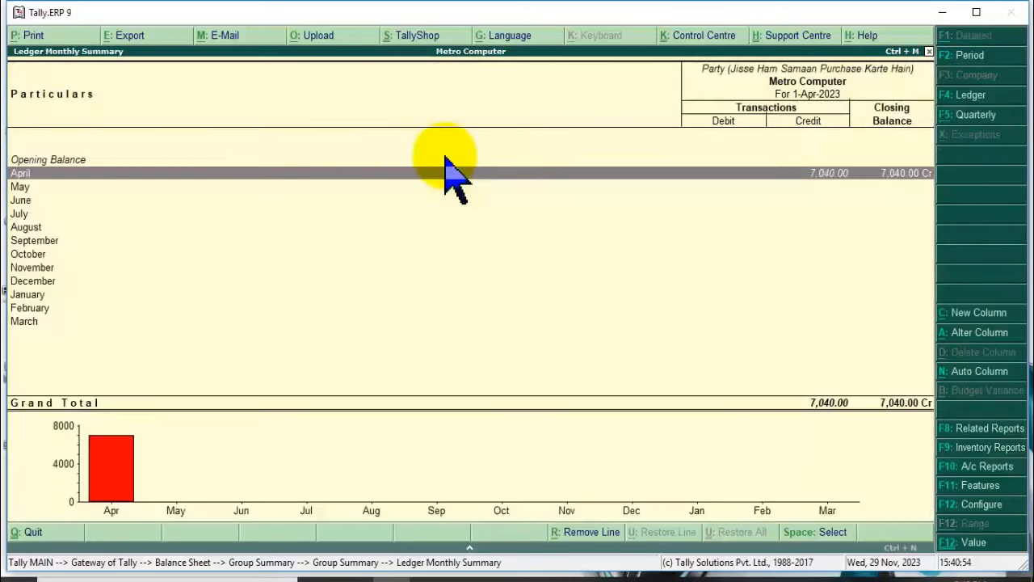
key(Return)
key(Return)
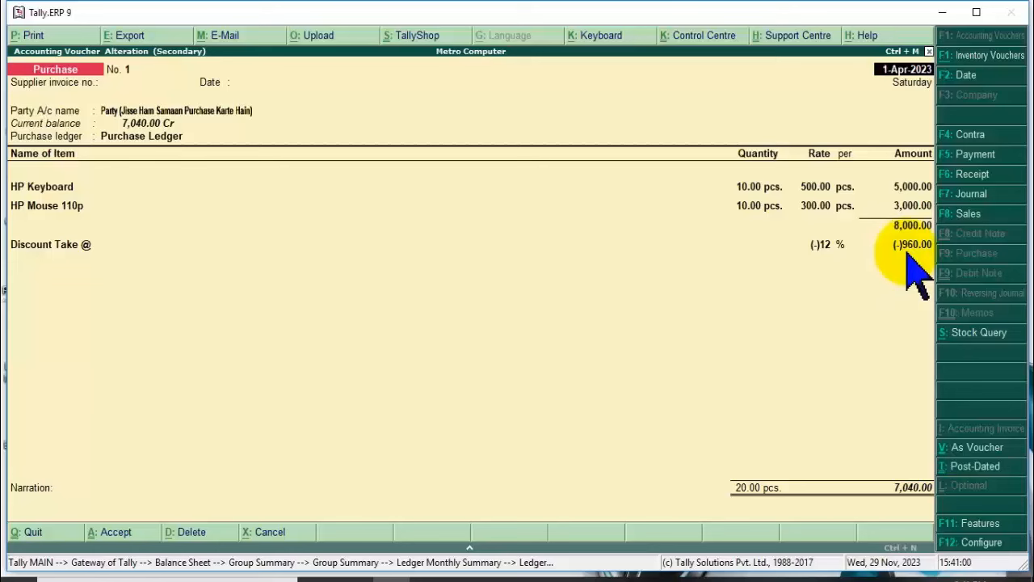
key(Escape)
key(Return)
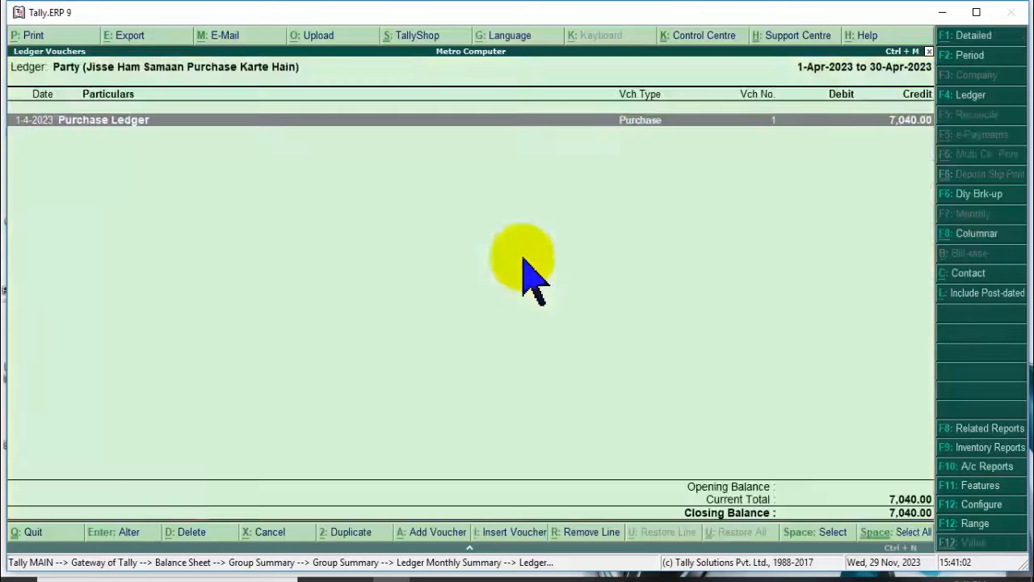
key(Escape)
key(Escape)
key(Escape)
key(Escape)
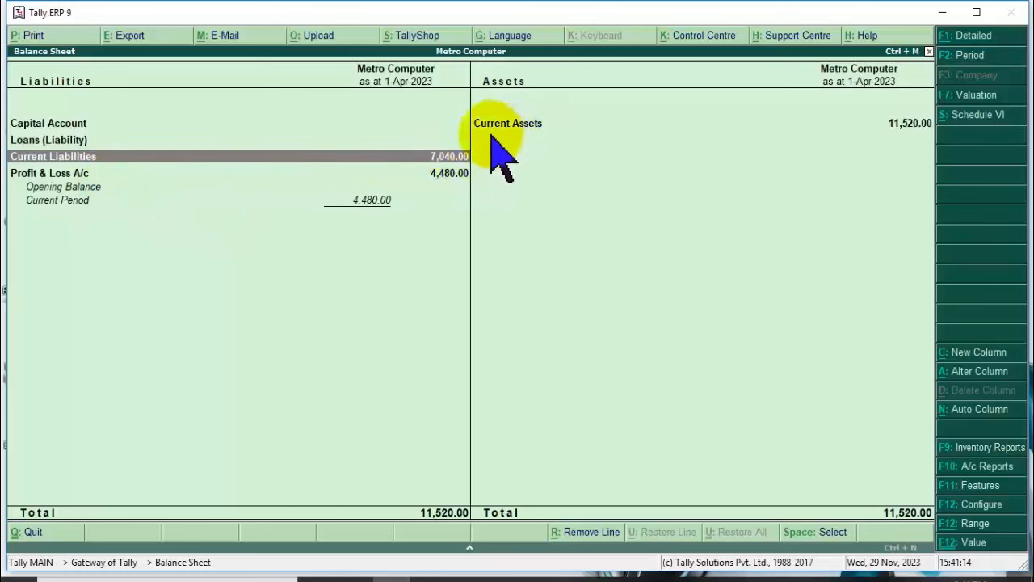
Drill from Current Assets via Sundry Debtors, Customer (For Sale), April to the 5,520.00 Sales voucher, then back out.
double_click(544, 133)
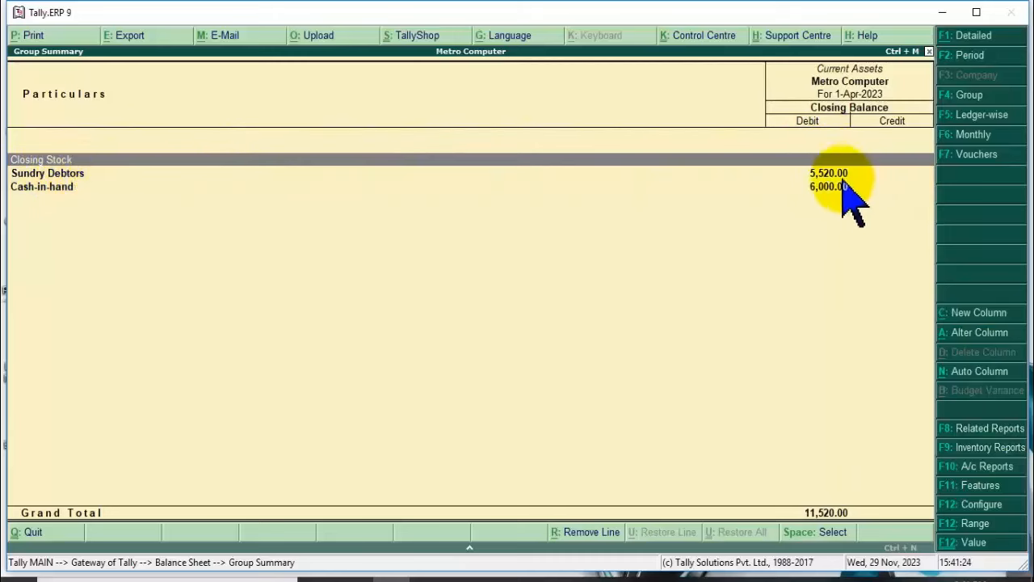
click(75, 173)
click(75, 173)
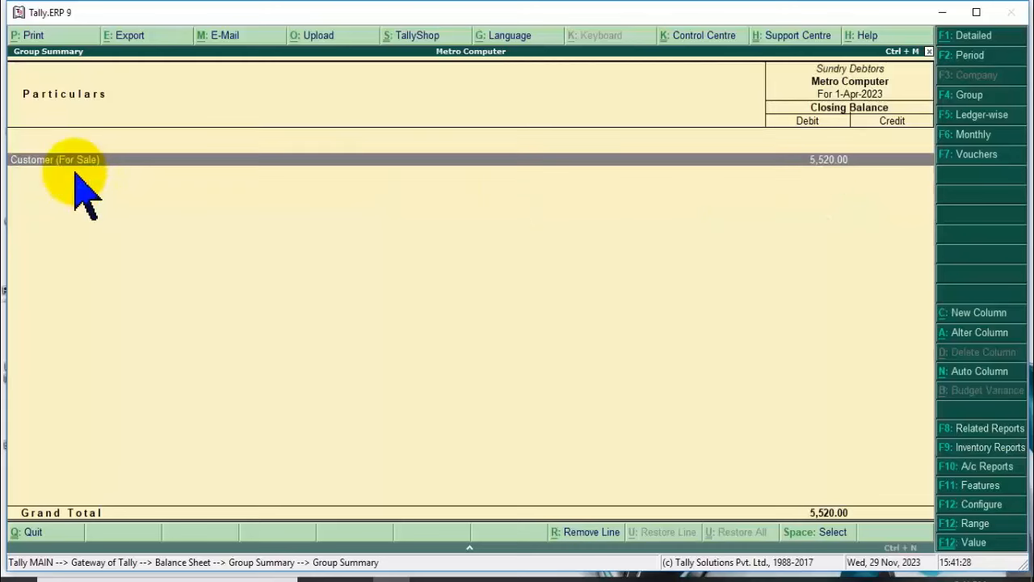
click(75, 173)
click(75, 173)
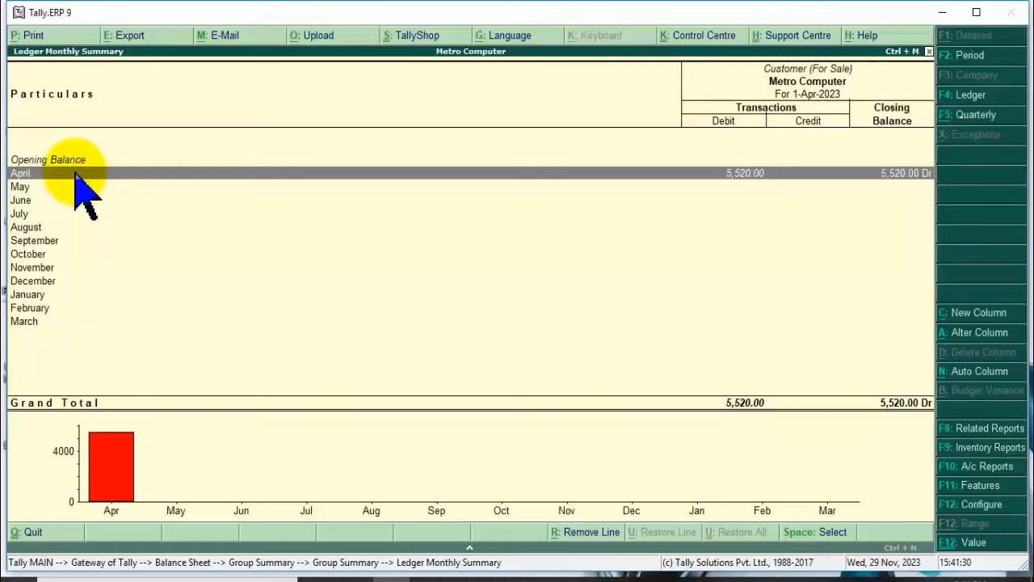
key(Return)
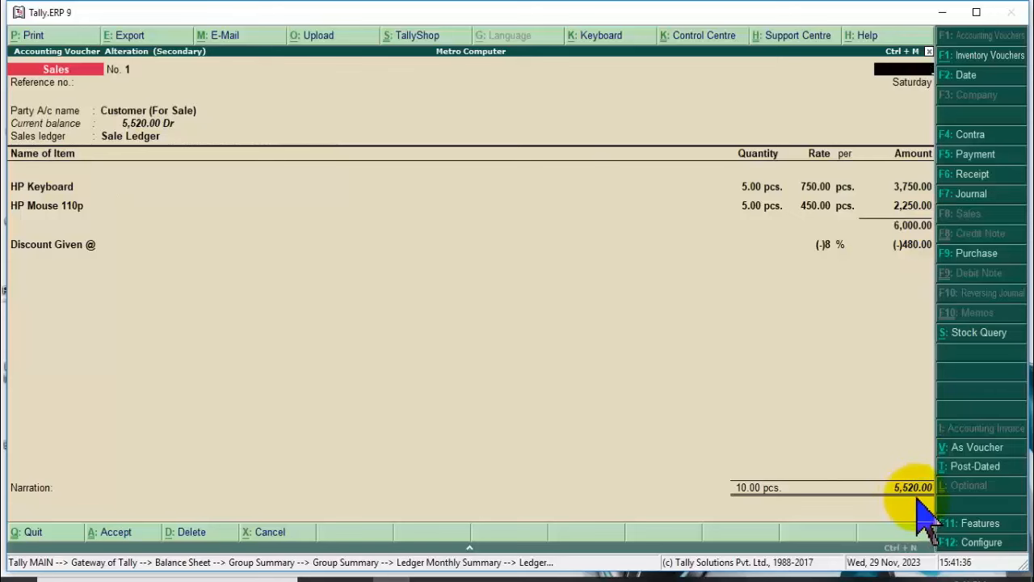
key(Escape)
key(Escape)
key(Escape)
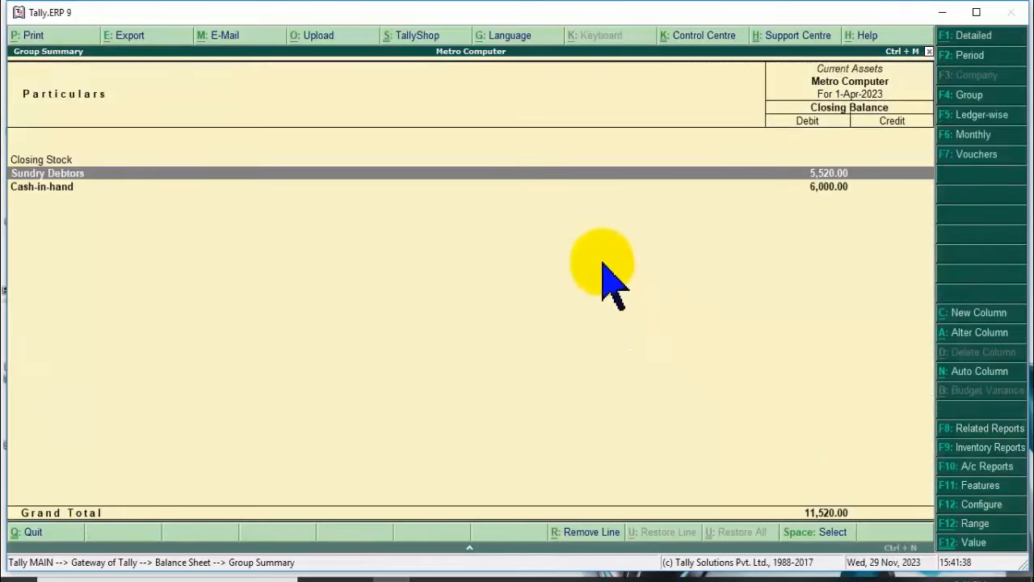
key(Escape)
key(Escape)
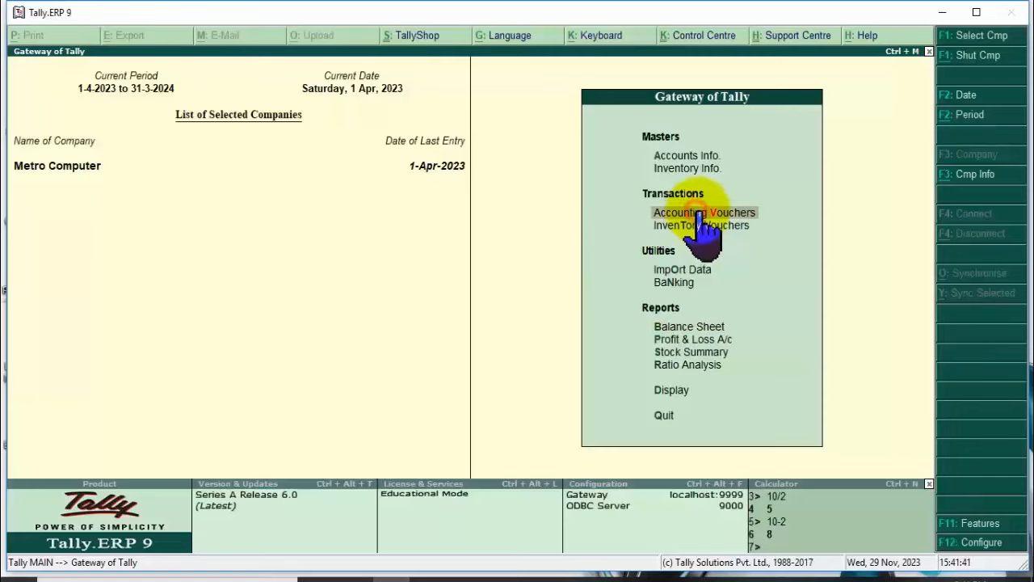
click(702, 215)
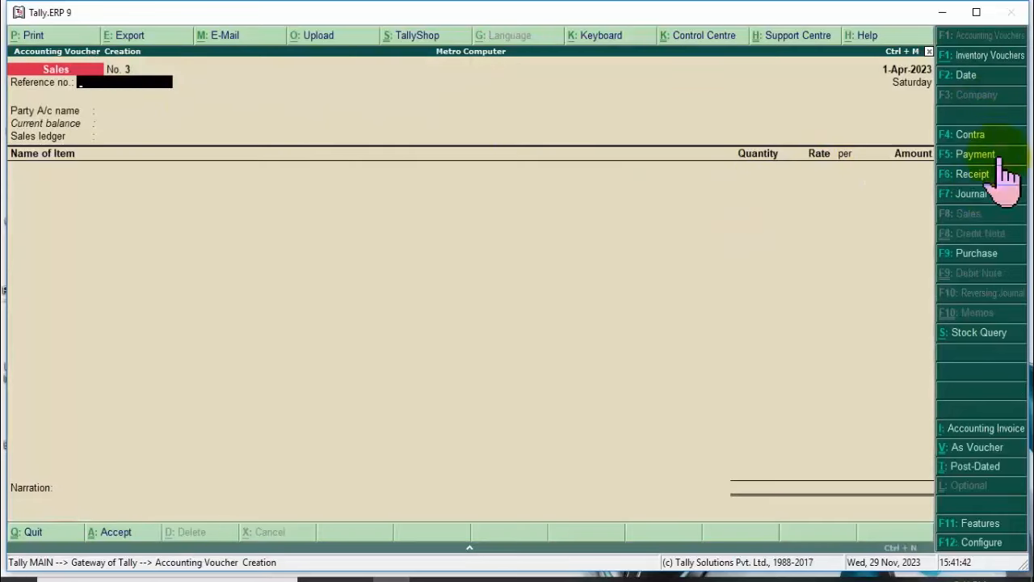
click(972, 174)
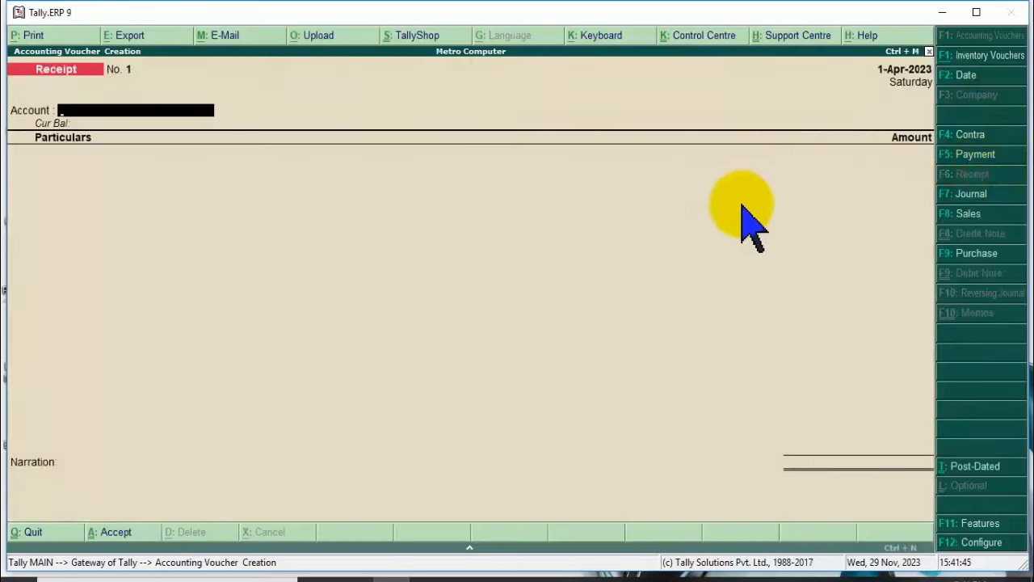
key(Return)
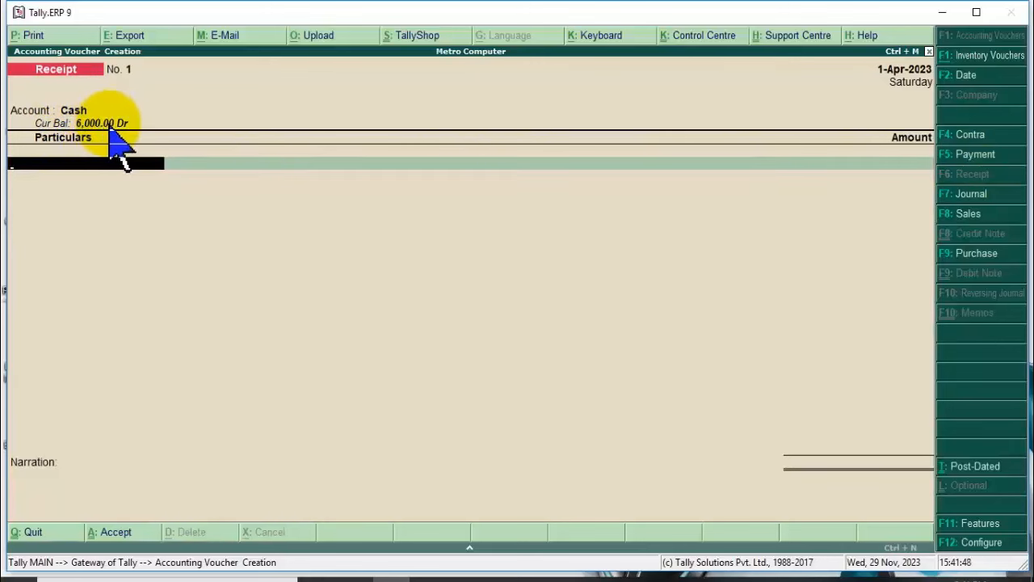
click(129, 164)
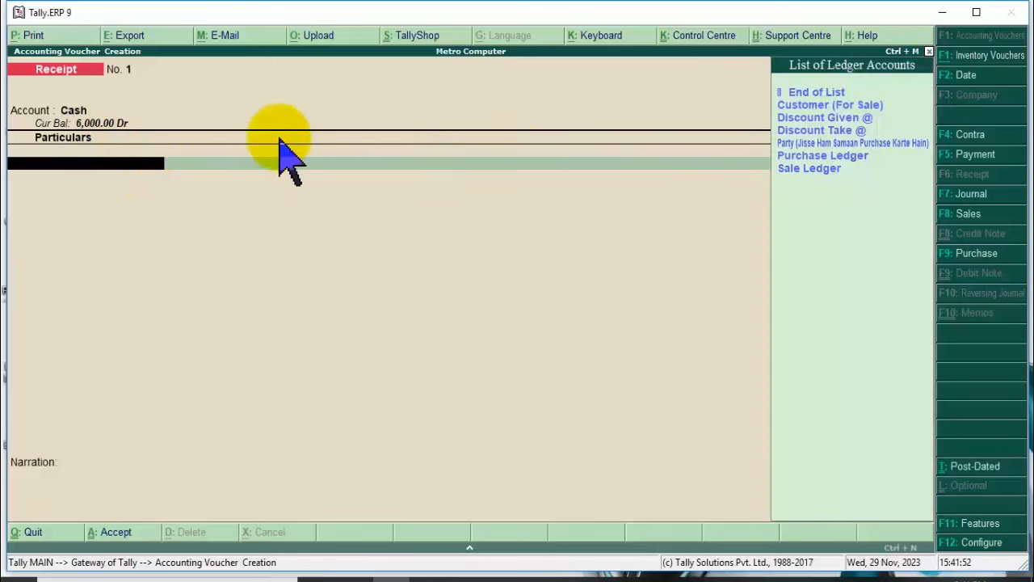
key(Escape)
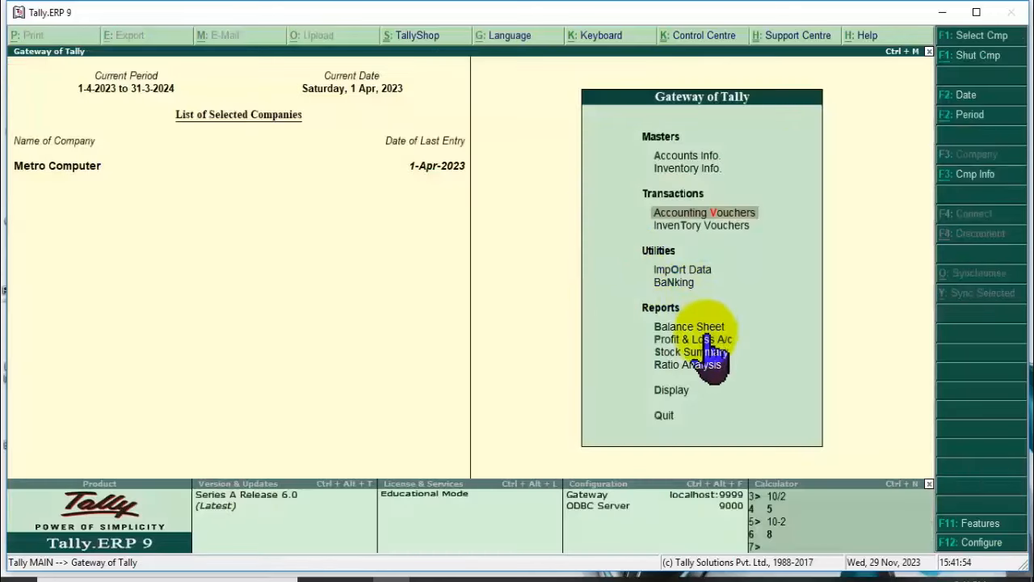
click(692, 327)
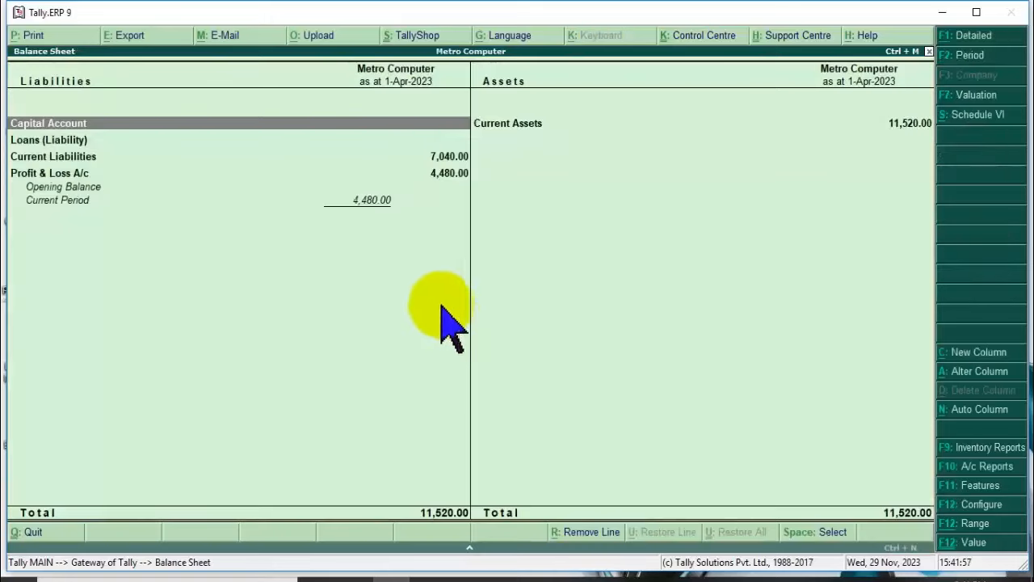
click(541, 125)
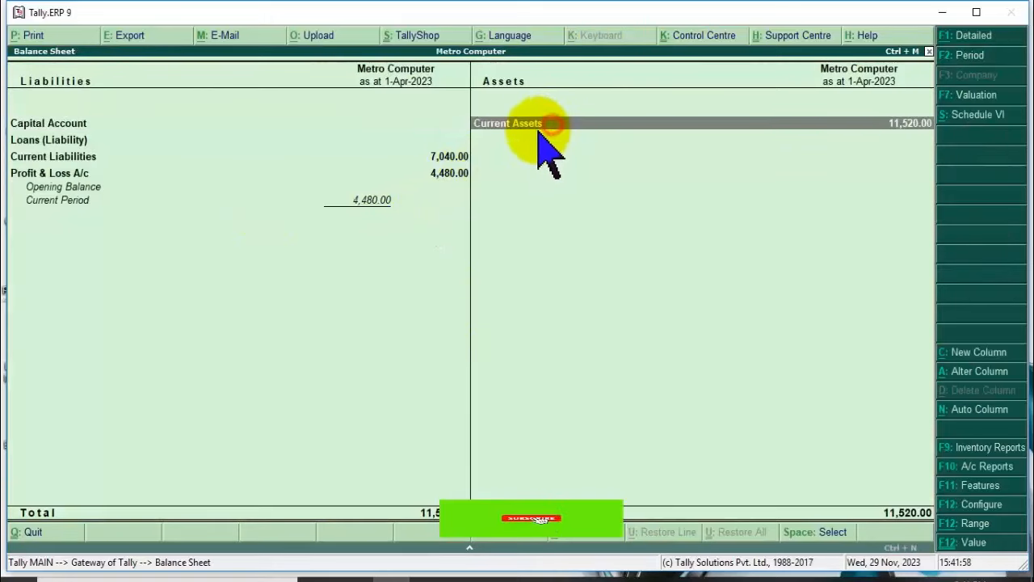
click(538, 127)
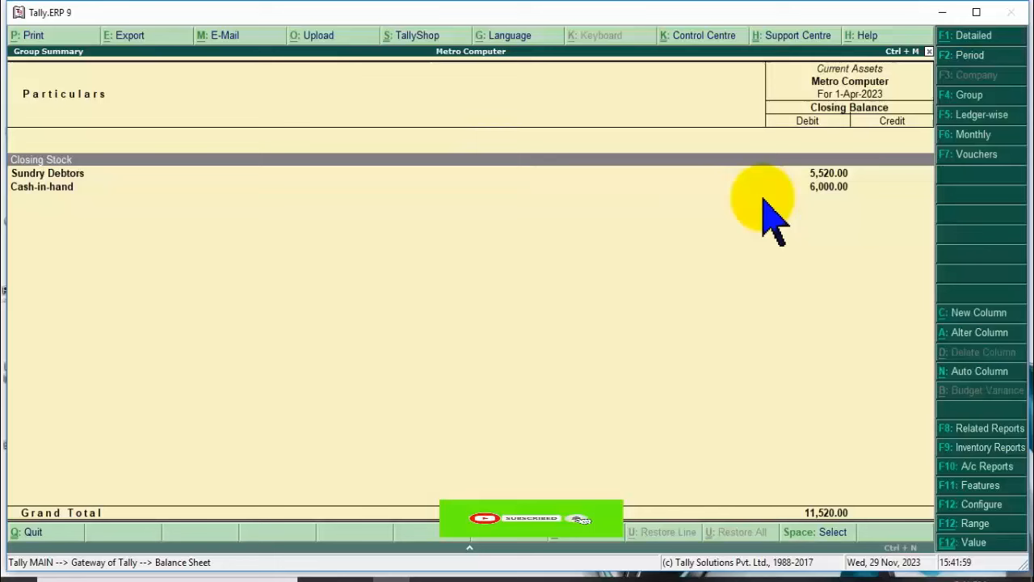
click(811, 188)
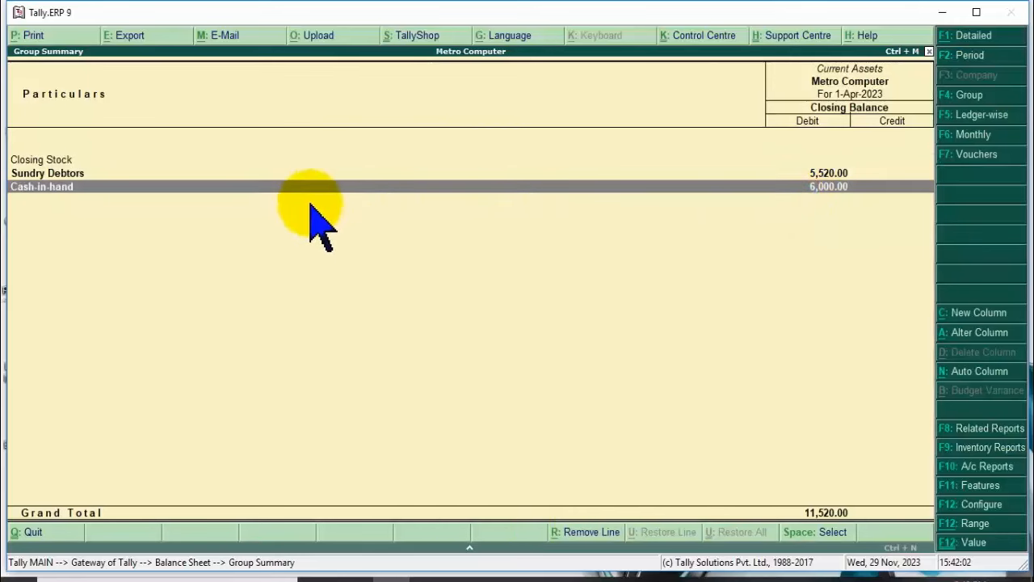
key(Return)
click(63, 161)
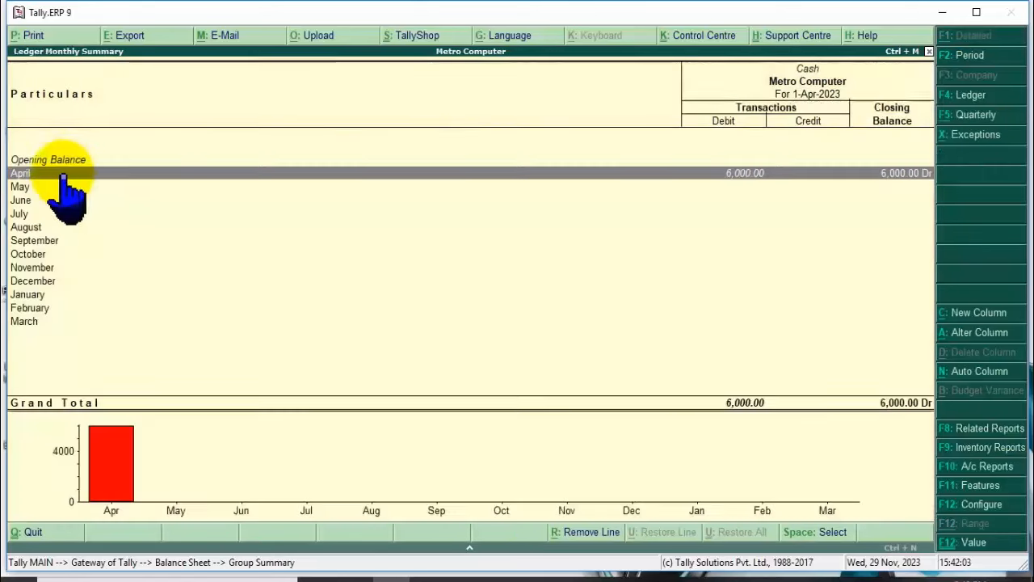
click(68, 175)
click(154, 121)
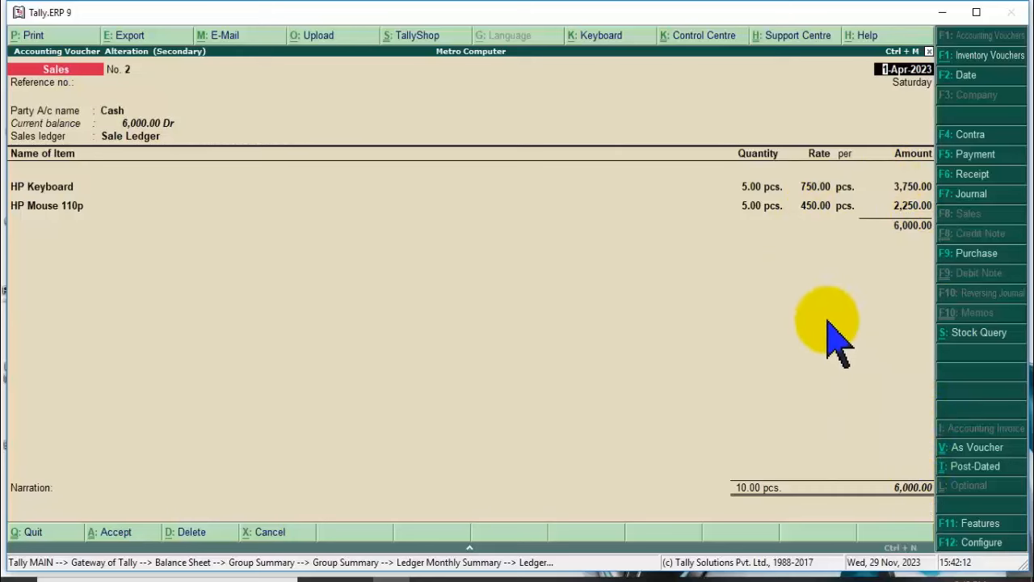
key(Escape)
key(Escape)
key(Escape)
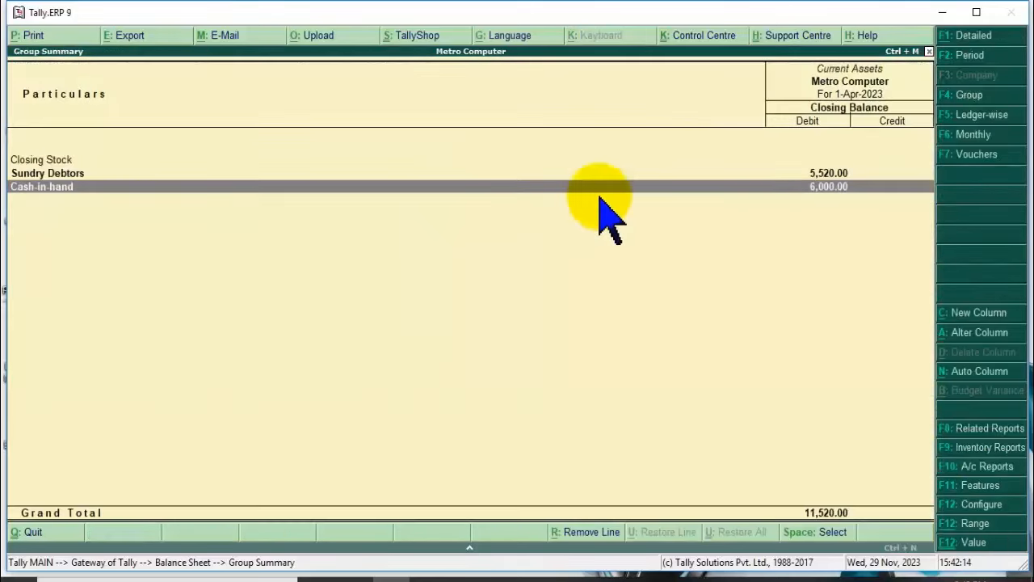
key(Escape)
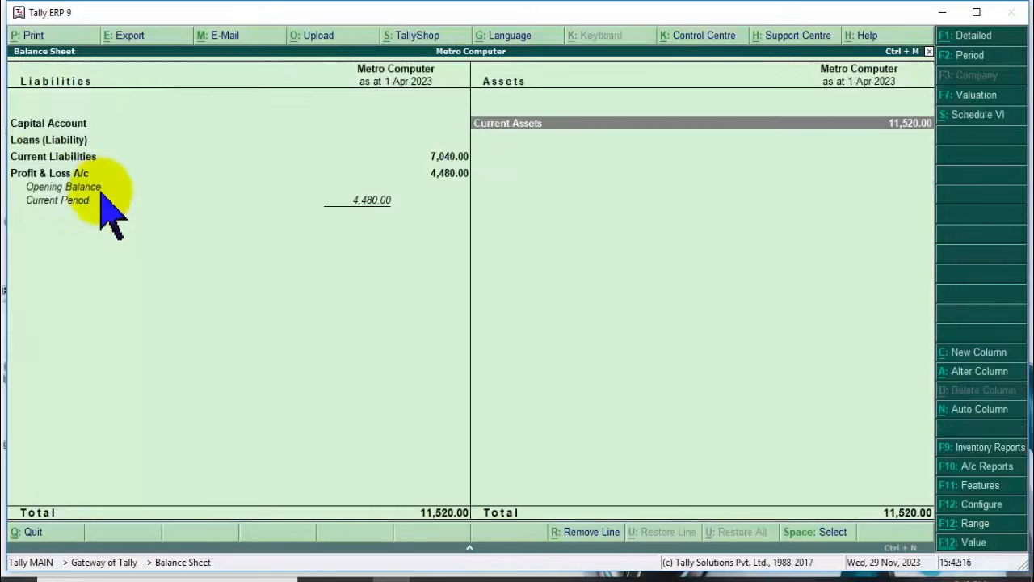
click(92, 157)
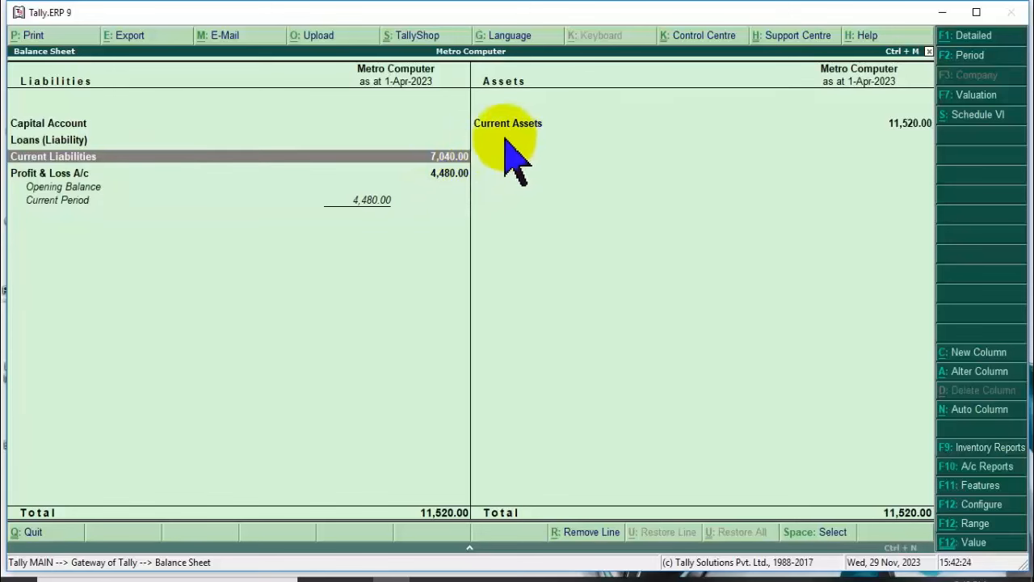
click(518, 123)
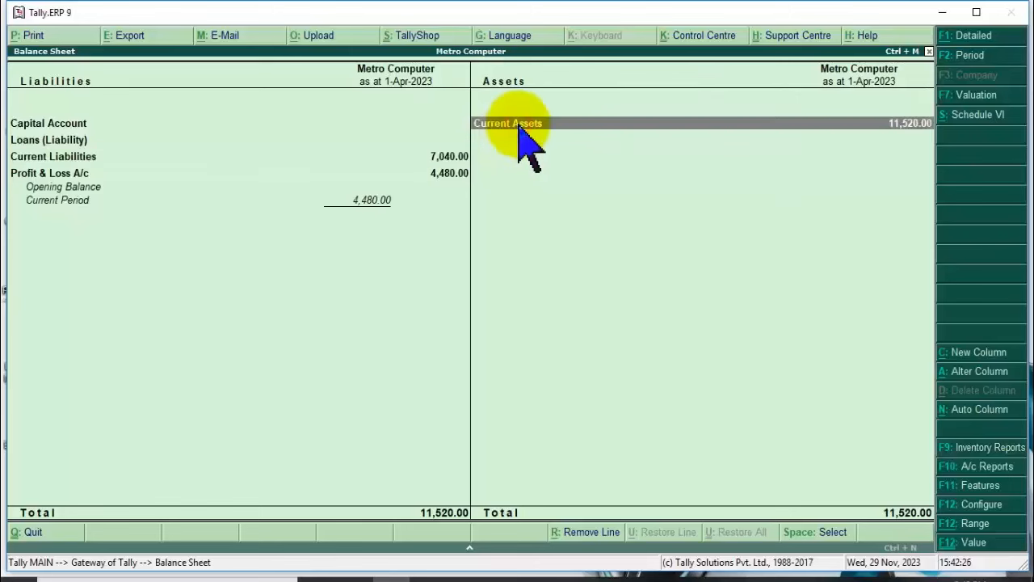
key(Escape)
click(708, 215)
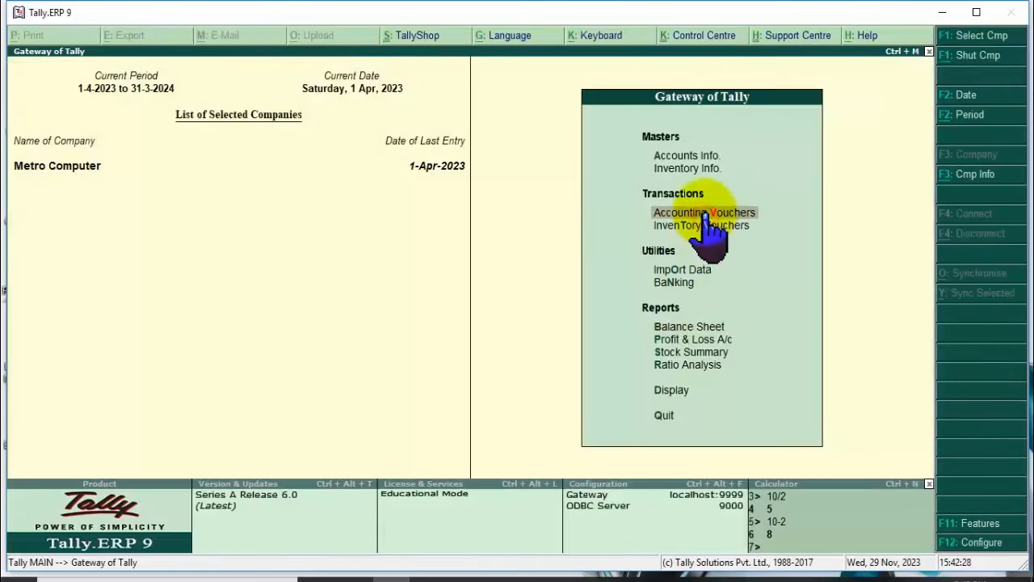
Start a cash Receipt voucher with Customer (For Sale) as the particulars ledger.
click(708, 215)
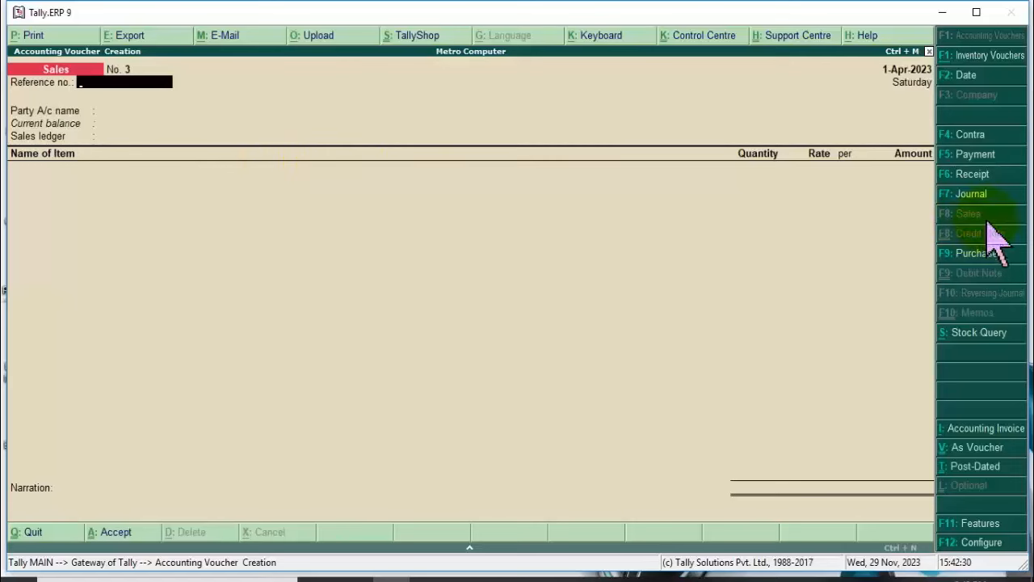
click(962, 174)
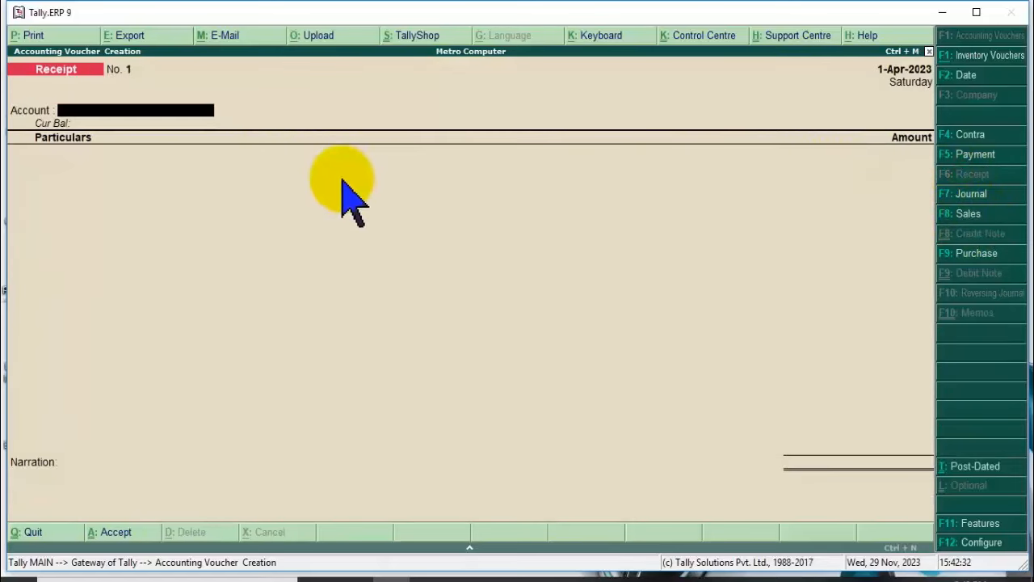
key(Return)
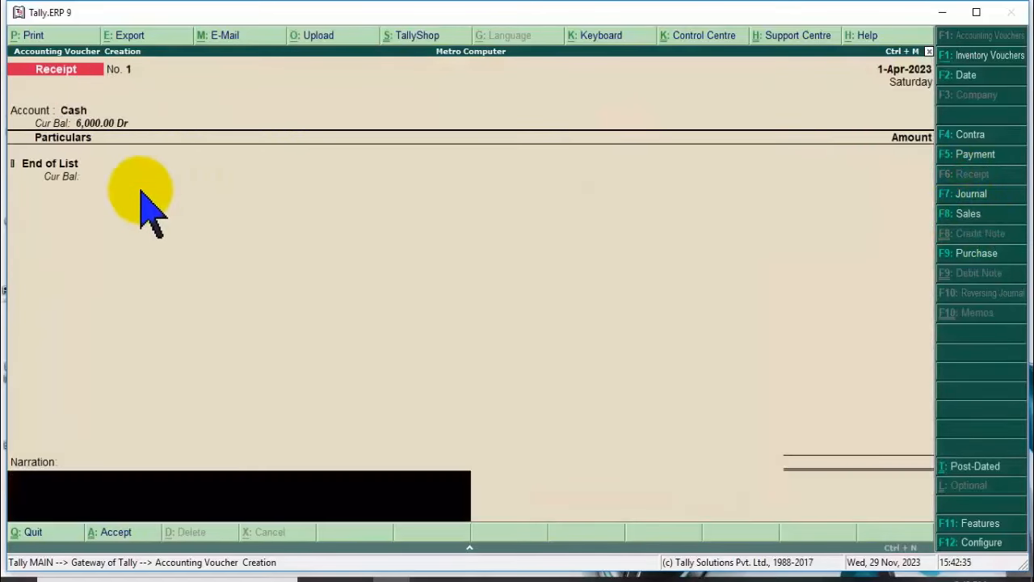
click(85, 168)
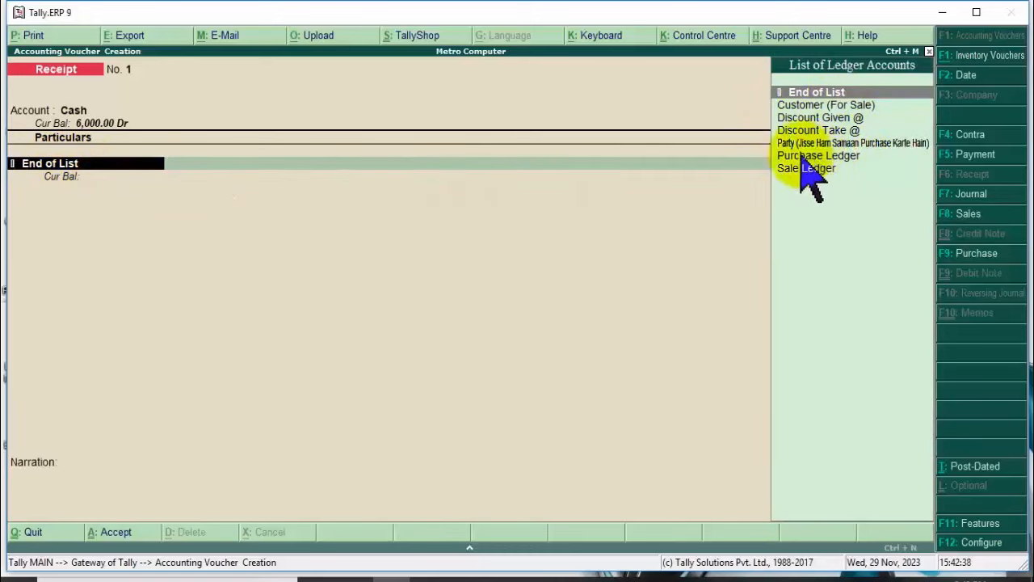
click(798, 106)
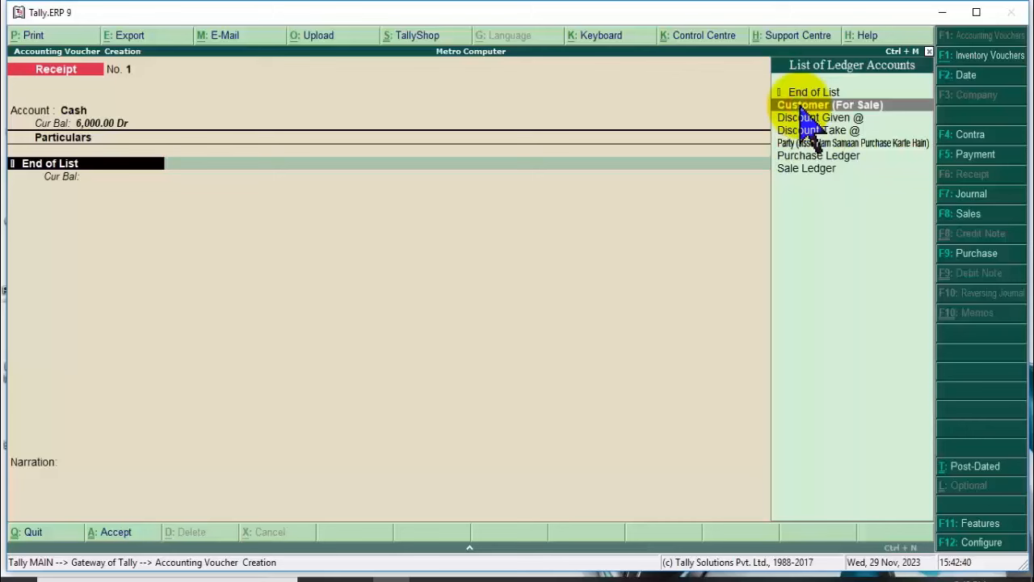
click(800, 106)
key(BackSpace)
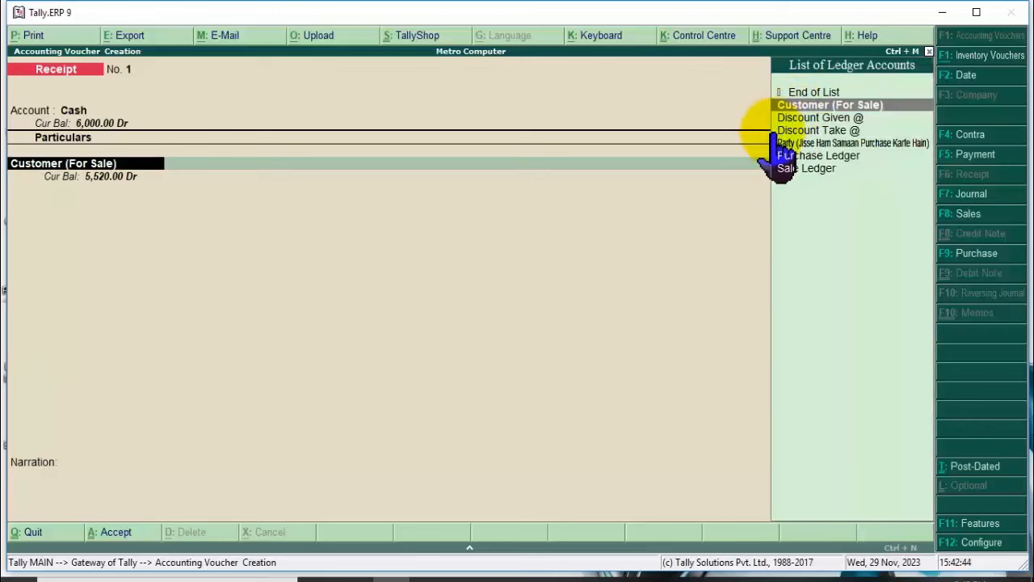
click(823, 106)
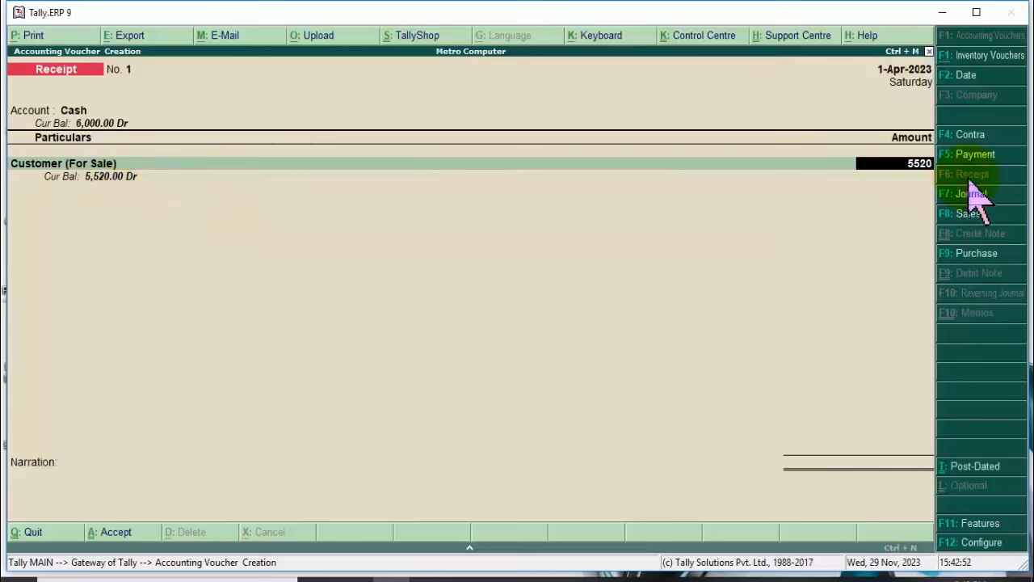
key(Return)
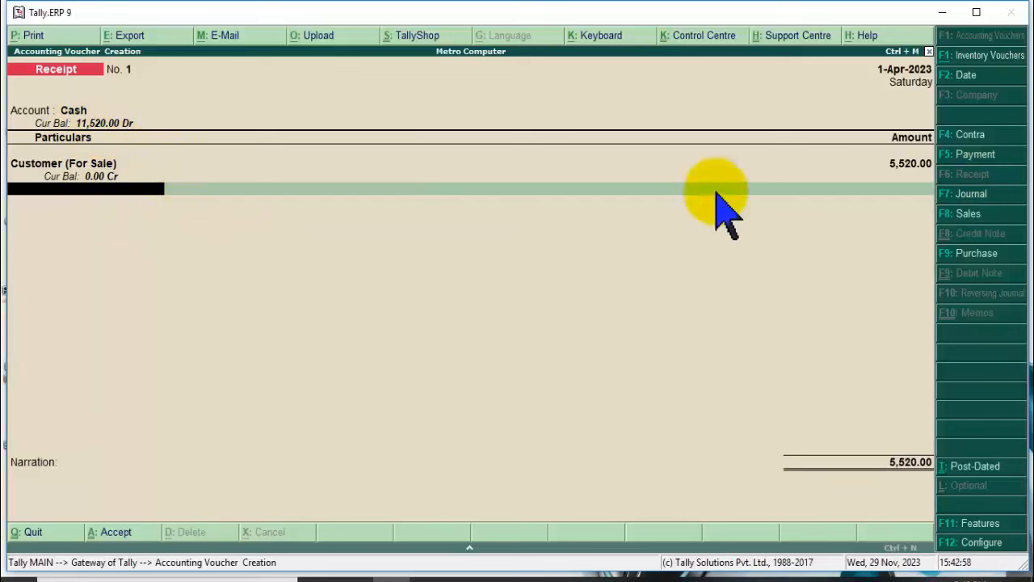
Correct the customer amount to 5,520.00, skip narration, and save the receipt voucher.
key(BackSpace)
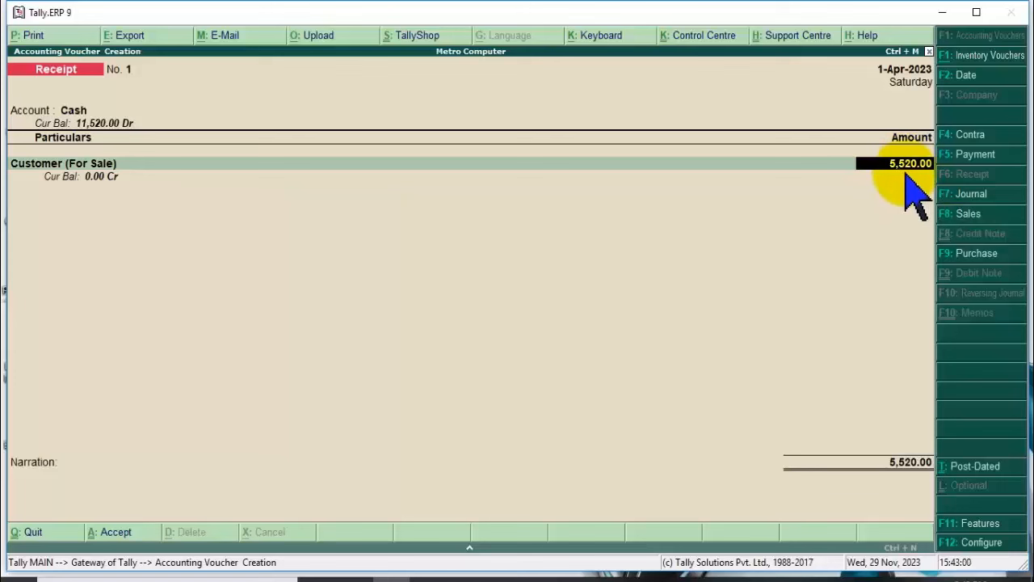
text(1520)
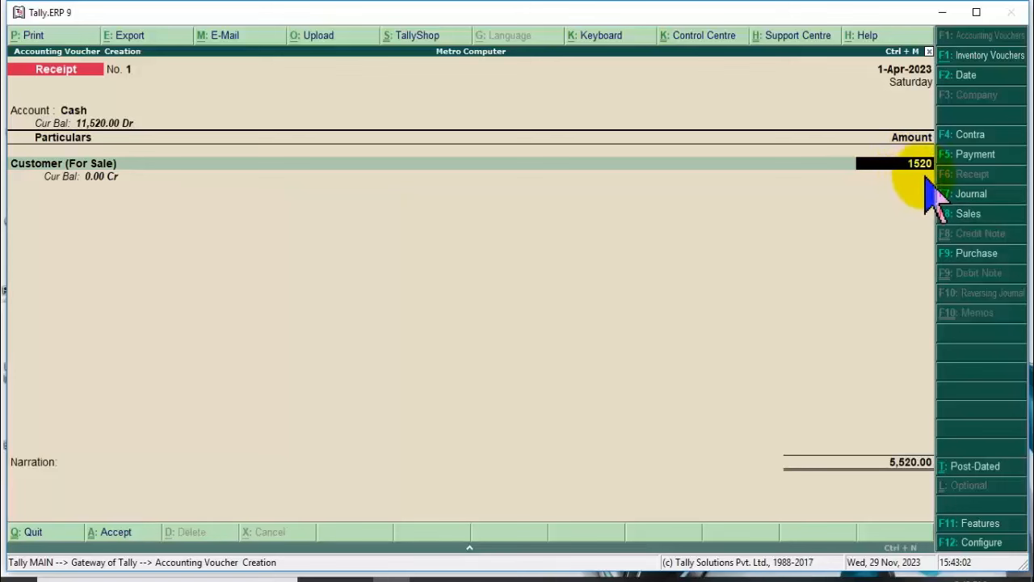
key(Return)
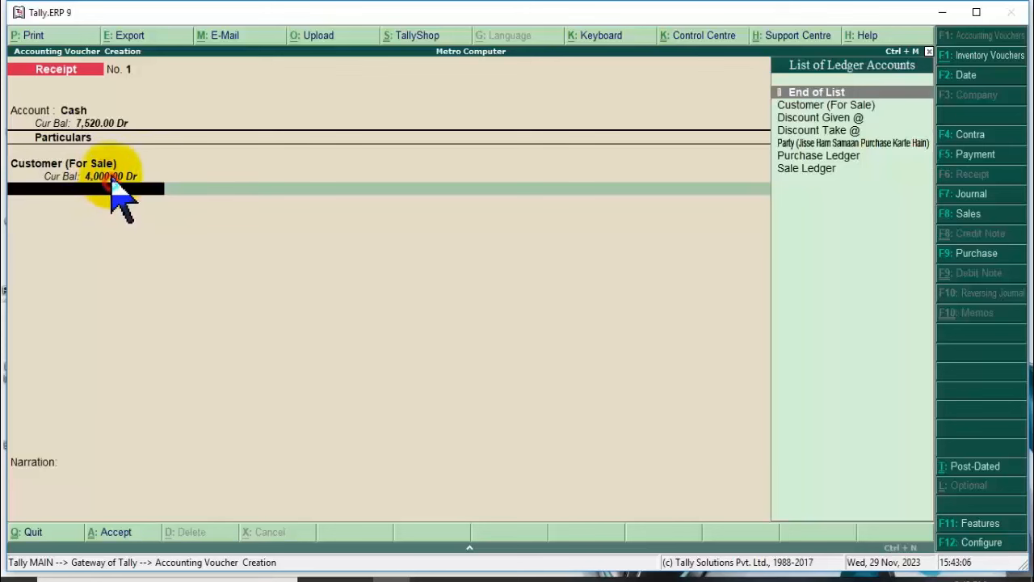
key(BackSpace)
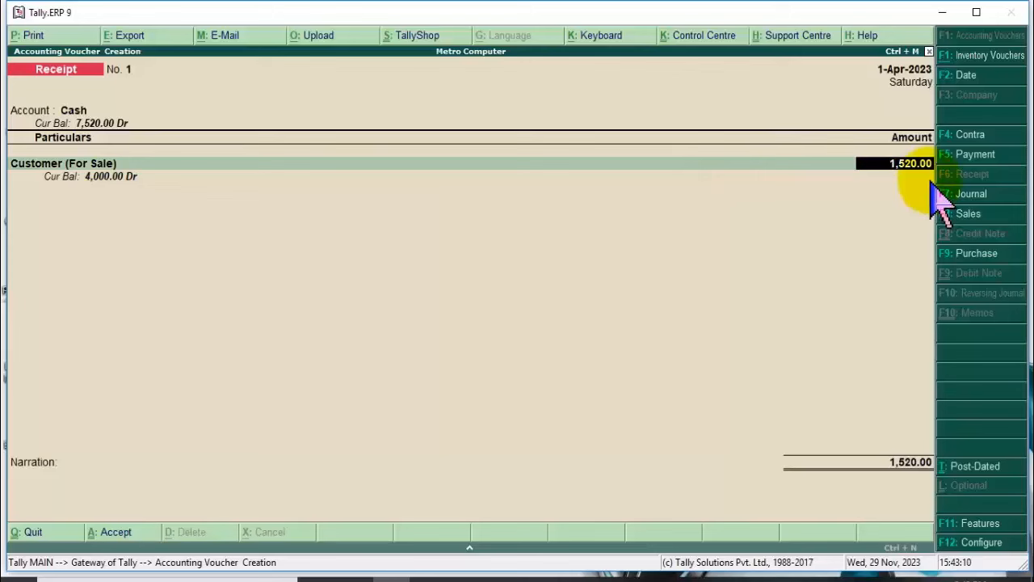
key(Return)
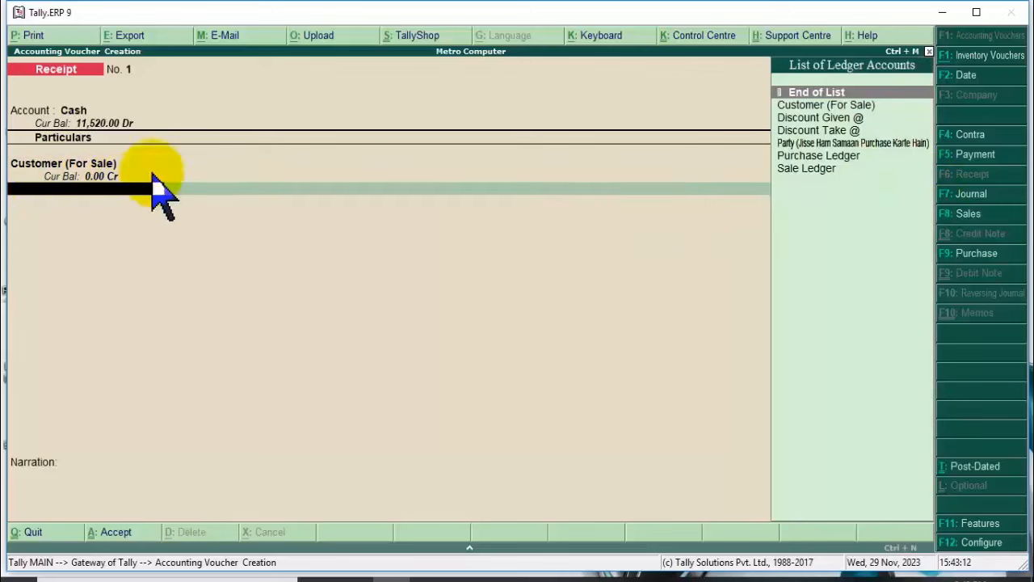
key(Return)
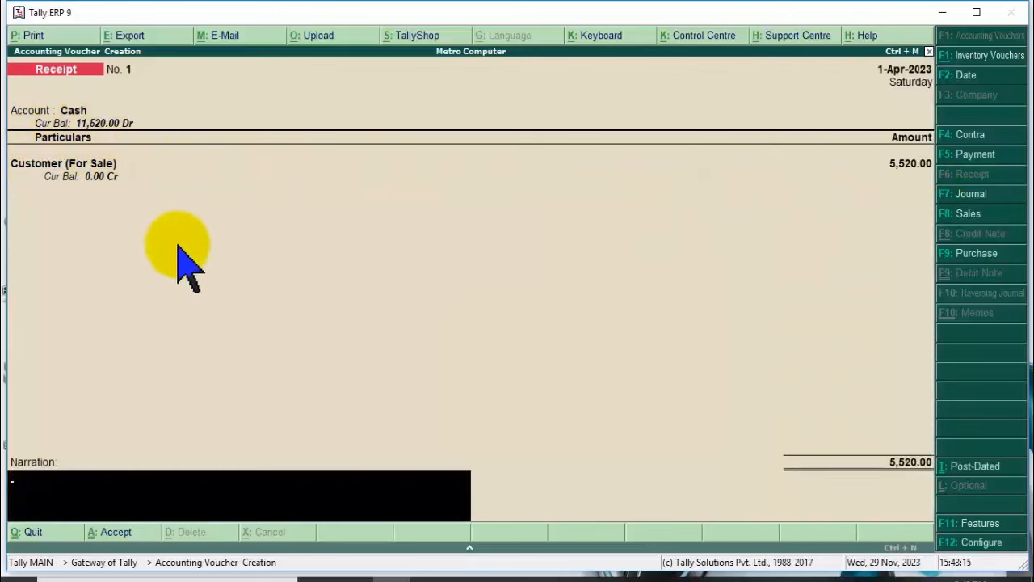
key(Return)
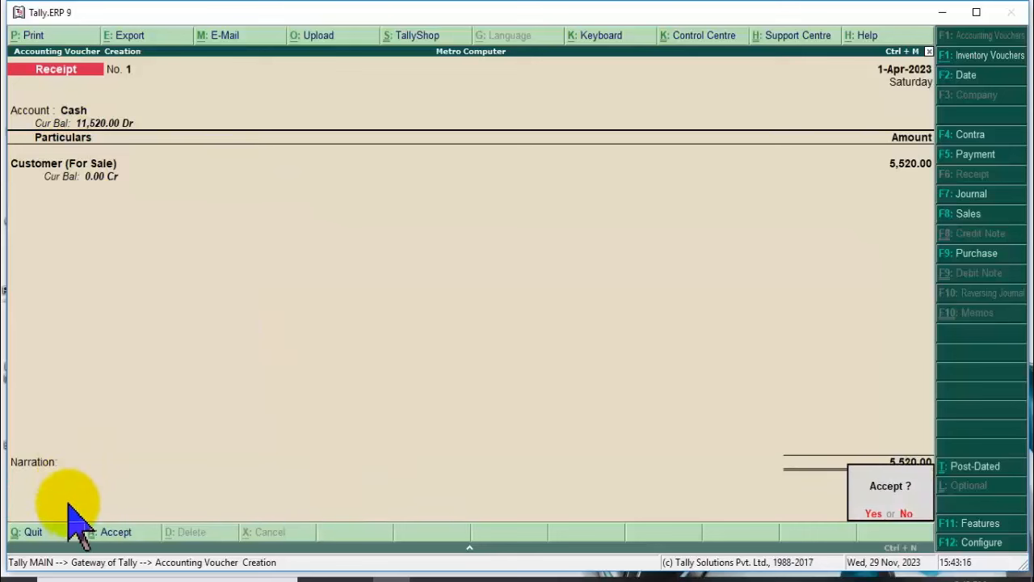
click(68, 503)
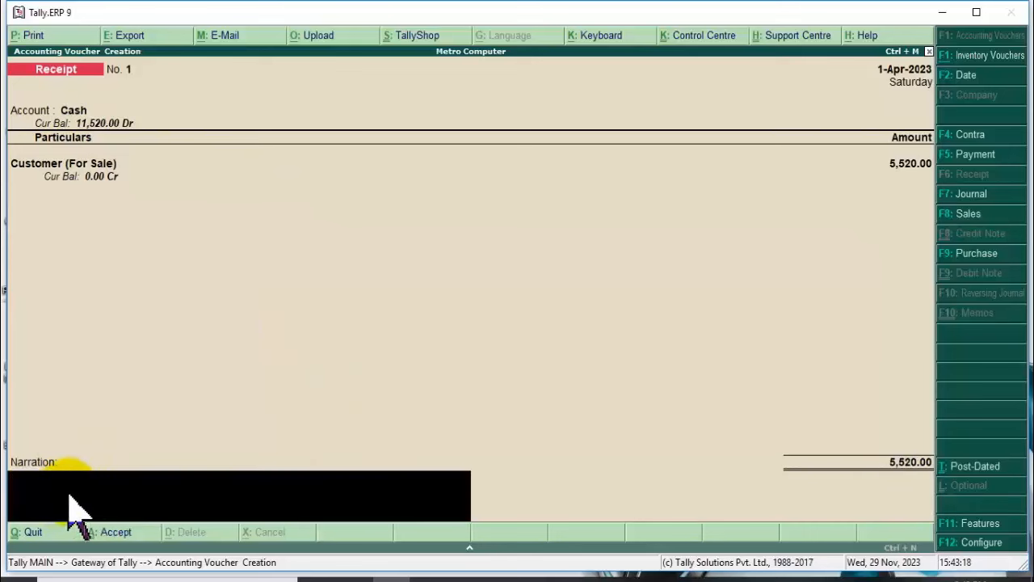
key(Return)
key(Return)
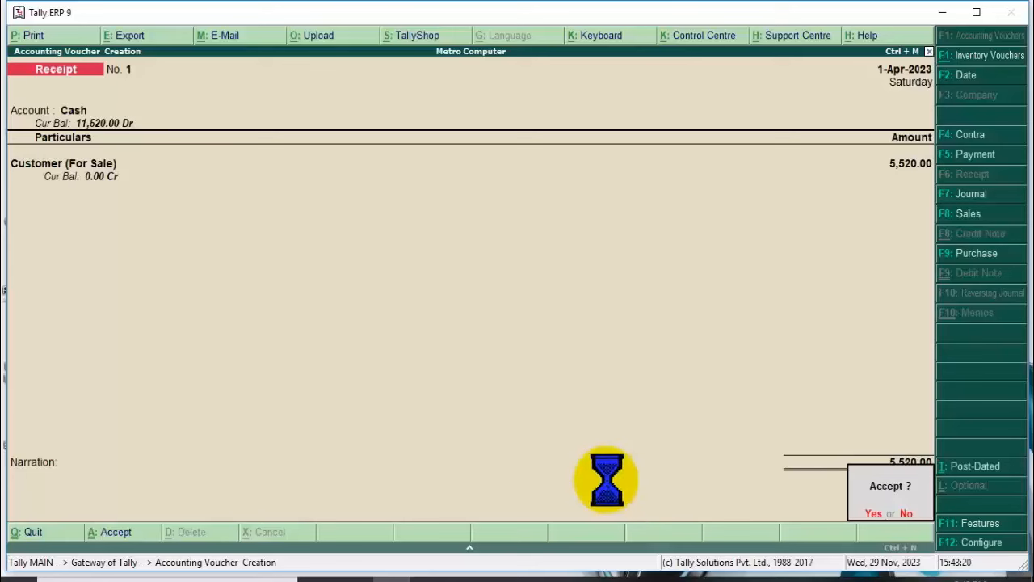
key(Escape)
key(Return)
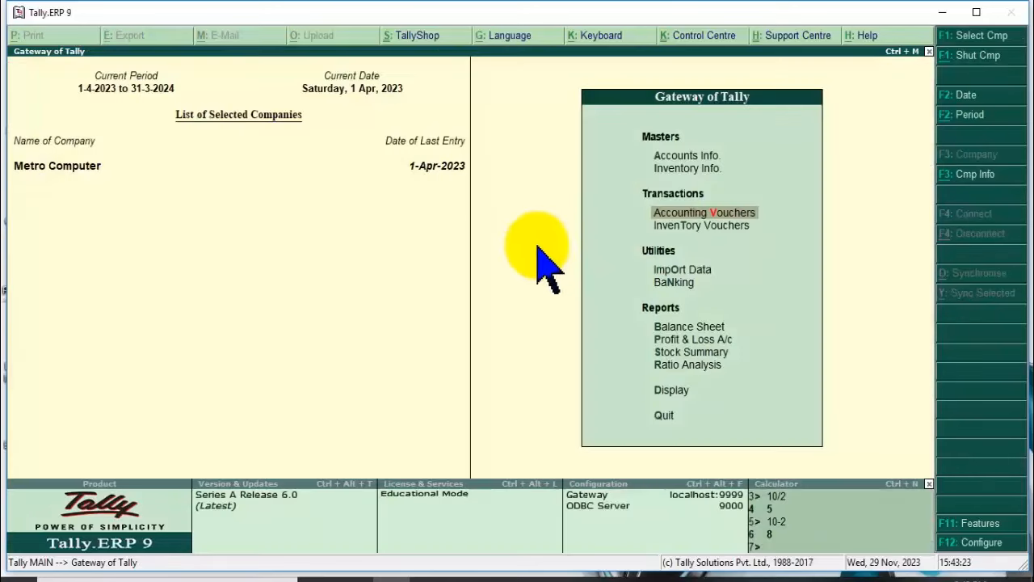
click(690, 328)
double_click(526, 125)
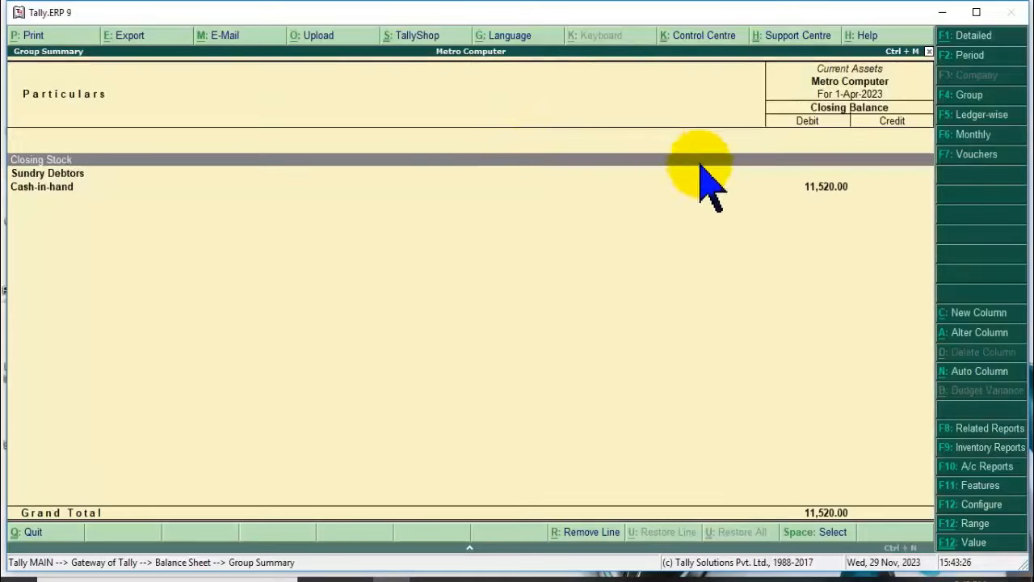
double_click(826, 186)
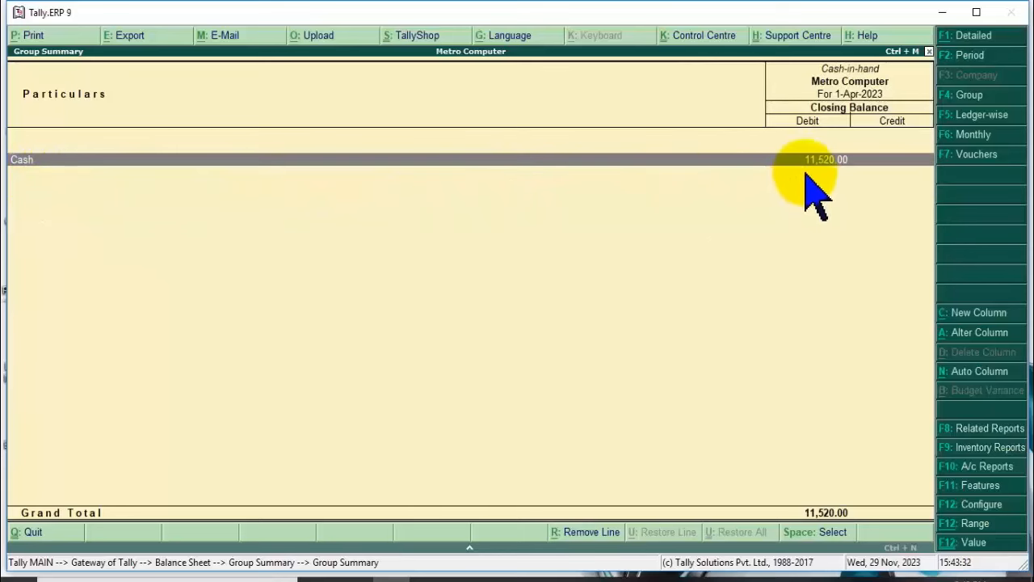
key(Escape)
key(Escape)
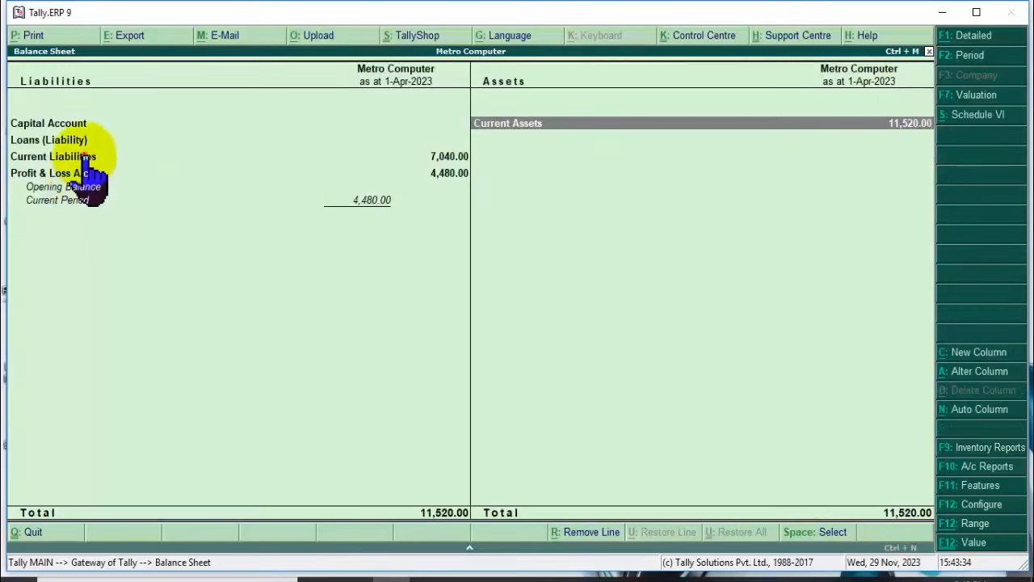
double_click(90, 157)
double_click(197, 167)
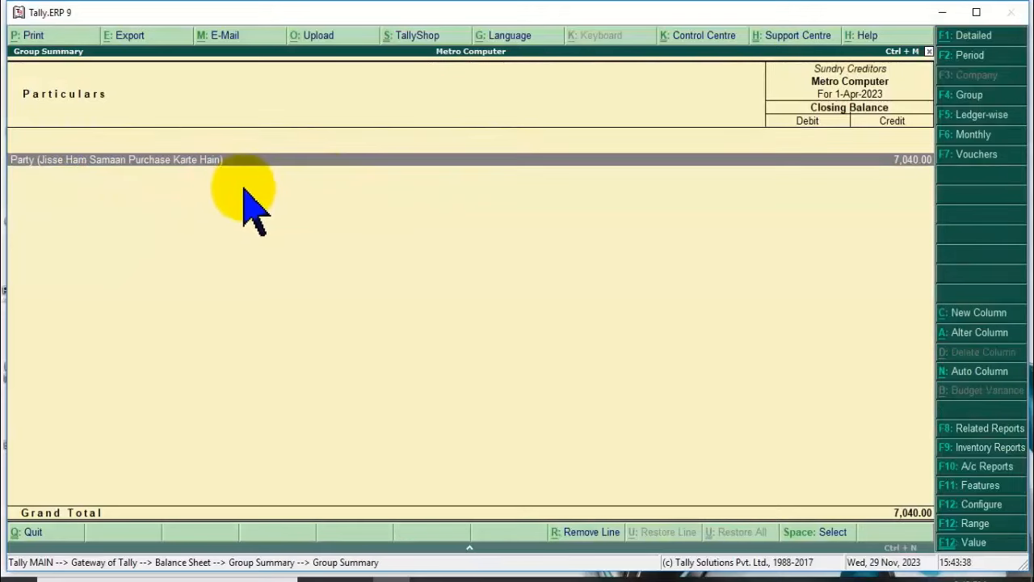
key(Return)
key(Escape)
key(Escape)
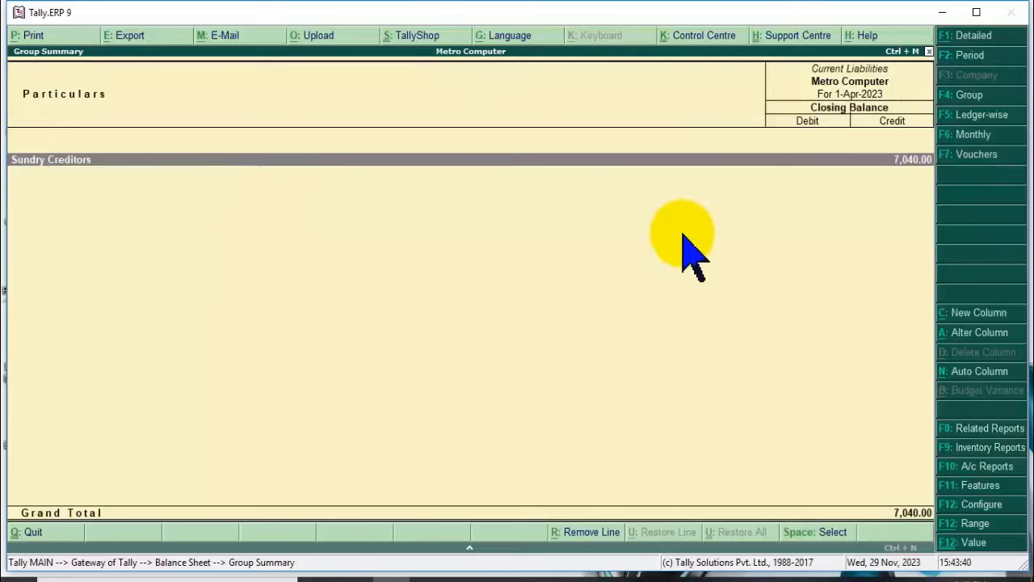
key(Escape)
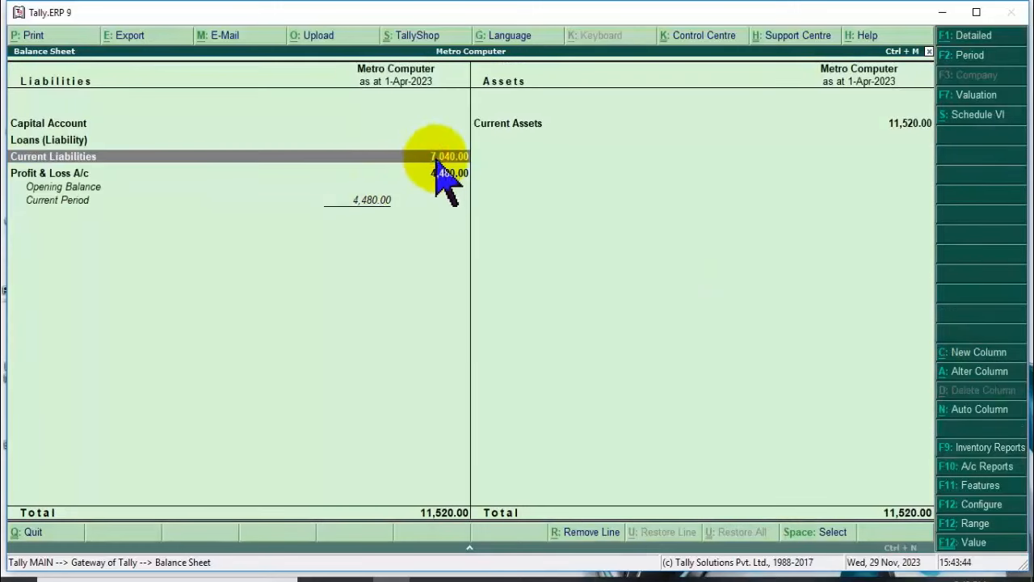
key(Escape)
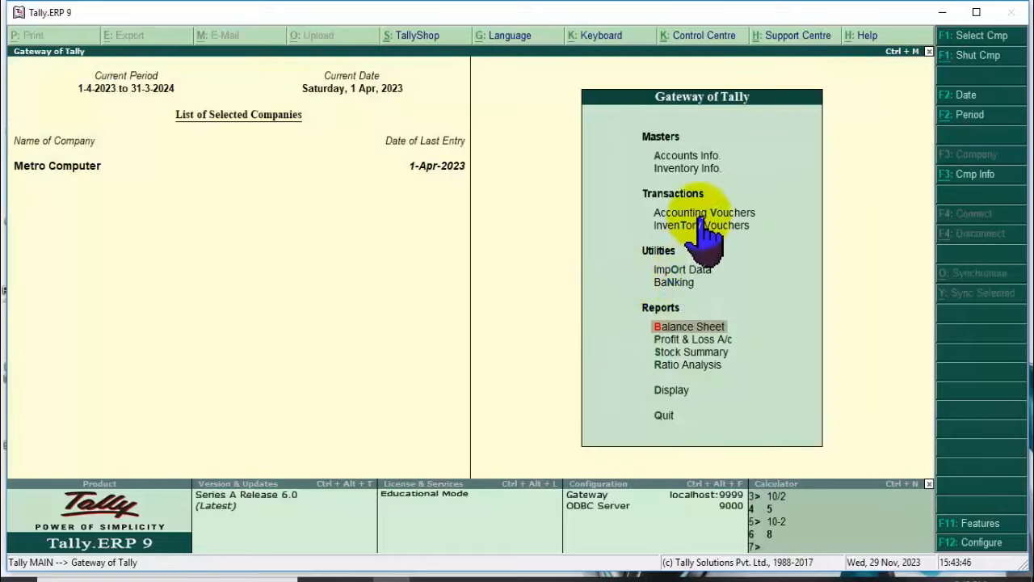
Record a cash Payment voucher paying 7,040.00 to the purchase party ledger and save it.
click(700, 215)
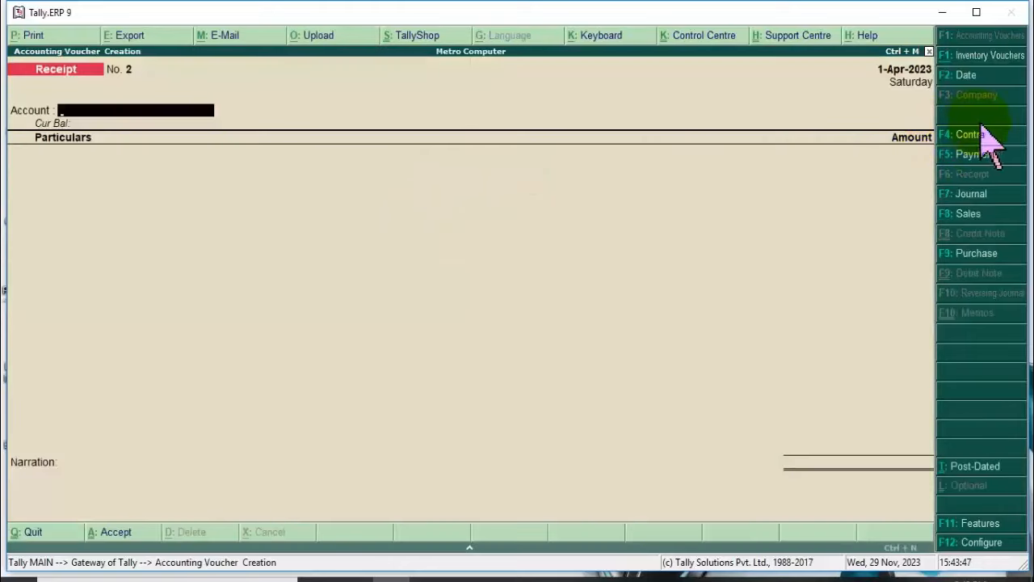
click(966, 154)
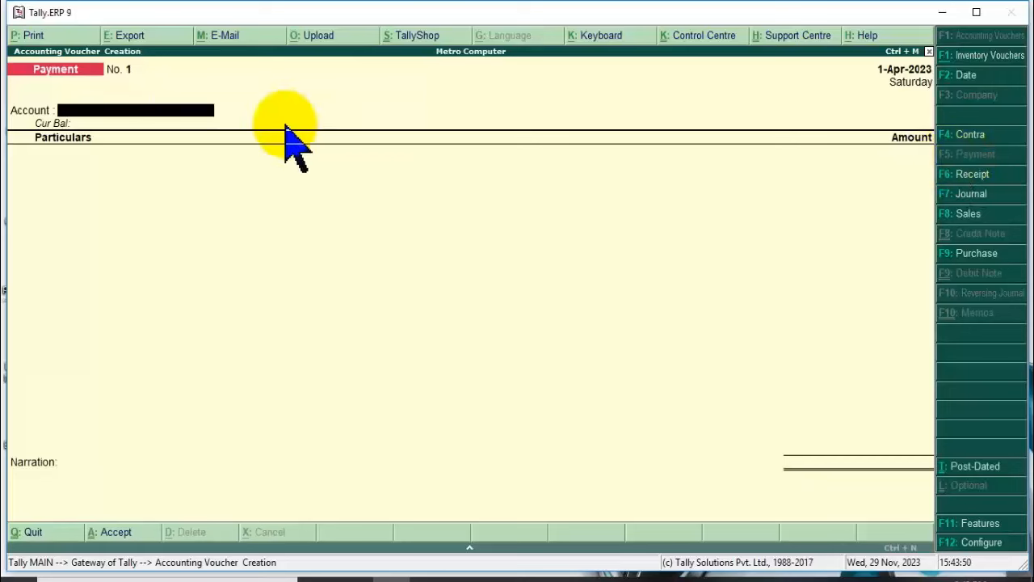
key(Return)
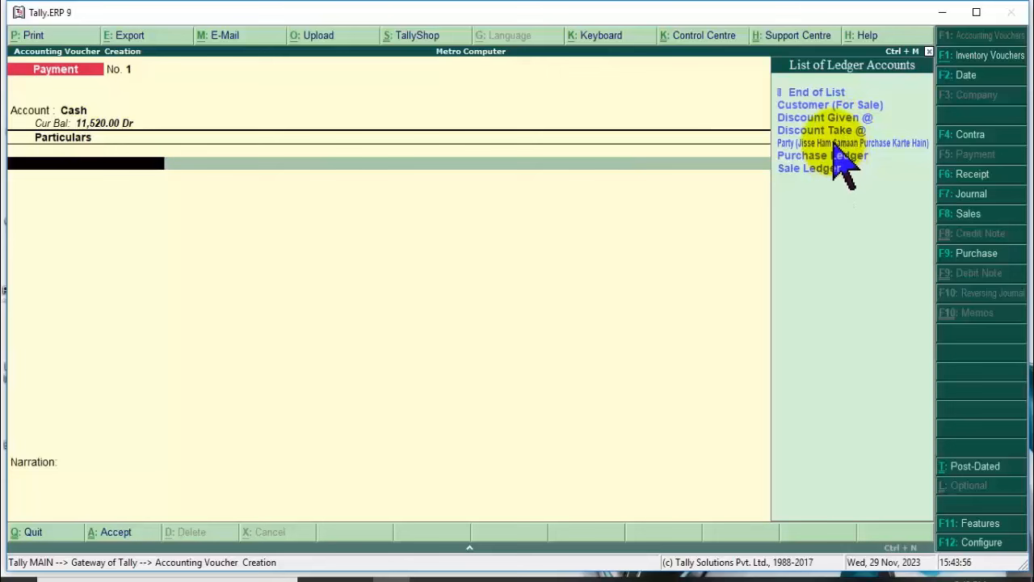
click(833, 144)
click(834, 144)
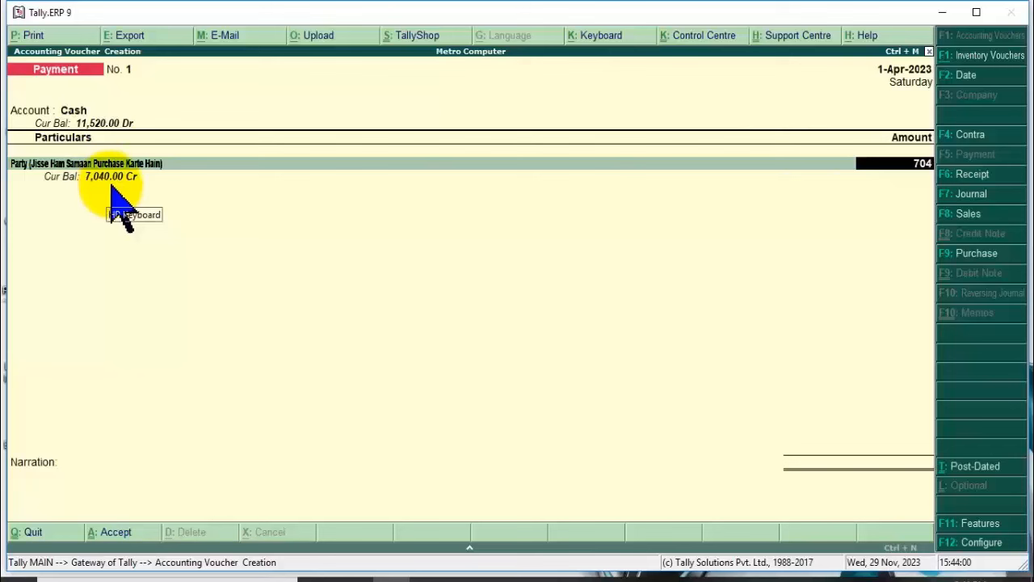
key(Return)
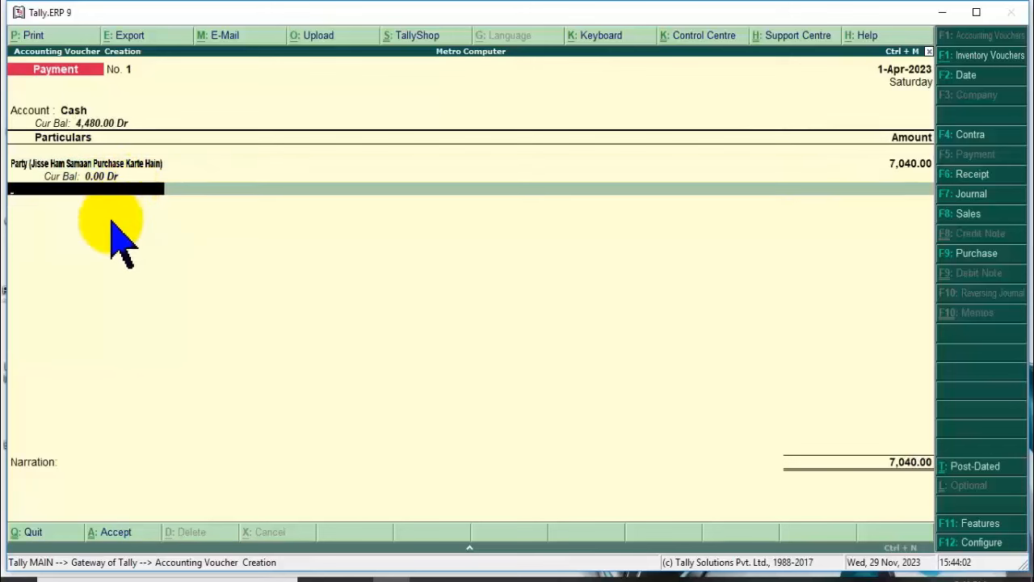
key(Return)
key(Return)
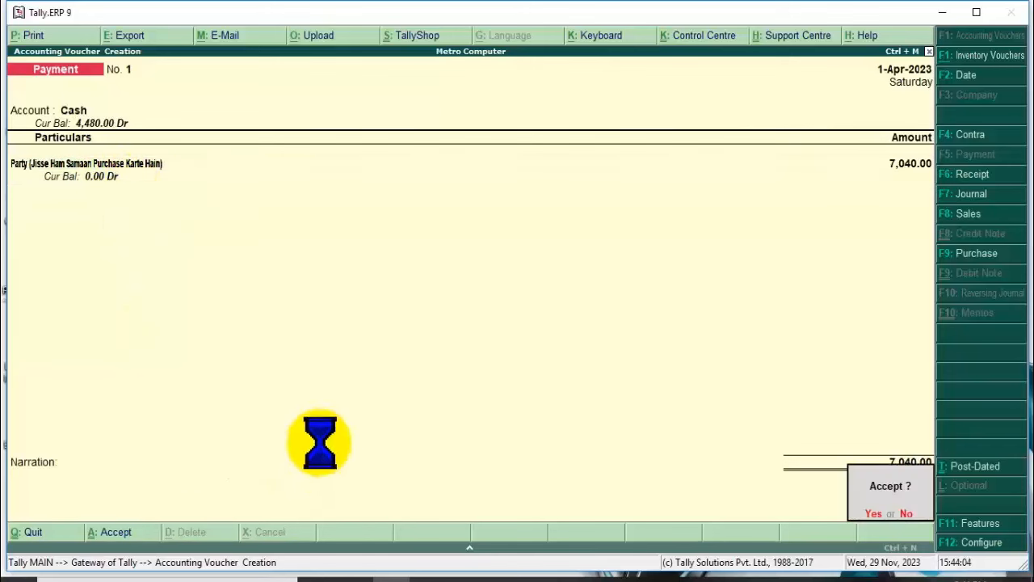
key(Return)
key(Escape)
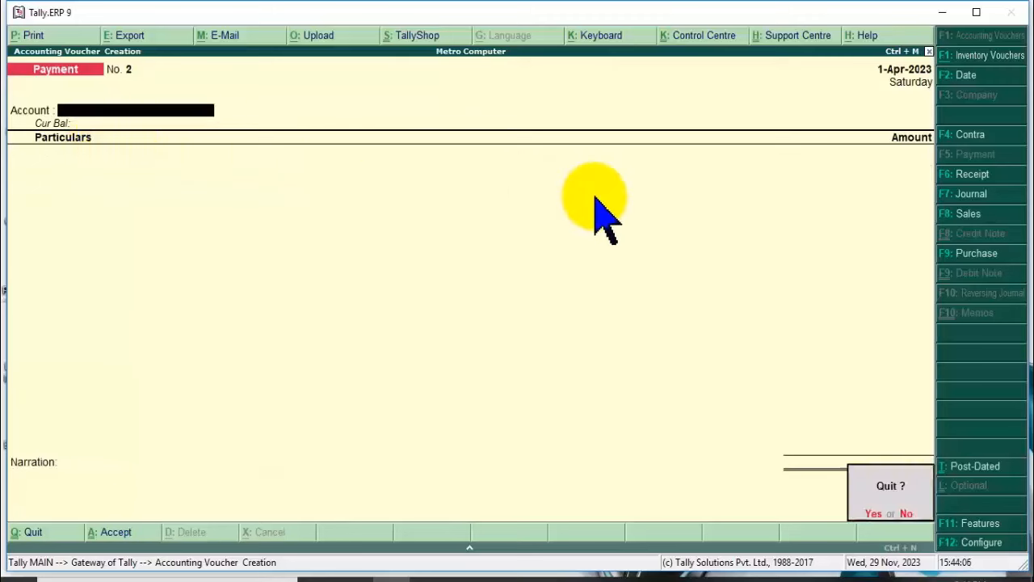
key(Return)
key(Escape)
Open the Balance Sheet, drill into Current Assets to check Cash-in-hand, and back out to the Gateway.
key(n)
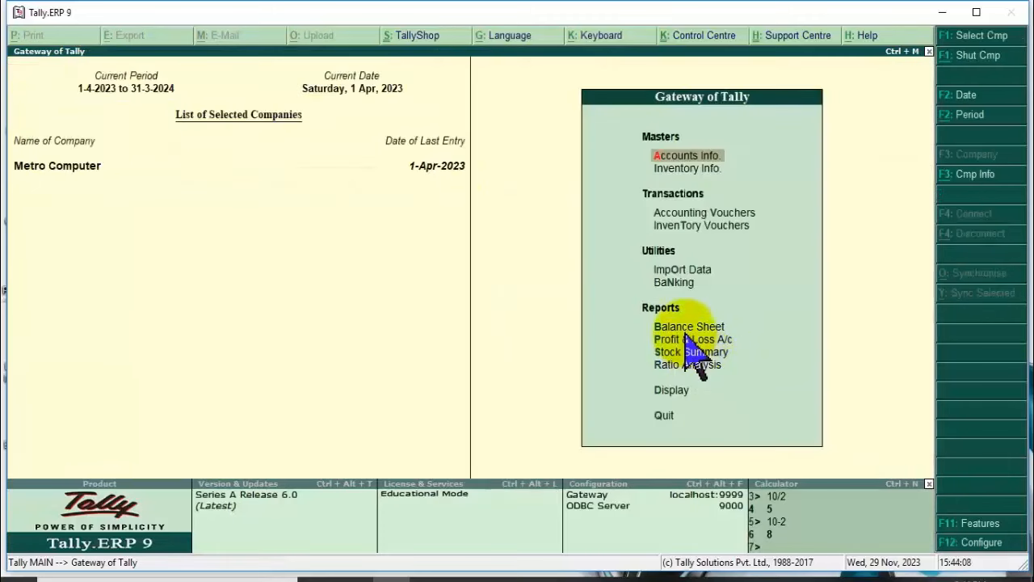
click(685, 328)
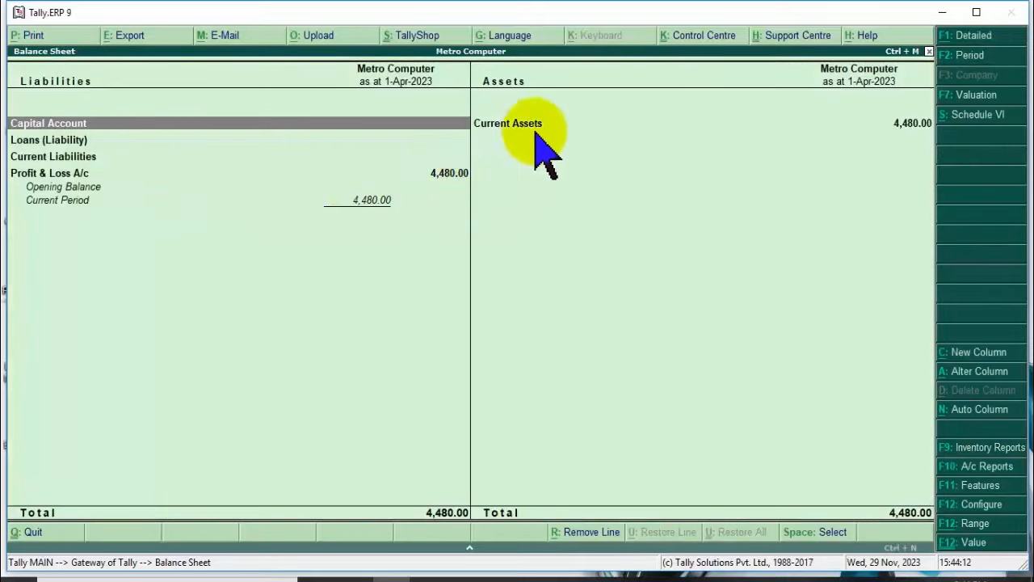
click(690, 122)
double_click(566, 125)
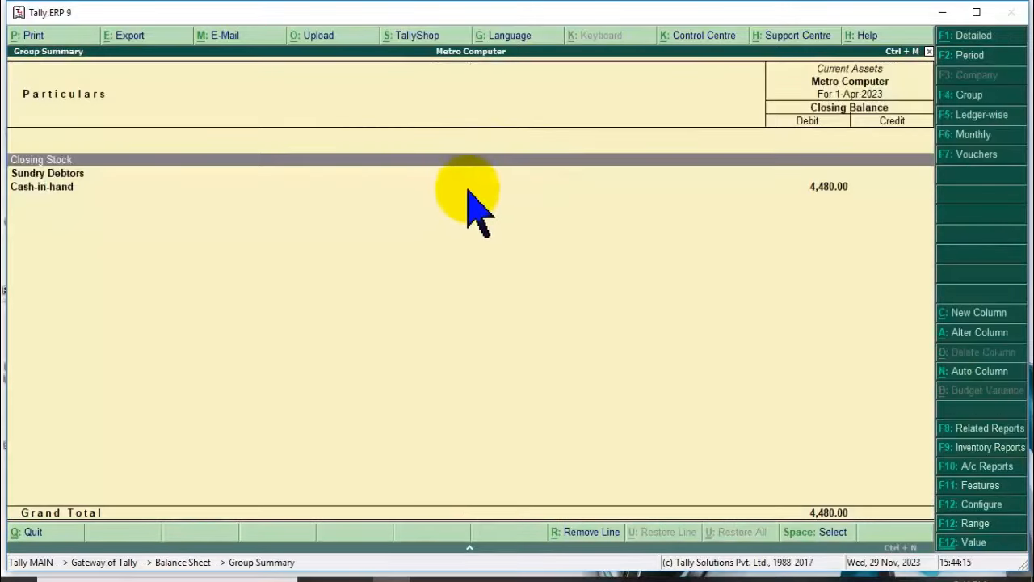
click(805, 189)
key(Escape)
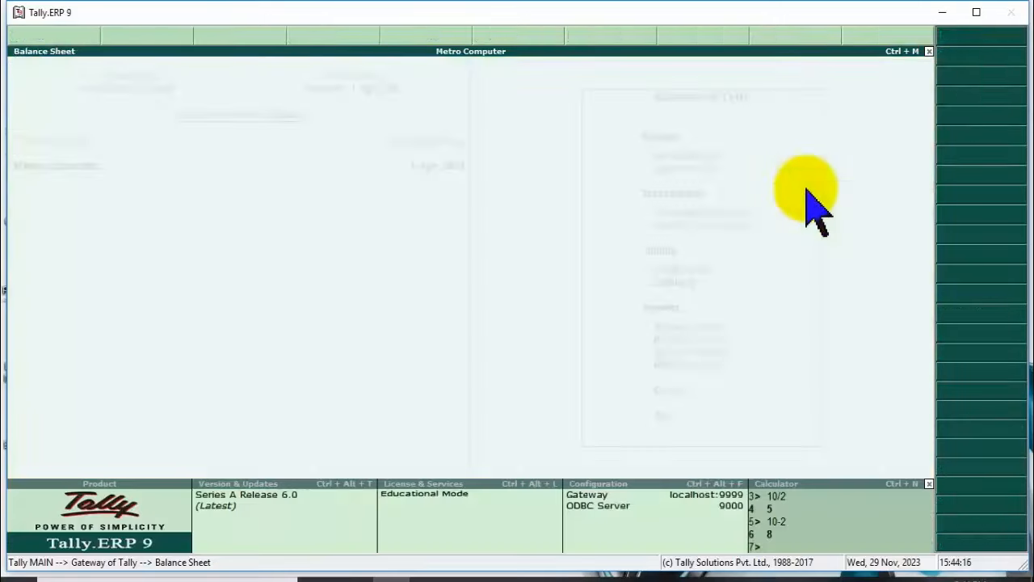
key(Escape)
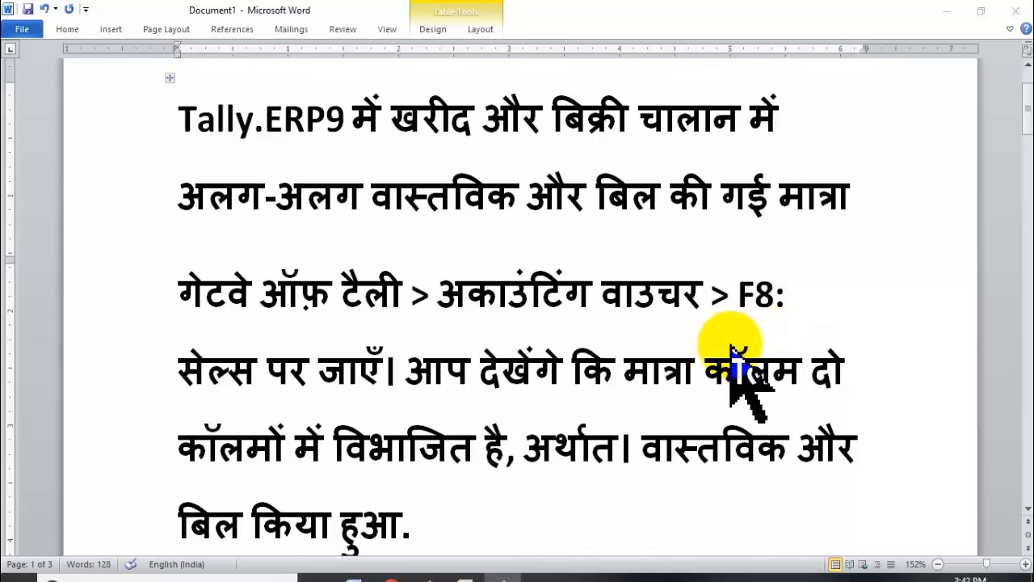
Scroll down to page 3 showing the Stock Item Creation and Unit Creation screenshots.
scroll(731, 351, down, 1)
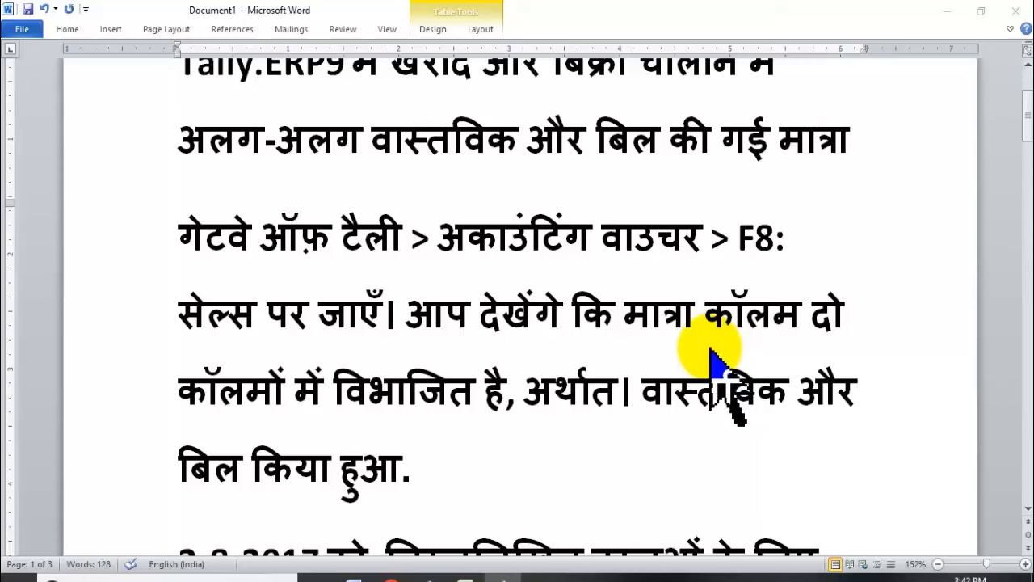
scroll(709, 348, up, 2)
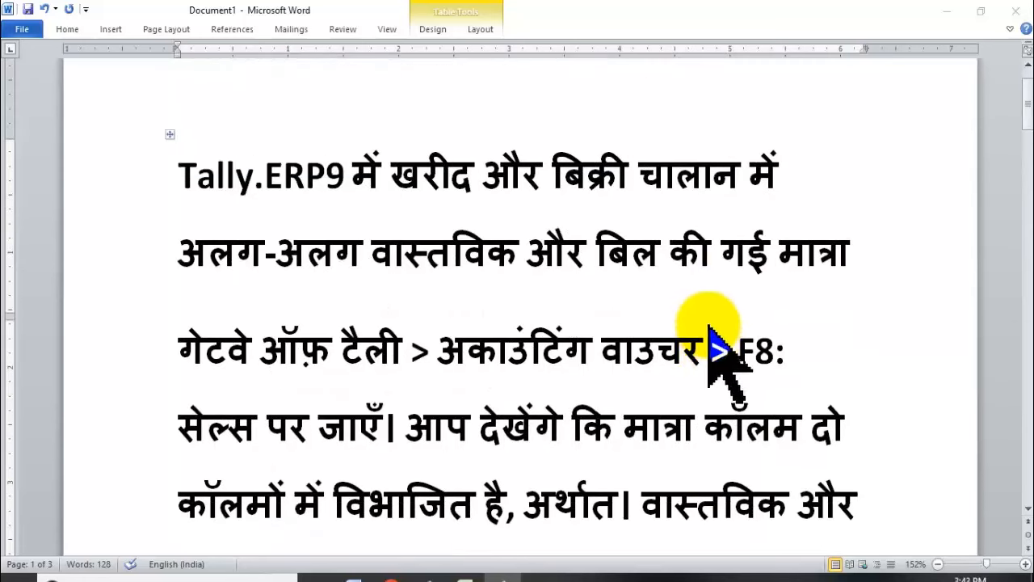
scroll(708, 331, down, 7)
scroll(707, 319, down, 14)
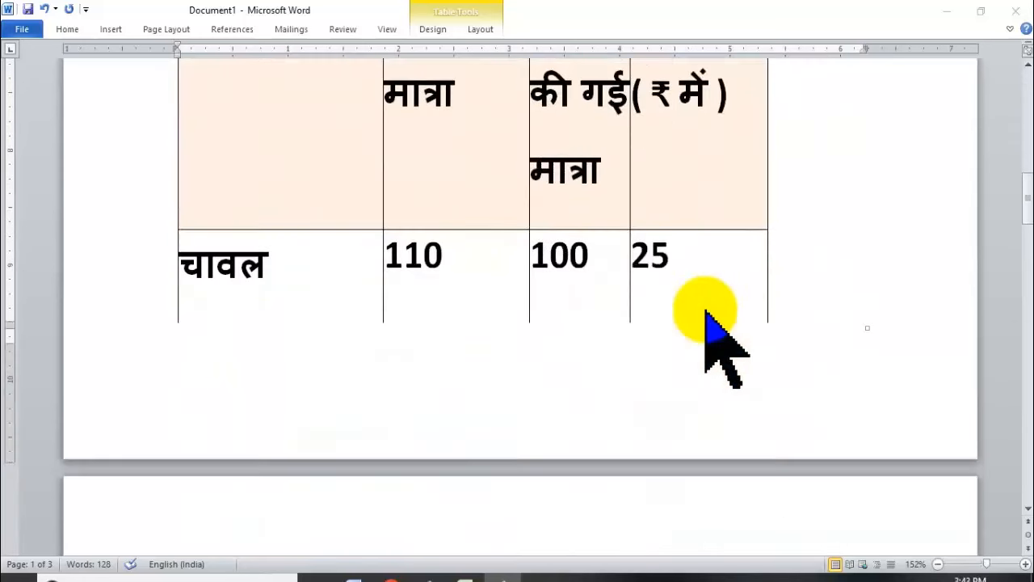
scroll(715, 339, down, 15)
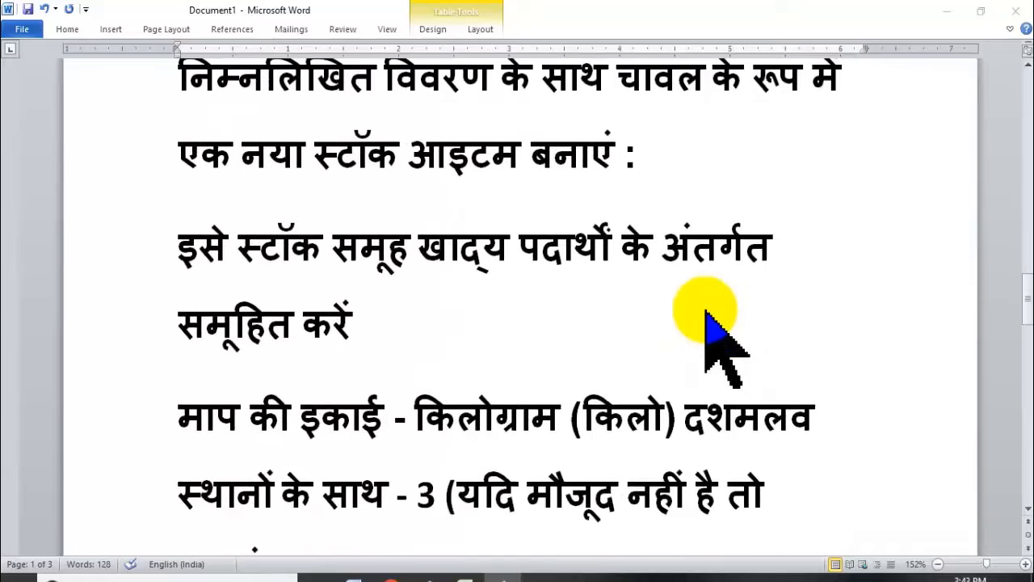
scroll(705, 312, down, 10)
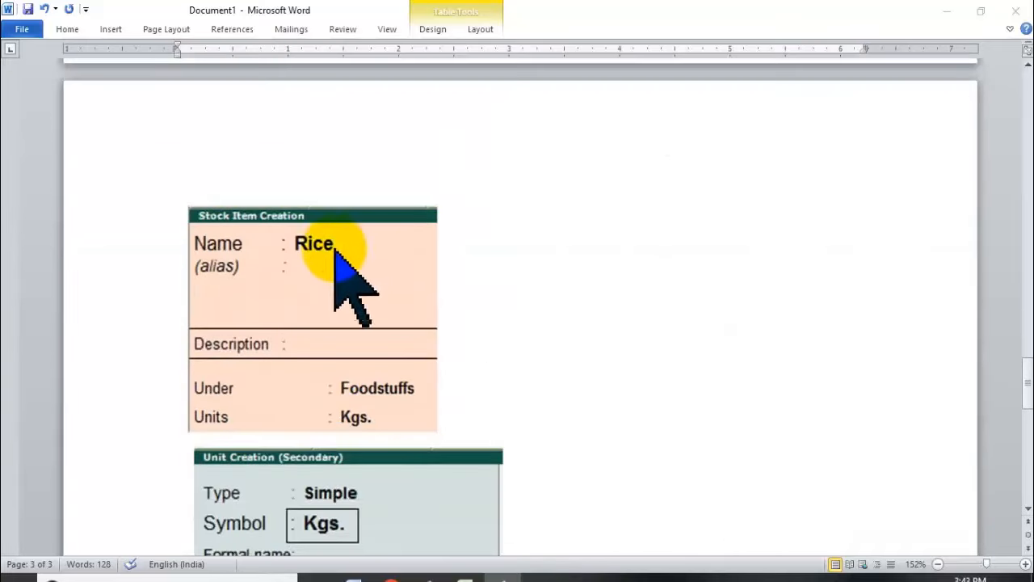
scroll(395, 332, down, 6)
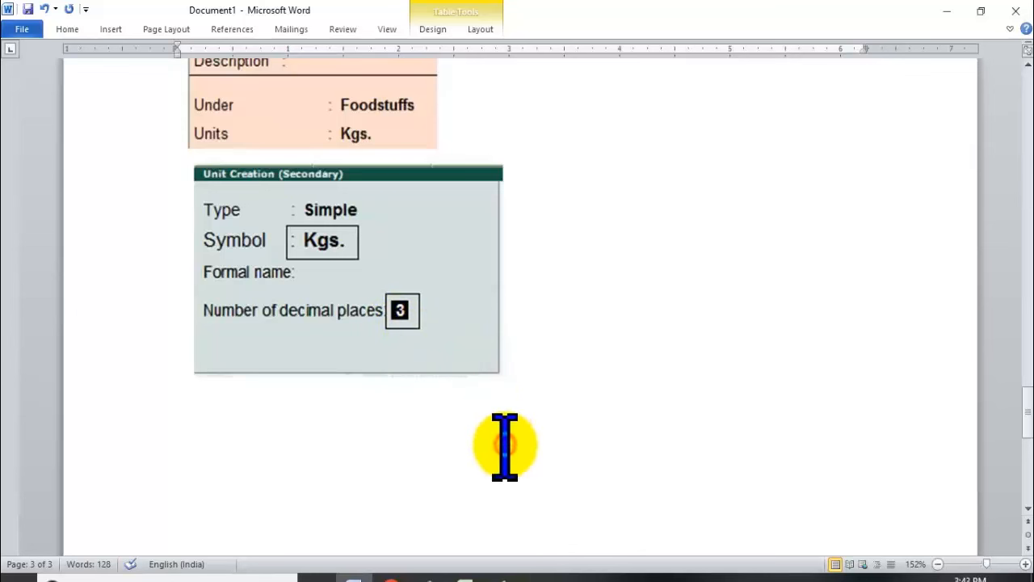
Type and edit sample quantity lines below the image: 1000 Kgs., 1.0 Kg and 1000.000Kgs.
click(578, 457)
text(1.00)
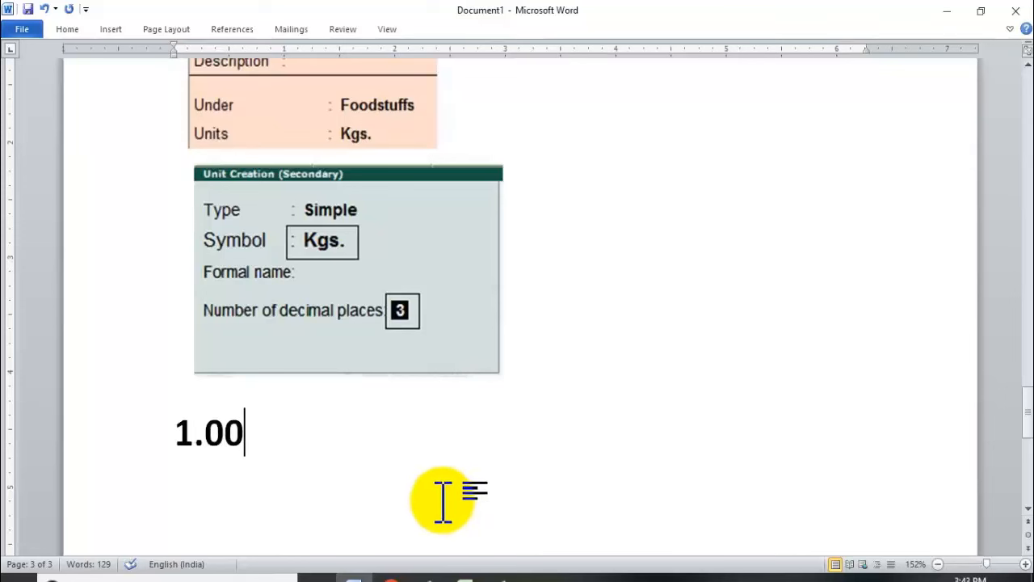
key(BackSpace)
key(BackSpace)
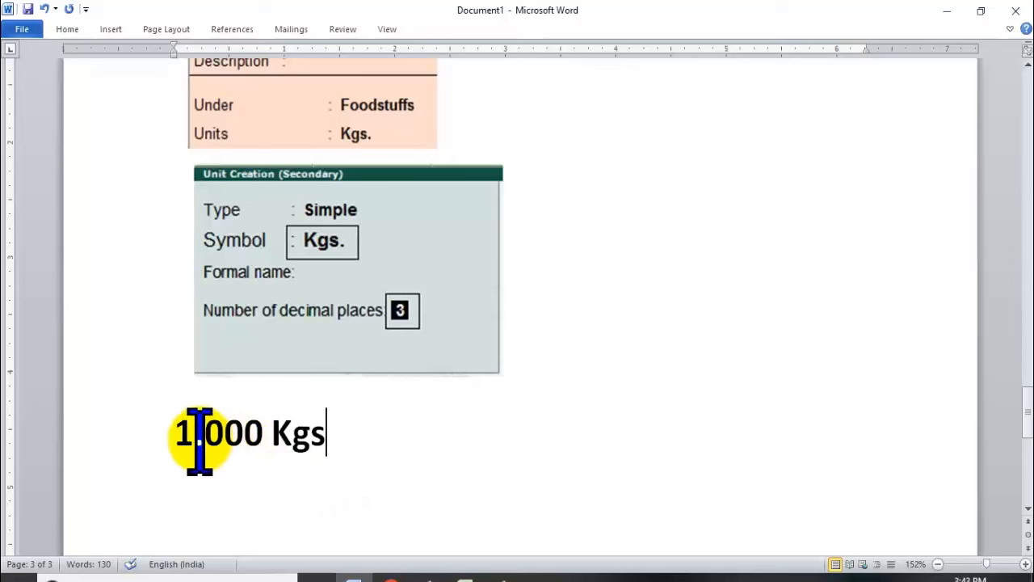
text(000.)
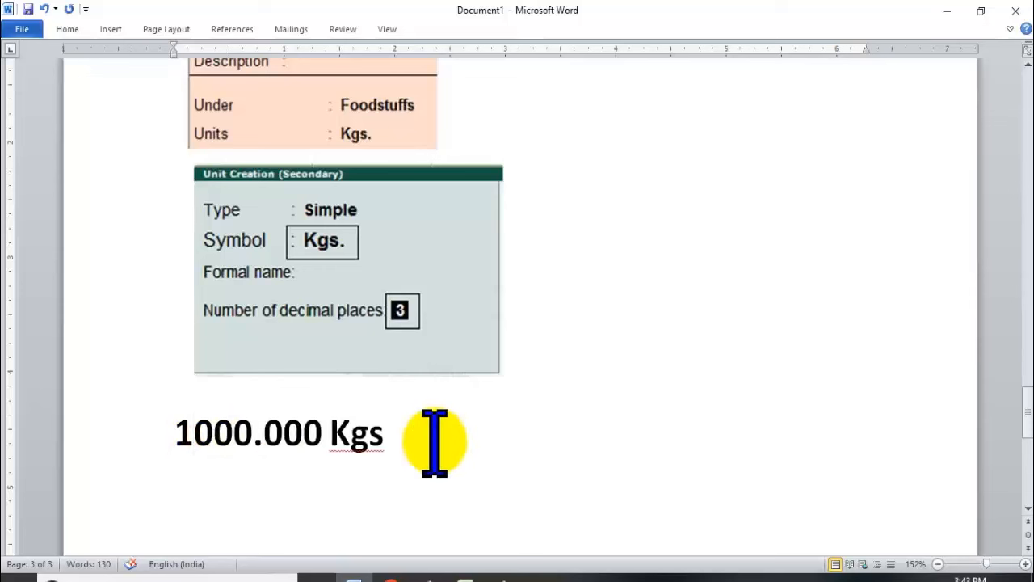
key(BackSpace)
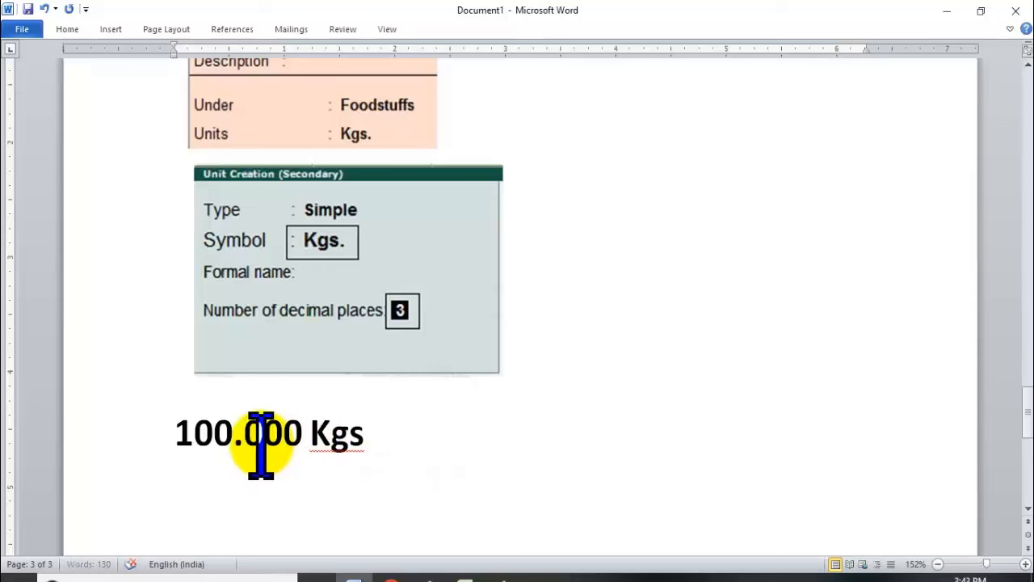
key(BackSpace)
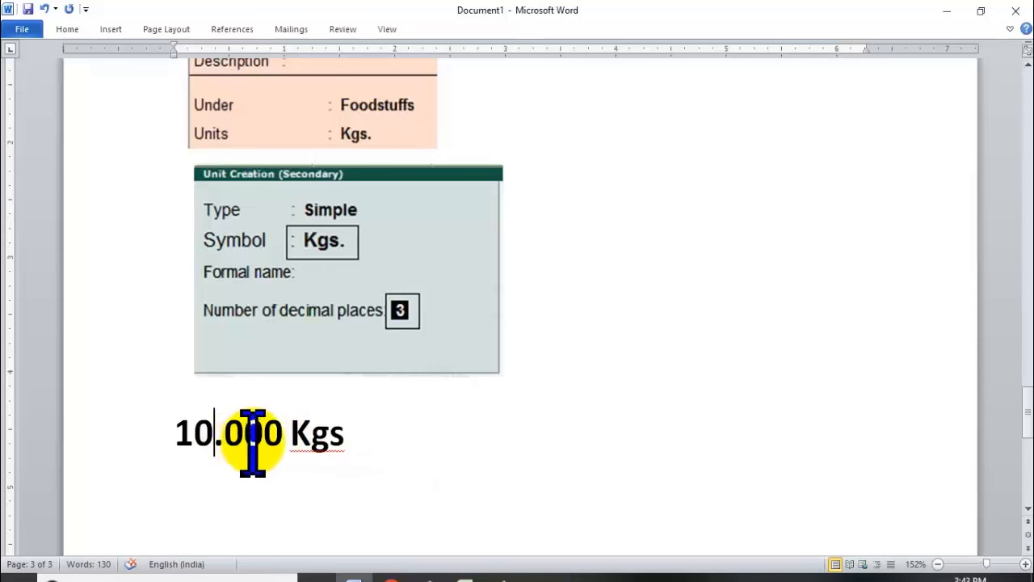
key(BackSpace)
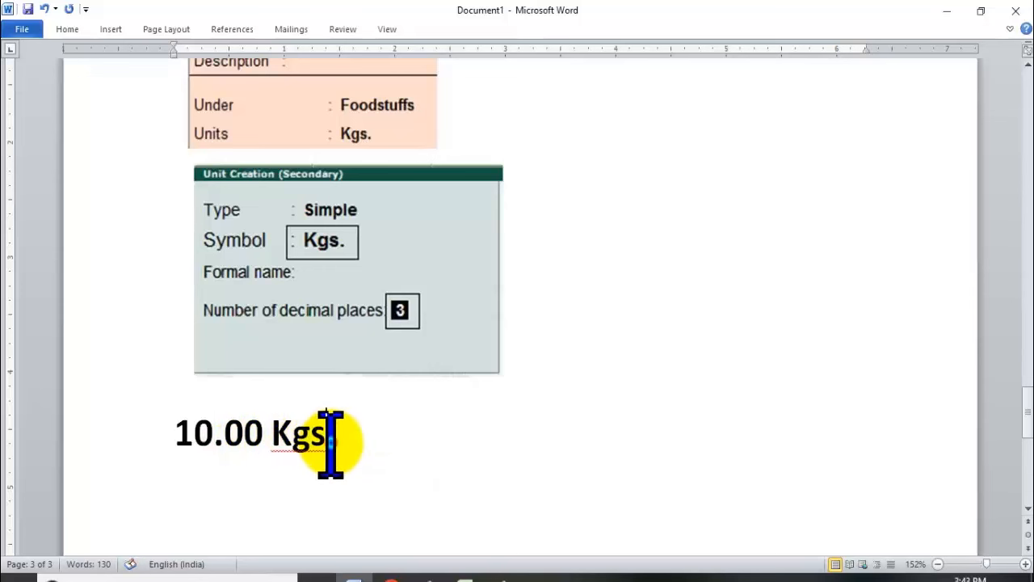
click(331, 439)
key(BackSpace)
key(BackSpace)
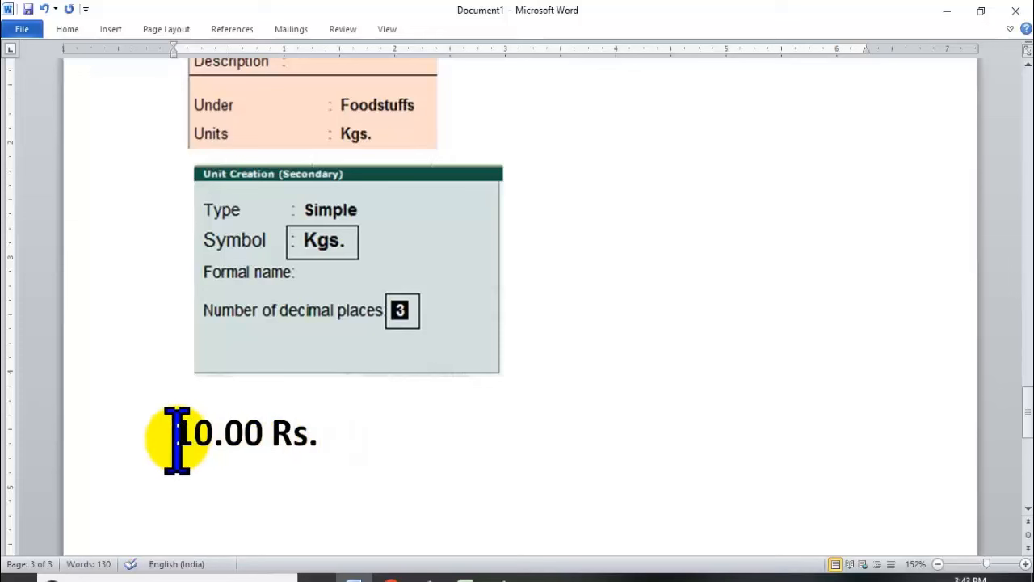
drag(177, 441, 358, 485)
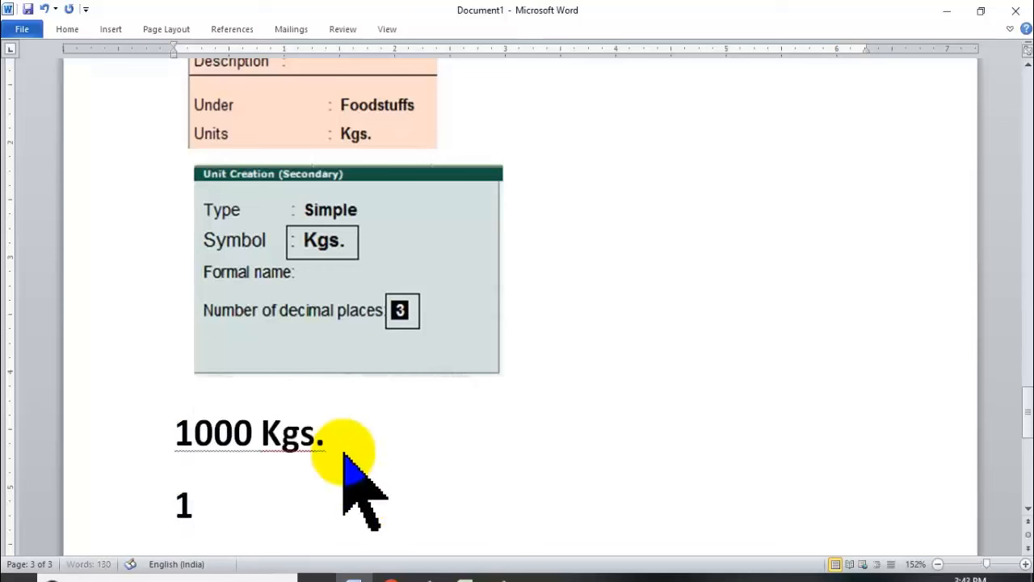
text(.000 Kg)
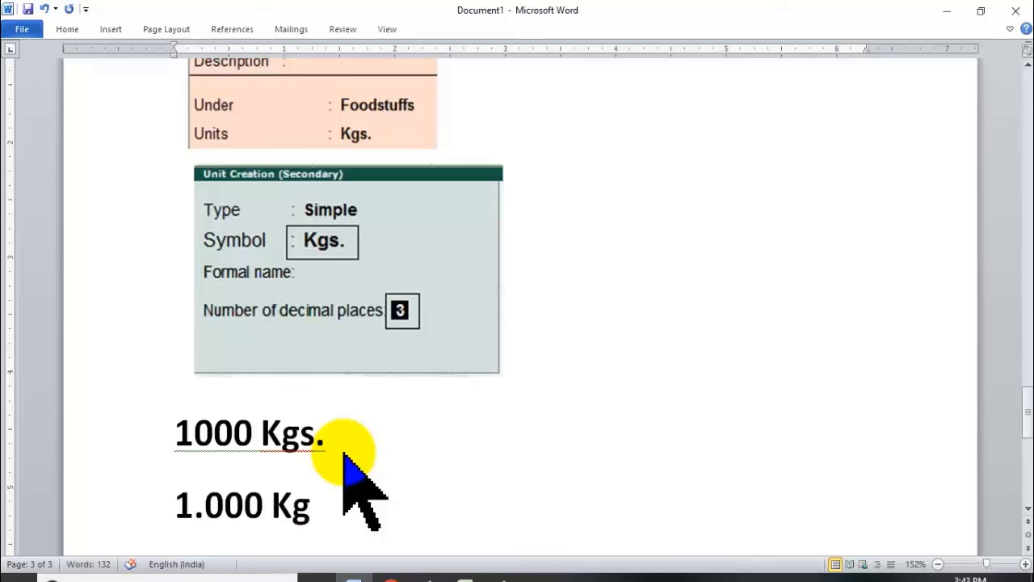
key(Return)
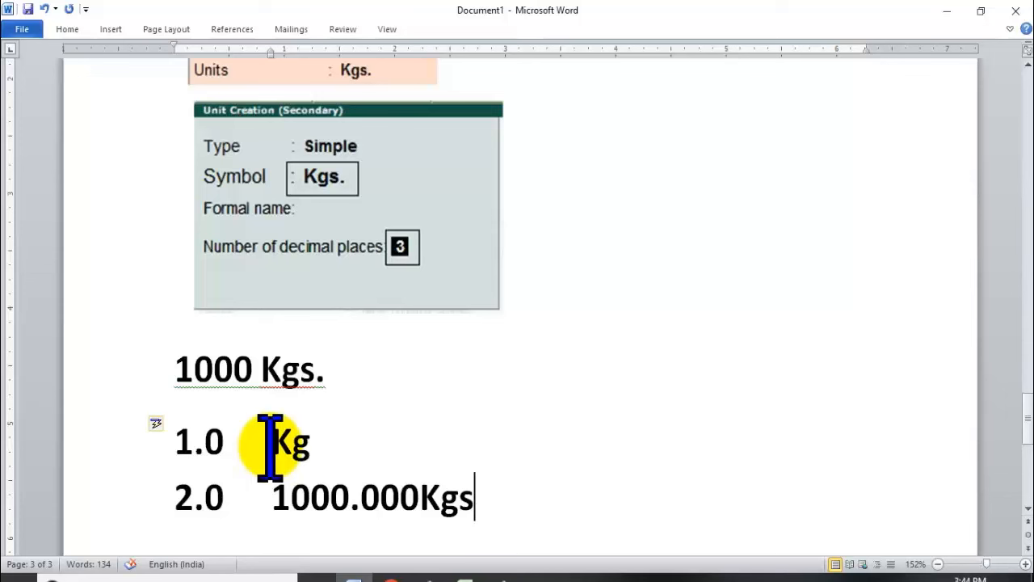
Delete the sample quantity lines below the image and scroll back up to page 1.
drag(139, 367, 473, 497)
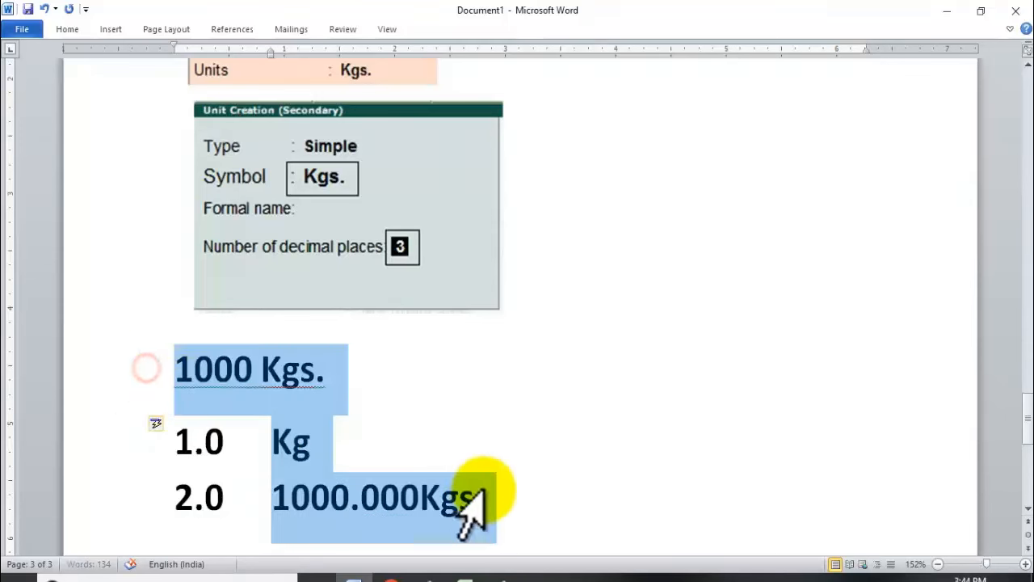
key(Delete)
scroll(404, 473, up, 13)
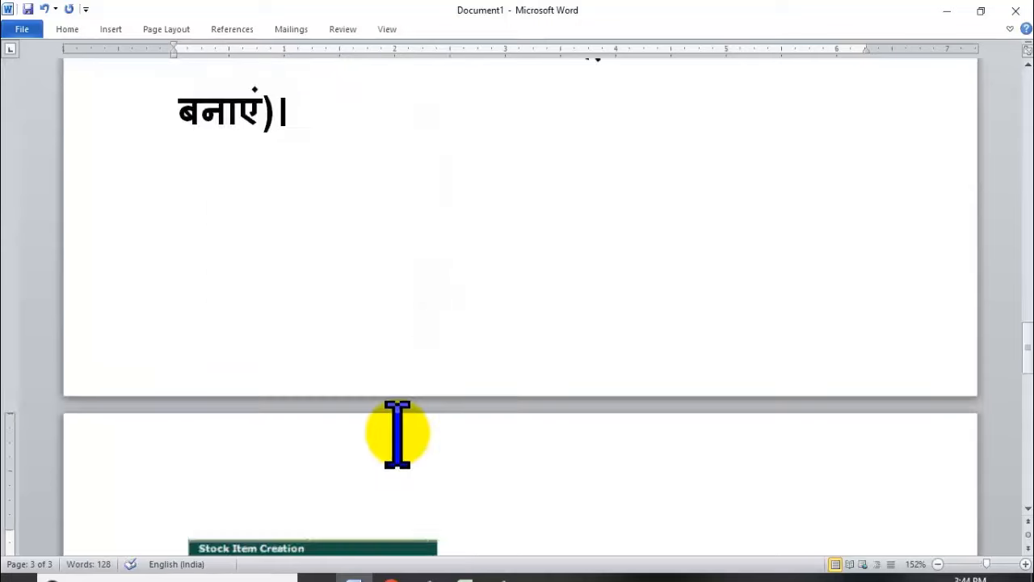
scroll(397, 434, up, 8)
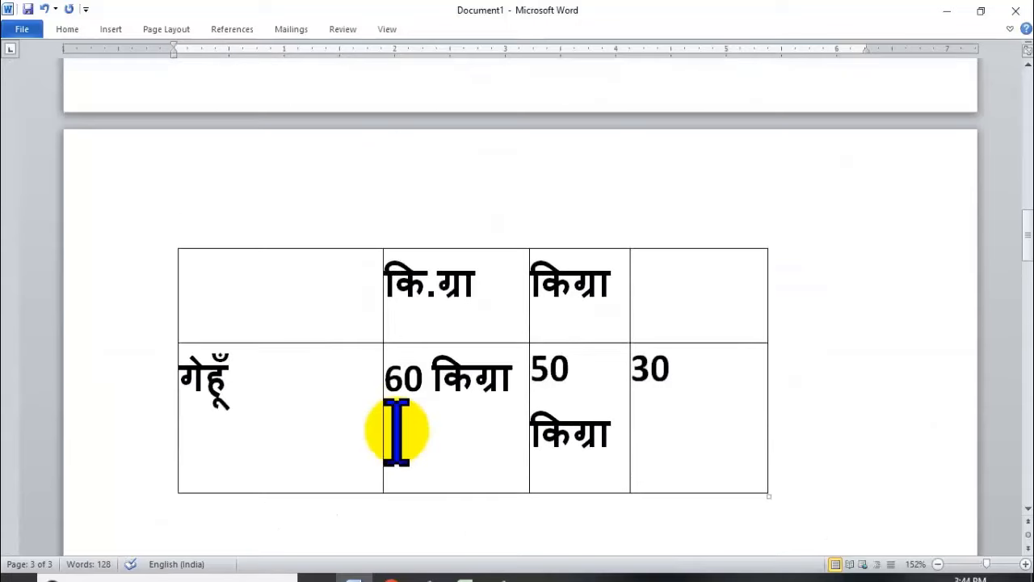
scroll(397, 433, up, 3)
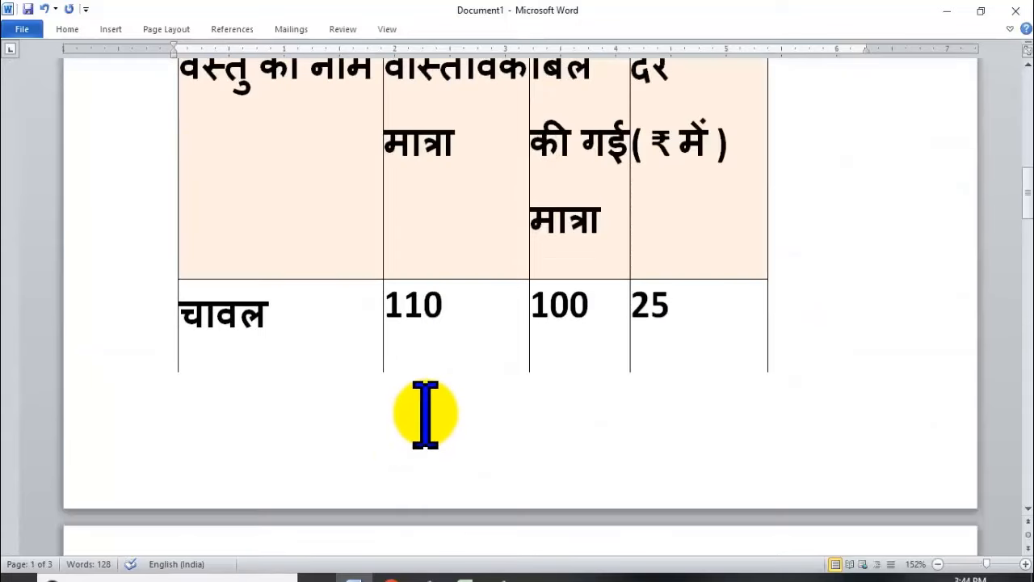
scroll(426, 413, up, 5)
scroll(427, 408, down, 3)
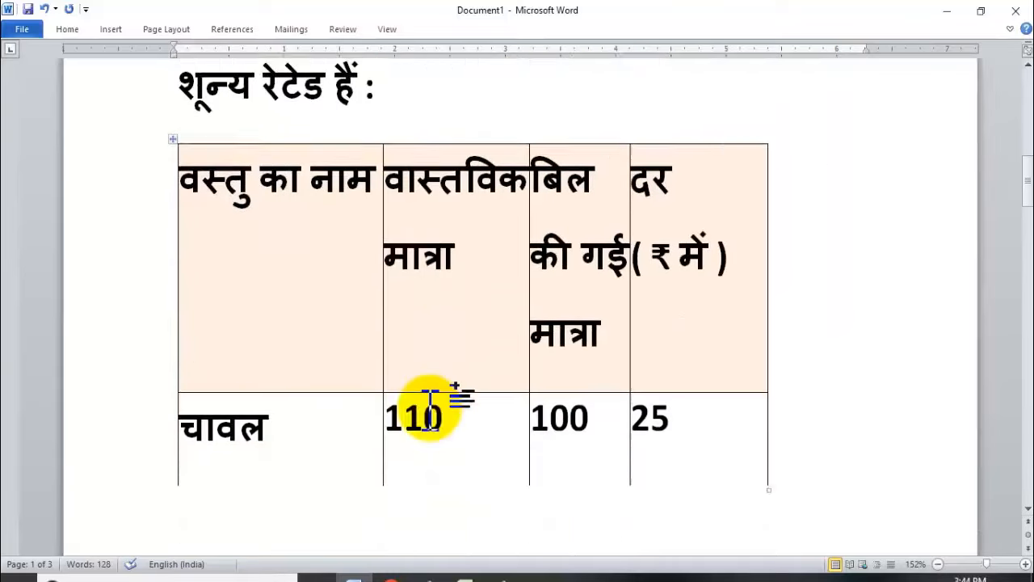
scroll(430, 402, down, 8)
scroll(432, 397, up, 8)
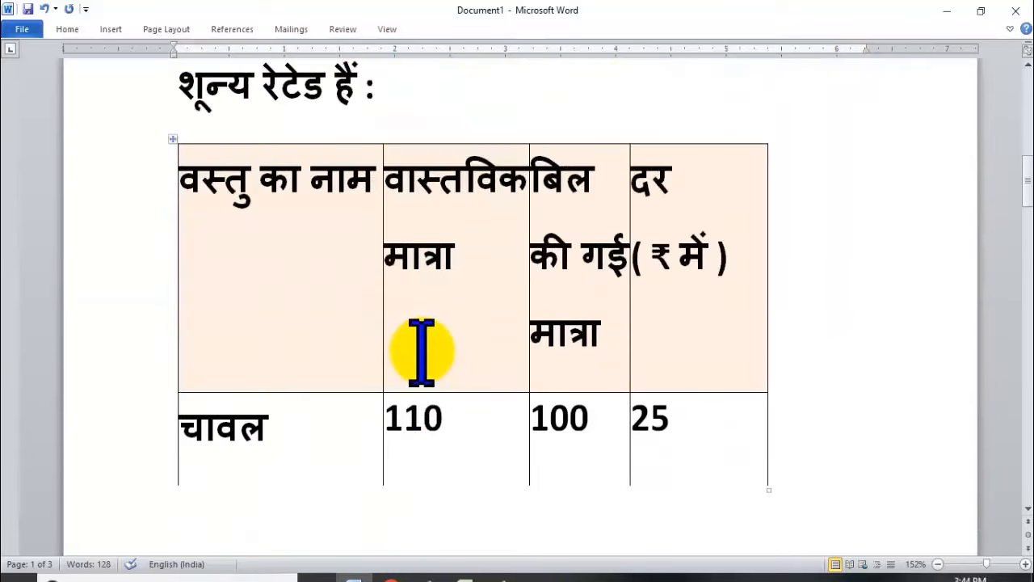
scroll(421, 352, down, 4)
scroll(421, 348, down, 1)
Review the Hindi instructions, selecting the गेटवे ऑफ़ टैली path text.
click(521, 177)
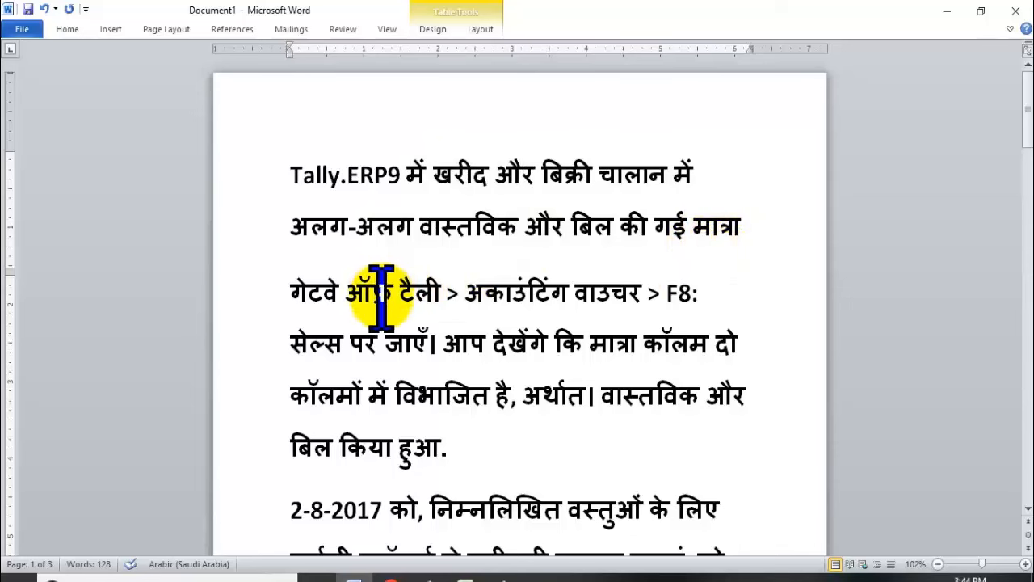
scroll(388, 295, down, 2)
drag(300, 218, 468, 216)
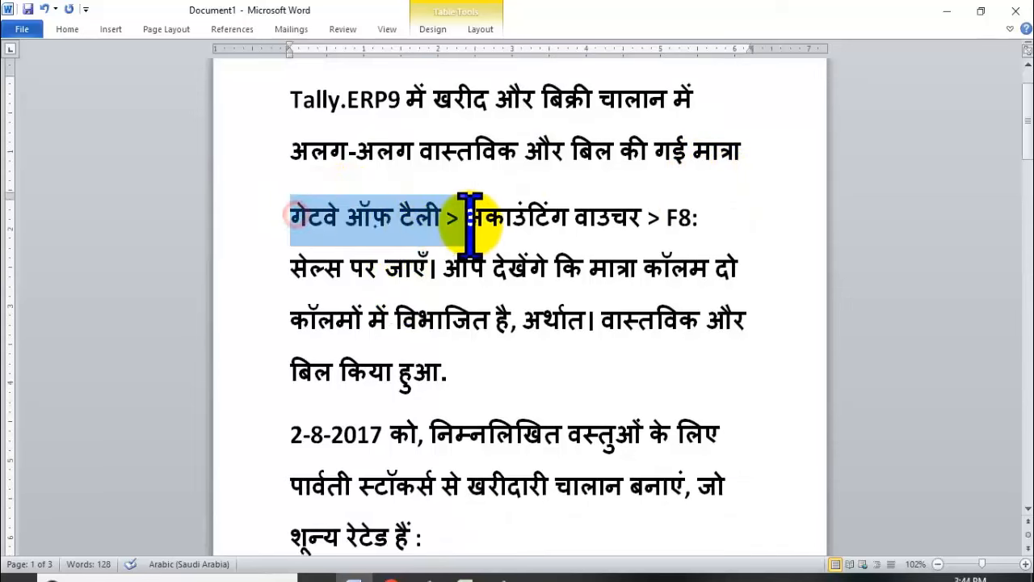
click(710, 227)
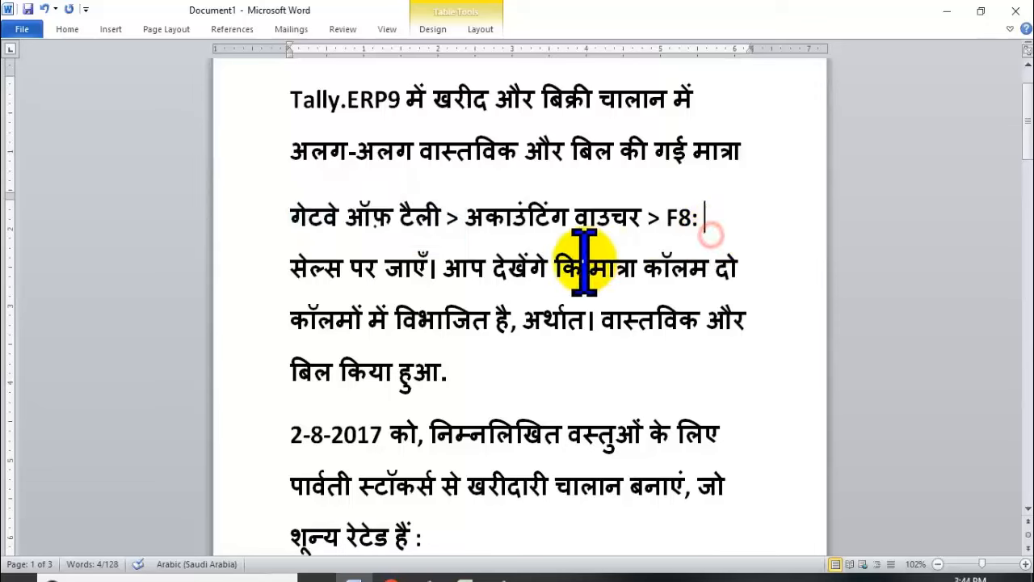
scroll(453, 242, down, 2)
scroll(512, 231, down, 5)
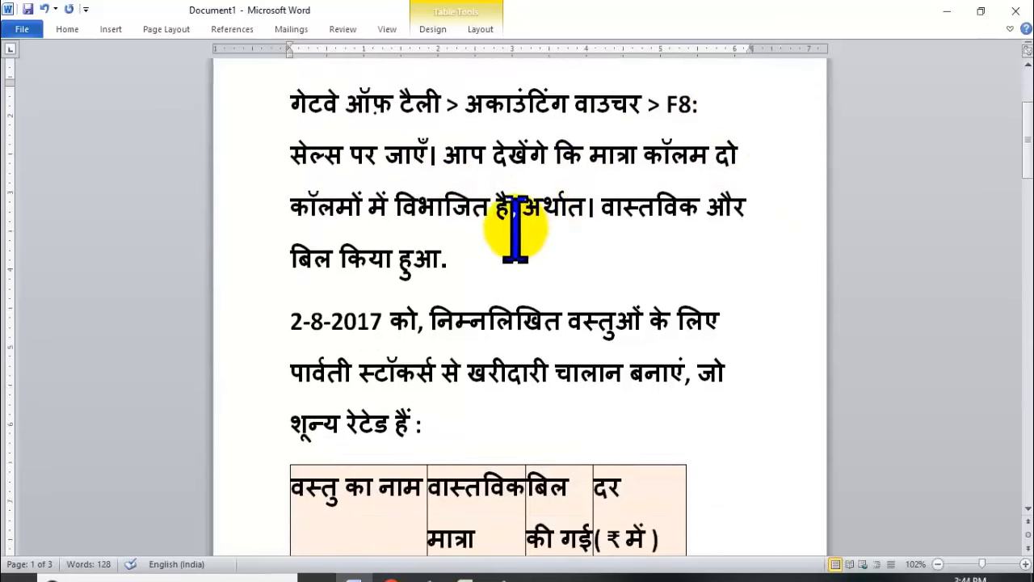
scroll(505, 218, down, 2)
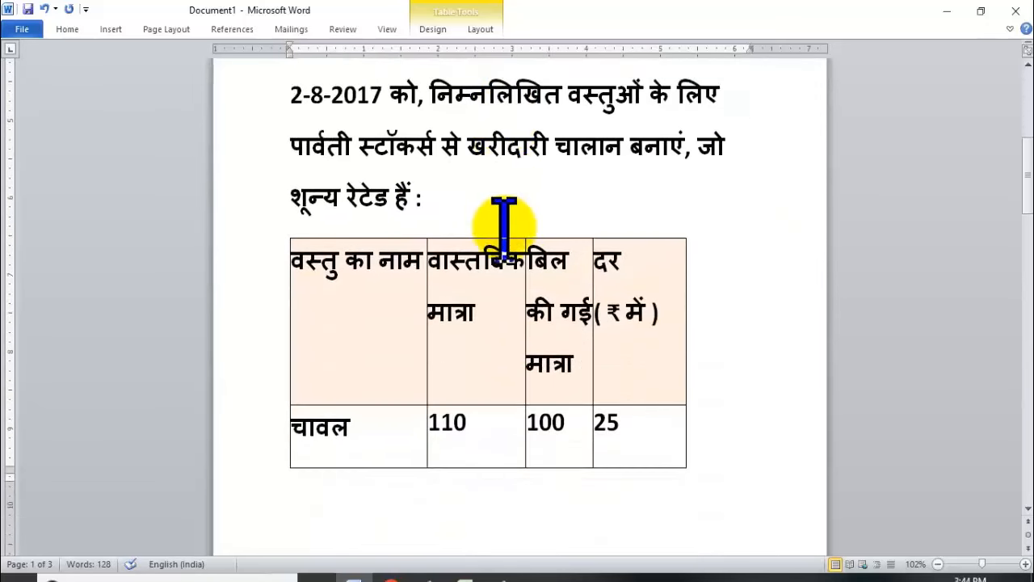
scroll(462, 262, down, 2)
Select the document text and the rice and wheat purchase-invoice table to review them.
triple_click(275, 179)
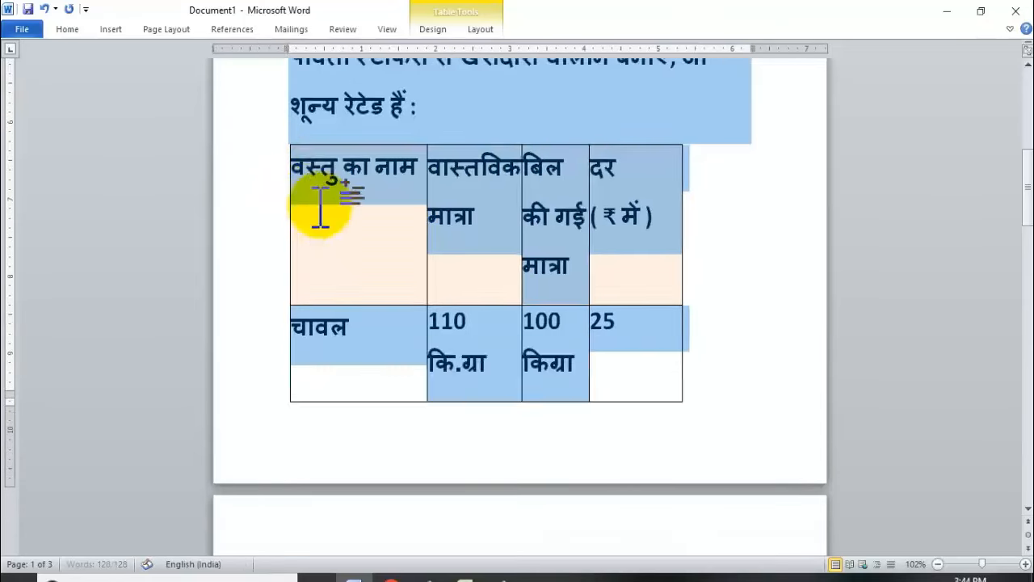
scroll(321, 209, up, 3)
scroll(332, 215, down, 5)
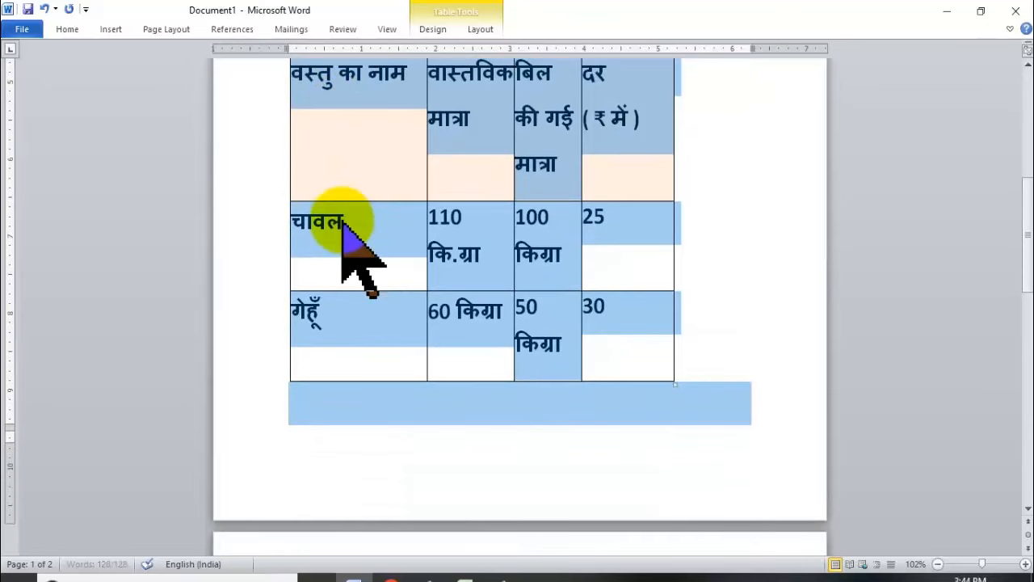
scroll(356, 251, up, 5)
scroll(550, 272, down, 3)
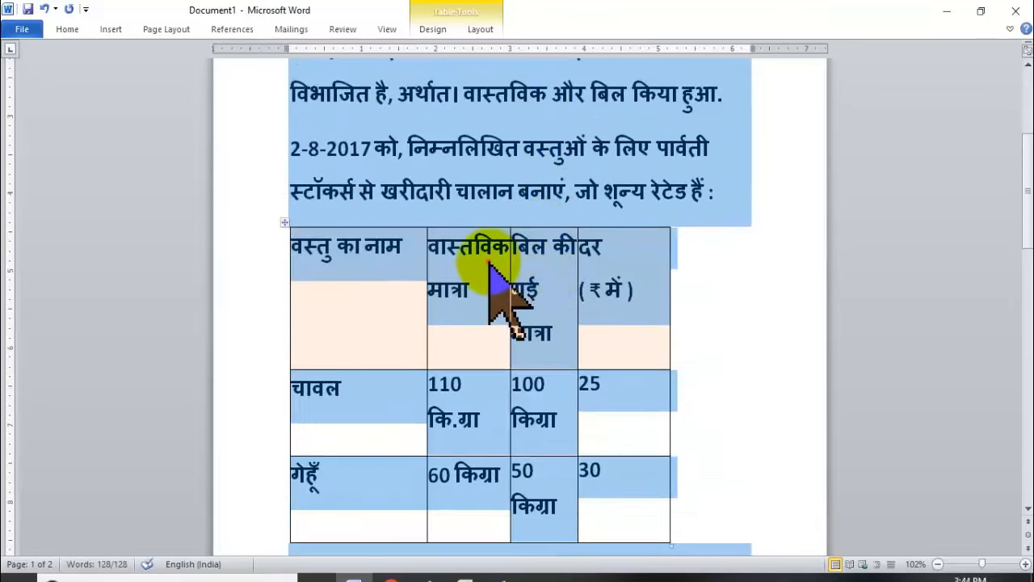
click(485, 266)
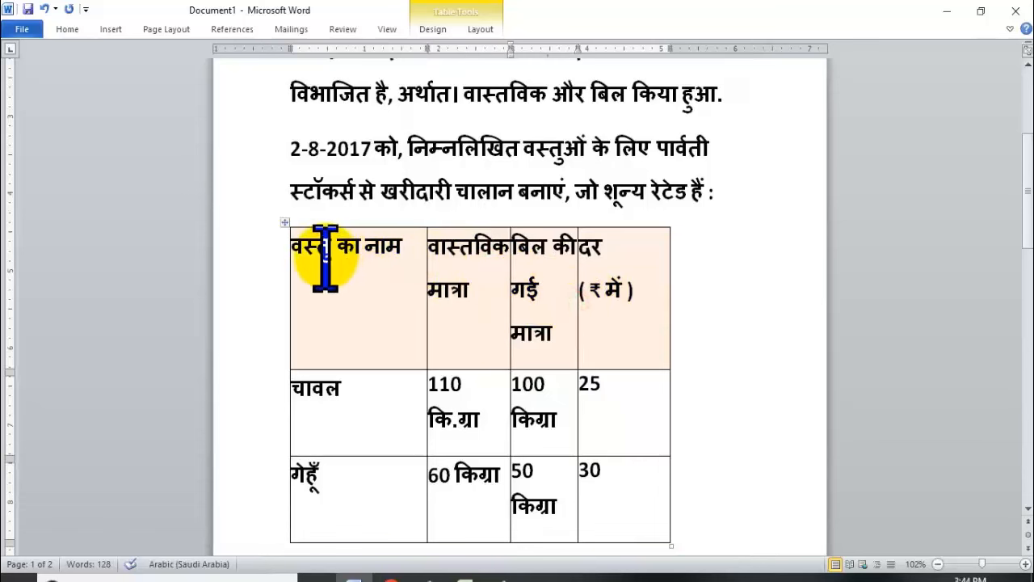
drag(325, 257, 693, 520)
scroll(687, 501, down, 4)
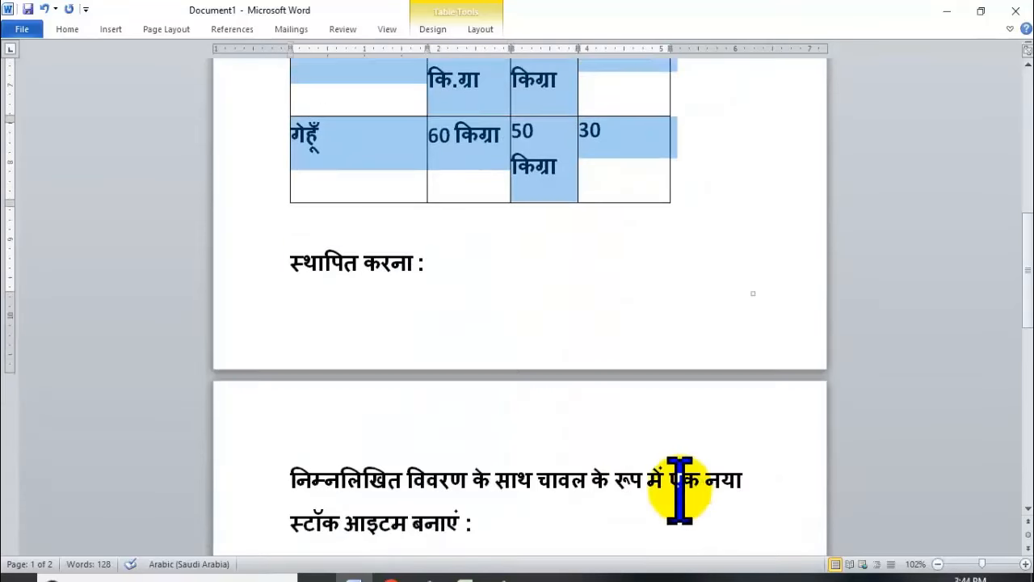
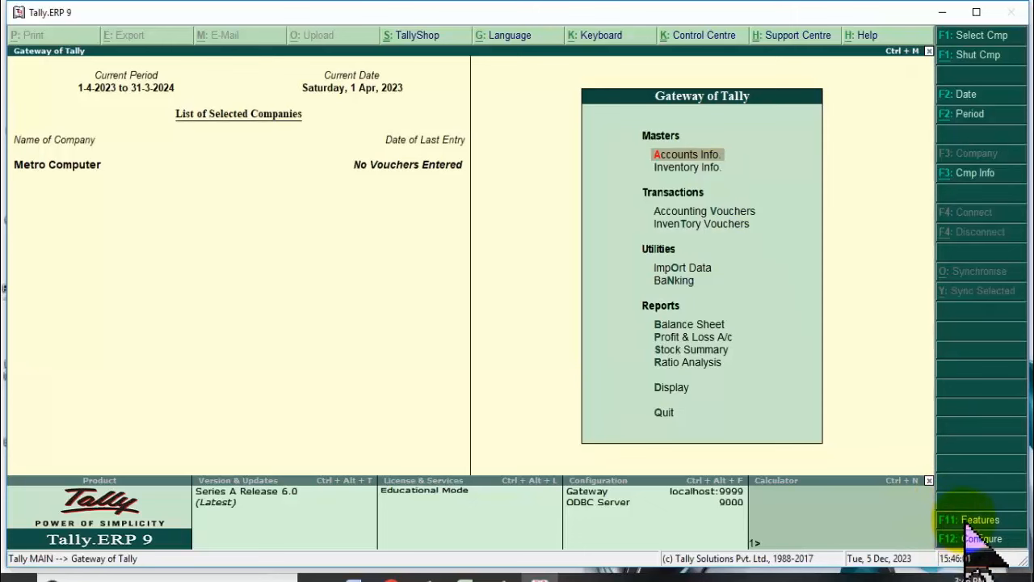
In F11 Inventory Features, locate the separate actual and billed quantity option and accept.
click(972, 521)
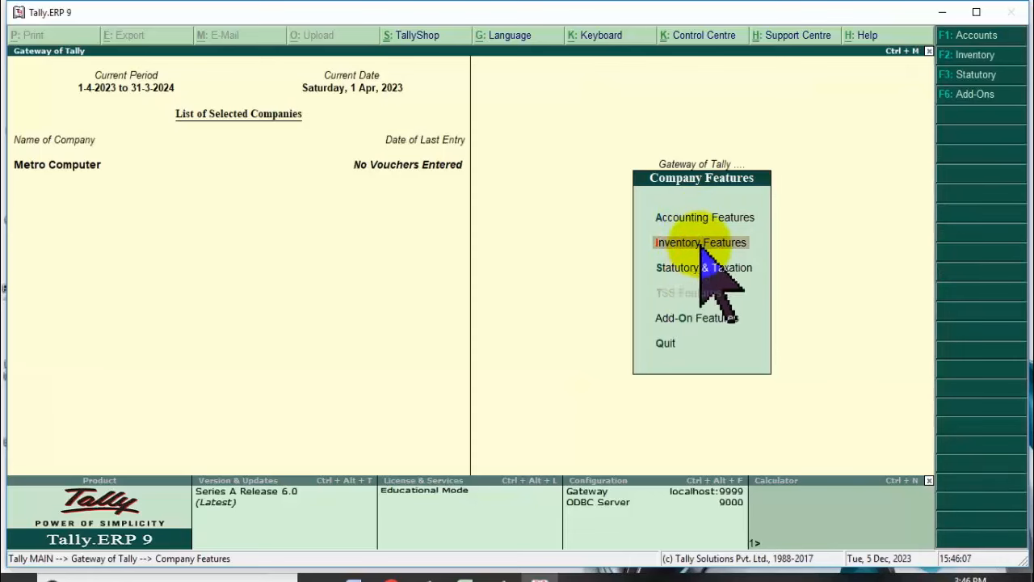
click(701, 244)
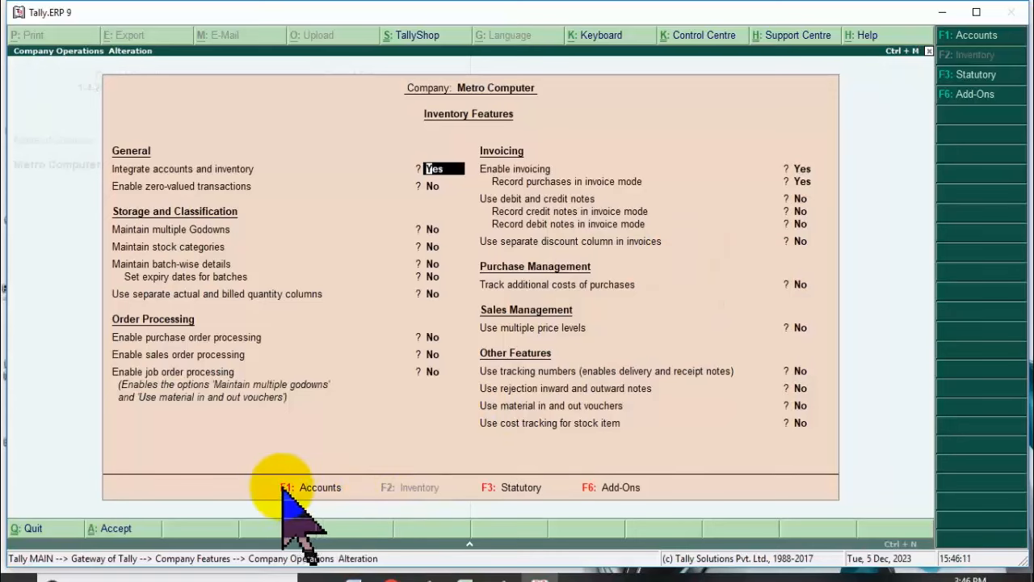
key(F1)
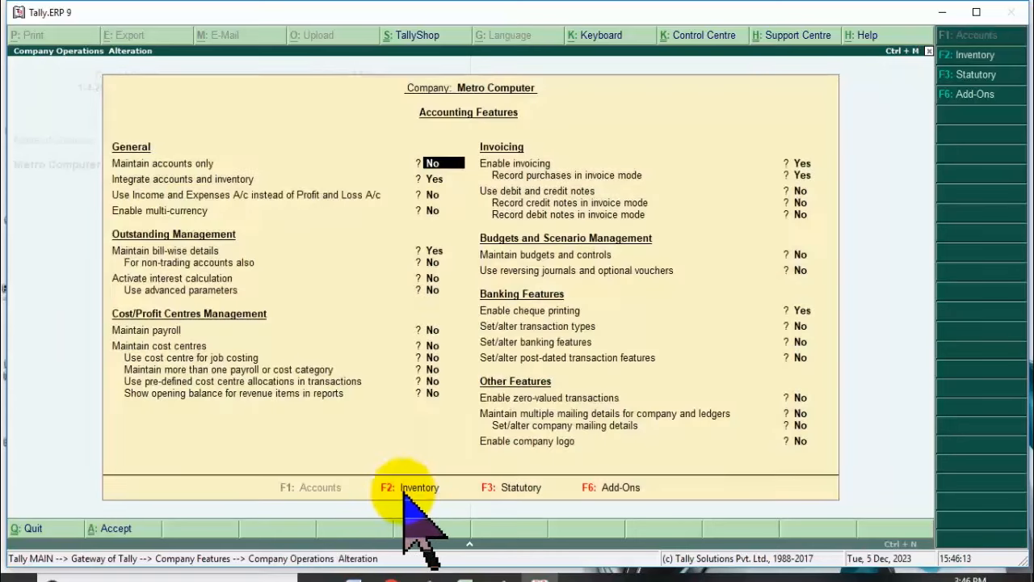
click(412, 489)
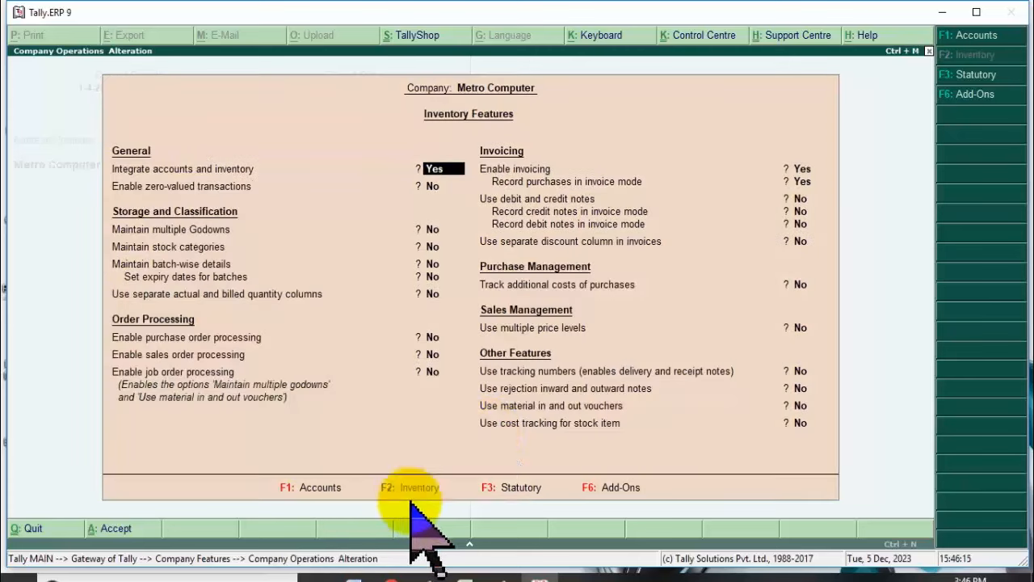
click(216, 295)
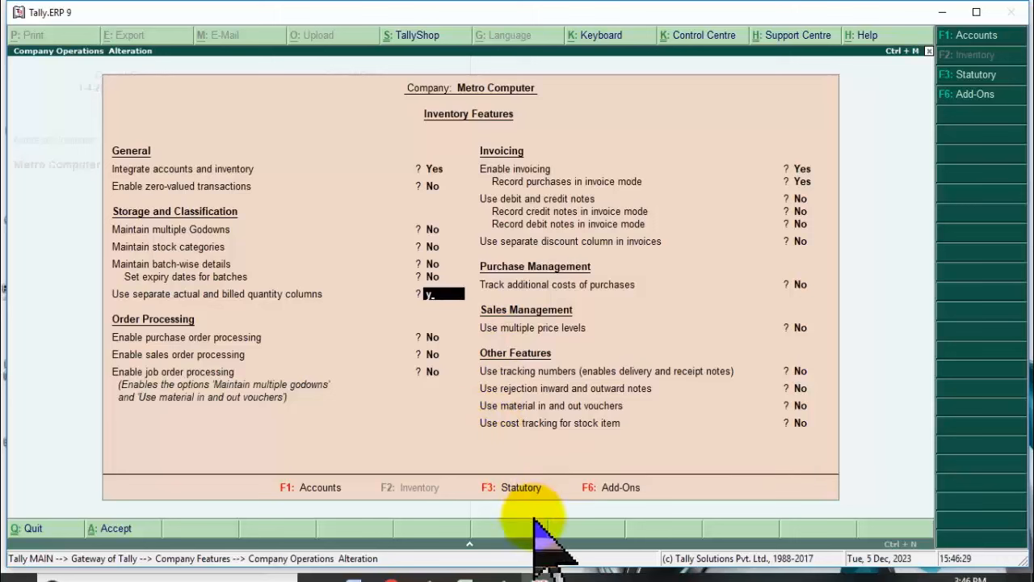
key(y)
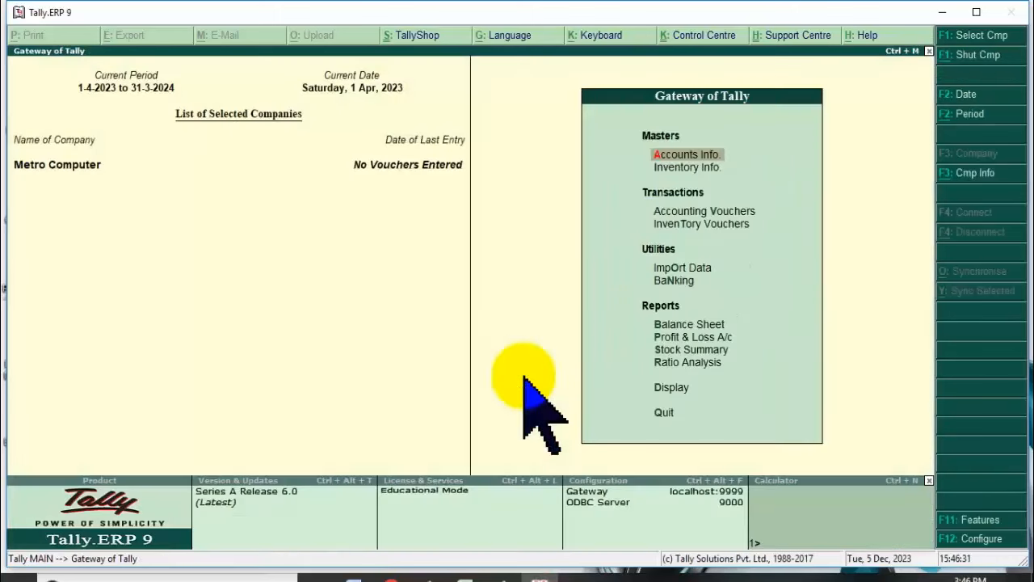
Open voucher entry, switch the type from Sales to Purchase, then quit the voucher.
key(Up)
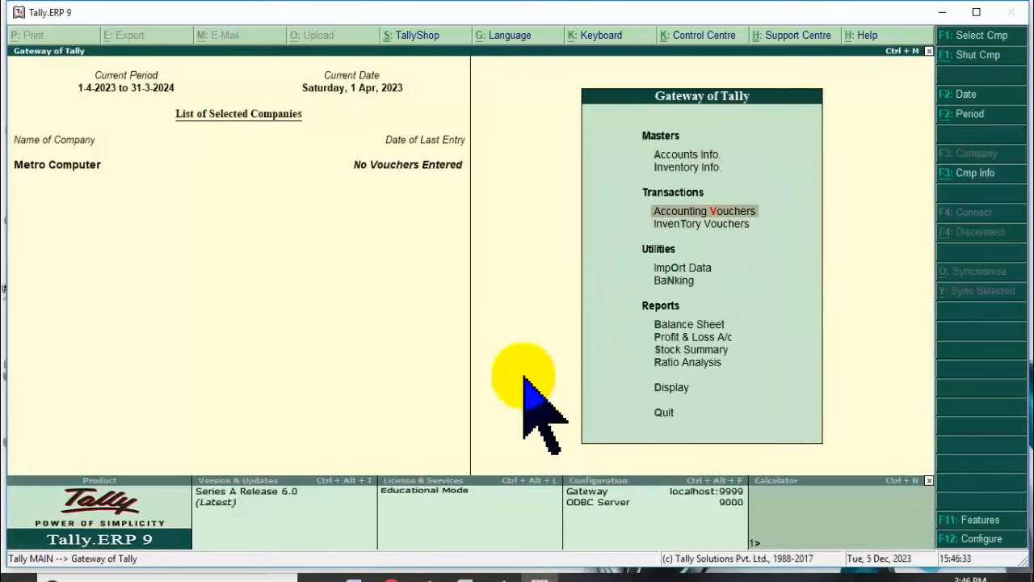
key(Return)
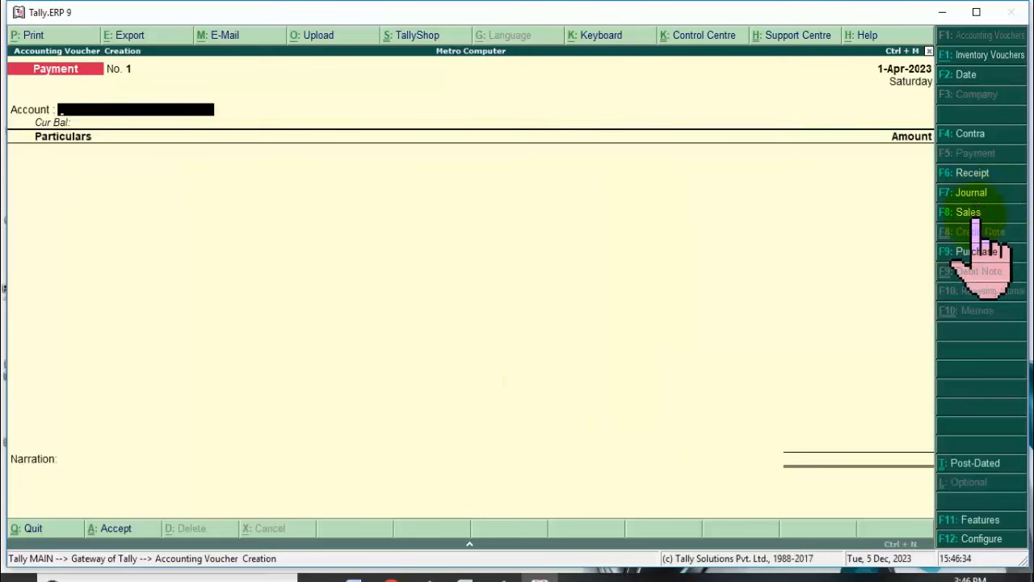
click(973, 213)
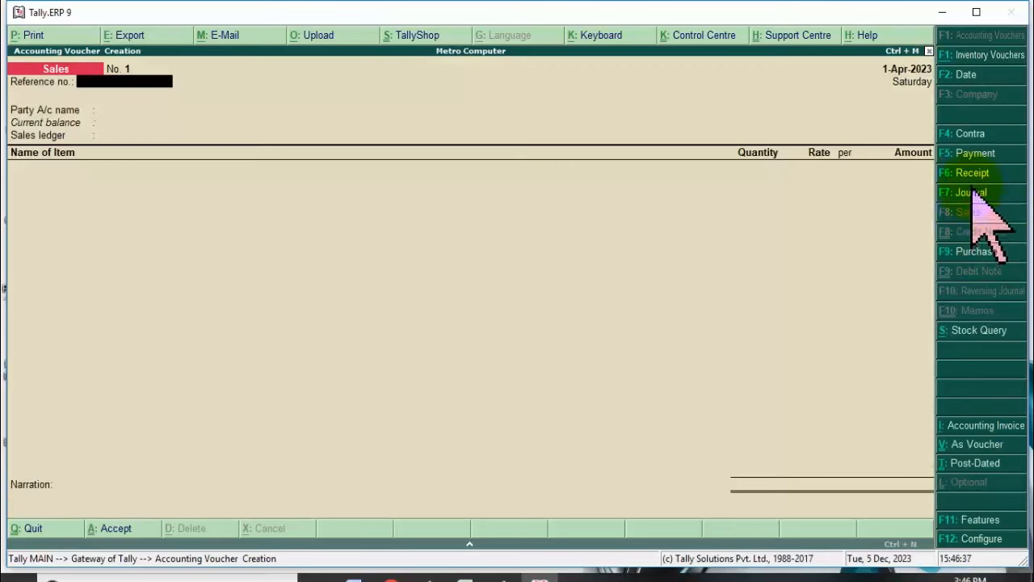
click(980, 240)
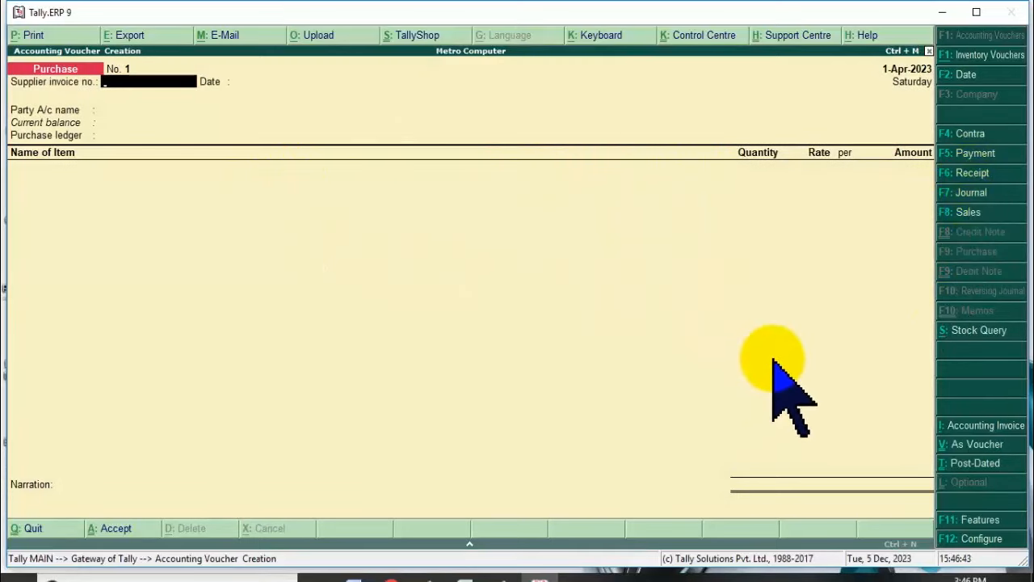
key(Escape)
key(Return)
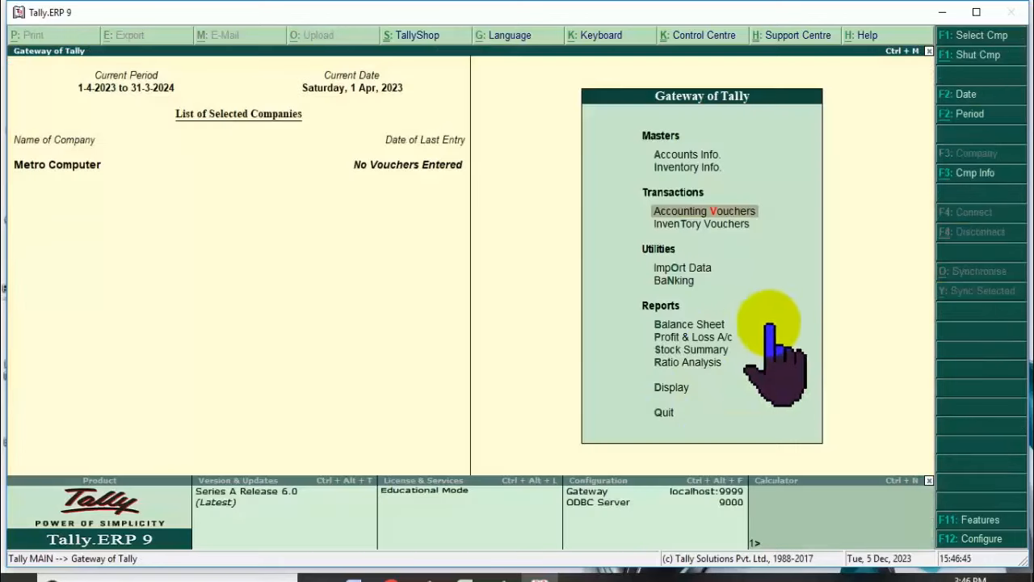
Set 'Use separate actual and billed quantity columns' to Yes, then open a new purchase voucher.
click(978, 518)
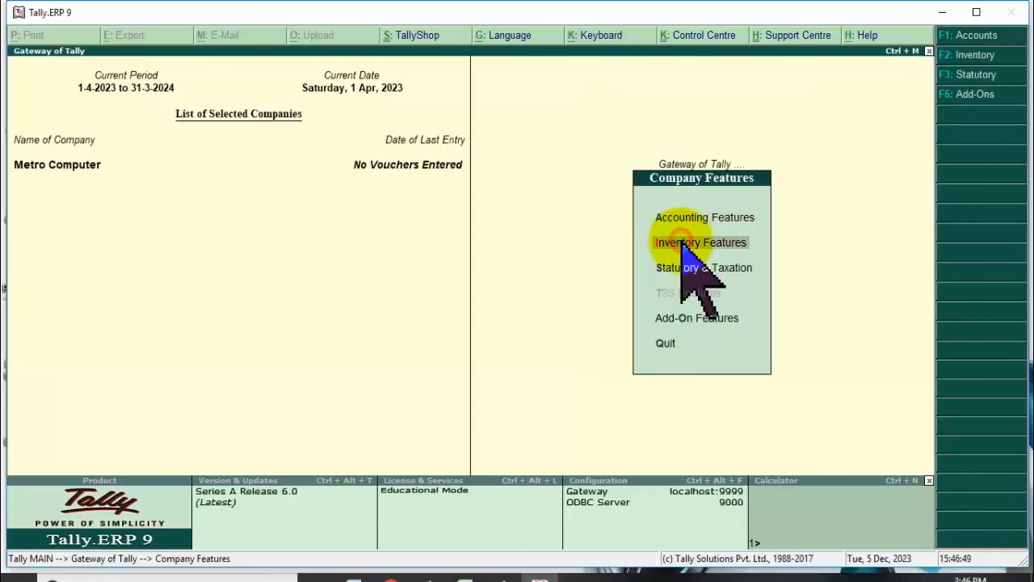
key(Return)
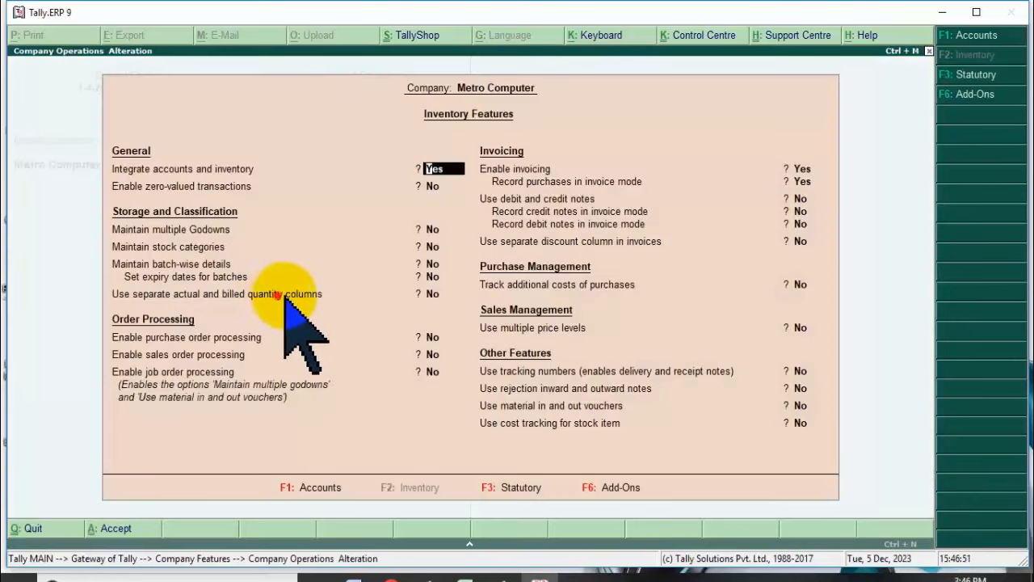
click(277, 294)
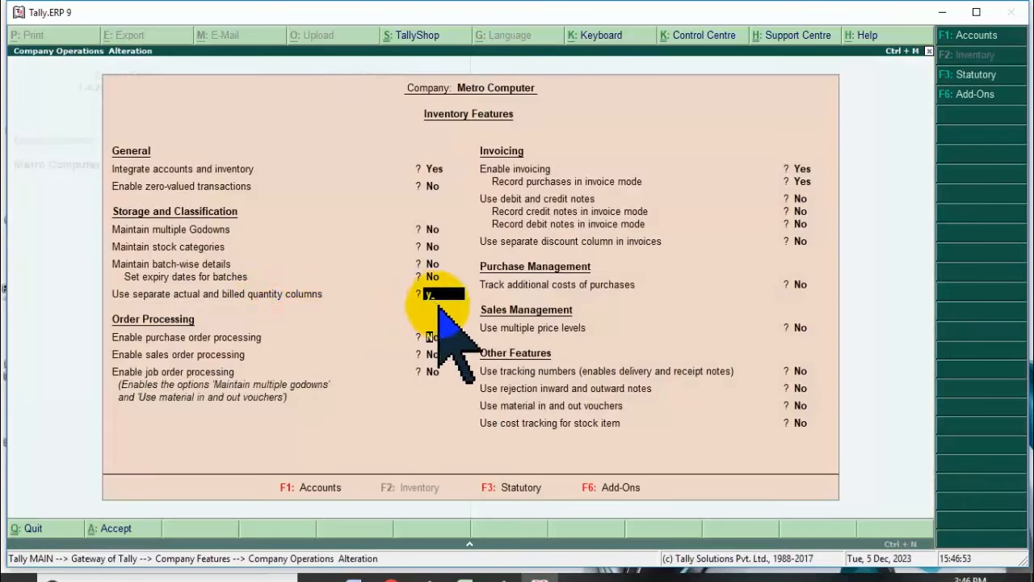
key(Return)
key(Return)
key(Return)
key(Return)
key(Return)
key(Return)
key(Return)
key(Return)
key(Return)
key(Return)
key(Return)
key(Return)
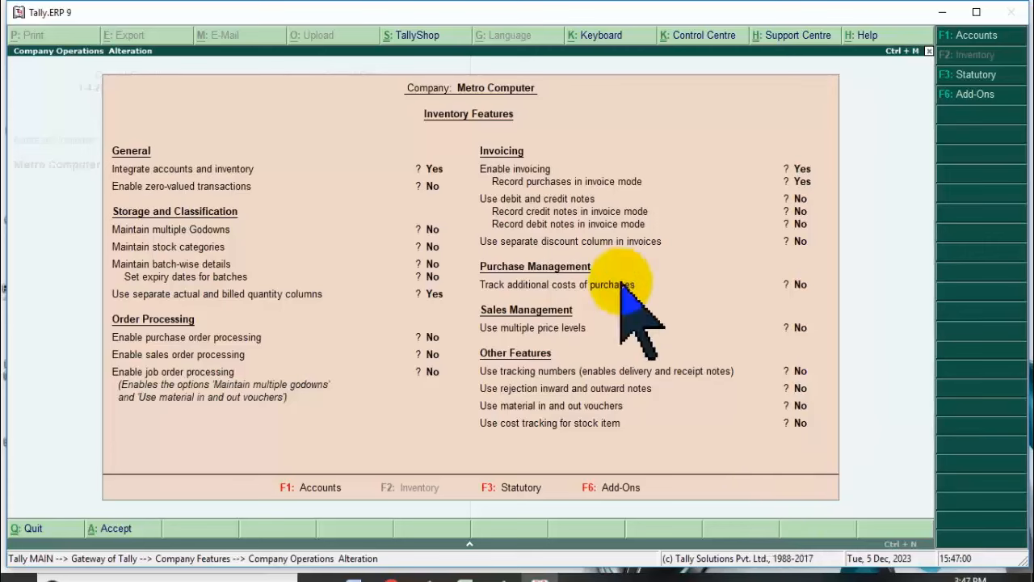
key(Escape)
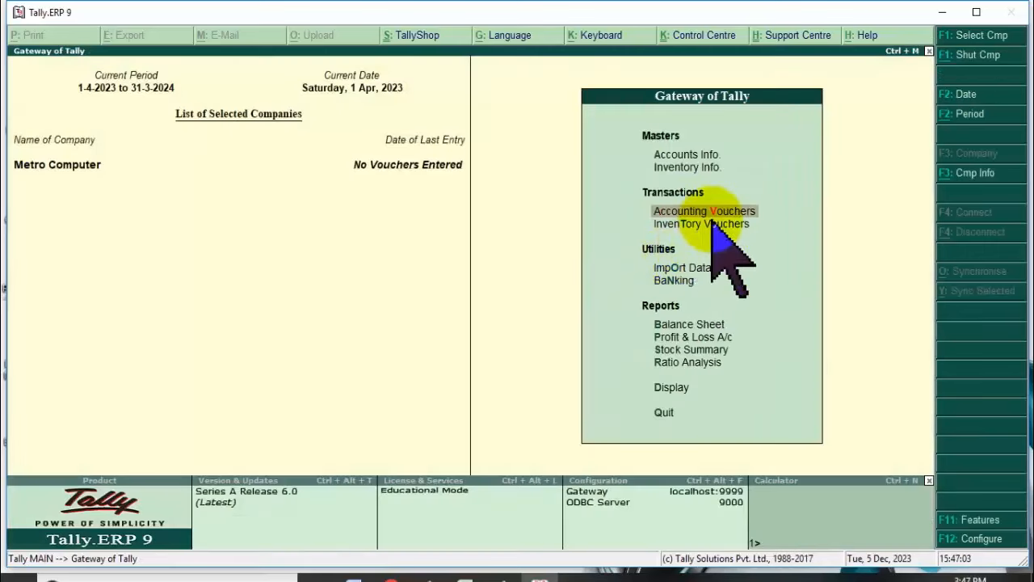
click(683, 212)
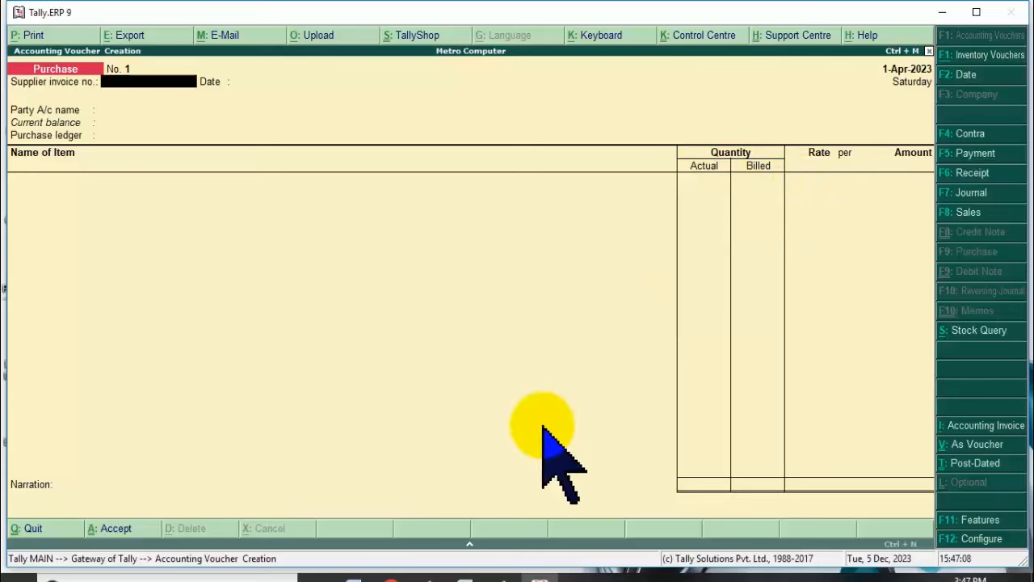
click(354, 576)
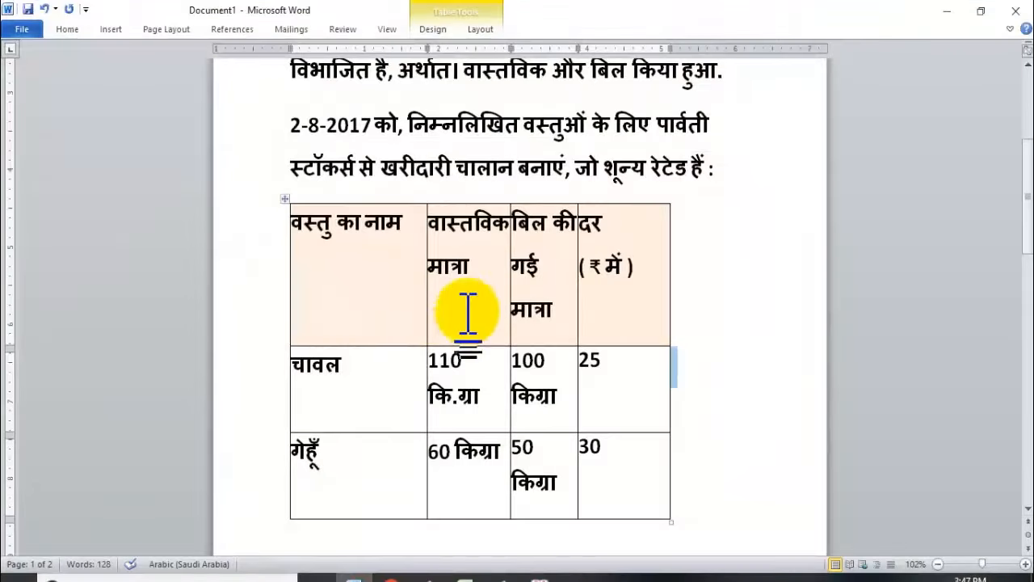
Highlight the Actual and Billed quantity headers and rice's 110 actual quantity, scrolling the exercise.
click(469, 310)
drag(435, 228, 485, 260)
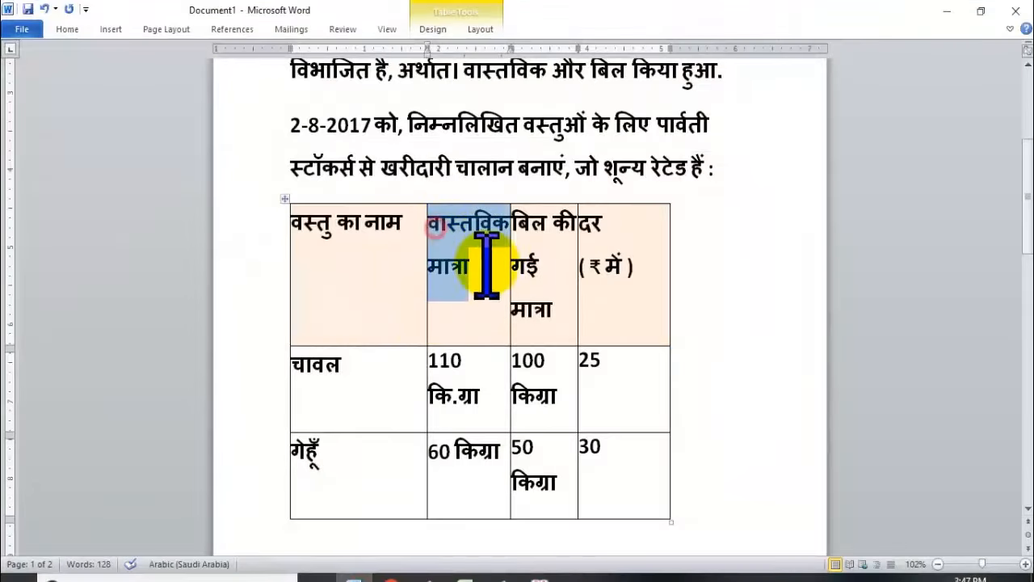
click(516, 223)
drag(516, 223, 540, 242)
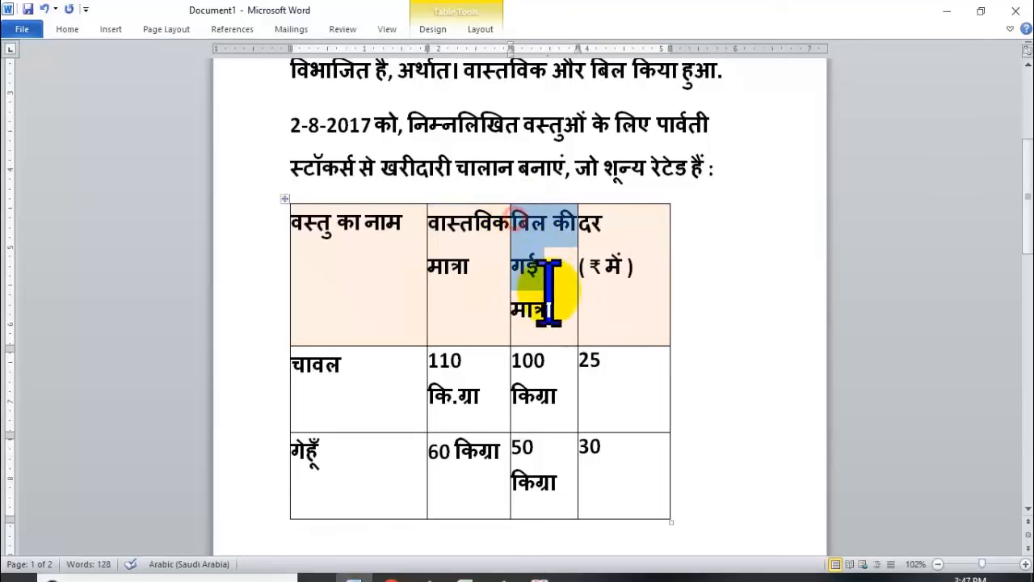
drag(428, 361, 562, 371)
scroll(561, 376, down, 15)
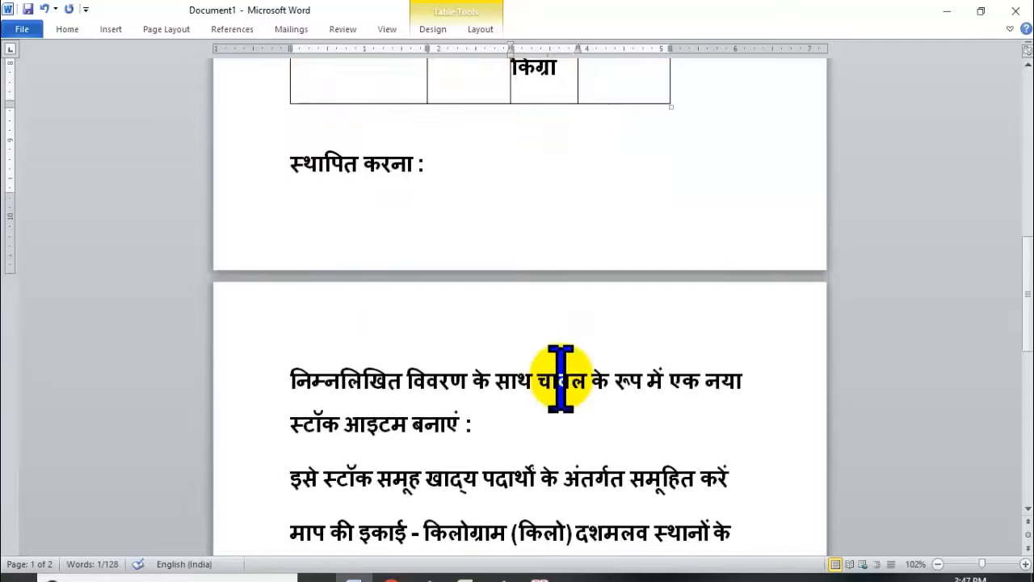
scroll(561, 376, down, 7)
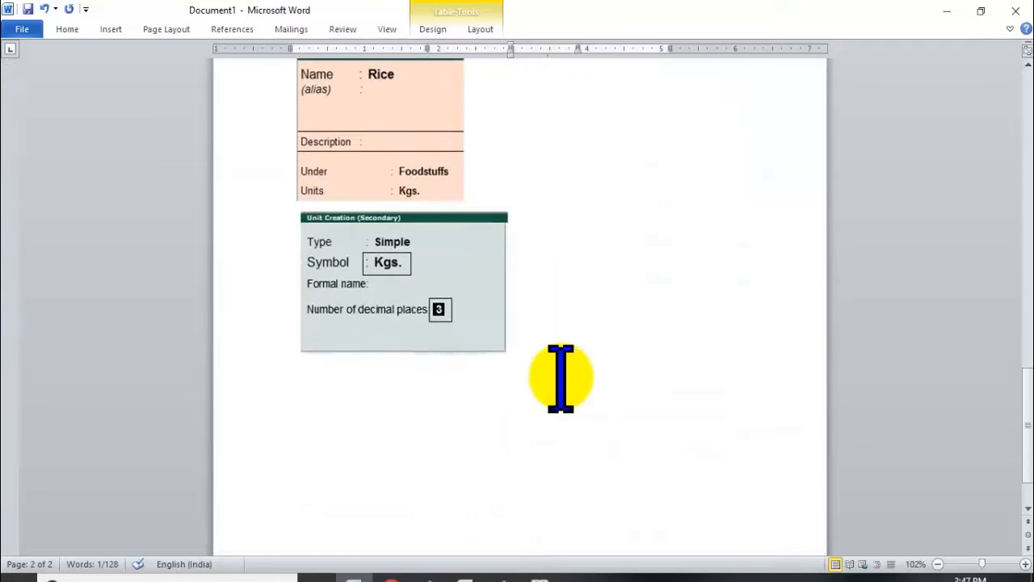
scroll(560, 378, up, 13)
scroll(571, 368, up, 7)
Quit the purchase voucher, start a new stock item, and scroll through the Word exercise.
key(alt+Tab)
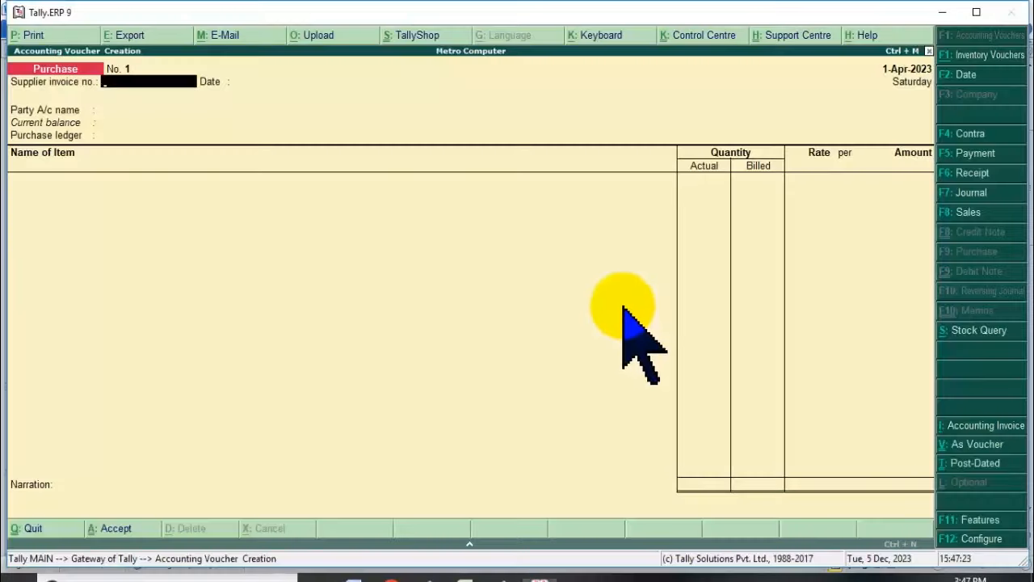
key(Escape)
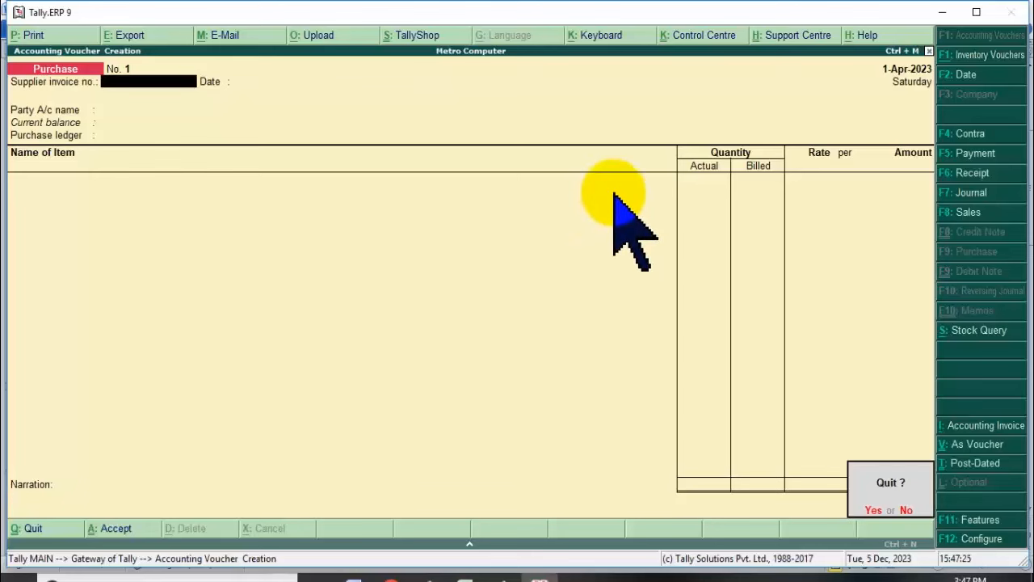
key(Return)
key(Return)
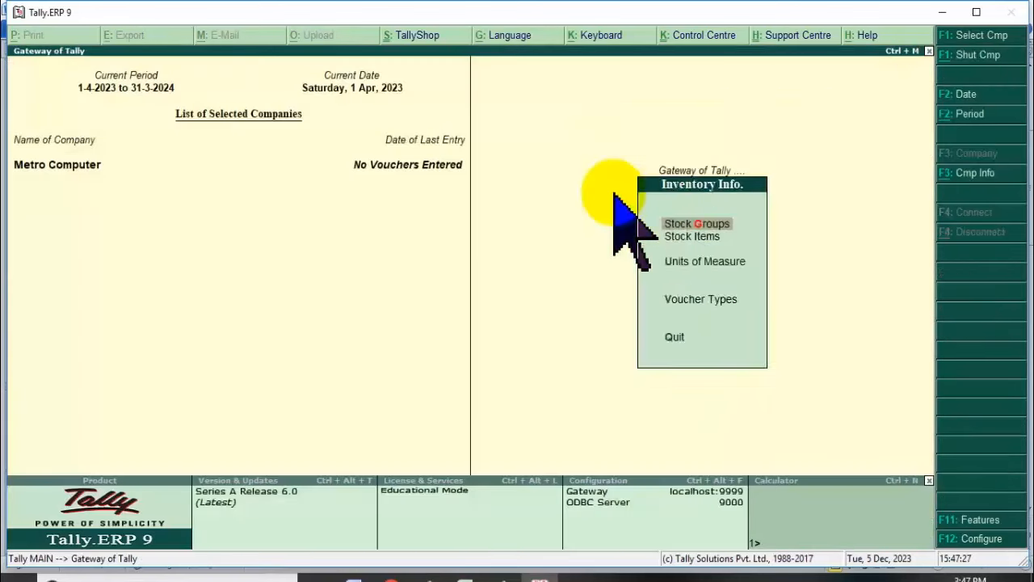
key(i)
key(c)
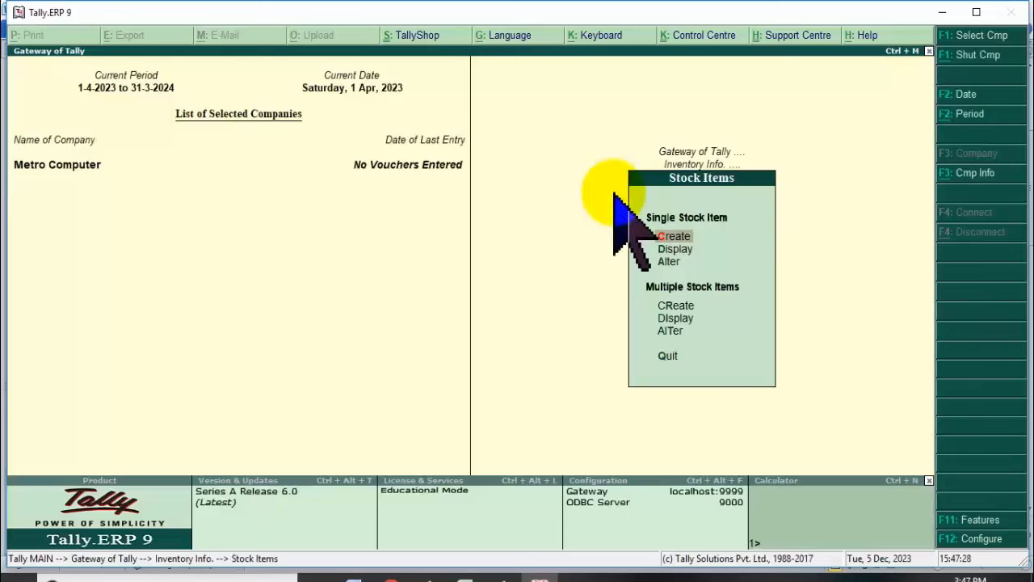
key(alt+Tab)
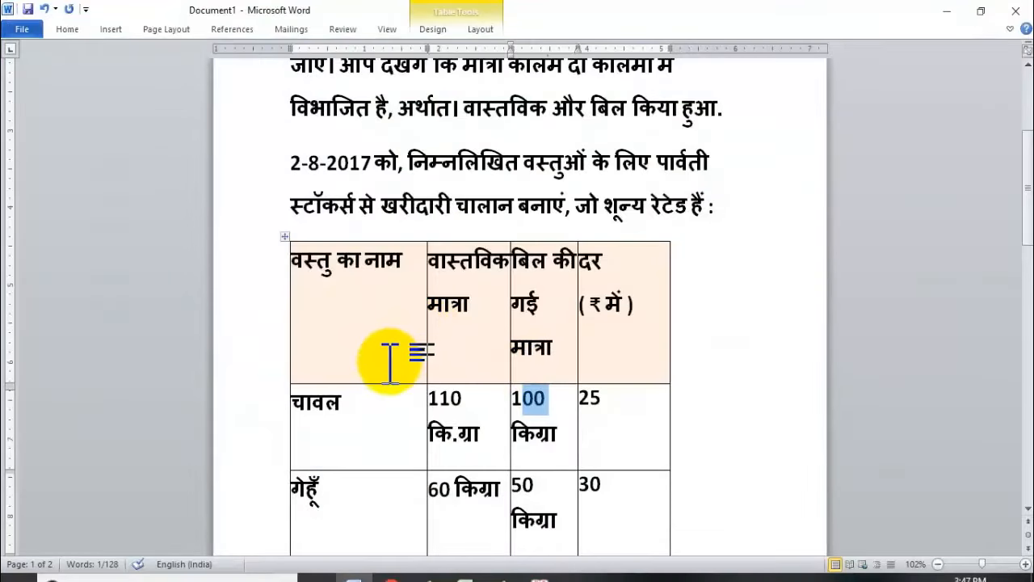
scroll(389, 359, down, 15)
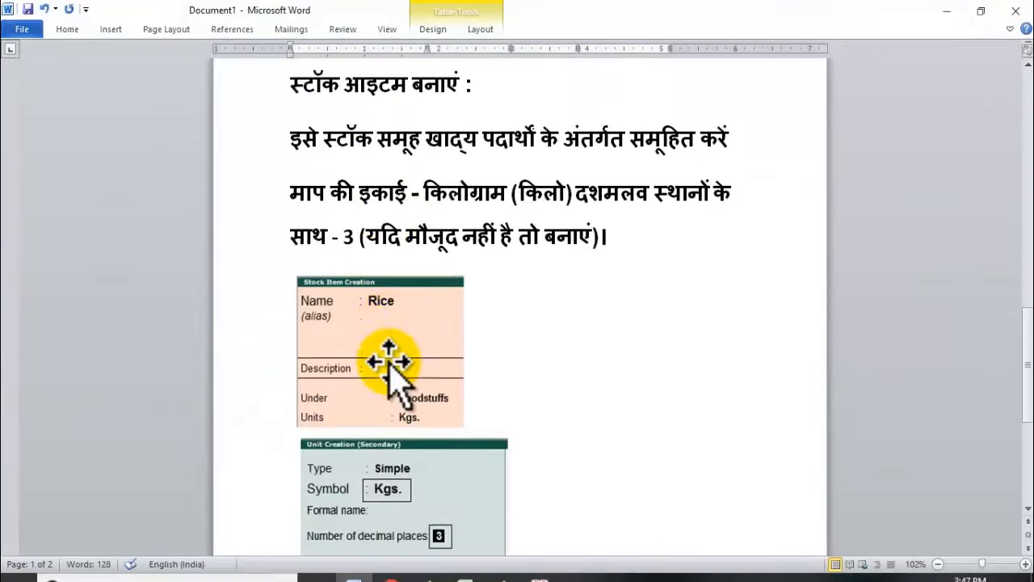
scroll(348, 259, down, 1)
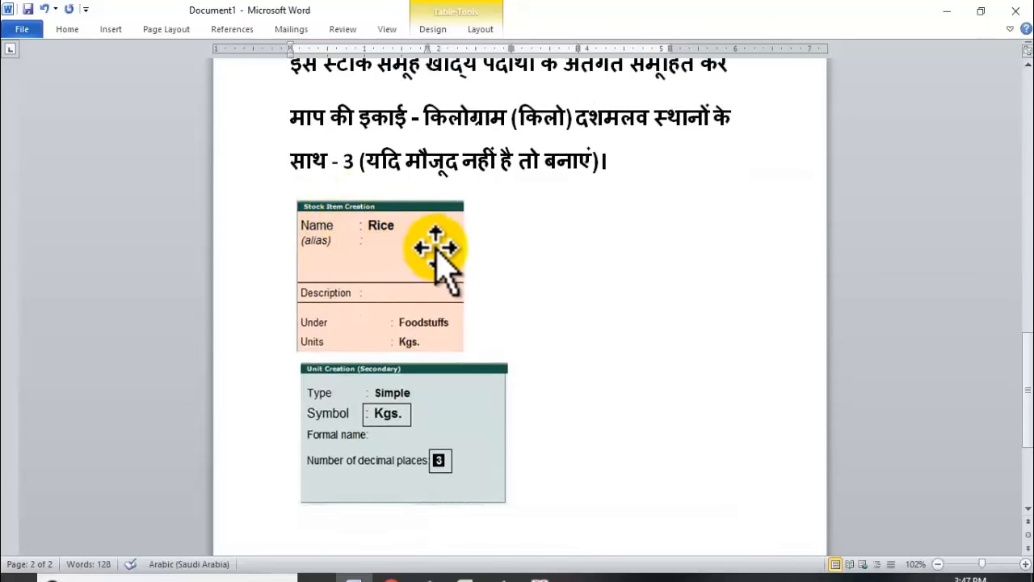
scroll(412, 283, down, 1)
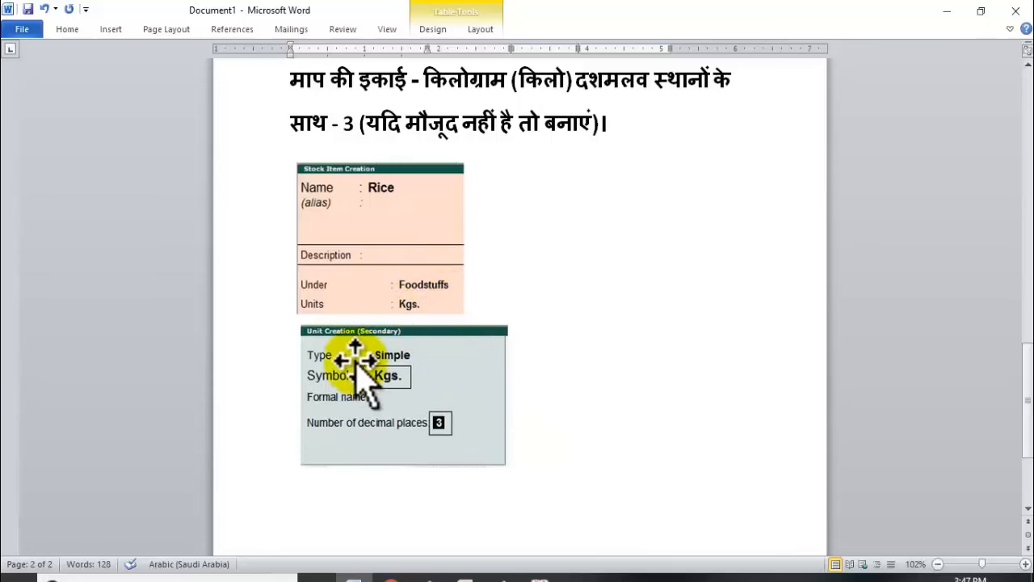
Abandon the unsaved stock item and start creating a new unit of measure.
key(alt+Tab)
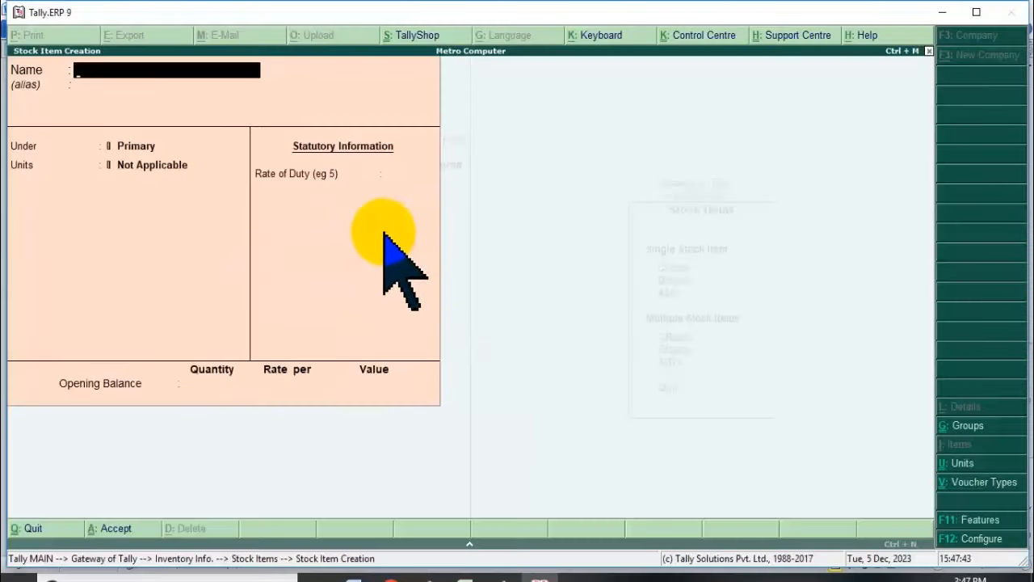
key(Escape)
key(y)
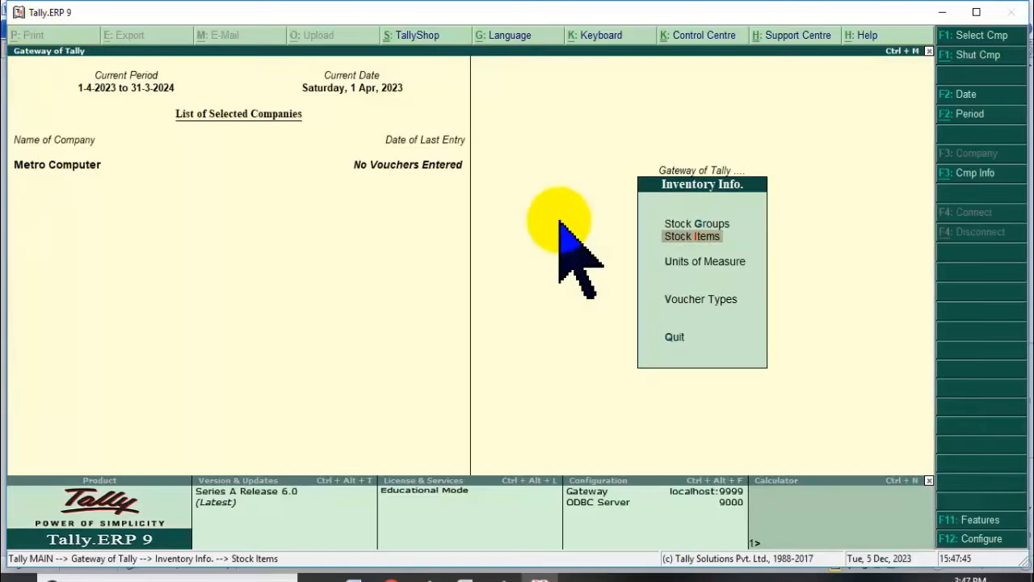
key(Return)
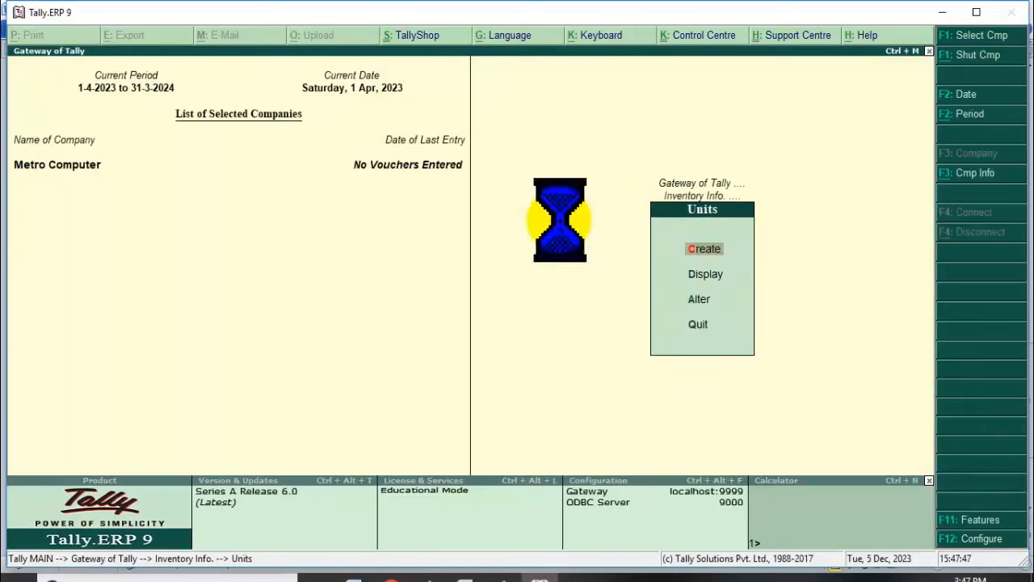
key(Return)
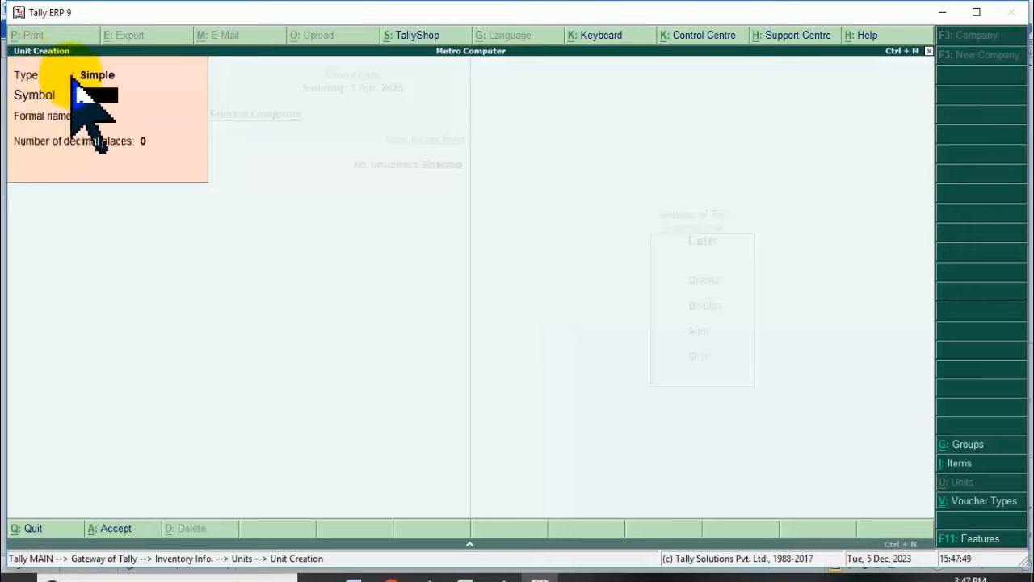
Create the simple unit Kgs. with 3 decimal places, checking the Word reference screenshots.
key(alt+Tab)
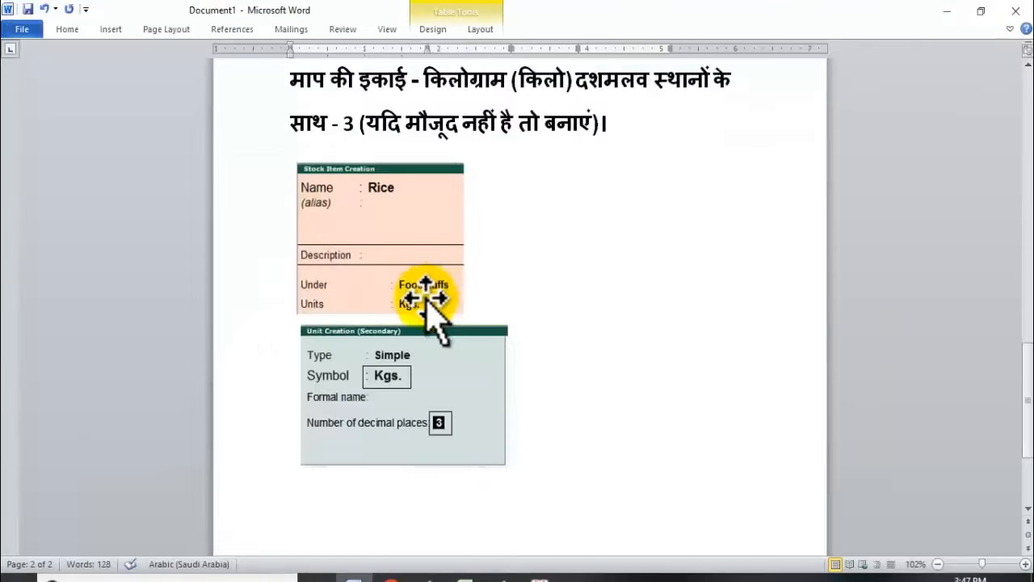
key(alt+Tab)
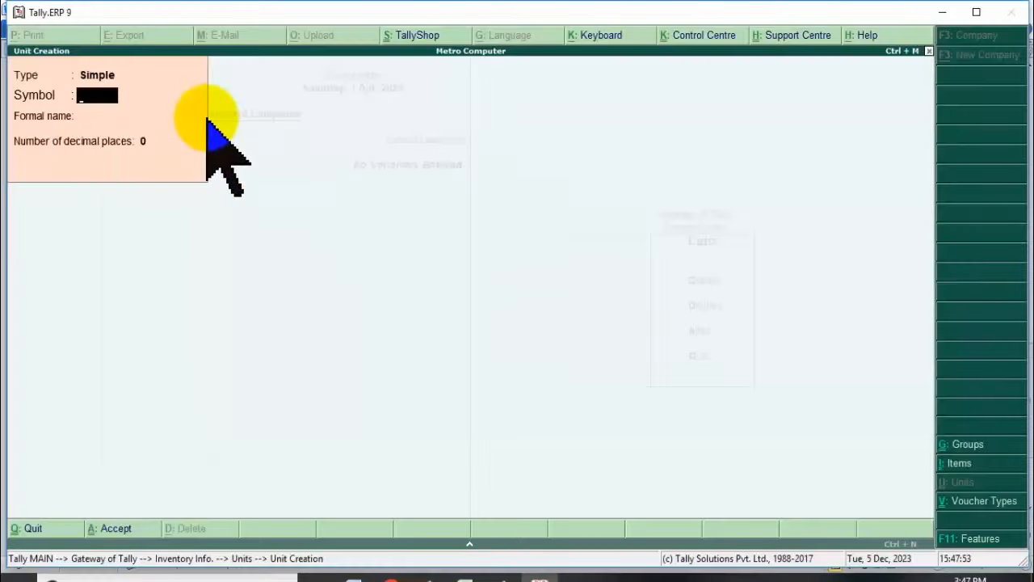
key(alt+Tab)
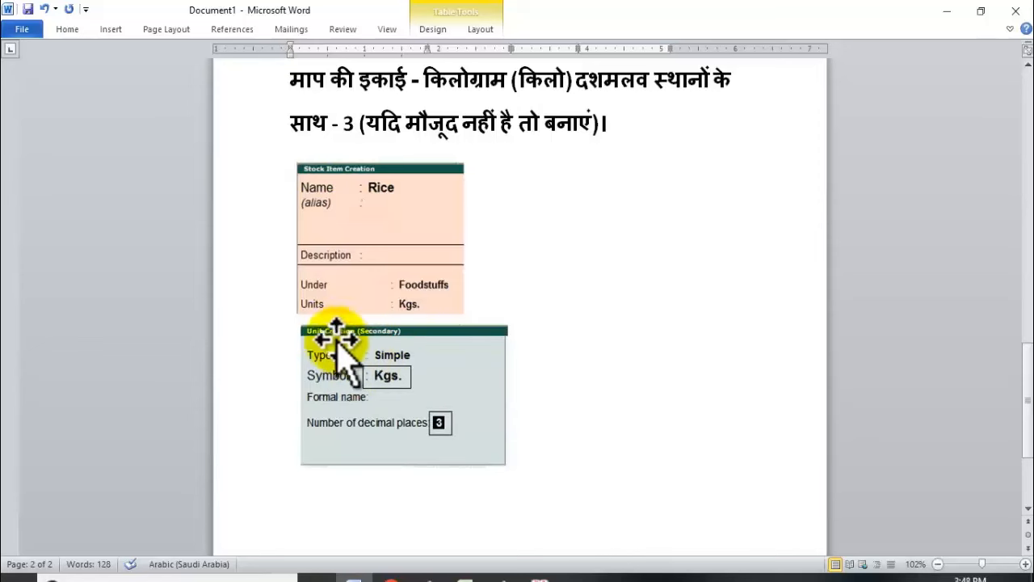
key(alt+Tab)
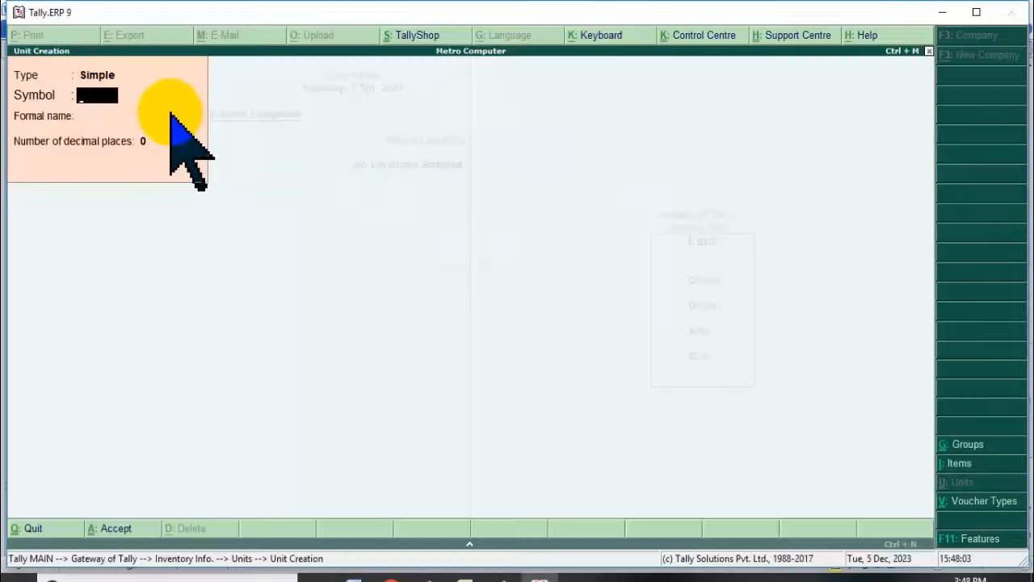
key(alt+Tab)
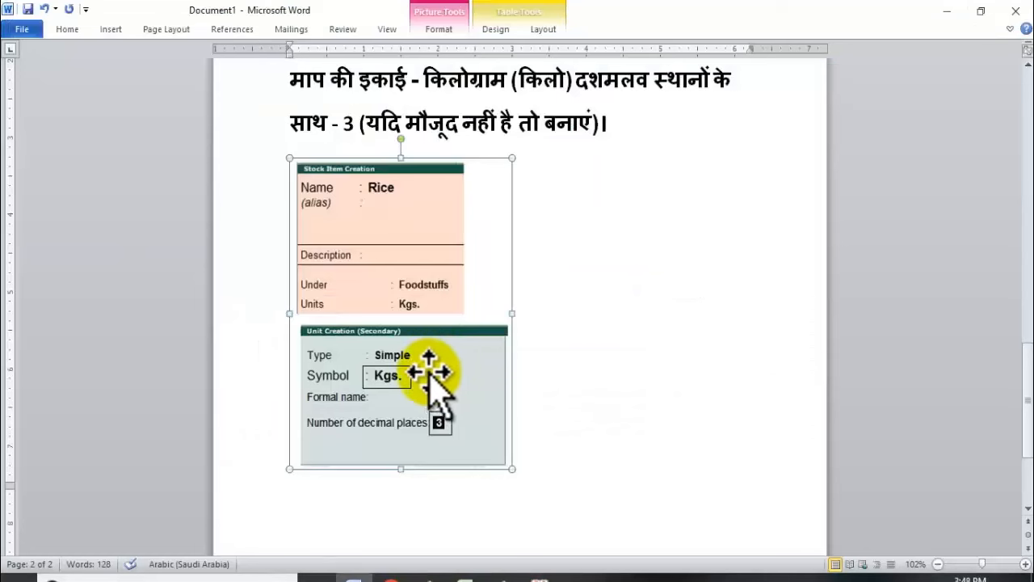
key(alt+Tab)
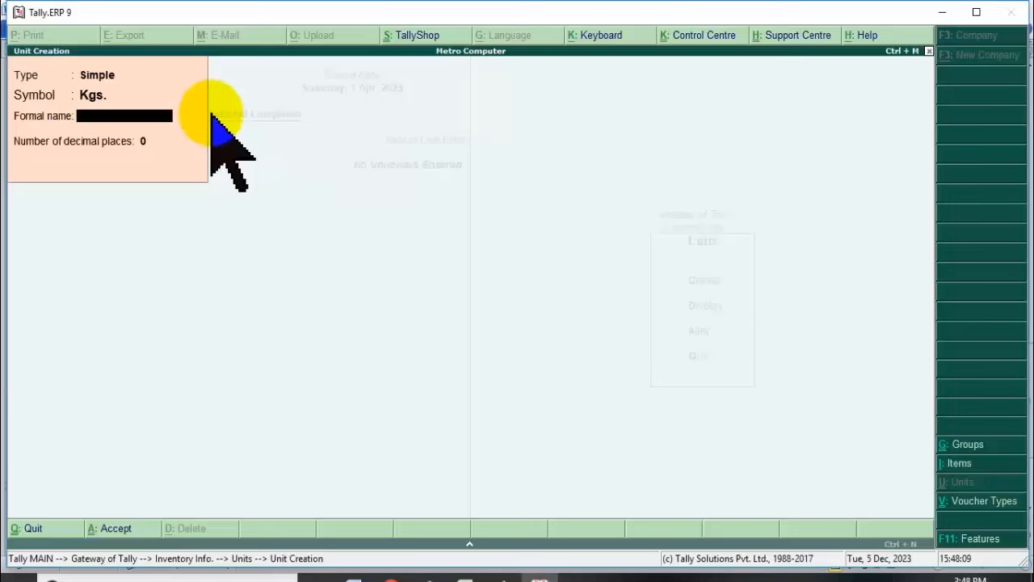
key(alt+Tab)
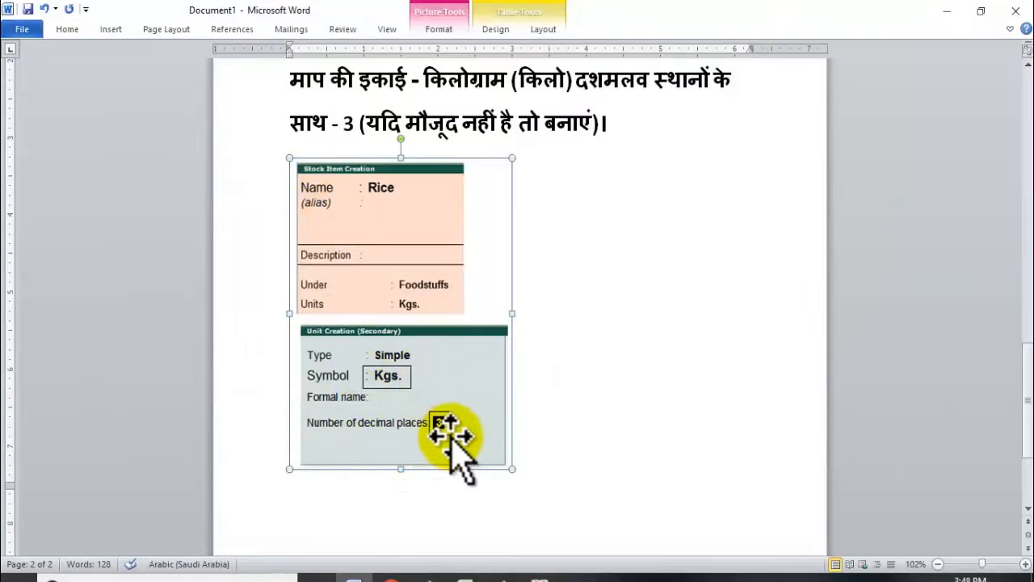
key(alt+Tab)
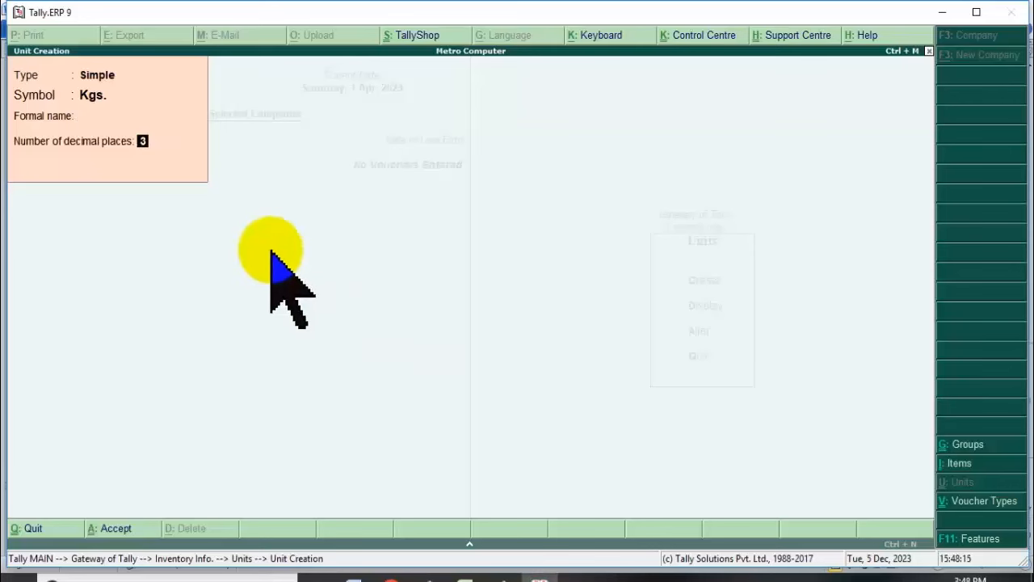
key(Return)
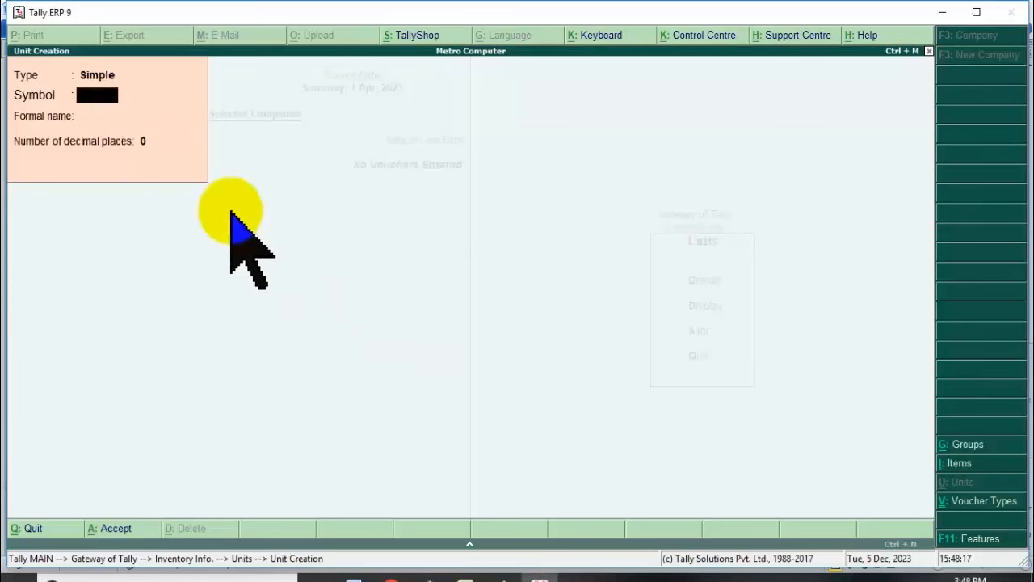
key(alt+Tab)
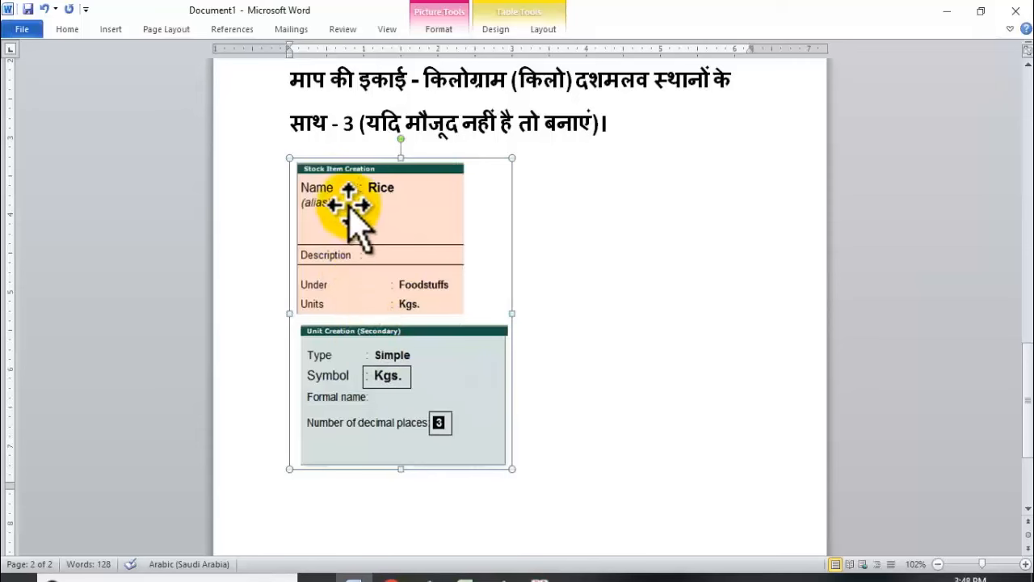
key(alt+Tab)
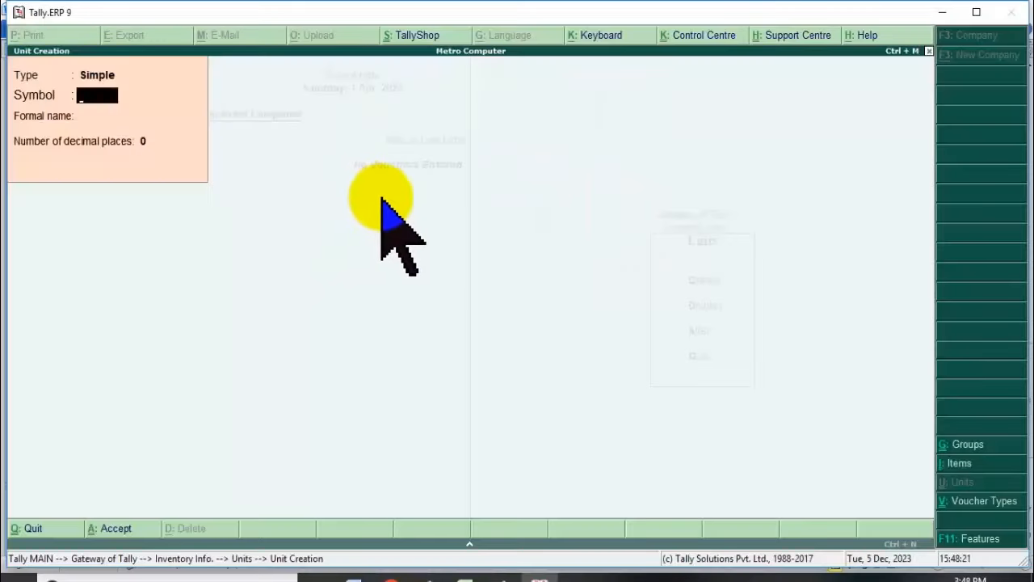
key(Escape)
Close the unit form and begin a new stock item, checking the reference details.
key(Return)
key(Escape)
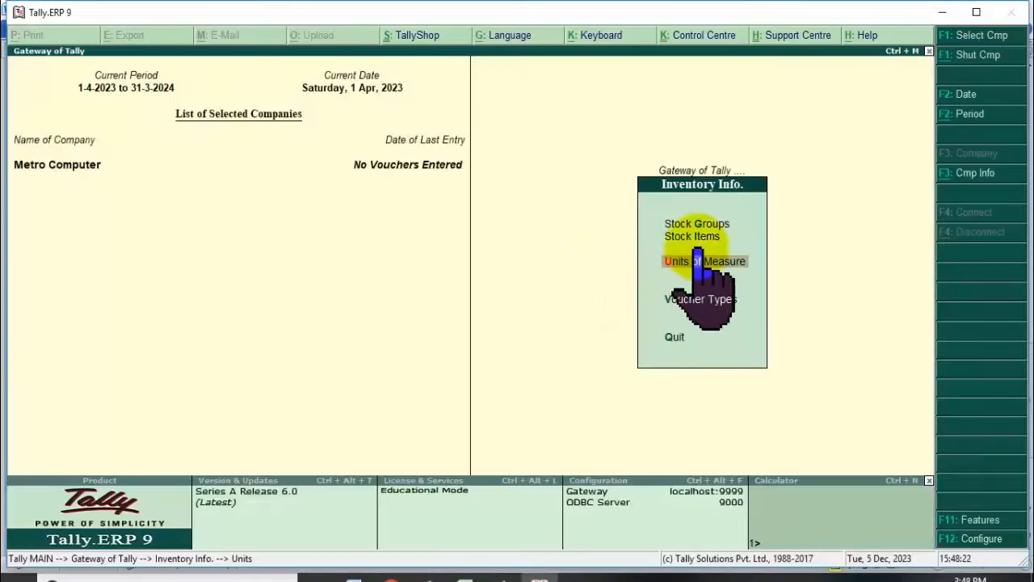
click(708, 234)
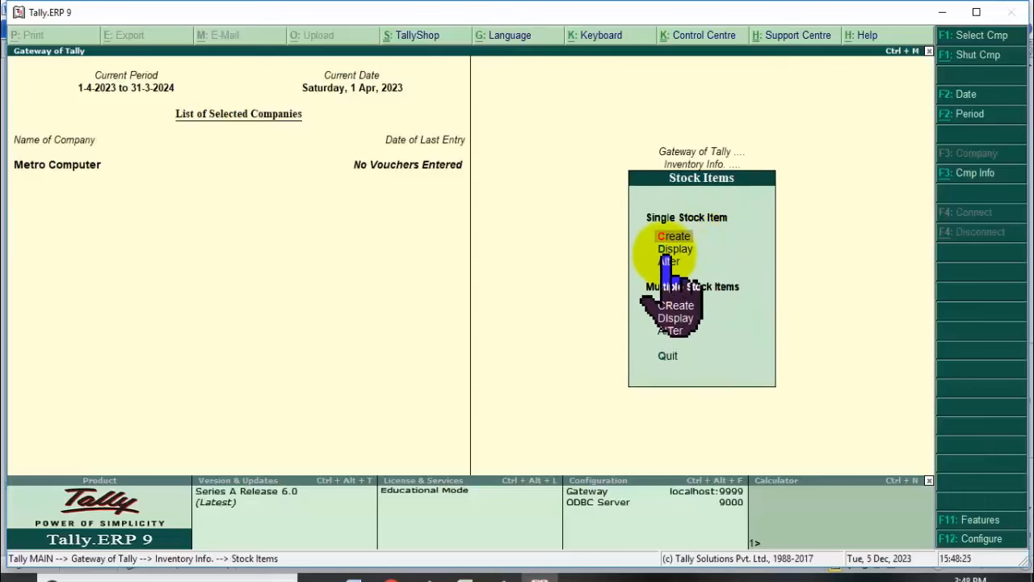
click(676, 239)
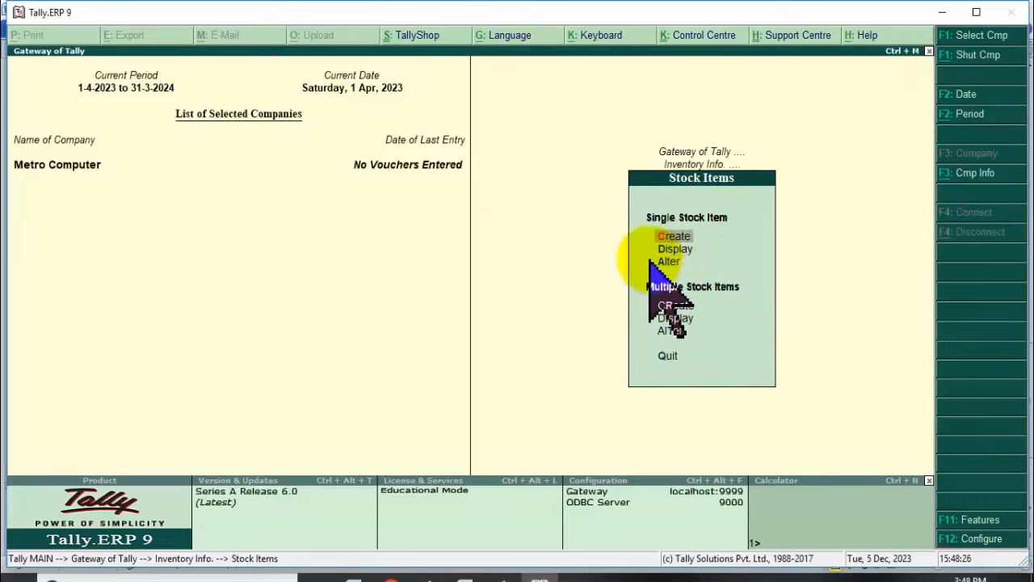
key(alt+Tab)
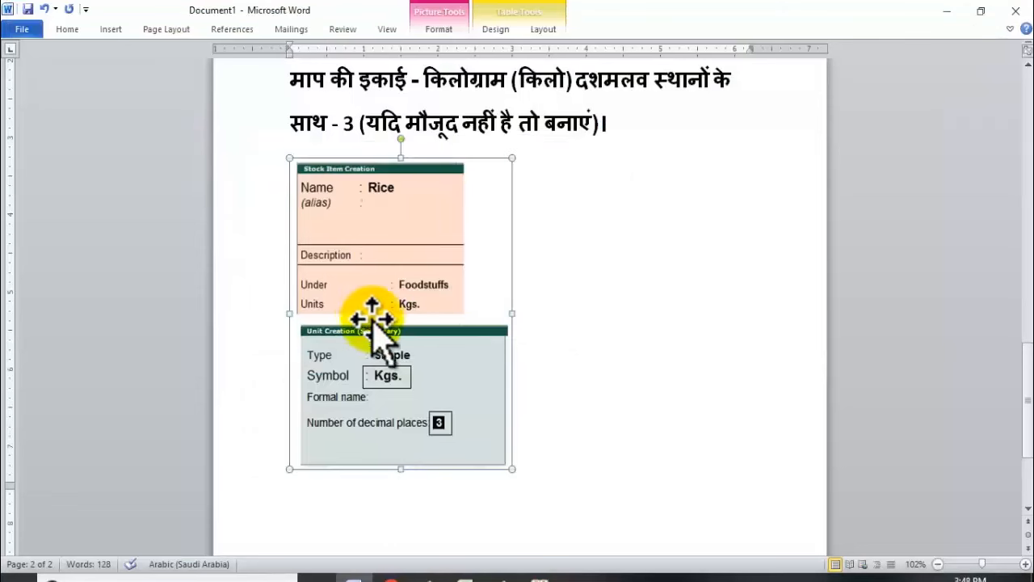
key(alt+Tab)
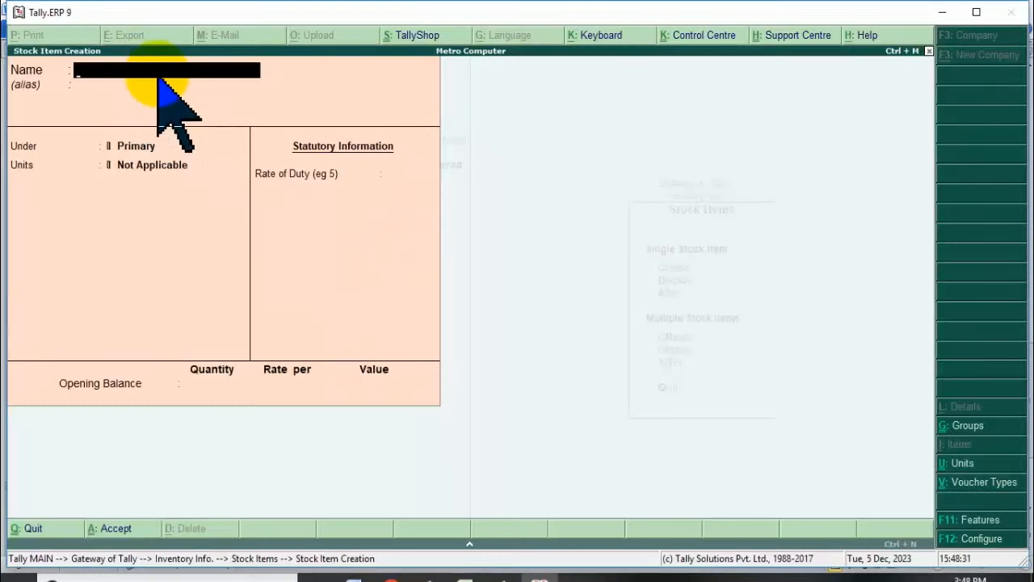
Name the item Rice, check the required group, then quit the item without saving.
key(Return)
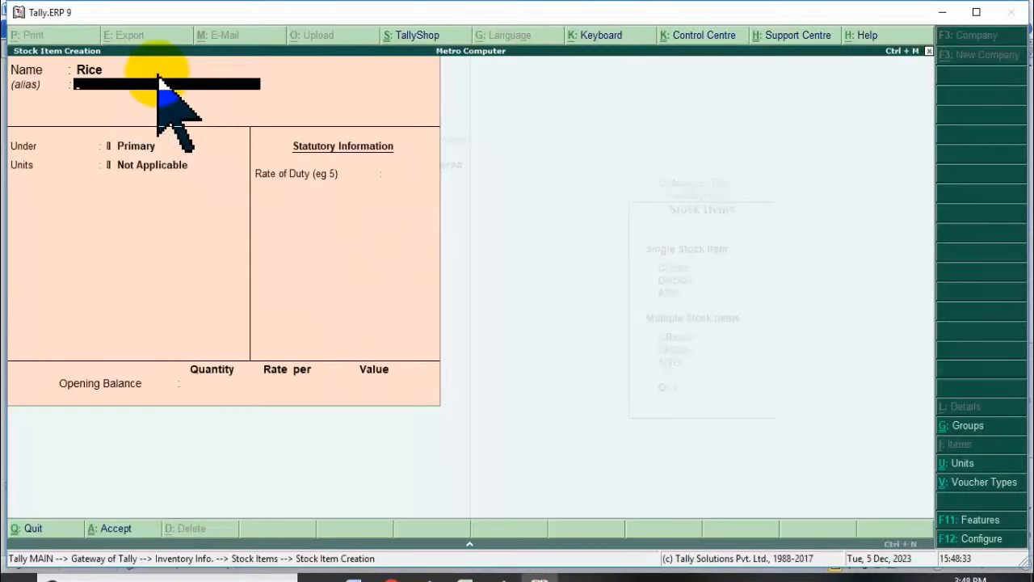
key(Return)
key(alt+Tab)
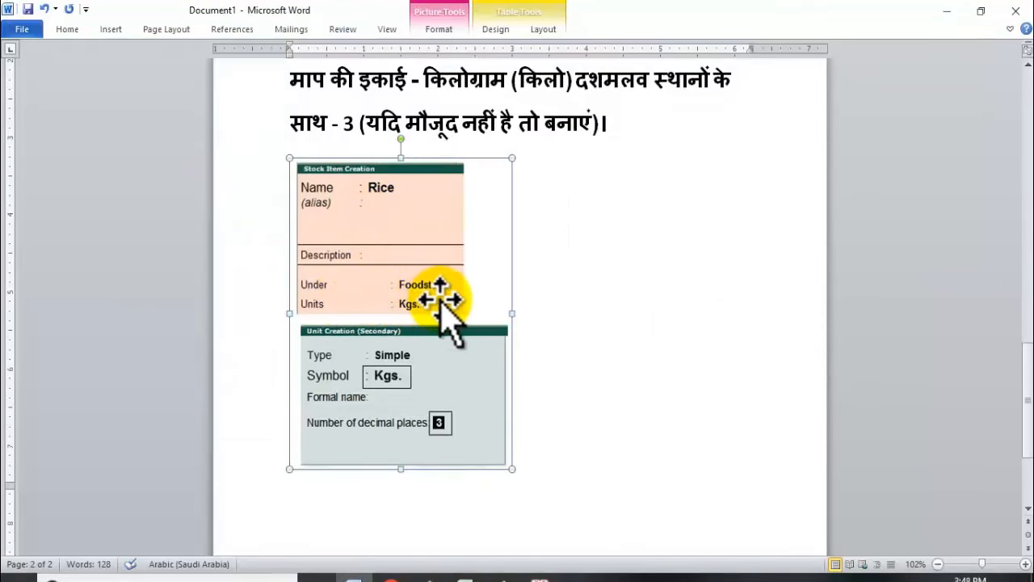
key(alt+Tab)
key(Escape)
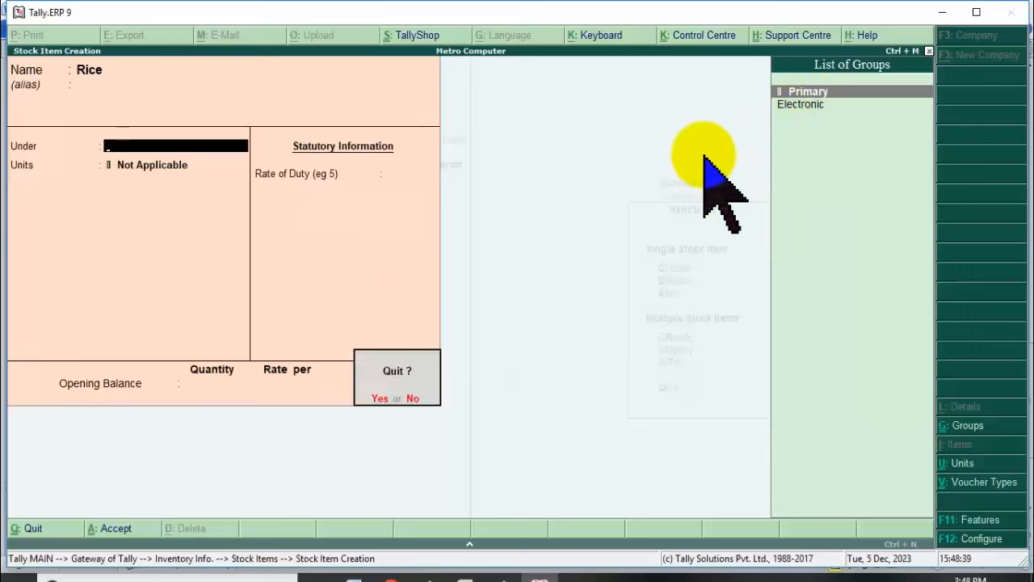
key(y)
key(Escape)
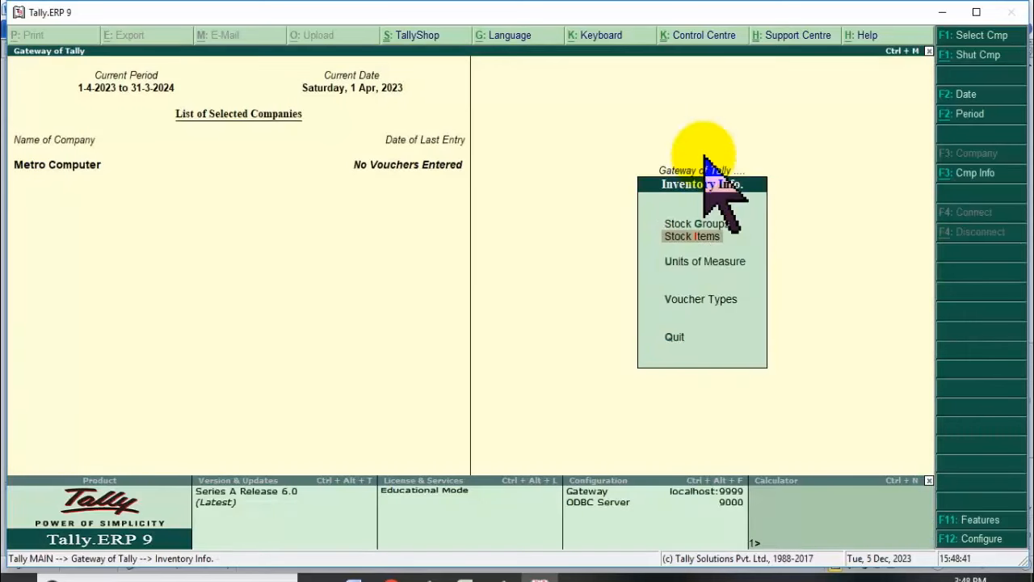
Create the Foodstuff stock group under Primary and return to Inventory Info.
key(Return)
key(Return)
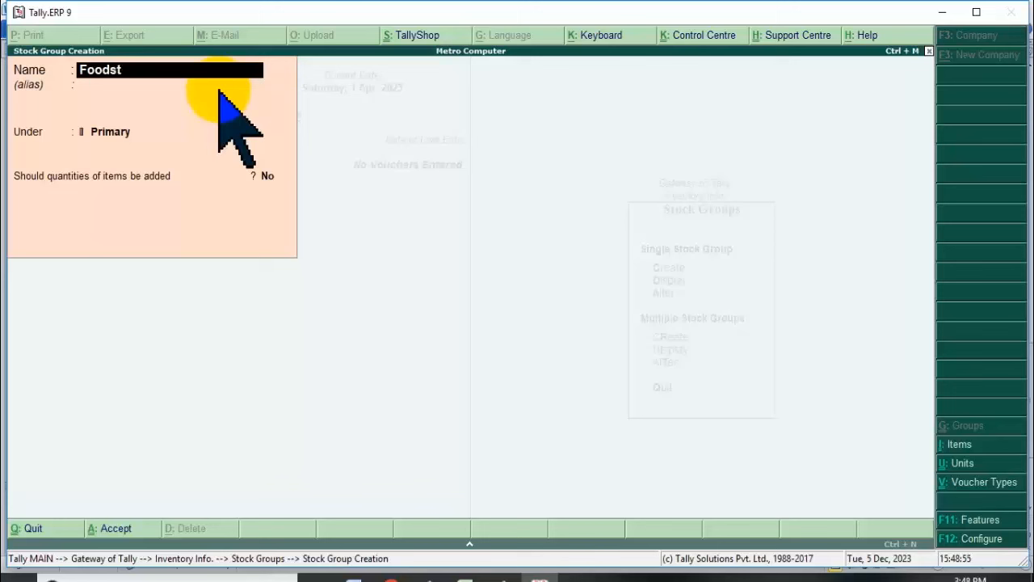
key(Return)
key(Return)
key(Return)
key(Return)
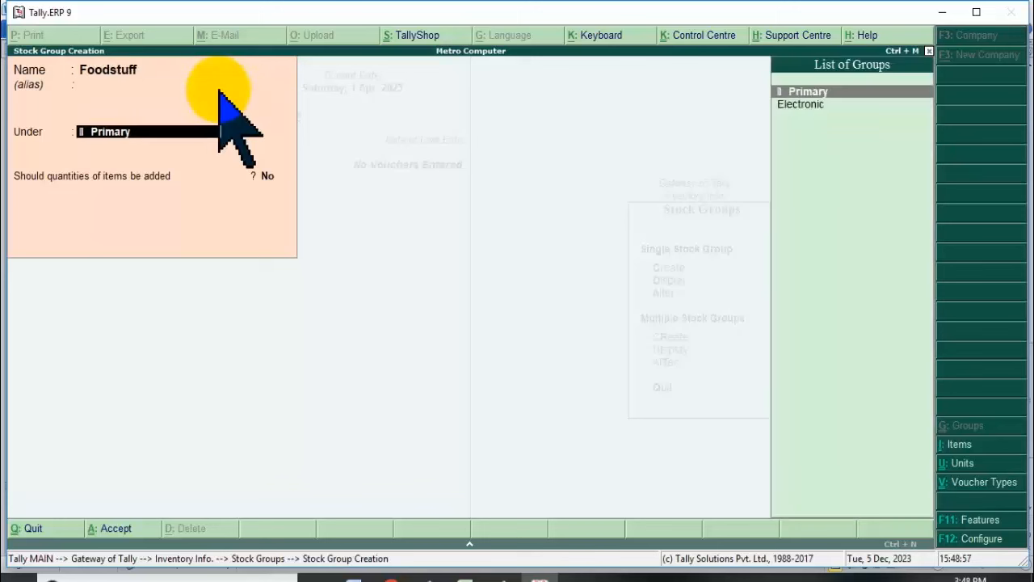
key(Return)
key(Escape)
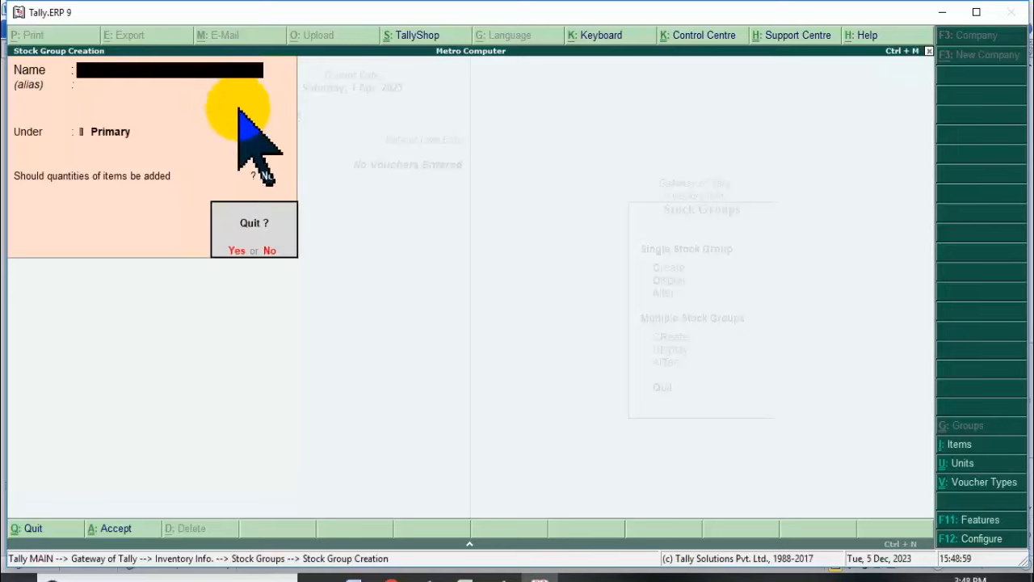
key(Return)
key(Escape)
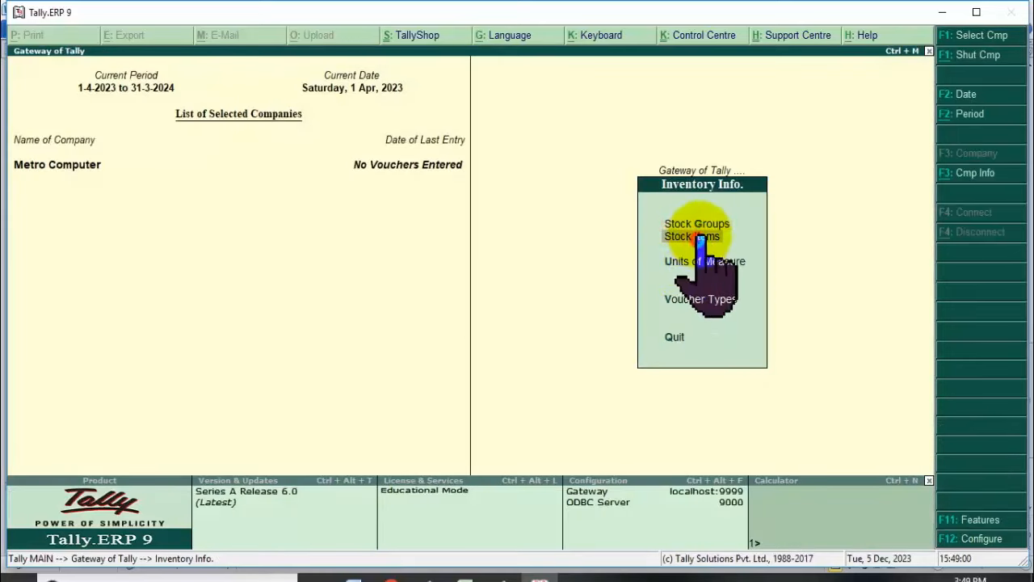
Start the Rice stock item and place it under the Foodstuff group.
click(700, 236)
click(670, 236)
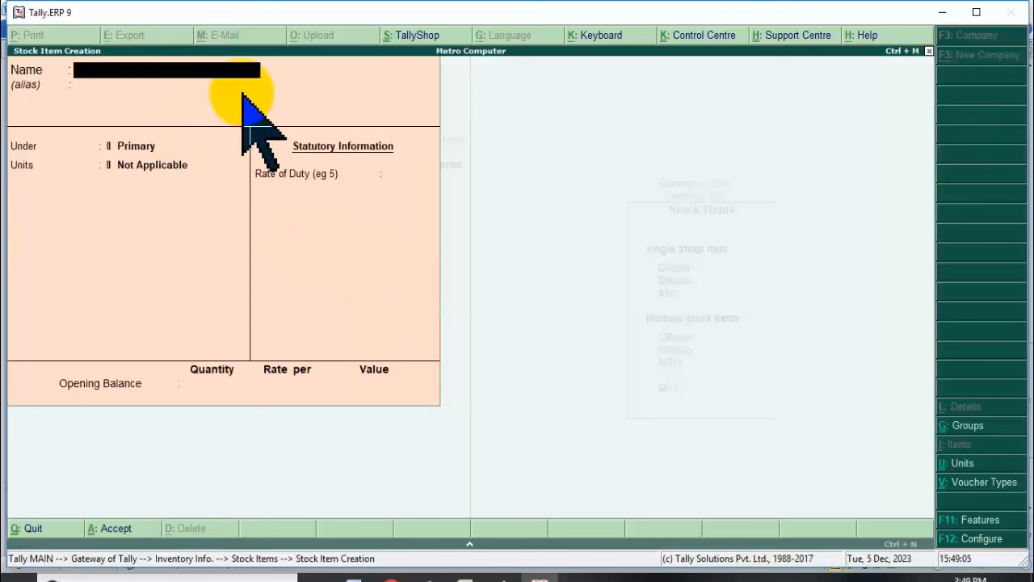
key(Return)
key(Return)
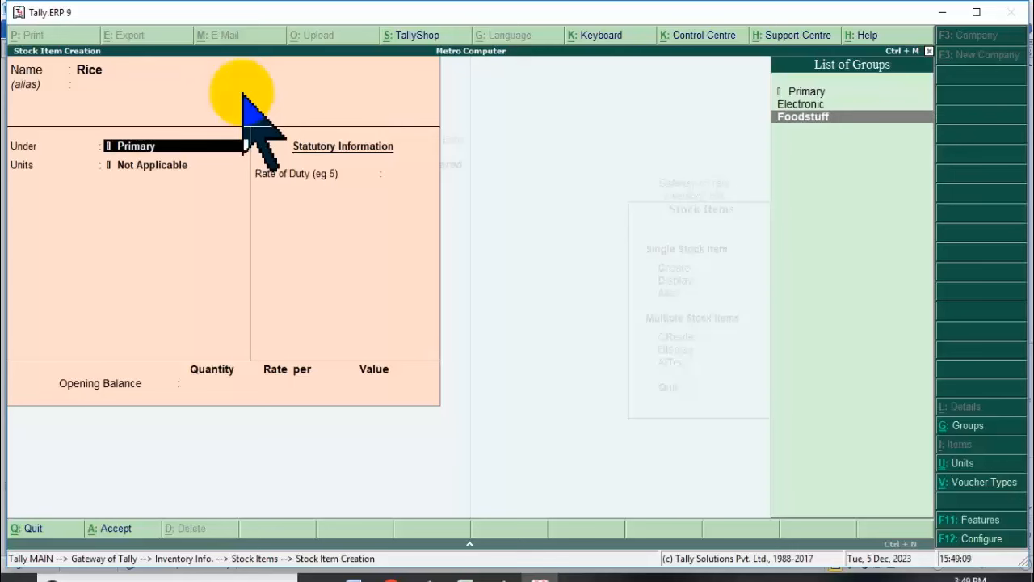
key(Return)
key(Down)
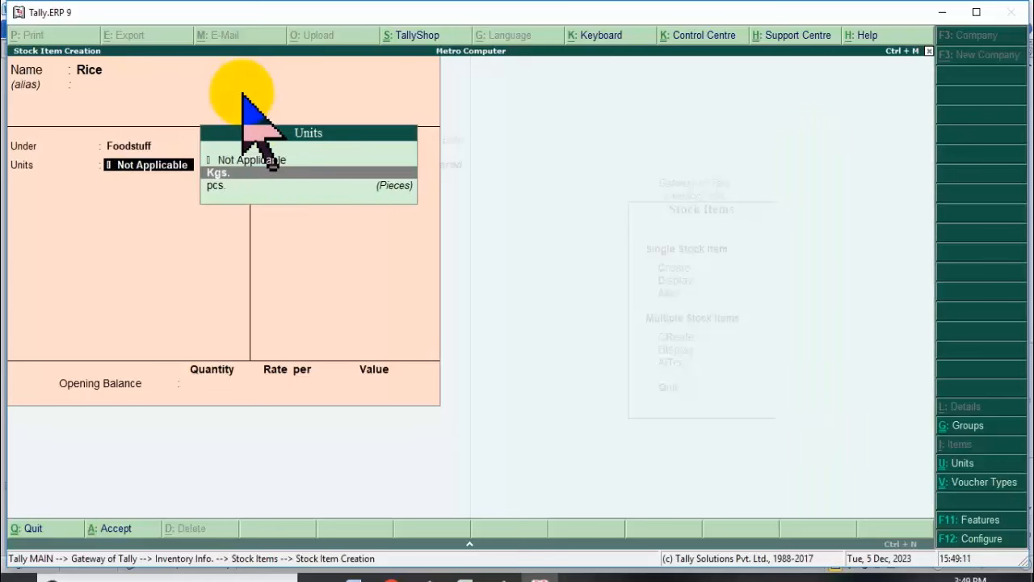
Set Rice's unit to Kgs., save the item, and return to the Gateway of Tally.
key(alt+Tab)
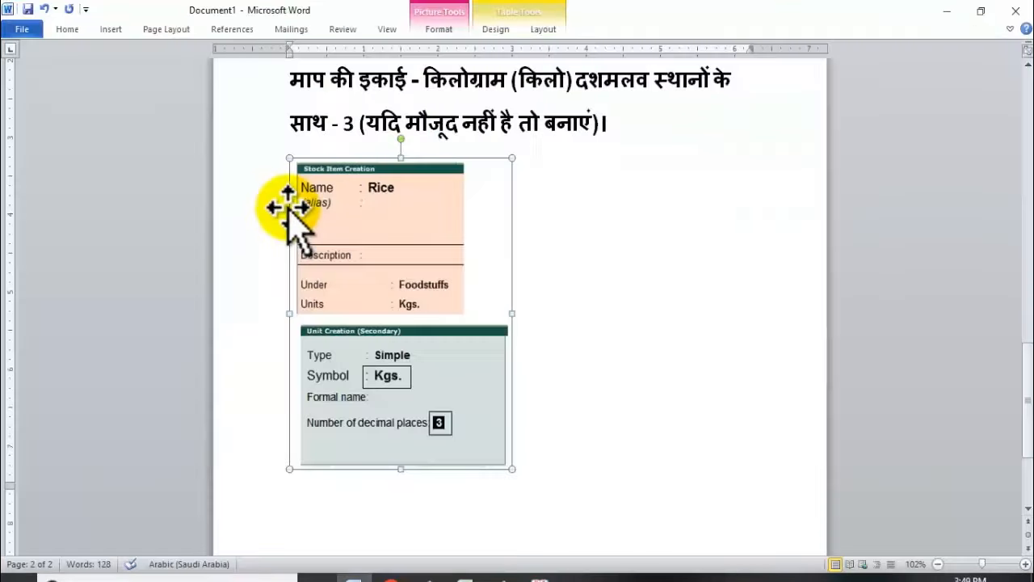
scroll(436, 378, down, 3)
scroll(438, 381, up, 4)
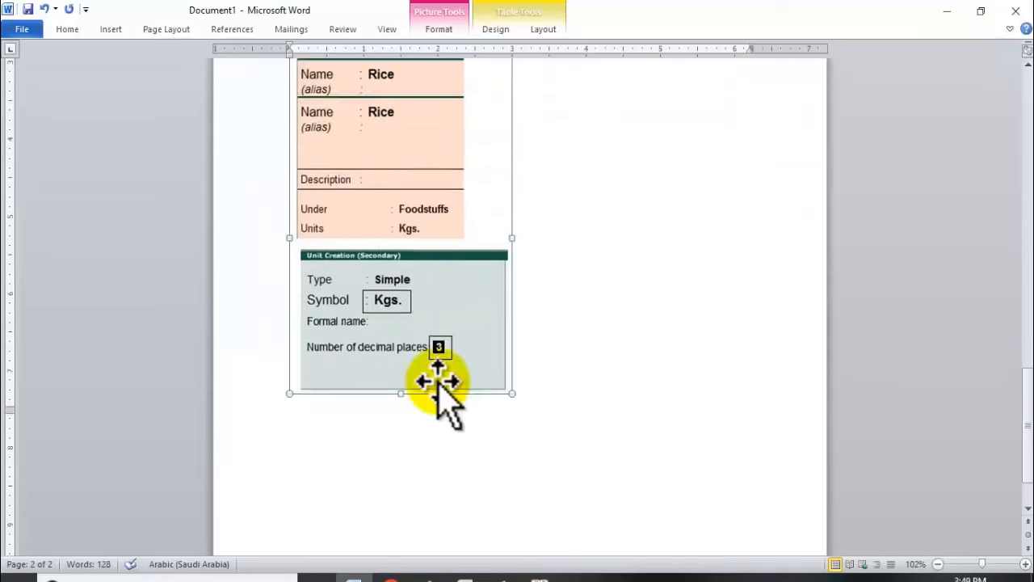
key(alt)
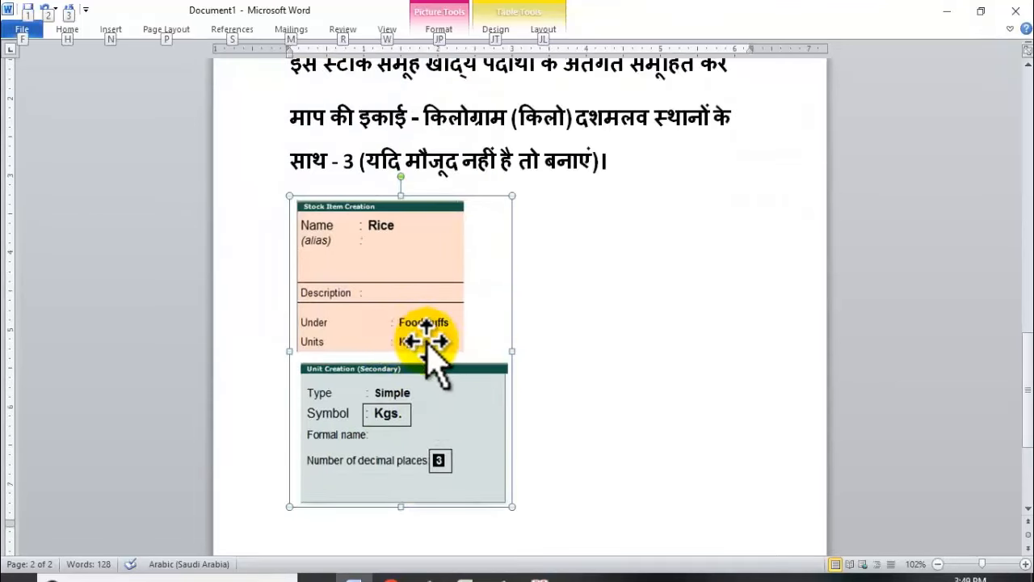
key(alt+Tab)
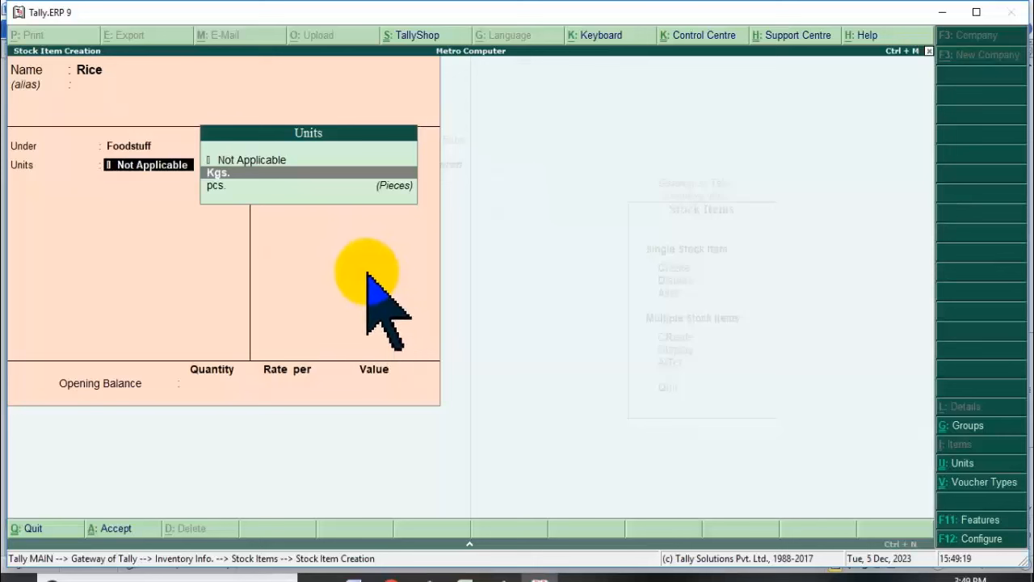
key(Return)
key(Return)
key(Return)
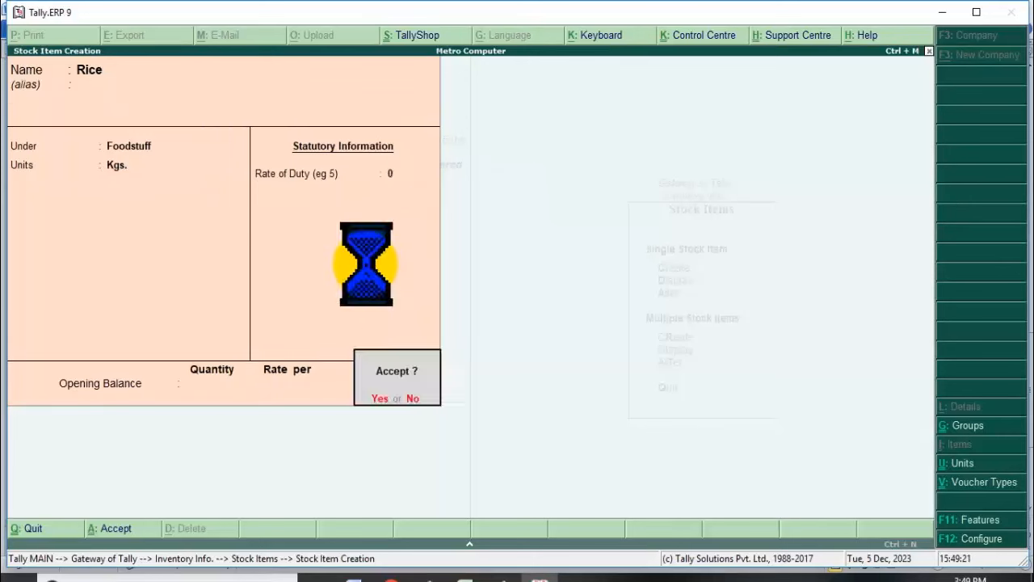
key(Return)
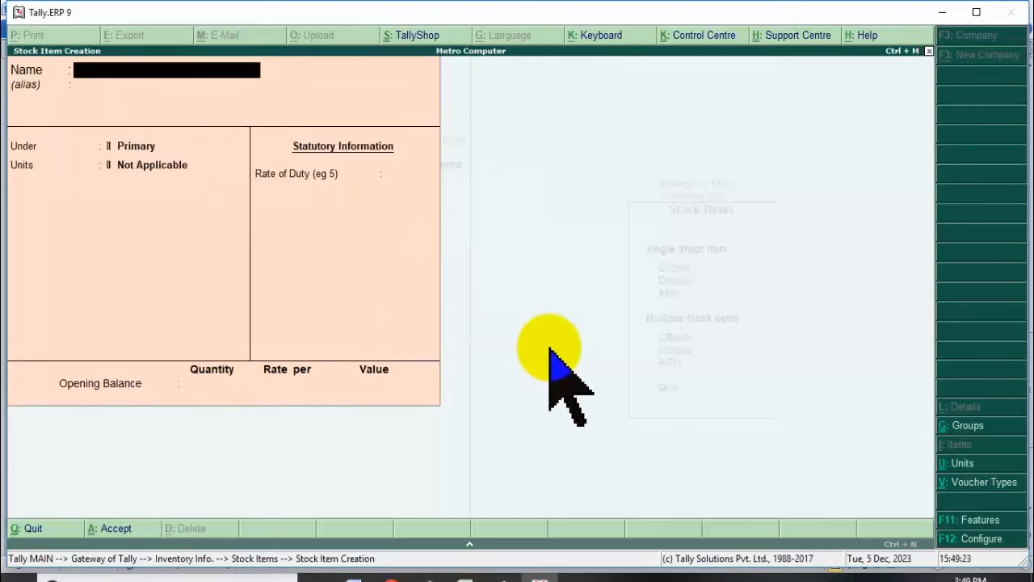
key(Escape)
key(Escape)
key(Escape)
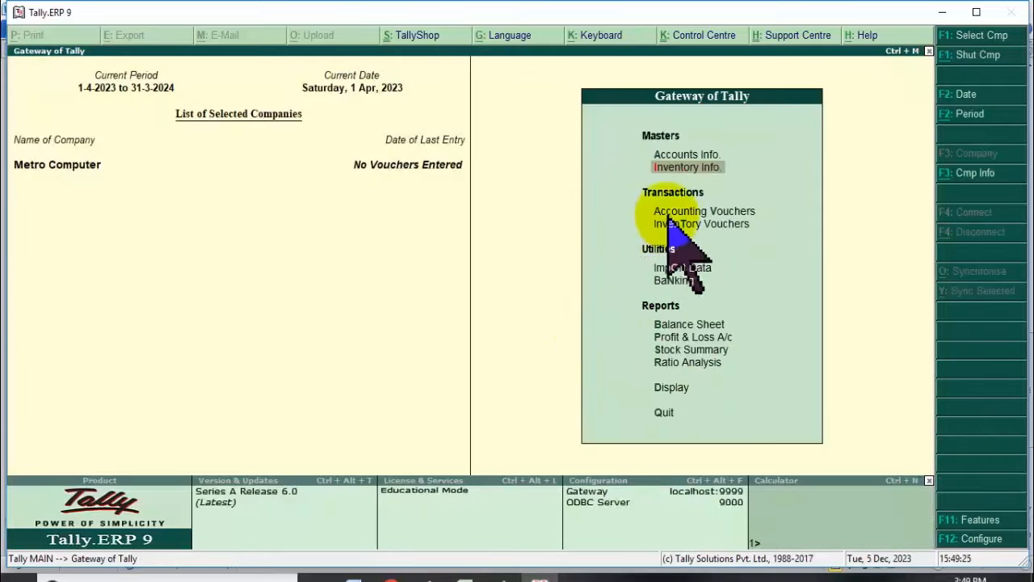
Open voucher entry and review the rice row's quantities in the Word exercise.
click(677, 211)
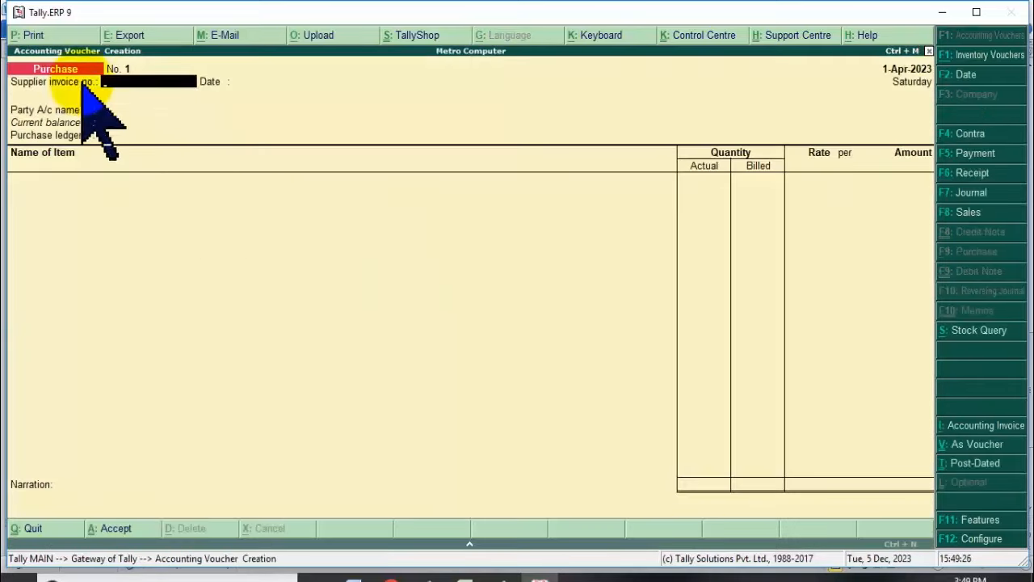
key(alt+Tab)
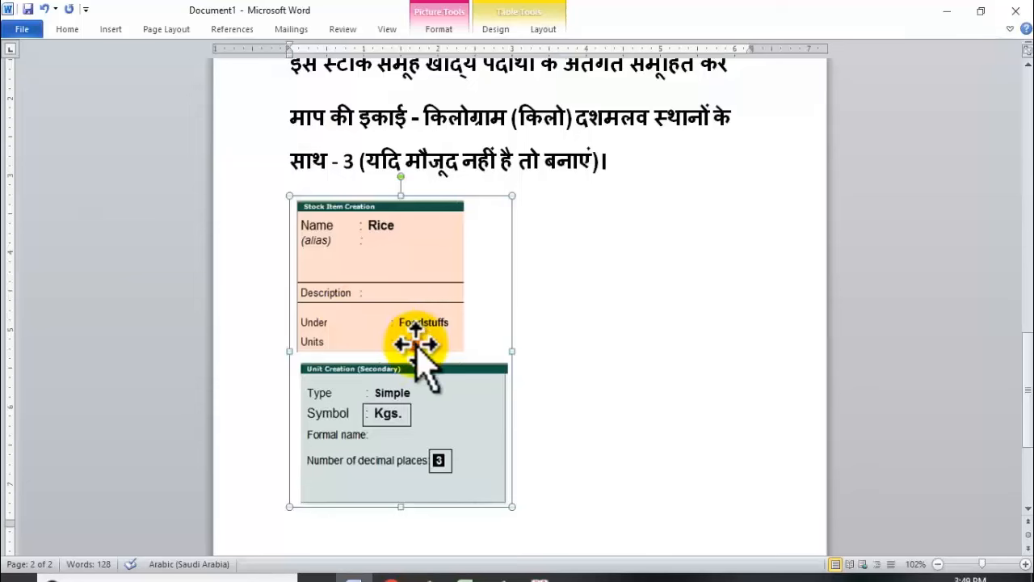
scroll(606, 312, up, 7)
scroll(547, 296, up, 6)
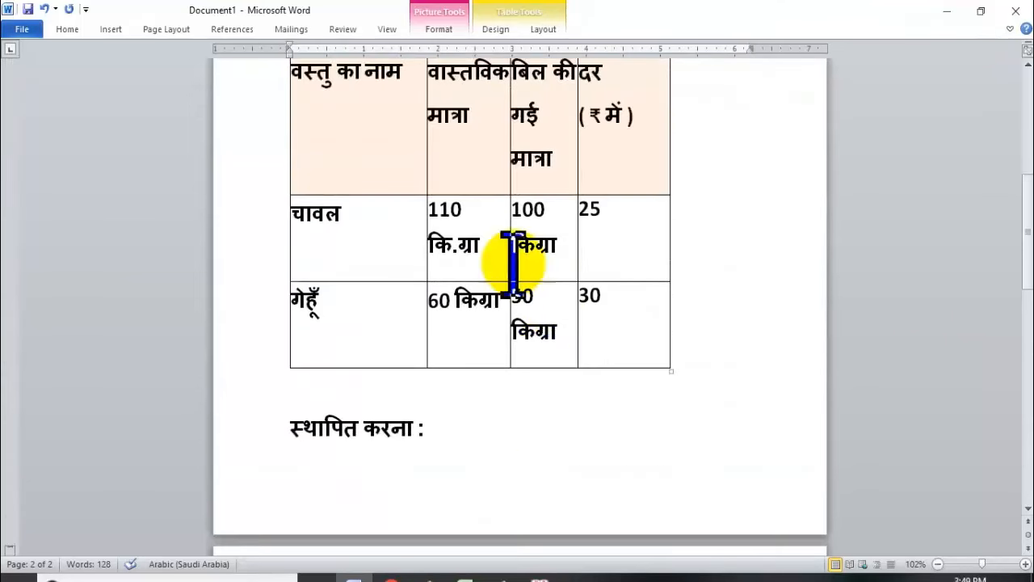
click(373, 331)
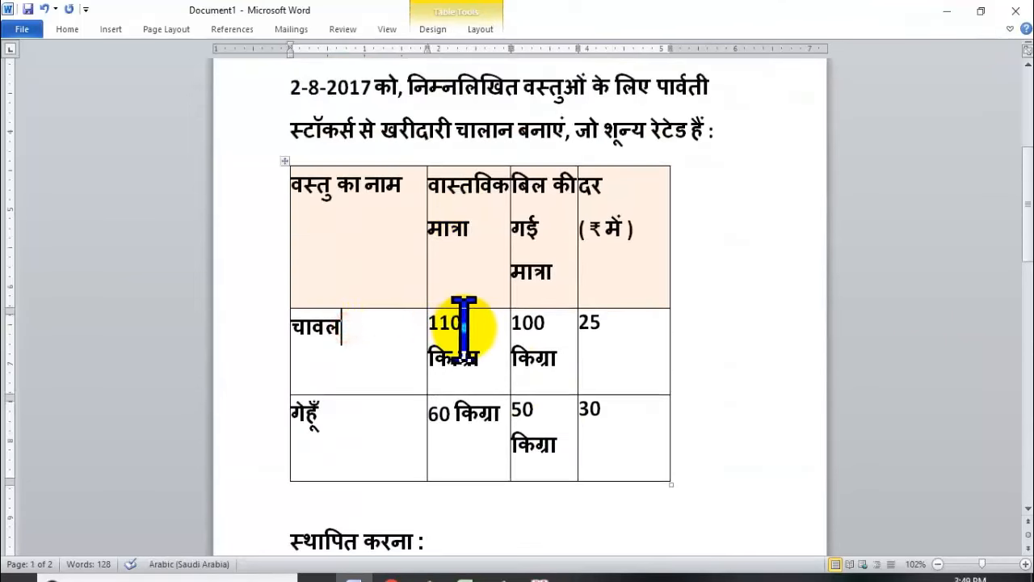
click(551, 332)
key(alt+Tab)
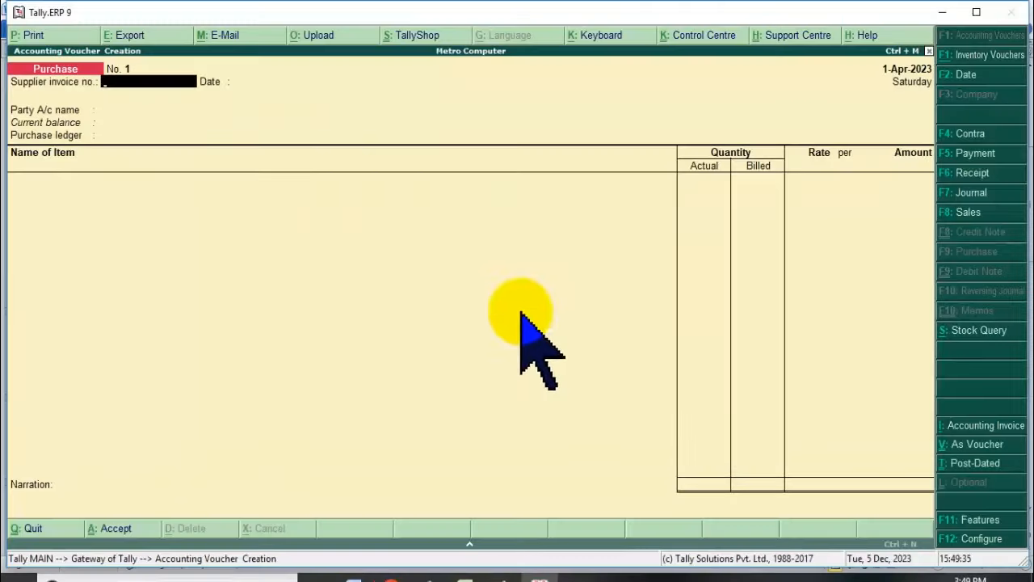
Enter Cash as party, Purchase Ledger as the purchase ledger, and Rice as the first item.
key(Return)
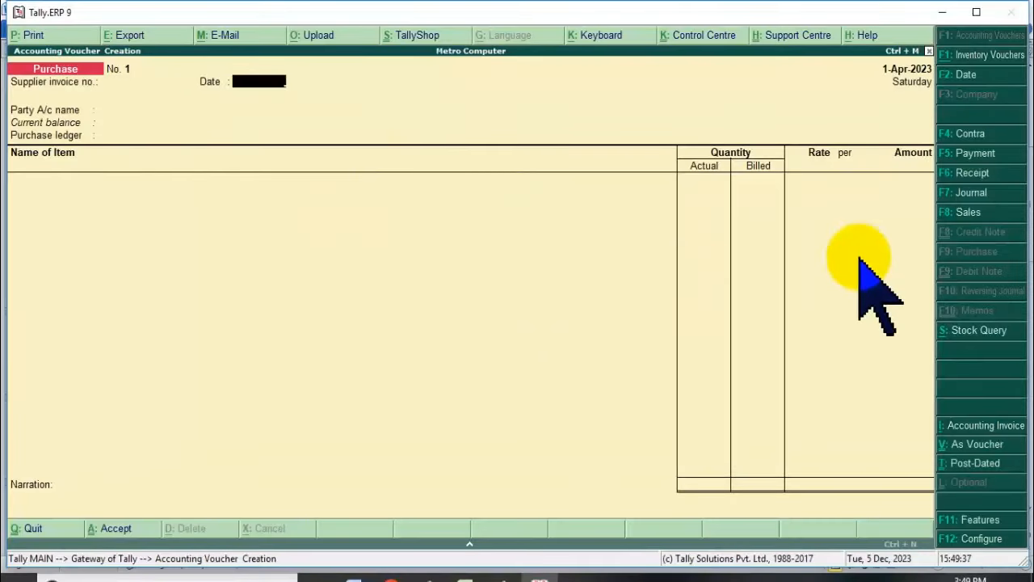
key(Return)
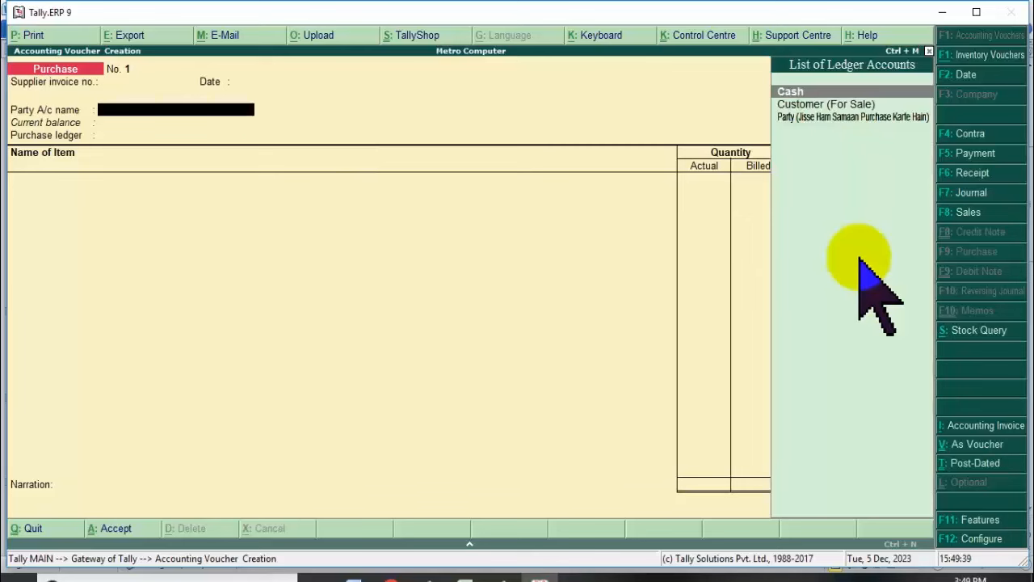
key(Return)
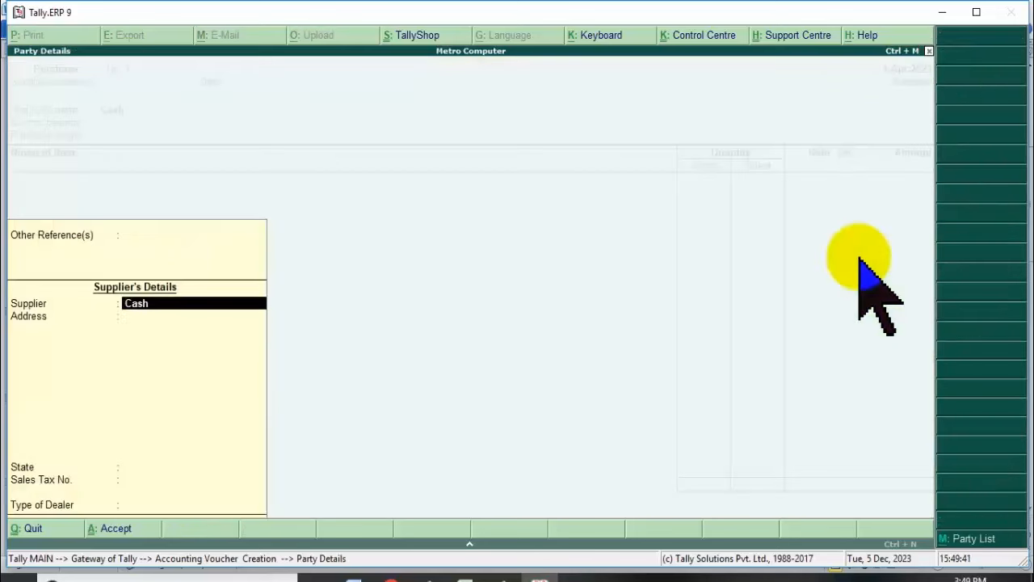
key(Return)
key(ctrl+a)
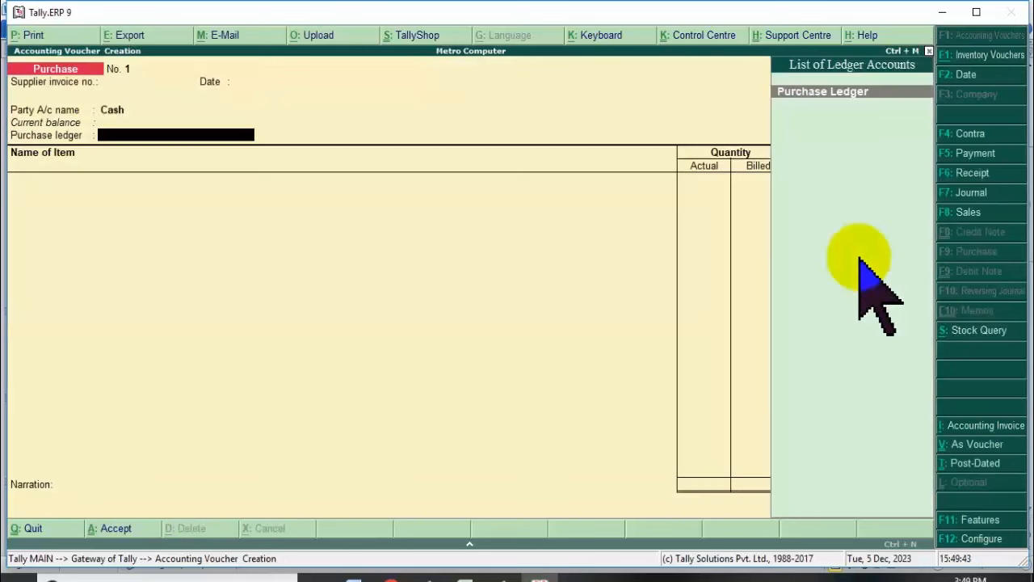
key(Return)
key(Down)
key(Down)
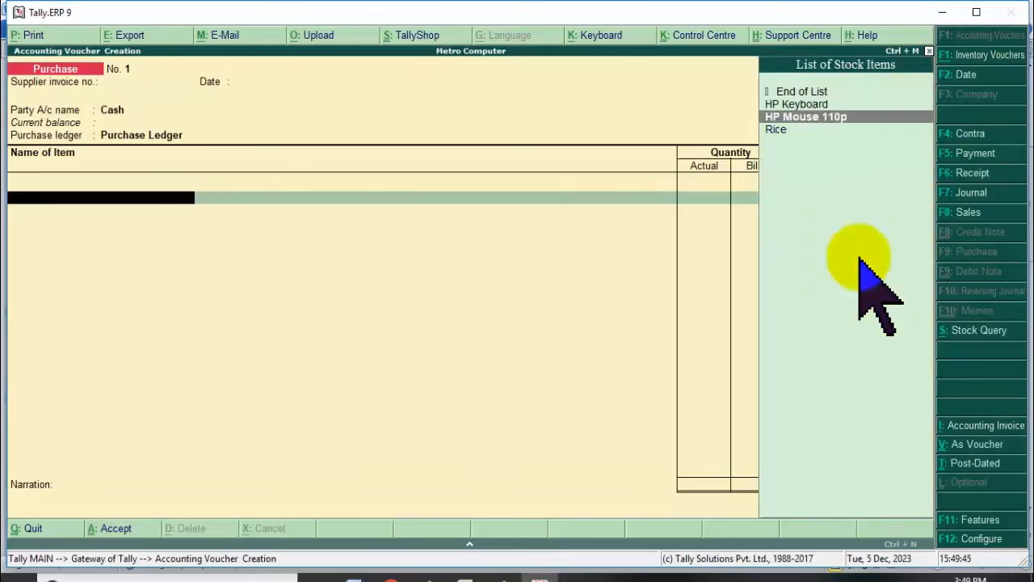
key(Down)
key(Return)
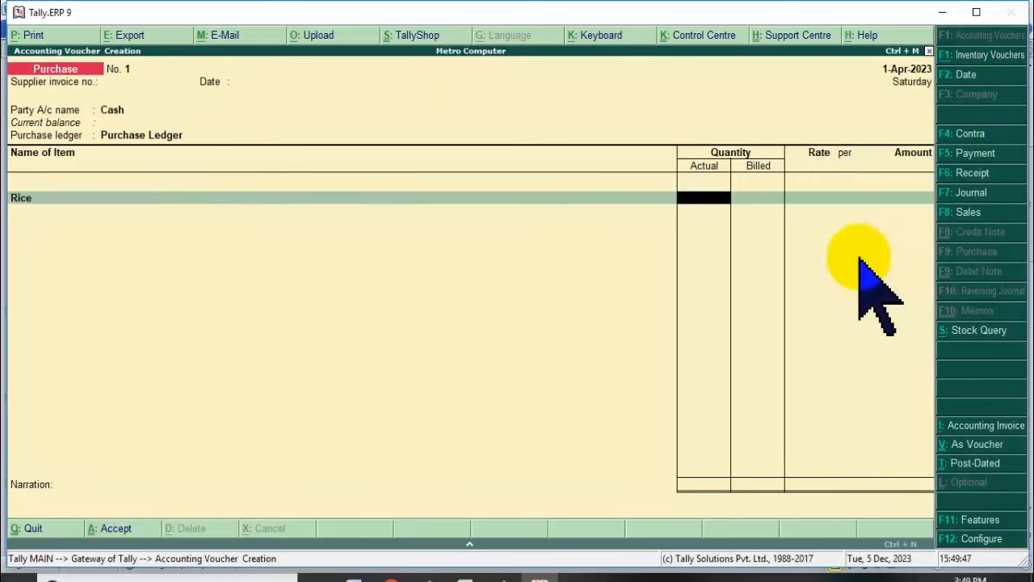
key(alt+Tab)
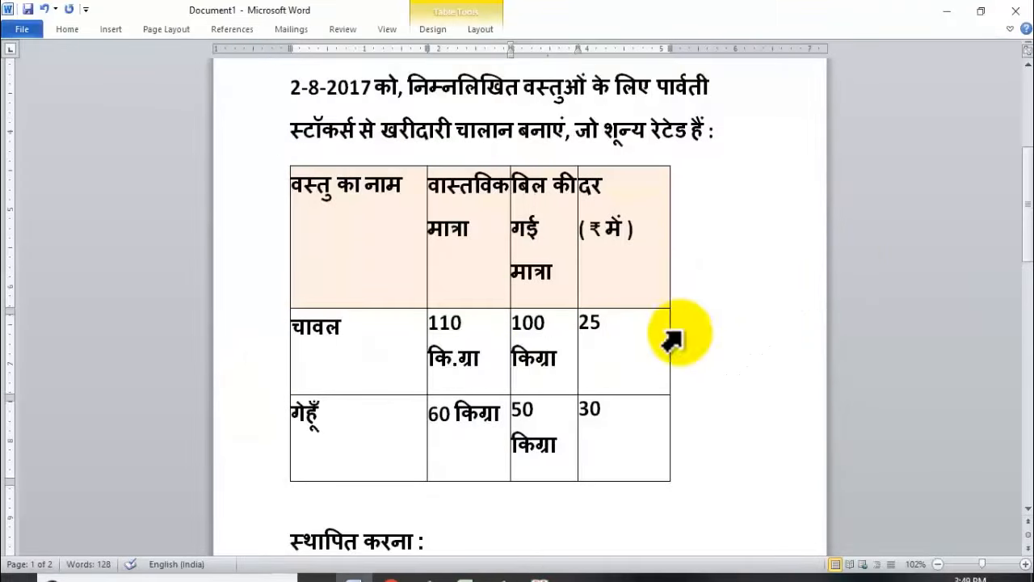
Enter Rice's 110 actual and 100 billed Kgs, confirming the 25 rate in Word.
key(alt+Tab)
key(Return)
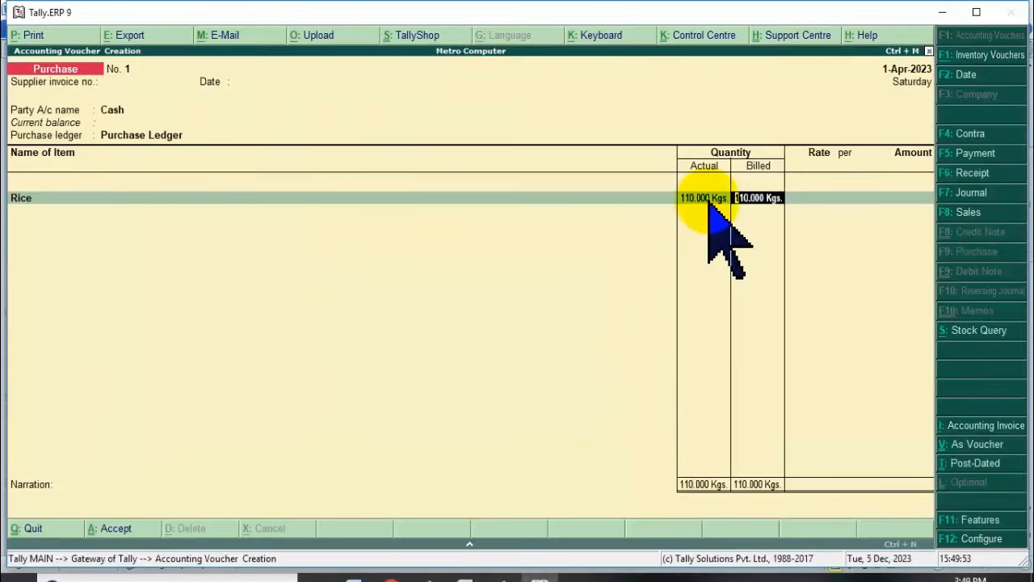
key(alt+Tab)
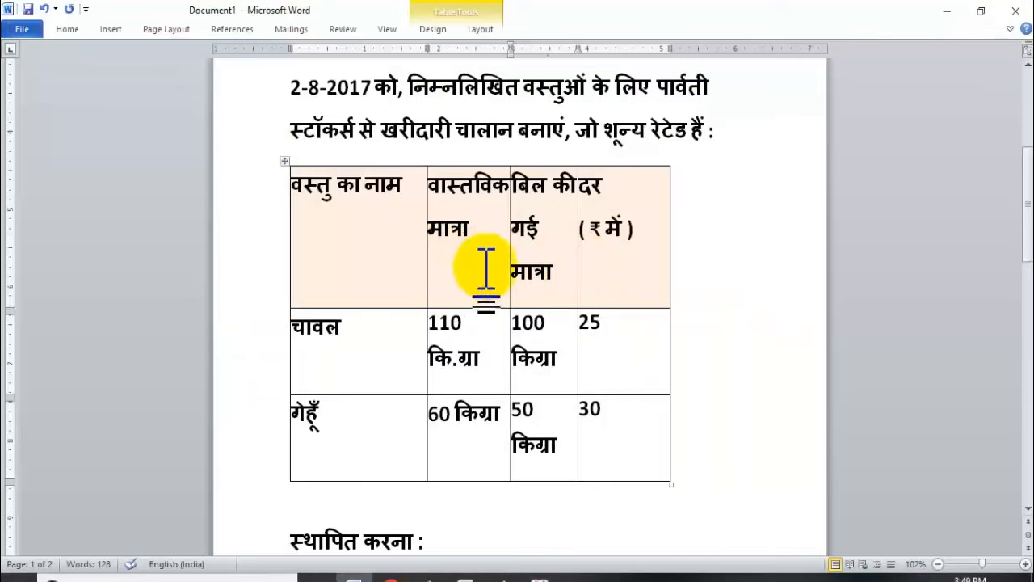
key(alt+Tab)
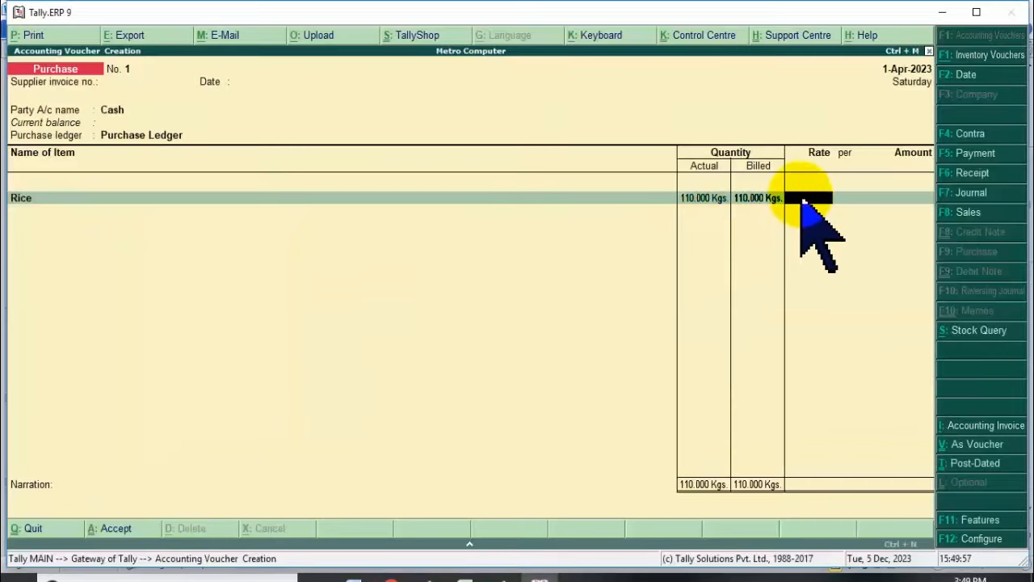
click(743, 198)
key(alt+Tab)
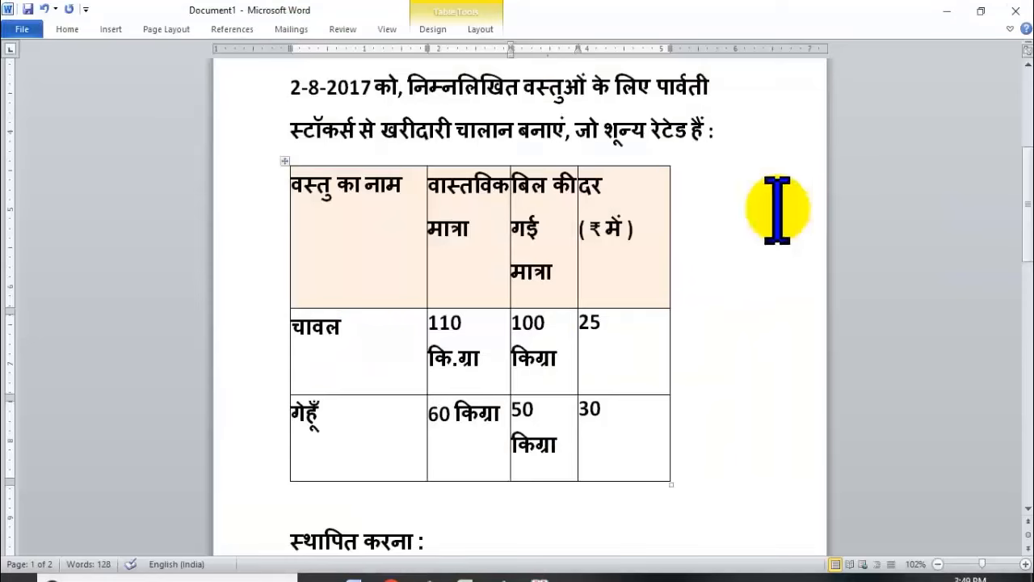
key(alt+Tab)
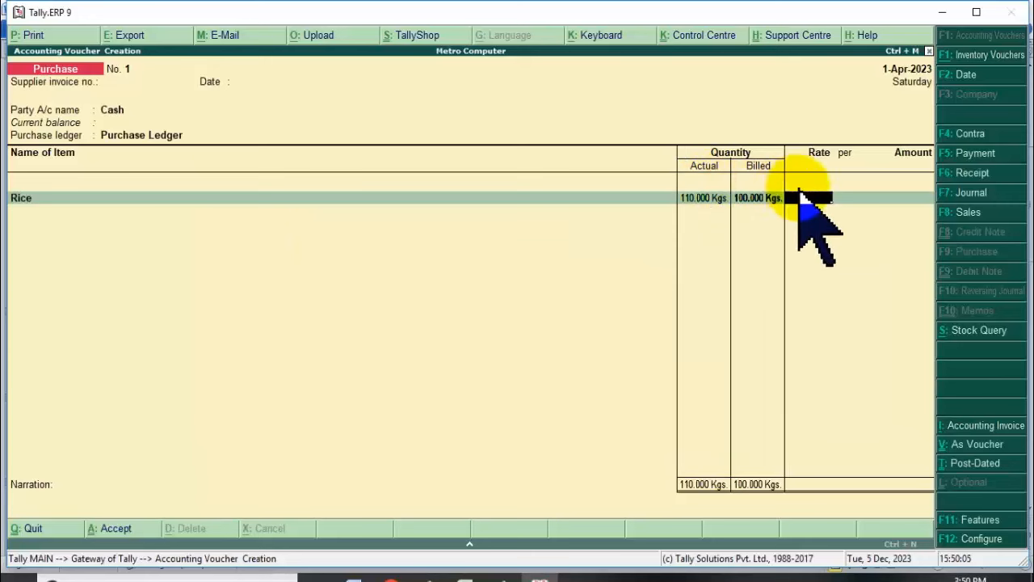
key(alt+Tab)
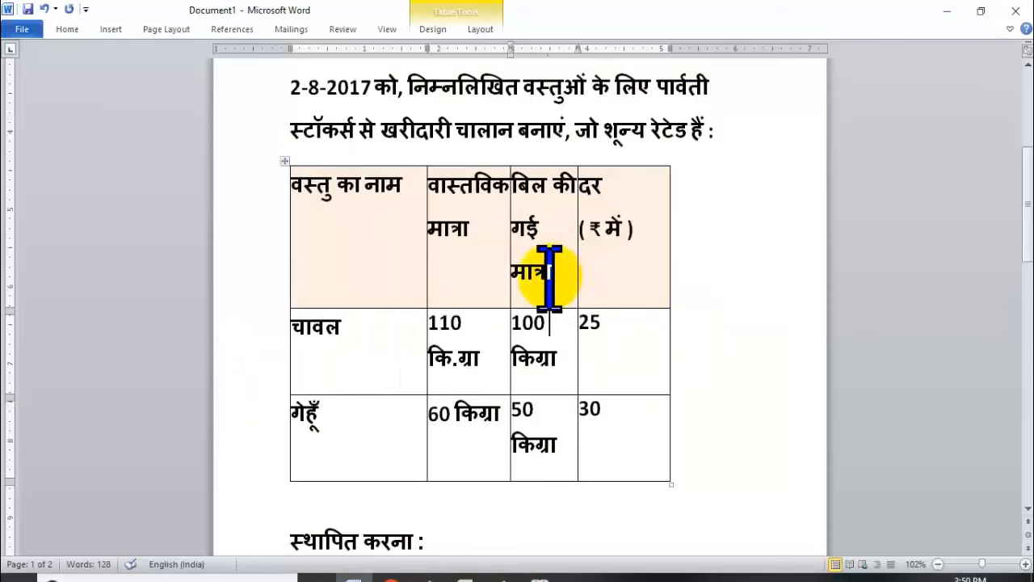
double_click(594, 327)
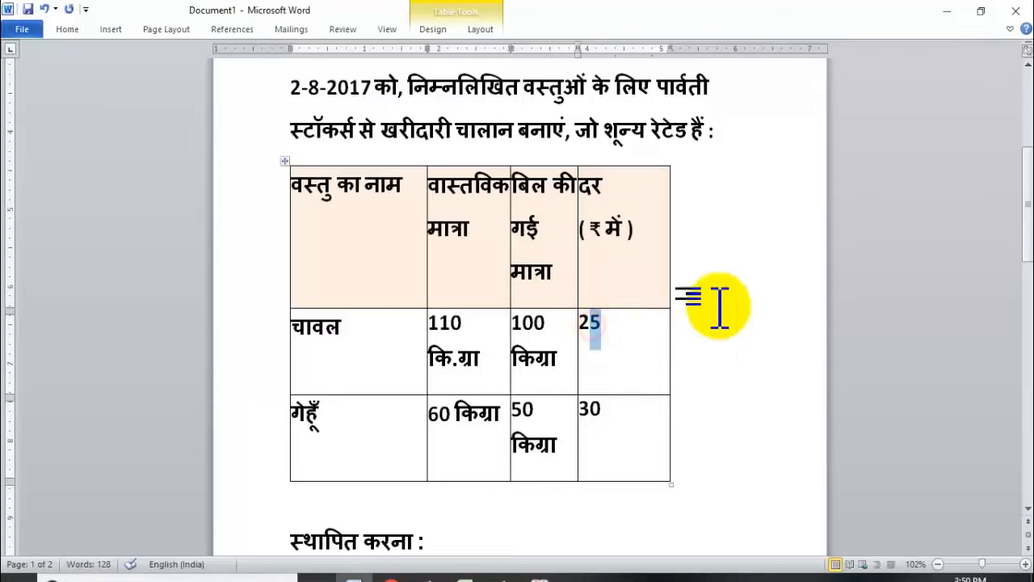
key(alt+Tab)
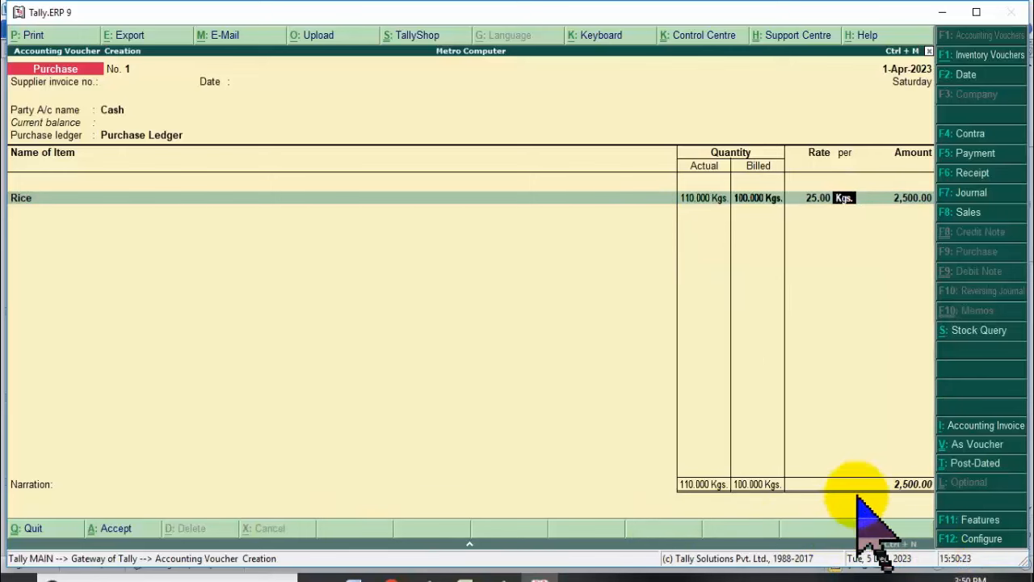
Compute 100 × 25 with the Ctrl+N calculator and accept the Rice line at 2,500.00.
key(ctrl+n)
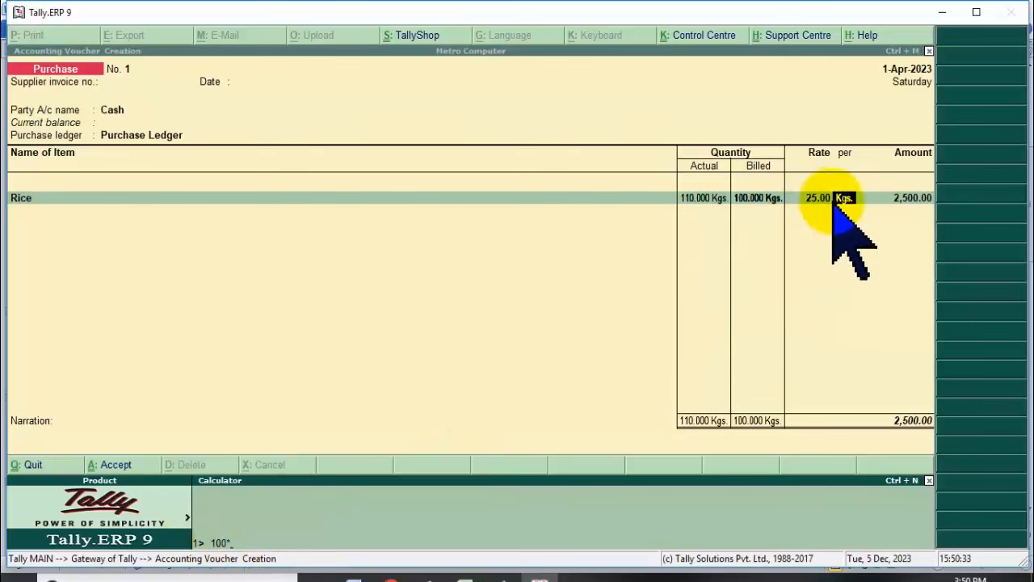
text(2)
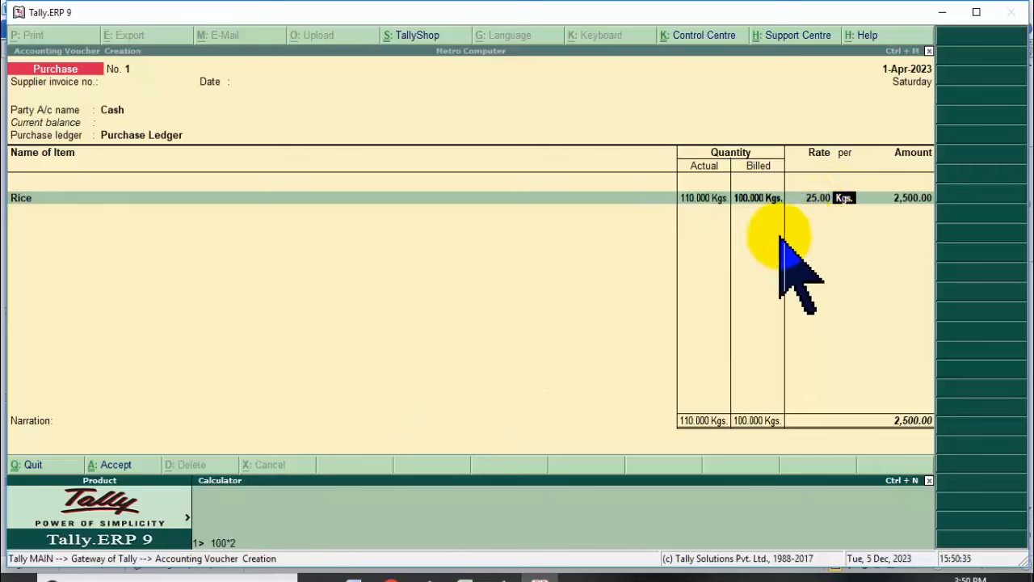
text(5)
key(Return)
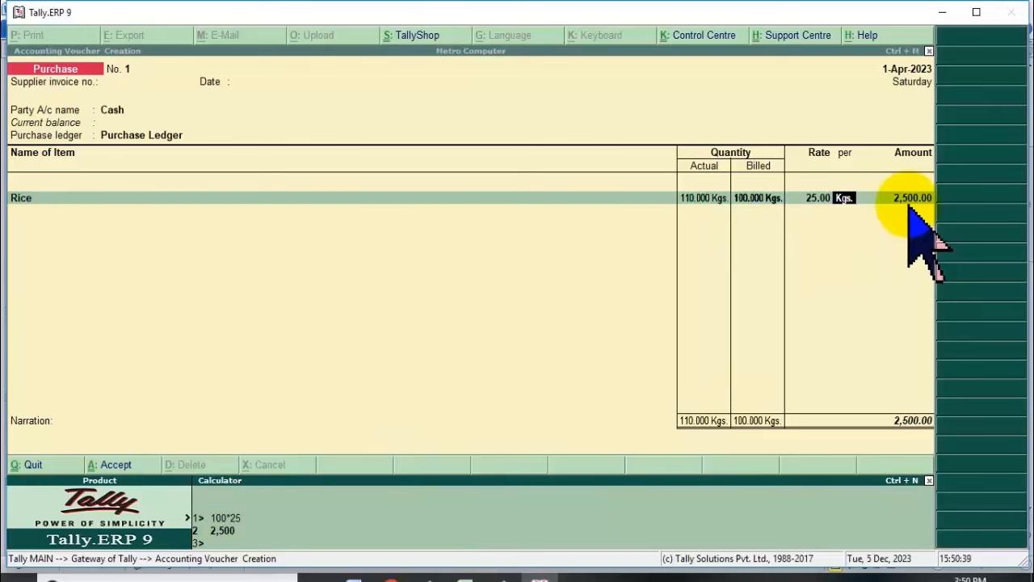
click(878, 201)
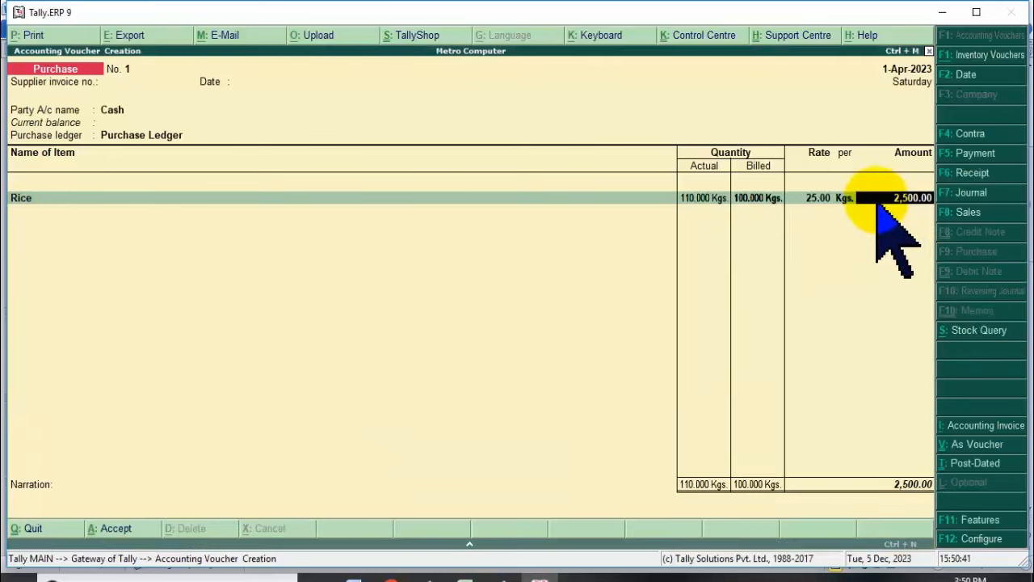
key(Return)
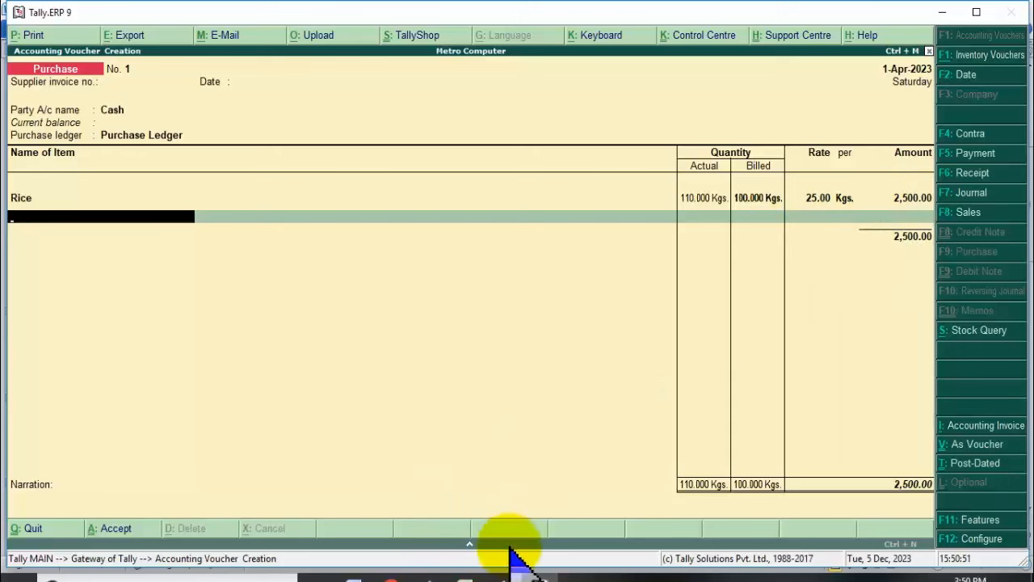
click(505, 574)
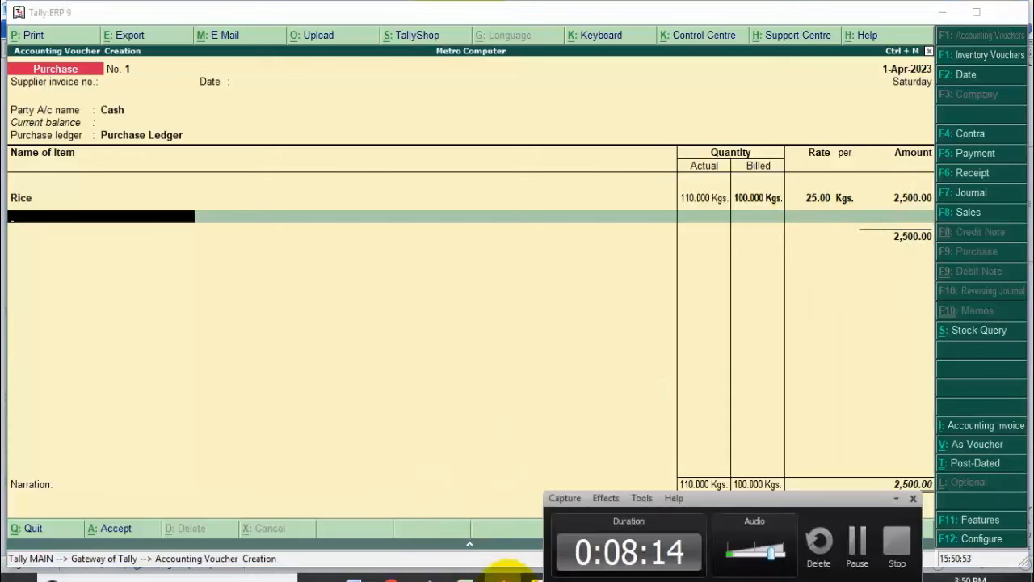
click(505, 573)
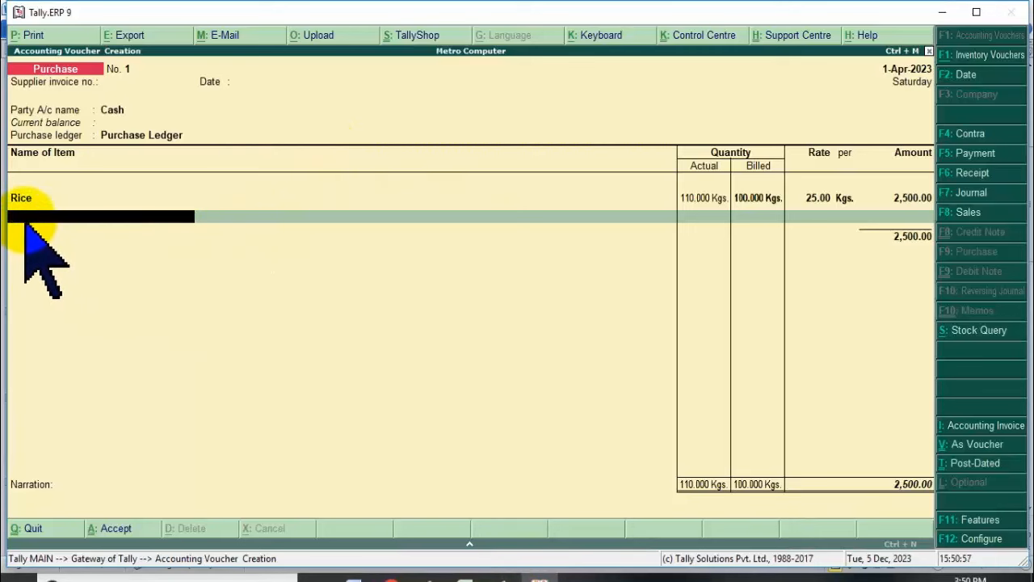
key(alt+c)
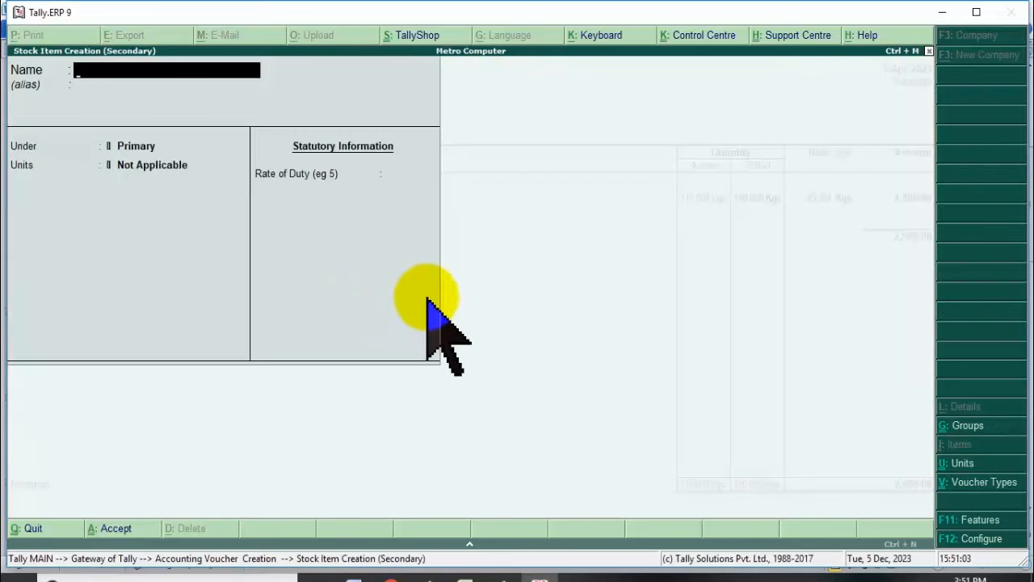
Reopen stock item creation for Gehun, check the wheat row in Word, and show keyboard languages.
key(Escape)
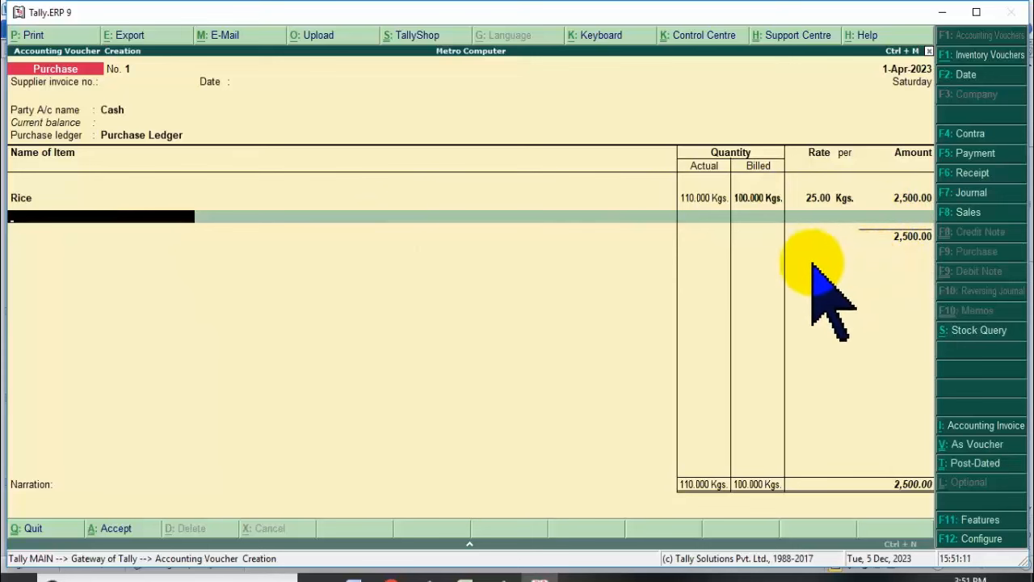
key(alt+c)
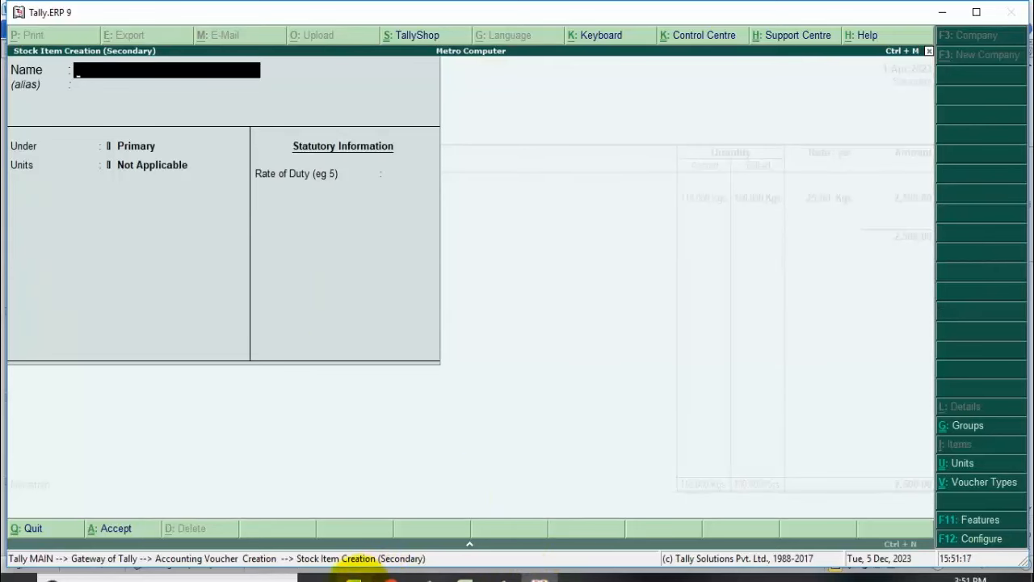
click(353, 573)
click(369, 402)
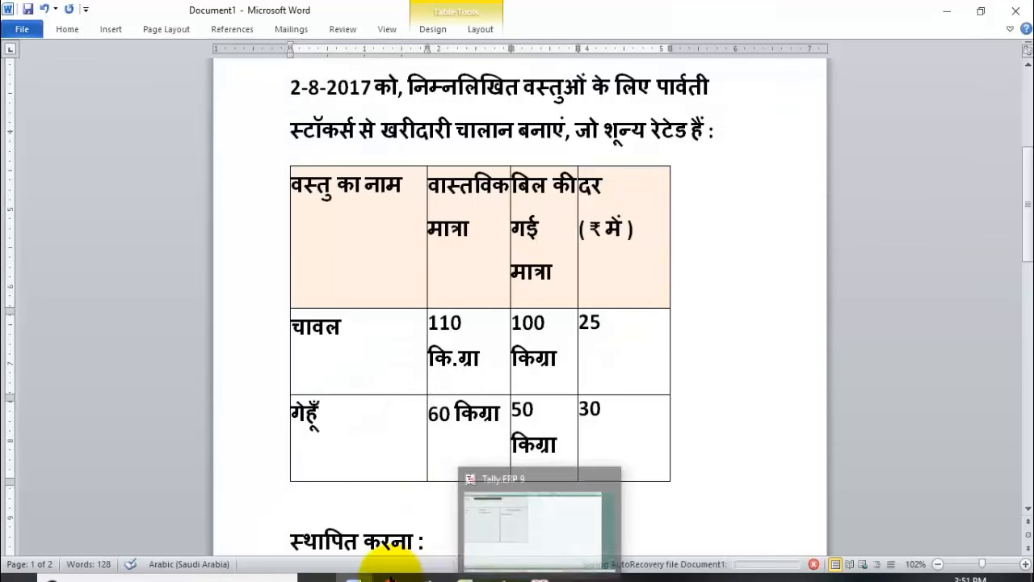
click(537, 575)
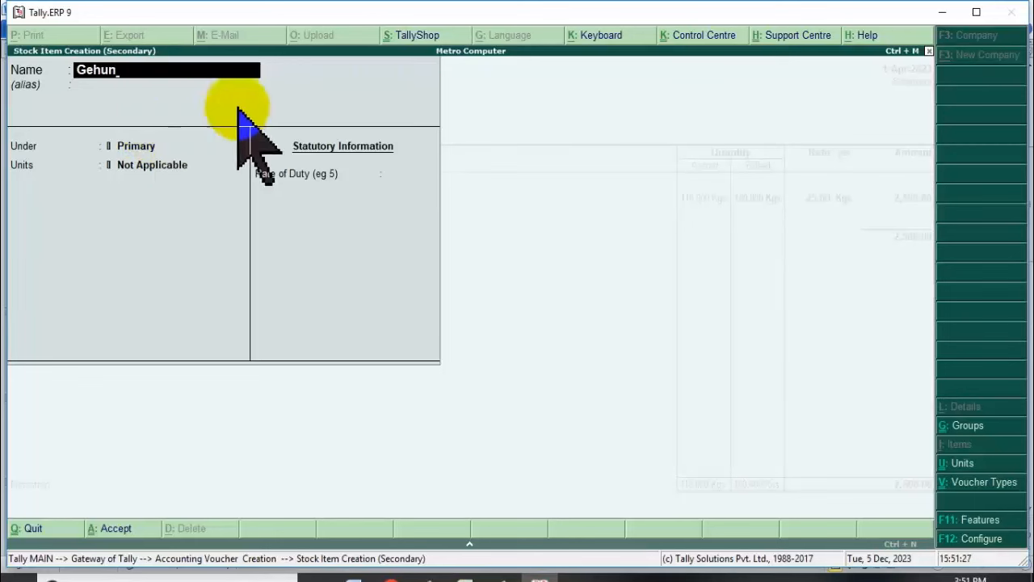
click(596, 36)
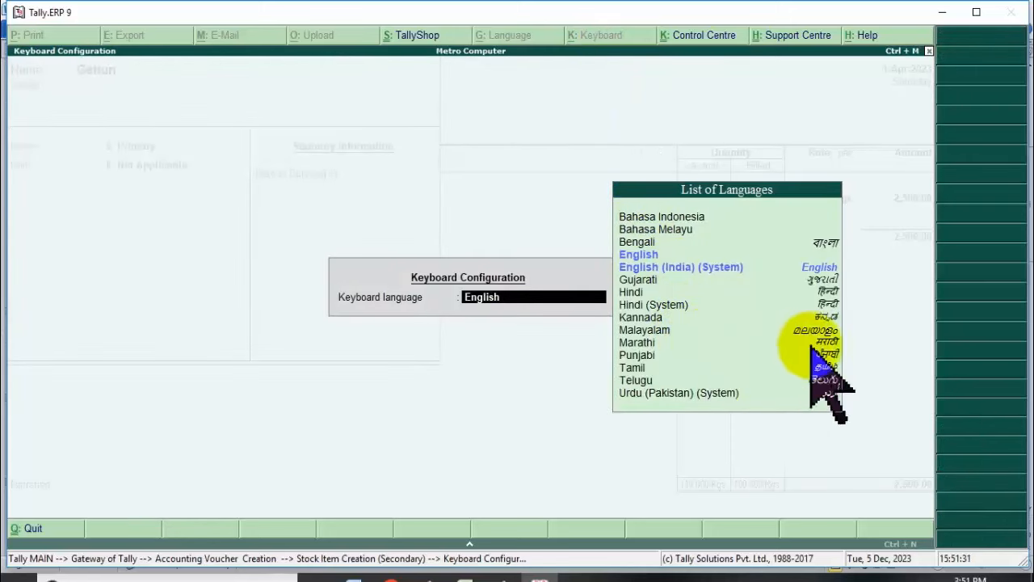
Set Tally's keyboard language to Hindi and switch Windows input to Hindi (Google Input Tools).
click(827, 292)
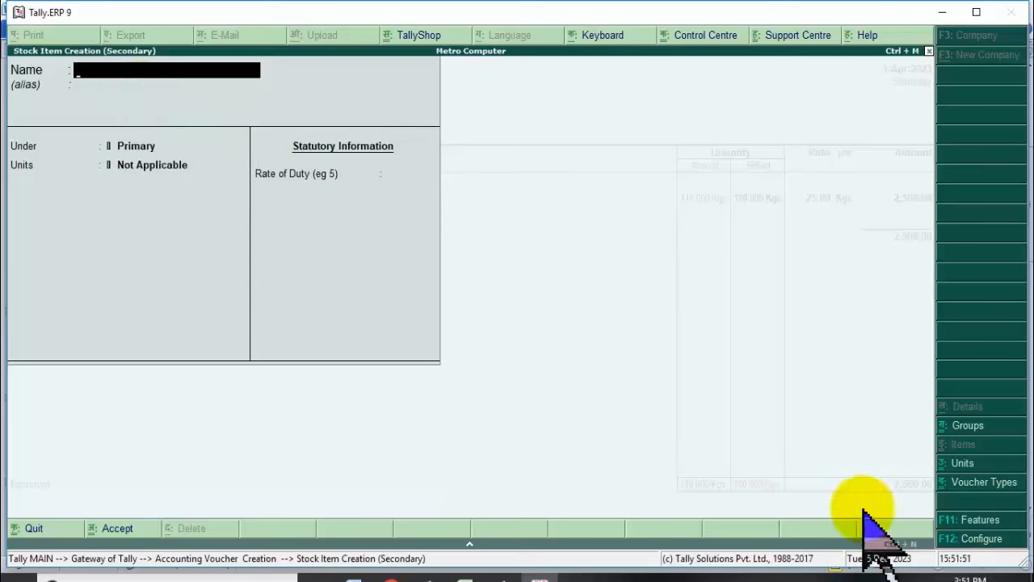
click(934, 577)
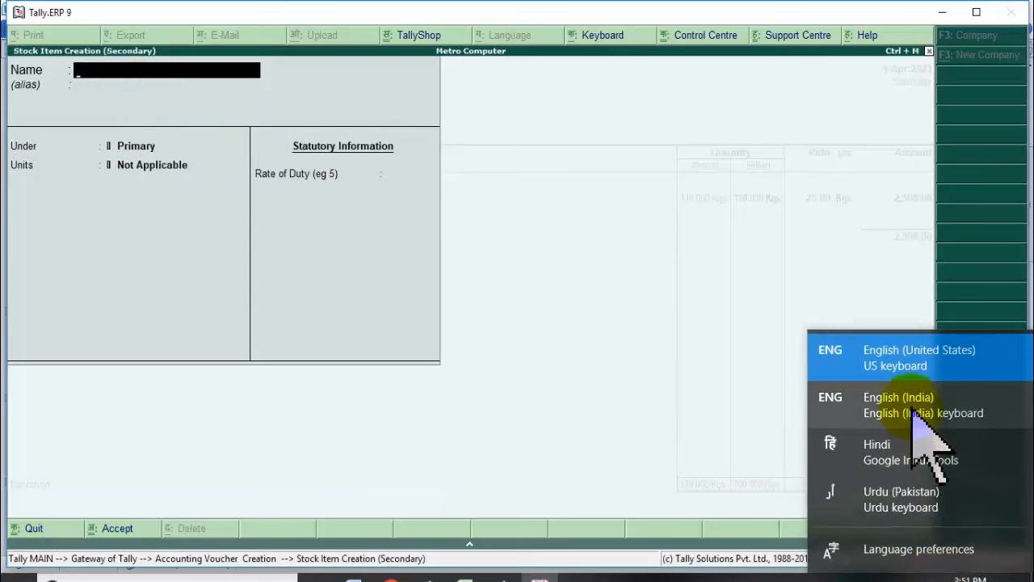
click(915, 463)
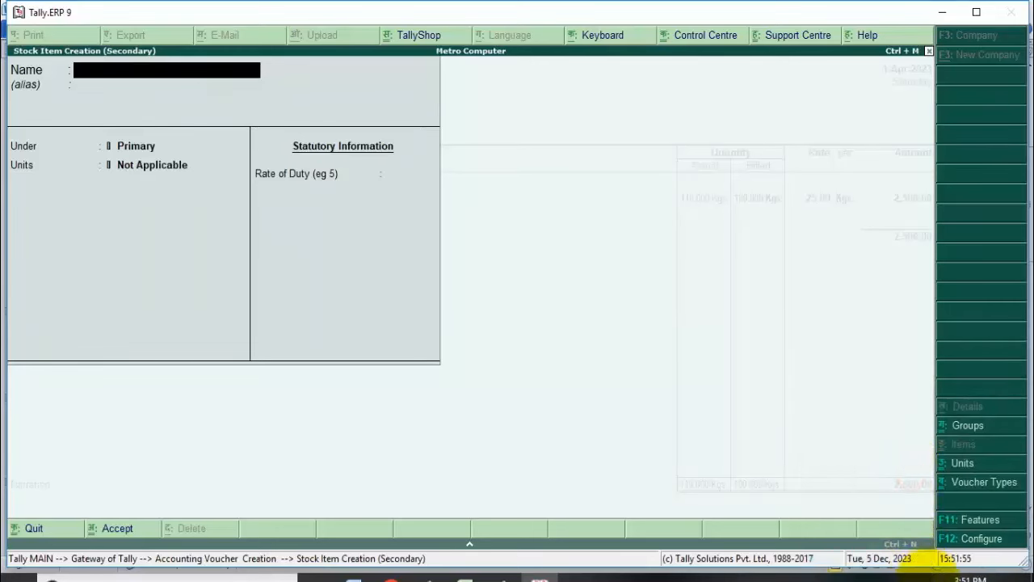
click(928, 576)
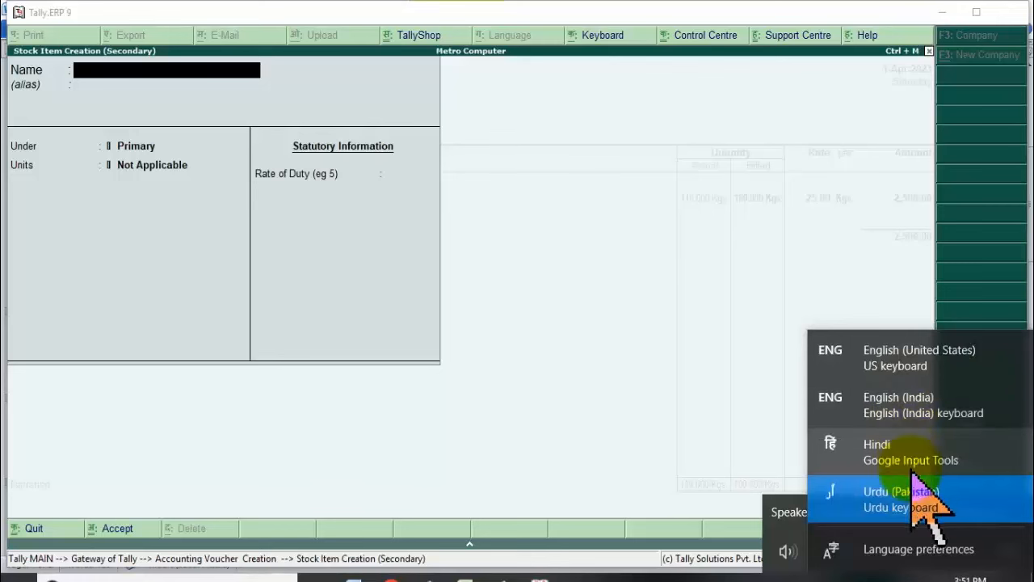
click(912, 451)
click(105, 72)
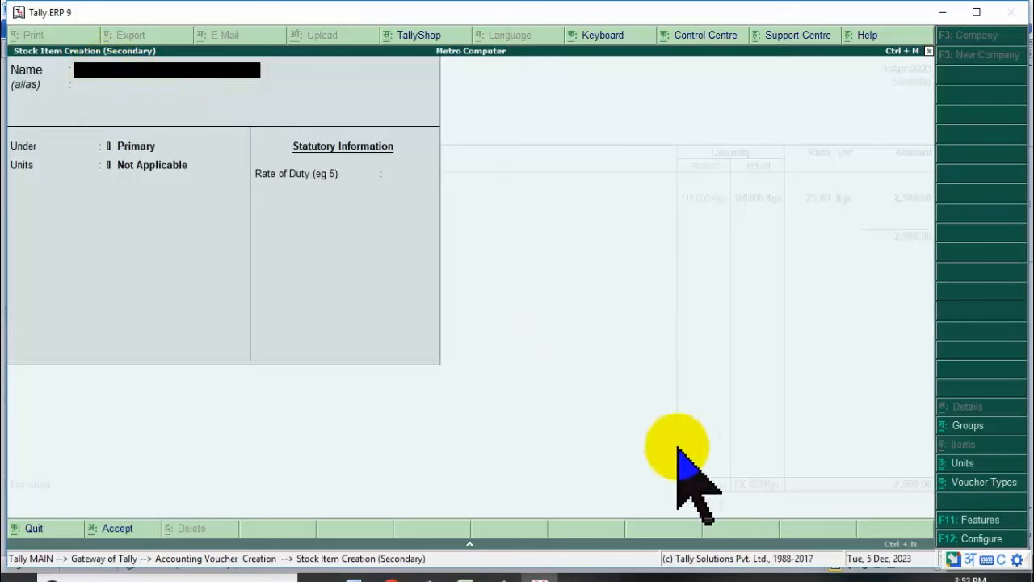
Name the new stock item गेहु, clearing the stray typing attempts first.
text(ggehhdsfsfsdfsdfsdfsdf)
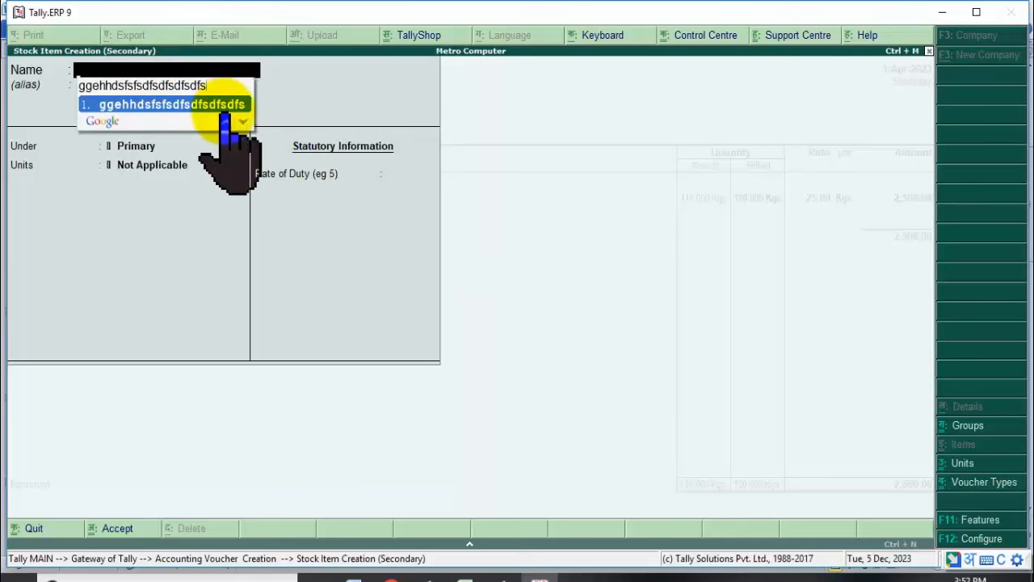
key(BackSpace)
key(BackSpace)
key(BackSpace)
key(BackSpace)
key(BackSpace)
key(BackSpace)
key(BackSpace)
key(BackSpace)
key(BackSpace)
key(BackSpace)
key(BackSpace)
key(BackSpace)
key(BackSpace)
key(BackSpace)
key(BackSpace)
key(BackSpace)
key(BackSpace)
key(BackSpace)
key(BackSpace)
key(BackSpace)
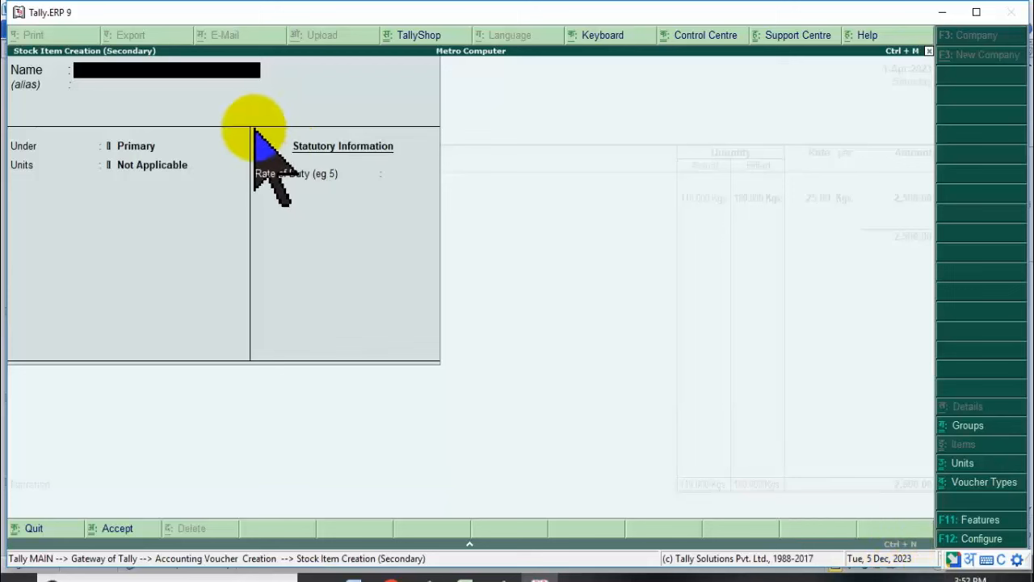
text(gehun)
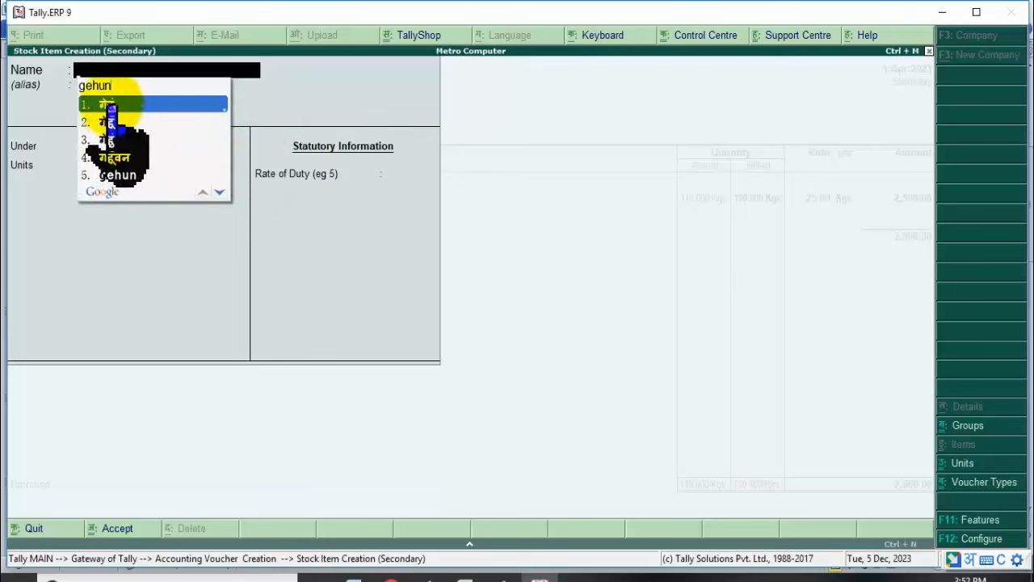
click(111, 121)
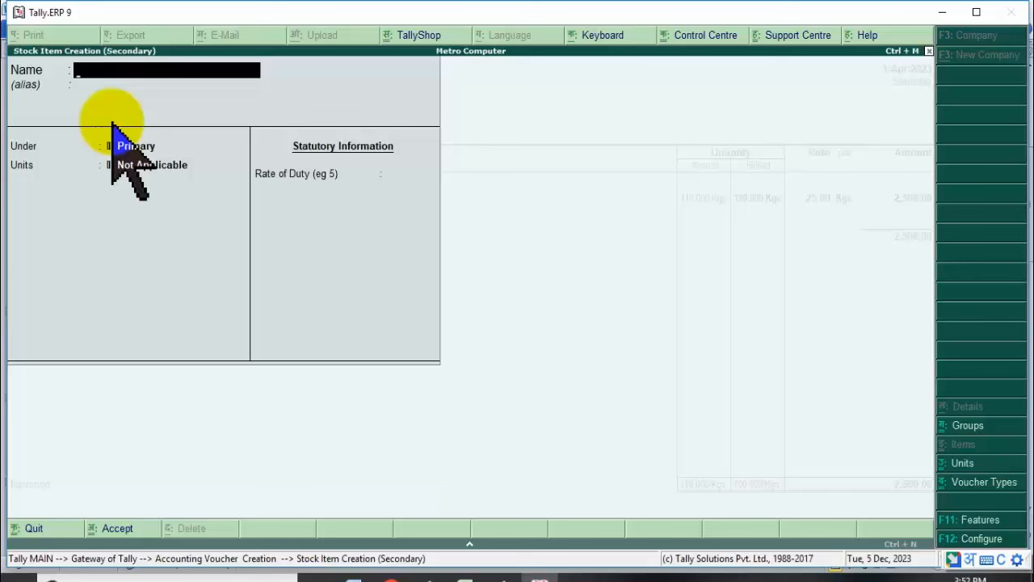
text(gehun)
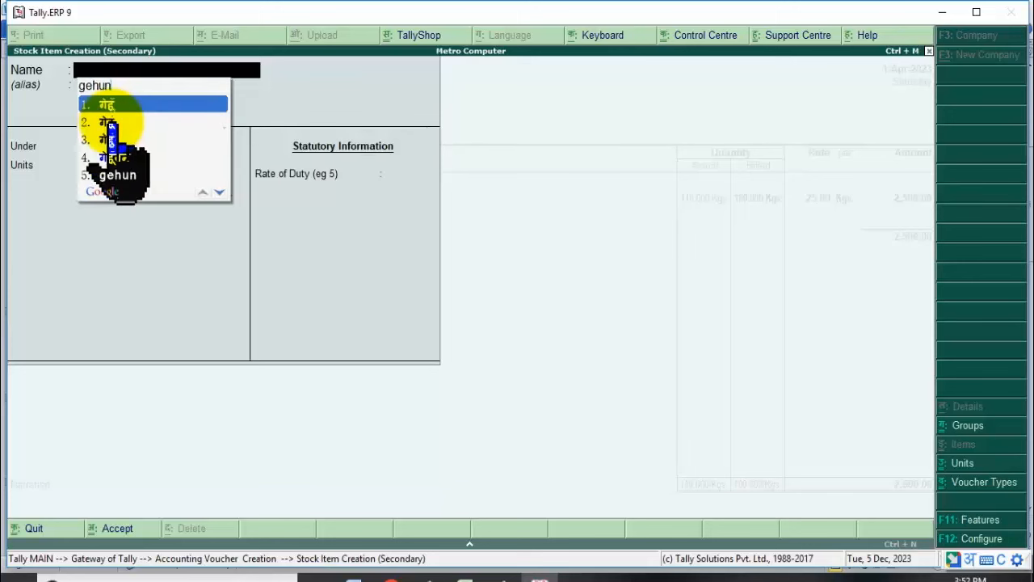
click(111, 123)
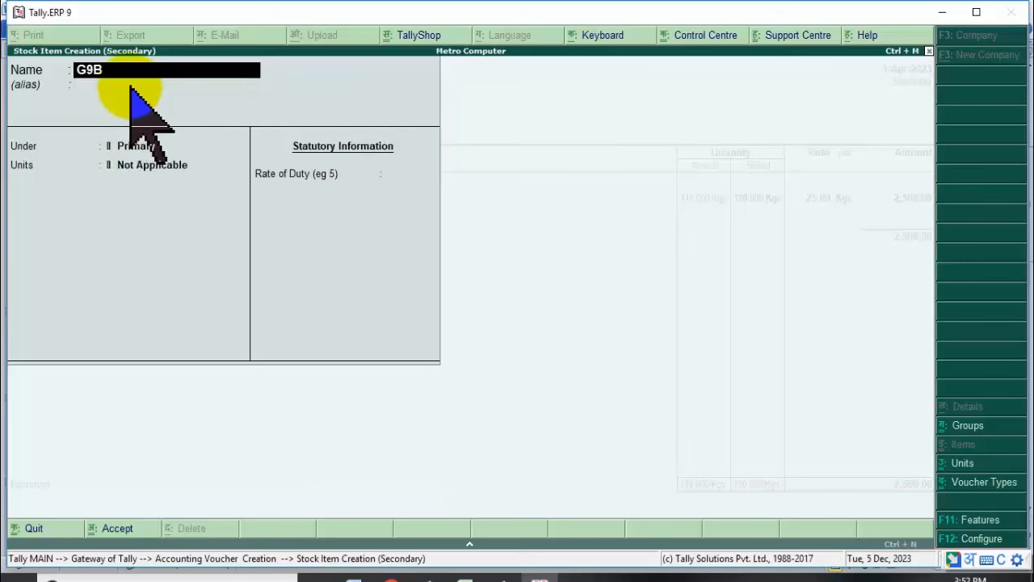
key(BackSpace)
key(BackSpace)
key(BackSpace)
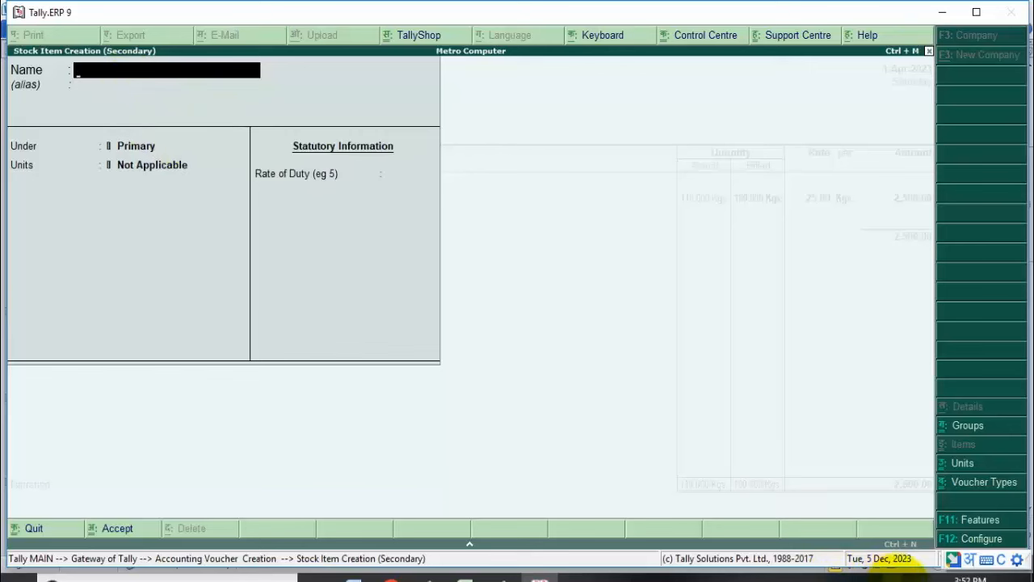
click(931, 576)
click(870, 369)
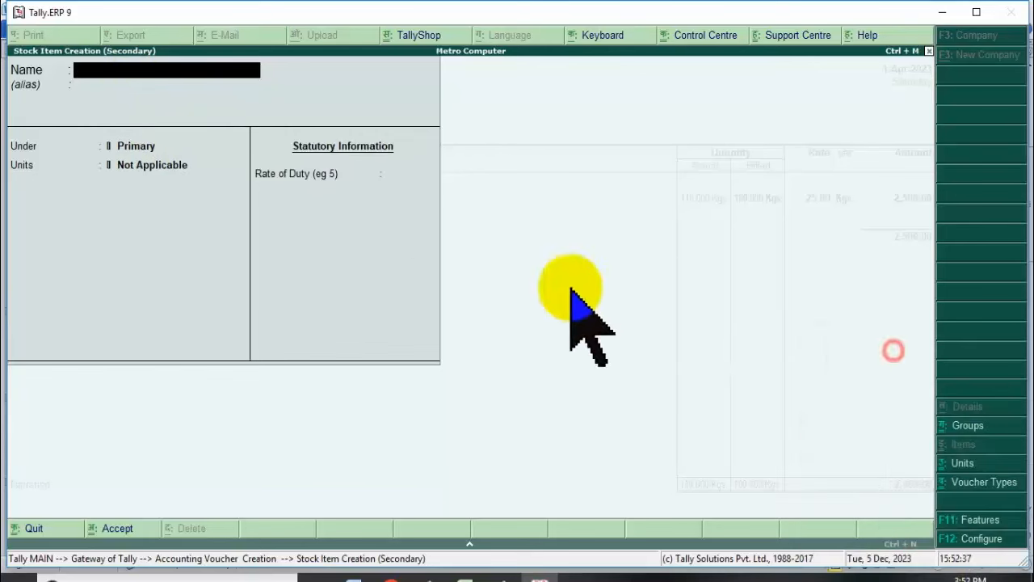
click(127, 70)
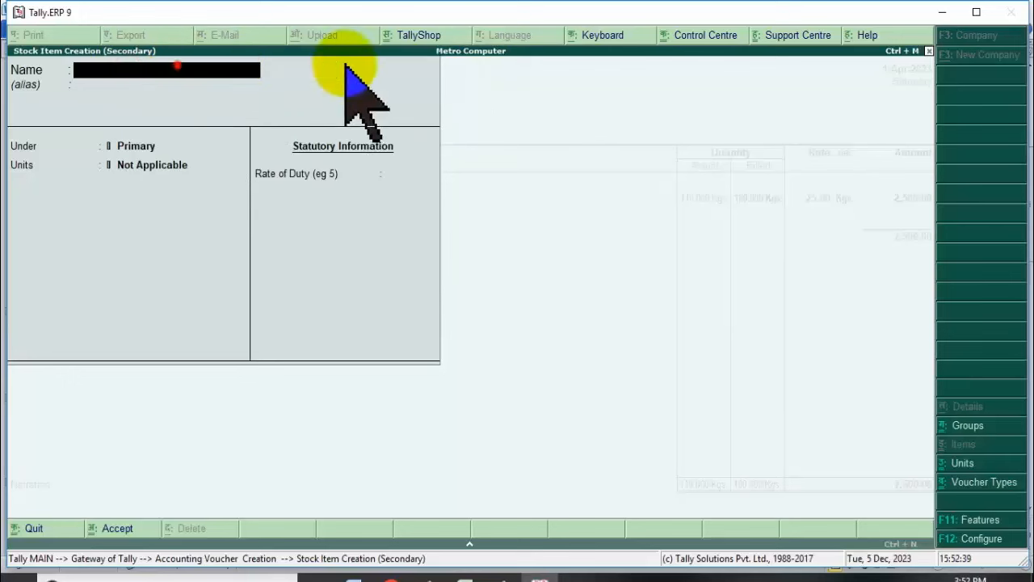
click(120, 72)
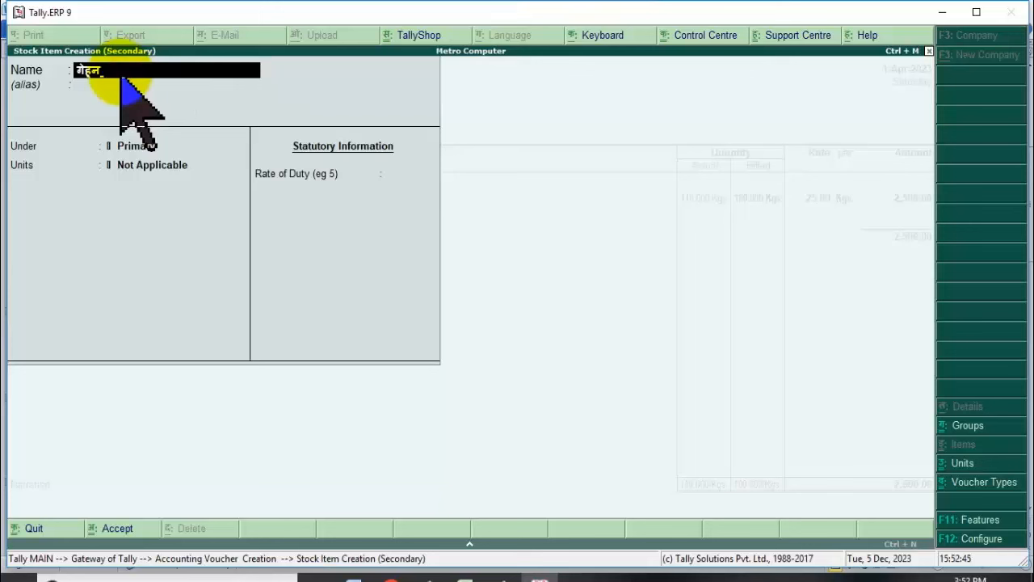
text(गेहु)
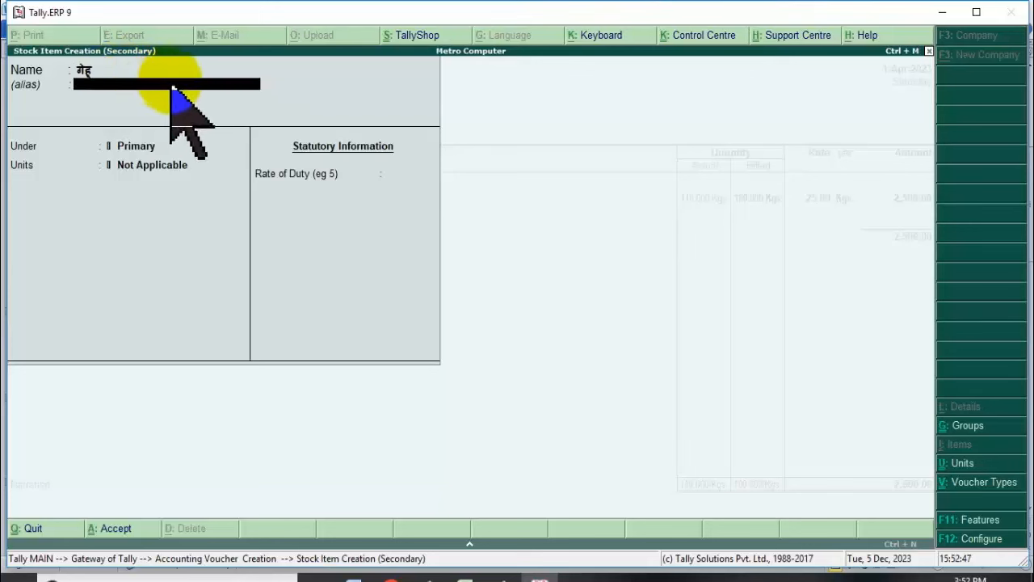
key(Return)
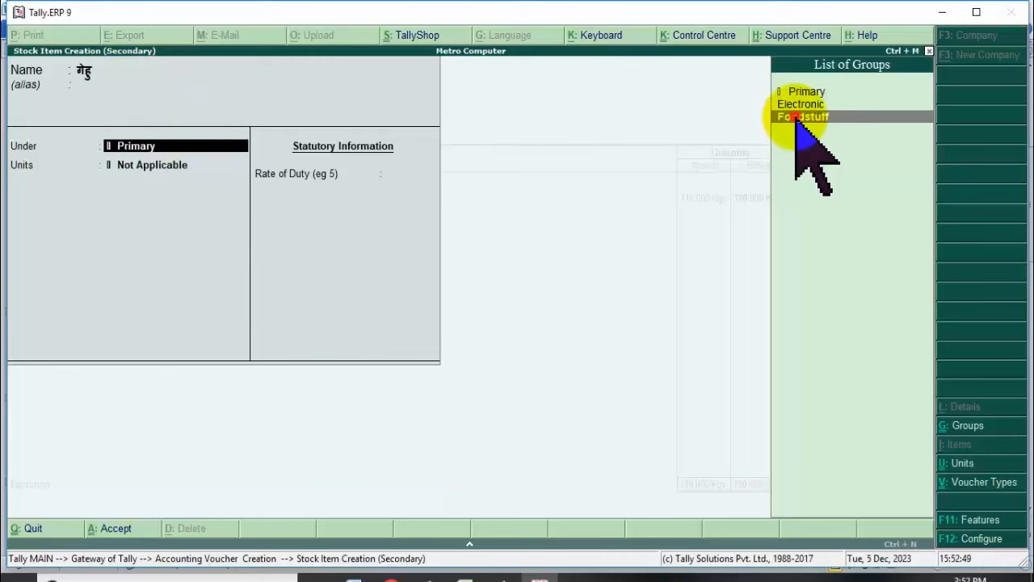
Put गेहु under Foodstuff with Kgs. as its unit and save the item.
click(796, 116)
key(Down)
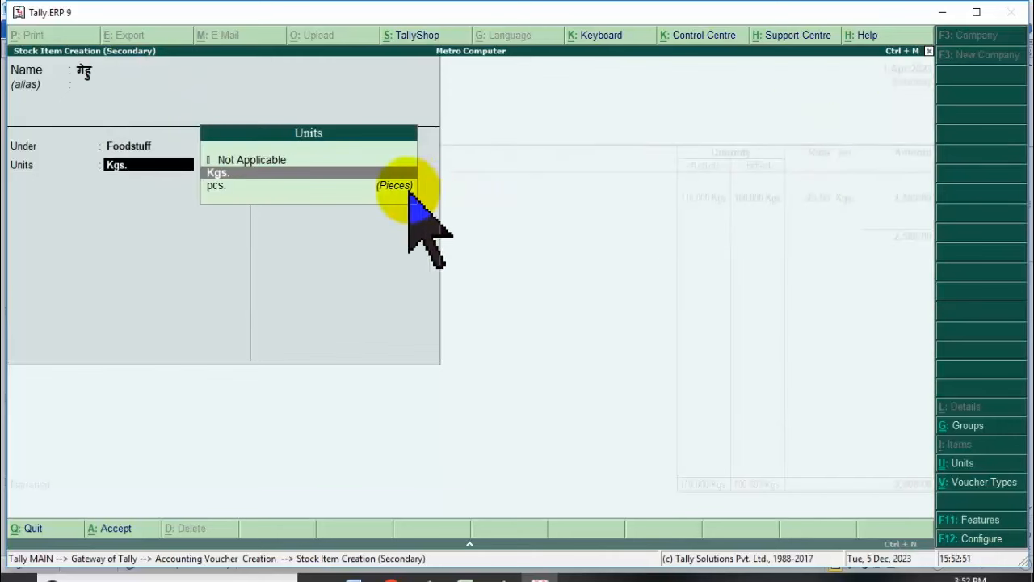
click(387, 185)
click(368, 172)
key(Return)
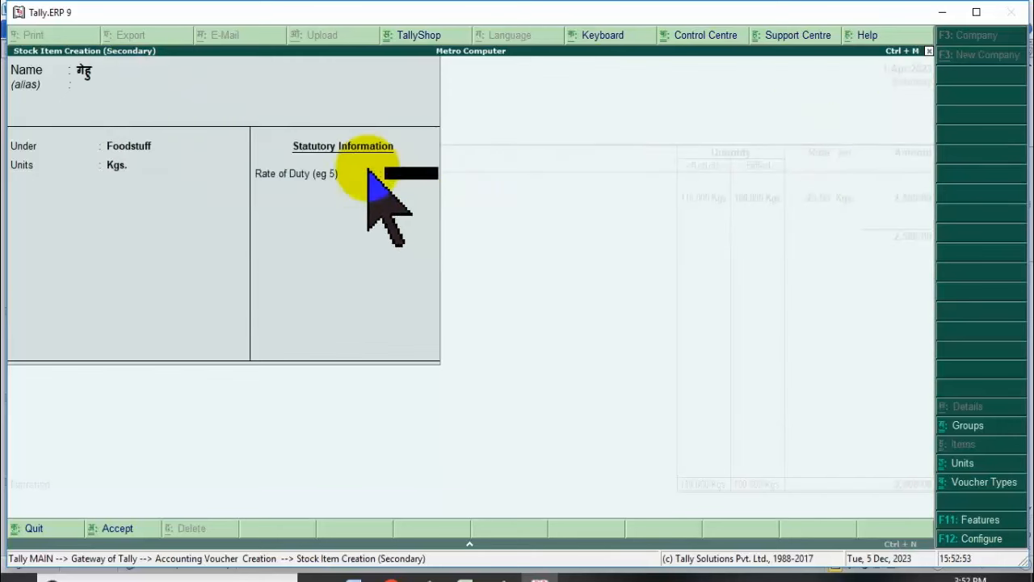
key(Return)
key(Return)
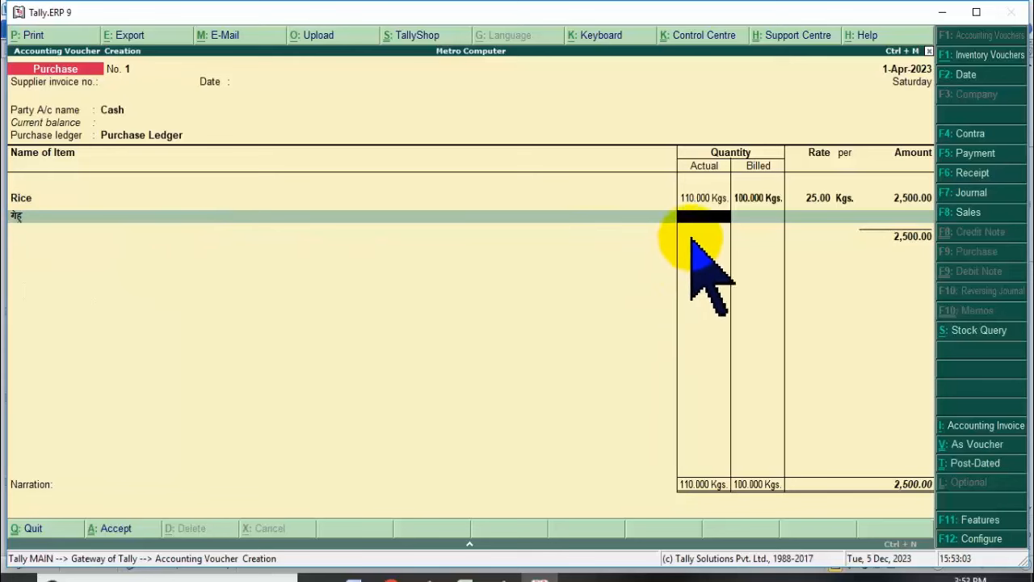
Enter 60 Kgs. actual and 50 Kgs. billed for गेहु, checked against the Word table.
click(355, 577)
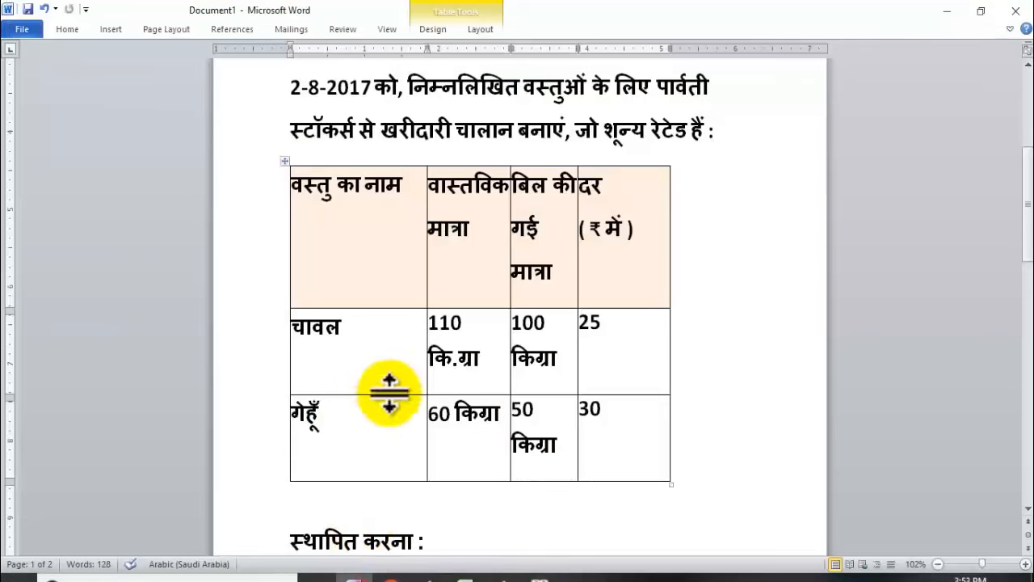
drag(436, 415, 494, 422)
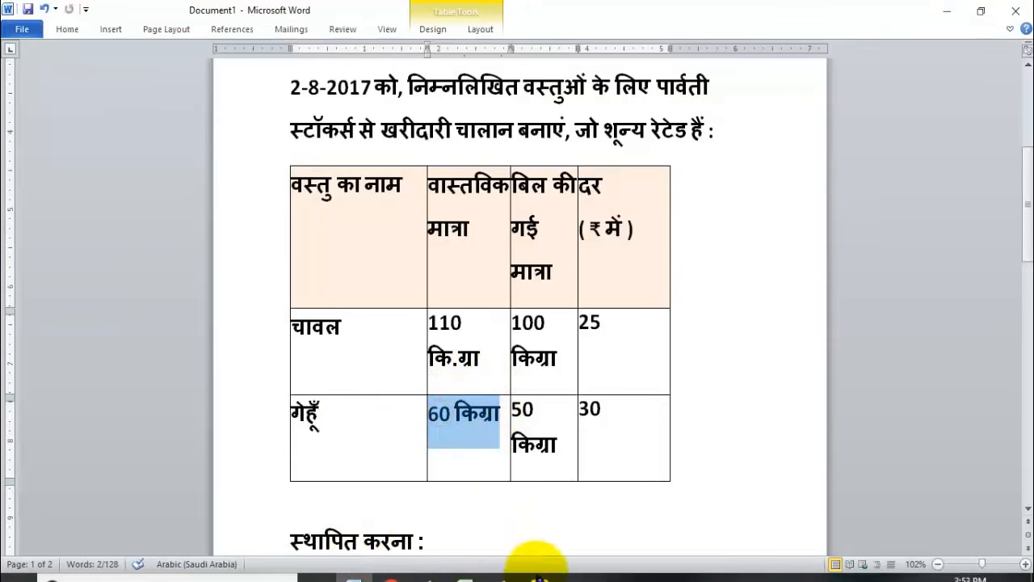
click(539, 577)
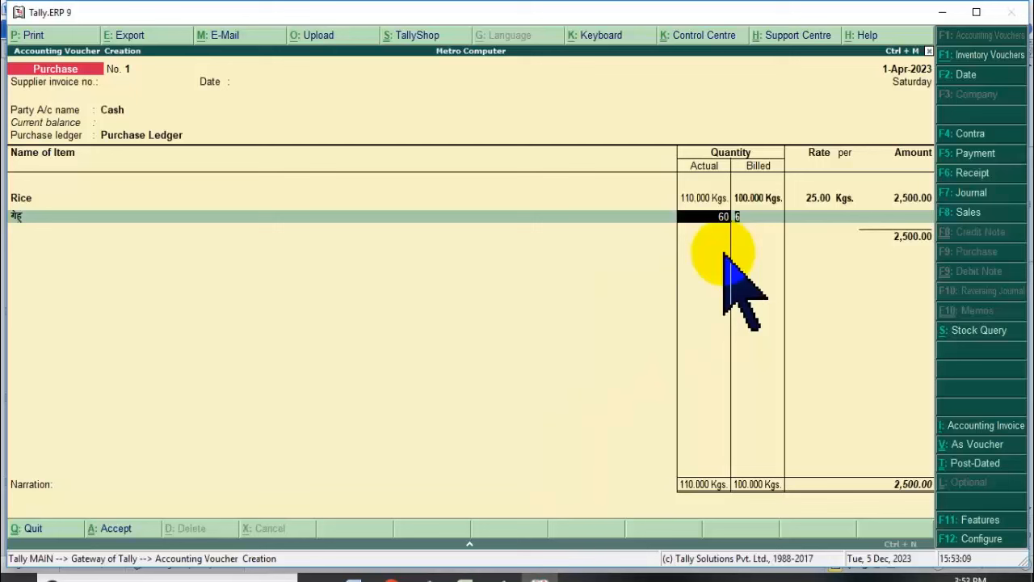
text(60)
key(Return)
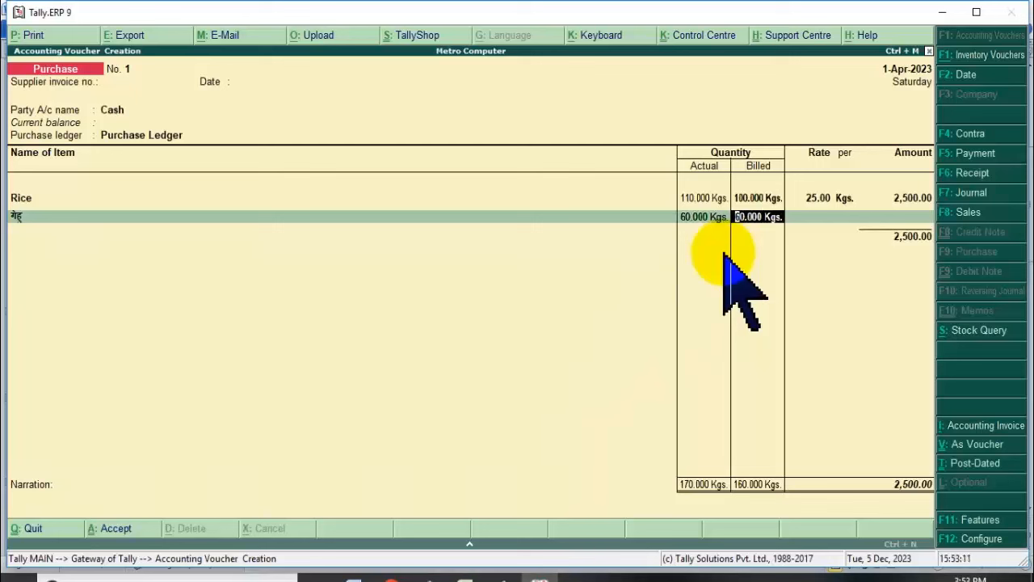
text(50)
key(Return)
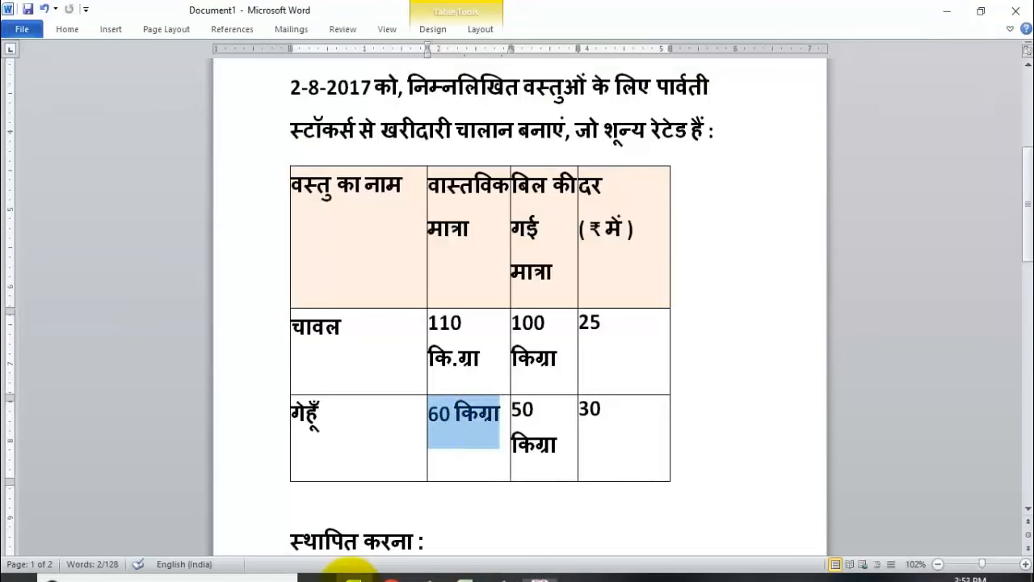
Enter the गेहु rate of 30, giving 1,500 and a voucher total of 4,000.
click(355, 576)
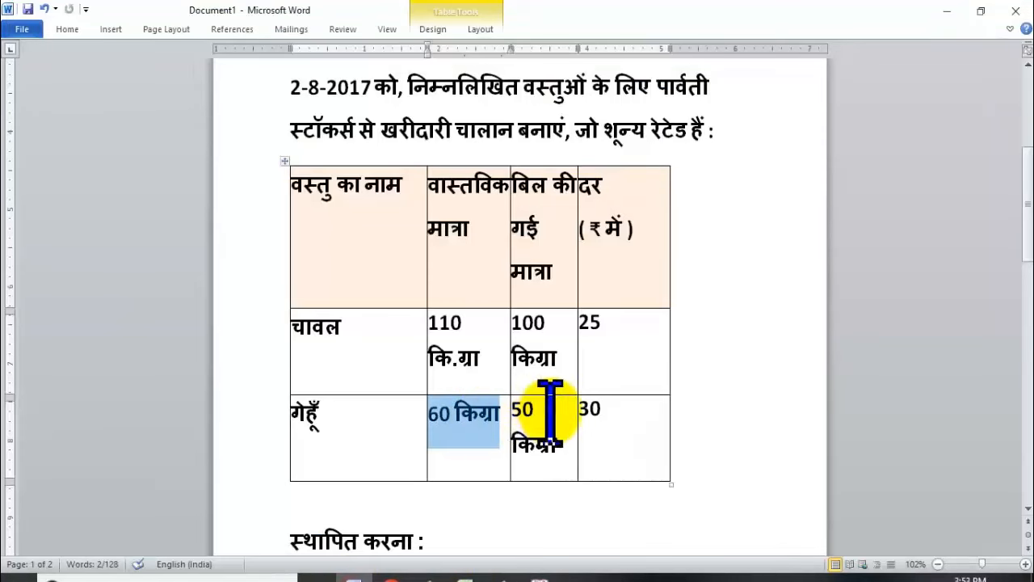
double_click(587, 411)
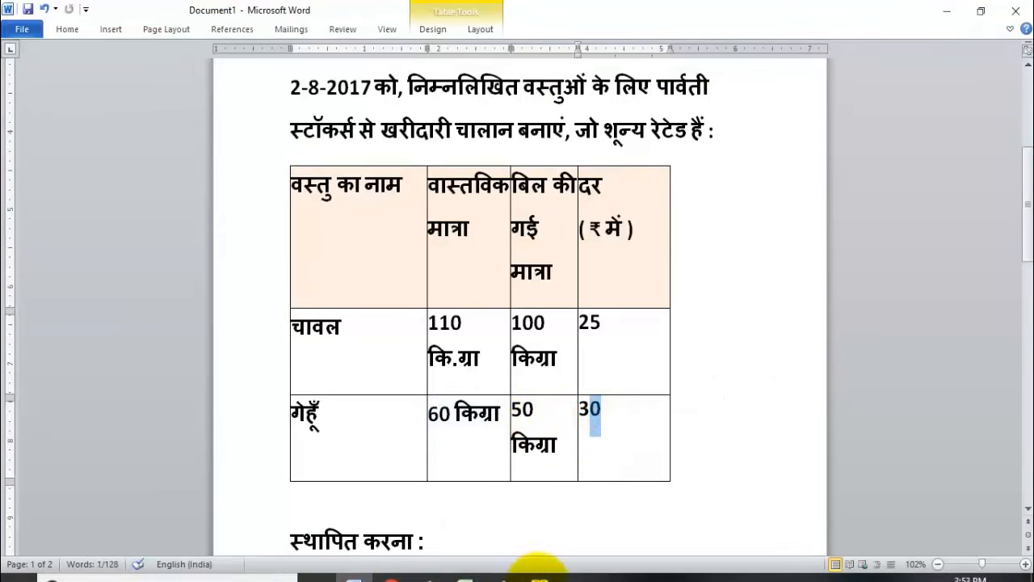
click(540, 577)
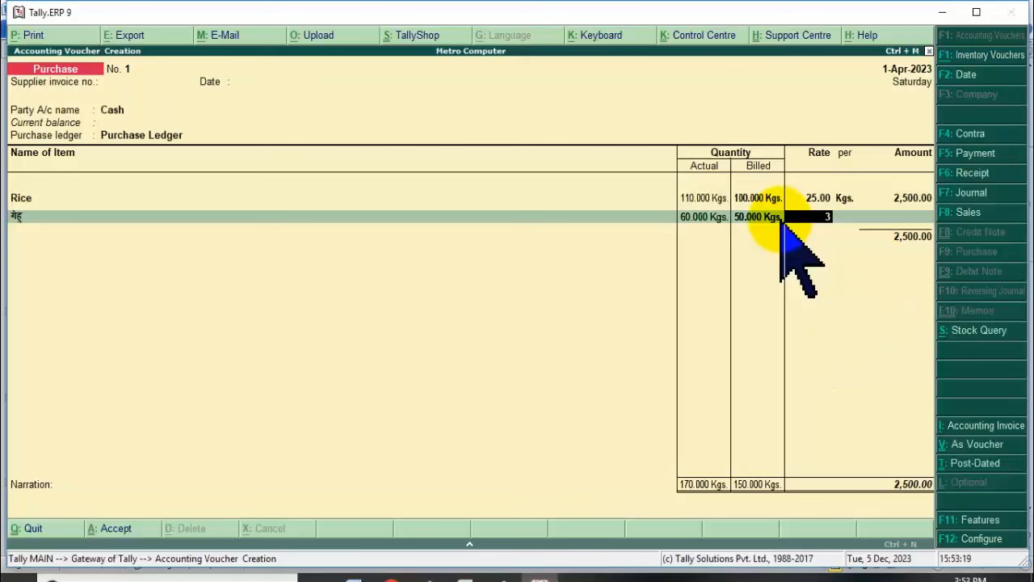
key(Return)
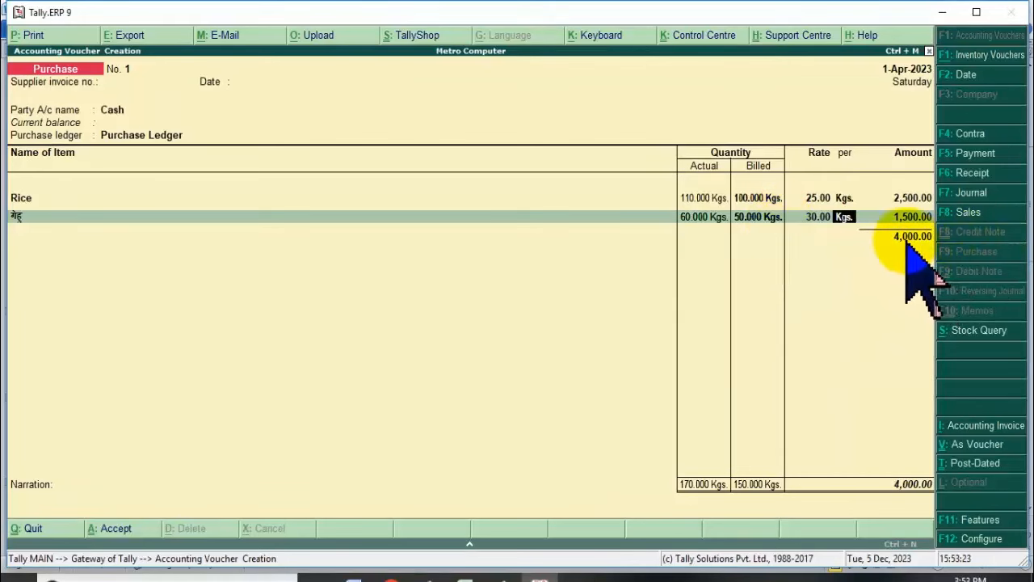
click(758, 218)
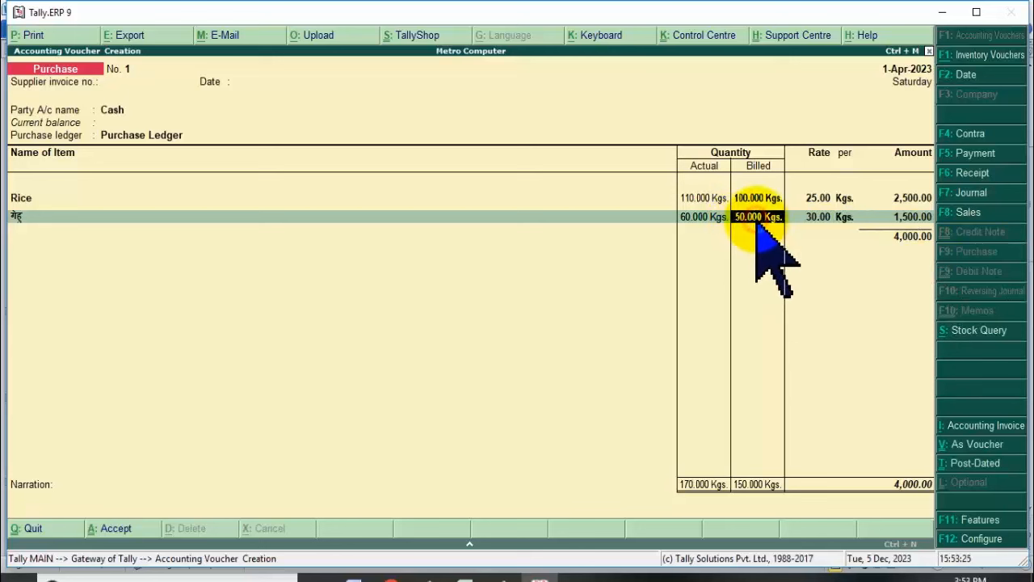
click(702, 218)
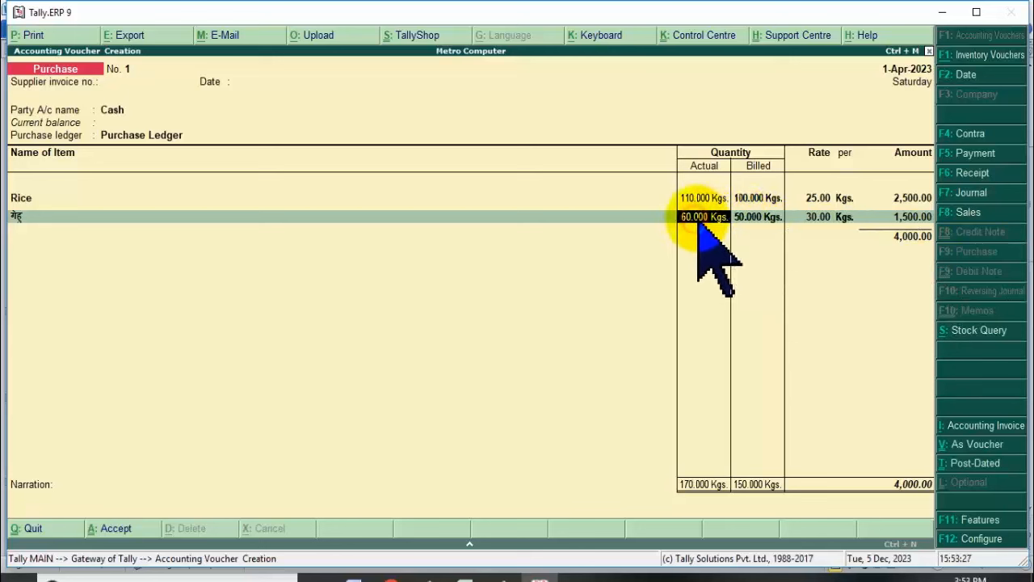
click(758, 218)
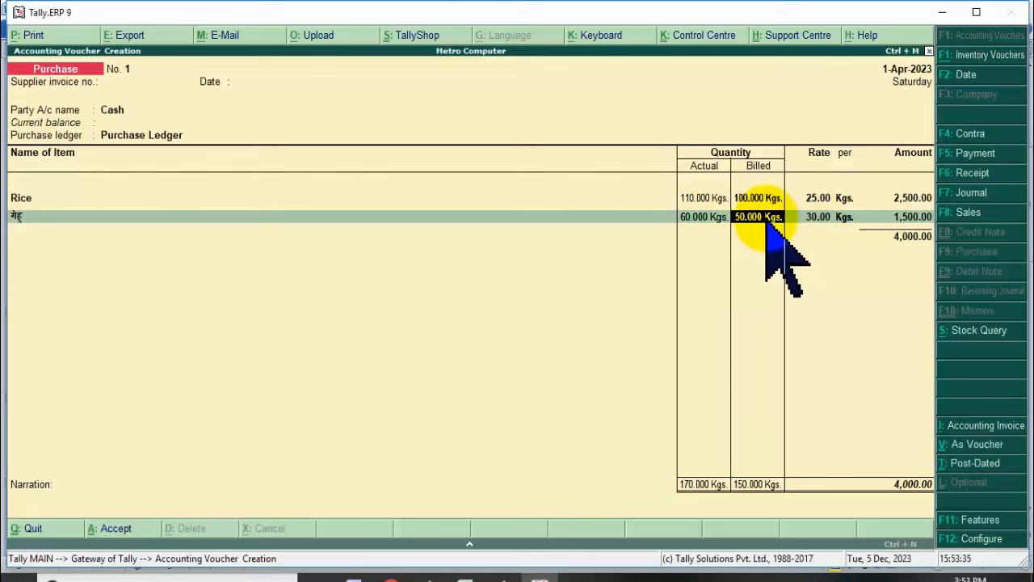
key(Return)
key(Return)
key(Return)
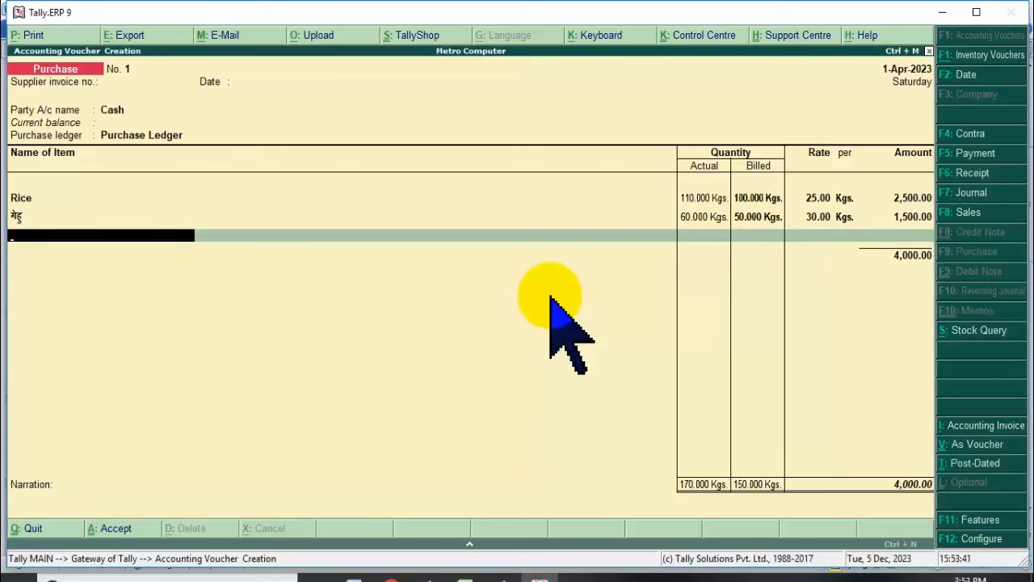
Start a new stock item, replacing the English name Daal with Hindi दाल.
key(alt+c)
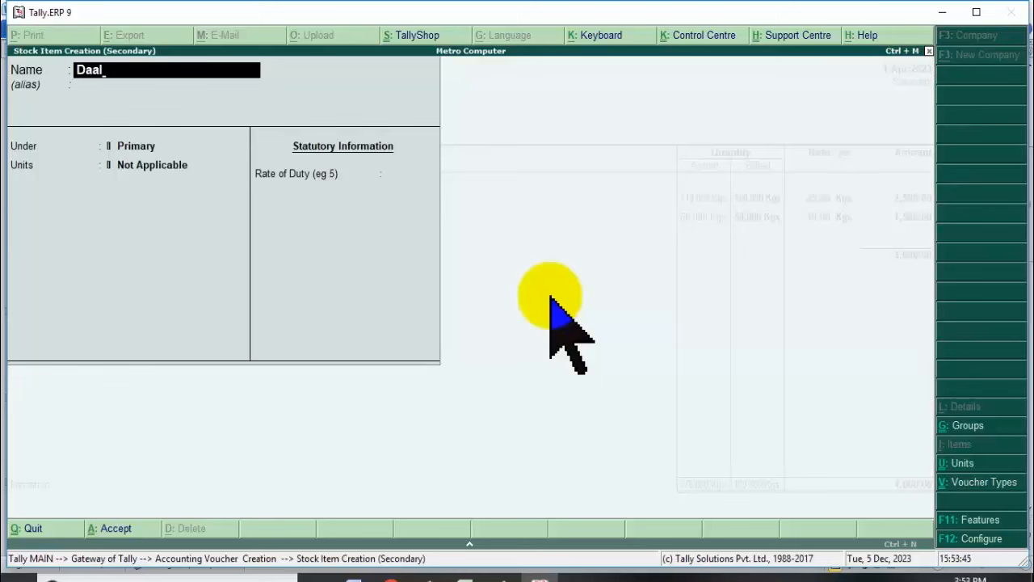
key(BackSpace)
key(BackSpace)
key(BackSpace)
key(BackSpace)
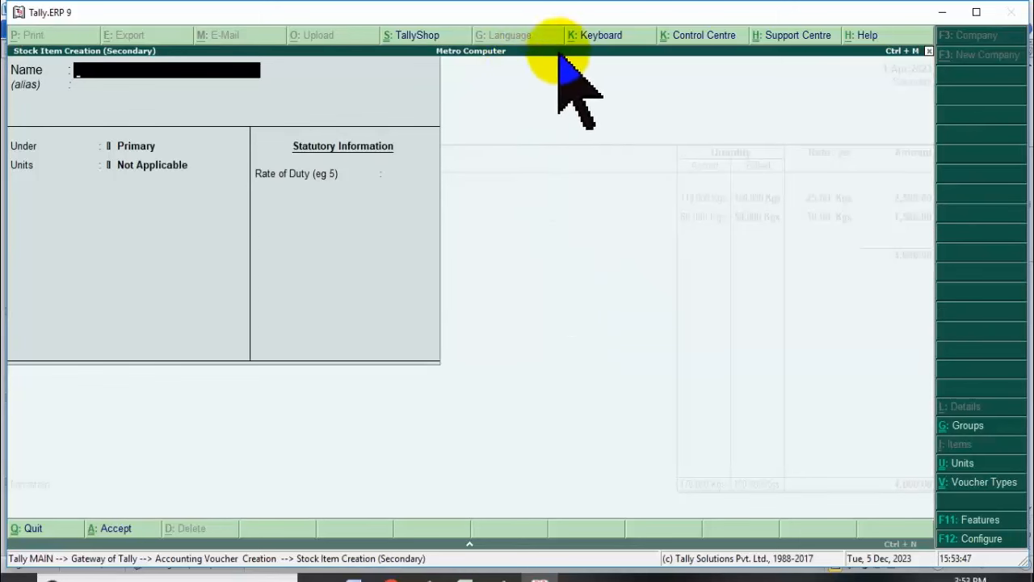
click(592, 36)
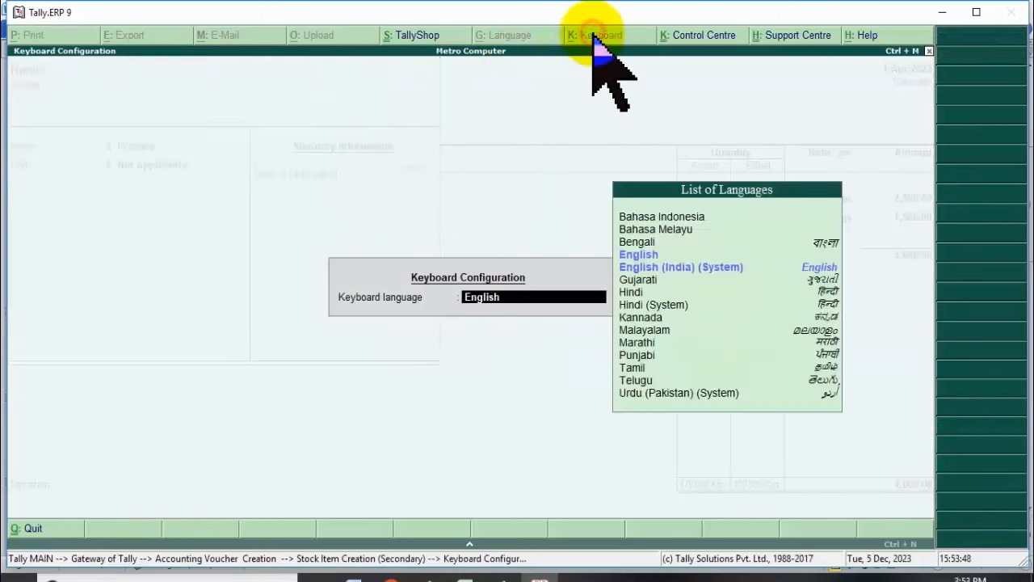
click(830, 294)
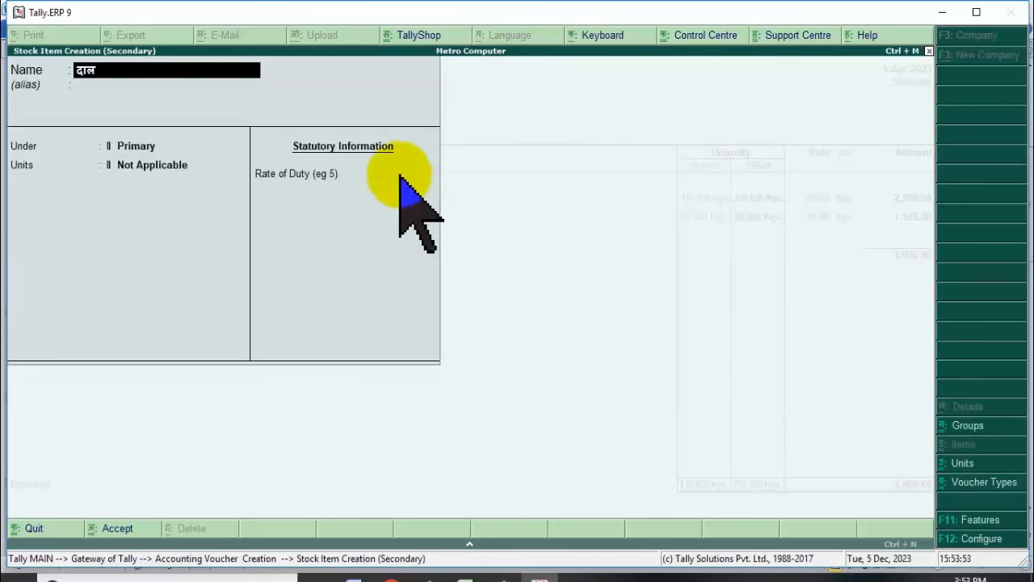
key(Return)
Place दाल under Foodstuff with Kgs. as its unit and save it.
key(Return)
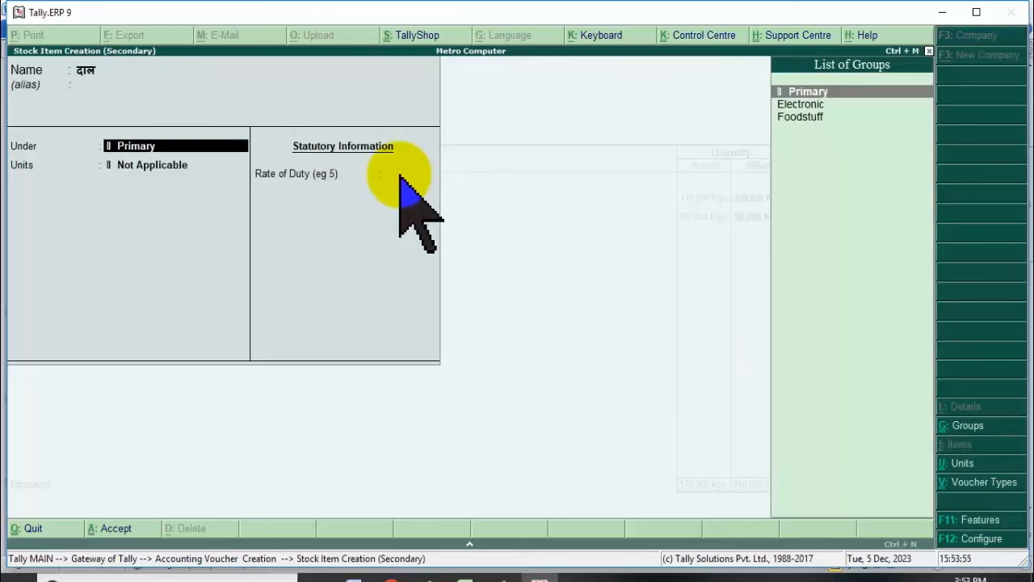
key(Down)
key(Down)
key(Return)
key(Down)
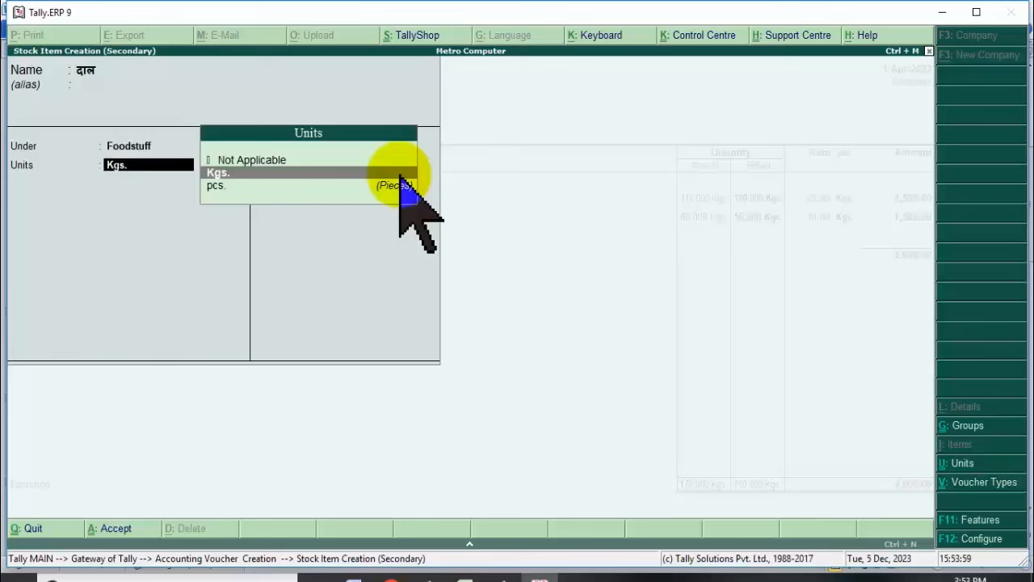
key(Return)
key(Return)
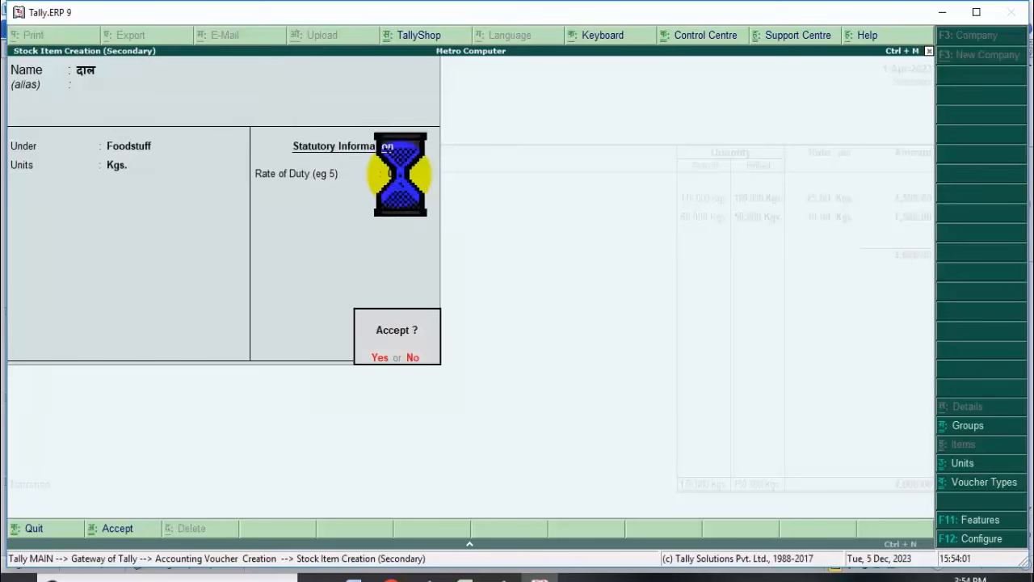
key(Return)
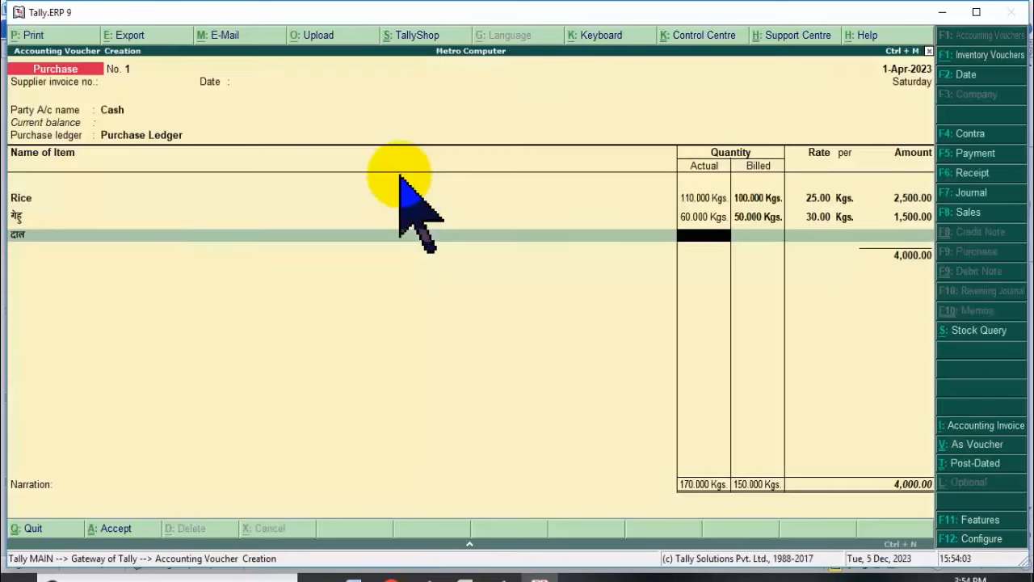
Enter 25 kg actual and 25 kg billed quantity for दाल.
key(Return)
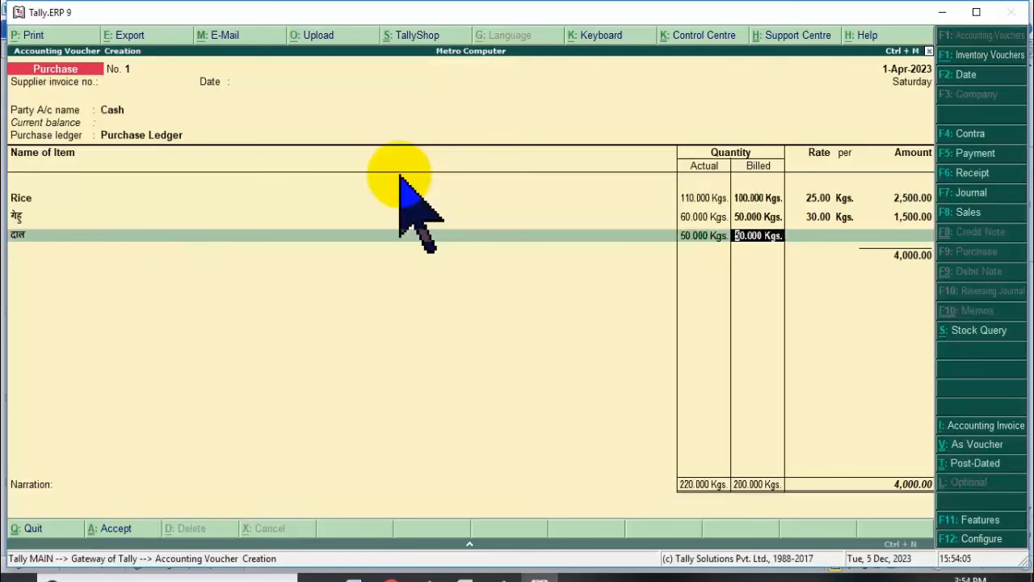
key(Return)
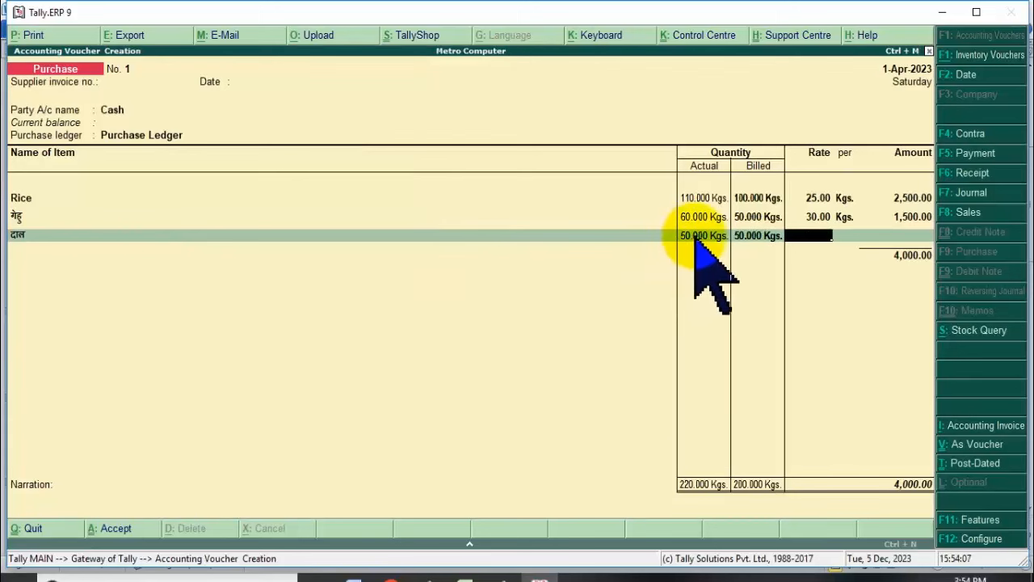
click(699, 238)
text(25)
key(Return)
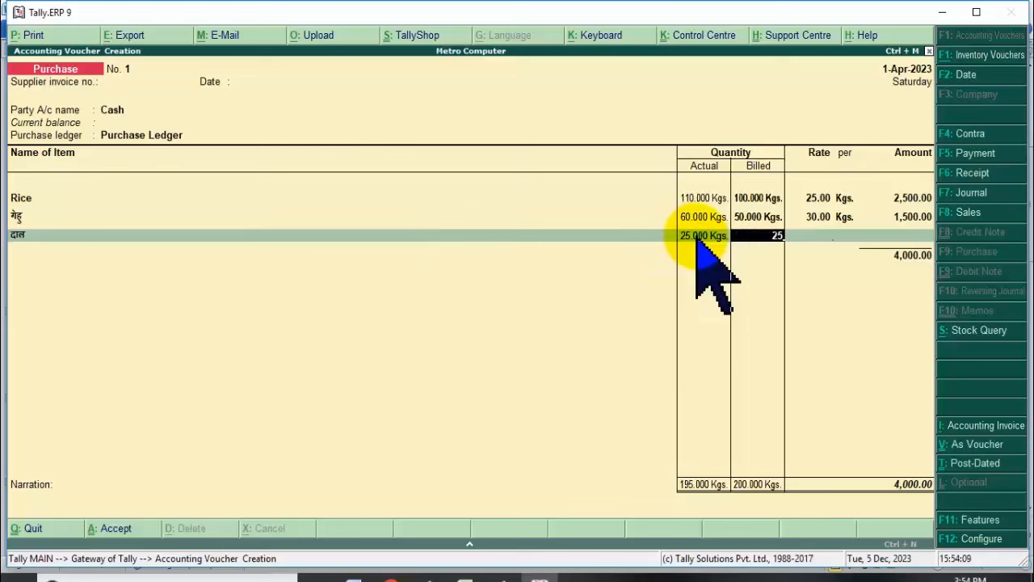
text(25)
key(Return)
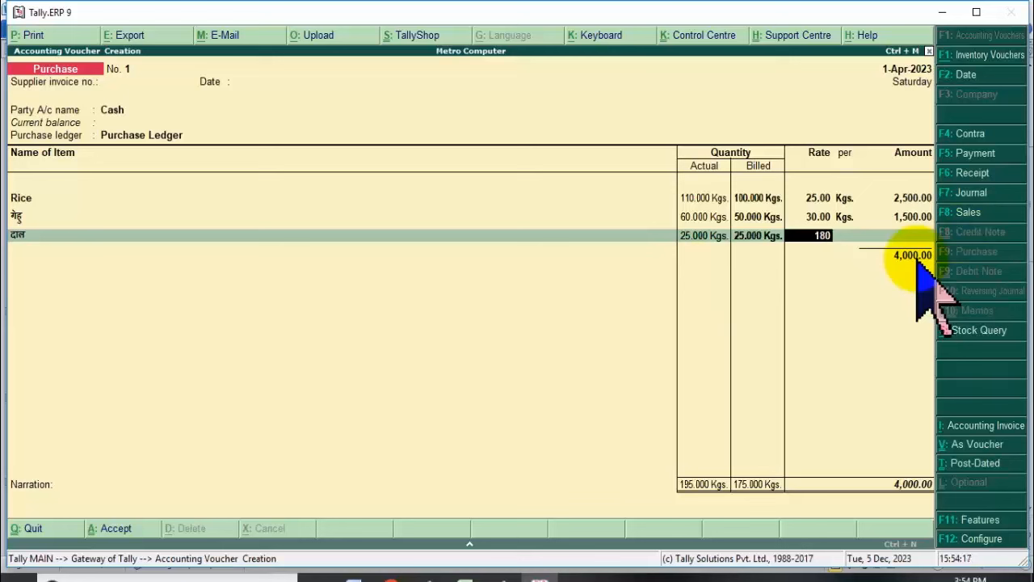
Set the दाल rate to 180, giving 4,500.00 and a total of 8,500.00.
text(180)
key(Return)
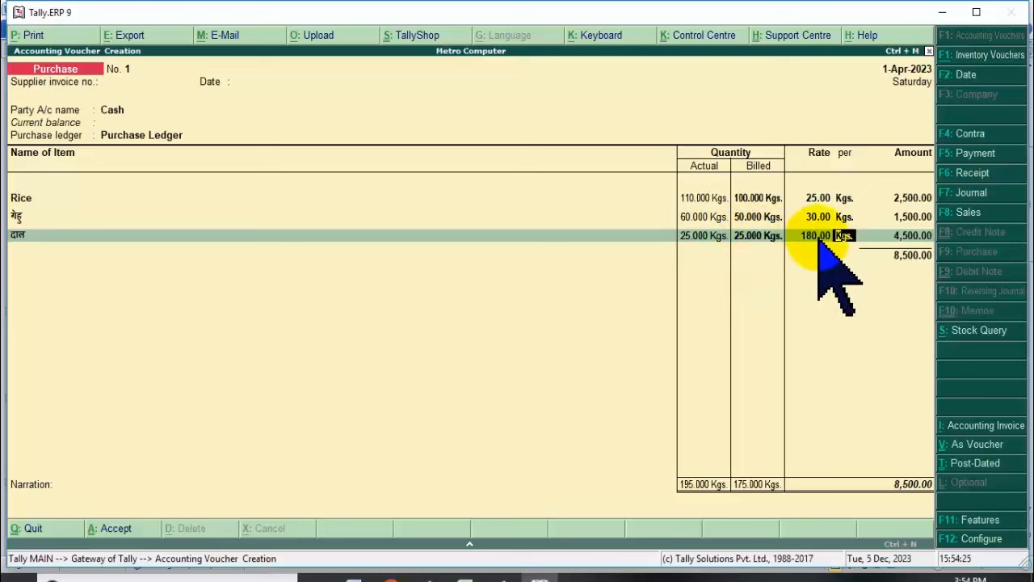
click(696, 236)
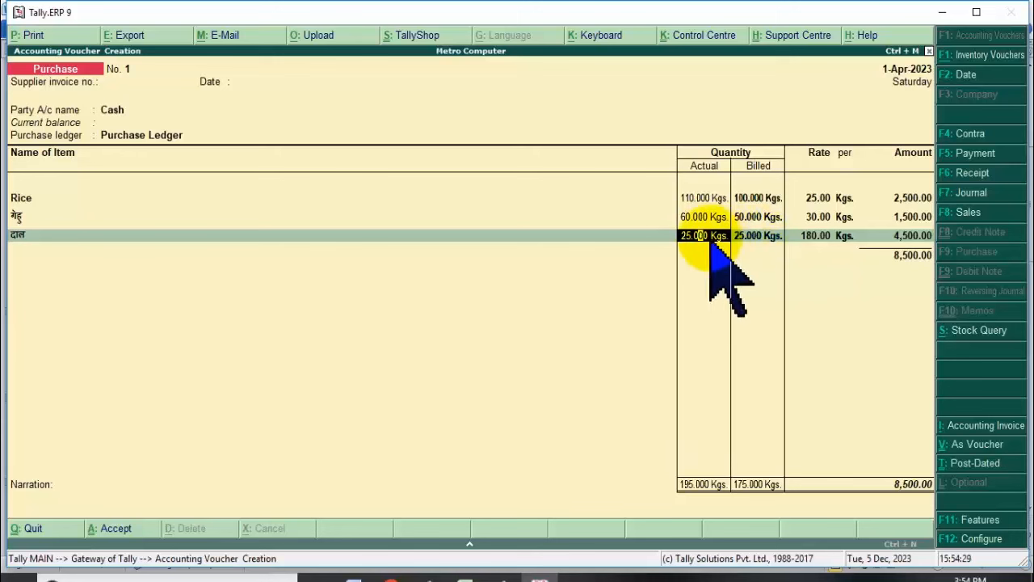
click(685, 236)
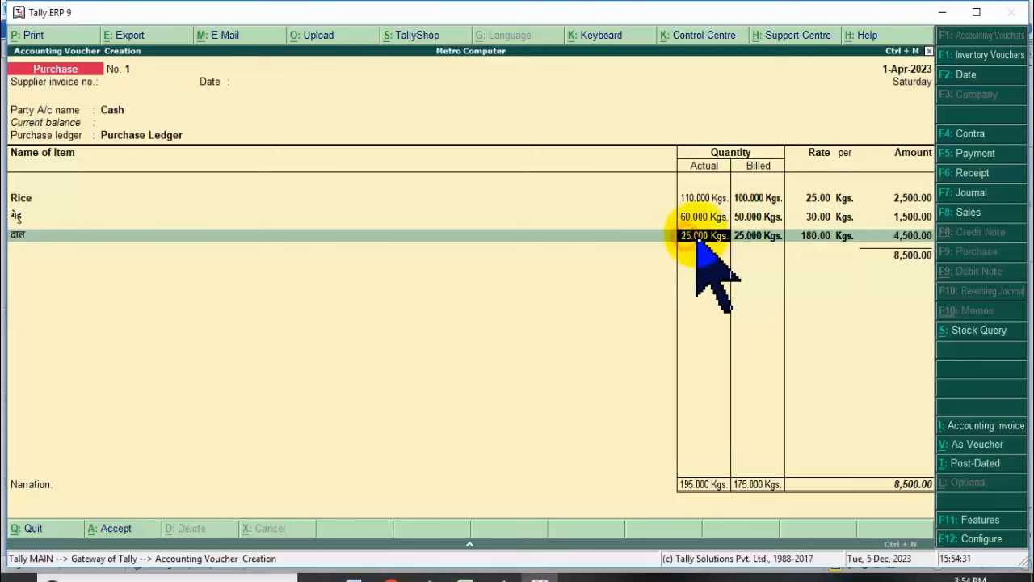
click(695, 236)
click(689, 236)
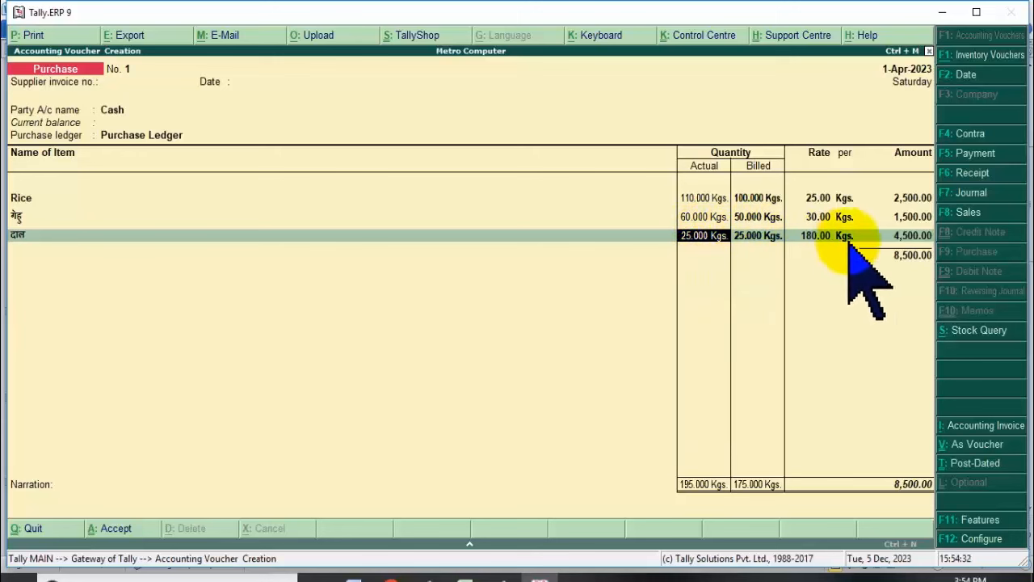
click(689, 238)
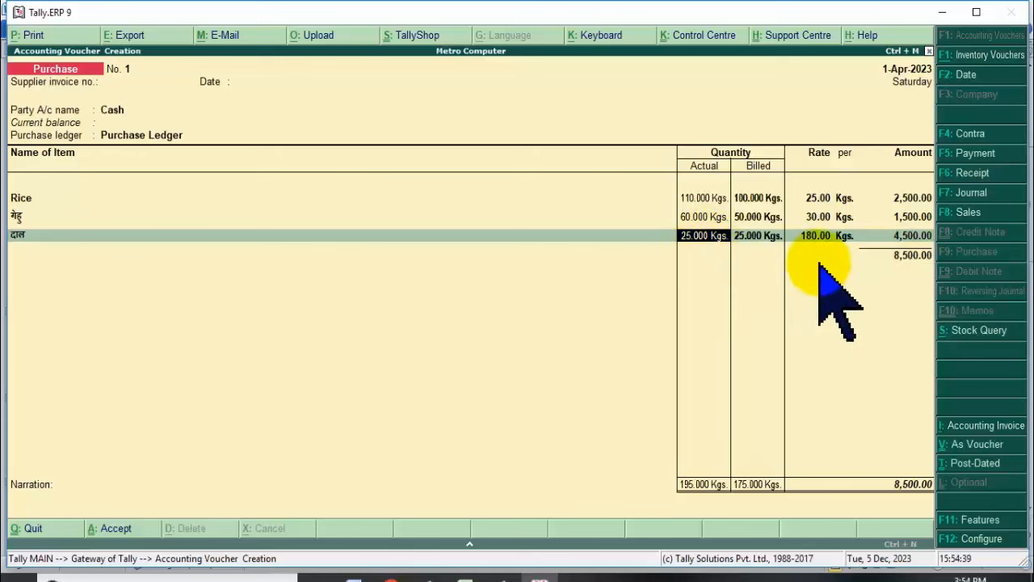
Raise दाल actual to 30 kg, trying billed 30 and 10 before restoring 25 kg.
text(30)
key(Return)
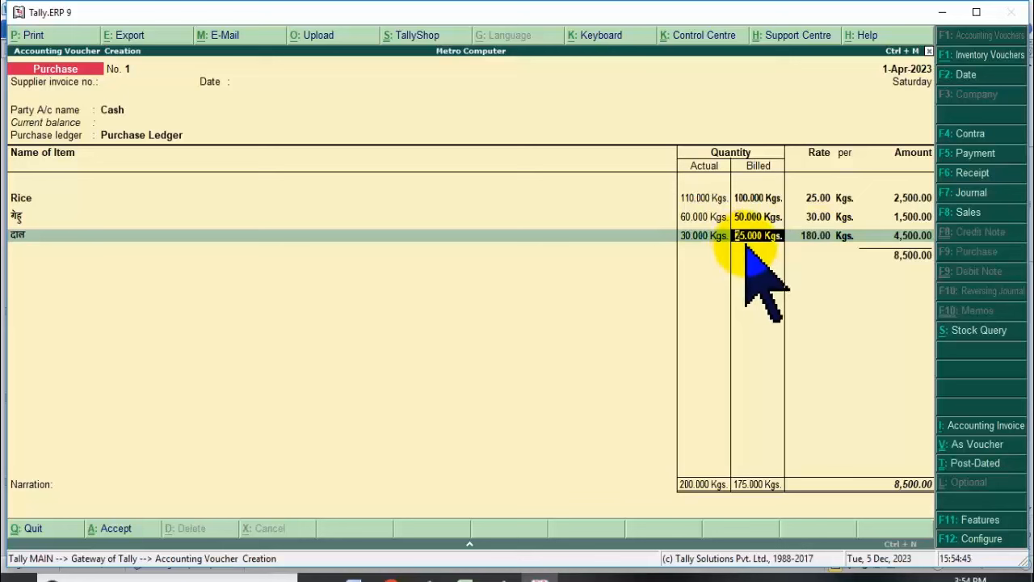
click(697, 235)
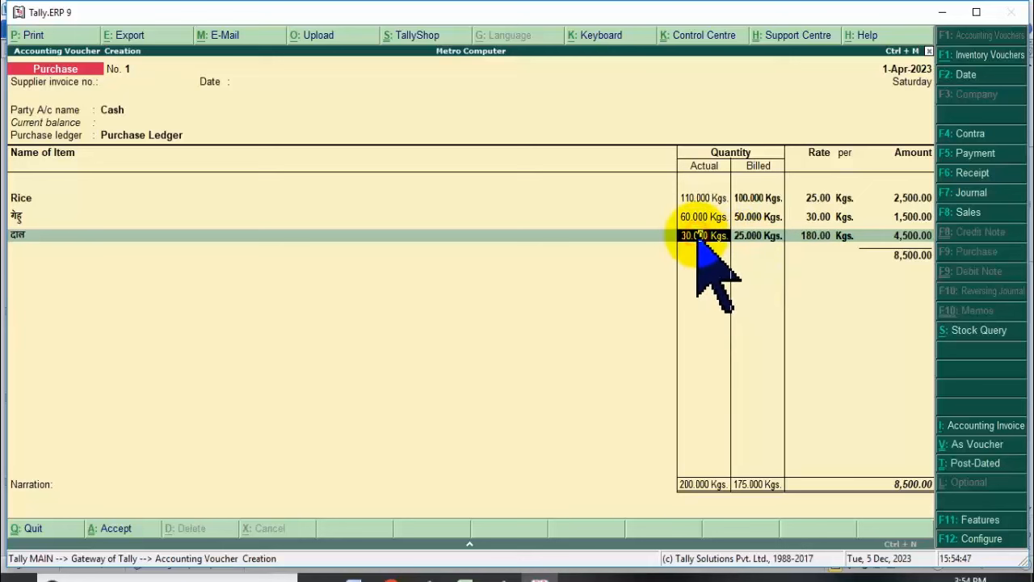
key(Return)
text(3)
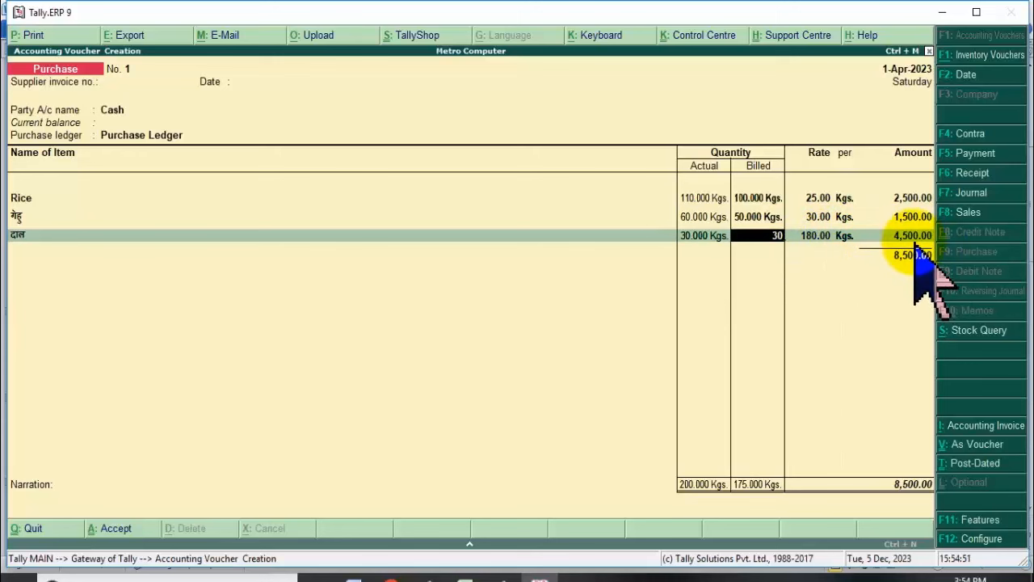
text(0)
key(Return)
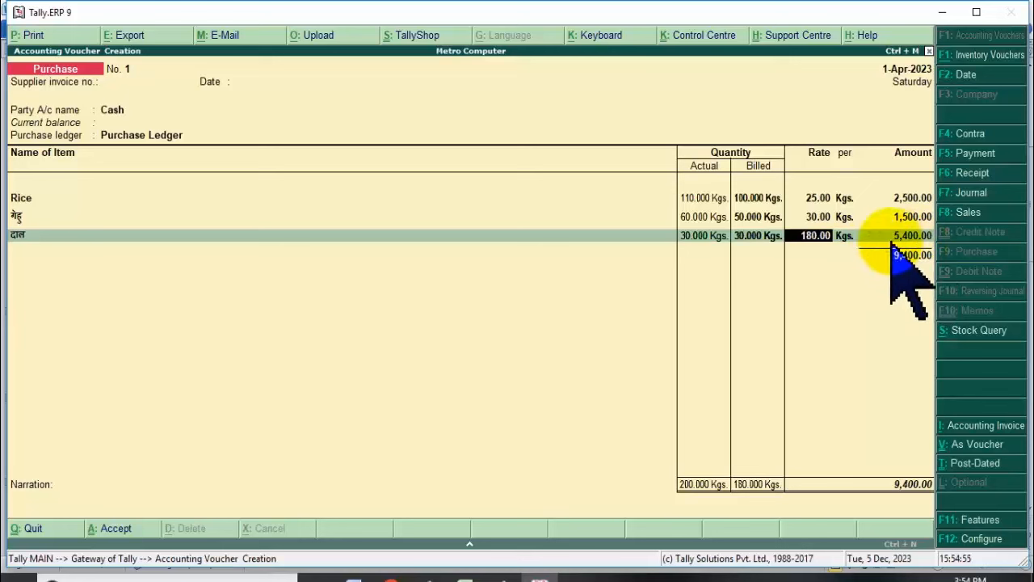
click(748, 239)
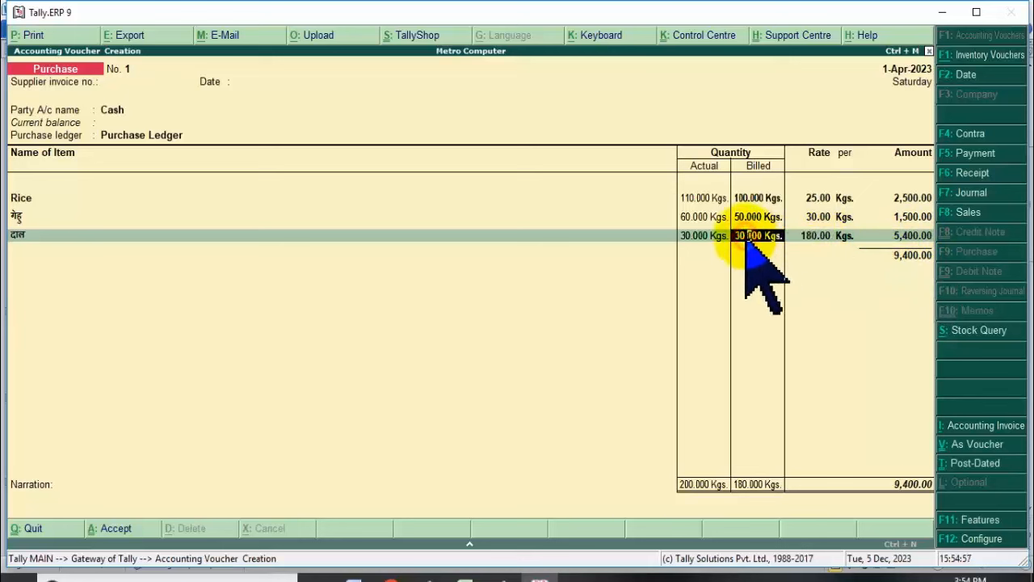
key(Return)
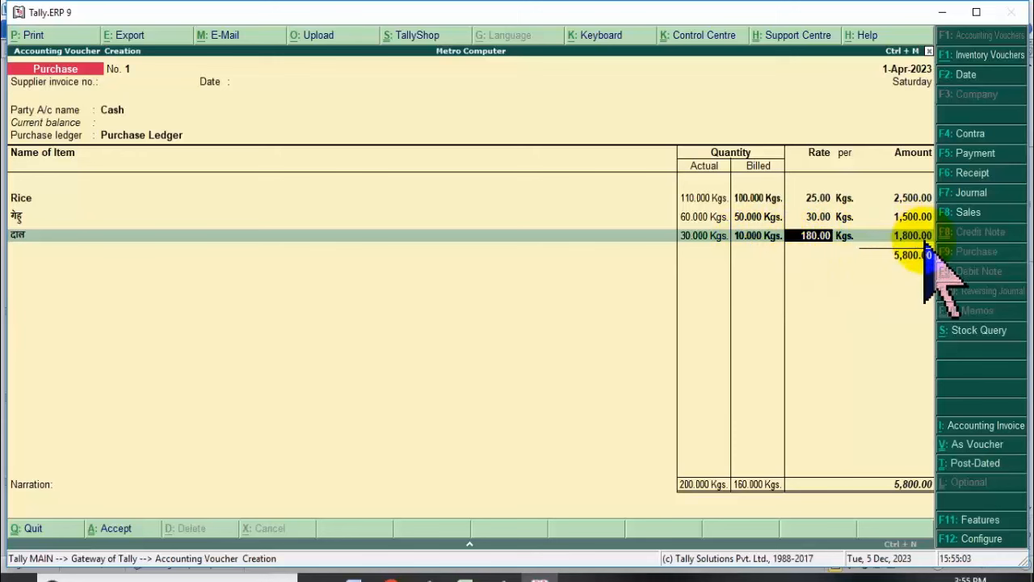
click(747, 242)
text(25)
key(Return)
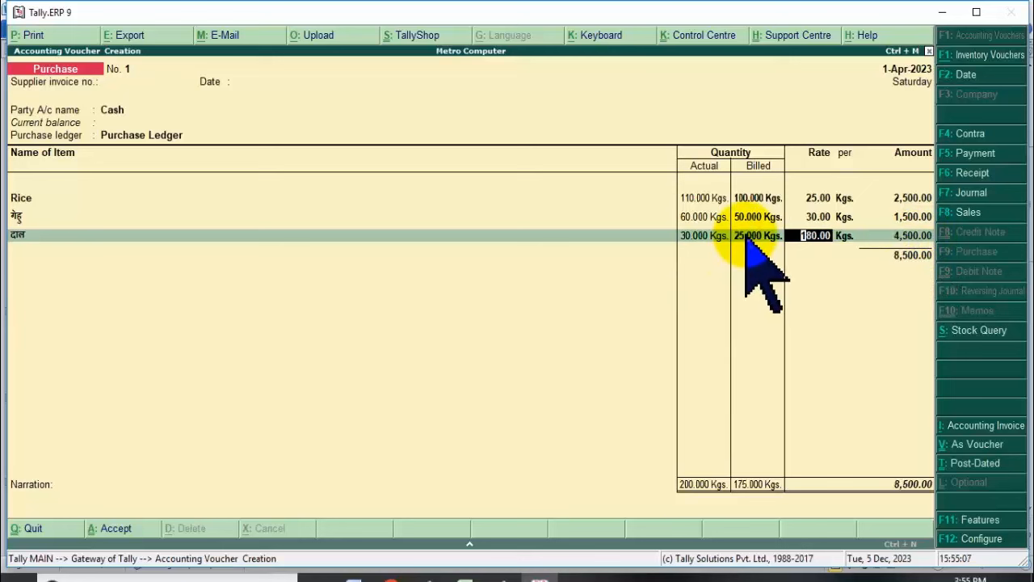
Review the Rice, गेहु and दाल quantities and finish the item lines.
click(739, 235)
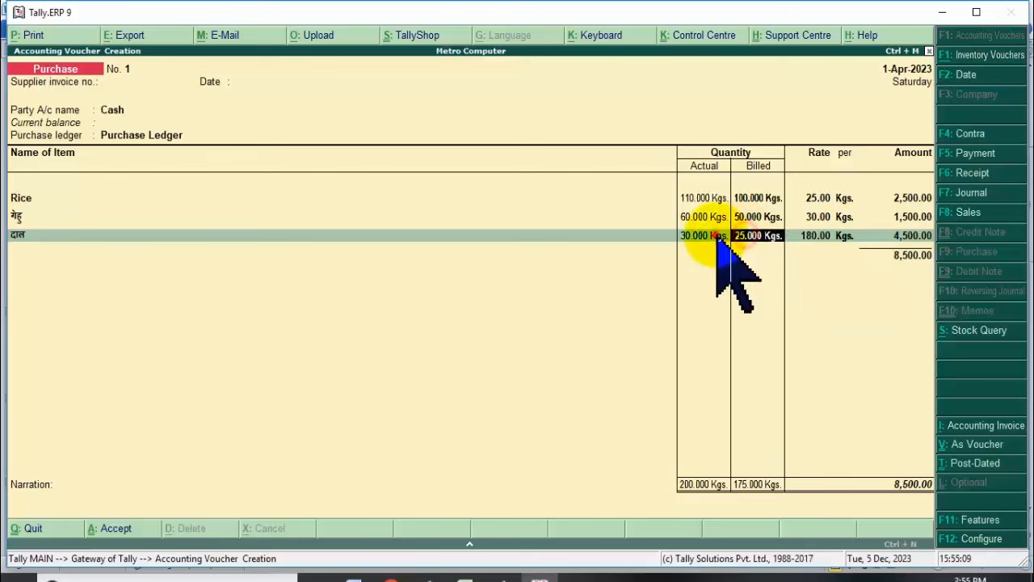
click(747, 217)
click(698, 197)
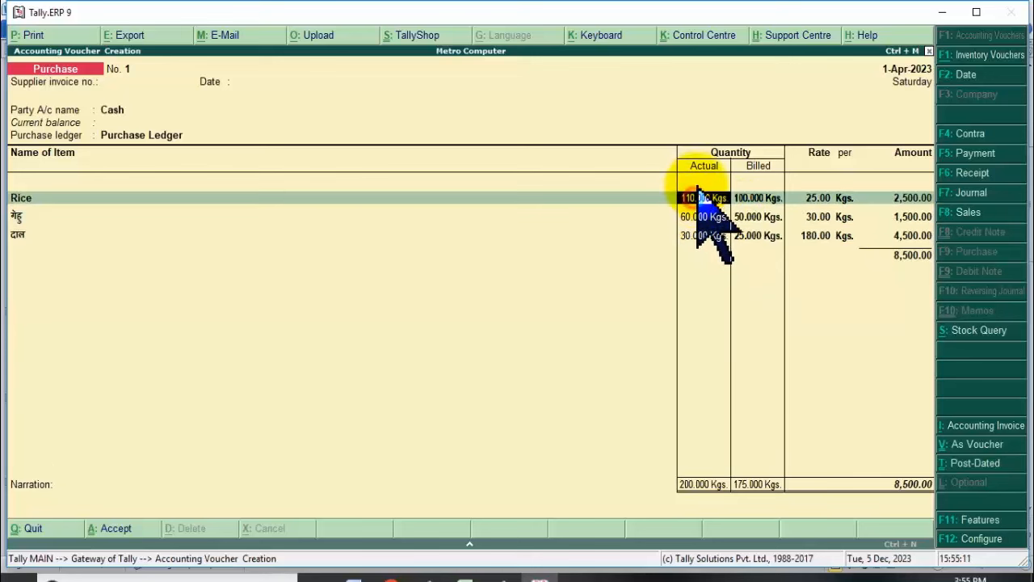
click(760, 197)
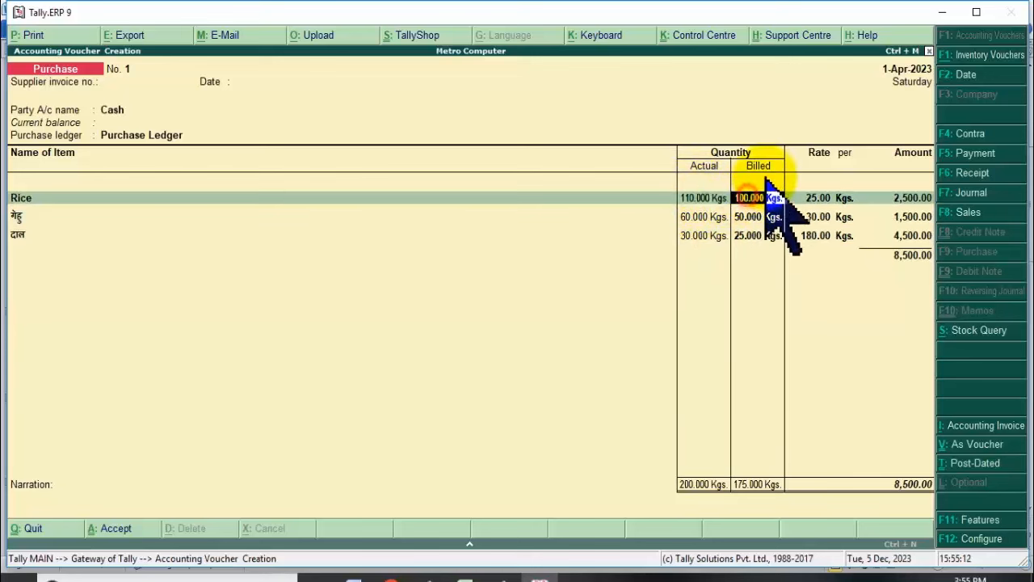
click(768, 217)
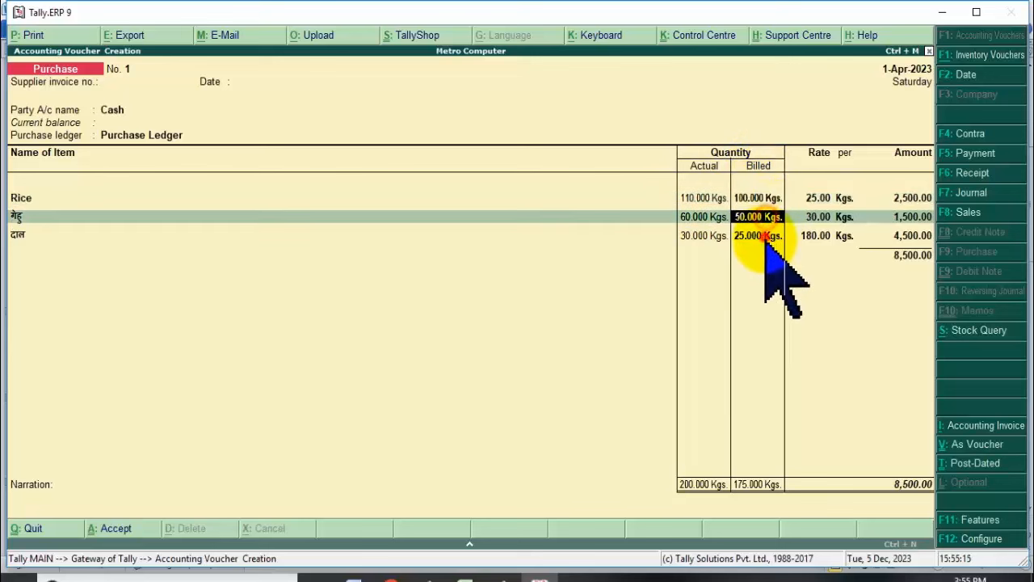
click(764, 235)
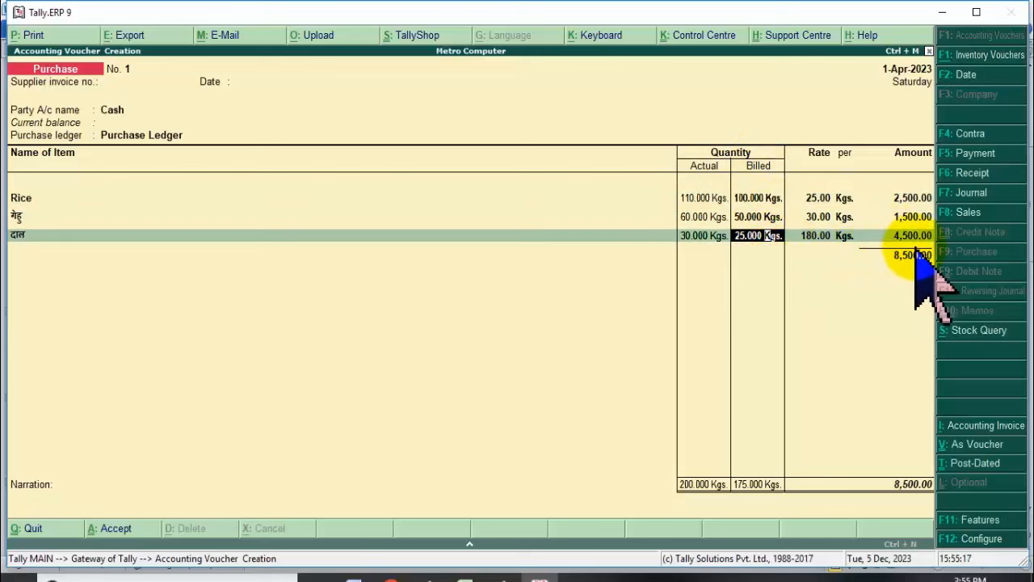
key(Return)
key(Return)
key(Return)
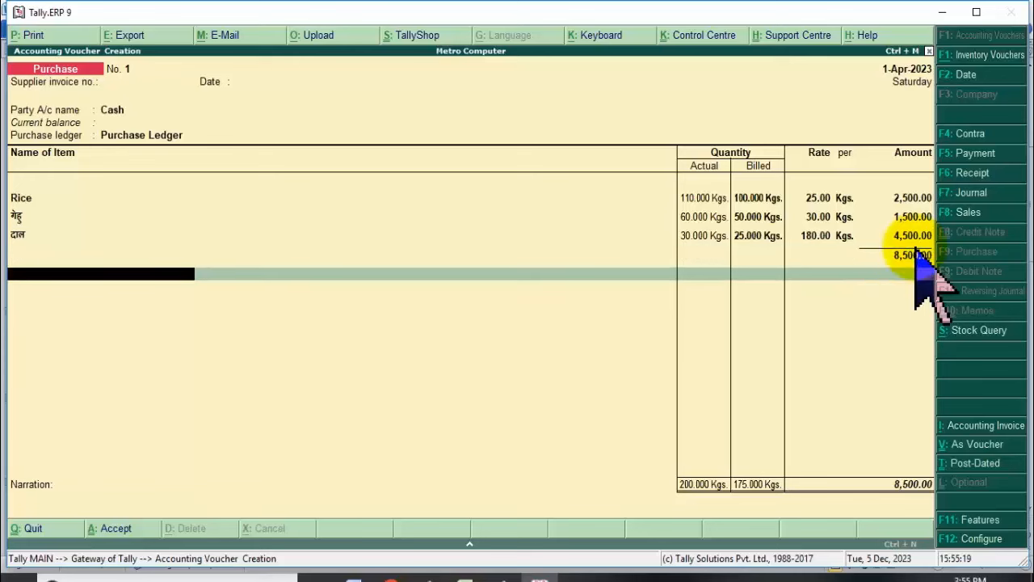
key(Return)
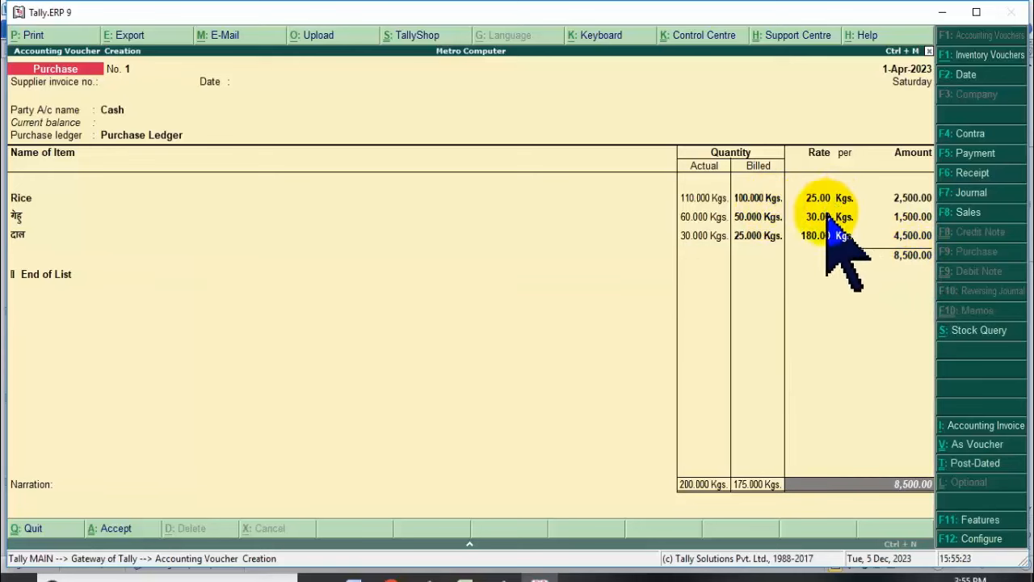
Reprice गेहु to 22.00 and दाल to 120.00 per kg (after trying 150), totalling 6,600.00.
click(818, 217)
click(816, 236)
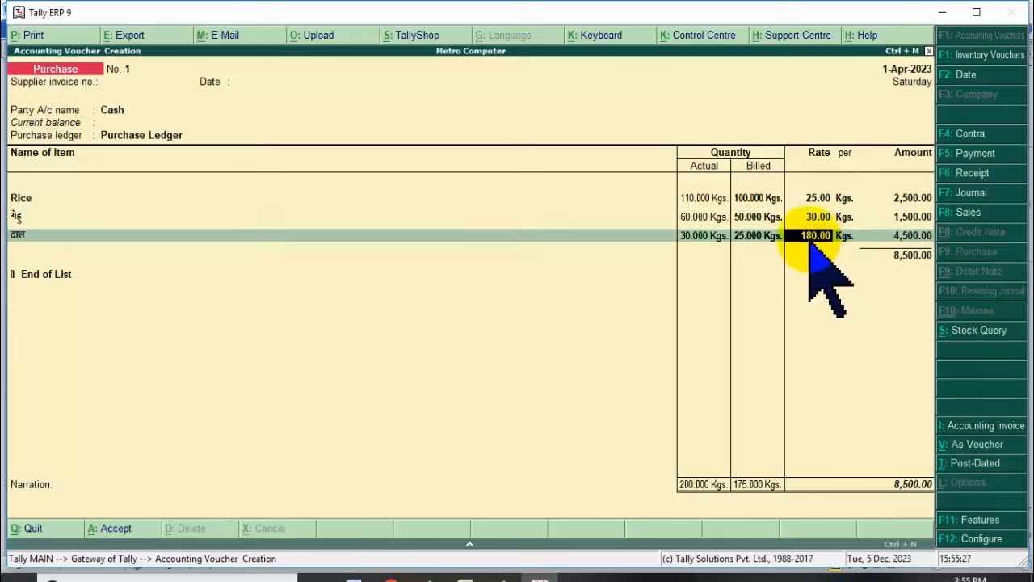
text(150)
key(Return)
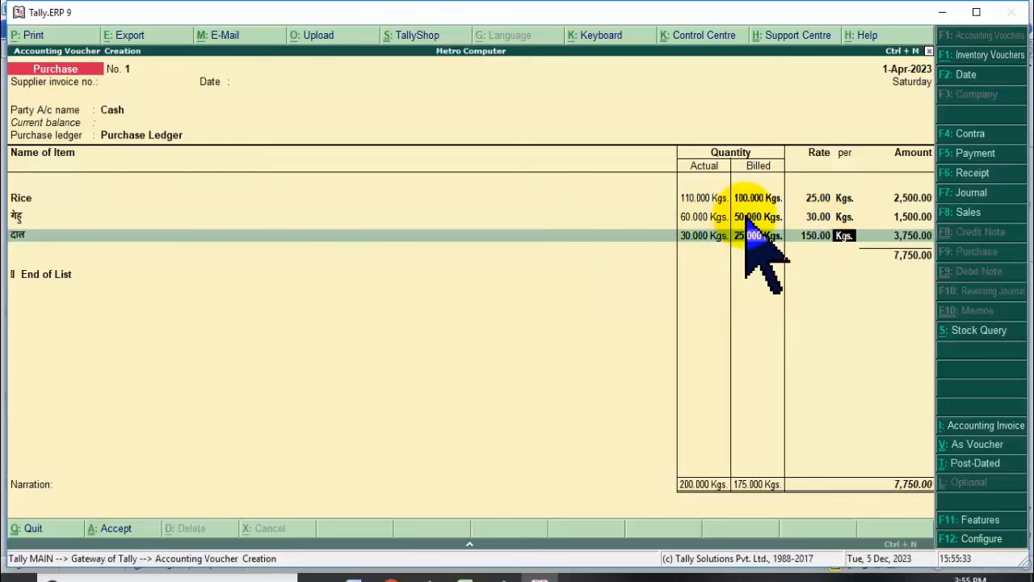
click(814, 217)
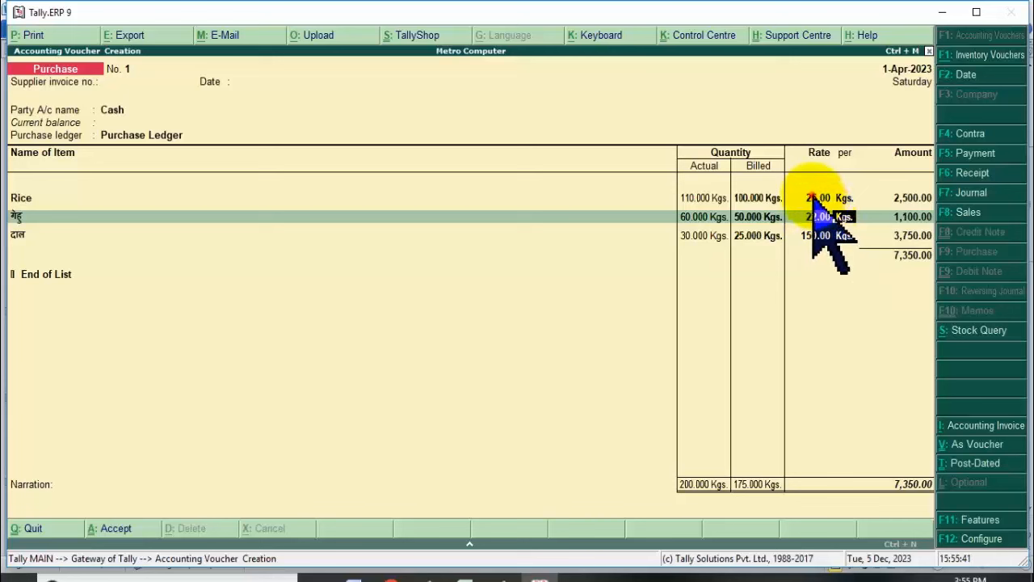
click(815, 198)
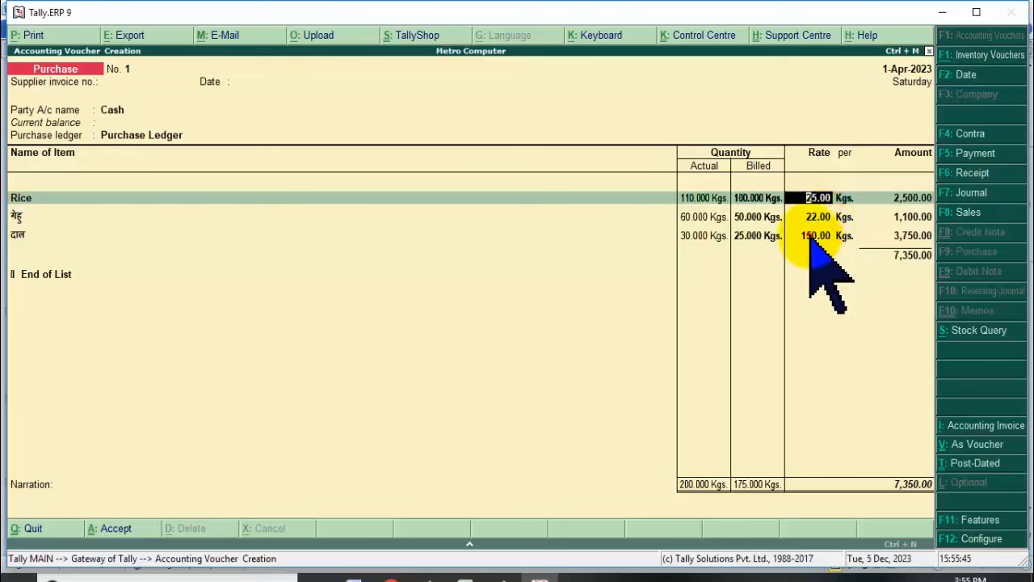
click(816, 235)
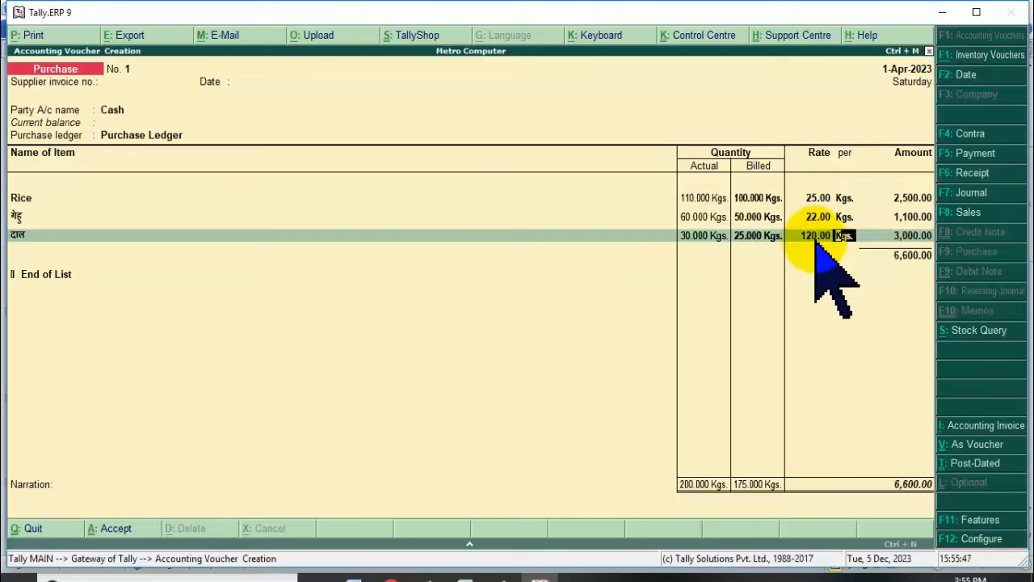
key(Return)
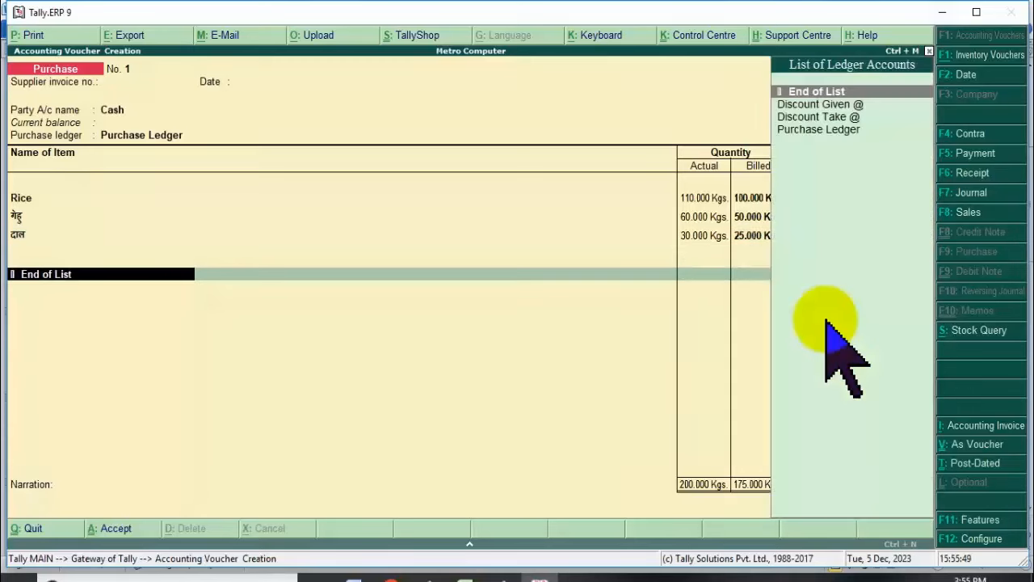
key(Return)
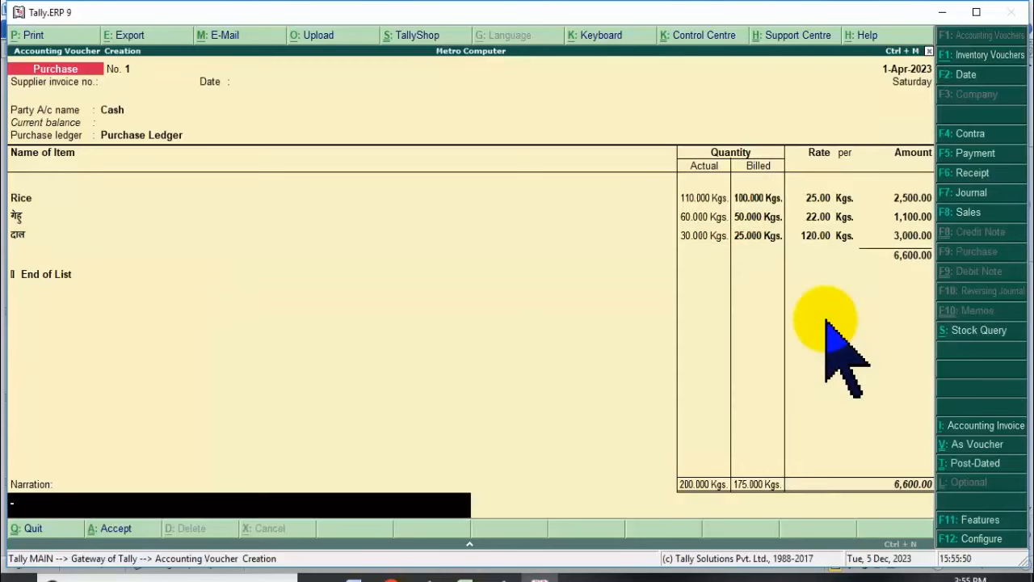
key(Return)
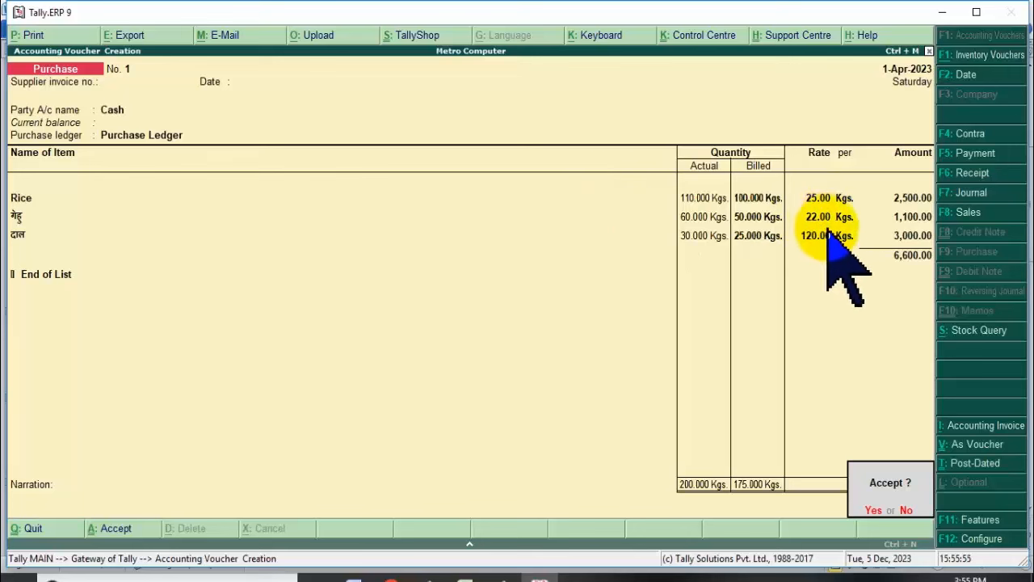
Save the 6,600.00 purchase voucher and exit voucher entry to the Gateway of Tally.
key(Return)
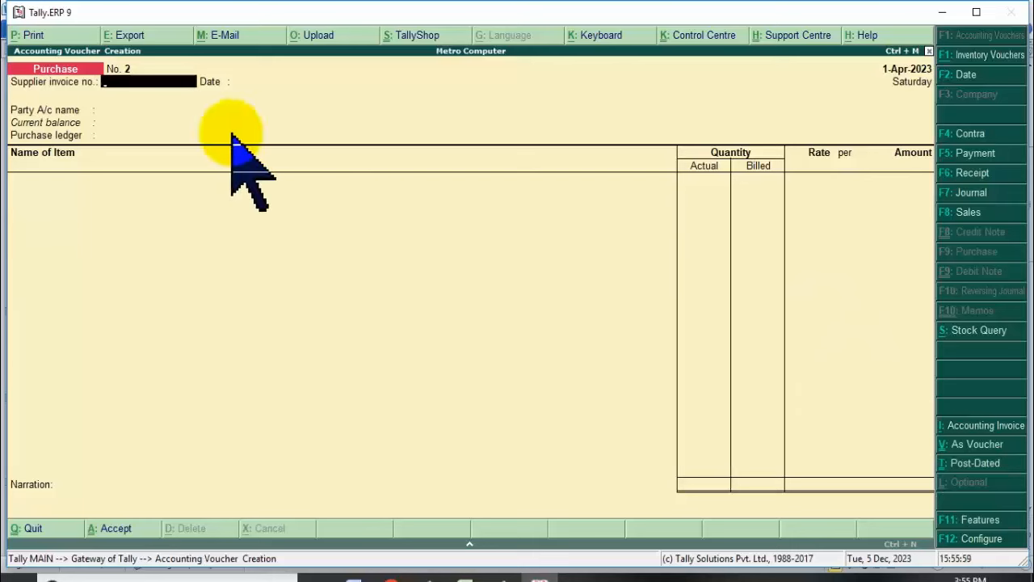
click(976, 212)
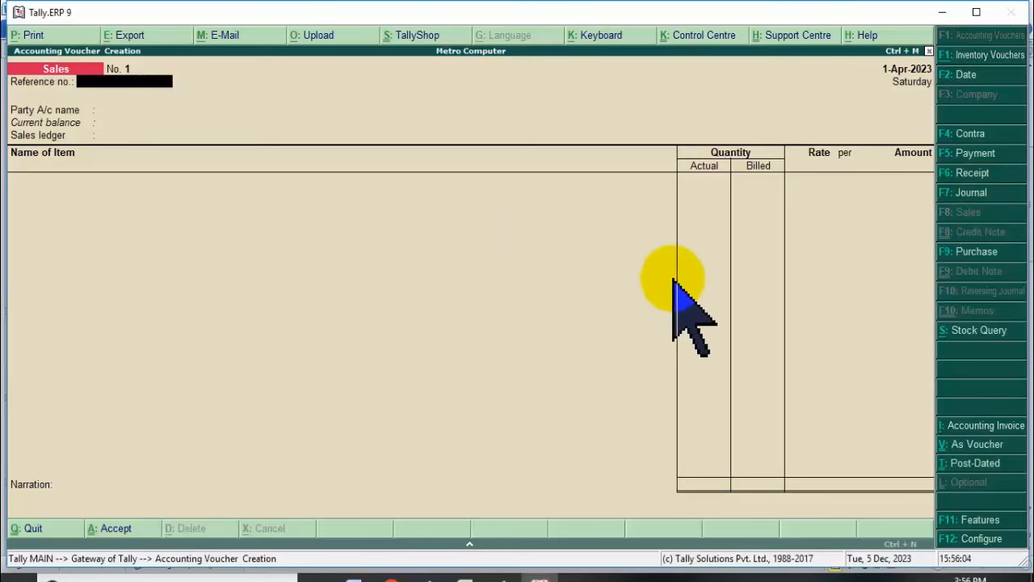
key(Escape)
key(Down)
key(Down)
key(Down)
key(Down)
key(Down)
key(Down)
key(Down)
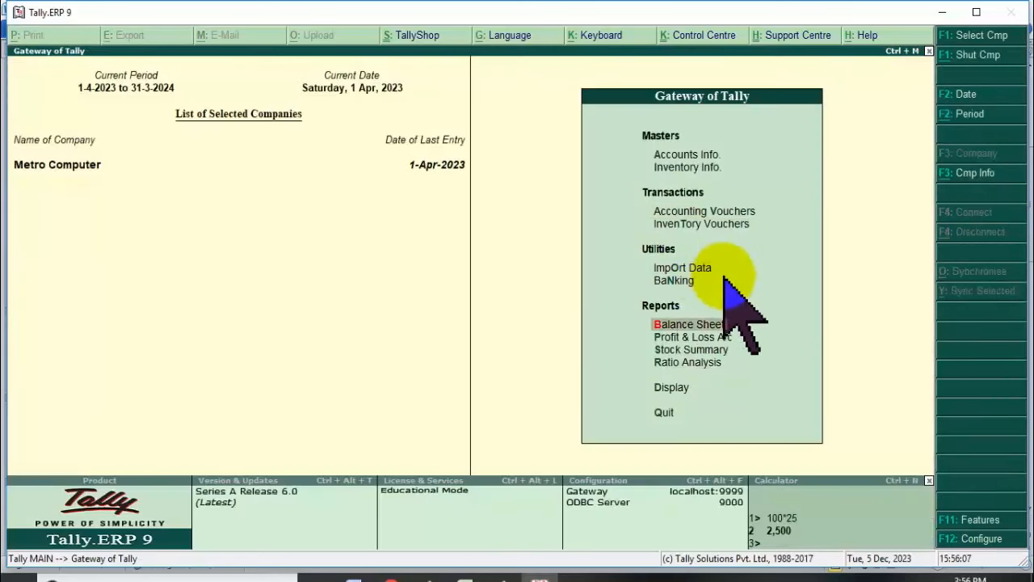
key(Up)
key(Return)
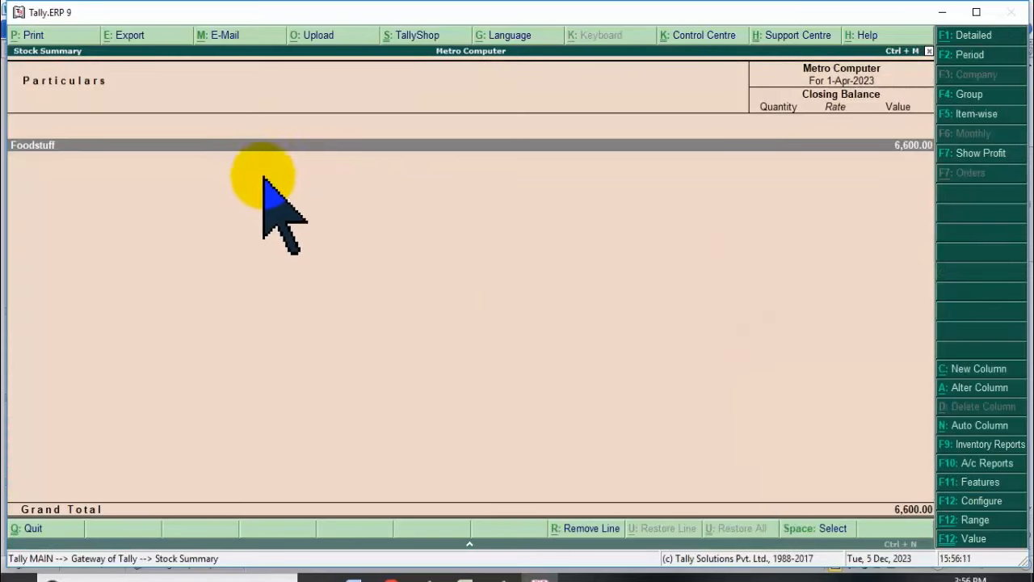
key(Return)
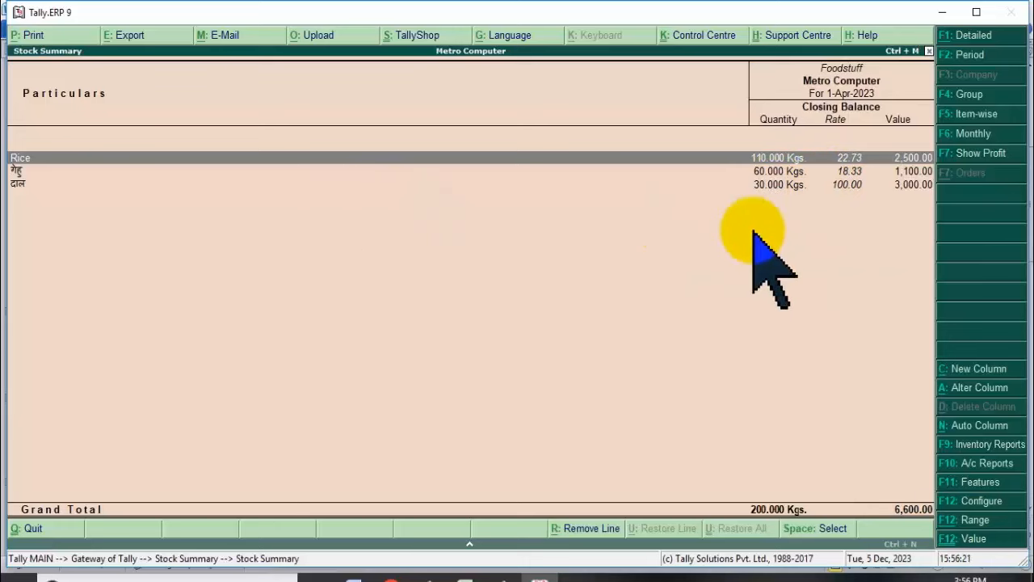
key(Return)
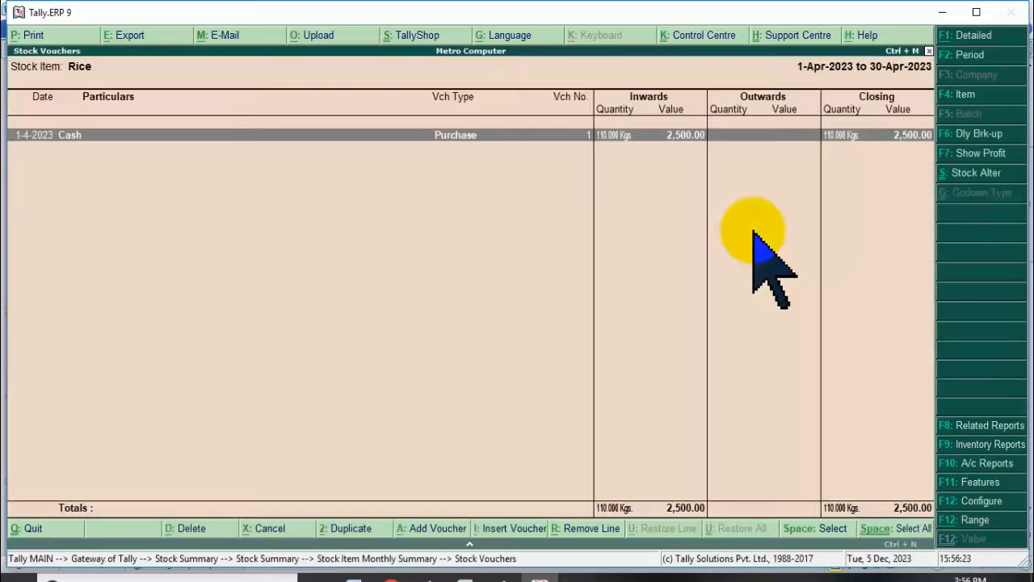
key(Return)
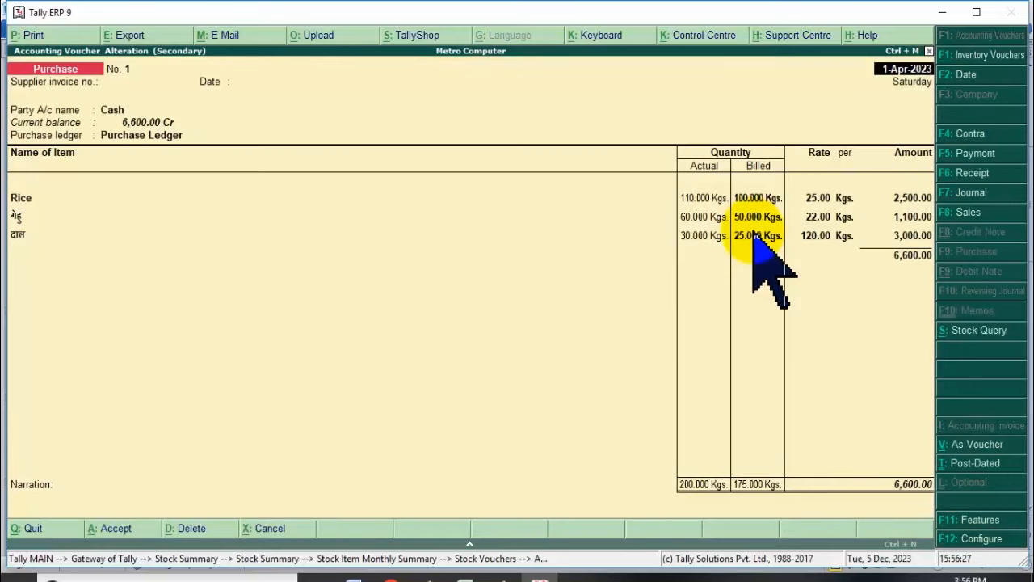
key(Escape)
key(y)
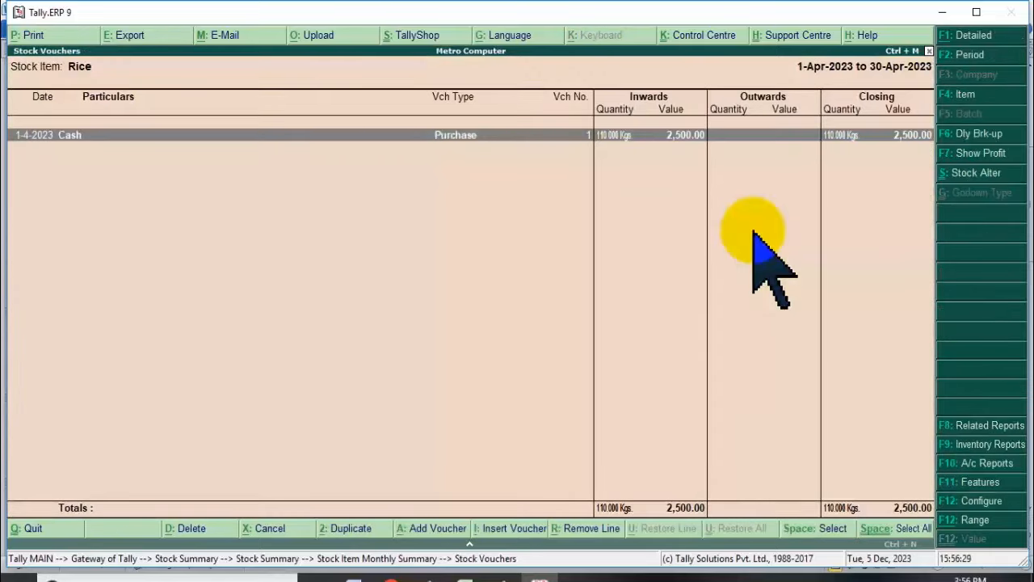
key(Escape)
key(Escape)
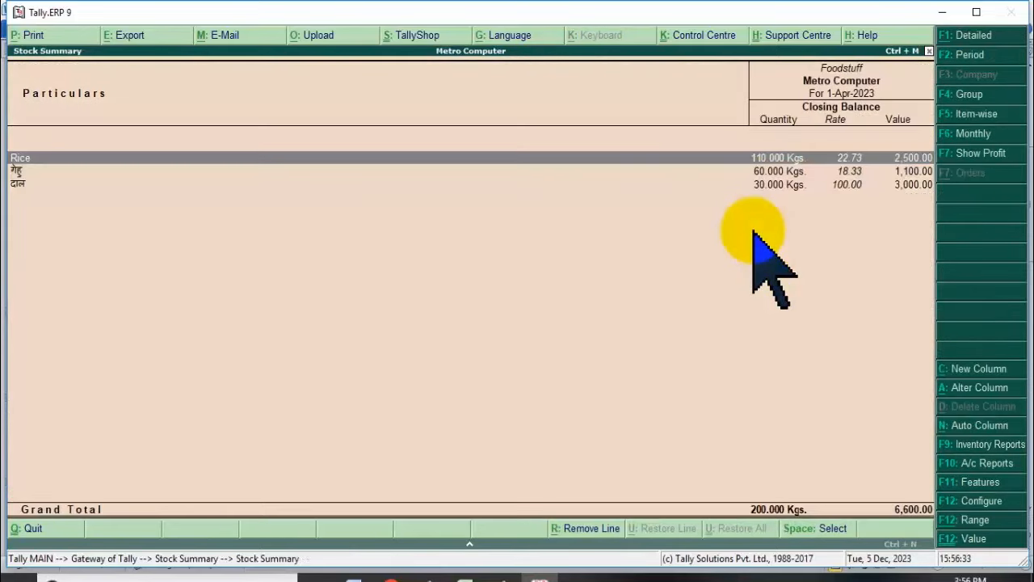
key(Escape)
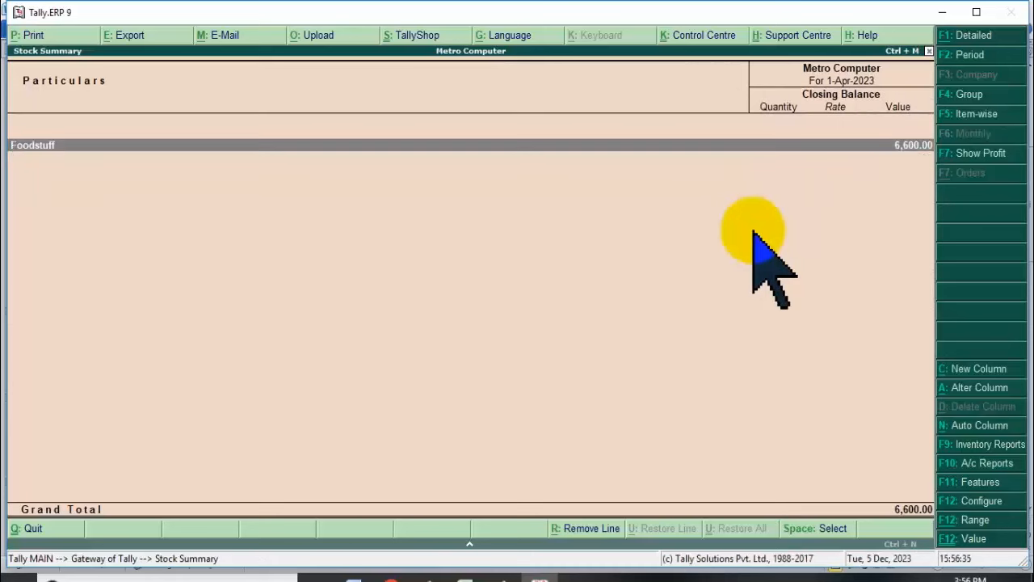
key(Escape)
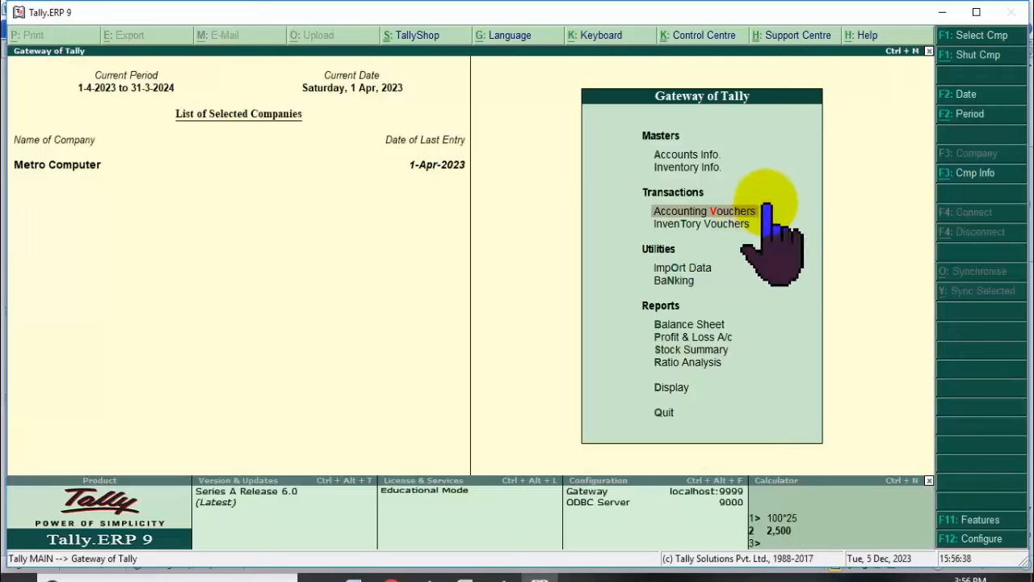
Begin a Sales voucher with Cash as party and State and dealer type Not Applicable.
click(748, 212)
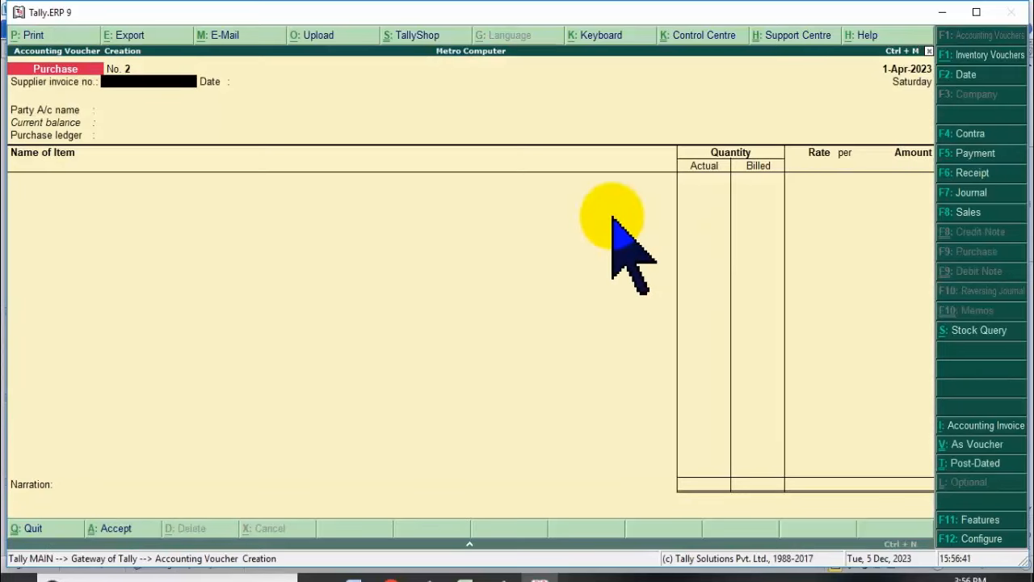
key(F8)
key(Return)
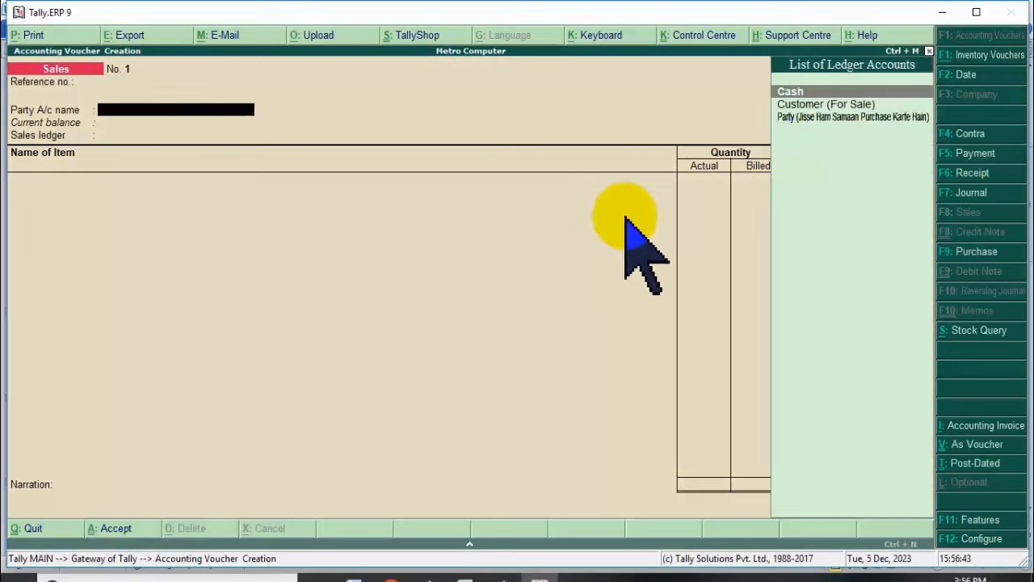
key(Return)
key(Return)
key(Return)
key(Return)
key(Return)
key(Return)
key(Return)
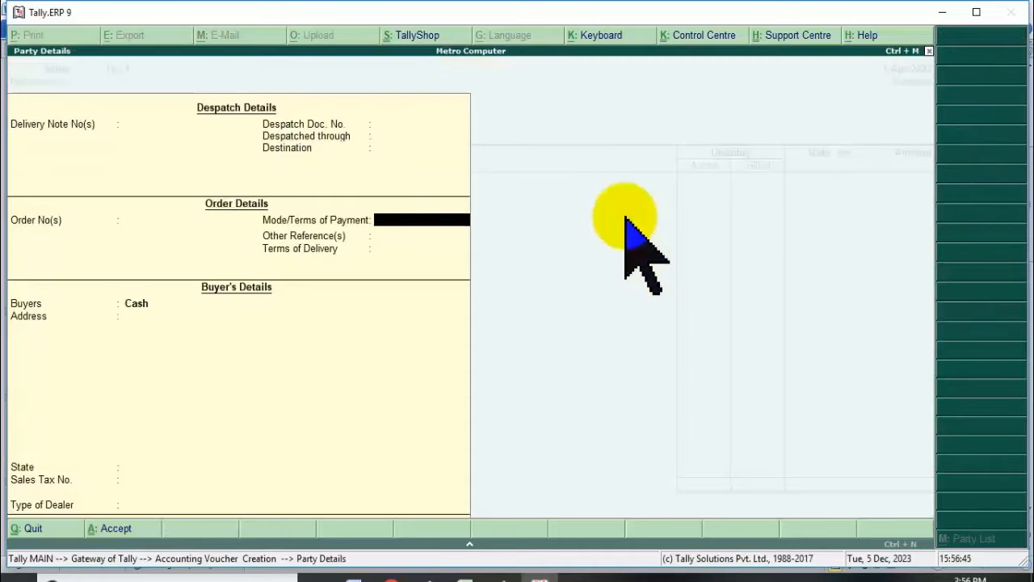
key(Return)
key(Return)
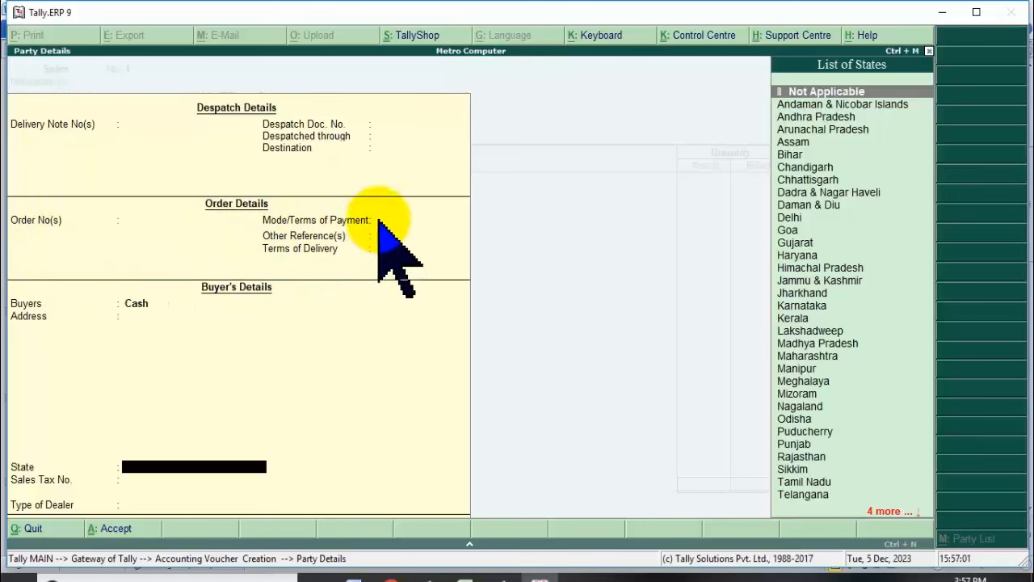
click(330, 220)
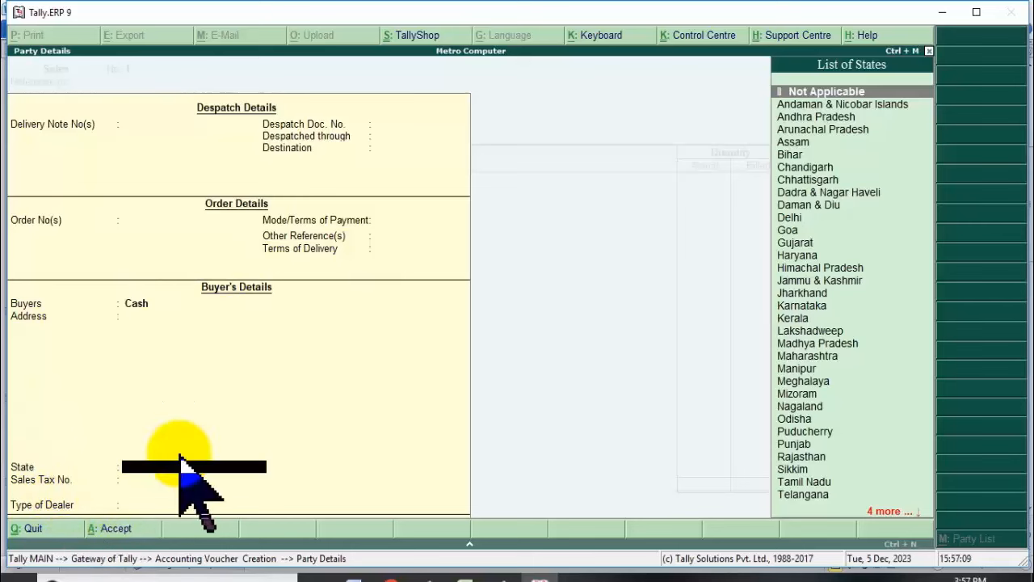
key(Return)
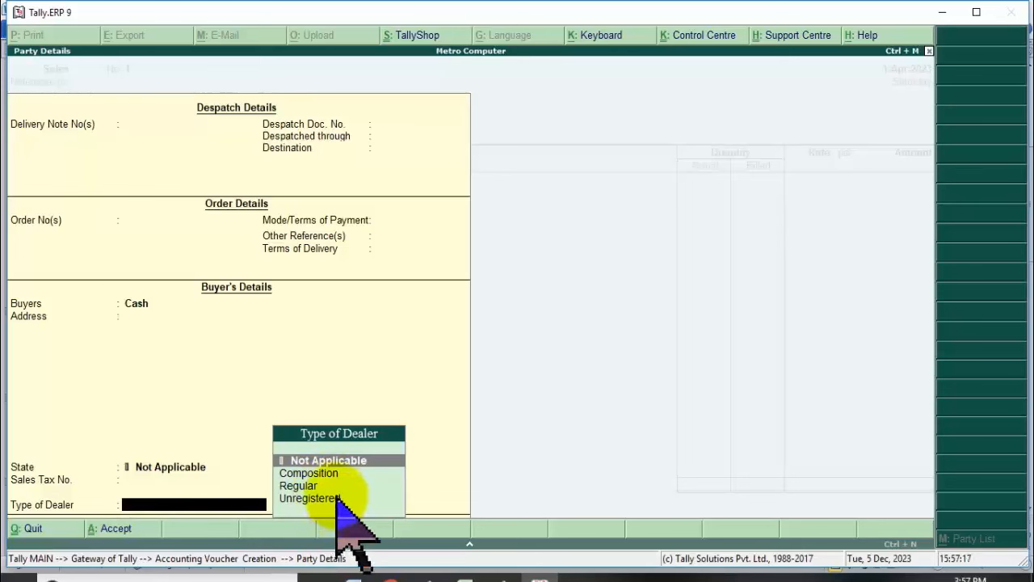
key(Return)
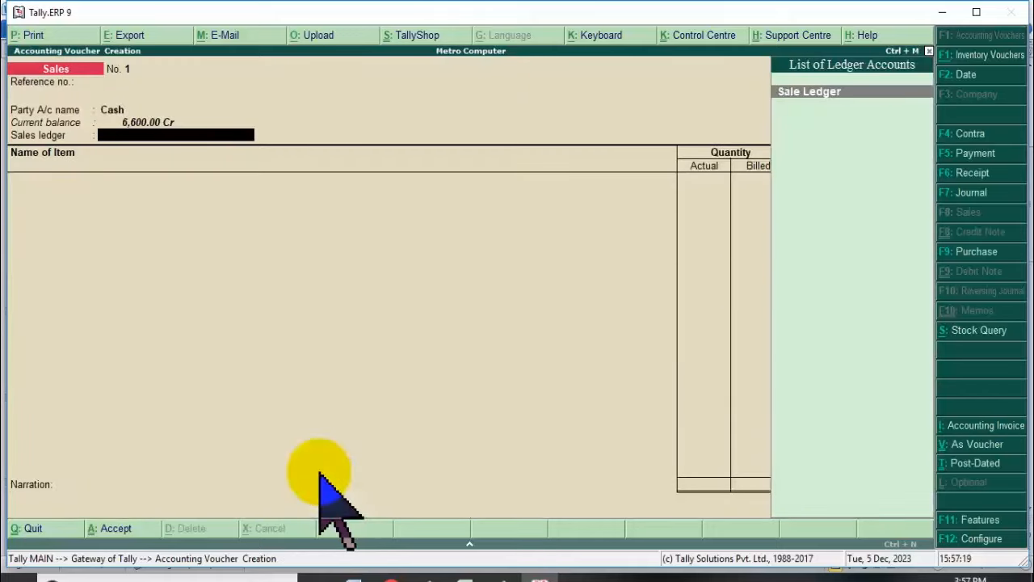
Choose Sale Ledger as the sales ledger and Rice as the first item.
key(Return)
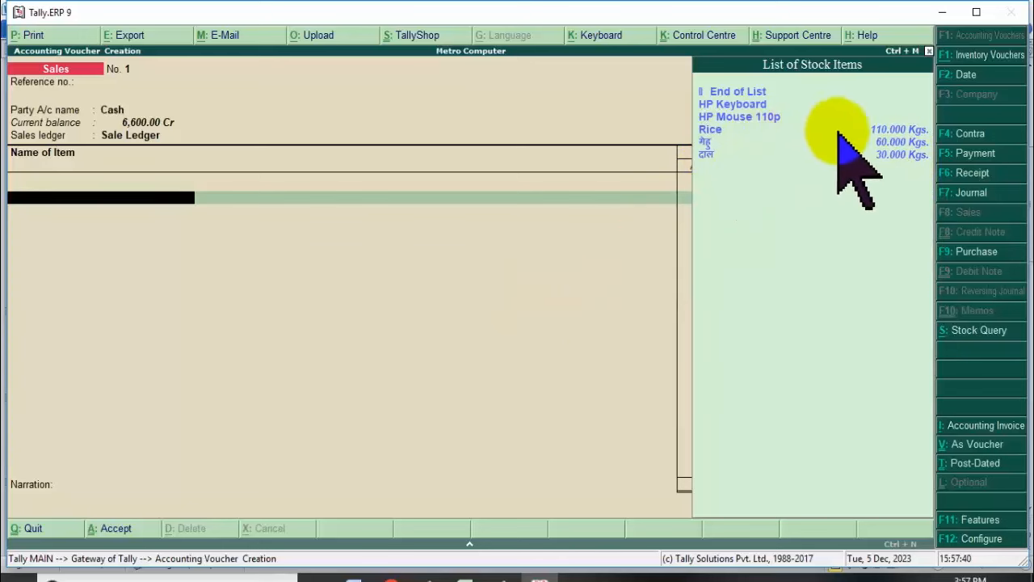
click(885, 131)
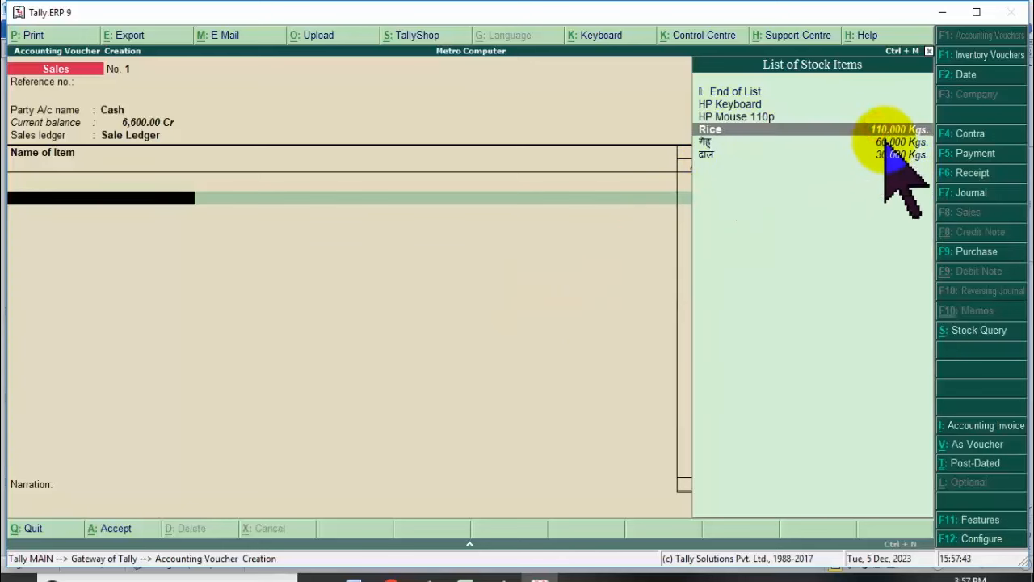
key(Return)
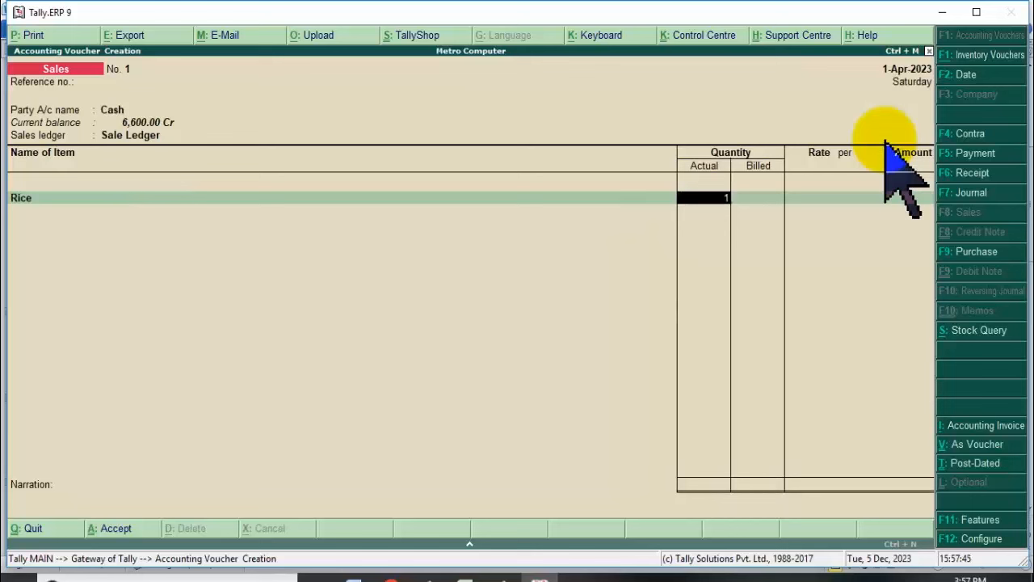
Give Rice 15 kg actual, 10 kg billed at rate 35, for an amount of 350.
key(Return)
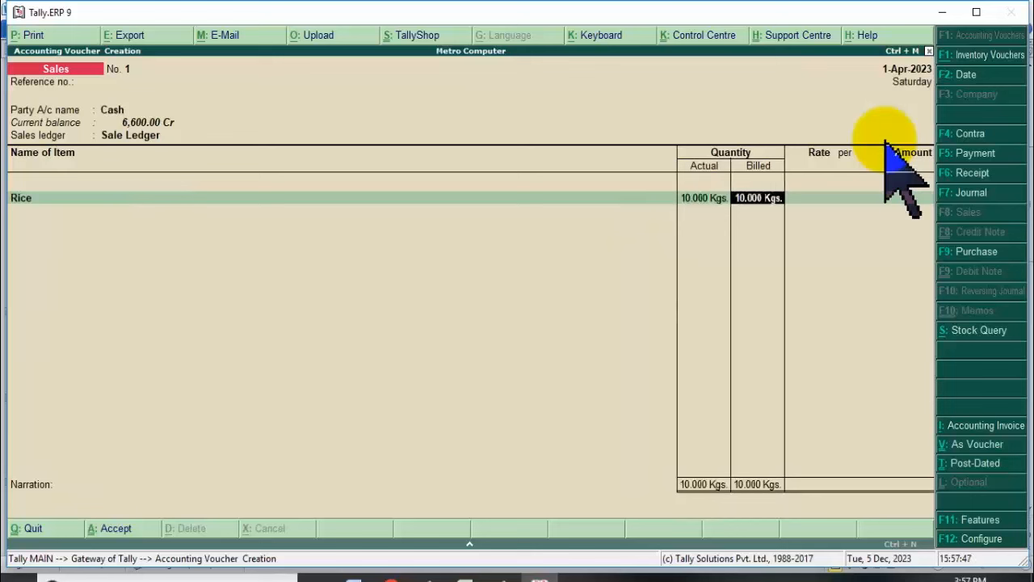
key(Return)
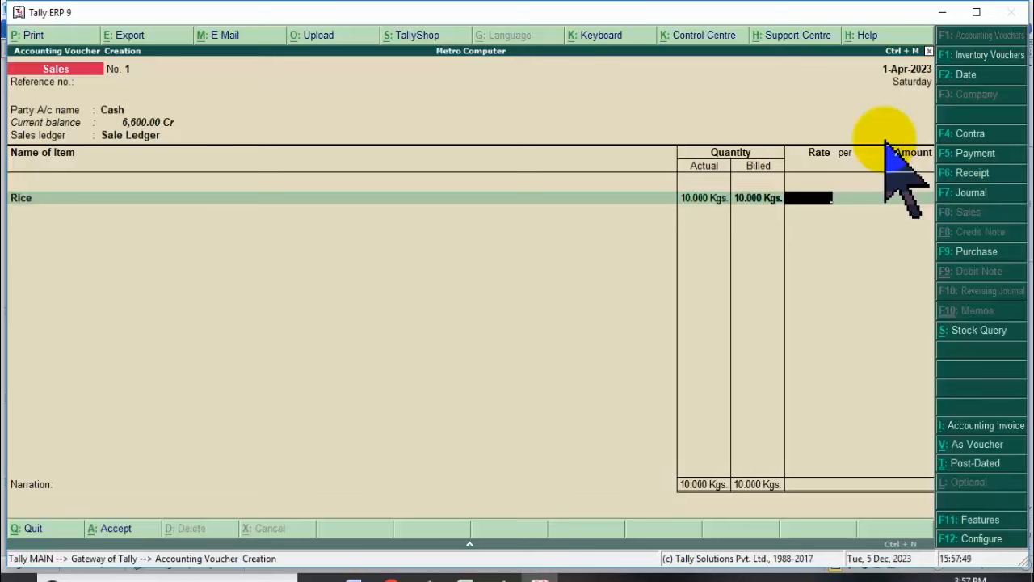
key(BackSpace)
key(BackSpace)
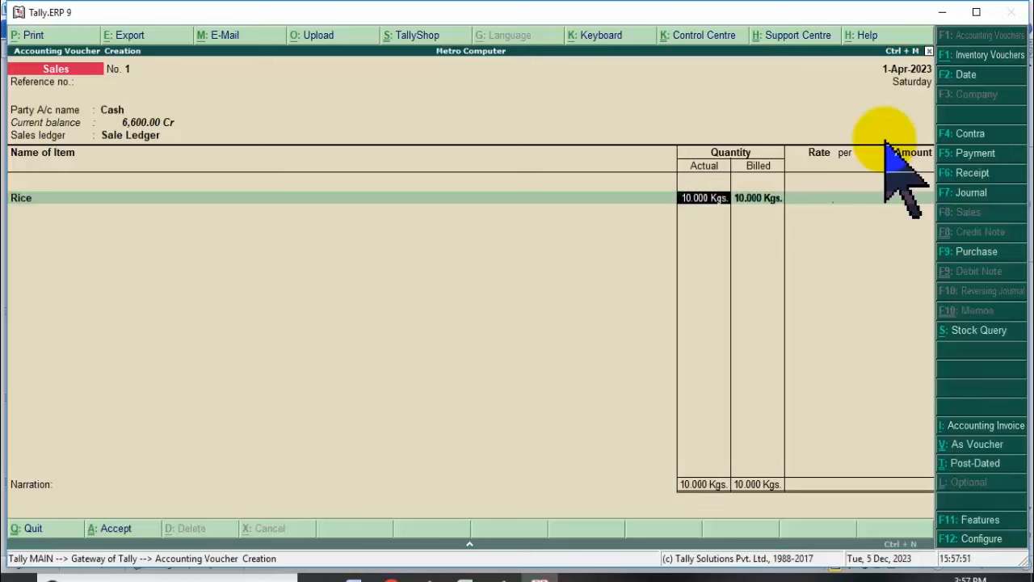
text(15)
key(Return)
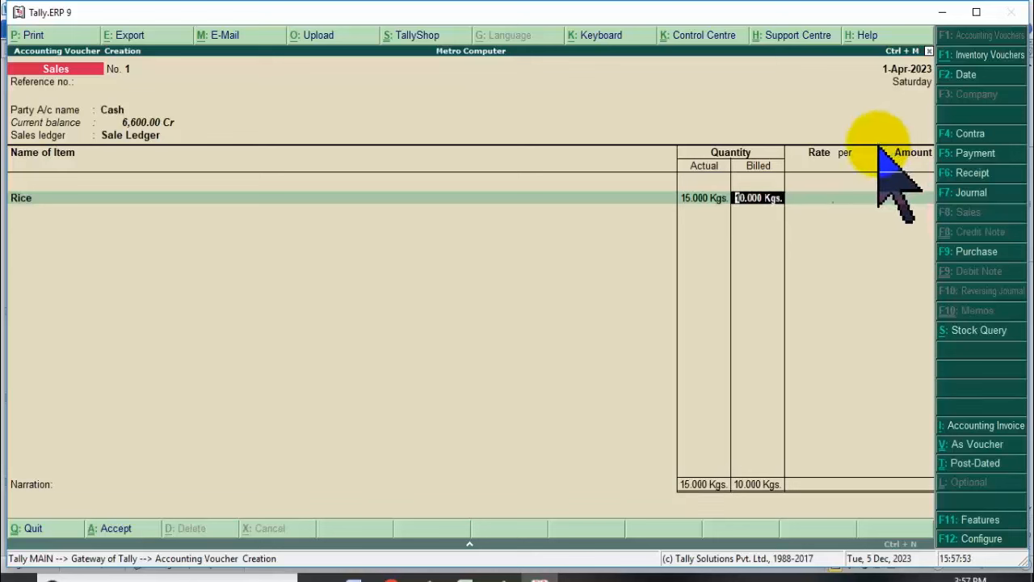
key(Return)
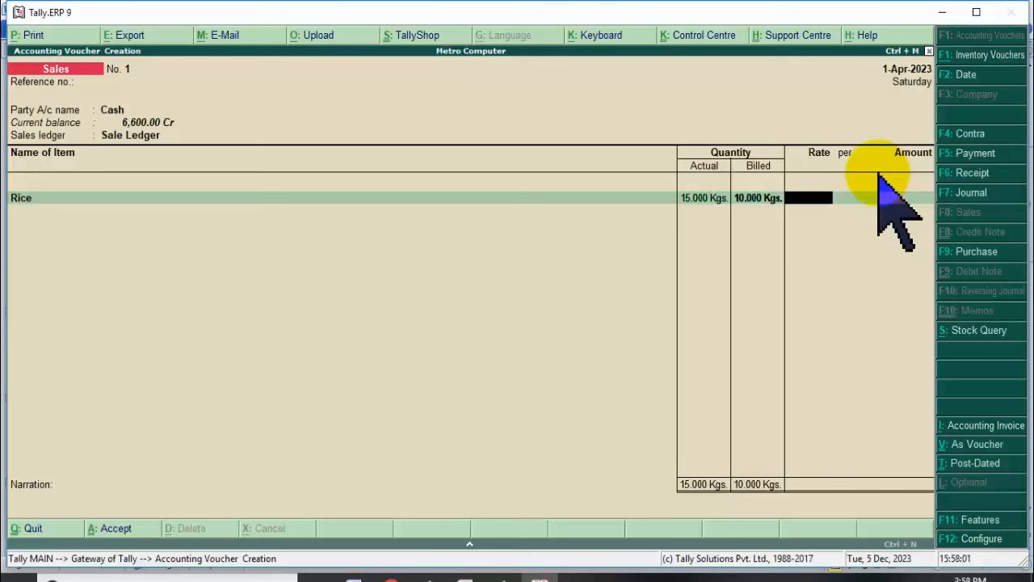
key(Return)
key(Return)
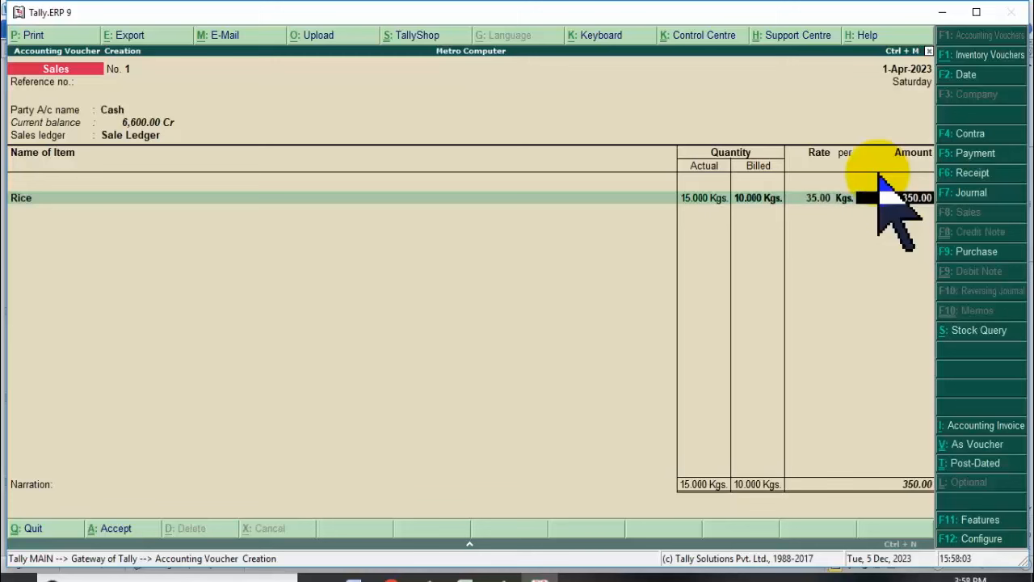
key(Return)
key(Down)
key(Down)
key(Down)
key(Down)
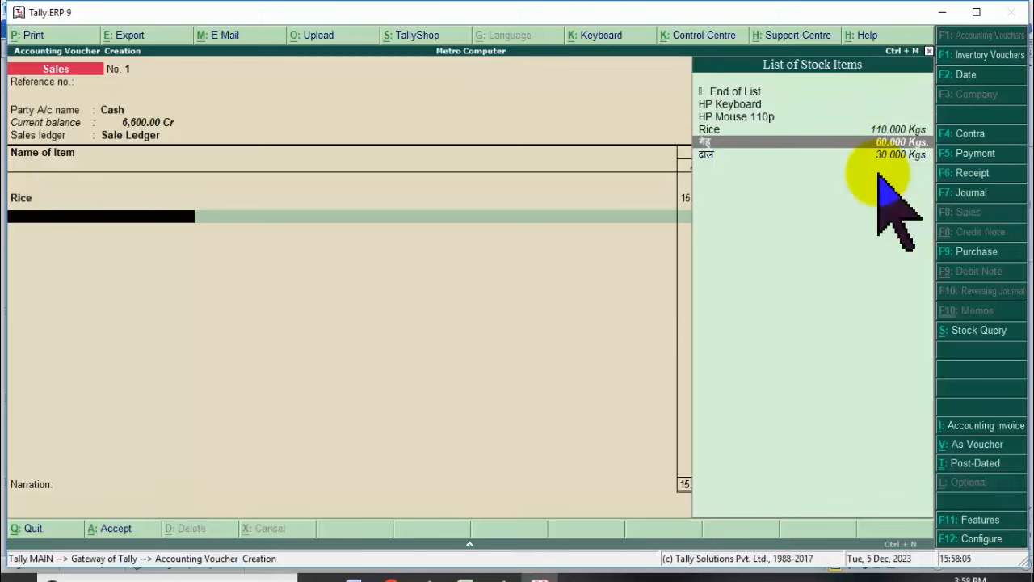
Enter the गेहू line with 15 kg actual, 20 kg billed, at rate 32.00.
key(Return)
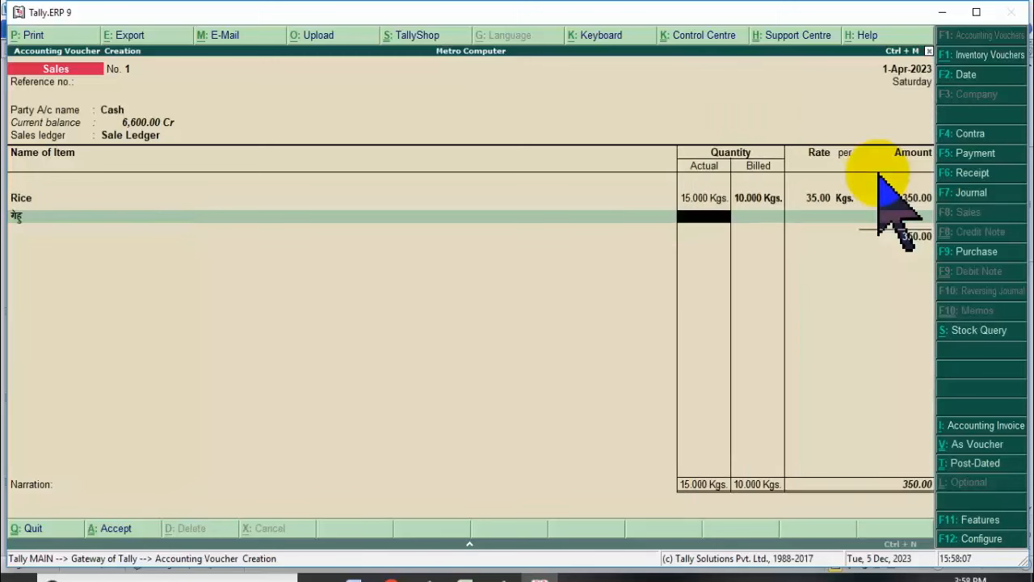
text(25)
key(Return)
text(1)
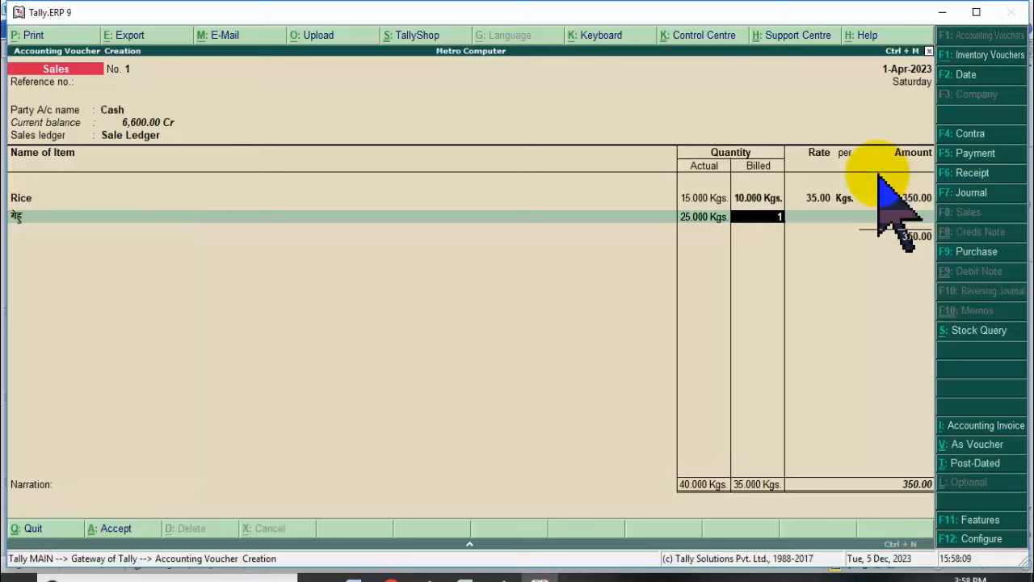
text(5)
key(Return)
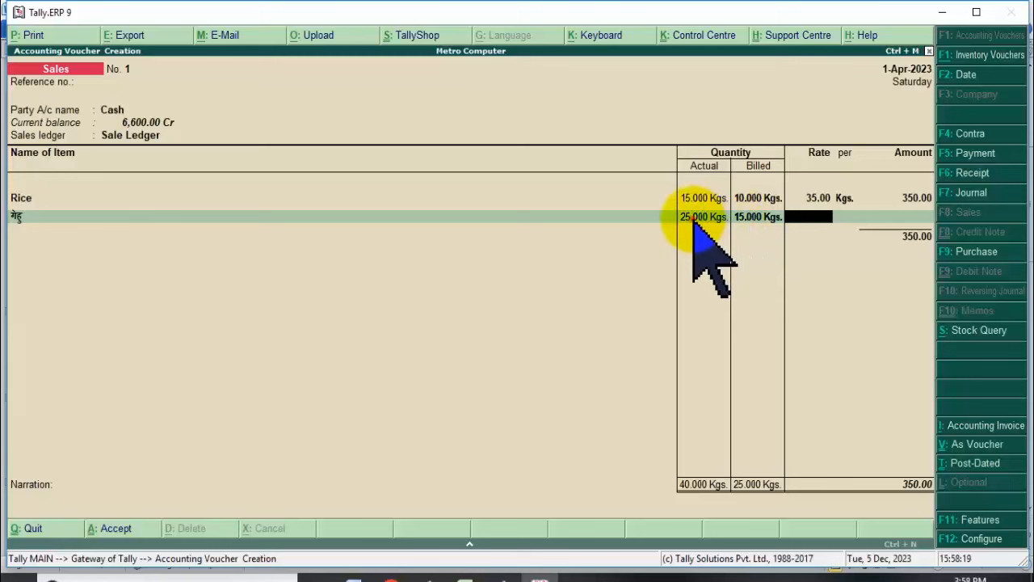
click(694, 223)
text(15)
key(Return)
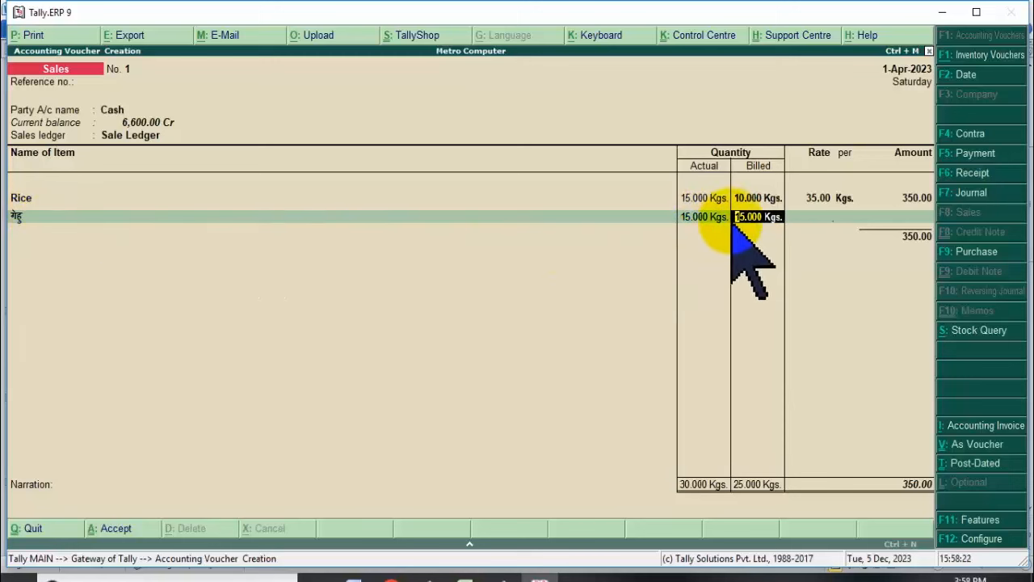
text(20)
key(Return)
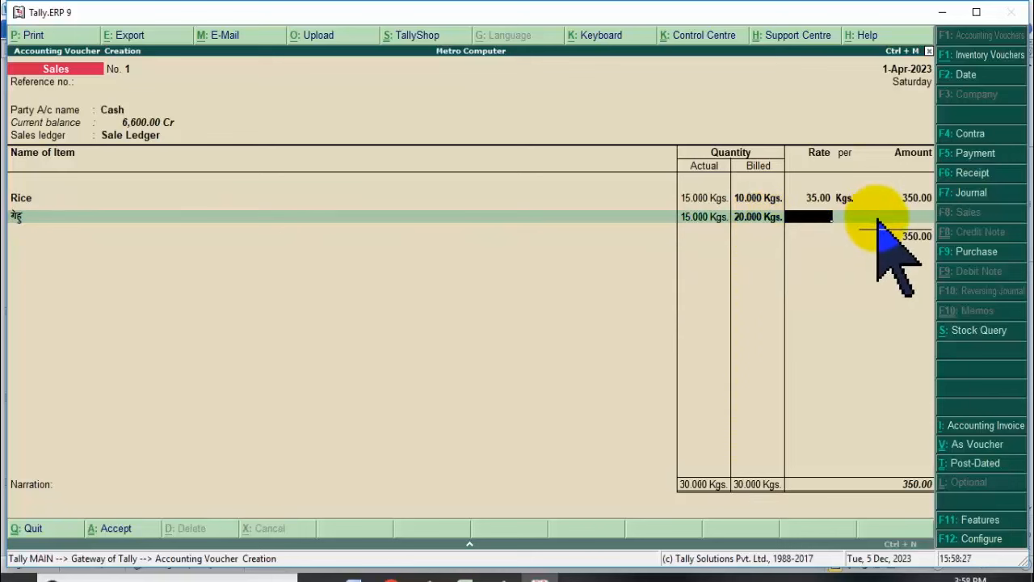
key(Return)
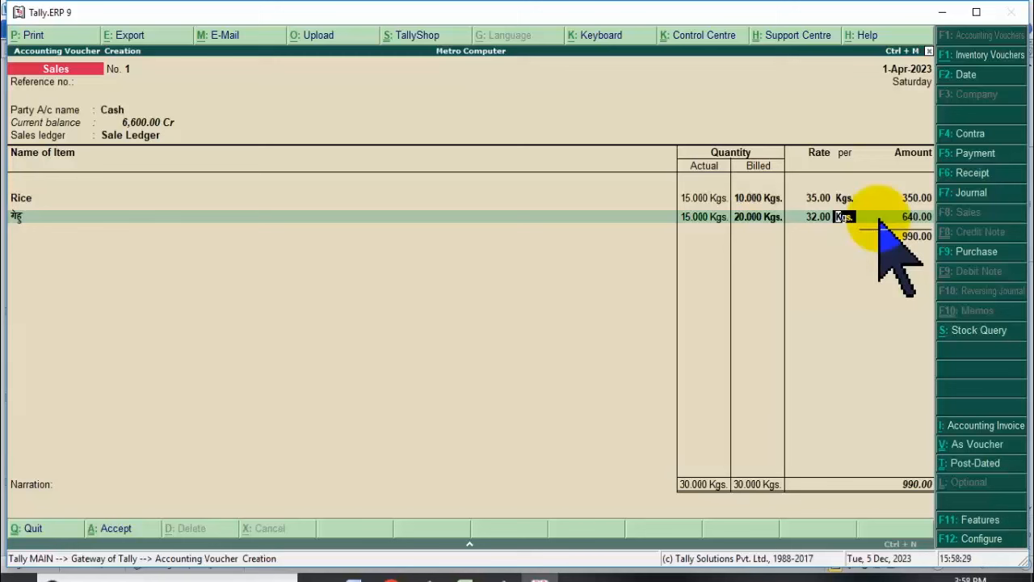
key(Return)
Add दाल with 5 kg actual and 5 kg billed at 180.00, amounting to 900.00.
key(Return)
key(Down)
key(Down)
key(Down)
key(Down)
key(Down)
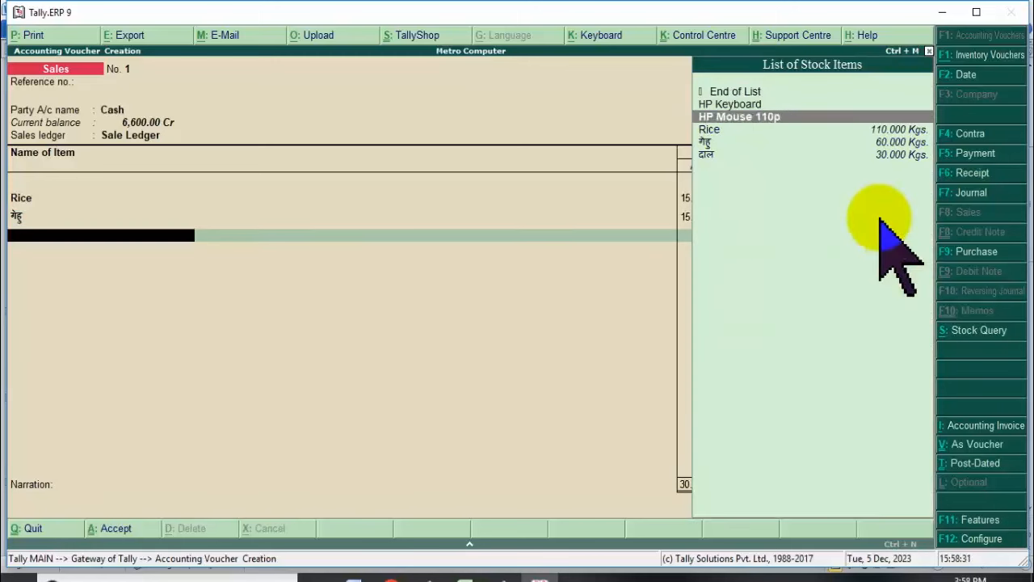
key(Return)
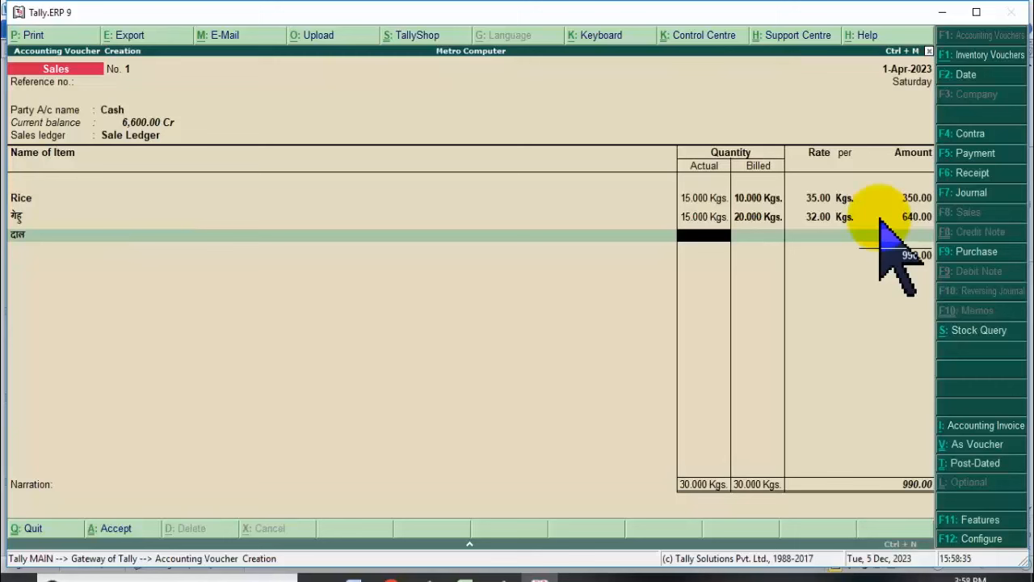
key(Return)
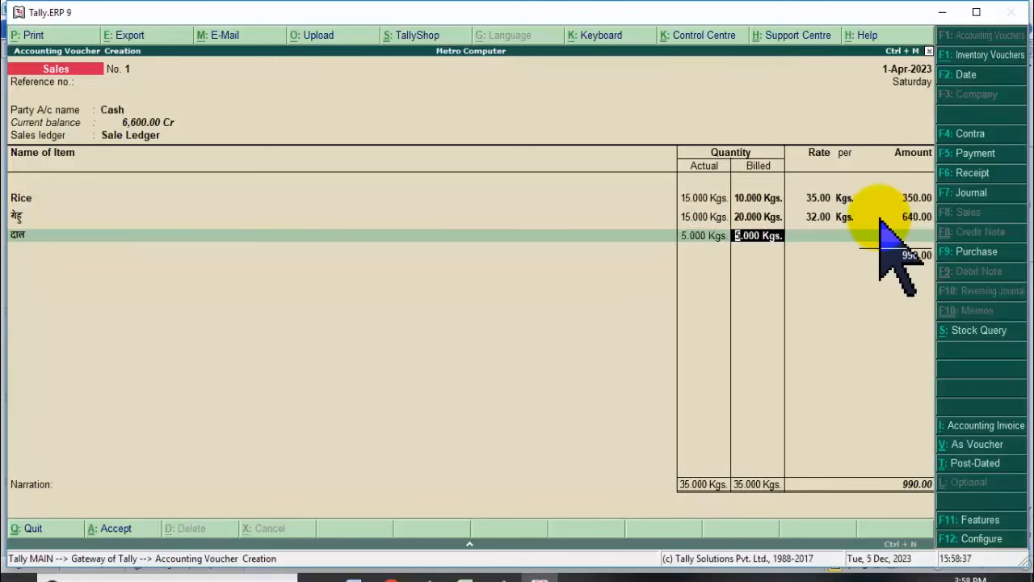
key(Return)
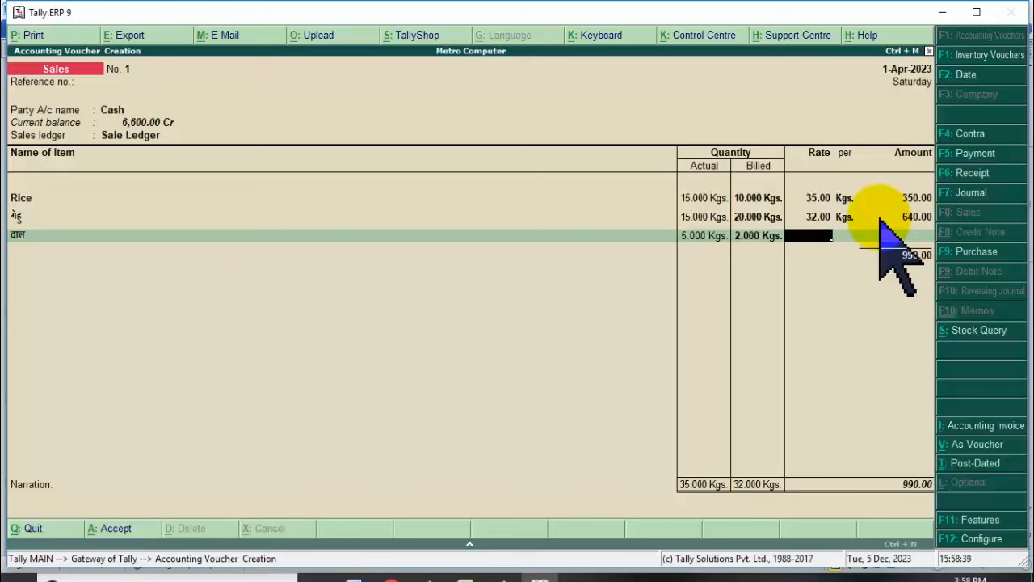
key(BackSpace)
key(BackSpace)
key(Return)
text(5)
key(Return)
key(Return)
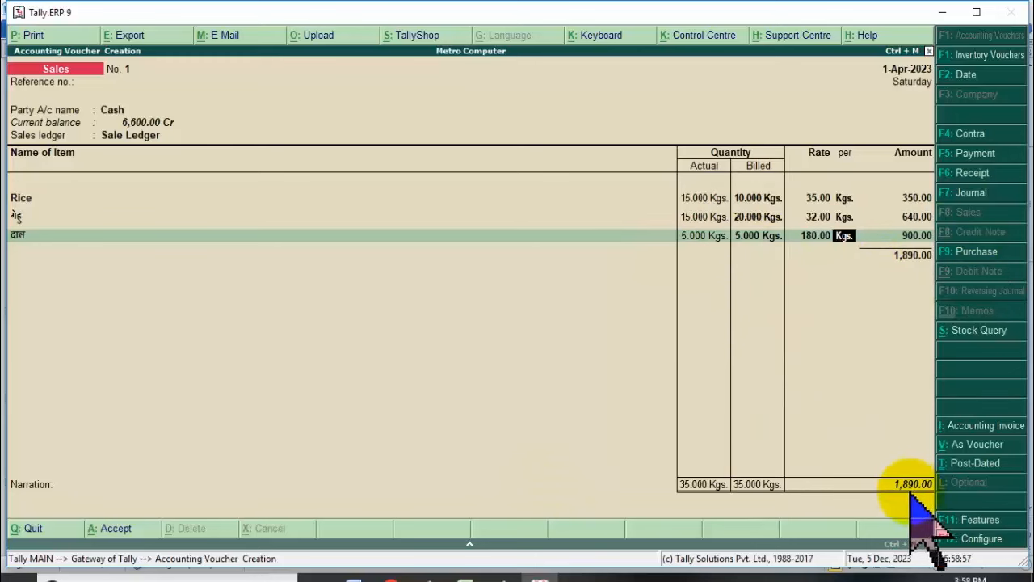
key(Return)
key(Return)
Save voucher 1 and start sales voucher 2 with Cash as the party account.
key(Return)
key(Return)
key(Return)
key(Return)
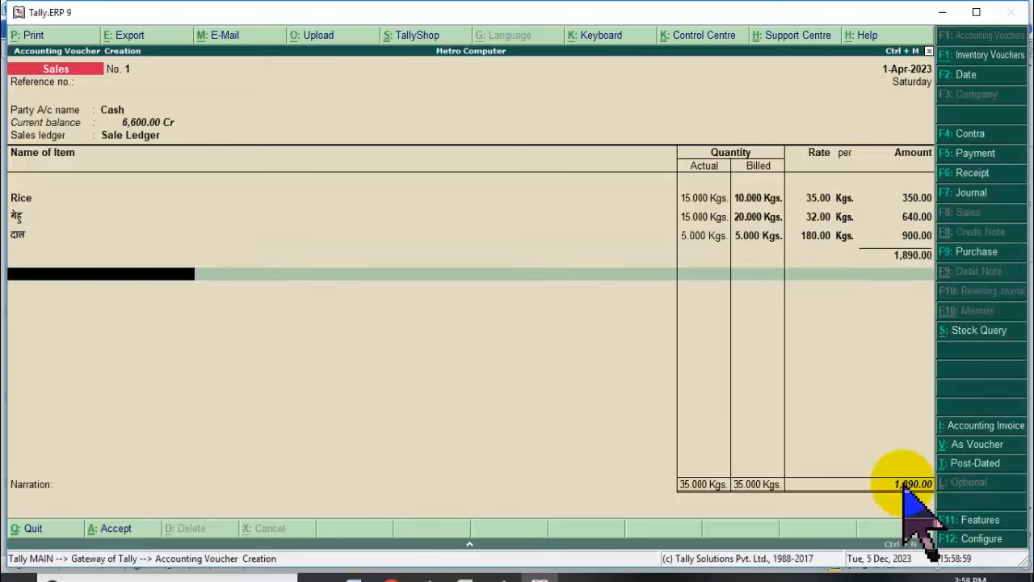
key(Return)
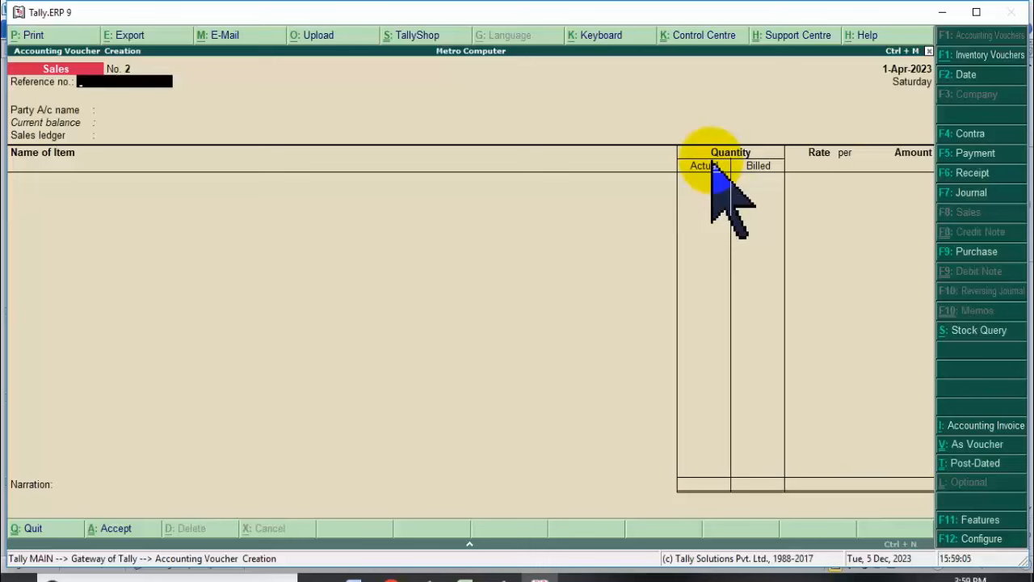
key(Return)
key(Return)
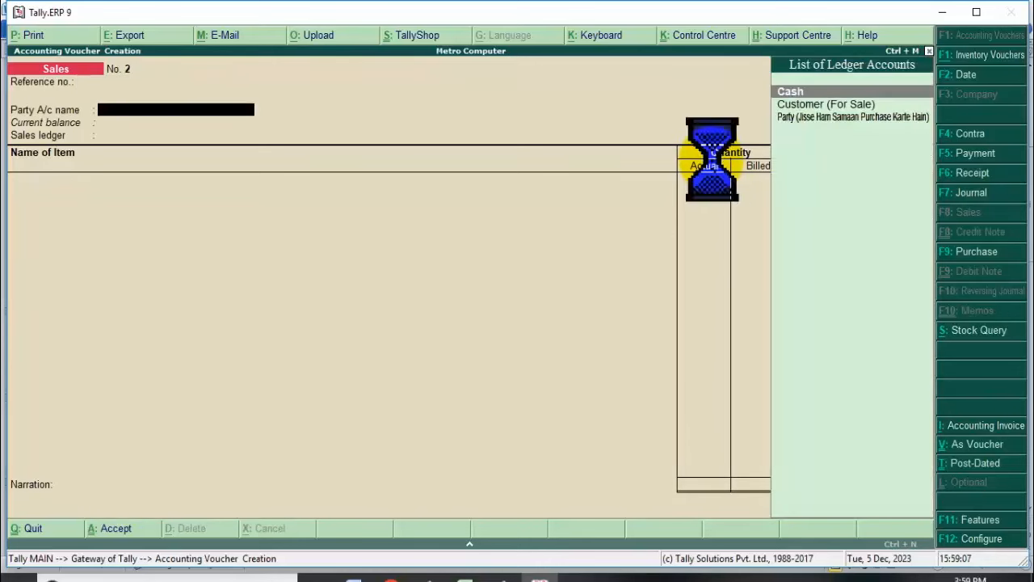
key(Return)
key(Return)
key(Return)
key(Return)
key(Return)
key(Return)
key(Return)
key(Return)
key(Return)
key(Return)
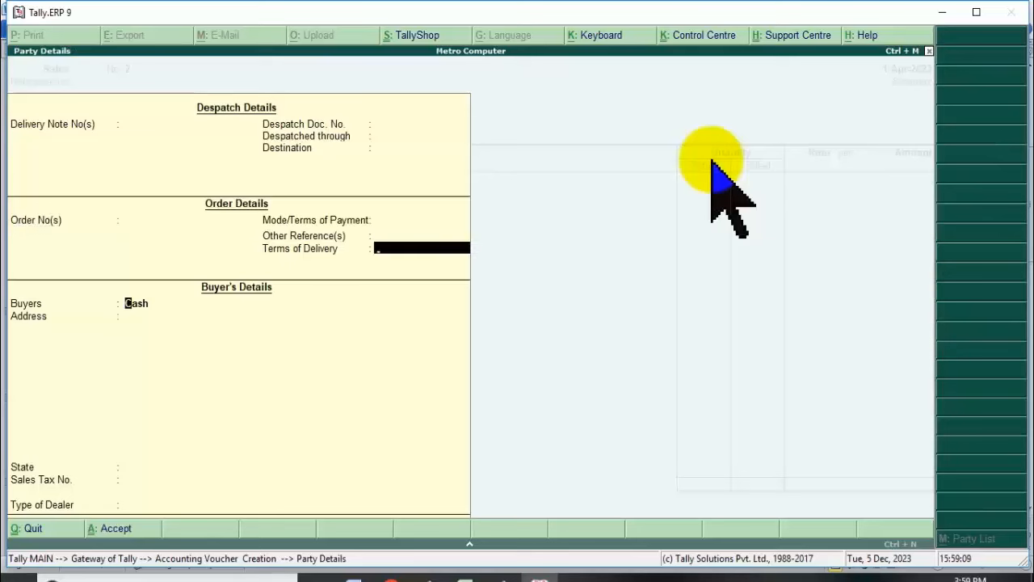
key(Return)
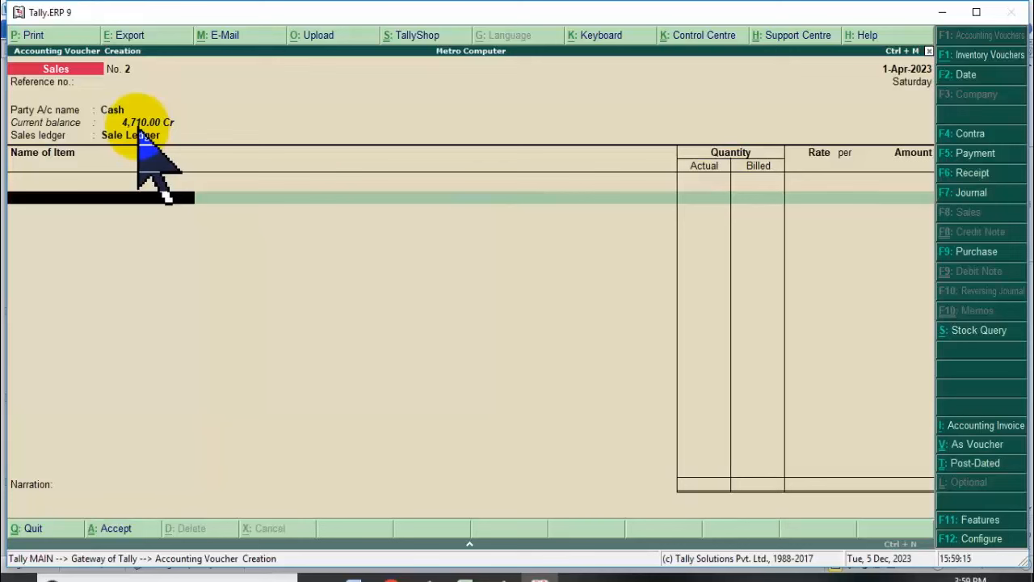
Add Rice with 96 kg, then dismiss the negative-stock warning.
key(space)
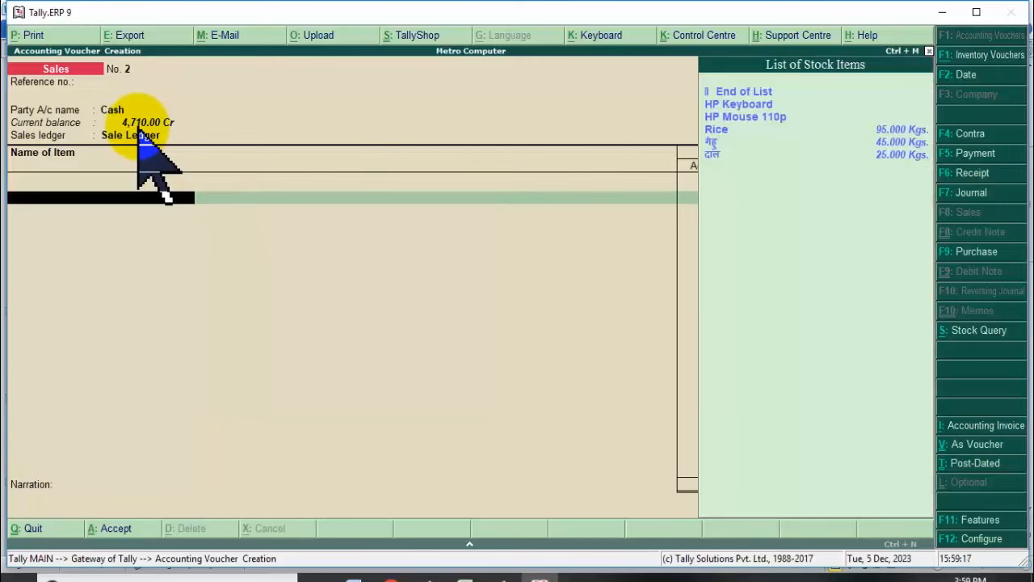
key(Down)
key(Down)
key(Down)
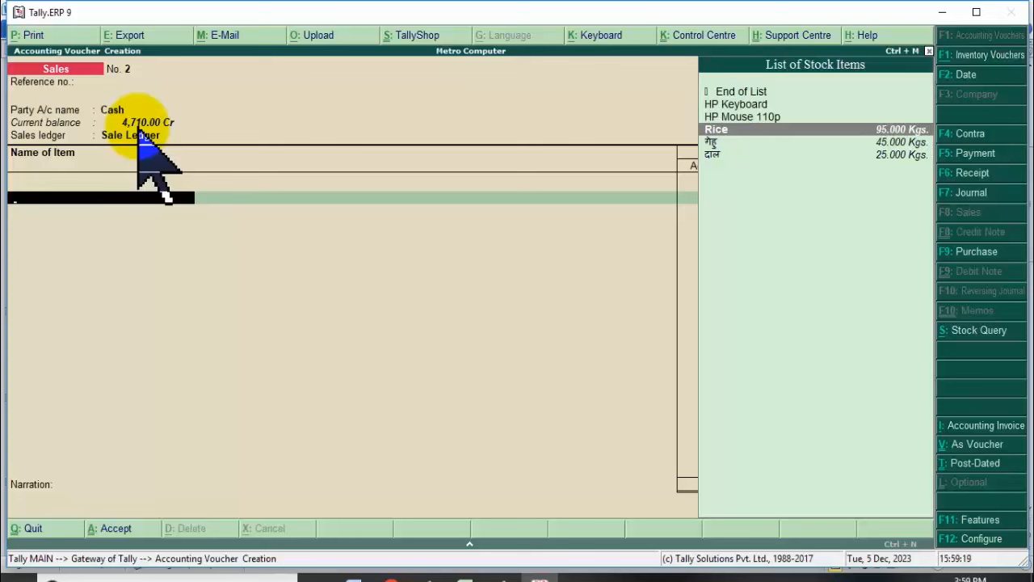
key(Down)
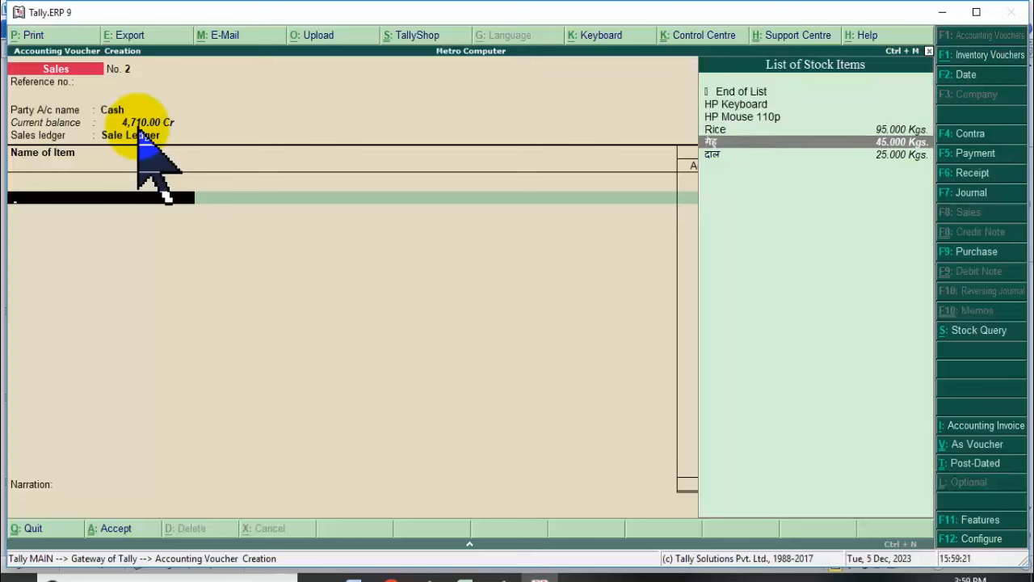
key(Down)
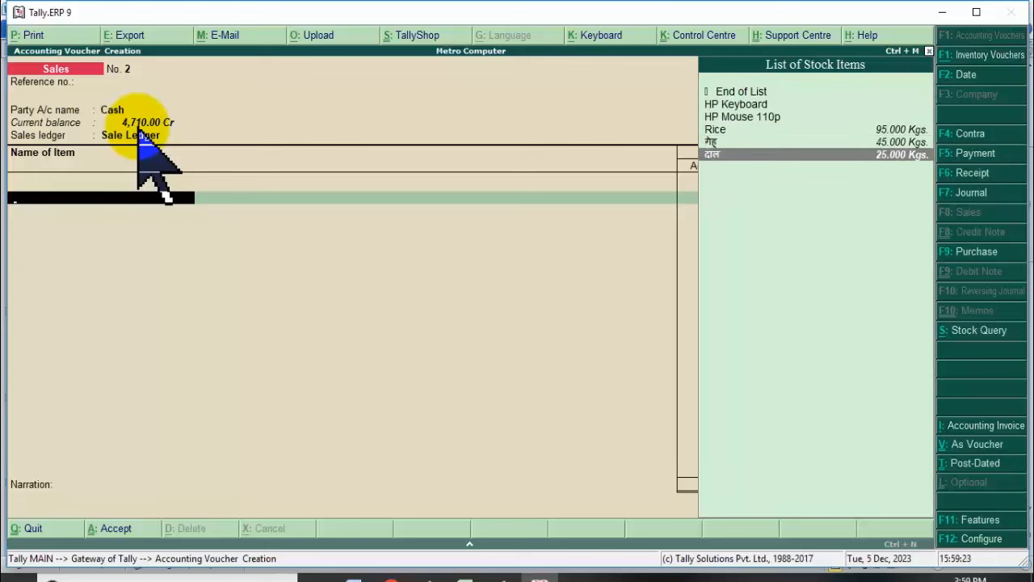
key(Up)
key(Up)
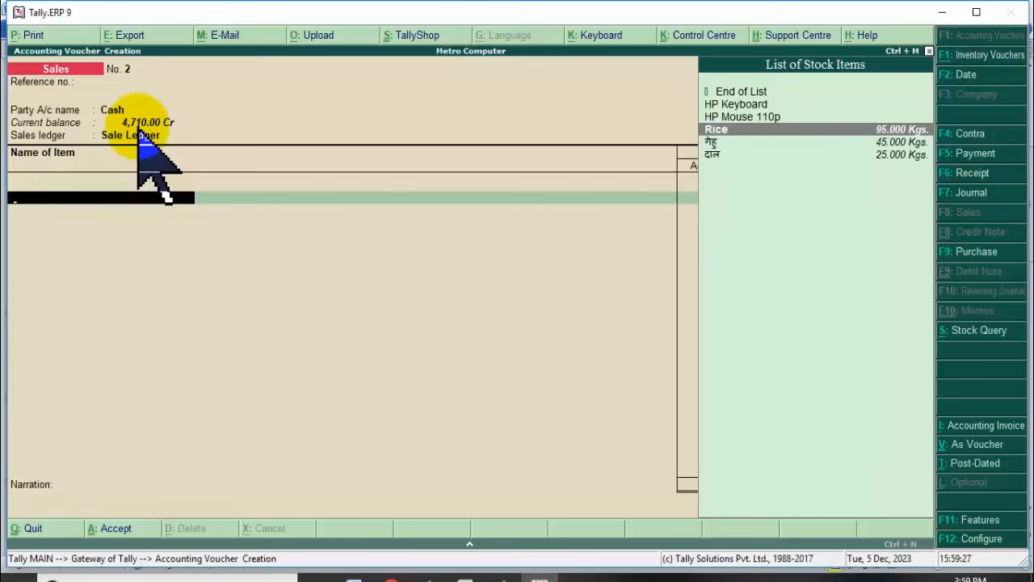
key(Return)
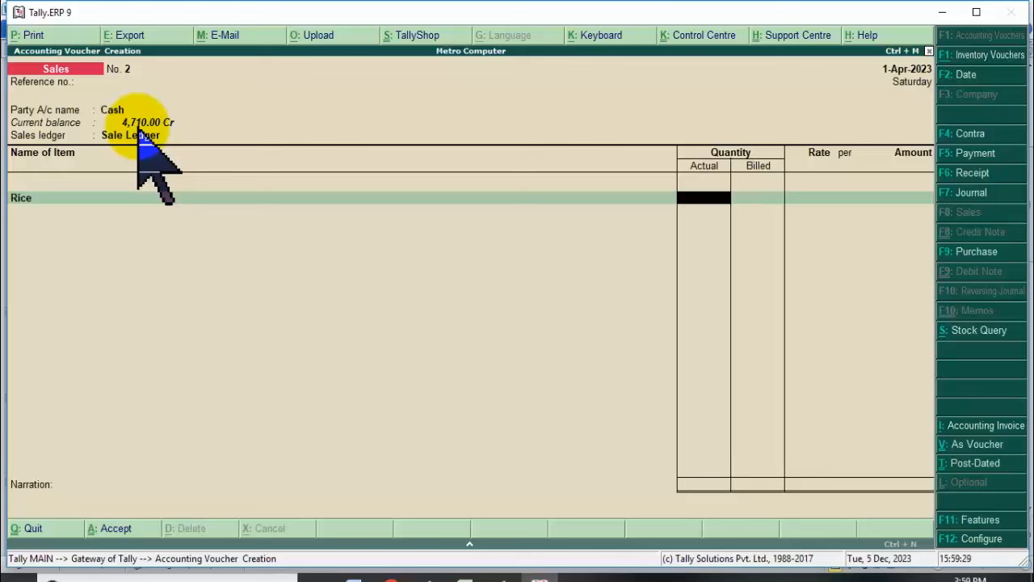
text(96)
key(Return)
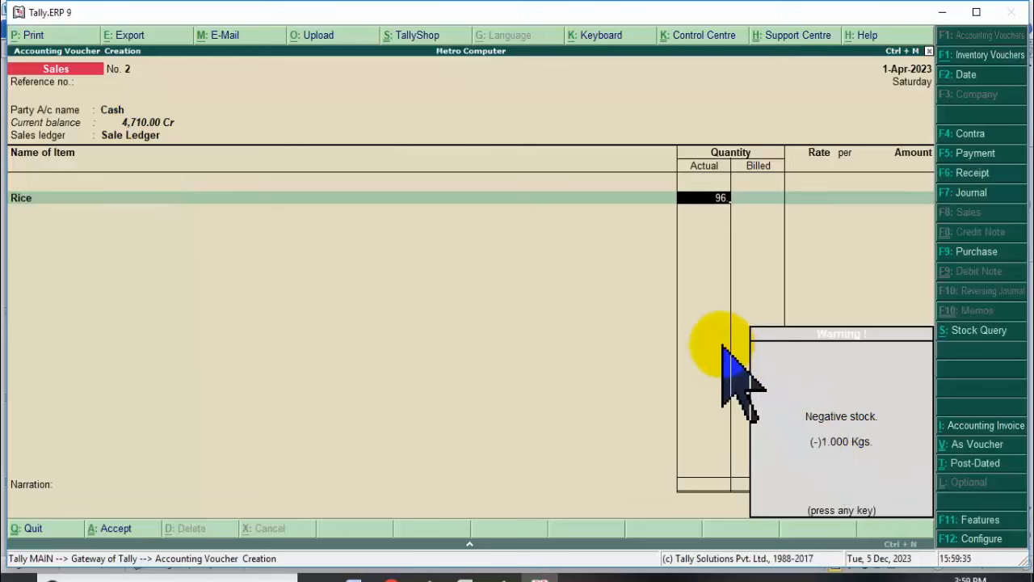
key(Return)
Reduce the Rice actual and billed quantities to 95 kg each.
text(95)
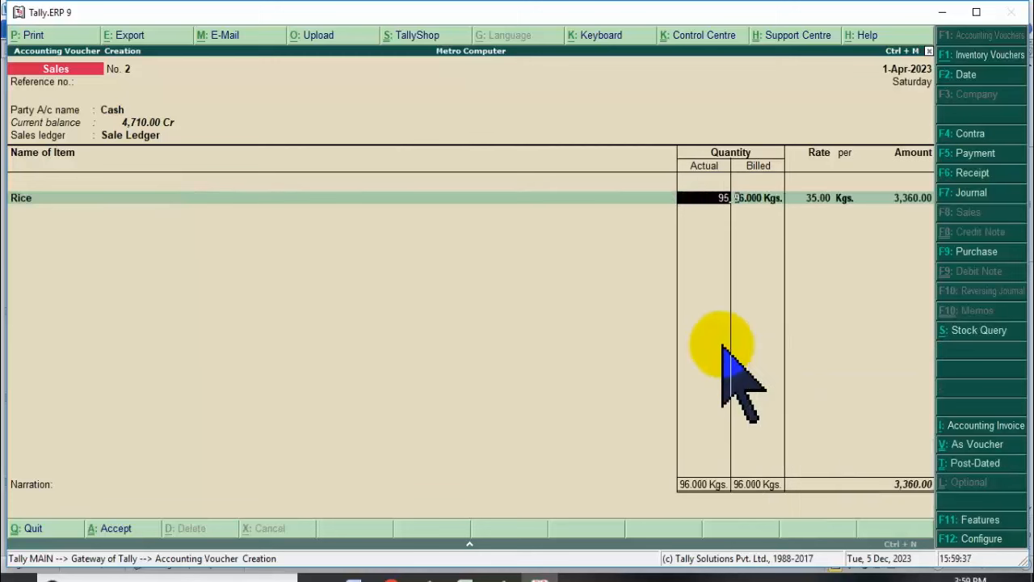
key(Return)
text(95)
key(Return)
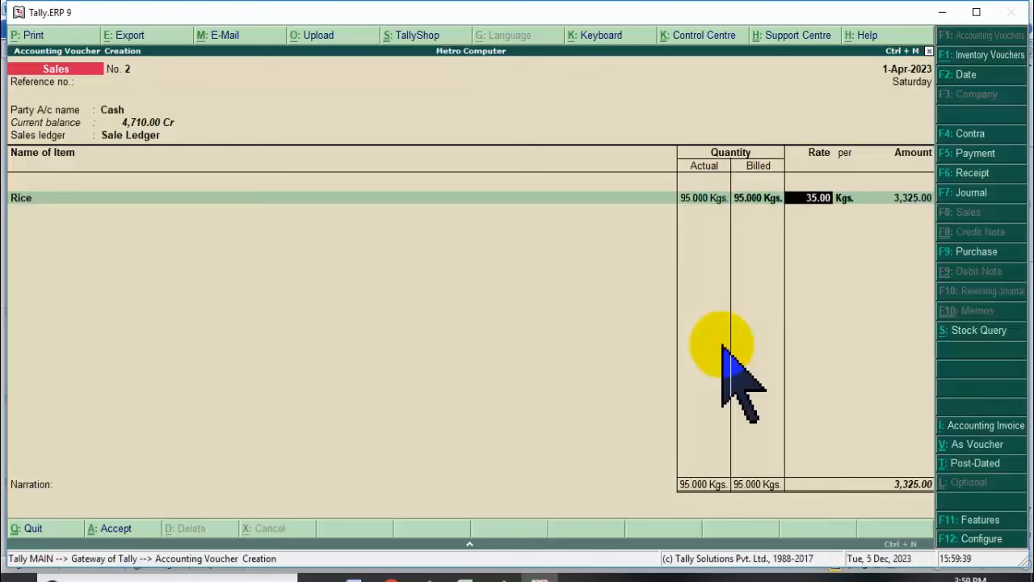
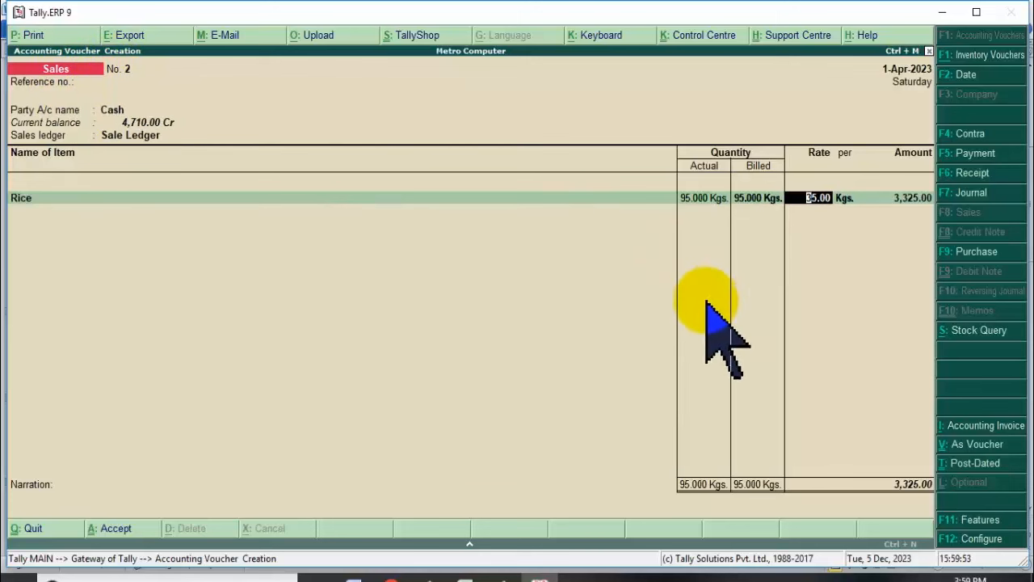
Finish the Rice line, then add गेहू at 45 kg at rate 32.
key(Return)
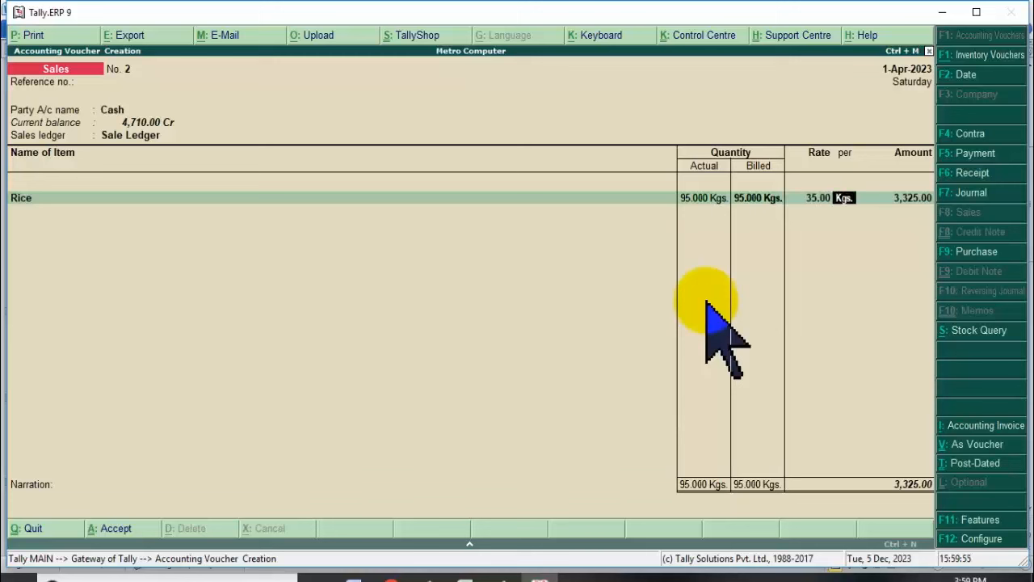
key(Return)
key(Return)
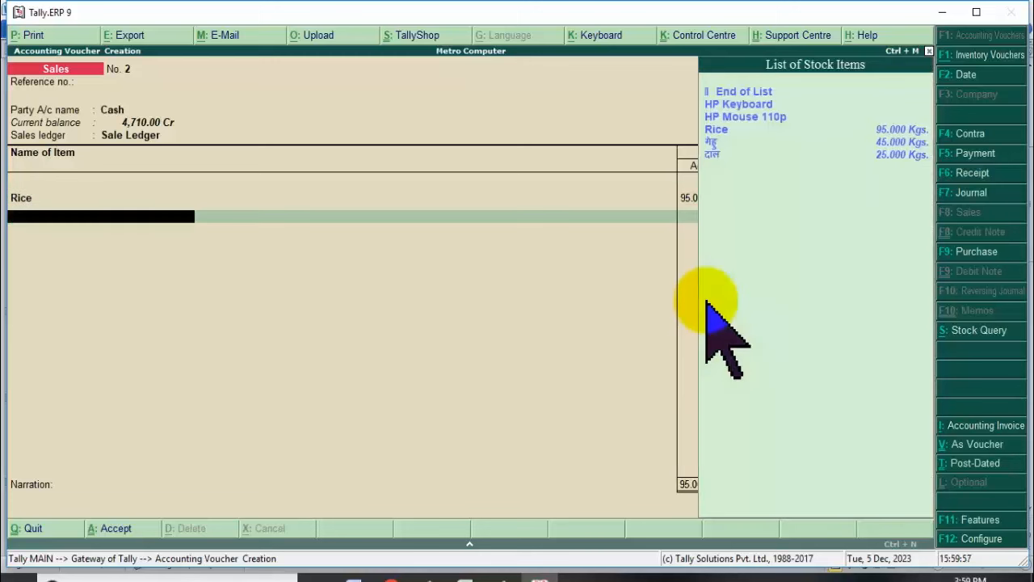
key(Down)
key(Down)
key(Down)
key(Down)
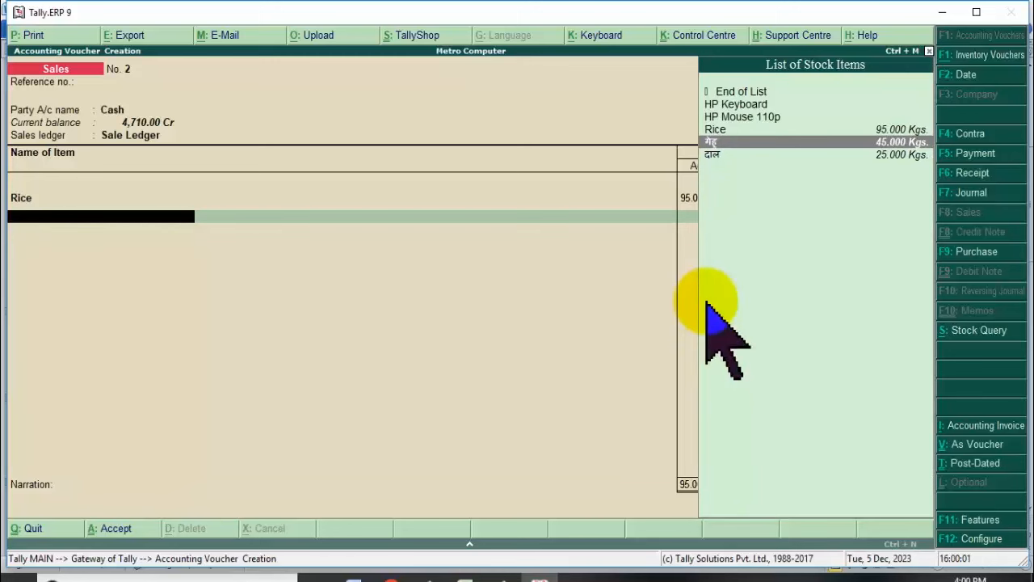
key(Return)
text(45)
key(Return)
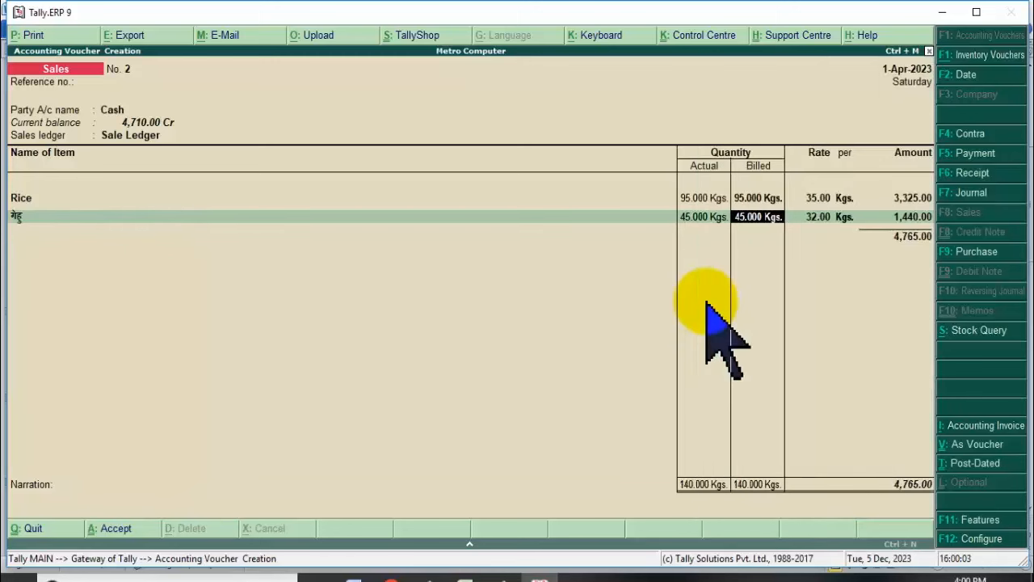
key(Return)
key(Return)
key(Return)
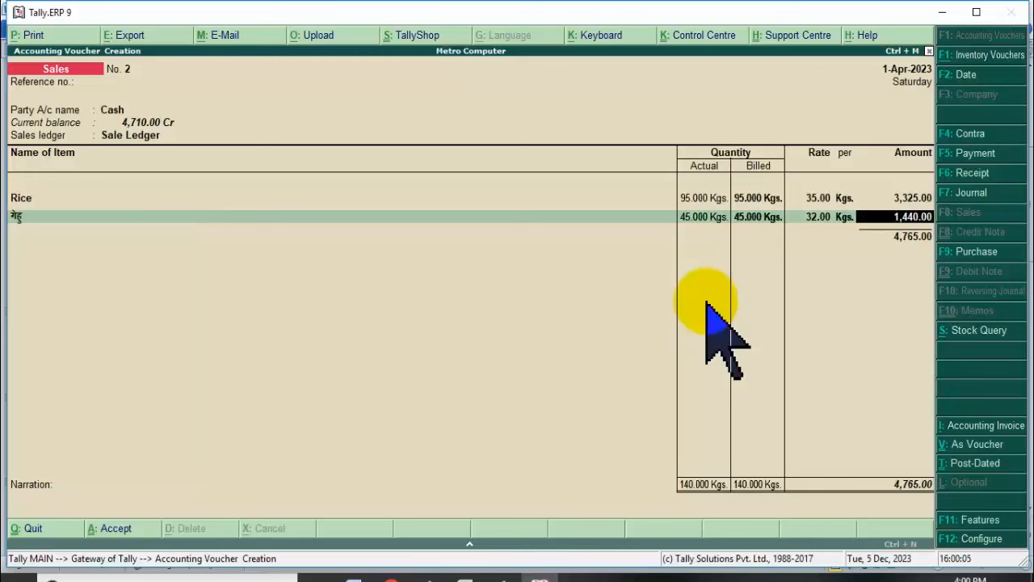
key(Return)
Add दाल at 25 kg at rate 180, bringing the total to 9,265.00.
key(Down)
key(Down)
key(Down)
key(Down)
key(Down)
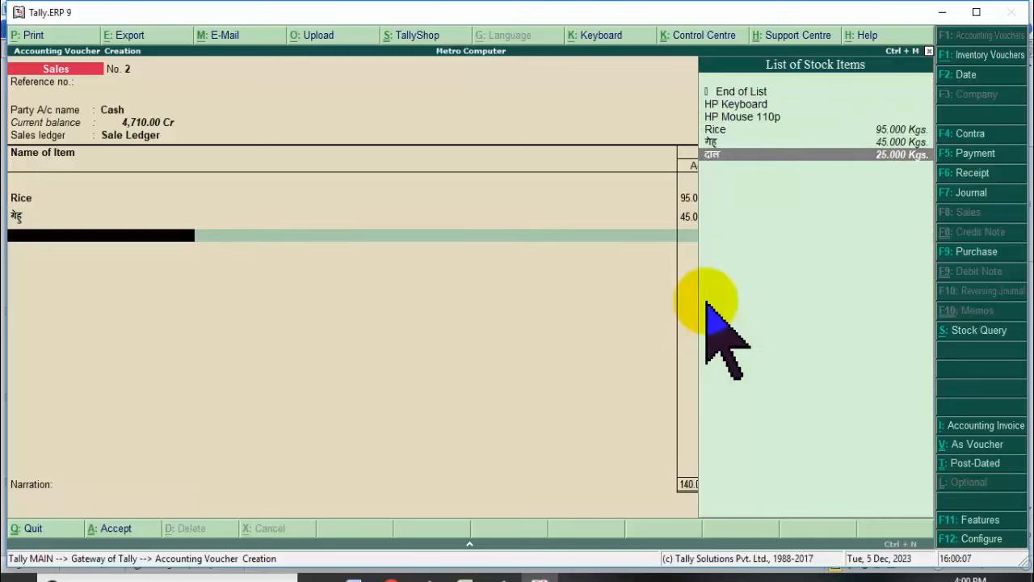
key(Return)
text(25)
key(Return)
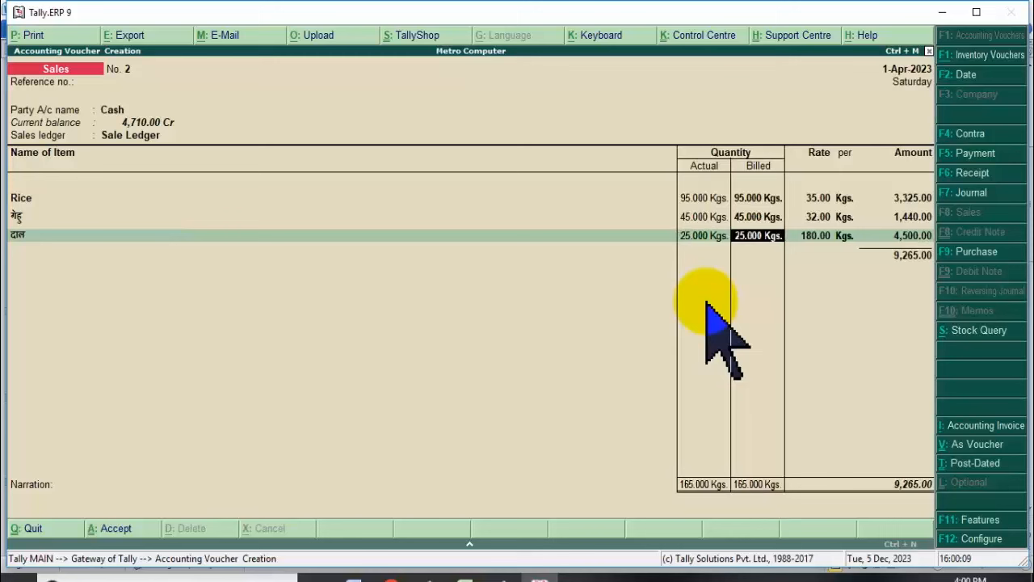
key(Return)
key(Return)
key(Return)
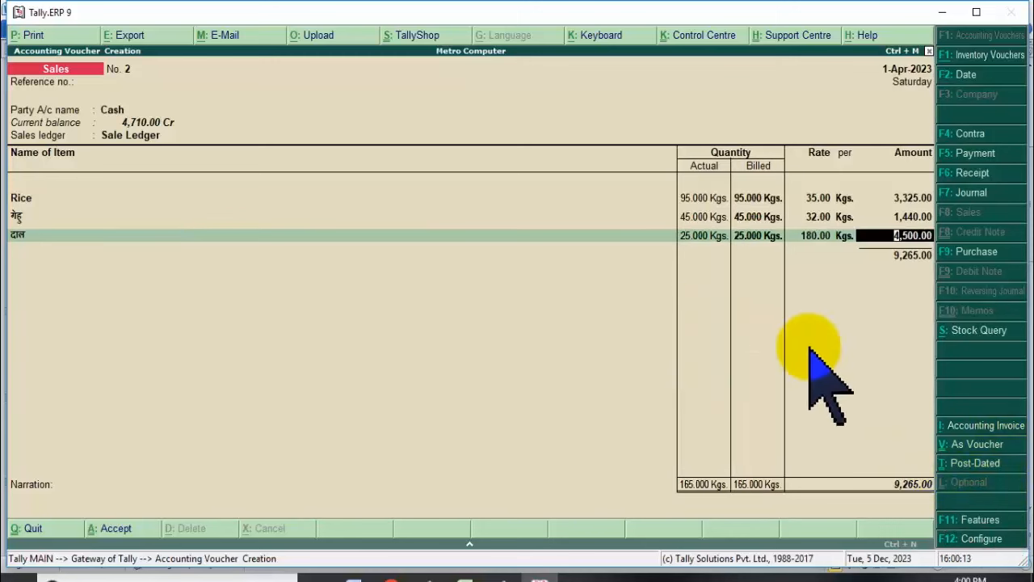
key(Return)
key(Return)
key(Return)
key(Return)
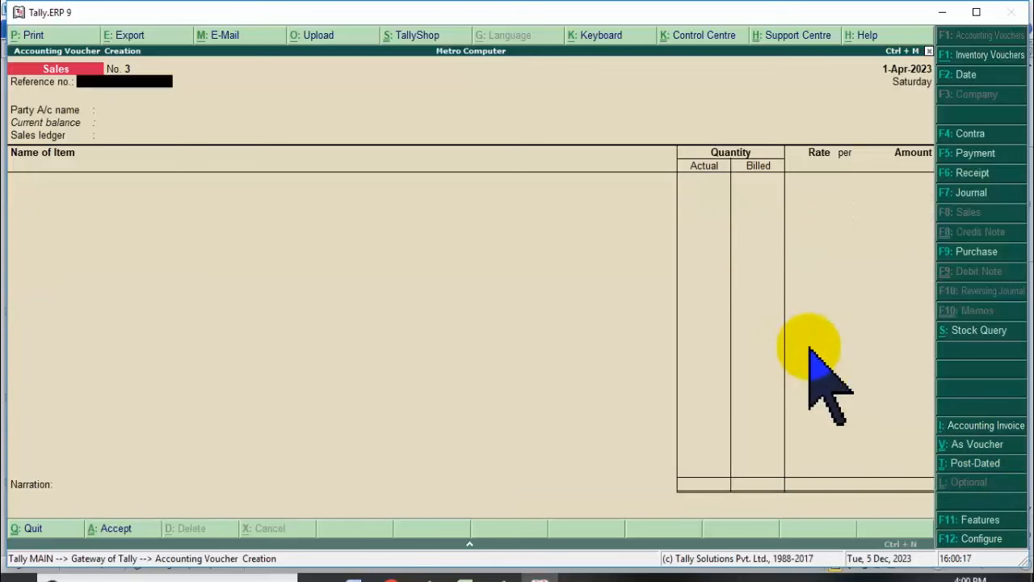
Accept voucher 2, step through blank voucher 3's header and Sale Ledger, then escape from it.
key(Return)
key(Return)
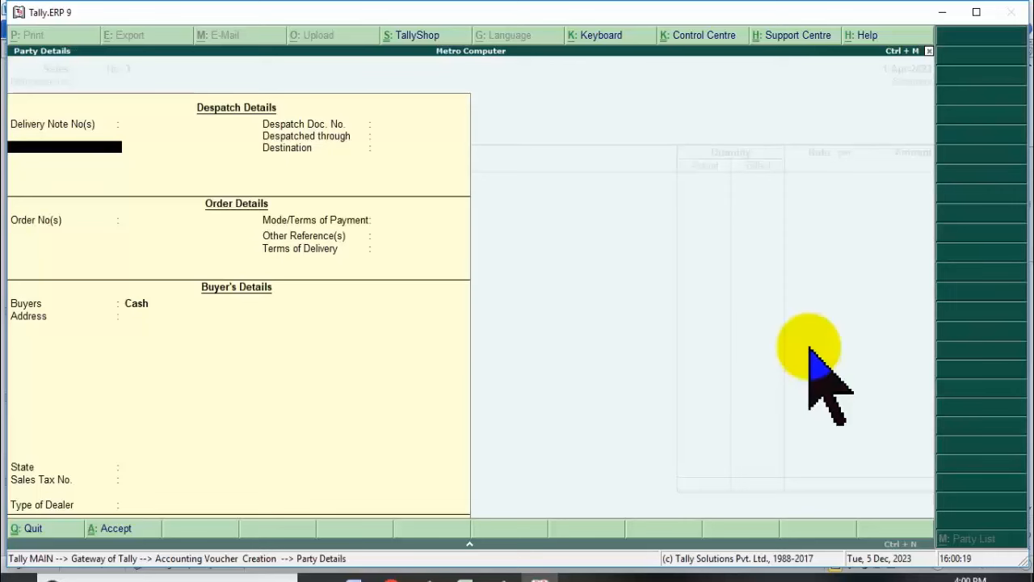
key(Return)
key(Return)
key(Return)
key(Return)
key(Return)
key(Return)
key(Return)
key(Return)
key(Return)
key(Return)
key(Return)
key(Return)
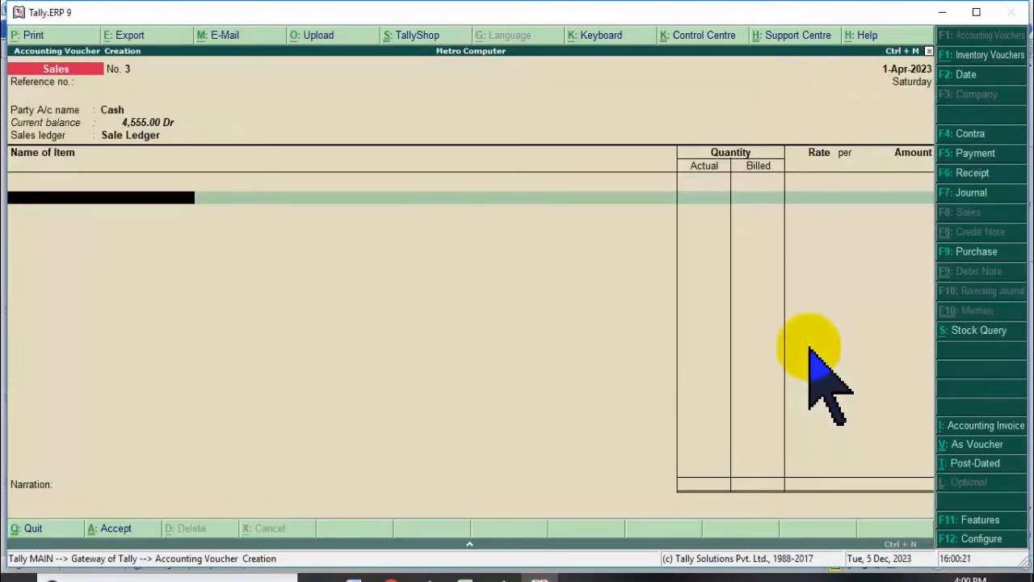
key(BackSpace)
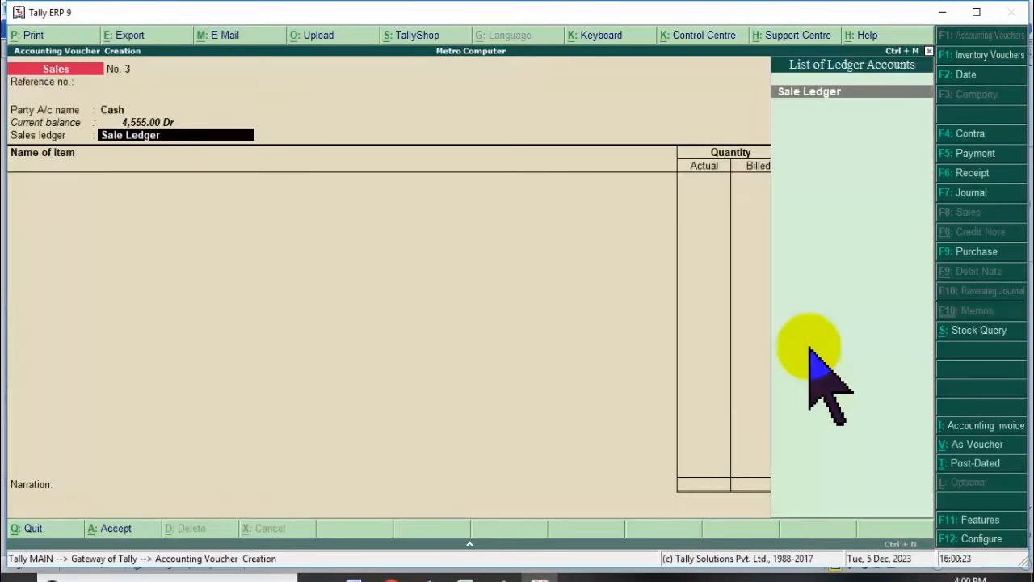
key(Return)
key(Down)
key(Down)
key(Down)
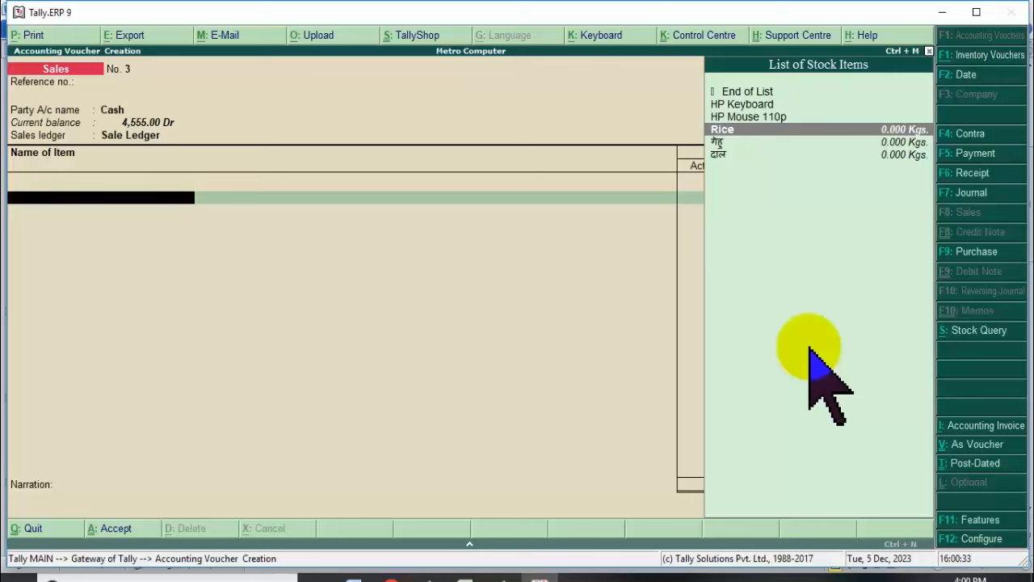
key(Escape)
key(Escape)
key(Escape)
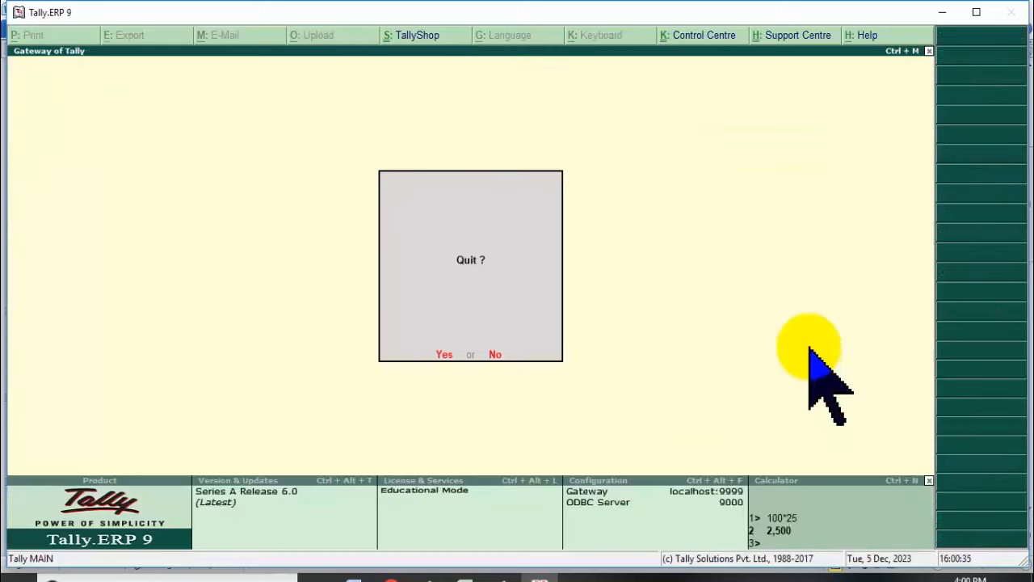
Stay in the company and open Sales voucher No. 2 from the Day Book.
key(n)
key(Down)
key(Down)
key(Down)
key(Down)
key(Down)
key(Down)
key(Down)
key(Down)
key(Down)
key(Down)
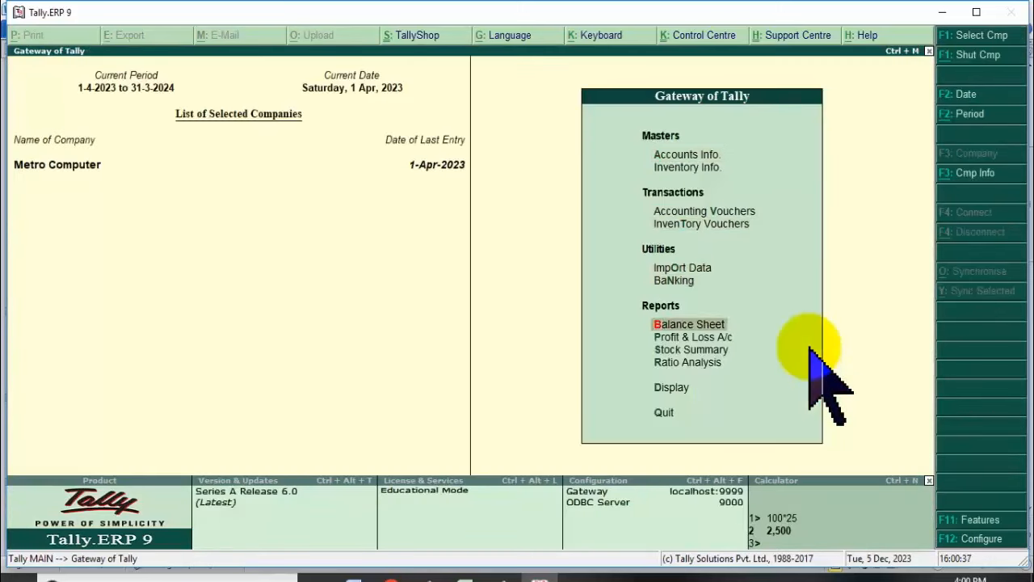
key(Return)
key(Down)
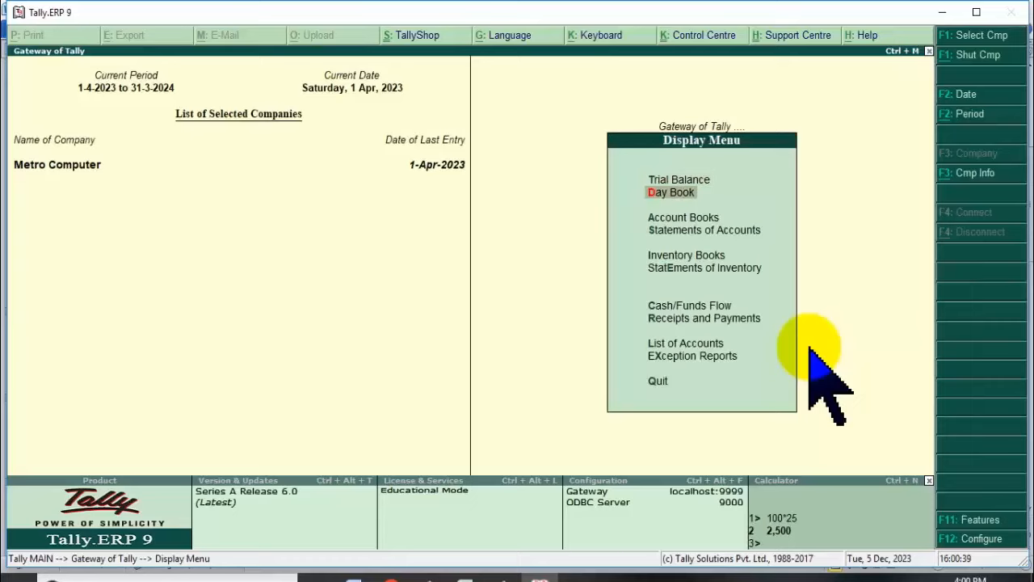
key(Return)
key(Down)
key(Down)
key(Up)
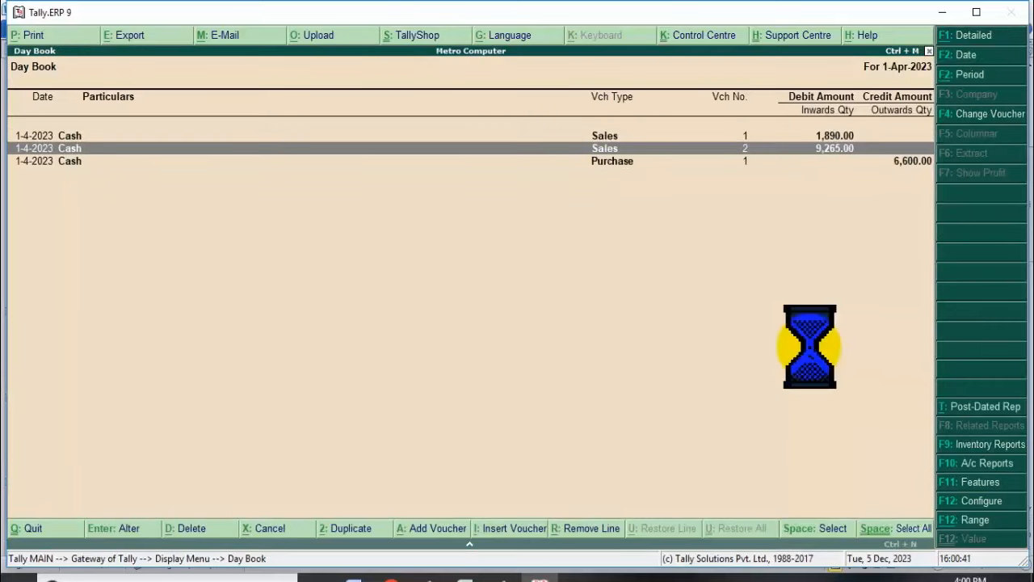
key(Return)
Change Rice's billed quantity to 90 kg and save the voucher at 9,090.00.
key(Return)
key(Return)
key(Return)
key(Return)
key(Return)
key(Return)
key(Return)
key(Return)
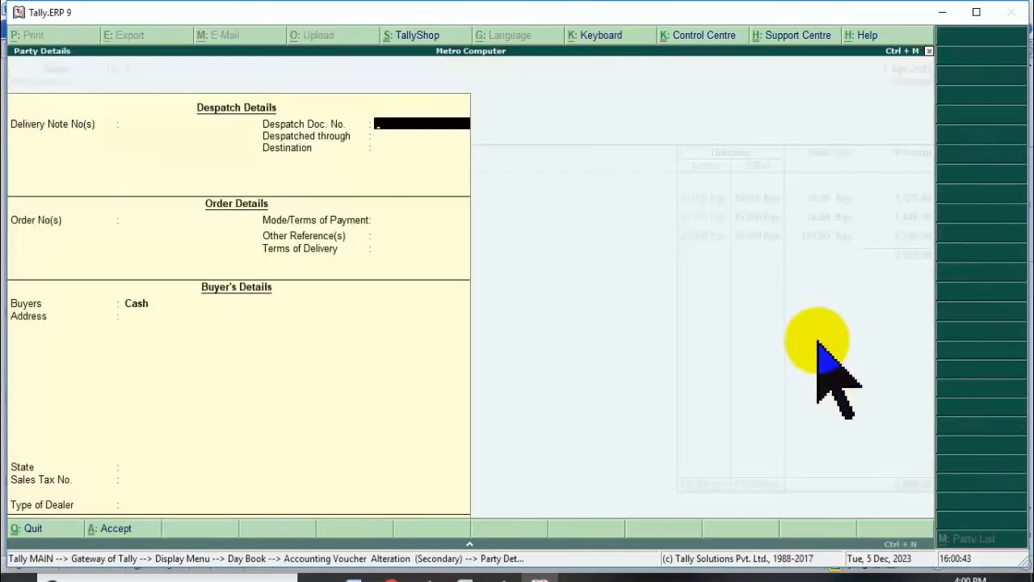
key(Return)
key(Return)
key(Return)
key(Return)
key(Return)
key(Return)
key(Return)
key(Return)
key(Return)
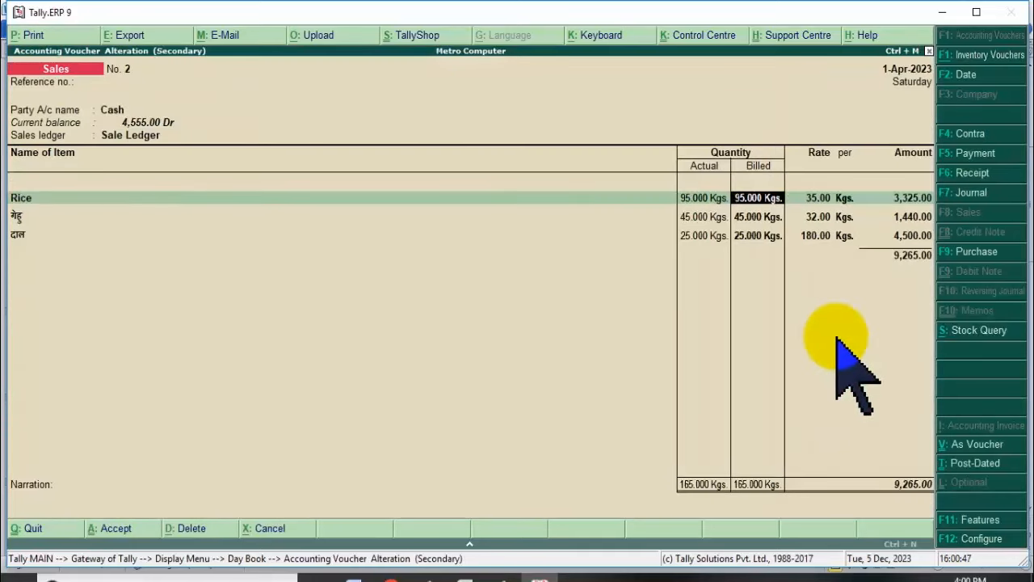
text(90)
key(Return)
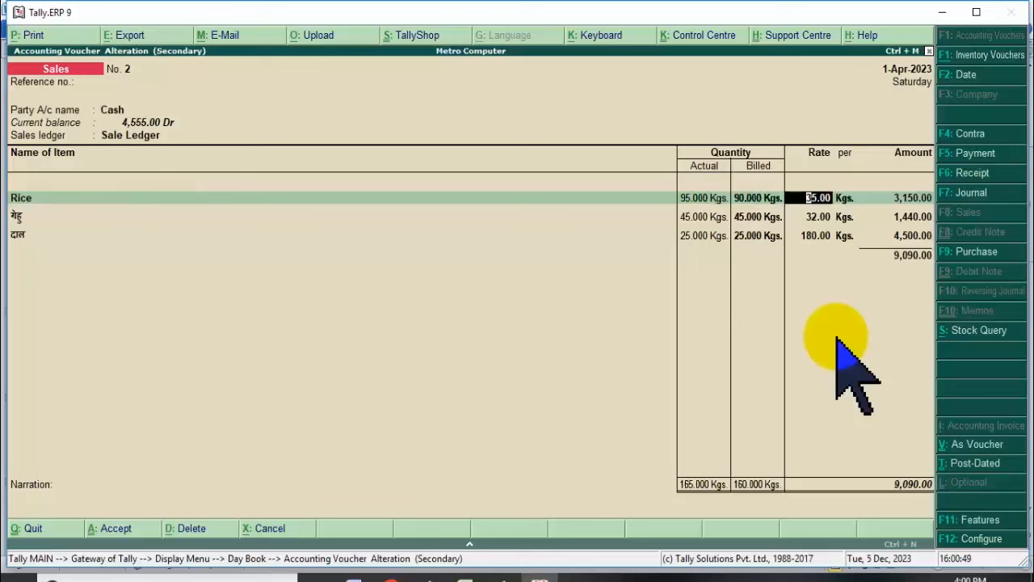
key(Return)
key(Return)
key(Return)
key(Return)
key(Return)
key(Return)
key(Return)
key(Return)
key(Return)
key(Return)
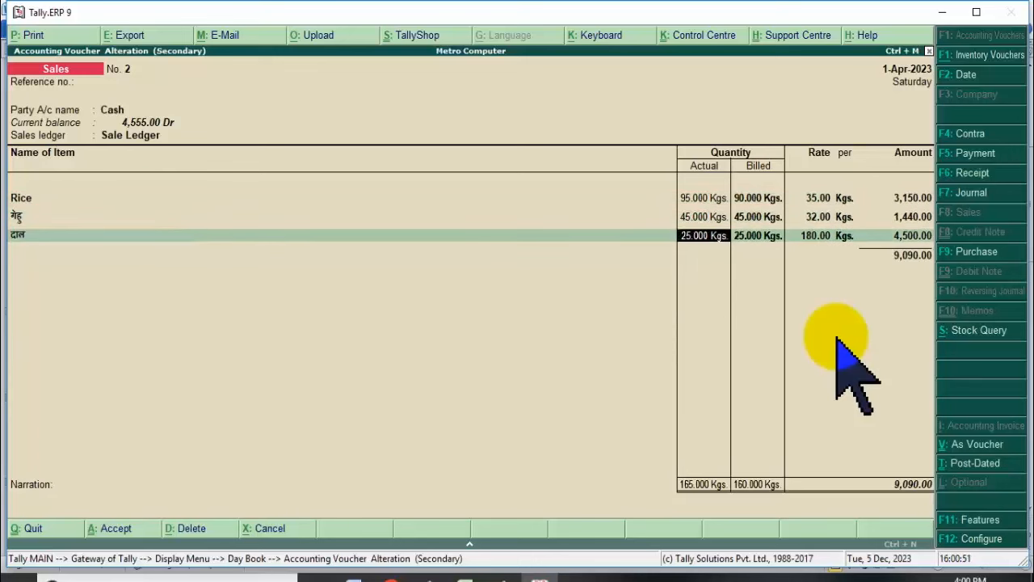
key(Return)
key(Return)
key(Return)
key(Return)
key(Return)
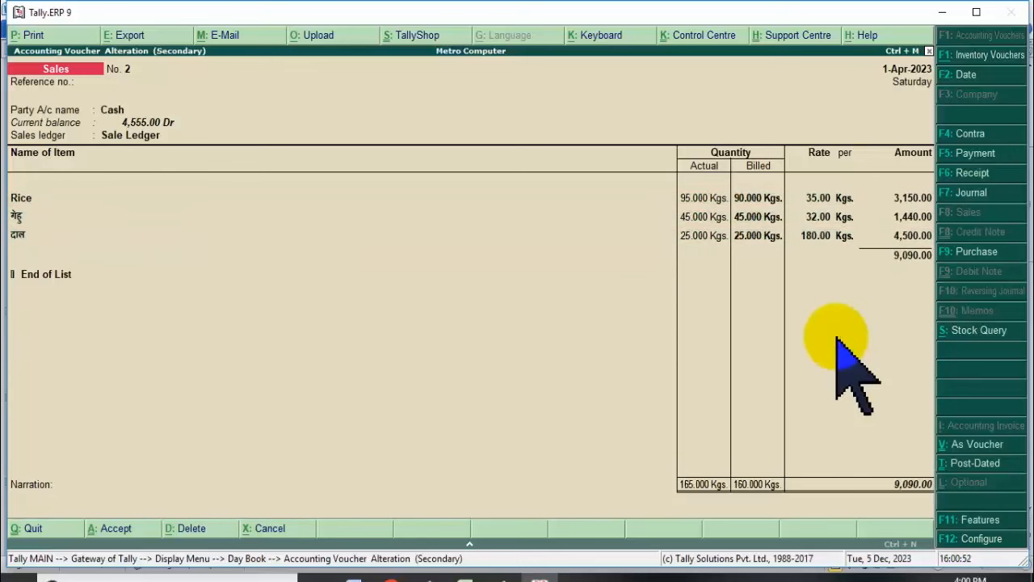
key(Return)
key(Return)
key(Escape)
key(Escape)
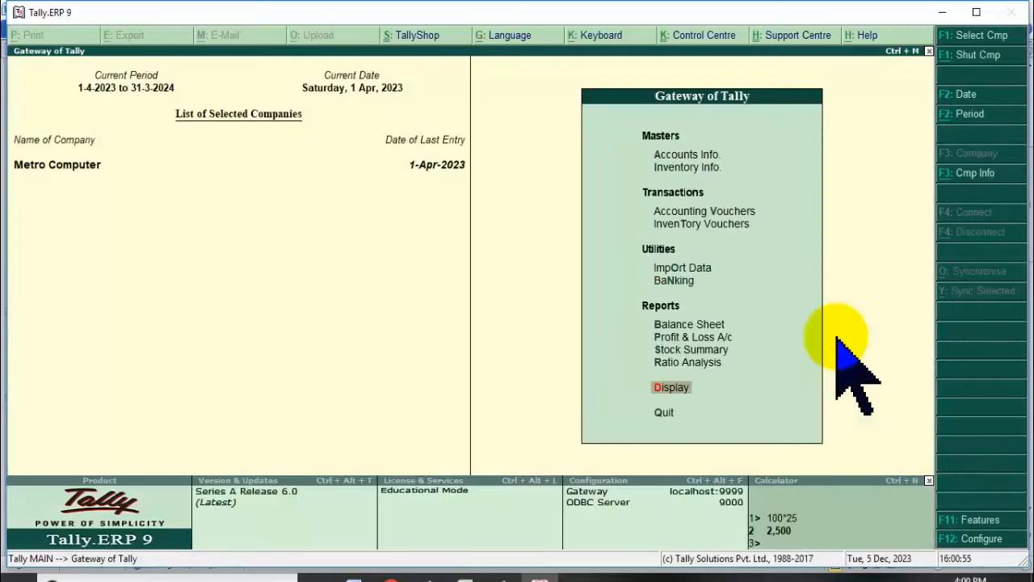
Start a new Cash sales voucher No. 3, then discard it without adding items.
key(Up)
key(Up)
key(Up)
key(Up)
key(Up)
key(Up)
key(Up)
key(Up)
key(Return)
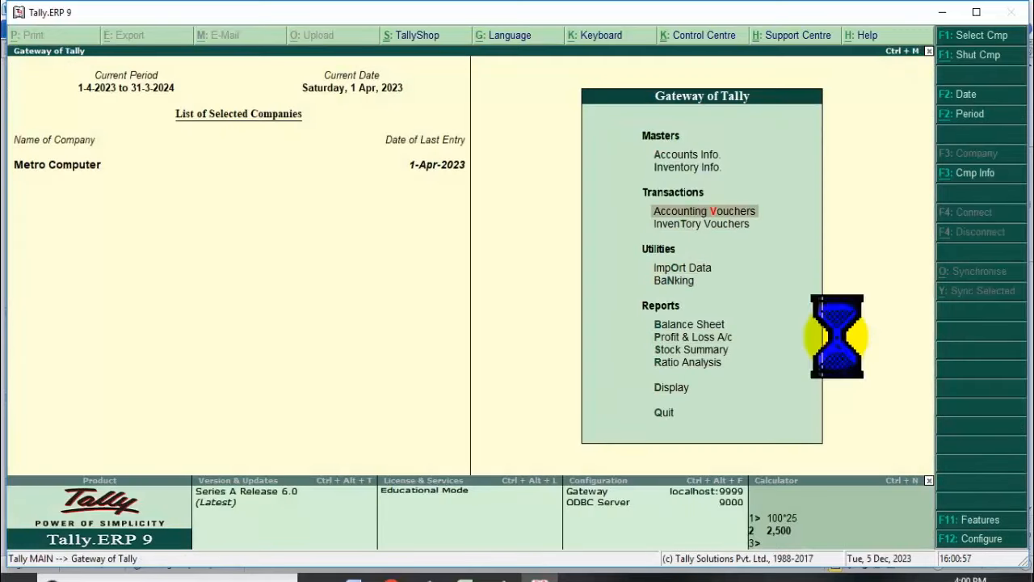
key(Return)
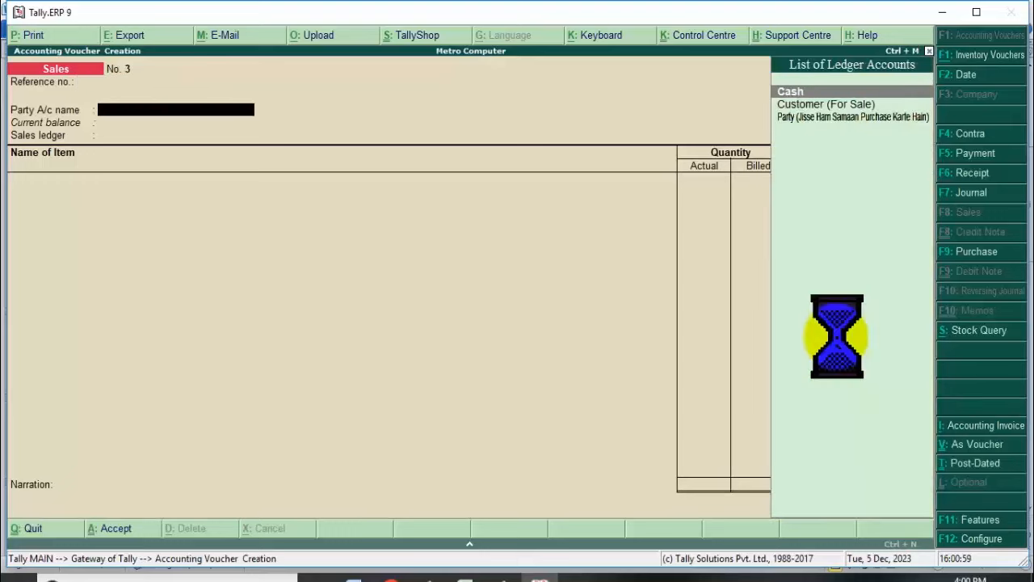
key(Return)
key(Return)
key(Return)
key(Return)
key(Return)
key(Return)
key(Return)
key(Return)
key(Return)
key(Return)
key(Return)
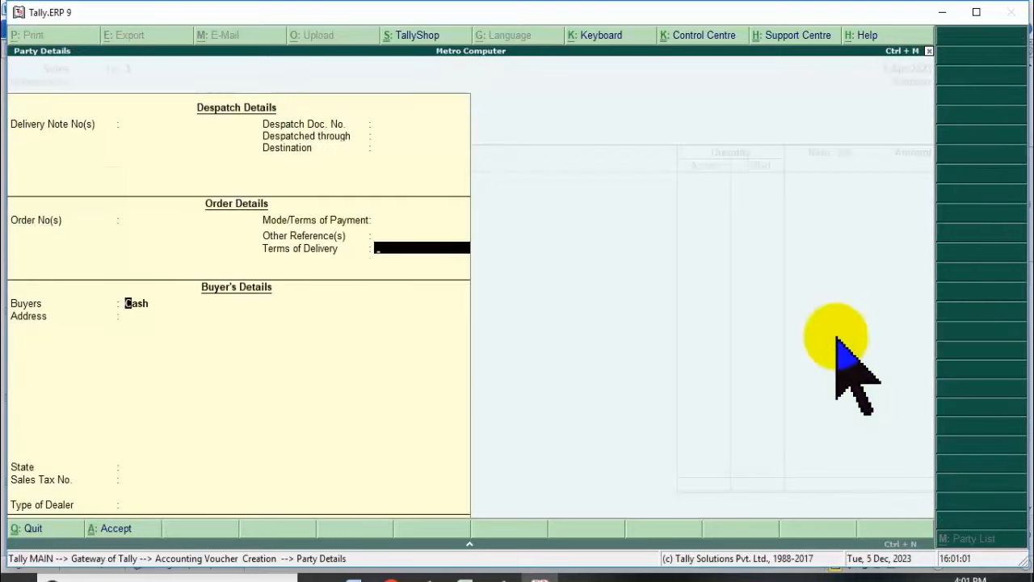
key(Return)
key(Return)
key(Return)
key(Return)
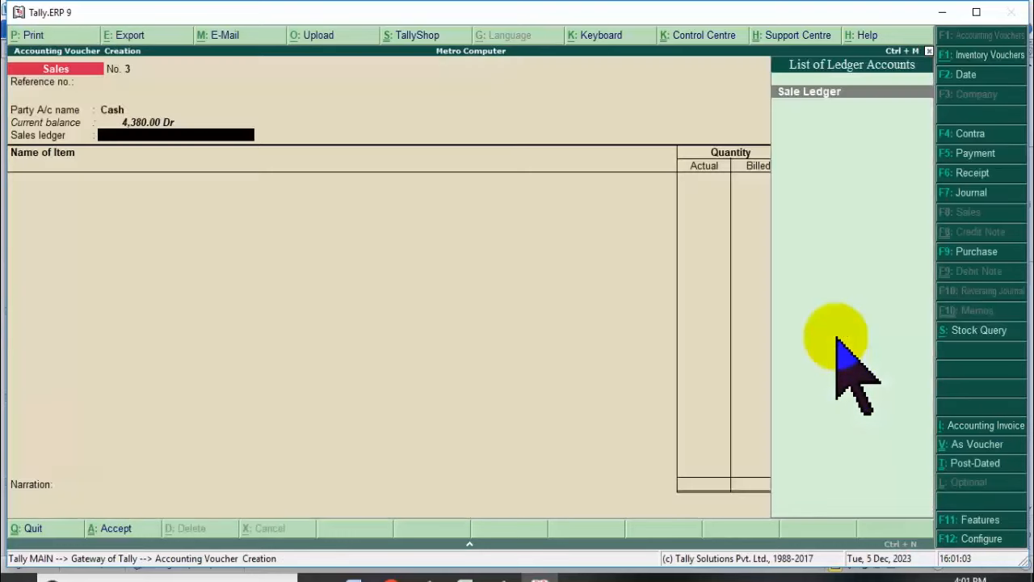
key(Down)
key(Down)
key(Down)
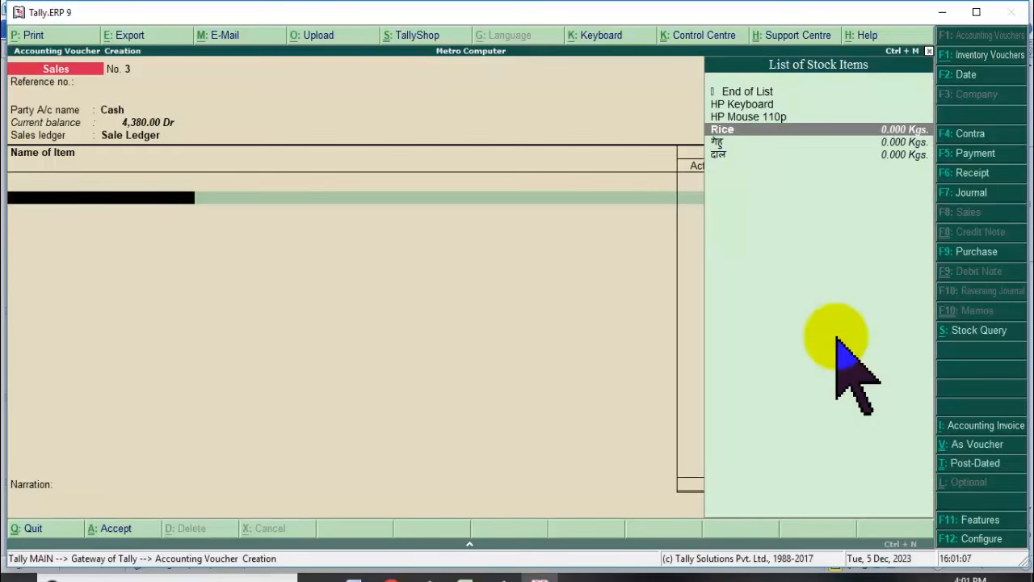
key(Down)
key(Down)
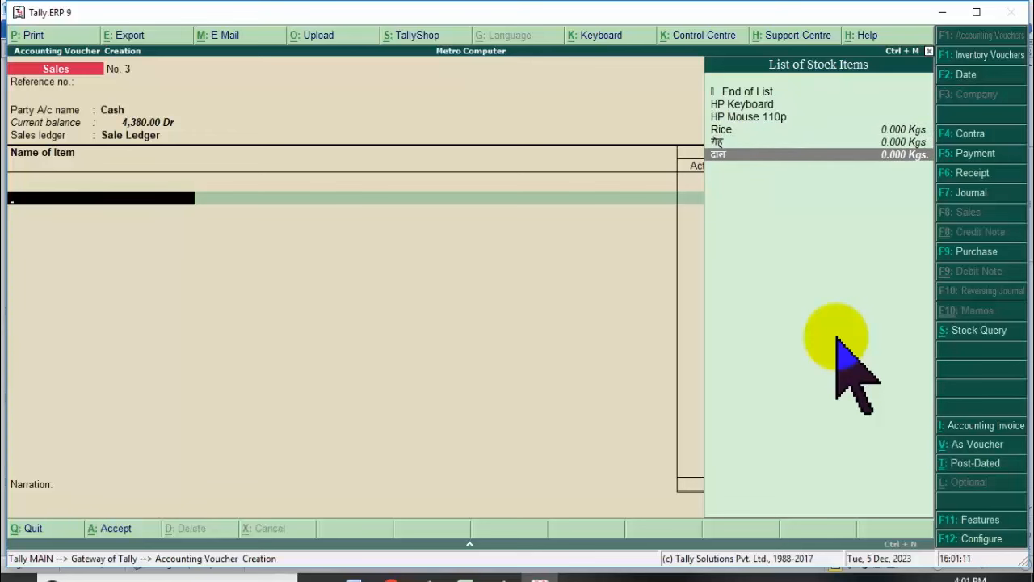
key(Escape)
key(y)
key(Escape)
Open Sales voucher No. 2 from Display > Day Book for editing.
key(n)
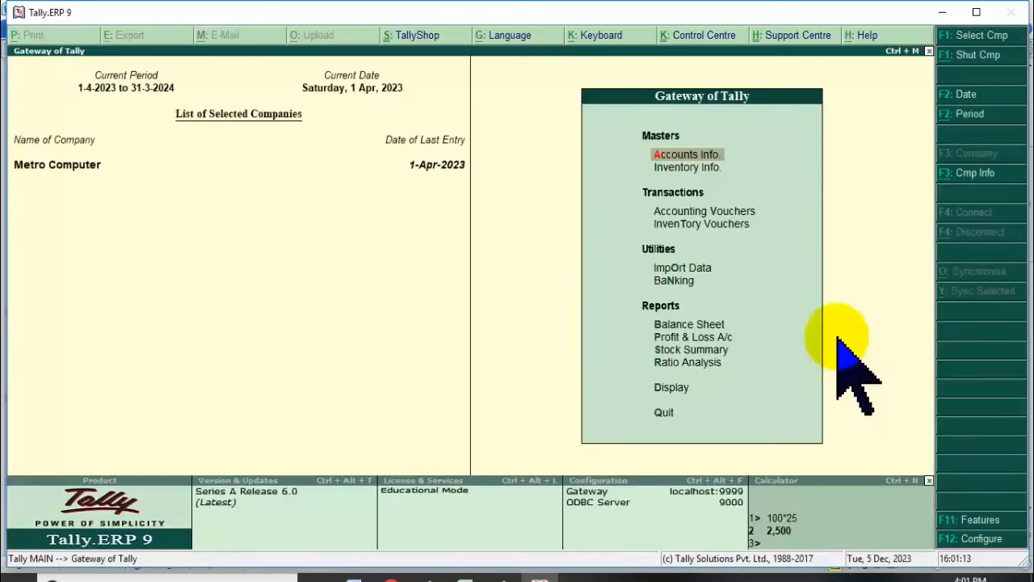
key(Up)
key(Up)
key(Up)
key(Up)
key(Up)
key(Up)
key(Down)
key(Down)
key(Down)
key(Down)
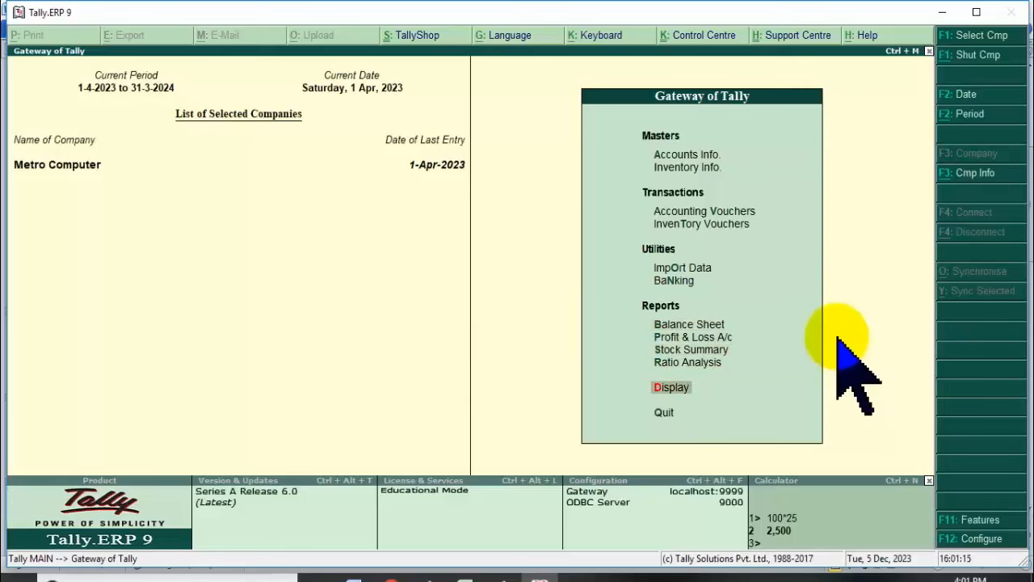
key(Down)
key(d)
key(Down)
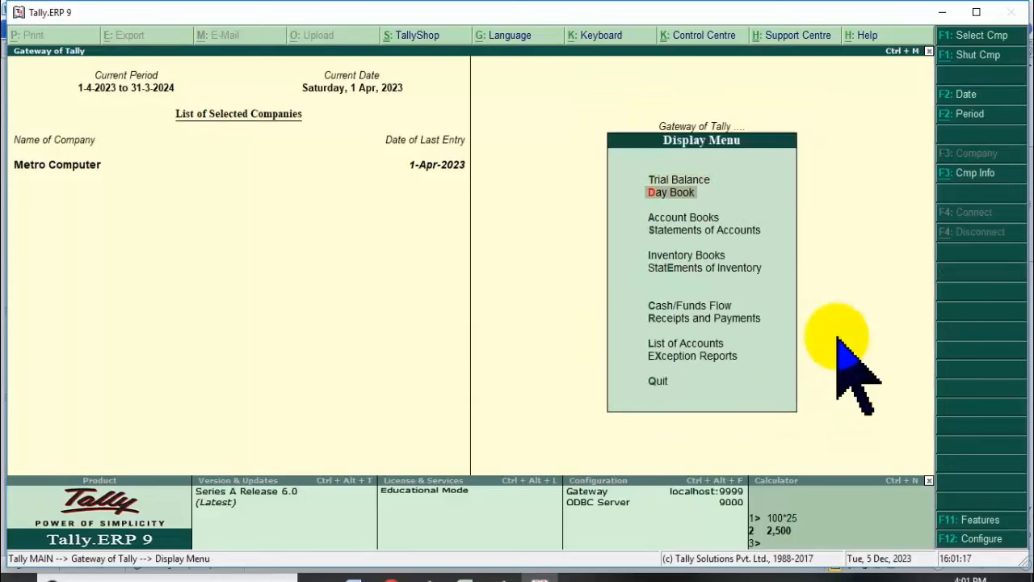
key(Return)
key(Down)
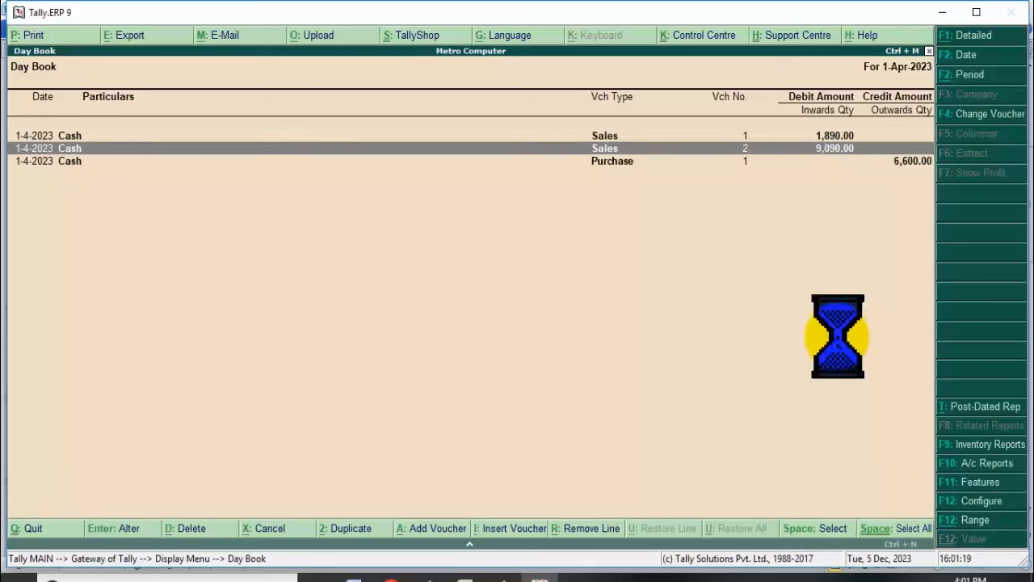
key(Return)
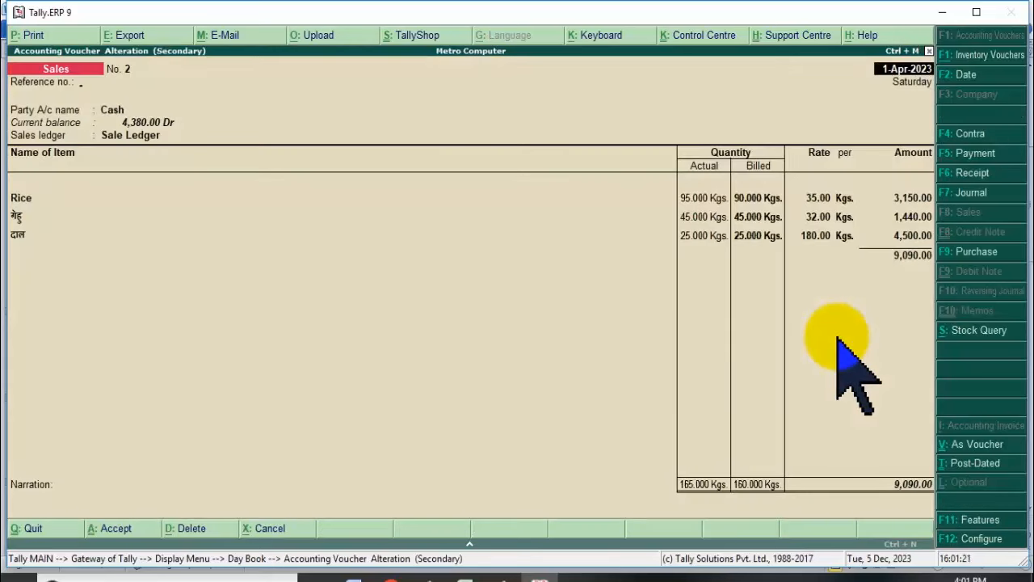
Work through the Rice line's quantity fields and clear the billed quantity to re-edit actual quantity.
key(Return)
key(Return)
key(Return)
key(Return)
key(Return)
key(Return)
key(Return)
key(Return)
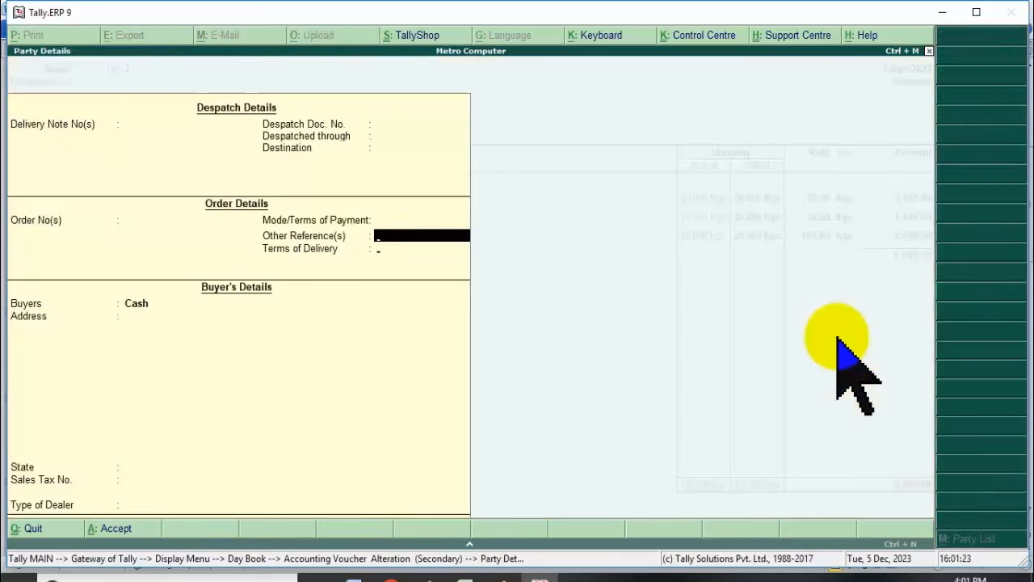
key(Return)
key(Return)
key(Return)
key(Return)
key(Return)
key(Return)
key(Return)
key(Return)
key(Return)
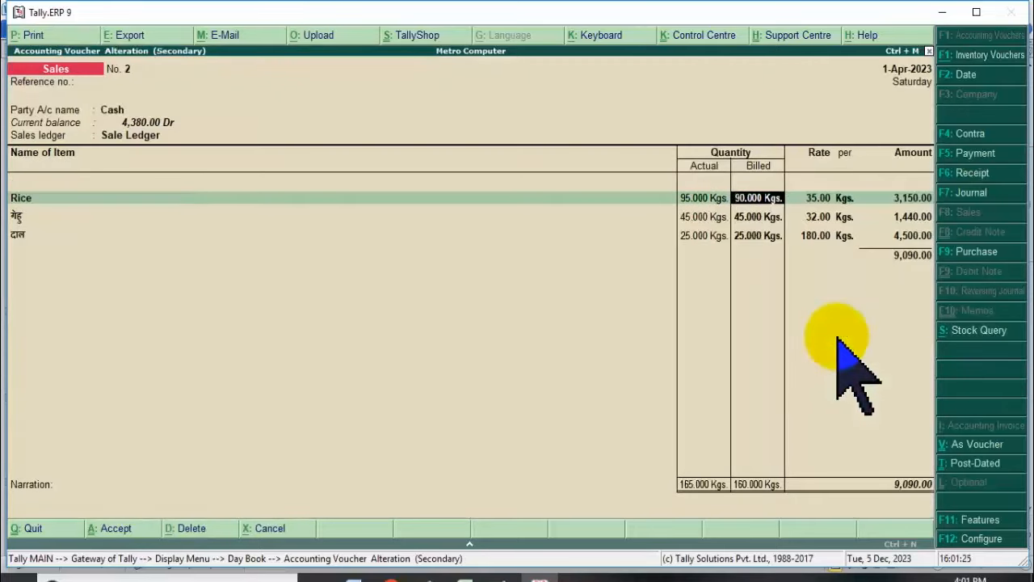
text(85)
key(Return)
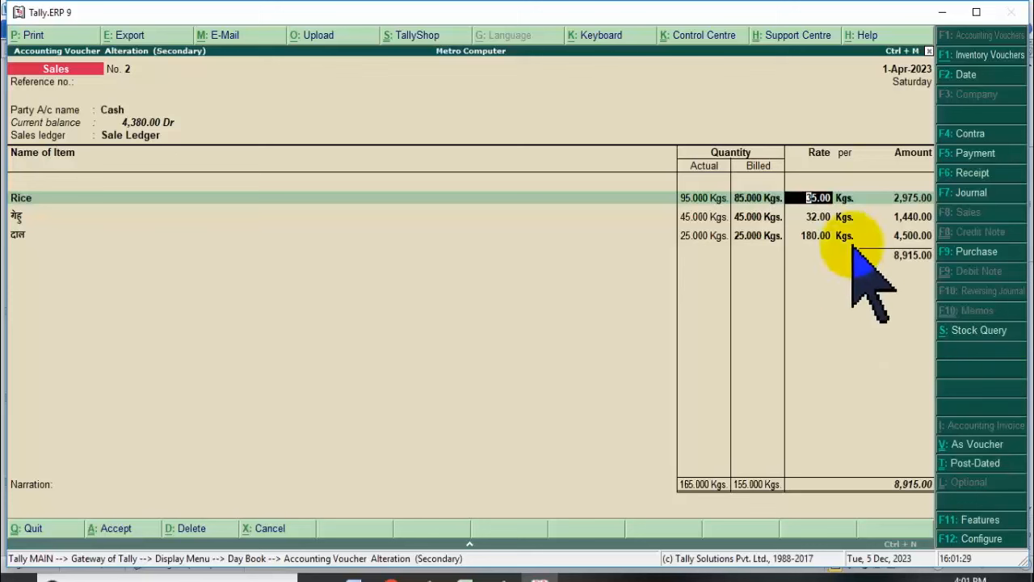
click(756, 197)
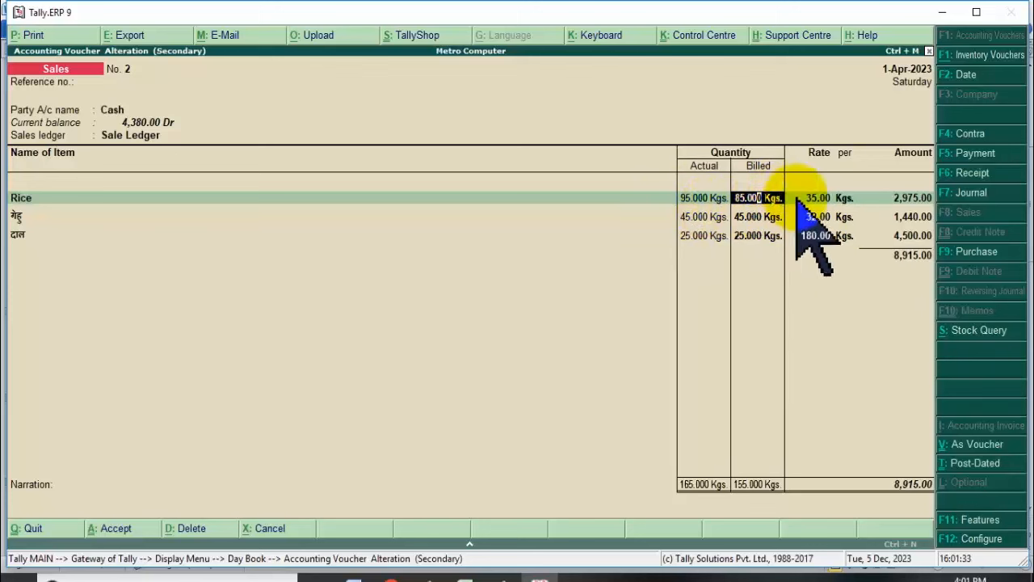
click(809, 200)
click(743, 199)
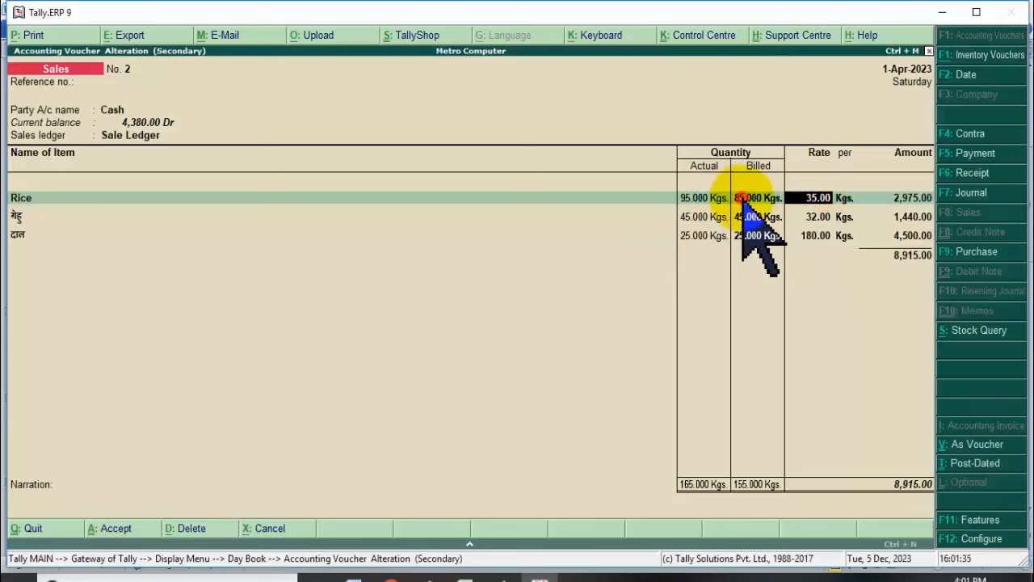
click(818, 197)
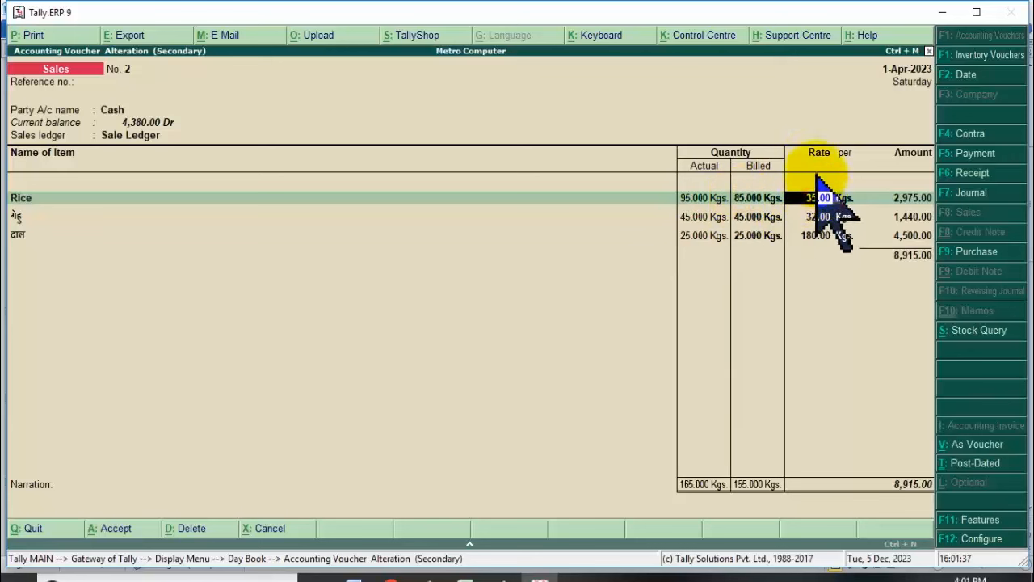
click(744, 199)
click(685, 199)
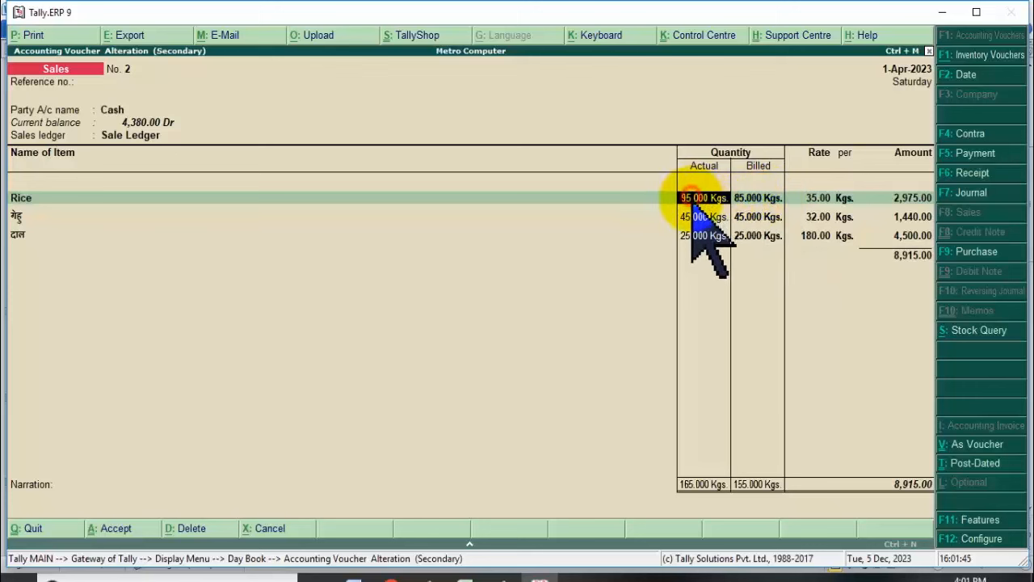
click(762, 200)
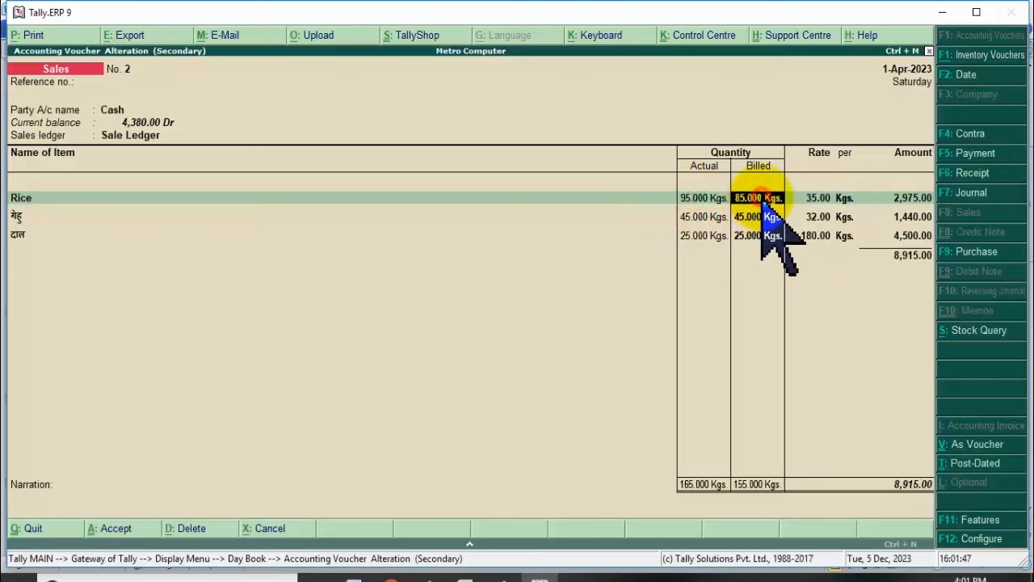
key(BackSpace)
key(BackSpace)
key(BackSpace)
key(BackSpace)
key(BackSpace)
key(BackSpace)
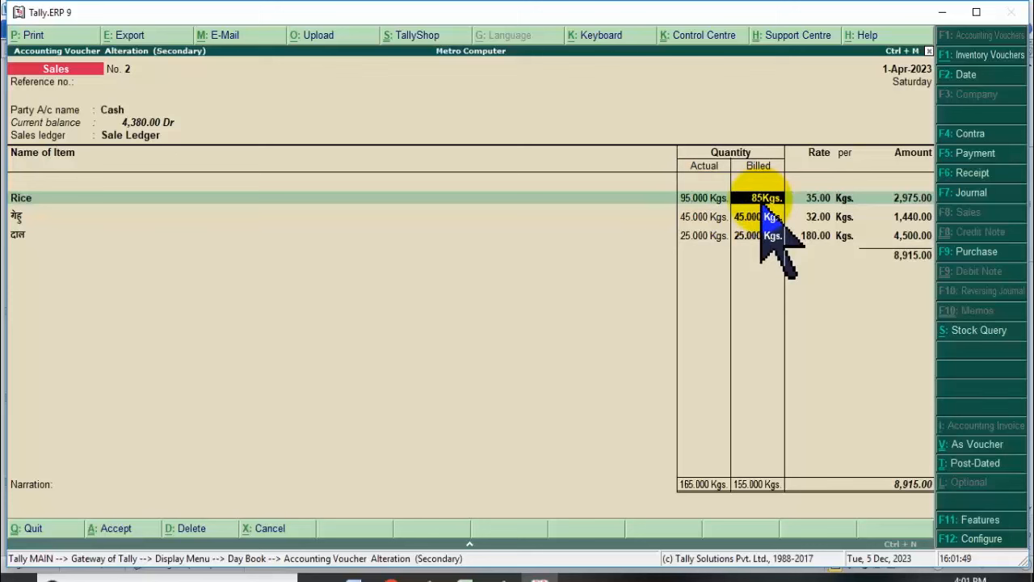
key(BackSpace)
key(BackSpace)
key(Return)
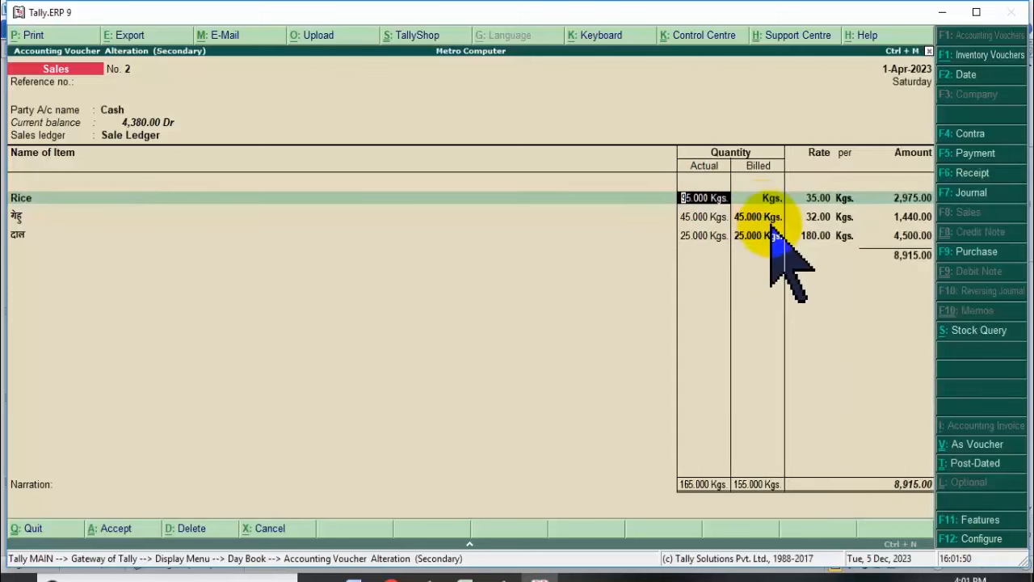
Set Rice to 75 kg actual and 80 kg billed, and save at 8,740.00.
text(75)
key(Return)
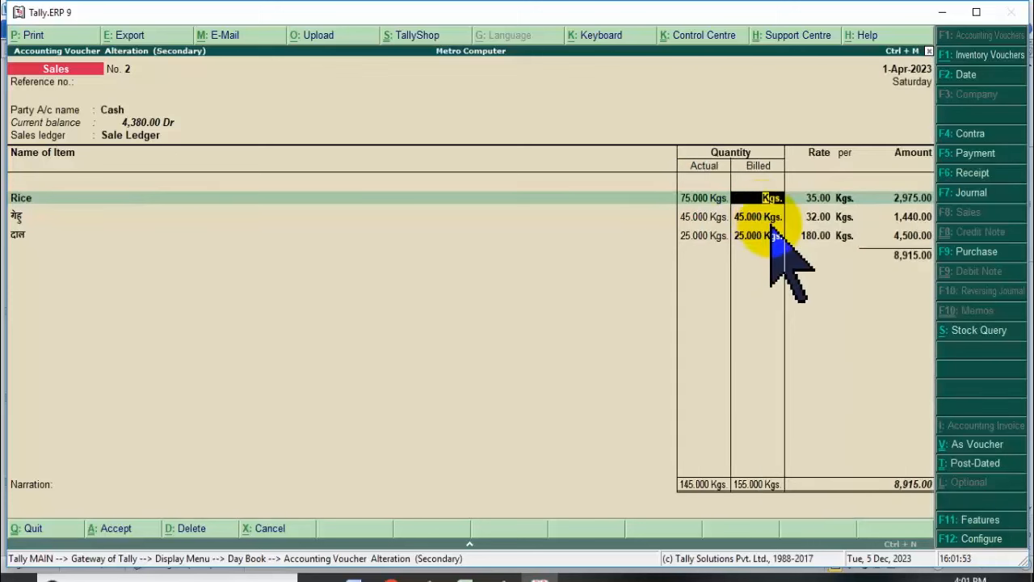
text(85)
key(BackSpace)
text(0)
key(Return)
key(Return)
key(Return)
key(Return)
key(Return)
key(Return)
key(Return)
key(Return)
key(Return)
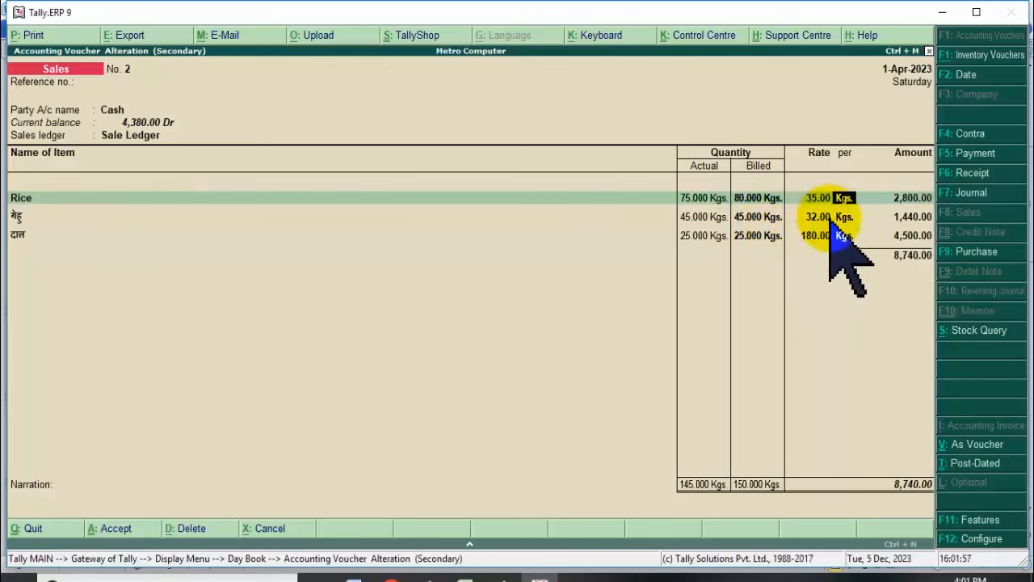
key(Return)
key(Return)
key(Return)
key(Return)
key(Return)
key(Return)
key(Return)
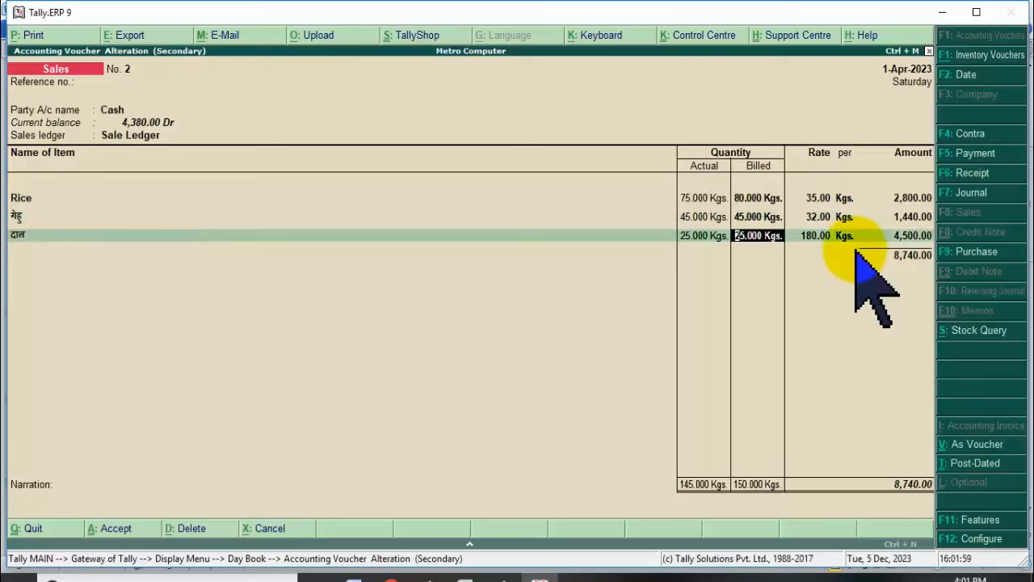
key(Return)
key(Return)
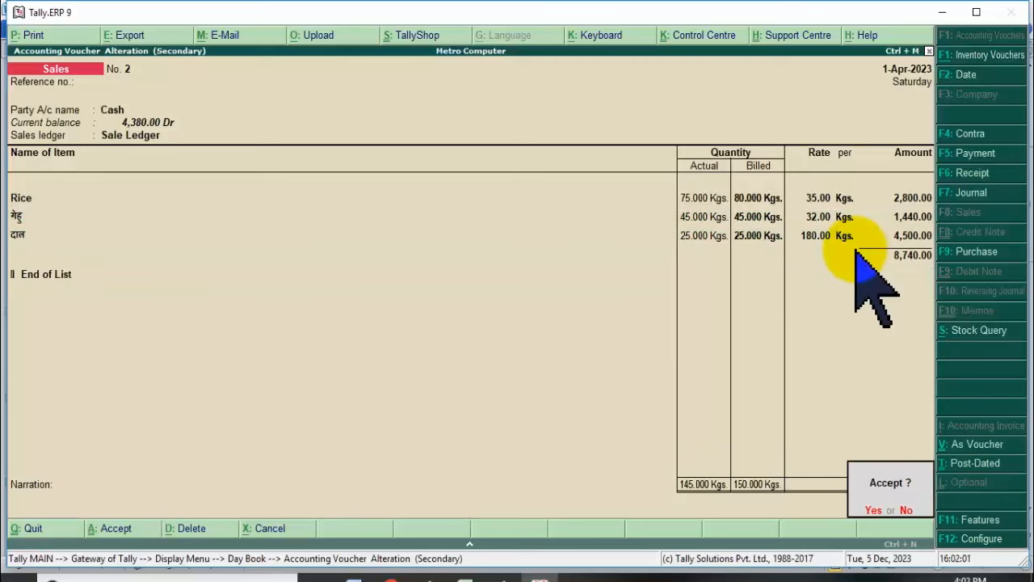
key(Return)
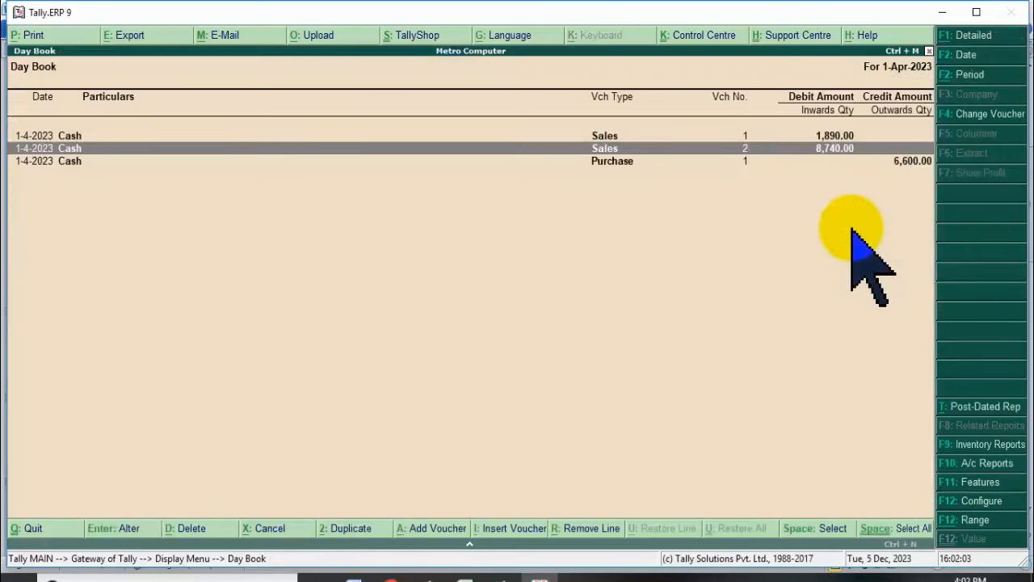
Leave the Day Book and start a new sales voucher No. 3 with Cash as party.
key(Escape)
key(Up)
key(Up)
key(Up)
key(Up)
key(Up)
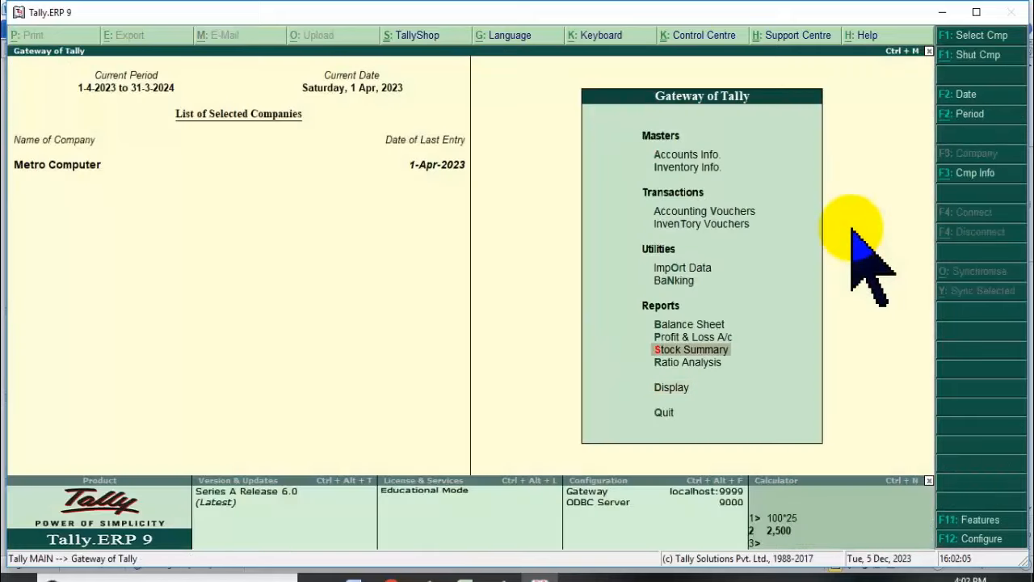
key(Up)
key(Up)
key(Up)
key(Return)
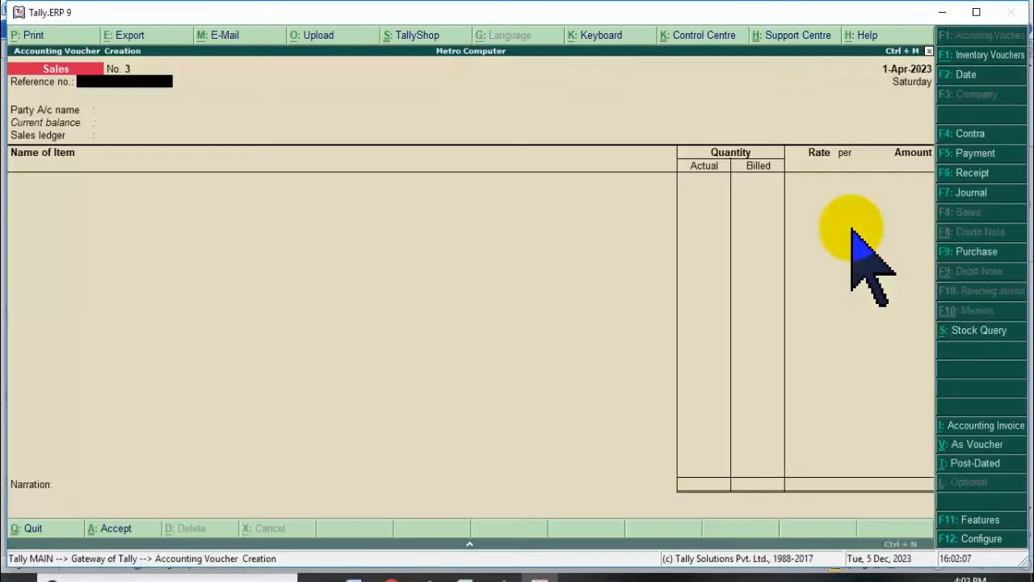
key(Return)
key(Return)
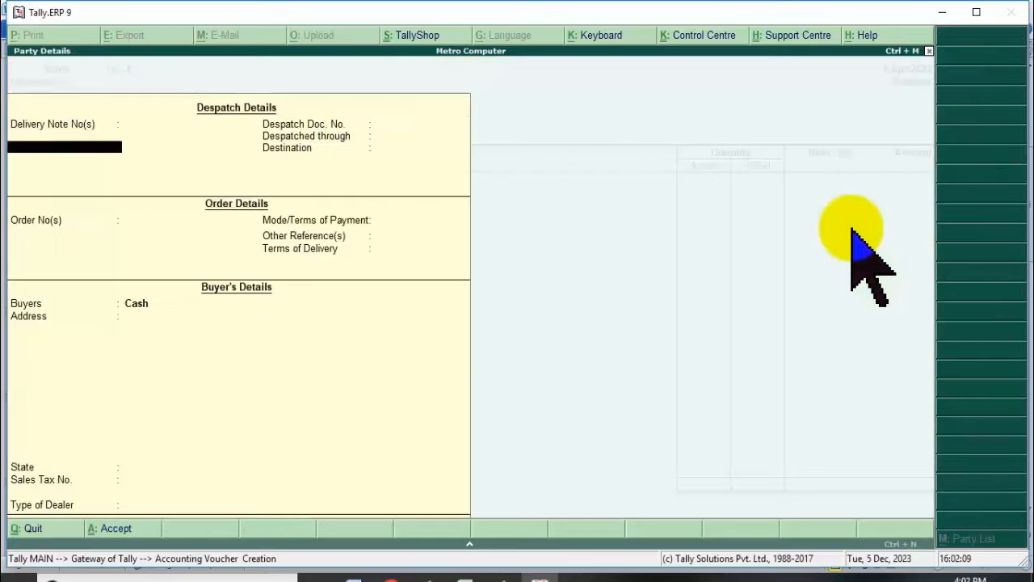
key(Return)
key(Return)
key(Return)
key(Return)
key(Return)
key(Return)
key(Return)
key(Return)
key(Return)
key(Return)
key(Return)
key(Return)
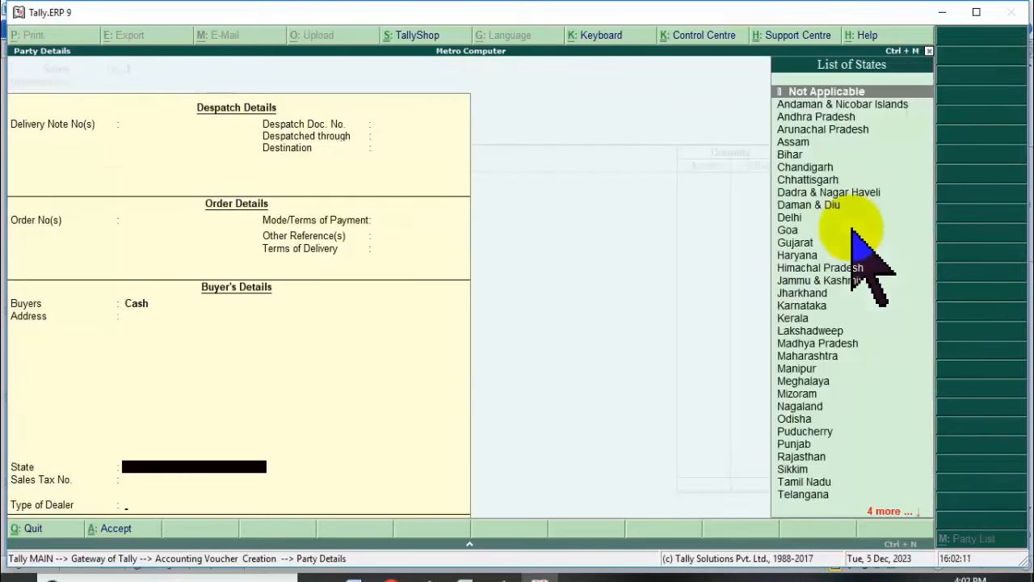
key(Return)
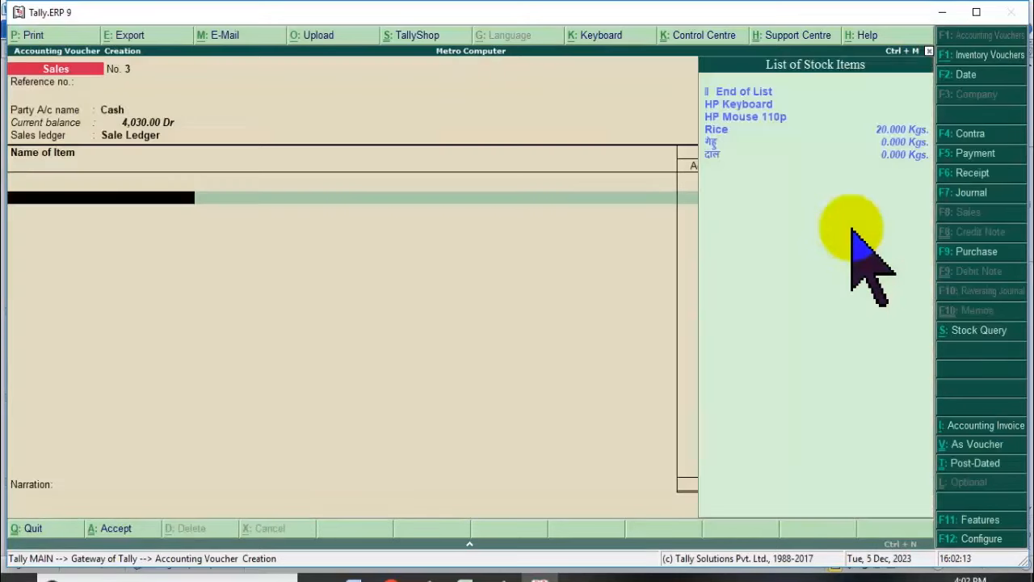
Add Rice at 20 kg for 700.00, save voucher No. 3, and quit voucher entry.
key(Down)
key(Down)
key(Down)
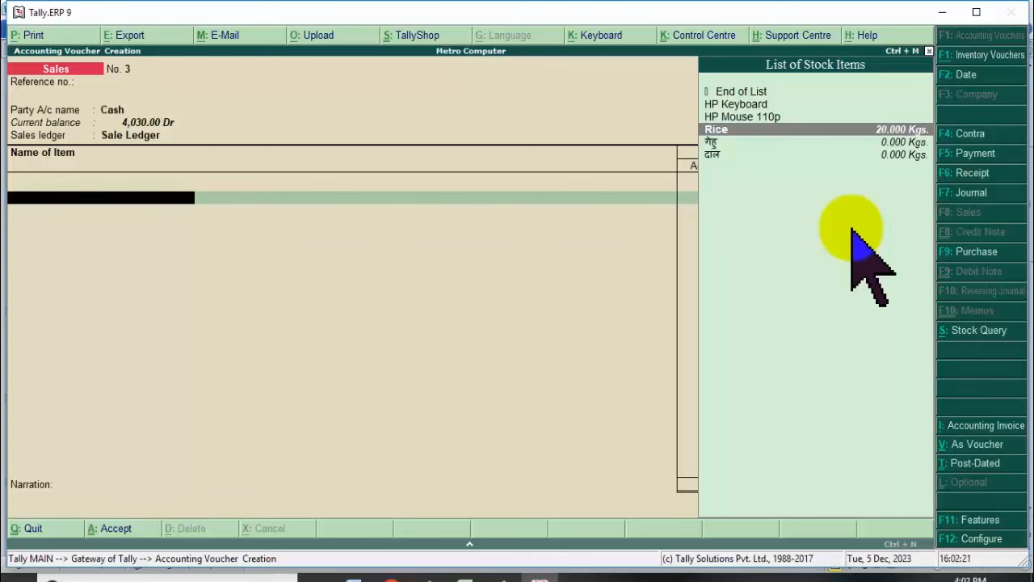
key(Return)
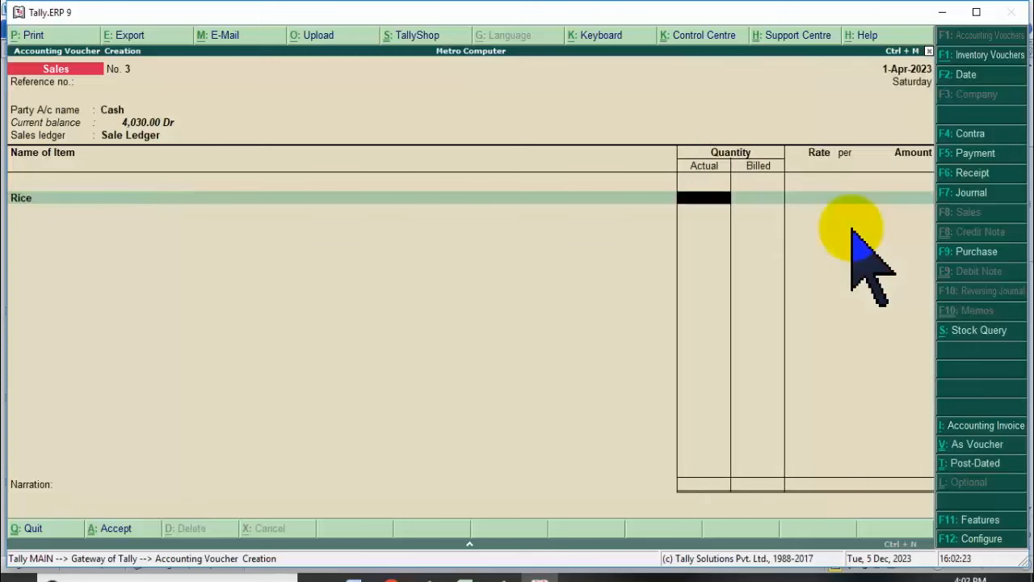
text(20)
key(Return)
key(Return)
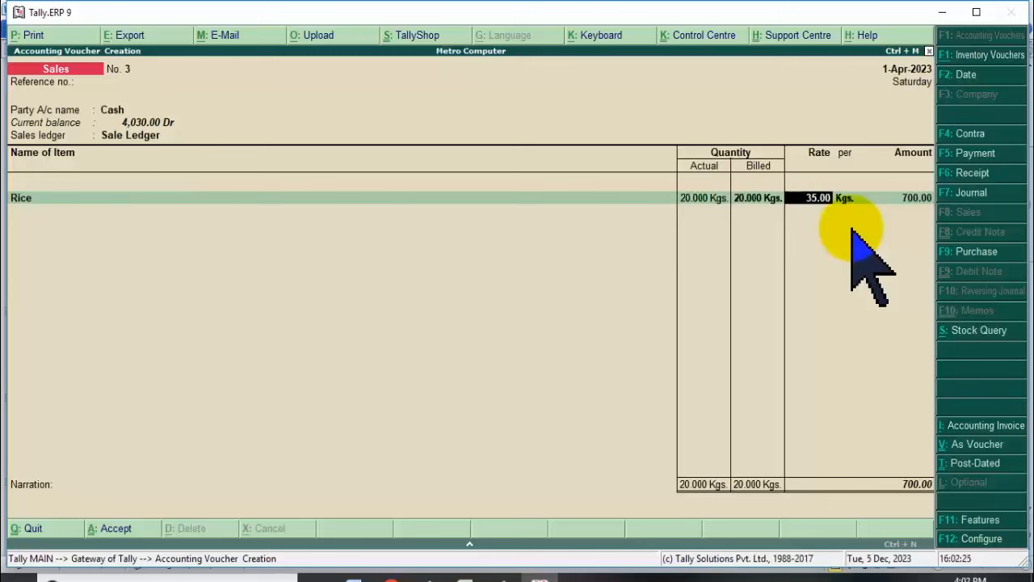
key(Return)
key(Return)
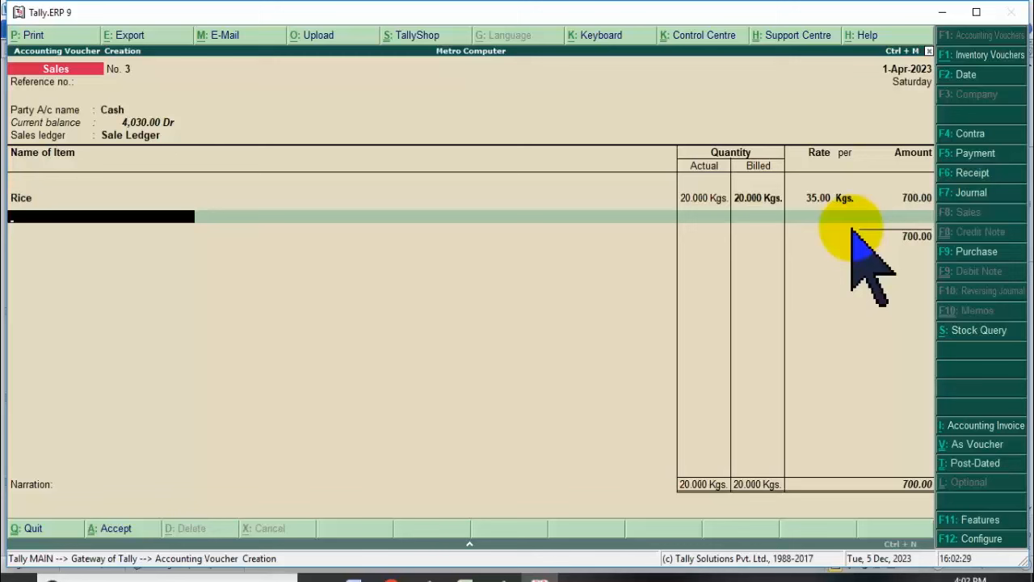
key(Return)
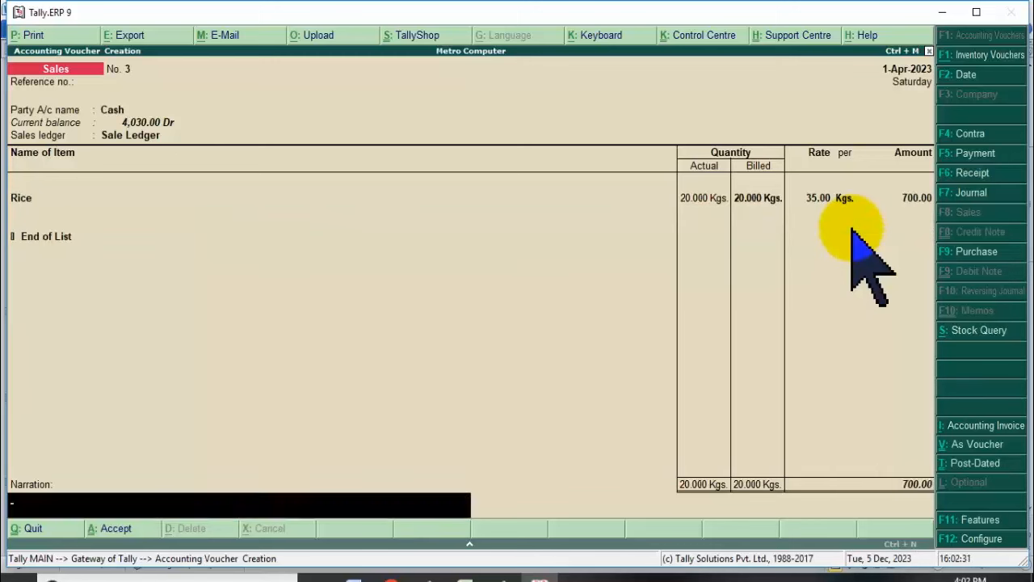
key(Return)
key(Return)
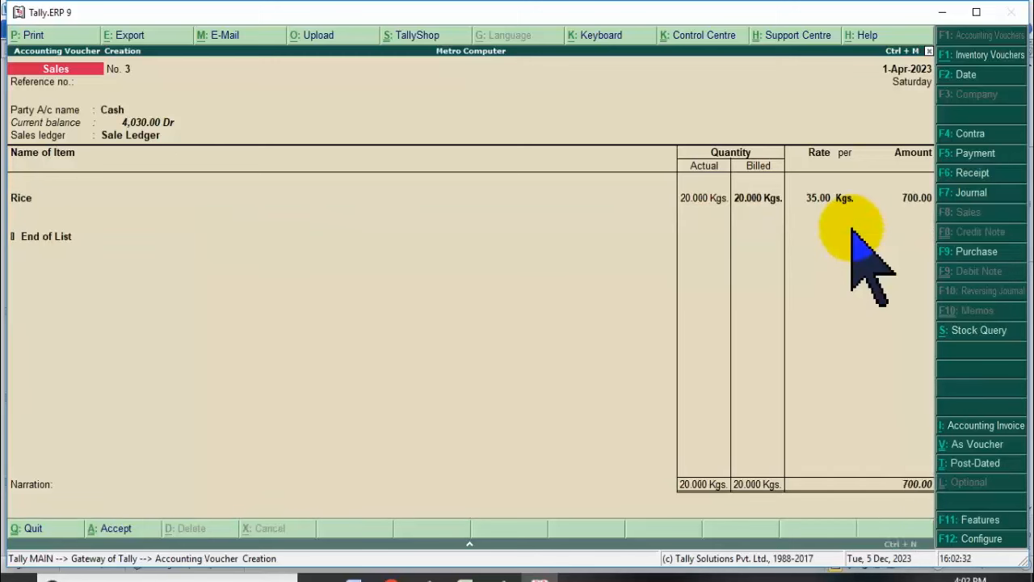
key(Escape)
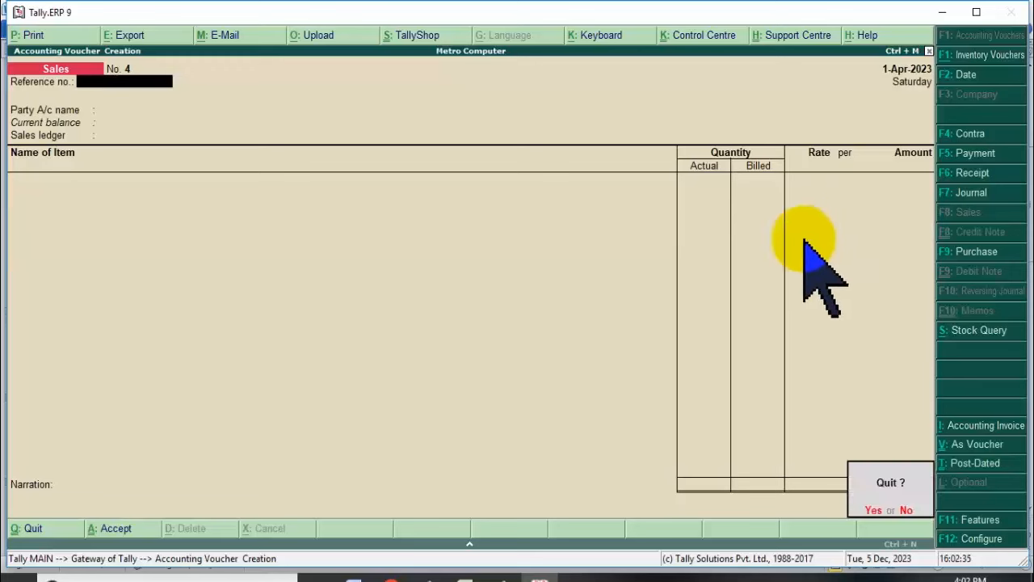
key(Return)
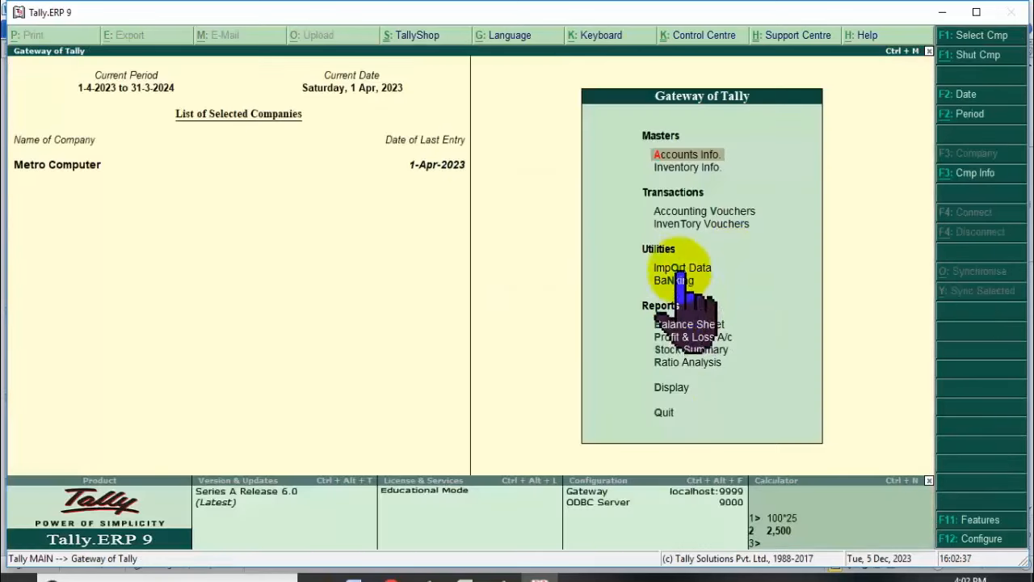
Open the Day Book and view the Purchase voucher.
click(685, 385)
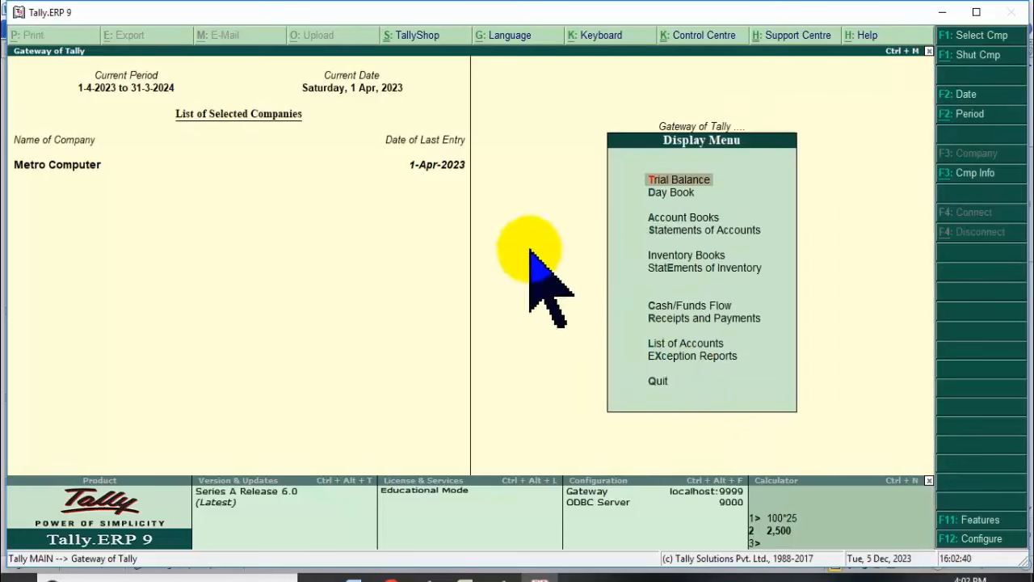
click(670, 194)
click(612, 174)
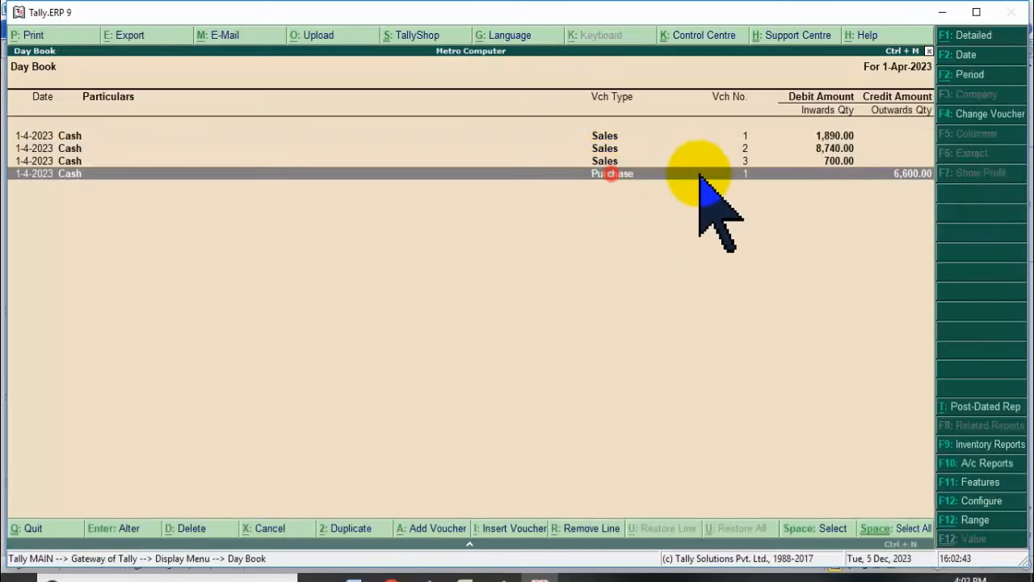
click(666, 173)
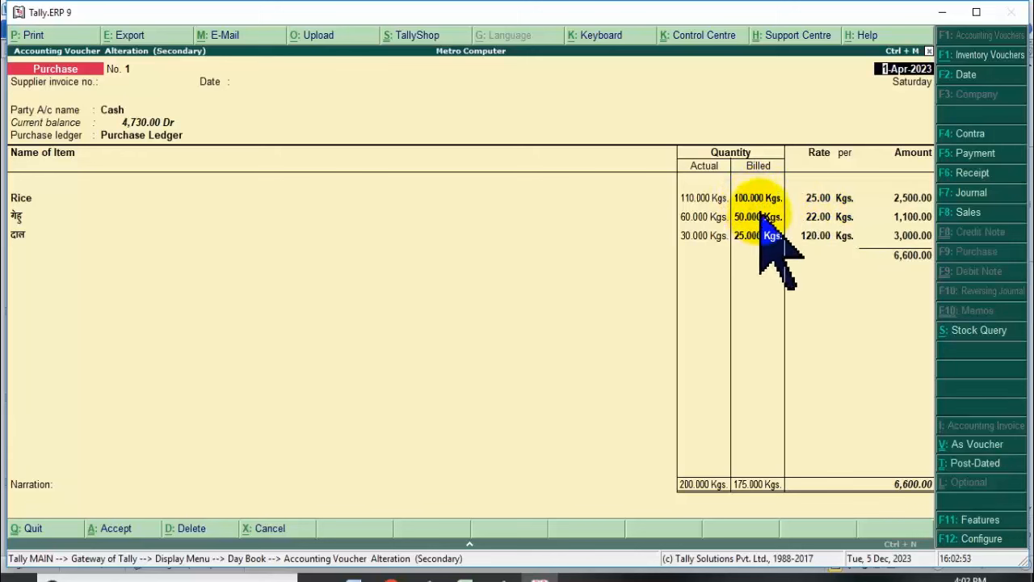
key(Escape)
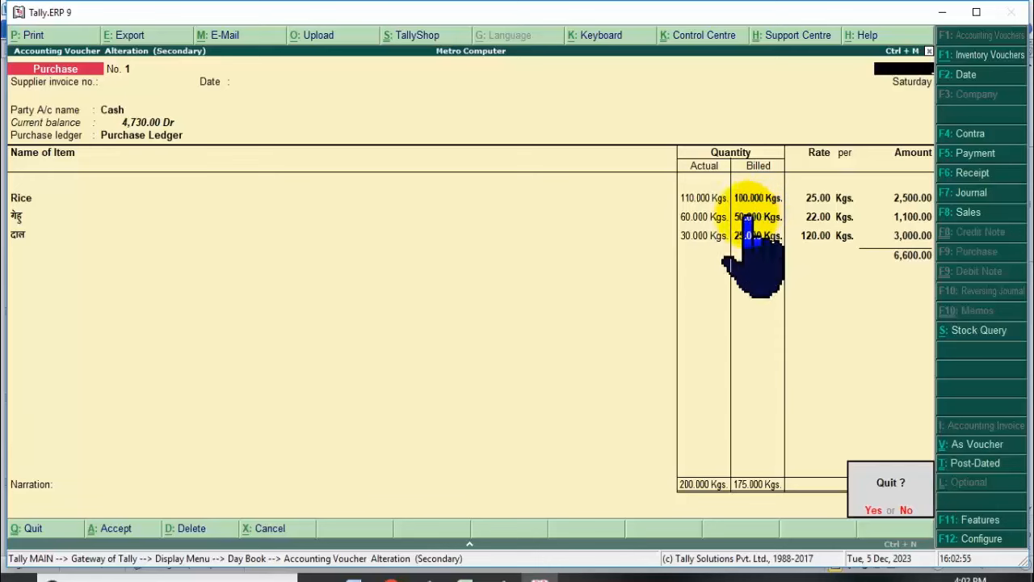
key(y)
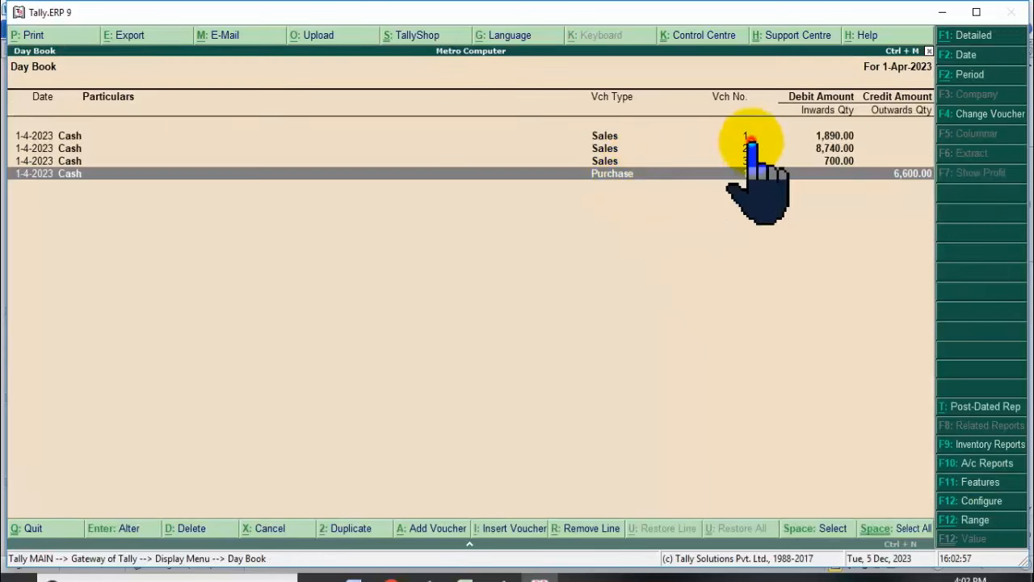
View Sales vouchers No. 1 and No. 2, returning to the Day Book each time.
click(752, 137)
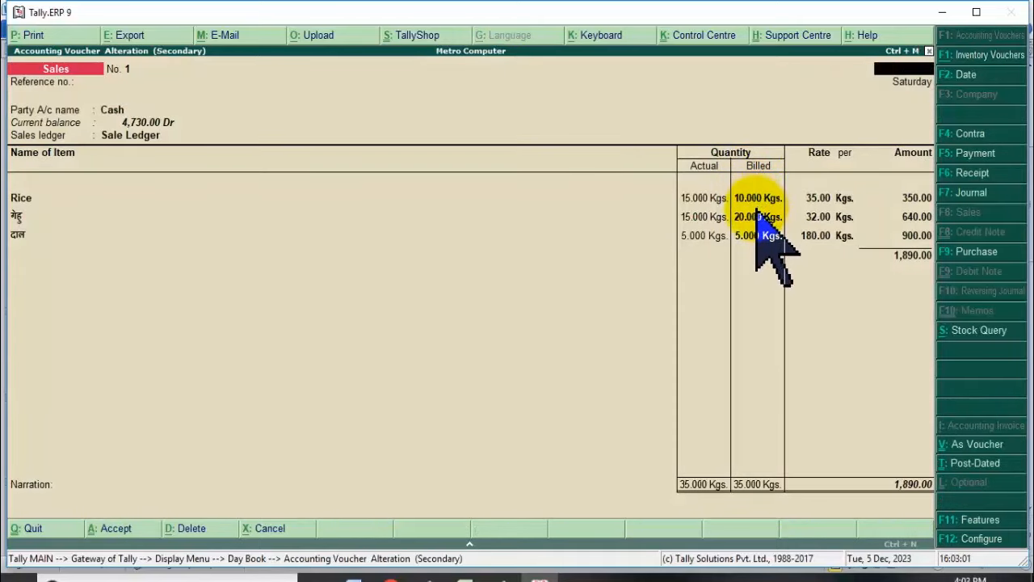
key(Escape)
key(y)
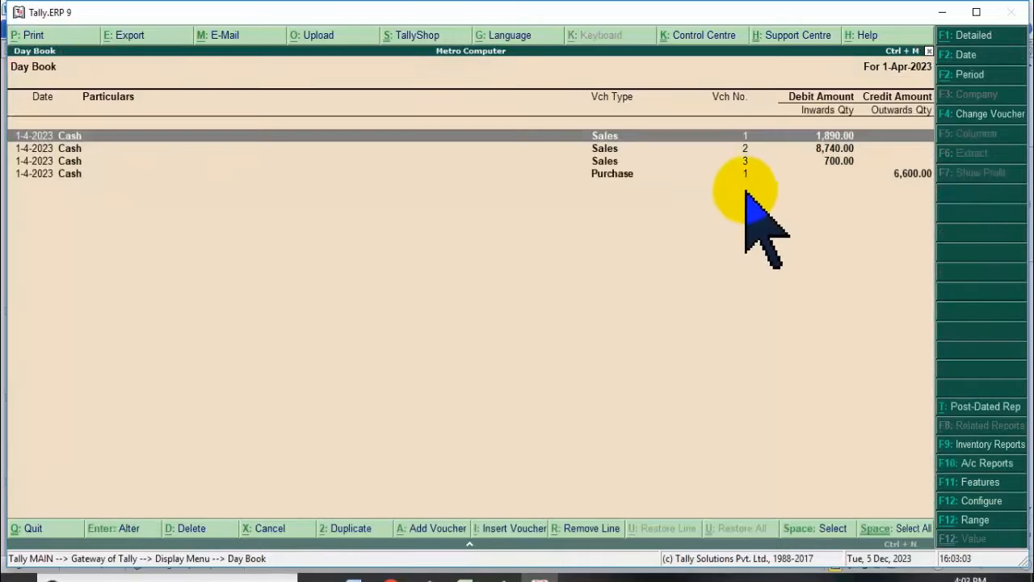
click(745, 149)
click(745, 149)
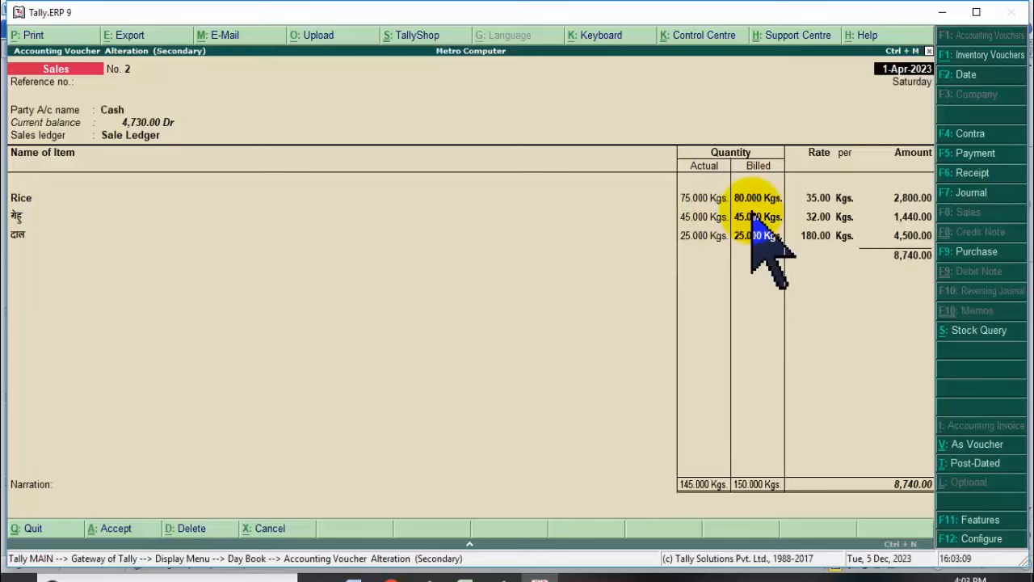
key(Escape)
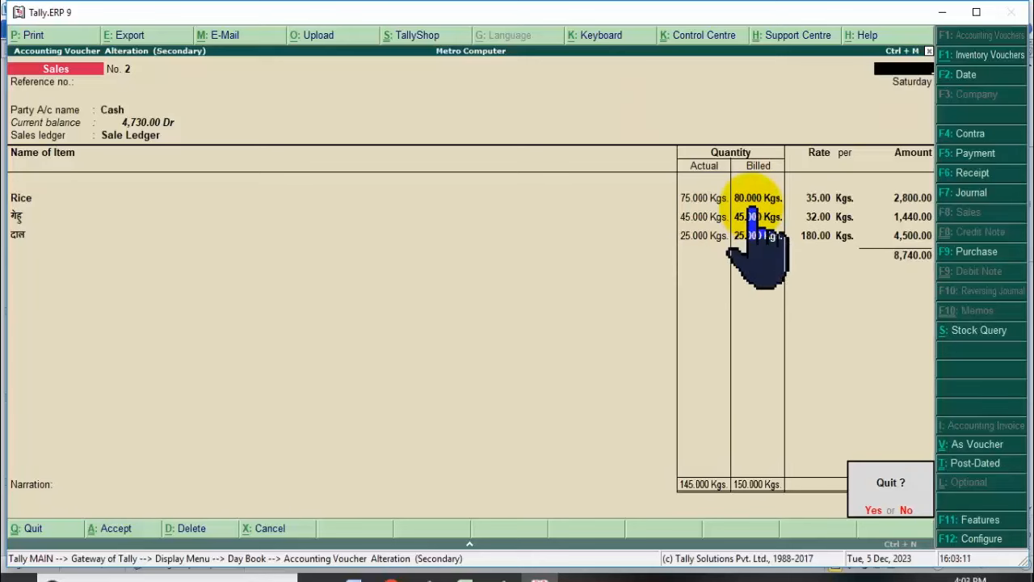
key(y)
View Sales voucher No. 3, then reopen Sales voucher No. 2.
click(758, 164)
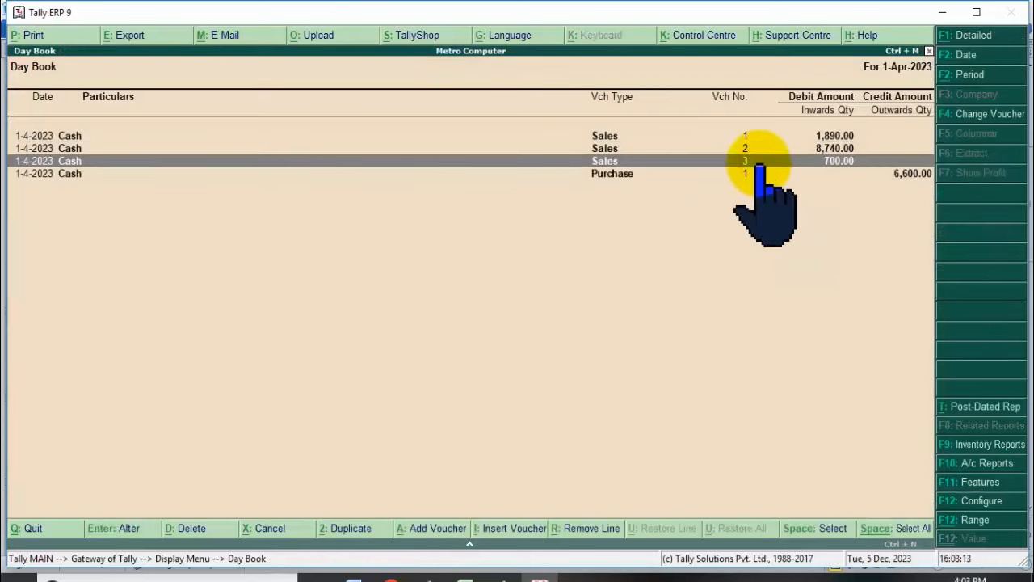
click(758, 164)
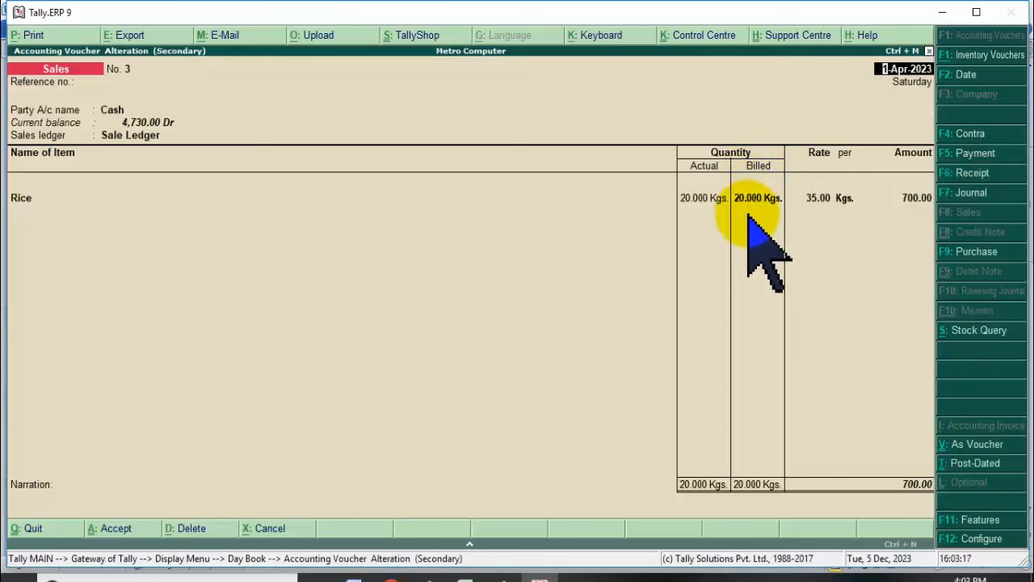
key(Escape)
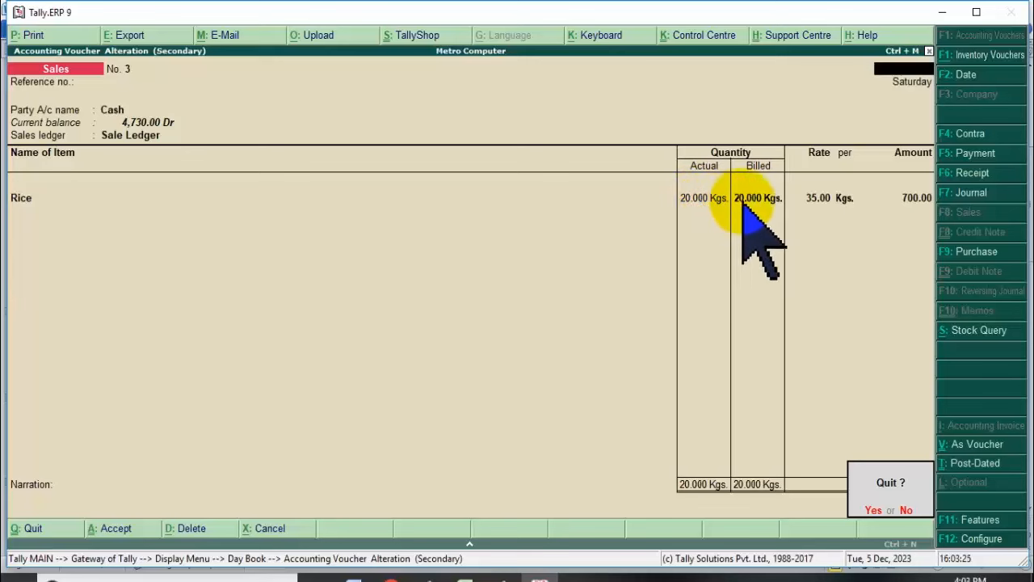
key(y)
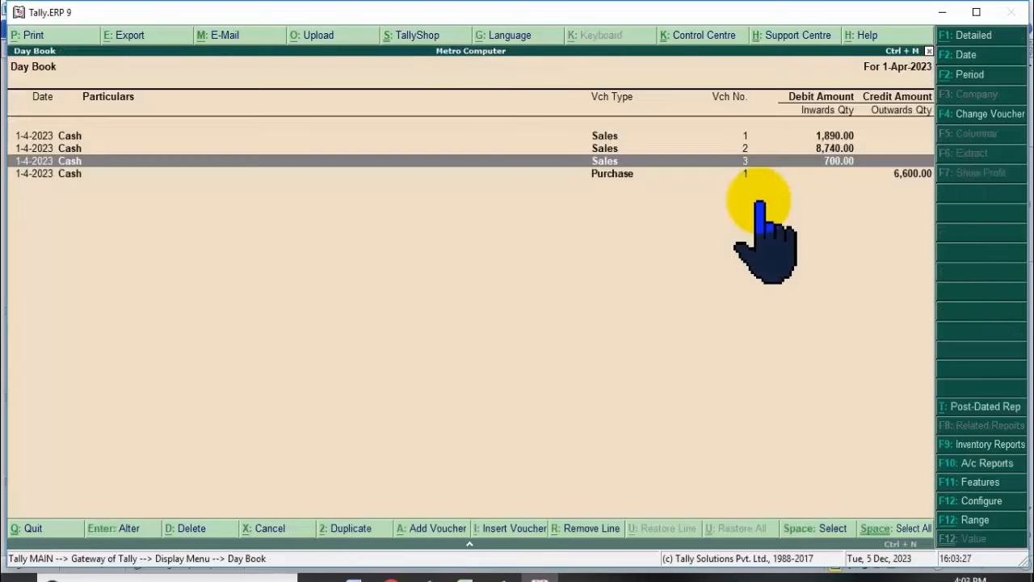
click(628, 148)
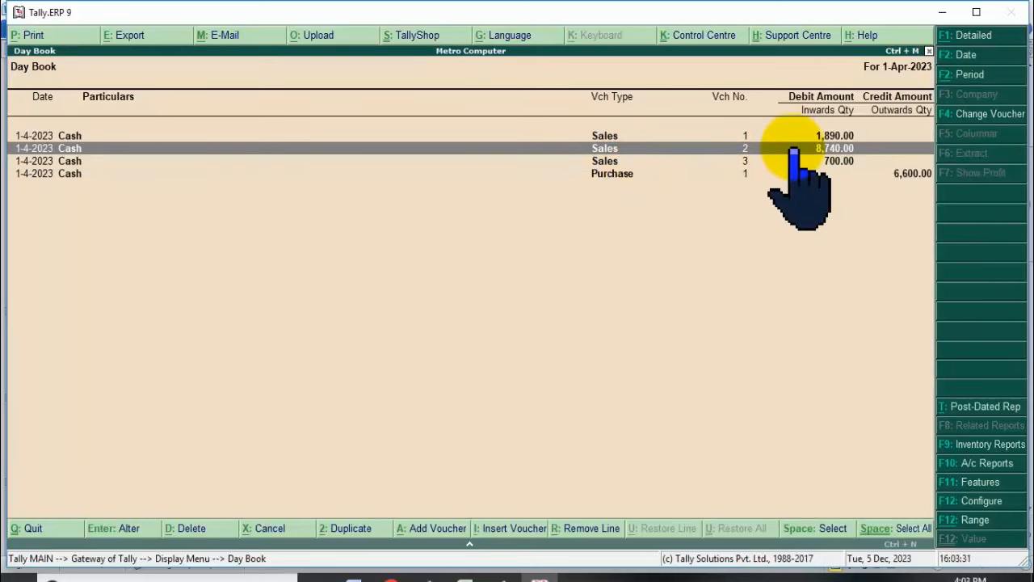
click(794, 150)
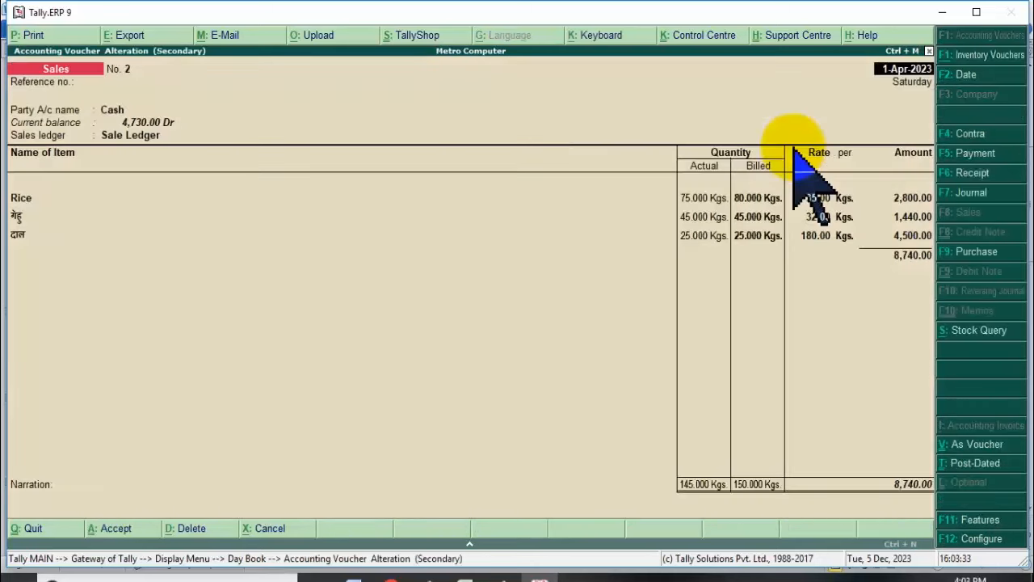
Go to Rice's billed quantity, then cancel the quit prompt and stay in the voucher.
click(709, 197)
click(749, 197)
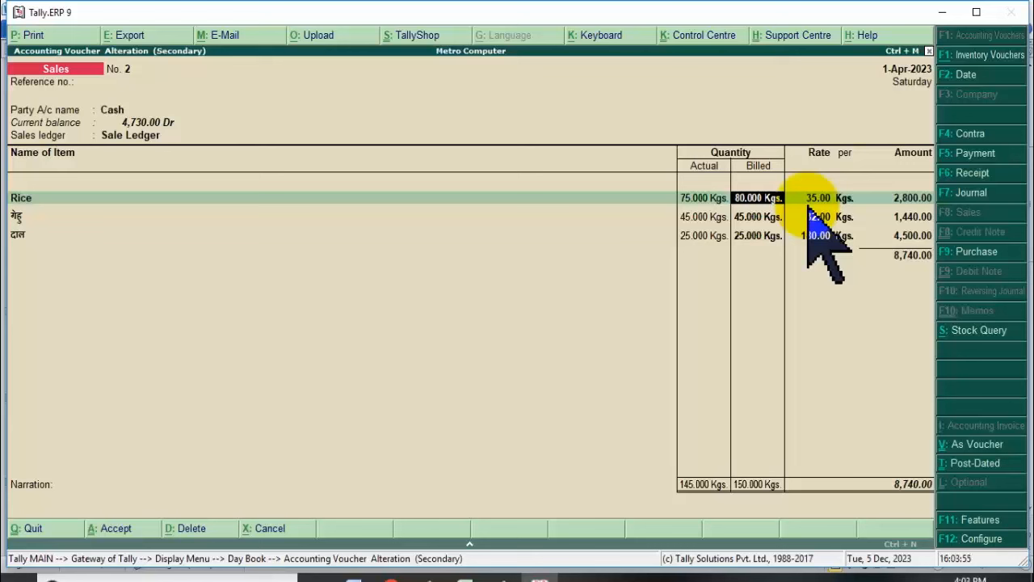
key(Escape)
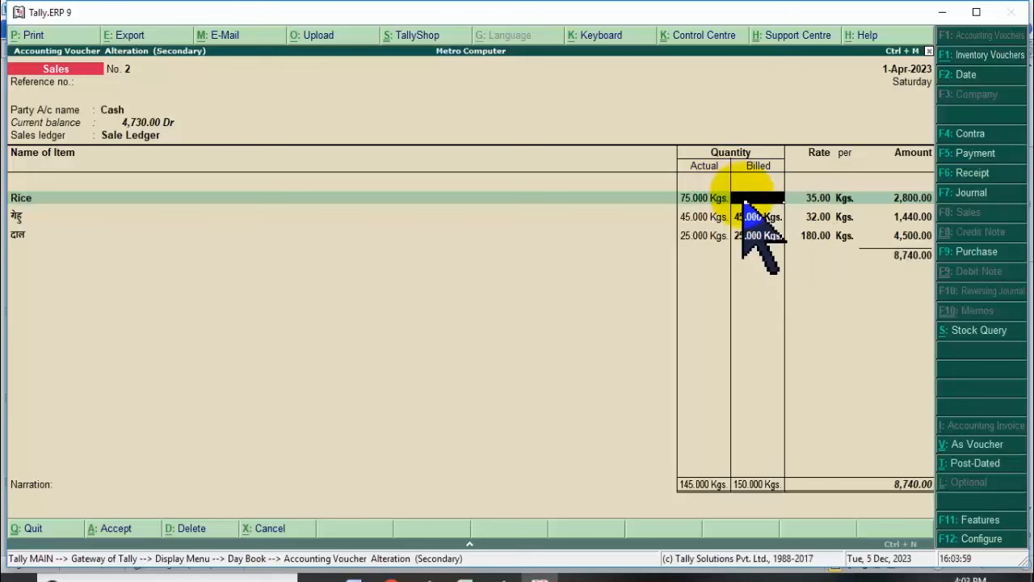
key(n)
Enter 20 Kgs as Rice's billed quantity, then quit the voucher to the Display Menu.
click(693, 199)
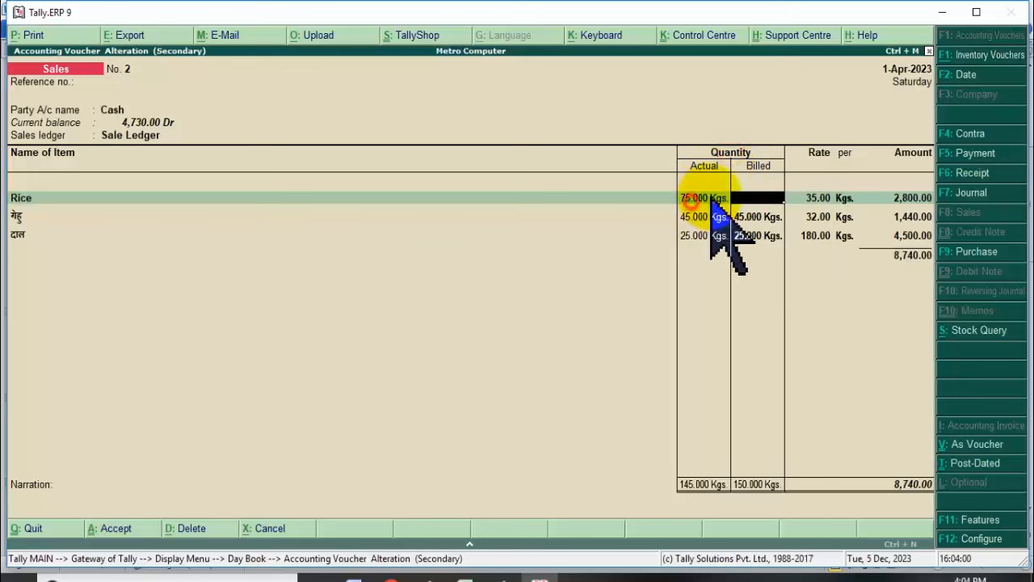
click(748, 196)
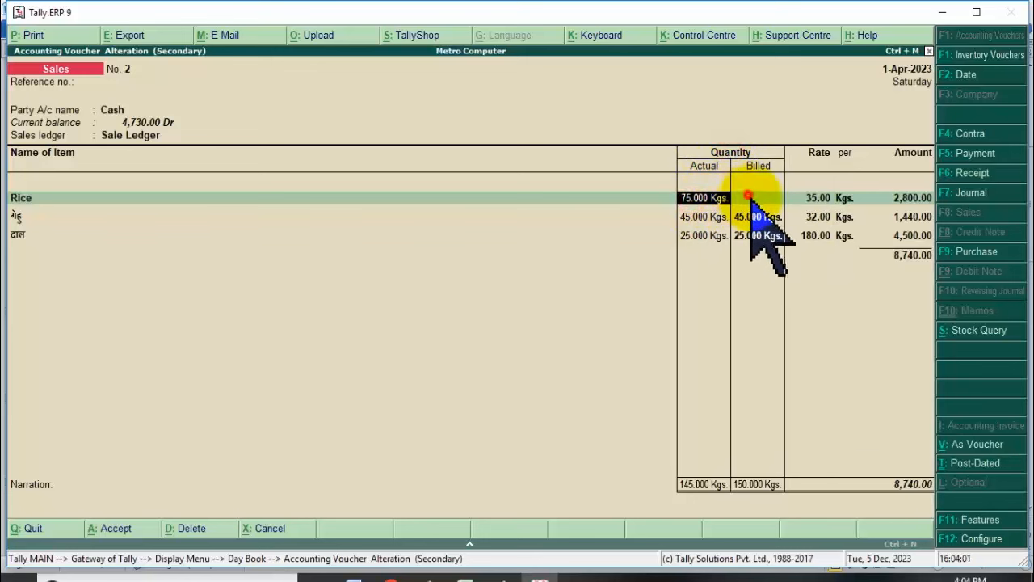
click(708, 198)
click(747, 203)
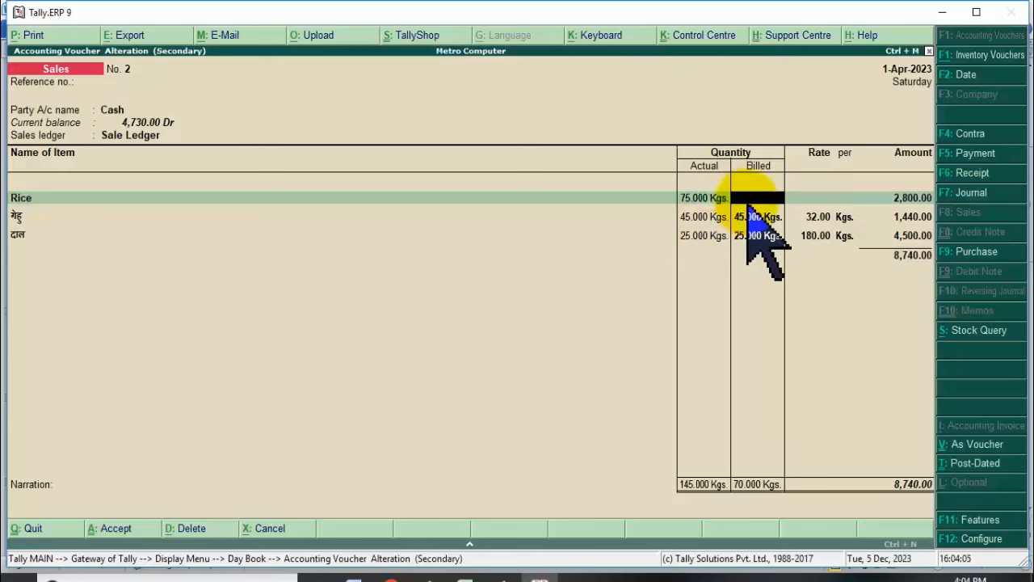
text(20)
key(Return)
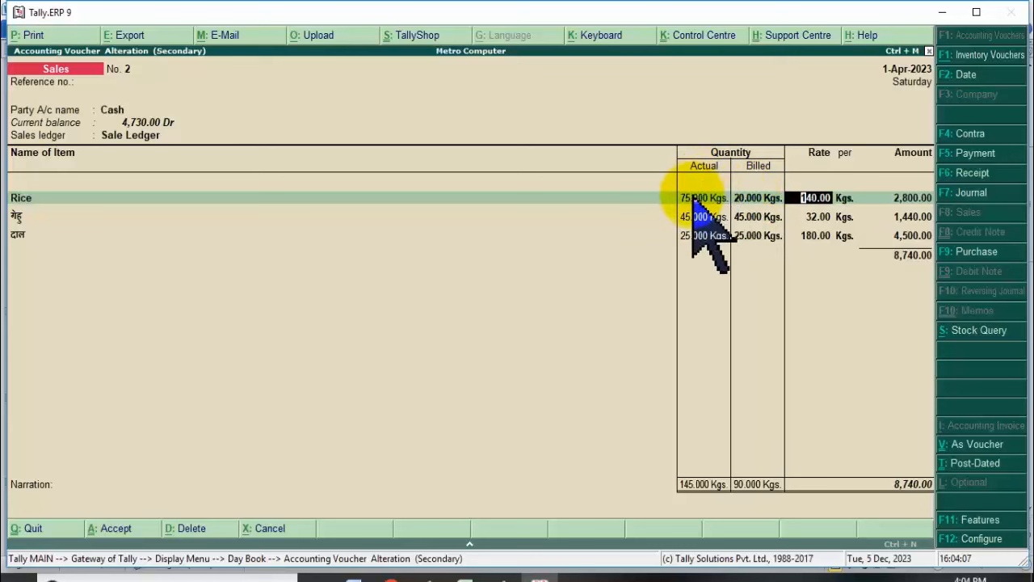
click(699, 199)
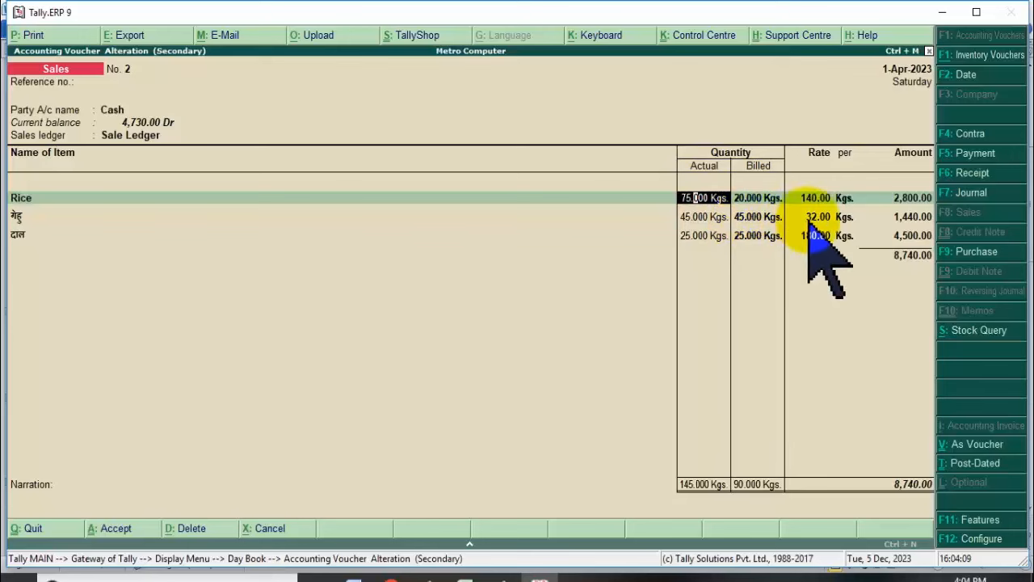
key(Escape)
key(Escape)
key(Return)
key(Escape)
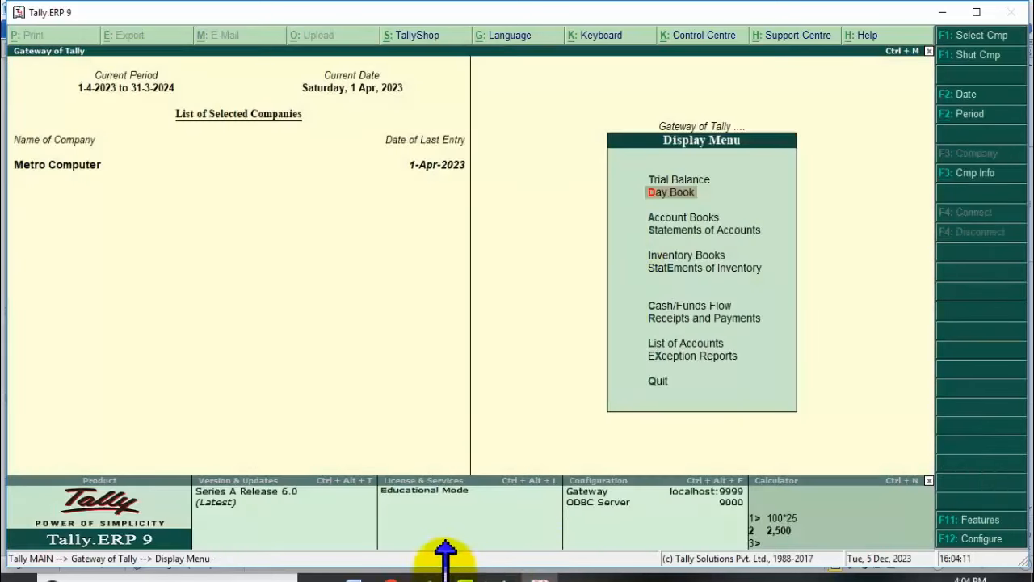
Go back to the main Gateway of Tally menu, with the calculator showing 100*25 = 2,500.
click(505, 579)
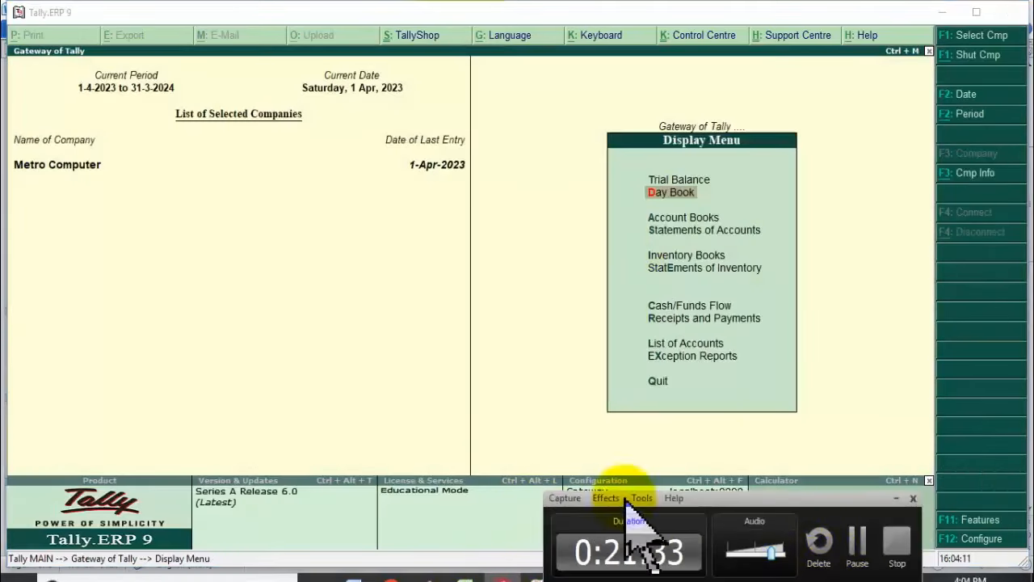
click(855, 550)
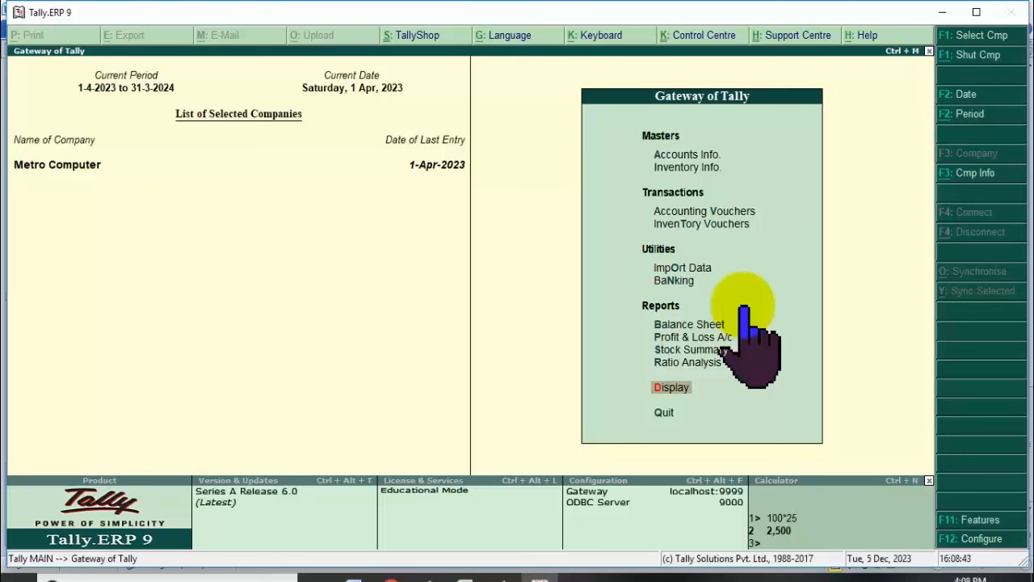
Open Metro Computer's Day Book listing its sales and purchase vouchers.
key(Return)
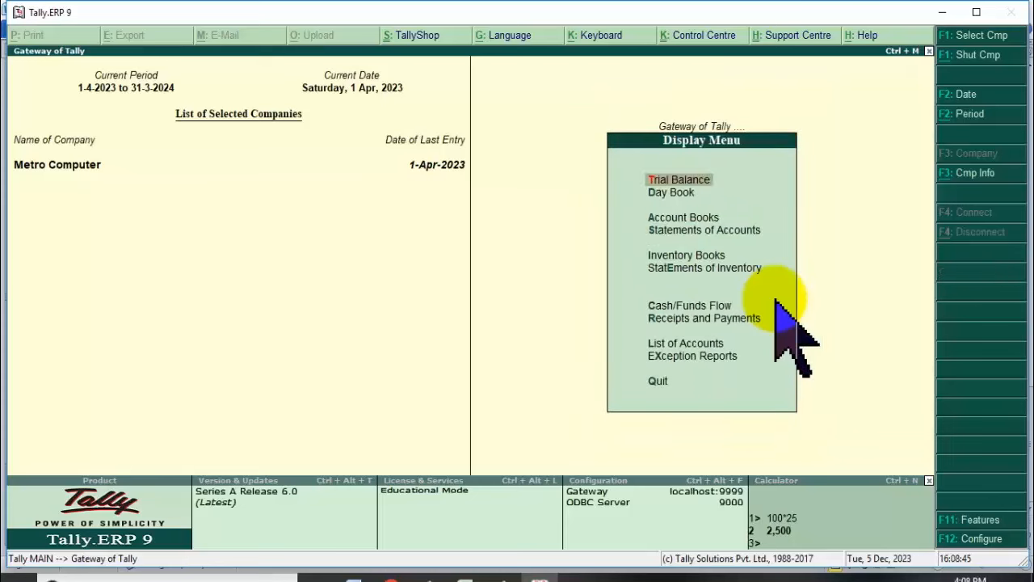
key(Down)
key(Return)
key(Down)
key(Down)
key(Down)
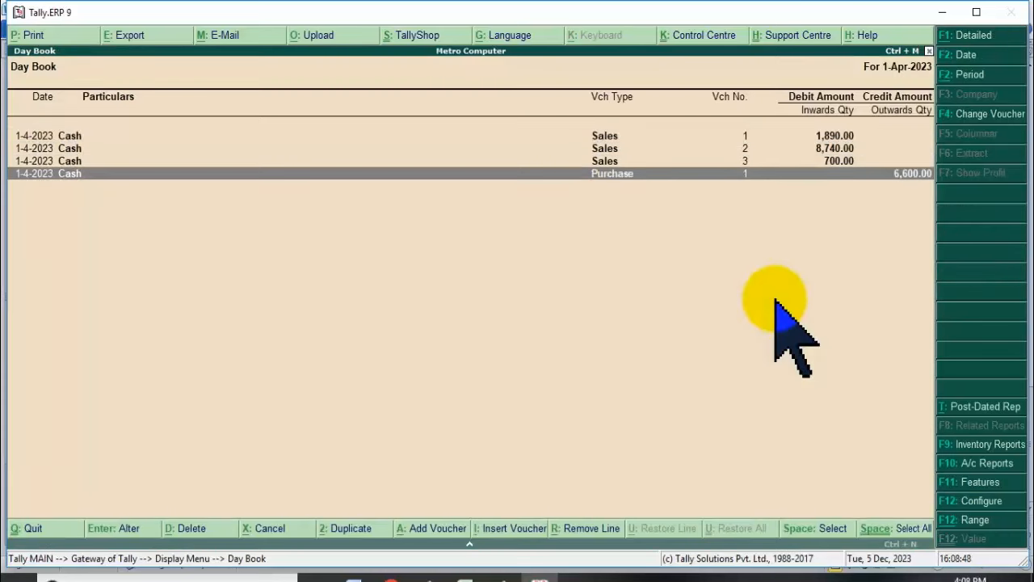
key(Up)
key(Up)
key(Up)
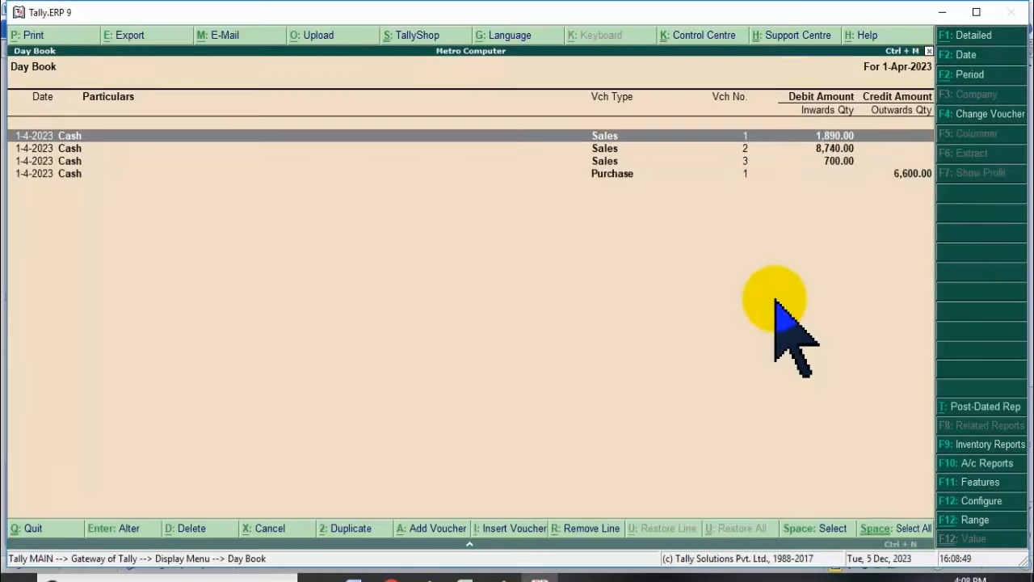
Delete every sales and Purchase voucher in the Day Book, confirming each with Yes.
key(alt+d)
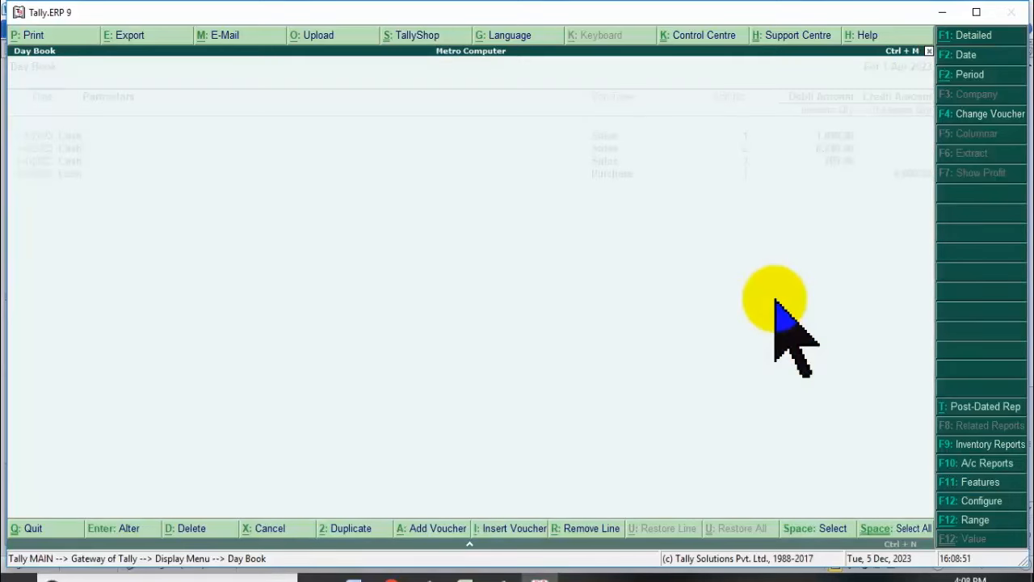
key(Escape)
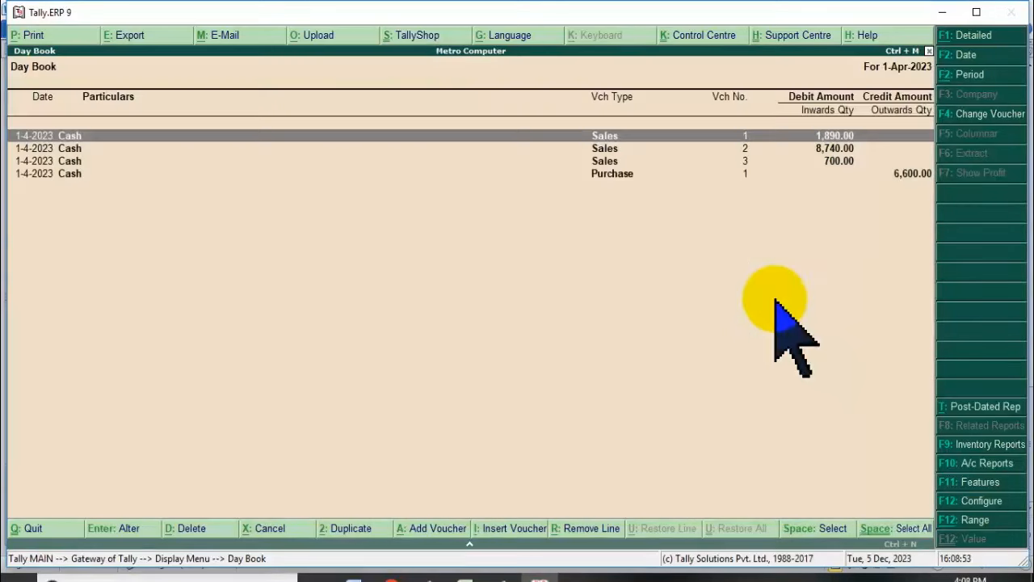
key(Return)
key(alt+d)
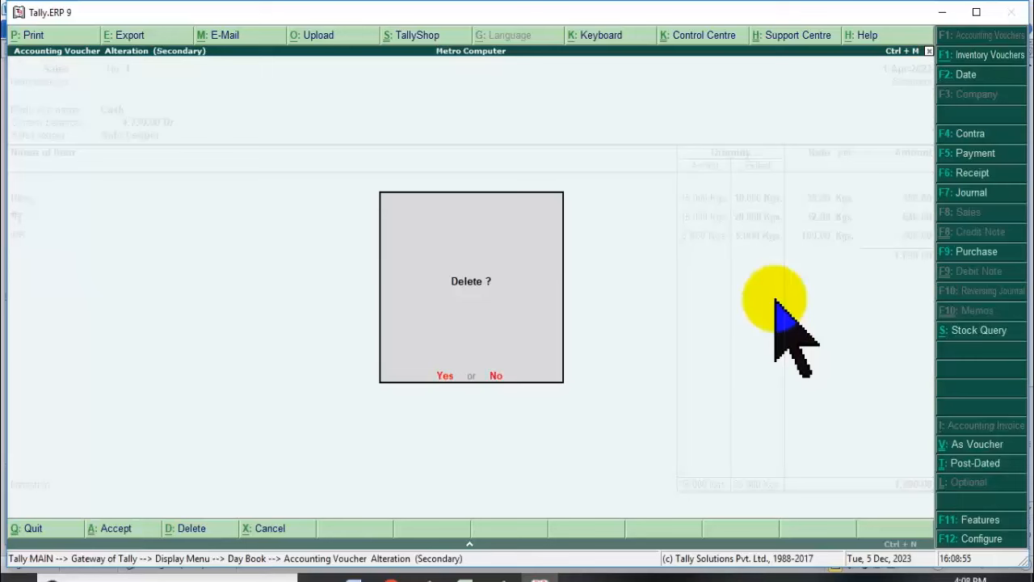
key(Escape)
key(alt+d)
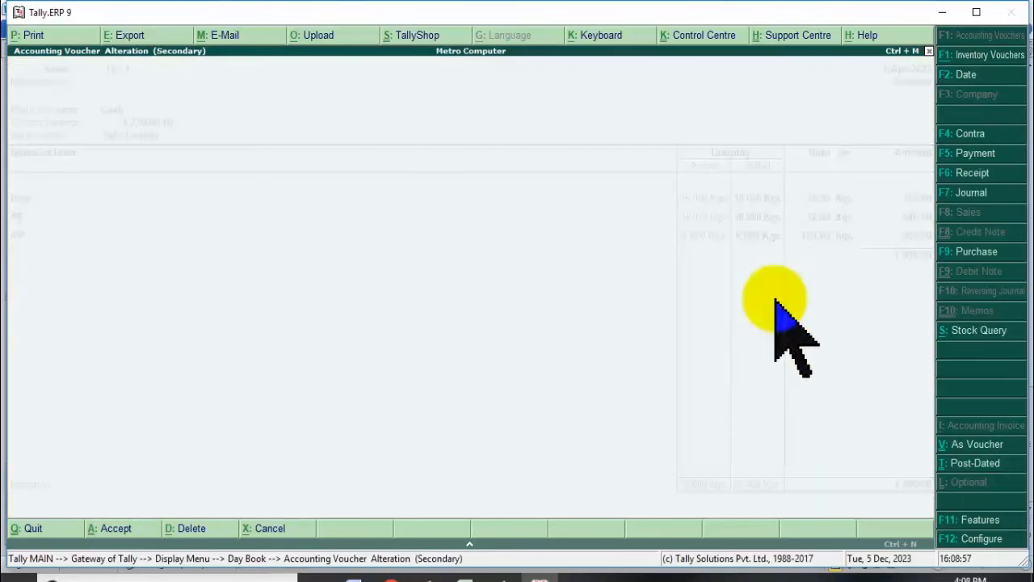
key(y)
key(alt+d)
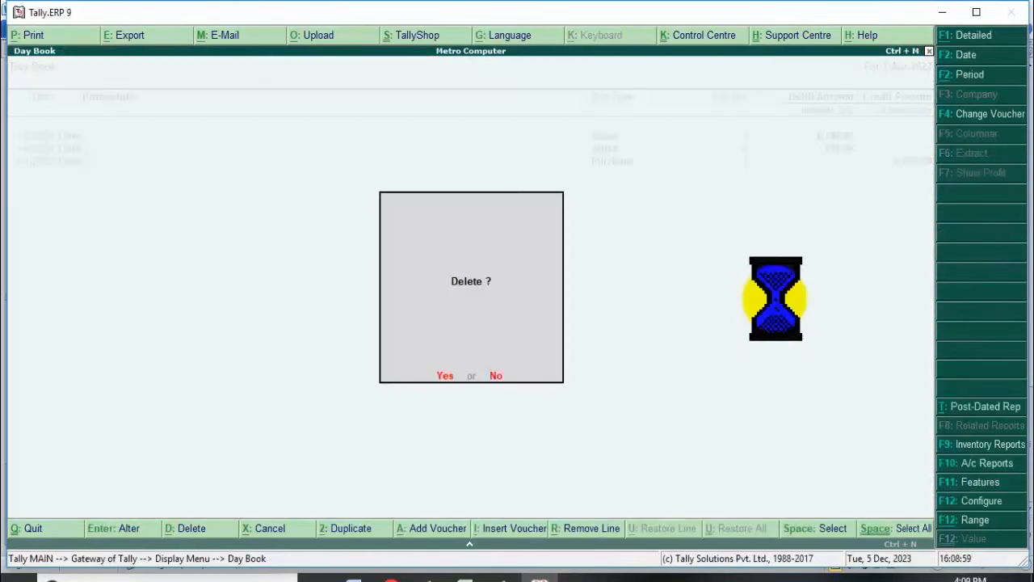
key(y)
key(alt+d)
key(y)
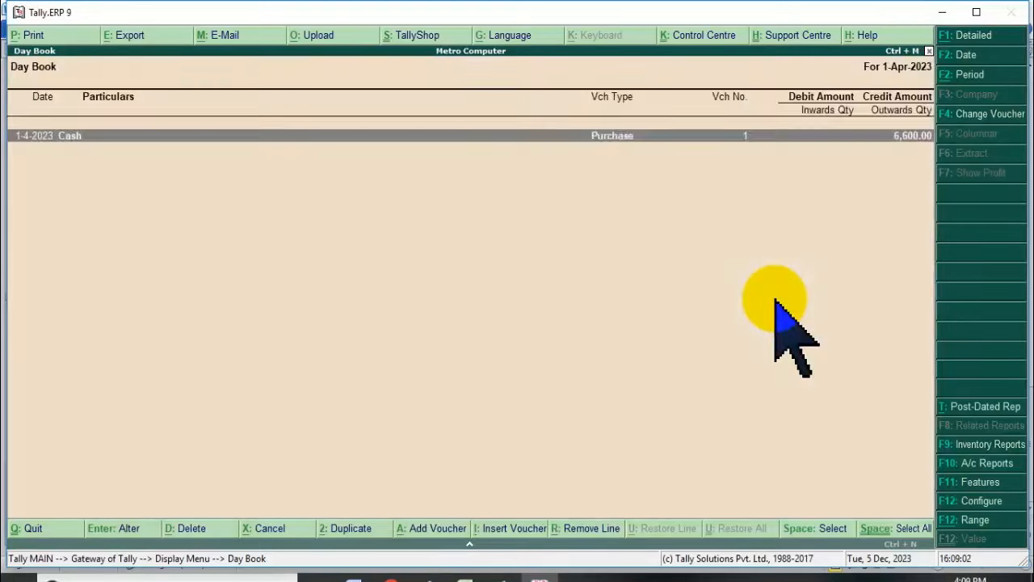
key(alt+d)
key(y)
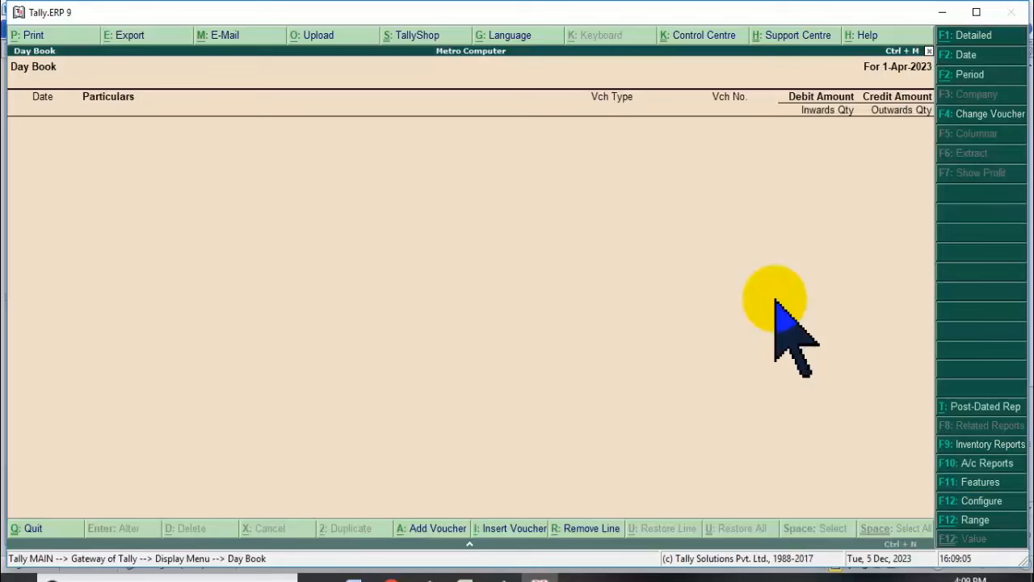
Check that the Trial Balance is empty and return to the Gateway of Tally.
key(Escape)
key(Escape)
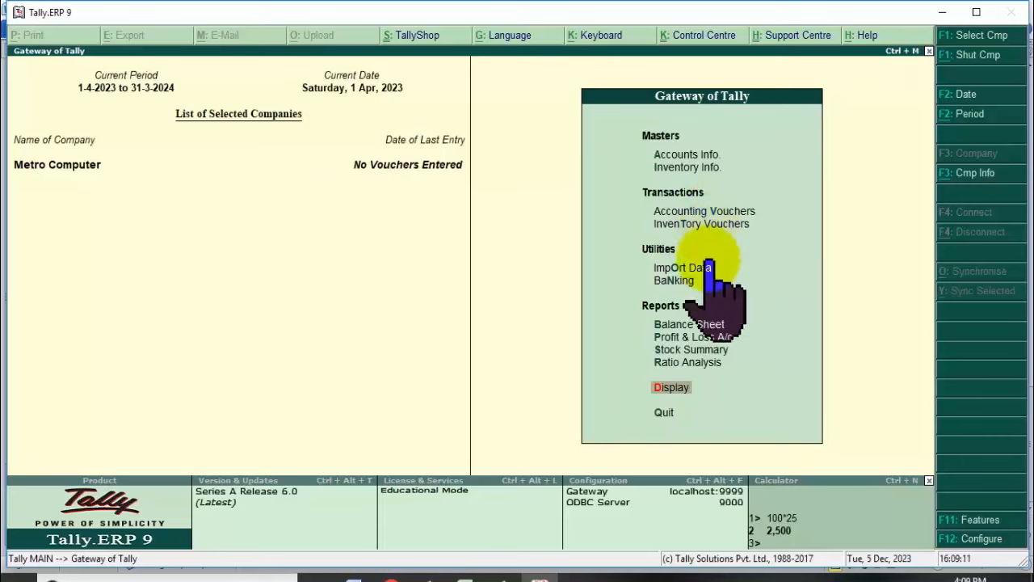
click(672, 390)
key(Return)
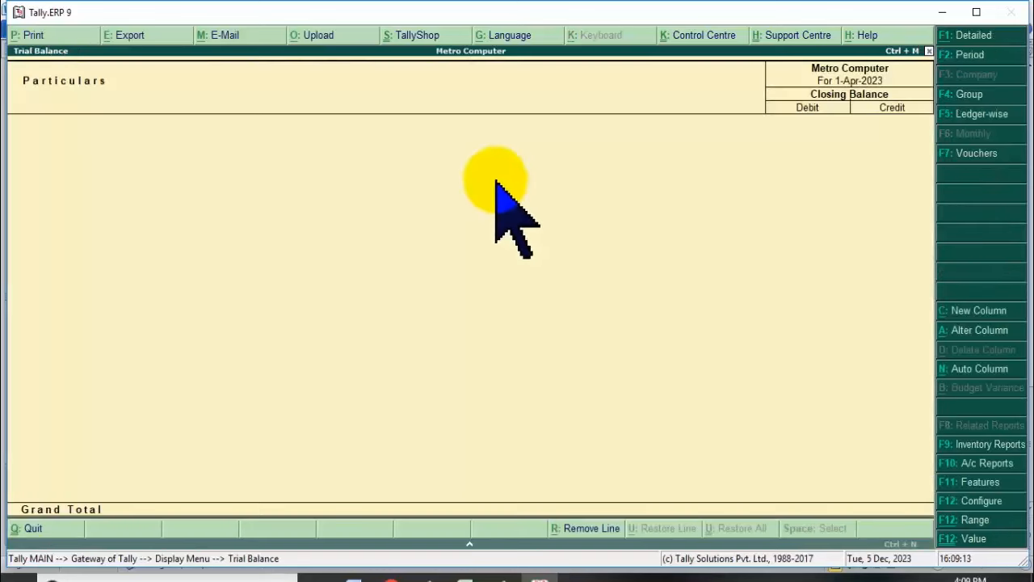
key(Escape)
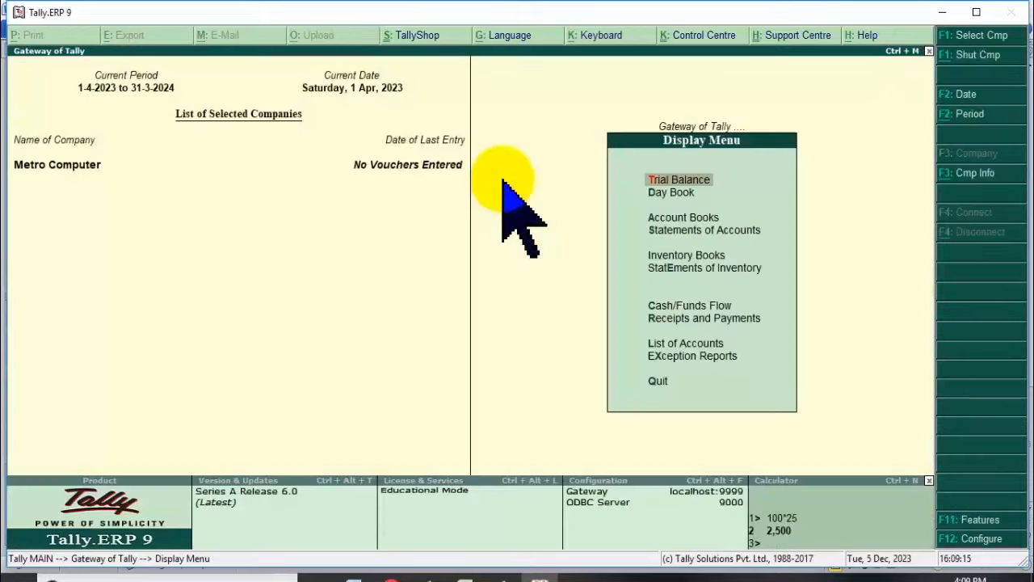
key(Escape)
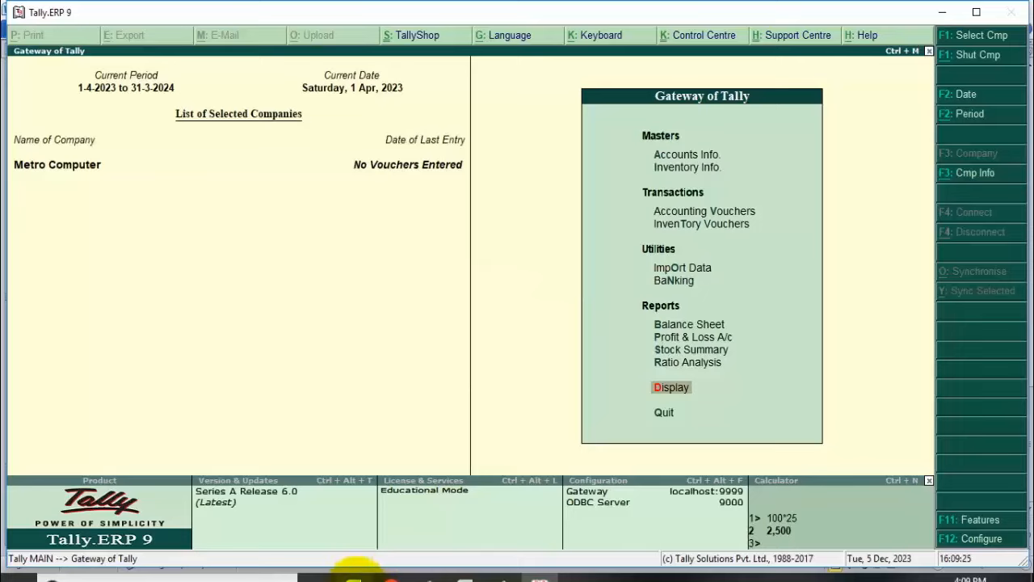
In the Word document, break the heading so 'Tally.ERP9 में' sits on its own line.
click(354, 576)
scroll(358, 363, up, 10)
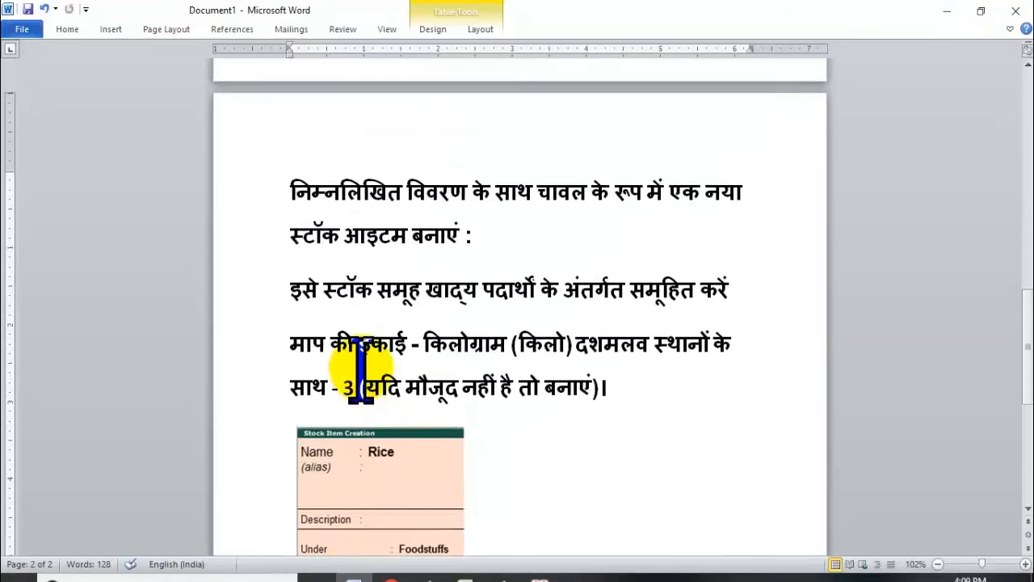
scroll(361, 371, up, 15)
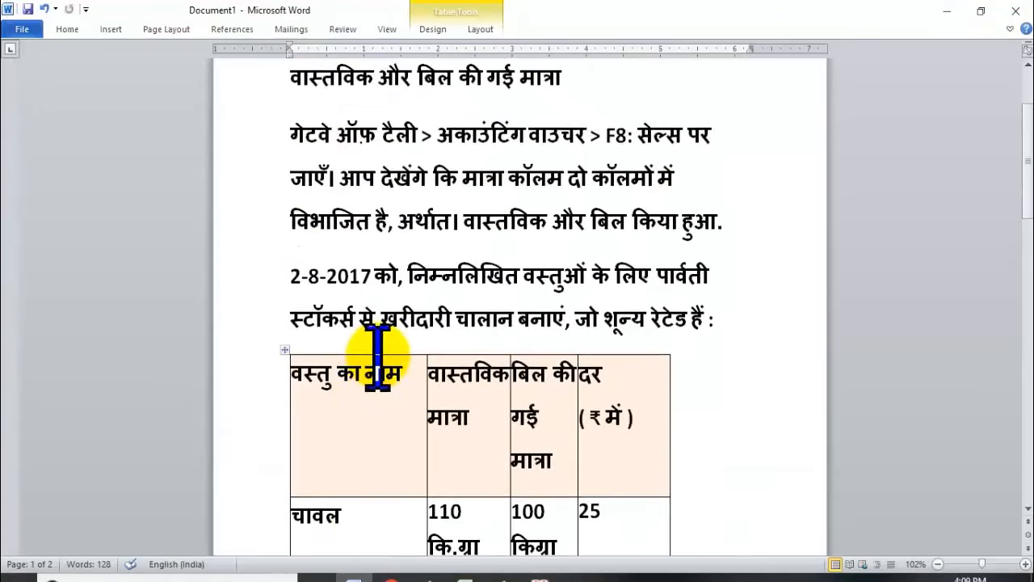
scroll(393, 327, up, 3)
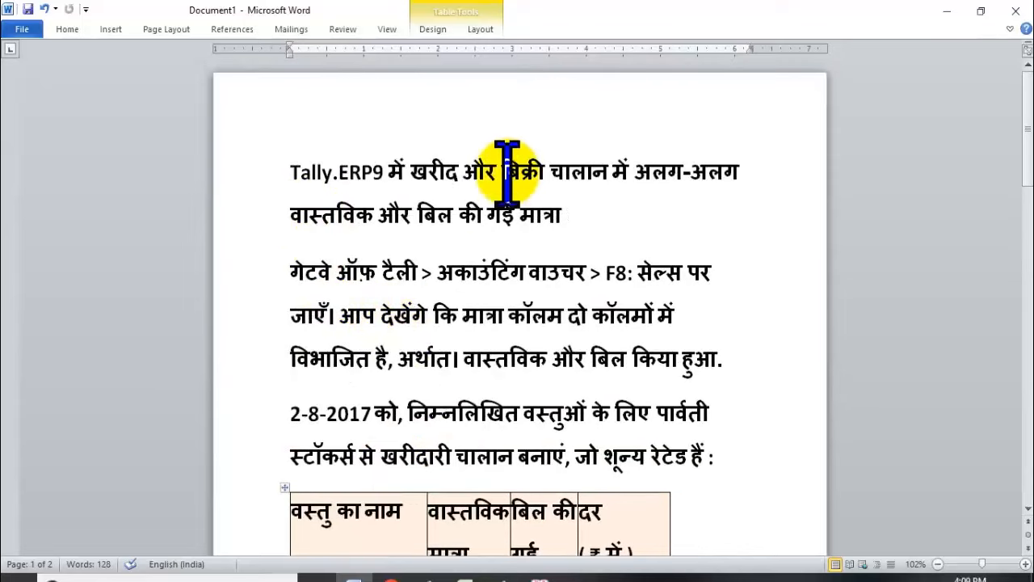
scroll(467, 226, down, 1)
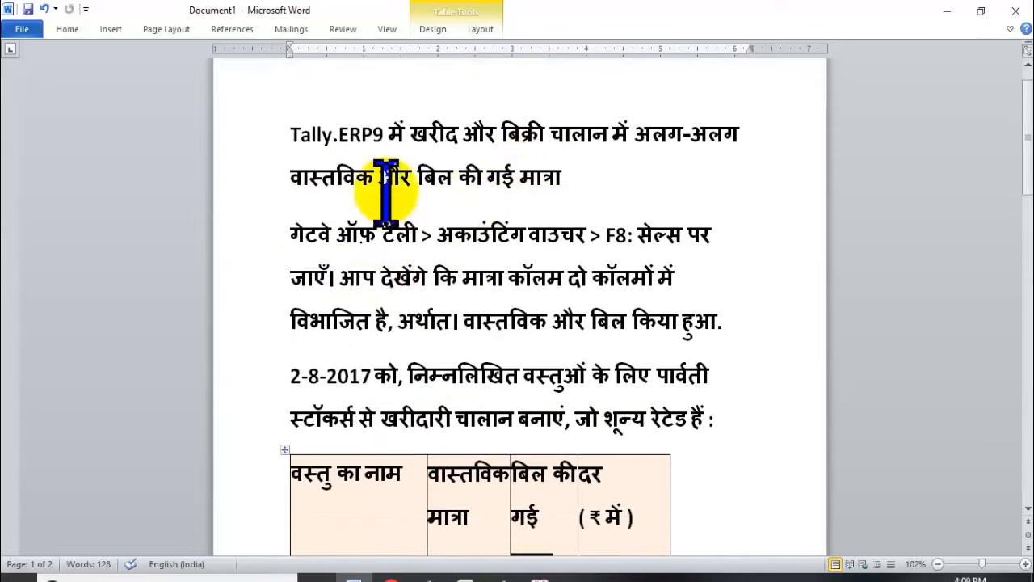
click(357, 176)
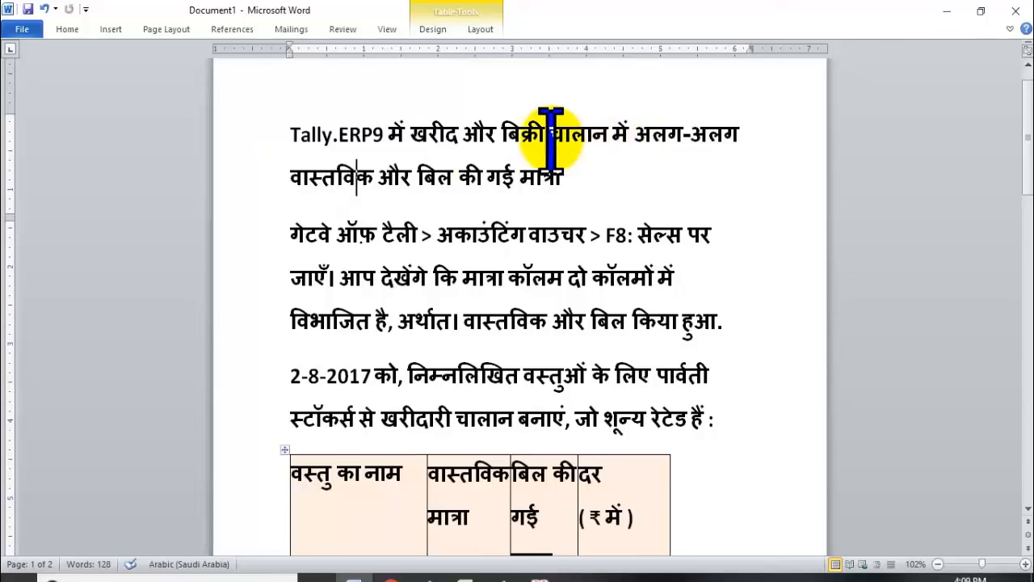
drag(410, 133, 729, 176)
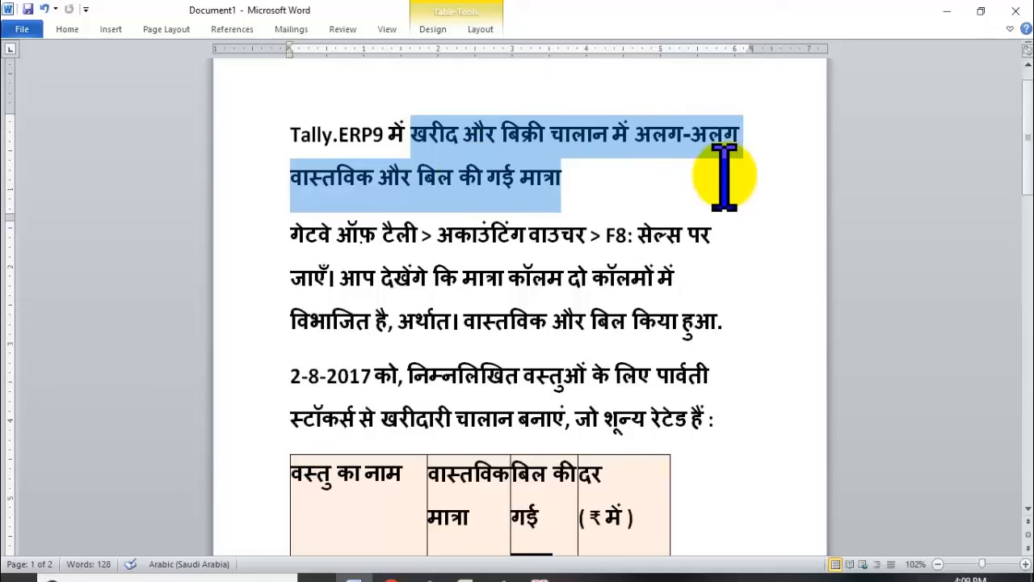
click(407, 131)
key(Return)
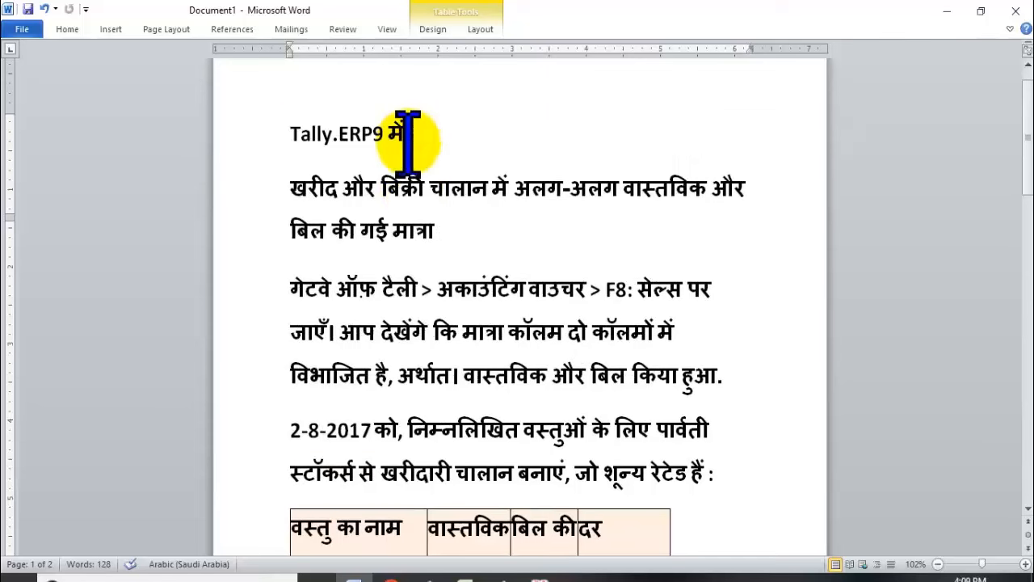
Centre the second heading paragraph, enlarge its font and make it bold.
triple_click(283, 185)
click(437, 230)
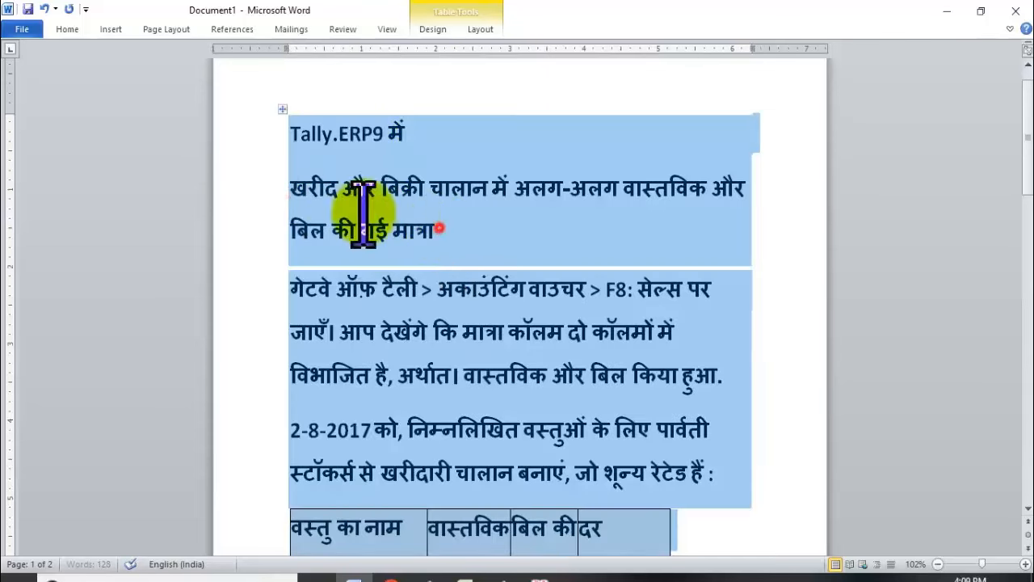
drag(291, 184, 436, 230)
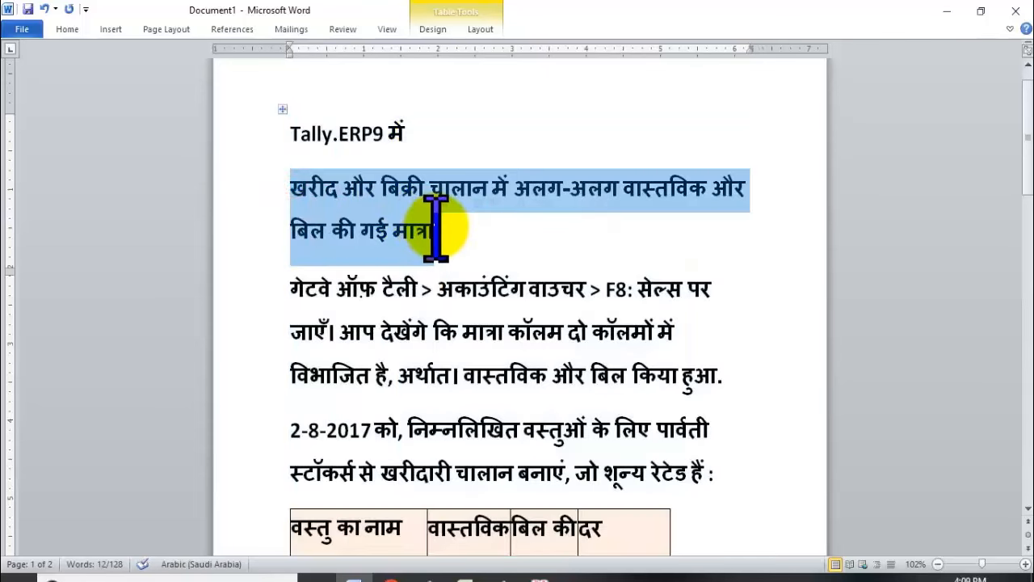
key(ctrl+e)
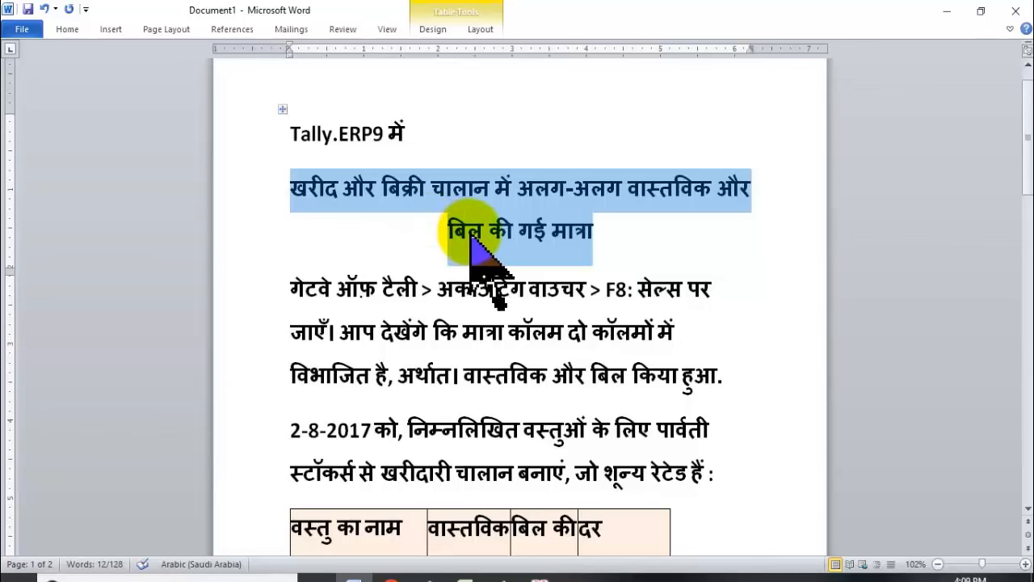
key(ctrl+bracketright)
key(ctrl+bracketright)
key(ctrl+bracketright)
key(ctrl+bracketright)
key(ctrl+bracketright)
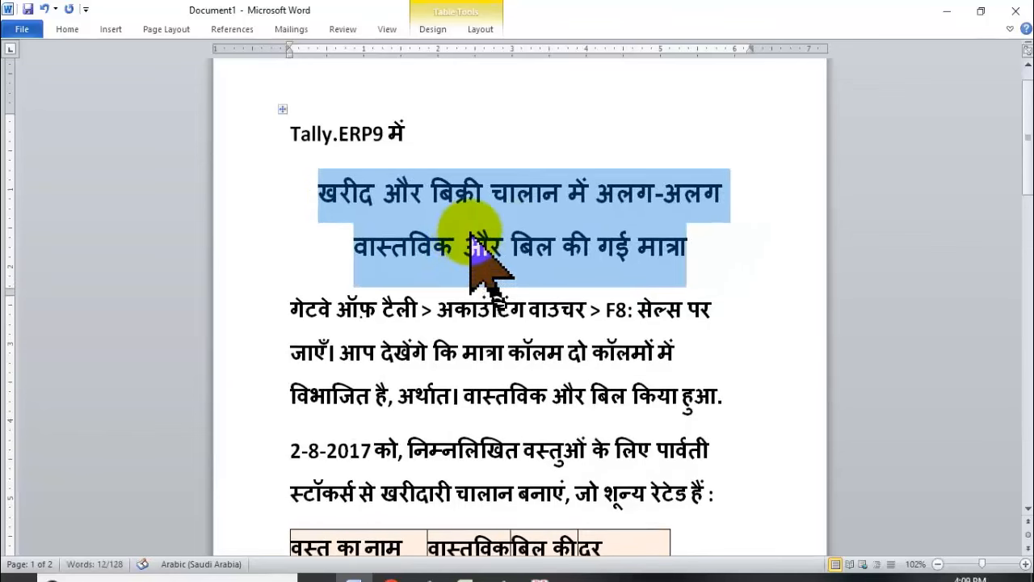
key(ctrl+b)
click(504, 243)
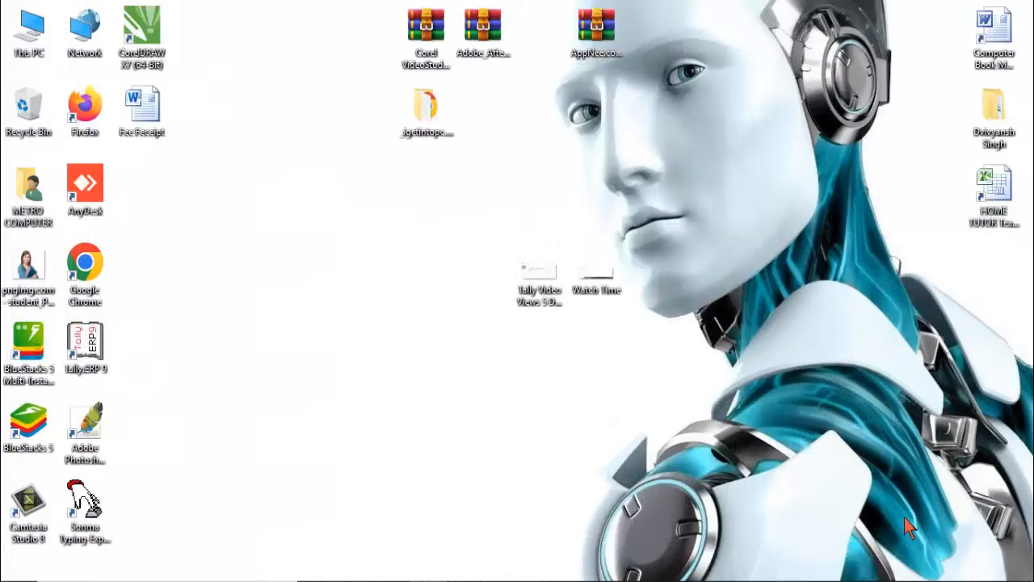
Launch Tally.ERP 9 from its desktop shortcut.
double_click(75, 355)
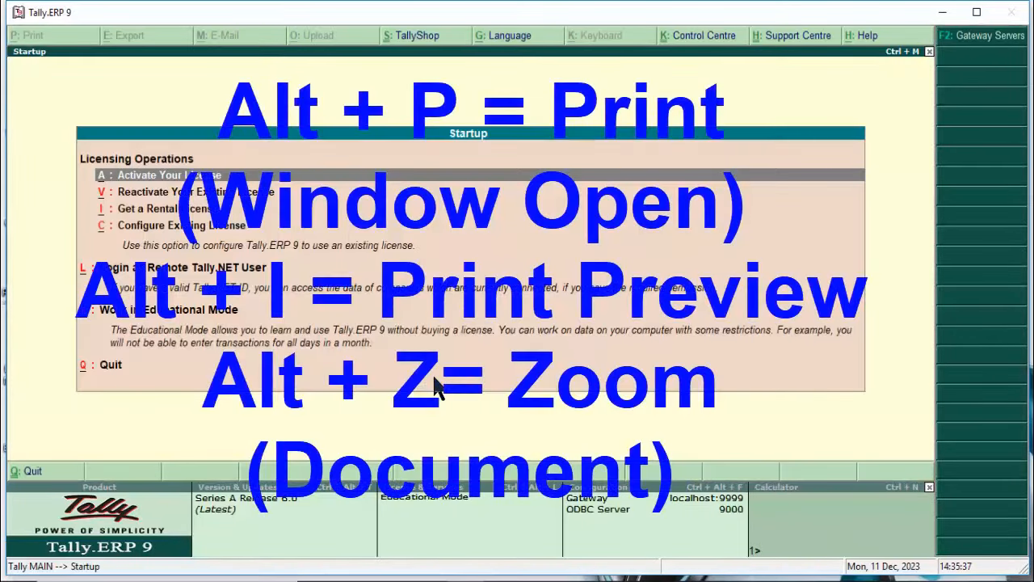
Choose Work in Educational Mode on the Tally Startup screen.
key(w)
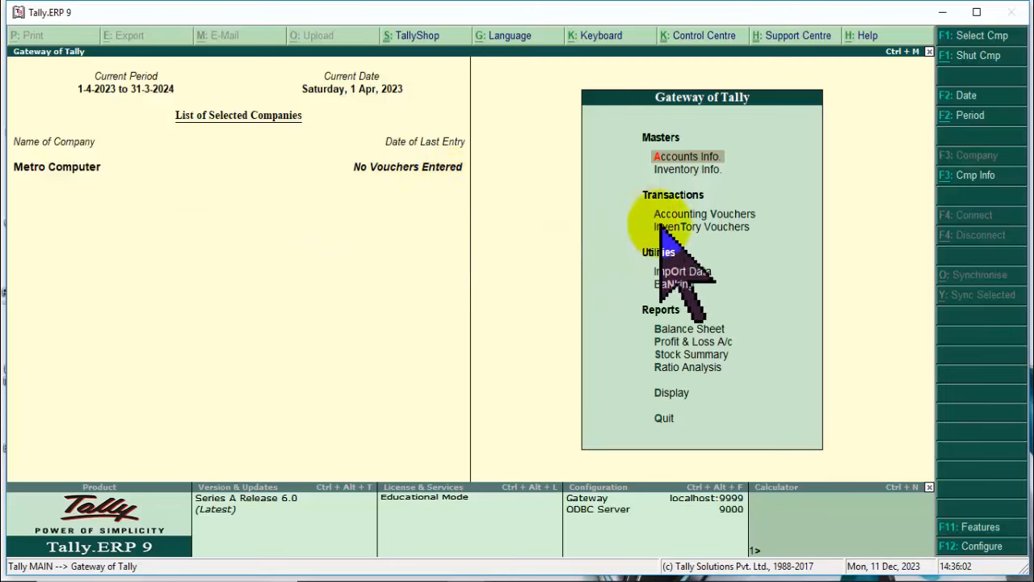
click(672, 394)
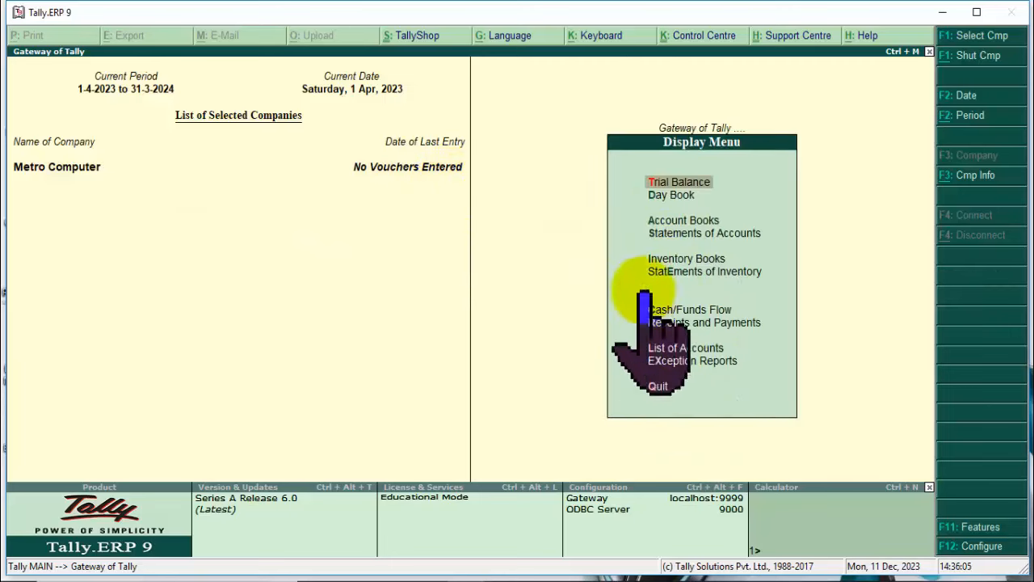
click(679, 196)
key(Escape)
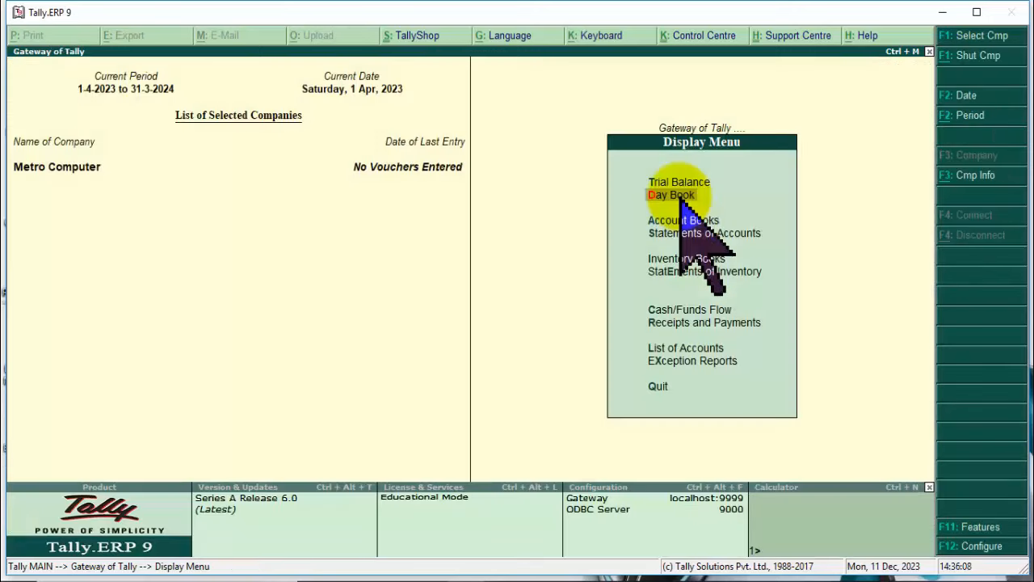
key(Escape)
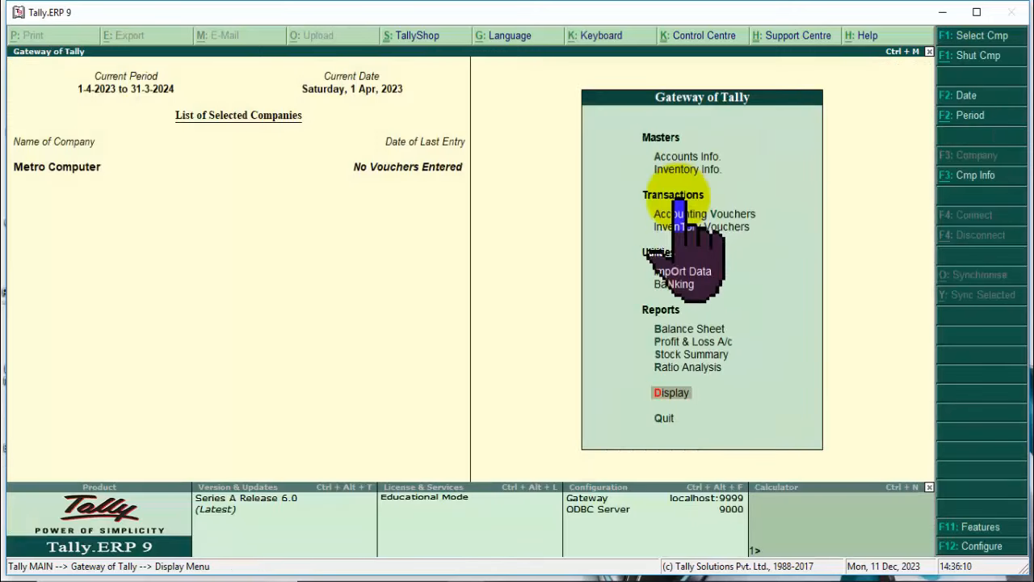
click(677, 213)
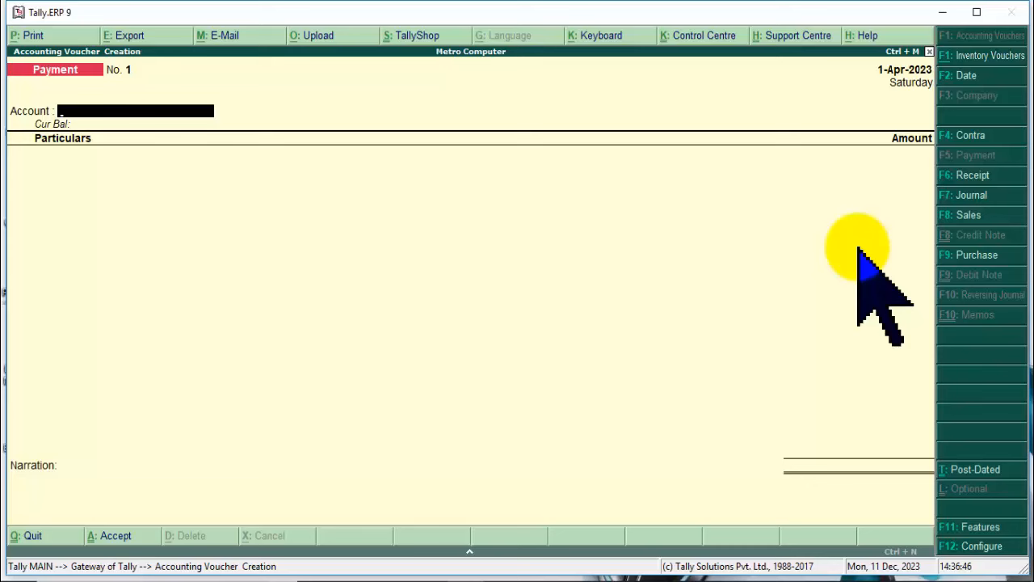
key(Escape)
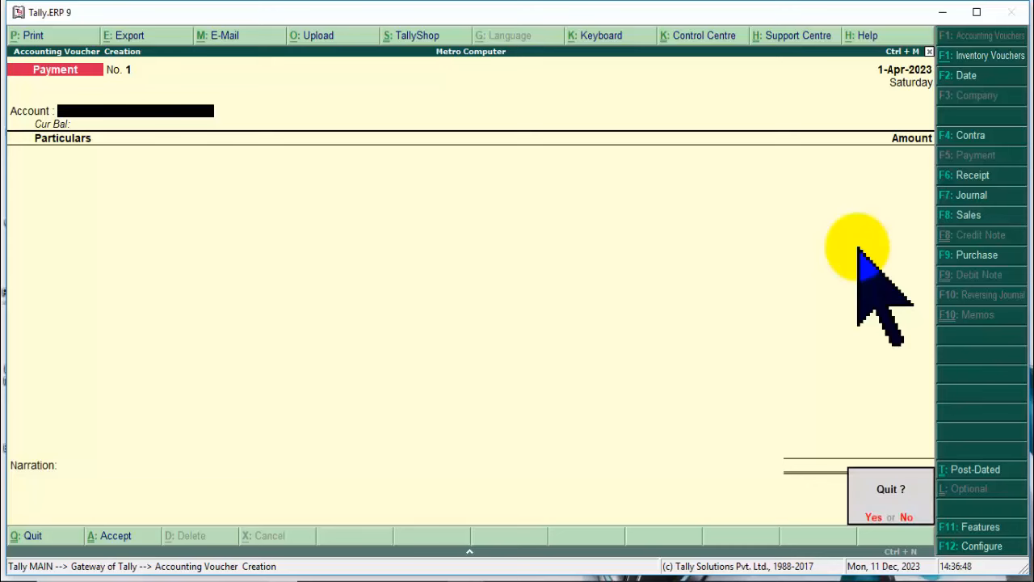
key(Return)
key(Up)
key(Up)
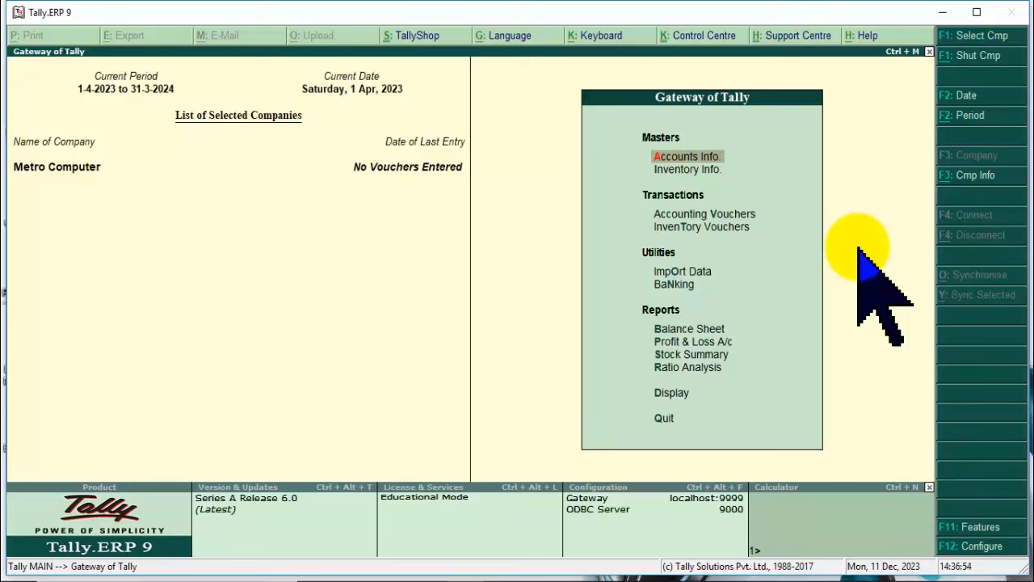
key(Return)
key(Down)
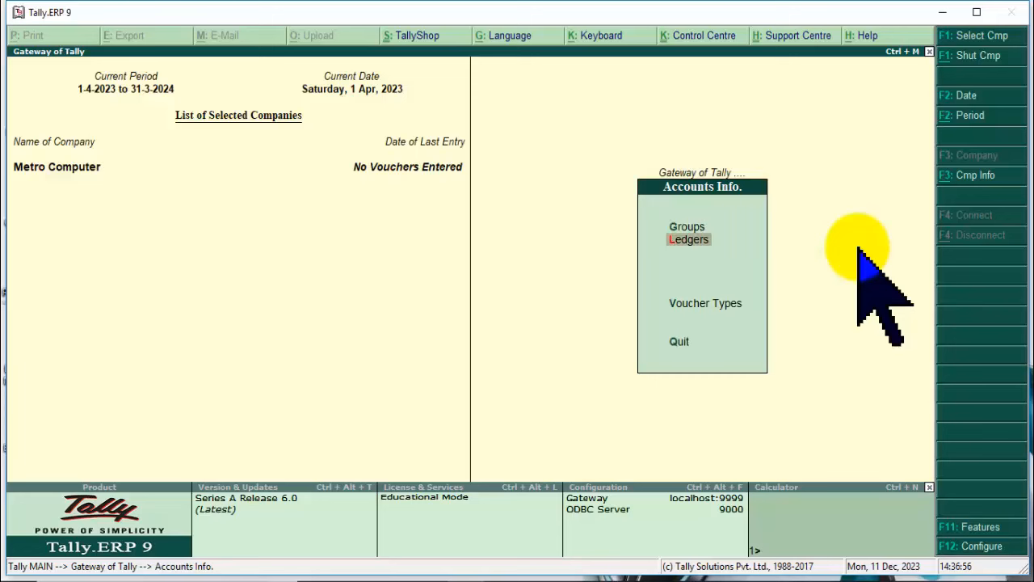
key(Return)
key(Down)
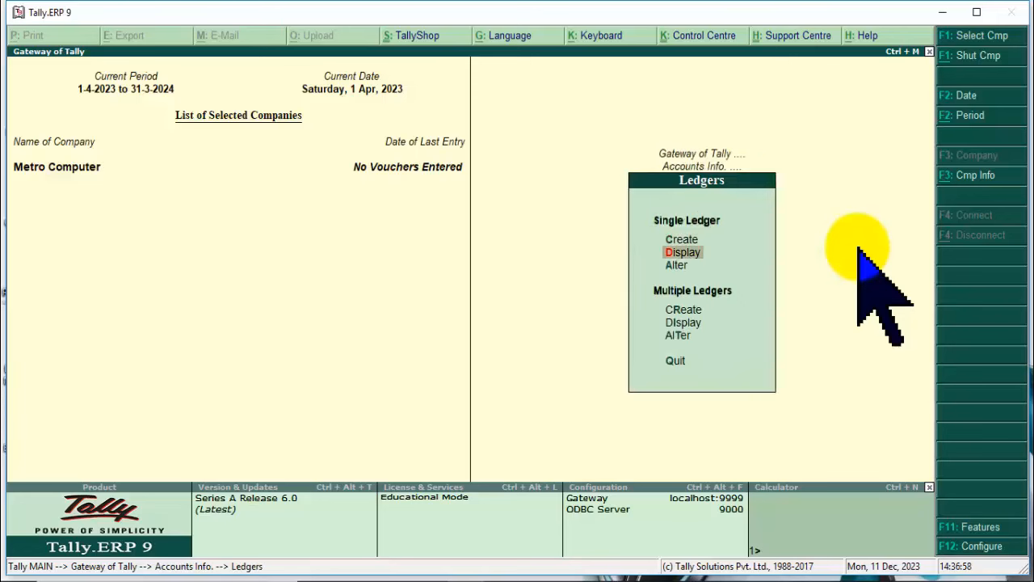
key(Return)
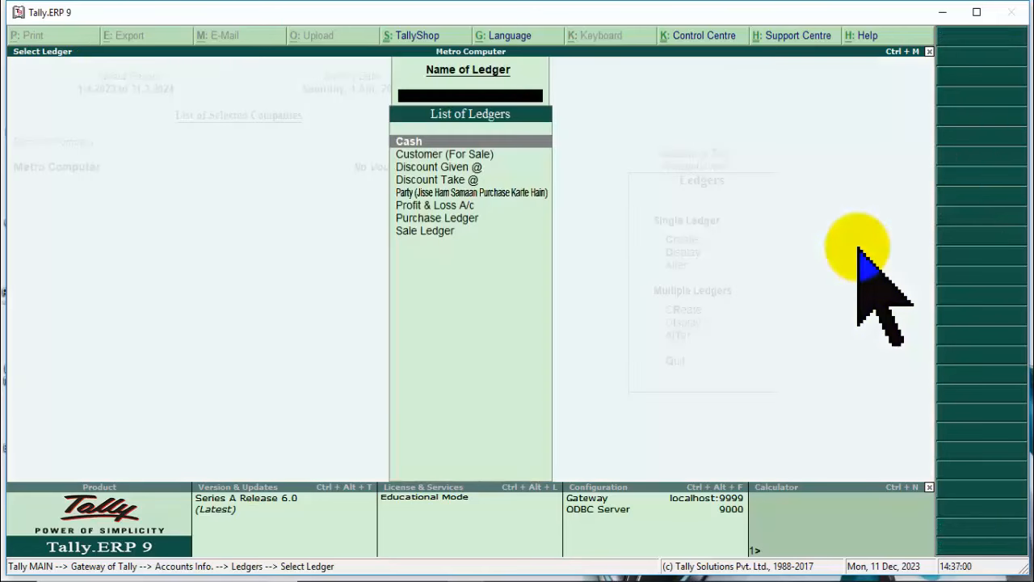
key(Escape)
key(Escape)
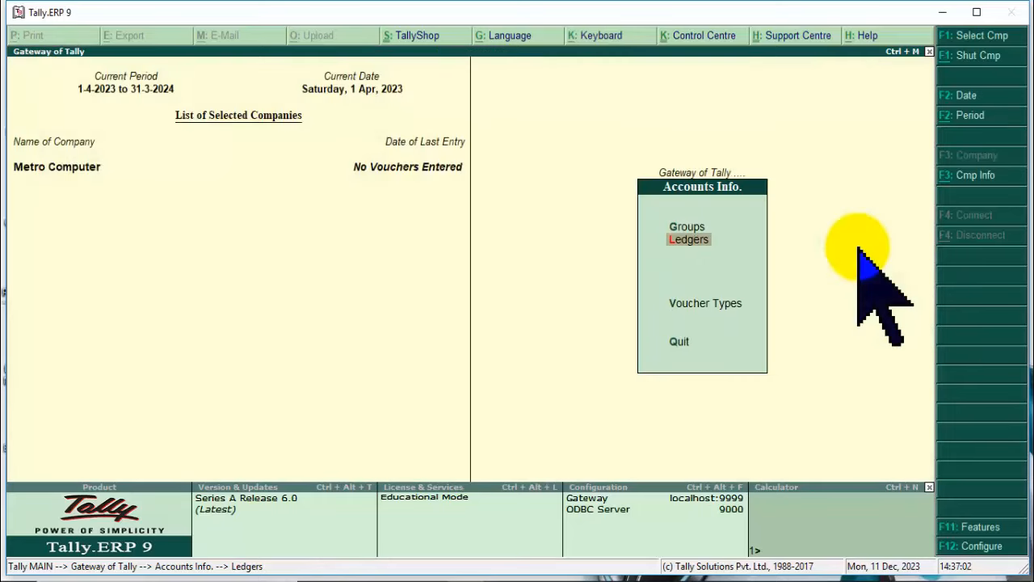
key(Escape)
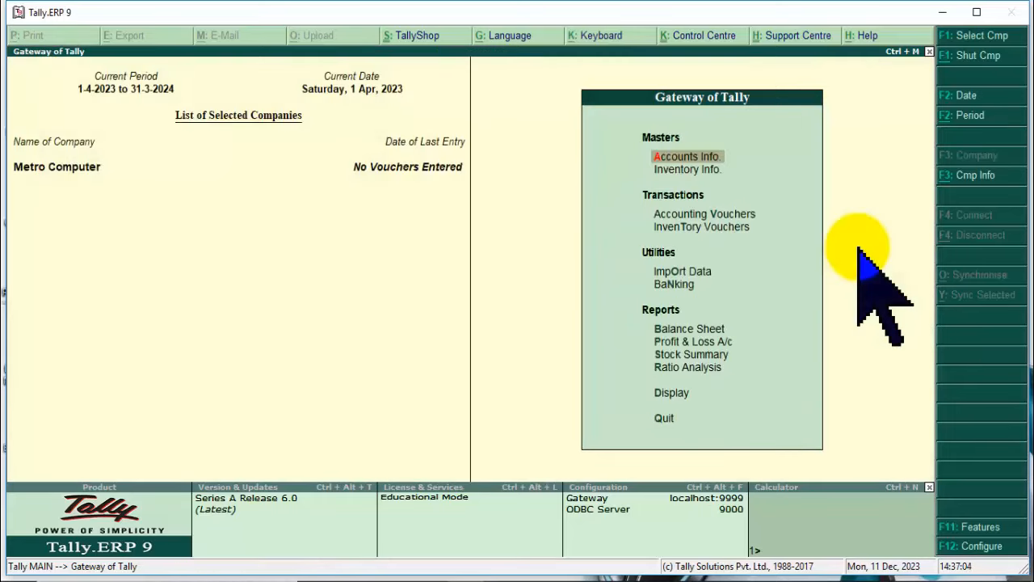
key(Down)
key(Return)
key(Down)
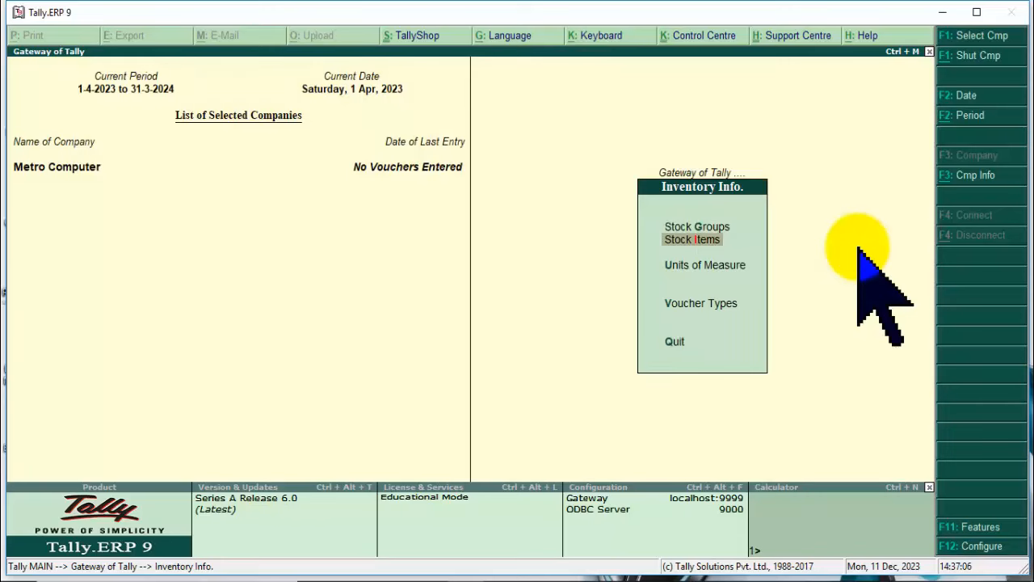
key(Return)
key(Down)
key(Return)
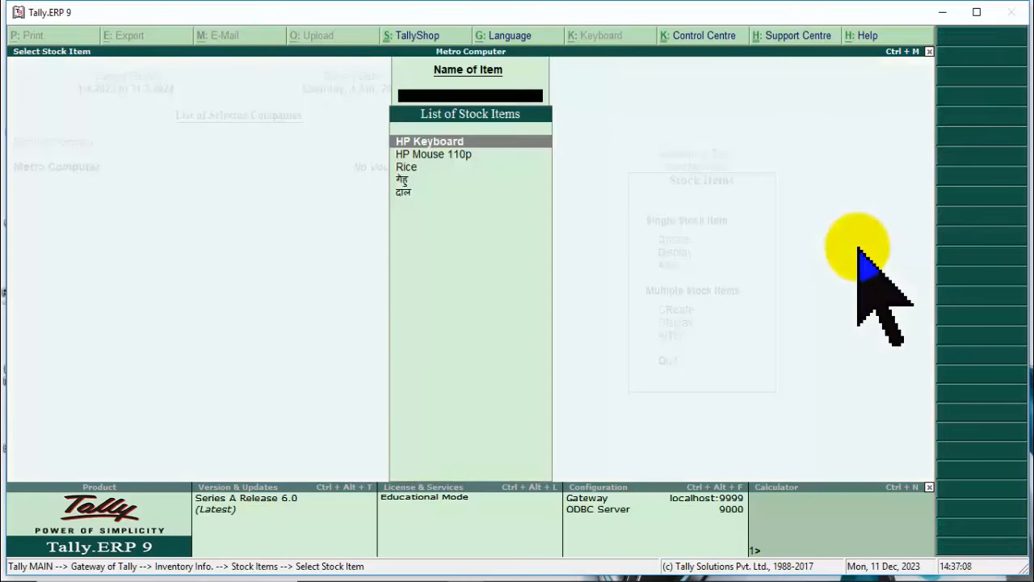
key(Down)
key(Up)
key(Escape)
key(Escape)
key(Escape)
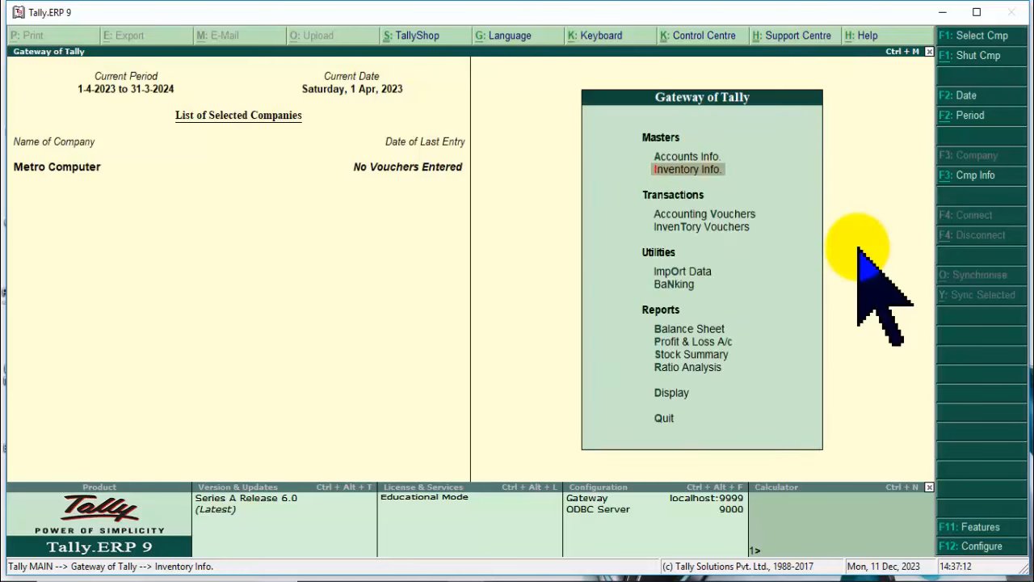
key(Down)
Open a blank Purchase voucher No. 1 and bring up its Accounting Features settings.
key(Return)
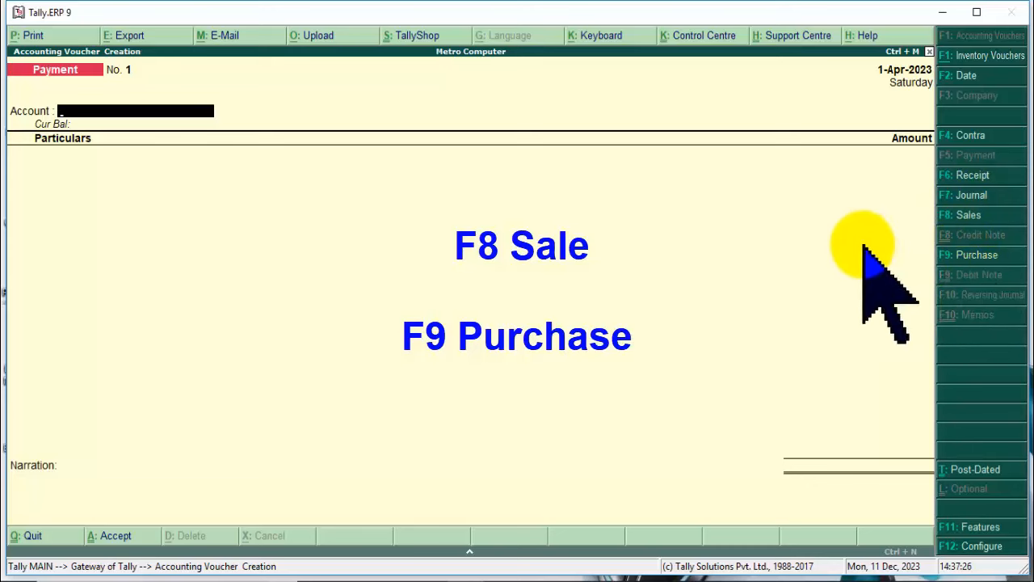
click(792, 224)
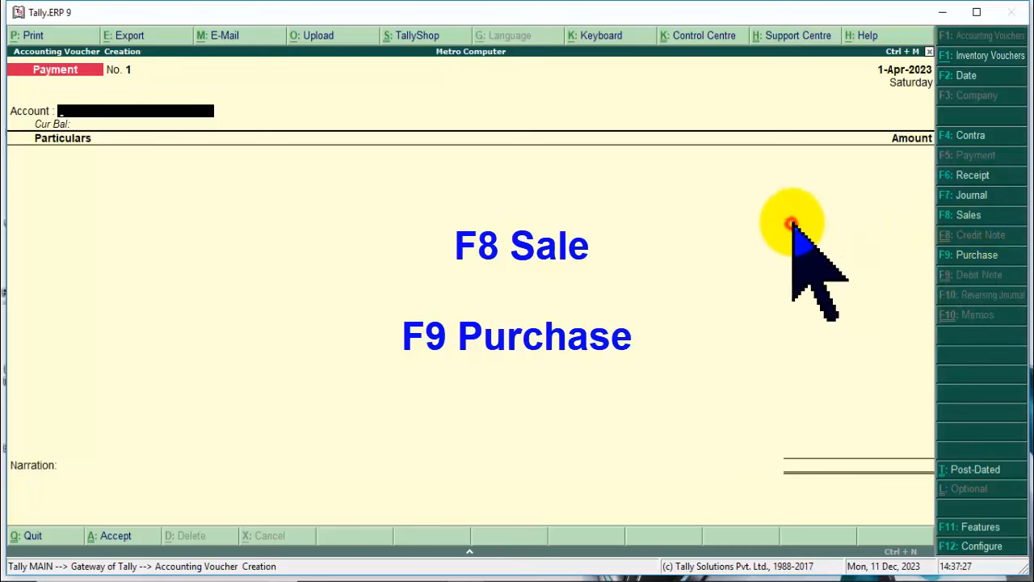
click(962, 254)
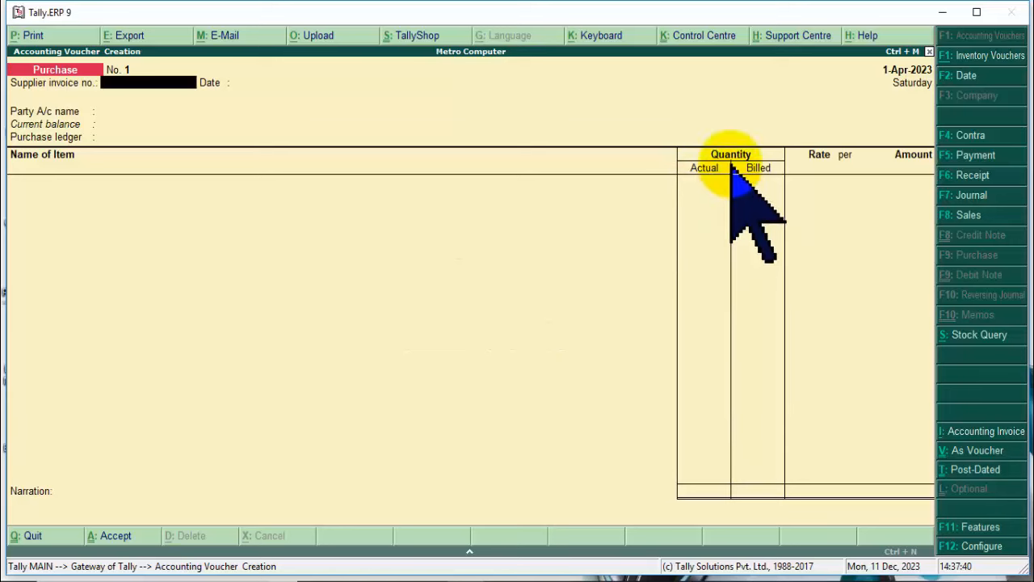
key(F11)
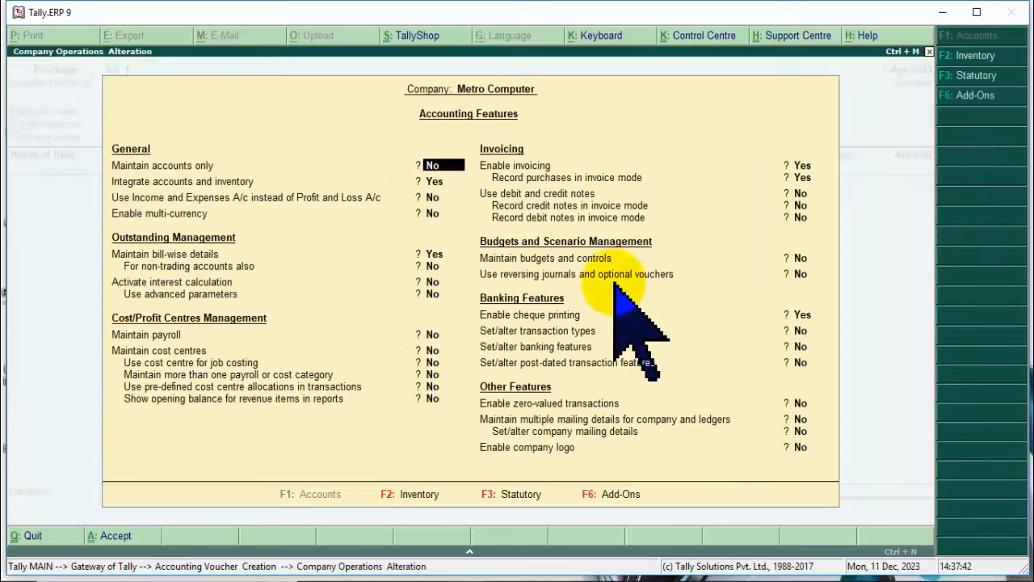
Set separate actual and billed quantities to No in the inventory features.
key(F2)
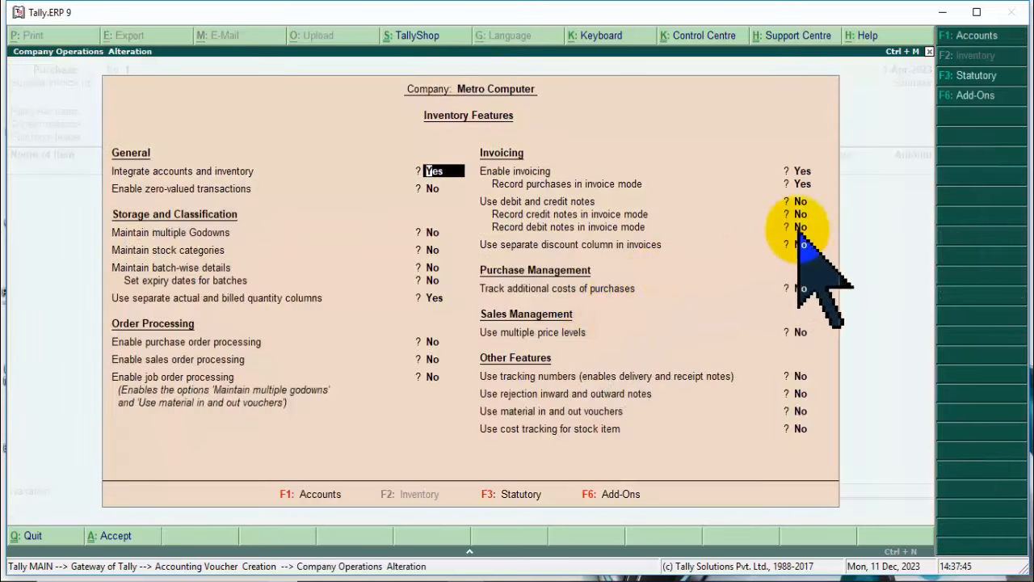
click(434, 298)
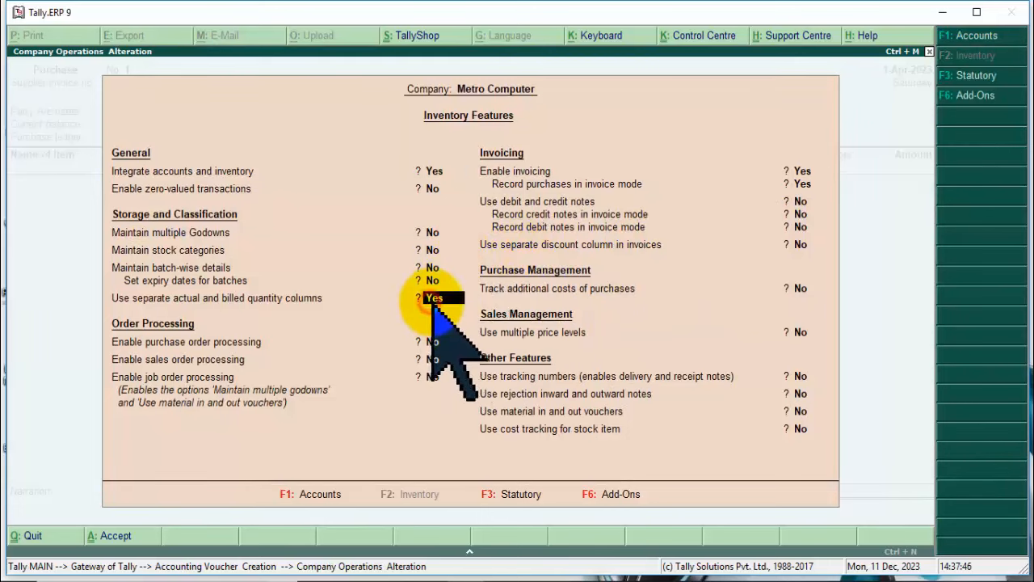
key(n)
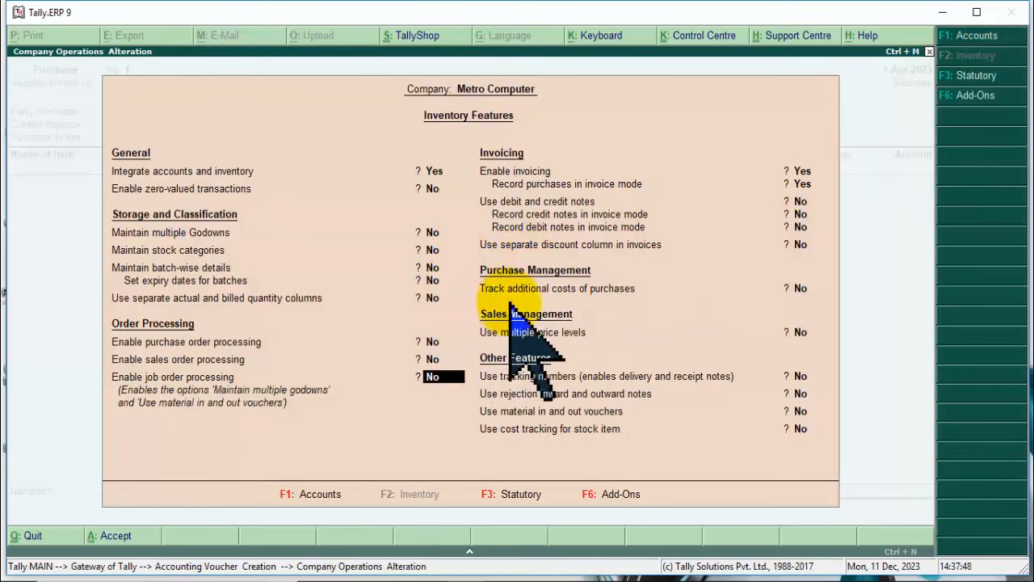
key(Return)
key(Return)
key(Return)
key(Return)
key(Return)
key(Return)
key(Return)
key(Return)
key(Return)
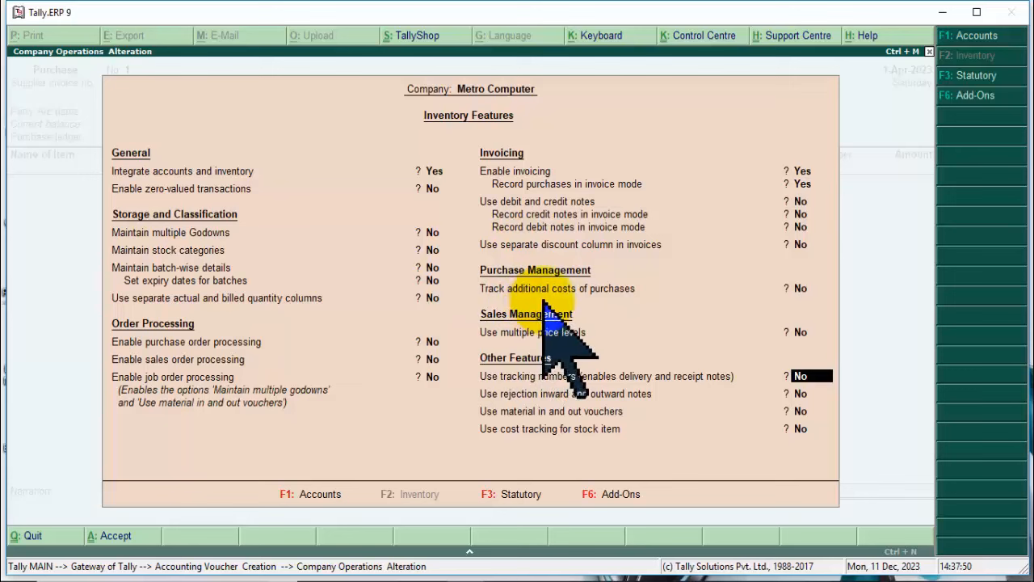
key(ctrl+a)
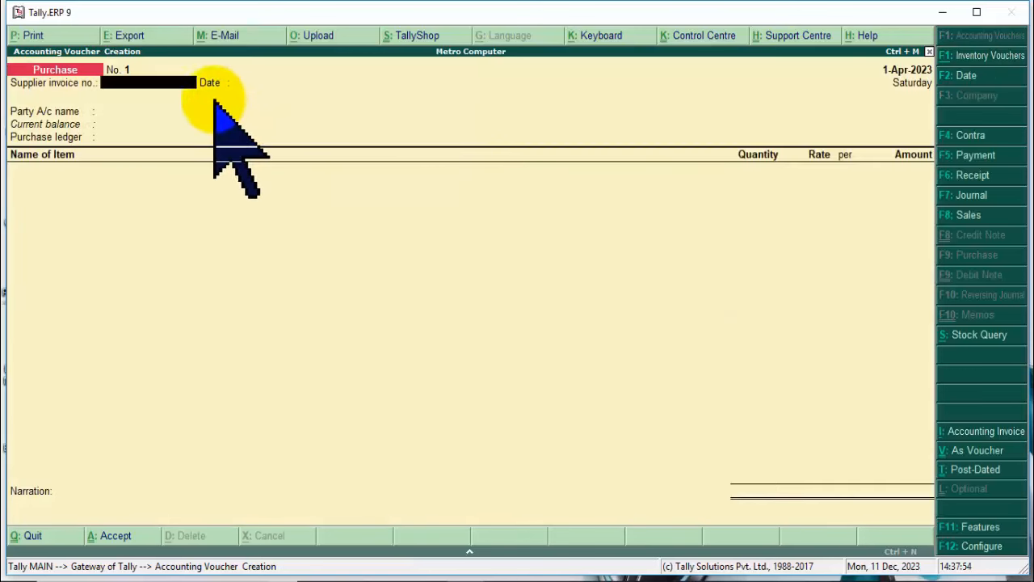
Choose Cash as the party and Purchase Ledger on the purchase voucher.
key(Return)
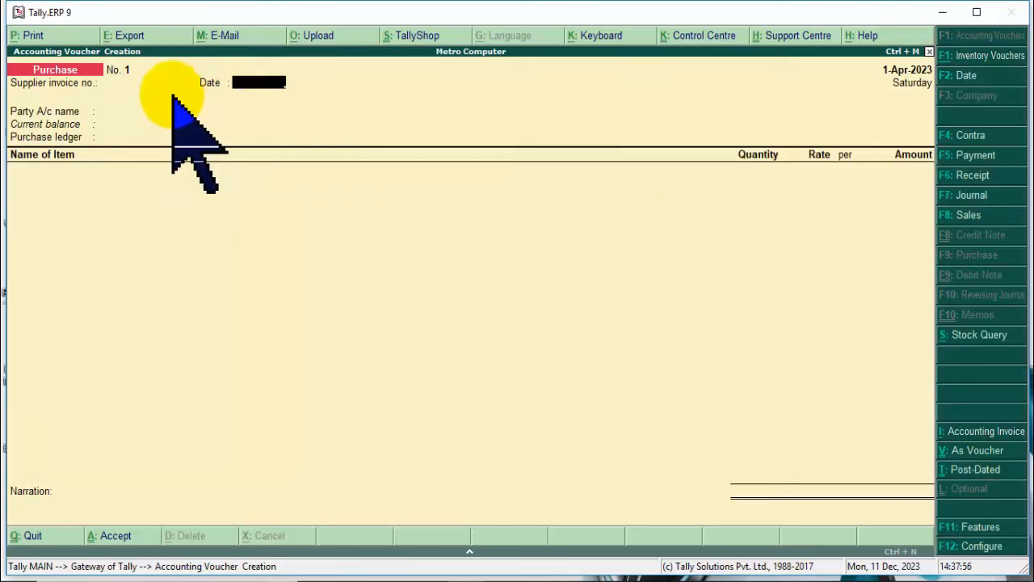
key(Return)
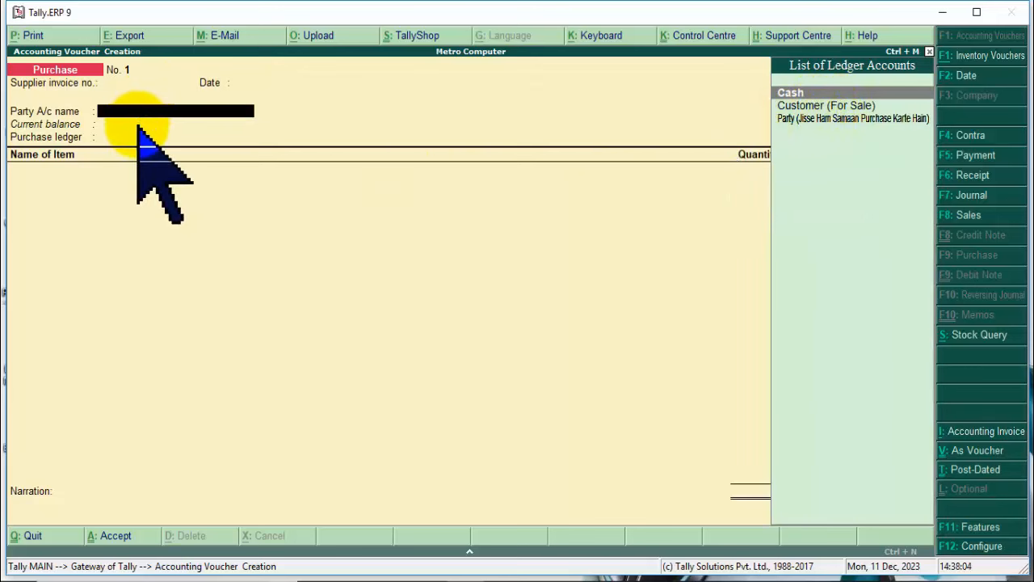
key(Return)
key(Return)
key(Return)
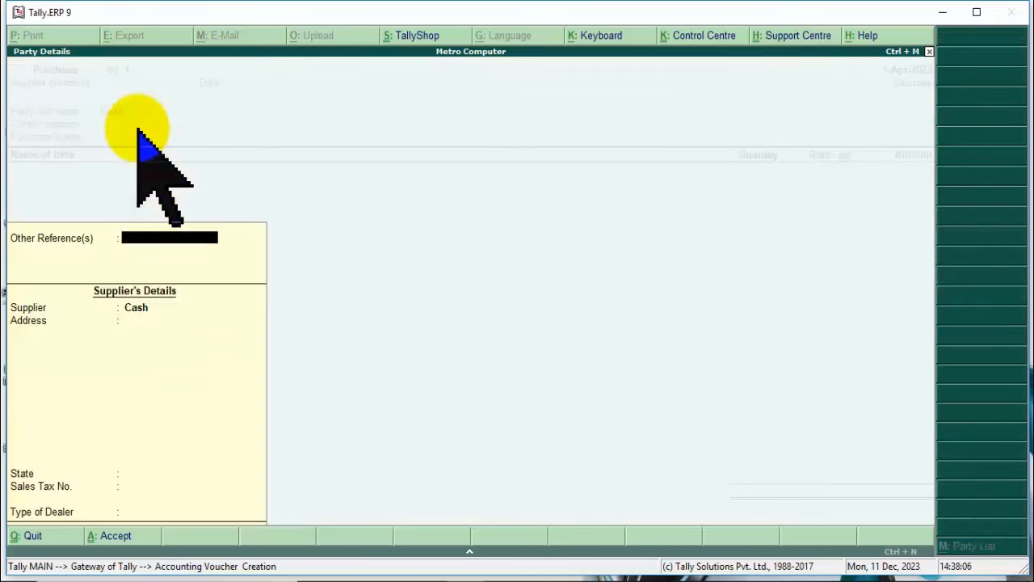
key(Return)
key(Return)
key(Return)
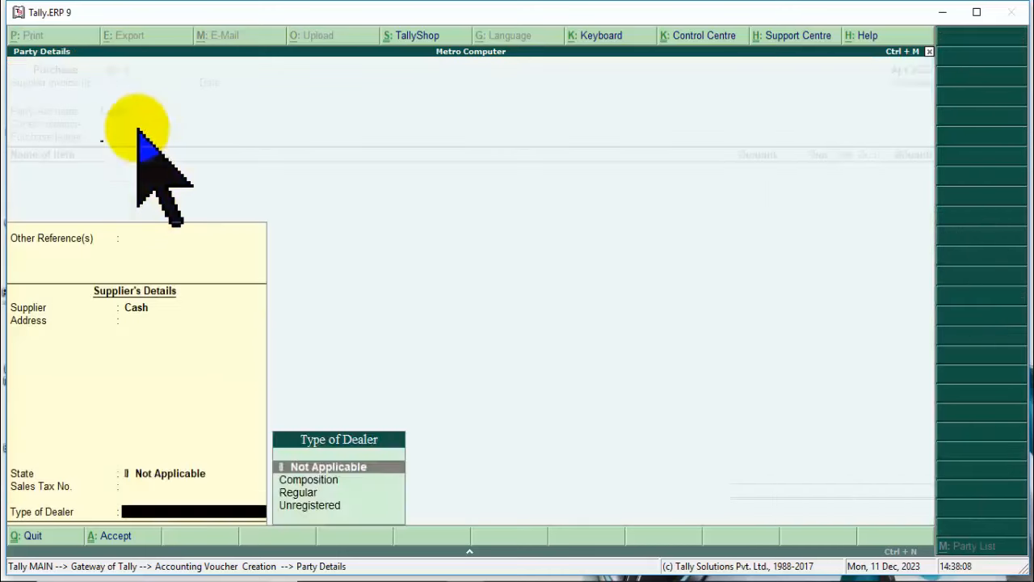
key(Return)
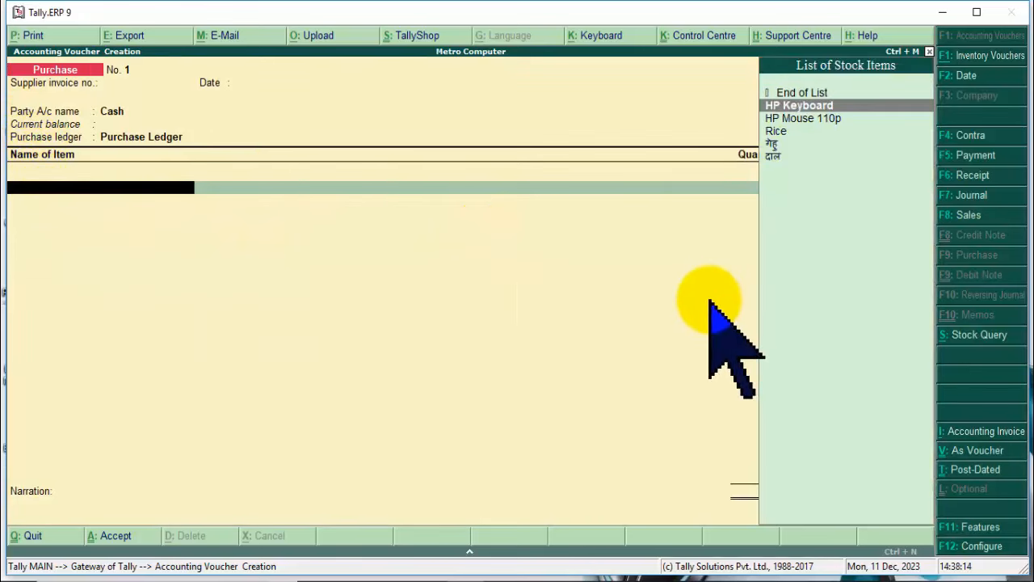
Add 100 pcs HP Mouse 110p at 240 (24,000.00) and save voucher No. 1.
key(Down)
key(Return)
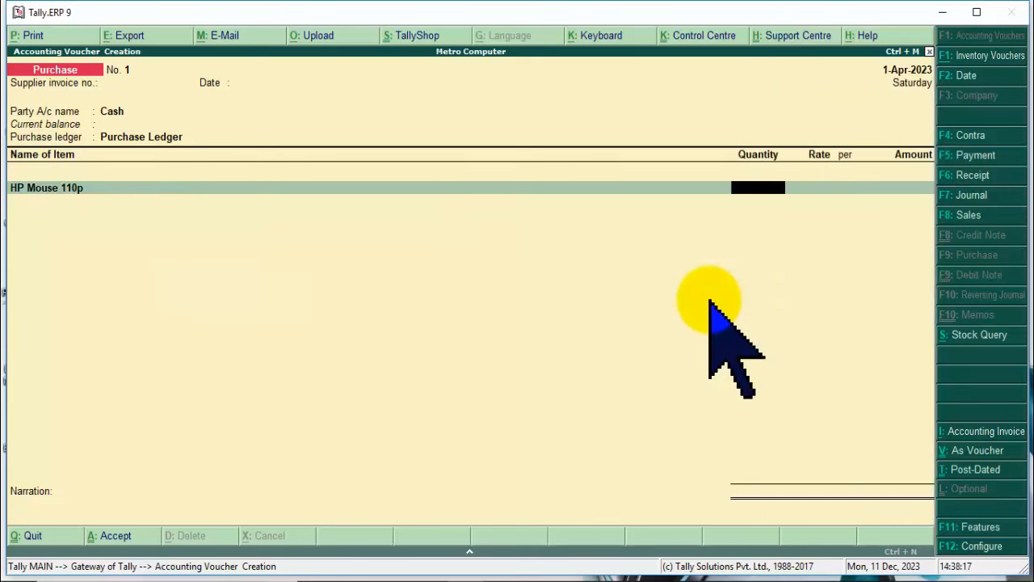
text(100)
key(Return)
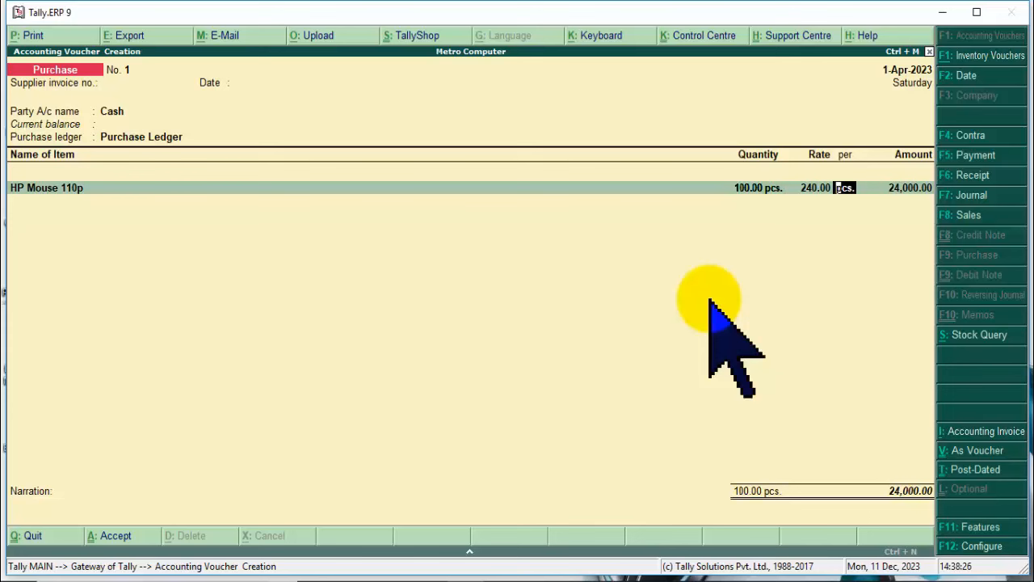
key(Return)
key(Return)
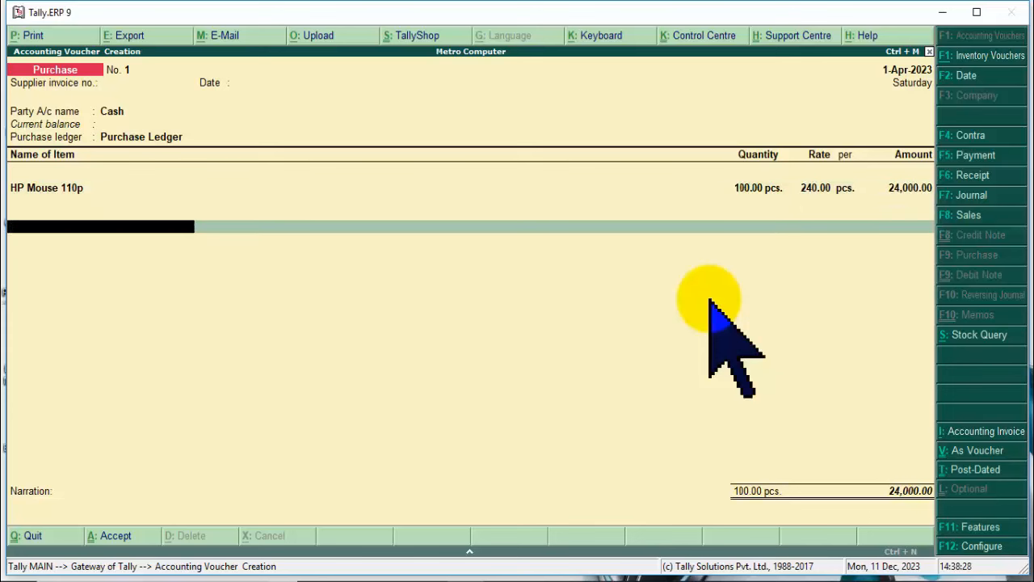
key(Return)
key(Return)
key(Return)
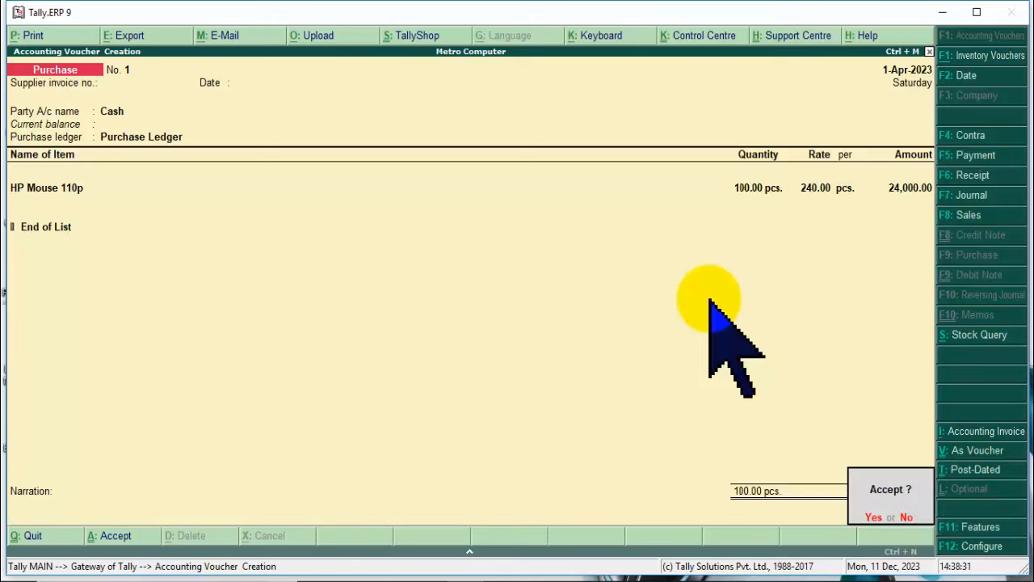
key(Return)
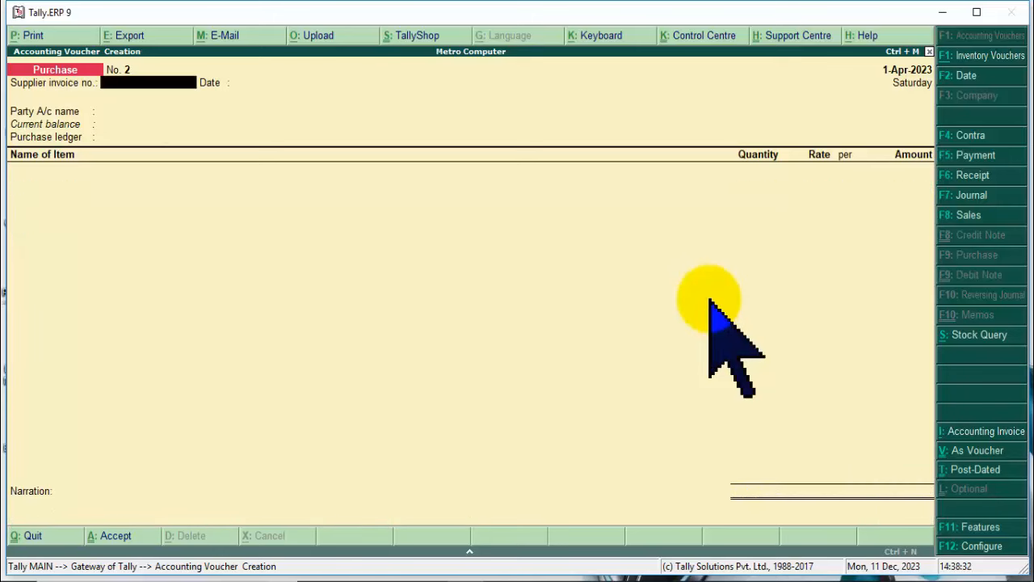
key(Escape)
key(Return)
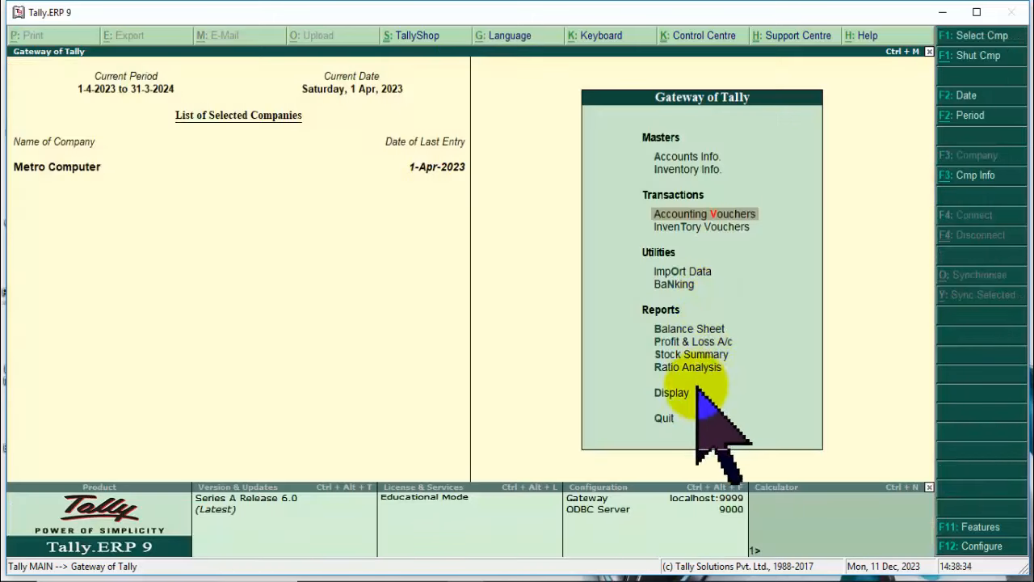
click(675, 394)
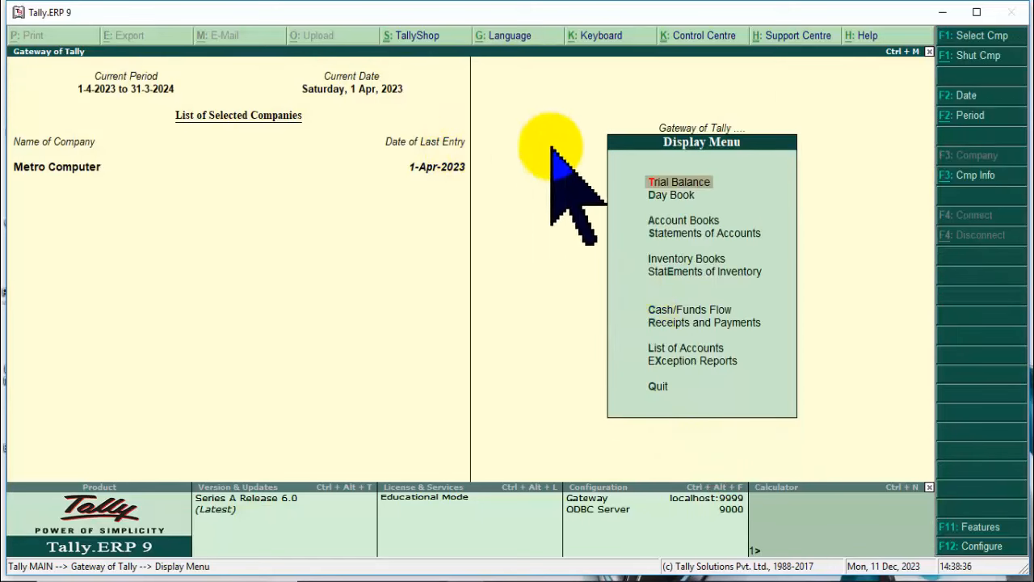
click(667, 195)
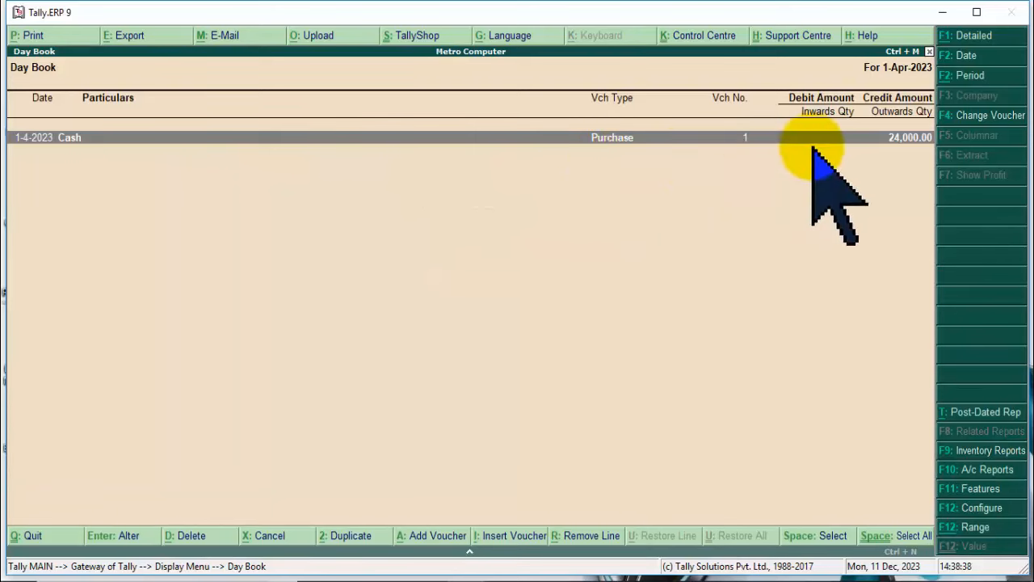
key(Escape)
key(Escape)
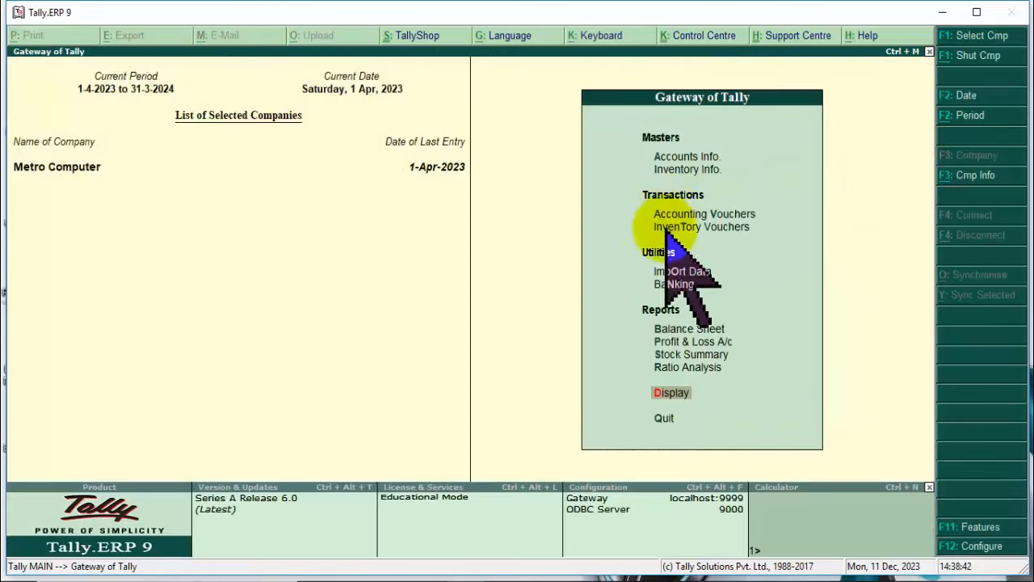
click(694, 329)
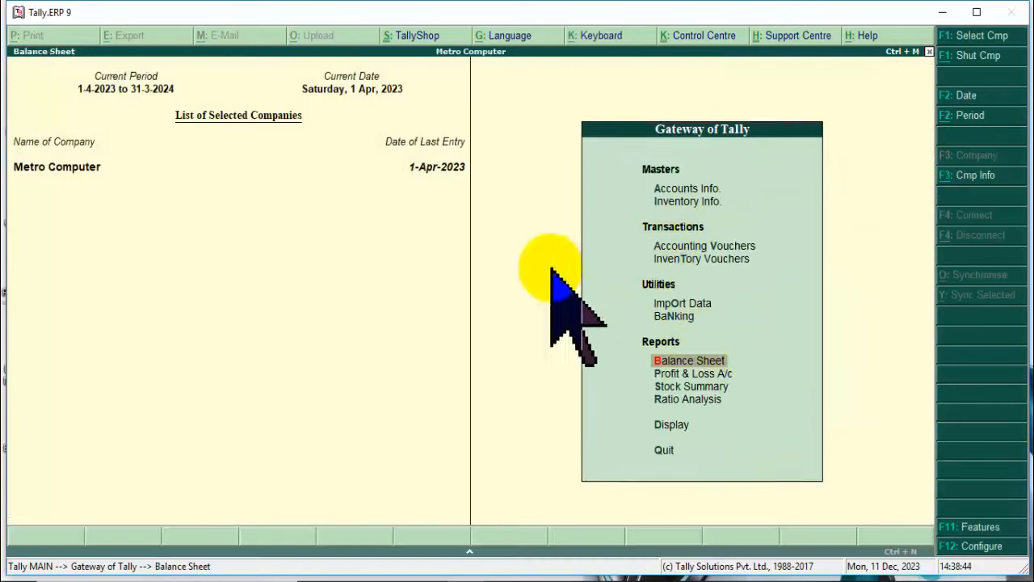
click(535, 125)
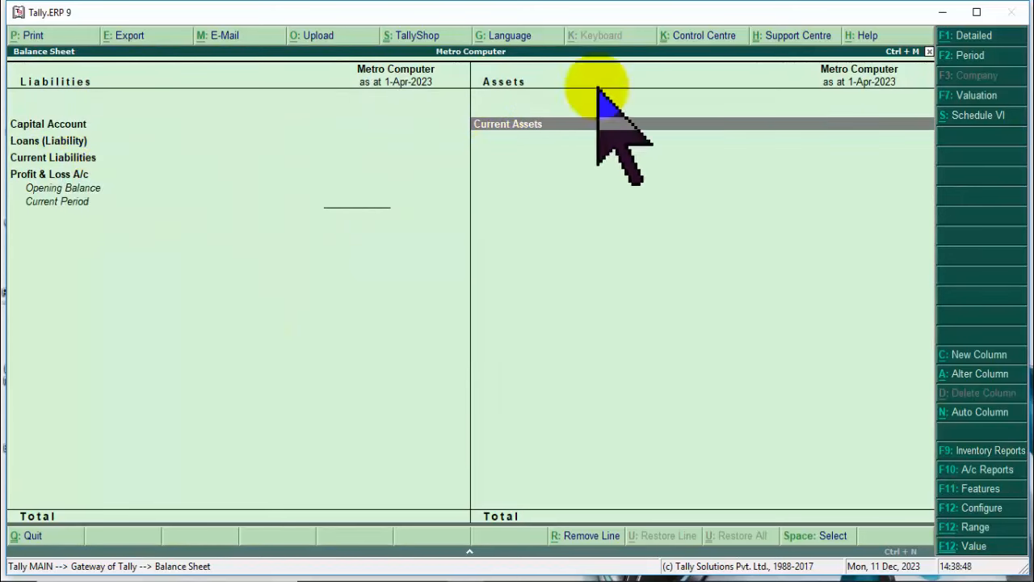
key(Return)
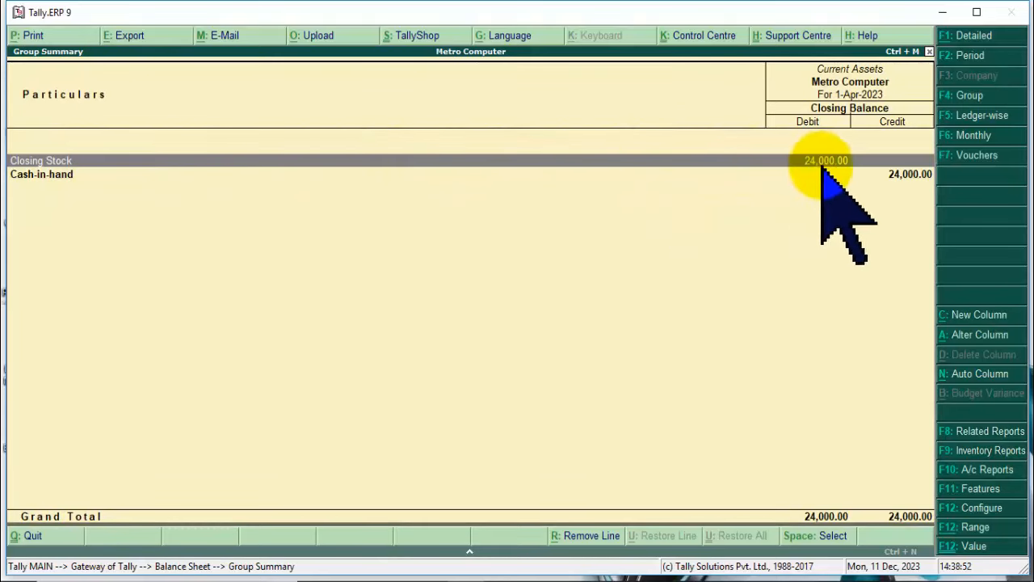
key(Escape)
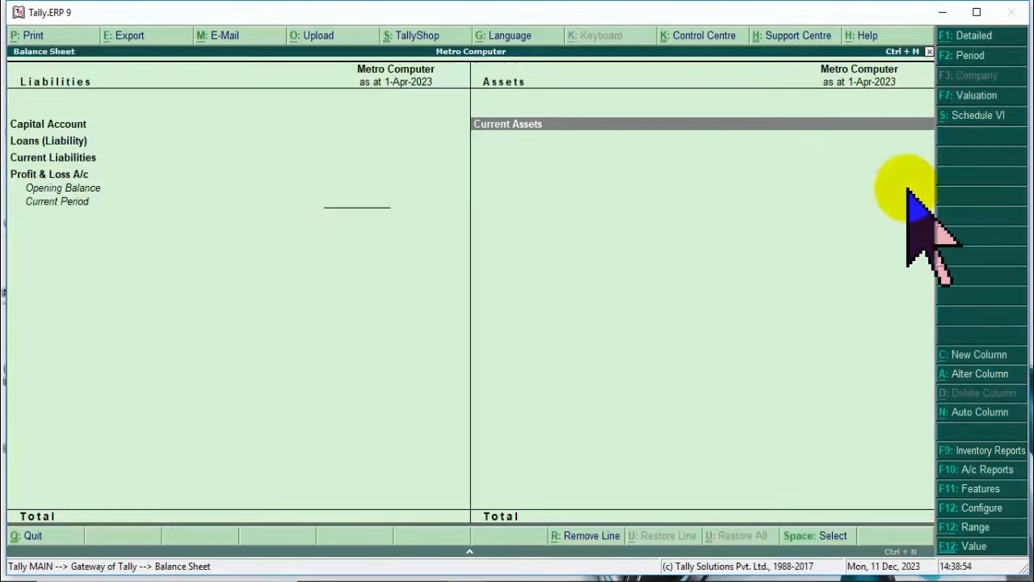
key(Escape)
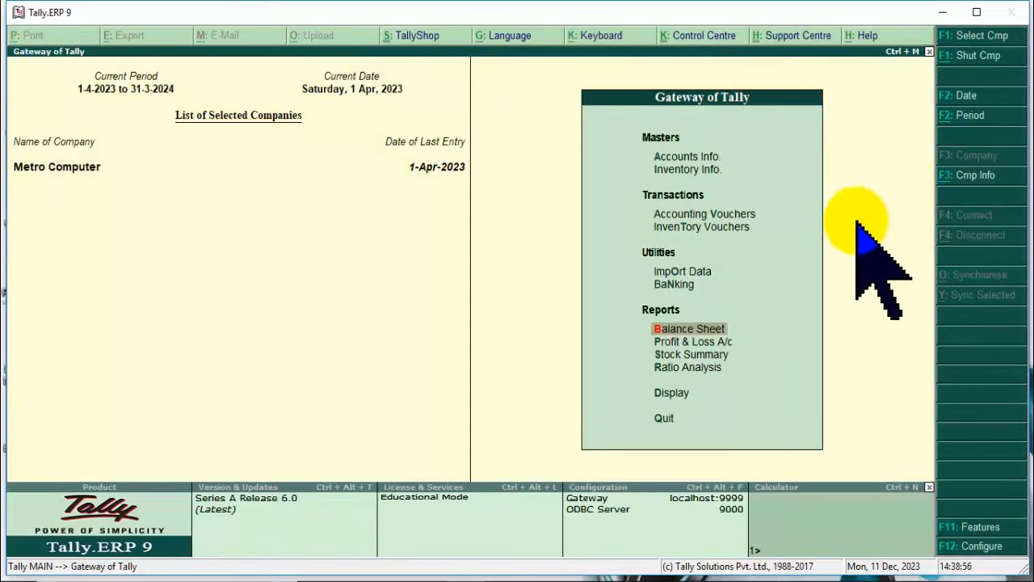
click(700, 216)
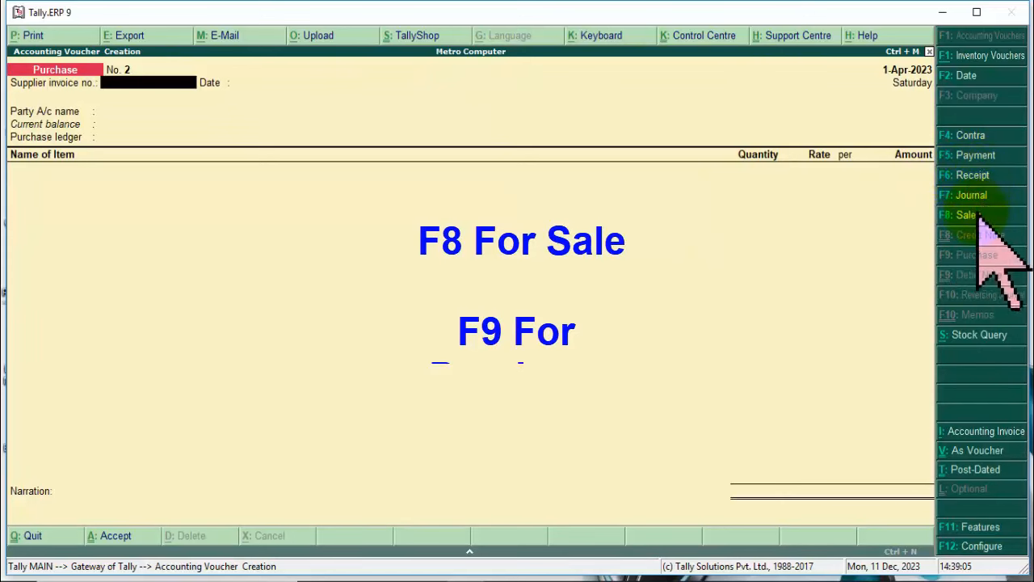
Set up a Sales voucher with Cash party, Cash payment, state Not Applicable, and Sale Ledger.
click(970, 215)
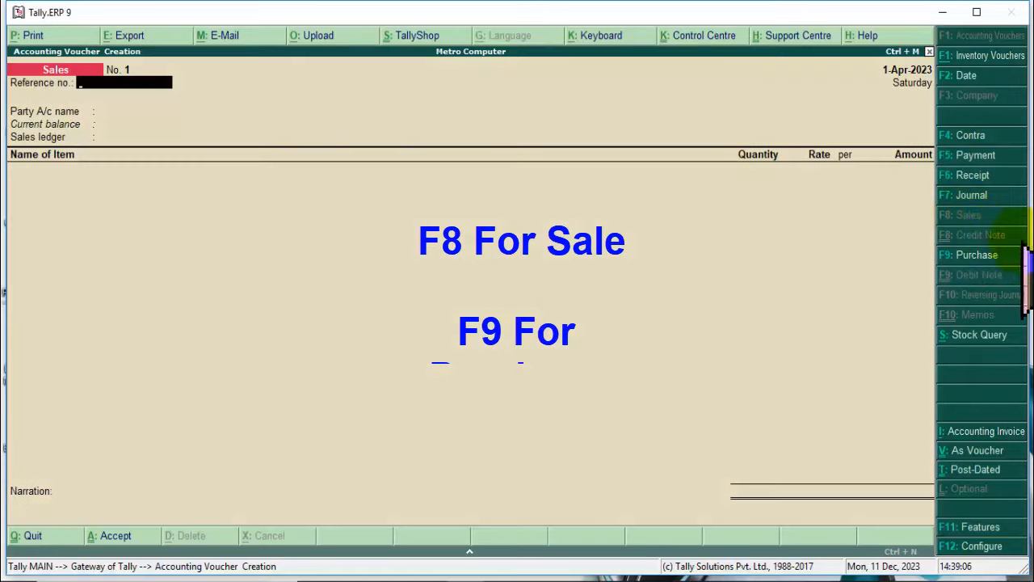
click(103, 113)
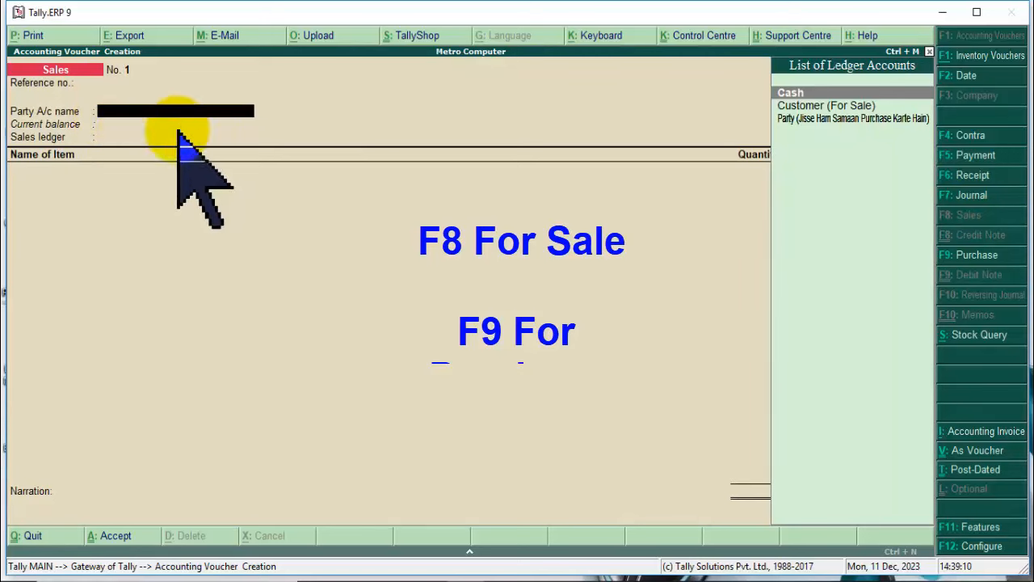
key(Return)
key(Return)
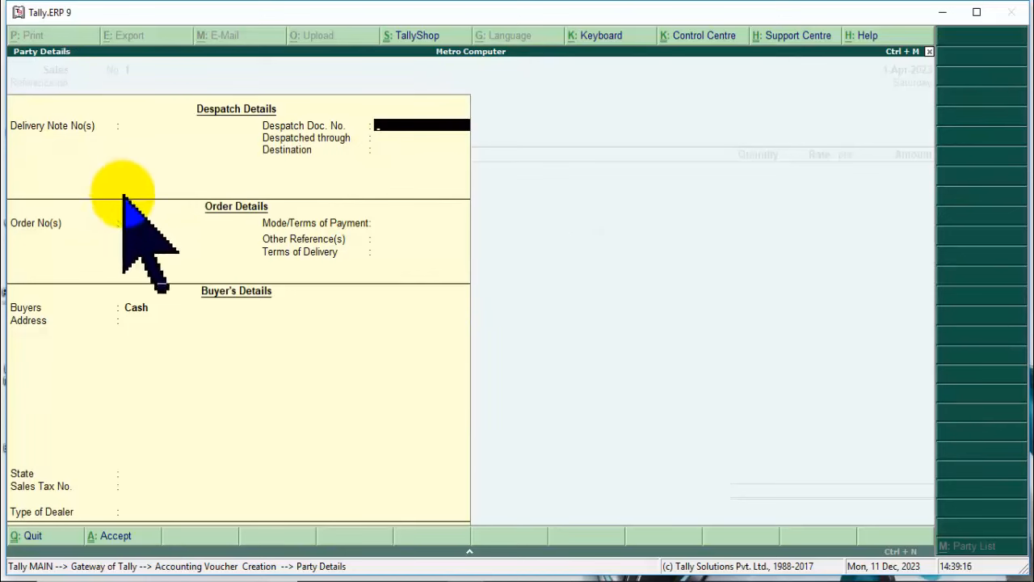
click(383, 224)
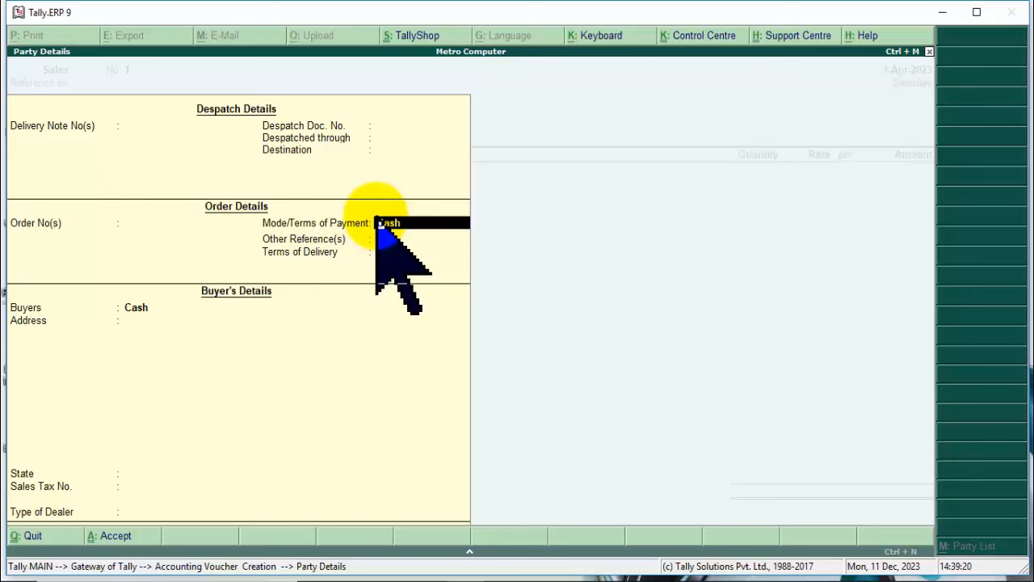
click(378, 241)
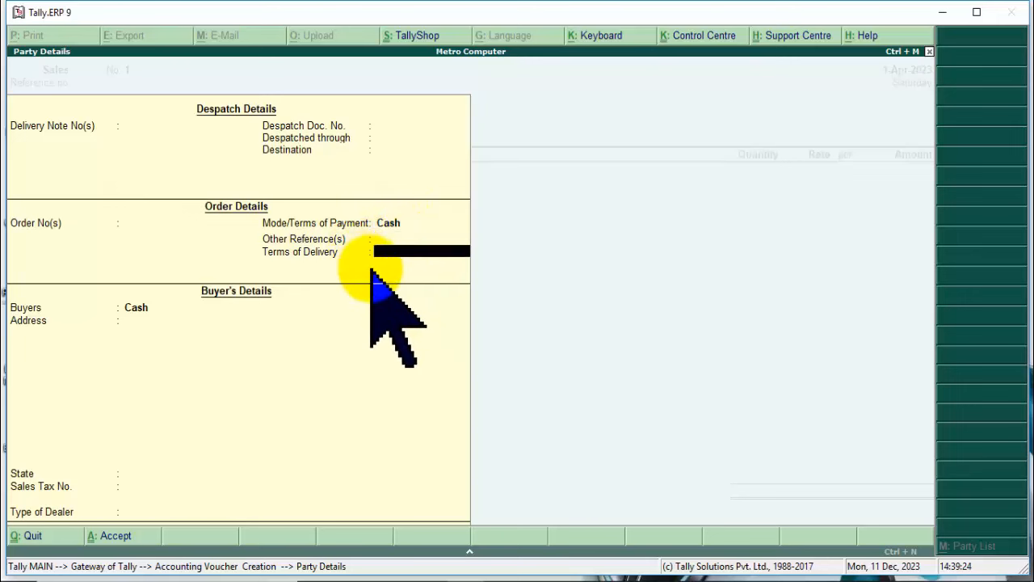
key(Return)
key(Return)
key(Return)
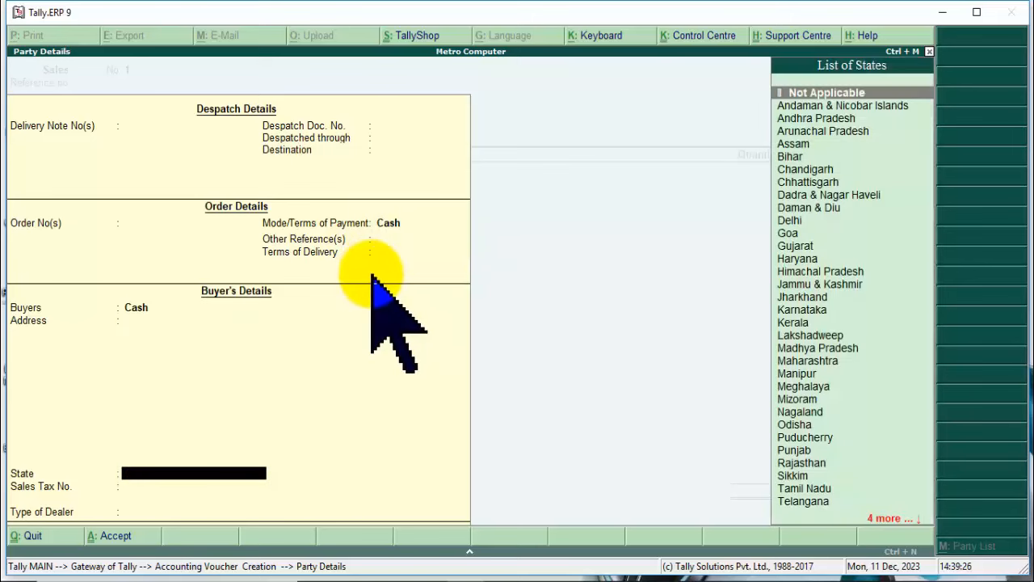
key(Return)
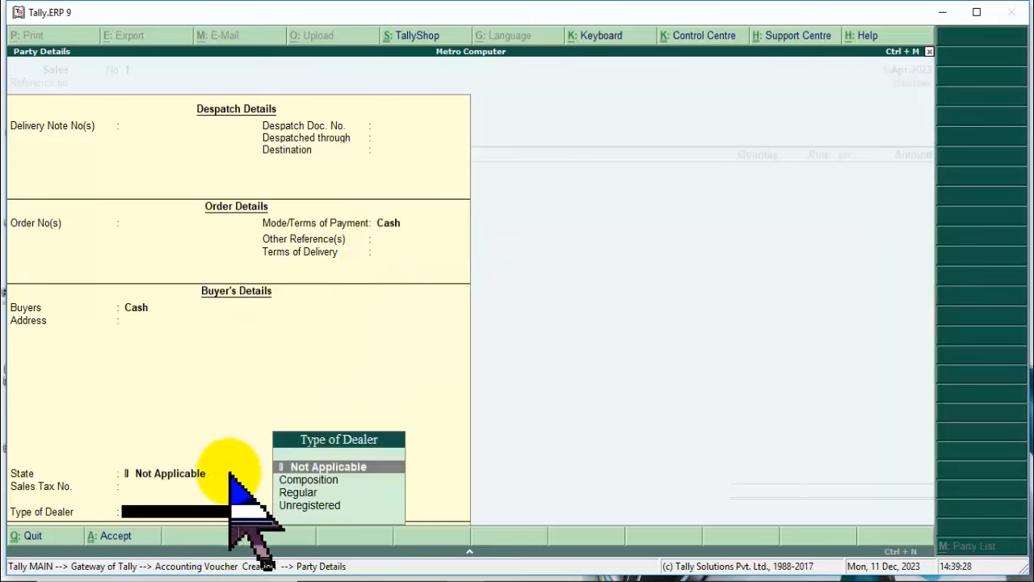
key(Return)
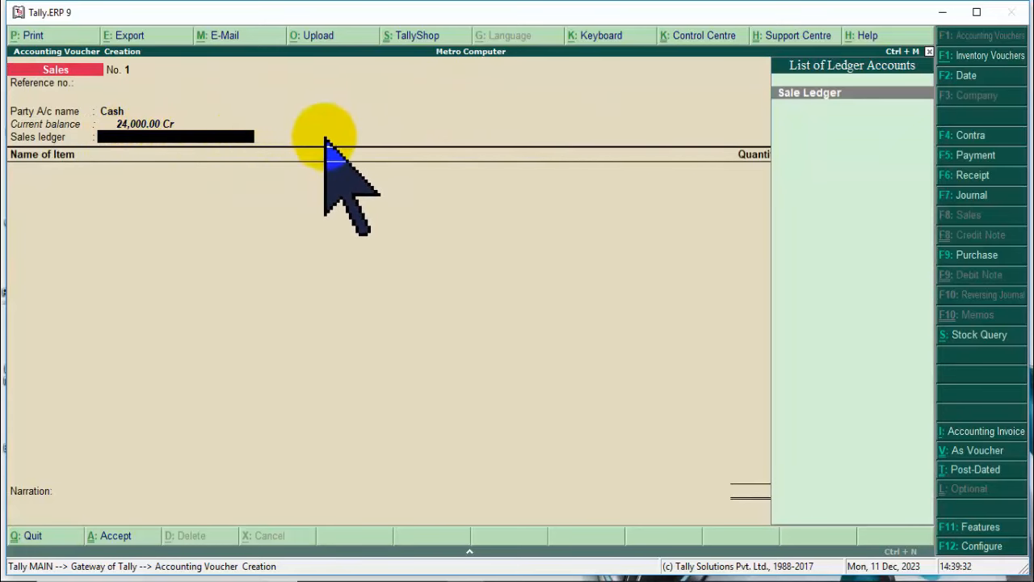
key(Return)
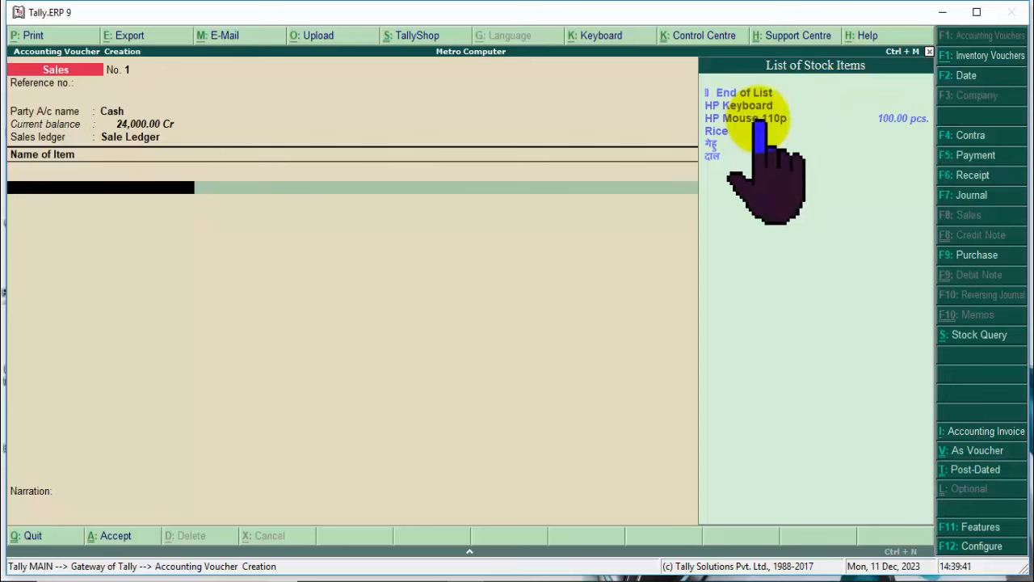
Bill 50 pcs HP Mouse 110p at 300.00, giving a 15,000.00 line amount.
click(885, 119)
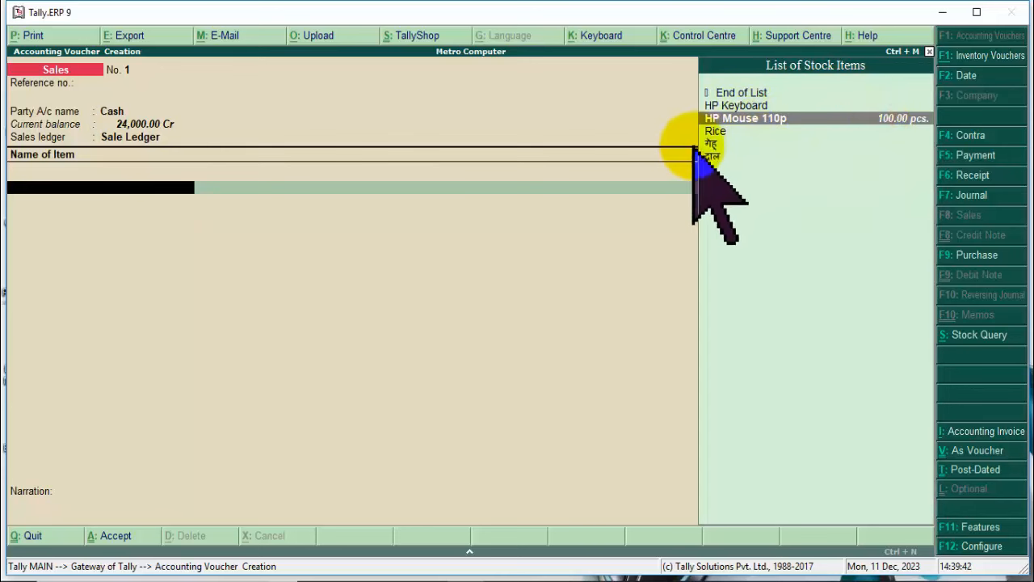
key(Return)
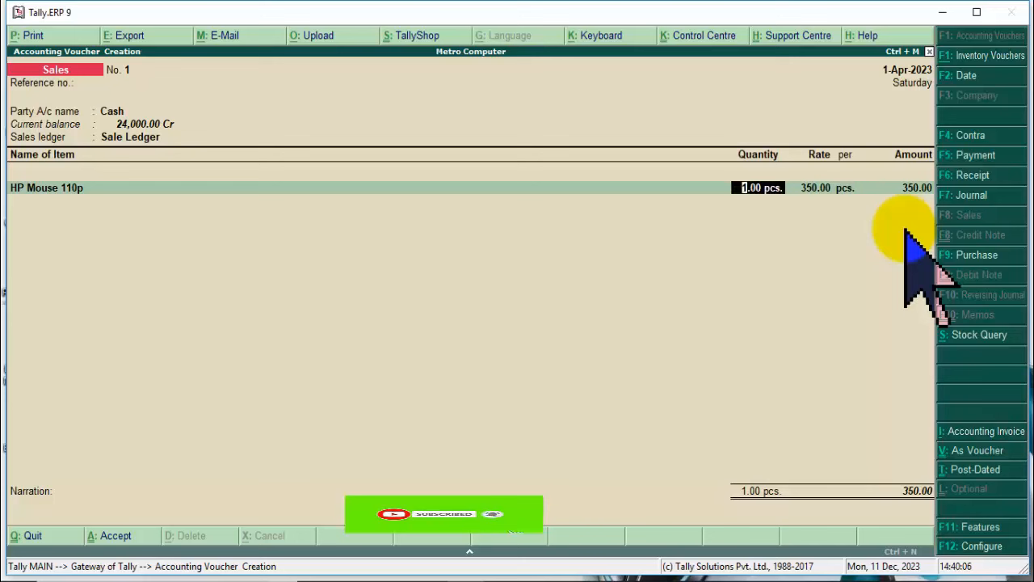
text(0)
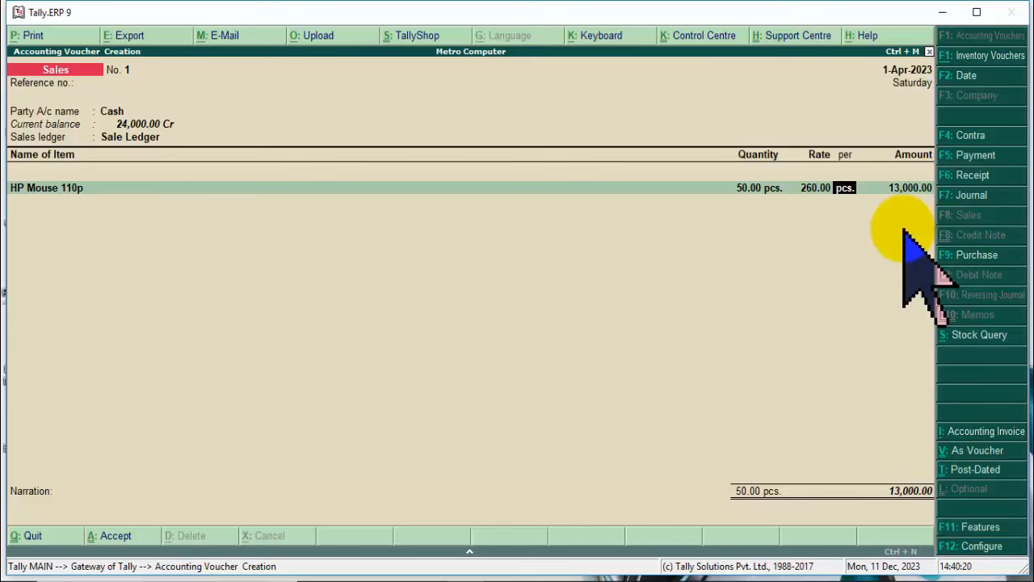
key(Return)
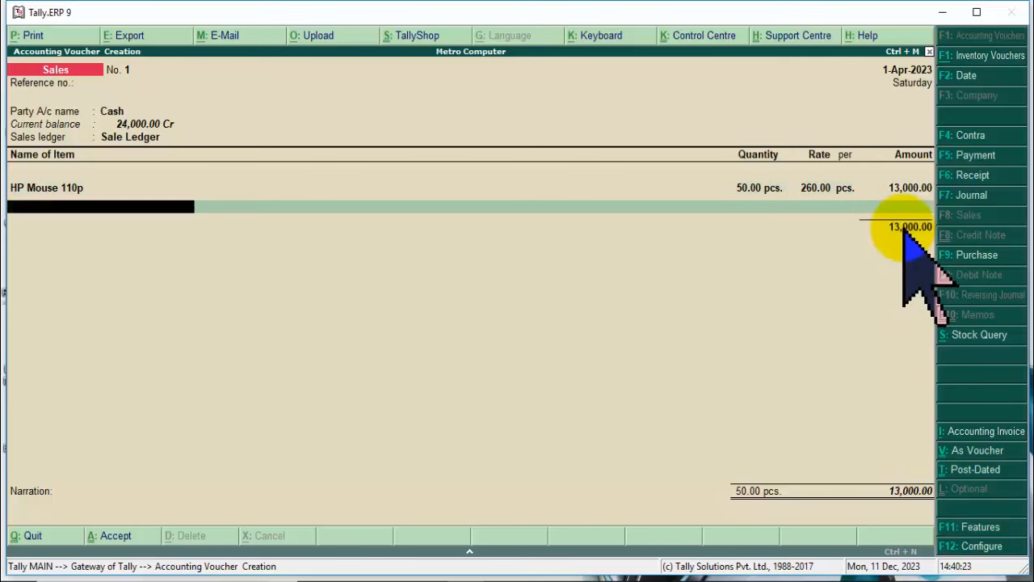
key(Return)
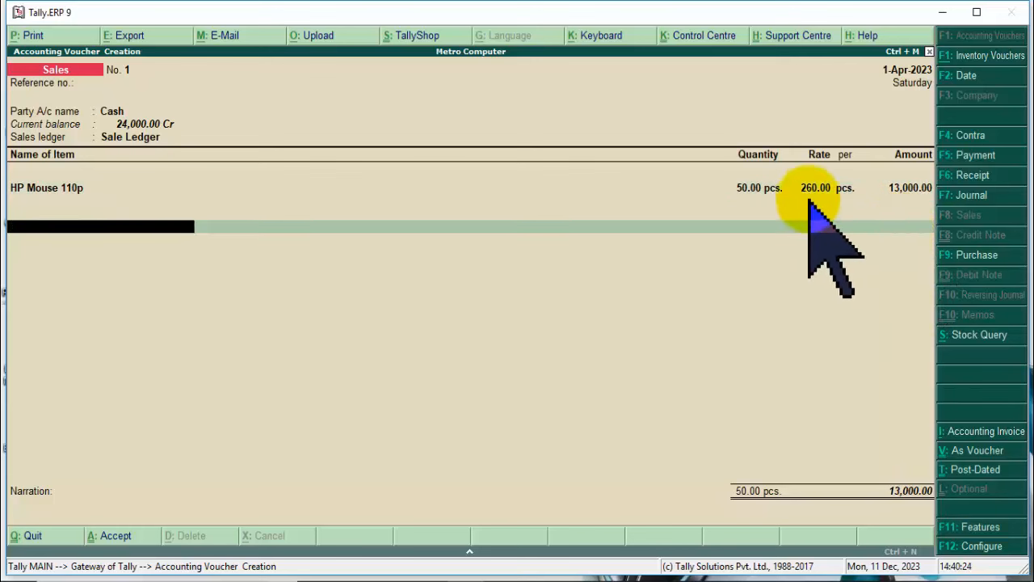
click(750, 189)
click(805, 193)
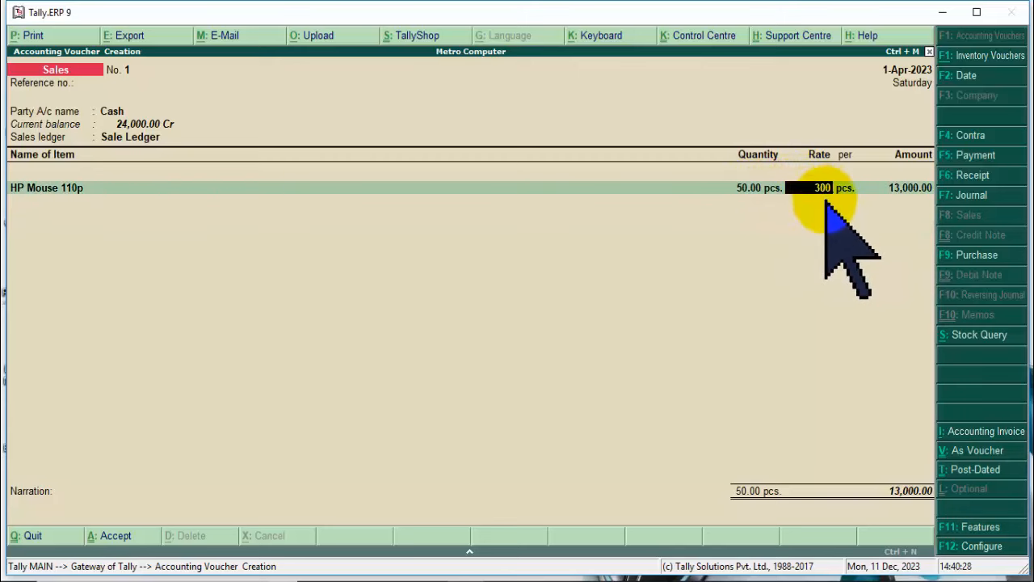
key(Return)
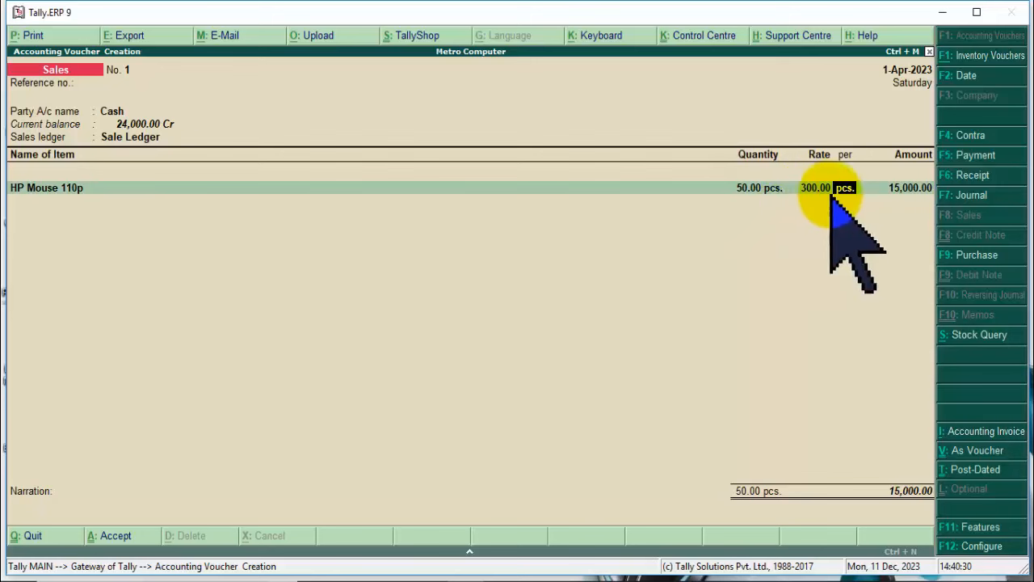
key(Return)
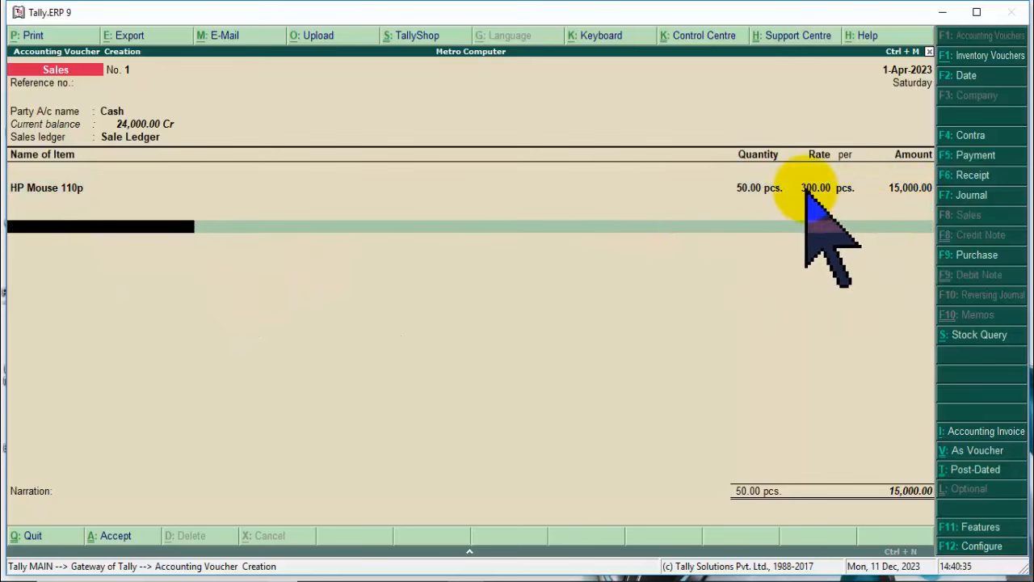
Add a Discount Given line at 2%, reducing the total to 14,700.00.
key(Return)
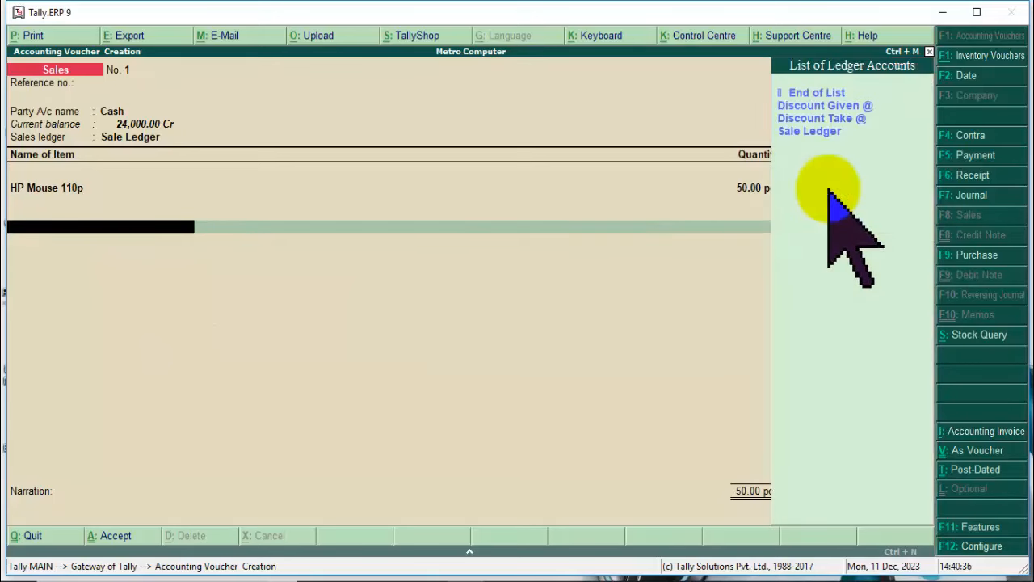
click(849, 106)
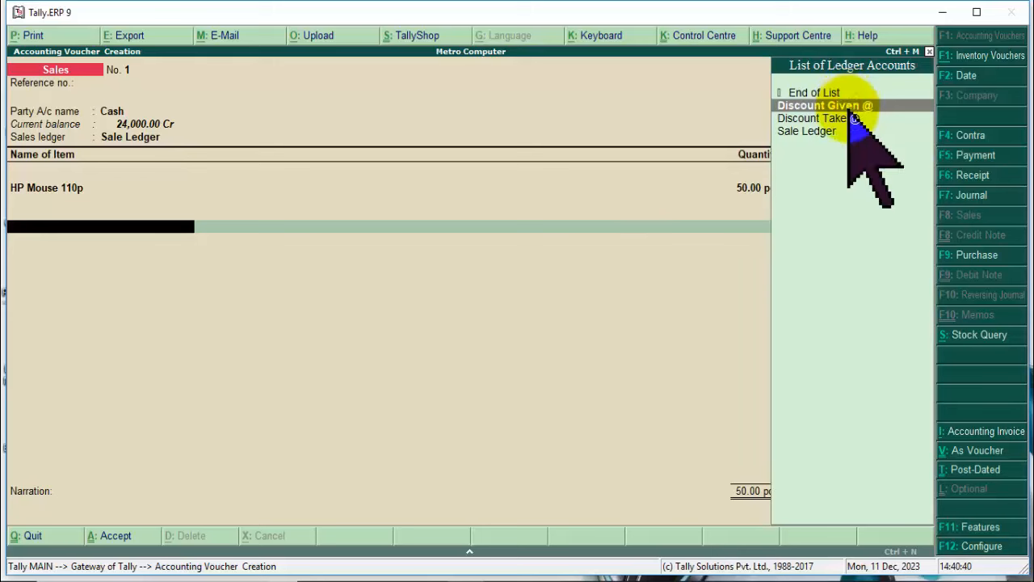
click(848, 108)
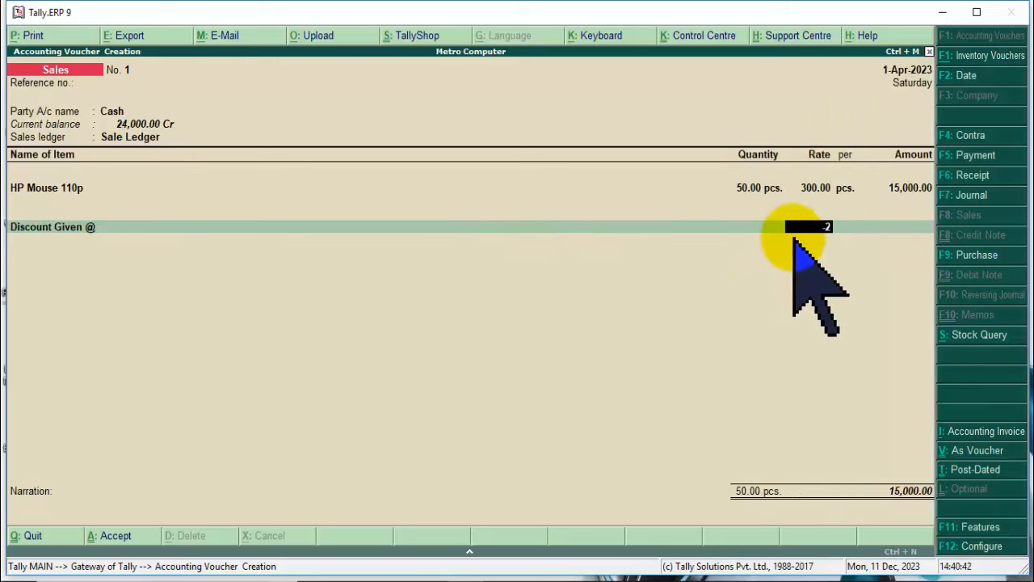
key(Return)
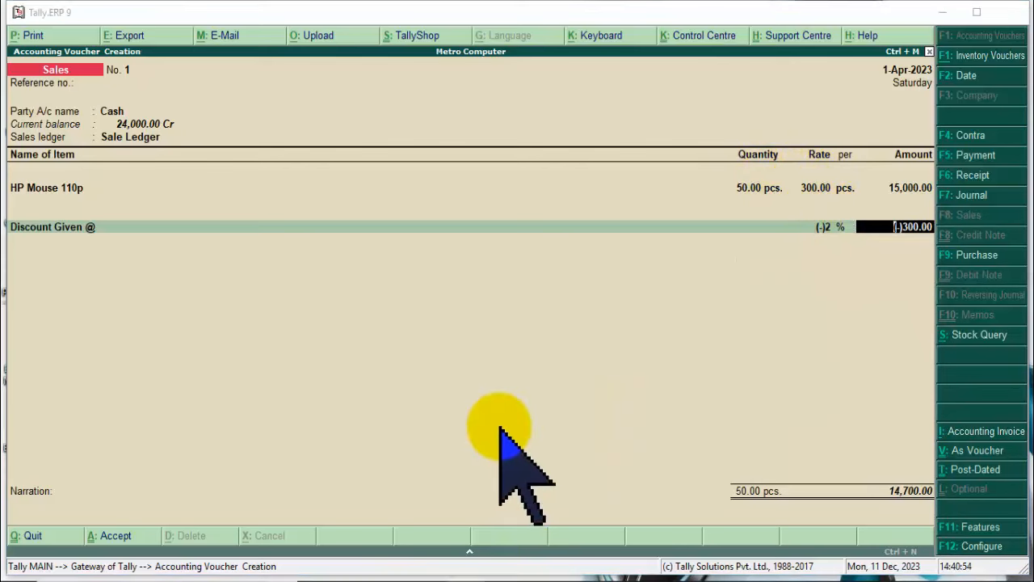
key(super)
Launch Excel 2010 beside the Tally voucher and enlarge the font in columns I–M.
text(exce)
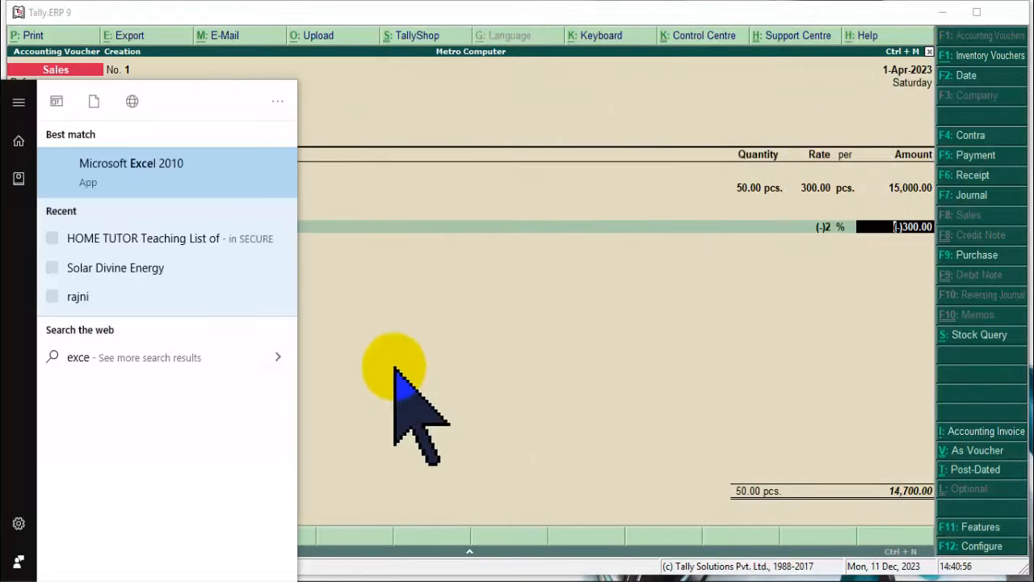
click(165, 171)
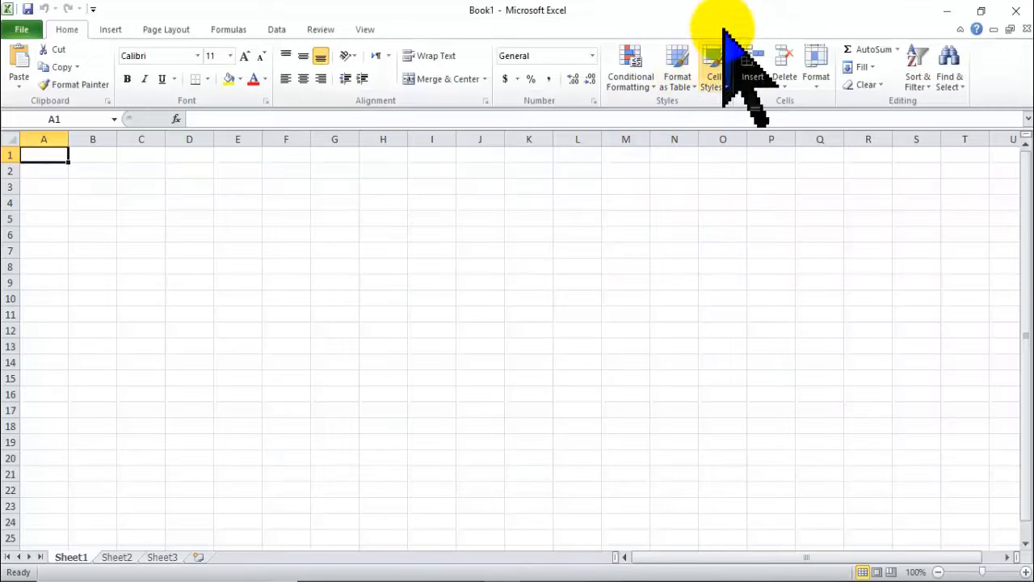
double_click(736, 4)
drag(737, 8, 688, 226)
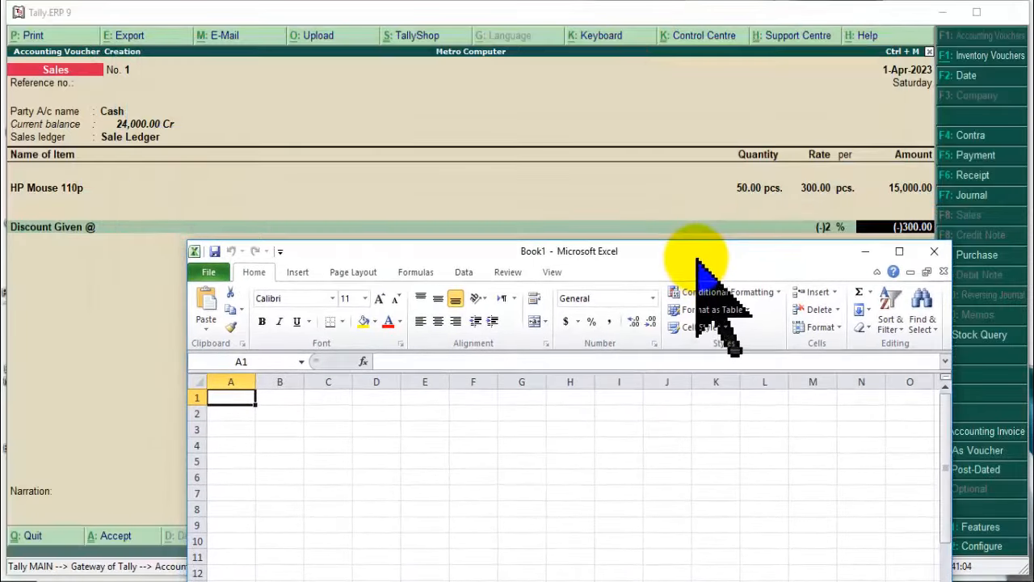
drag(743, 263, 344, 244)
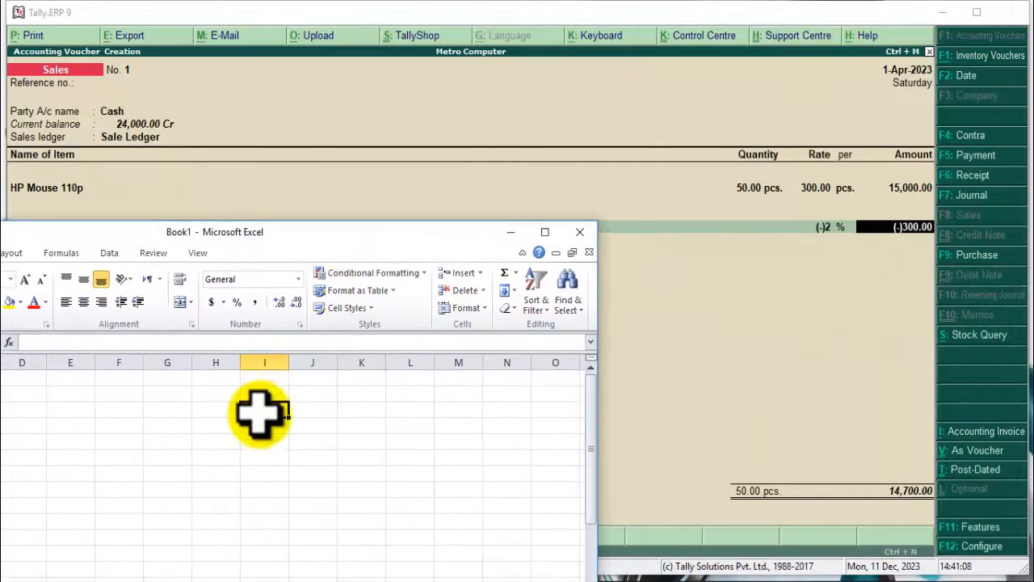
click(260, 410)
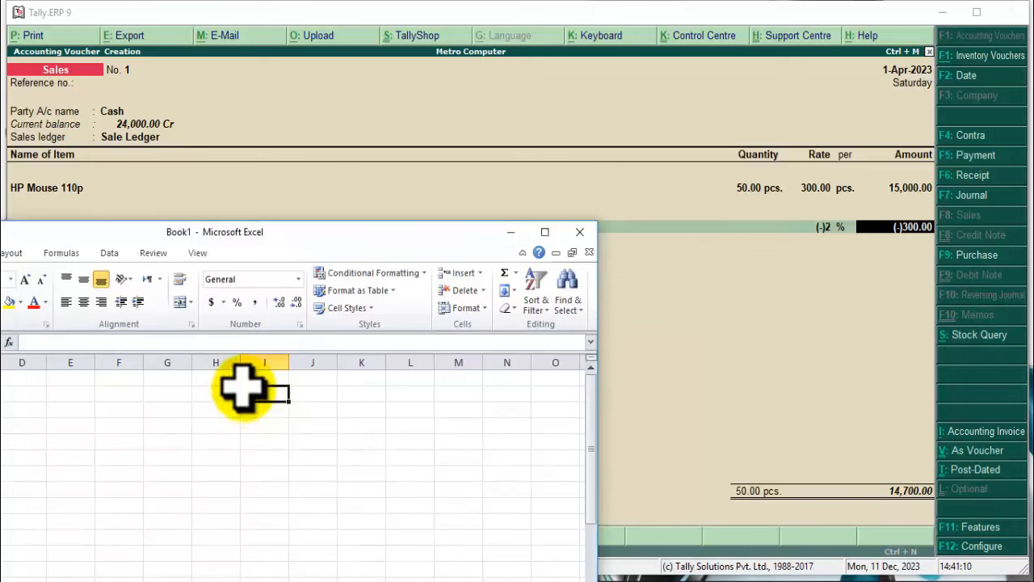
drag(246, 391, 449, 542)
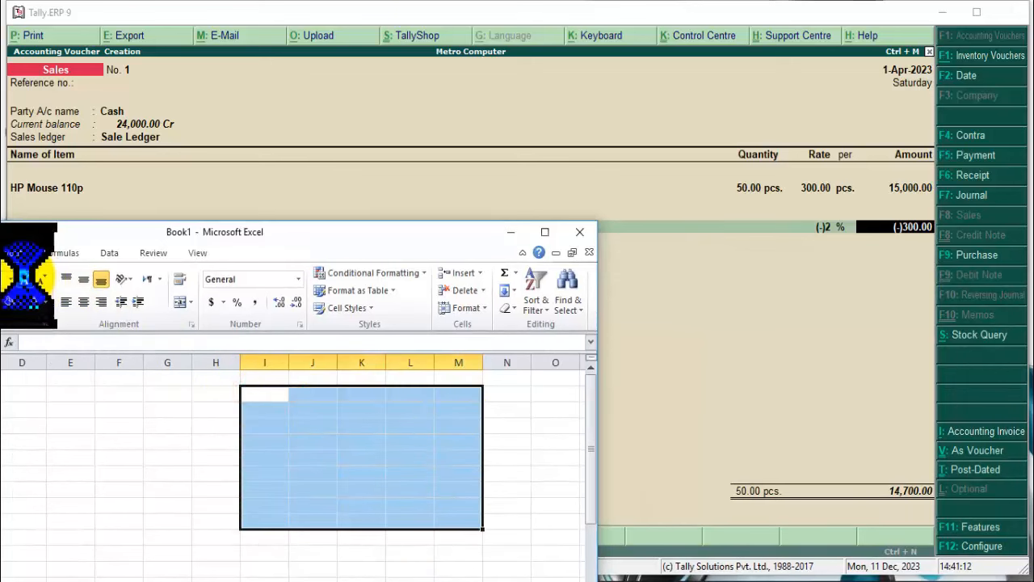
click(25, 278)
click(277, 397)
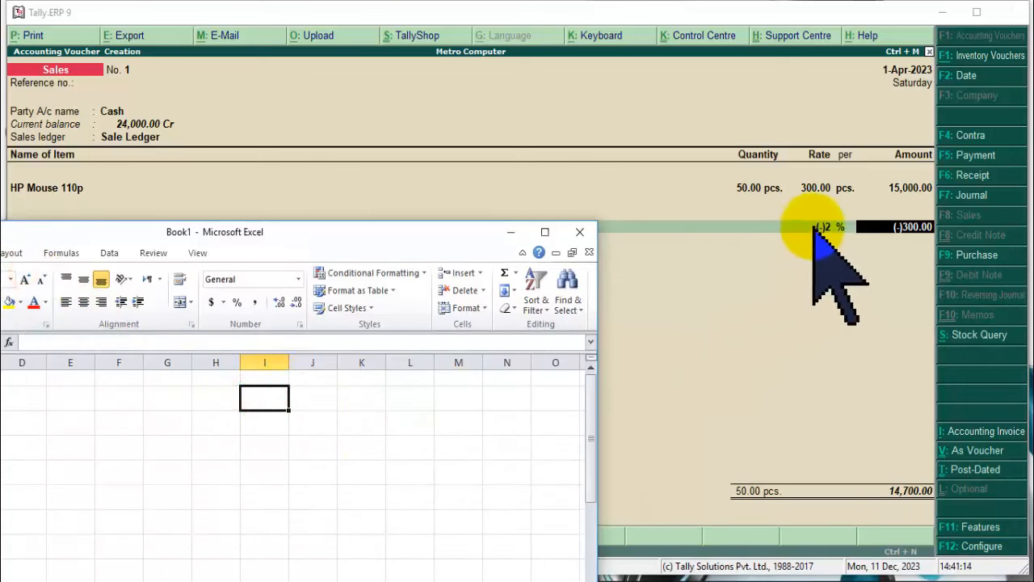
Enter 100 in I2, 240 in J2 and =J2*I2 in K2.
text(100)
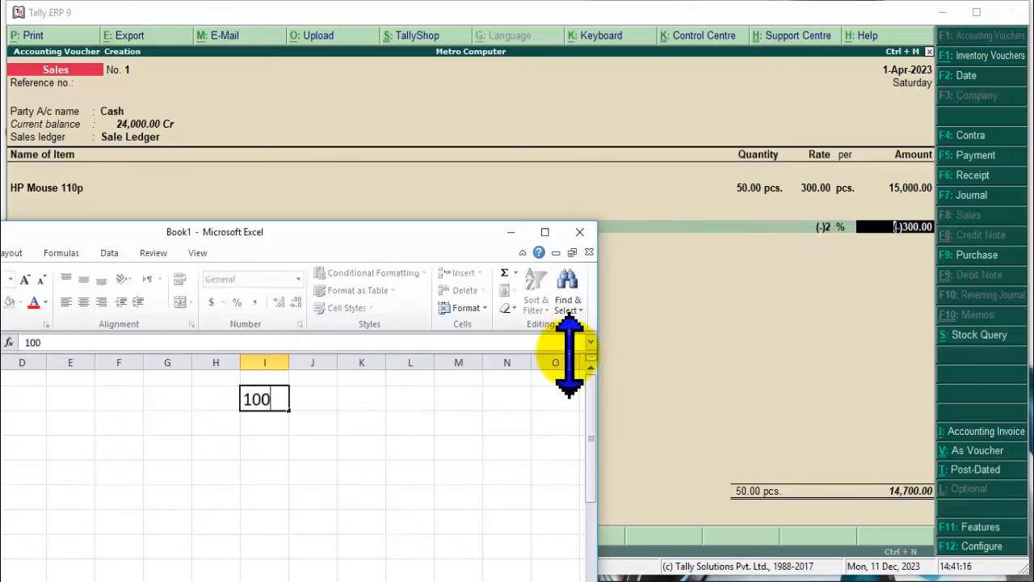
key(Tab)
text(24)
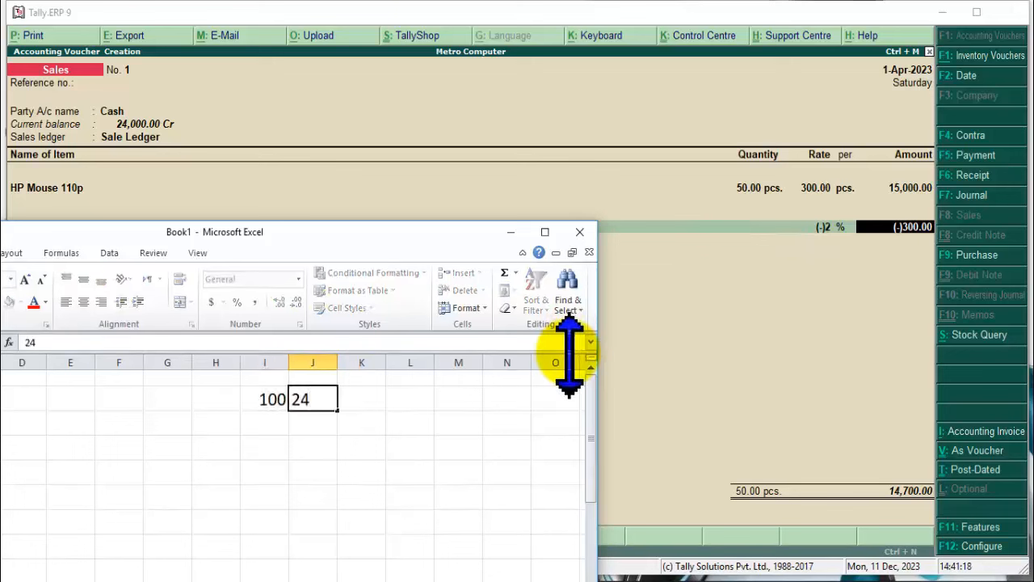
key(Tab)
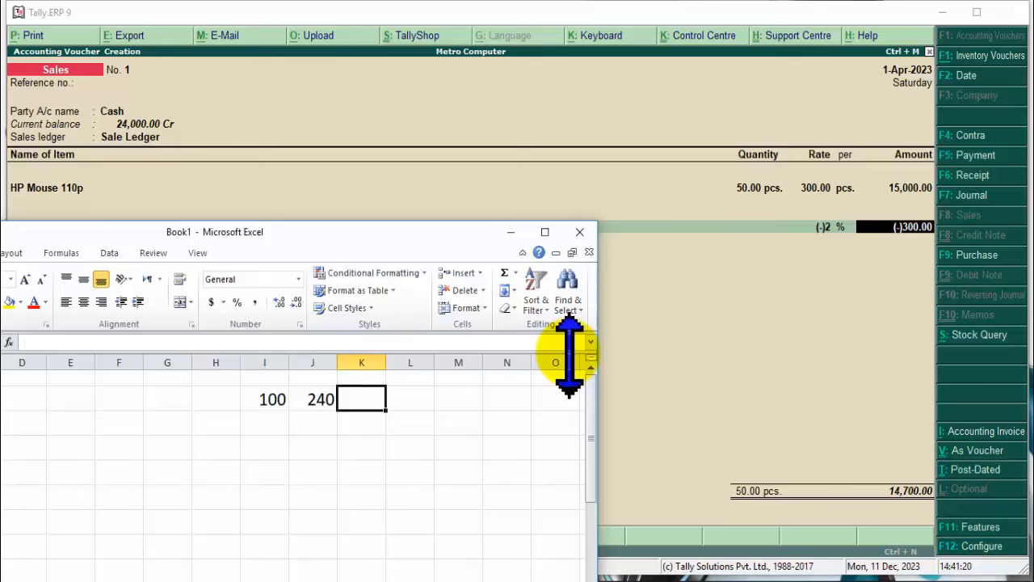
text(=)
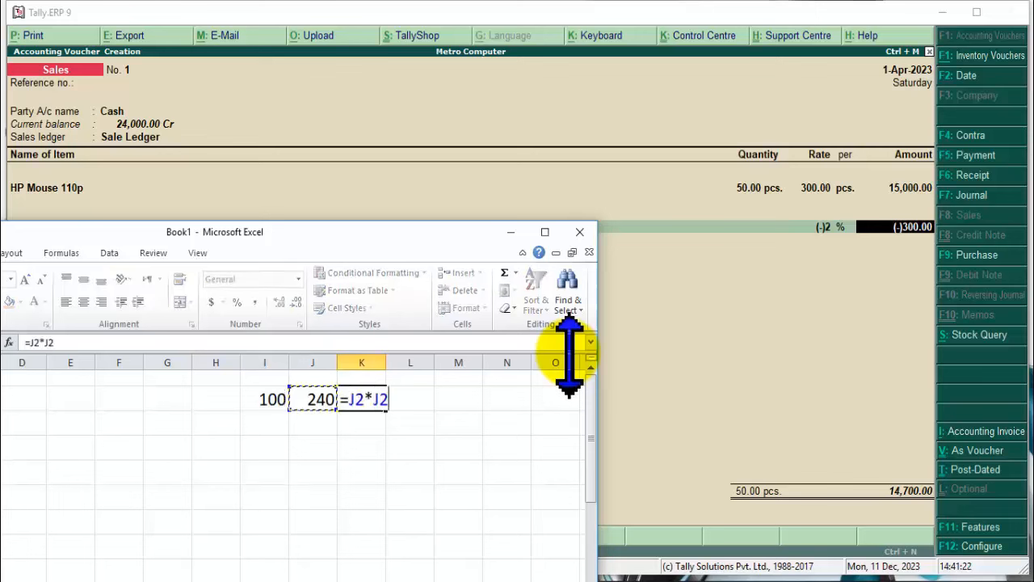
key(Return)
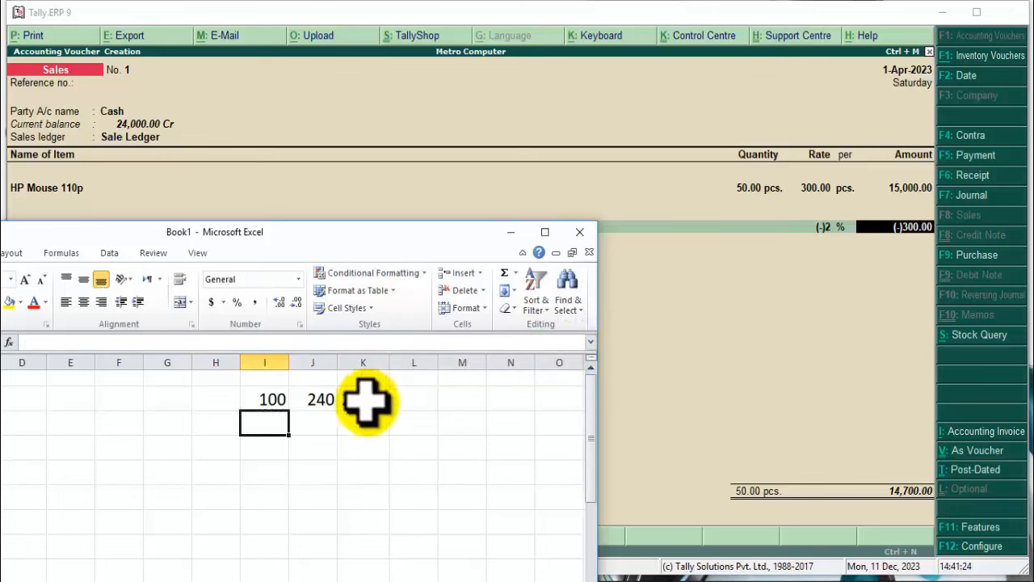
Enter 50 in I3, 300 in J3 and =J3*I3 in K3, giving 15000.
click(363, 402)
click(272, 421)
text(50)
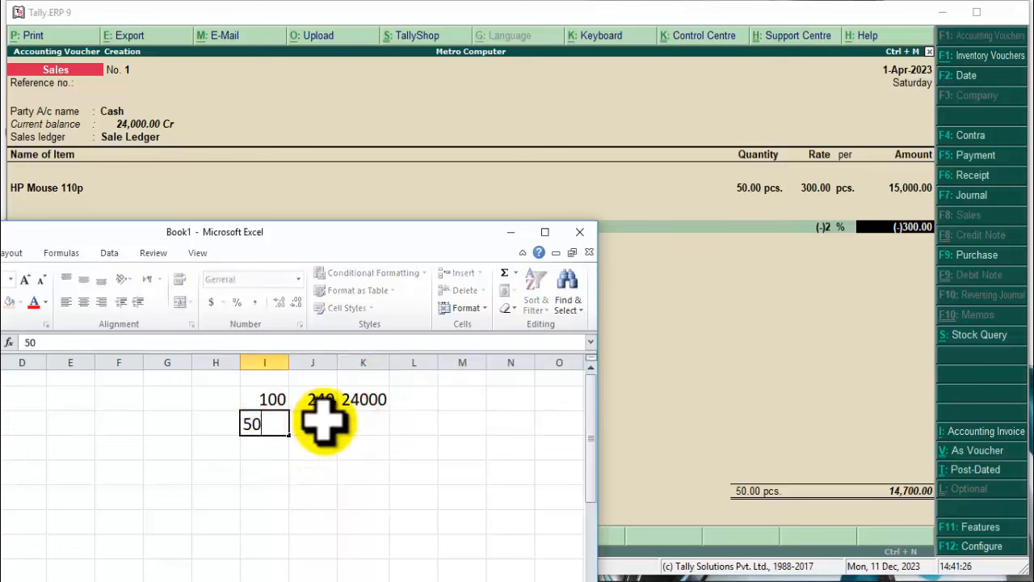
key(Tab)
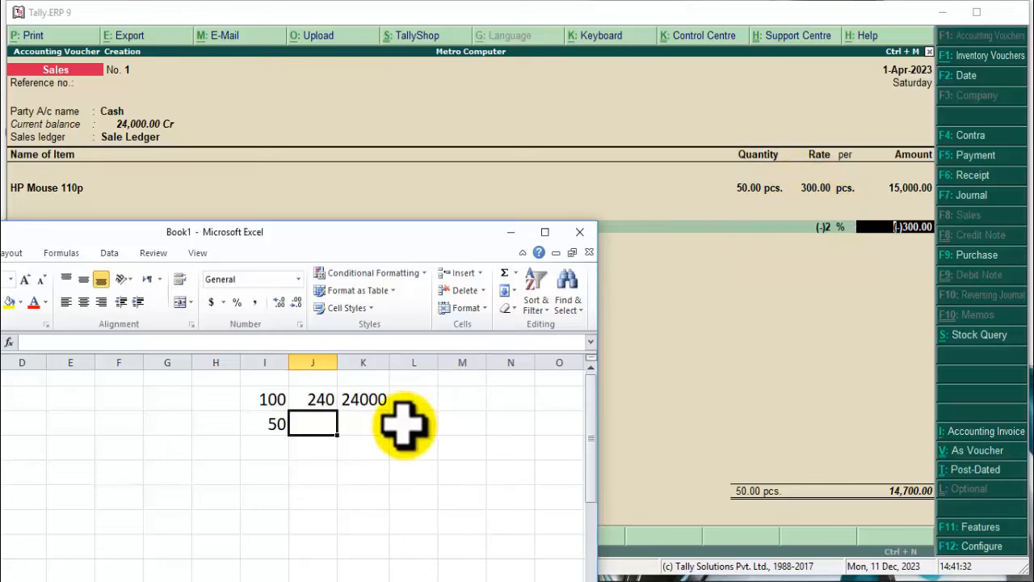
text(300)
key(Tab)
text(=)
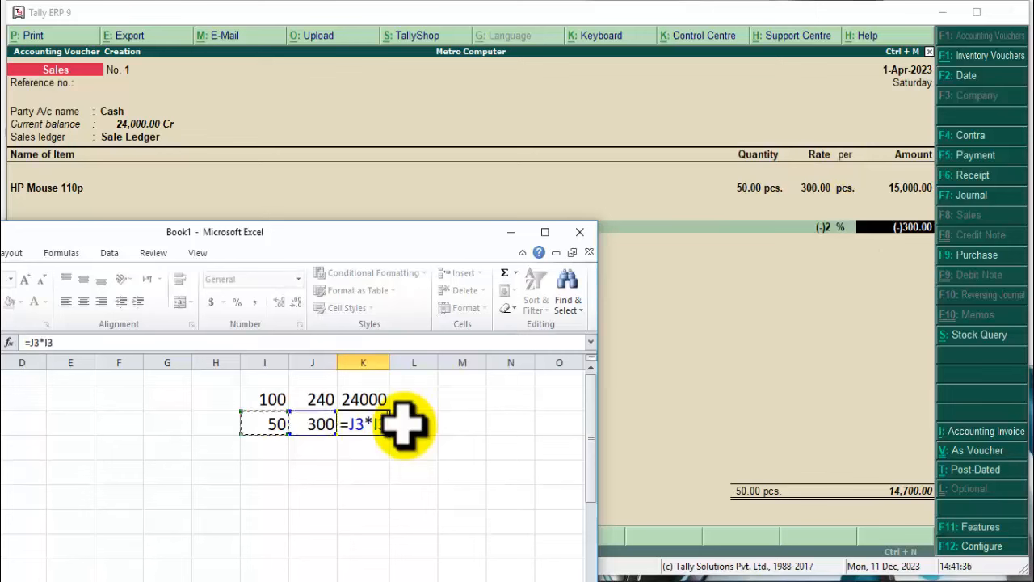
key(Return)
click(366, 421)
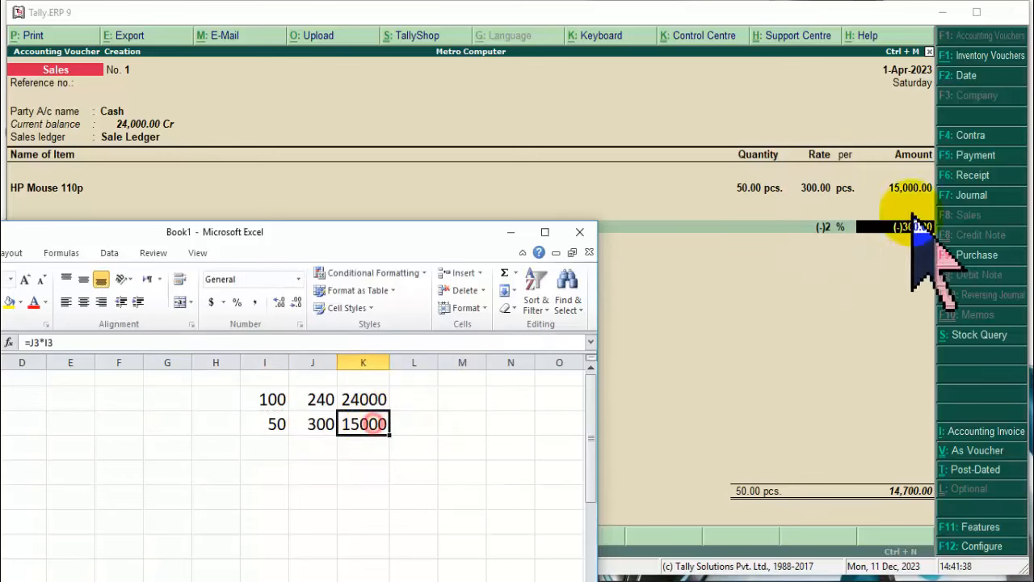
drag(396, 241, 397, 266)
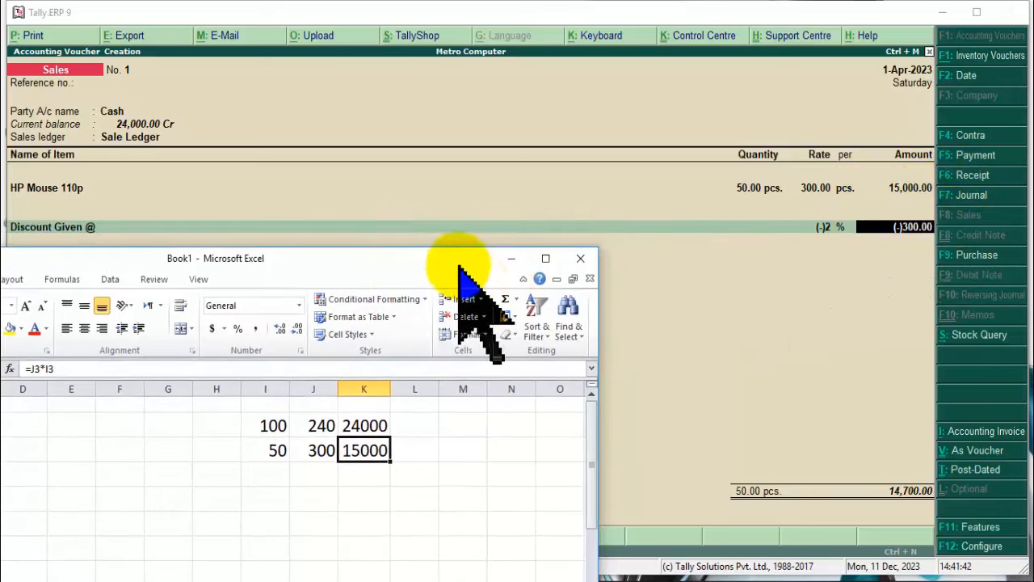
drag(465, 252, 474, 232)
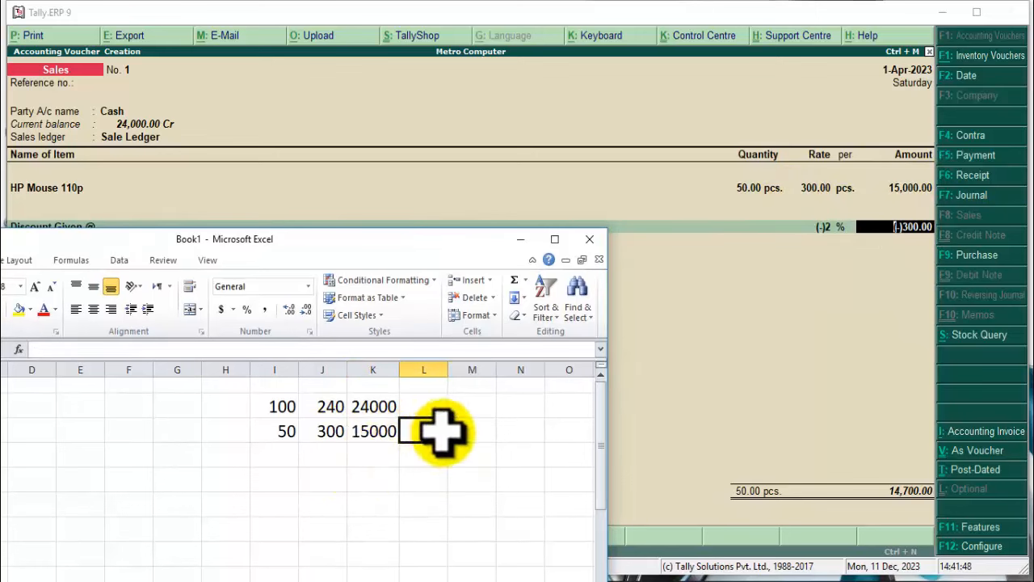
Enter =I3*J2 in L3, giving 12000, and compare it with the K3 formula.
text(=)
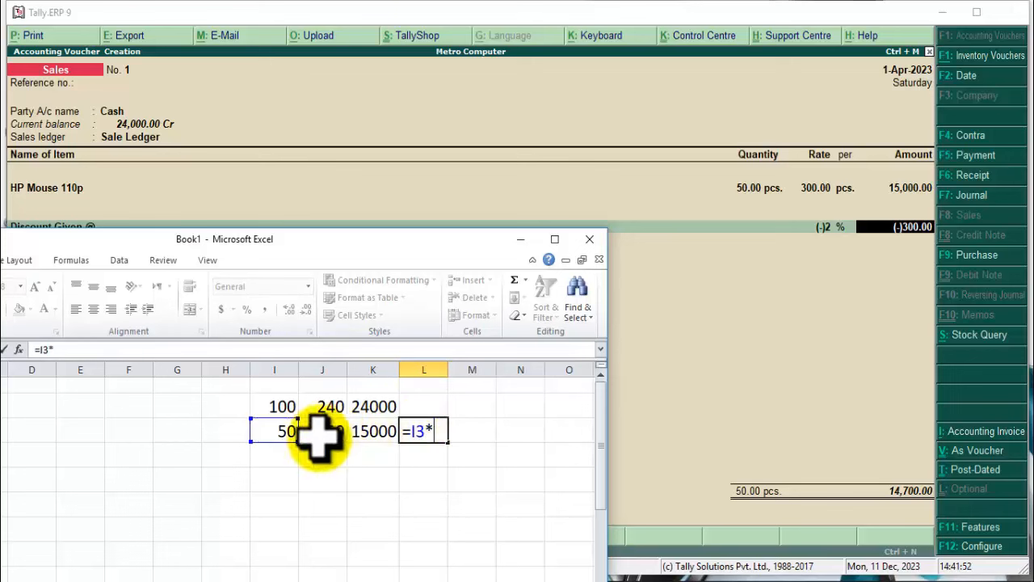
click(313, 404)
key(Return)
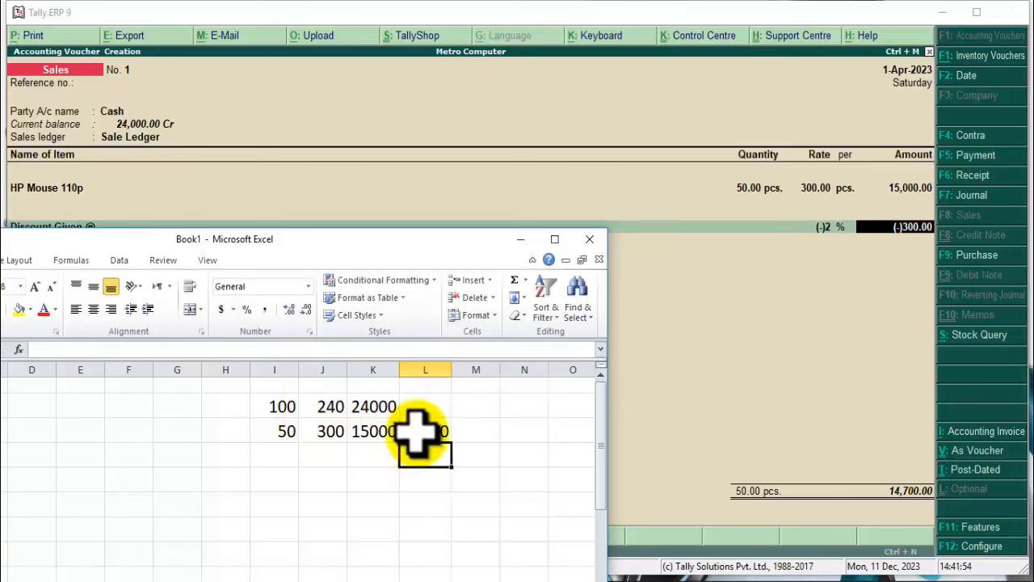
click(425, 430)
click(357, 432)
click(428, 431)
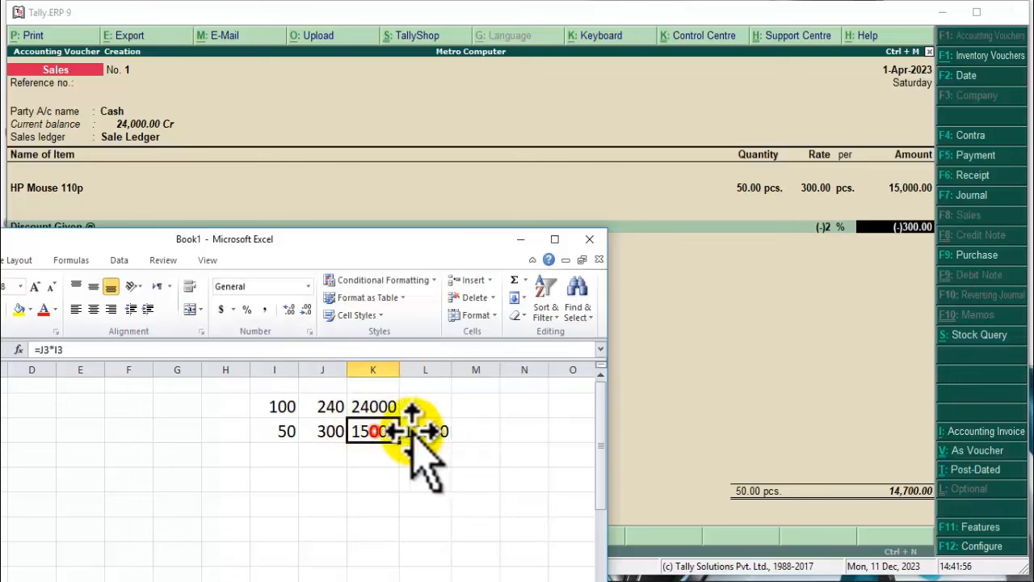
click(424, 431)
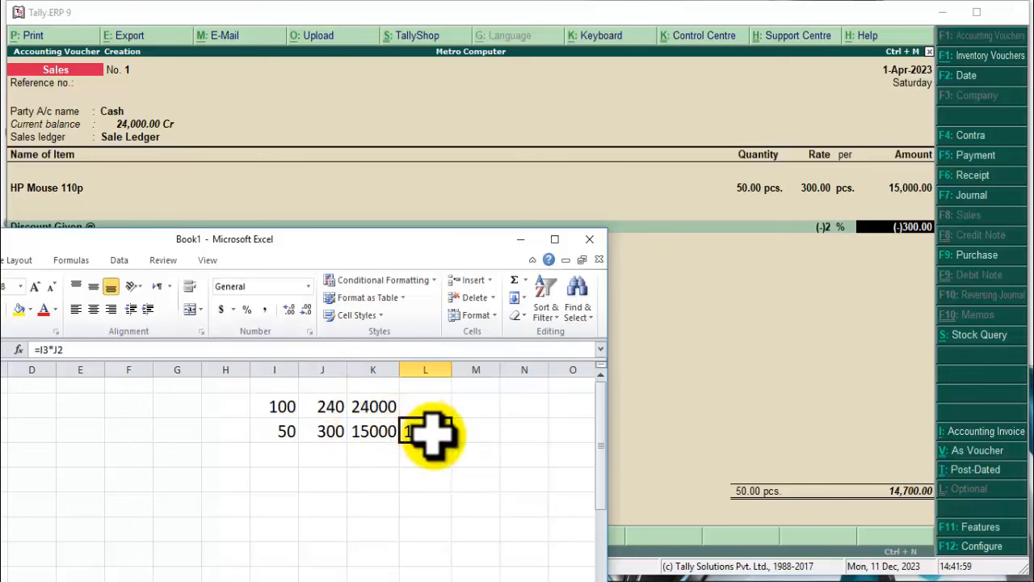
click(390, 436)
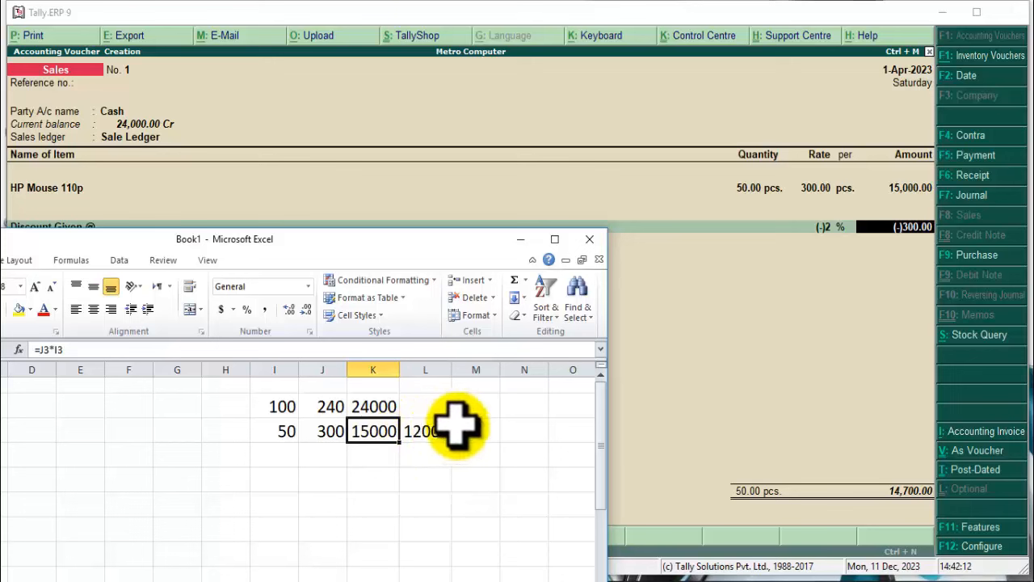
Review the row 3 quantity and rate in Excel and inspect L3's formula.
click(826, 227)
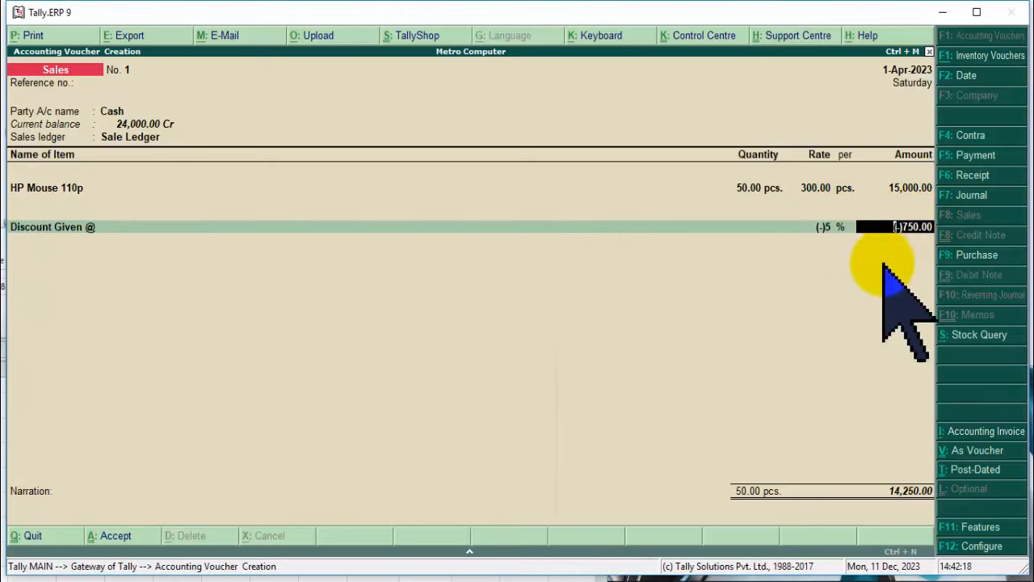
key(alt+Tab)
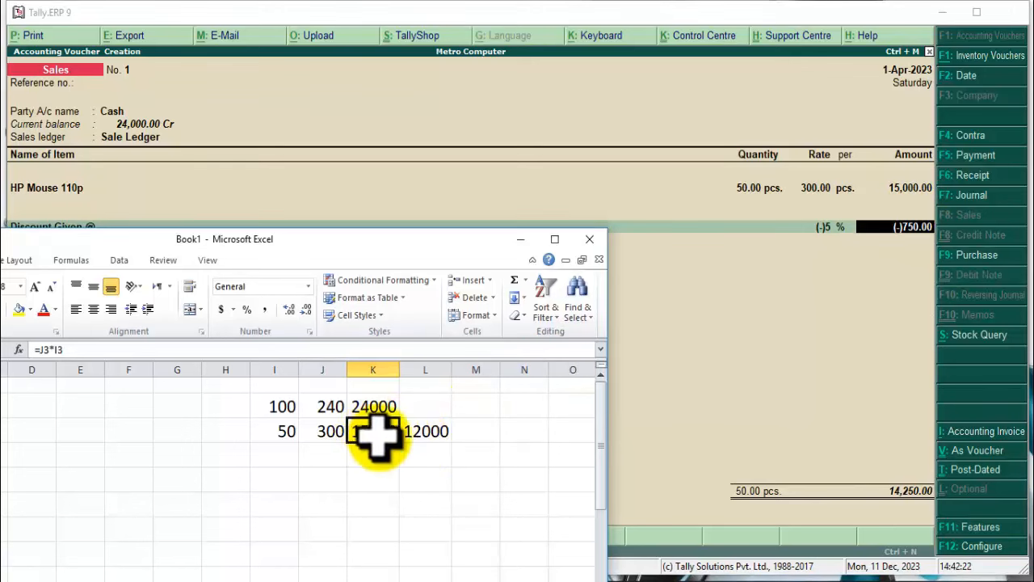
click(283, 432)
click(327, 436)
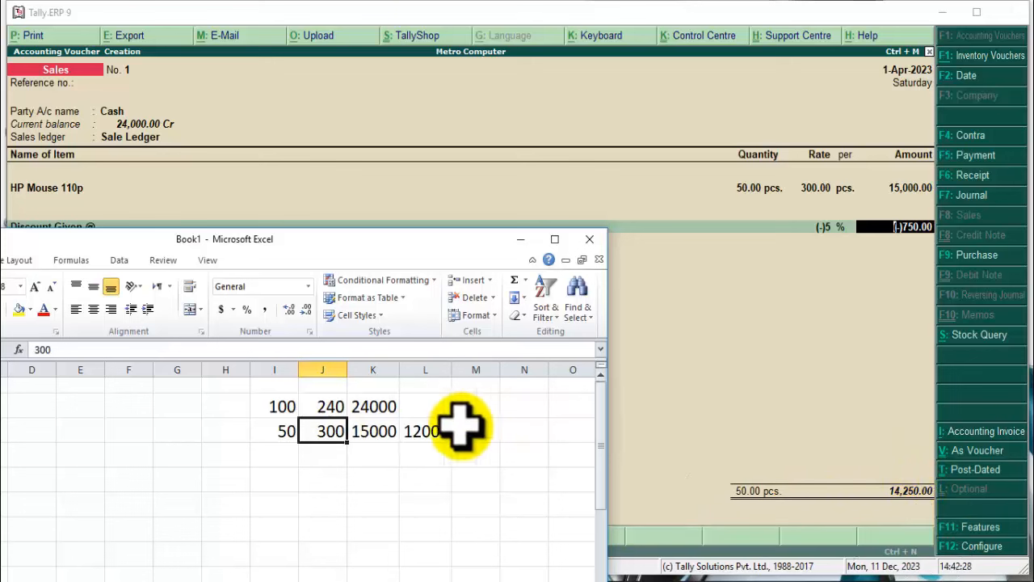
click(426, 433)
double_click(426, 432)
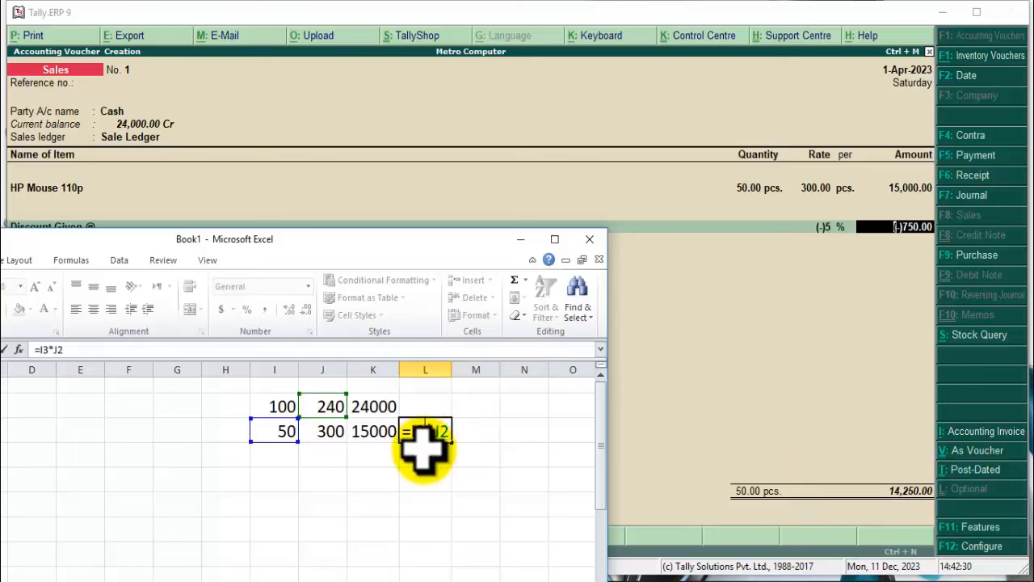
key(Escape)
Change the amount in K3 to the discounted 14250.
click(368, 434)
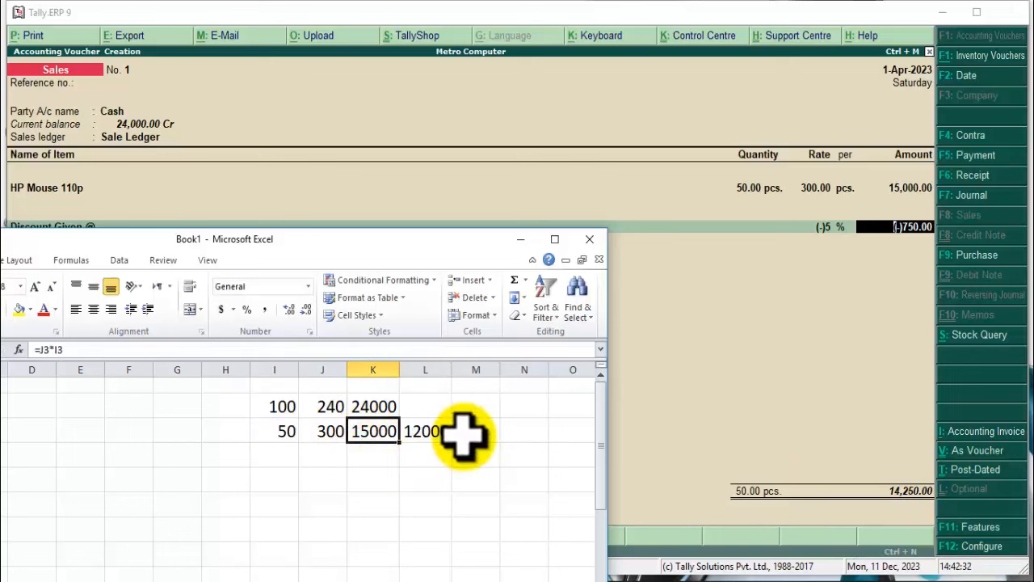
text(14250)
key(Return)
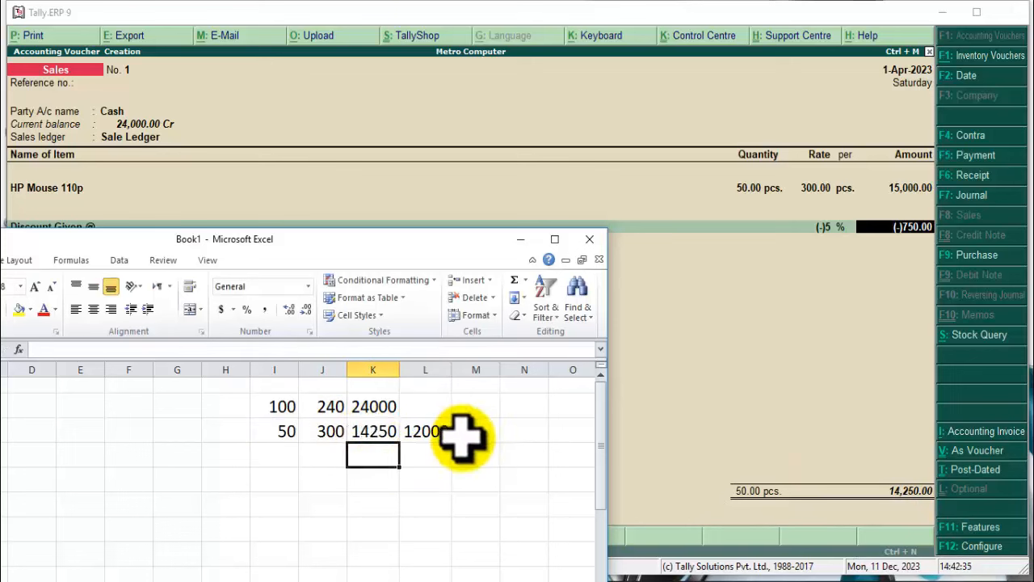
click(371, 431)
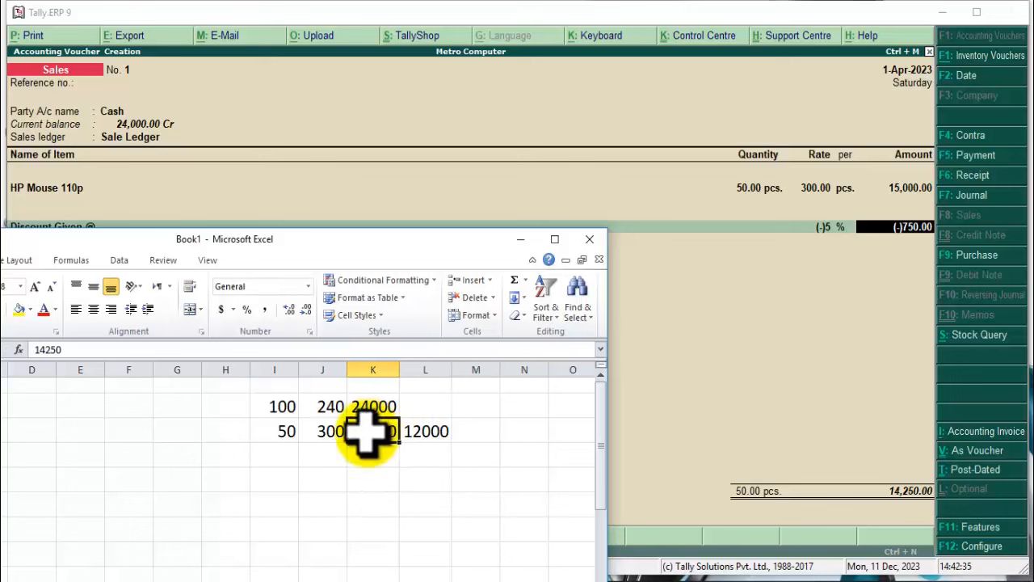
click(423, 434)
click(343, 433)
click(424, 433)
Enter the formula =K3-L3 in M3, giving 2250.
click(477, 431)
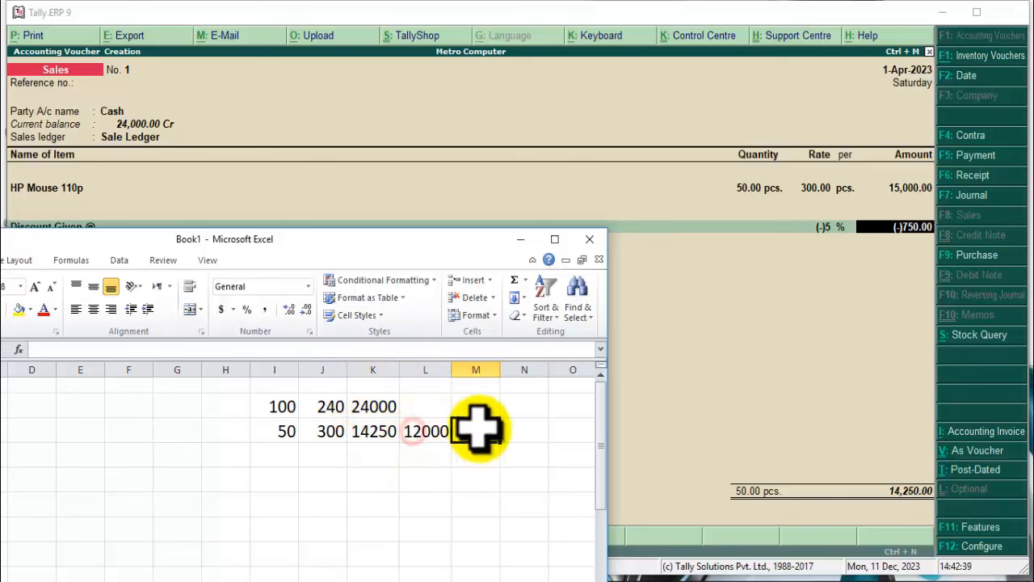
text(=)
click(367, 431)
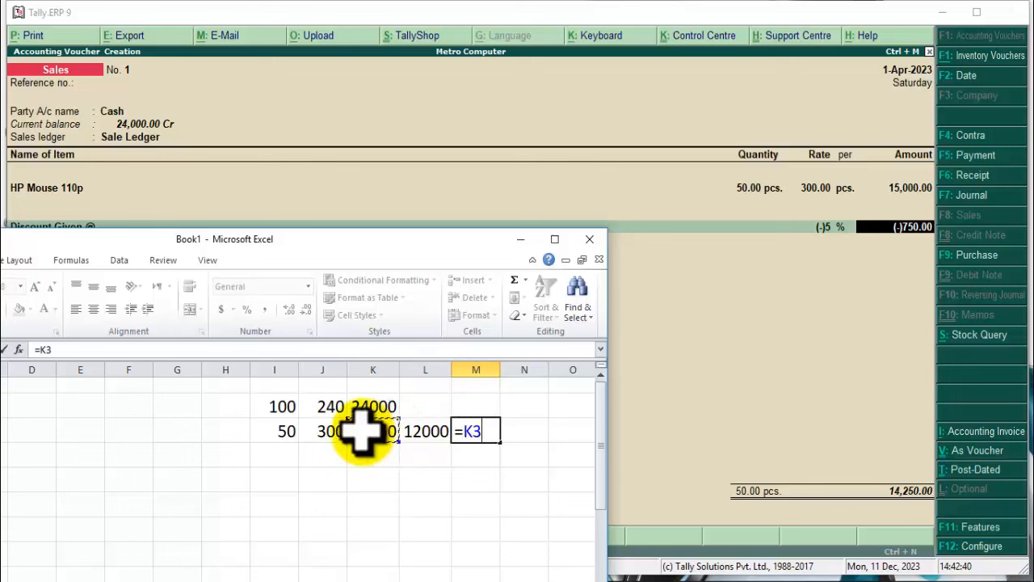
text(-)
click(432, 431)
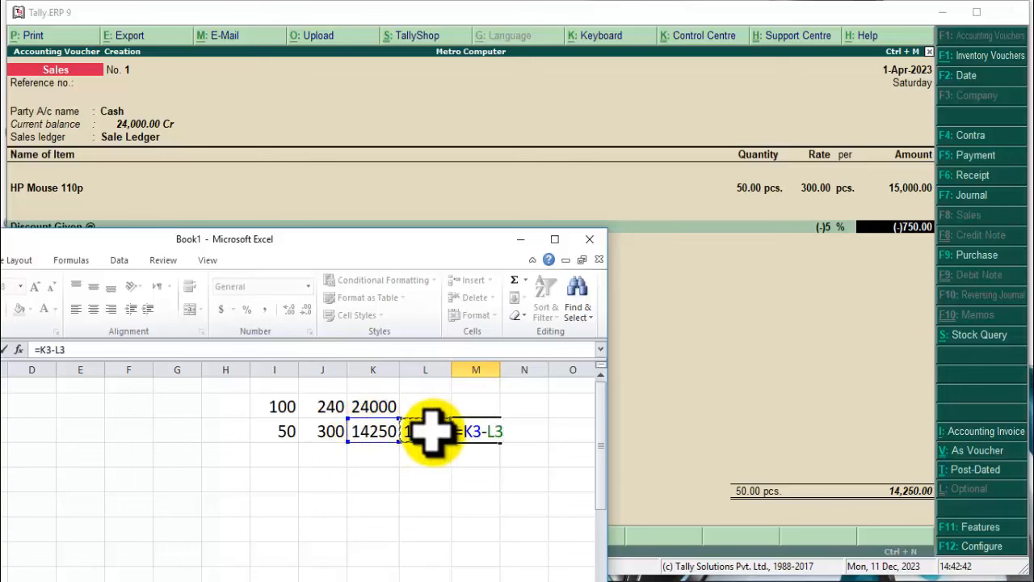
key(Return)
click(475, 432)
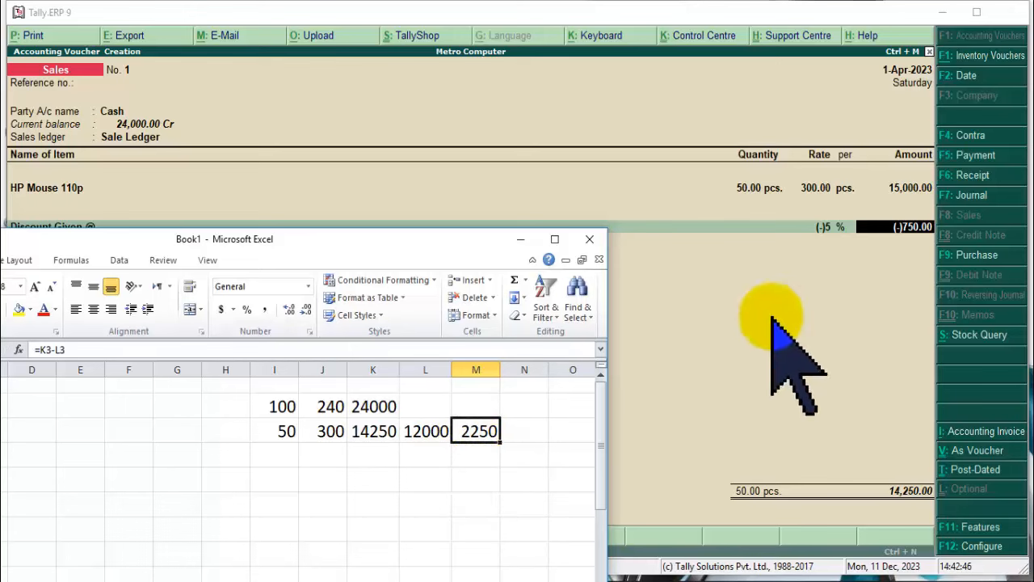
Apply the 10% discount in Tally and update Excel's K3 to 13500.
click(823, 228)
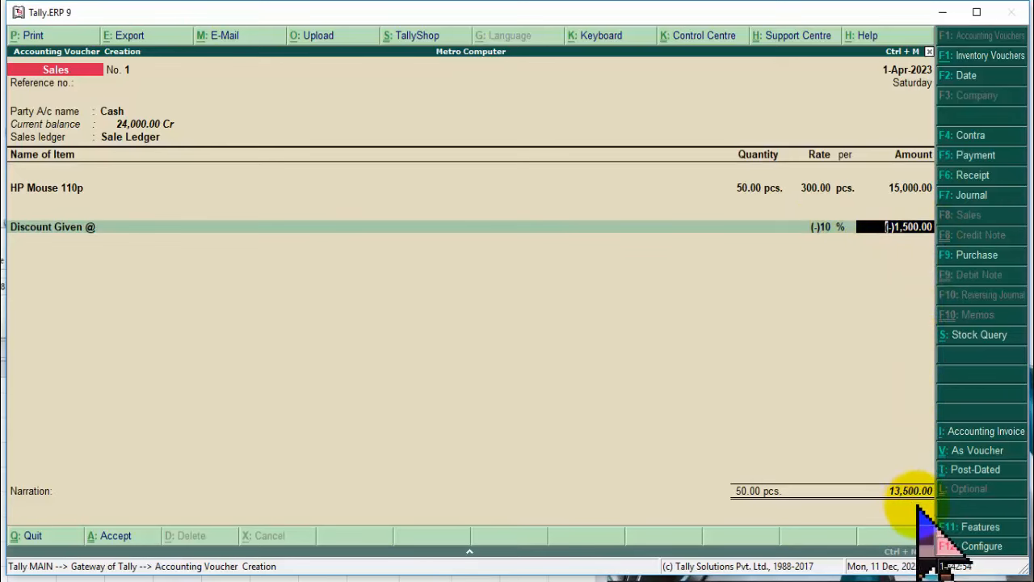
key(alt+Tab)
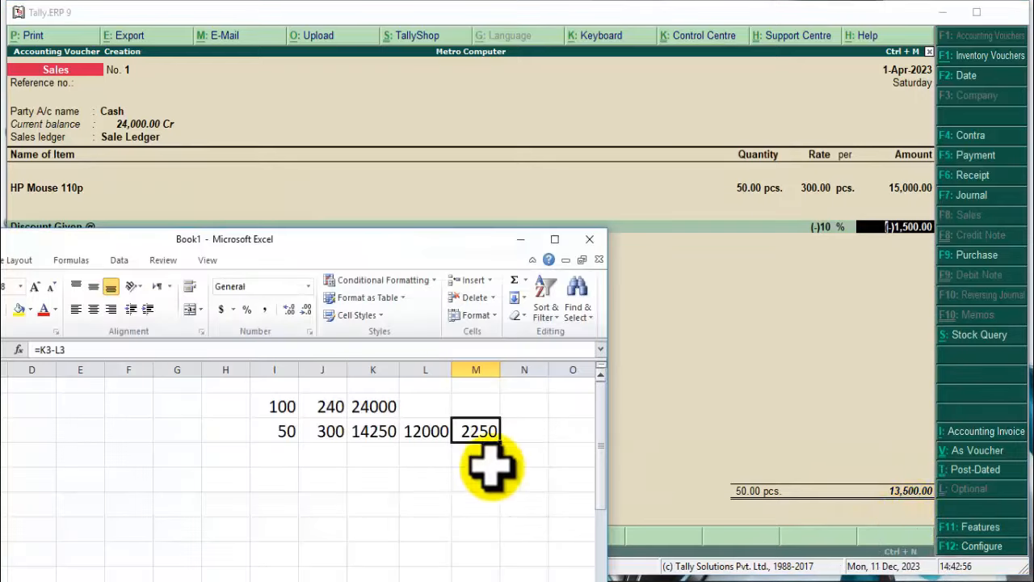
click(385, 432)
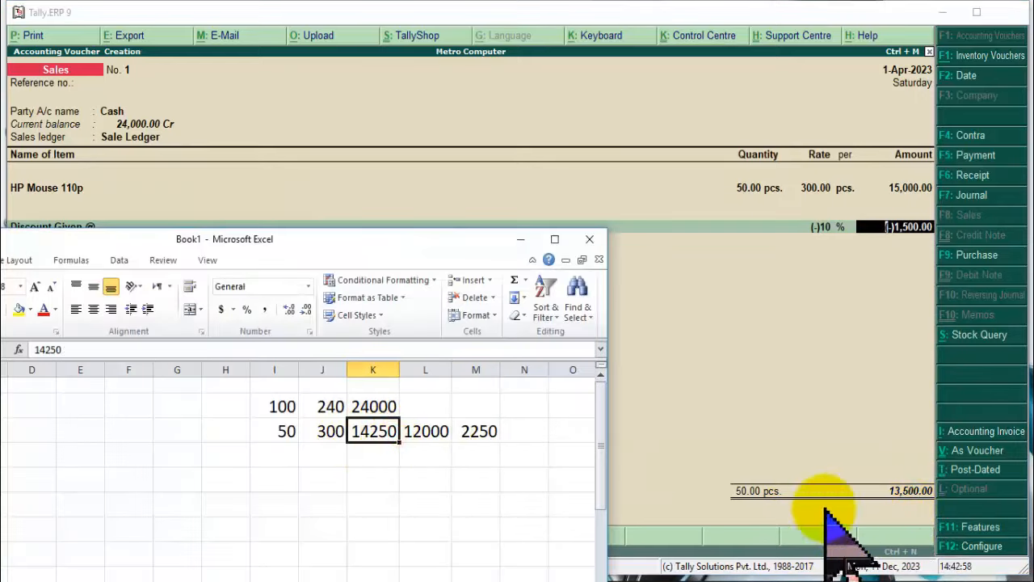
text(13500)
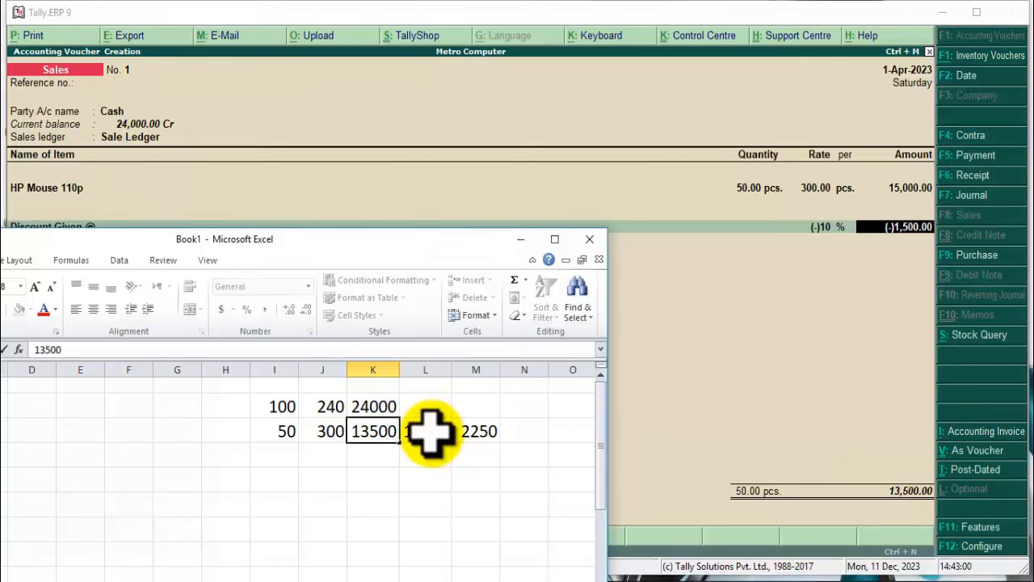
key(Return)
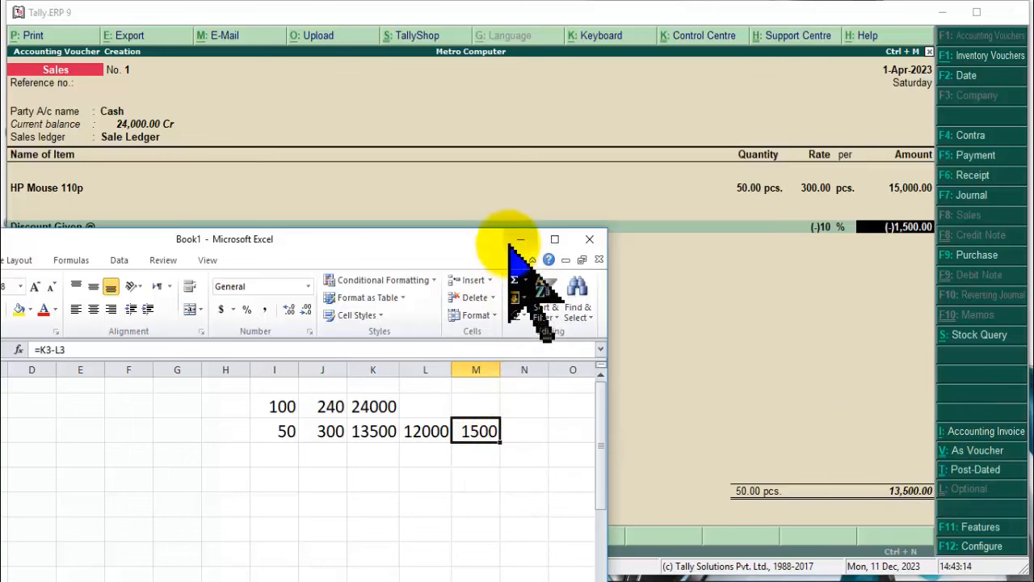
Enter 500 in cell J5.
click(322, 485)
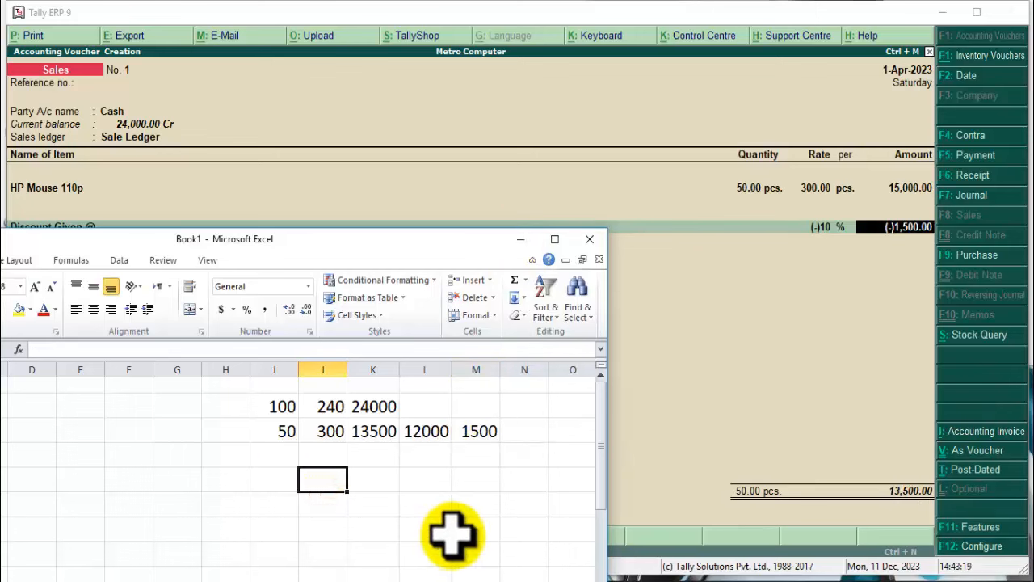
text(500)
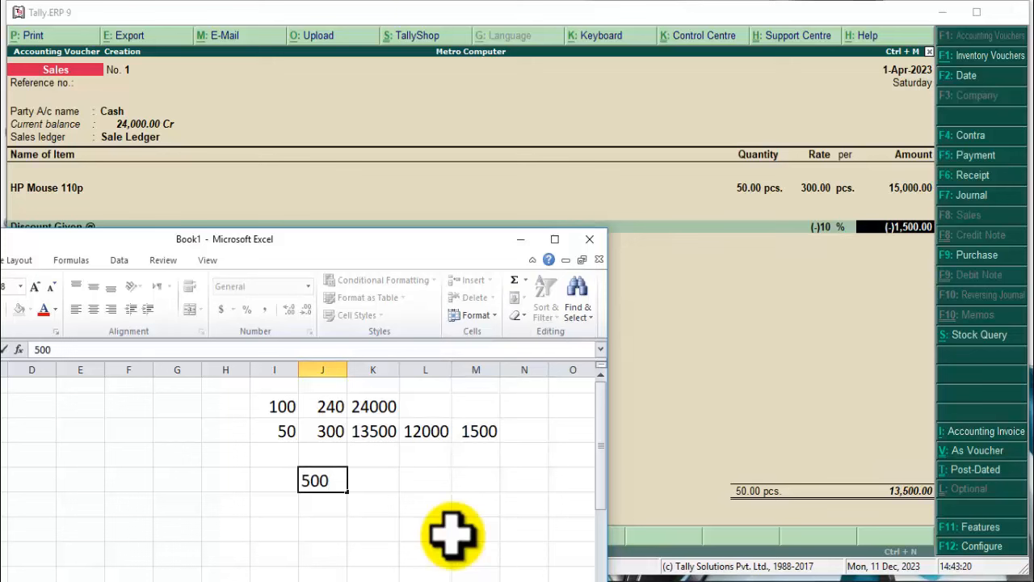
key(Tab)
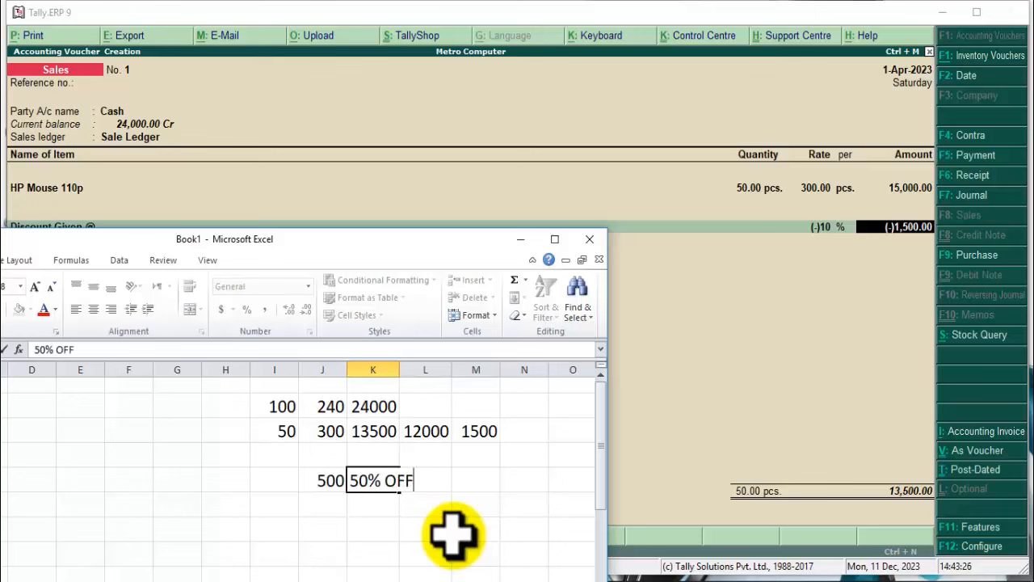
Confirm the 50% OFF label in K5, widen column K, and enter 250 in L5.
key(Tab)
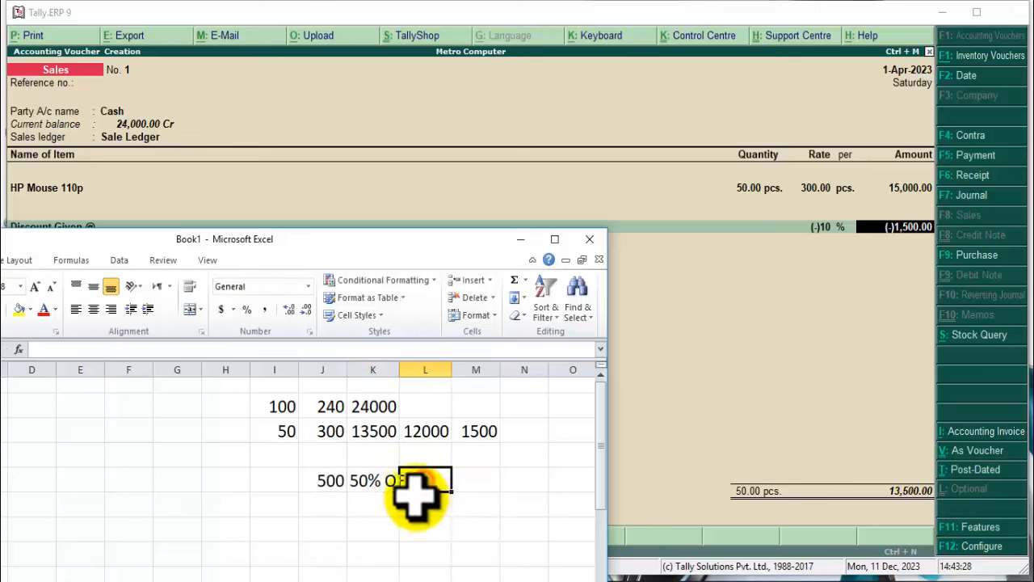
drag(400, 370, 421, 369)
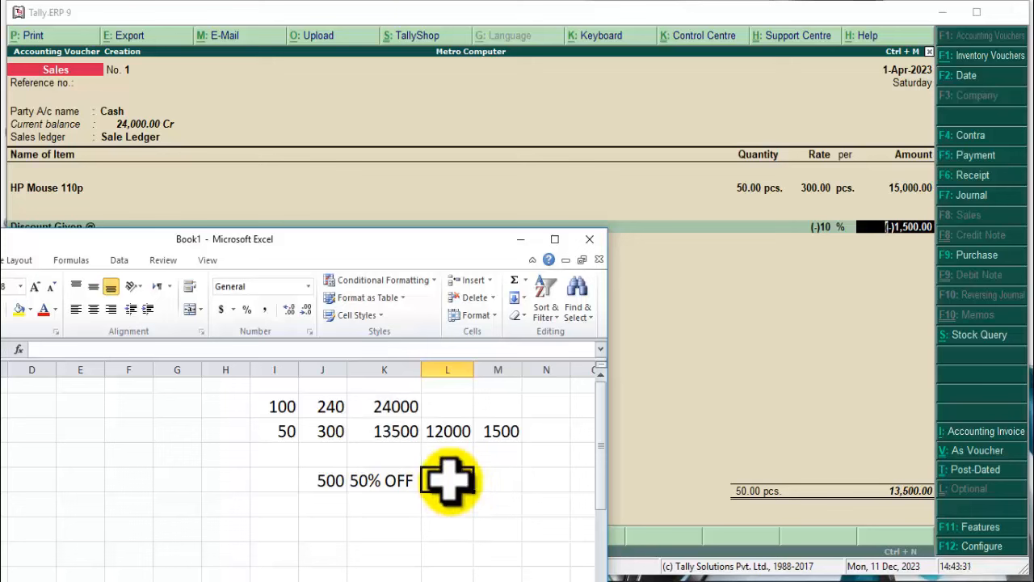
text(250)
key(Return)
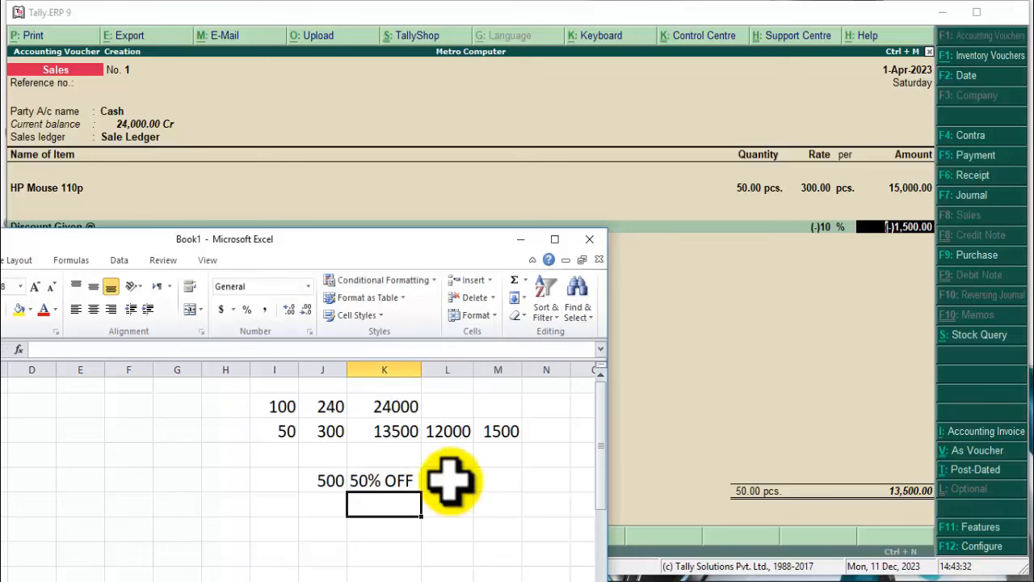
Restore 500 in J5 after briefly changing it to 250, then review row 5.
click(309, 481)
text(250)
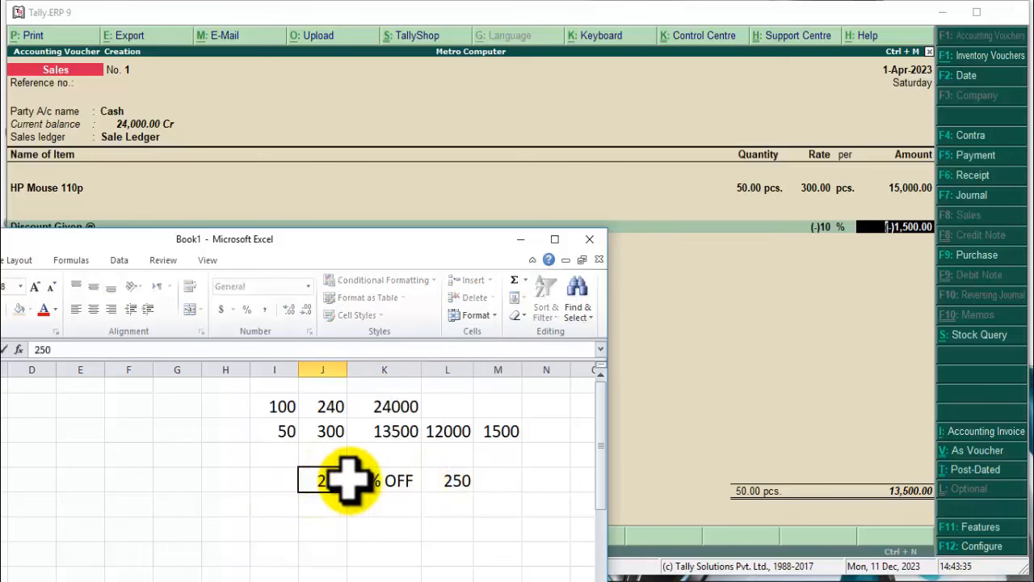
key(Tab)
text(500)
key(Return)
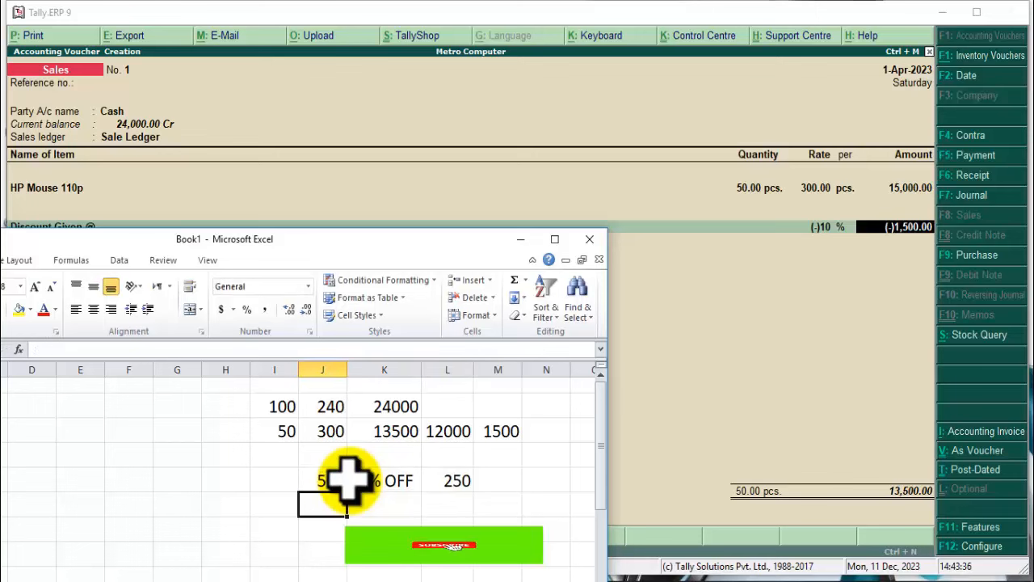
click(370, 480)
click(451, 482)
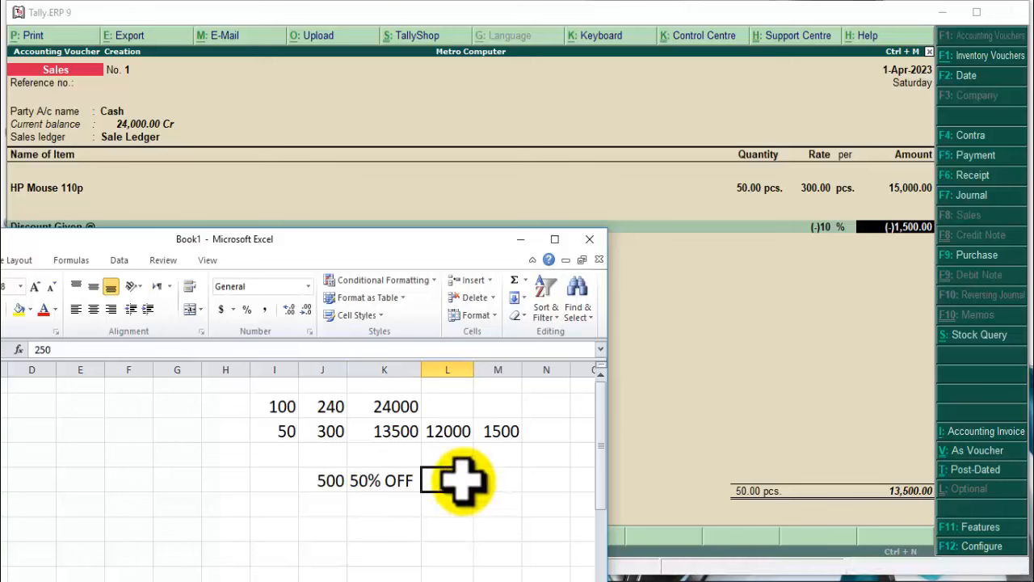
click(326, 482)
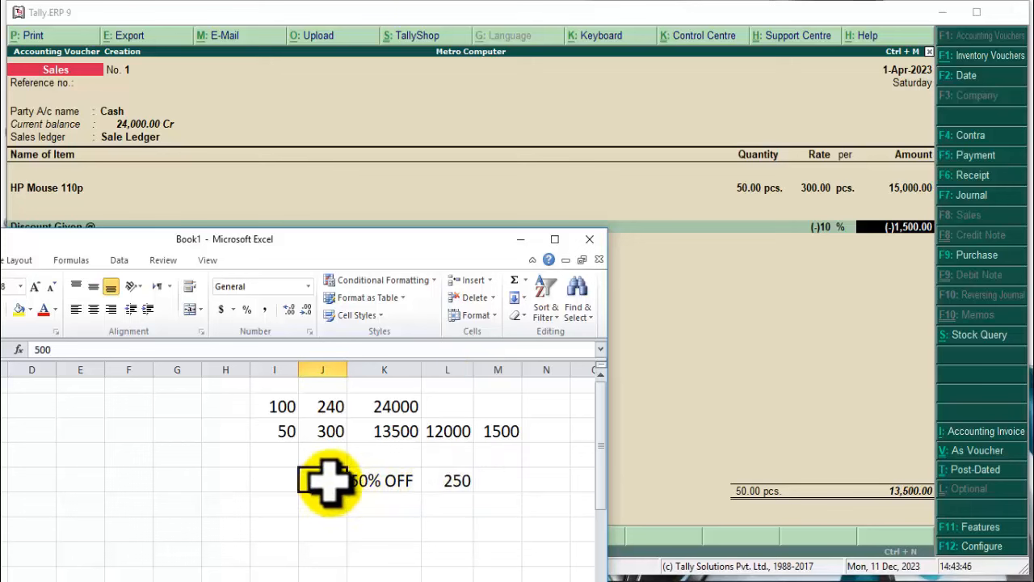
Replace the K5 label '50% OFF' with 'By 1 Get 1'.
double_click(382, 483)
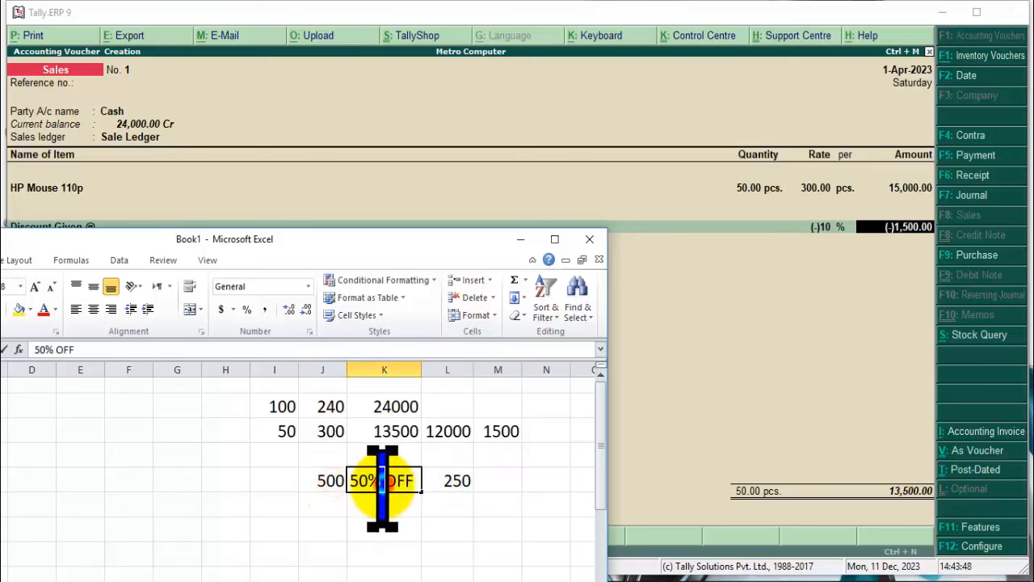
double_click(402, 482)
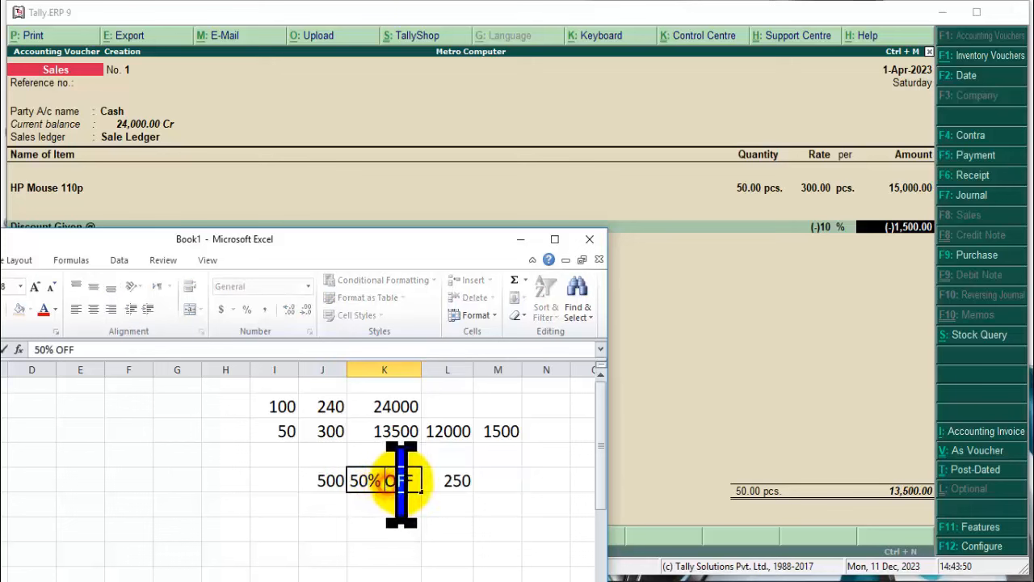
drag(416, 483, 327, 480)
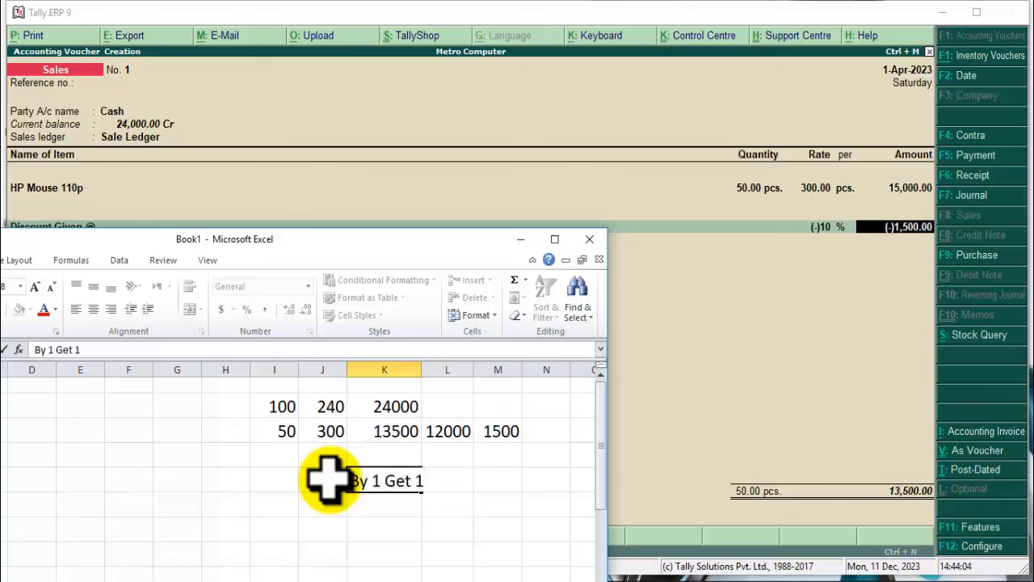
key(Return)
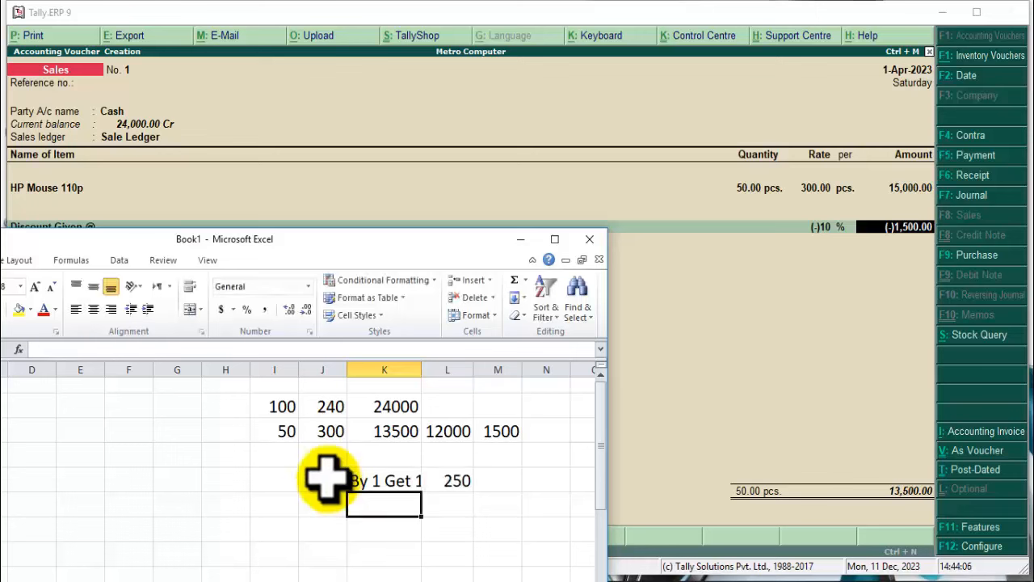
click(336, 480)
click(384, 482)
Select the 500, By 1 Get 1 and 250 cells together.
click(336, 480)
click(380, 481)
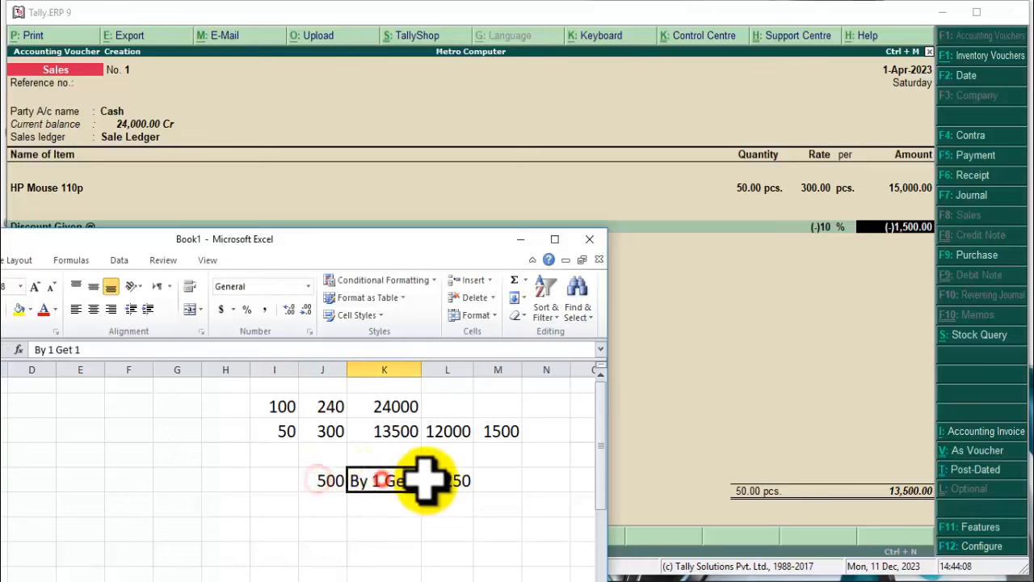
click(451, 481)
click(380, 481)
click(440, 481)
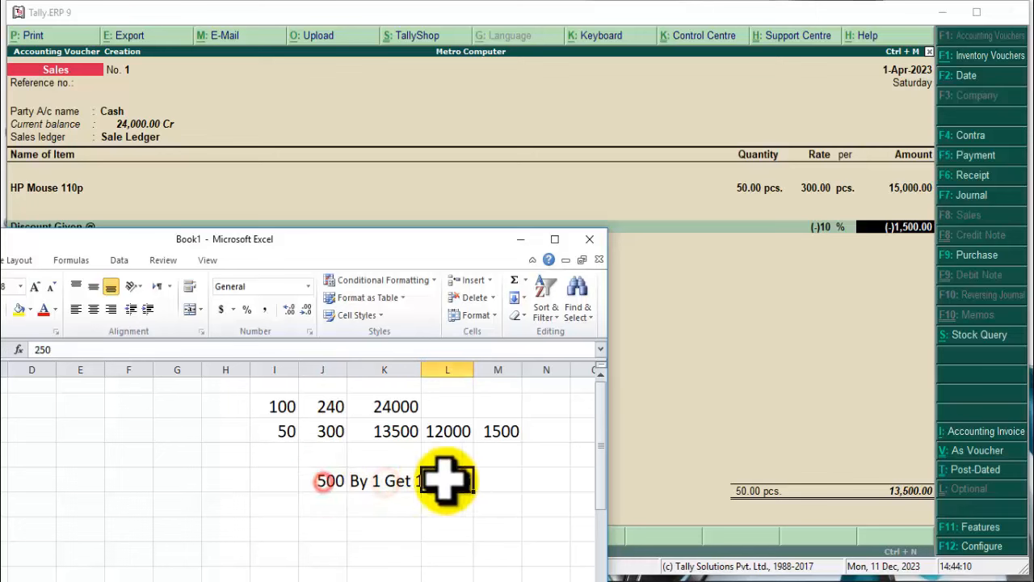
drag(323, 480, 465, 481)
Minimize Excel and accept sales voucher No. 1 at 13,500.00 in Tally.
click(521, 240)
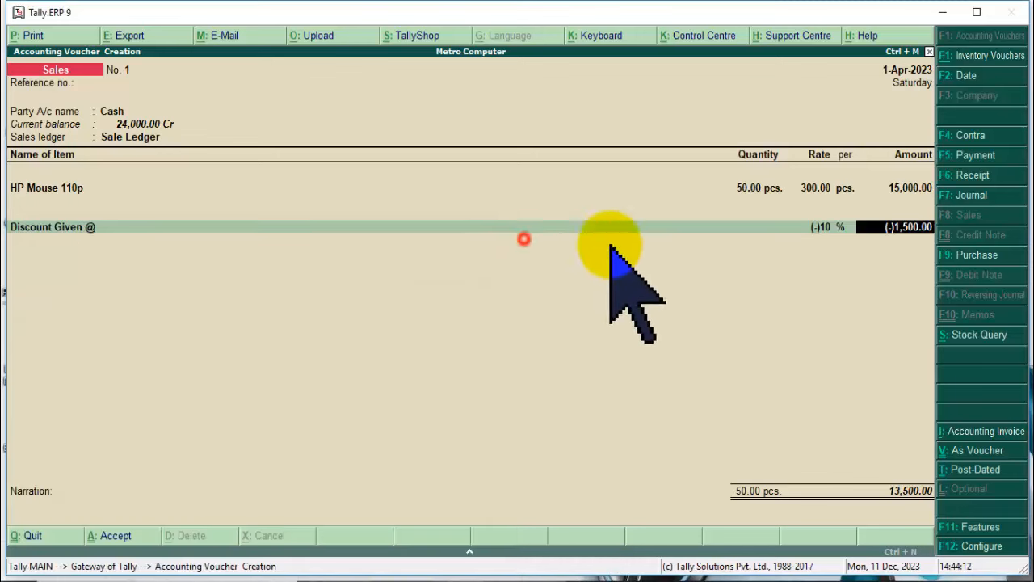
click(852, 303)
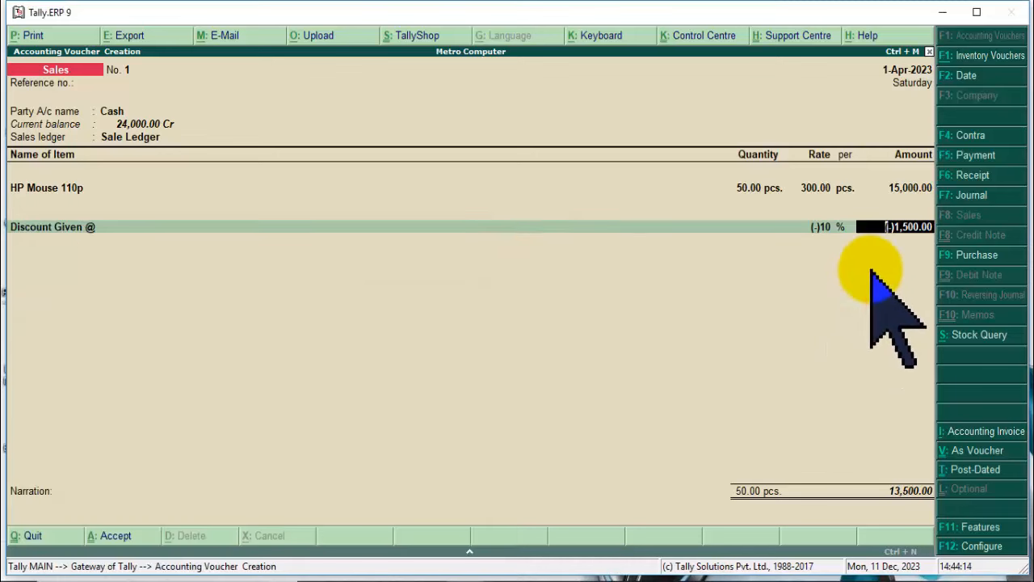
key(Return)
key(Return)
key(Return)
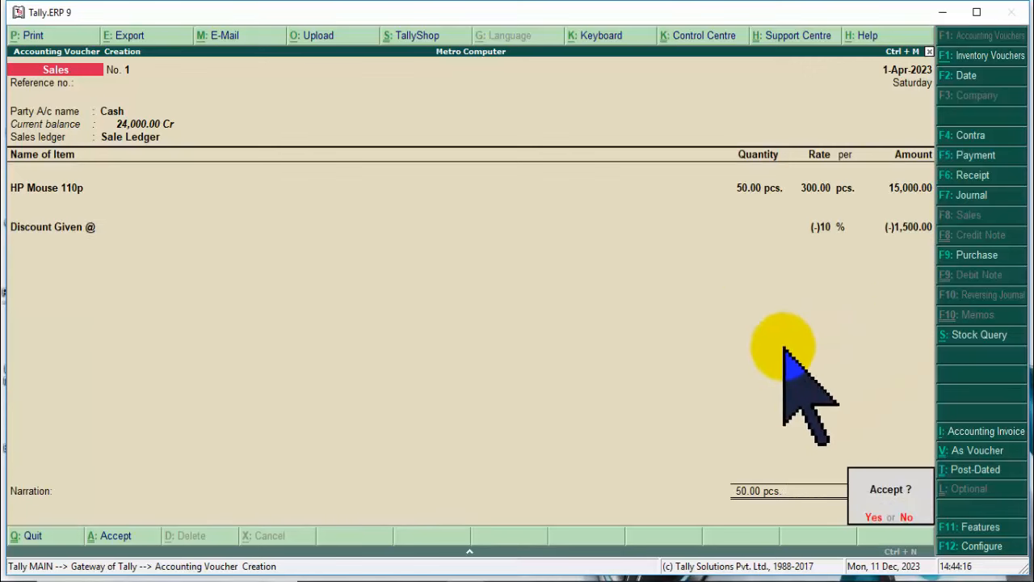
click(874, 517)
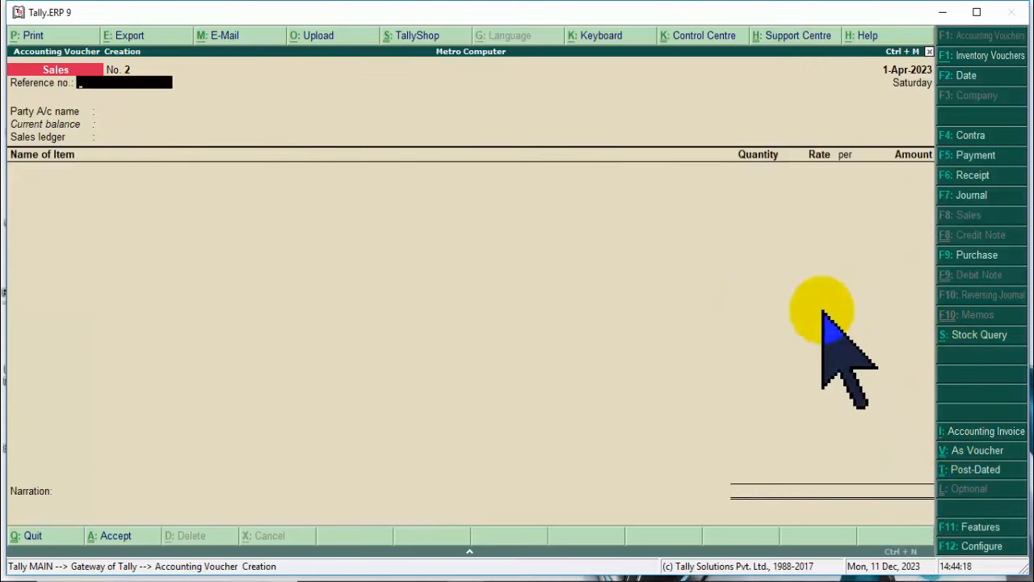
Reopen the Sales voucher for alteration from Display > Day Book.
key(Return)
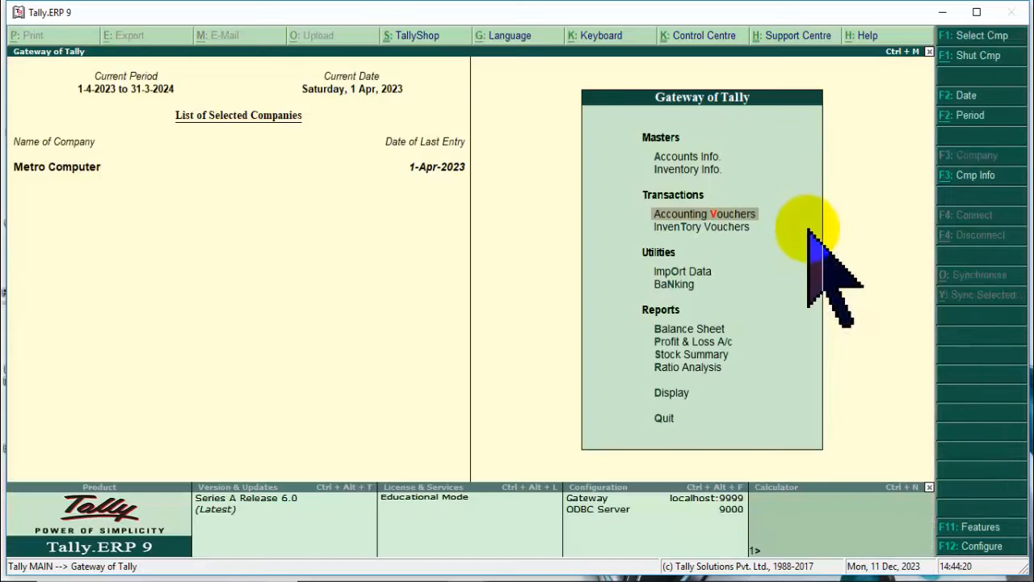
click(676, 394)
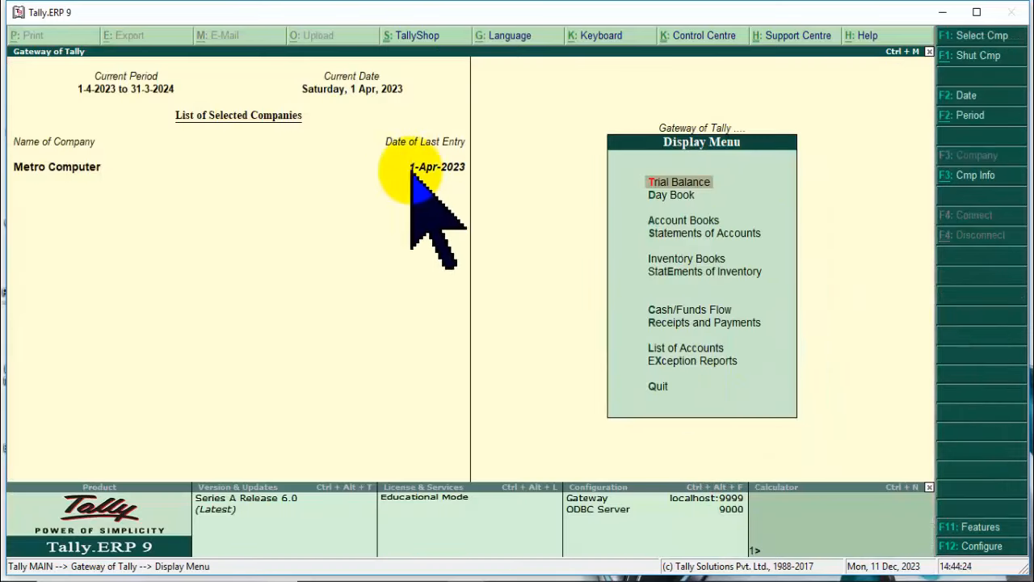
click(653, 195)
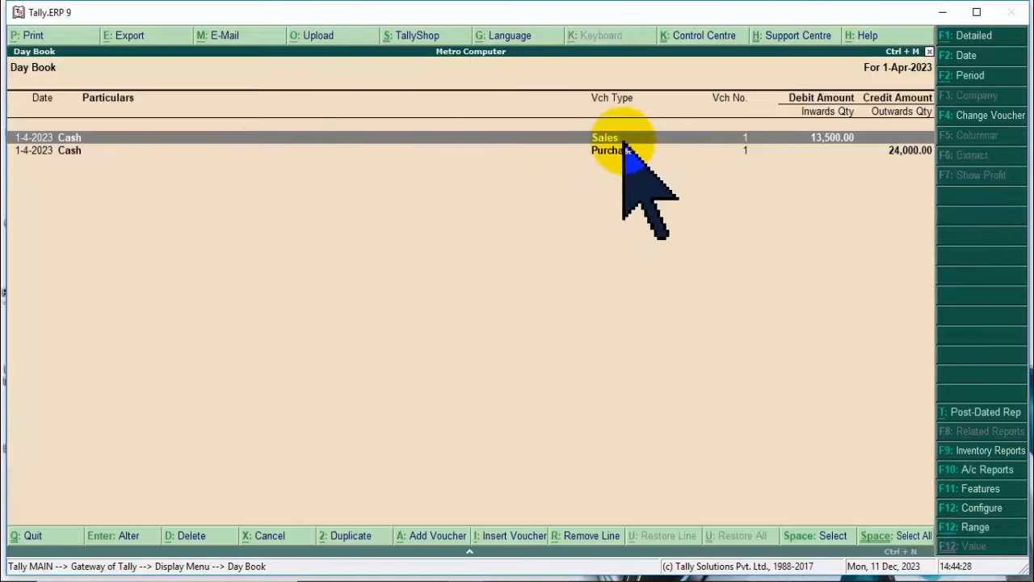
click(612, 140)
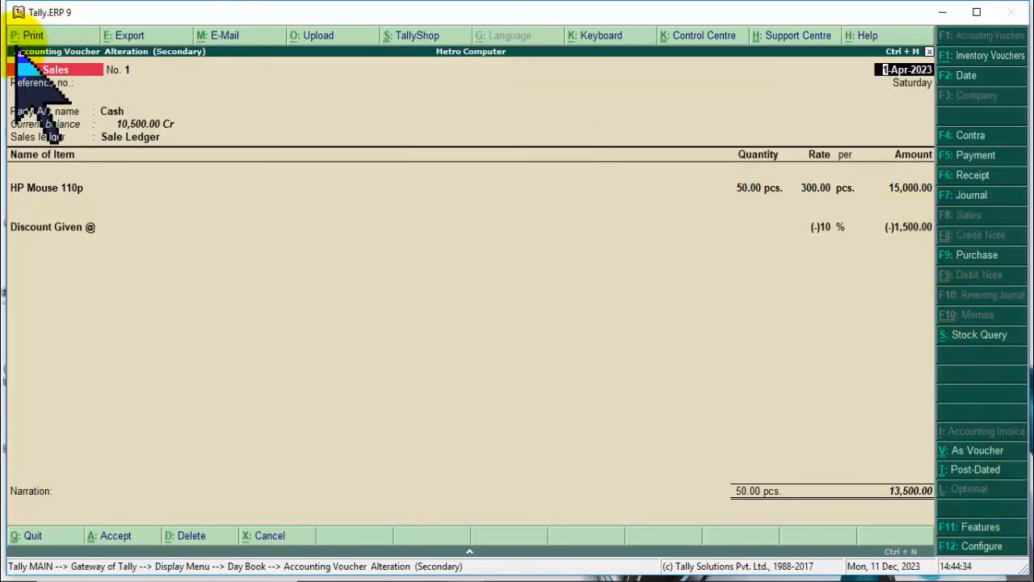
Show a zoomed print preview of the voucher as an invoice, then close it.
click(29, 35)
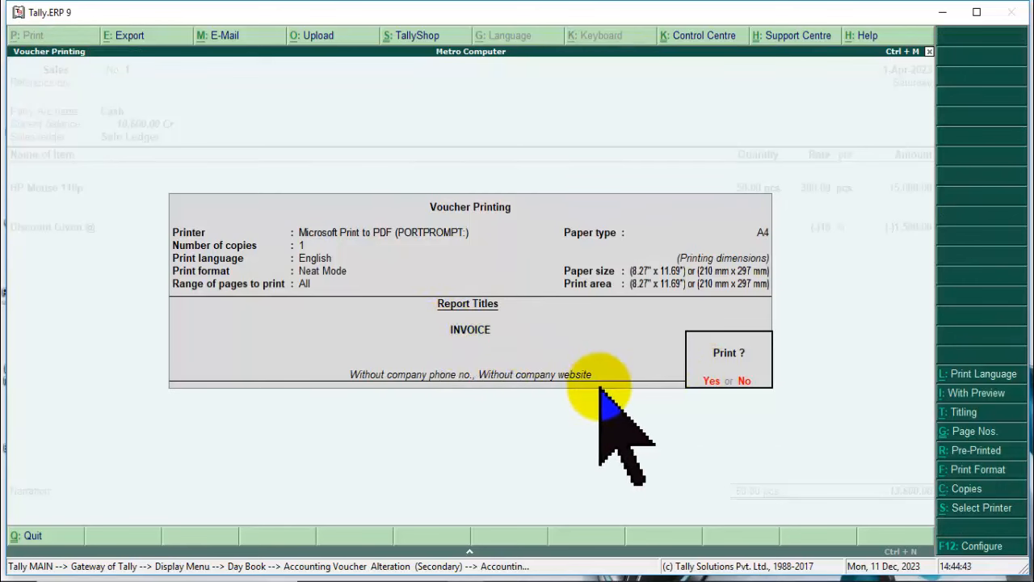
key(alt+i)
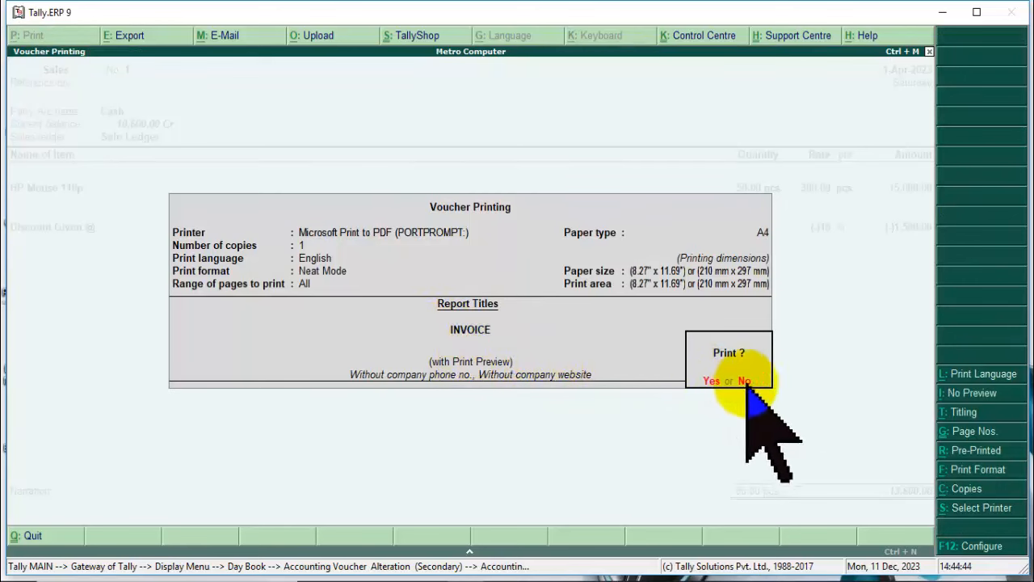
key(Return)
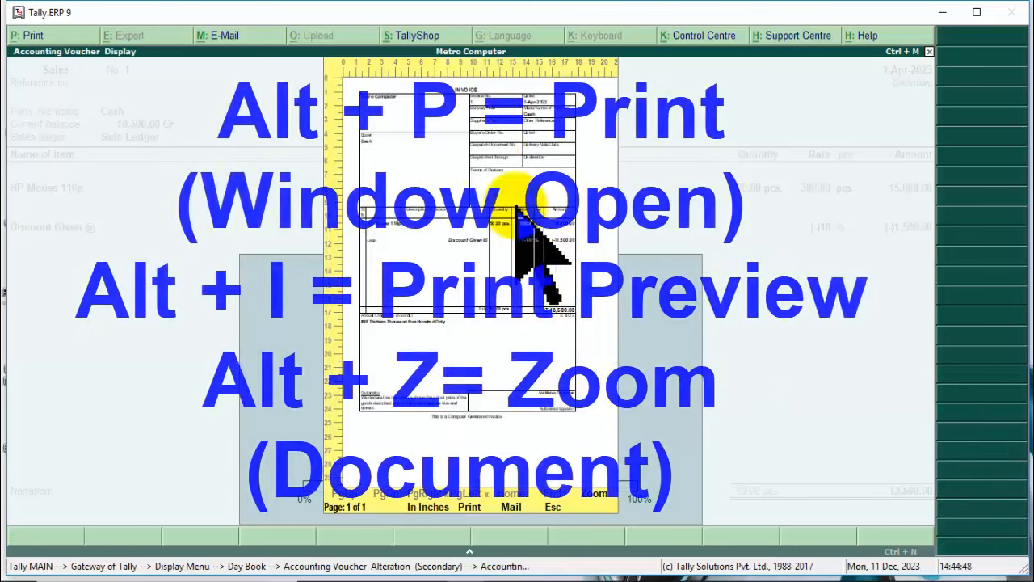
key(alt+z)
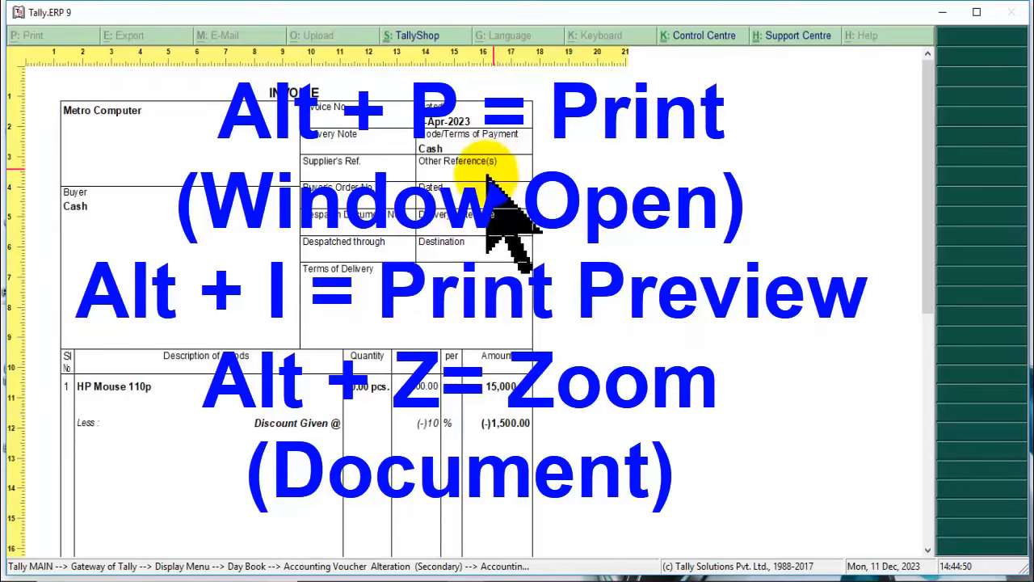
scroll(356, 234, down, 2)
scroll(368, 234, up, 2)
scroll(368, 255, down, 3)
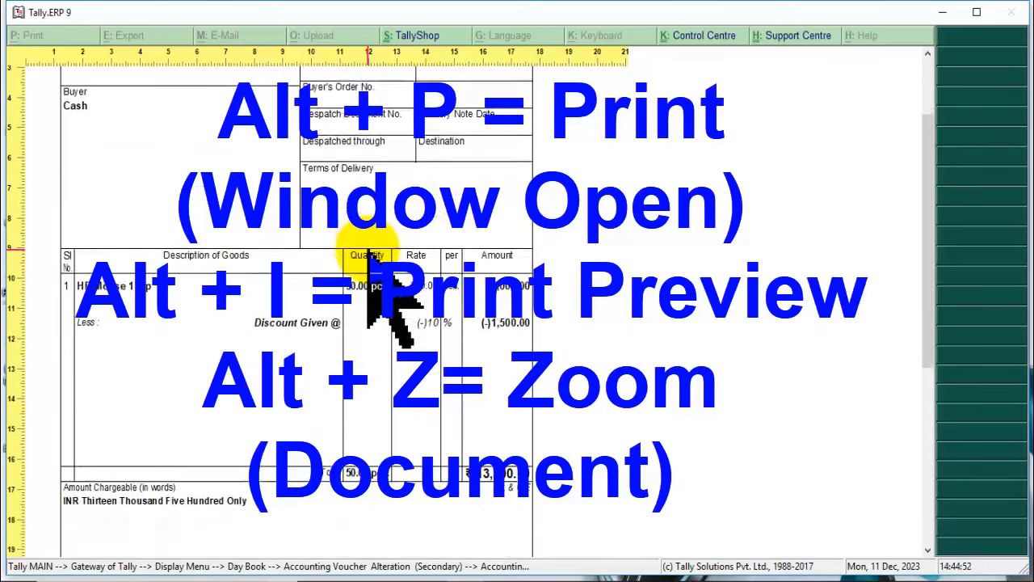
scroll(367, 255, down, 1)
scroll(368, 255, up, 3)
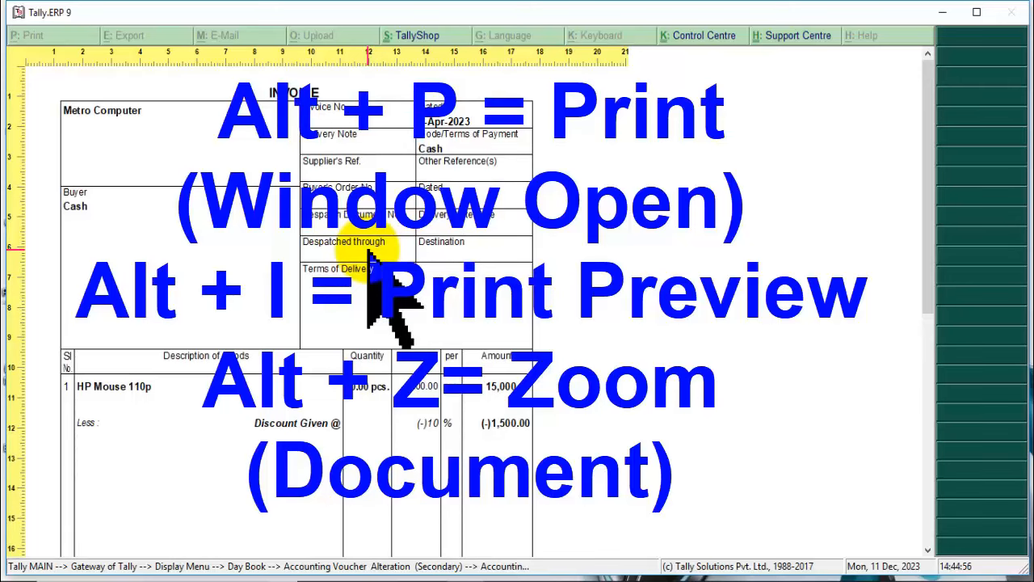
scroll(368, 254, down, 5)
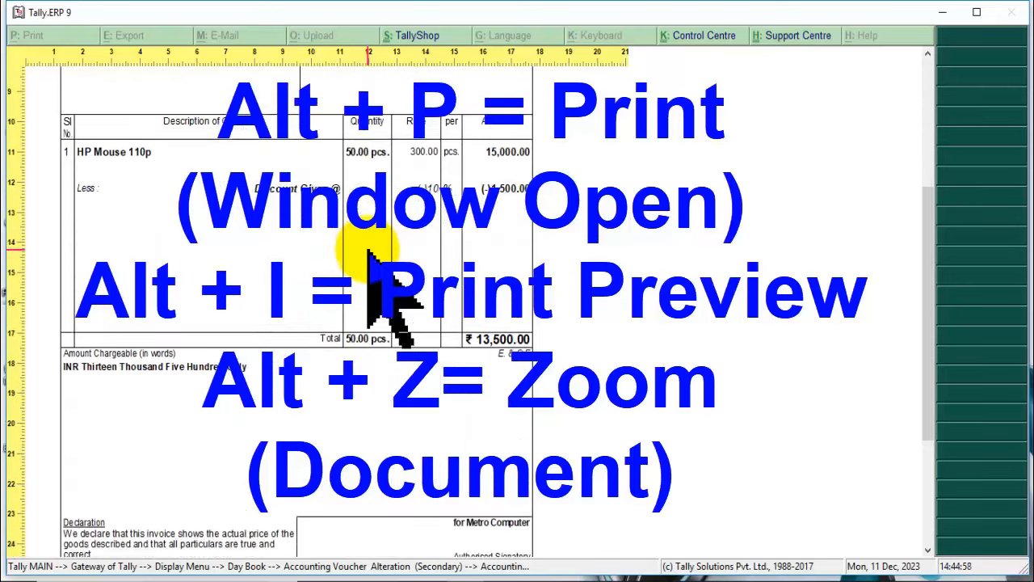
key(alt+z)
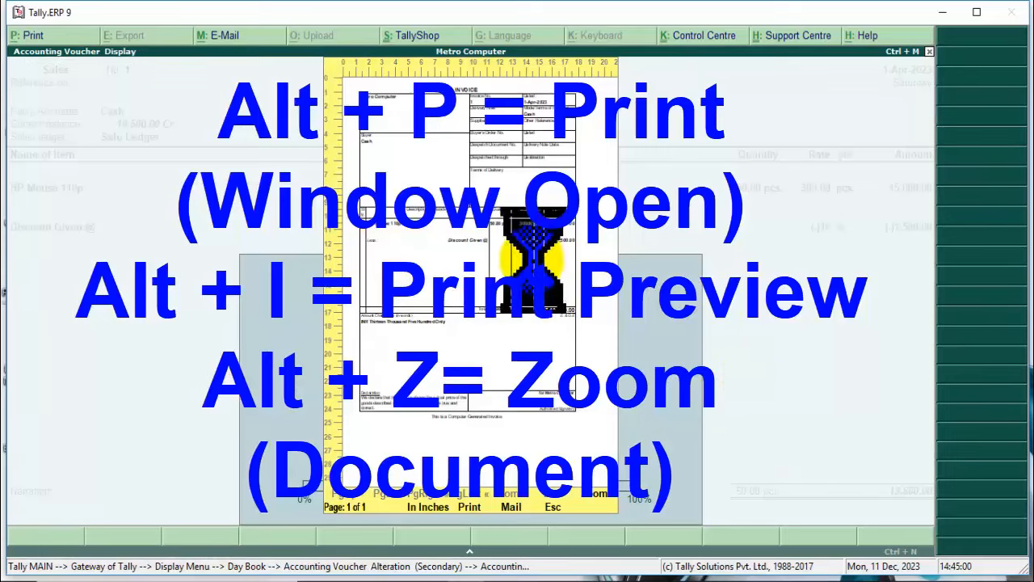
key(Escape)
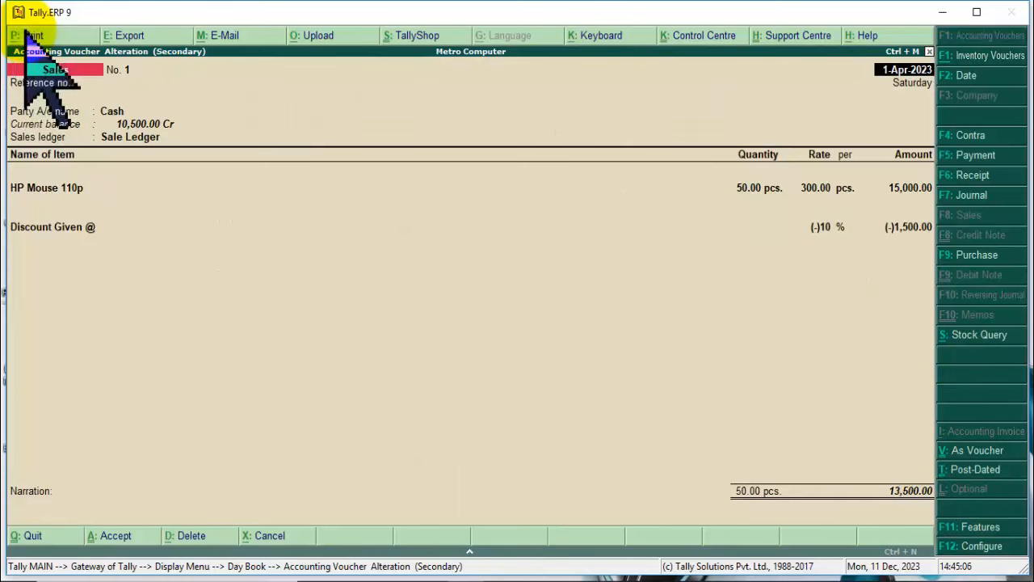
Reopen the invoice print preview zoomed in, showing 50 pcs HP Mouse and ₹13,500.00 total.
click(364, 264)
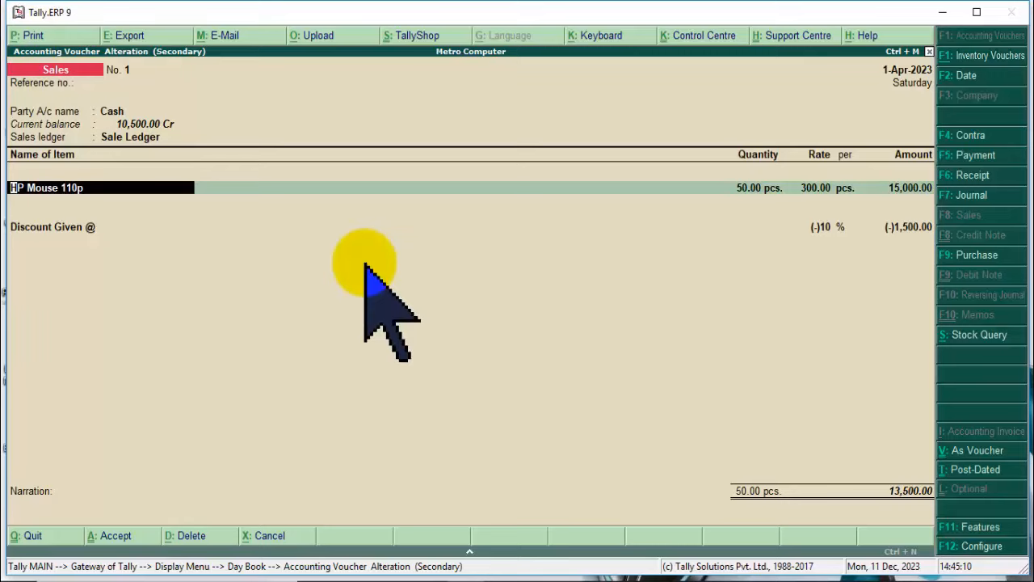
key(alt+p)
click(714, 382)
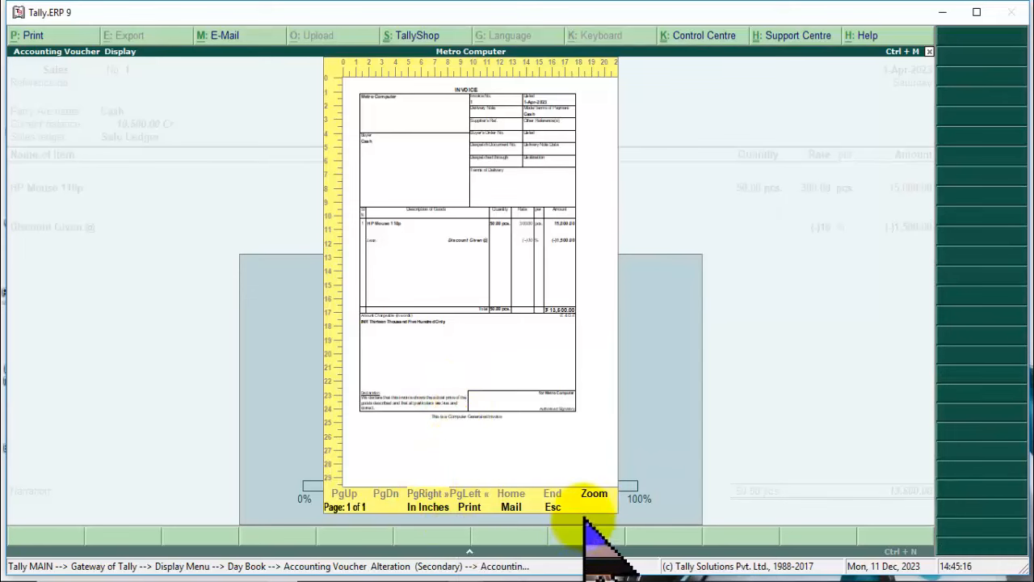
key(alt+z)
scroll(415, 356, down, 3)
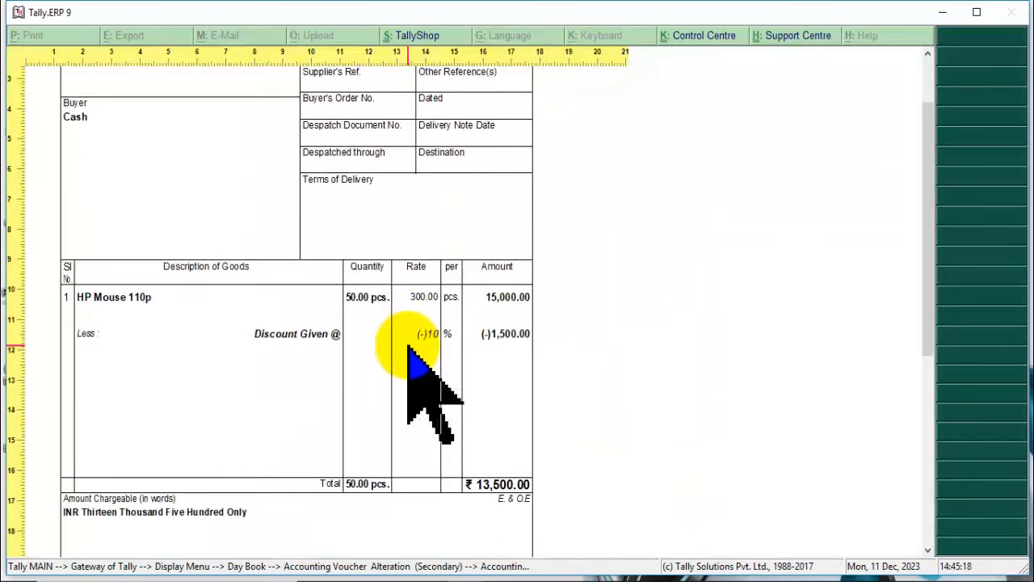
scroll(412, 355, up, 4)
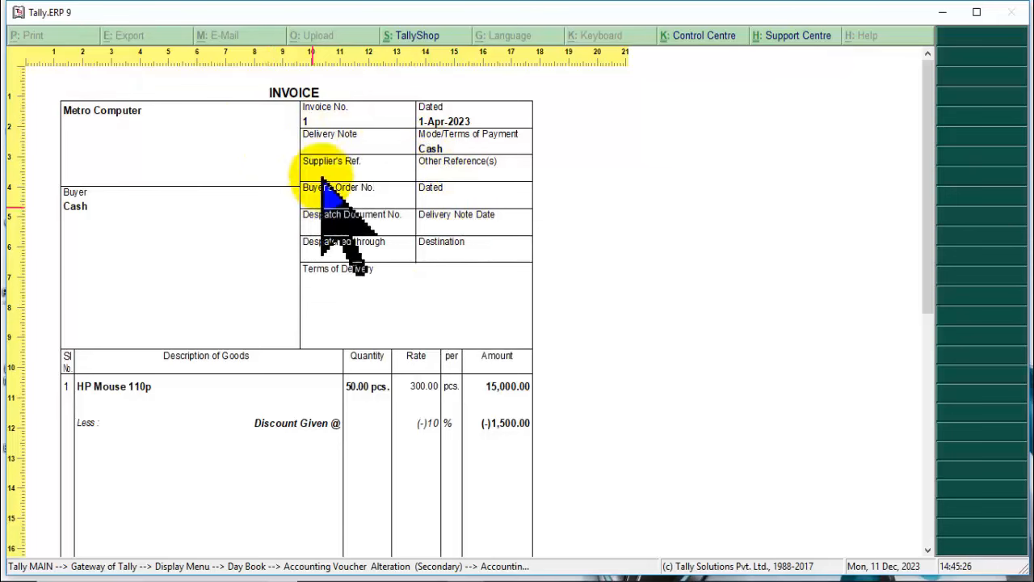
scroll(380, 234, down, 5)
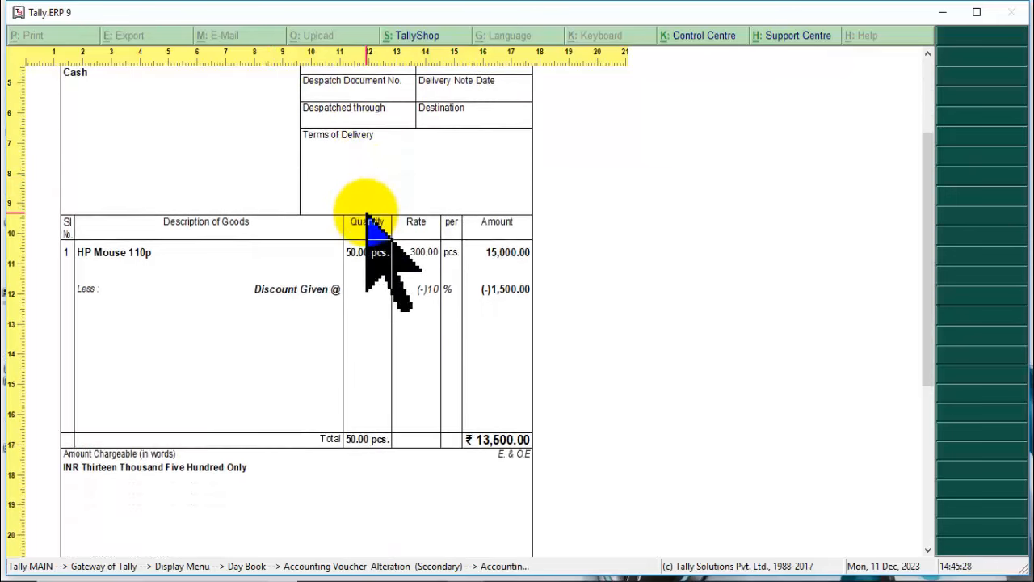
scroll(367, 218, down, 5)
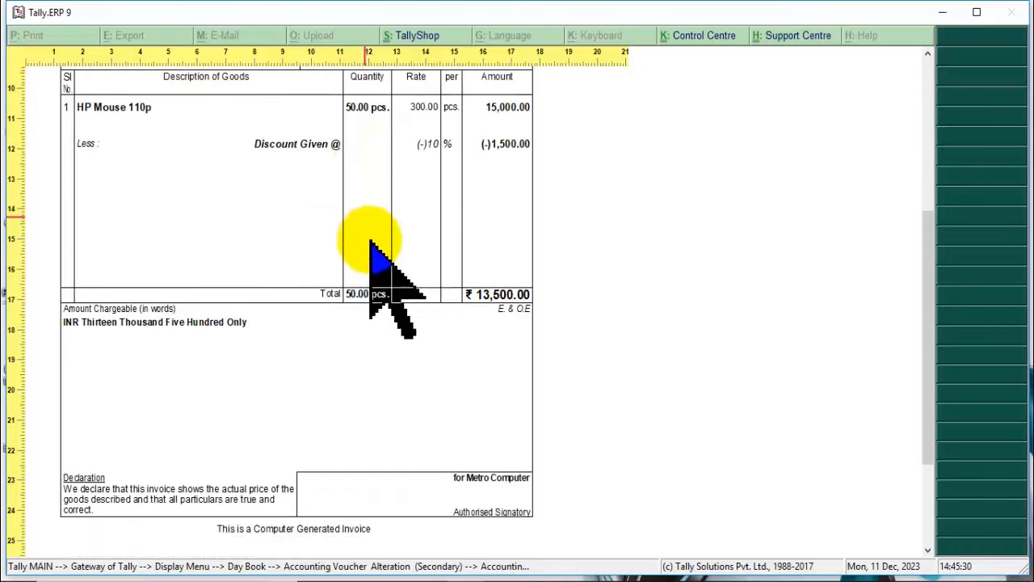
scroll(484, 484, down, 2)
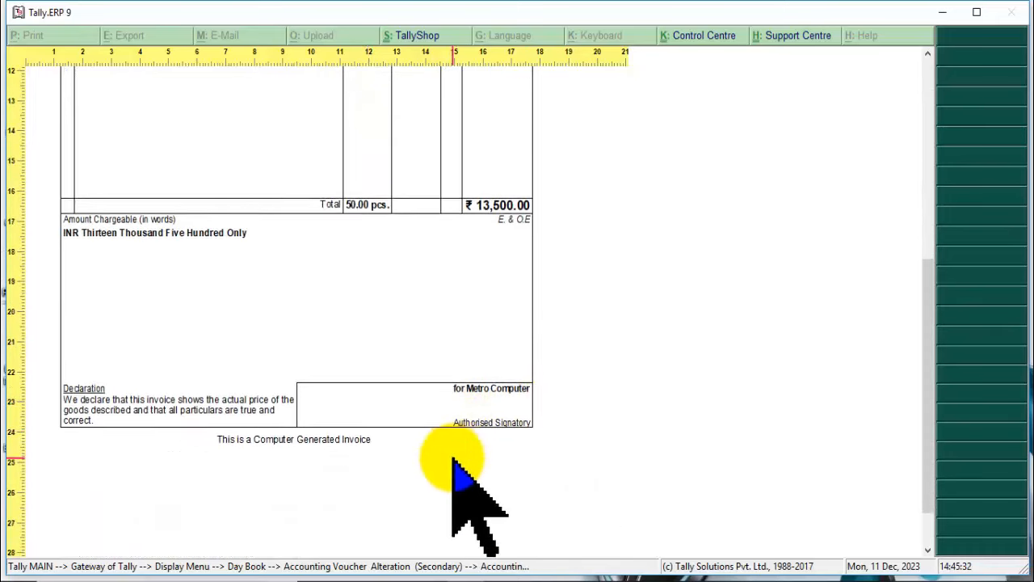
scroll(443, 355, up, 10)
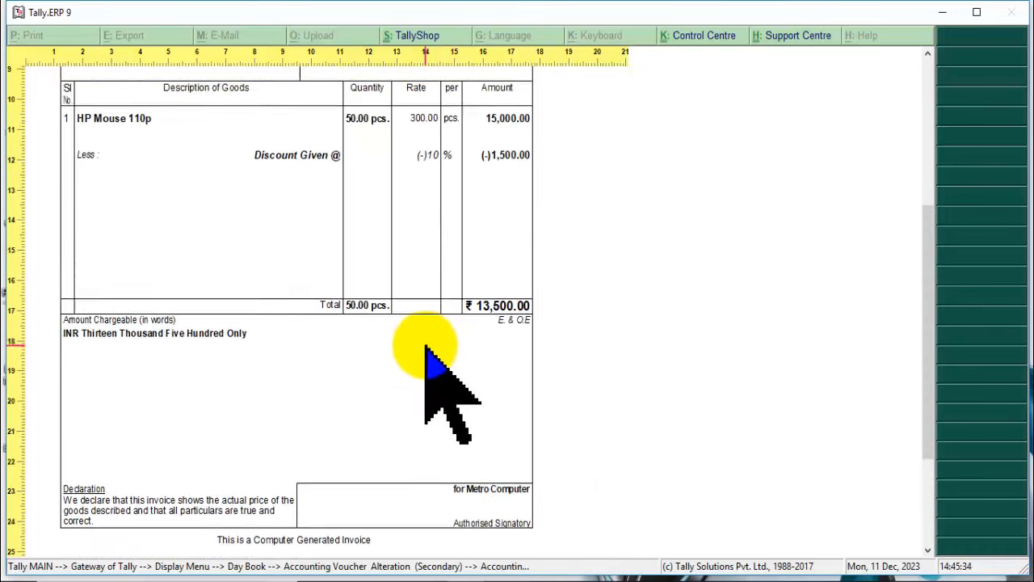
scroll(427, 346, up, 3)
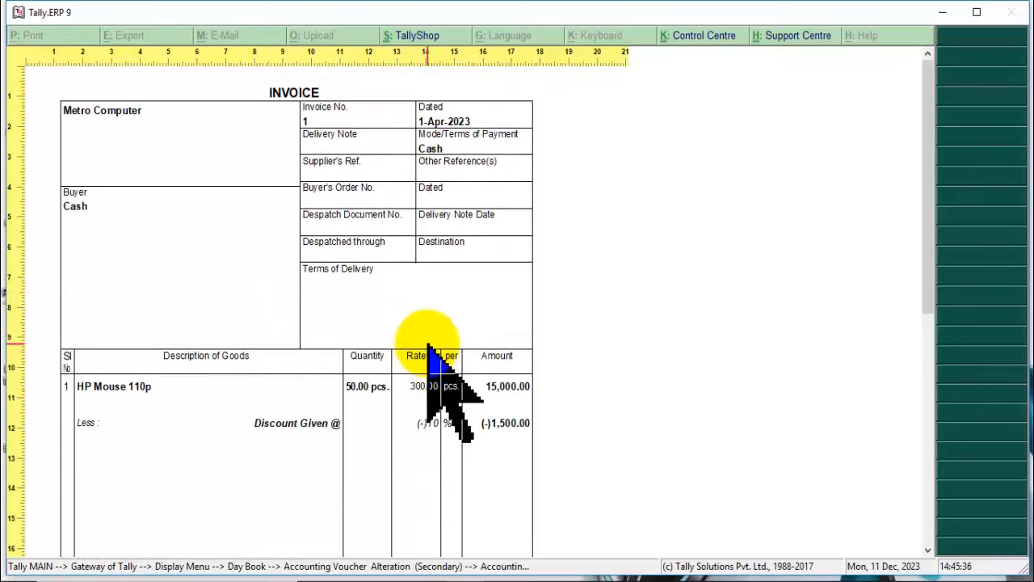
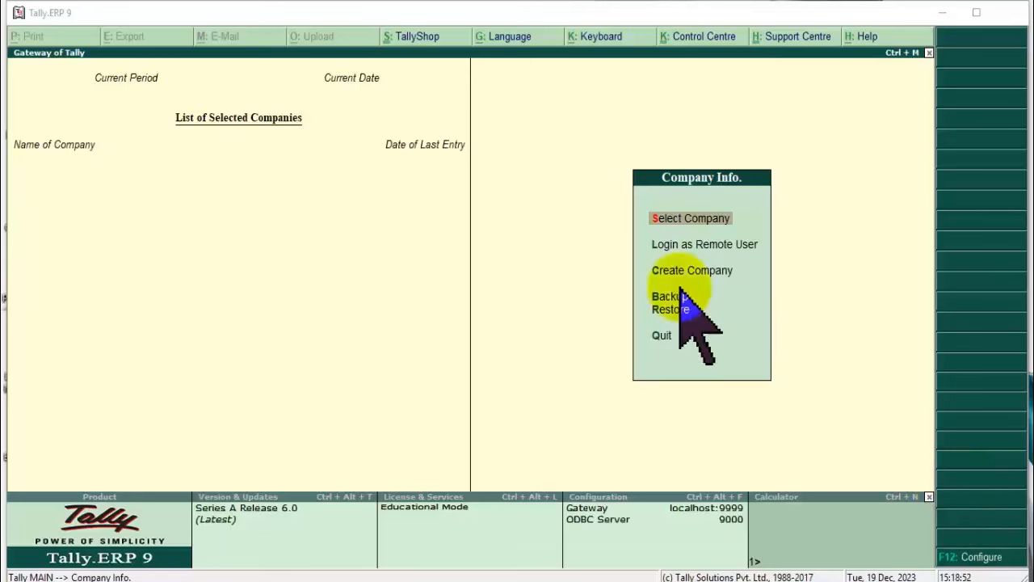
Focus the Tally window and open and close the calculator panel twice.
click(548, 260)
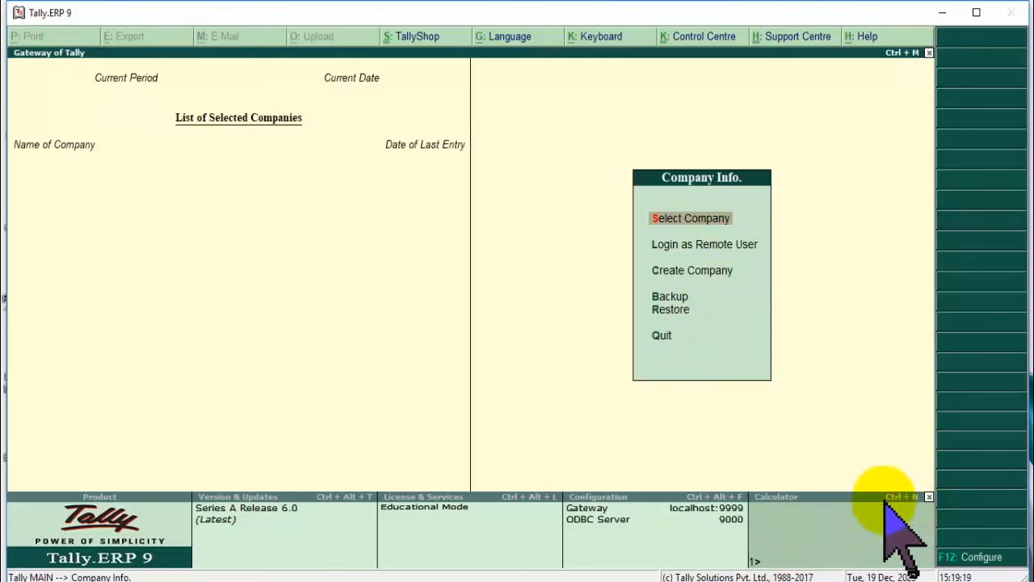
click(813, 464)
key(ctrl+n)
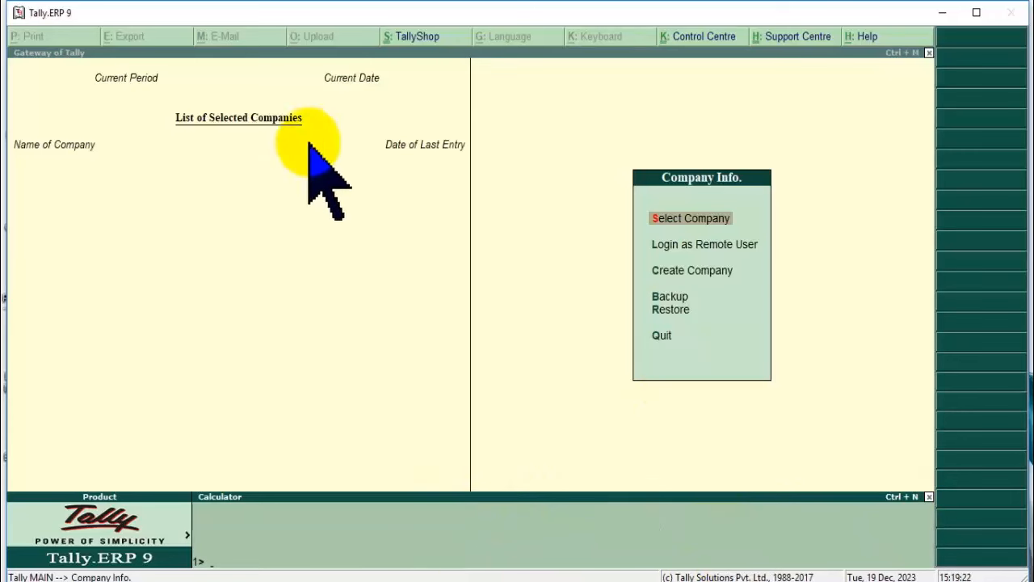
click(339, 338)
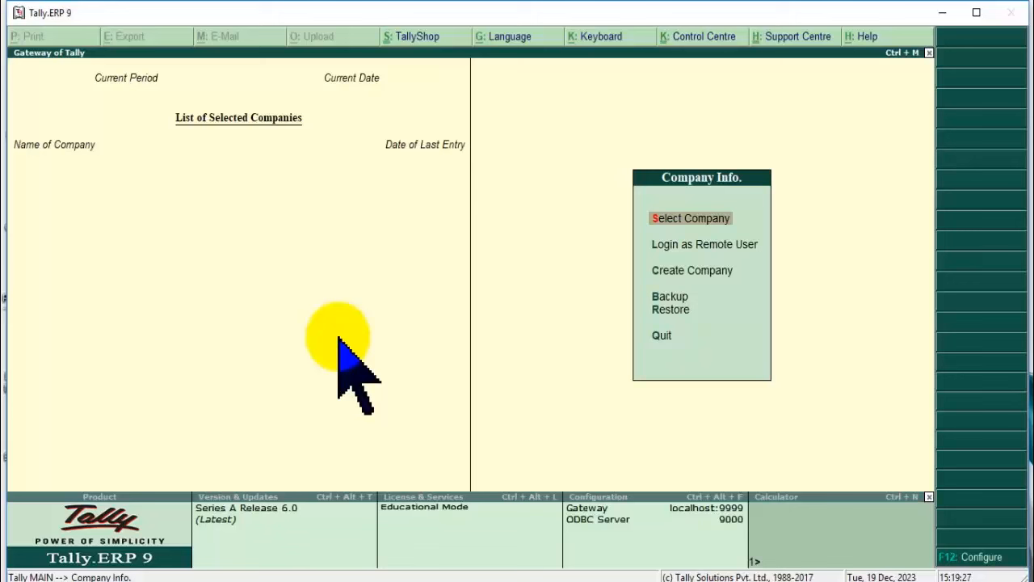
key(ctrl+n)
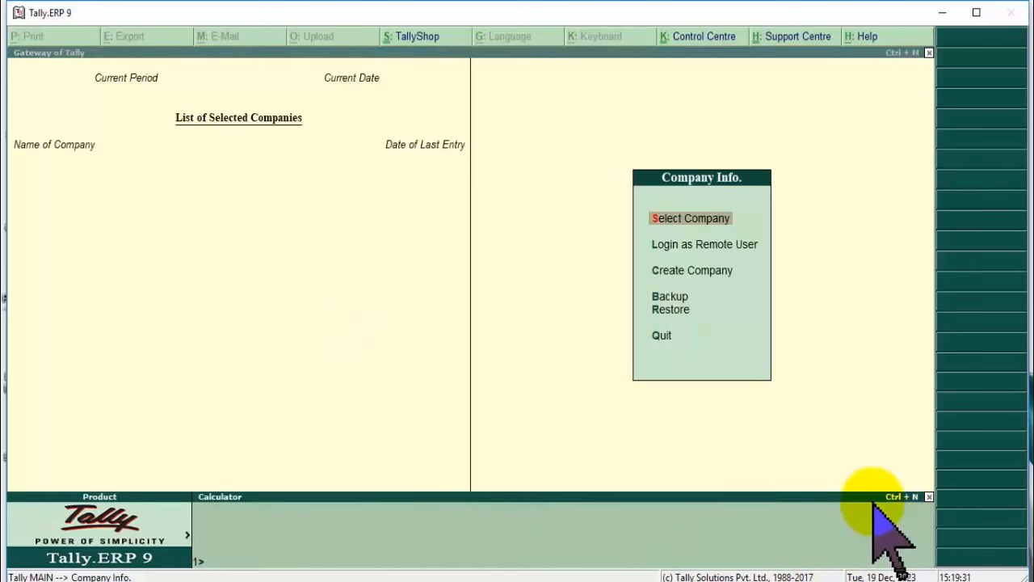
click(582, 293)
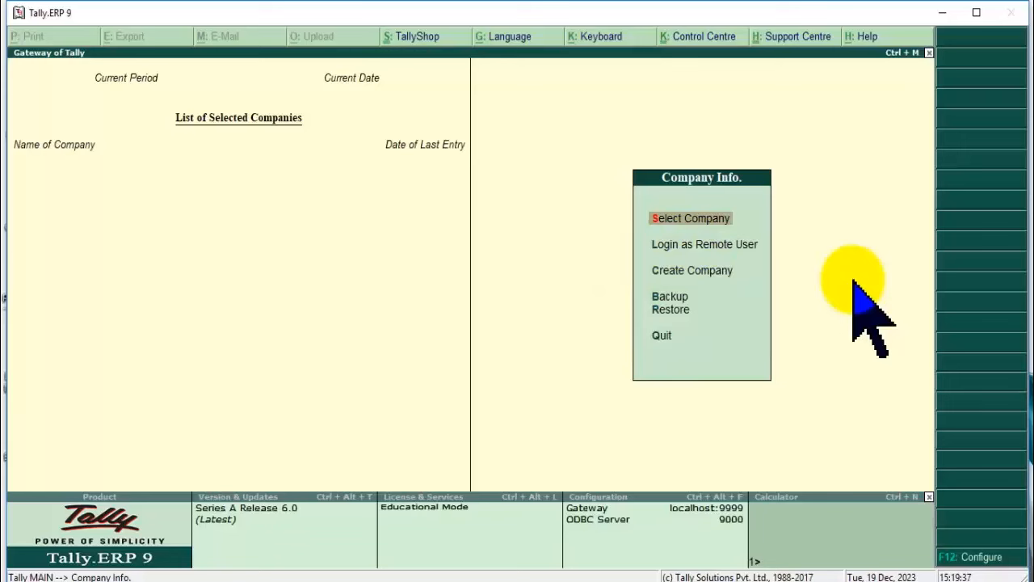
Start creating a new company named Metro Computer.
key(Down)
key(Down)
key(Down)
key(Up)
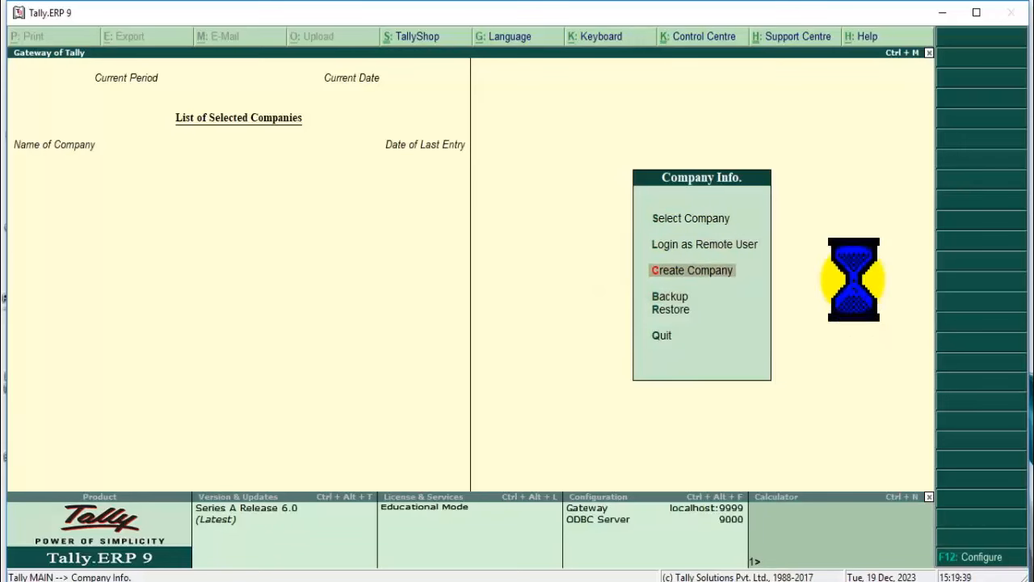
key(Return)
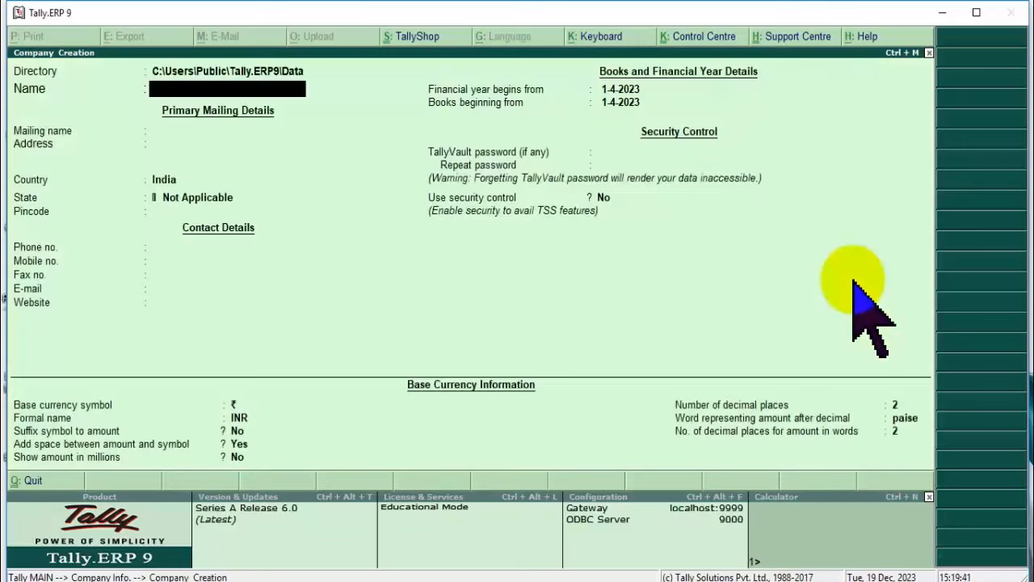
text(Metro Computer)
key(Return)
key(Return)
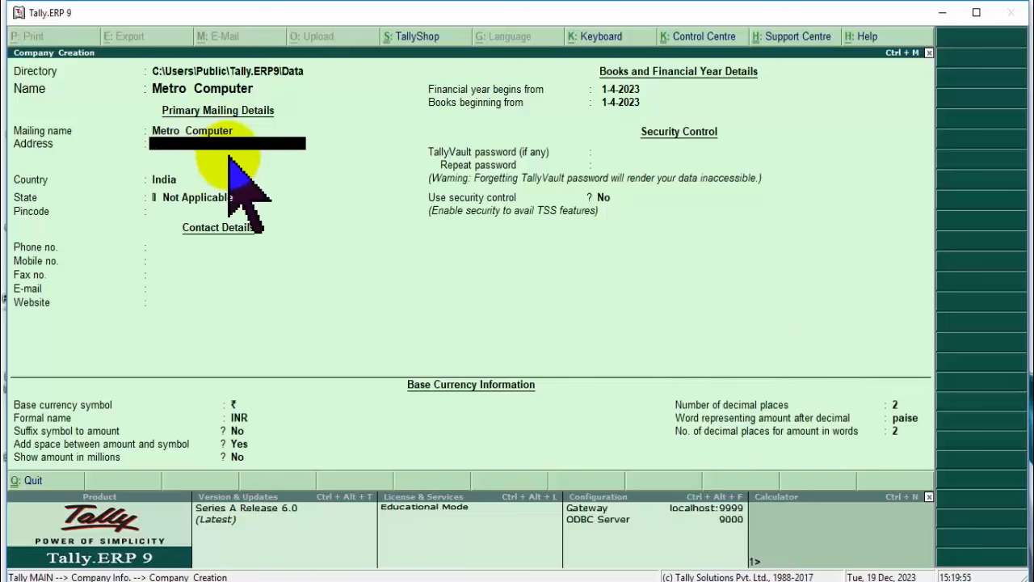
Enter the address lines Nehru Place, Delhi and pincode 110019.
text(Delhi)
key(BackSpace)
key(BackSpace)
key(BackSpace)
key(BackSpace)
key(BackSpace)
text(Nehru Place)
key(Return)
text(Del)
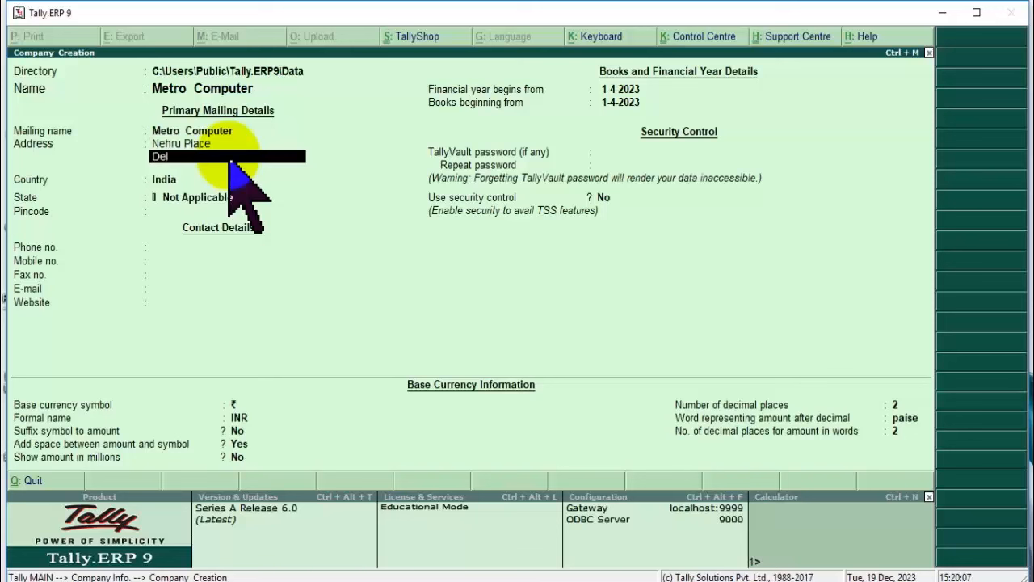
text(hi)
key(Return)
text(110019)
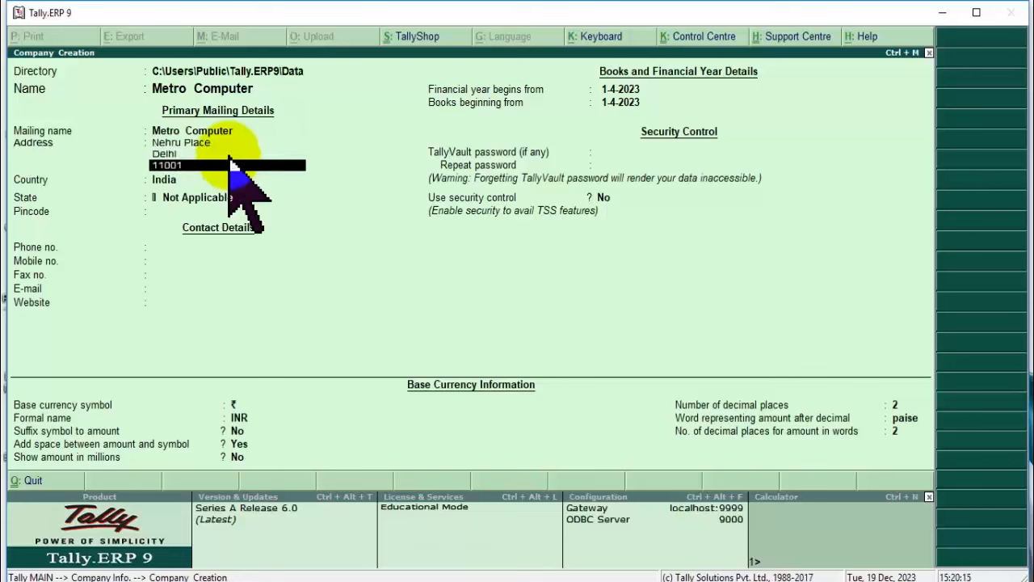
key(Return)
key(Return)
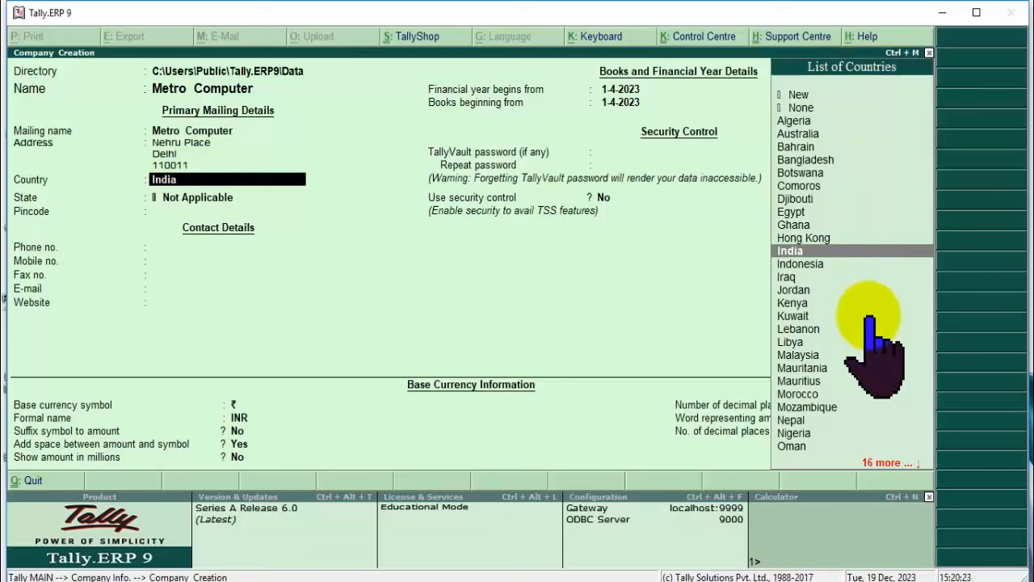
Choose India as the company's country.
text(i)
key(Down)
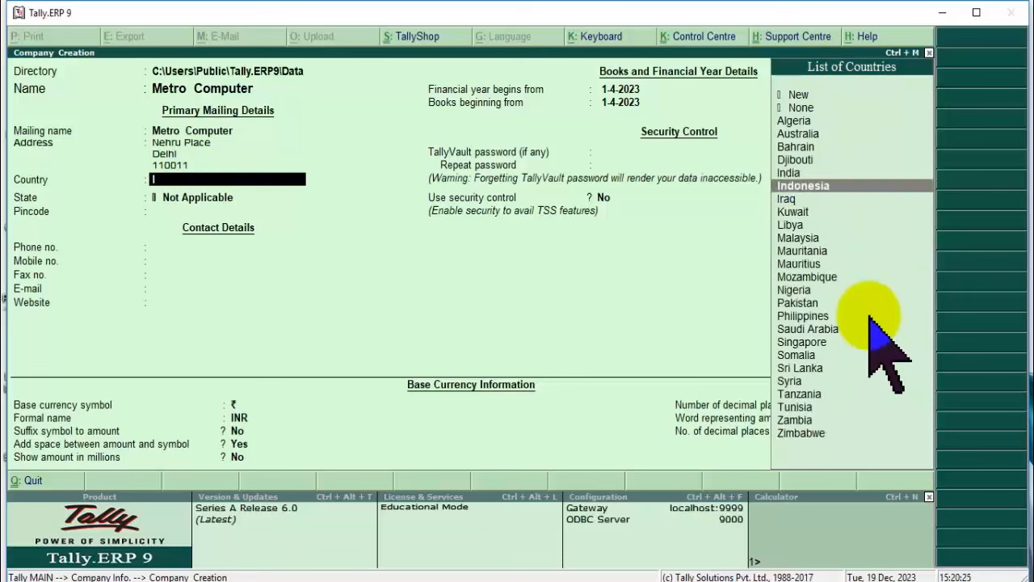
key(Up)
key(Return)
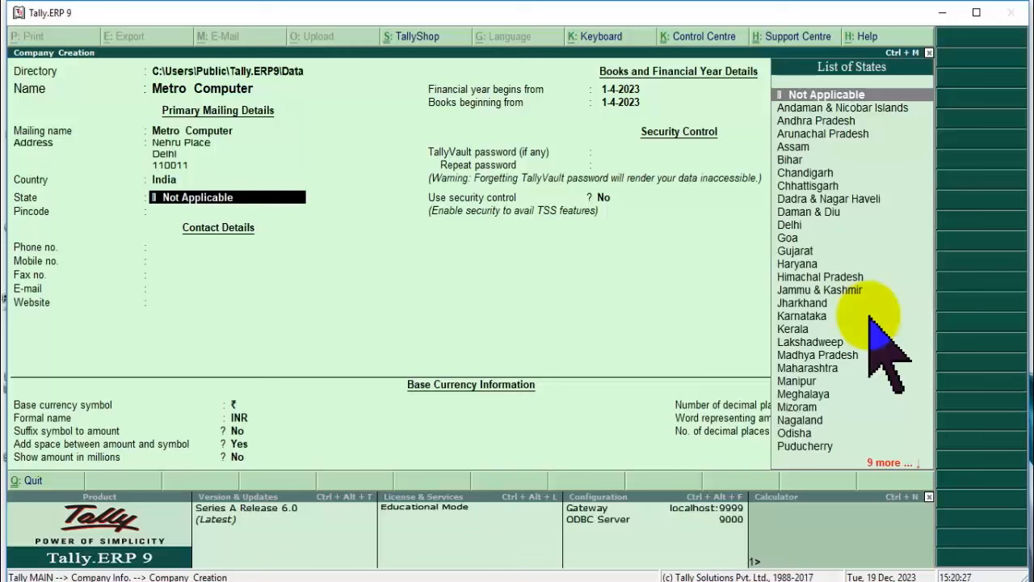
Pick Uttar Pradesh as the state and enter pincode 110011.
text(De)
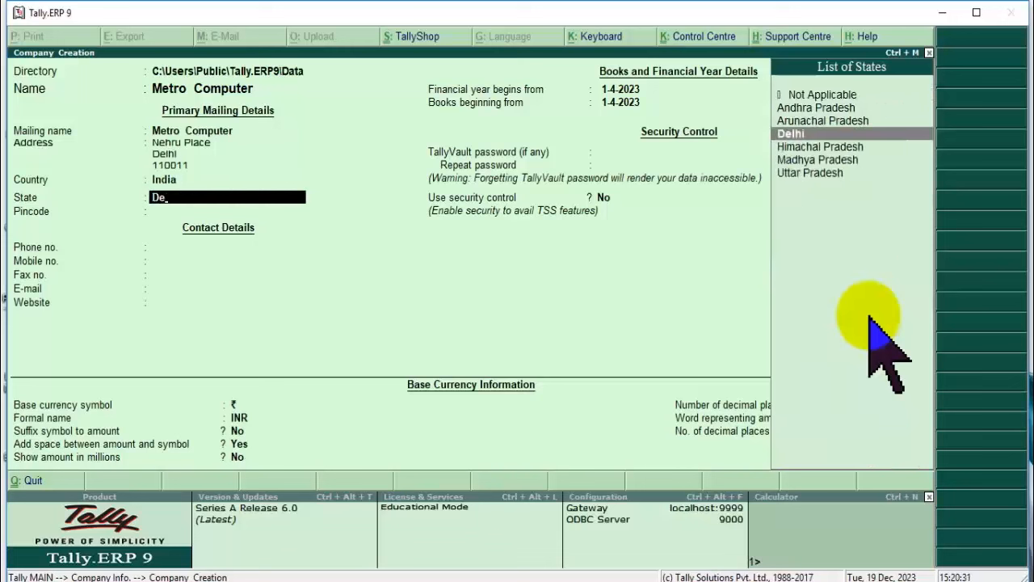
key(BackSpace)
key(BackSpace)
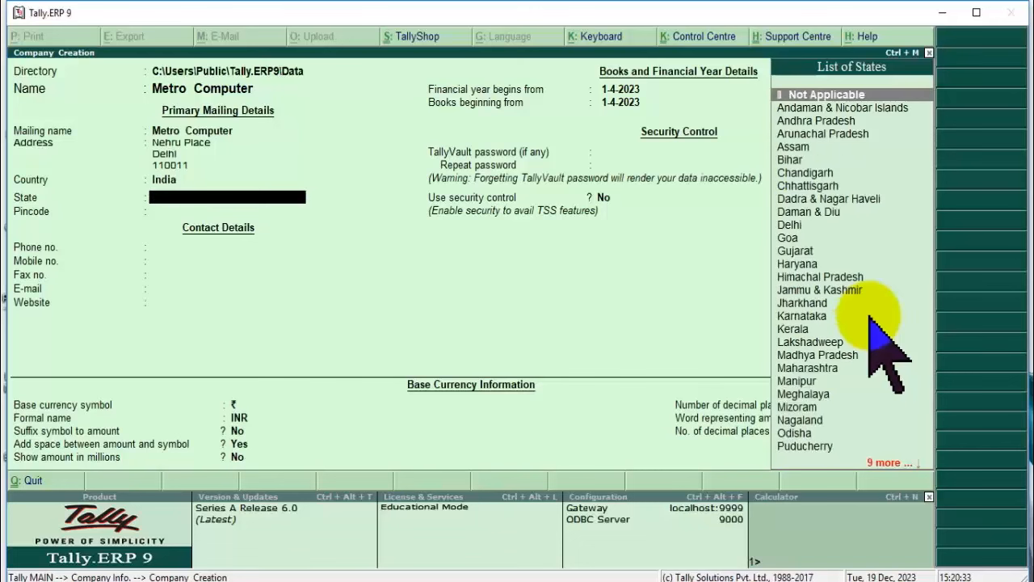
text(U)
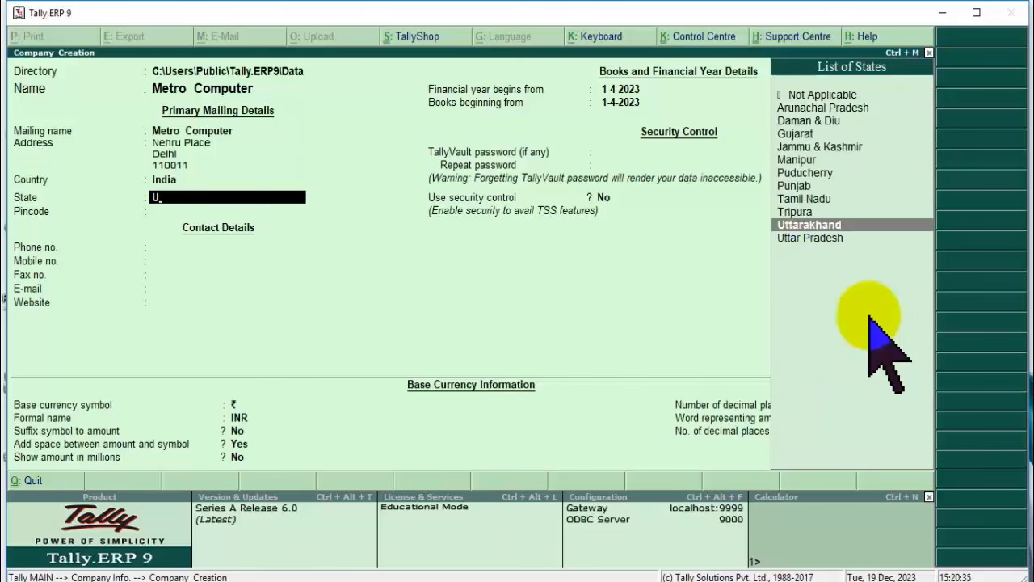
key(Down)
key(Return)
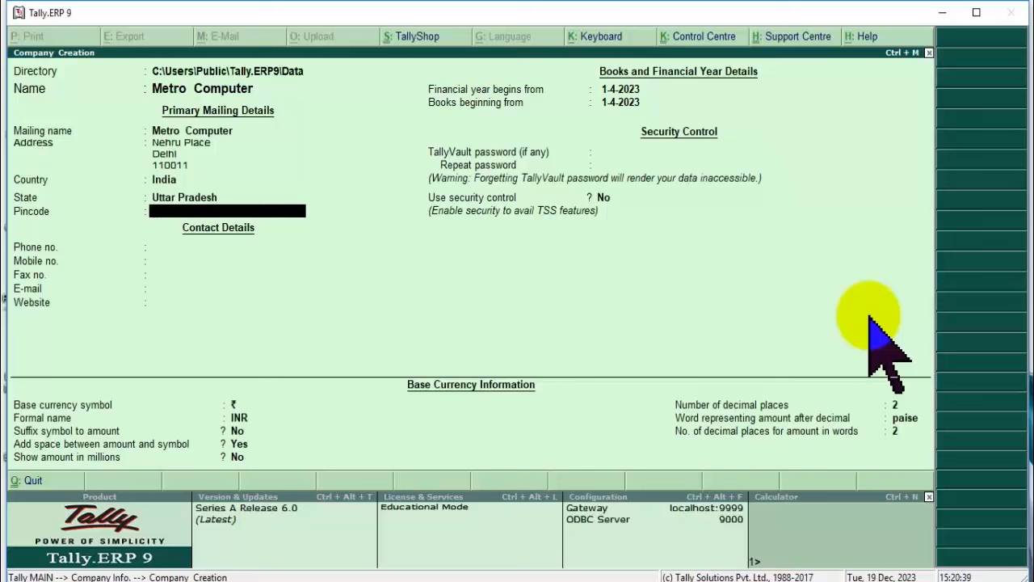
text(110011)
key(Return)
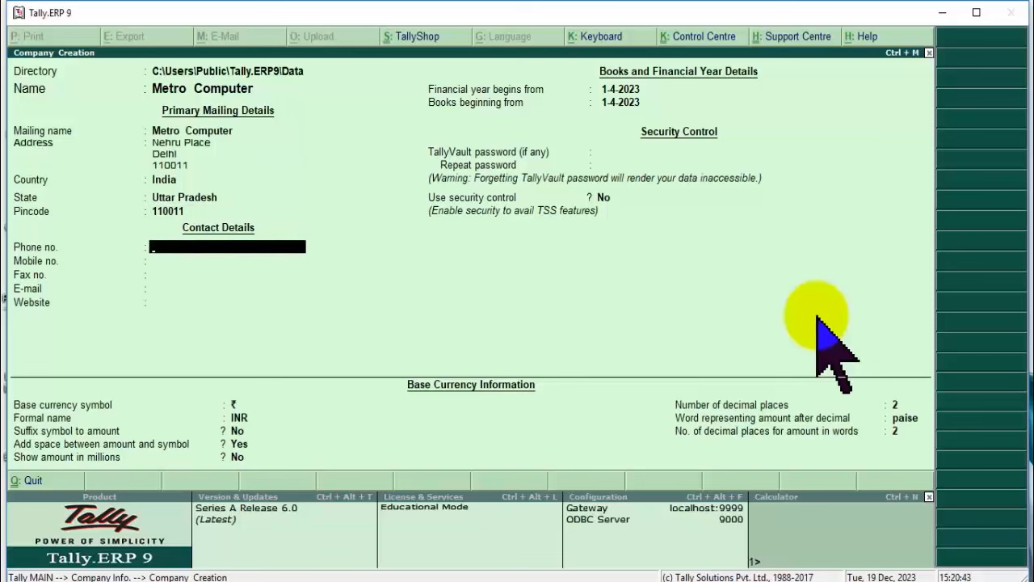
Clear the extra third address line, confirm phone and mobile numbers, and skip fax and e-mail.
click(206, 164)
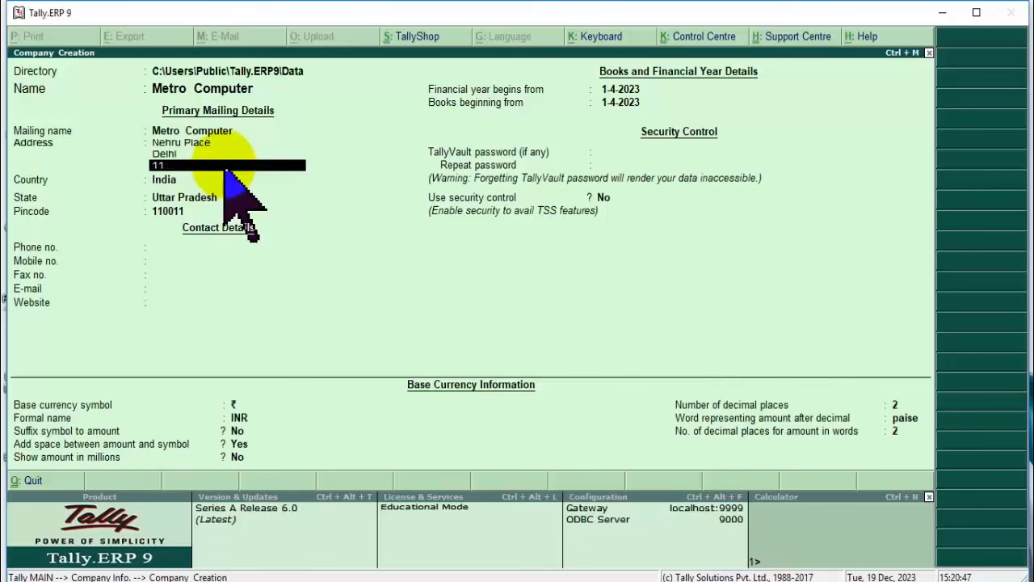
key(Return)
key(Return)
key(Return)
key(Return)
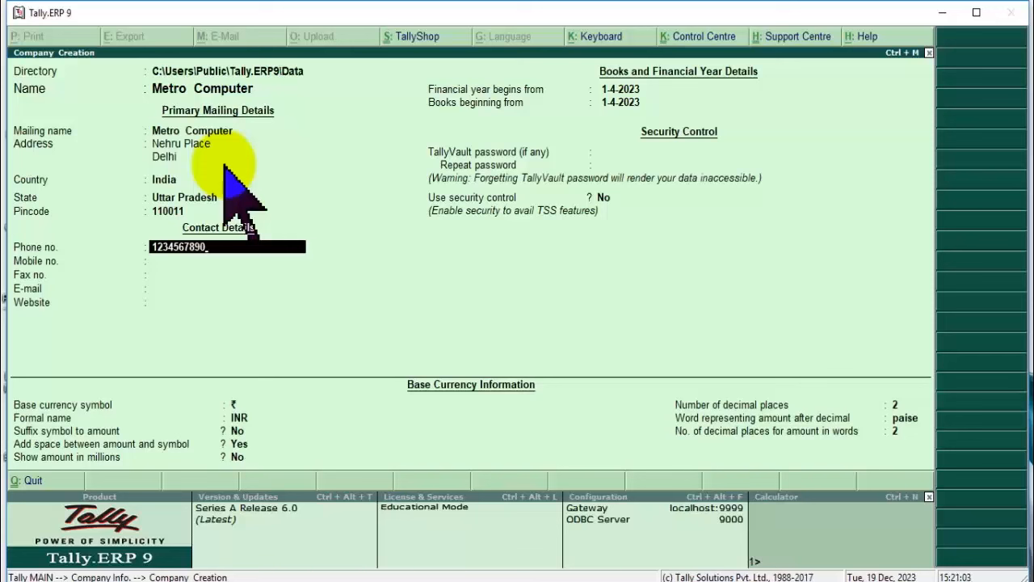
key(Return)
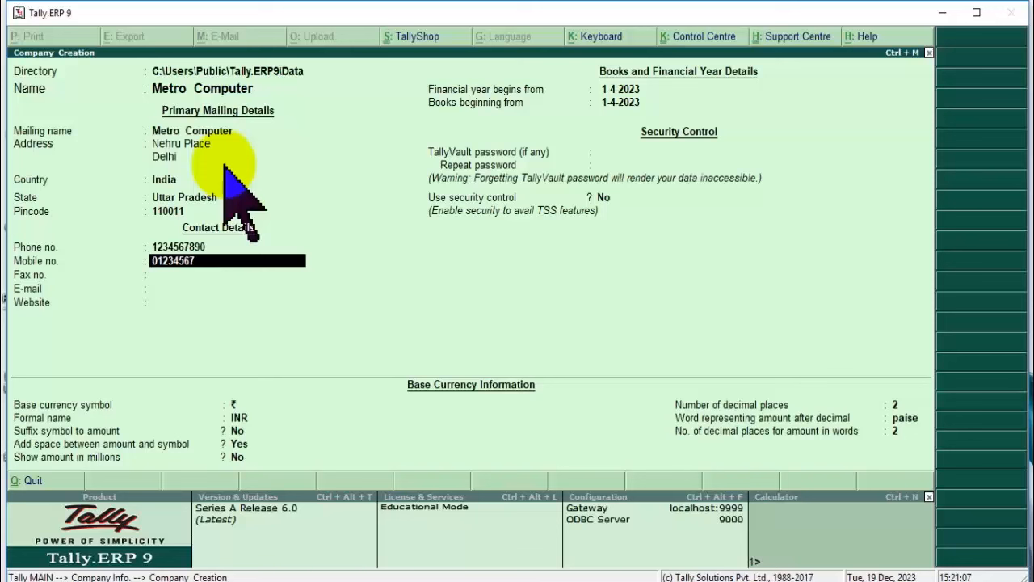
key(Return)
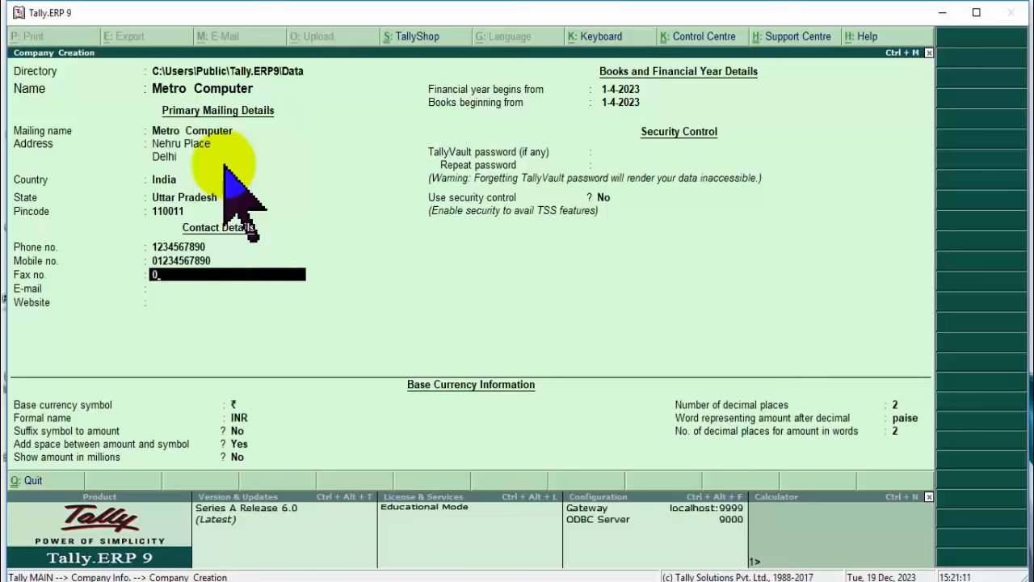
key(Return)
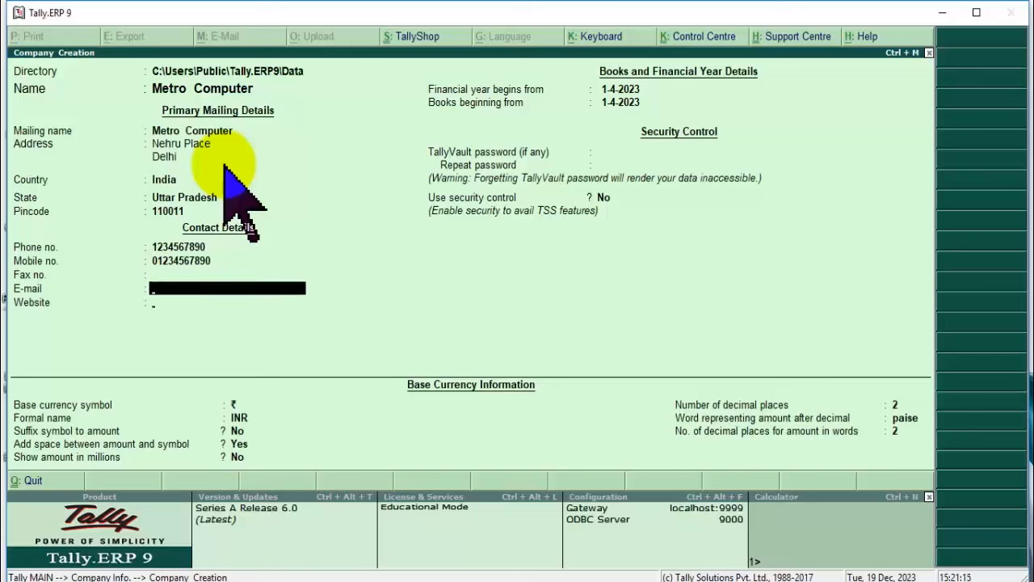
key(Return)
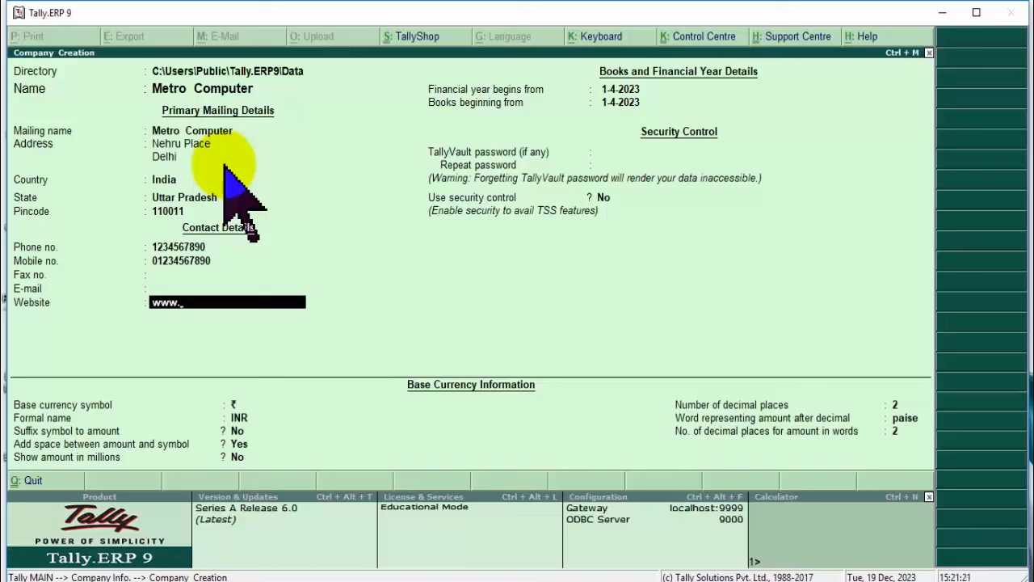
key(Return)
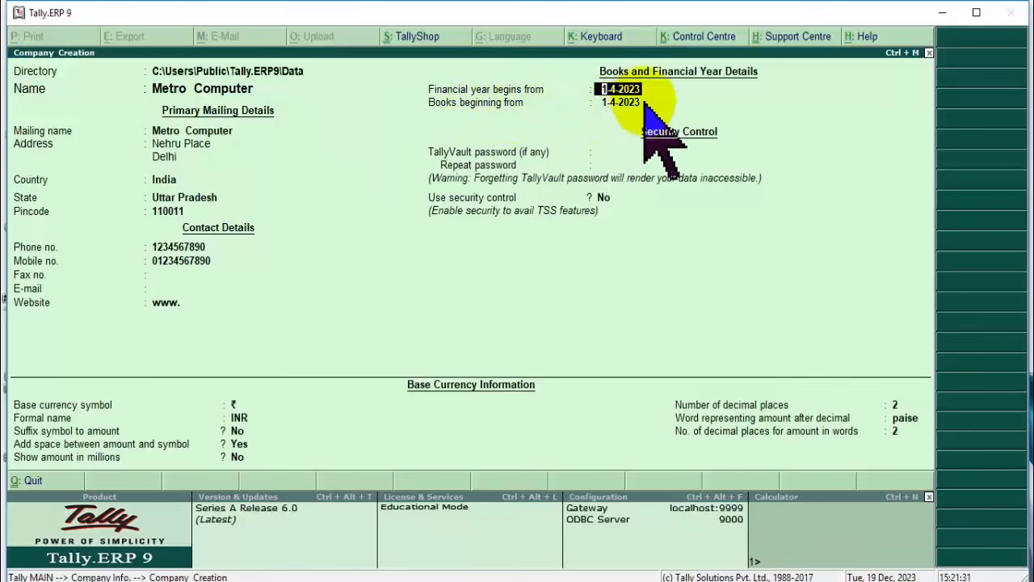
Accept the 1-4-2023 financial year and books dates, leaving the TallyVault password blank.
key(Return)
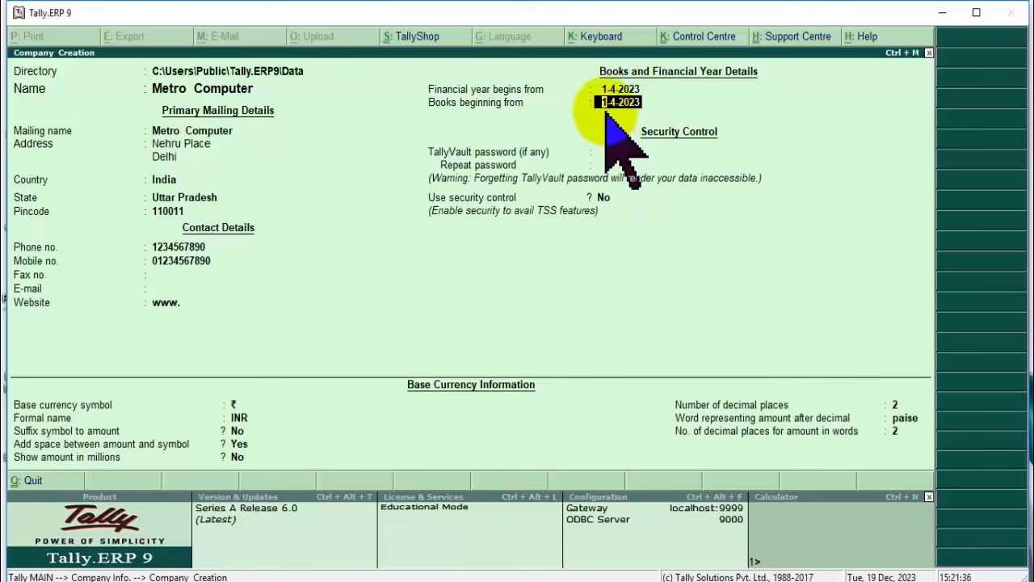
key(Return)
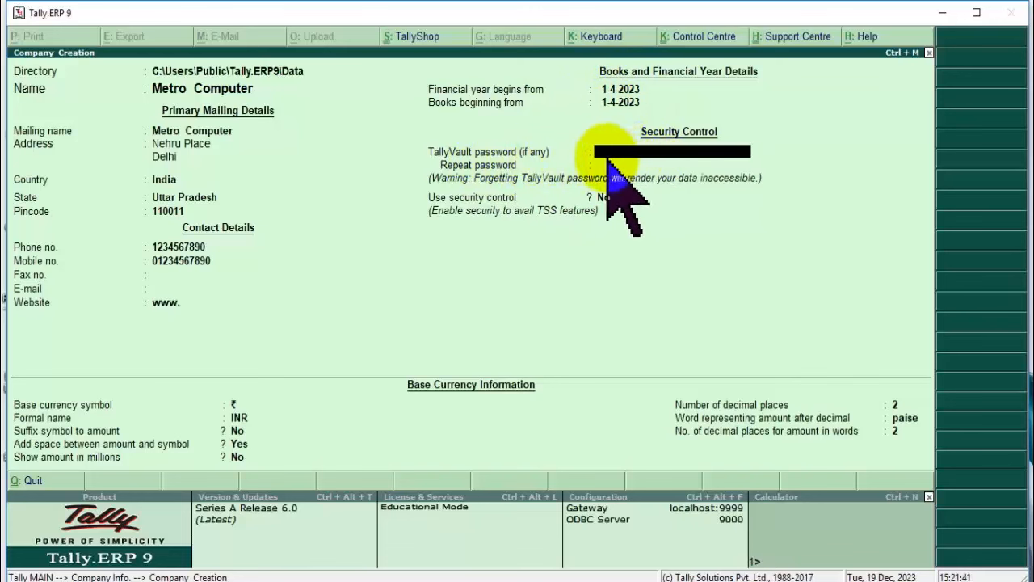
text(a)
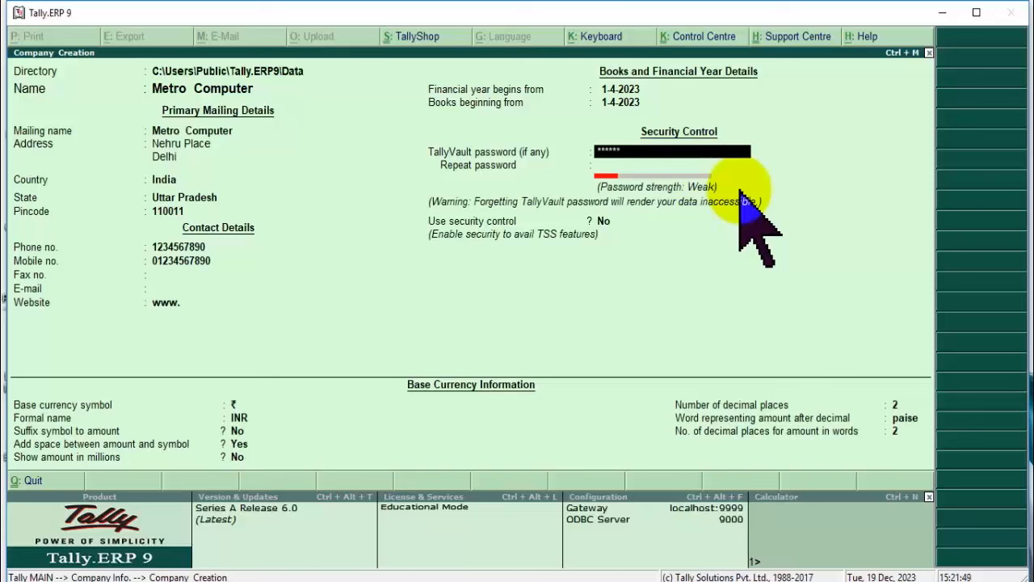
text(********)
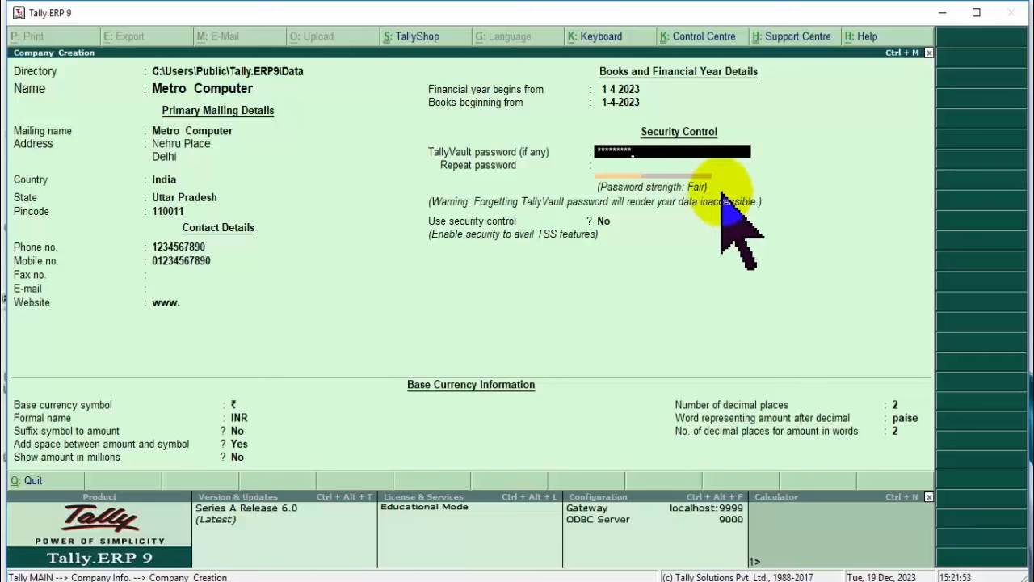
text(*)
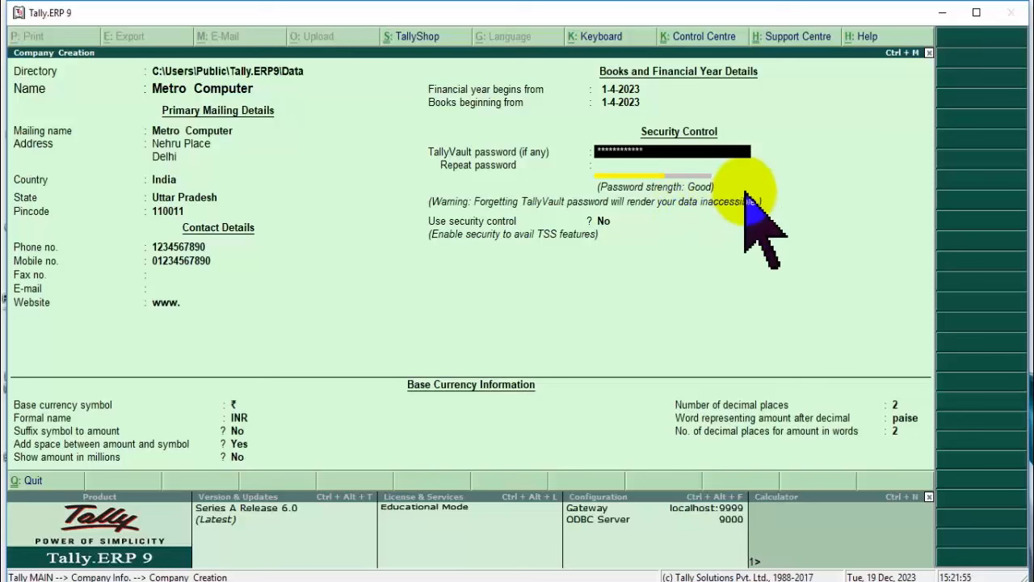
text(*******)
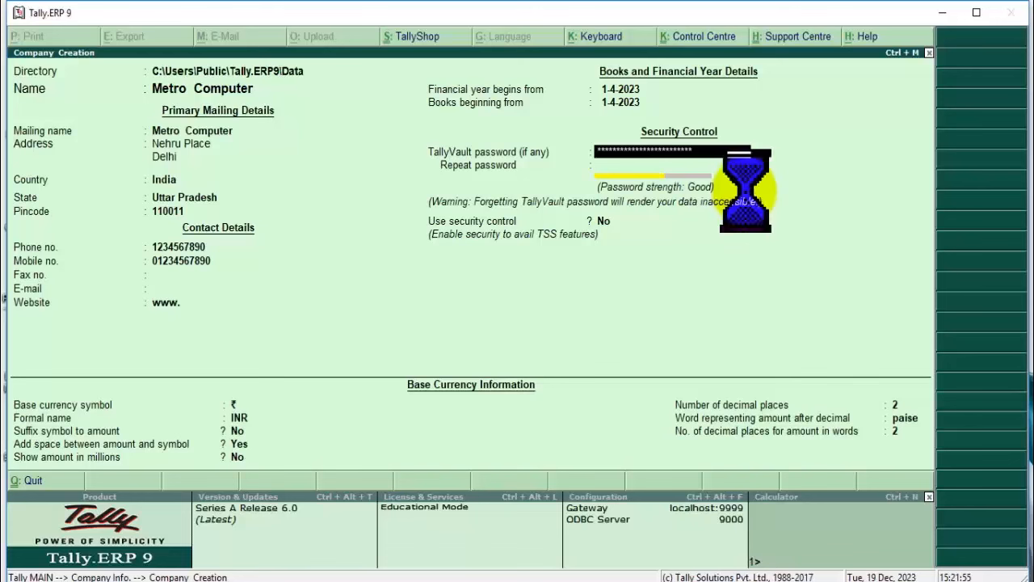
text(**)
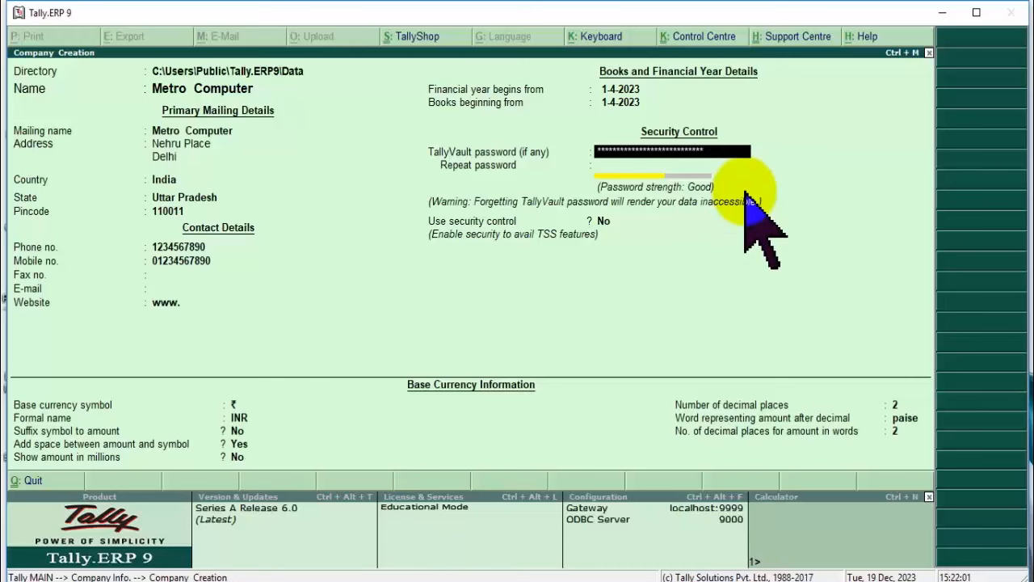
key(BackSpace)
key(BackSpace)
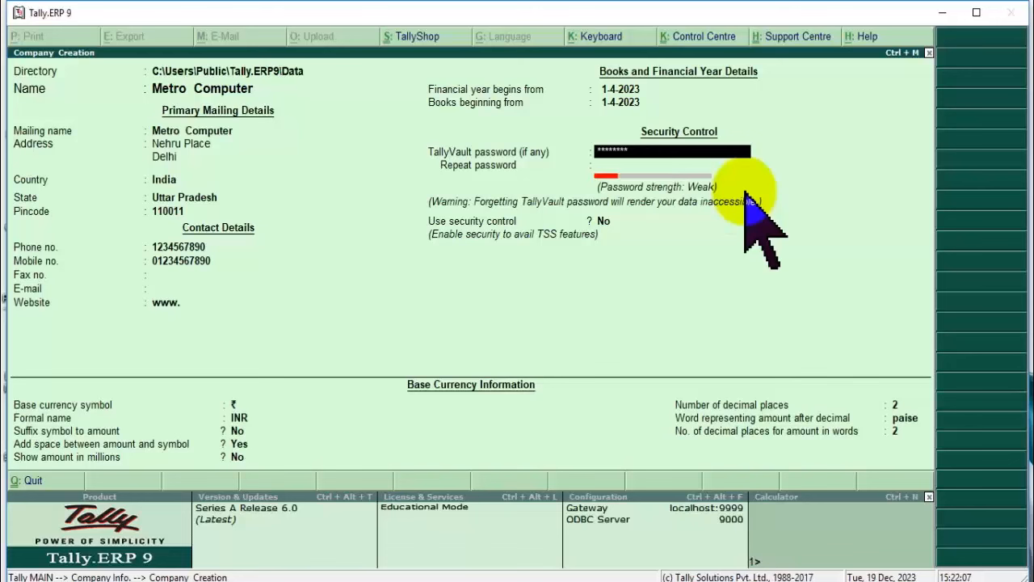
key(BackSpace)
key(BackSpace)
key(BackSpace)
key(BackSpace)
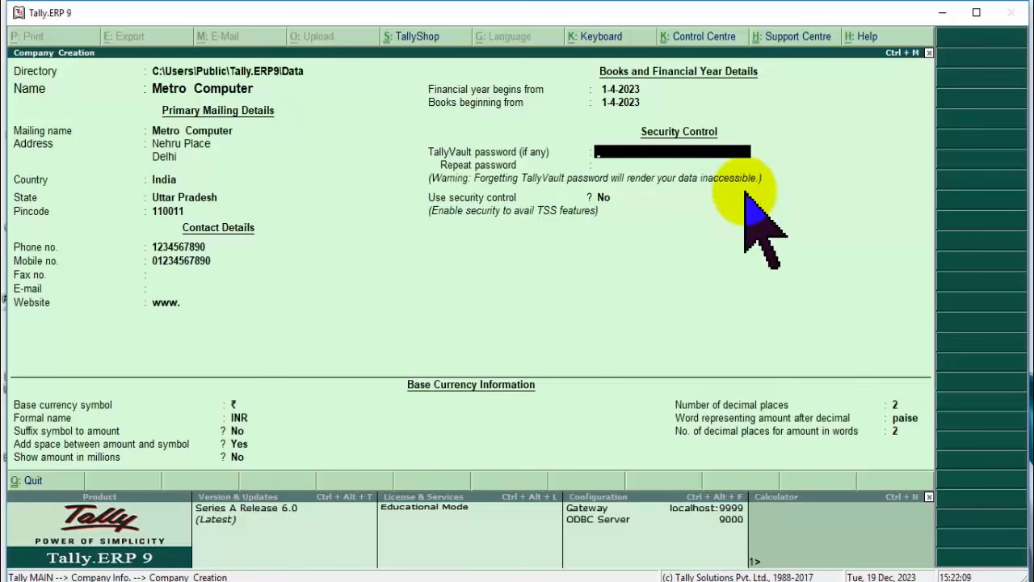
key(Return)
key(Return)
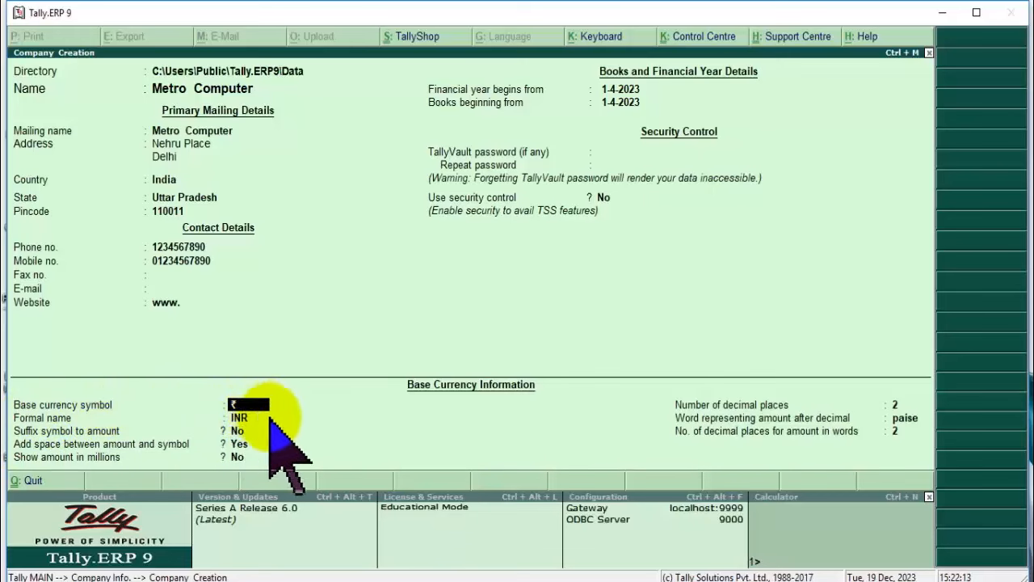
Keep ₹ base currency with 2 decimal places and paise, then save Metro Computer.
key(Return)
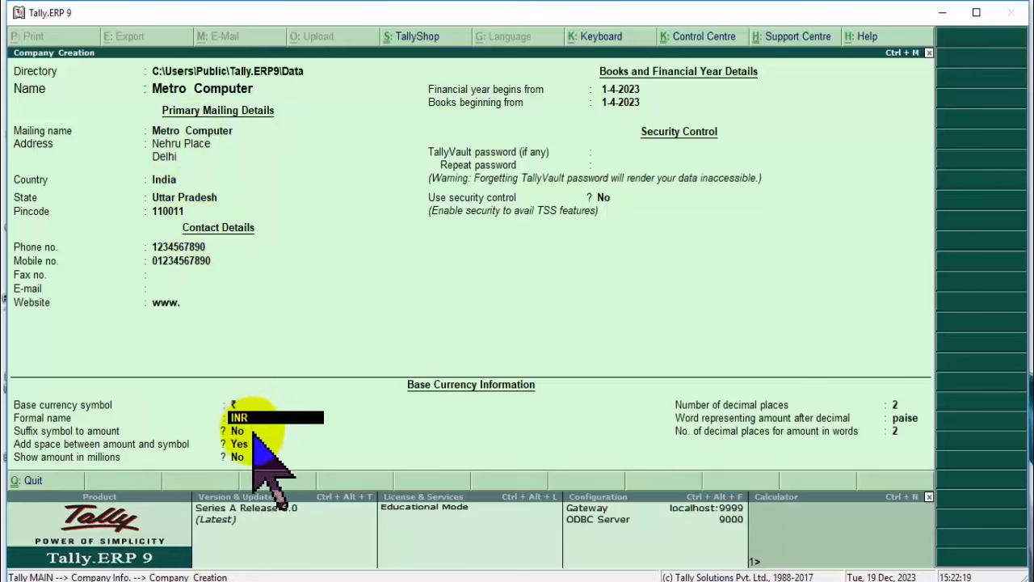
key(Return)
key(Return)
key(Return)
key(Return)
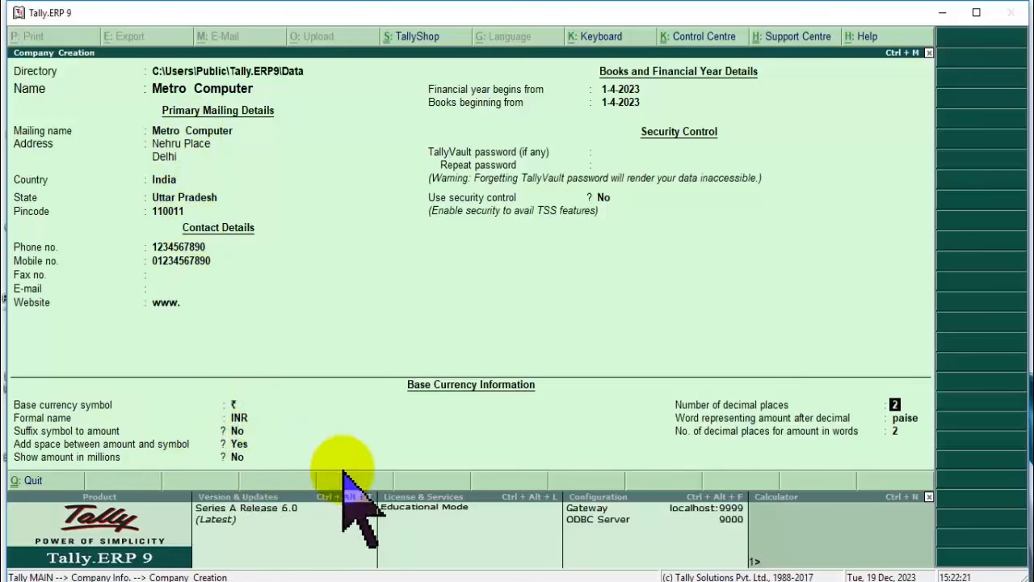
key(Return)
click(893, 408)
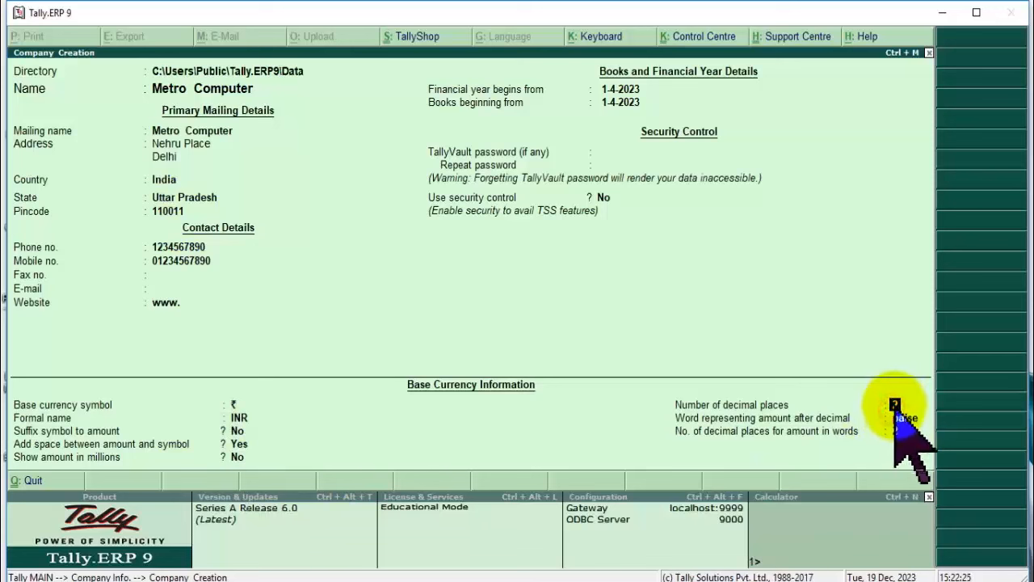
key(Return)
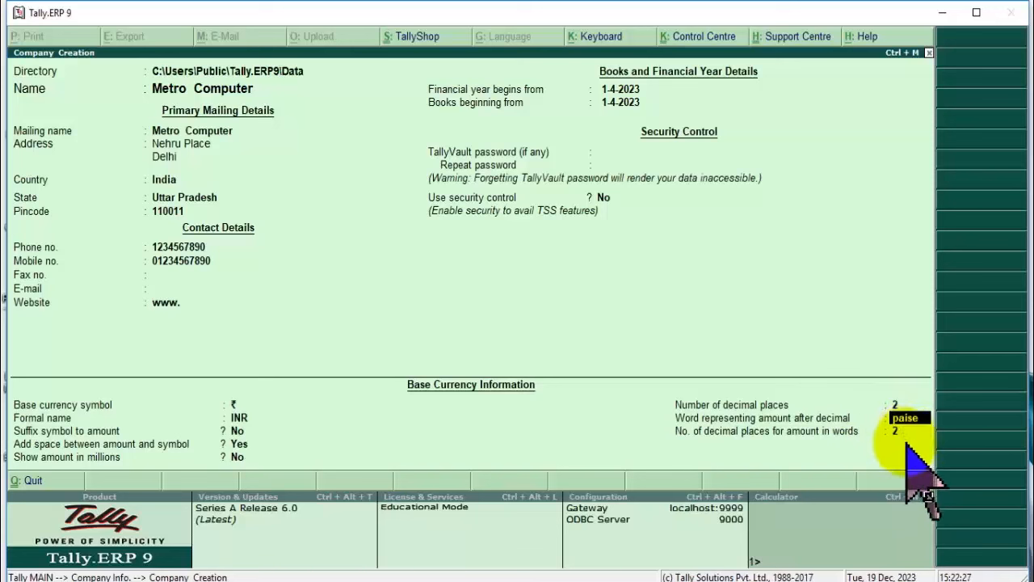
key(Return)
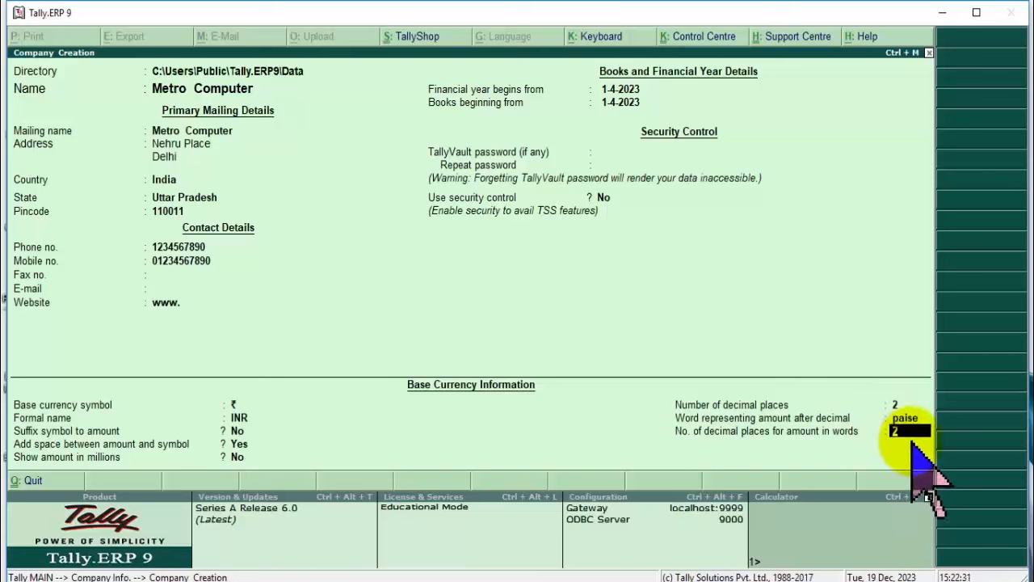
key(Return)
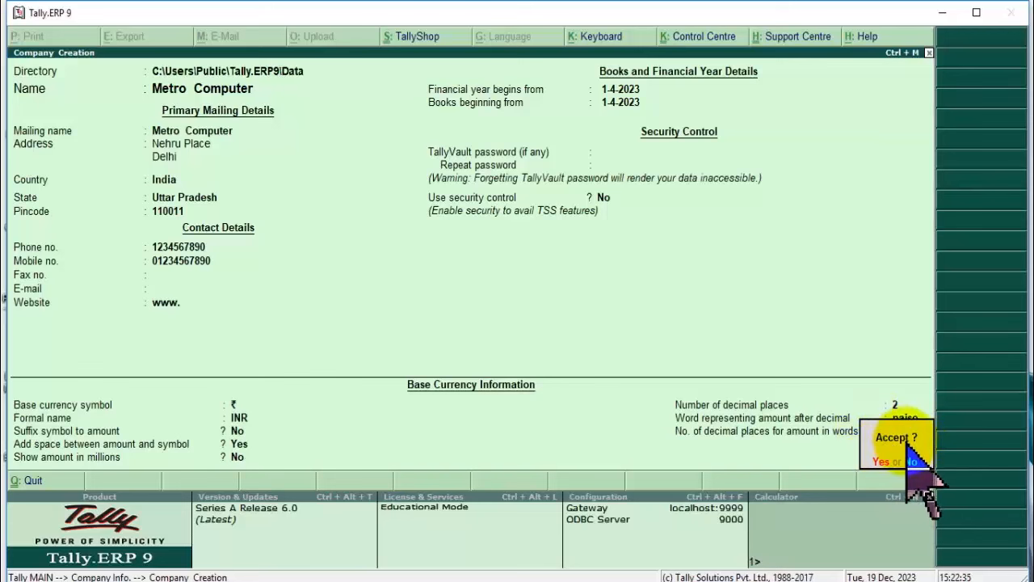
key(y)
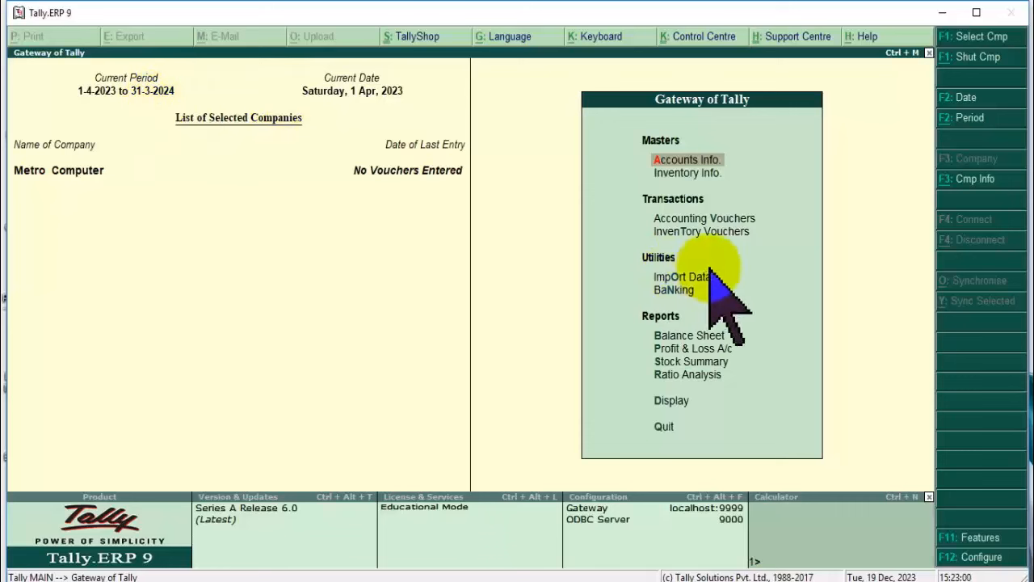
click(695, 217)
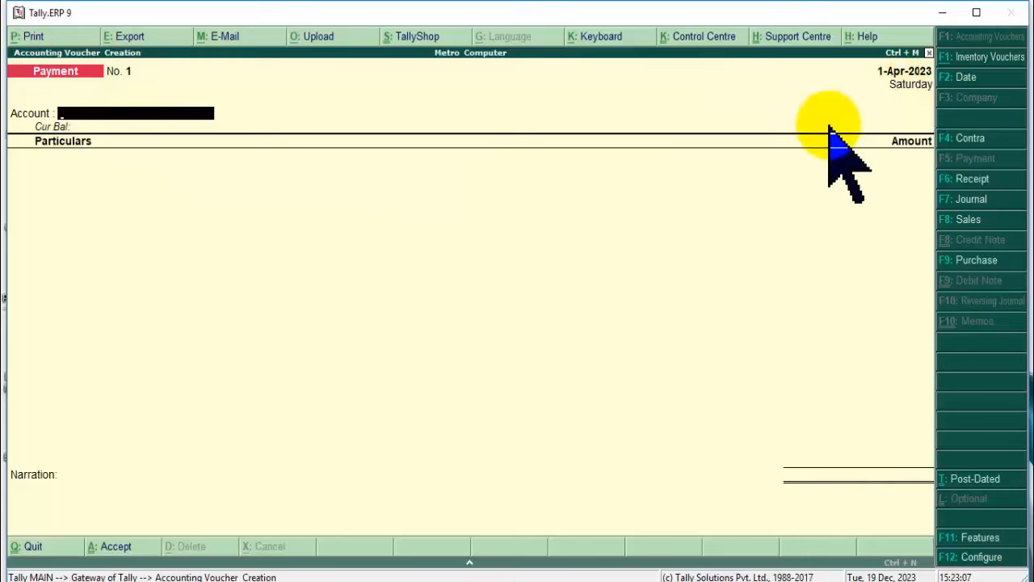
key(F2)
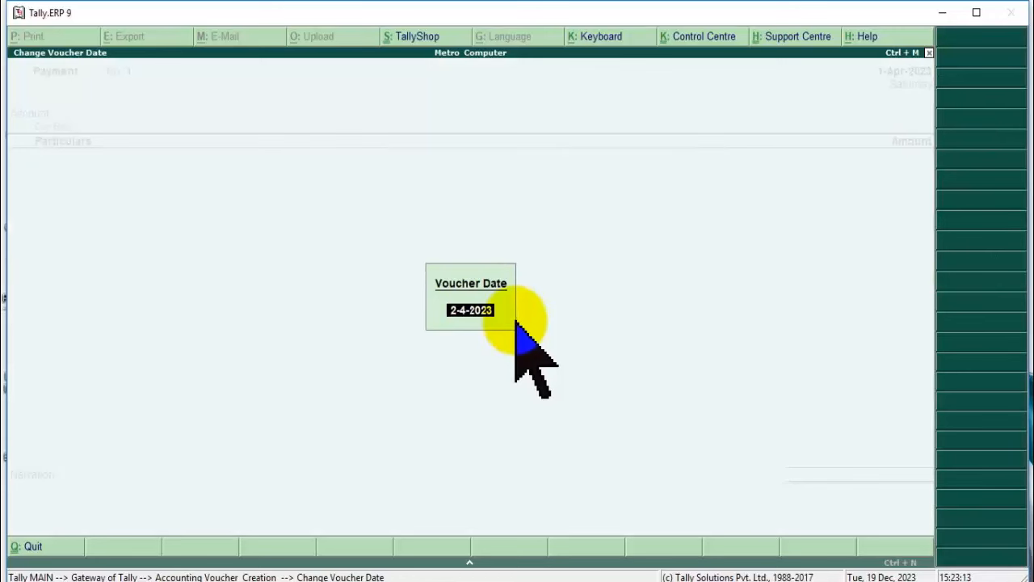
key(BackSpace)
key(Return)
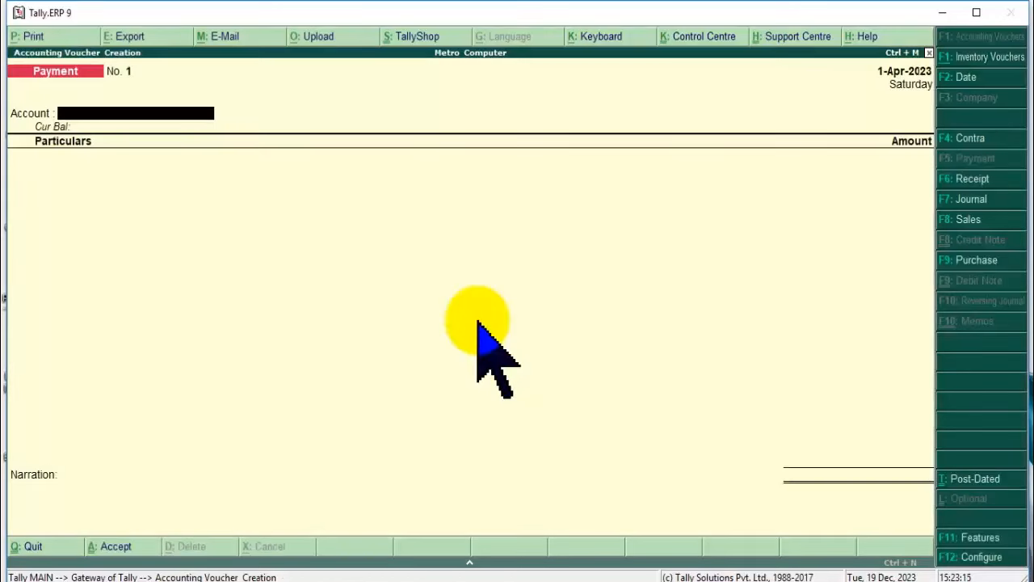
key(Escape)
key(Return)
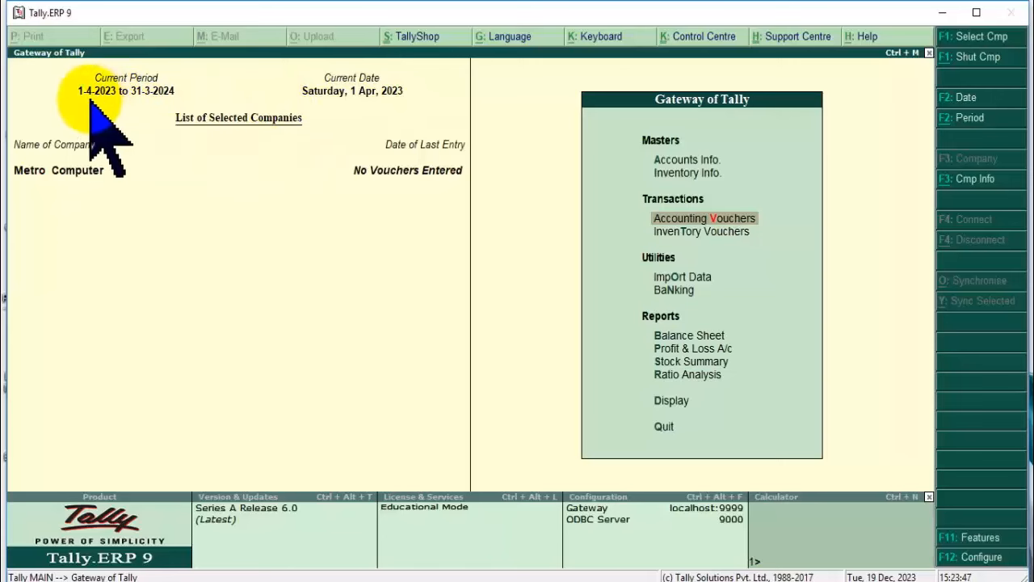
click(684, 156)
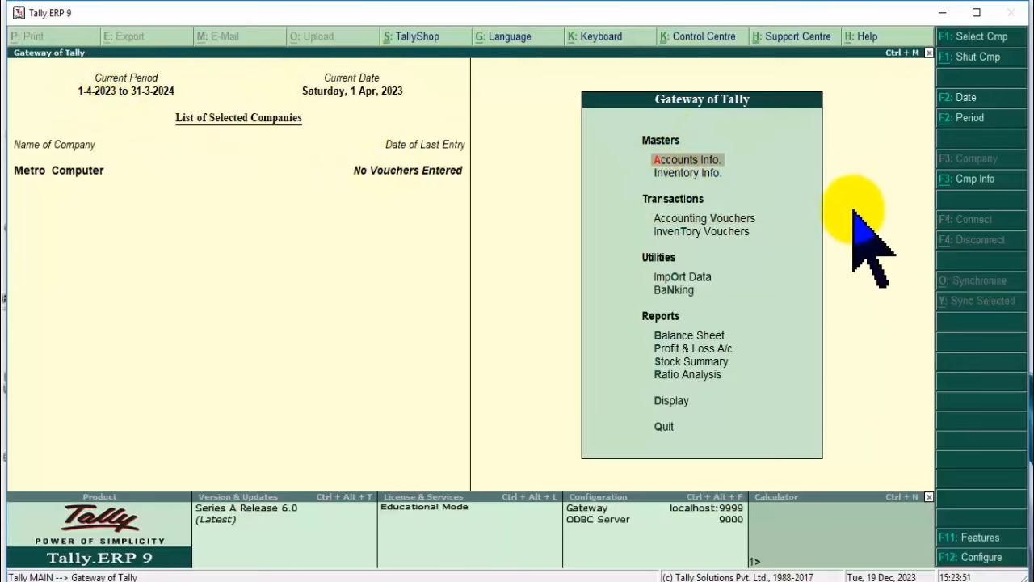
Display the list of existing account groups.
key(Return)
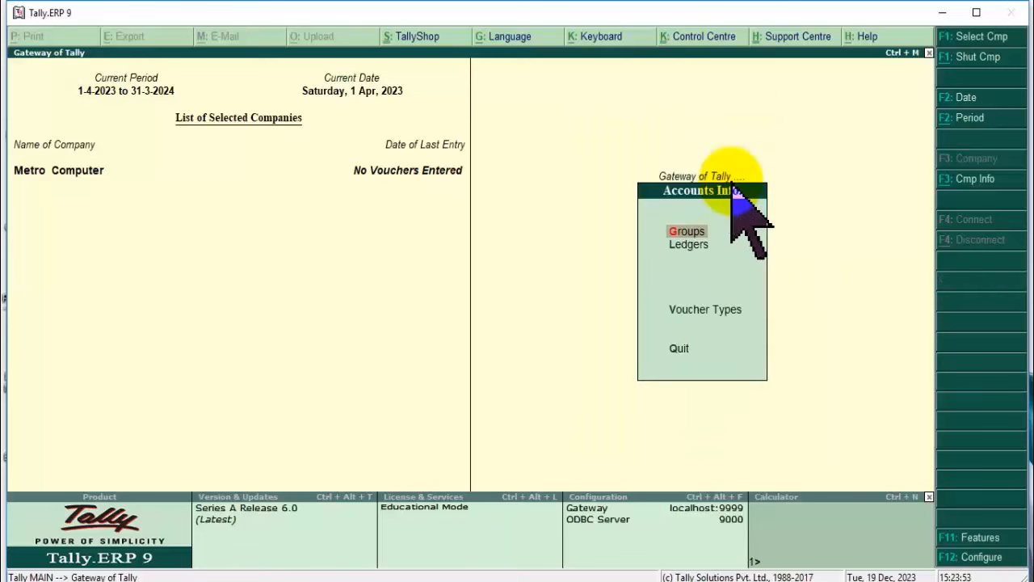
key(Return)
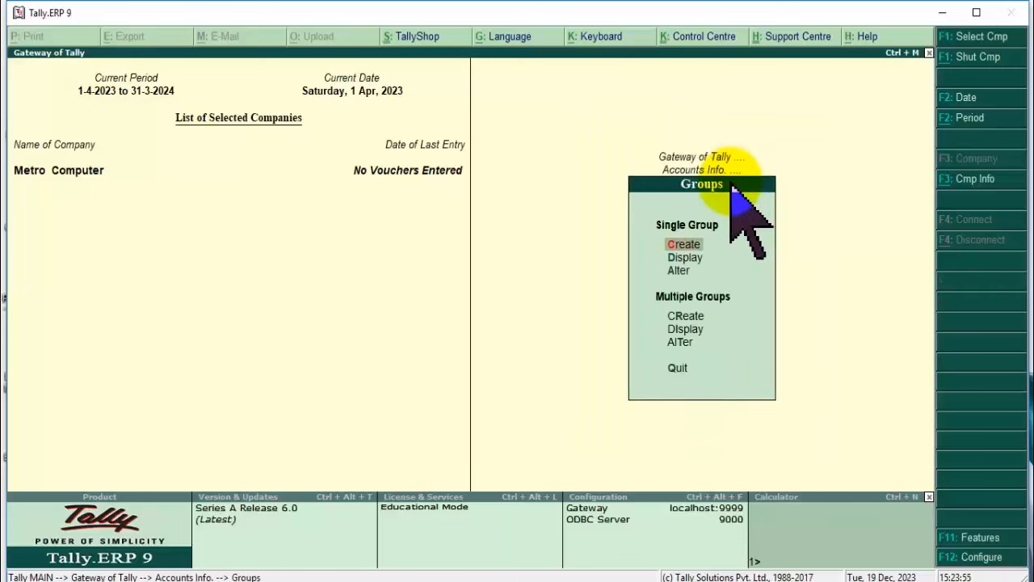
click(706, 259)
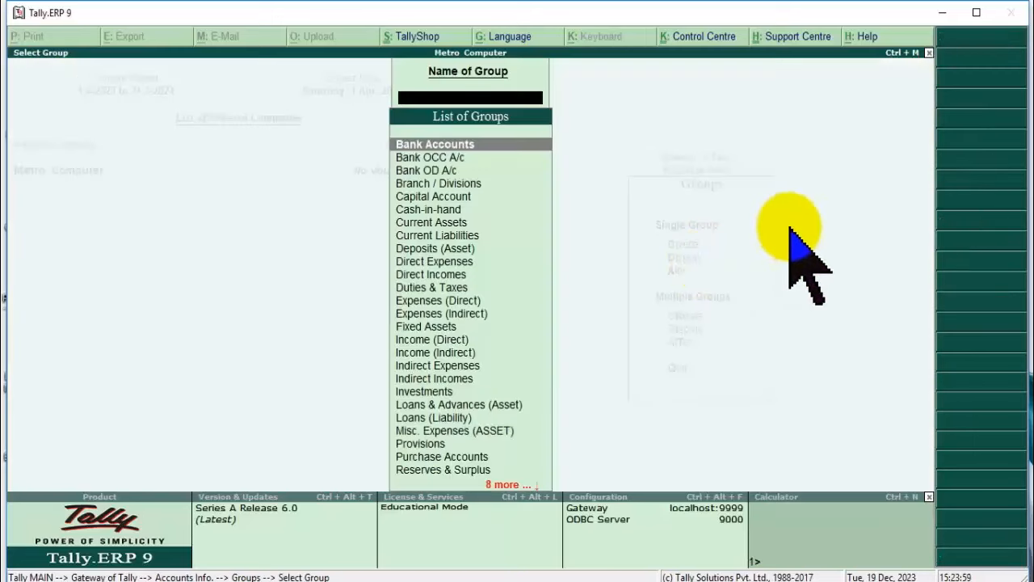
key(Down)
key(Down)
key(Down)
key(Down)
key(Down)
key(Down)
key(Down)
key(Down)
key(Down)
key(Down)
key(Down)
key(Down)
key(Down)
key(Down)
key(Down)
key(Down)
key(Down)
key(Down)
key(Down)
key(Down)
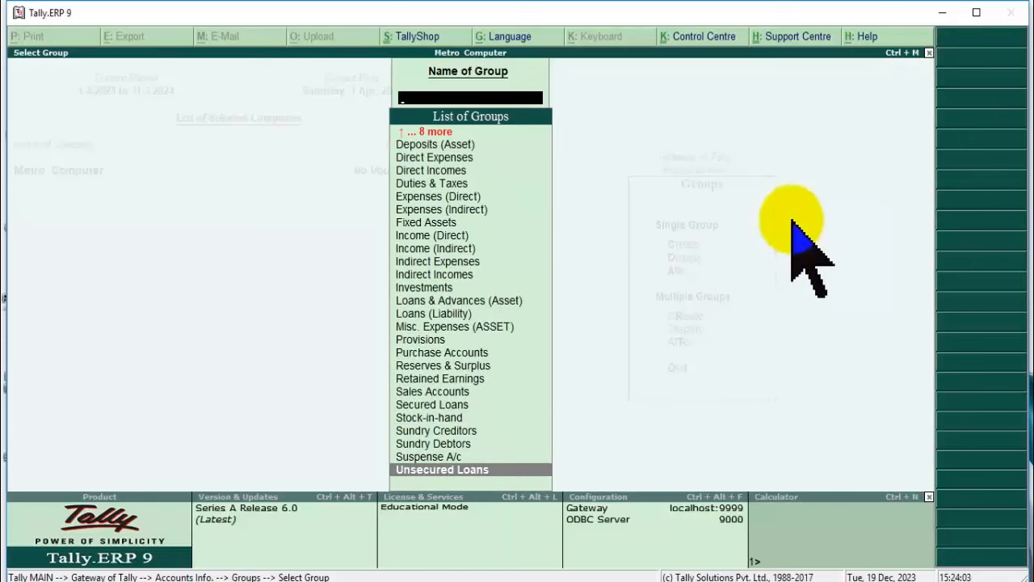
key(Escape)
key(Escape)
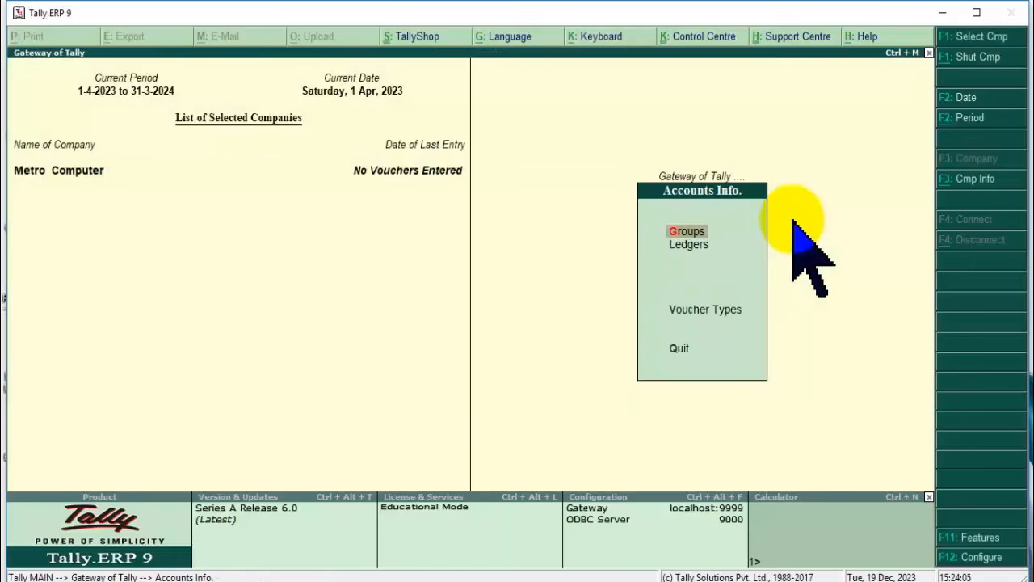
Display the existing ledgers (Cash and Profit & Loss A/c), then return to the Ledgers option.
key(Down)
key(Return)
key(Down)
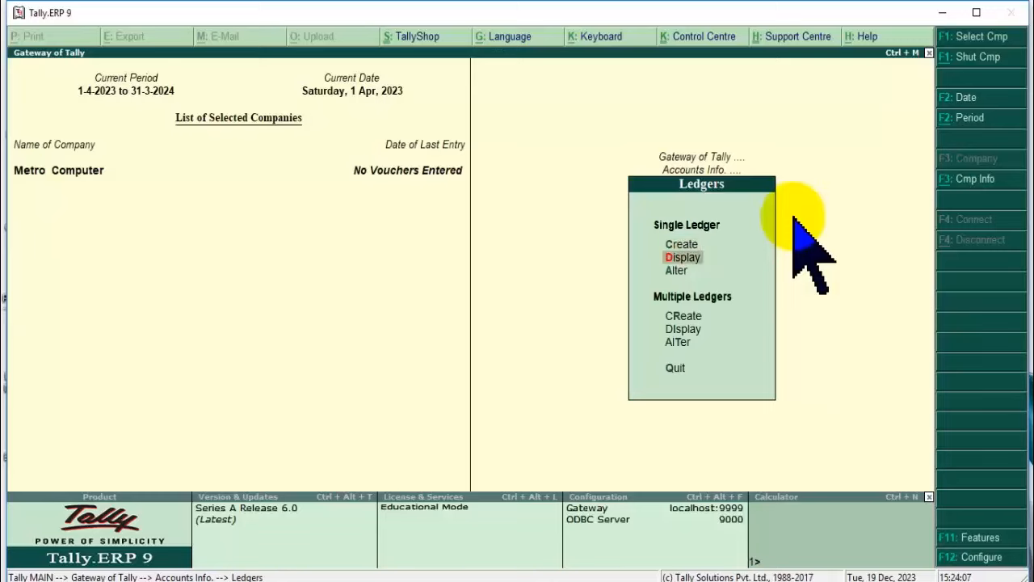
key(Return)
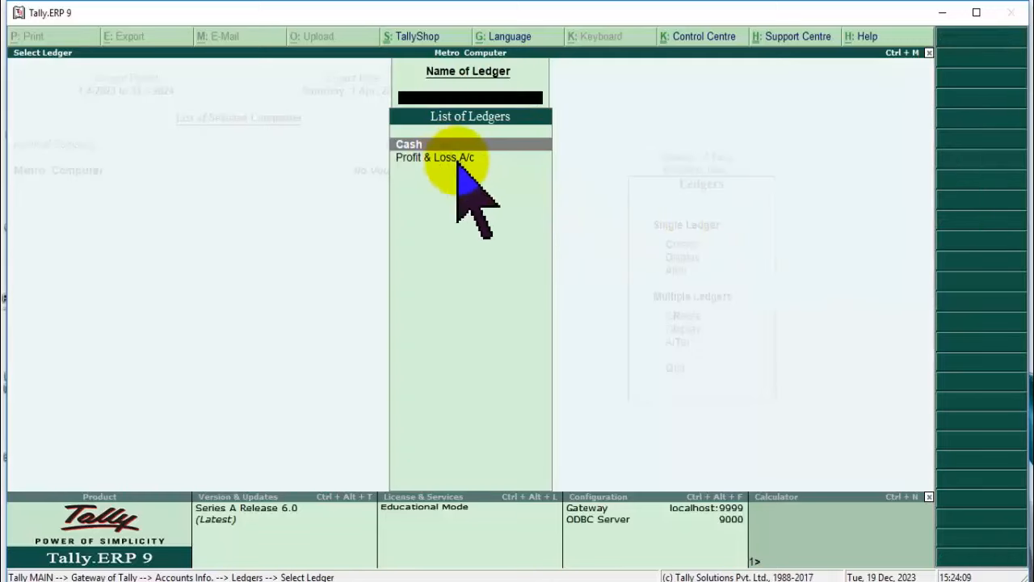
key(Escape)
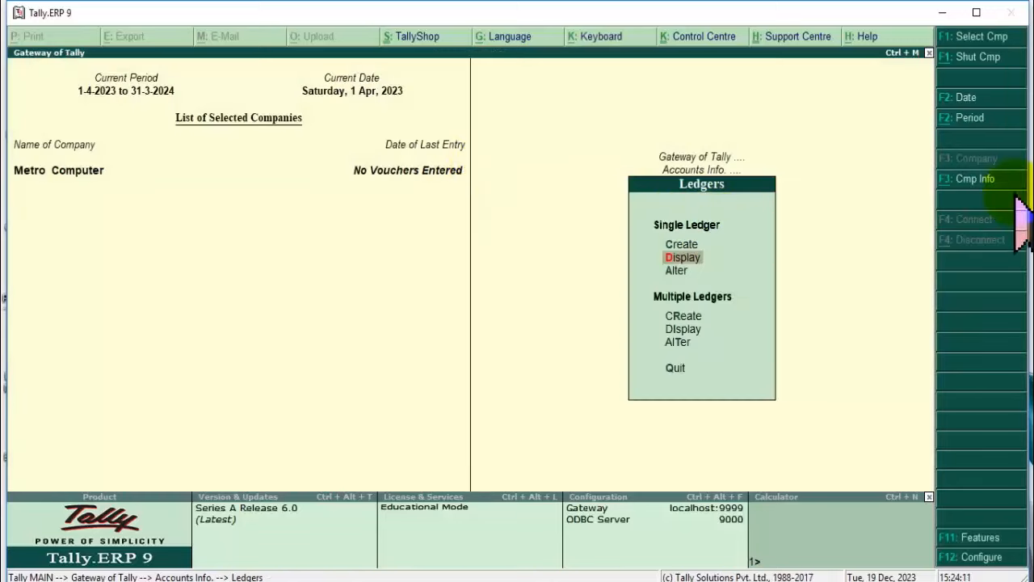
key(Escape)
key(Escape)
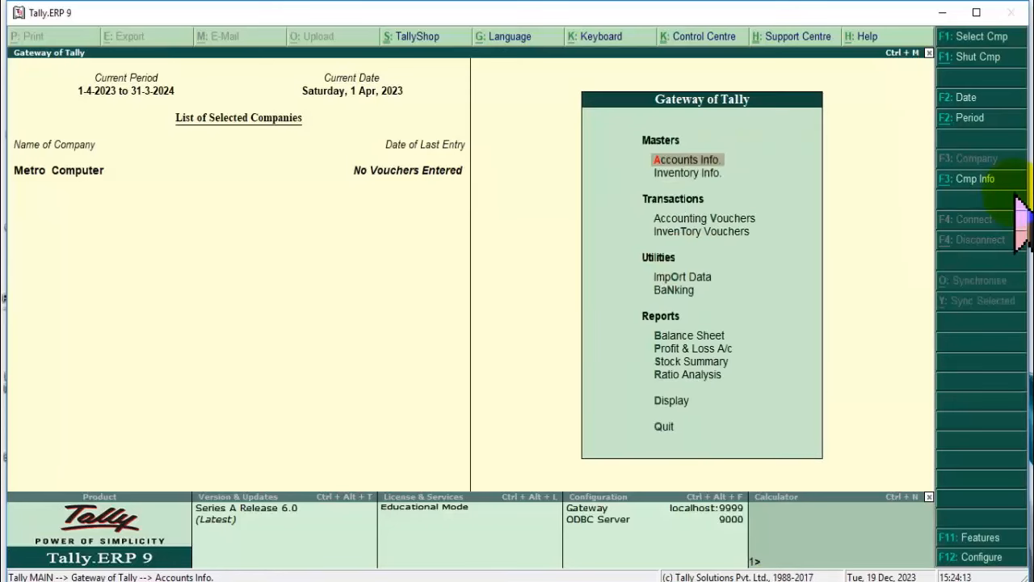
key(Return)
key(Down)
Create Sale Ledger under Sales Accounts with inventory values affected, then name the next ledger Purchase Ledger.
key(Return)
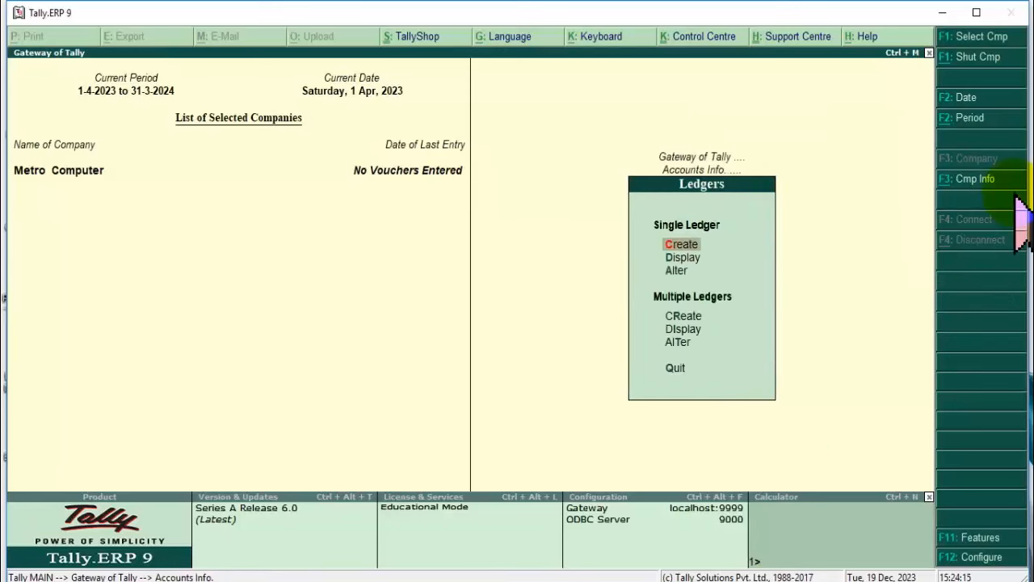
key(Return)
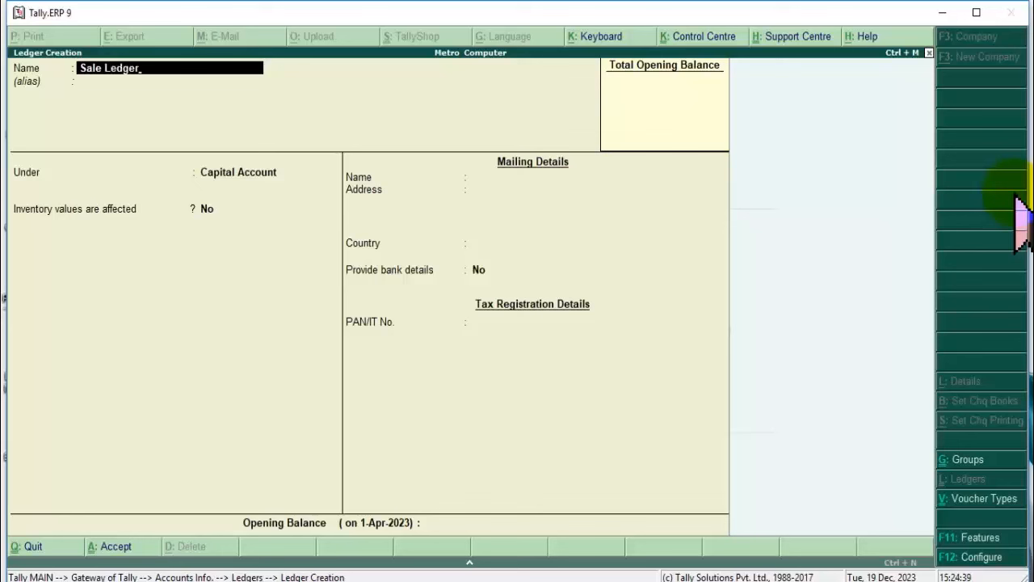
key(Return)
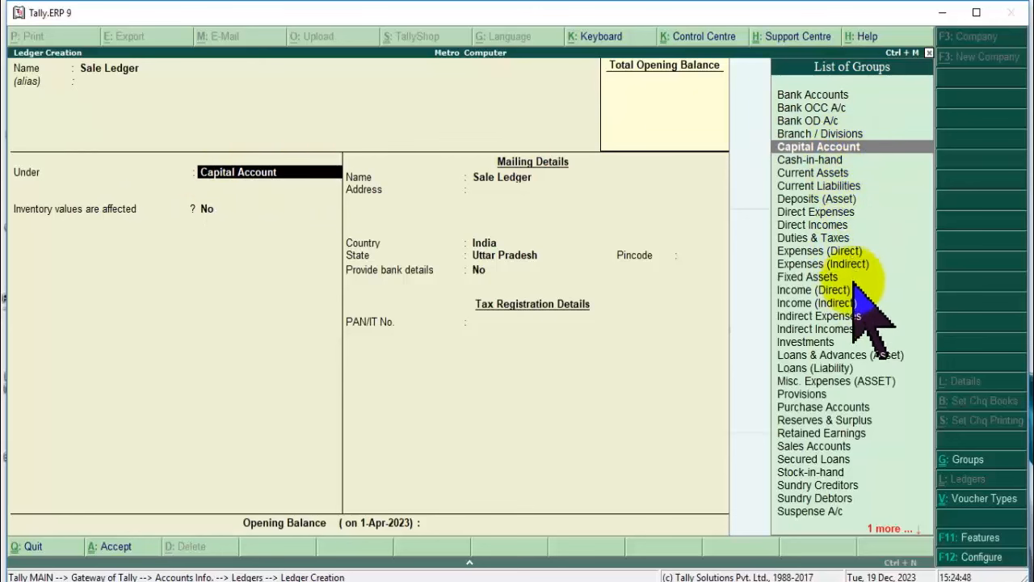
text(Sa)
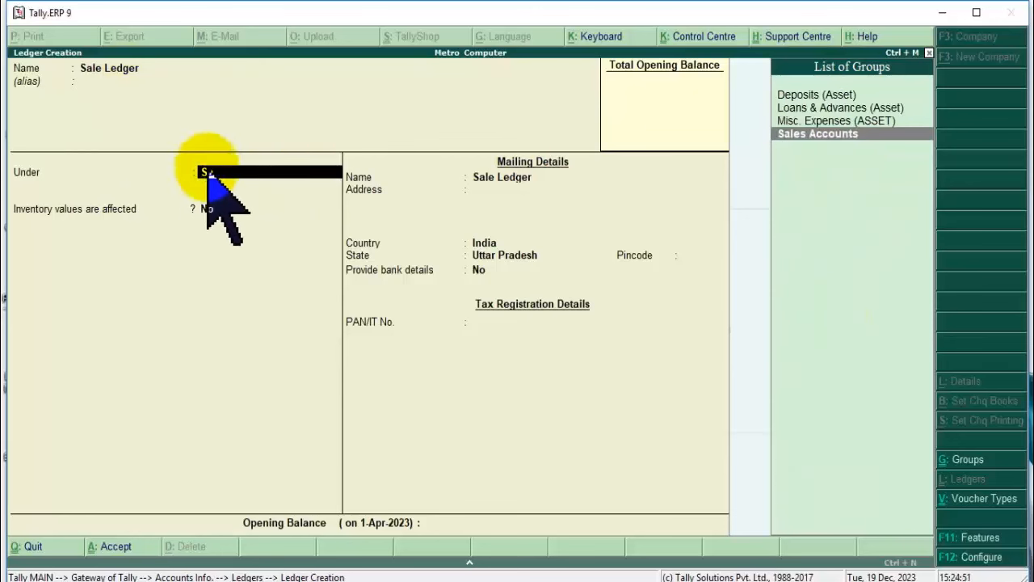
click(904, 133)
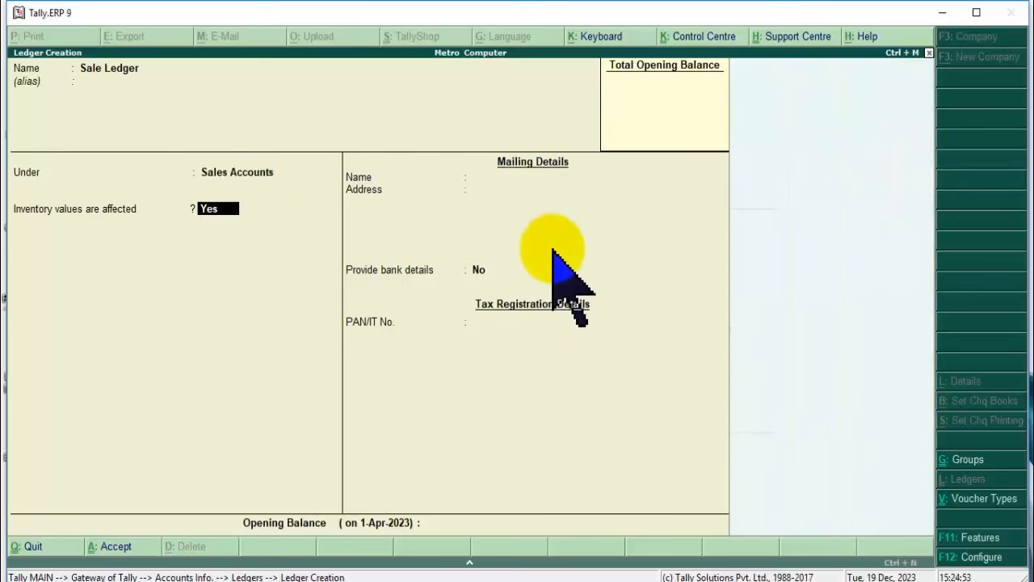
key(Return)
key(Return)
key(Return)
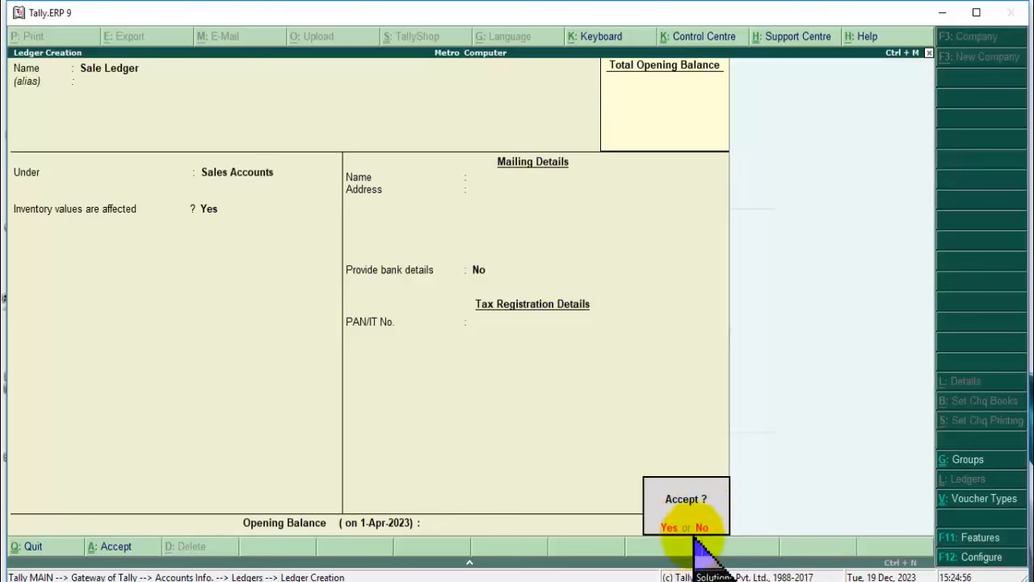
key(Return)
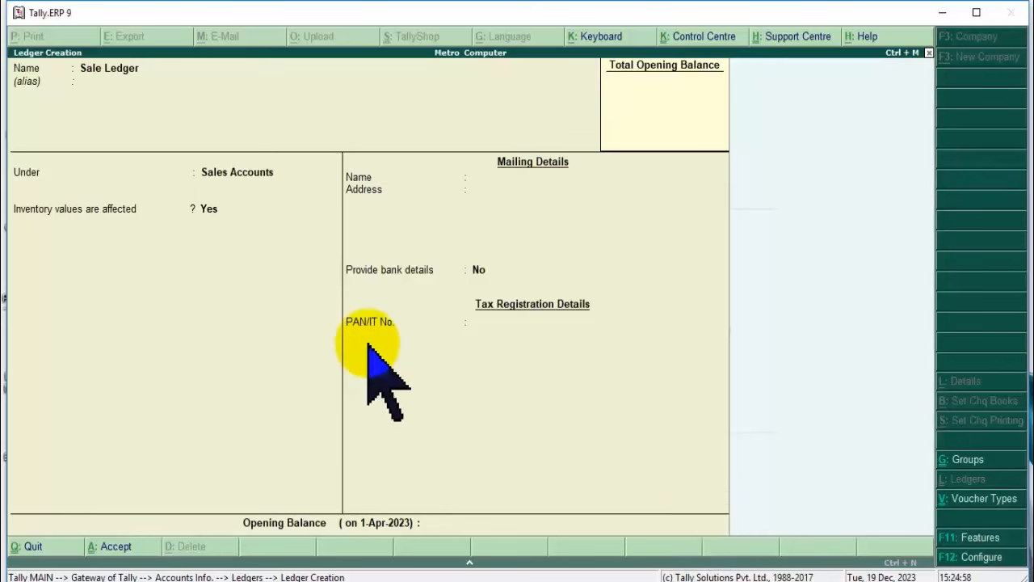
text(Purchase)
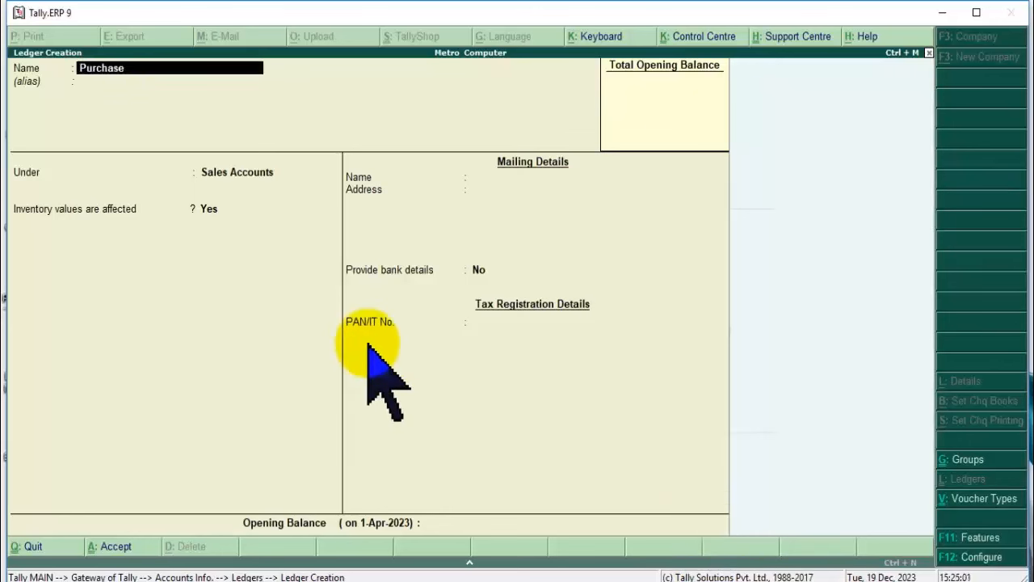
text( Ledger)
Place Purchase Ledger under Purchase Accounts and save it.
key(Return)
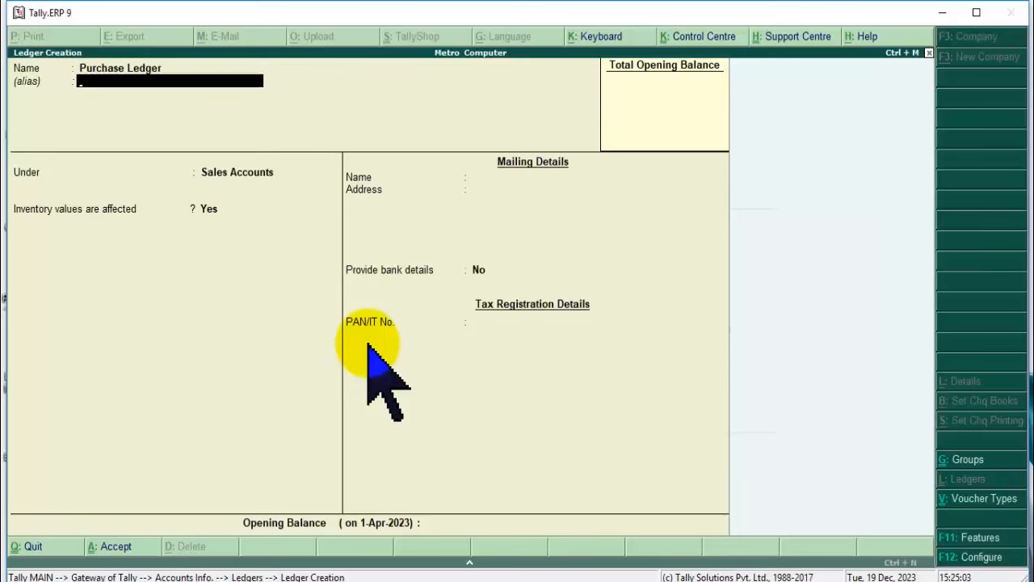
key(Return)
text(P)
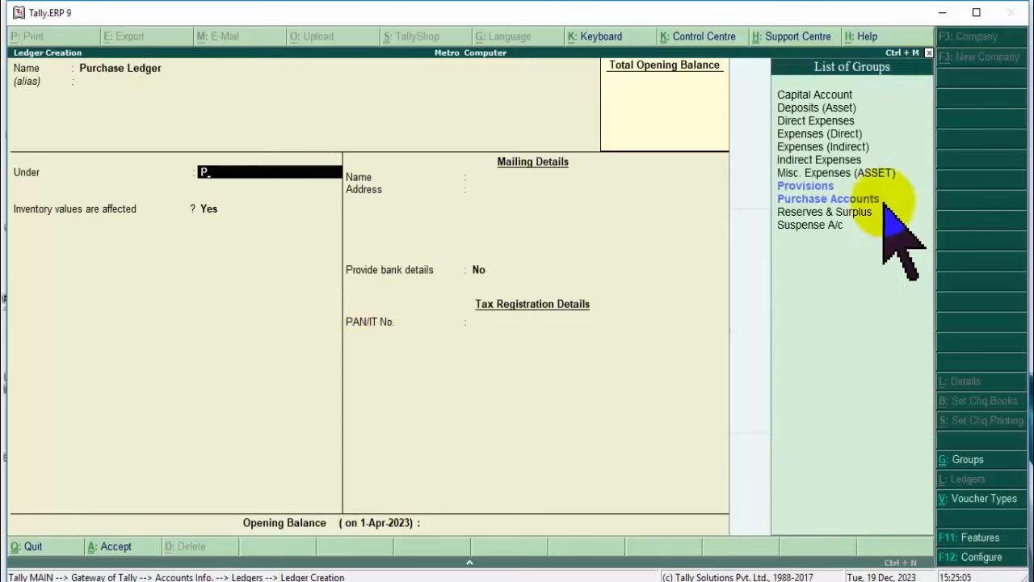
click(841, 200)
key(Return)
key(Return)
key(Return)
key(Return)
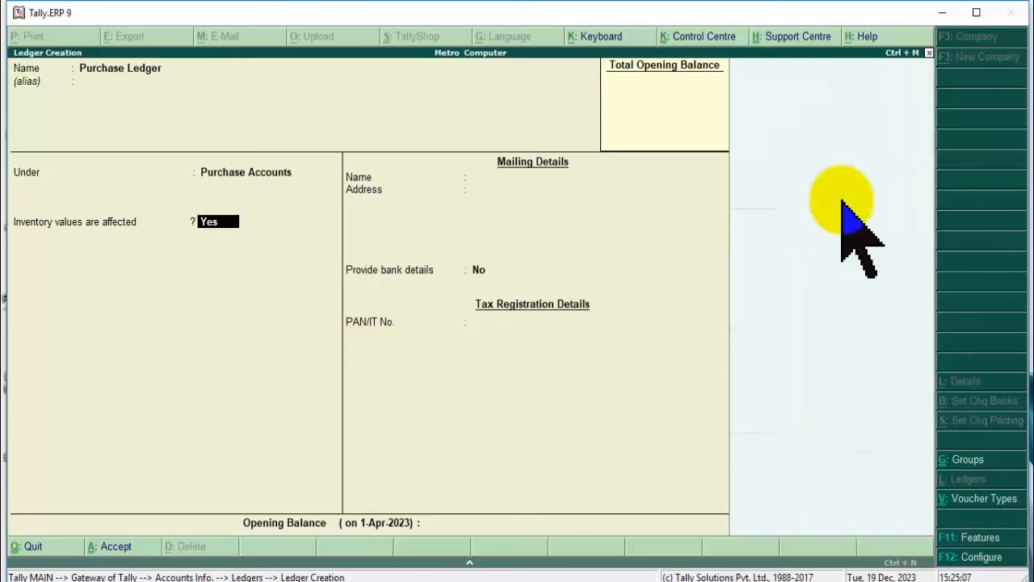
key(Return)
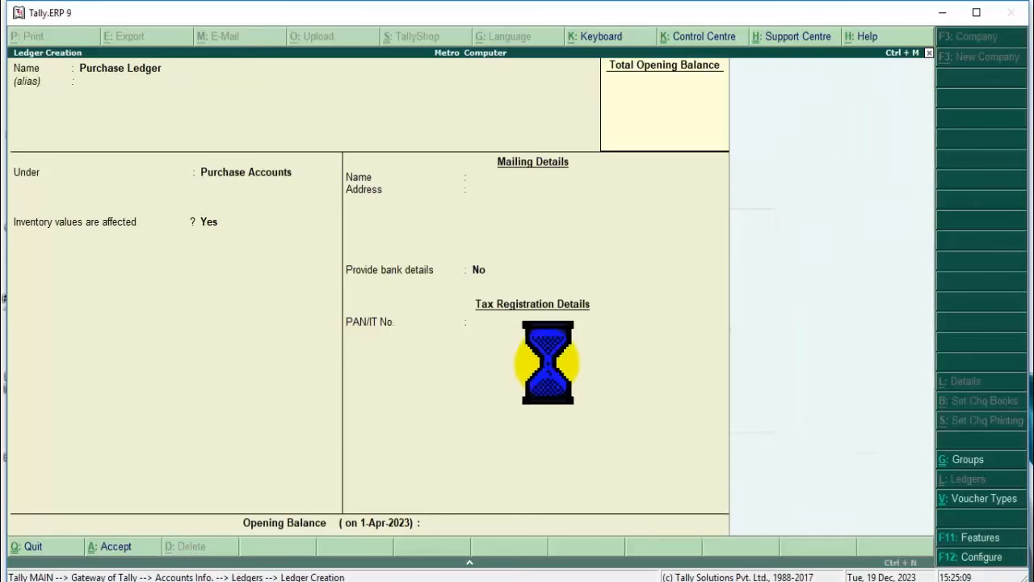
Search the Start menu for 'word' and launch Microsoft Word 2010.
key(super)
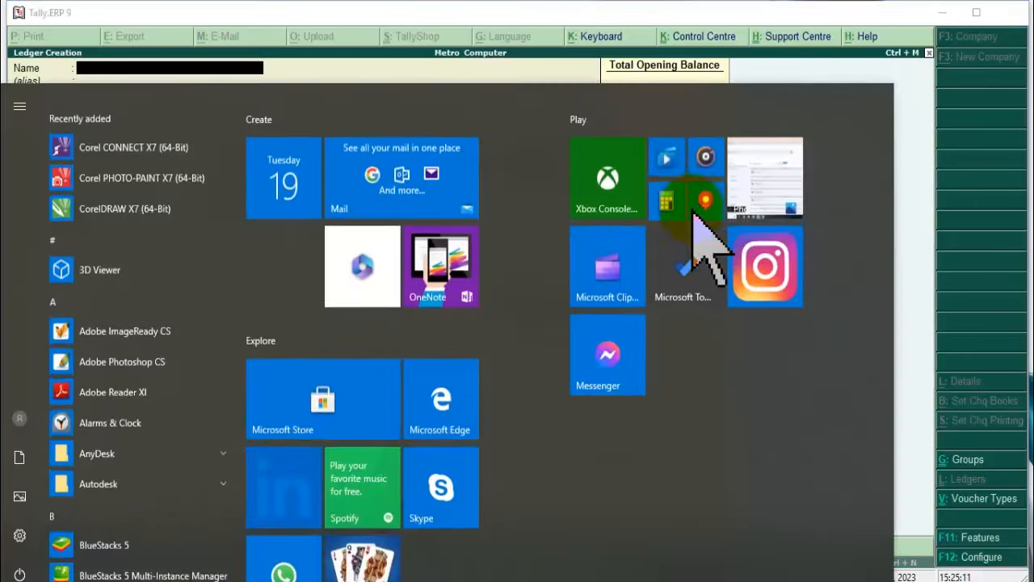
text(word)
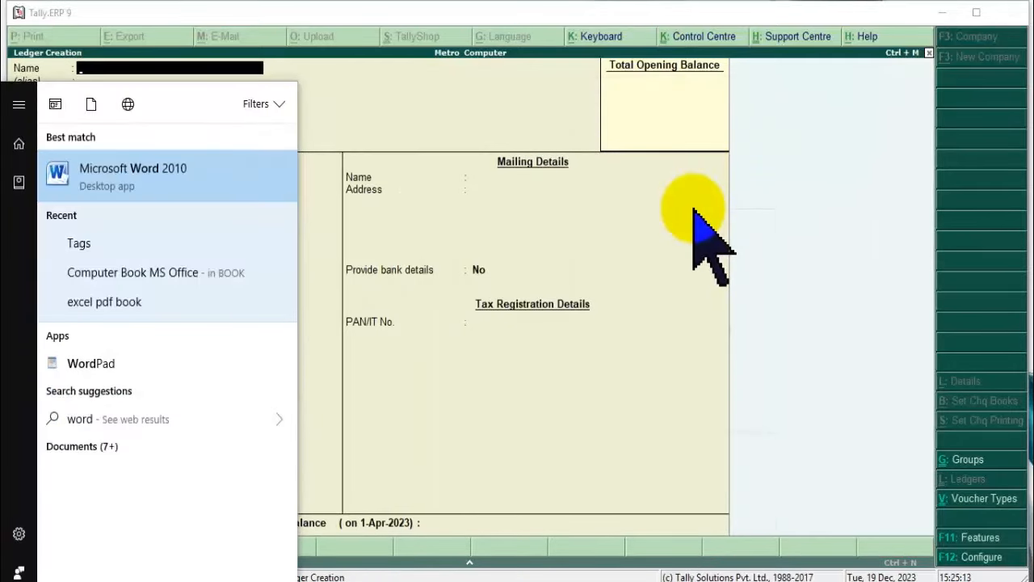
key(Return)
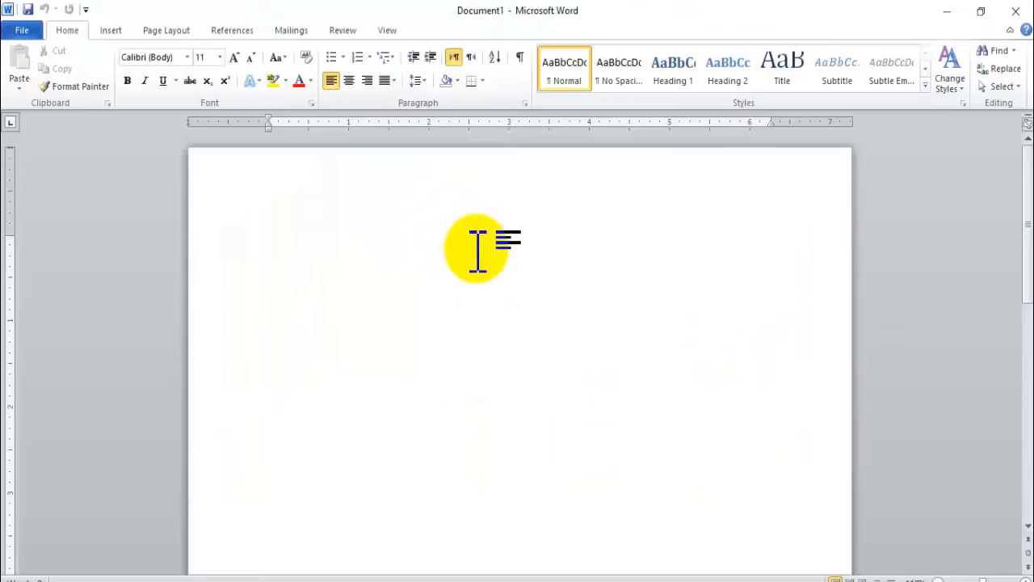
Type 'Sale' and enlarge it to 24 pt.
text(L)
text(ale)
key(ctrl+a)
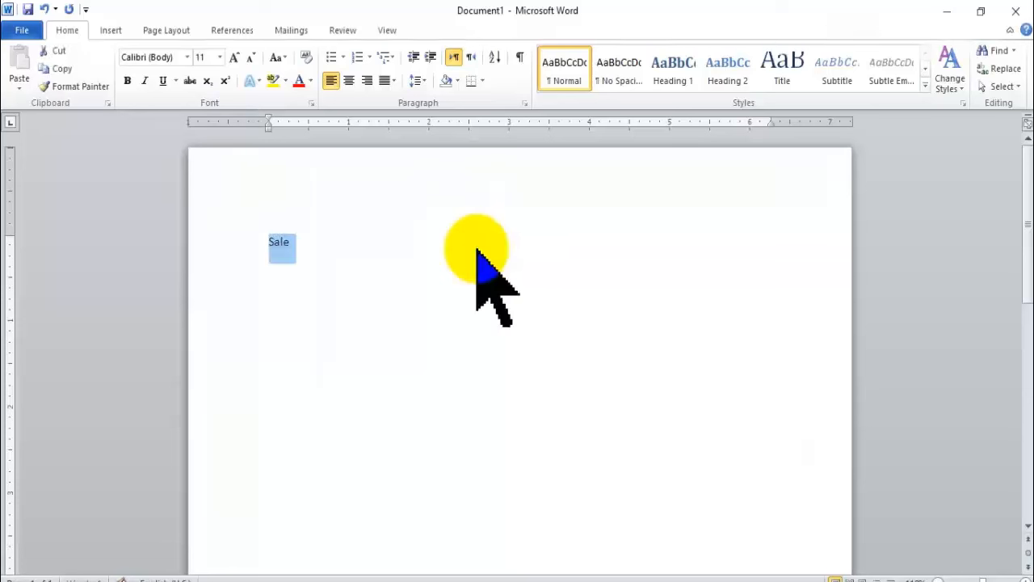
key(ctrl+shift+period)
key(ctrl+shift+period)
key(ctrl+shift+period)
key(ctrl+shift+period)
key(ctrl+shift+period)
key(ctrl+shift+period)
key(ctrl+shift+period)
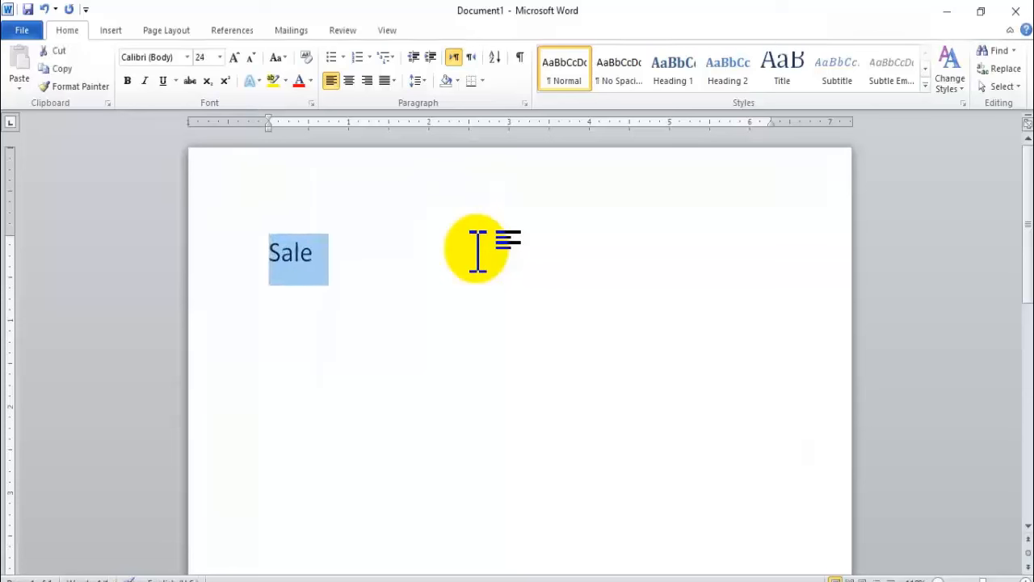
click(477, 250)
Finish 'Sale Ledger - Sale A/c' and add 'Purchase Ledger - Purchase A/c' and 'Party ( Jisse Hum Goods Purchase)'.
text(Ledger)
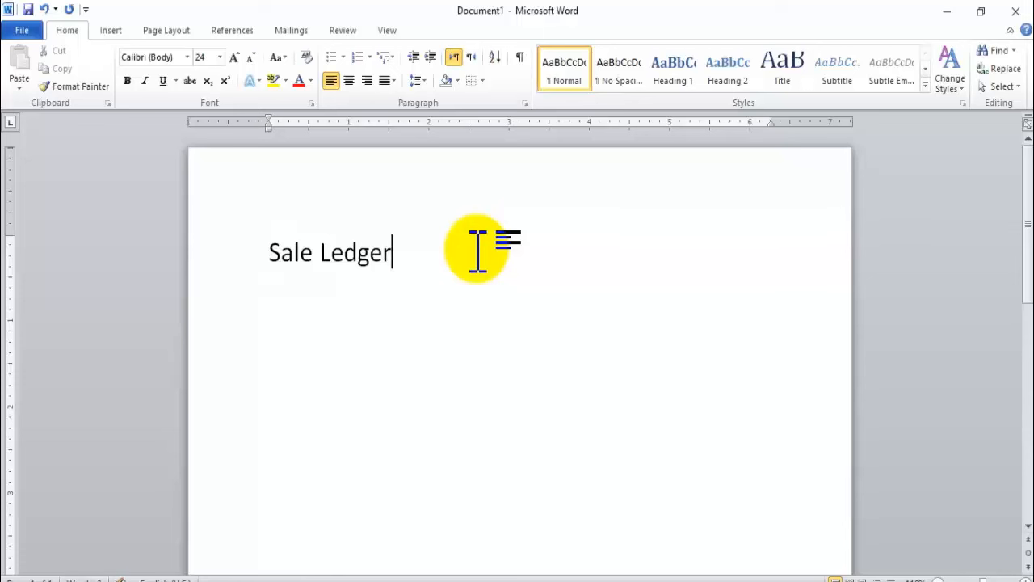
text( - Sale A/c)
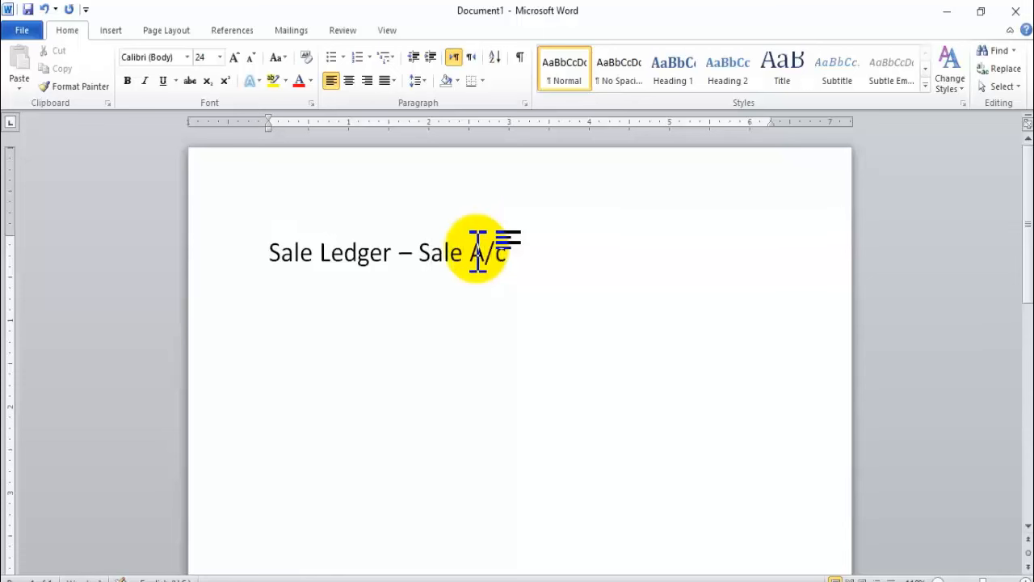
key(Return)
text(Purcha)
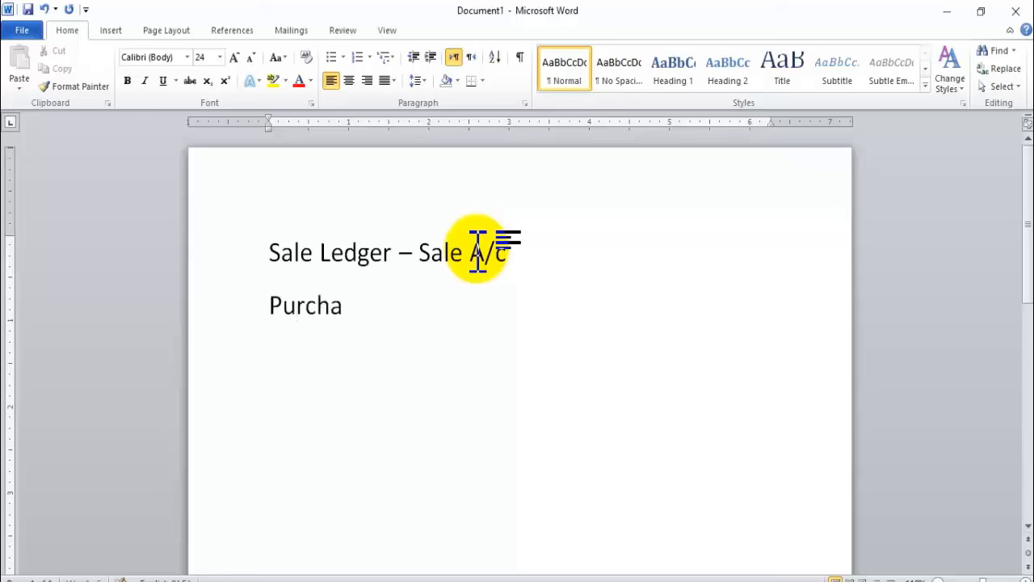
text(se Ledger)
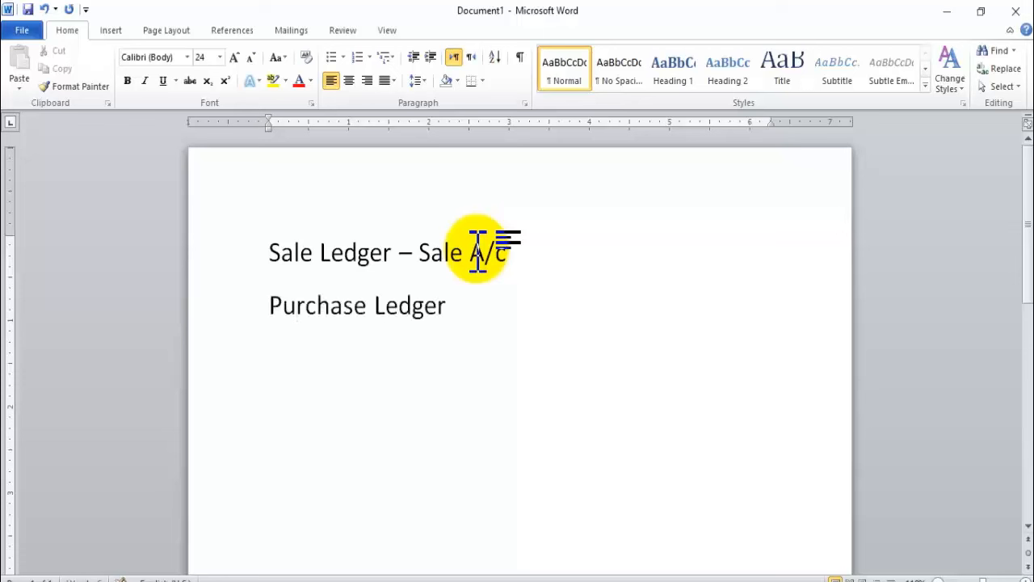
text( - Purchase A/)
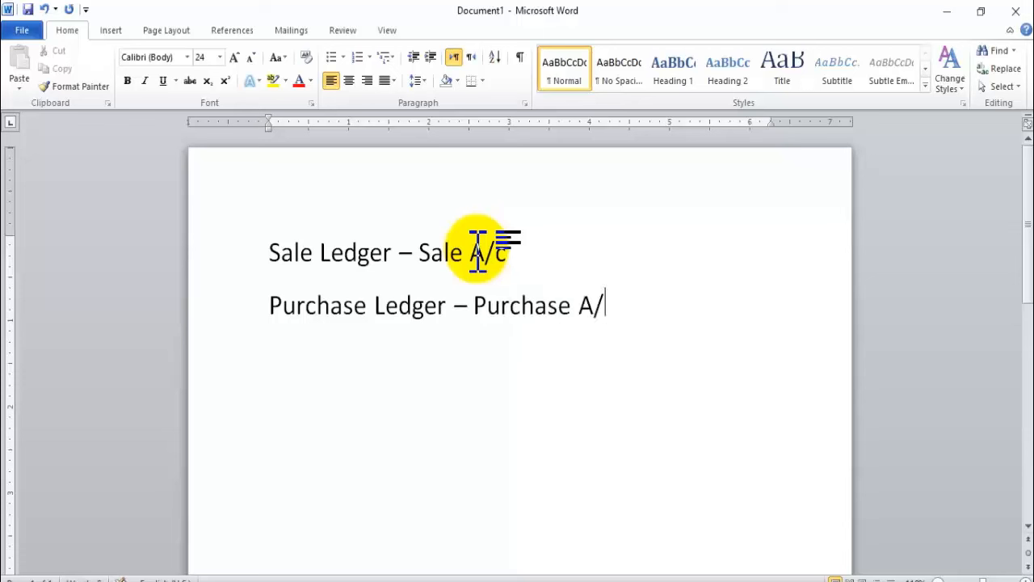
text(c)
key(Return)
text(Party)
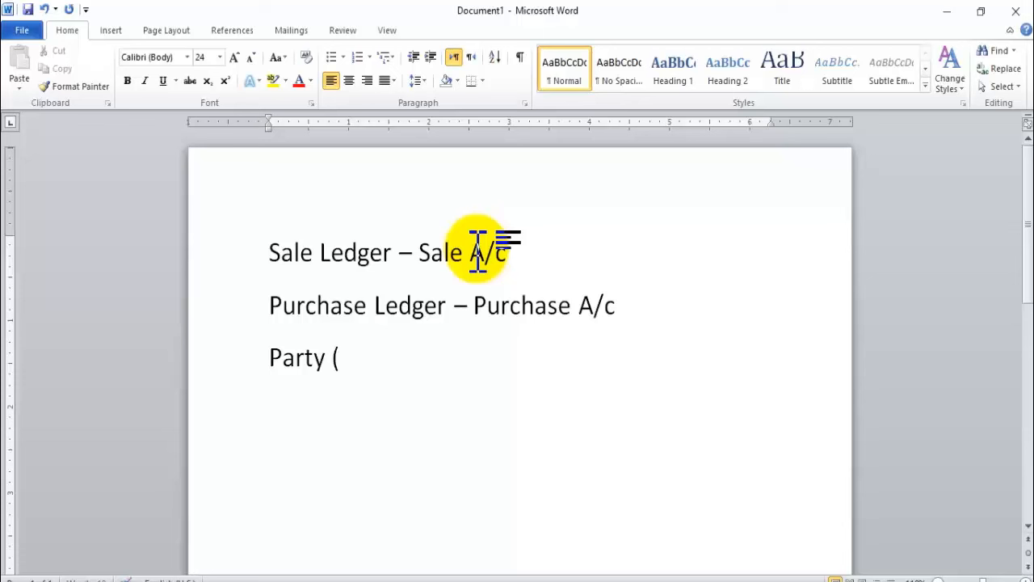
text( ( Jisse )
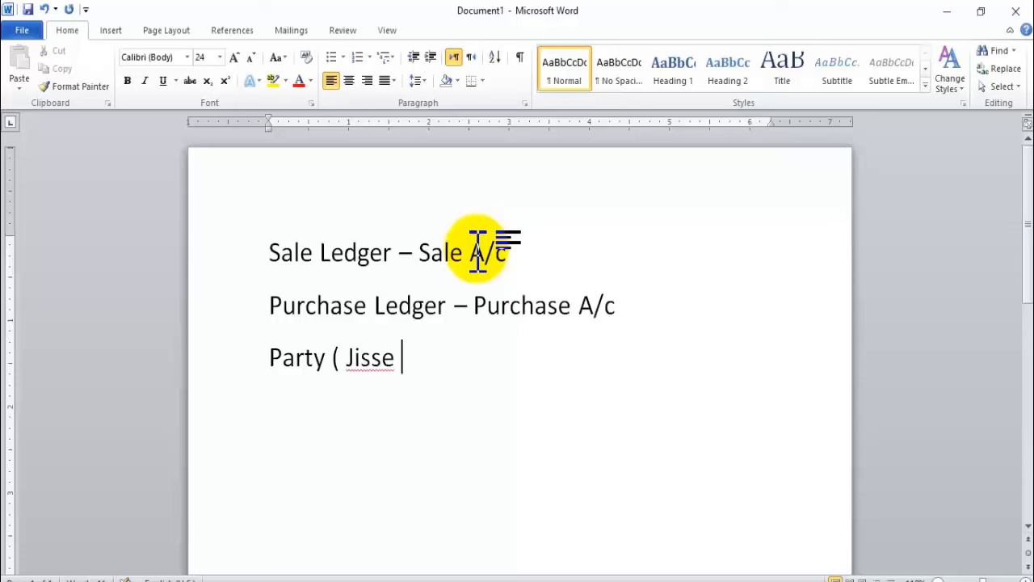
text(Hum Good)
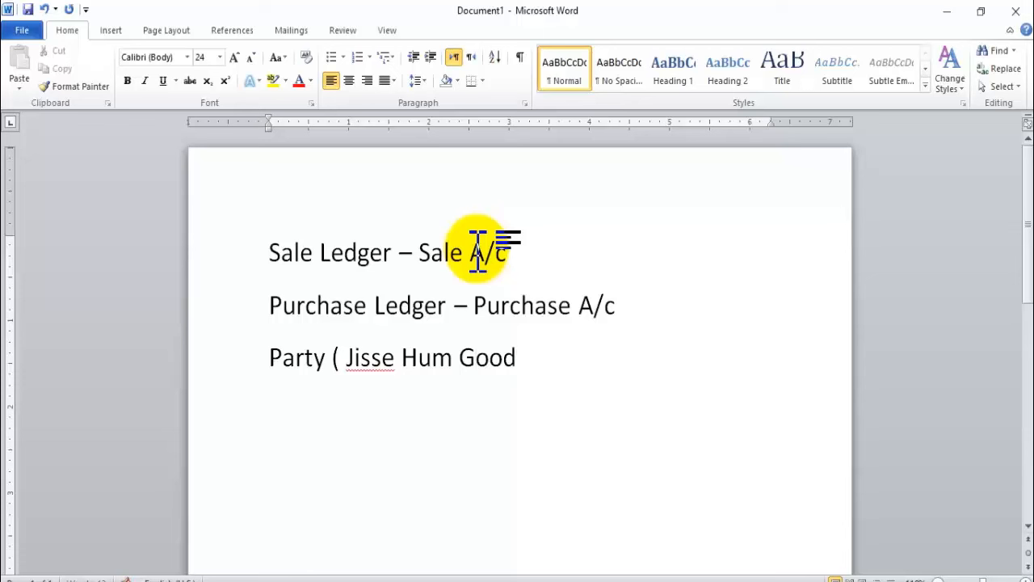
text(s Purchase))
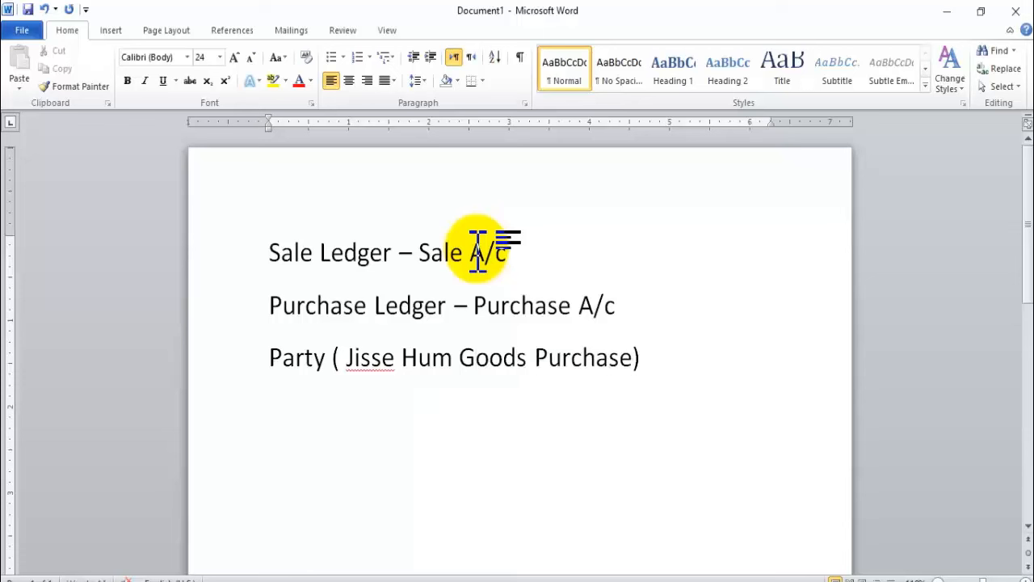
ctrl+scroll(619, 299, up, 2)
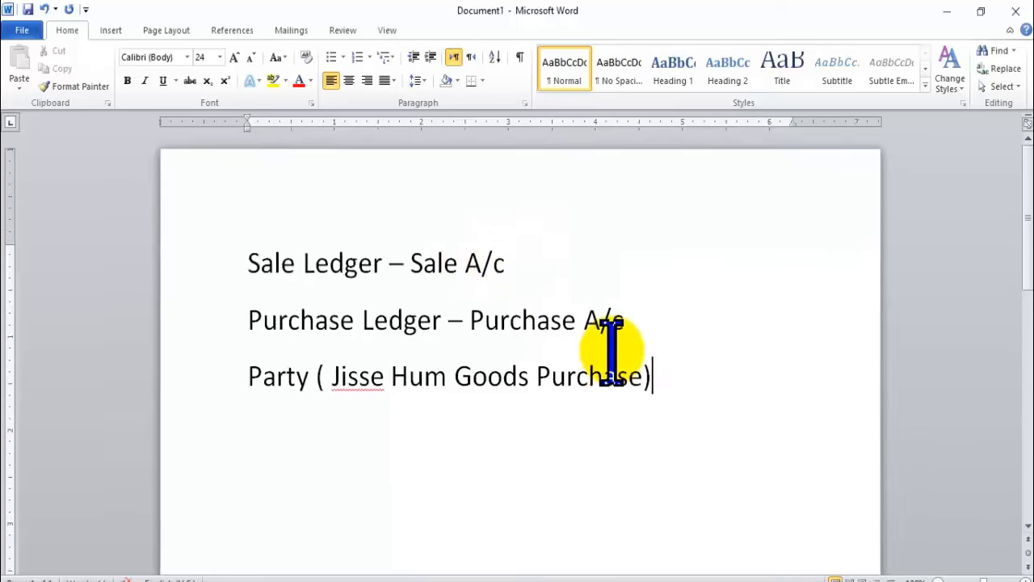
ctrl+scroll(612, 349, up, 2)
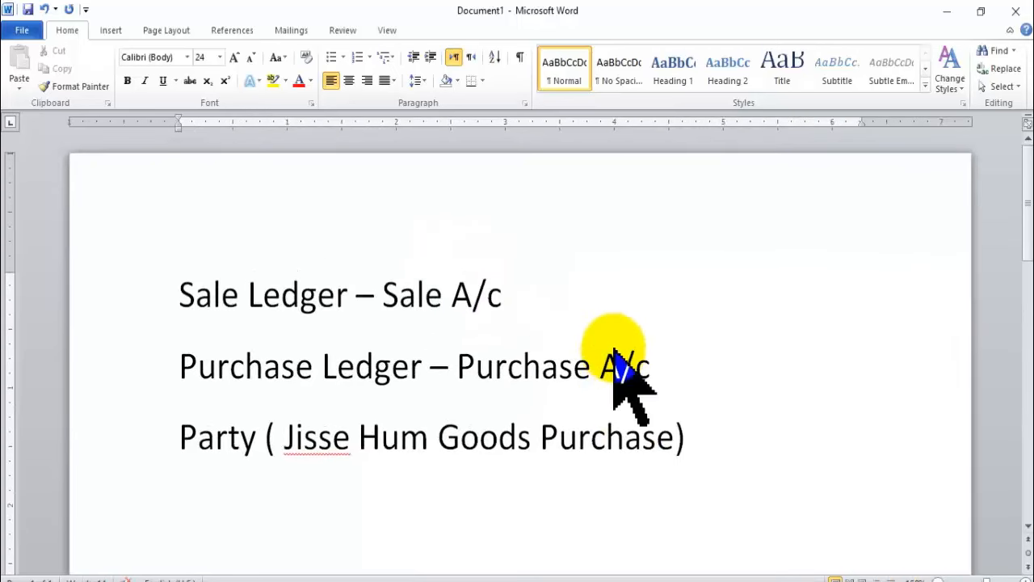
Shrink the notes to 19 pt and complete the Party line with '– Sundry Creditors'.
key(ctrl+a)
key(ctrl+bracketleft)
key(ctrl+bracketleft)
key(ctrl+bracketleft)
key(ctrl+bracketleft)
key(ctrl+bracketleft)
click(613, 349)
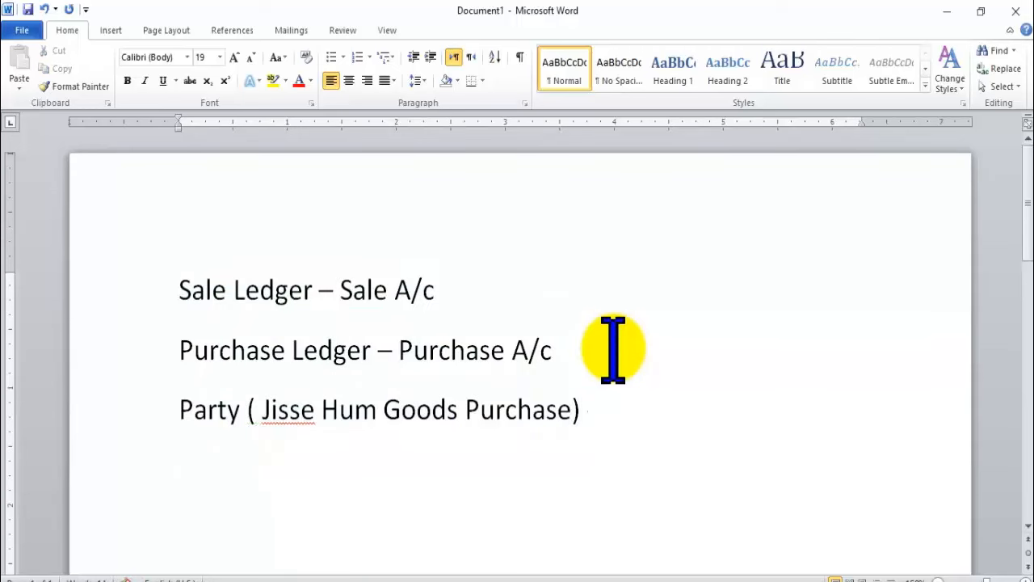
text(Sundry )
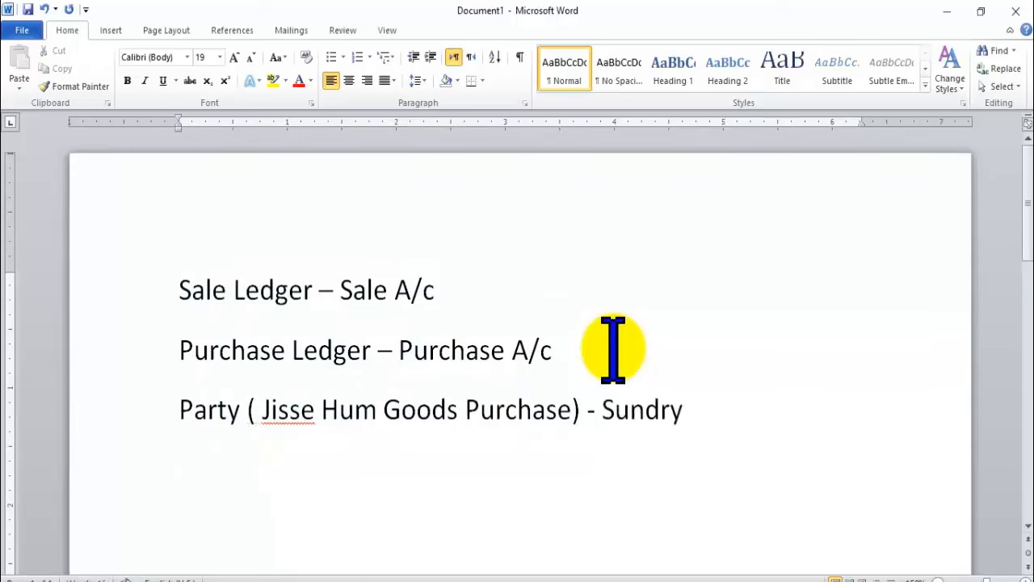
text(Z)
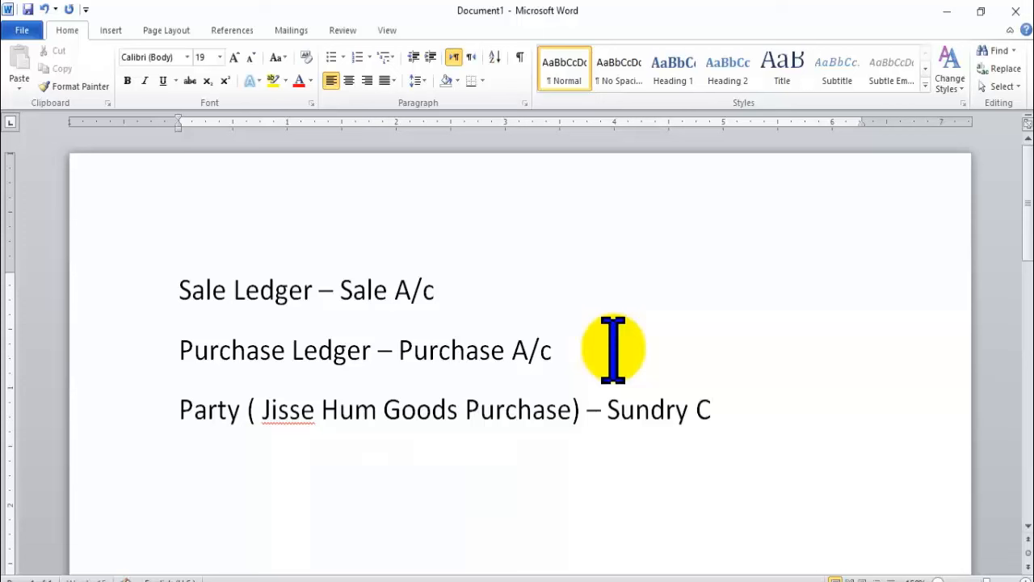
text(reditors)
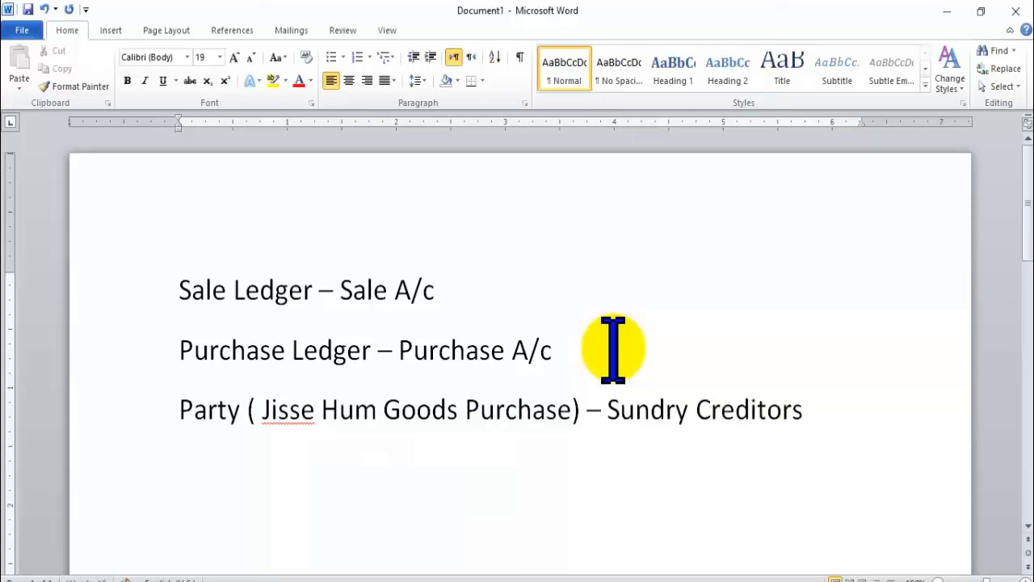
key(BackSpace)
Add the line 'Customer( Jisko Ham Sale Karte h) – Sundry Debtors', correcting Debitors to Debtors.
text(ustomer)
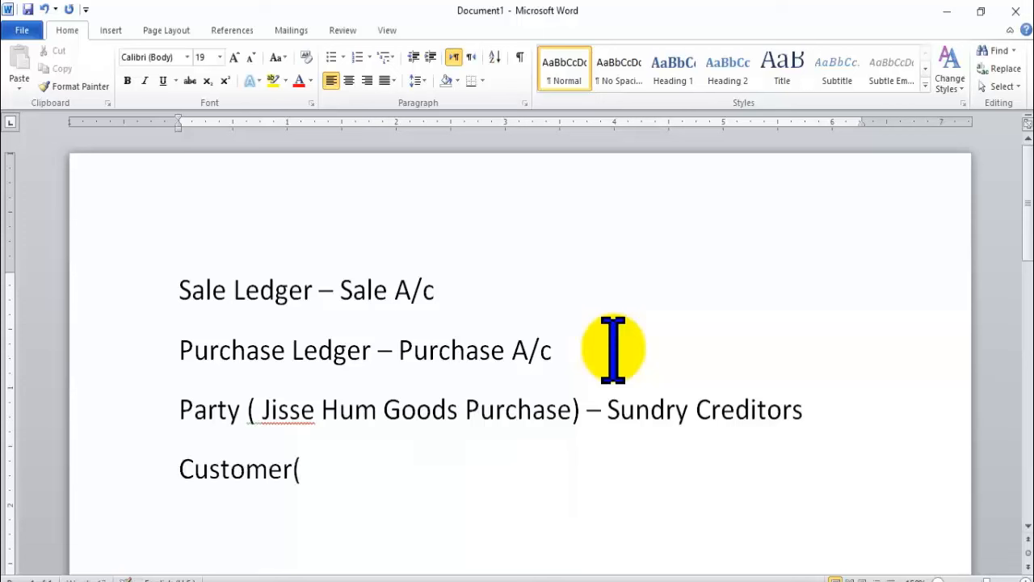
text(( Jisk=)
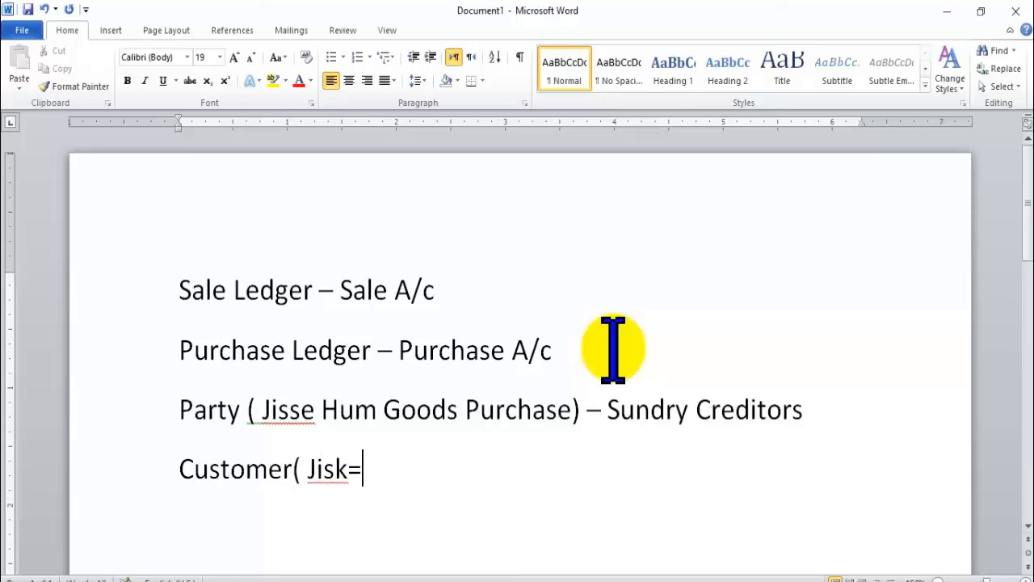
key(BackSpace)
text(o Ham Sale)
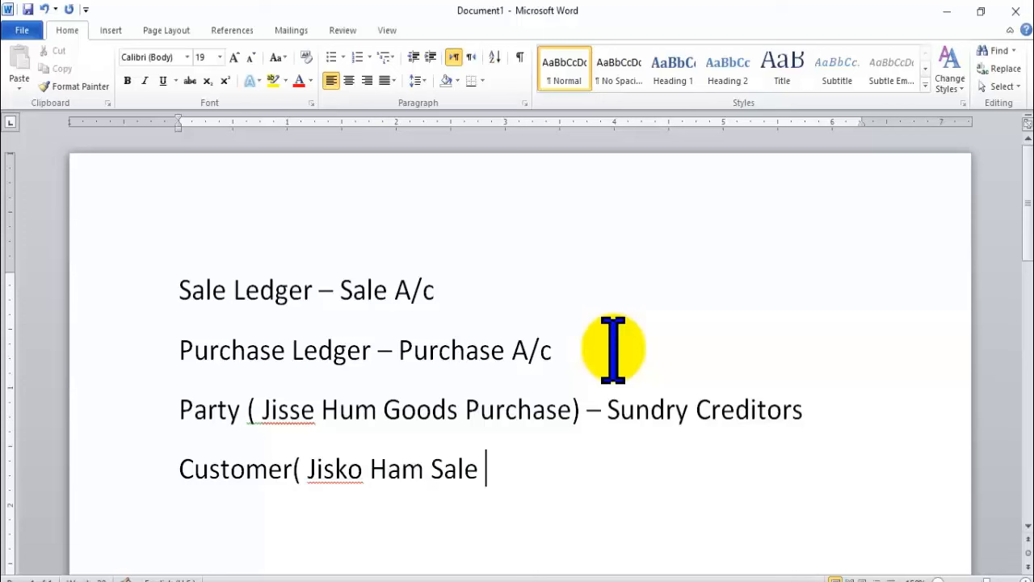
text( Karte ha)
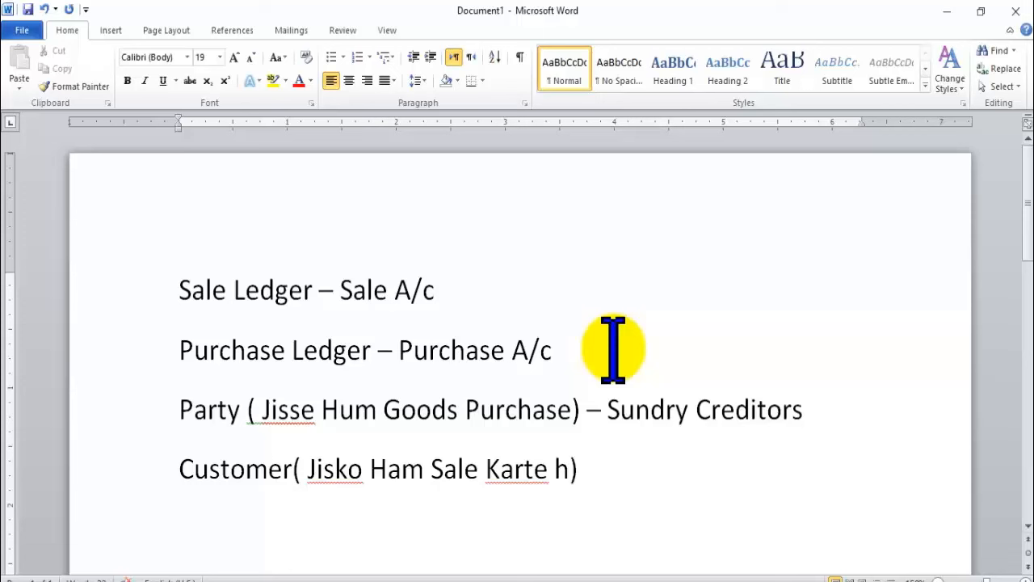
text( - Sundry )
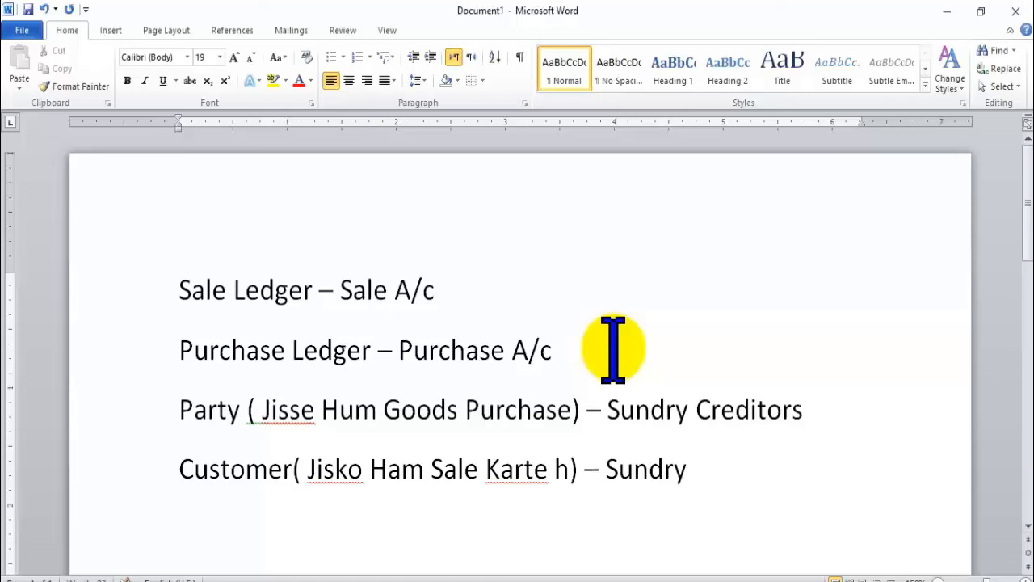
text(Debit)
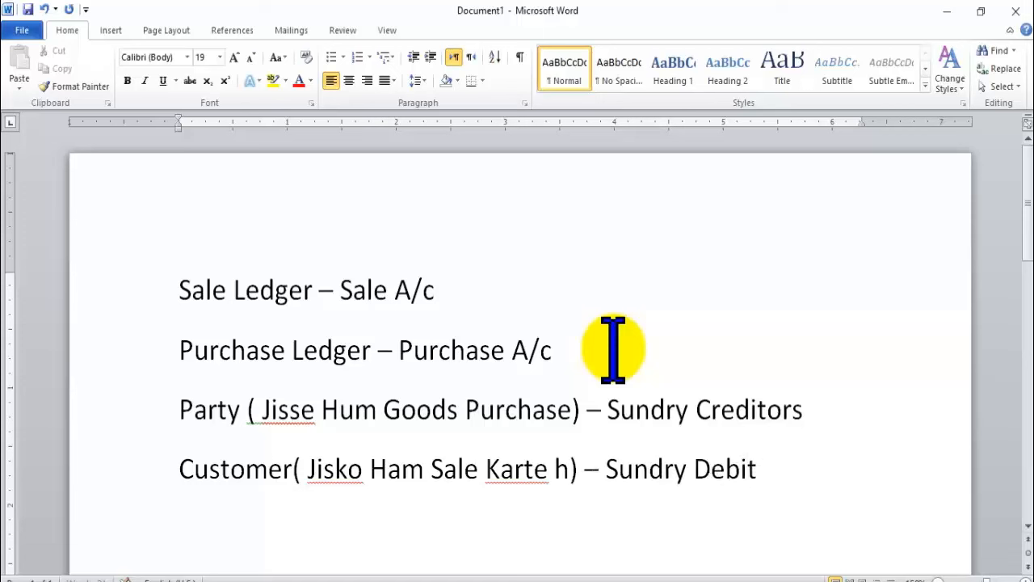
text(ors)
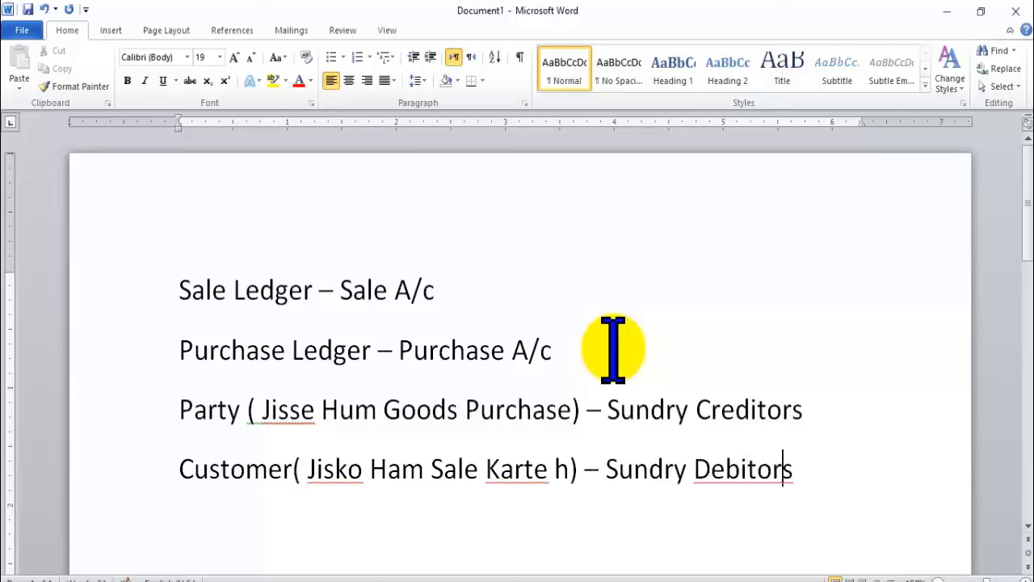
key(Left)
key(Left)
key(Left)
key(BackSpace)
key(Right)
key(Right)
key(Right)
key(Right)
key(Right)
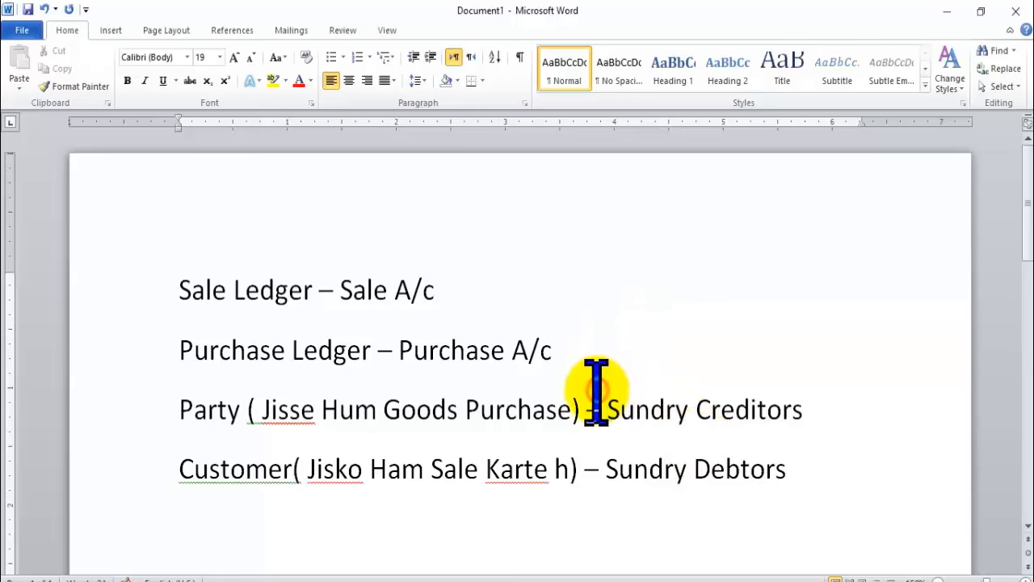
Make all the text bold and colour 'Sale Ledger' red.
key(ctrl+a)
key(ctrl+b)
click(656, 420)
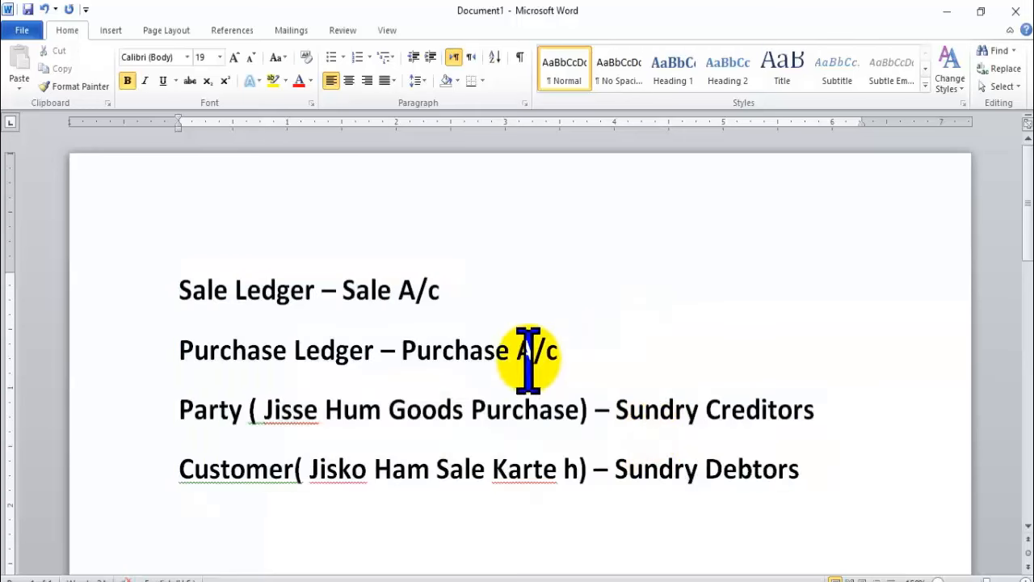
double_click(263, 290)
drag(199, 293, 196, 290)
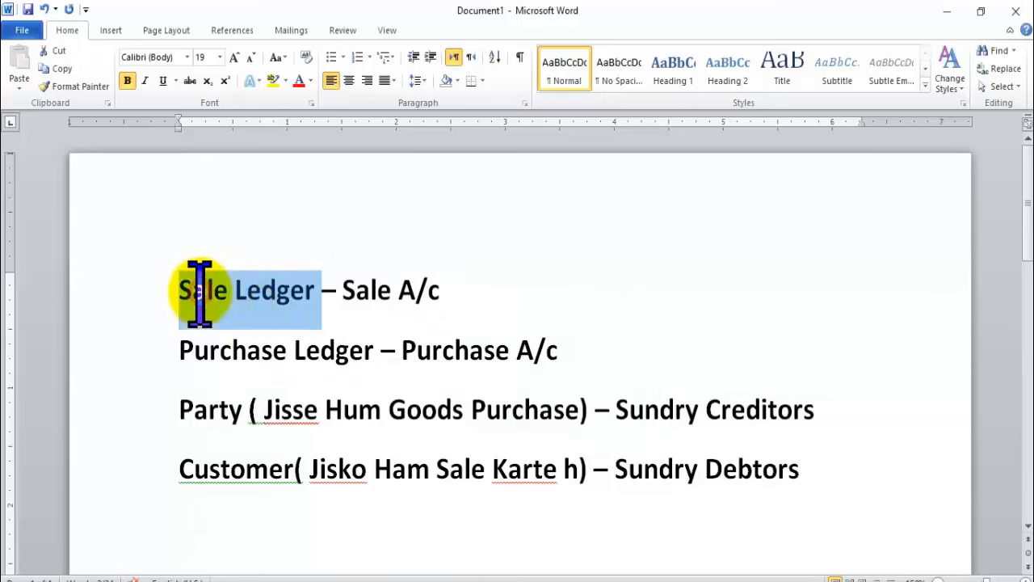
click(298, 81)
click(310, 347)
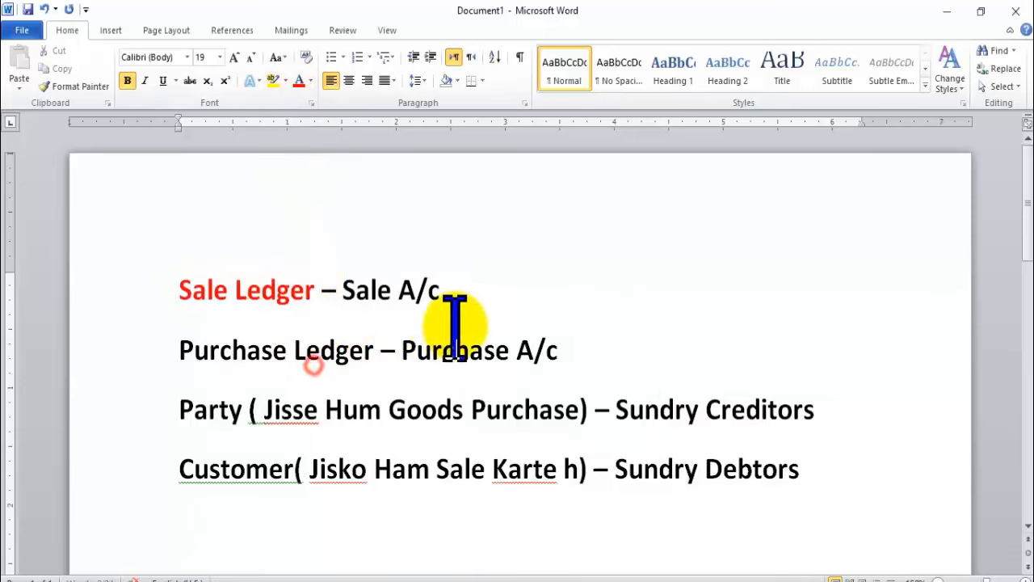
Colour 'Purchase Ledger', the Party text and the Customer label red.
drag(183, 351, 356, 352)
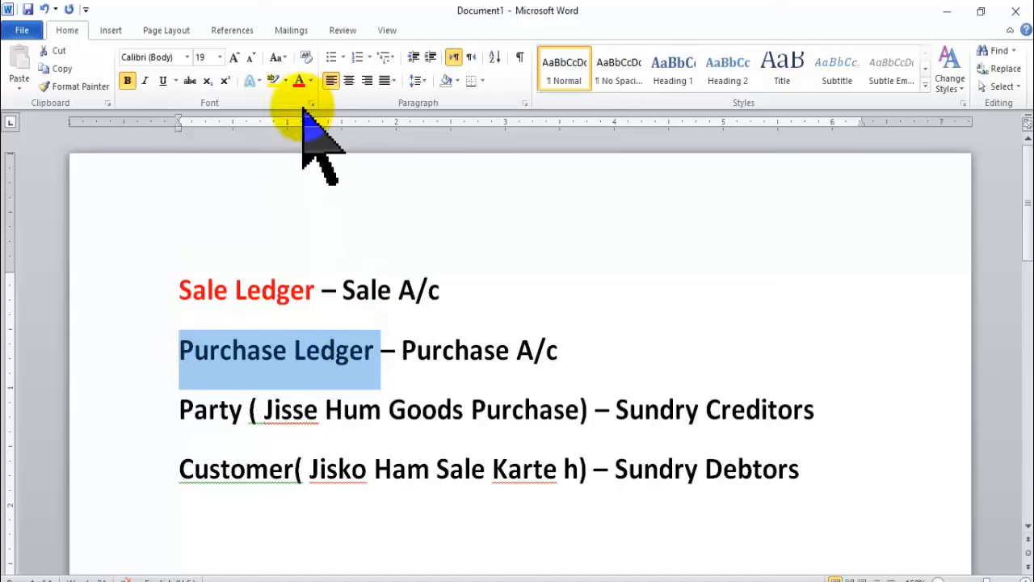
click(298, 81)
click(320, 410)
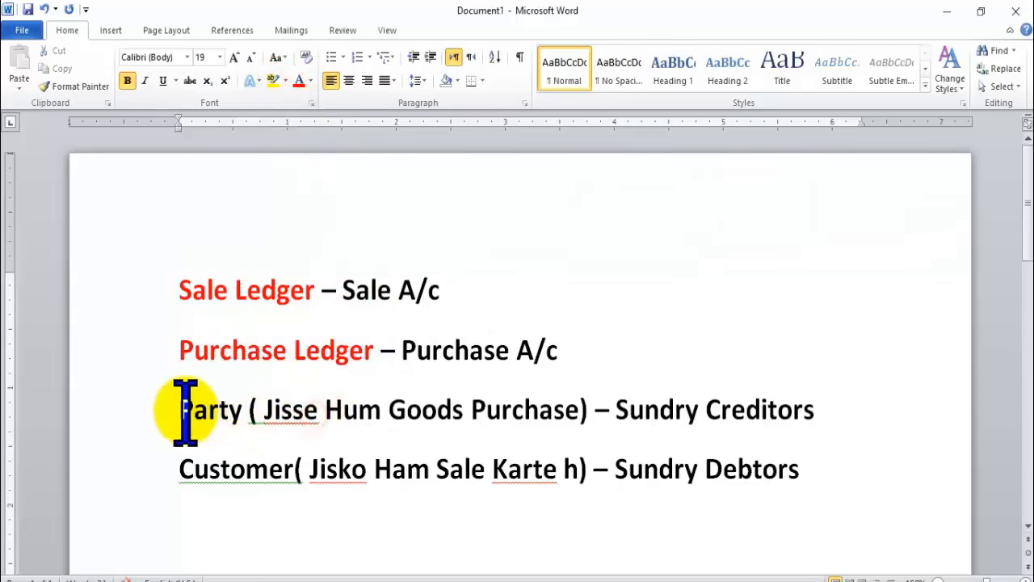
drag(181, 413, 588, 422)
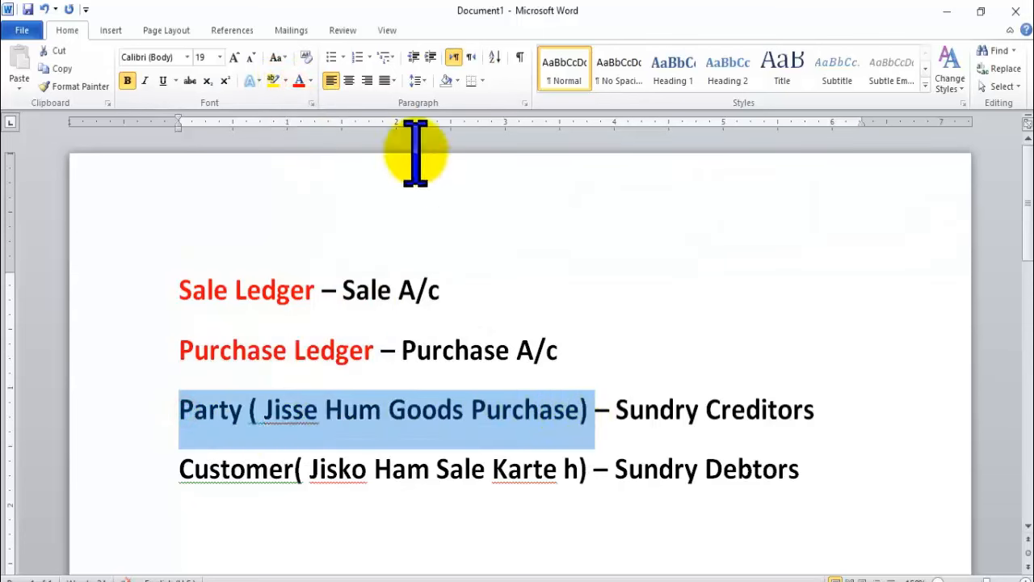
click(298, 80)
click(686, 438)
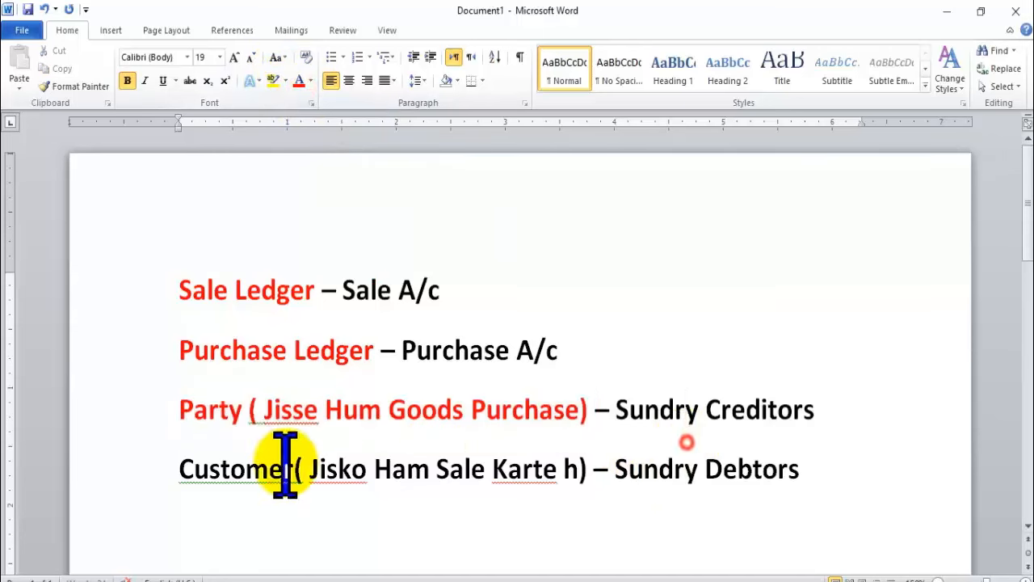
click(164, 474)
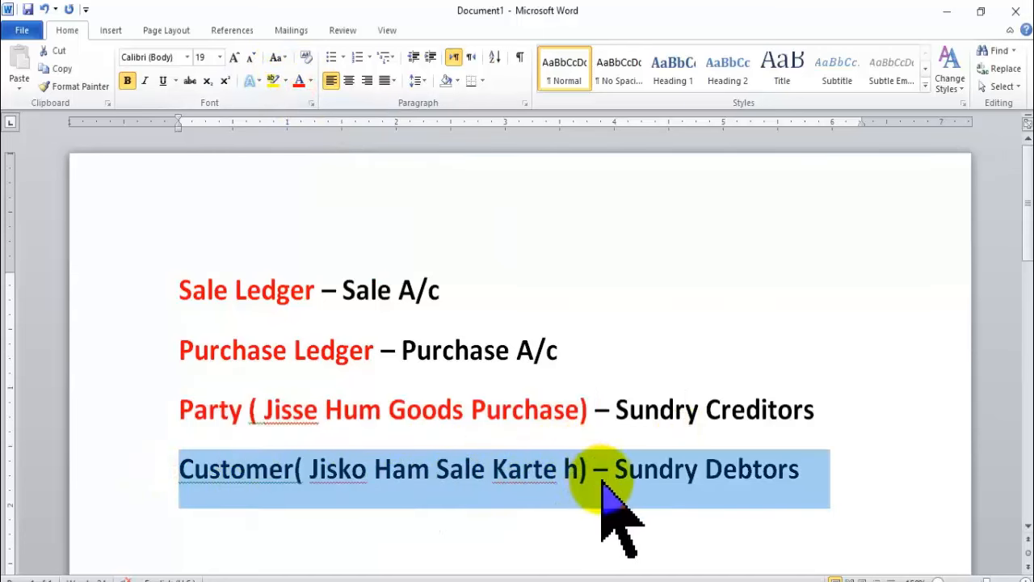
click(572, 476)
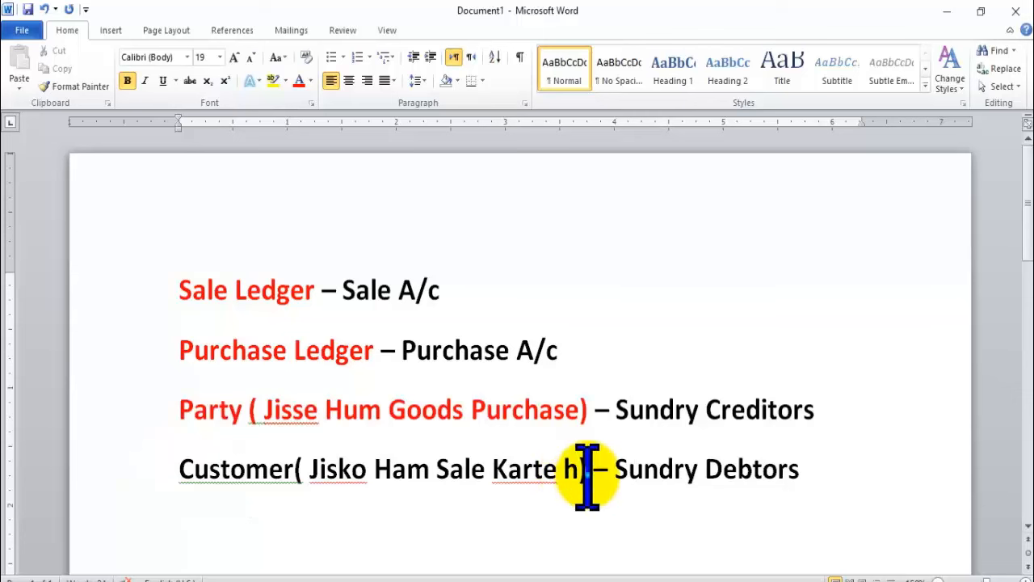
drag(589, 473, 178, 473)
click(302, 86)
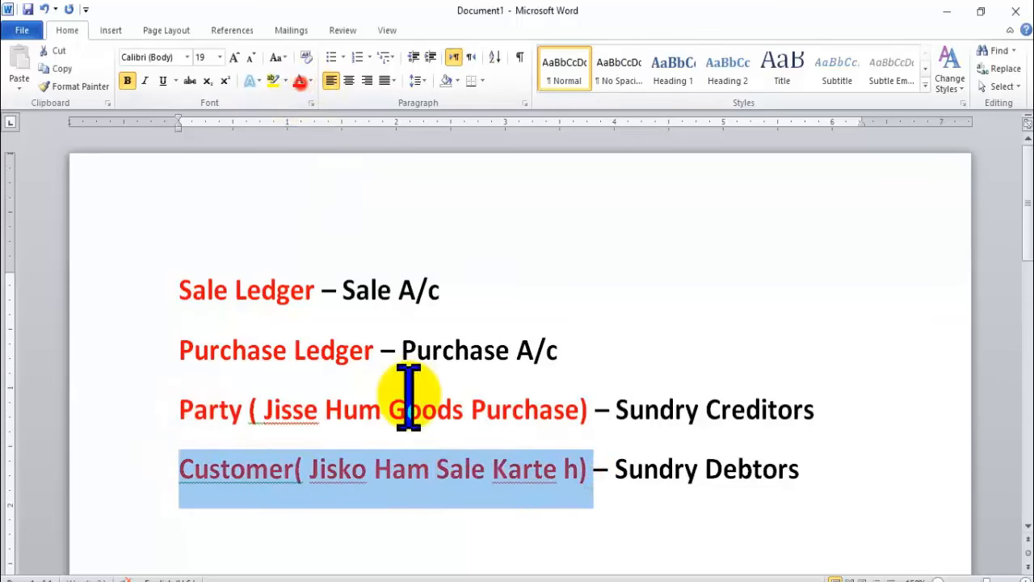
click(408, 440)
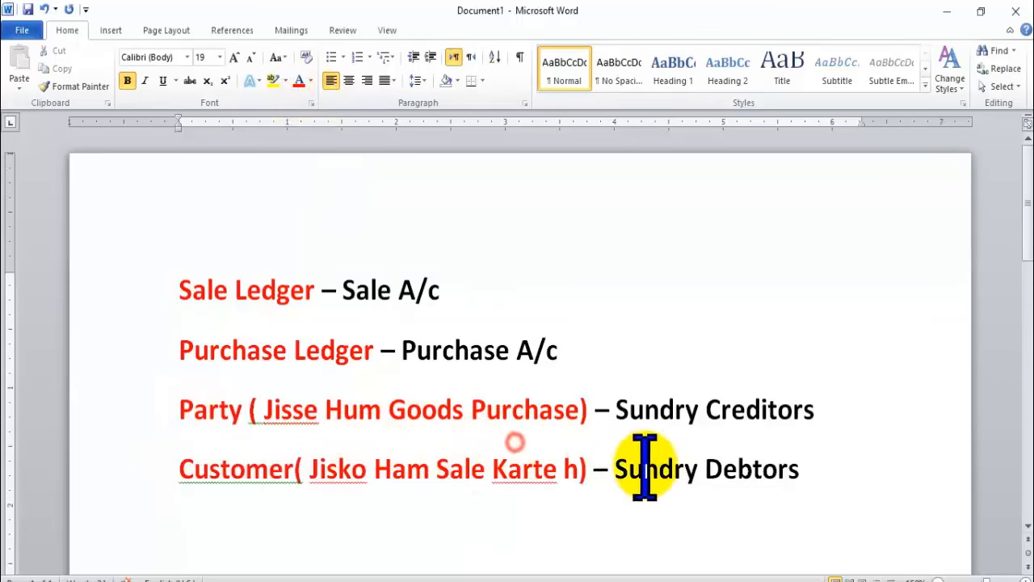
click(590, 410)
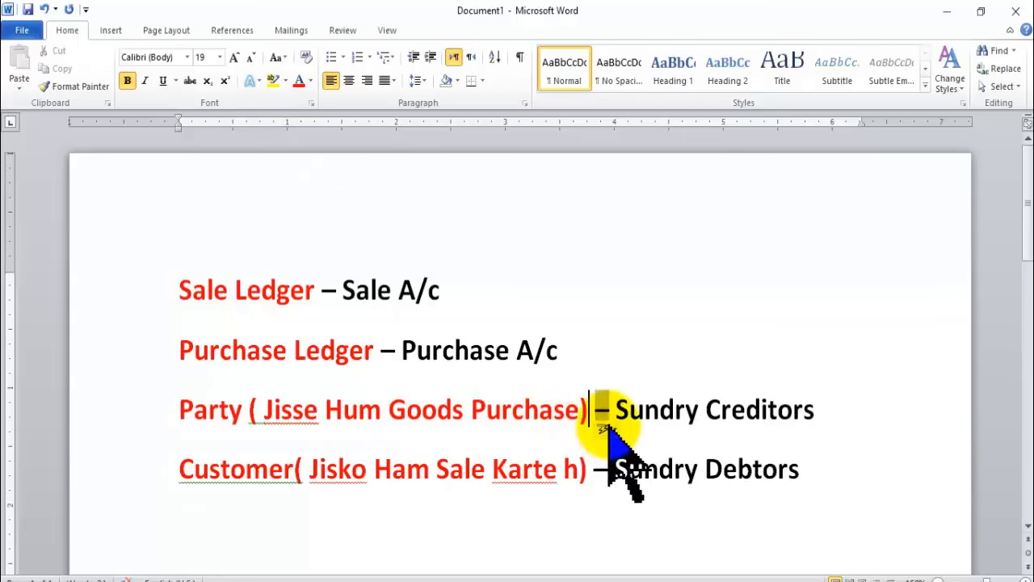
Move '– Sundry Creditors' to its own line, type '(' and switch to the Kruti Dev 010 font.
key(Return)
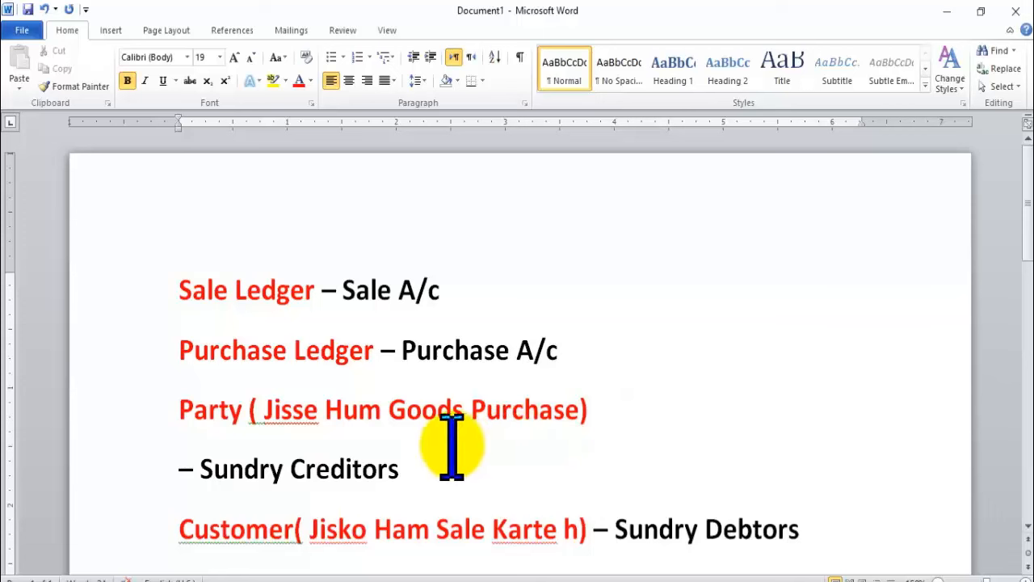
text(()
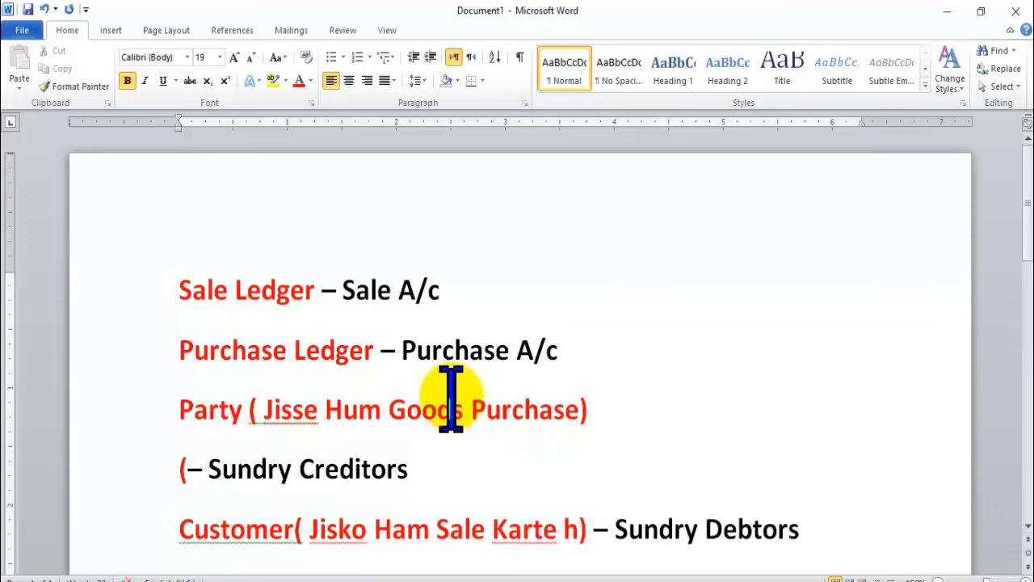
click(188, 58)
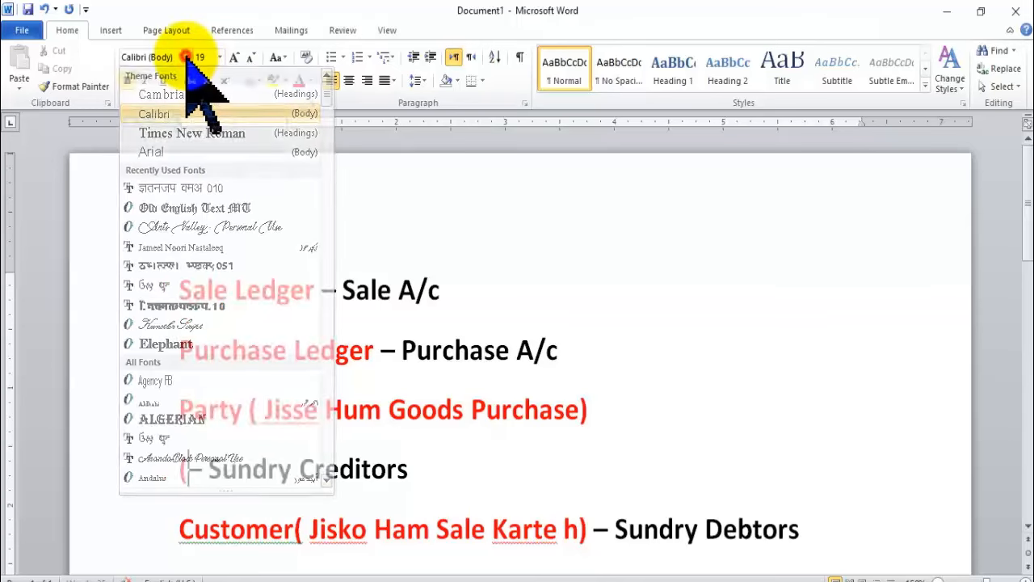
click(187, 57)
click(187, 58)
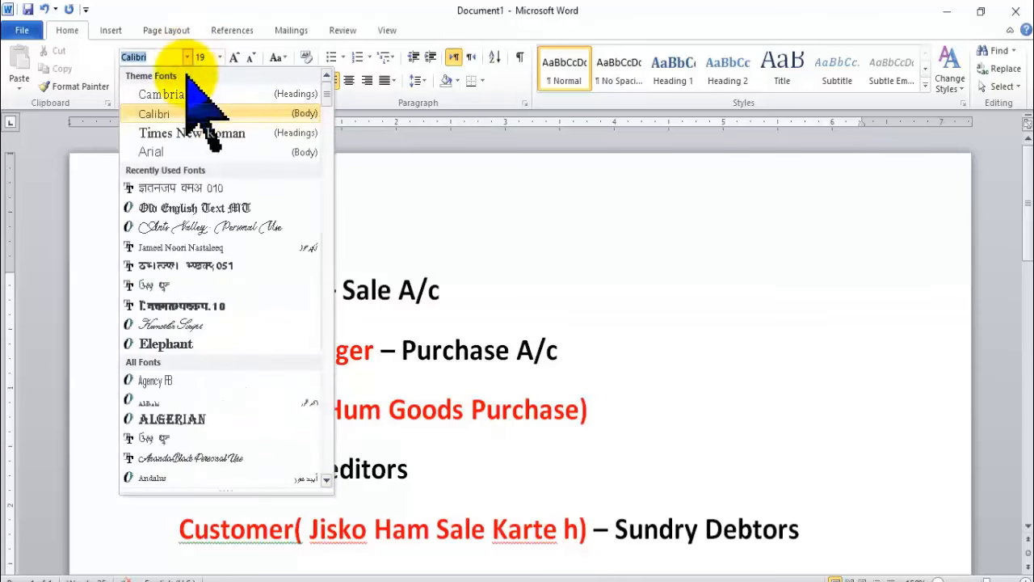
click(186, 188)
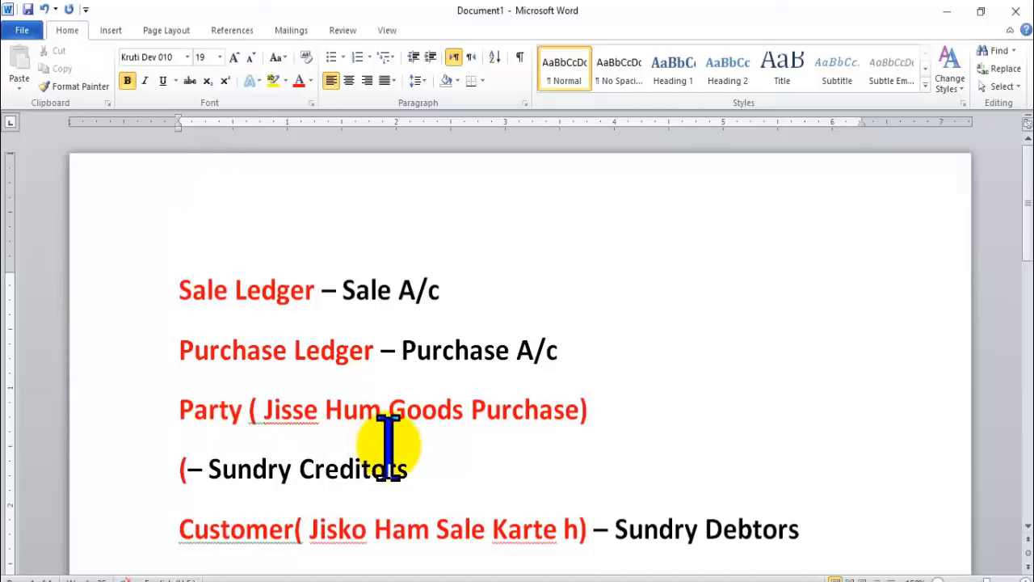
Type the Hindi words 'उधार सामान खरीदने पर हम', fixing typos.
text(g)
key(BackSpace)
text(m/lkkj)
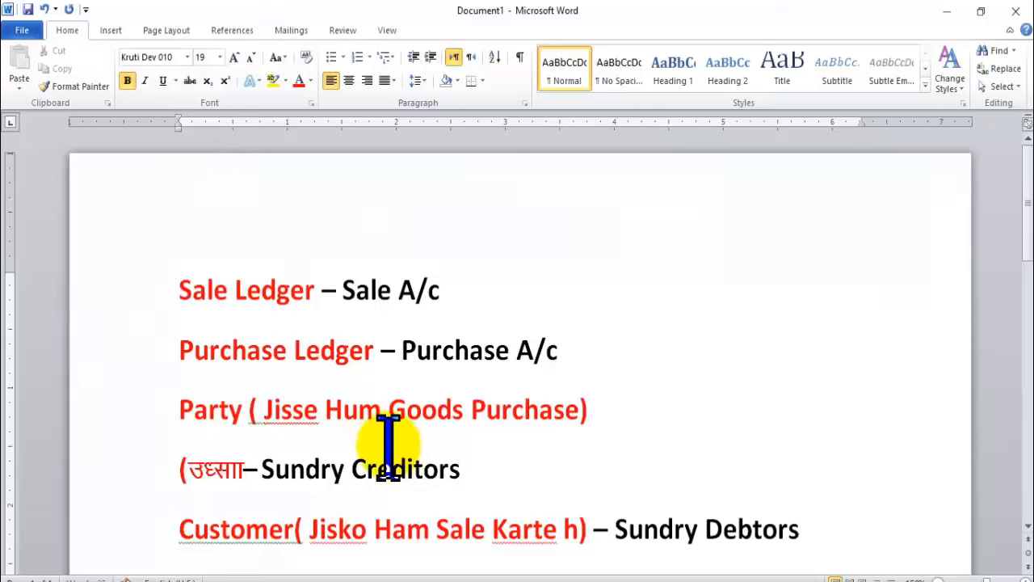
key(BackSpace)
key(BackSpace)
key(BackSpace)
key(BackSpace)
text(kj l)
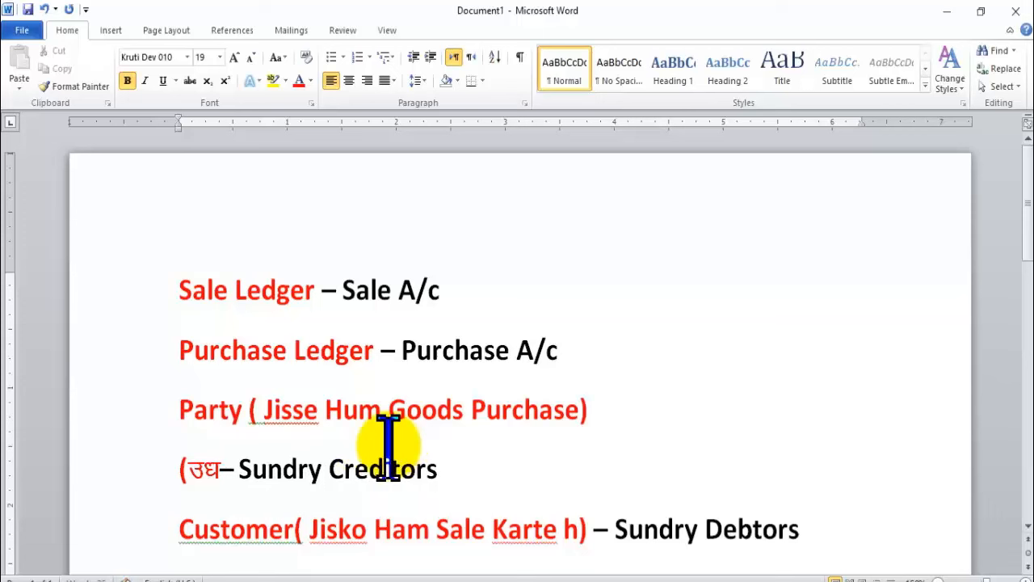
text(kekku)
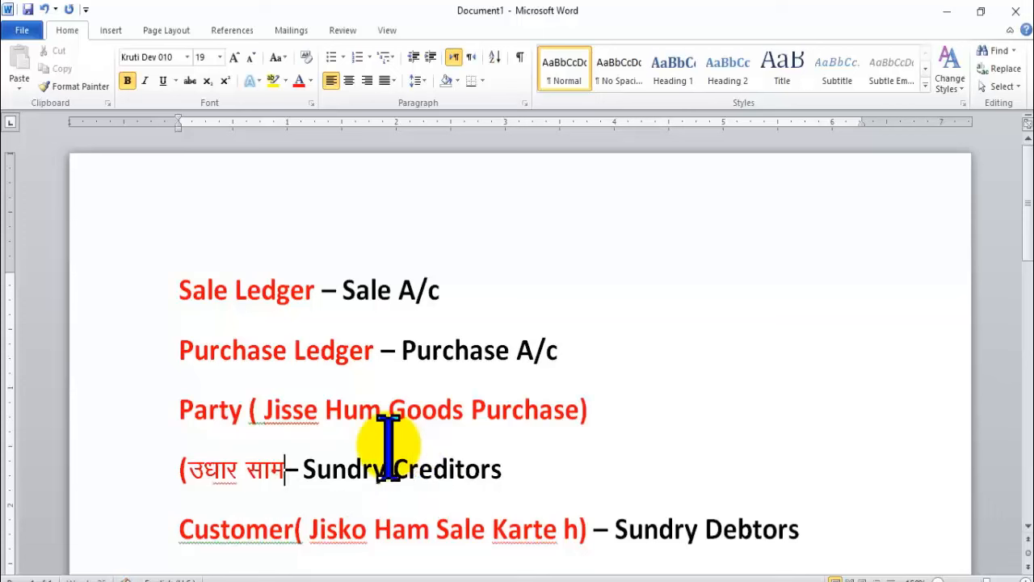
text(jhnus)
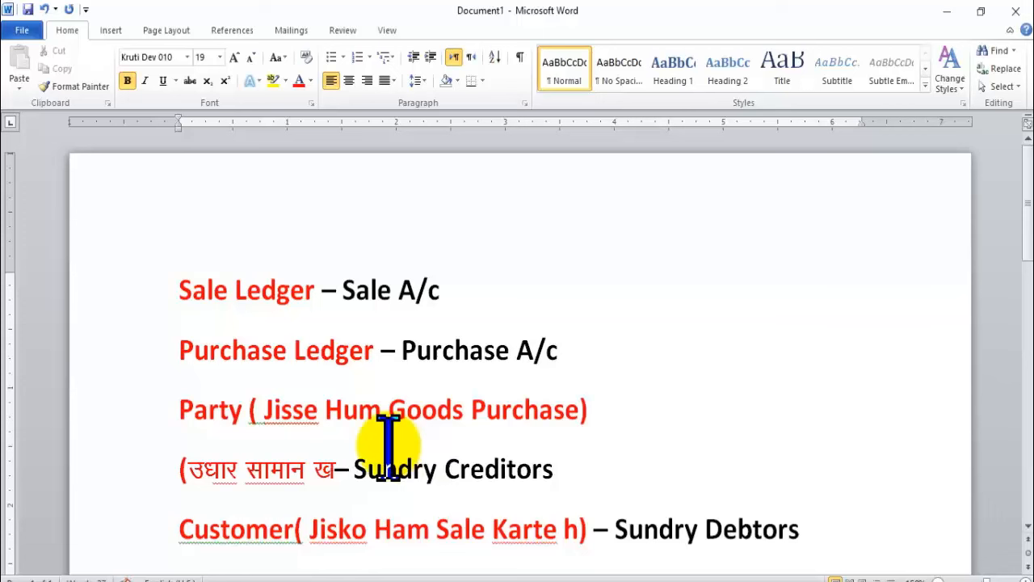
text( ij g)
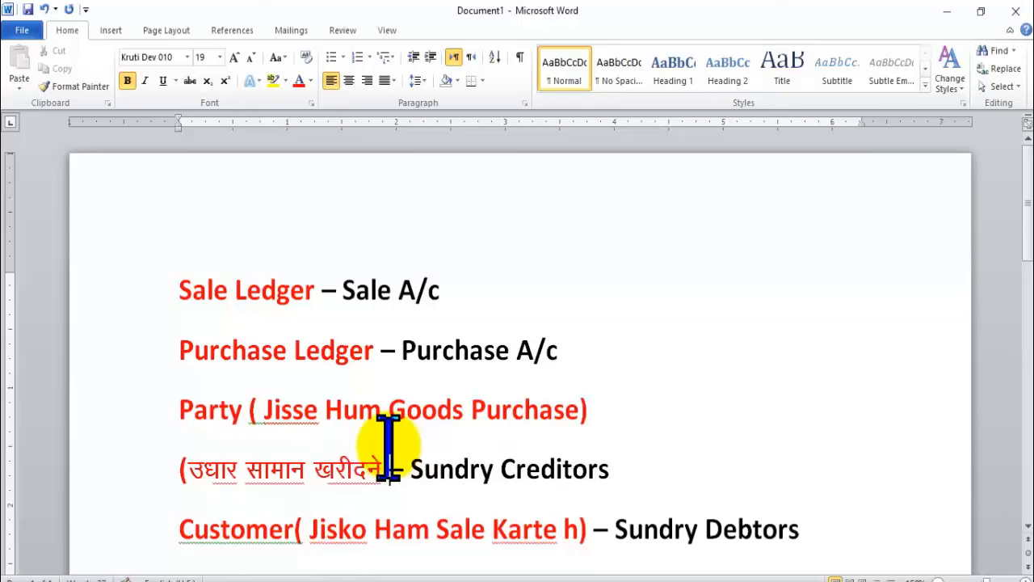
text(e <)
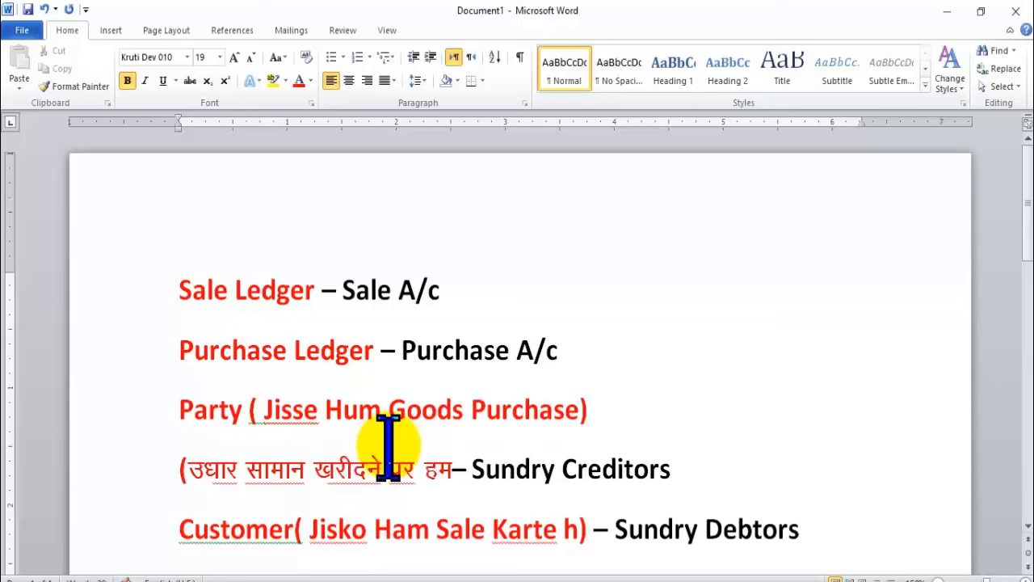
key(BackSpace)
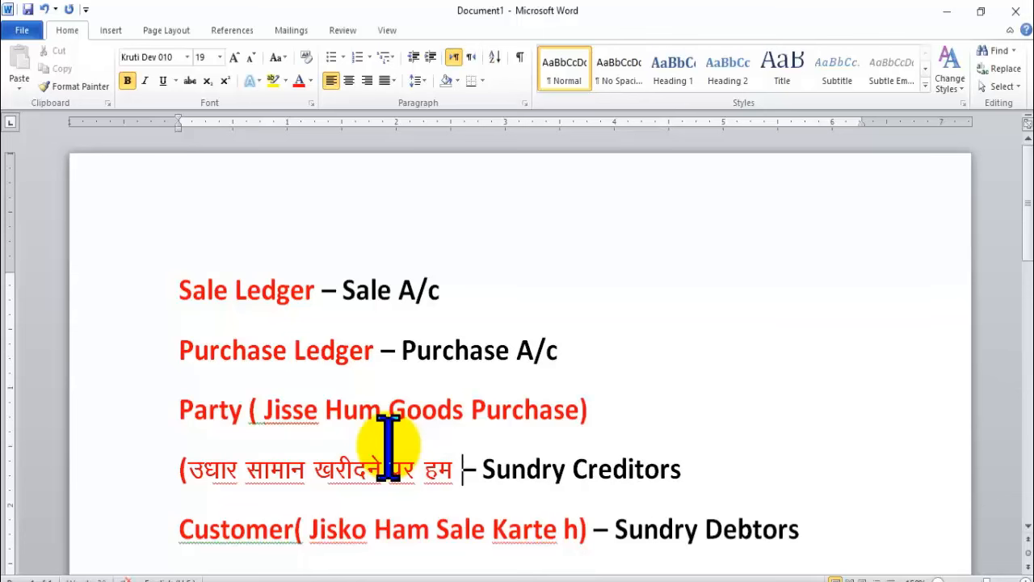
text(t)
key(BackSpace)
Finish the sentence with 'ऋणी हो जाते हैं', correcting the spelling of जाते.
scroll(461, 485, down, 1)
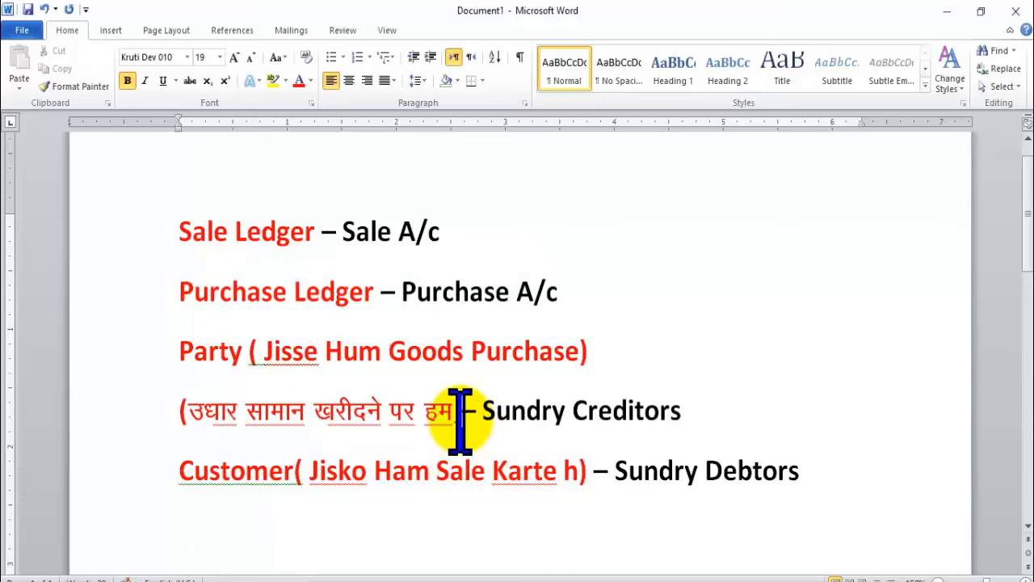
text(_.kh)
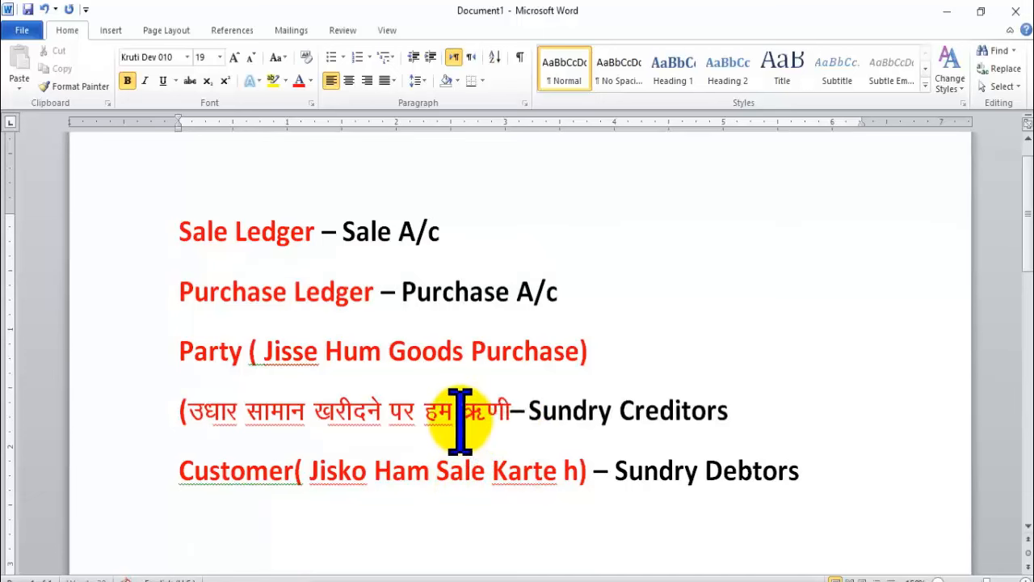
text( gk)
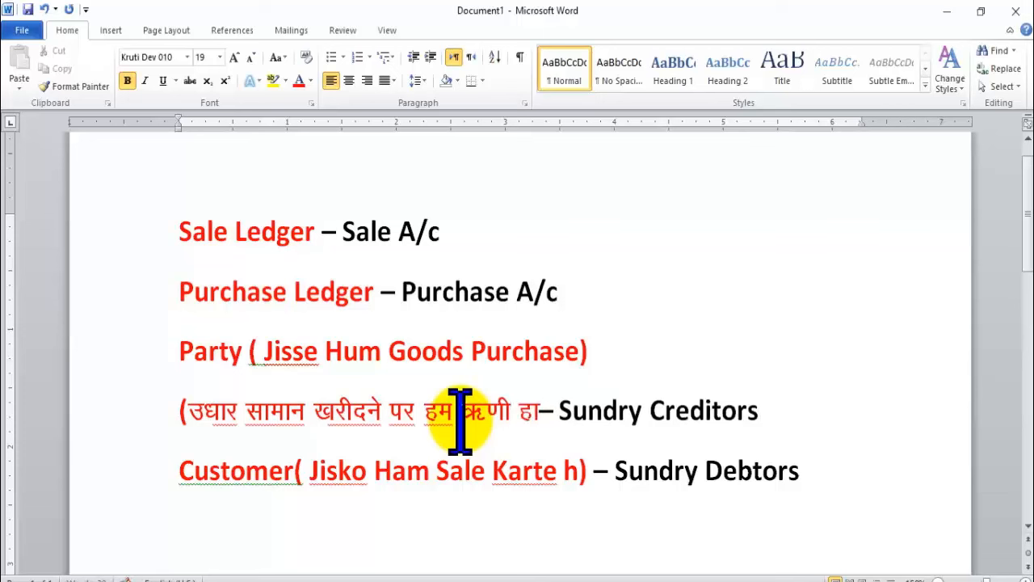
text(s tkes)
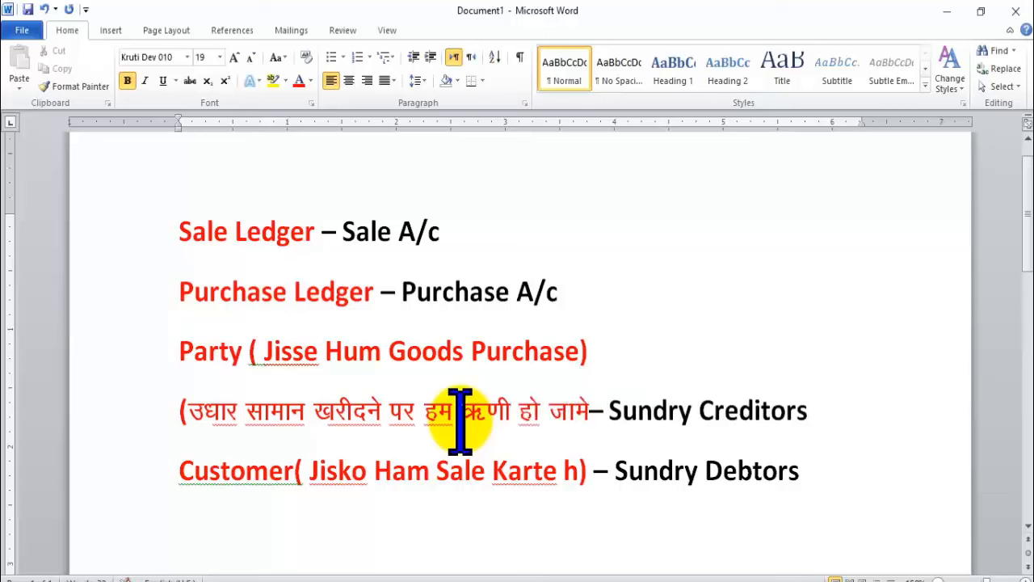
key(BackSpace)
text(r)
key(BackSpace)
key(BackSpace)
text(rs )
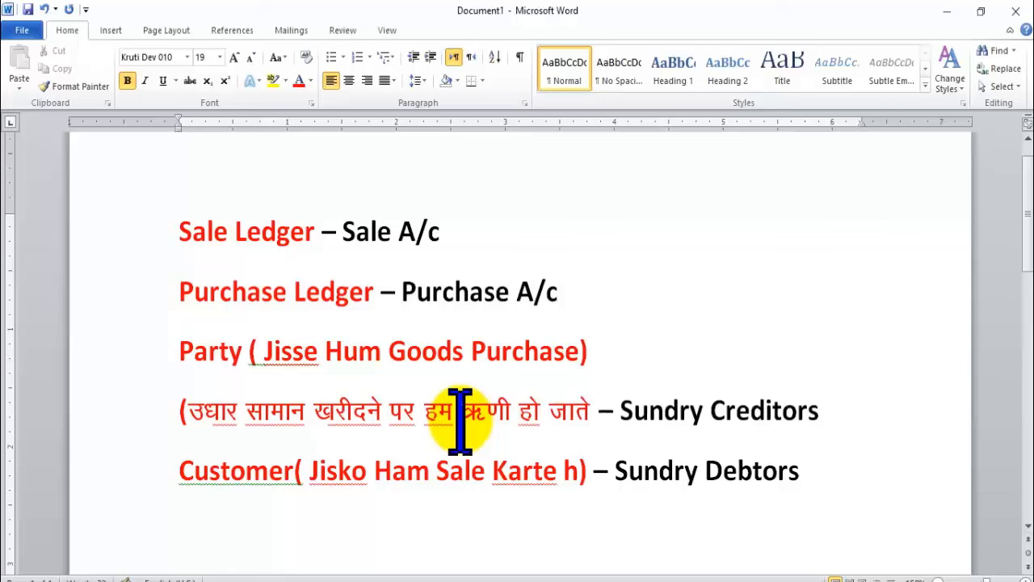
text(gS)
text(n)
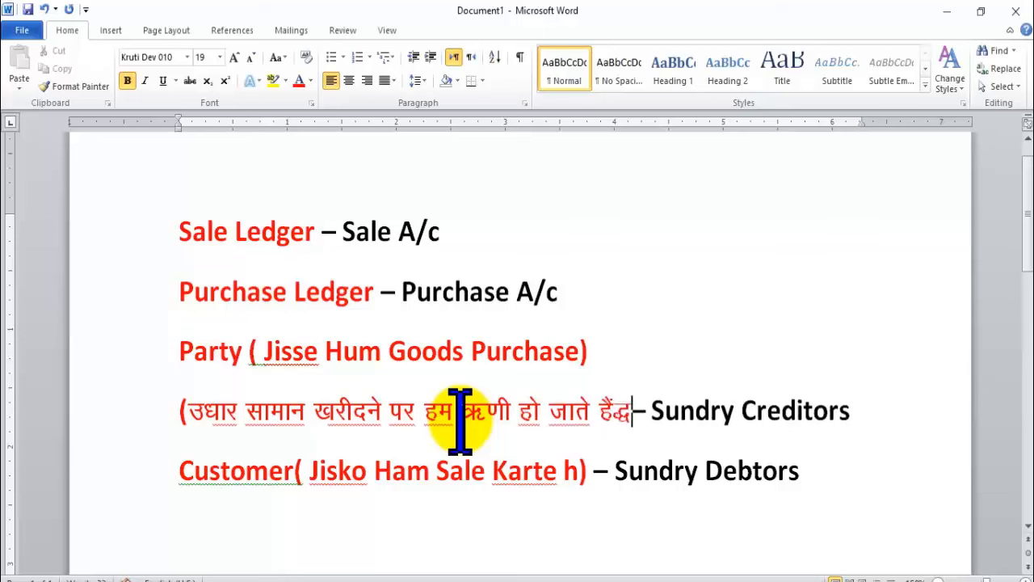
key(BackSpace)
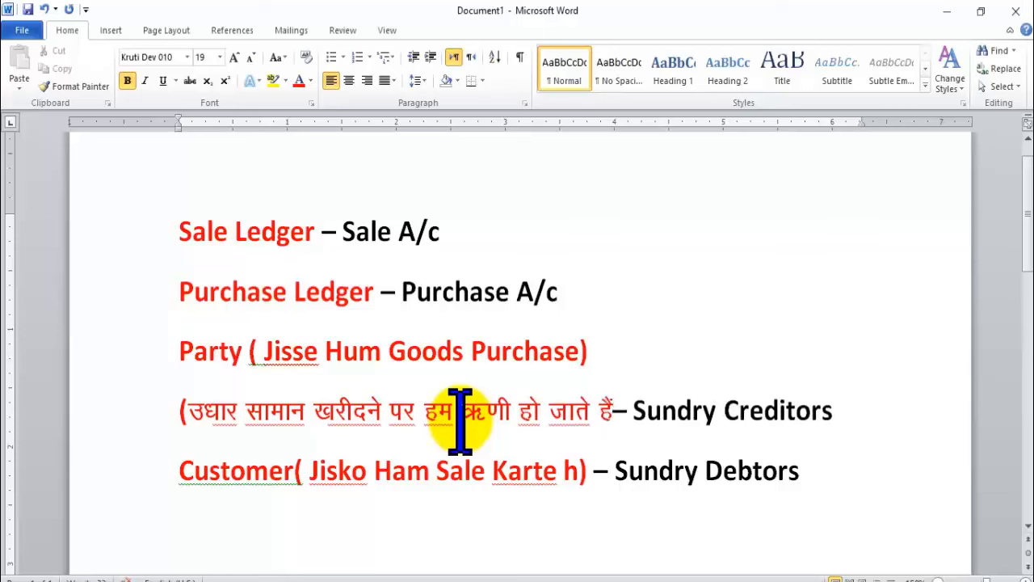
click(186, 410)
Remove the opening bracket and paste the Hindi sentence on a new line before '– Sundry Debtors'.
key(BackSpace)
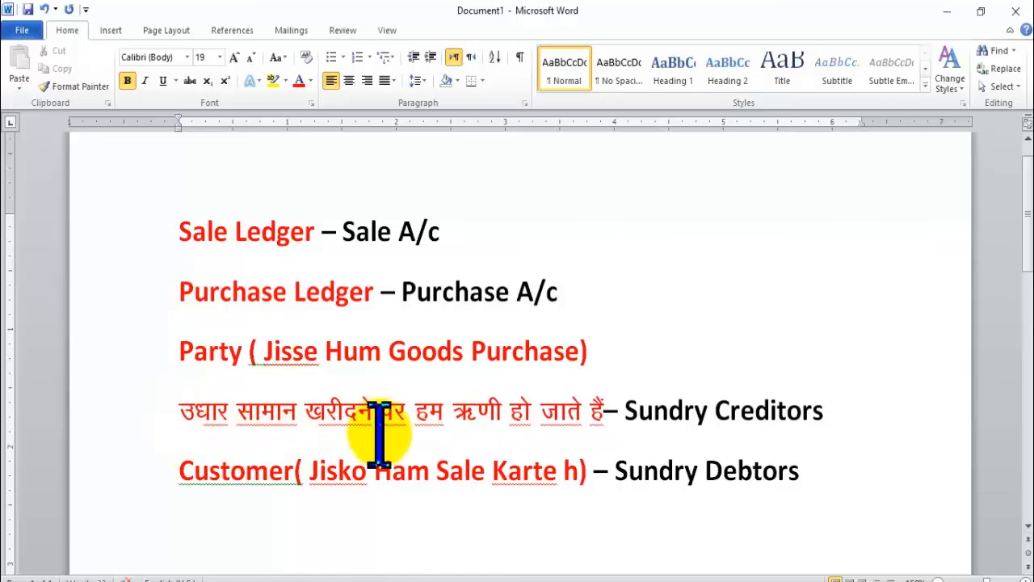
drag(173, 411, 619, 427)
key(ctrl+c)
click(313, 469)
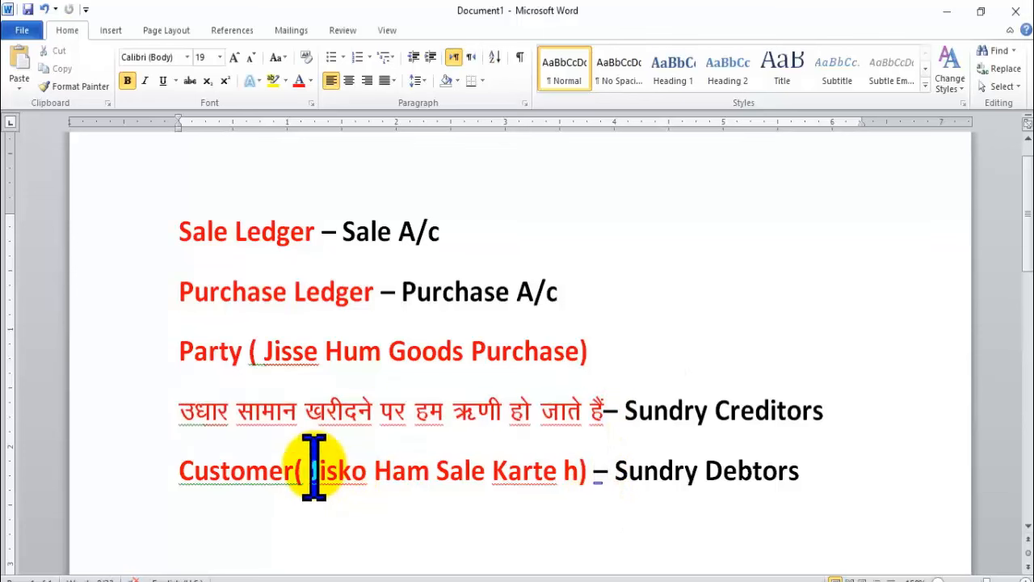
click(596, 471)
key(Return)
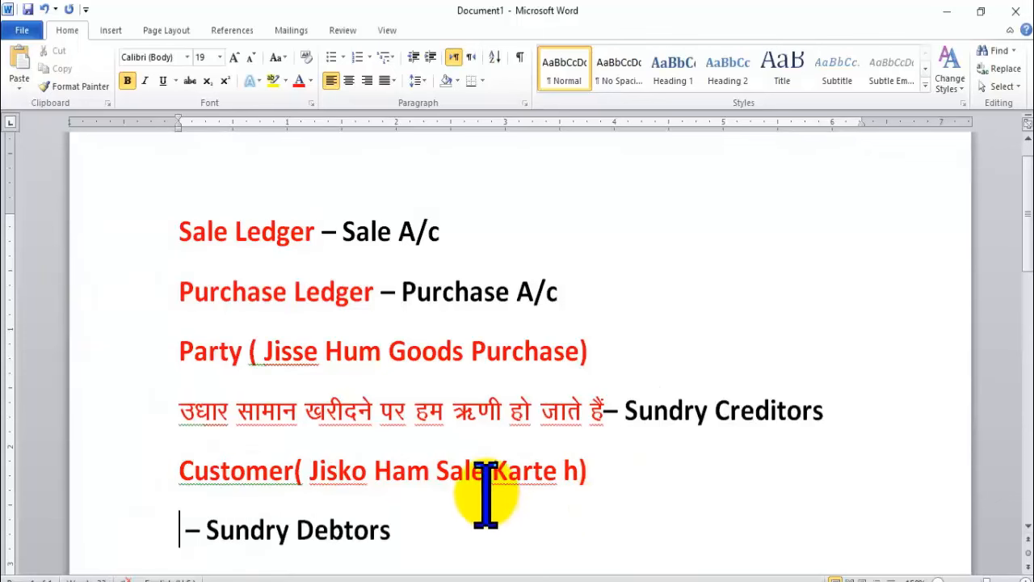
key(ctrl+v)
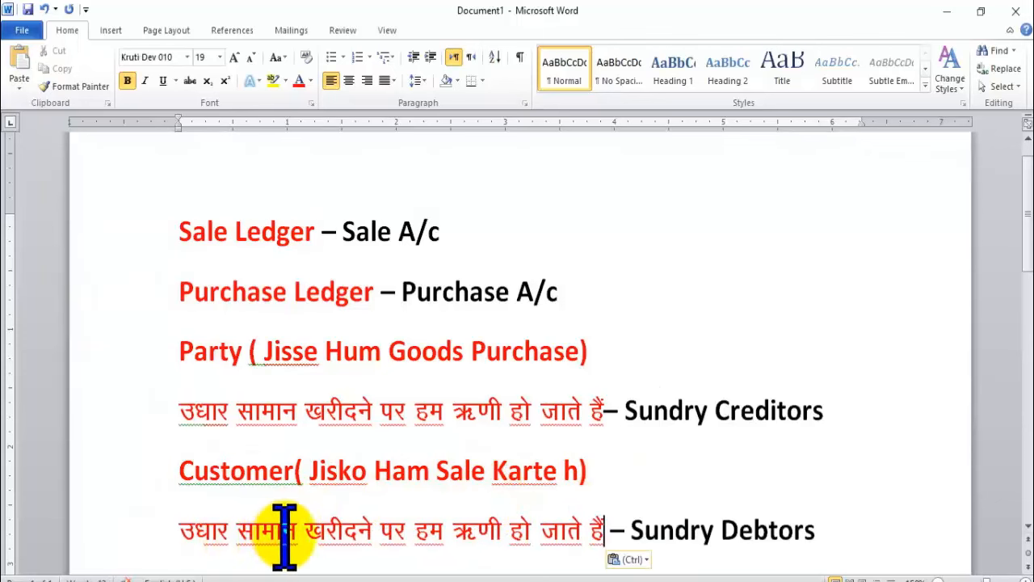
Change खरीदने to बेचने in the pasted debtors sentence.
double_click(311, 533)
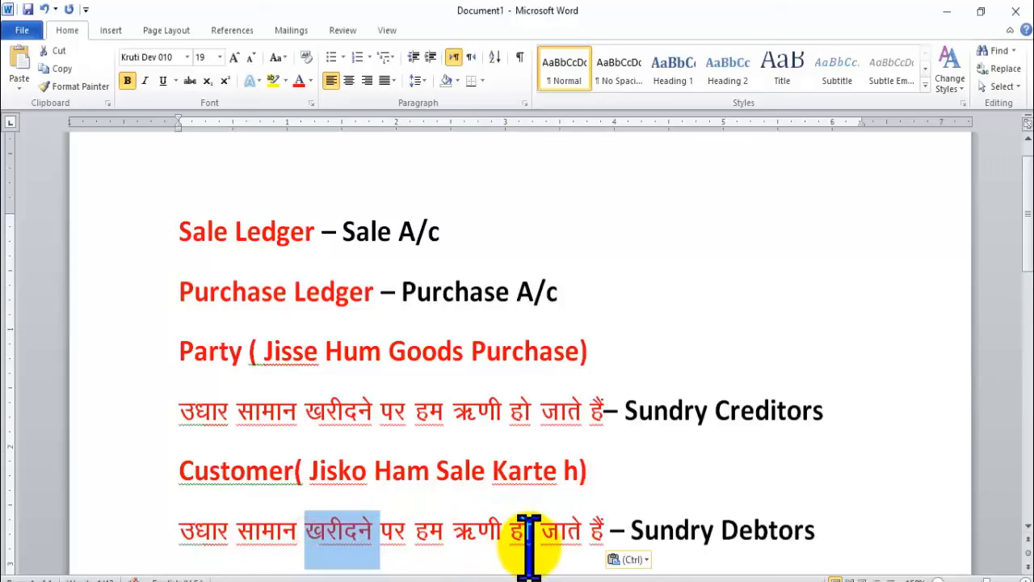
text(बेच)
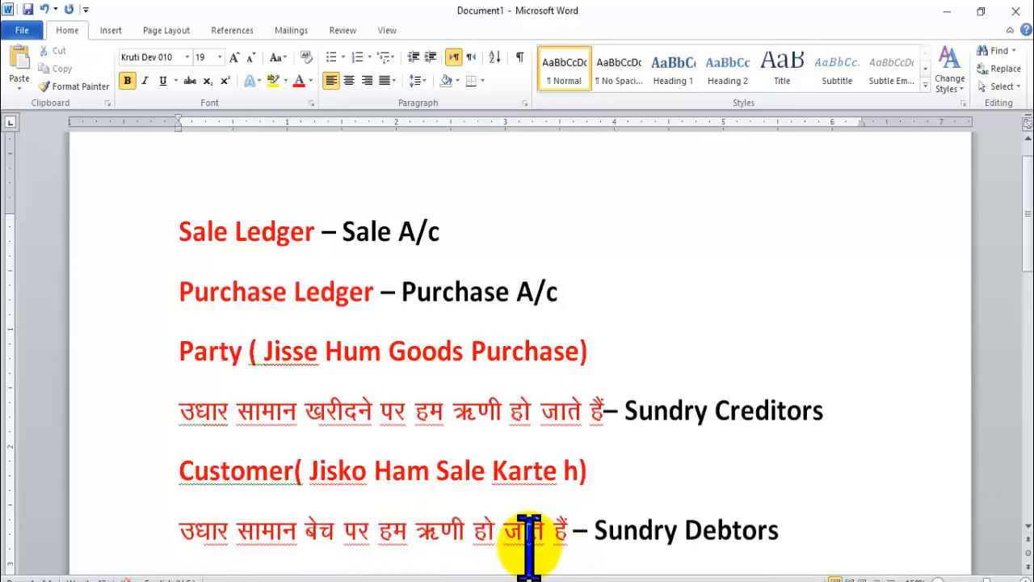
text(ते)
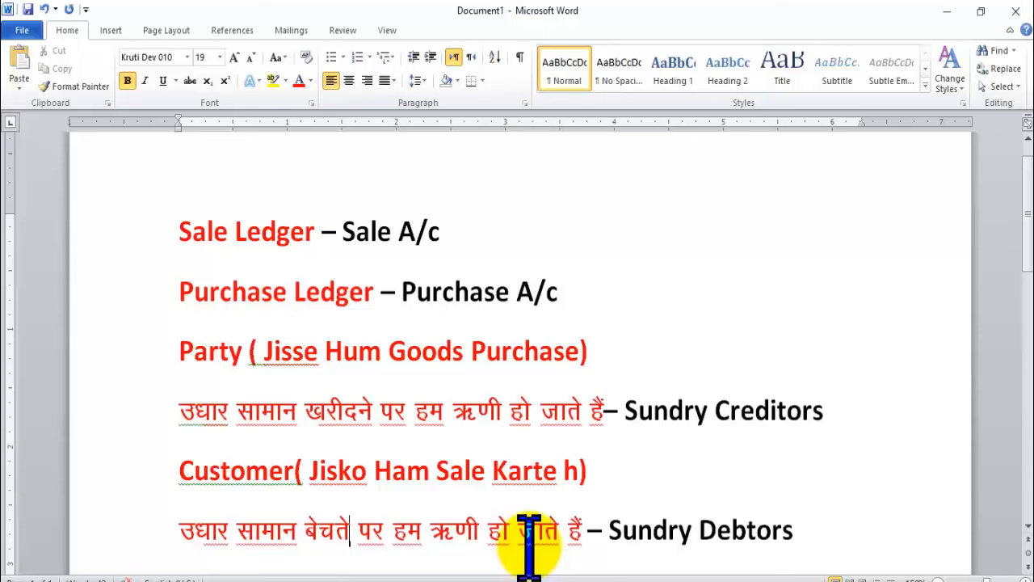
key(Left)
key(Left)
key(Left)
key(BackSpace)
key(BackSpace)
text(ने)
key(Right)
key(Right)
key(Right)
key(Right)
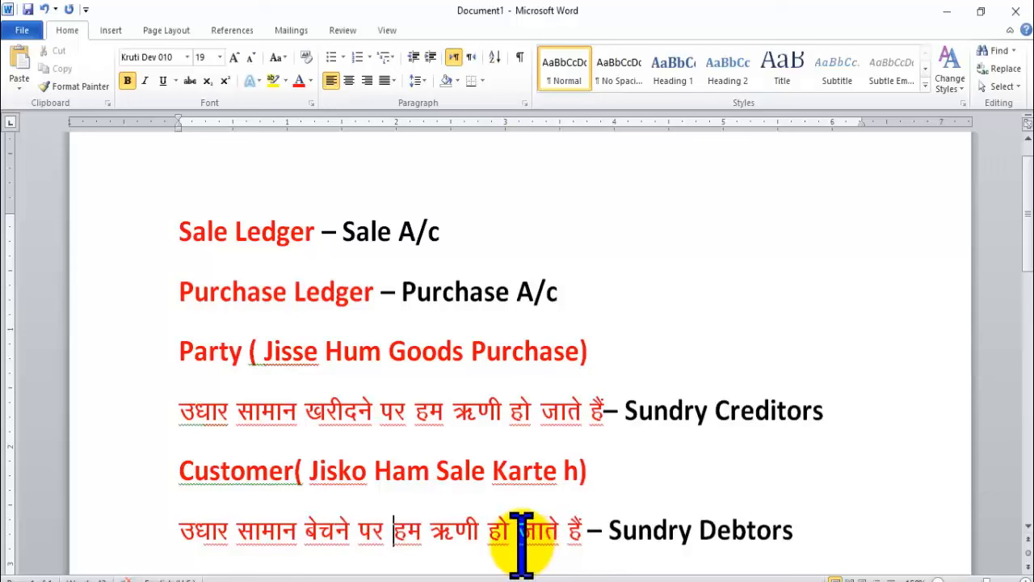
double_click(653, 532)
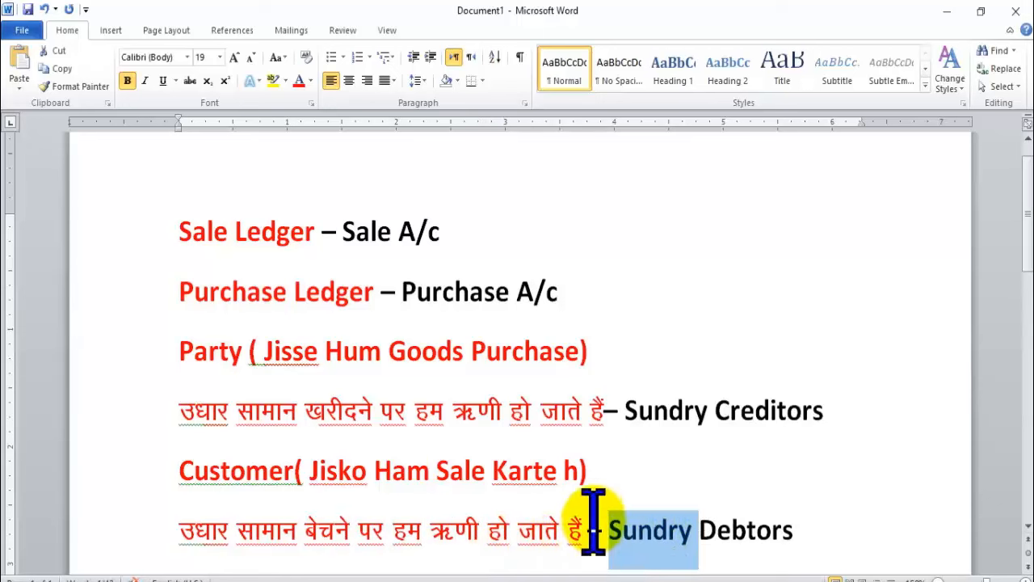
click(550, 525)
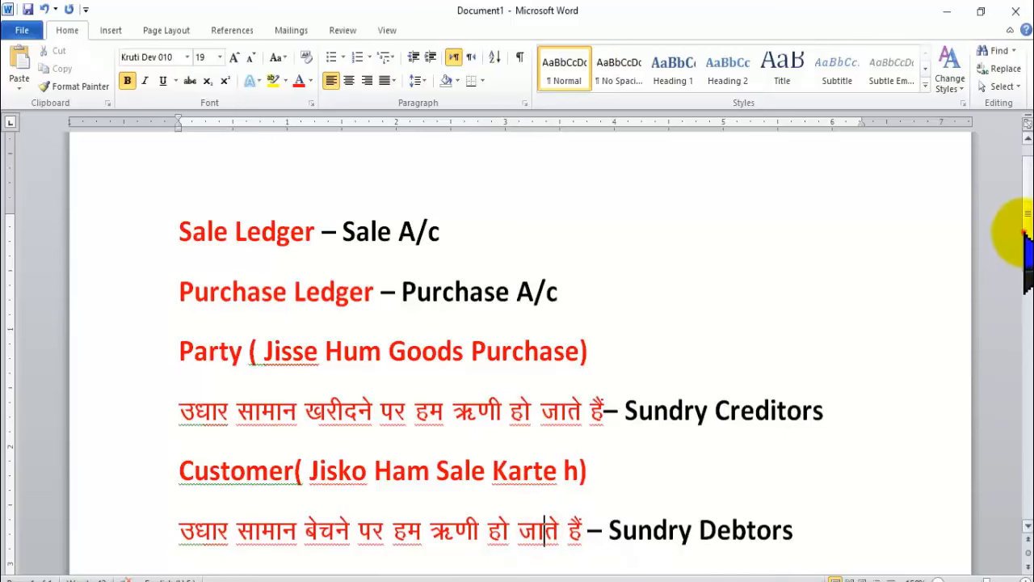
scroll(1015, 230, down, 1)
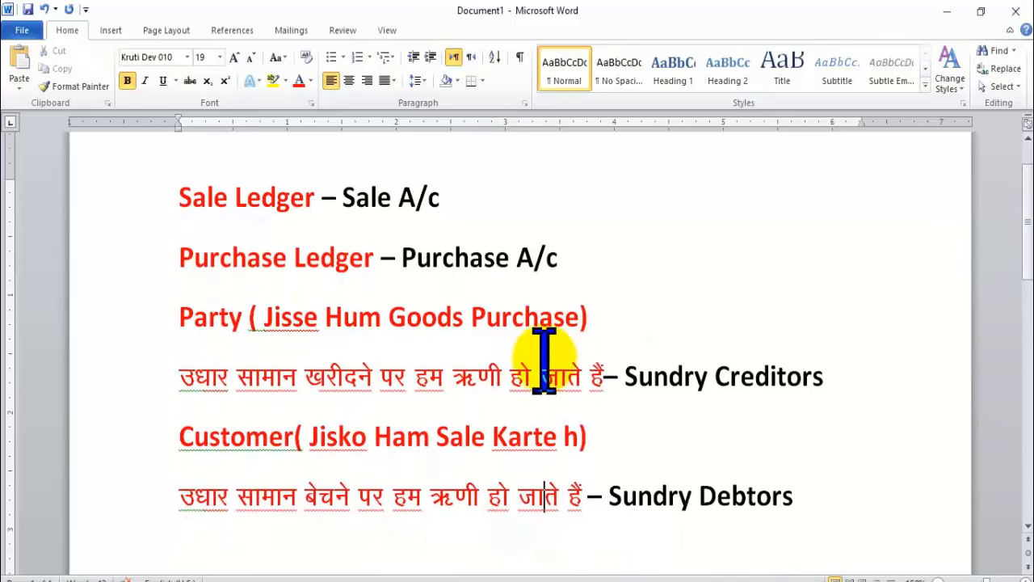
click(480, 376)
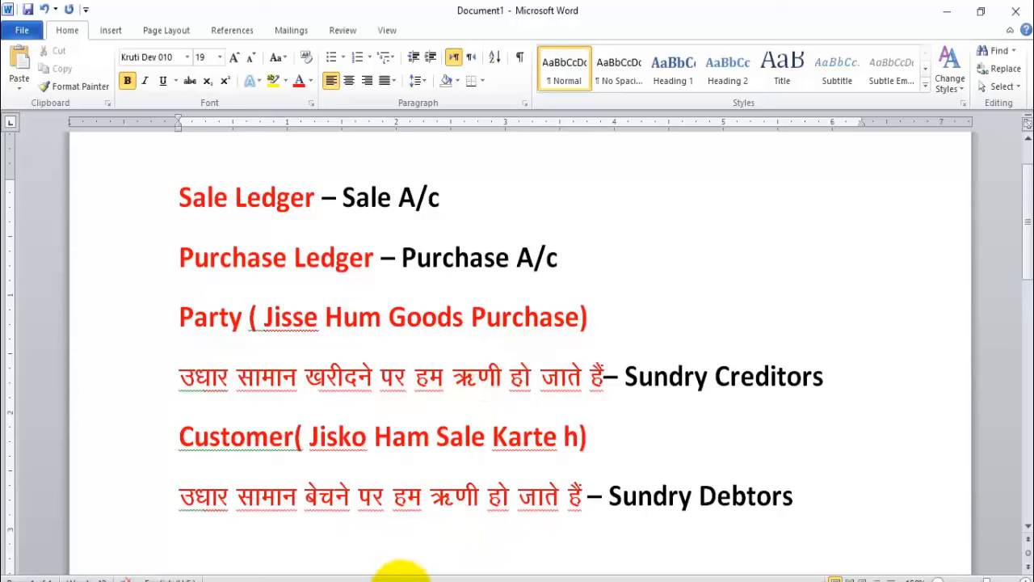
Name the new ledger 'Naina Electronics' in Tally's Ledger Creation form.
click(397, 581)
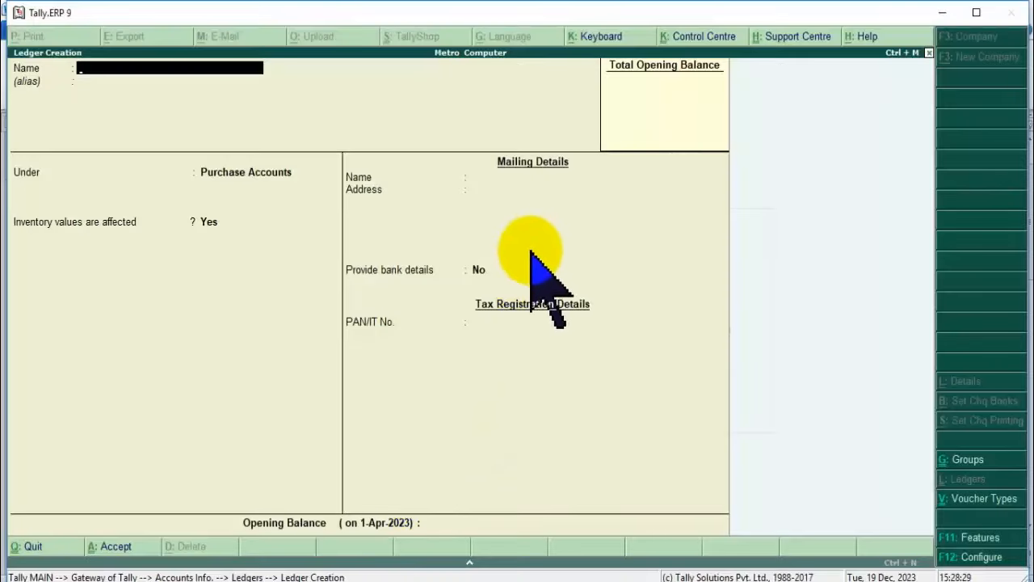
text(Party)
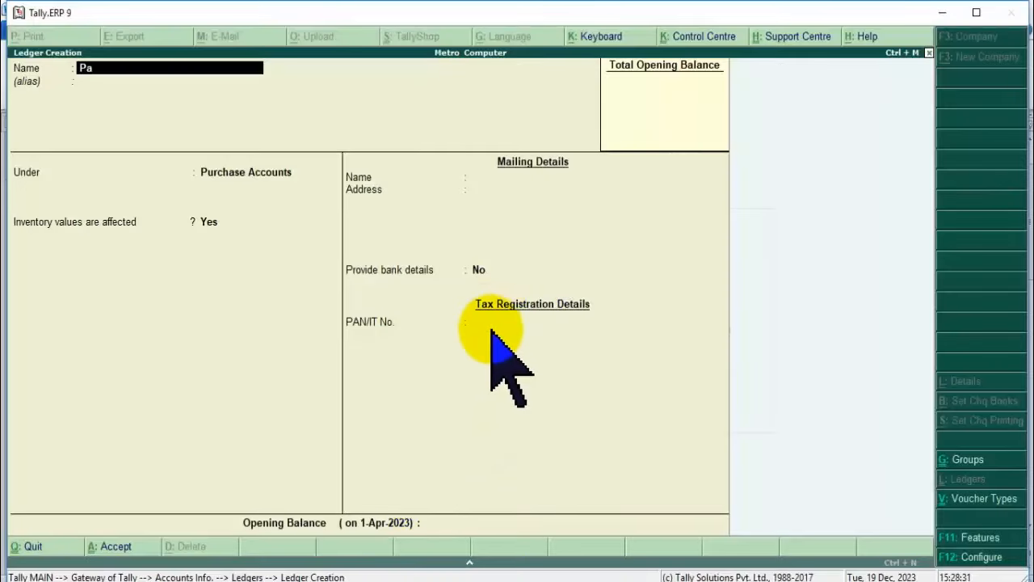
key(BackSpace)
key(BackSpace)
key(BackSpace)
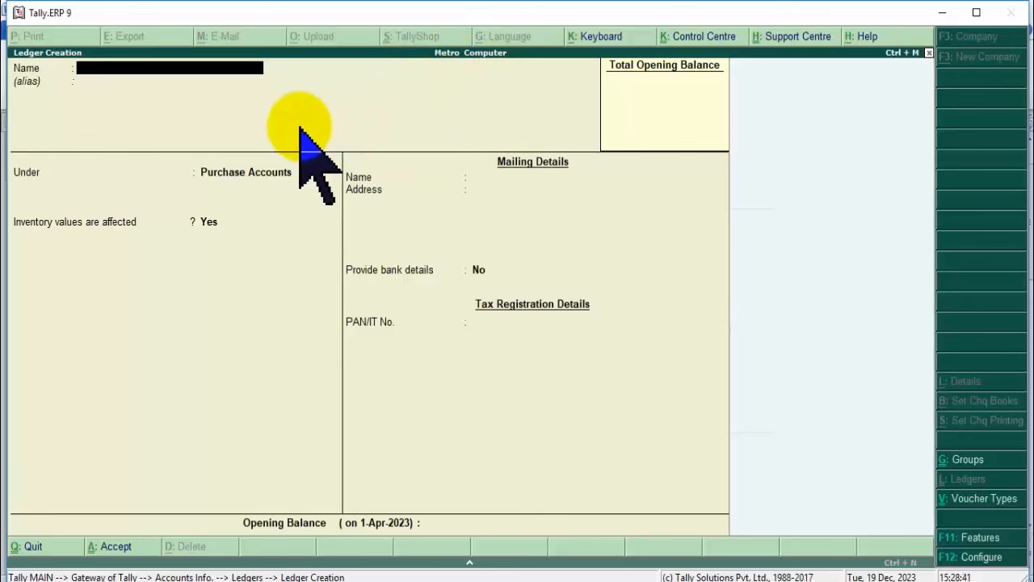
text(Naina Electroni)
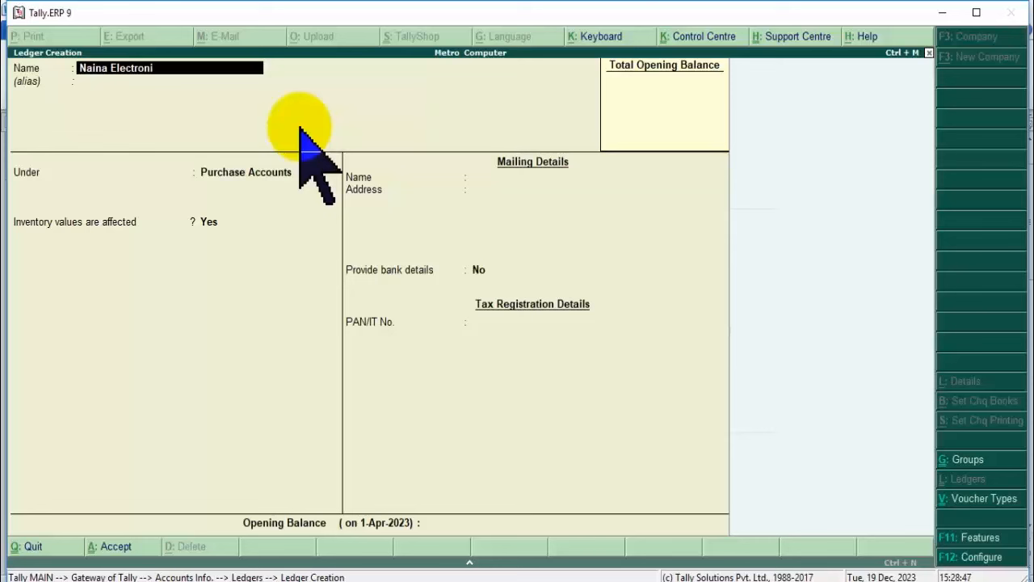
text(cs)
key(Return)
key(Return)
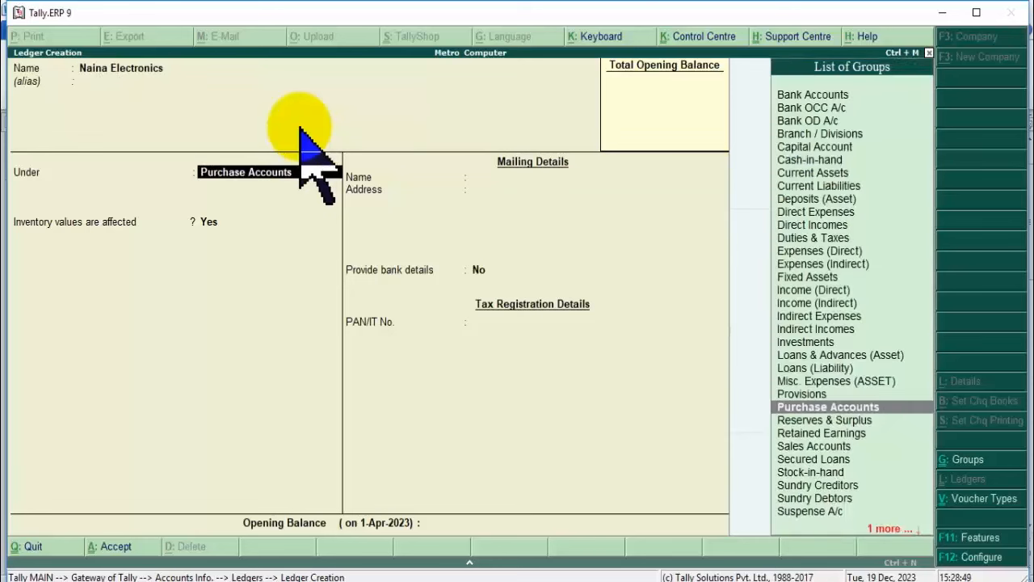
Put it under Sundry Creditors with address Delhi and state Uttar Pradesh, and accept.
text(Su)
key(Down)
key(Down)
key(Up)
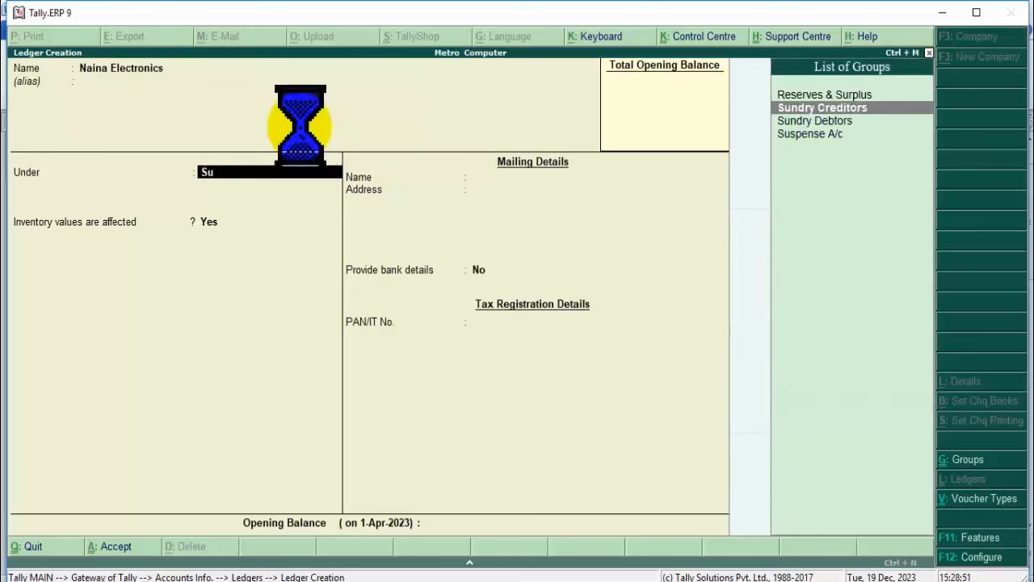
key(Return)
key(Return)
key(Return)
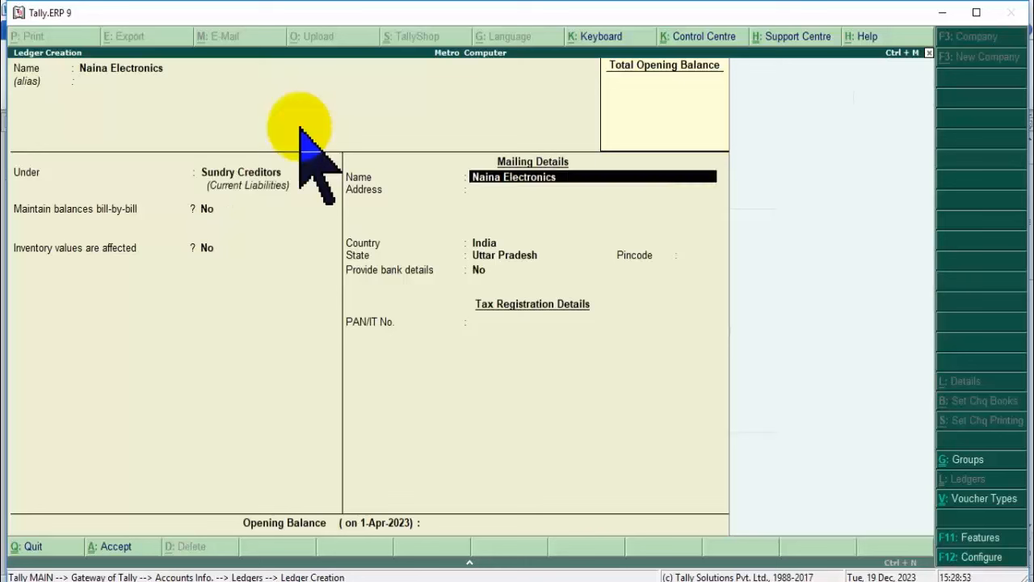
key(Return)
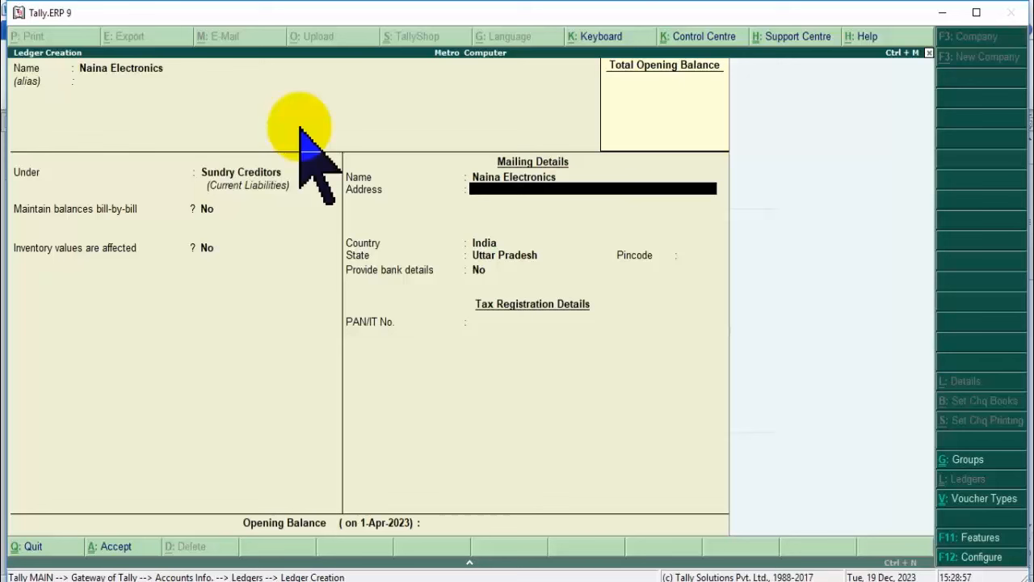
text(Delhi)
key(Return)
key(Return)
key(Return)
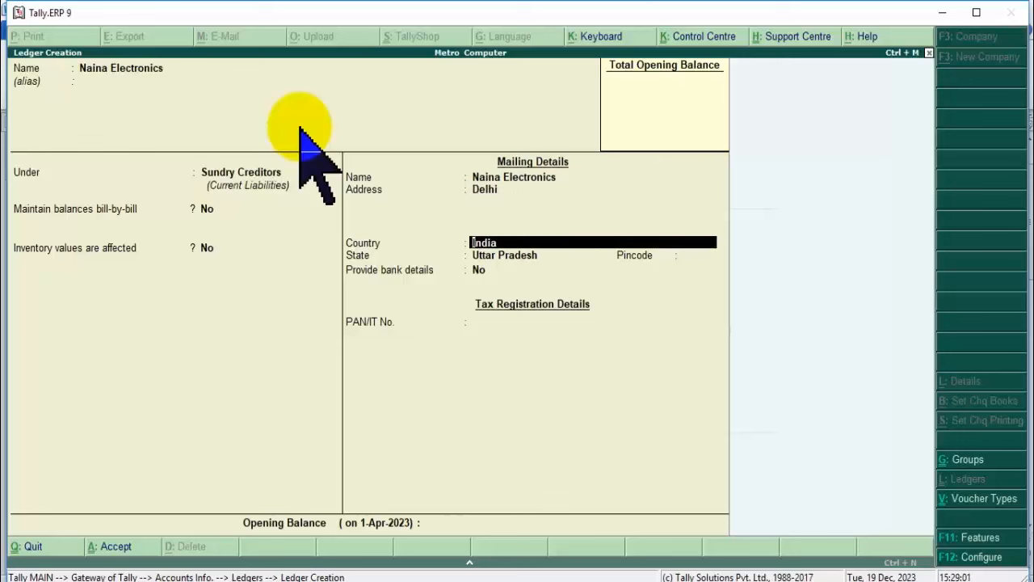
key(Return)
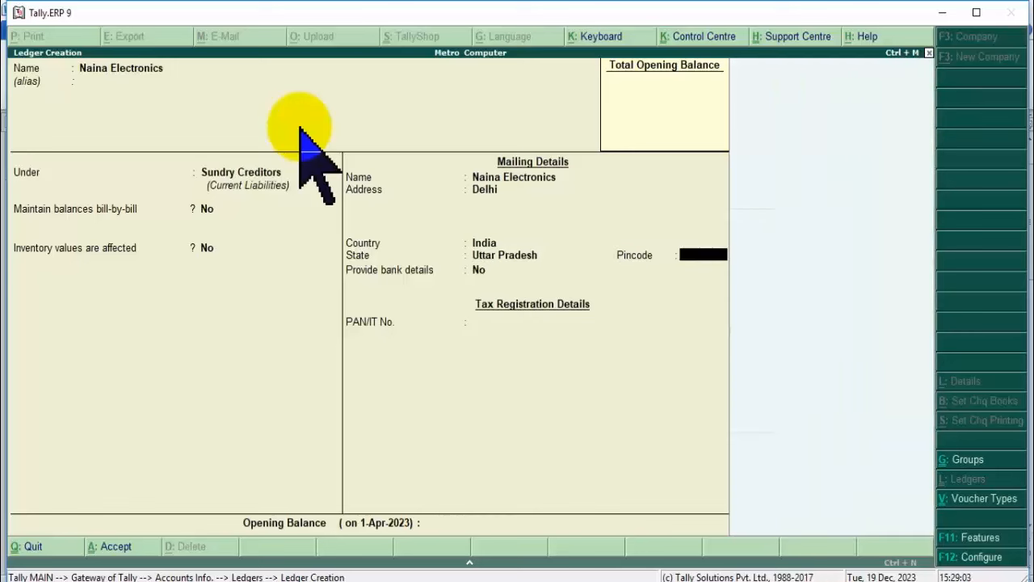
key(Return)
key(Return)
key(Return)
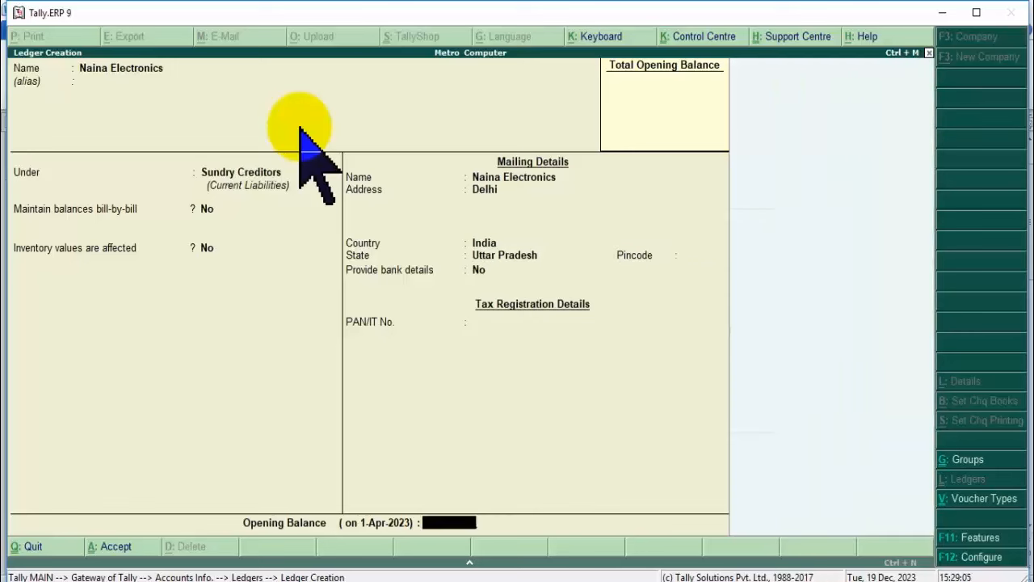
key(Return)
key(Return)
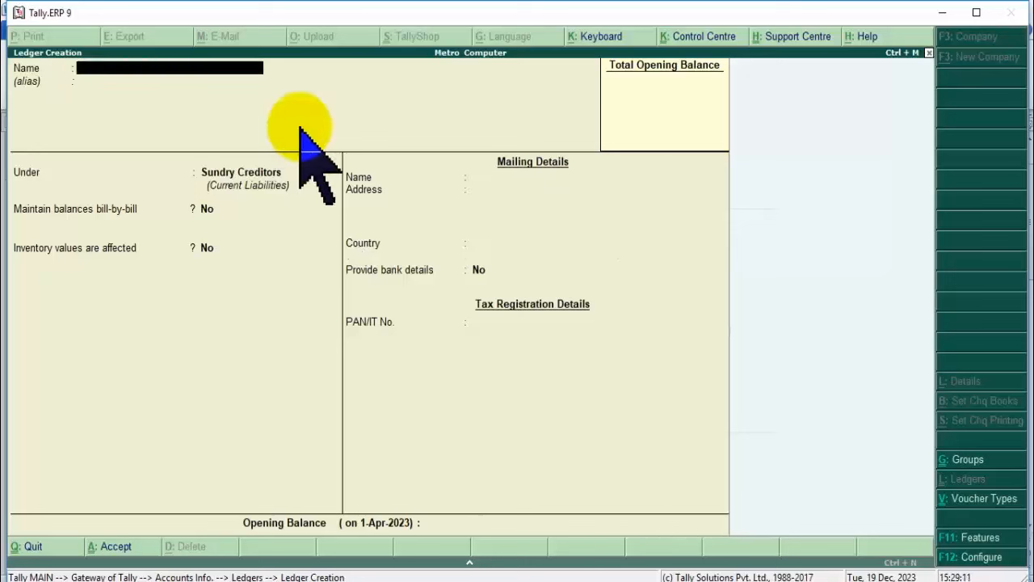
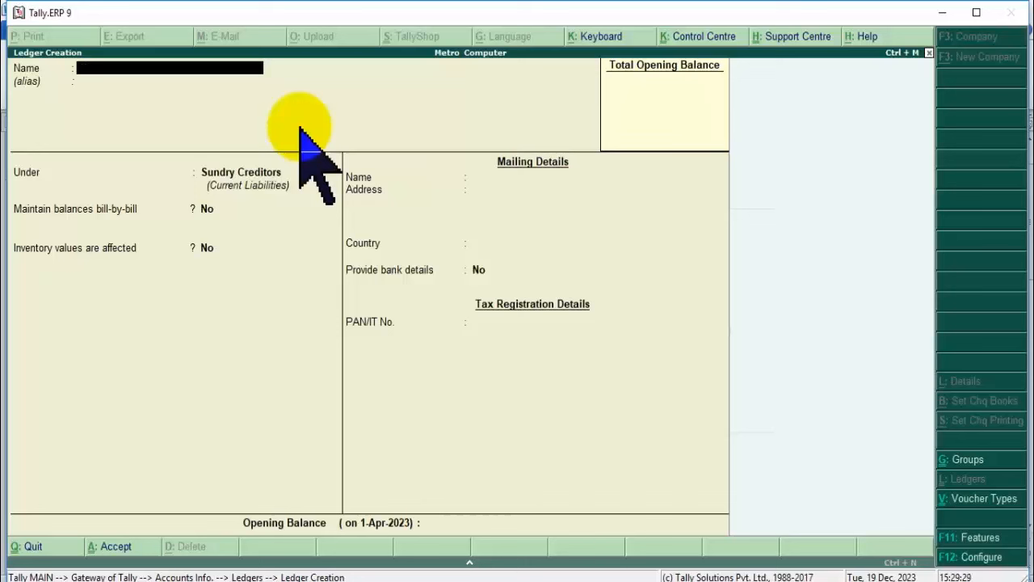
Enter the customer's name as the new ledger's name.
key(Return)
key(Return)
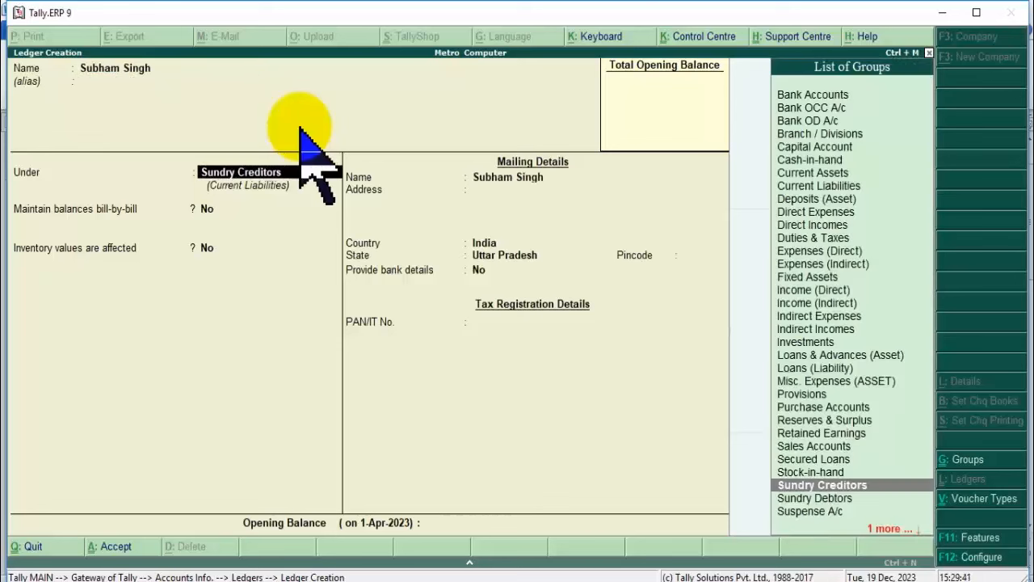
Place the ledger under Sundry Debtors, keep country India, save it and exit to the Ledgers menu.
text(Su)
key(Down)
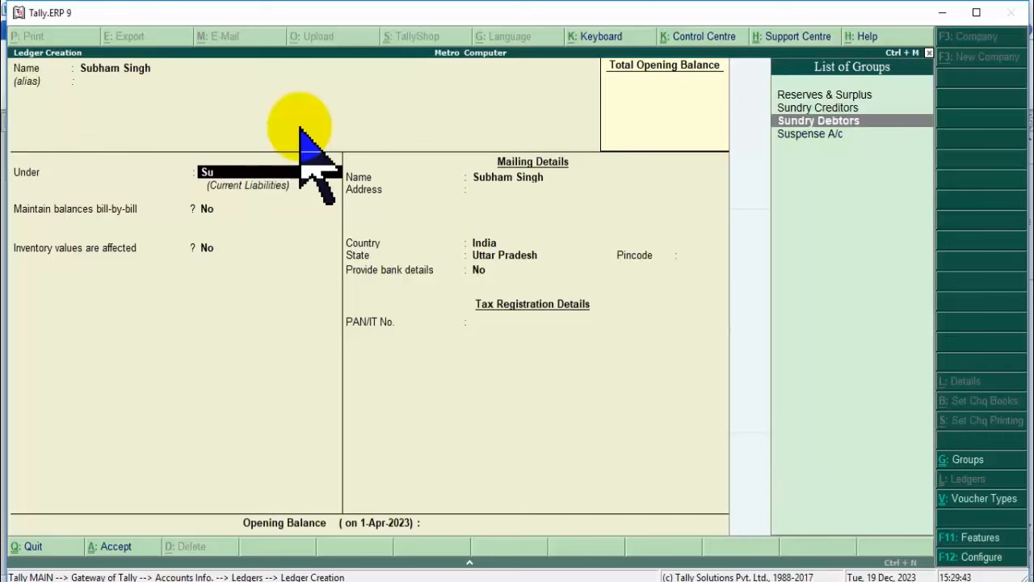
key(Return)
key(Return)
key(Return)
key(Return)
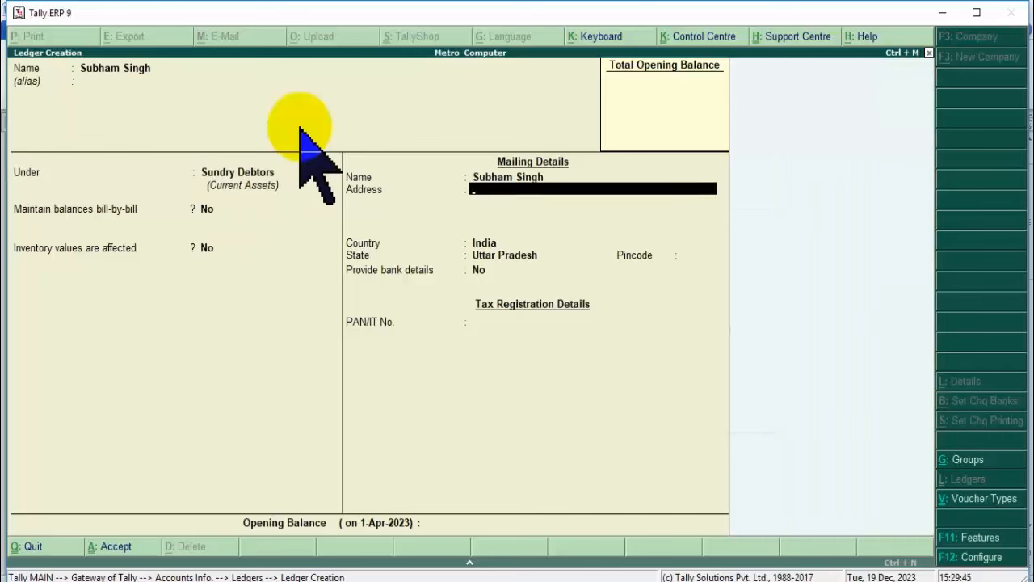
key(Return)
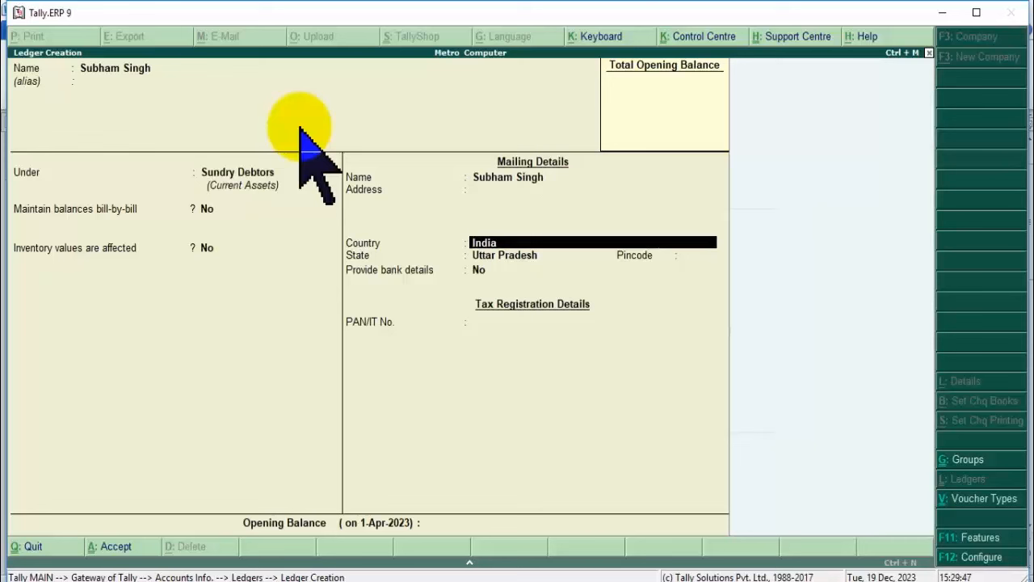
key(Return)
key(Return)
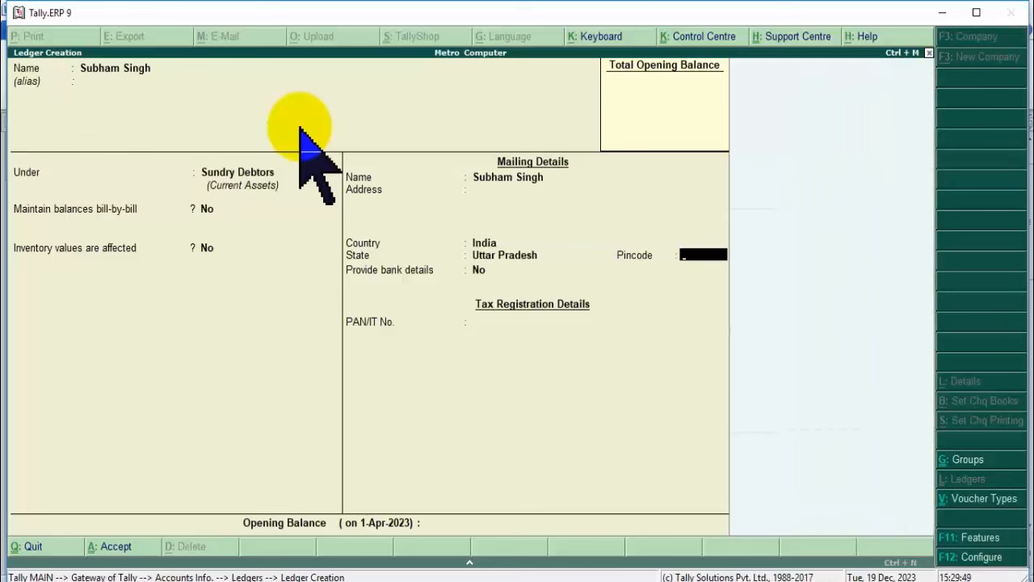
key(Return)
key(Return)
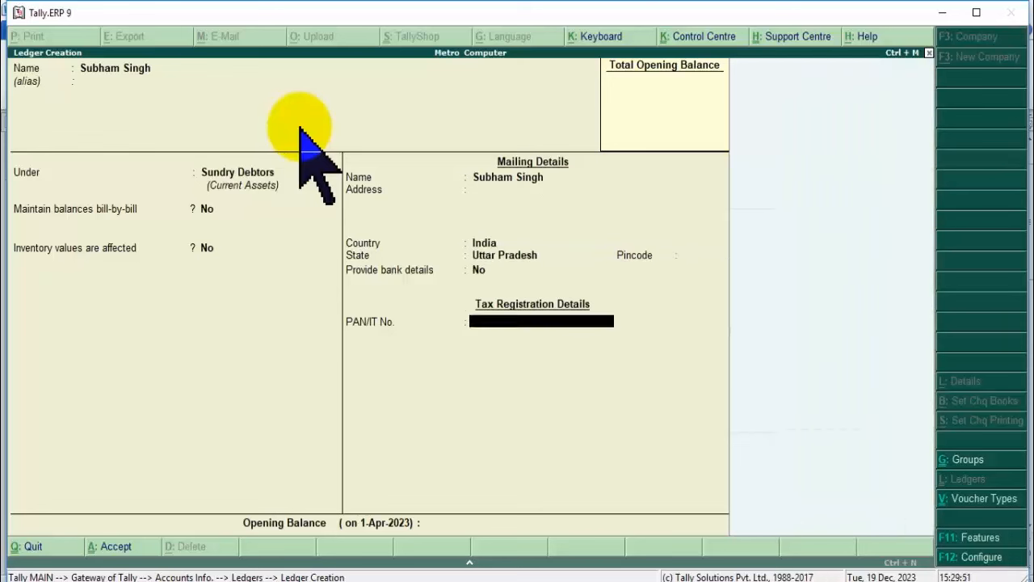
key(Return)
key(Return)
key(Return)
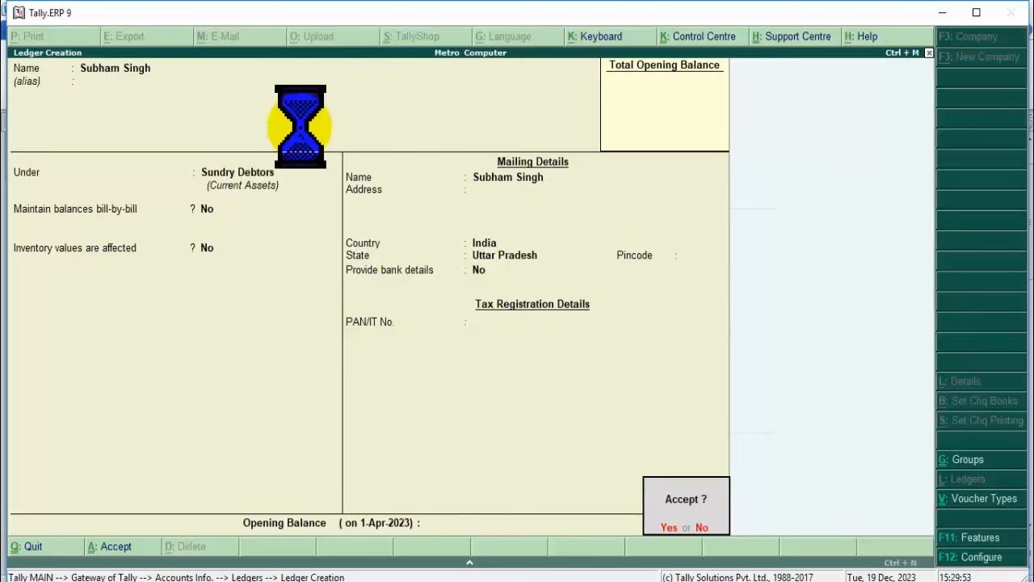
key(Escape)
key(Return)
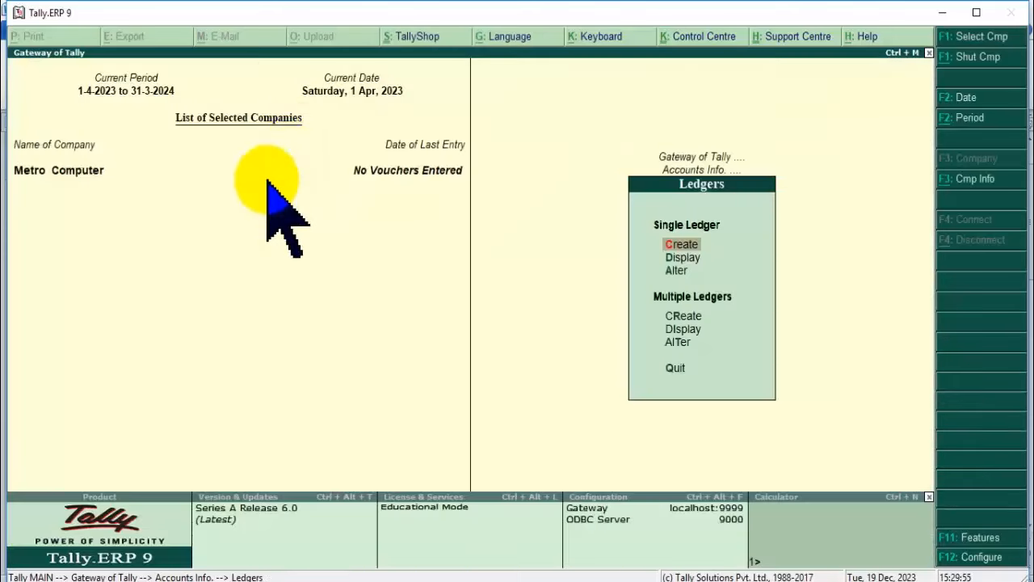
Review the ledger list, back out to Gateway of Tally's Inventory Info., and bring up the Word notes.
click(691, 257)
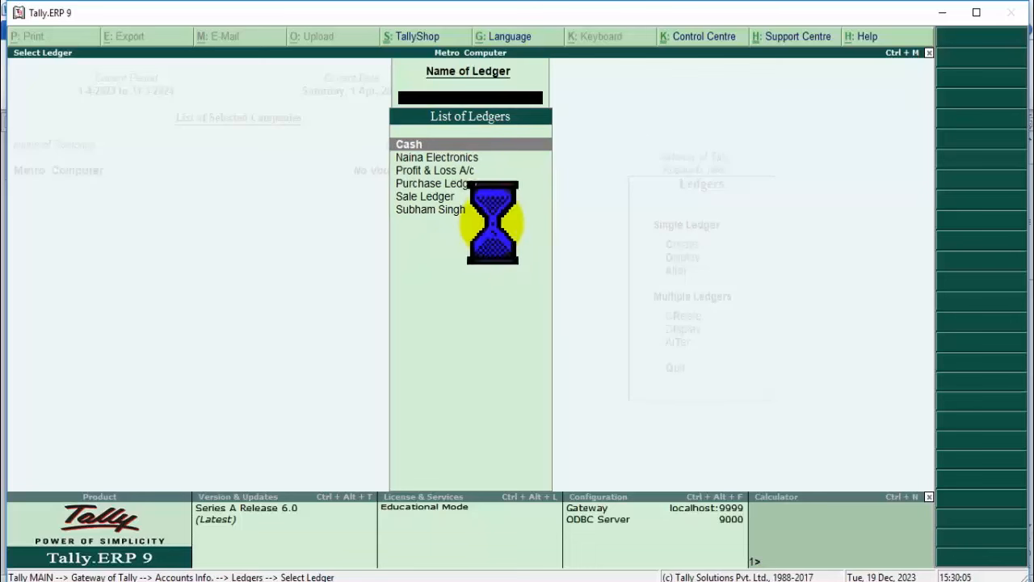
key(Escape)
key(Escape)
key(Escape)
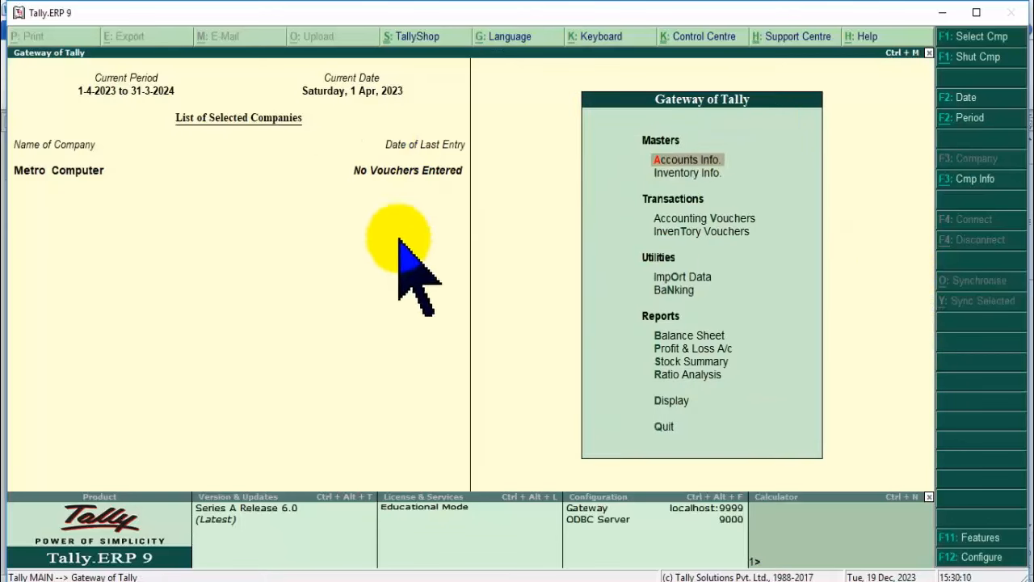
click(694, 174)
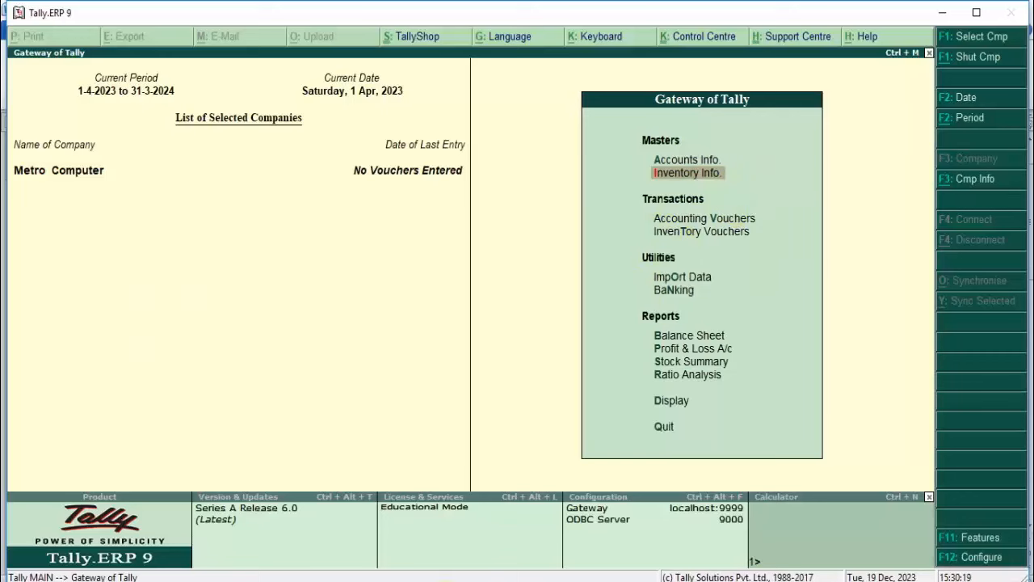
click(460, 581)
click(785, 533)
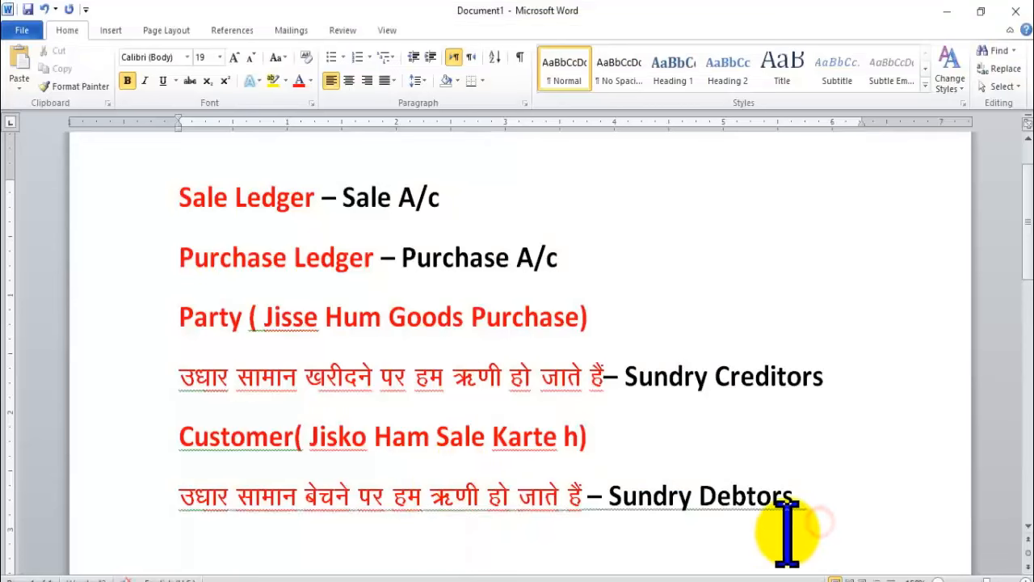
Add a centred 'Items Creation' heading below the Sundry Debtors line.
key(Return)
text(It)
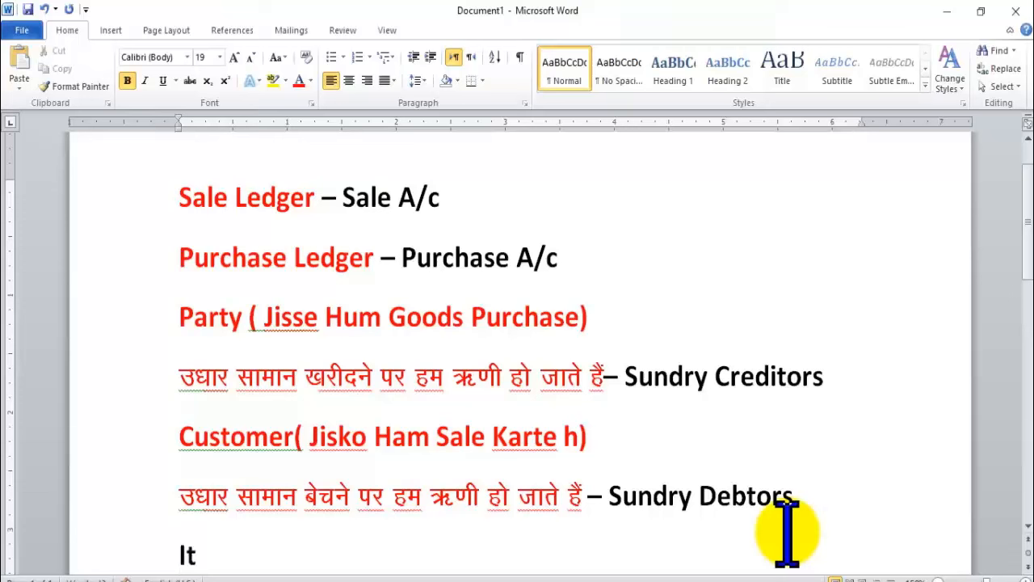
text(ems )
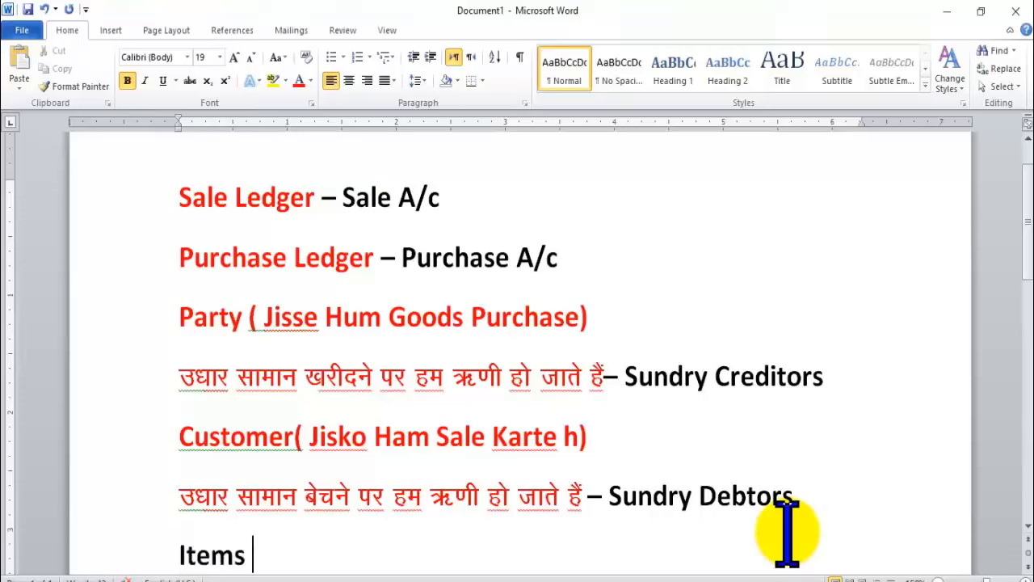
text(Creatrion)
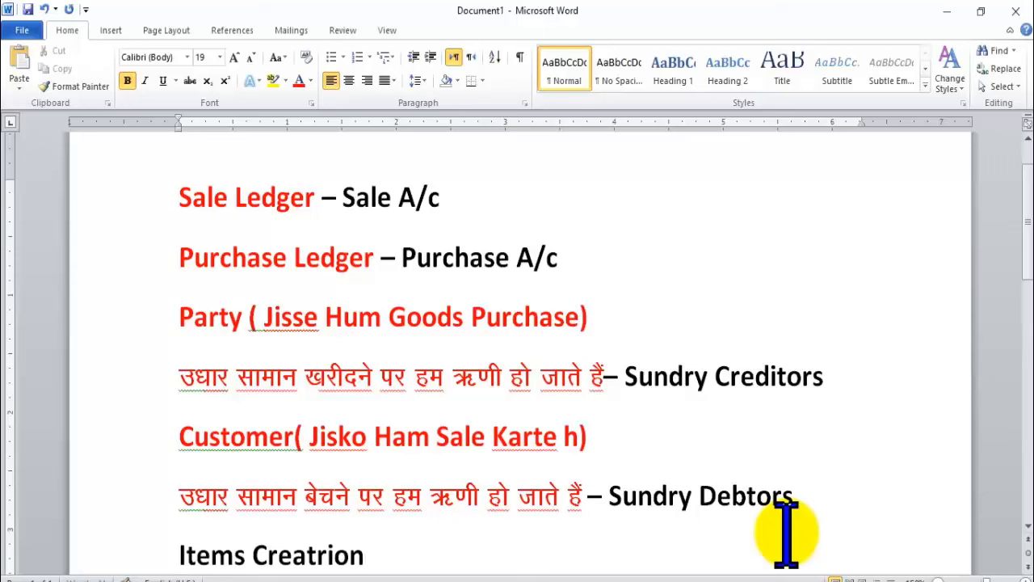
key(BackSpace)
key(BackSpace)
key(BackSpace)
key(BackSpace)
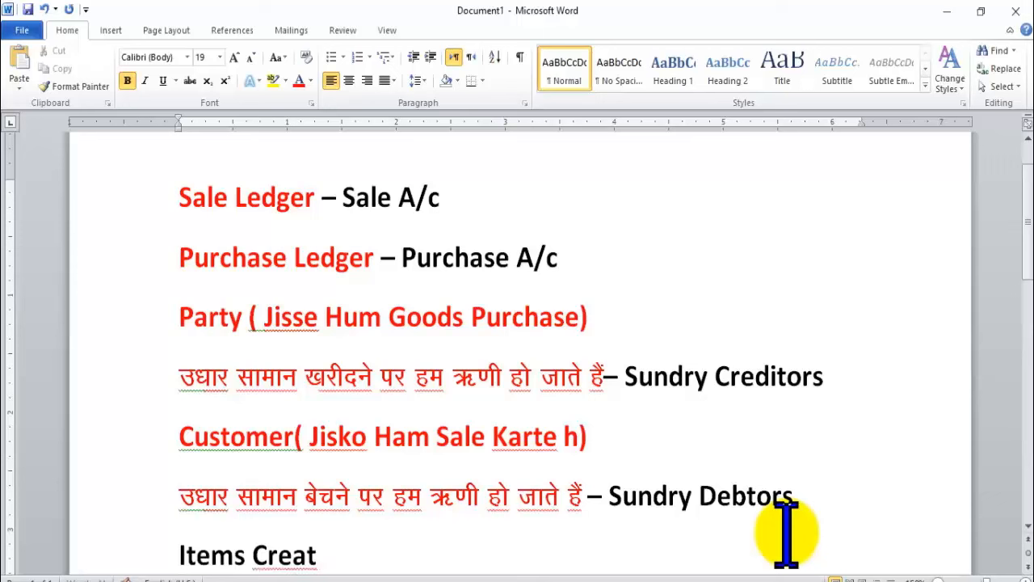
text(ion)
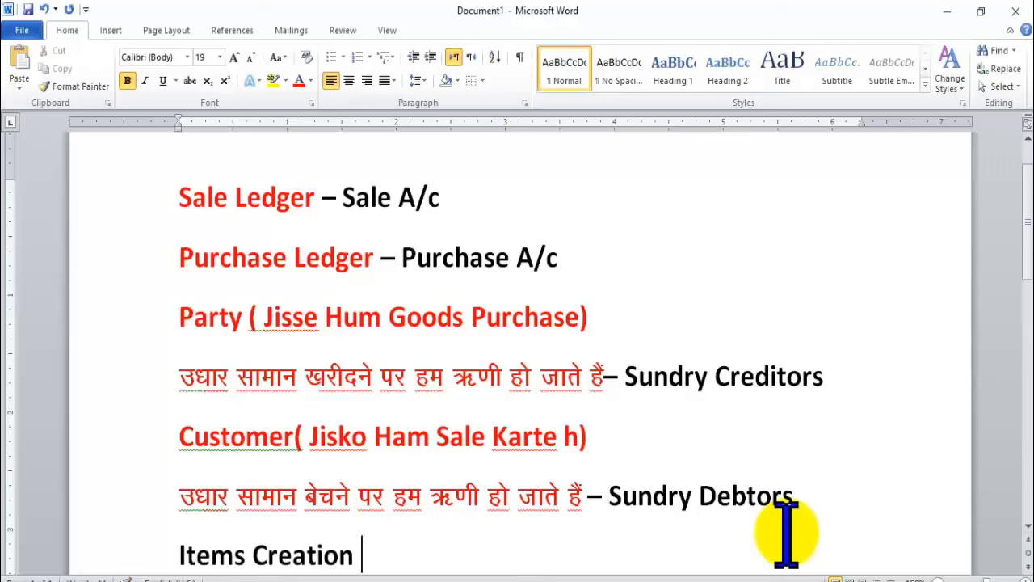
key(BackSpace)
key(Return)
key(Return)
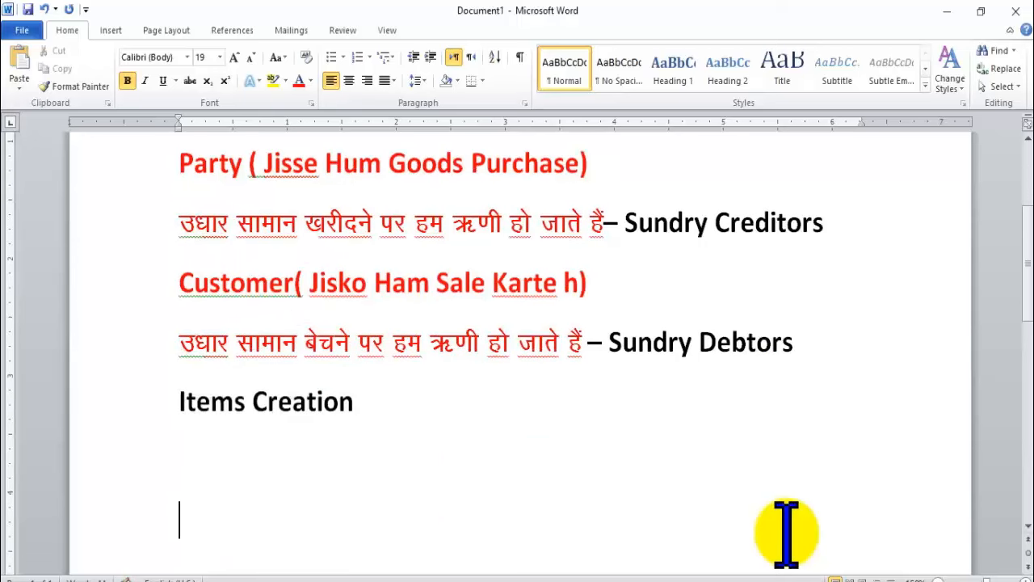
key(Up)
key(Up)
key(shift+End)
key(ctrl+e)
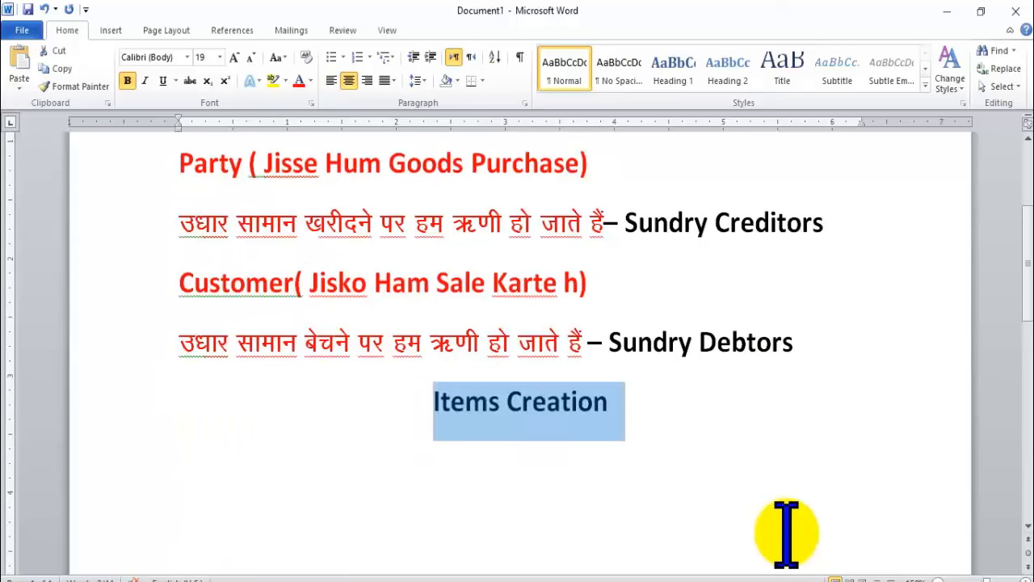
key(Left)
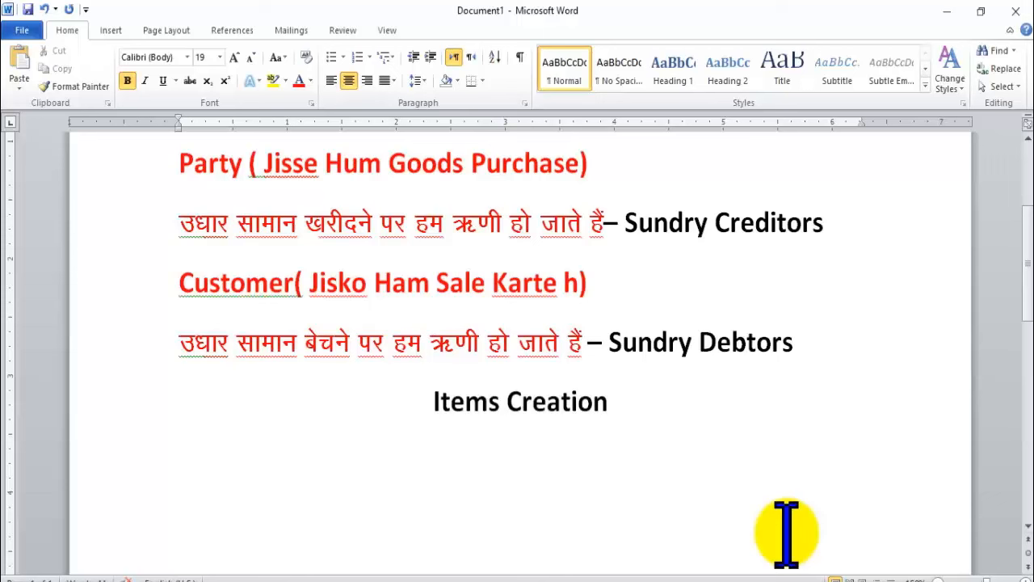
Insert a 'Ledger Creation' heading above Items Creation and return to Tally.ERP 9.
key(Return)
key(Up)
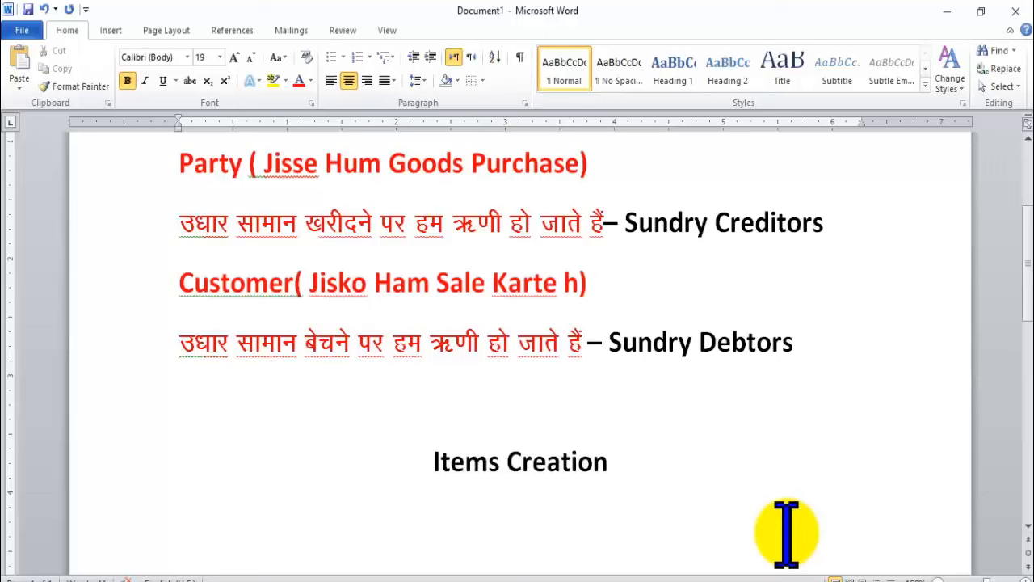
text(Ledger)
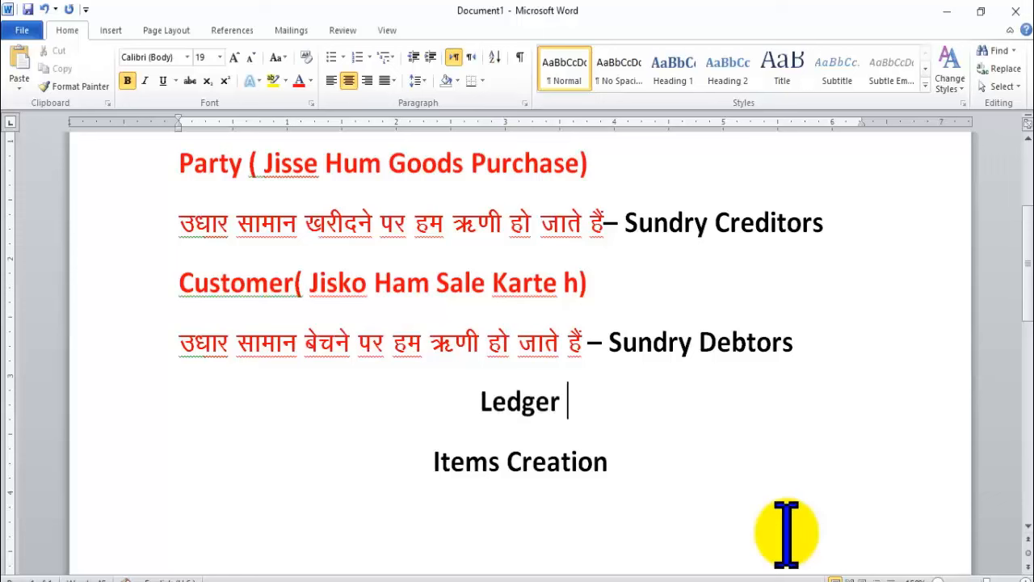
key(Down)
key(ctrl+Left)
key(ctrl+shift+Right)
key(ctrl+c)
key(Up)
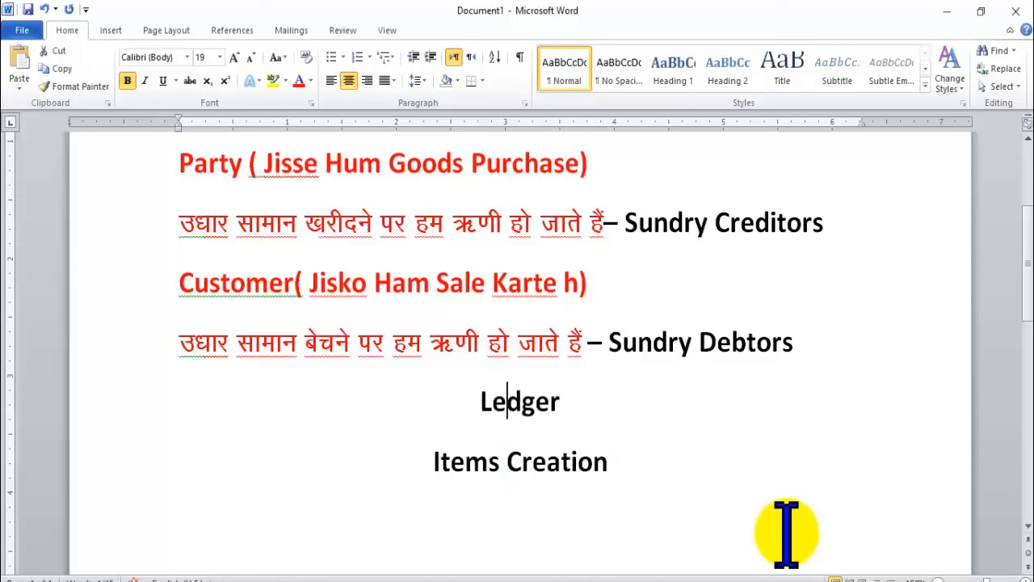
key(End)
key(ctrl+v)
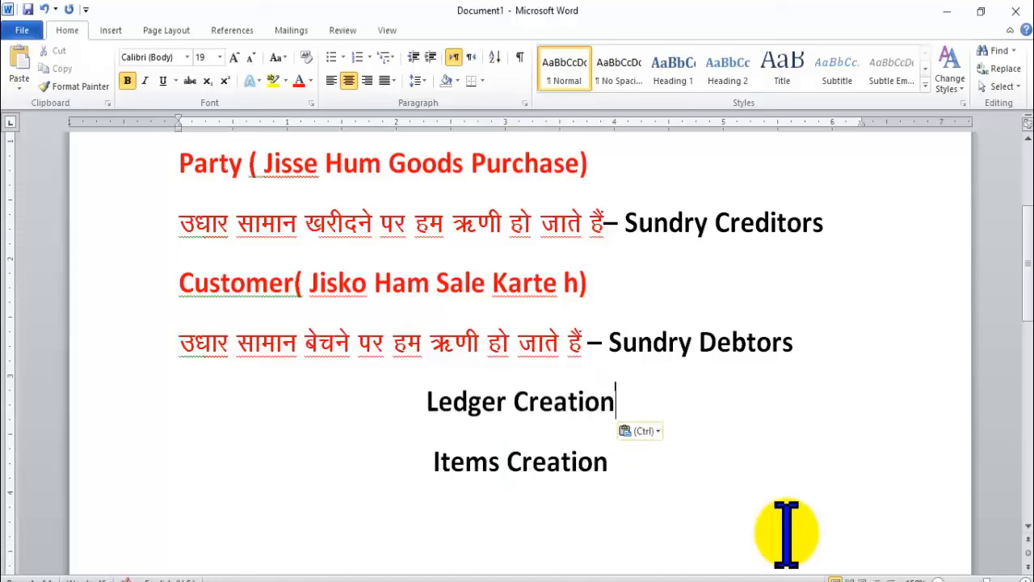
click(787, 533)
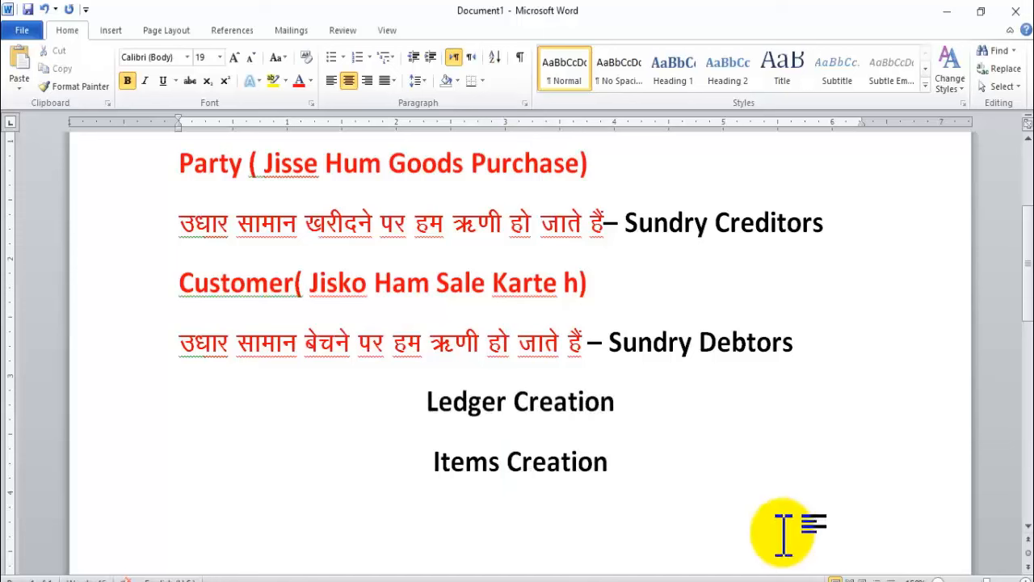
click(635, 471)
key(alt+Tab)
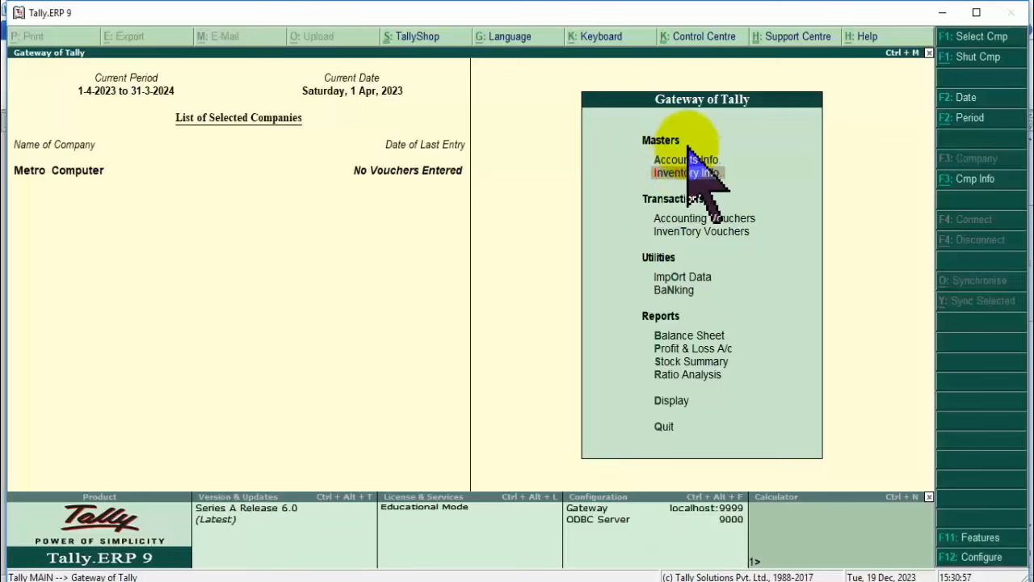
Start creating a unit under Inventory Info > Units of Measure with symbol Nos.
click(712, 186)
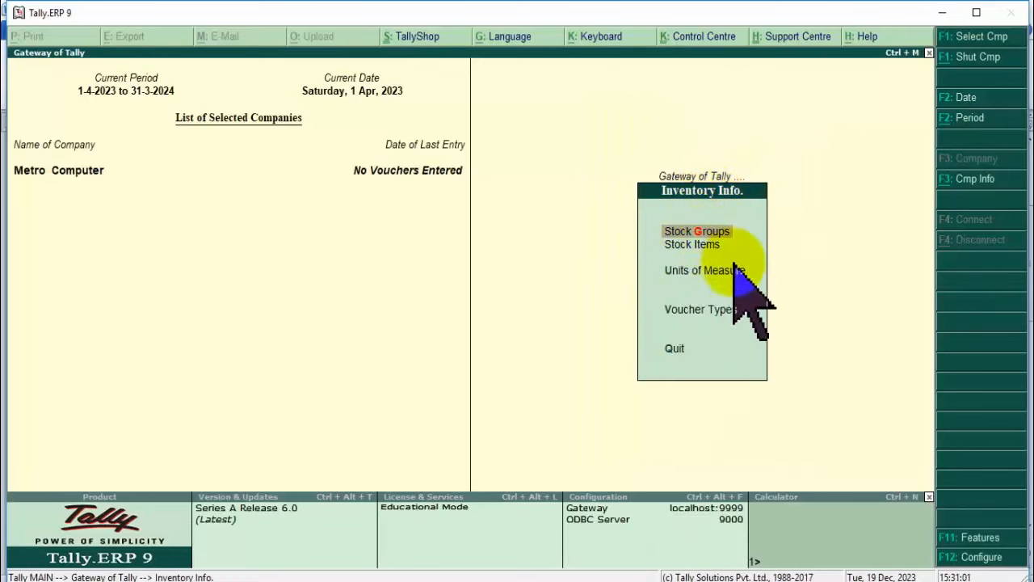
click(735, 272)
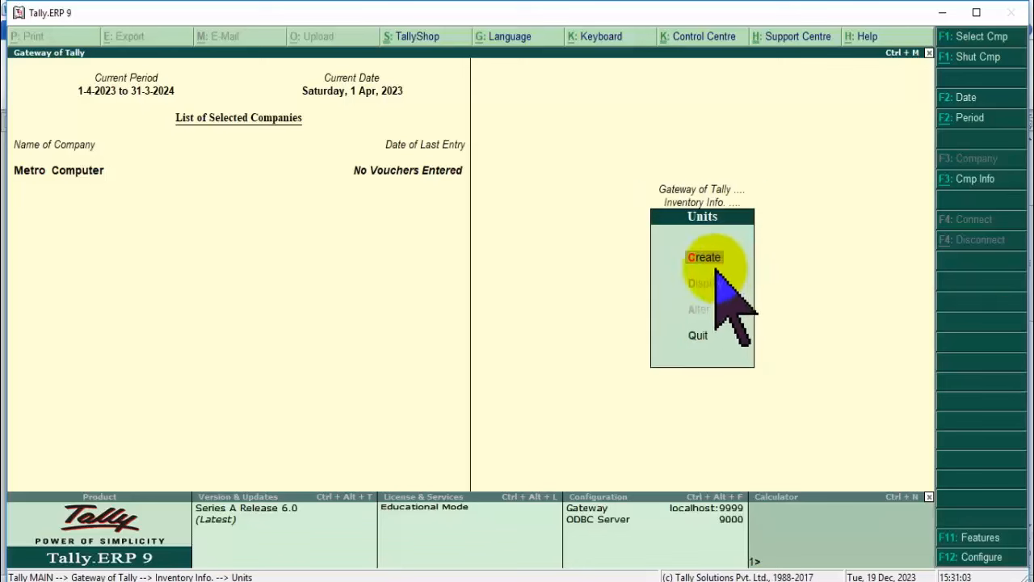
click(715, 260)
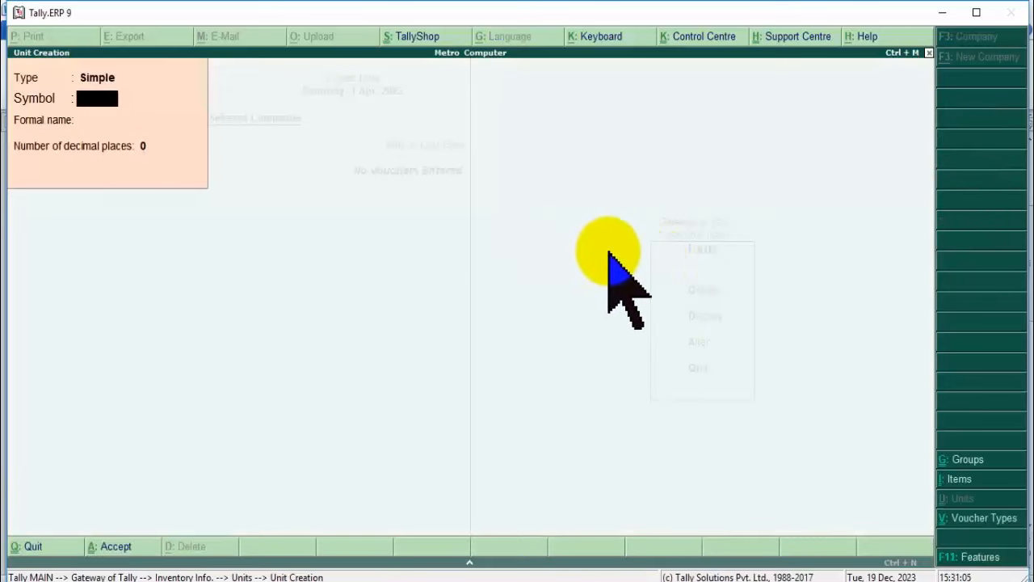
key(Return)
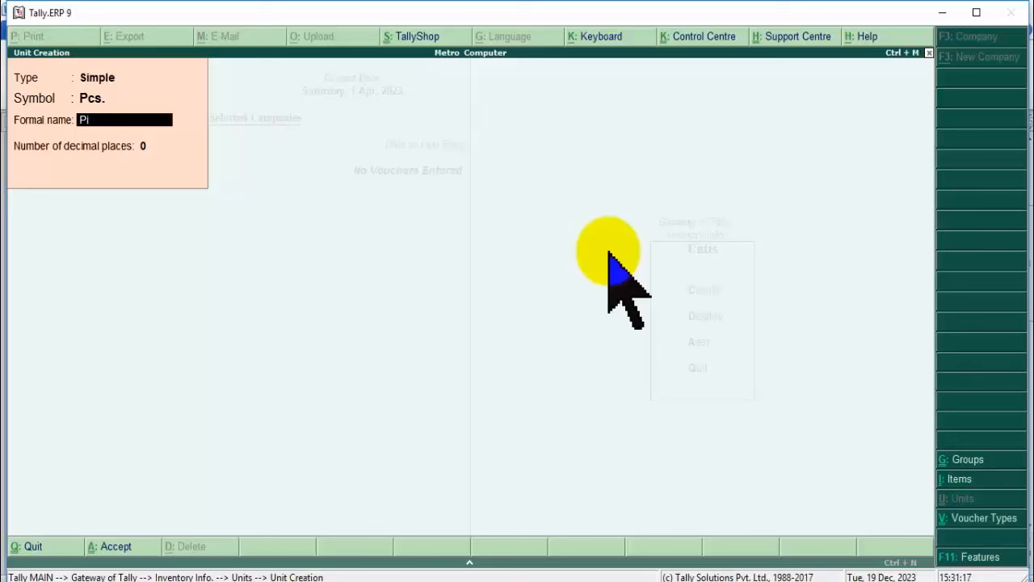
key(BackSpace)
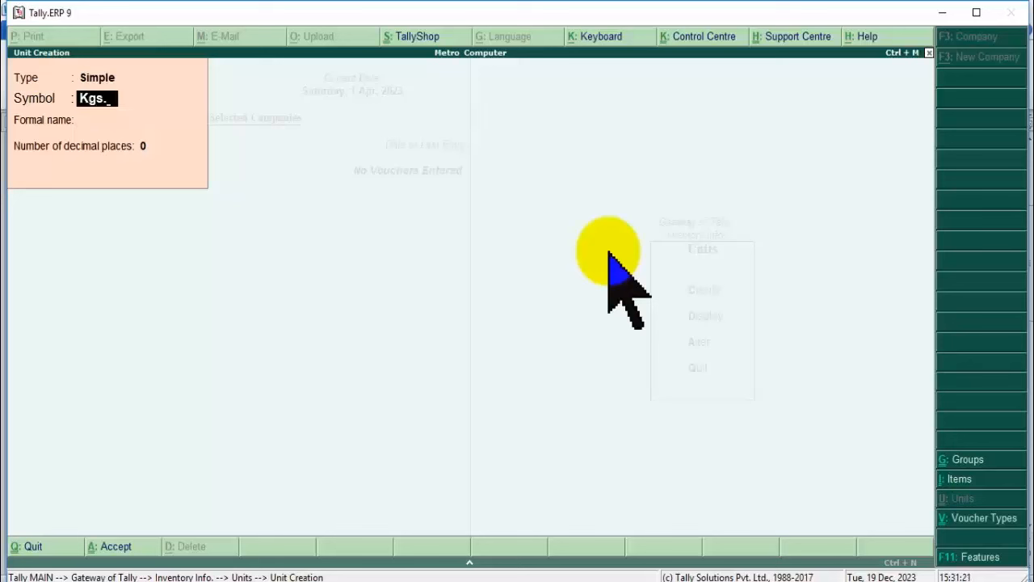
key(Return)
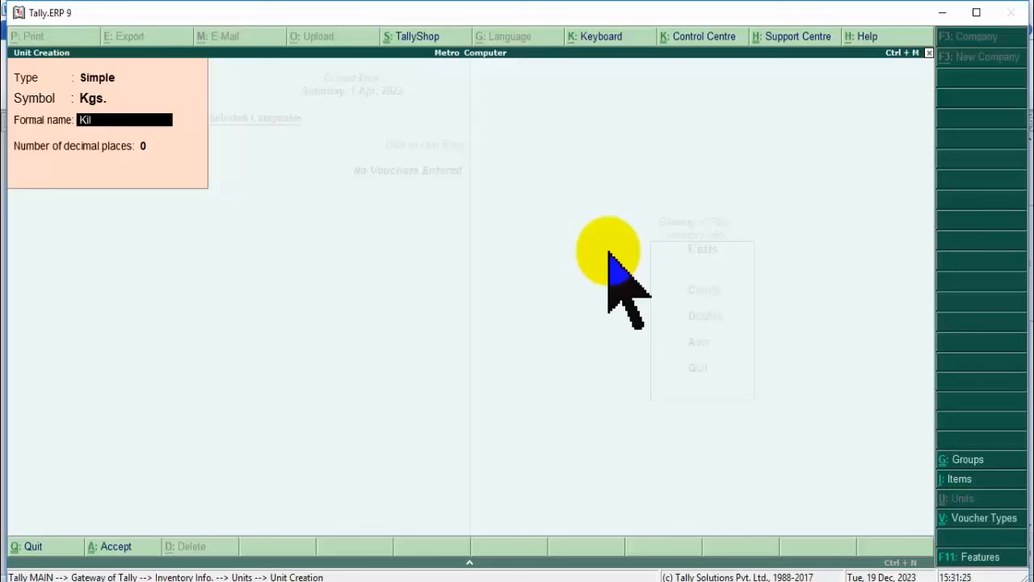
key(BackSpace)
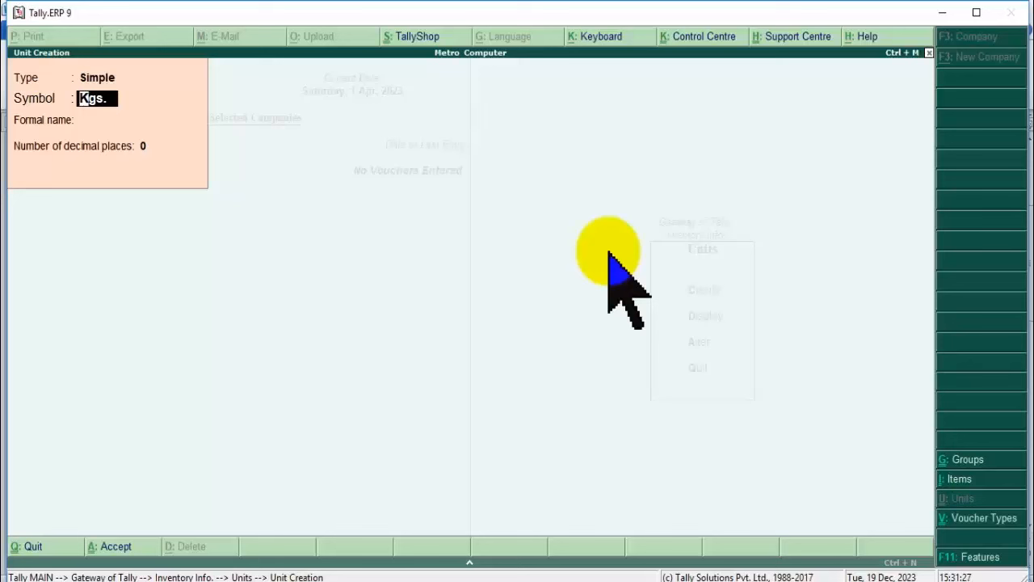
text(P)
key(Return)
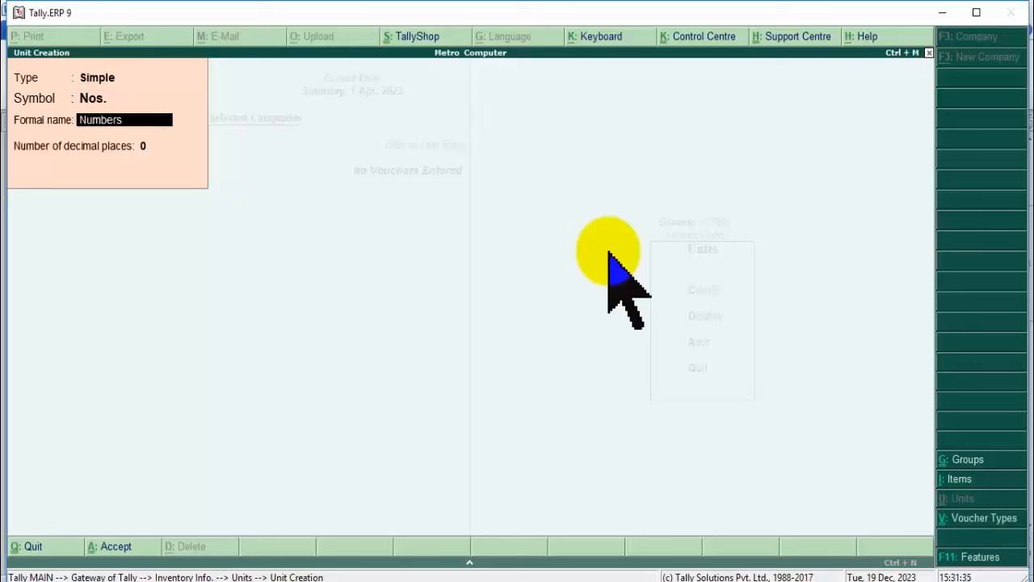
Give it formal name Numbers and 2 decimal places, save it, and back out to Inventory Info.
key(Return)
text(2)
key(Return)
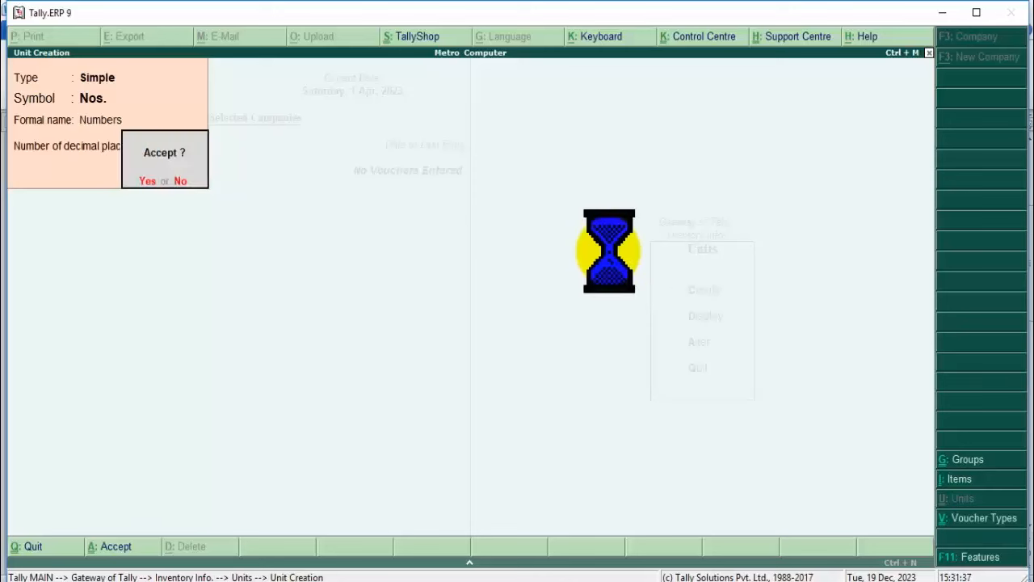
key(Return)
key(Escape)
key(Return)
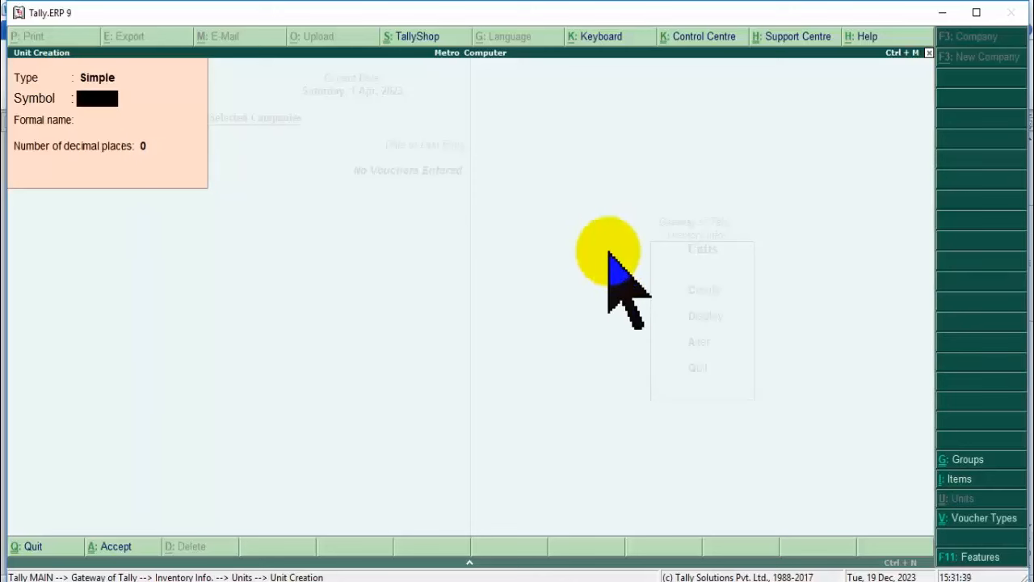
key(Escape)
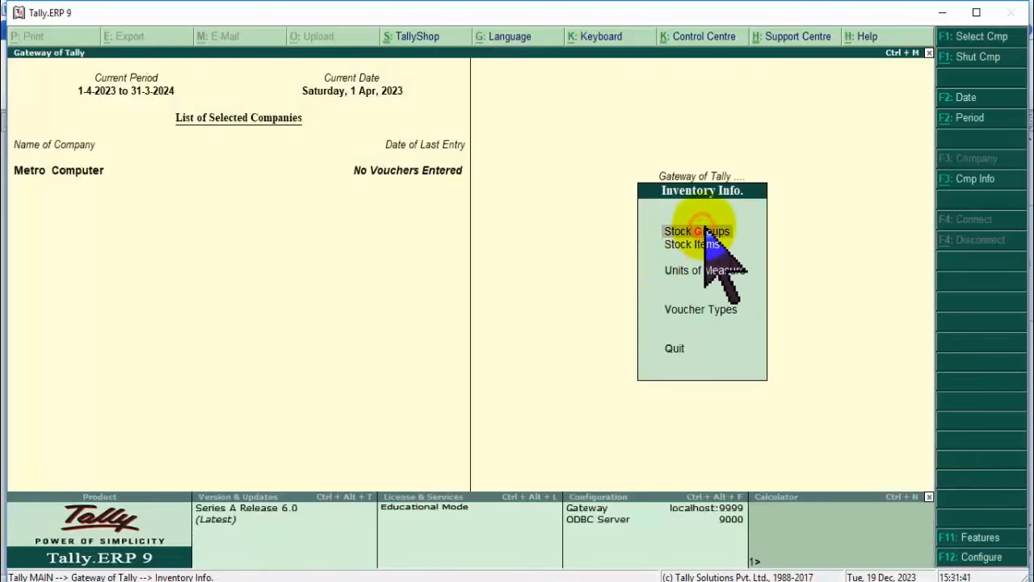
Create the stock group Electronic under Primary.
click(703, 230)
key(Return)
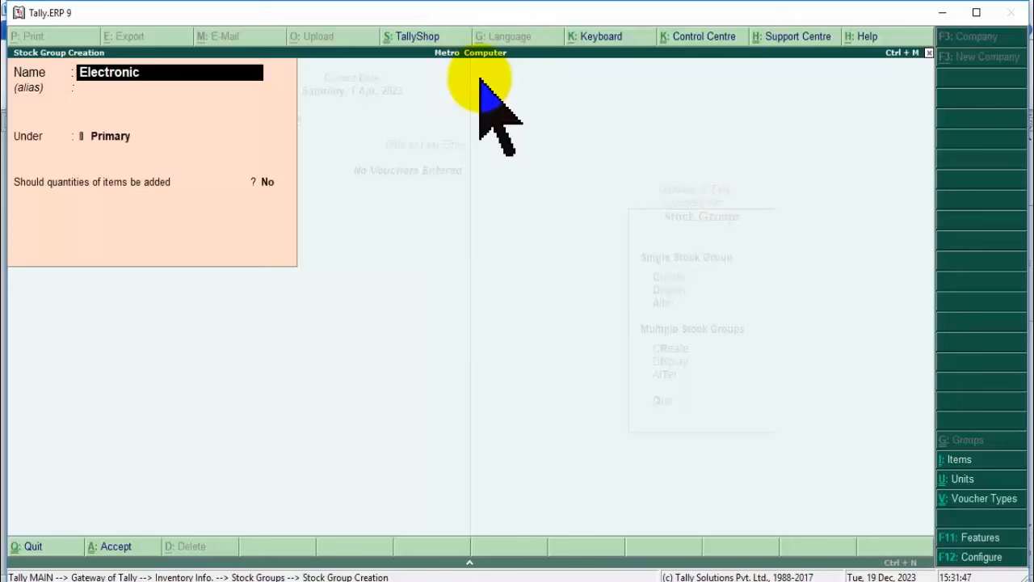
text(Electronic)
key(Return)
key(Return)
key(Return)
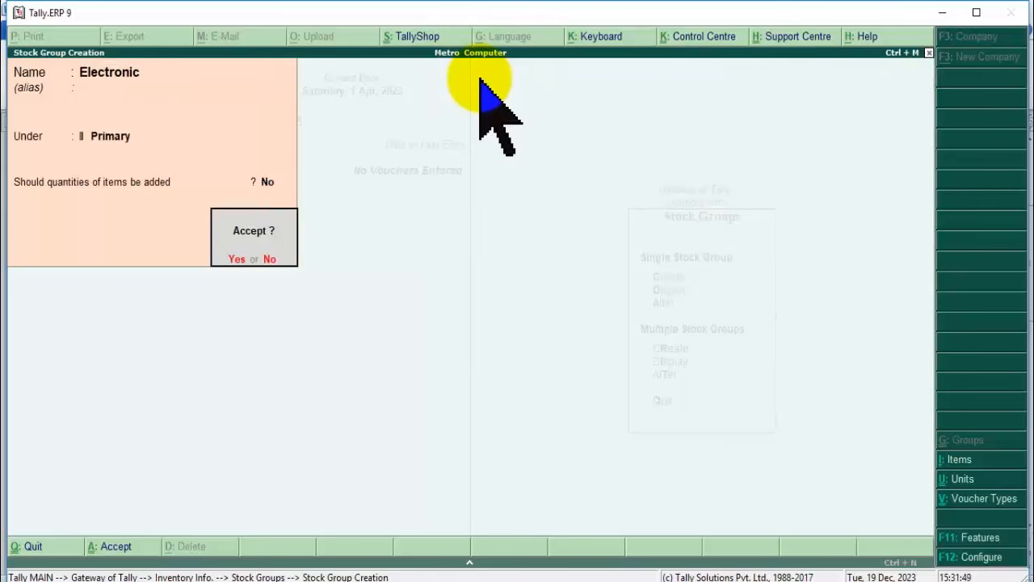
key(Return)
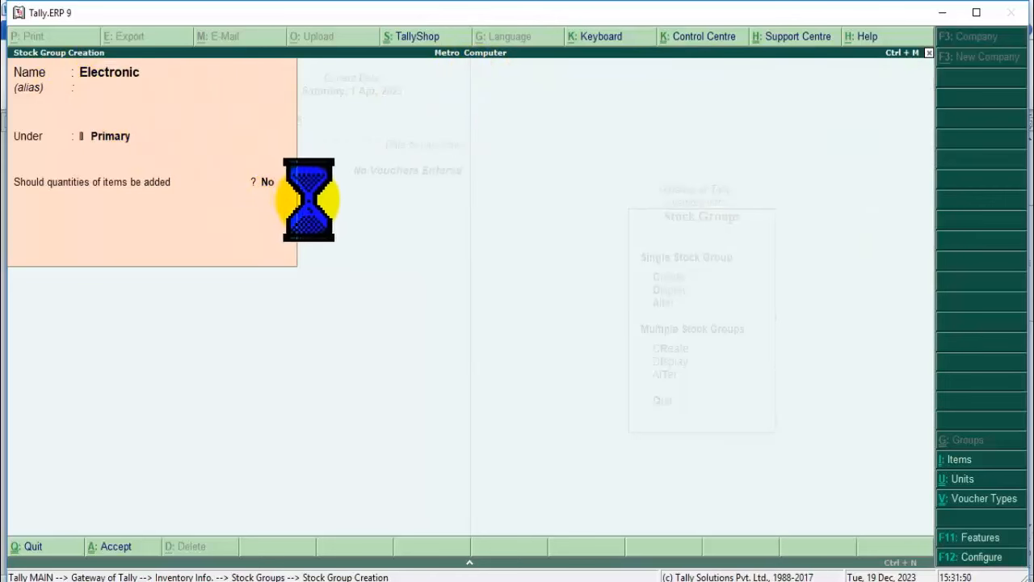
Exit stock group creation and return to the Inventory Info menu.
key(Escape)
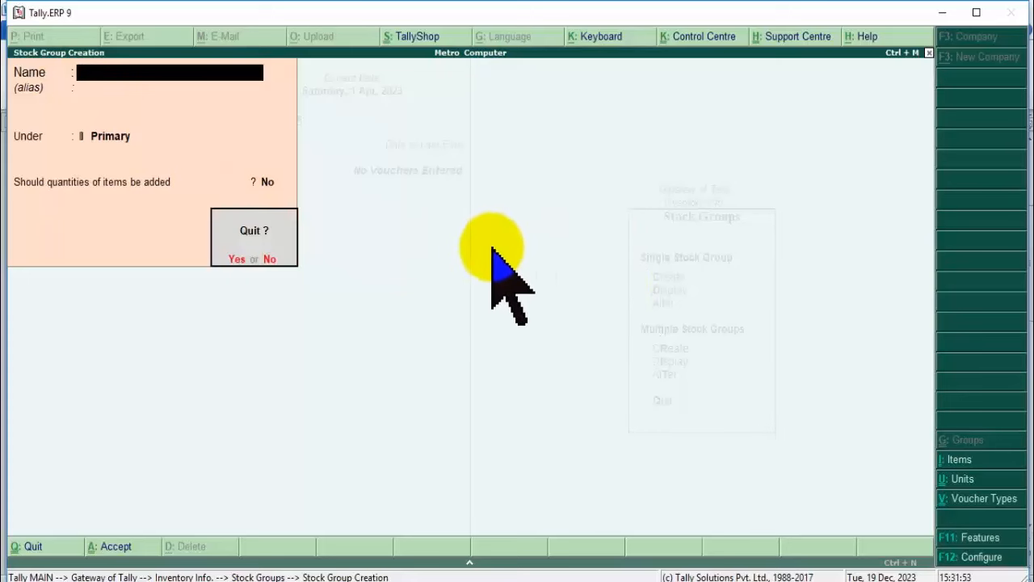
key(Return)
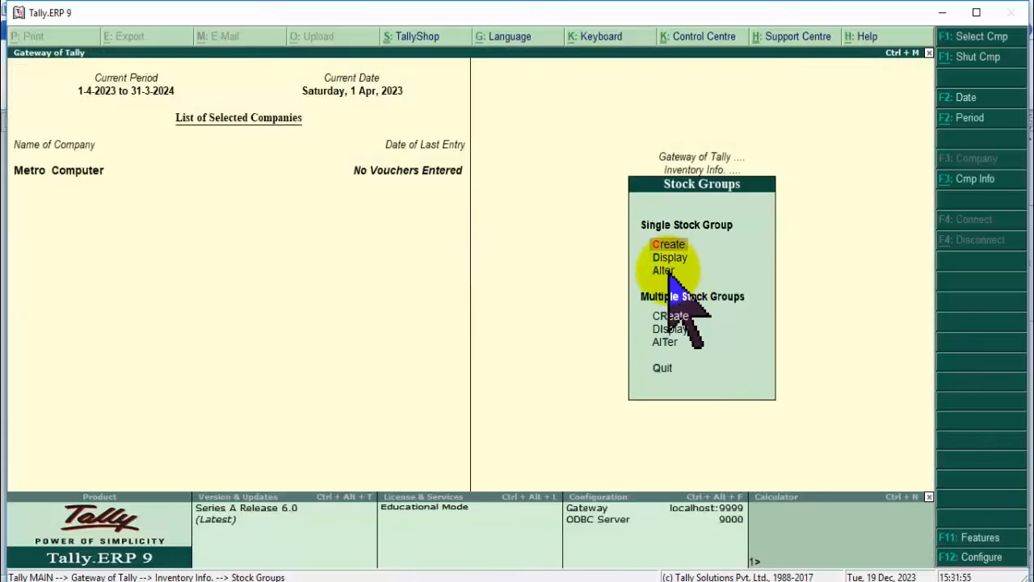
key(Escape)
Start a stock item named Hp Keyboard and place it under the Electronic group.
click(683, 244)
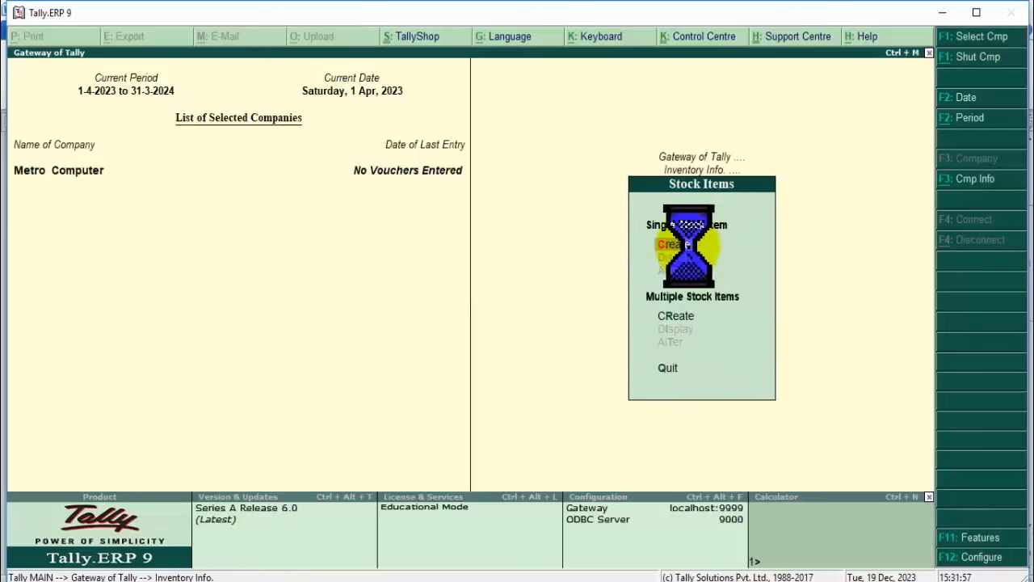
click(721, 277)
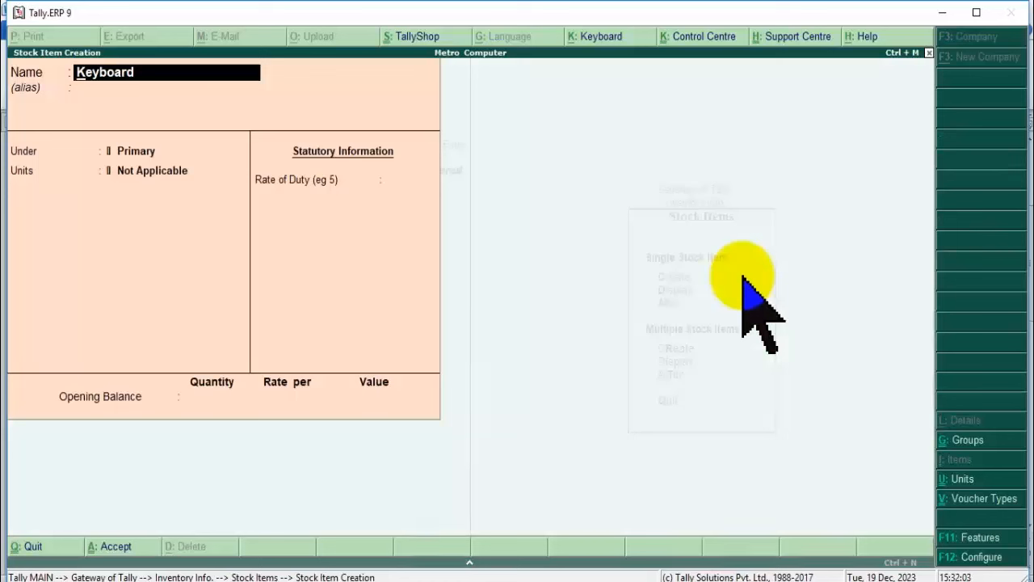
text(Hp)
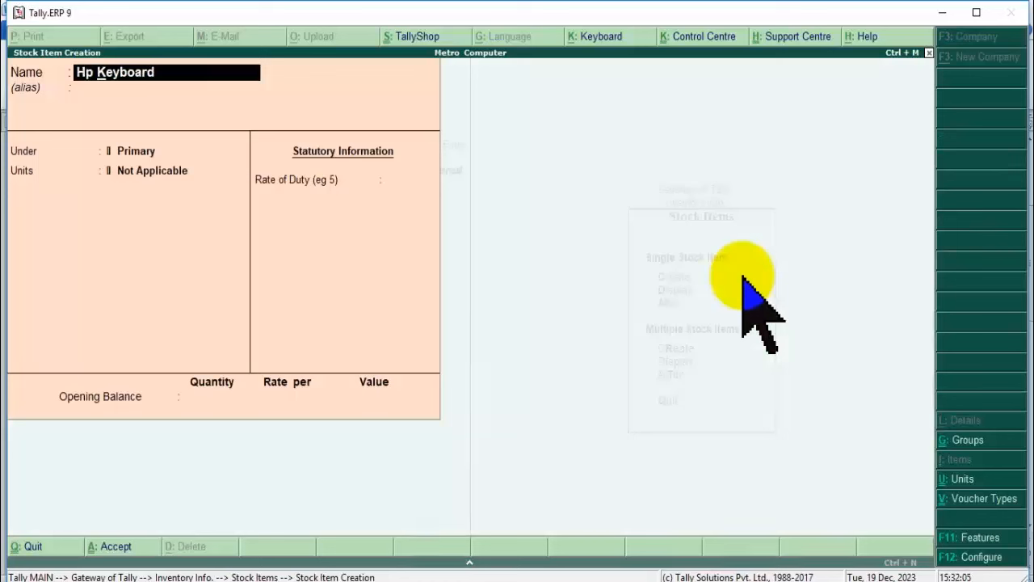
key(Return)
key(Return)
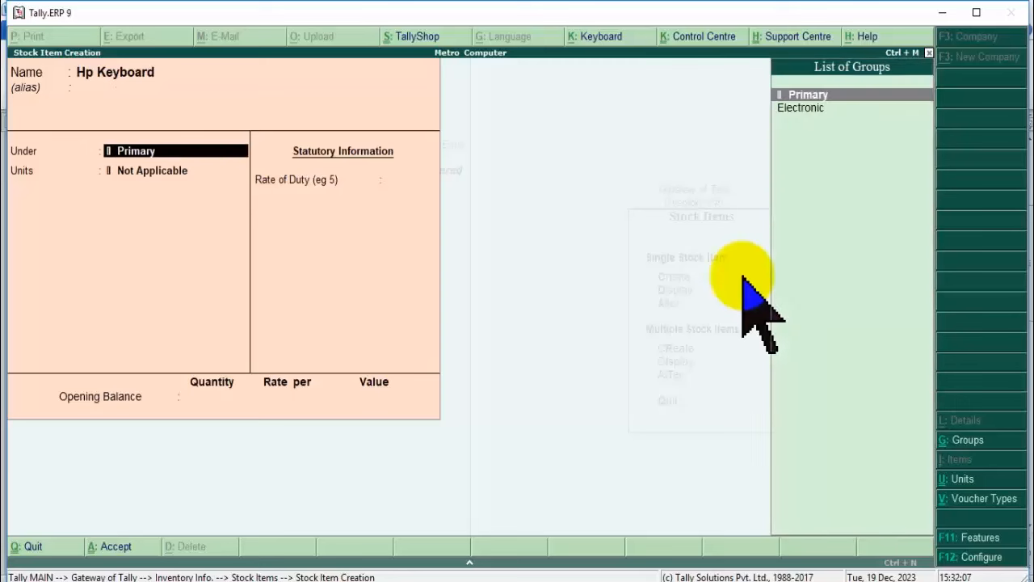
key(Down)
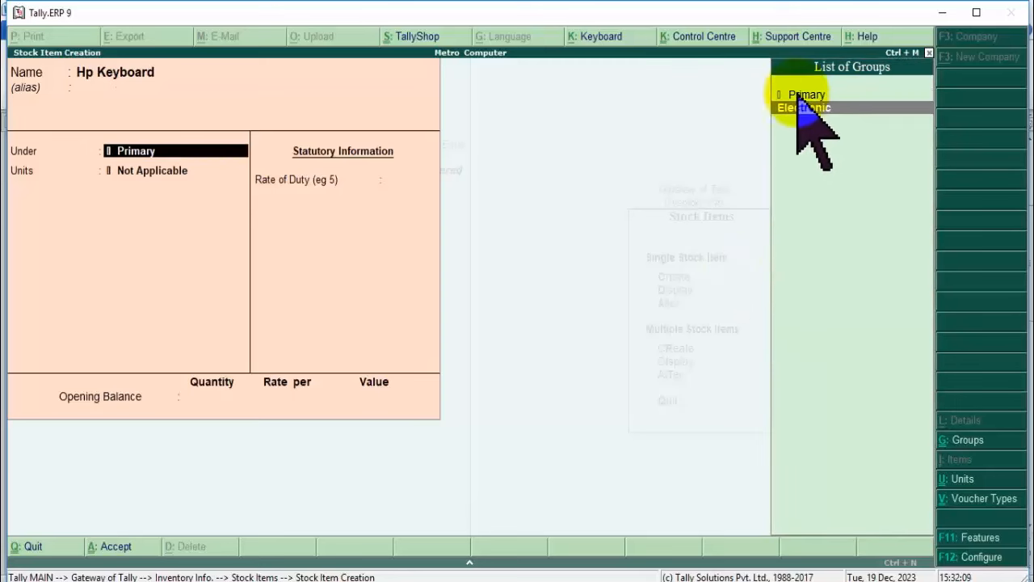
key(Up)
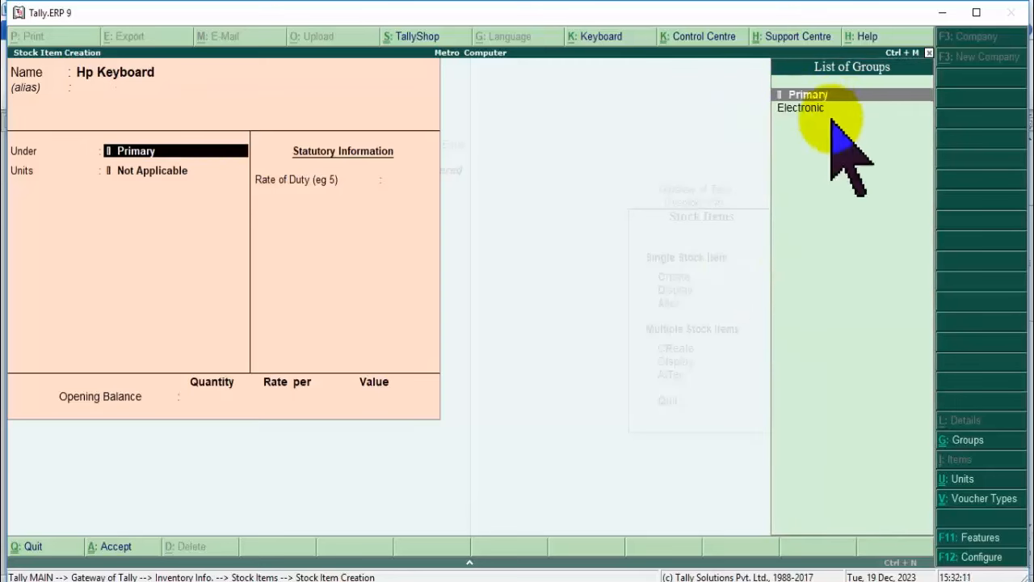
key(Down)
key(Up)
key(Down)
key(Up)
key(Down)
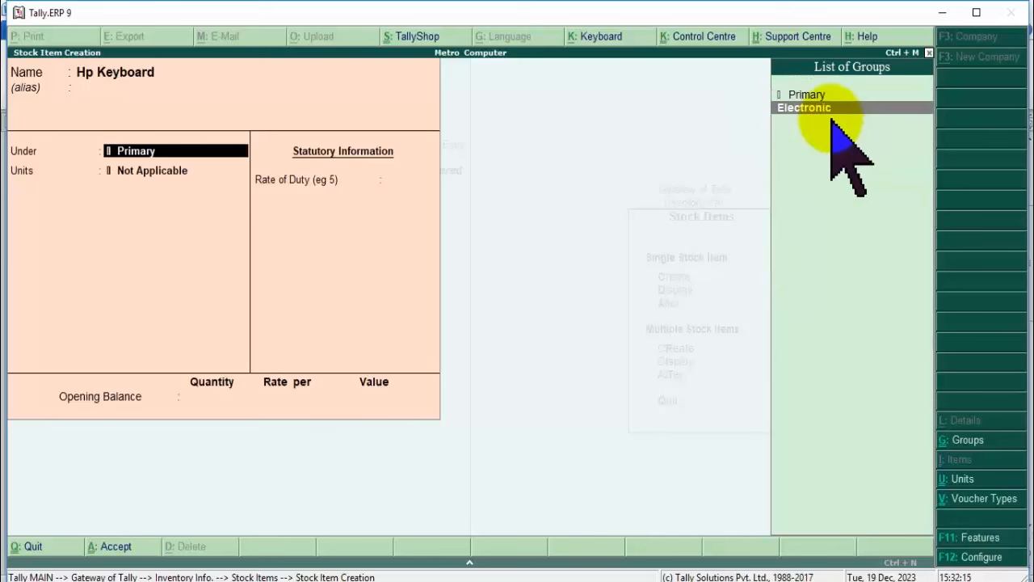
key(Return)
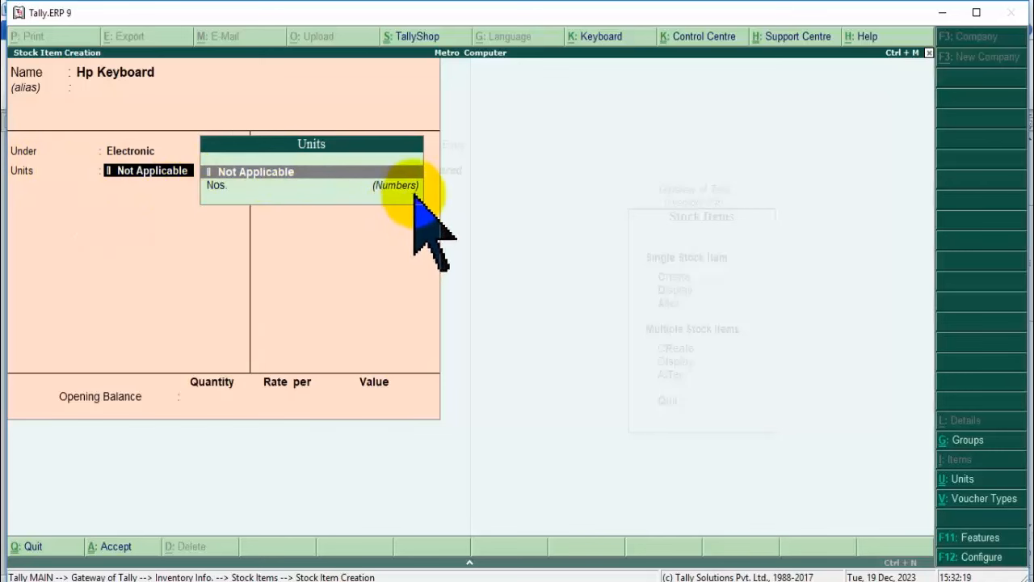
Give Hp Keyboard the unit Nos., leave rate of duty at 0, and save it.
click(222, 186)
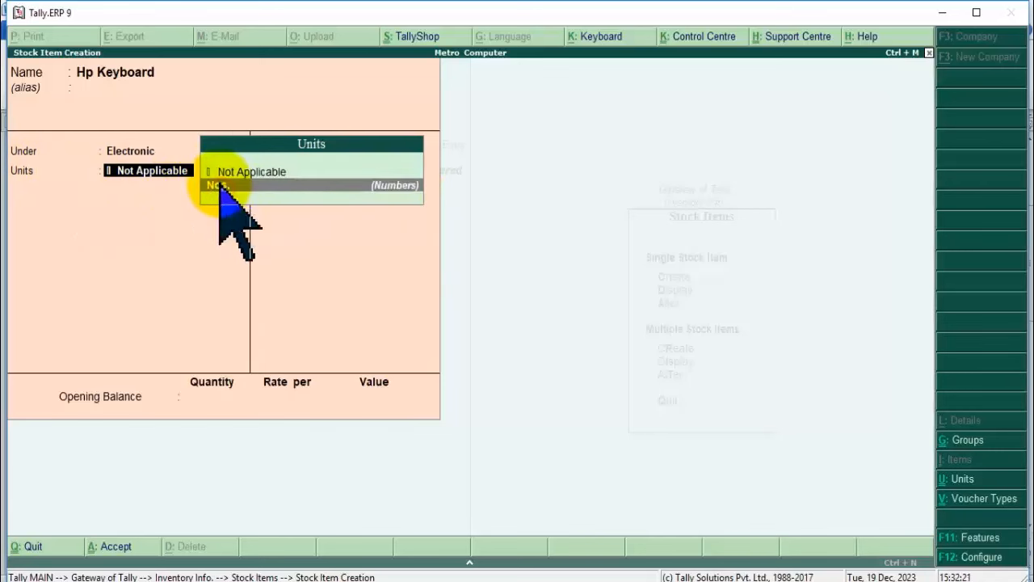
click(222, 186)
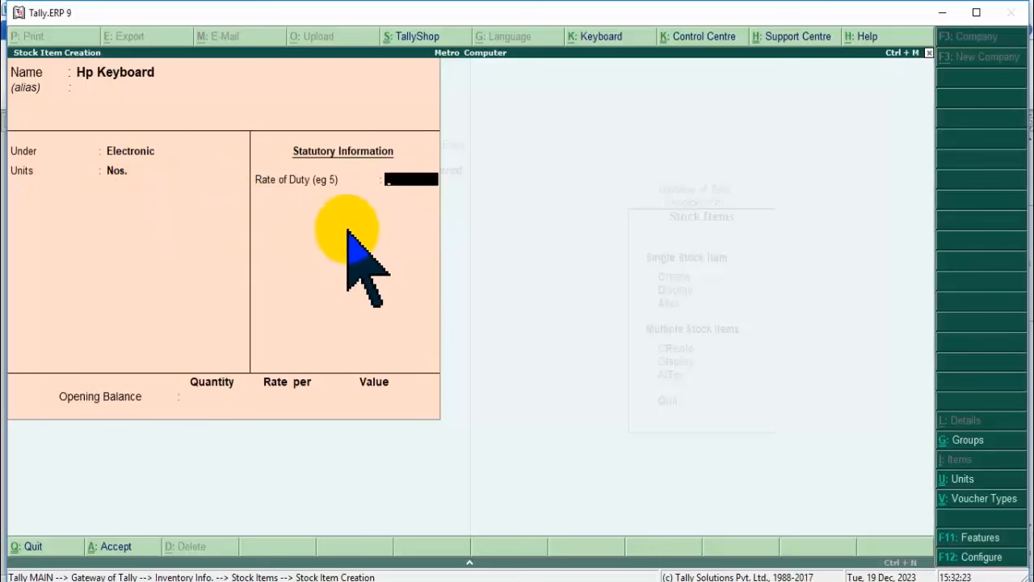
key(Return)
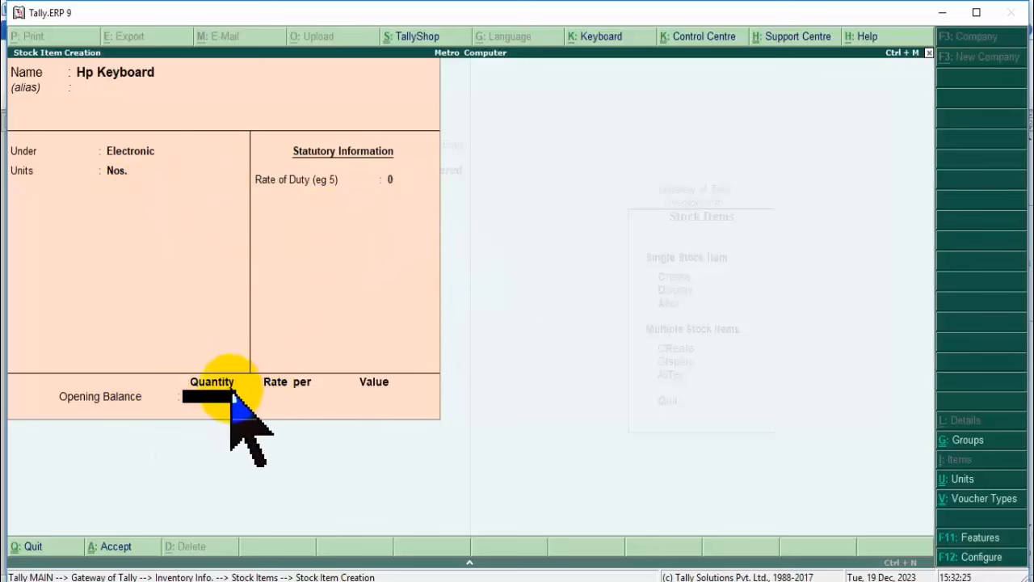
key(Return)
key(Return)
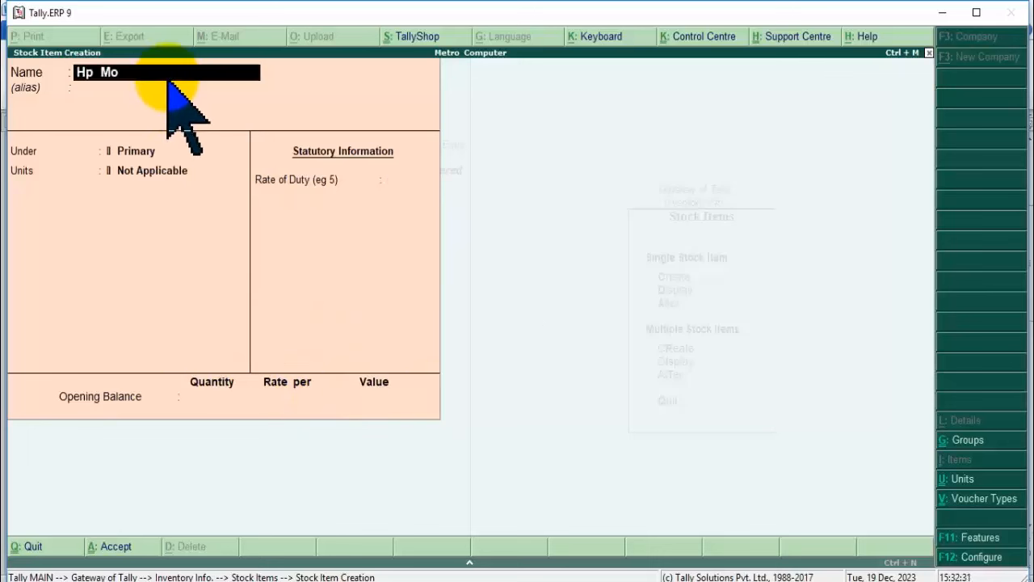
Enter the stock item Hp Mouse under Electronic with unit Nos.
key(Return)
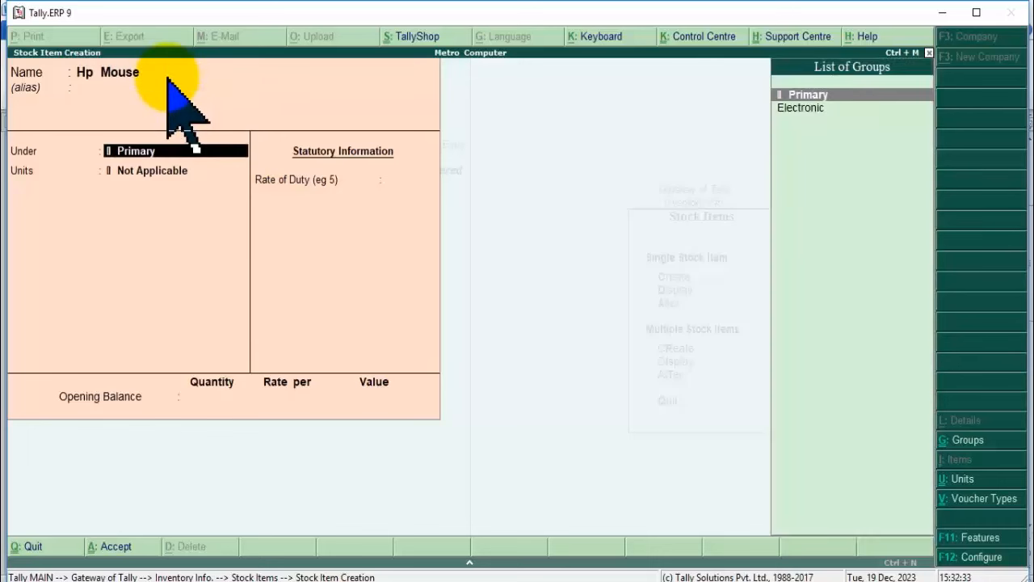
key(BackSpace)
text(Hp Mous)
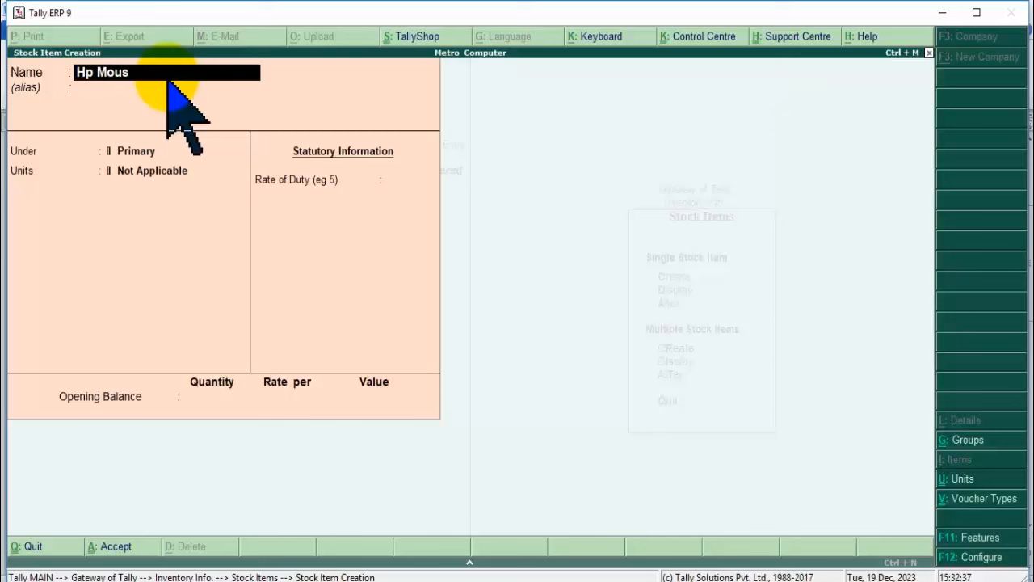
text(e)
key(Return)
key(Down)
key(Return)
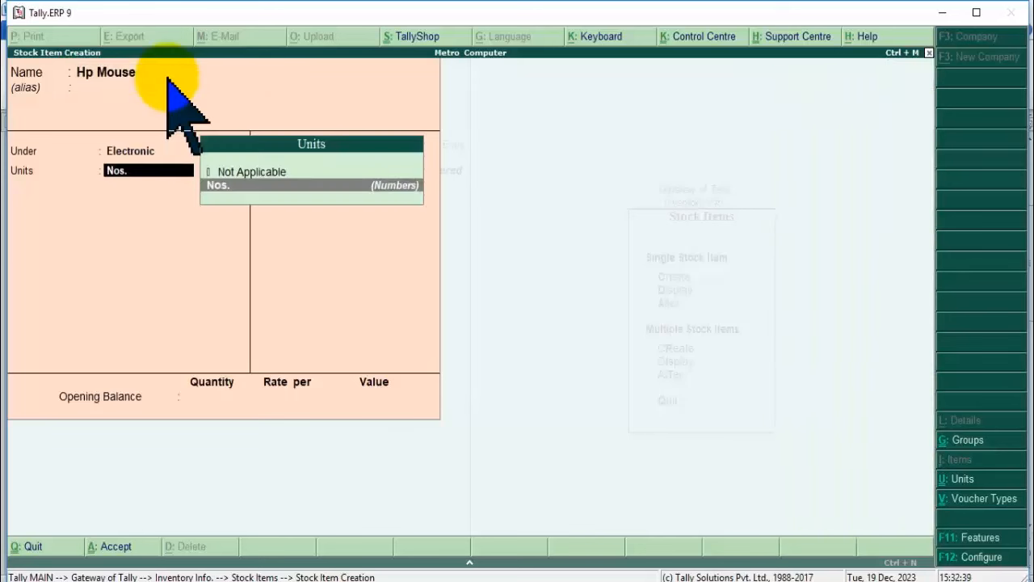
key(Return)
key(Return)
key(Return)
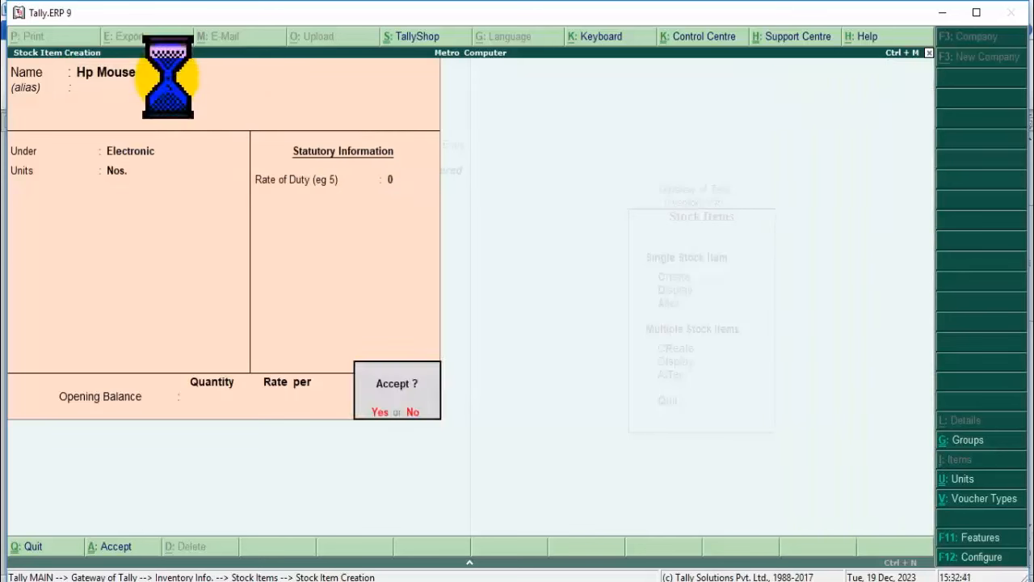
key(Return)
Return to Gateway of Tally and open Accounting Vouchers, showing a blank Payment voucher.
key(Escape)
key(Escape)
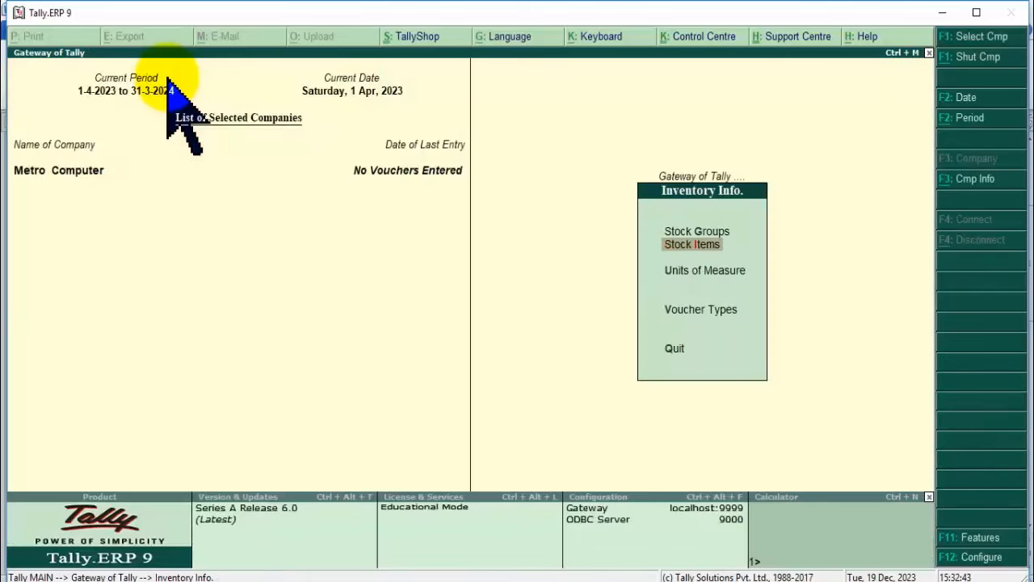
key(Escape)
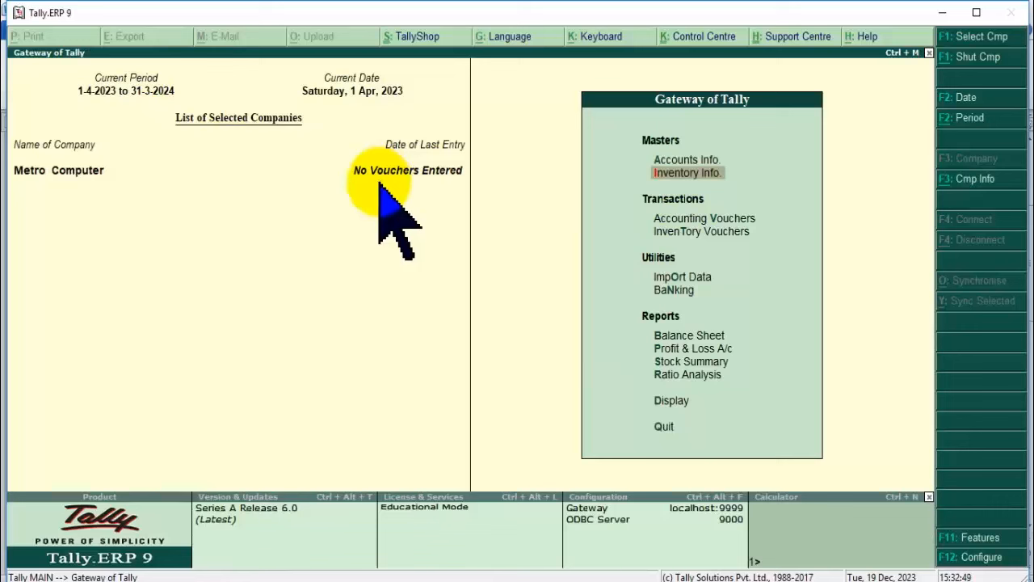
click(706, 218)
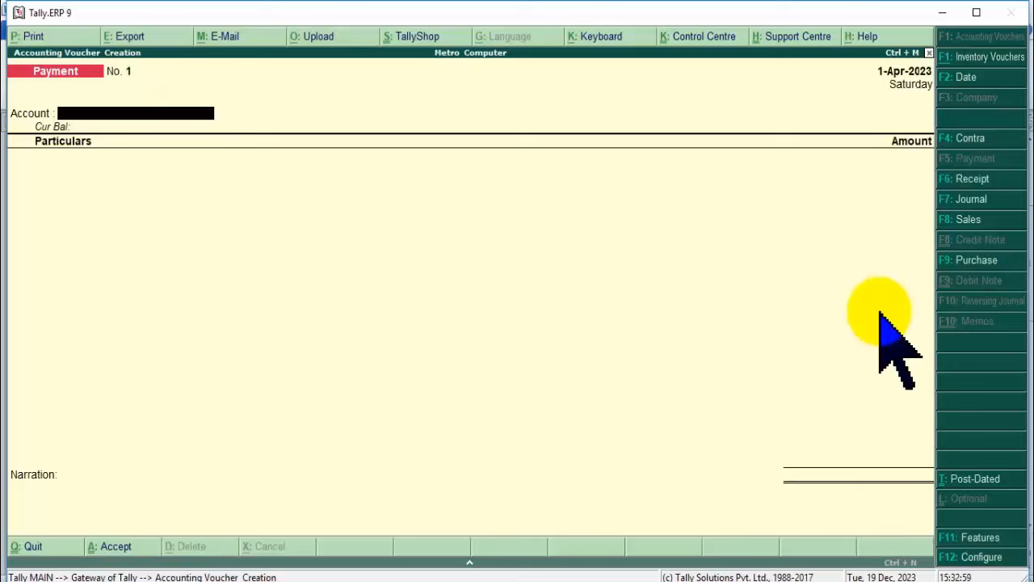
Add a Purchase line below Items Creation in the Word notes.
click(428, 581)
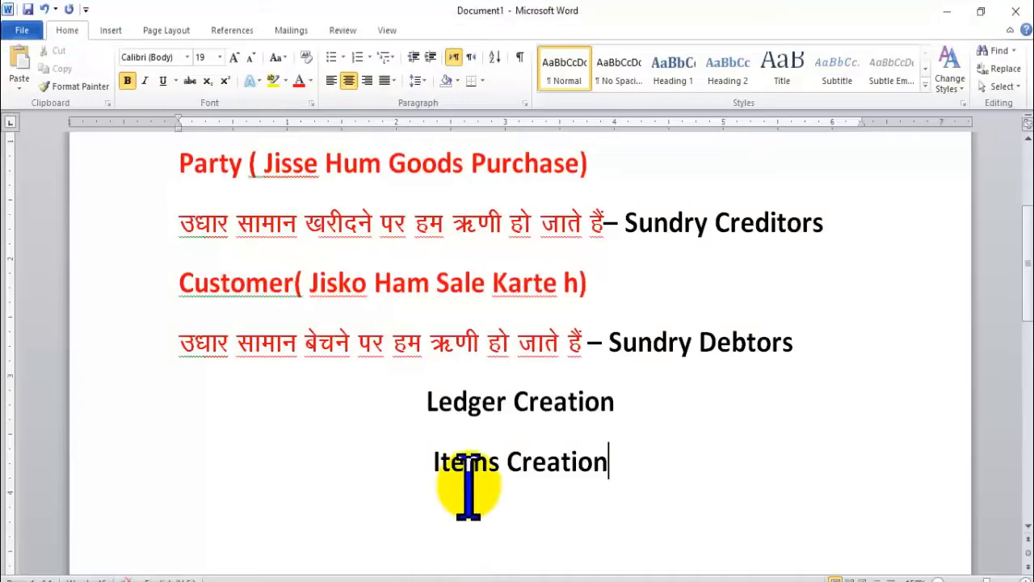
key(Return)
text(Purchase)
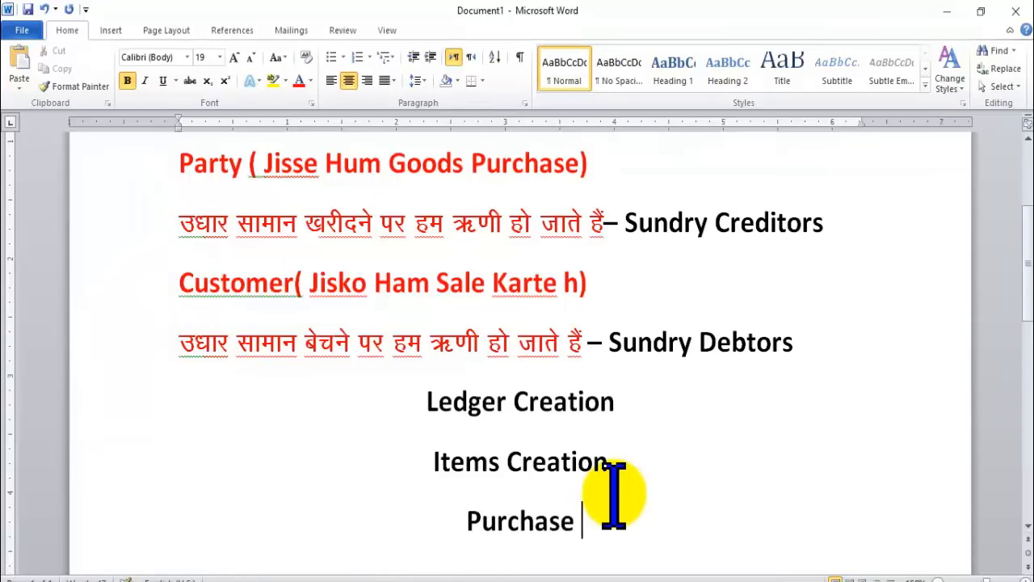
key(Return)
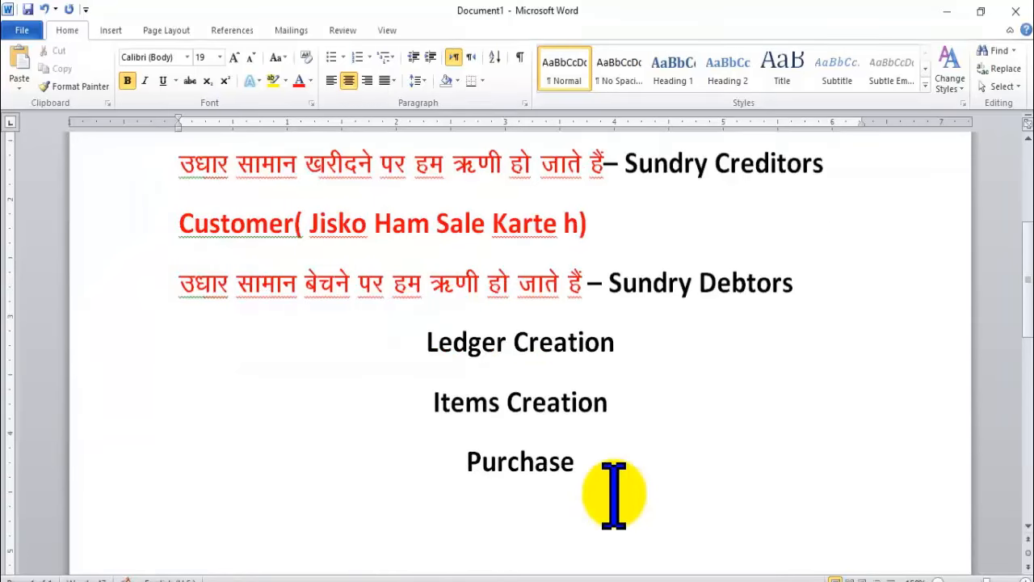
key(alt+Tab)
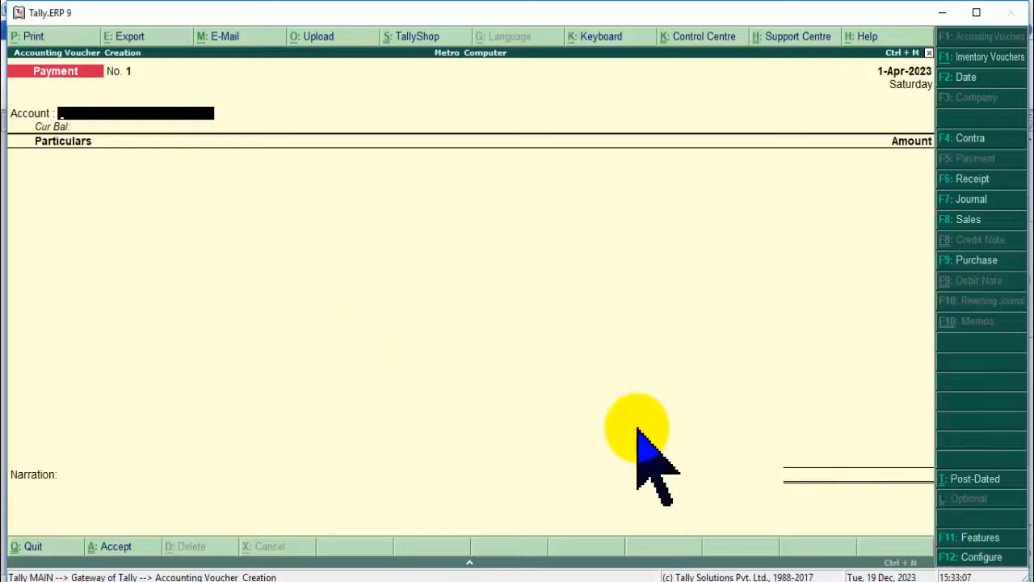
key(alt+Tab)
Number Ledger Creation, Items Creation and Purchase as a list, then go back to Tally.
drag(420, 341, 574, 408)
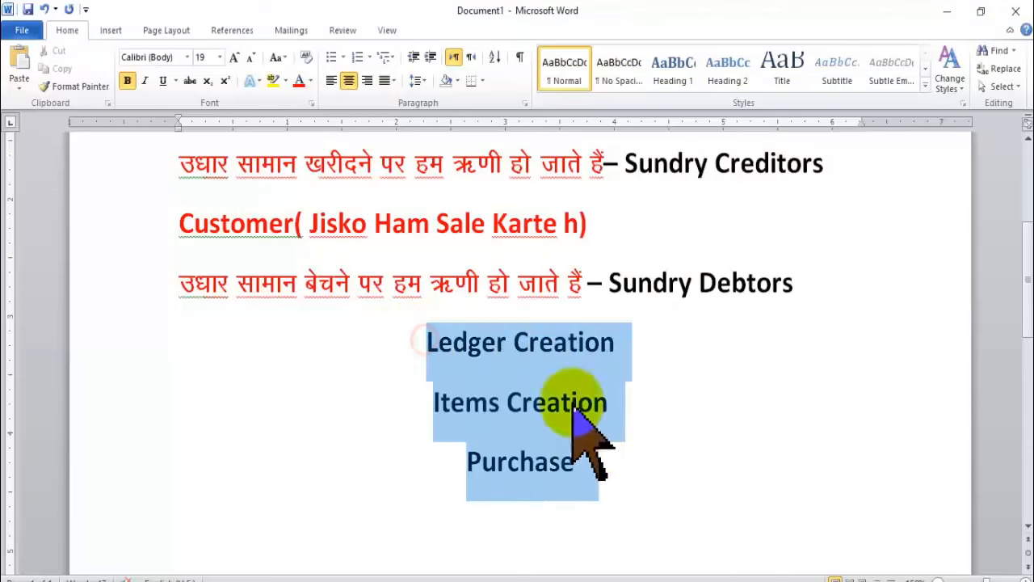
click(357, 58)
click(627, 441)
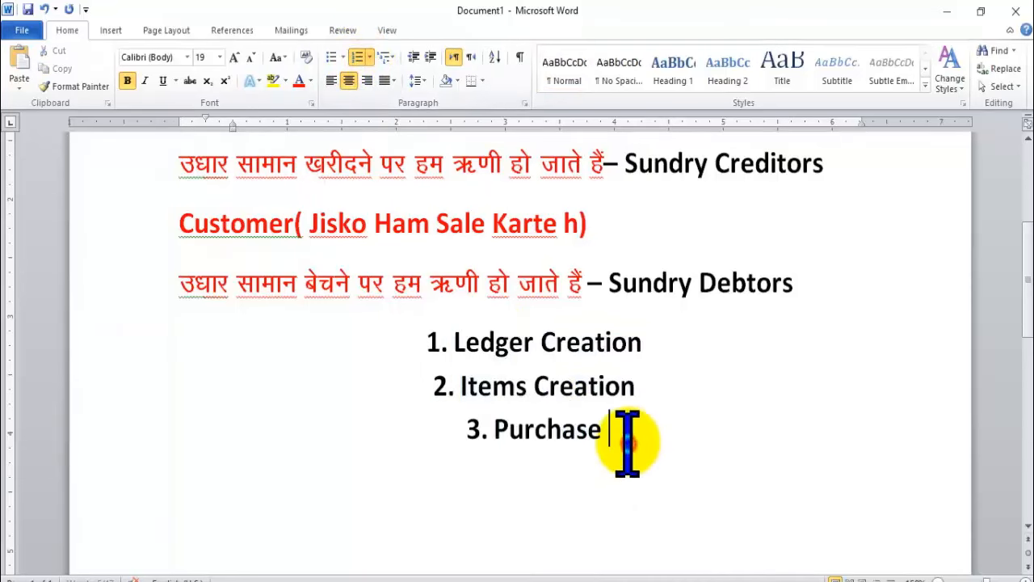
key(Return)
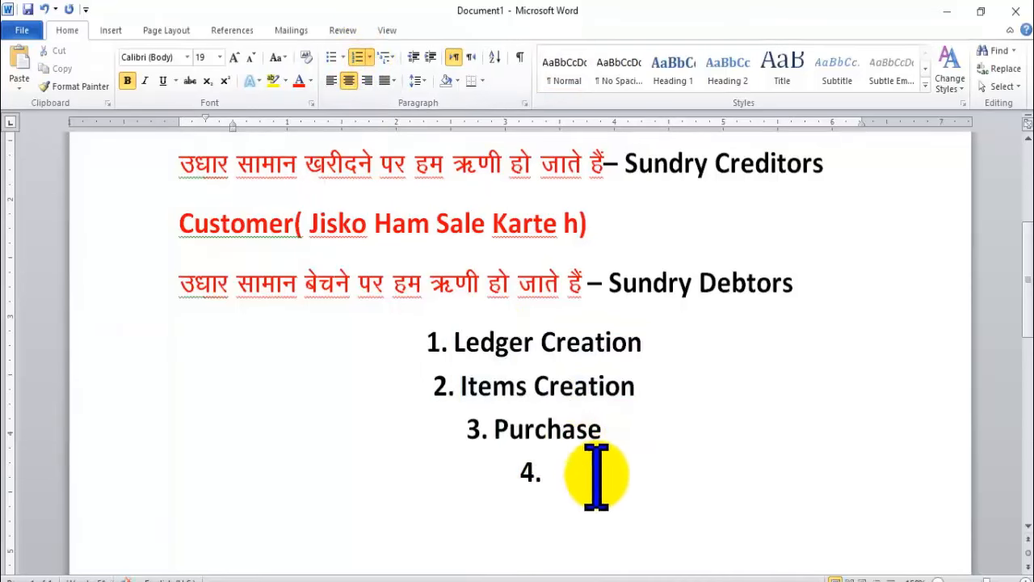
scroll(573, 464, down, 2)
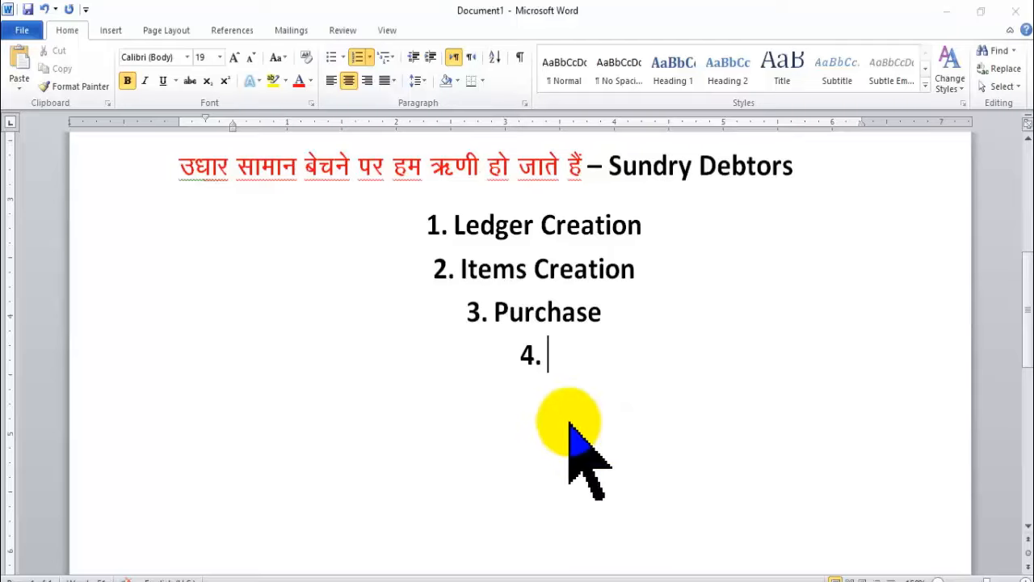
key(alt+Tab)
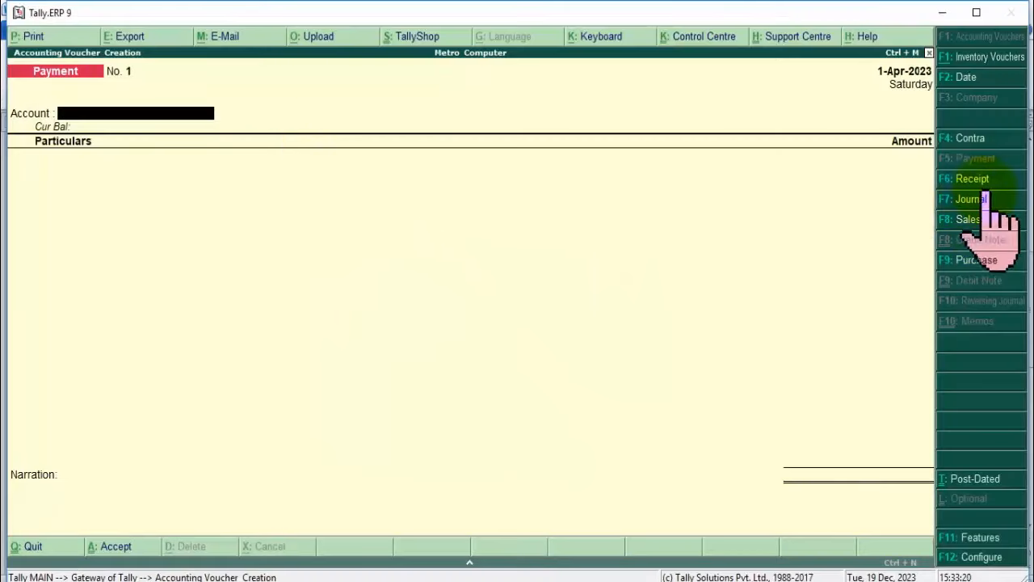
Switch to a Purchase voucher dated 1-12-2023 with Naina Electronics as the party account.
click(976, 259)
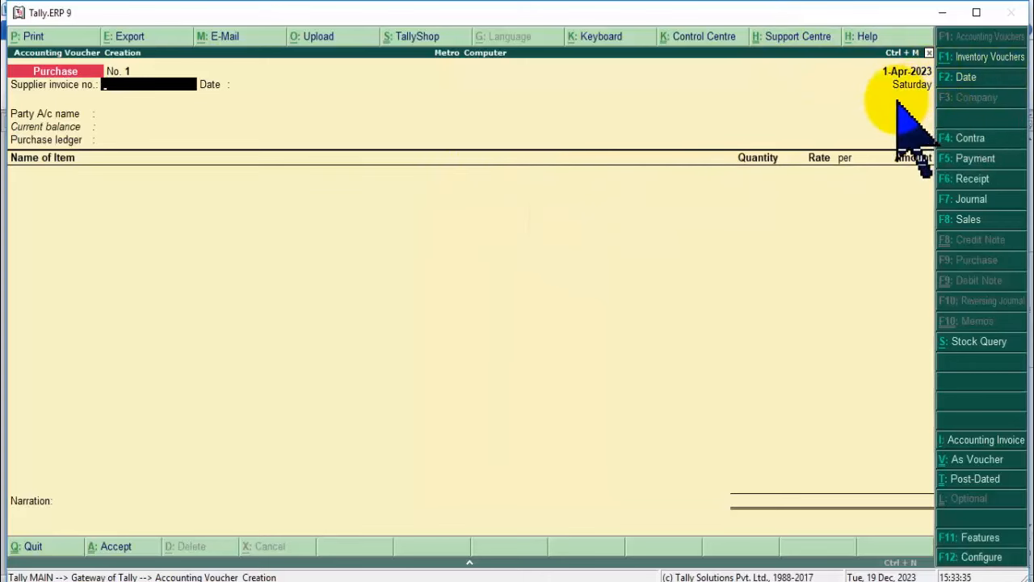
click(963, 79)
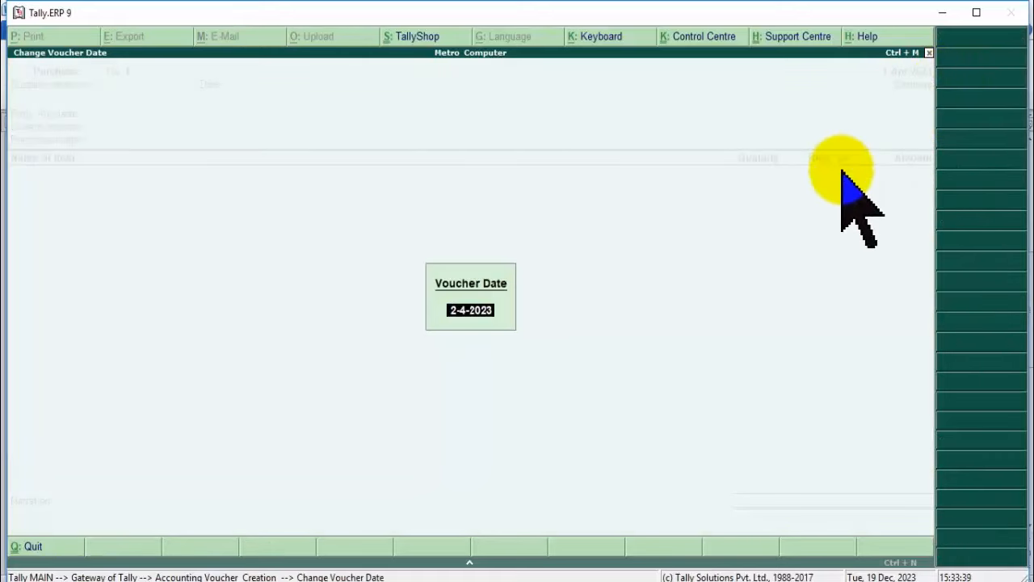
text(1-12-2023)
key(Return)
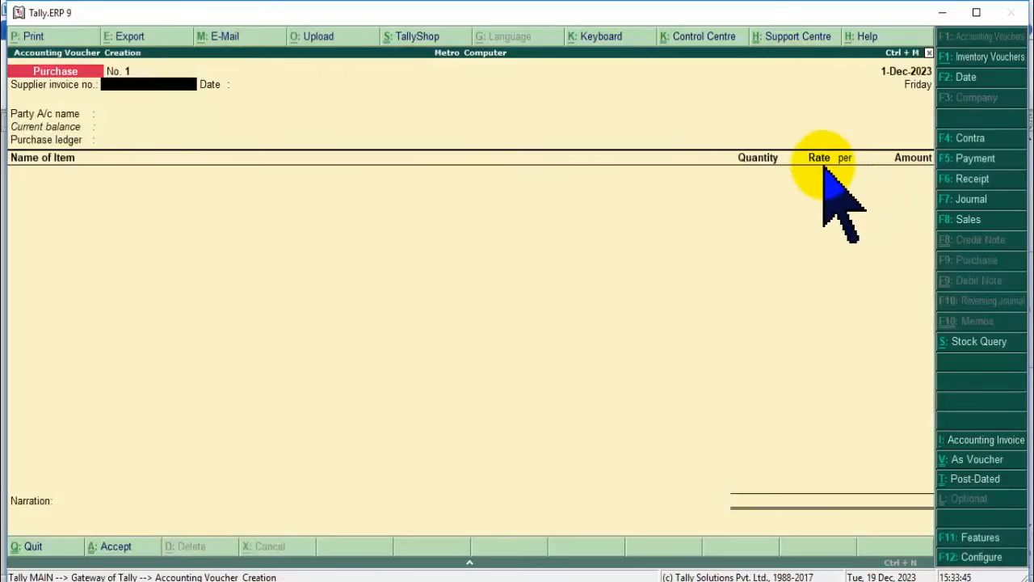
key(Return)
key(Return)
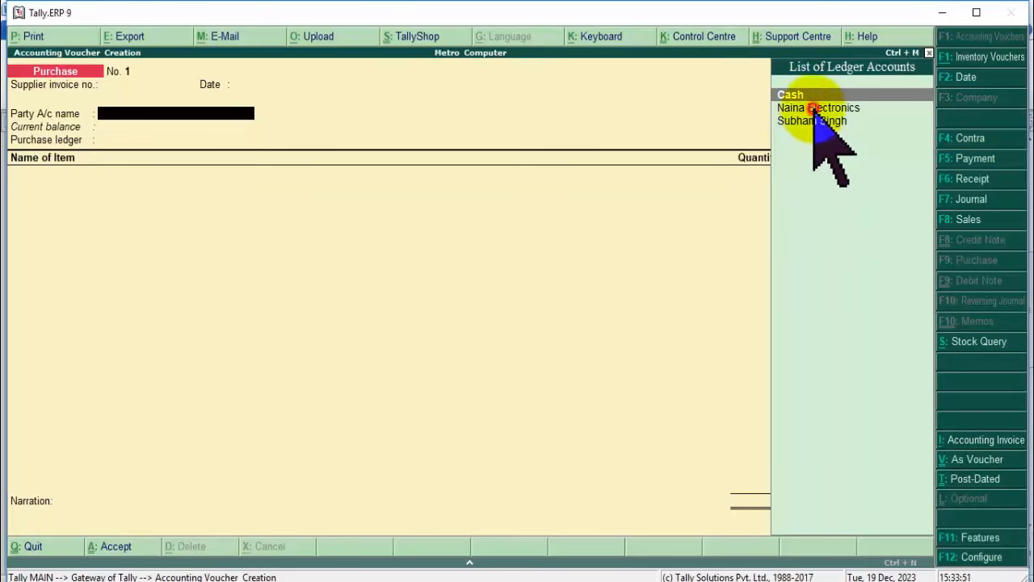
click(810, 108)
Set Naina Electronics' dealer type to Regular, choose Purchase Ledger, and list the stock items.
click(868, 111)
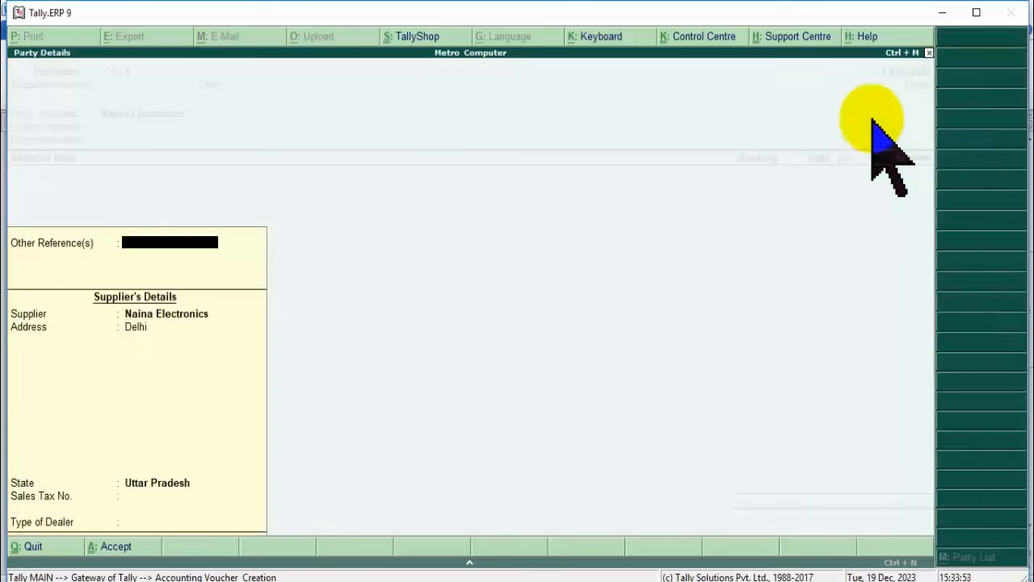
key(Return)
key(Return)
key(Return)
key(Return)
key(Return)
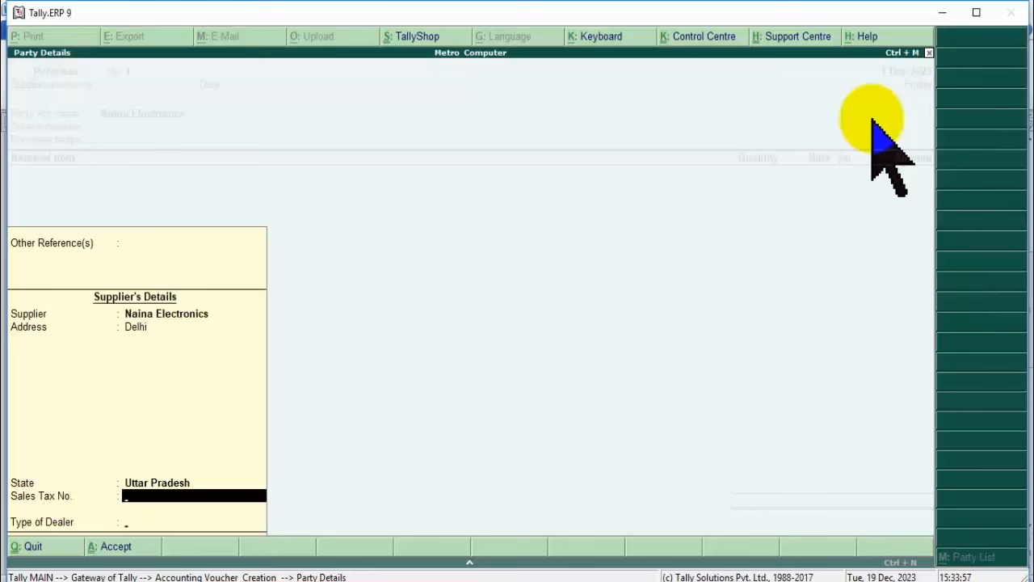
key(Return)
key(BackSpace)
key(Return)
key(Down)
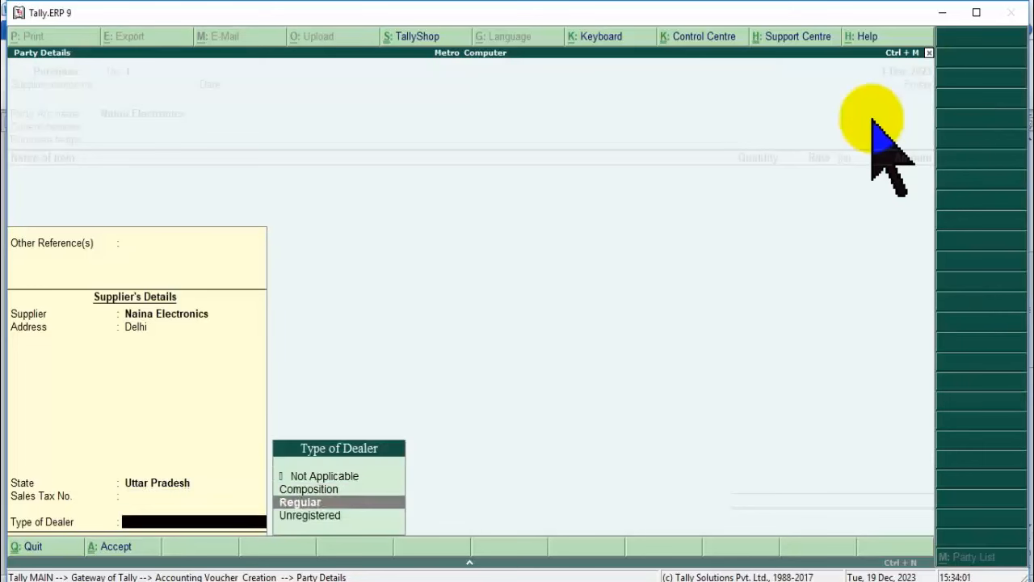
key(Up)
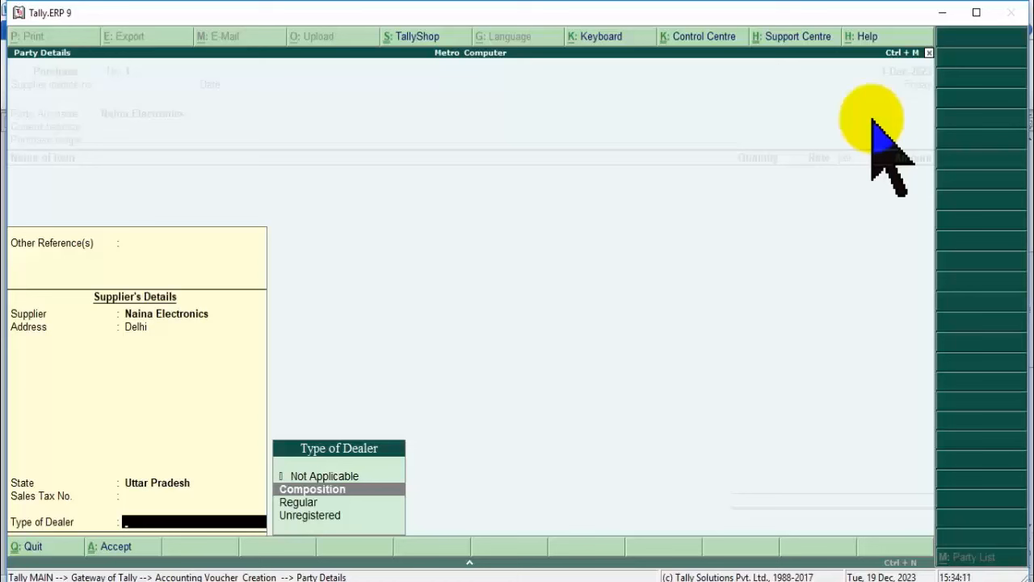
key(Down)
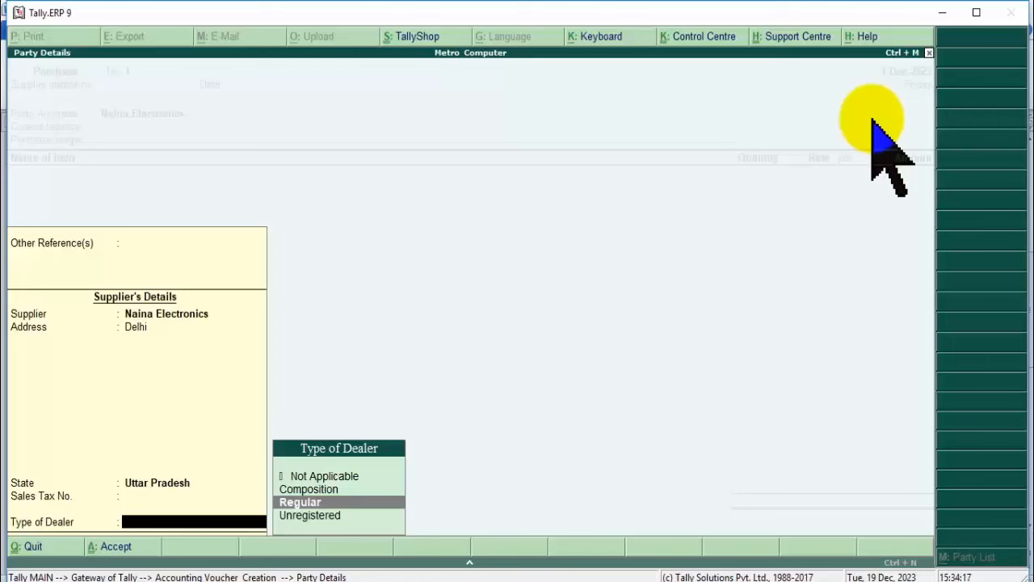
key(Return)
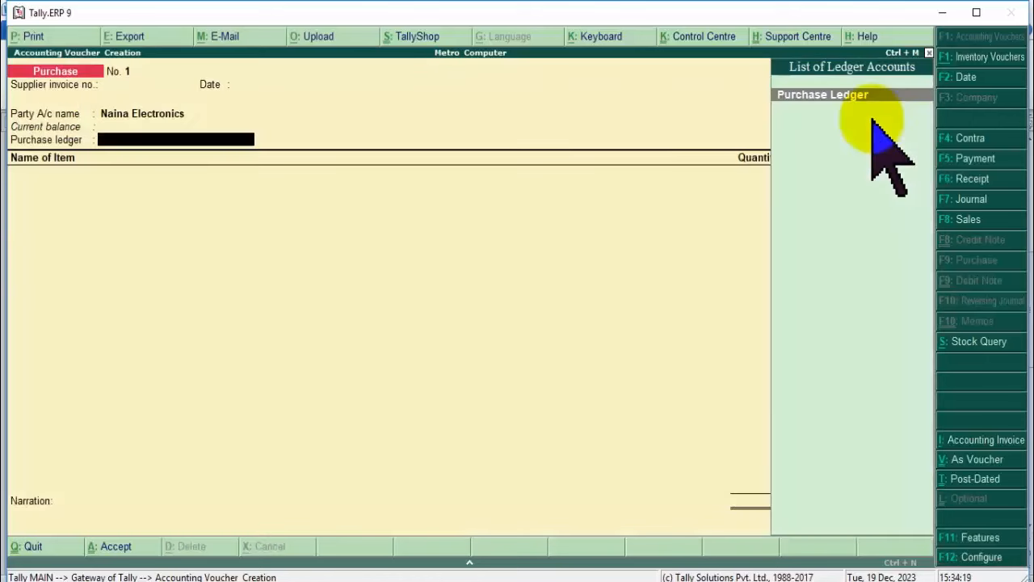
key(Return)
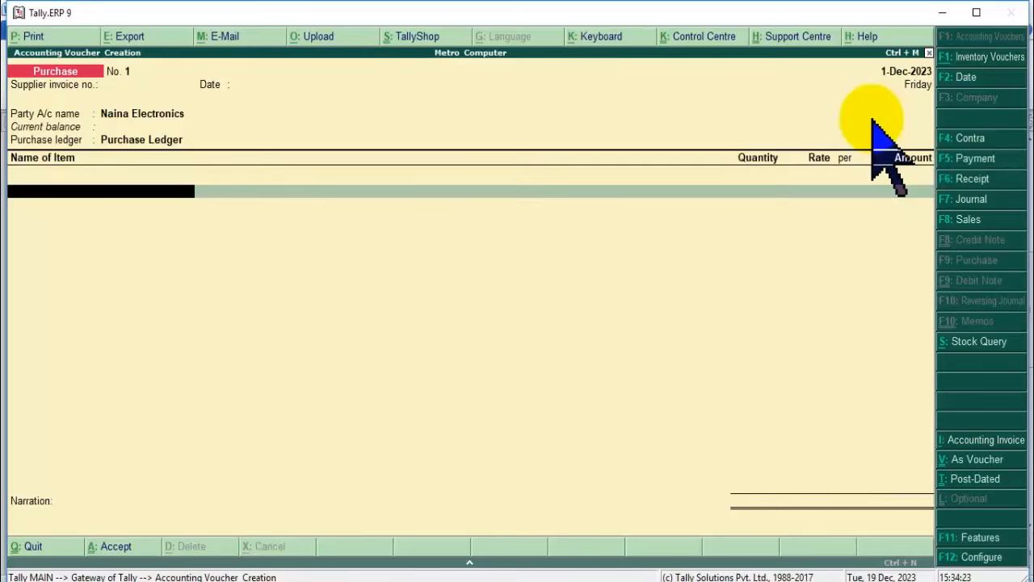
key(space)
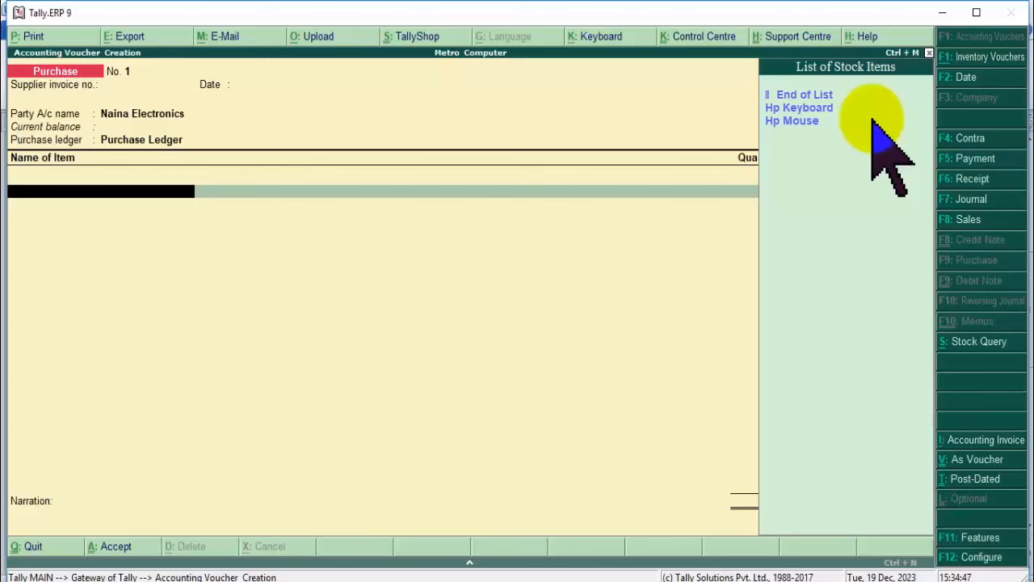
Pick Hp Keyboard from the stock item list for the first purchase line.
click(872, 121)
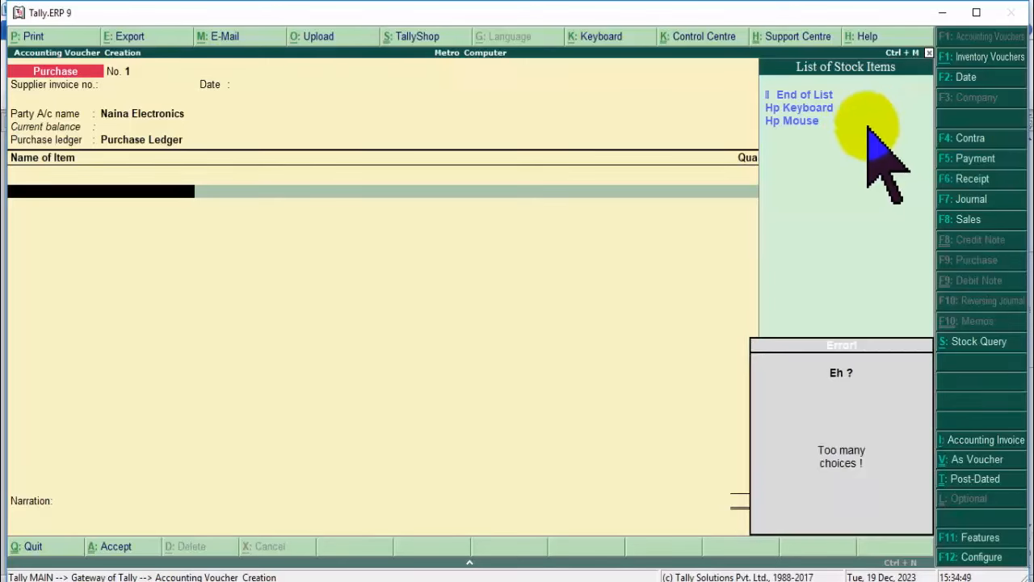
click(353, 581)
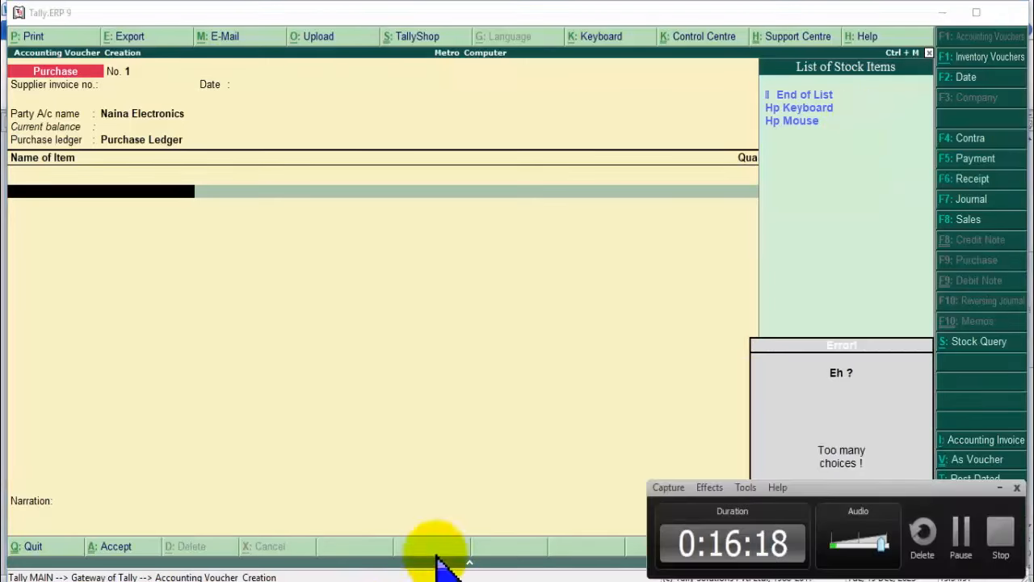
click(961, 537)
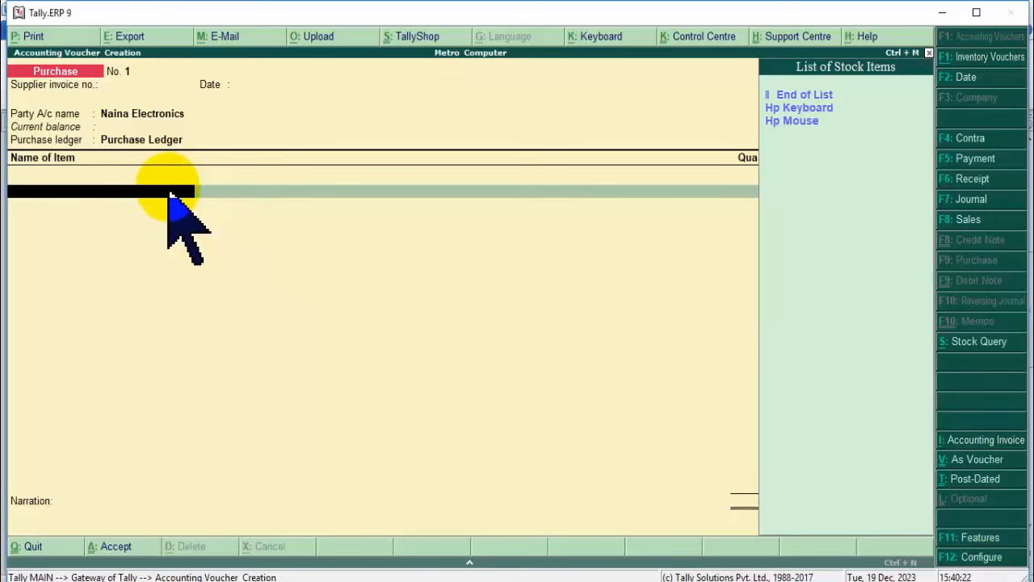
click(806, 110)
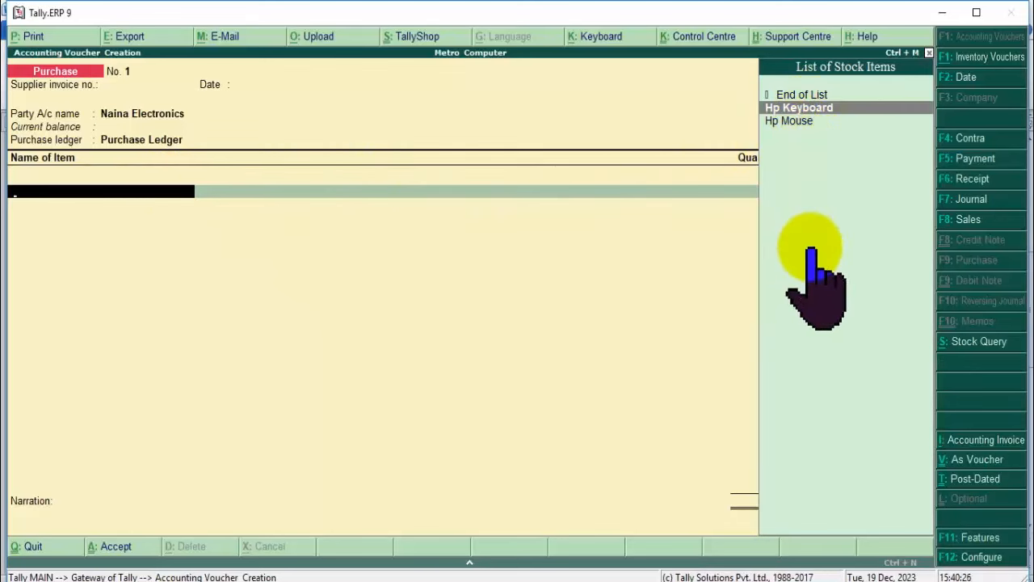
key(Down)
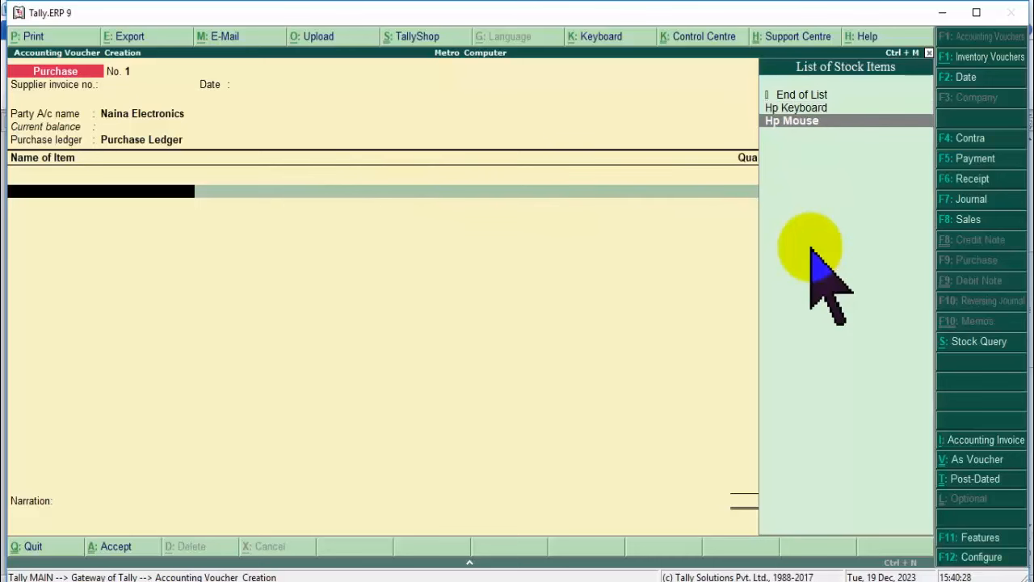
key(Up)
key(Down)
key(Up)
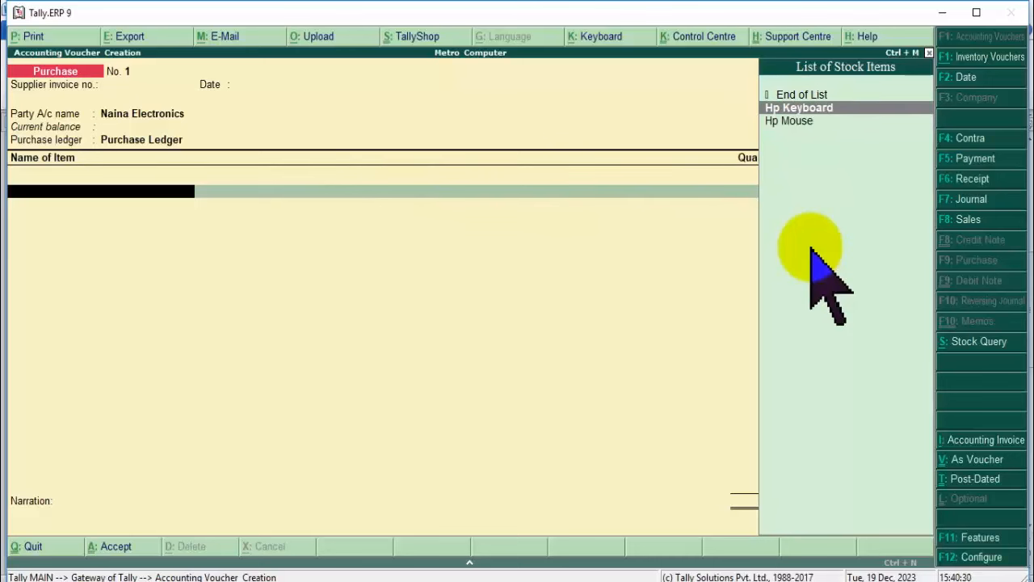
key(Down)
key(Up)
key(Down)
key(Up)
key(Down)
key(Up)
key(Down)
key(Up)
key(Down)
key(Up)
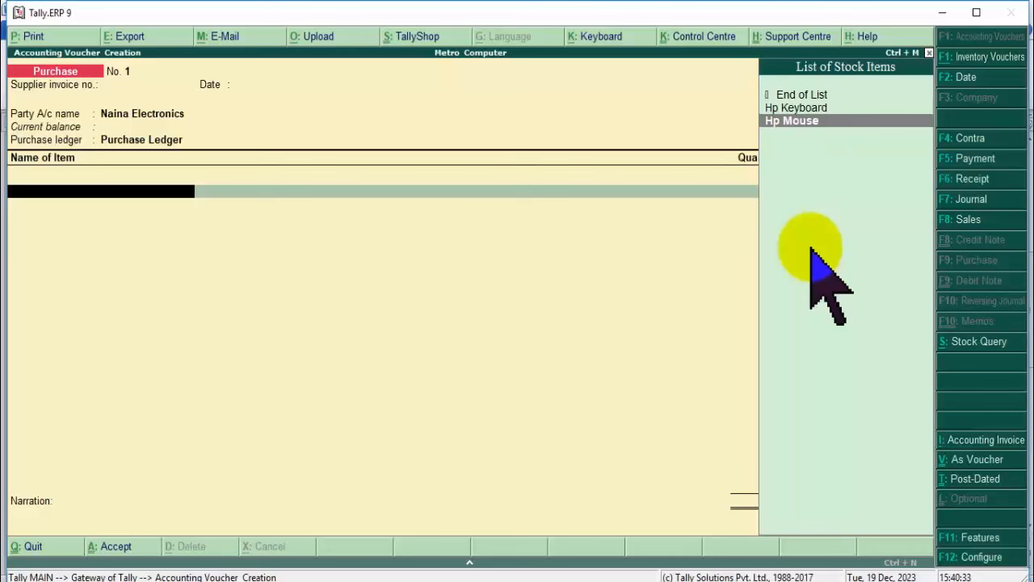
key(Down)
key(Up)
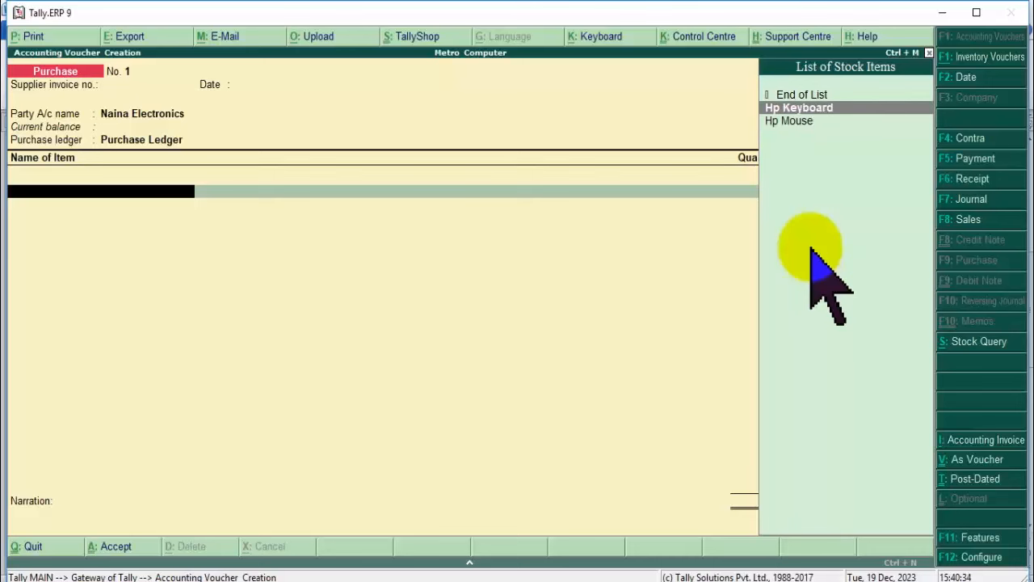
key(Return)
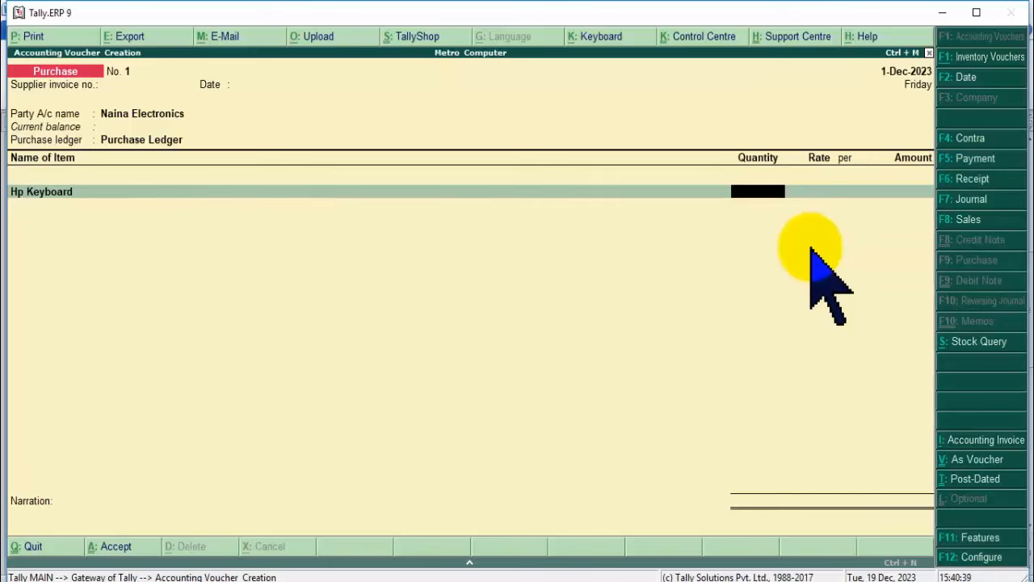
Keep Hp Keyboard as the first item with quantity 10 at rate 550.
key(BackSpace)
key(Down)
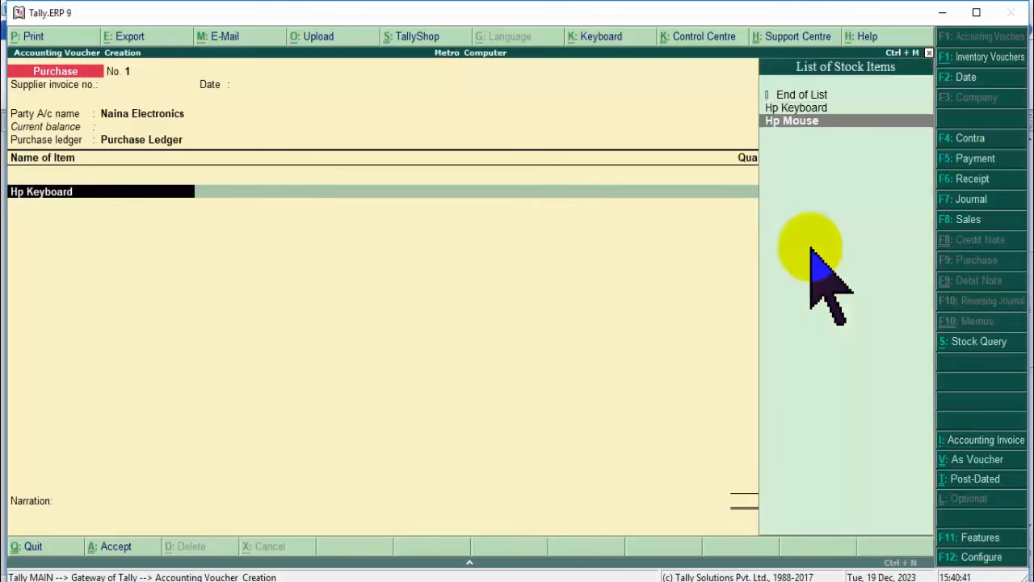
key(Return)
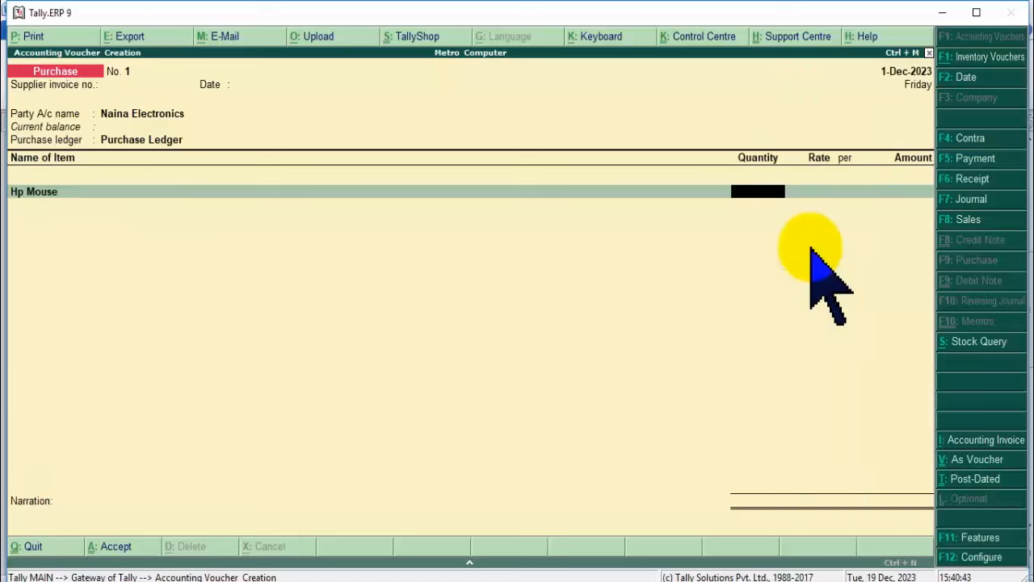
key(BackSpace)
key(Up)
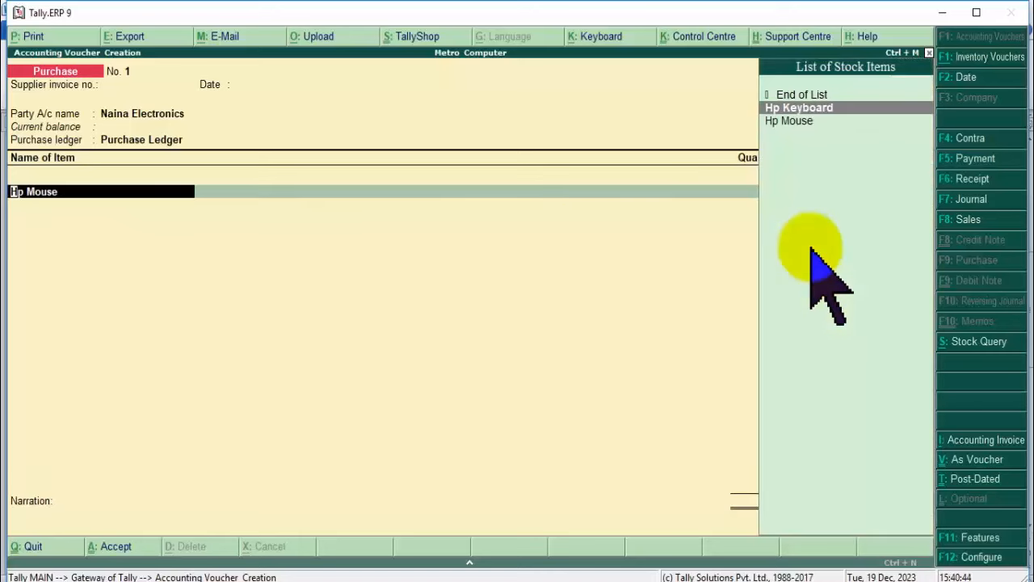
key(Return)
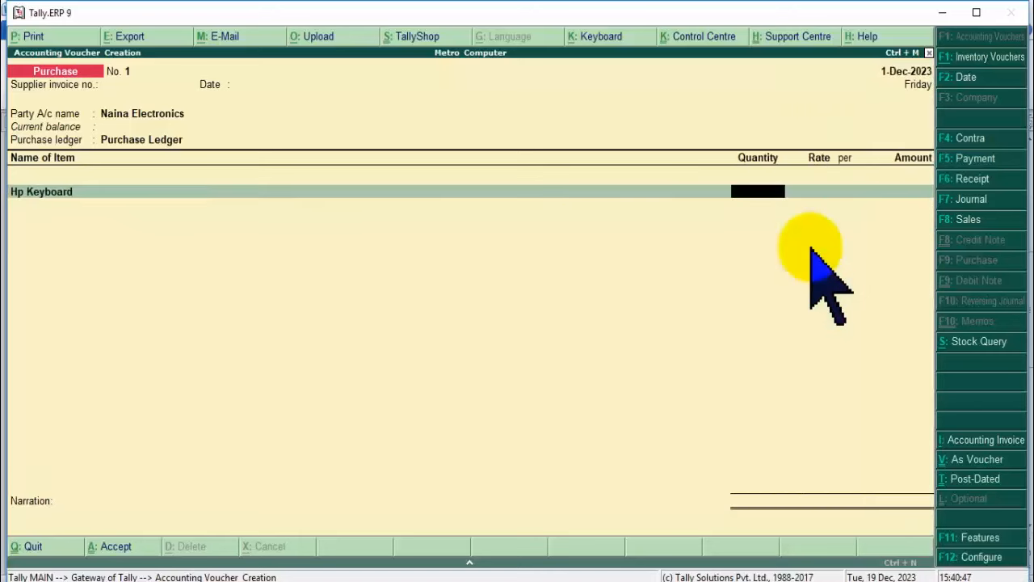
key(Return)
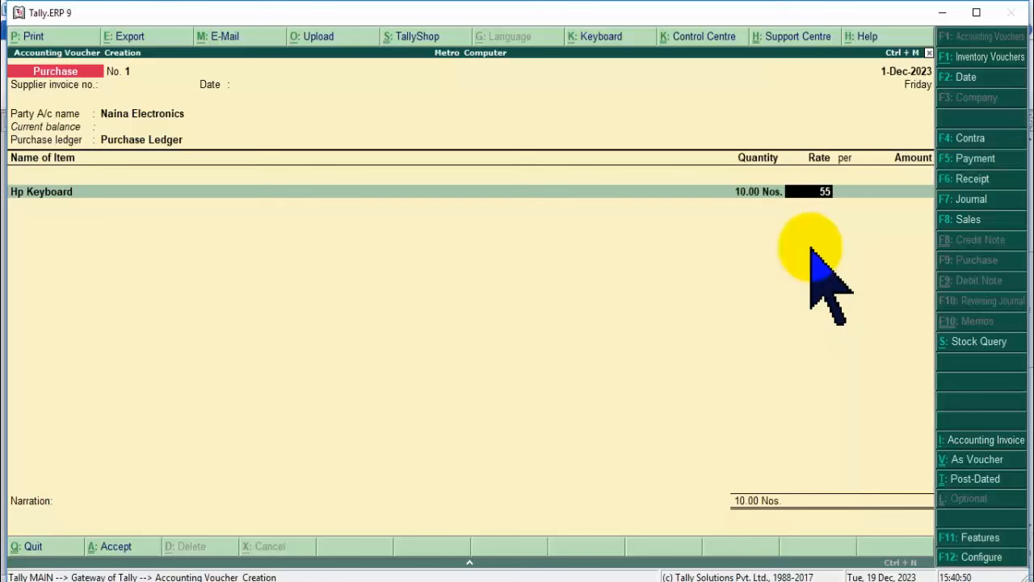
key(Return)
key(Return)
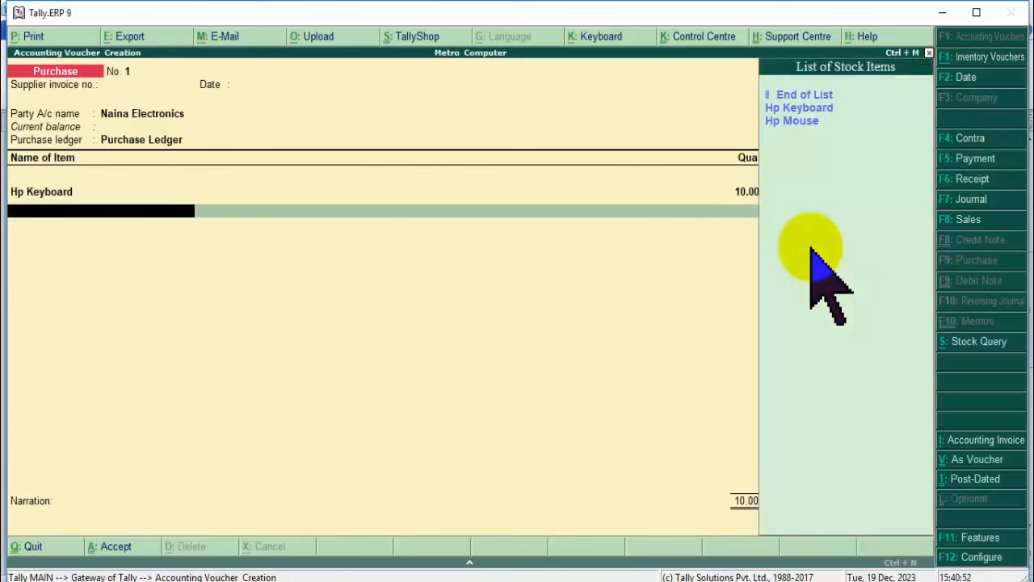
Add Hp Mouse as the second item, 10 at 300, for 3,000.00.
key(Down)
key(Down)
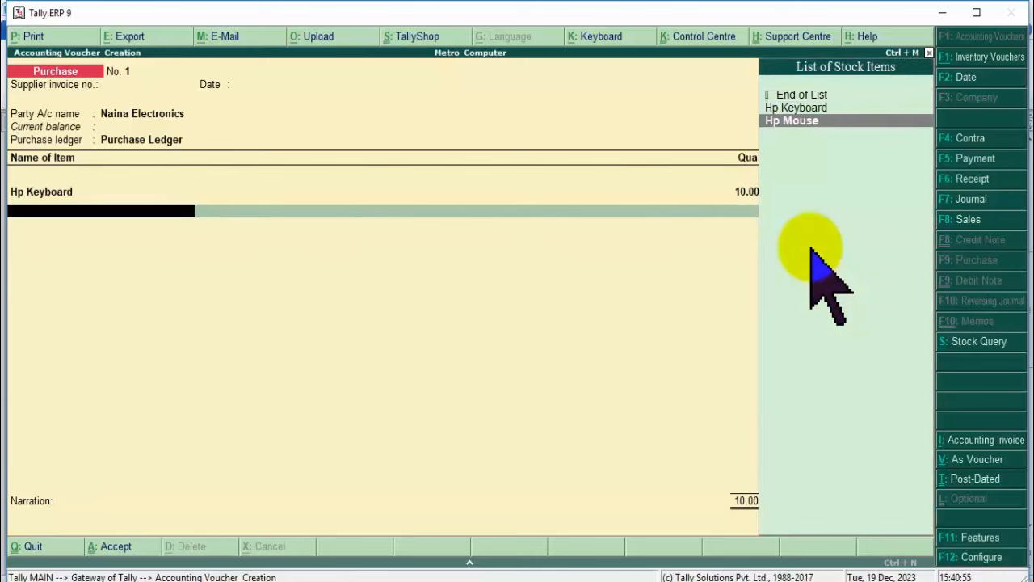
key(Return)
text(10)
key(Return)
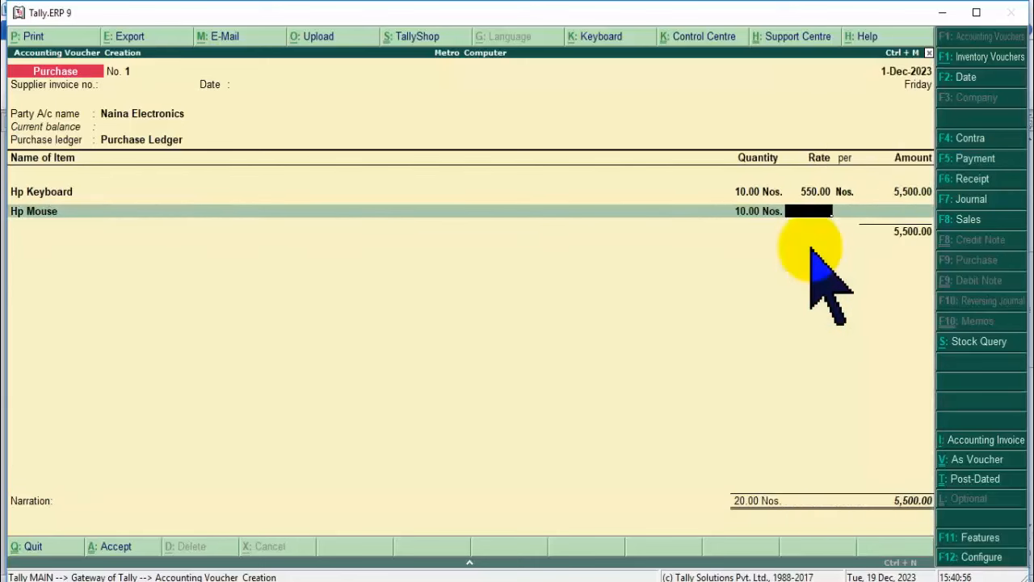
text(300)
key(Return)
key(Return)
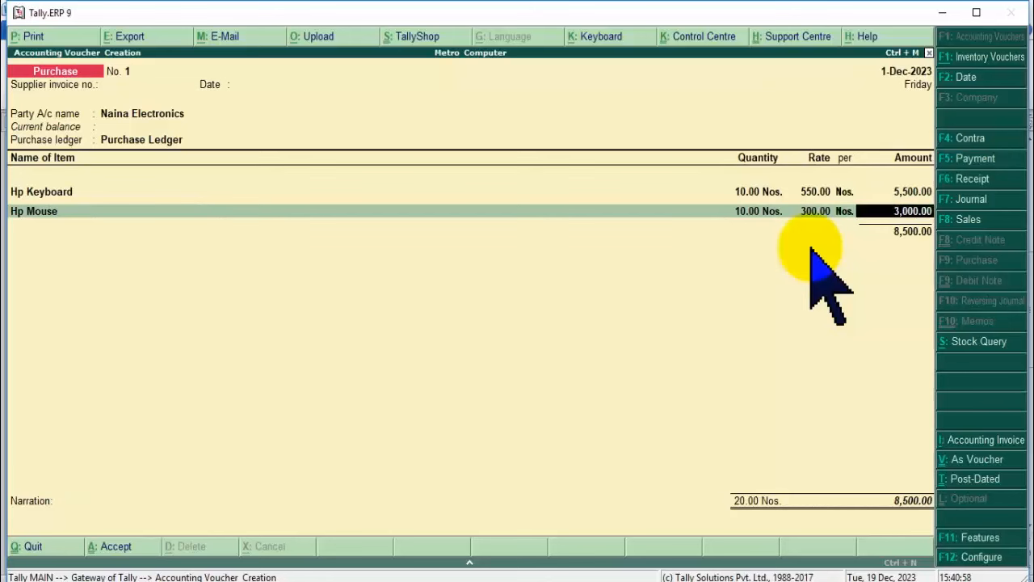
key(Return)
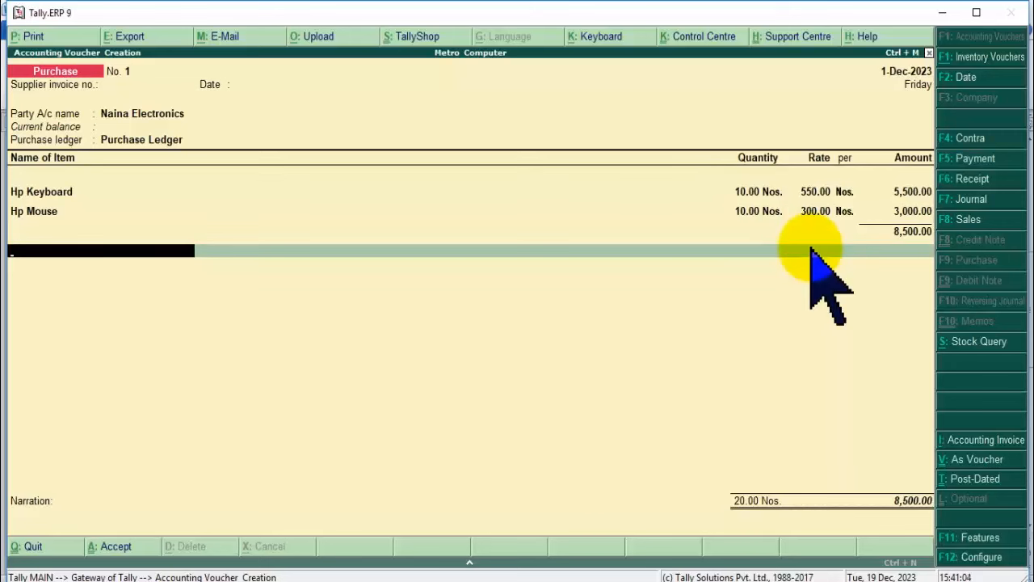
Close the item list, save the 8,500.00 purchase voucher, and exit voucher entry.
key(Return)
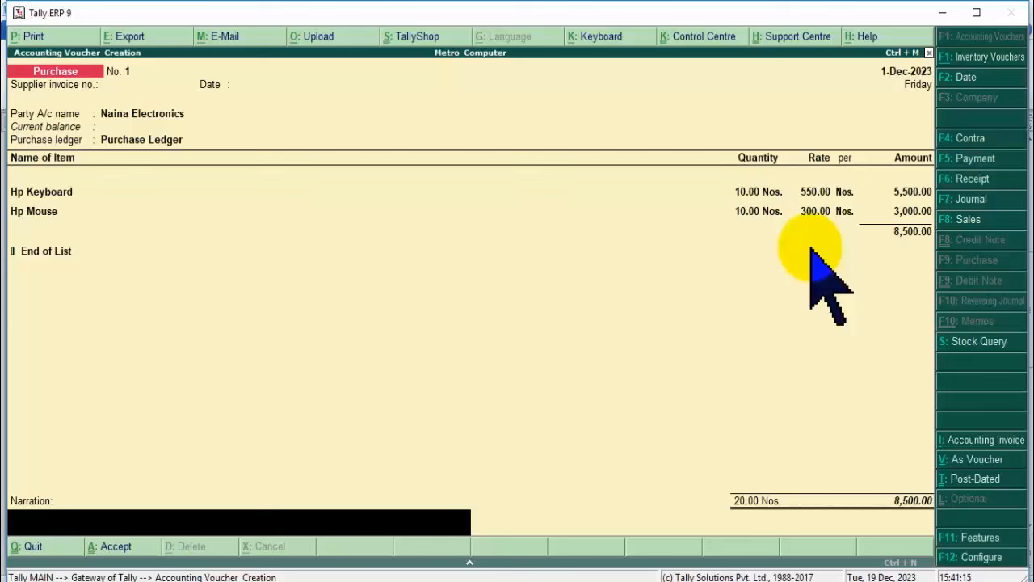
key(Return)
key(Return)
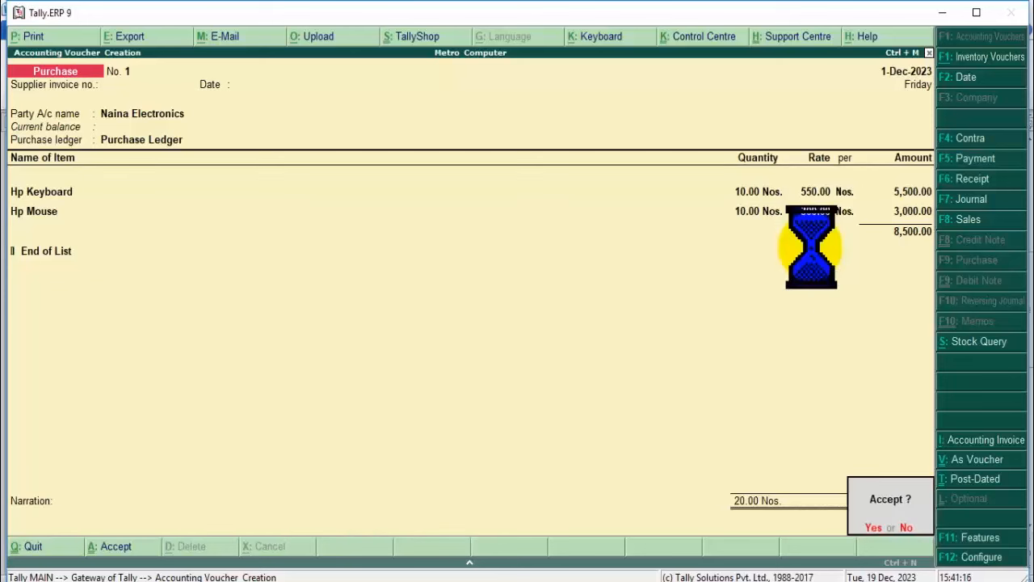
key(Escape)
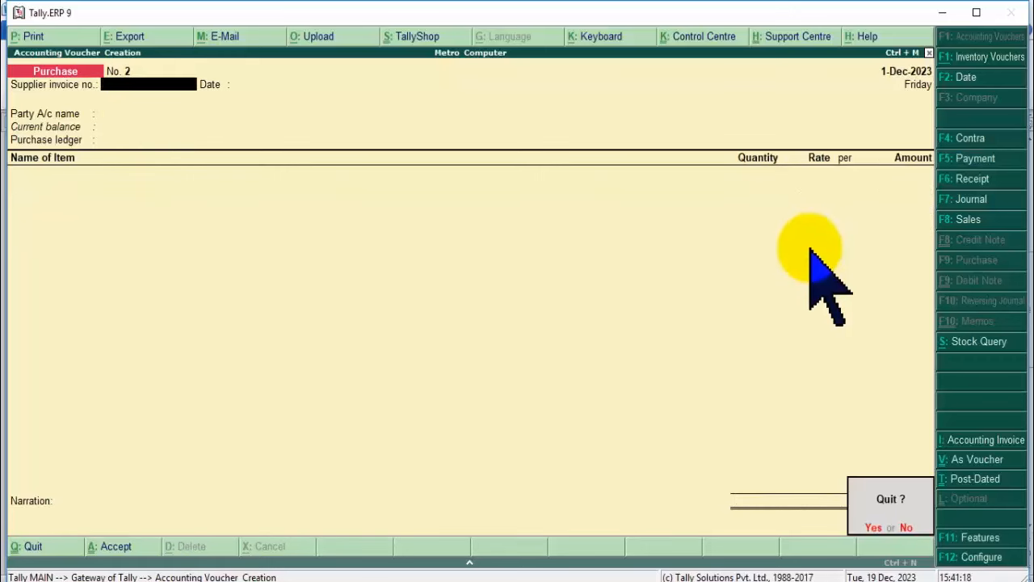
key(Return)
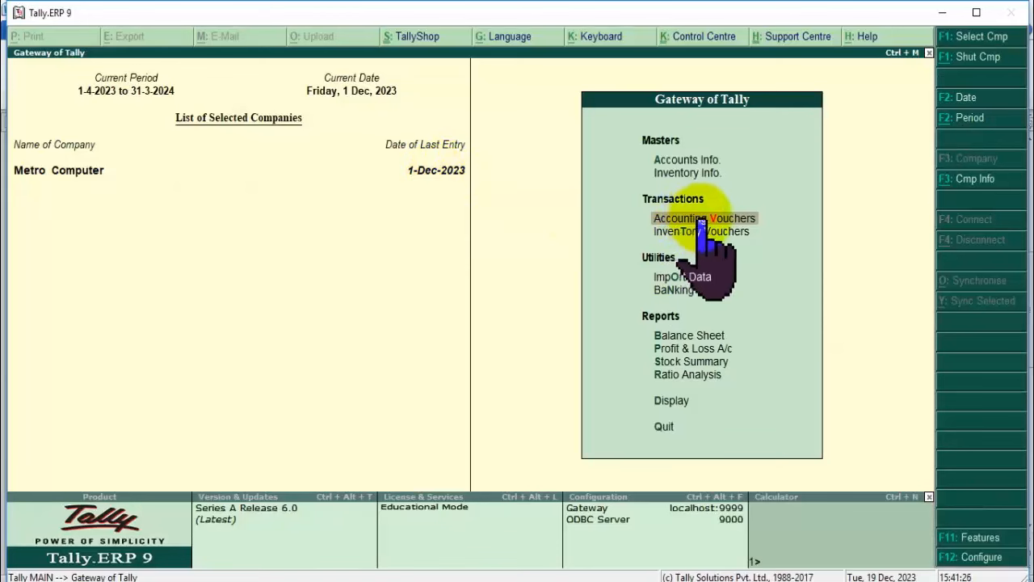
Drill from the Balance Sheet through Current Liabilities and Sundry Creditors to Naina Electronics.
click(682, 338)
click(683, 338)
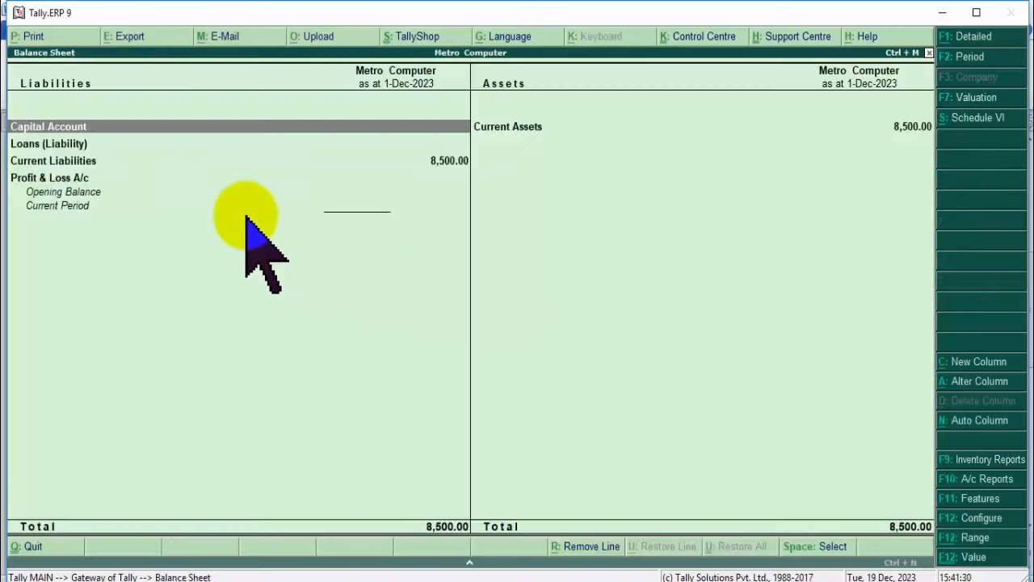
click(428, 164)
click(401, 173)
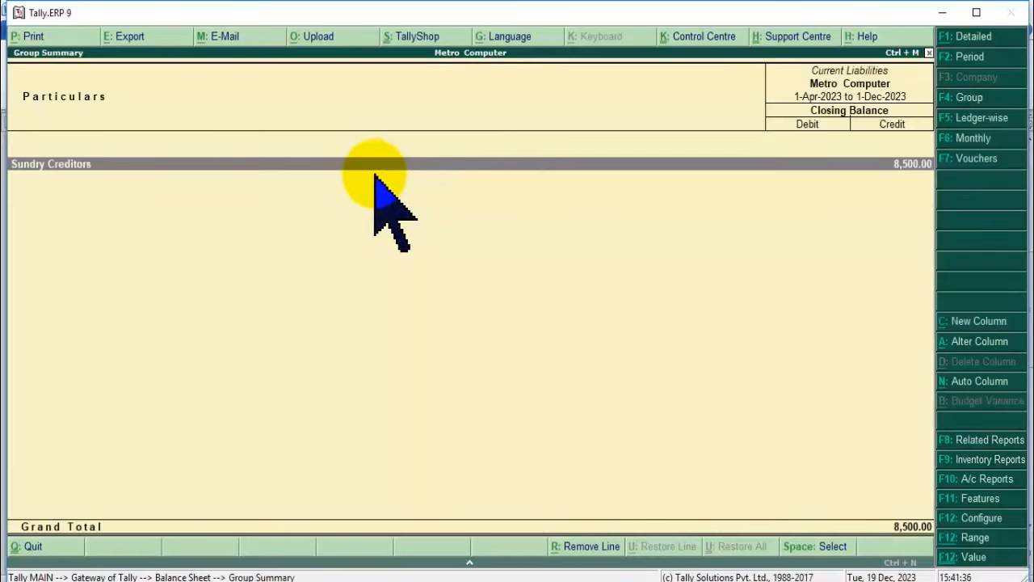
click(167, 164)
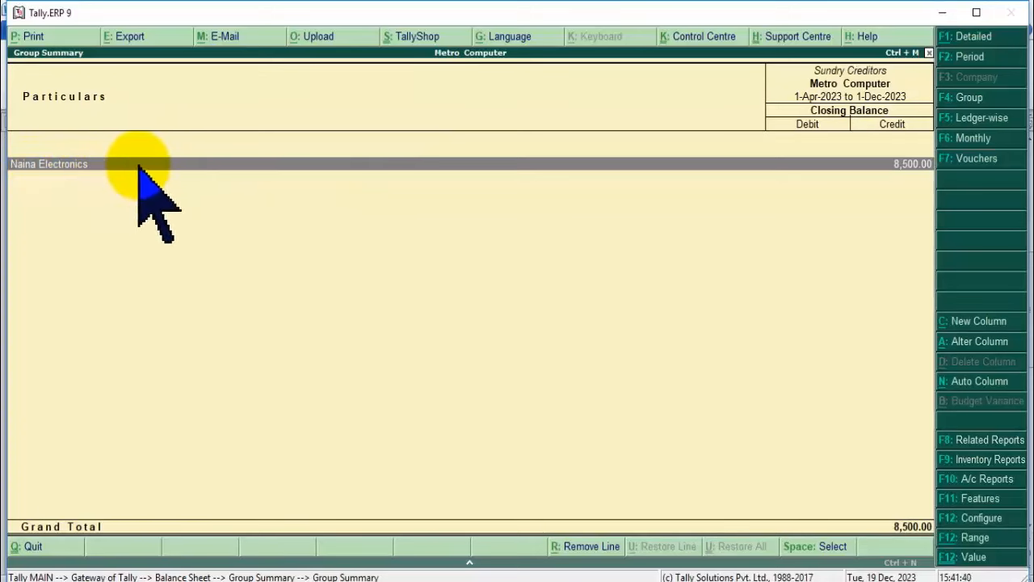
click(110, 166)
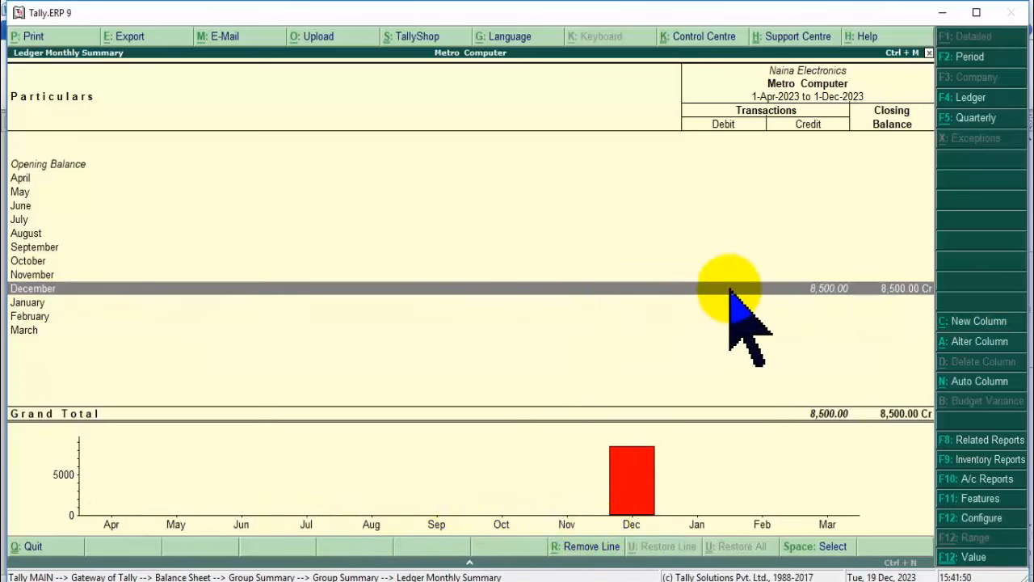
Review purchase voucher 1 among Naina Electronics' December vouchers, then return to Current Liabilities.
double_click(820, 289)
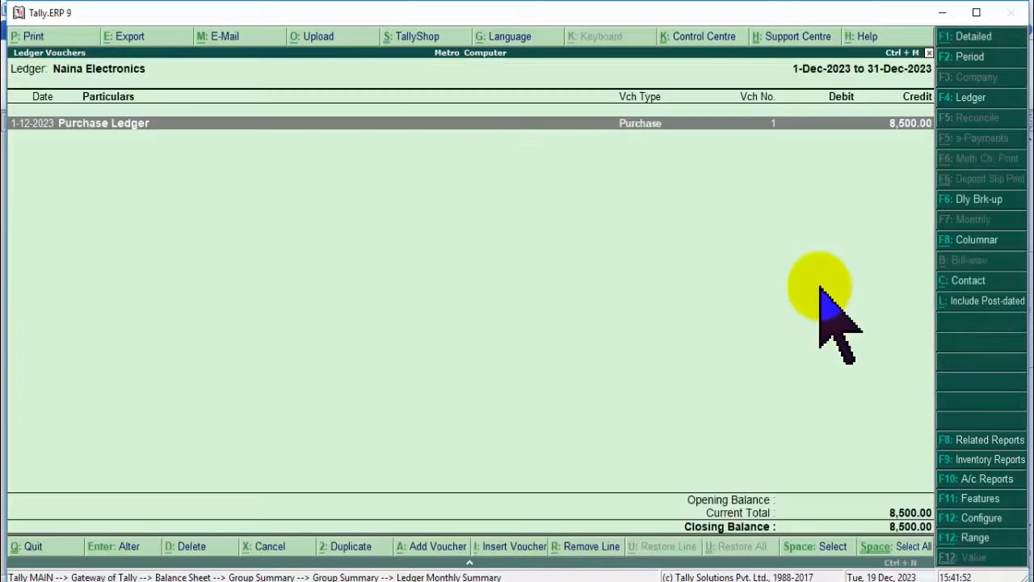
double_click(813, 128)
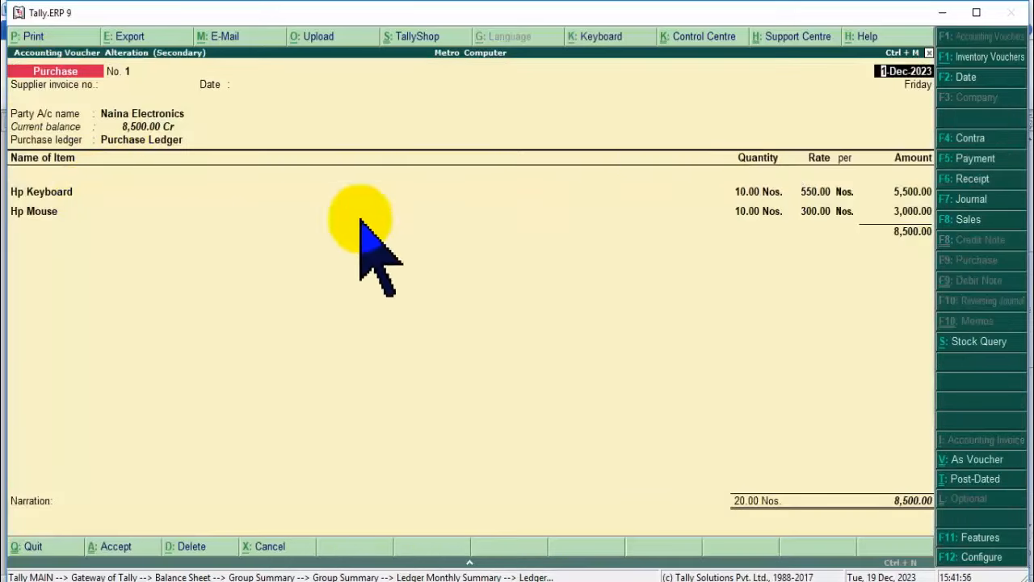
key(Escape)
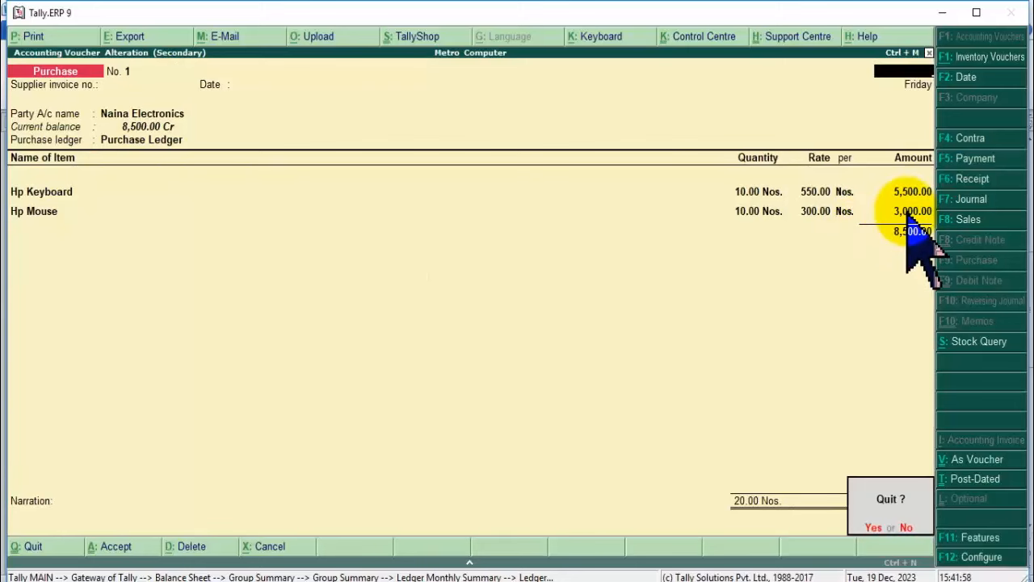
key(Return)
key(Escape)
key(Escape)
key(Escape)
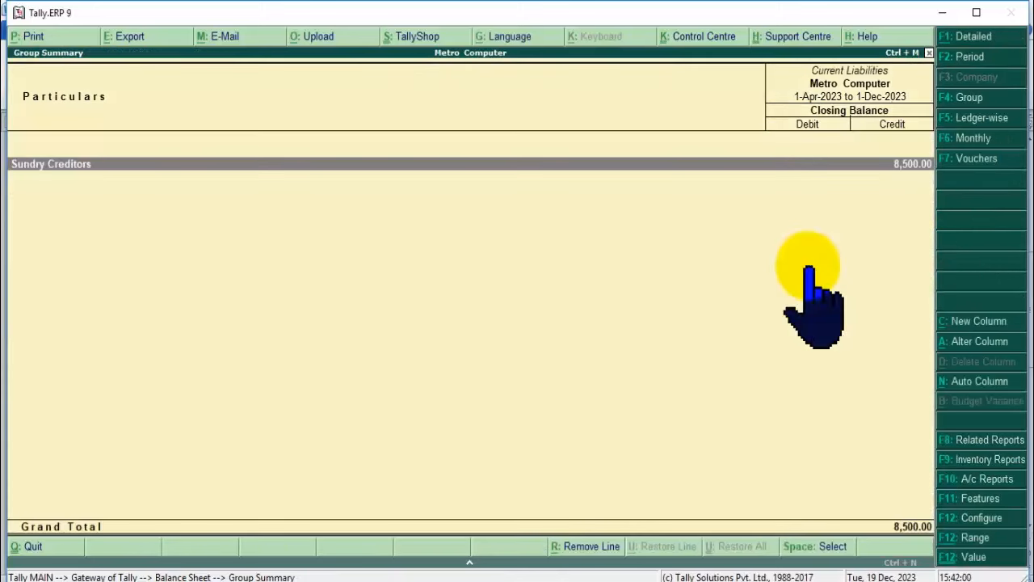
key(Escape)
key(Escape)
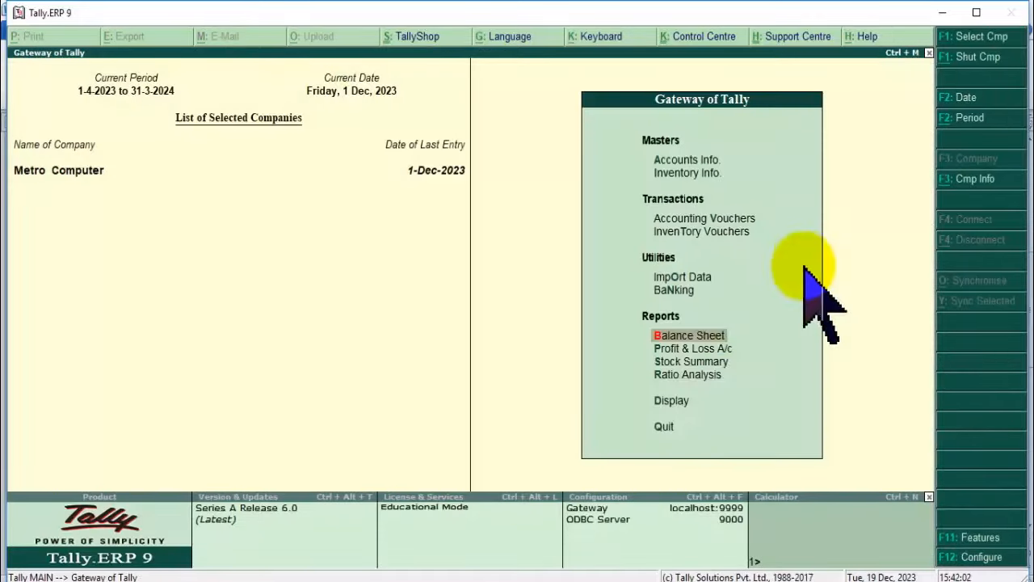
Drill from Current Assets through Closing Stock and Electronic to Hp Keyboard's monthly summary.
key(Return)
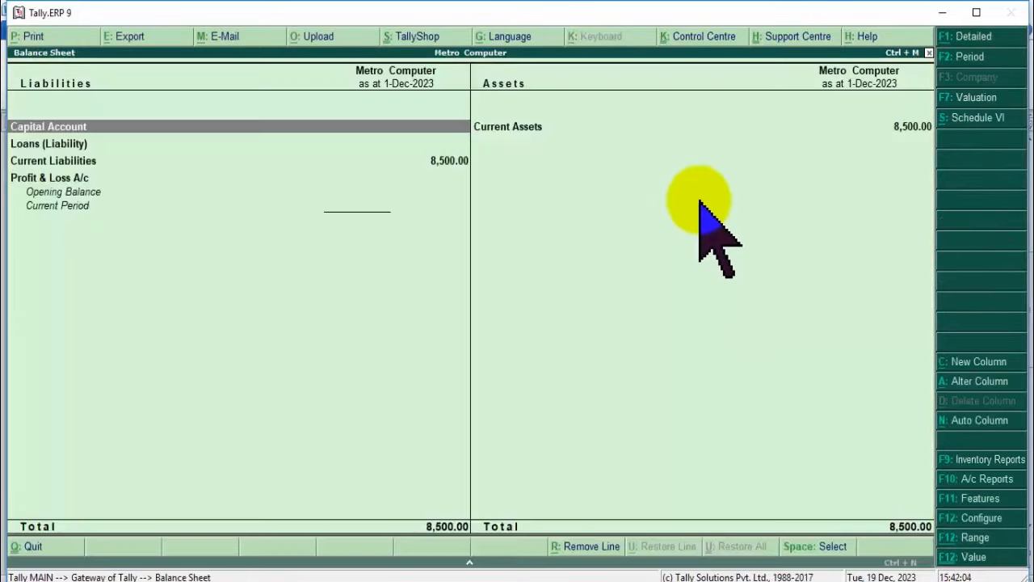
click(433, 160)
click(541, 127)
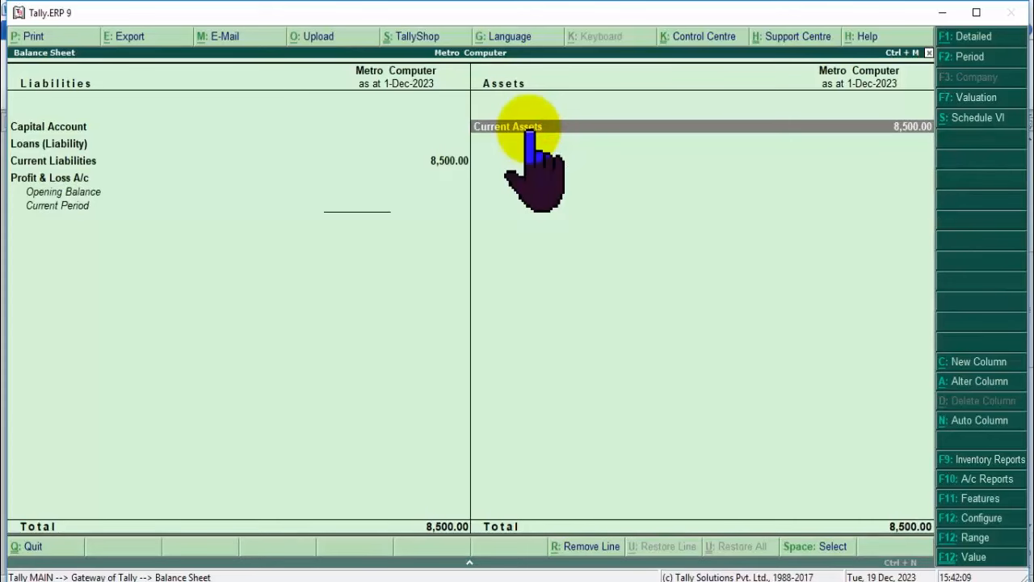
click(529, 131)
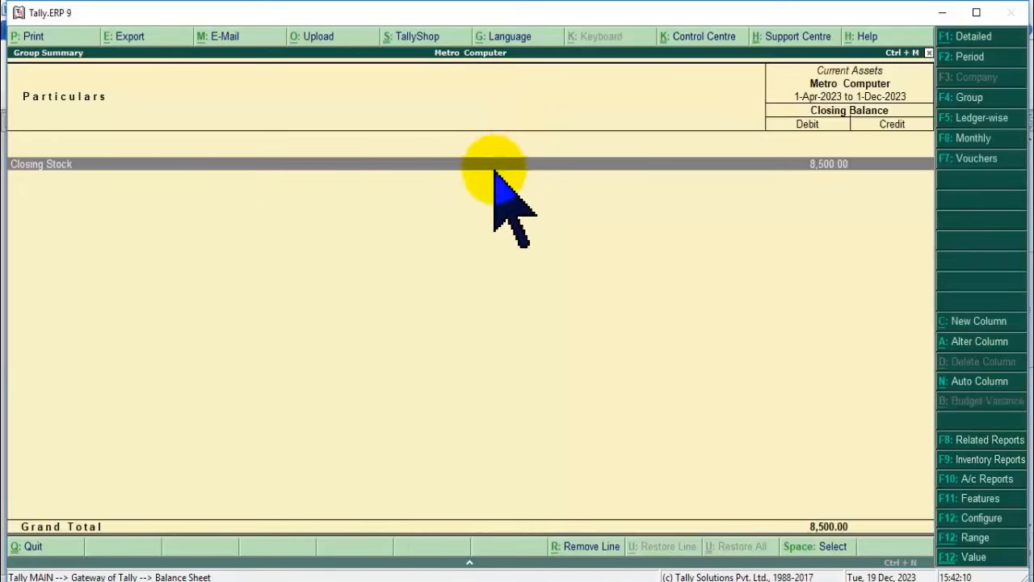
click(639, 164)
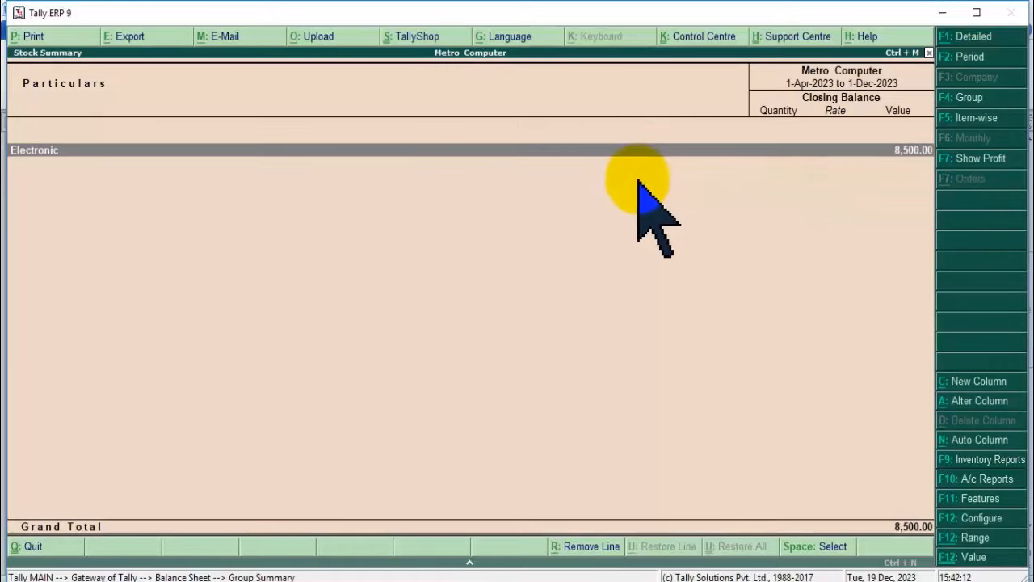
click(137, 152)
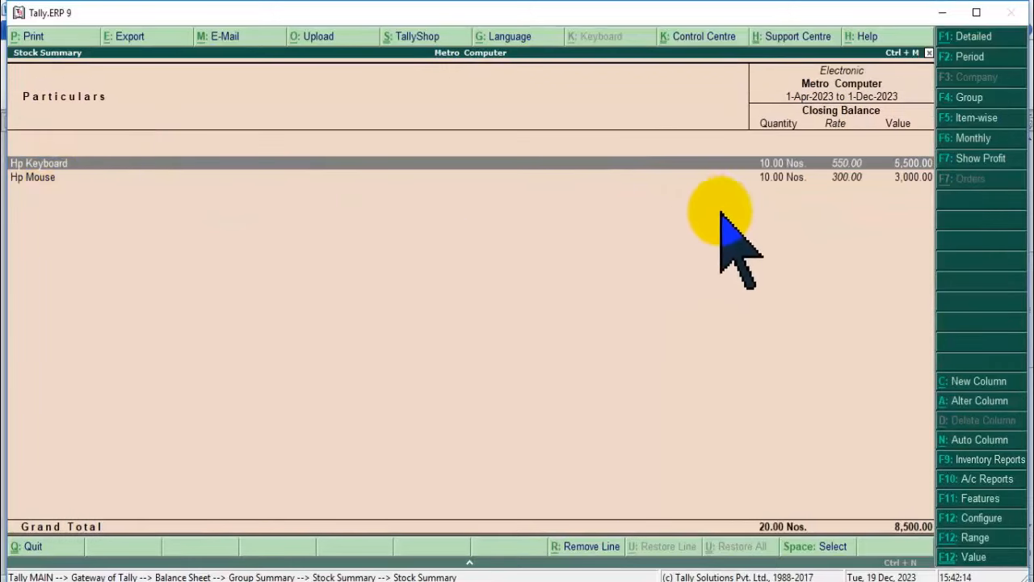
click(721, 165)
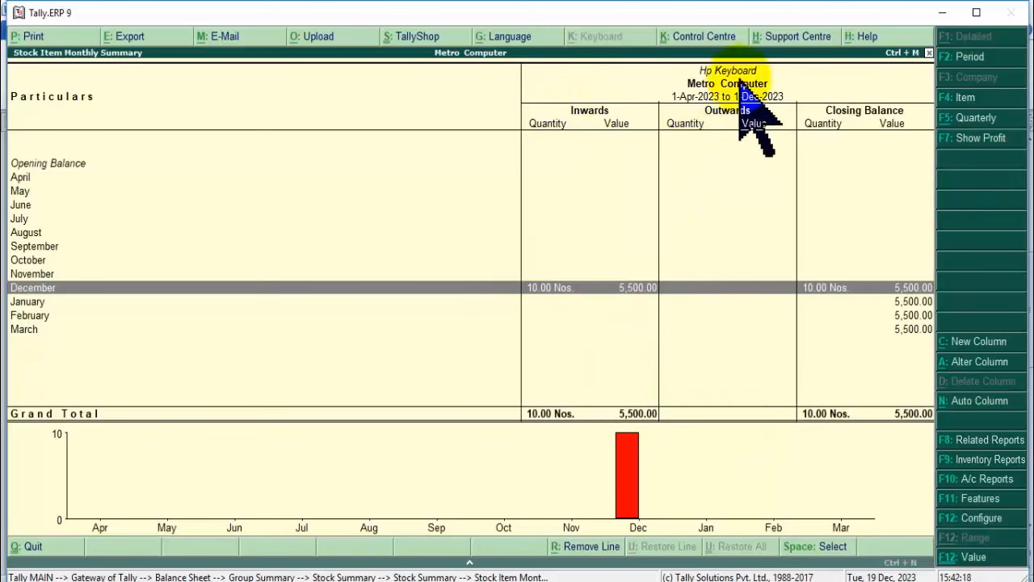
key(Escape)
key(Escape)
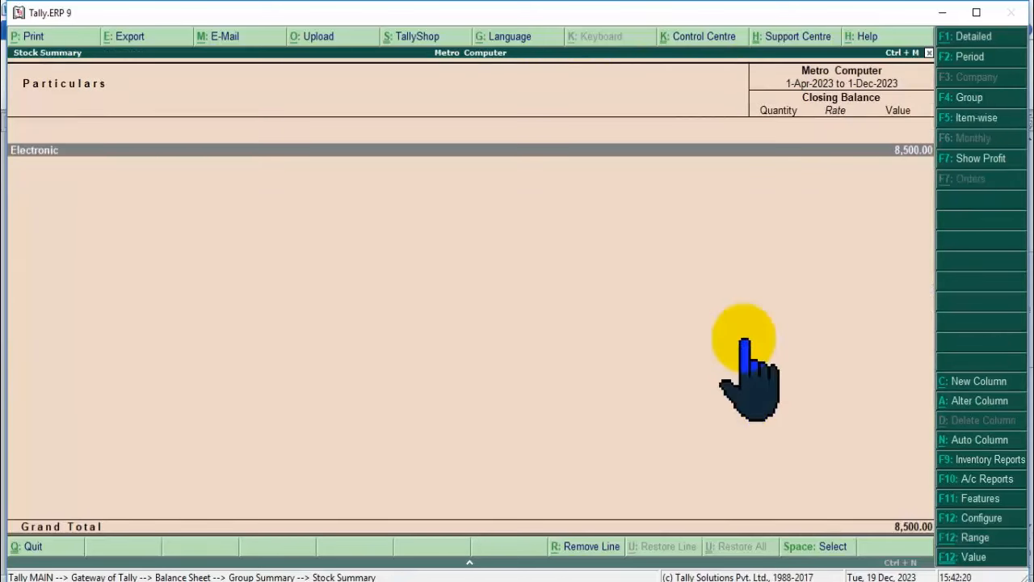
key(Escape)
key(Escape)
key(Escape)
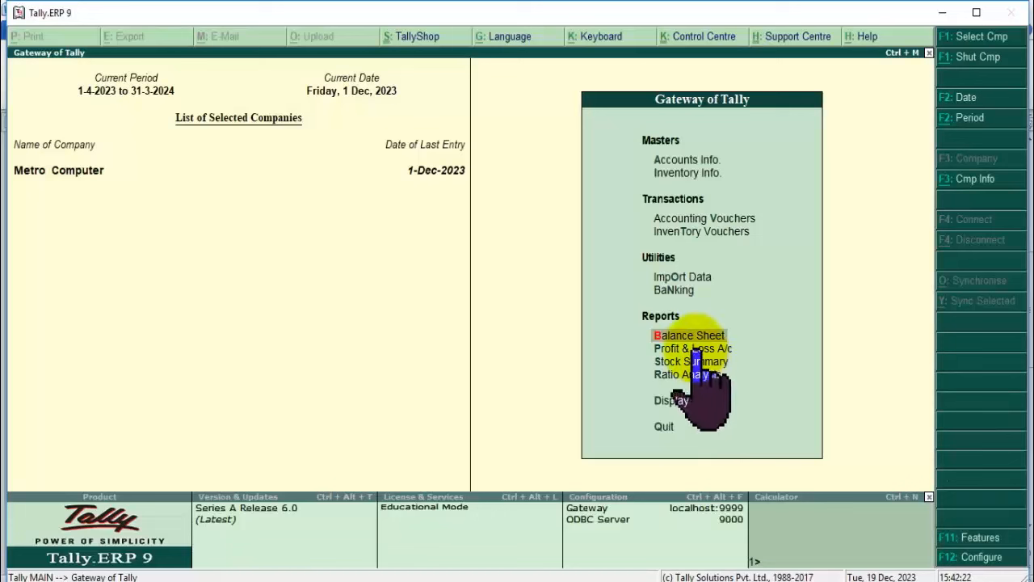
Check the Purchase Accounts line in the Profit & Loss A/c report.
click(693, 348)
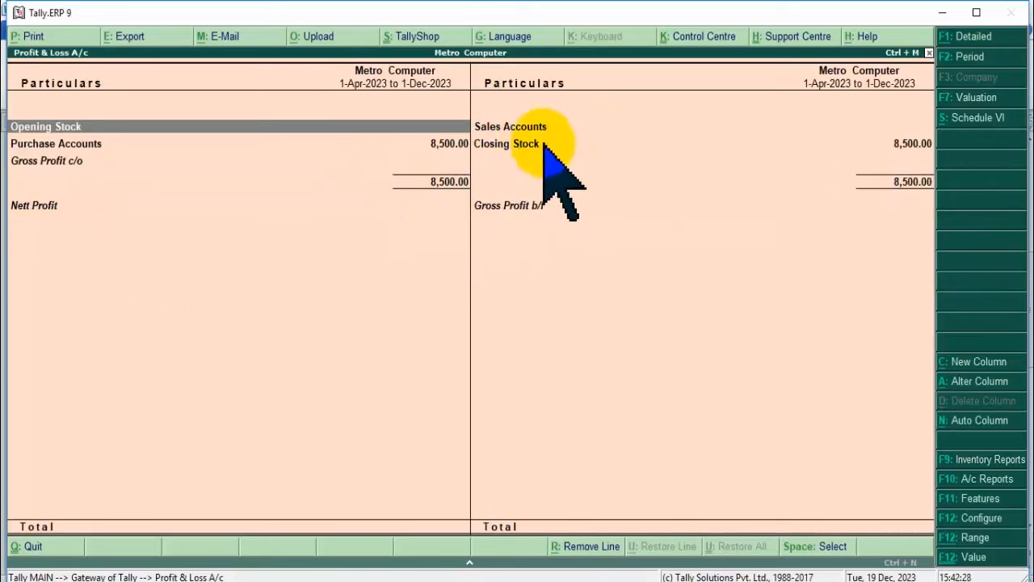
click(440, 144)
key(Escape)
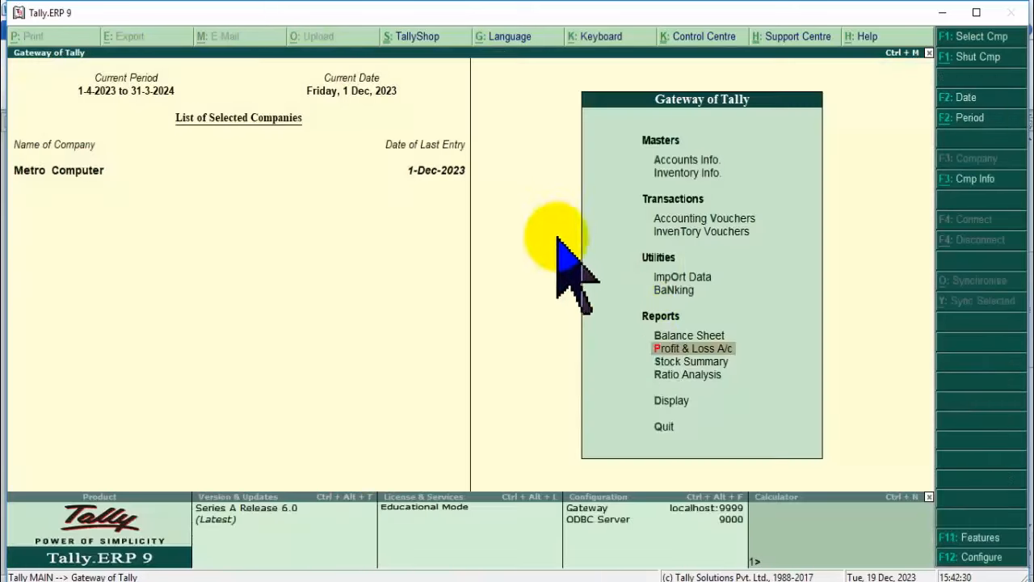
Inspect the Electronic group in Stock Summary, then start a new accounting voucher.
click(691, 394)
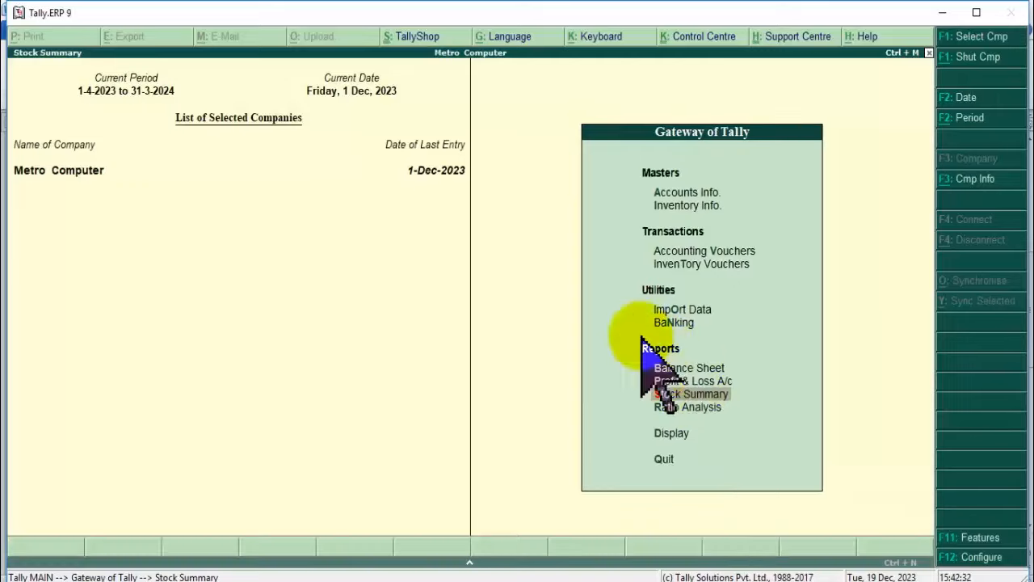
double_click(915, 152)
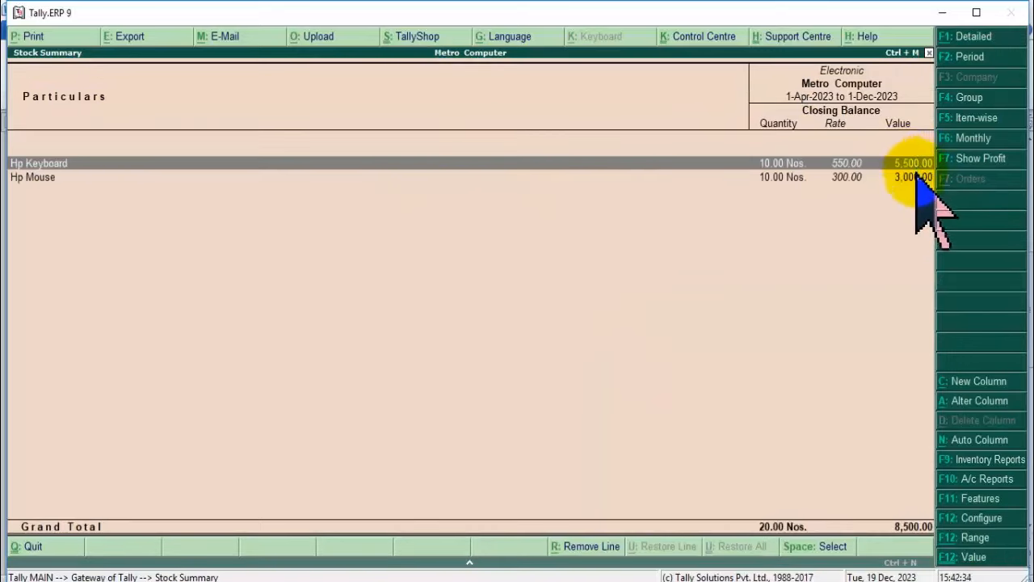
key(Escape)
key(Escape)
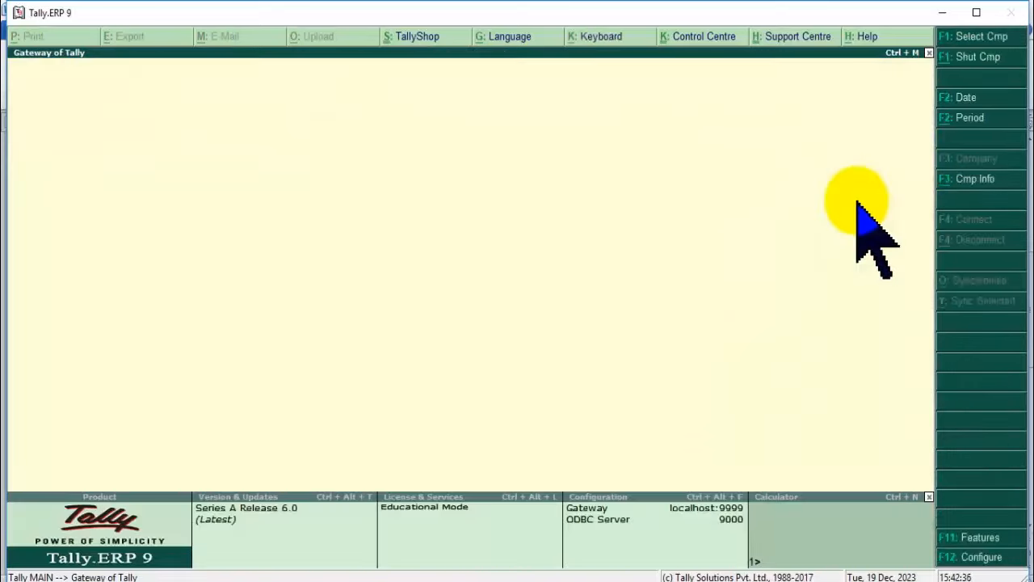
key(Escape)
key(Escape)
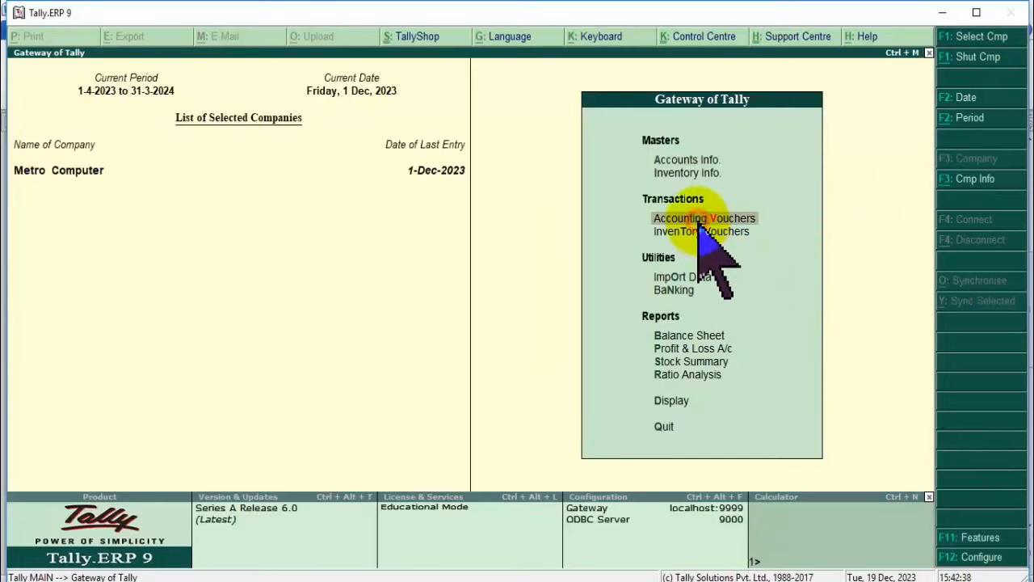
click(700, 220)
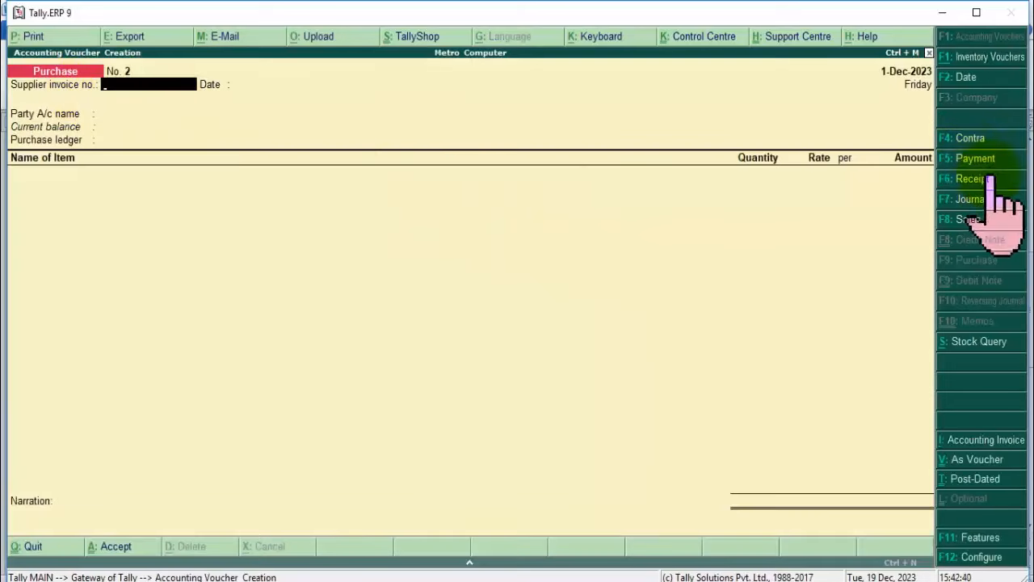
Switch to a Sales voucher with the customer's ledger as the party account.
click(968, 219)
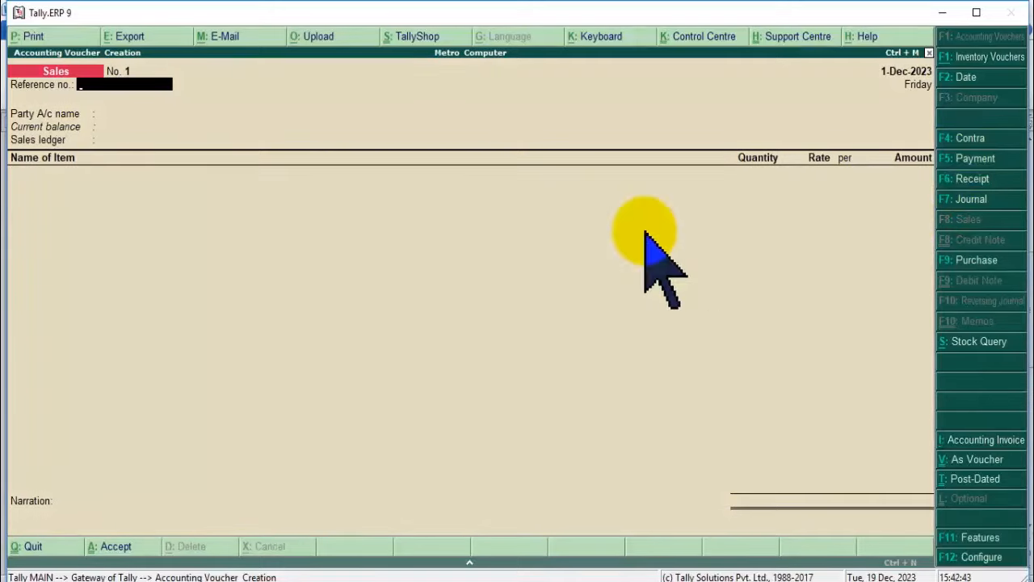
key(Return)
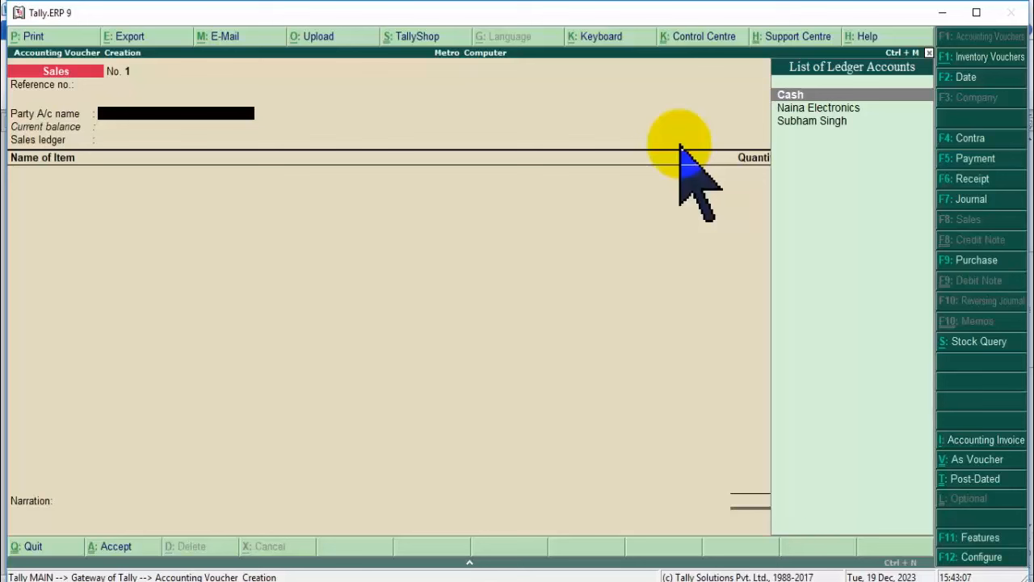
key(Down)
key(Down)
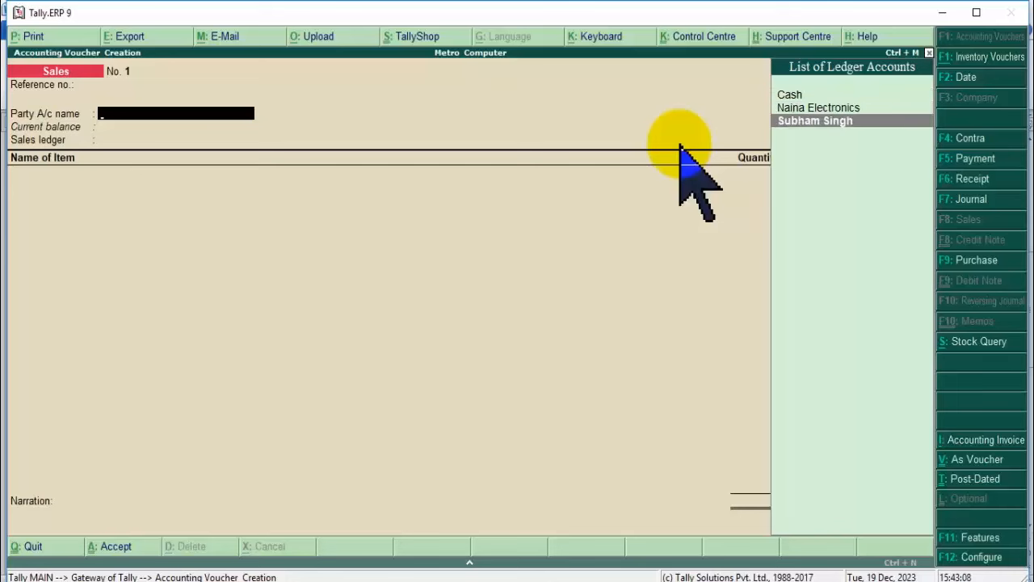
key(Return)
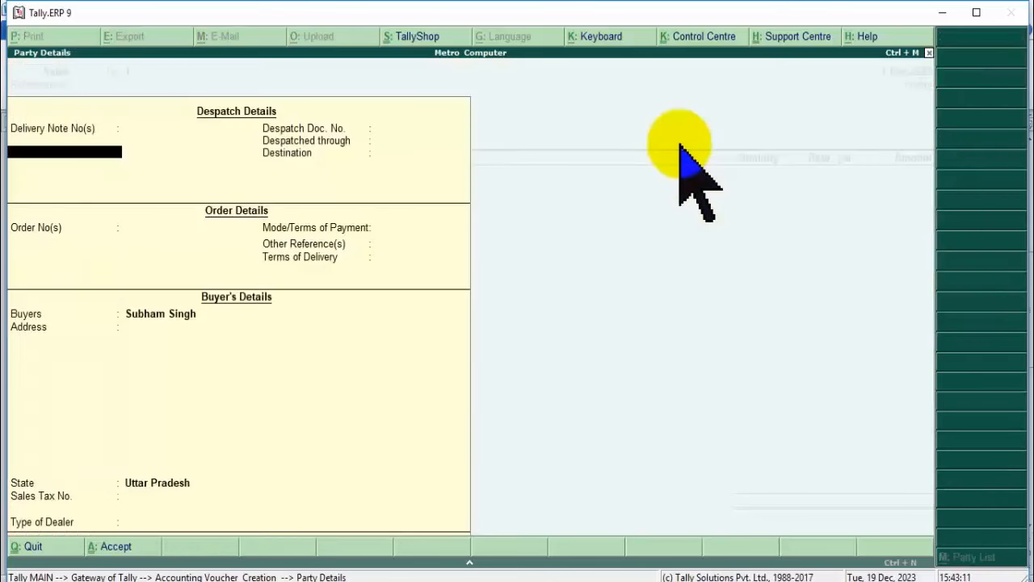
Accept the party details unchanged, with the buyer's state as Uttar Pradesh.
key(Return)
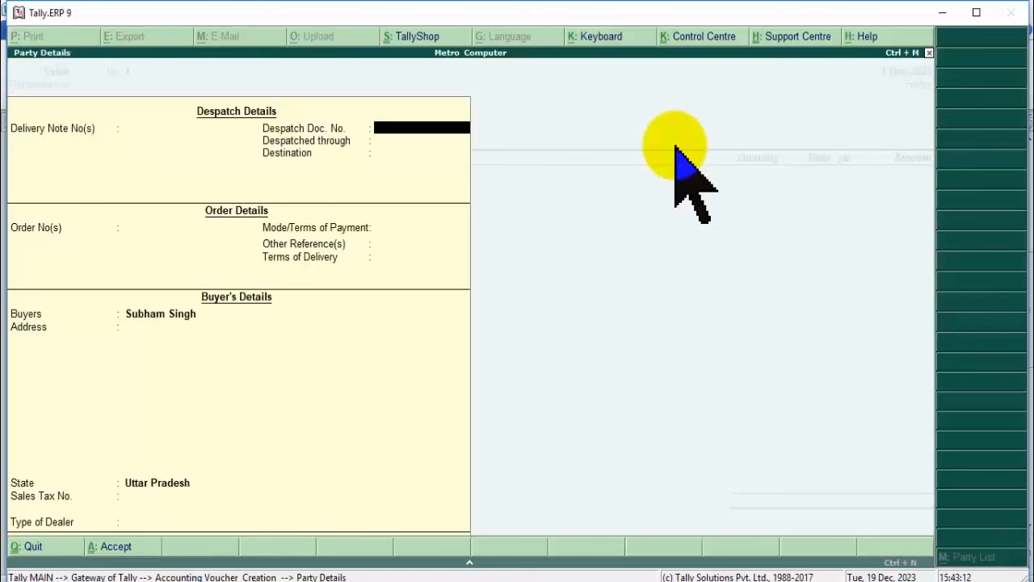
key(Return)
key(Return)
key(Return)
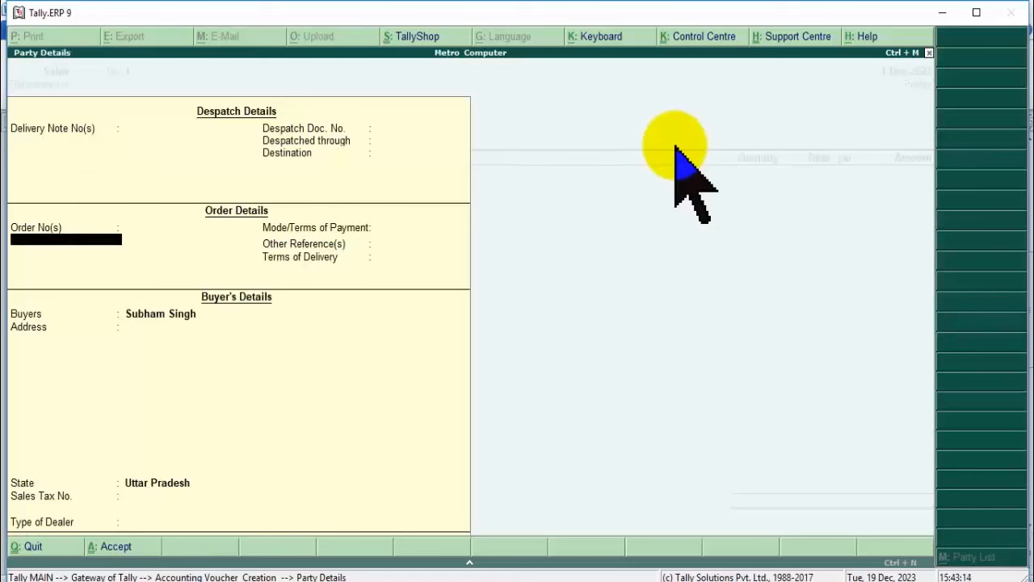
key(Return)
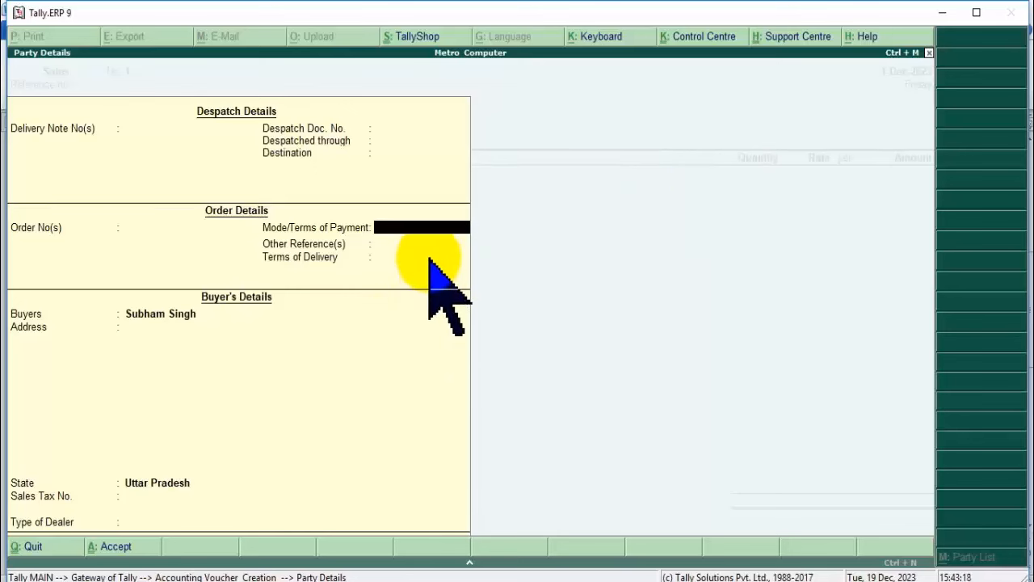
key(Return)
key(Return)
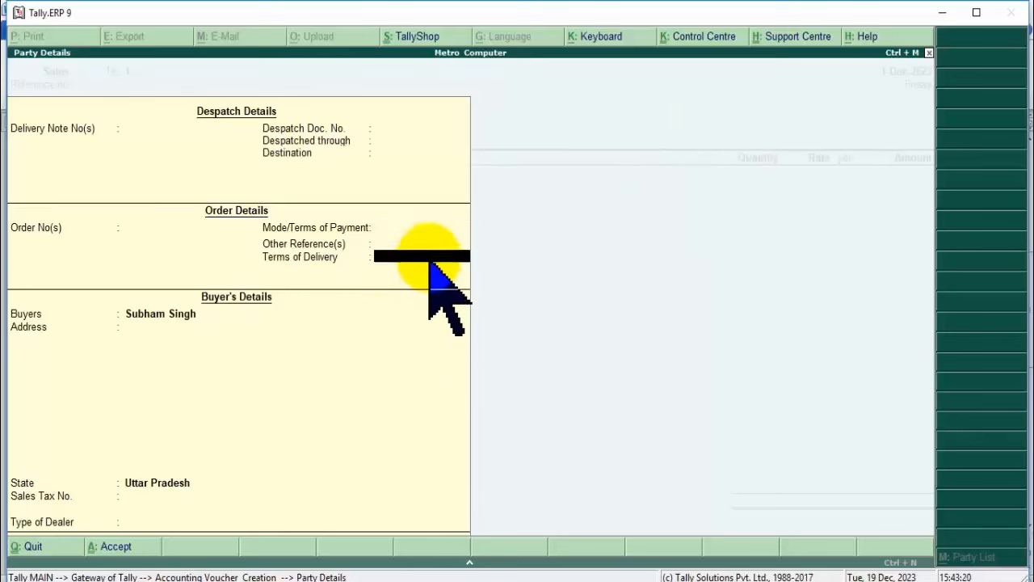
key(Return)
key(Return)
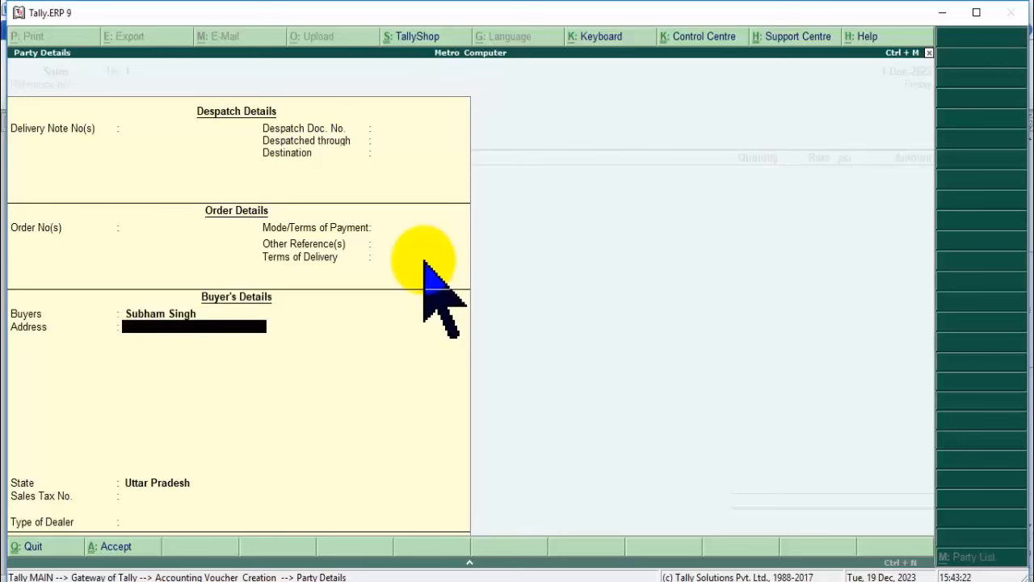
key(Return)
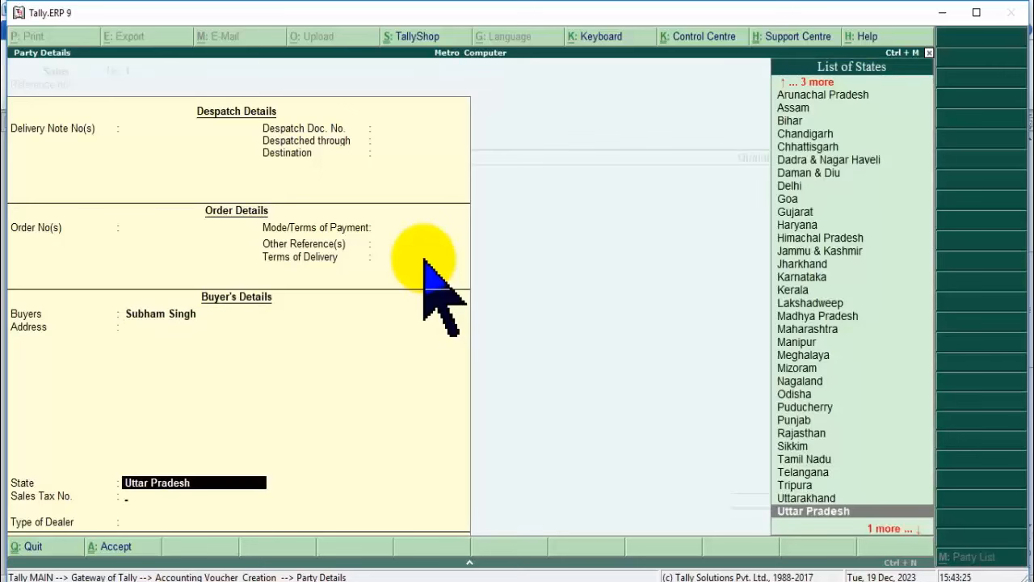
key(Return)
key(Return)
key(Return)
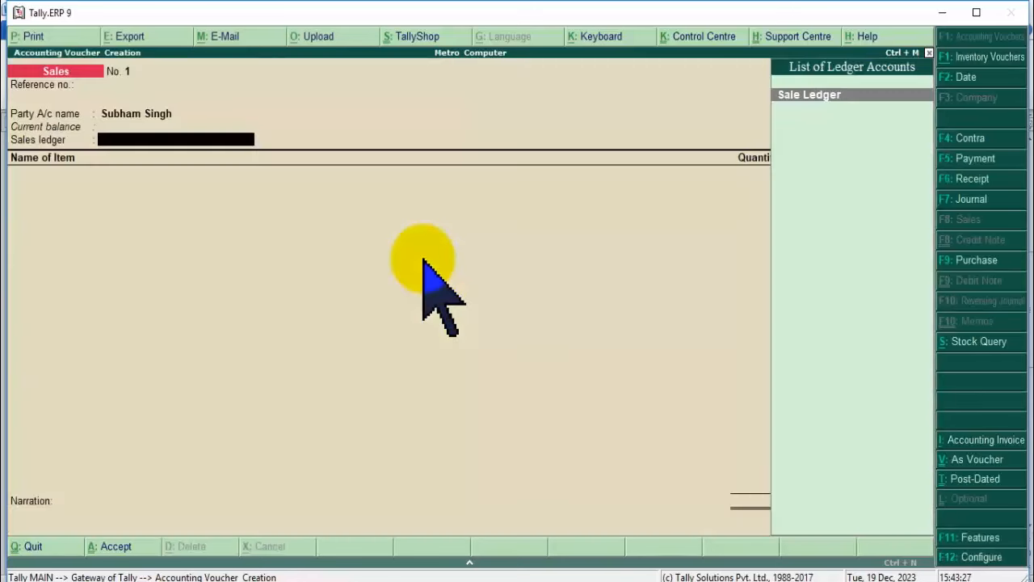
key(Return)
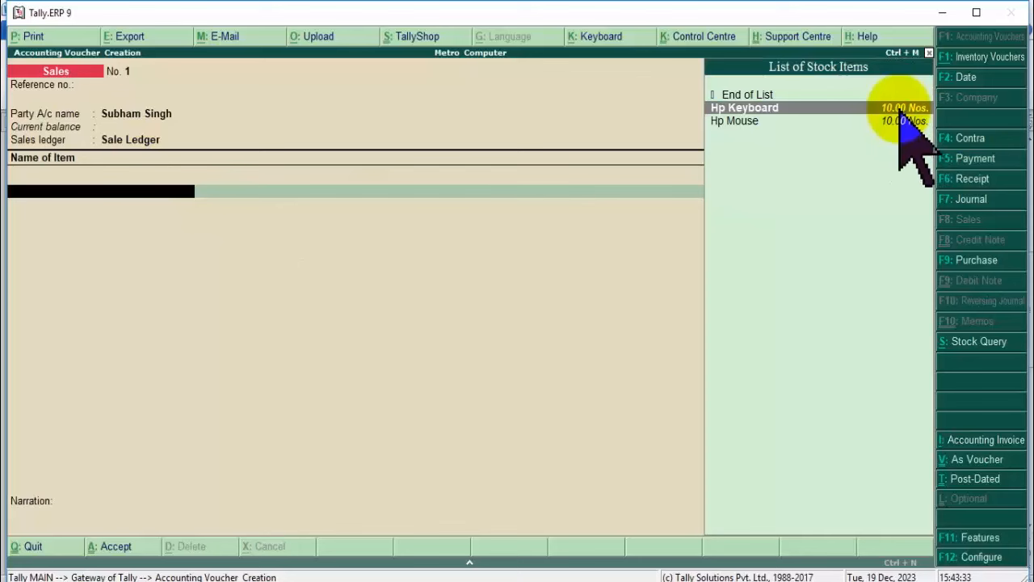
Enter 8 Hp Keyboard and 8 Hp Mouse, then save the 8,800.00 sales voucher.
click(898, 111)
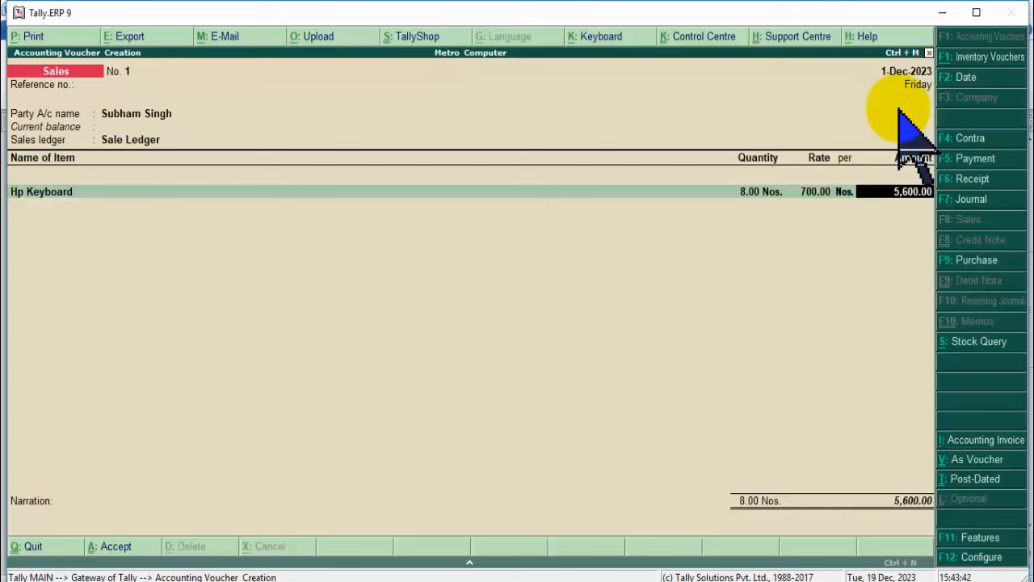
key(Return)
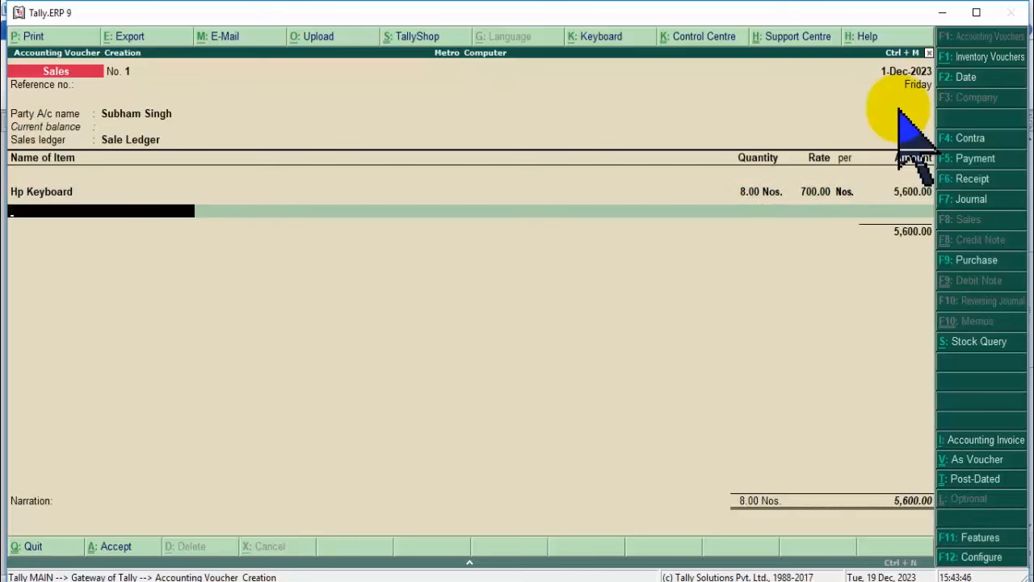
key(Down)
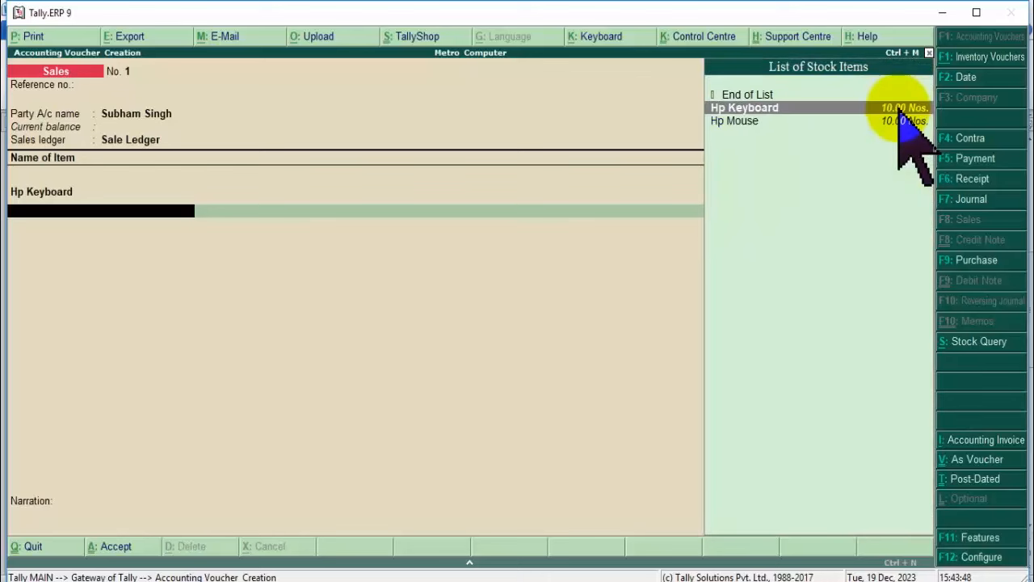
key(Down)
key(Return)
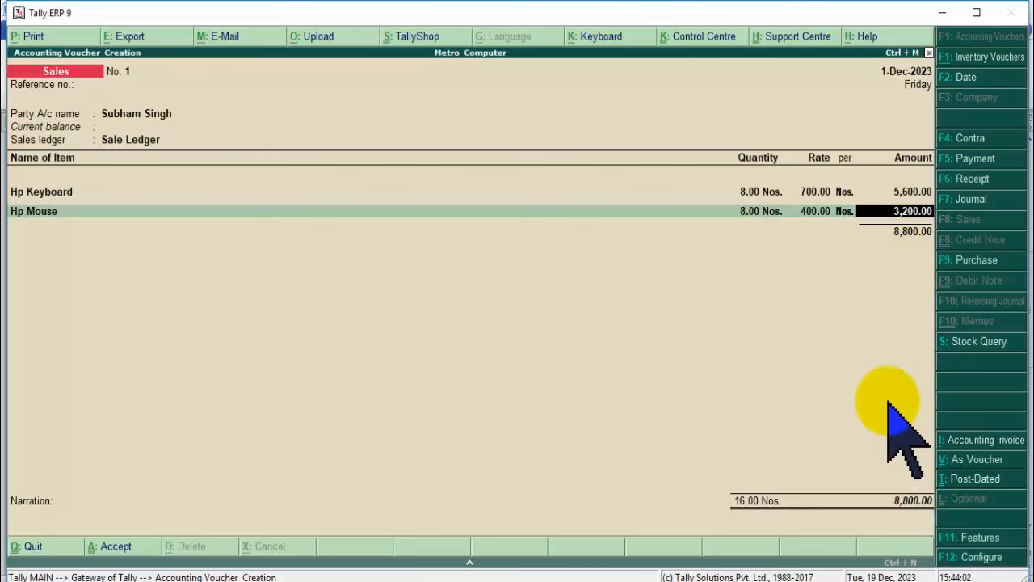
key(Return)
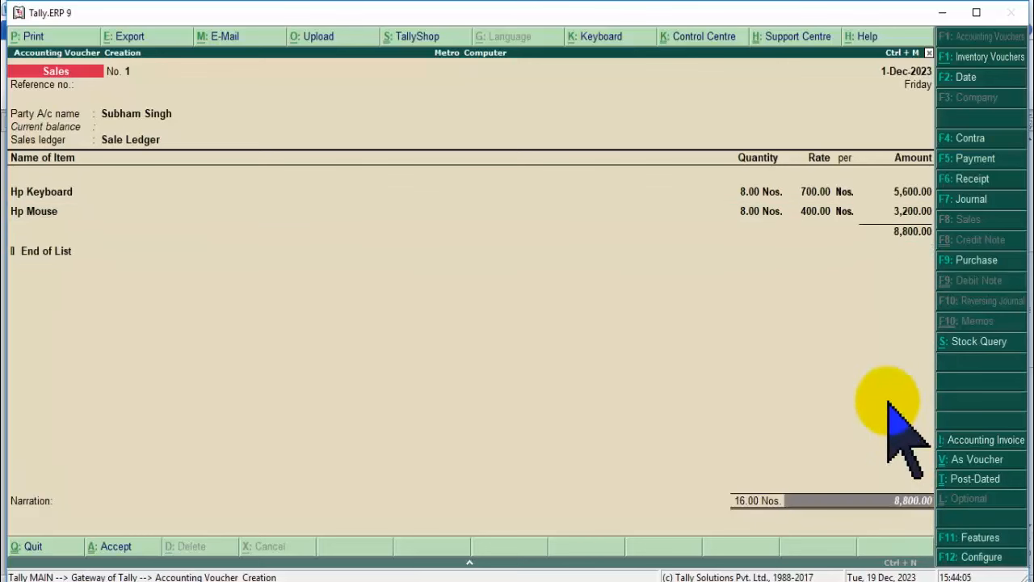
key(Return)
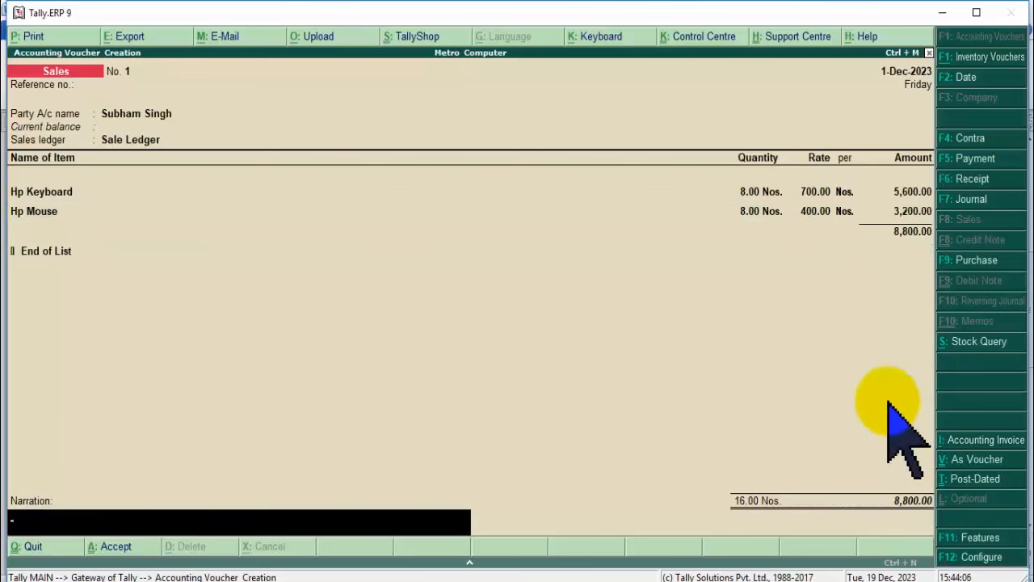
key(Return)
key(Return)
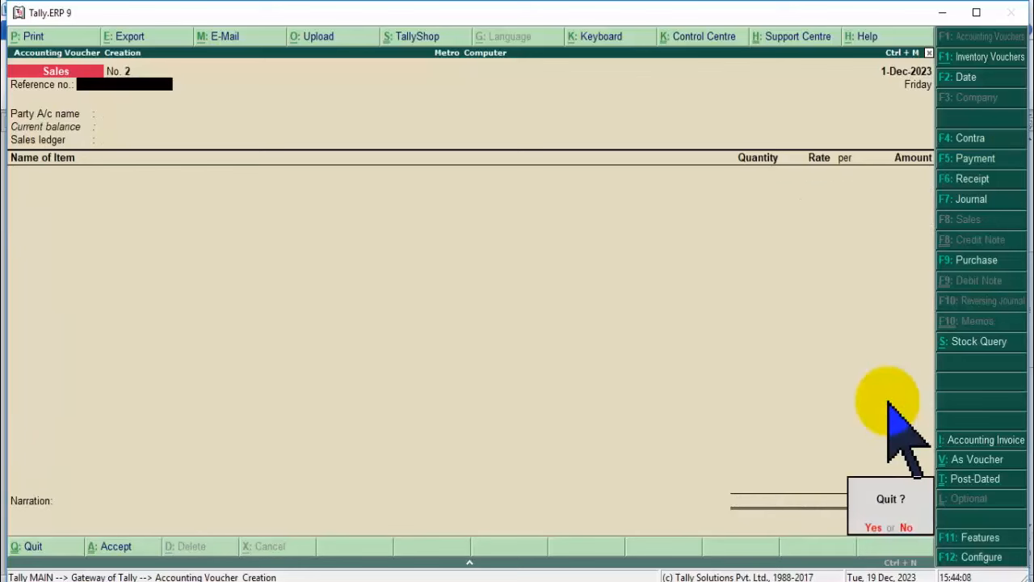
Exit the blank sales voucher and open the Balance Sheet report.
key(Escape)
key(Escape)
key(n)
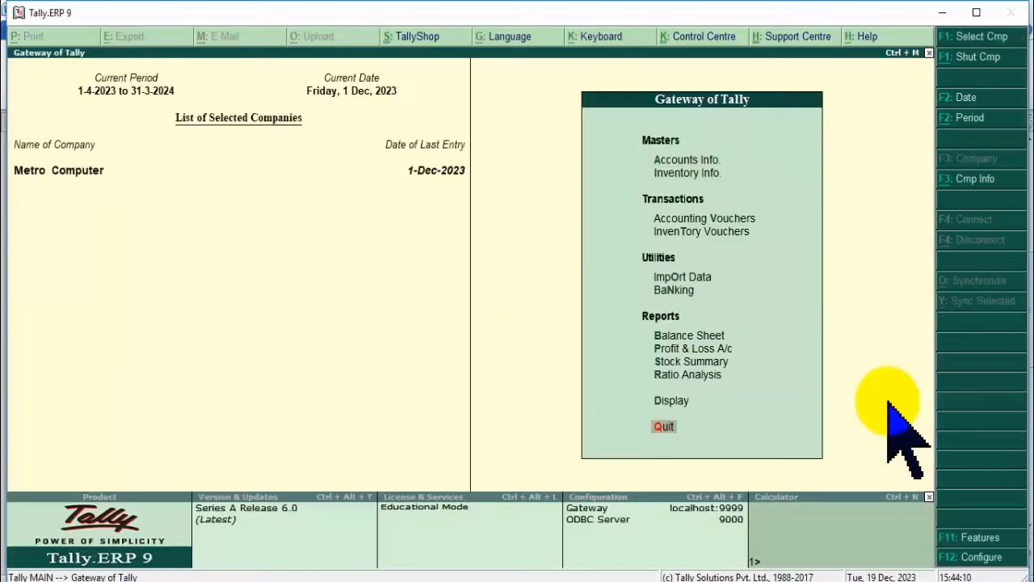
key(Up)
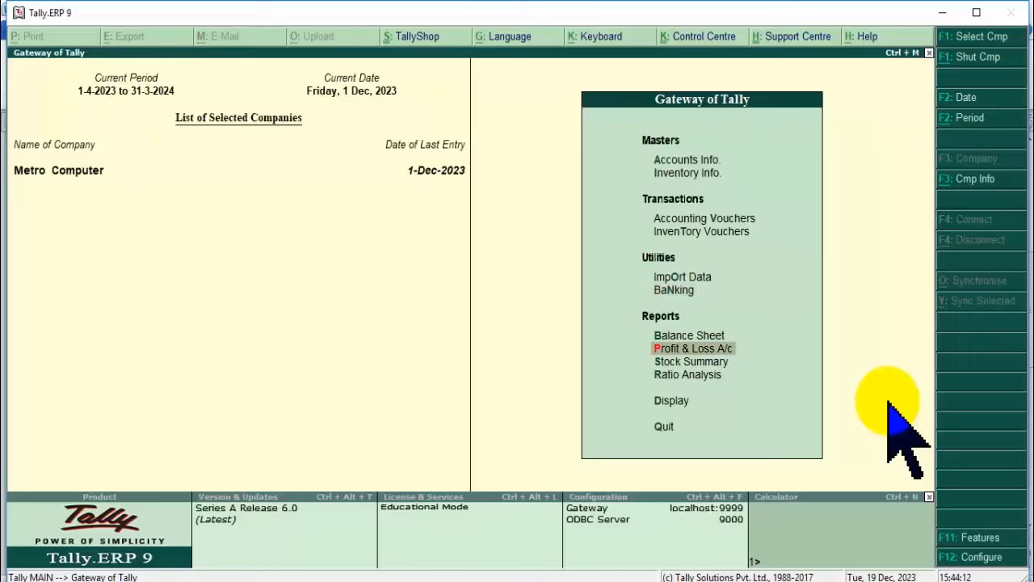
key(Up)
key(Return)
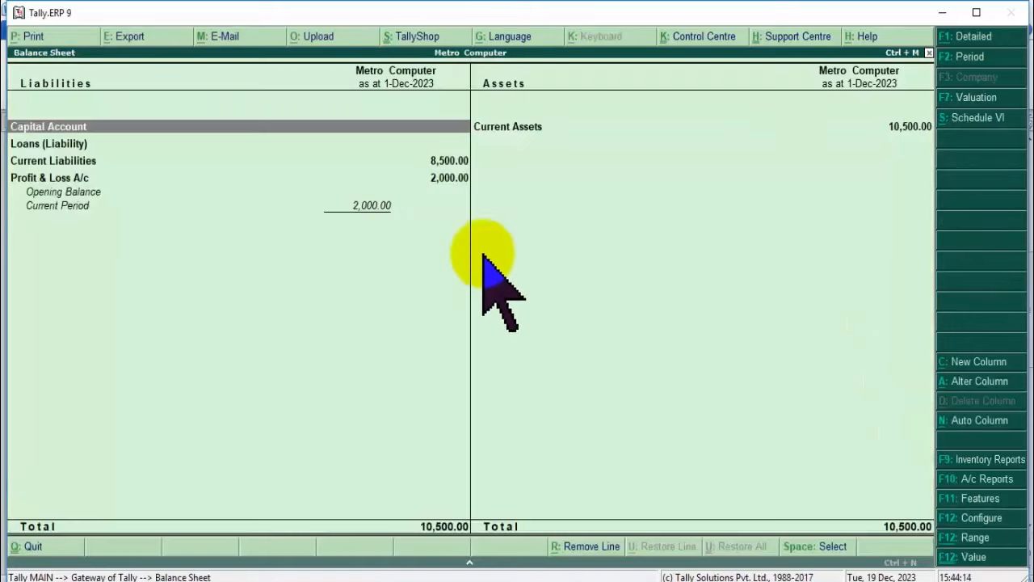
Trace Naina Electronics' 8,500.00 balance via Current Liabilities to its December vouchers, then return.
click(443, 166)
click(443, 165)
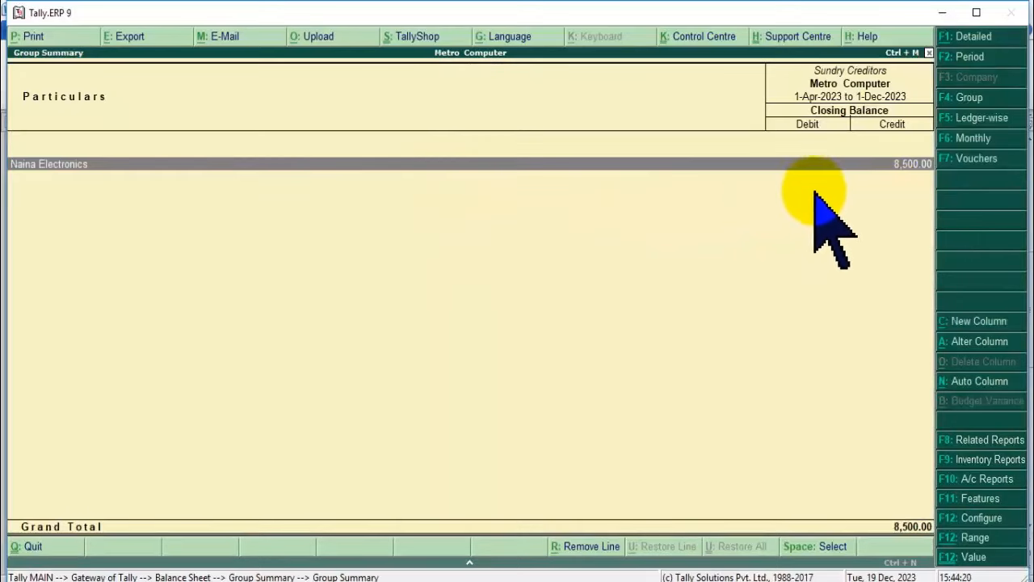
key(Return)
key(Return)
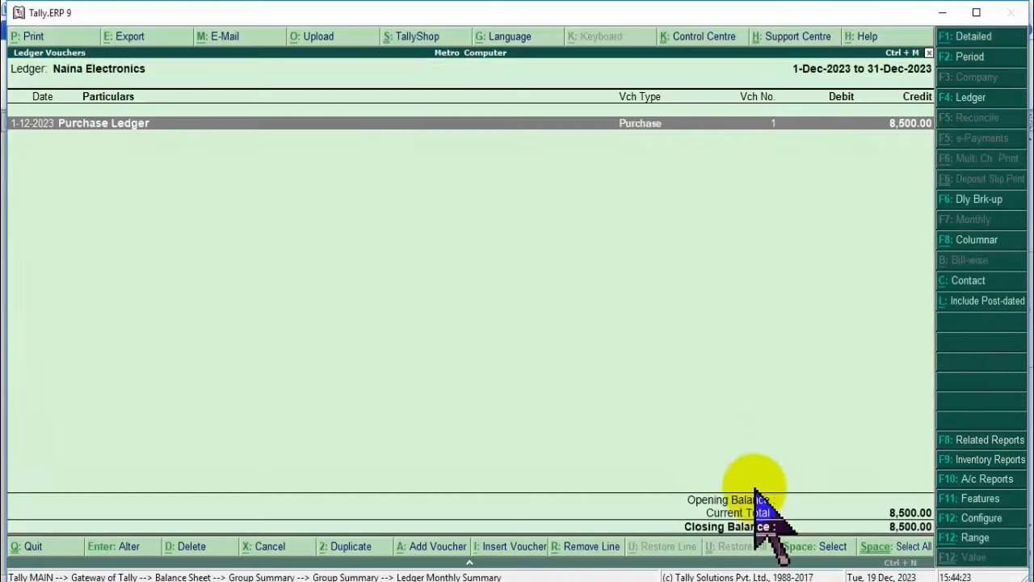
key(Return)
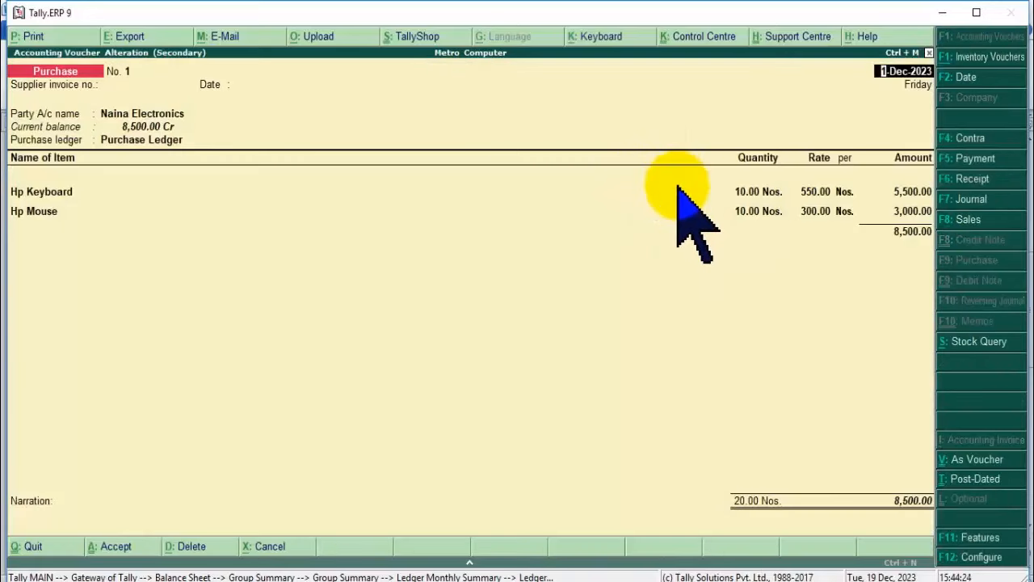
key(Escape)
key(Escape)
key(Escape)
key(Escape)
key(Escape)
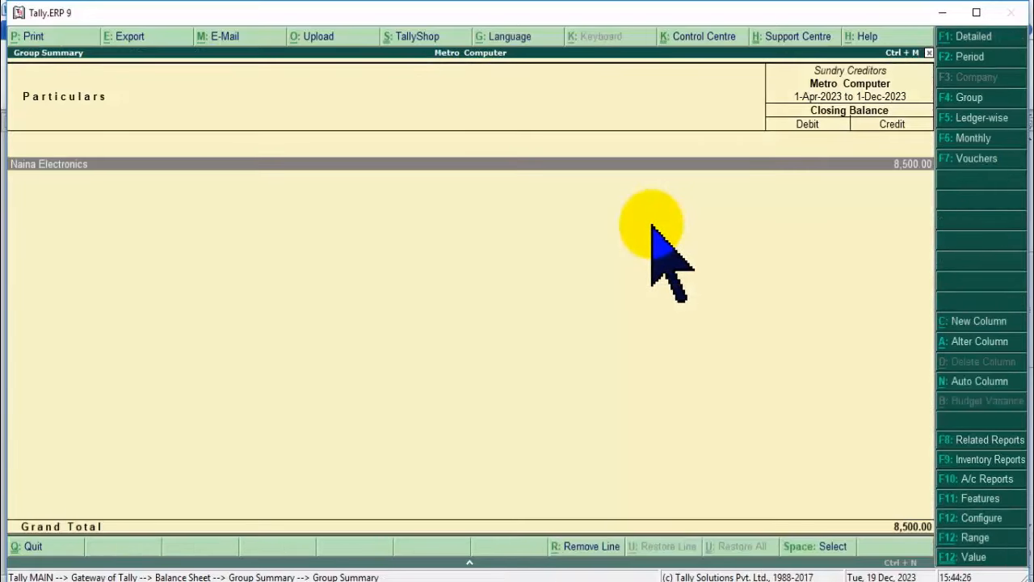
key(Escape)
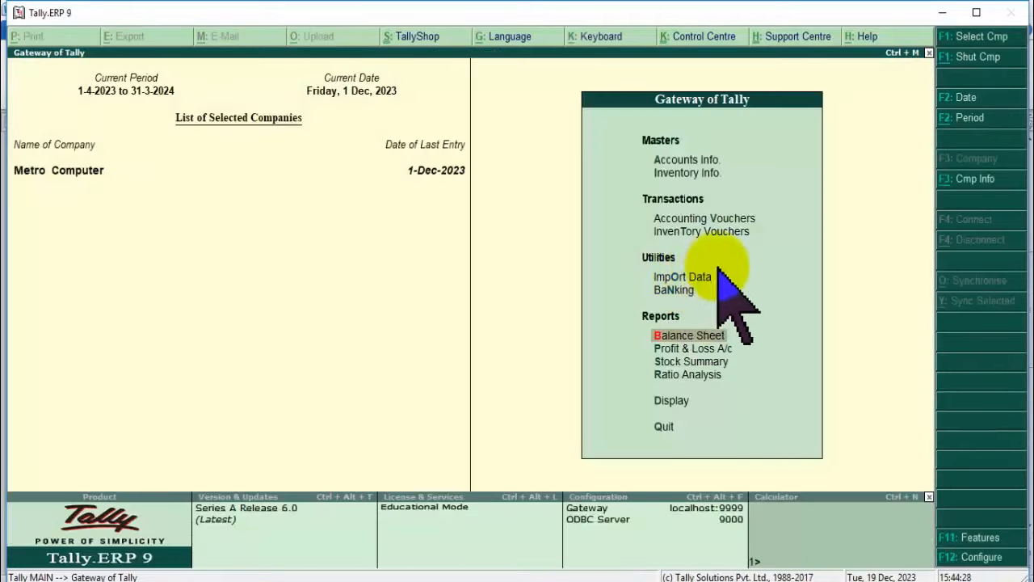
click(691, 348)
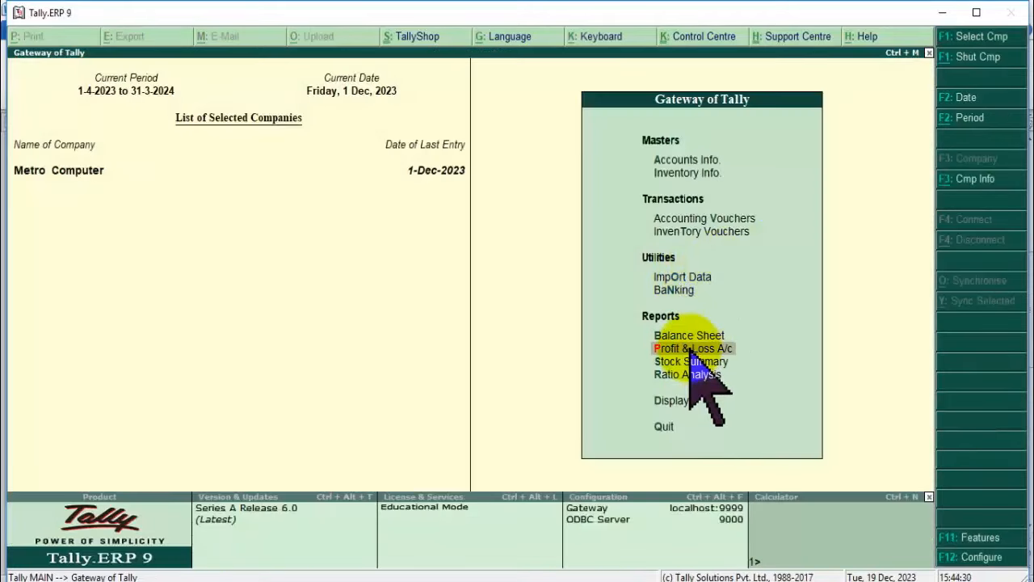
click(691, 348)
click(450, 163)
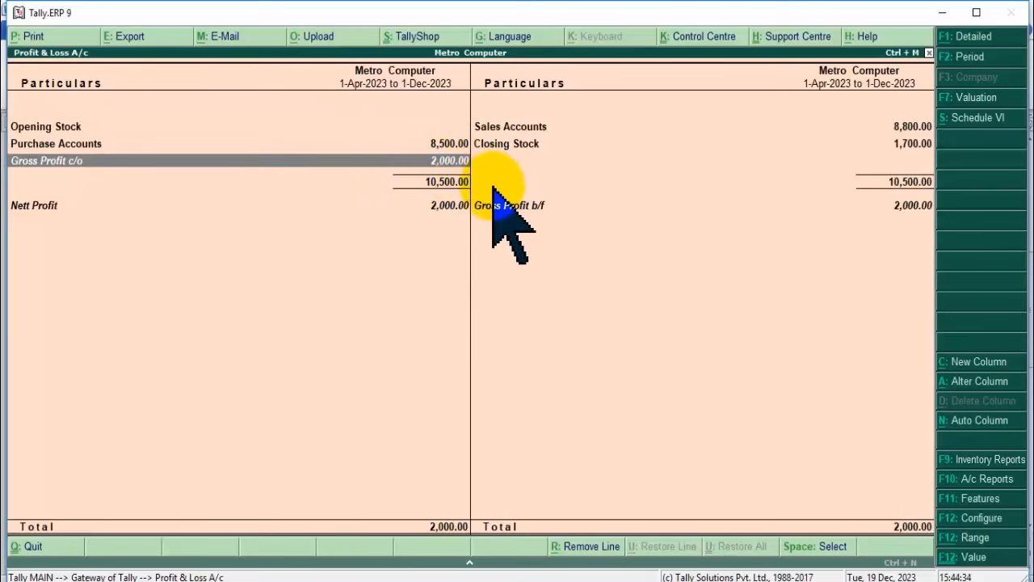
click(446, 144)
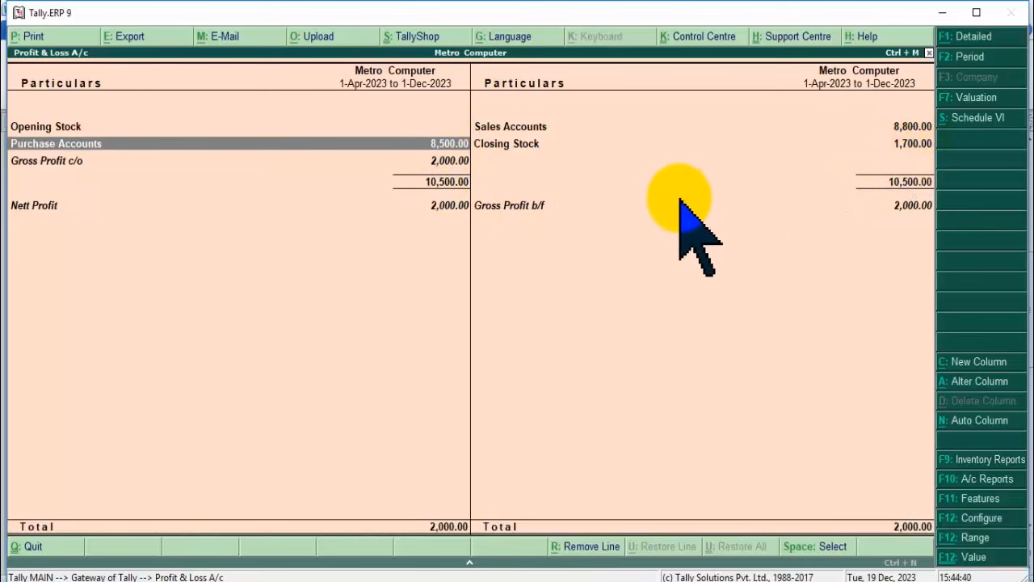
click(911, 143)
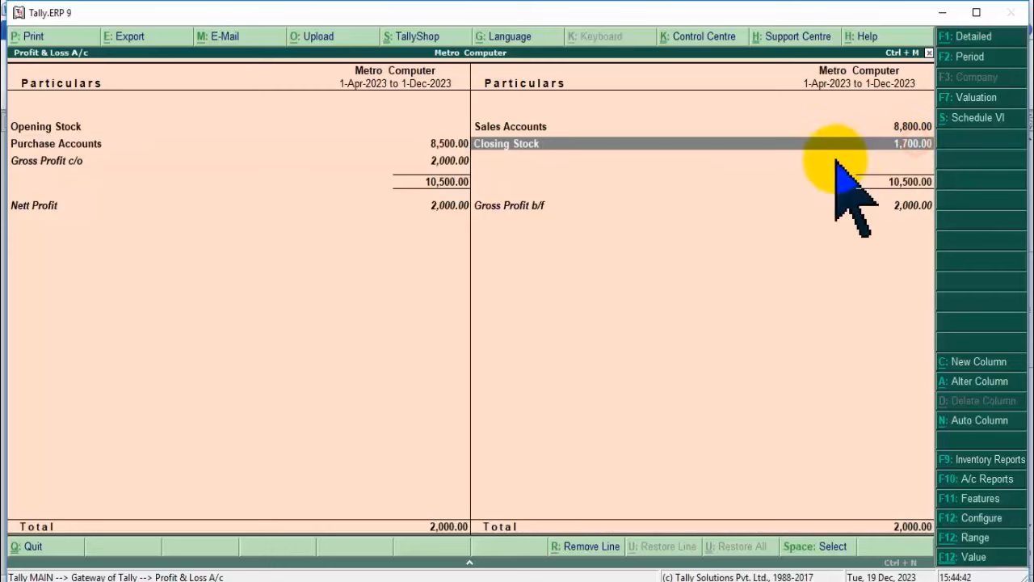
key(Return)
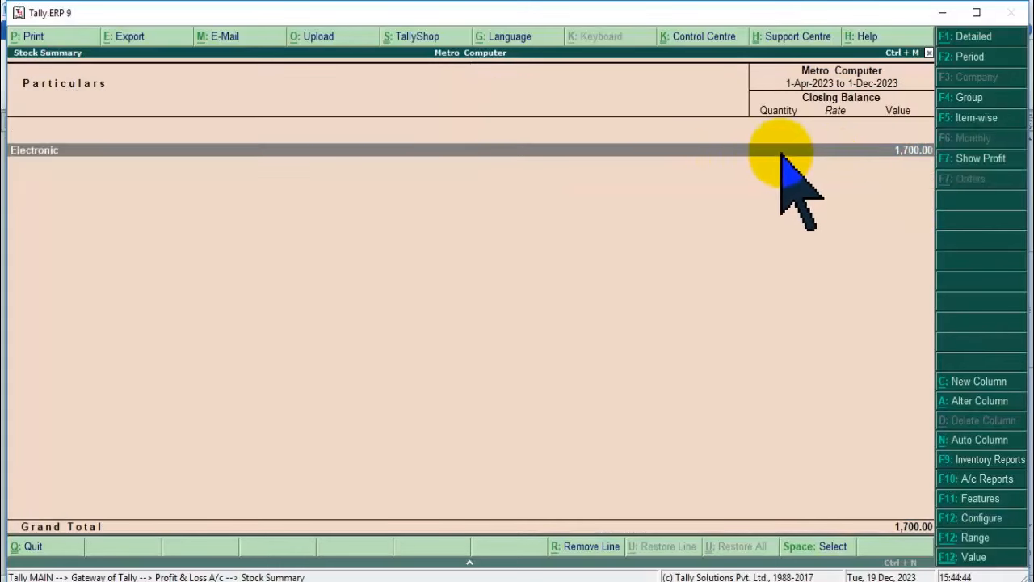
key(Return)
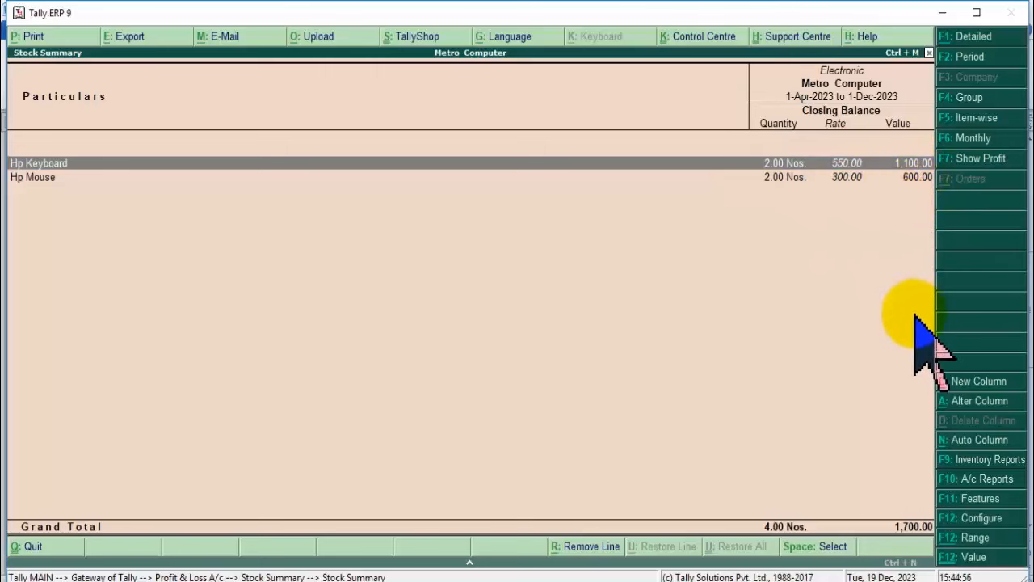
key(Return)
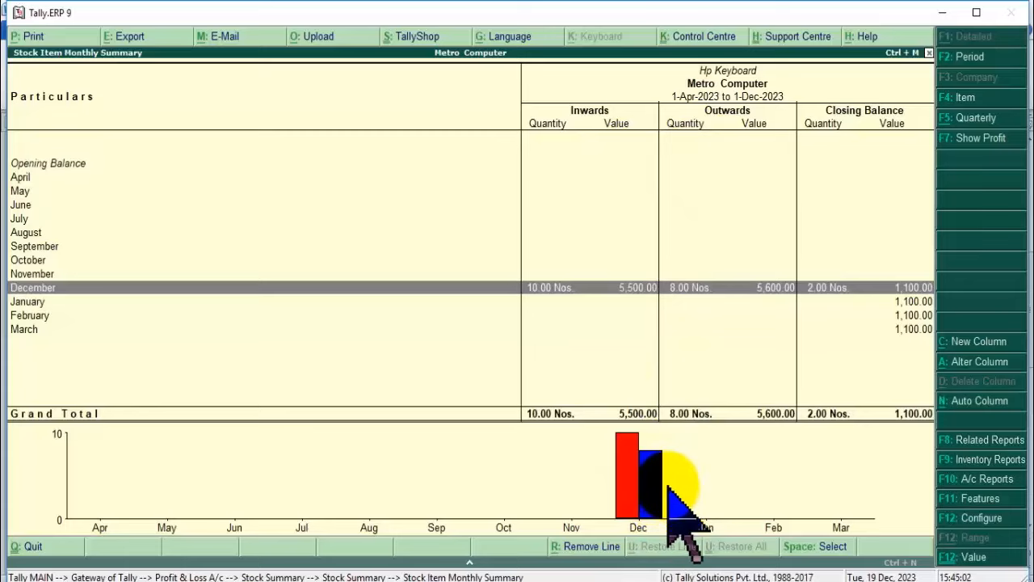
key(Escape)
key(Escape)
key(Escape)
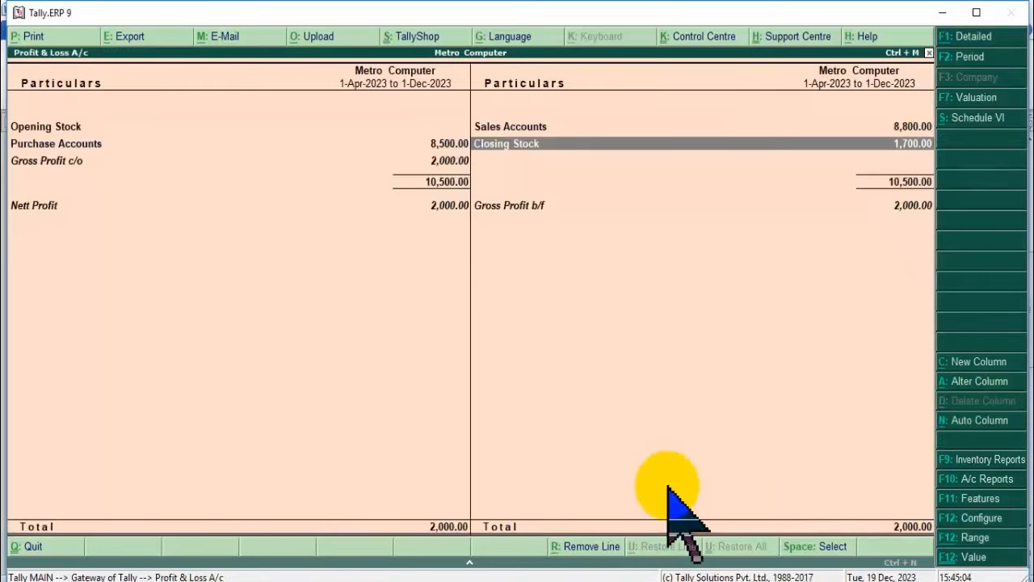
key(Escape)
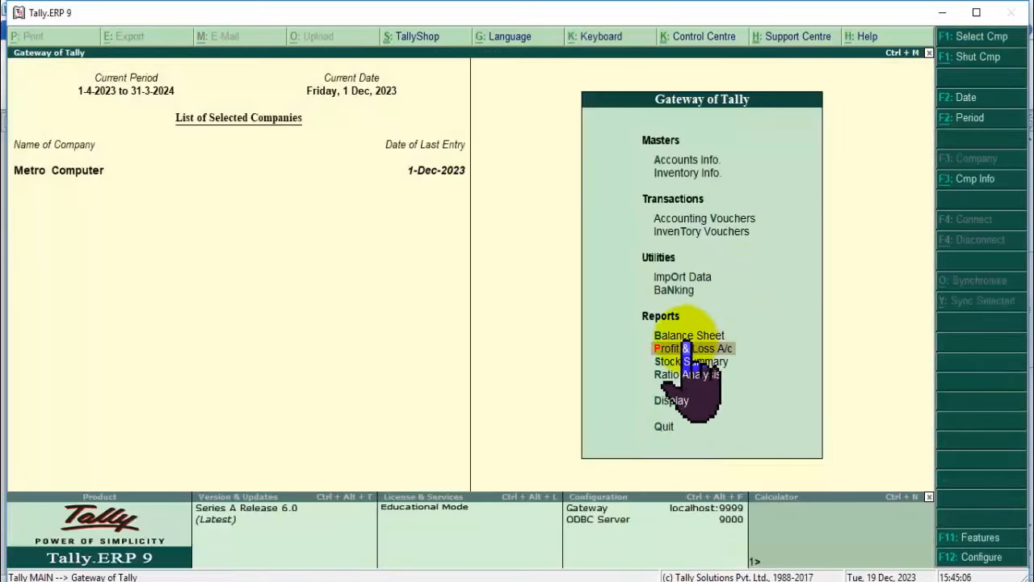
View the Day Book's two 1-Dec-2023 vouchers.
click(679, 400)
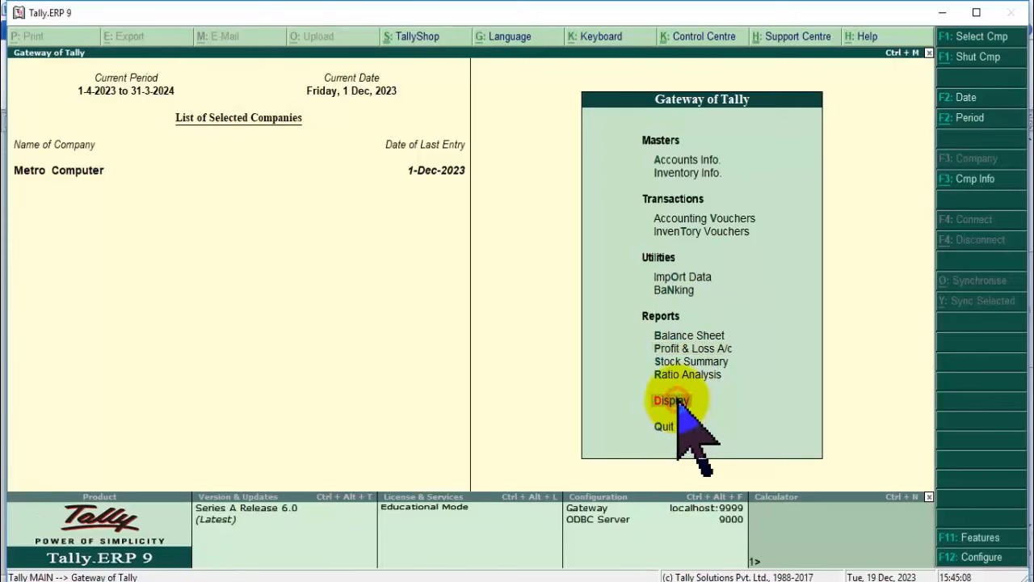
click(656, 198)
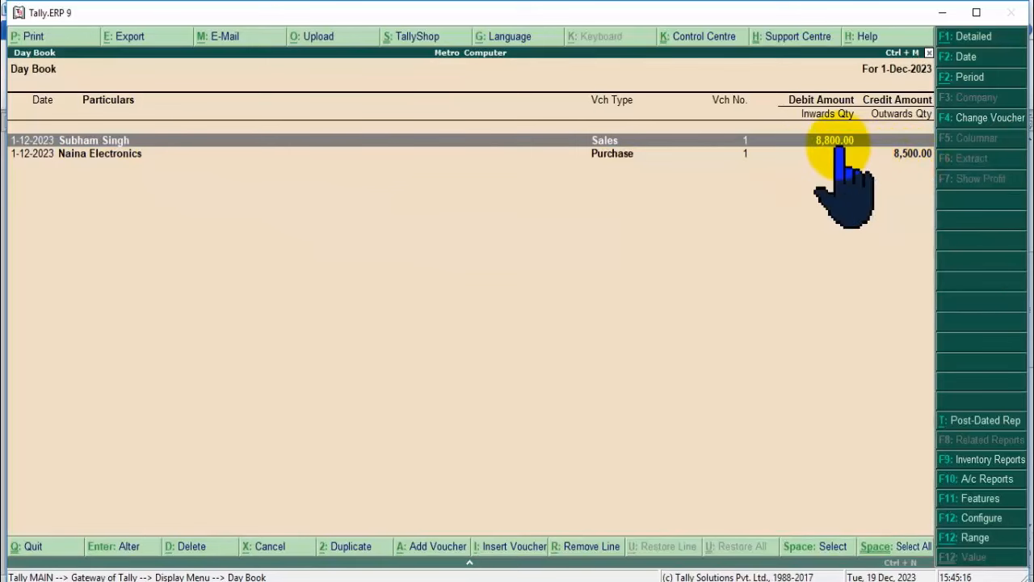
key(Escape)
key(Escape)
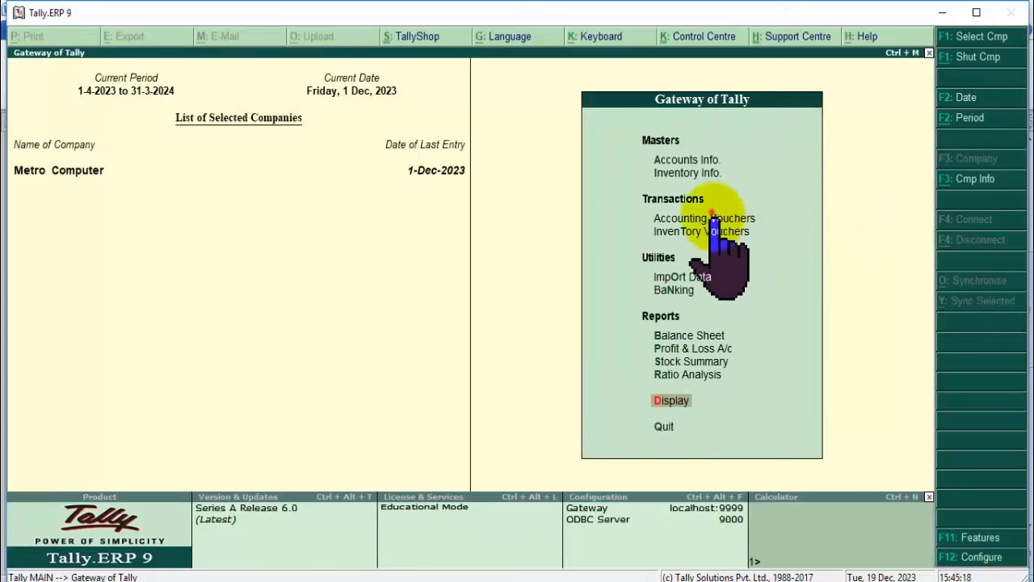
Open the Balance Sheet report for Metro Computer.
click(712, 217)
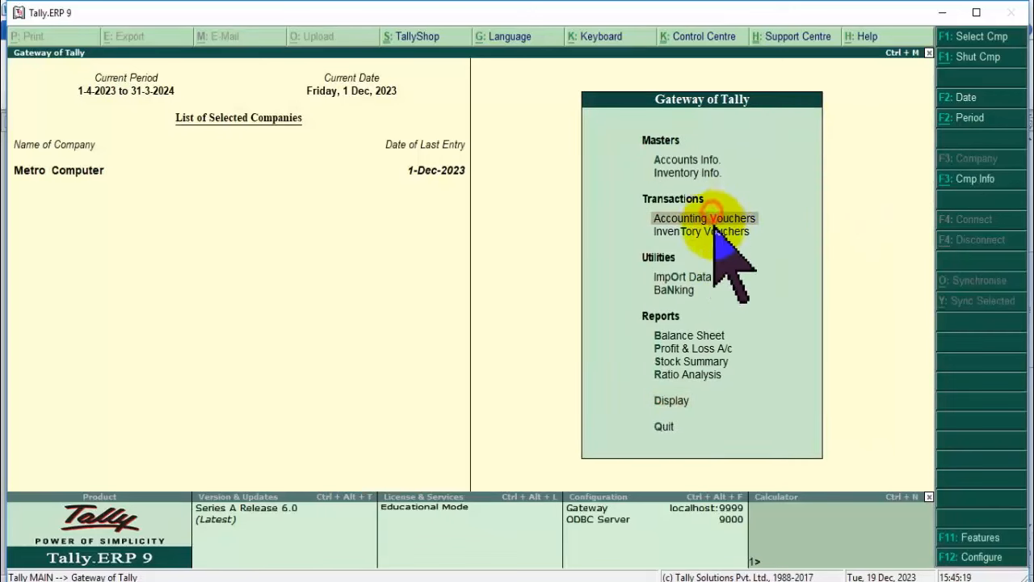
click(690, 335)
click(689, 336)
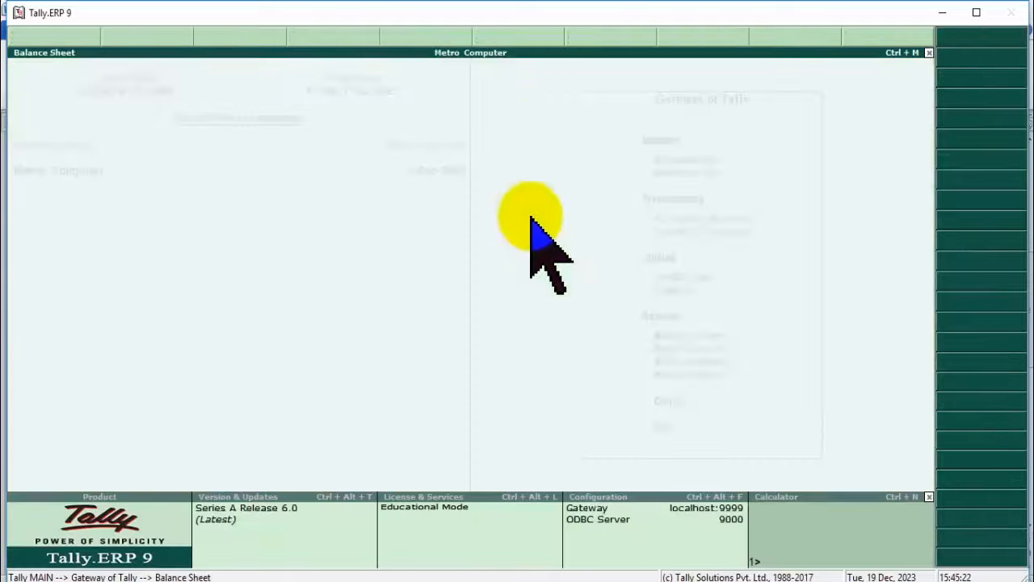
Start a Receipt voucher into Cash with the customer's ledger as the payer.
key(Escape)
click(683, 228)
click(681, 225)
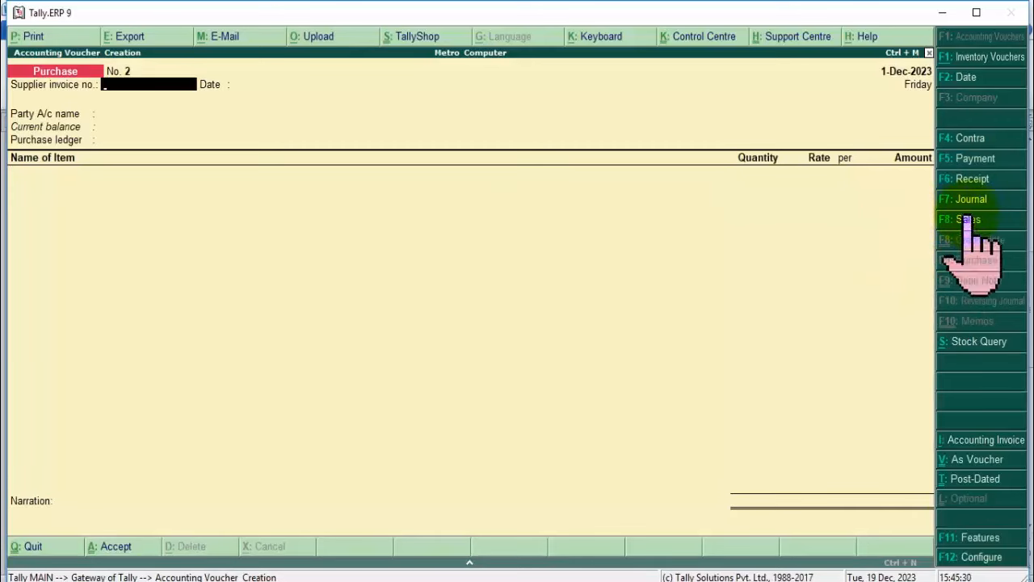
click(962, 178)
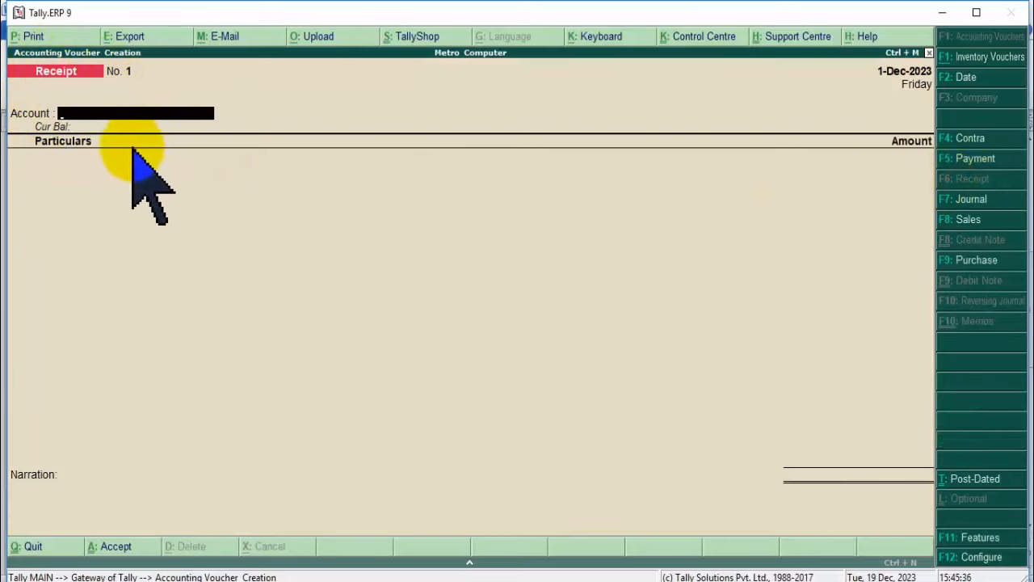
key(Return)
key(Return)
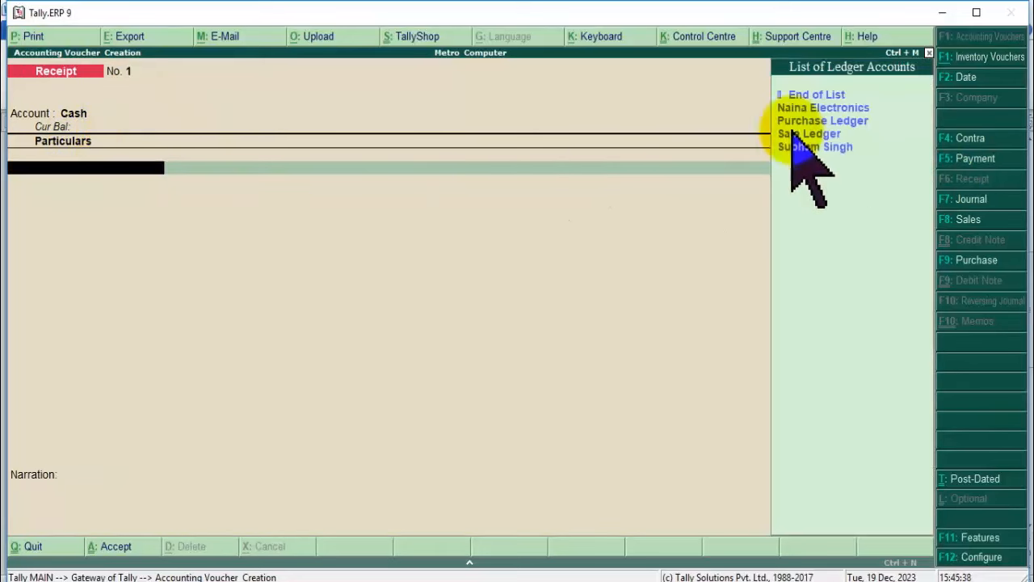
click(802, 150)
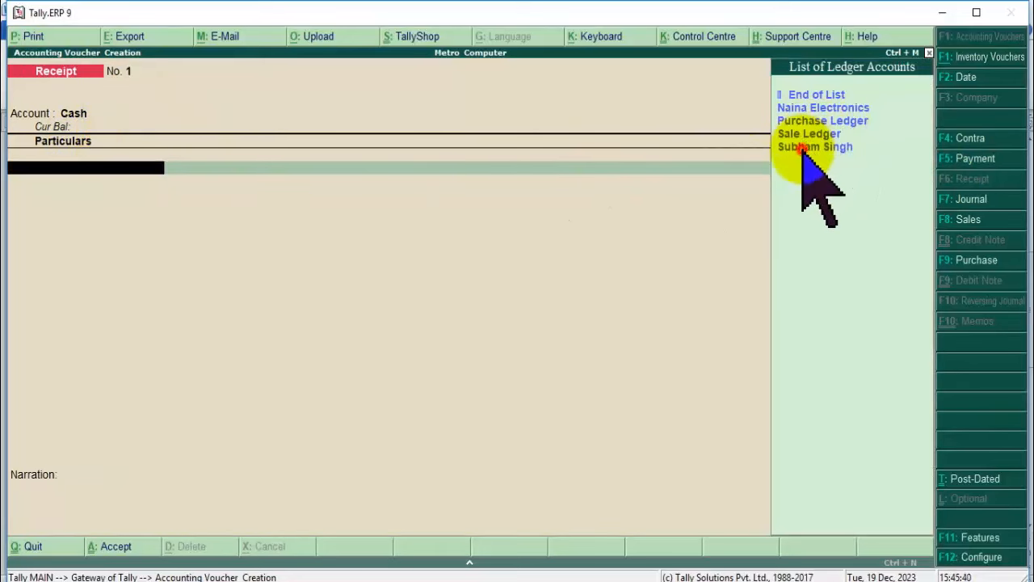
key(Return)
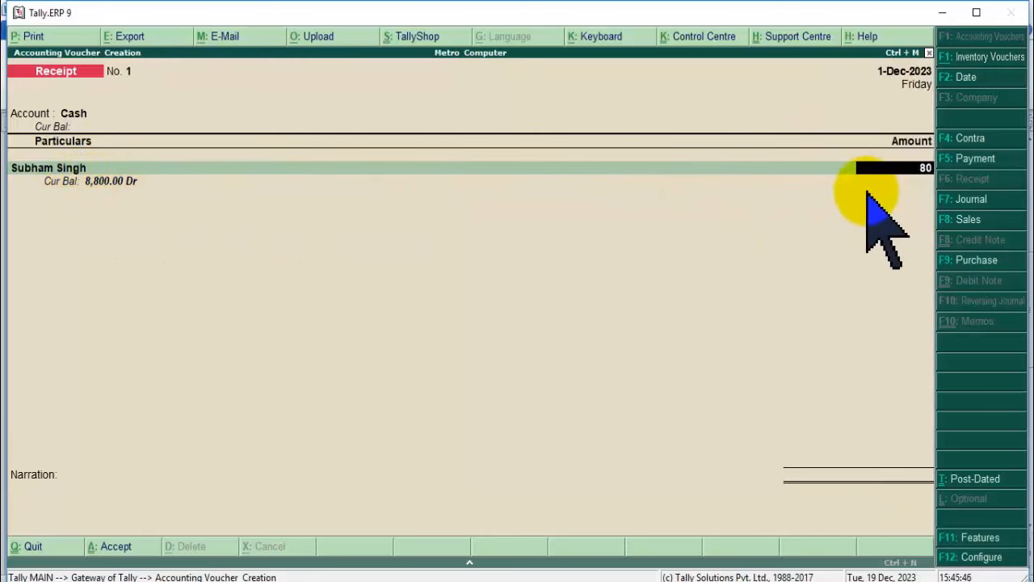
Correct the received amount from 800 to 8,800.00 and save the receipt.
text(800)
key(Return)
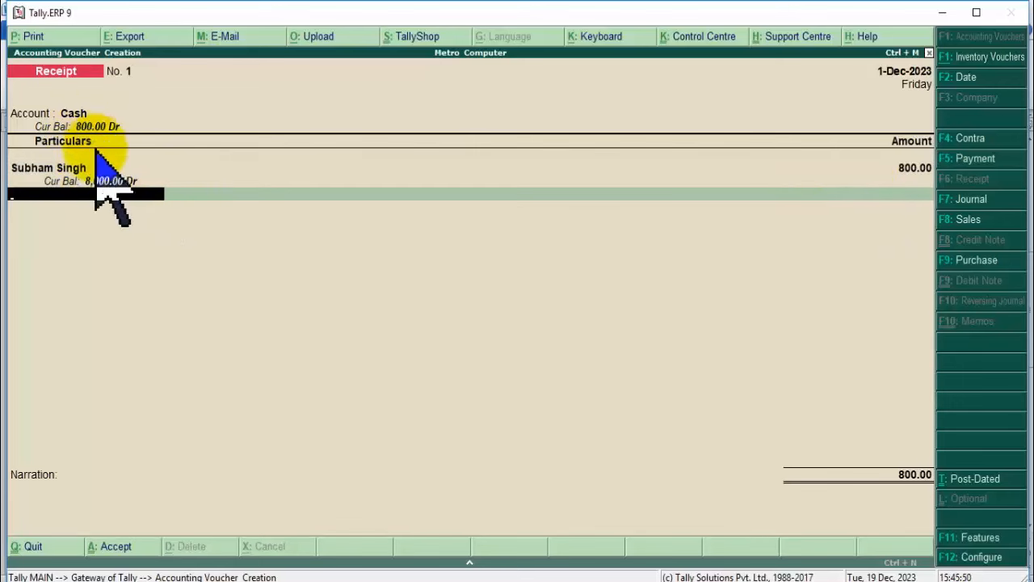
click(904, 172)
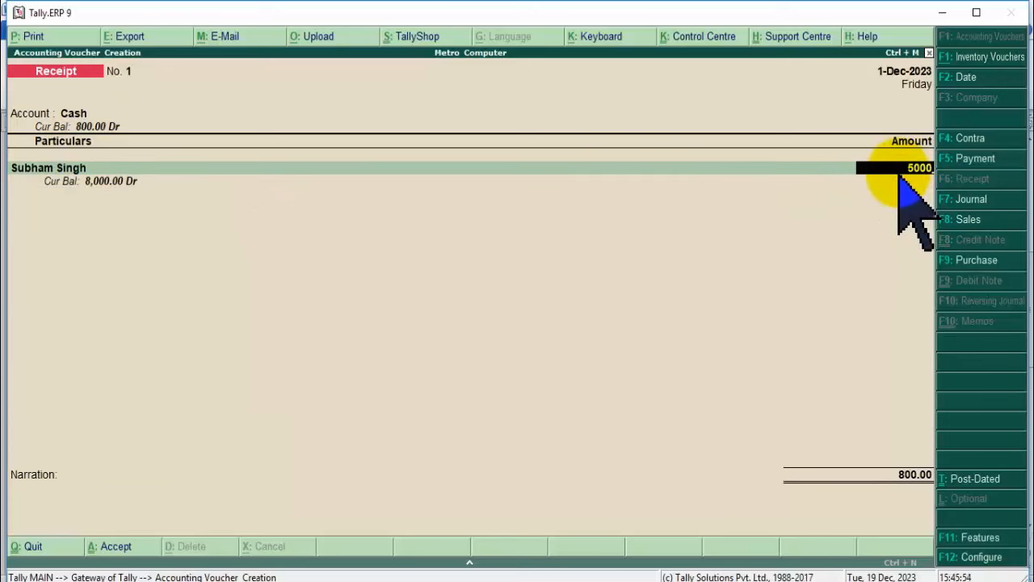
key(Return)
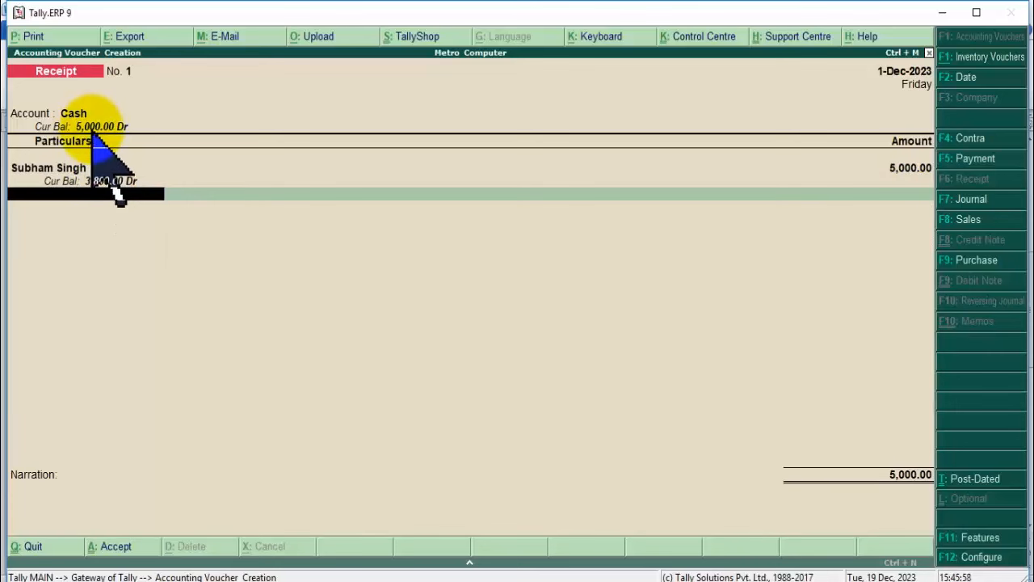
click(910, 169)
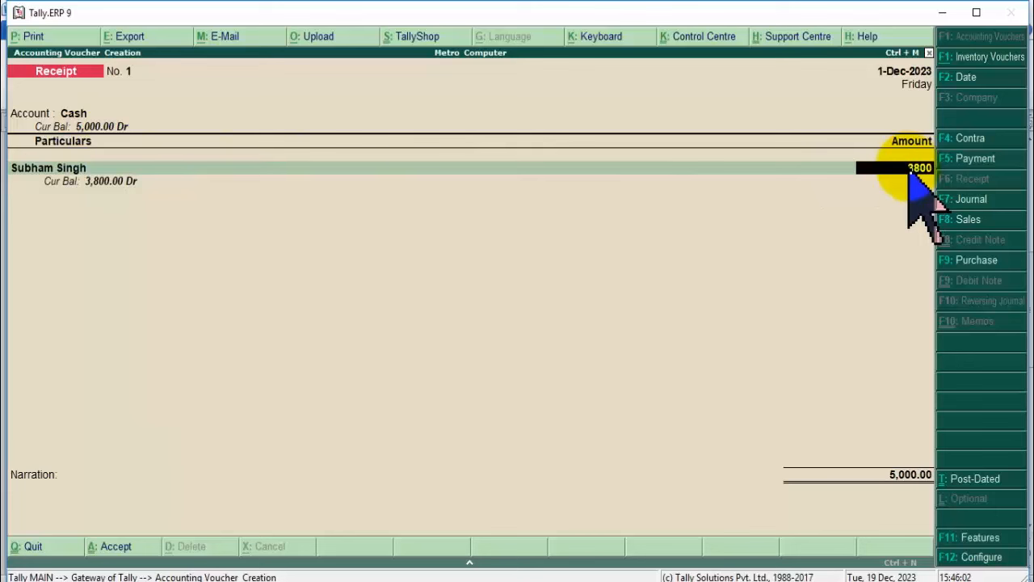
text(8800)
key(Return)
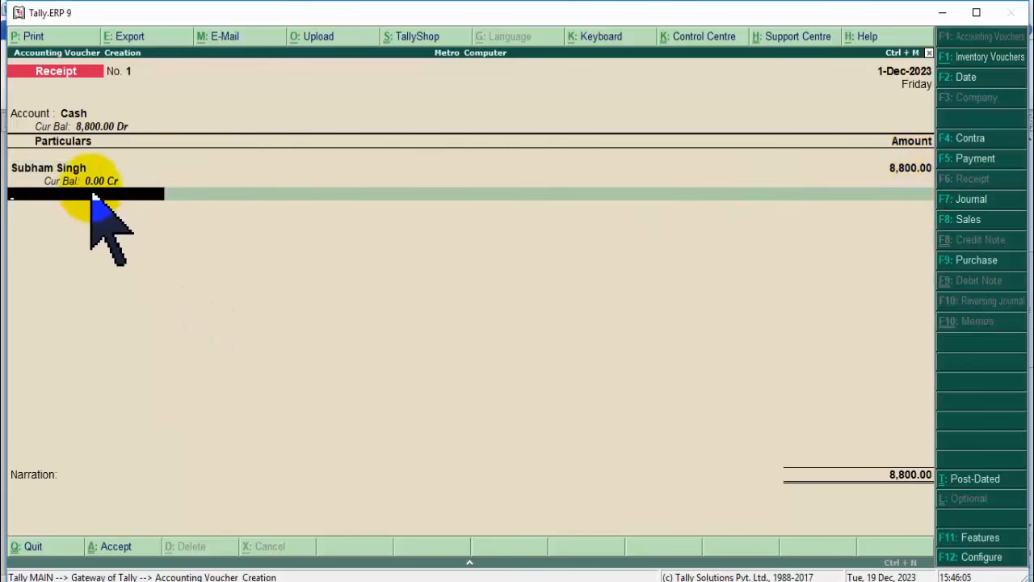
key(Return)
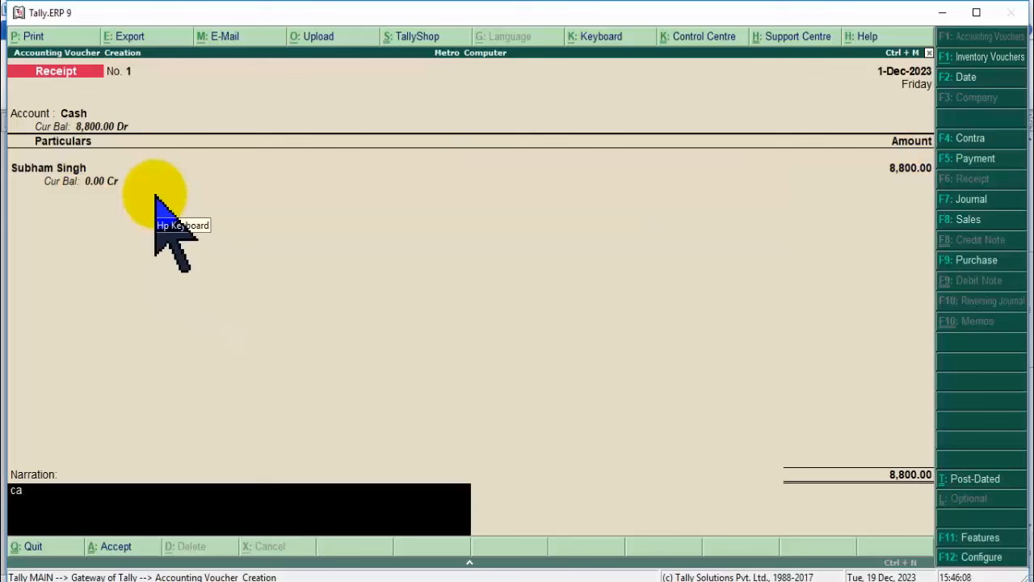
key(Return)
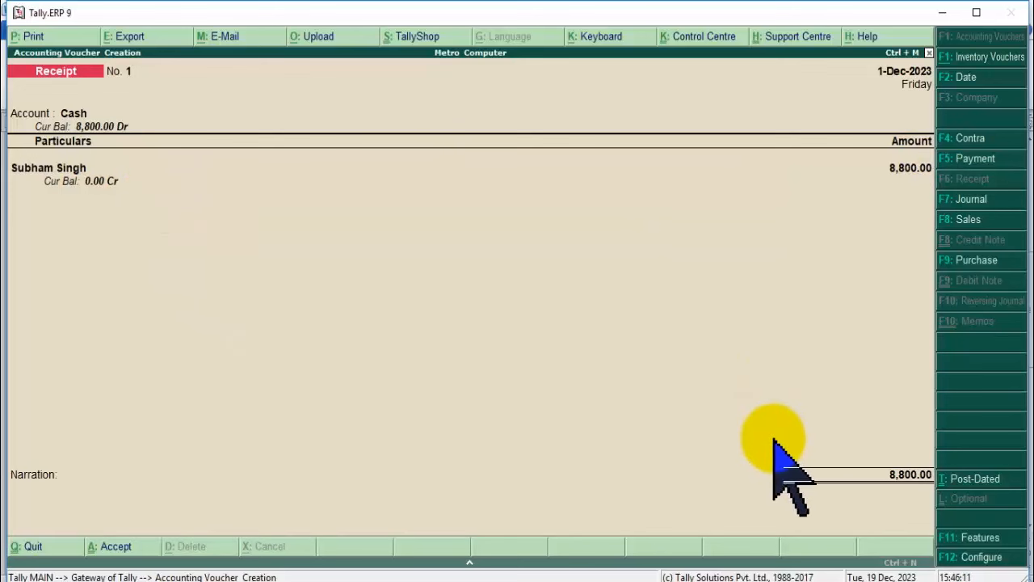
key(Return)
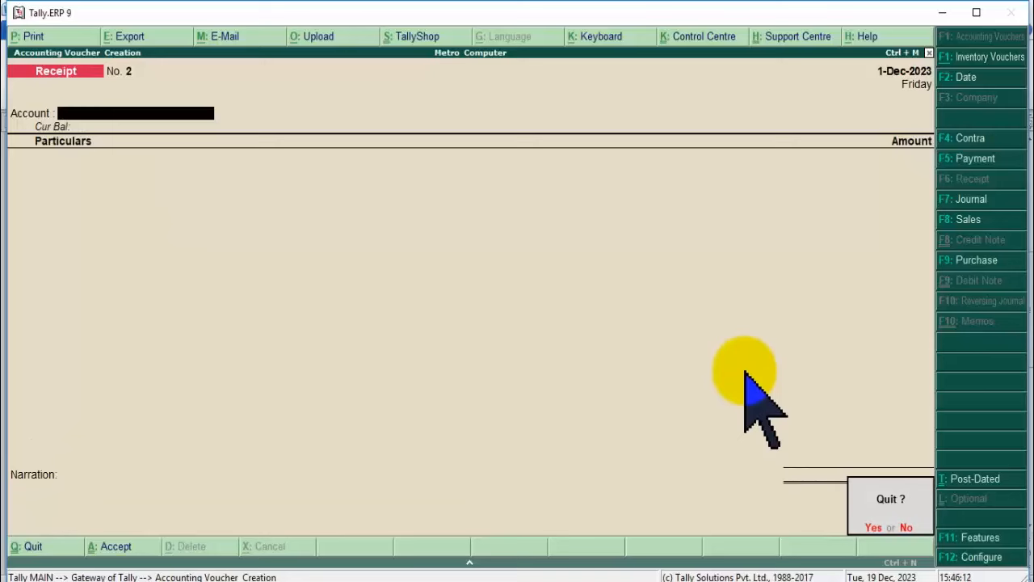
Inspect Current Assets' Cash-in-hand and Closing Stock lines in the Balance Sheet.
key(Escape)
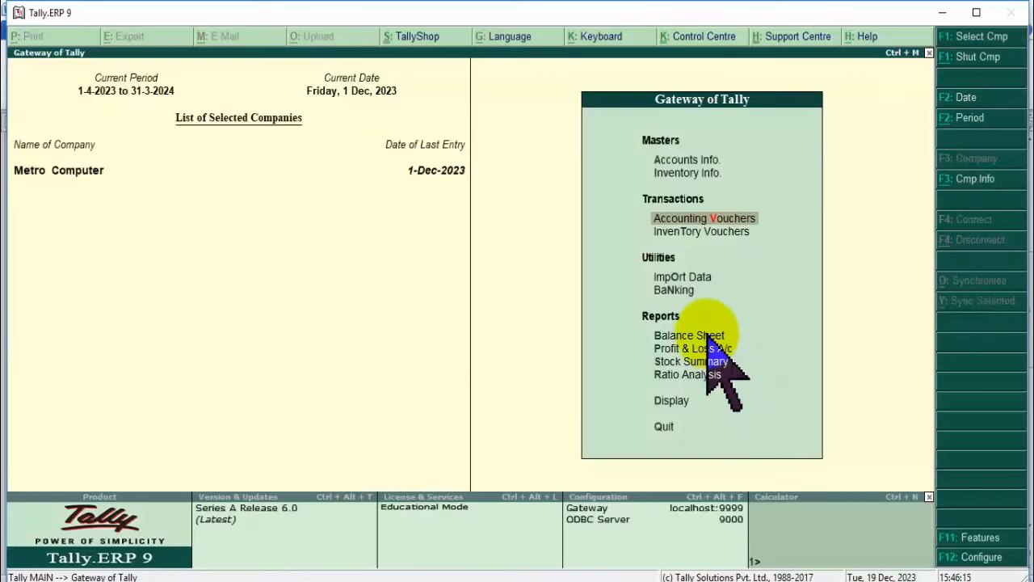
click(708, 336)
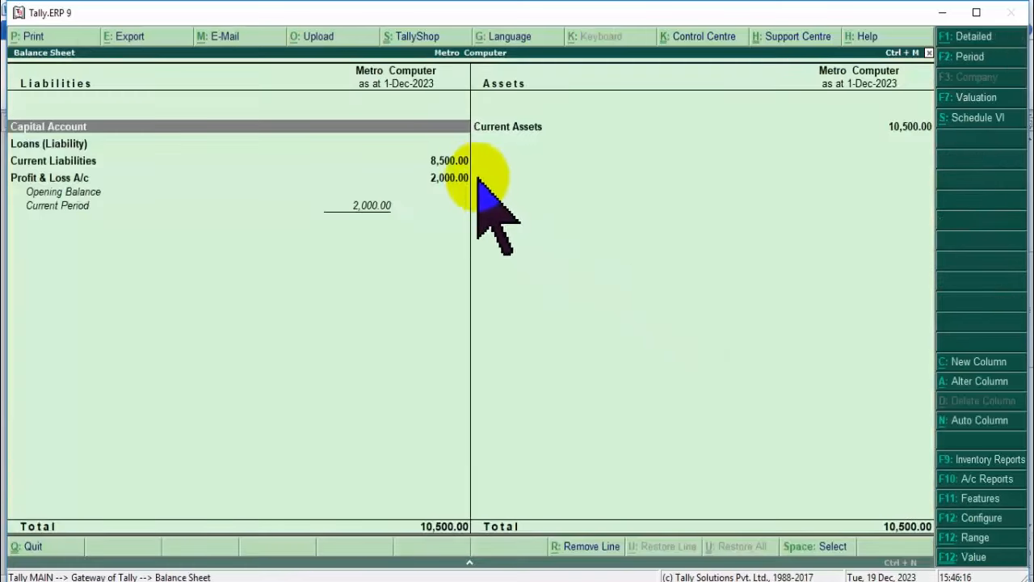
click(448, 162)
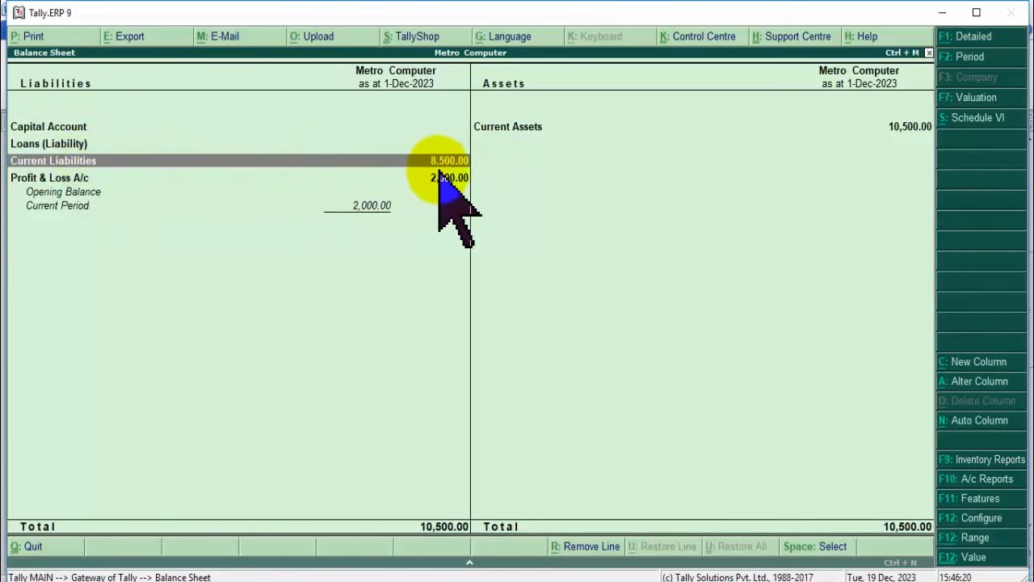
click(511, 127)
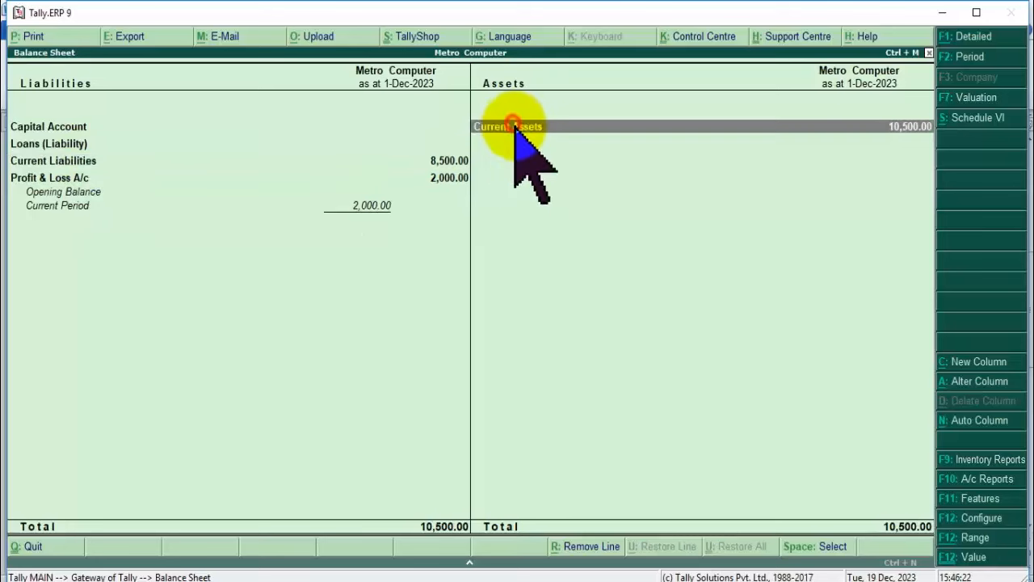
click(520, 128)
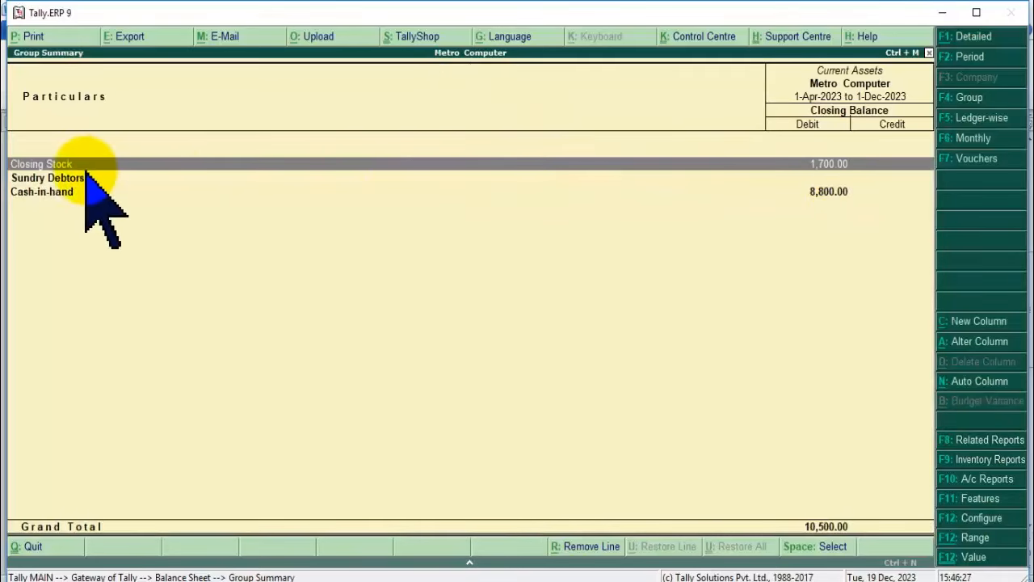
click(74, 193)
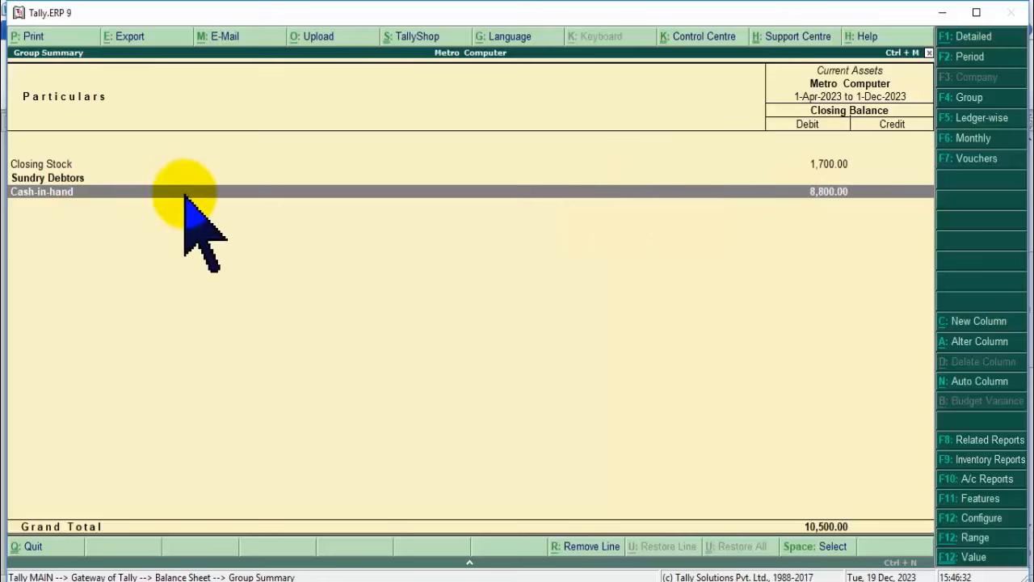
click(829, 164)
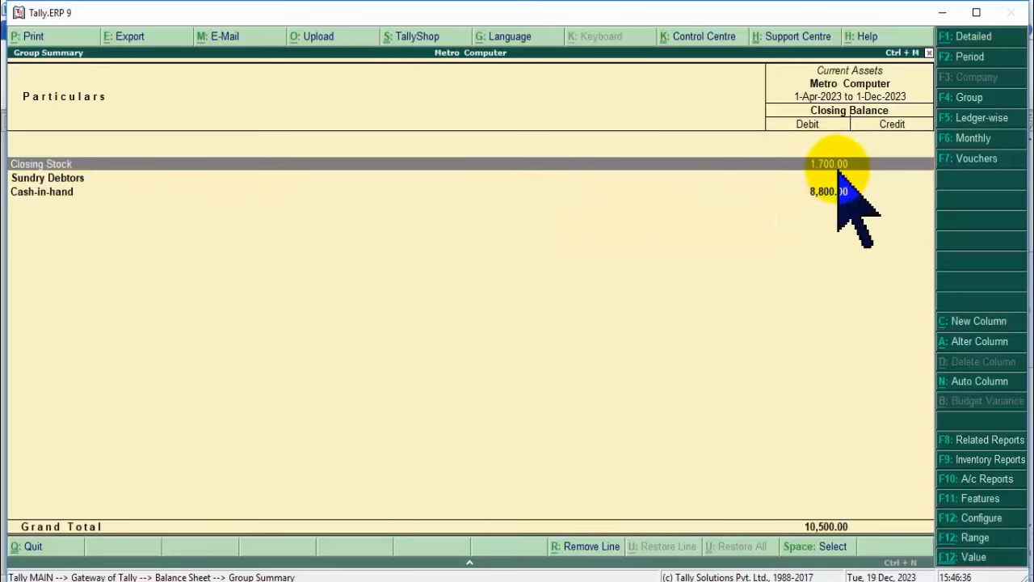
key(Escape)
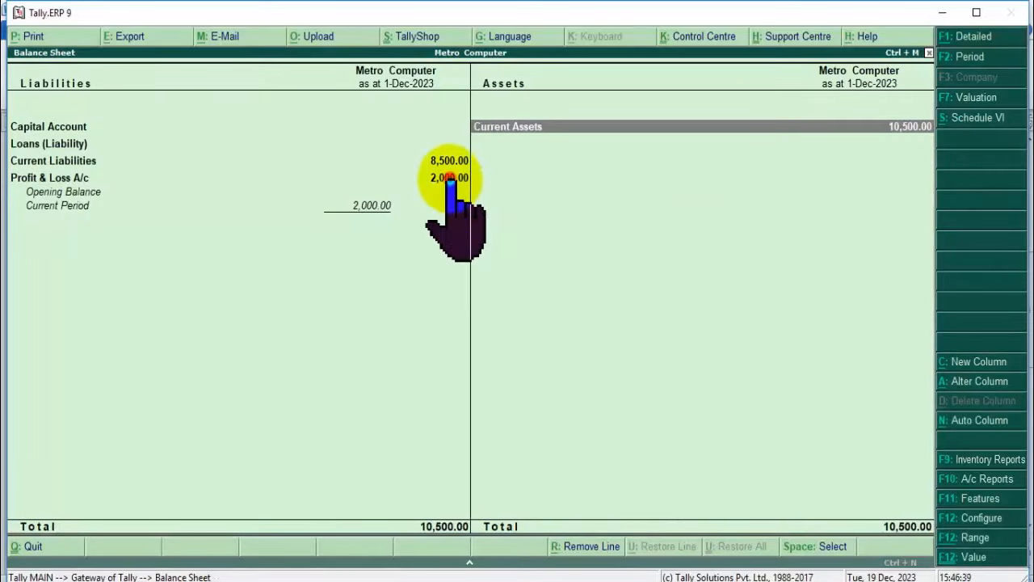
View the Profit & Loss A/c details, then start a new accounting voucher.
click(451, 177)
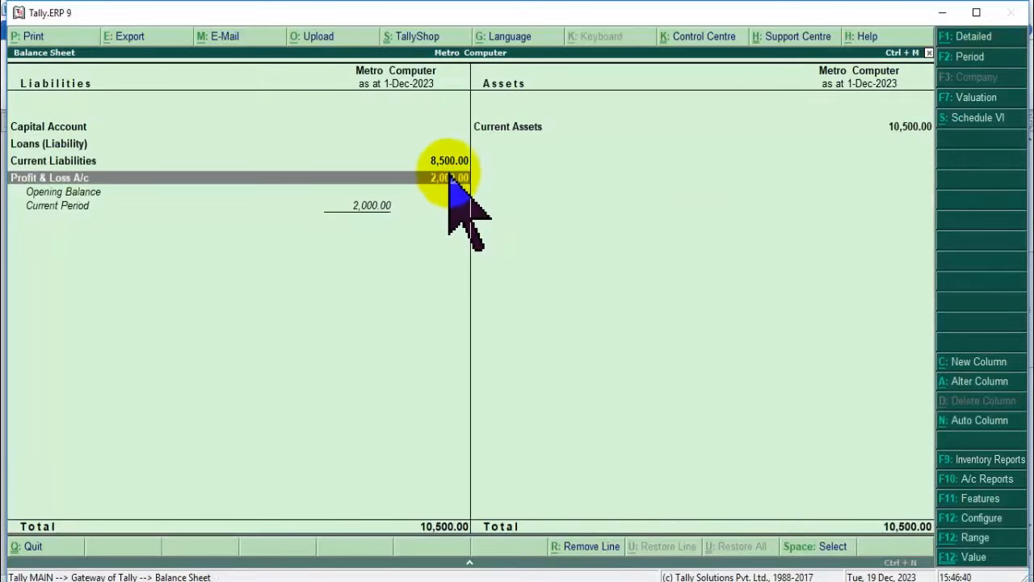
click(451, 178)
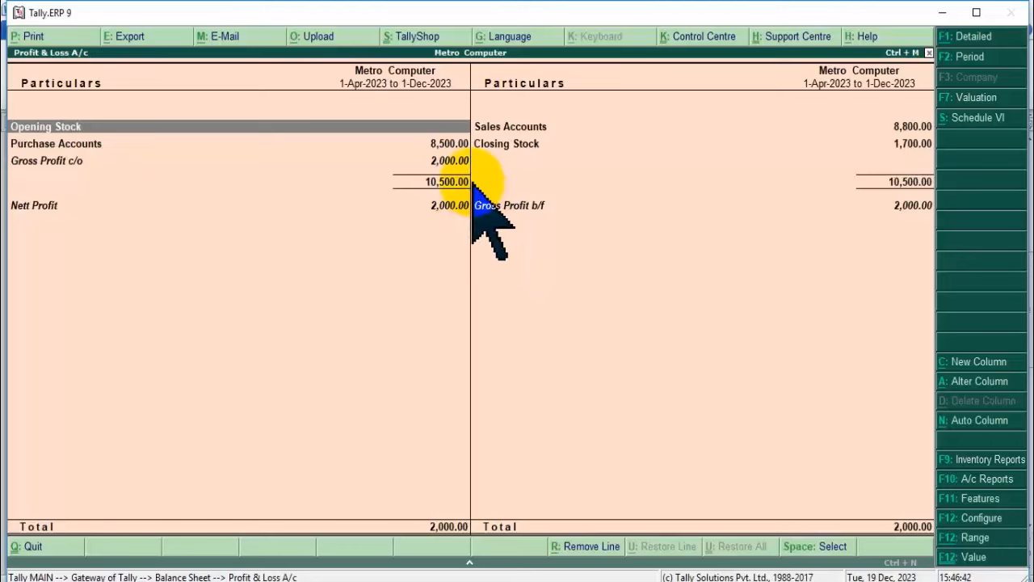
key(Escape)
key(Escape)
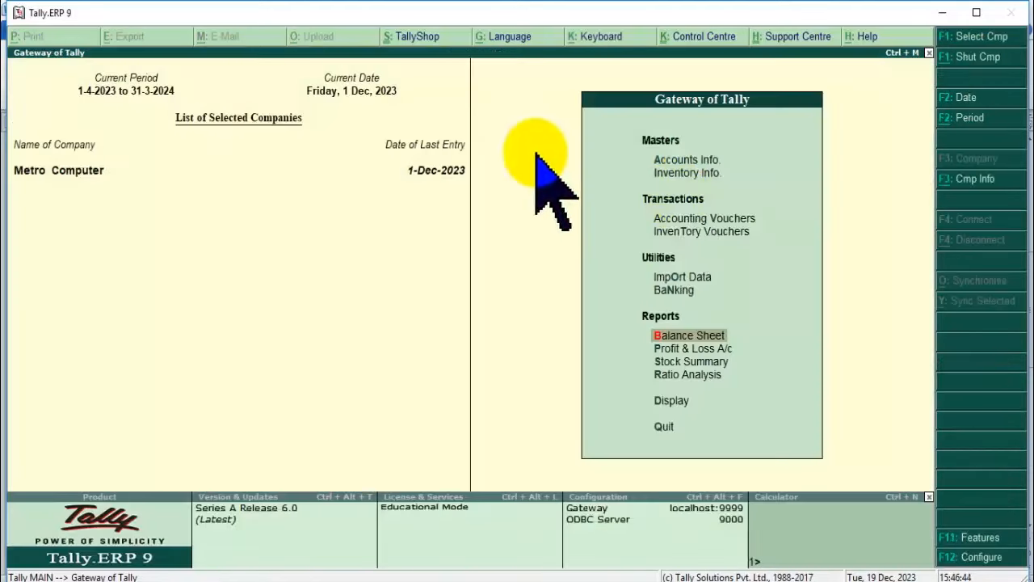
click(696, 221)
Start a Sales voucher with Cash as the party and Sale Ledger as the sales ledger.
click(696, 219)
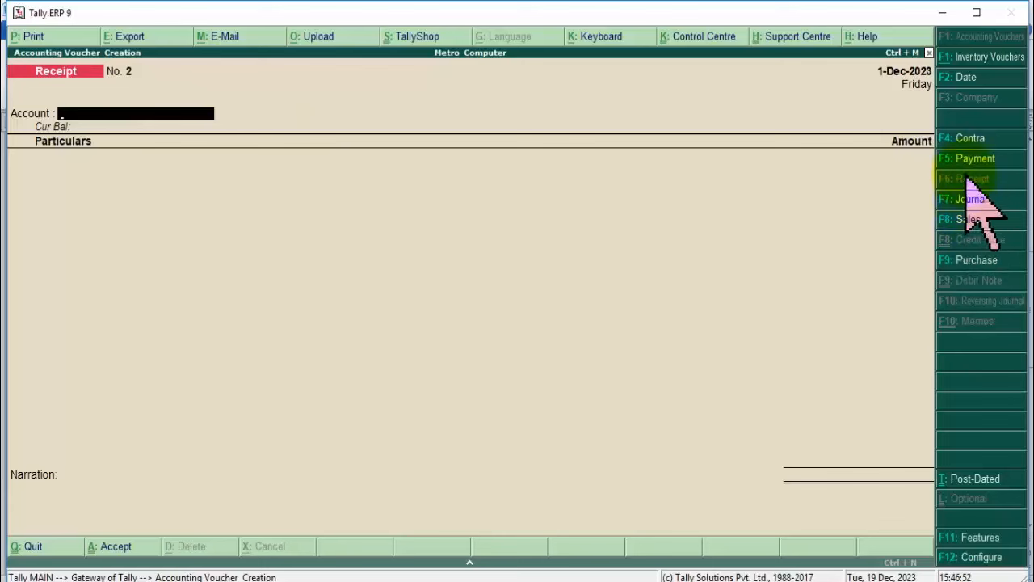
click(976, 219)
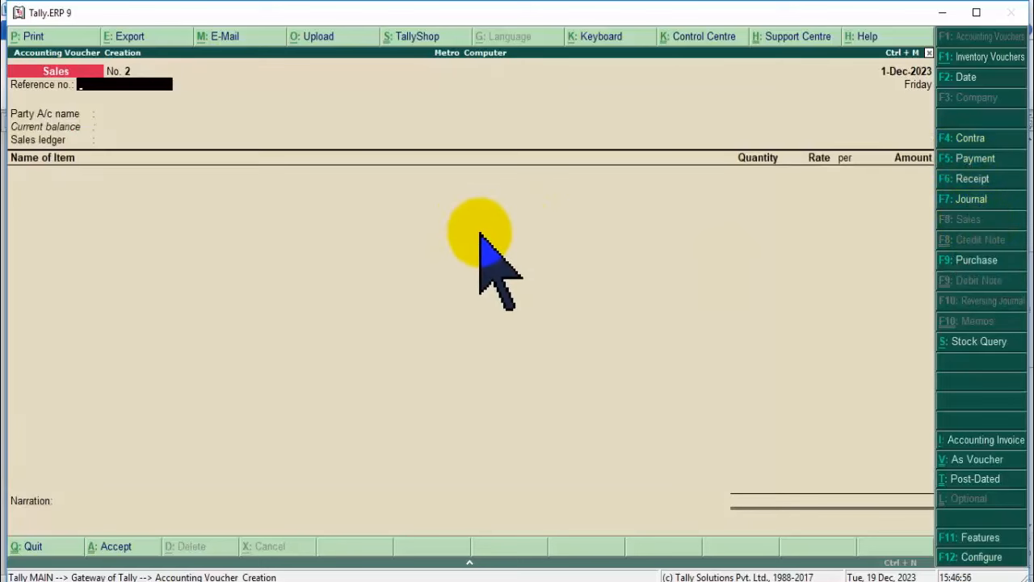
key(Return)
key(Escape)
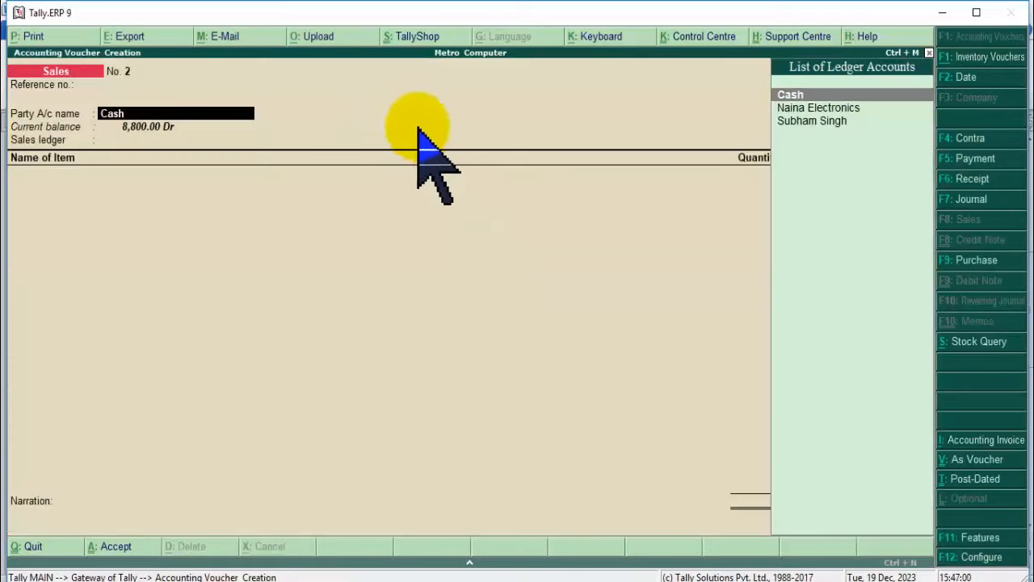
key(Return)
key(Return)
key(Return)
key(Return)
key(Return)
key(Return)
key(Return)
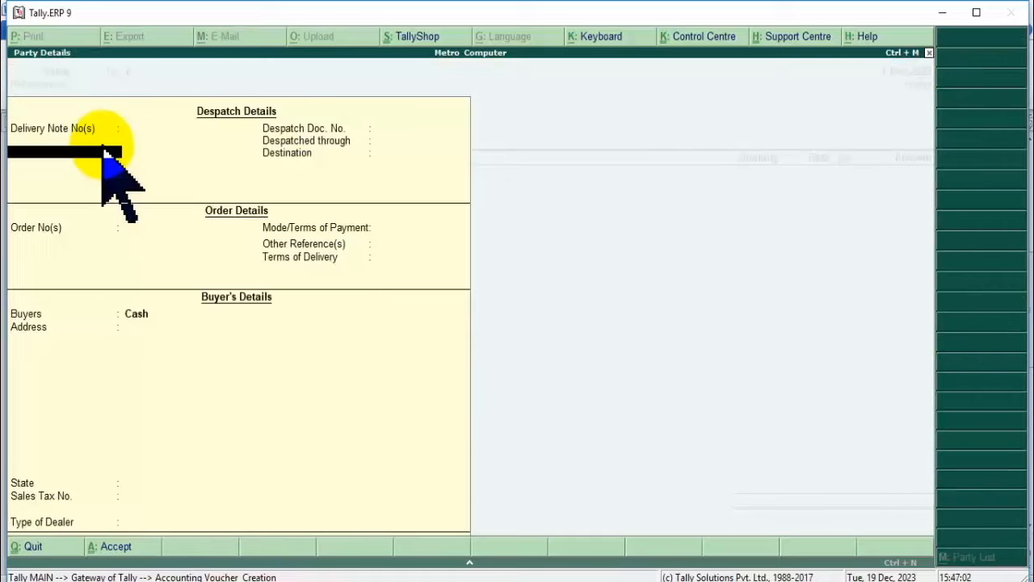
key(Return)
key(Return)
key(Return)
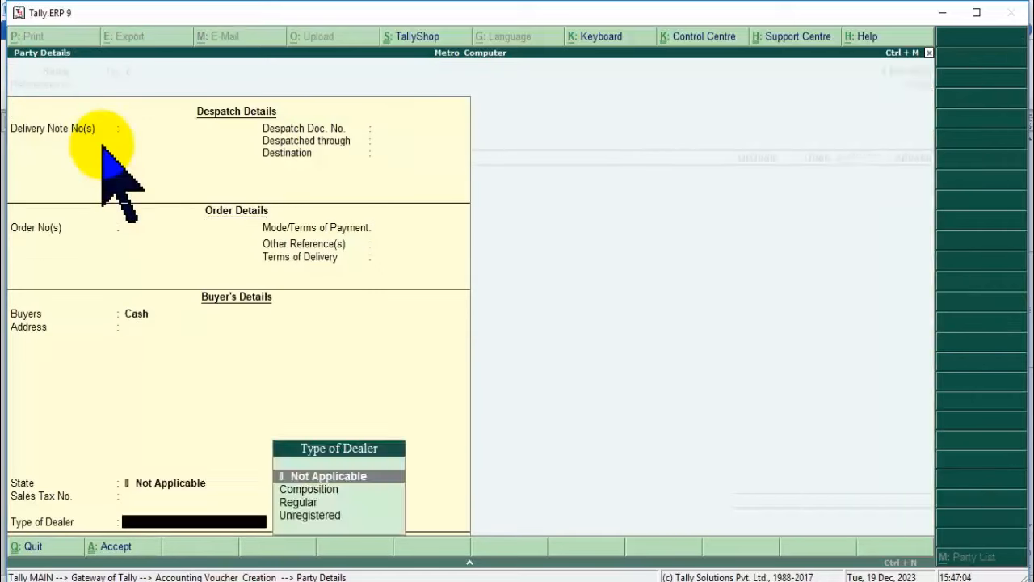
key(Return)
key(Return)
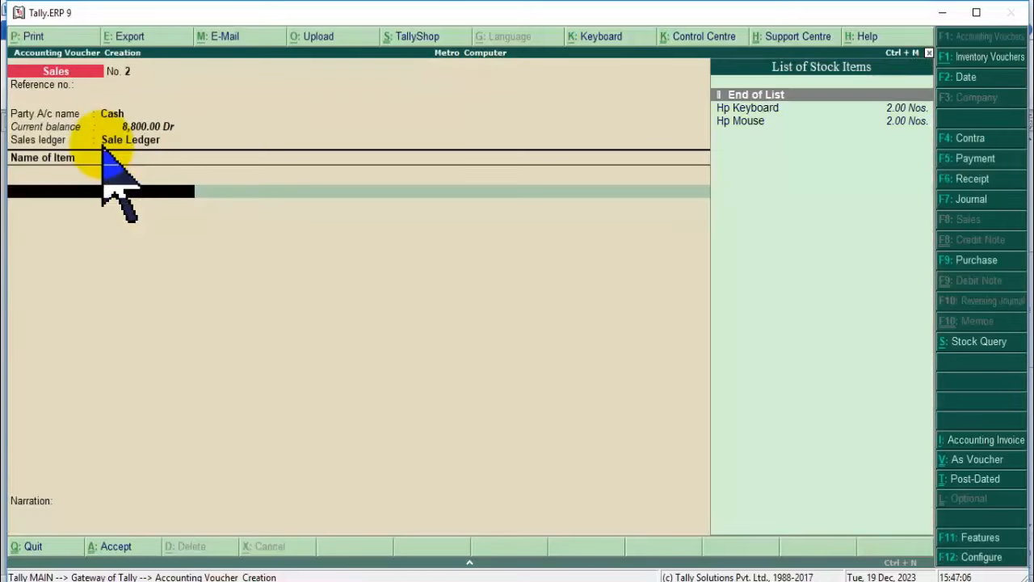
Add 2 Hp Keyboard at 700 and 2 Hp Mouse at 400 as item lines.
key(Down)
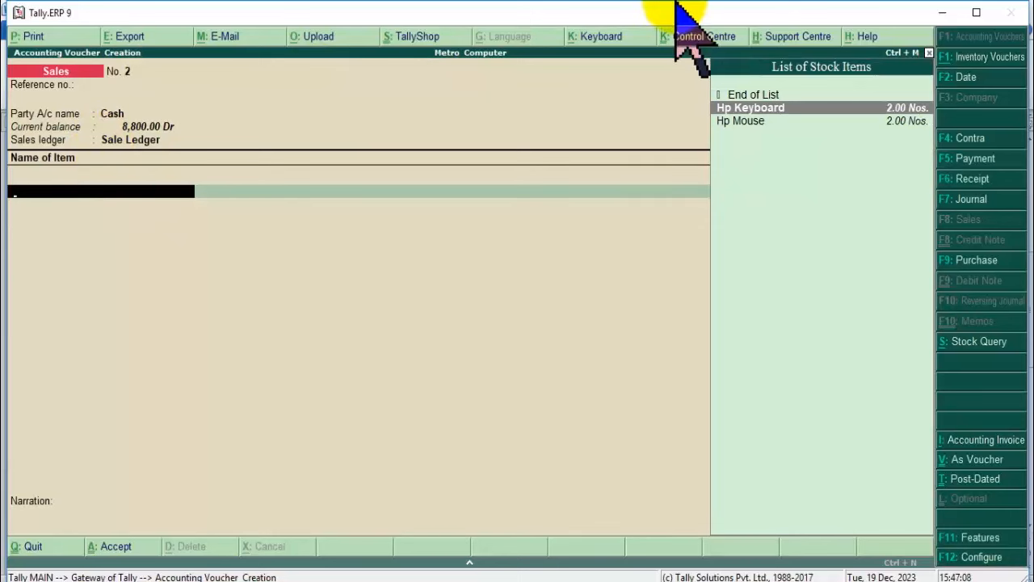
key(Return)
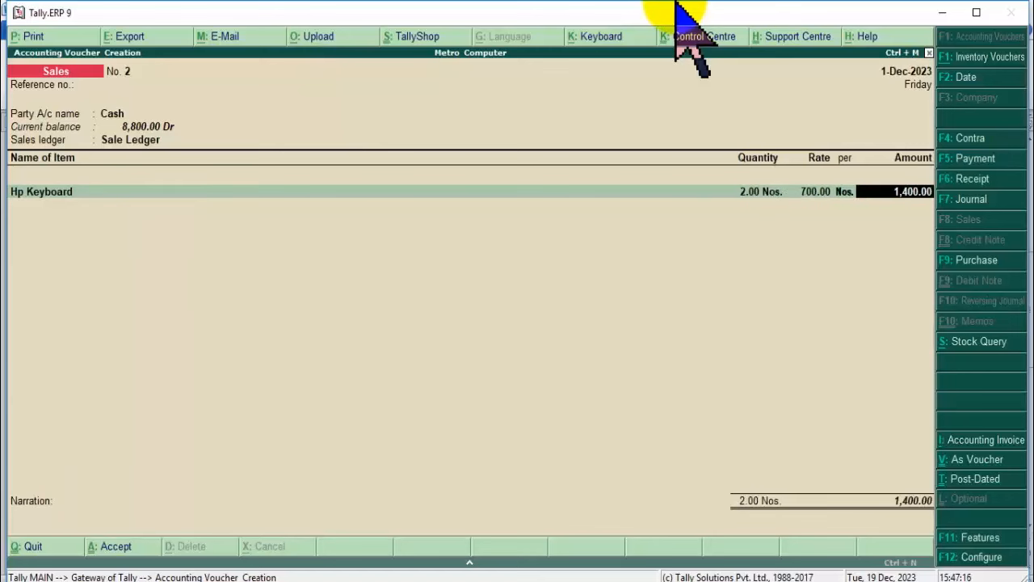
key(Return)
key(Down)
key(Down)
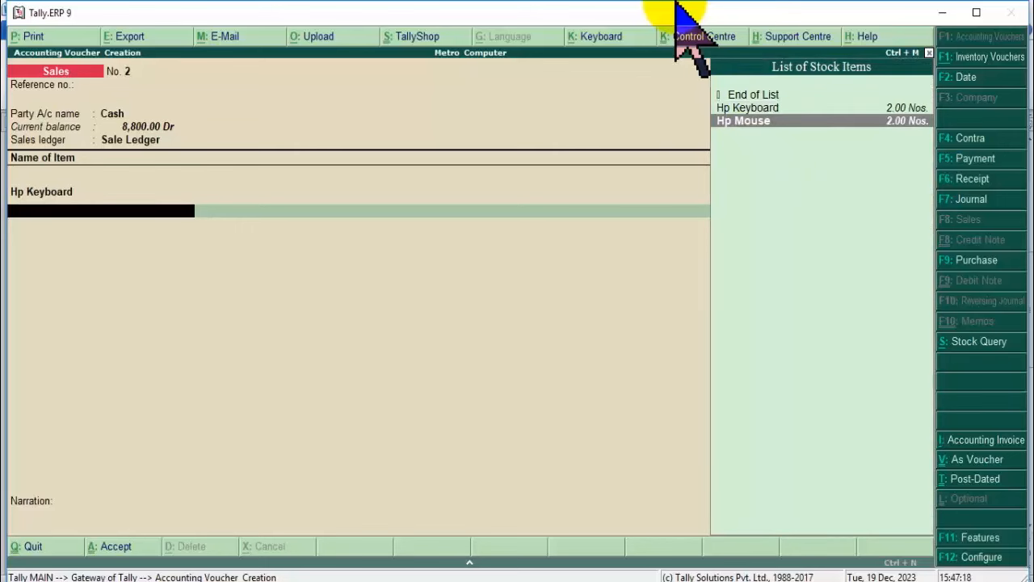
key(Return)
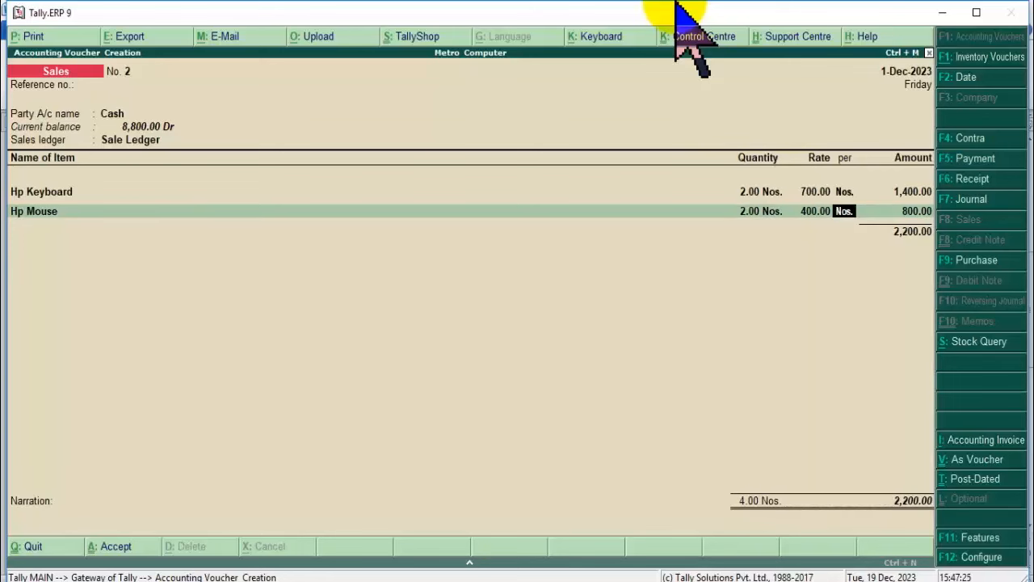
key(Return)
key(Return)
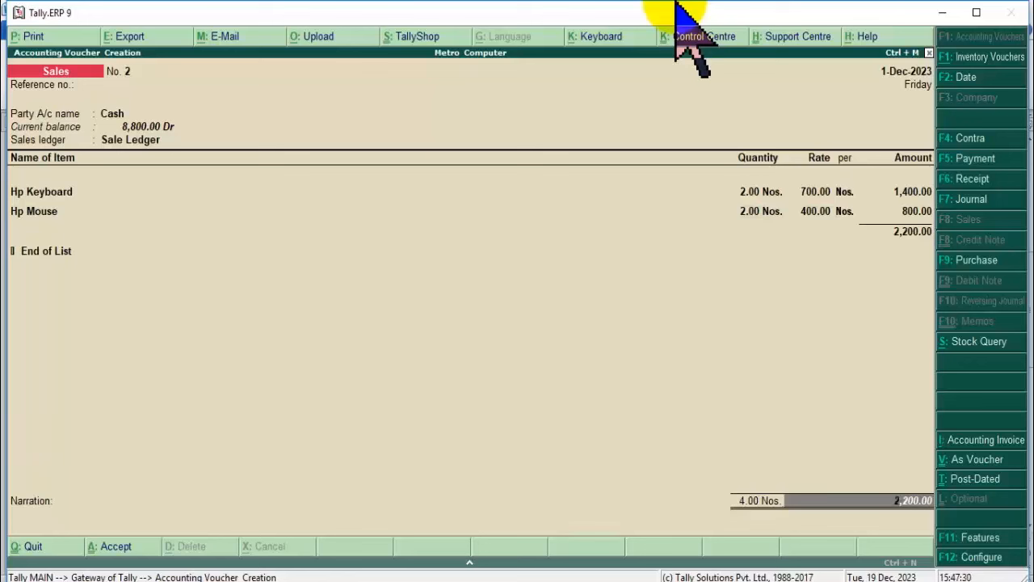
Save Sales voucher No. 2 totalling 2,200 and return to the Gateway of Tally.
key(Return)
key(Return)
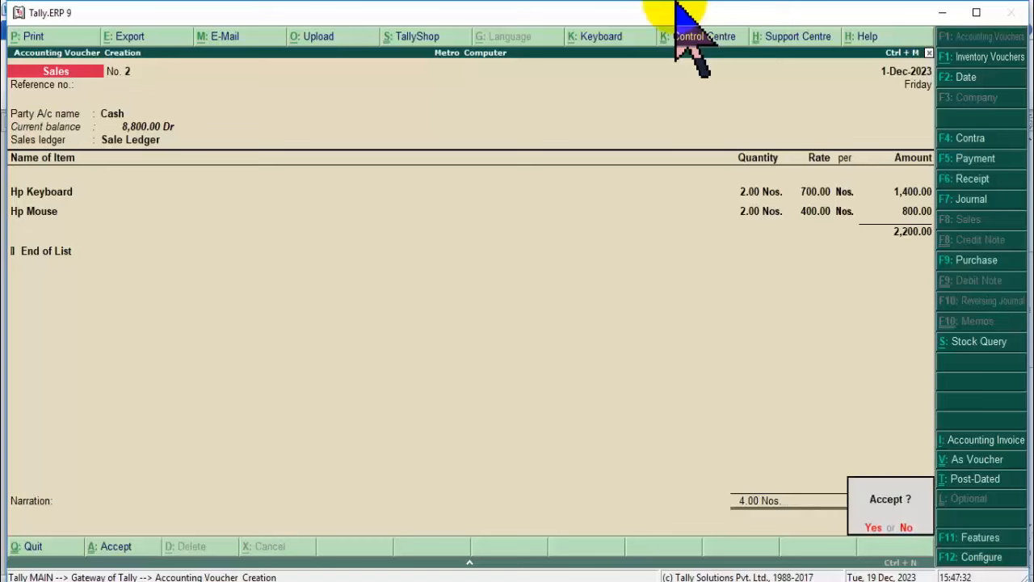
key(Return)
key(Escape)
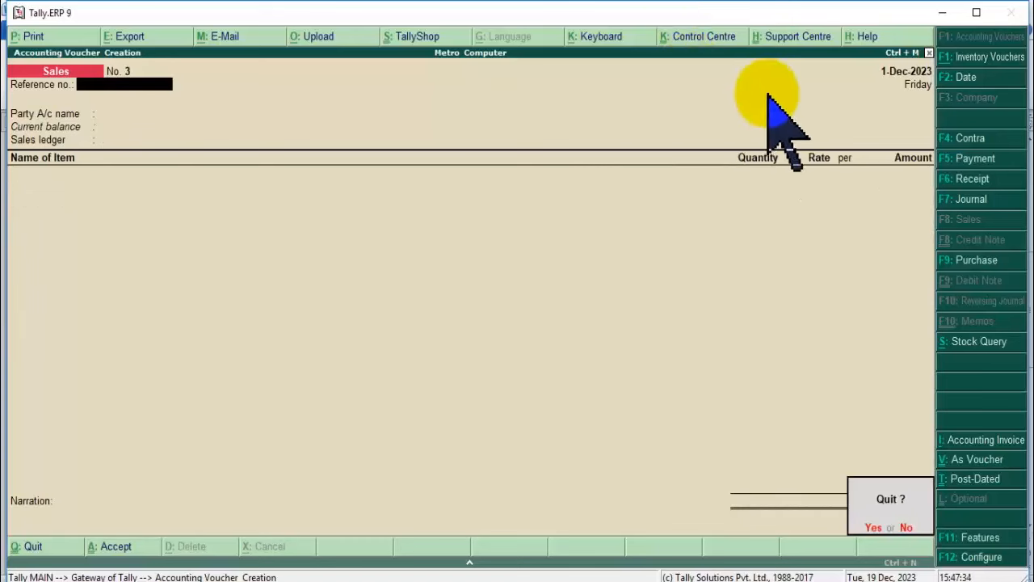
key(Return)
Open the Balance Sheet and check Current Assets: Sundry Debtors and Cash-in-hand balances.
click(689, 336)
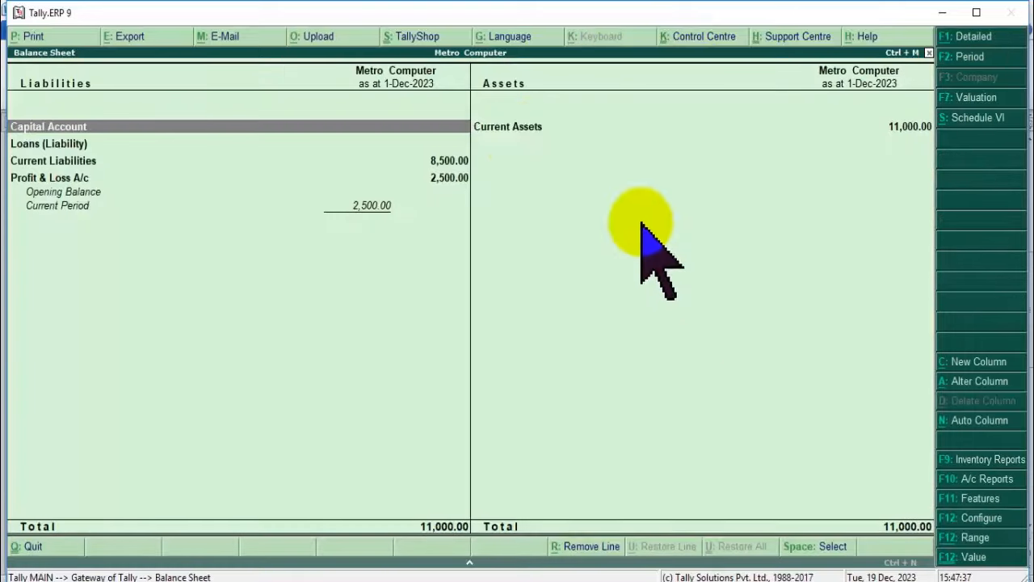
click(524, 126)
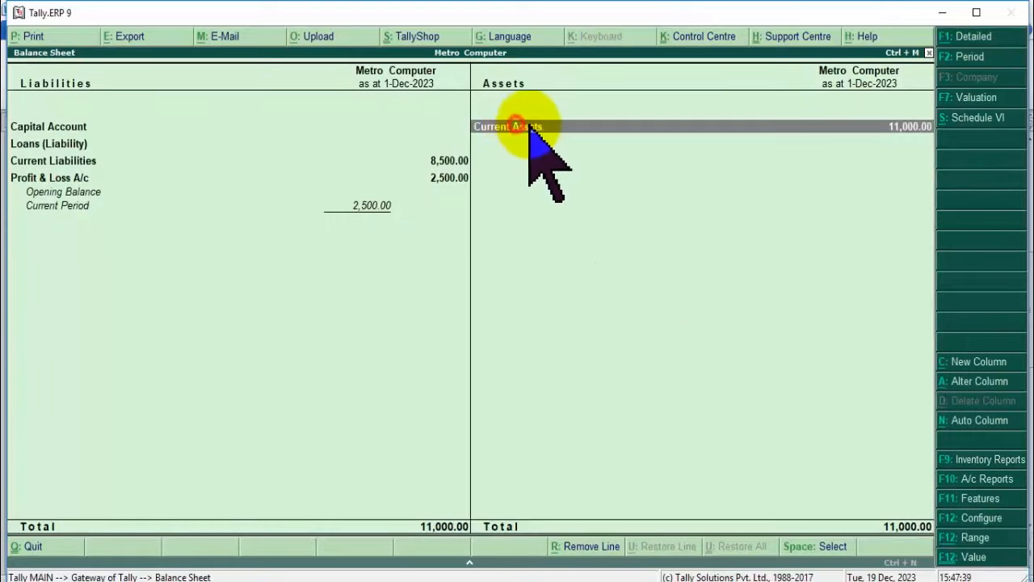
key(Return)
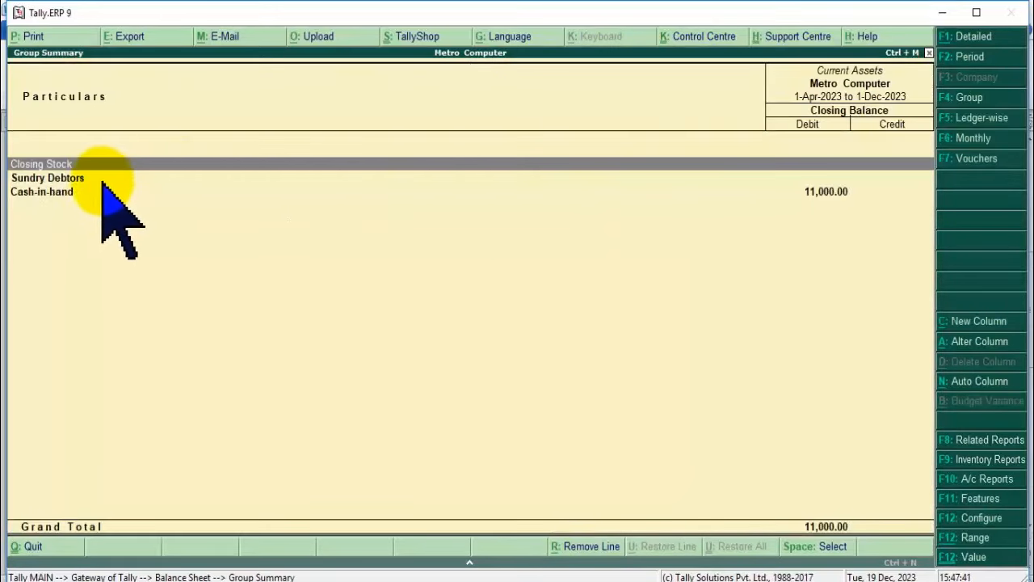
click(85, 177)
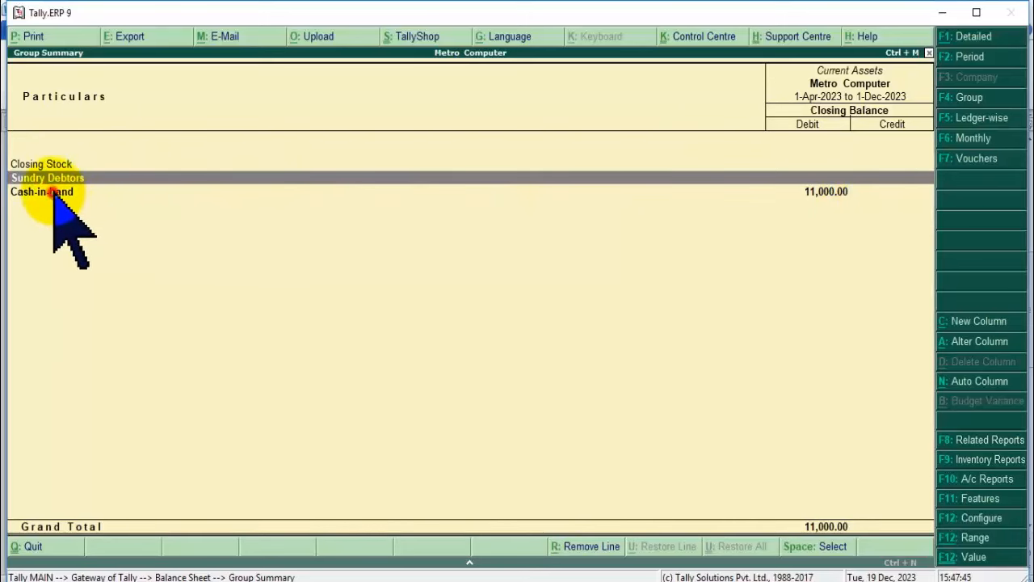
click(61, 193)
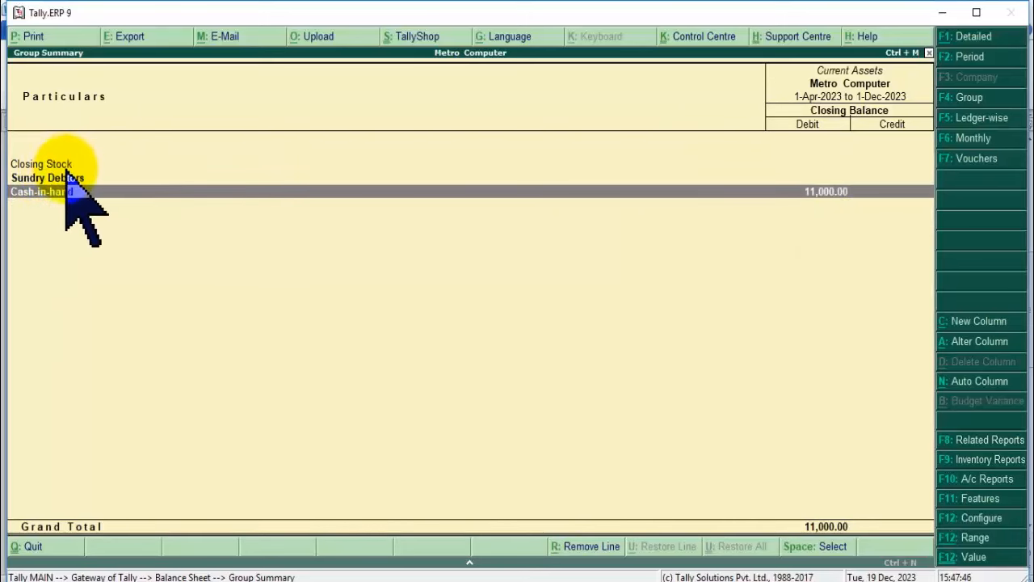
key(Escape)
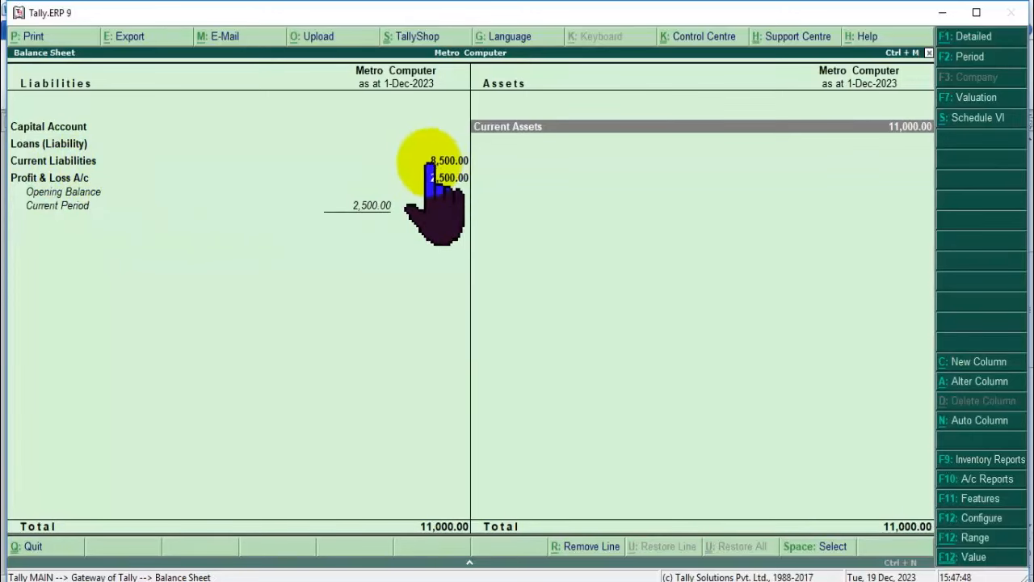
Check Current Liabilities, Profit & Loss and Sundry Creditors, then go to Accounting Vouchers.
click(439, 160)
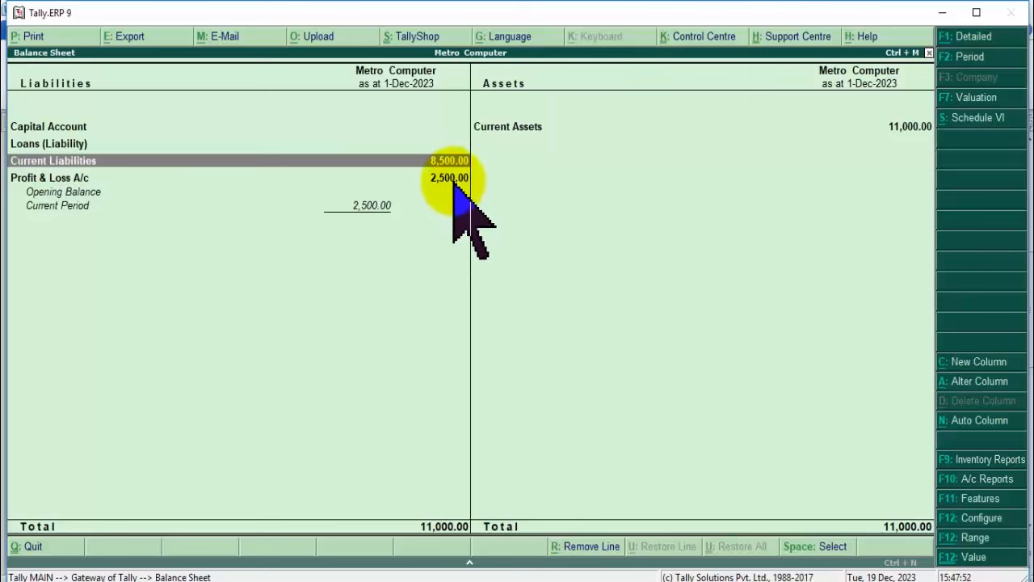
click(449, 177)
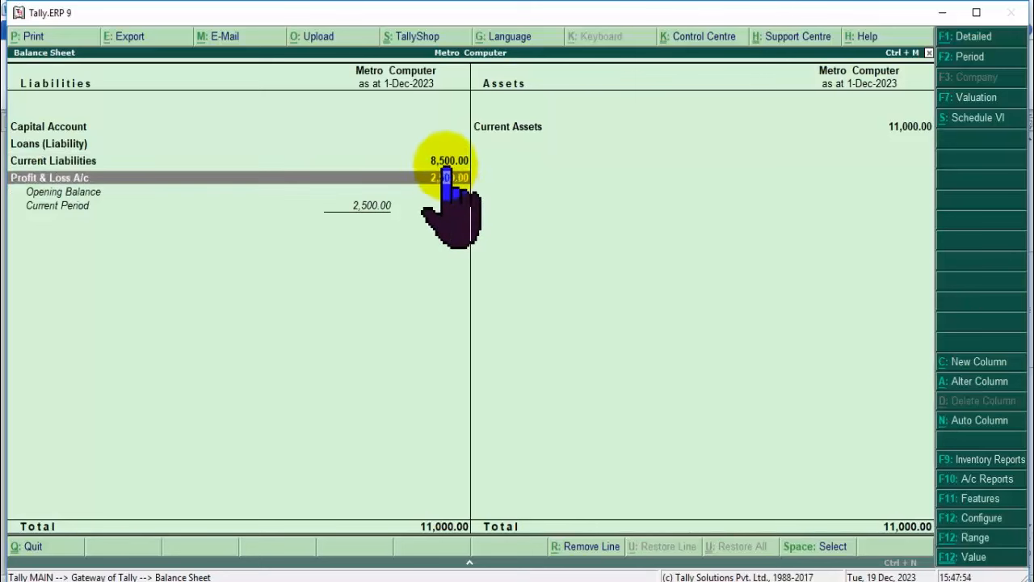
click(446, 161)
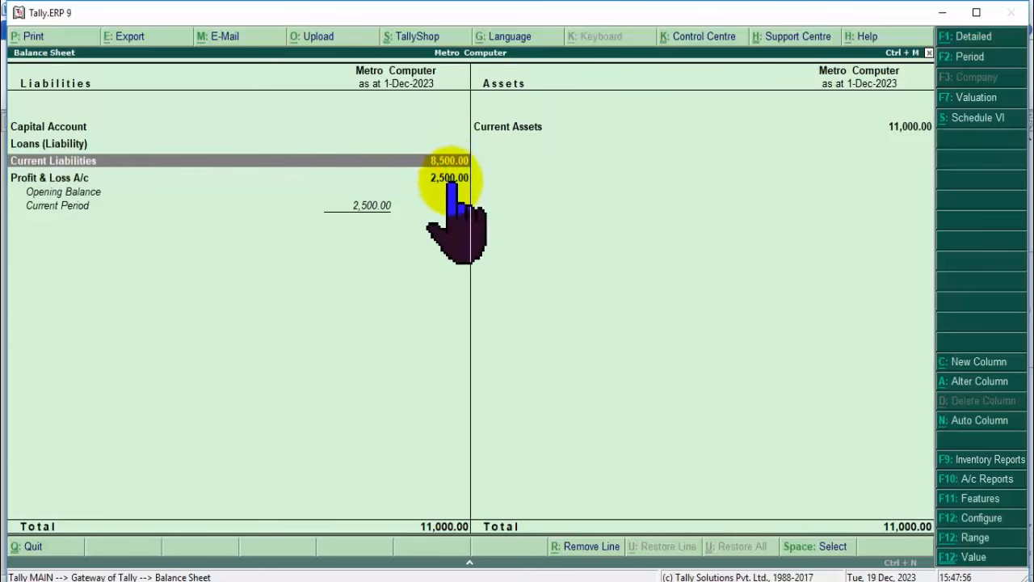
key(Return)
key(Return)
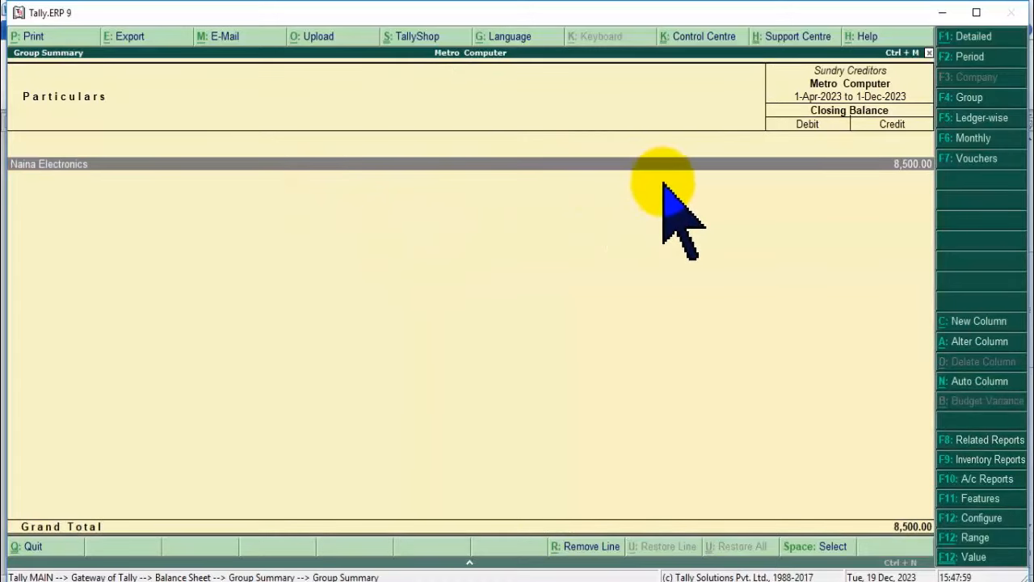
key(Escape)
key(Escape)
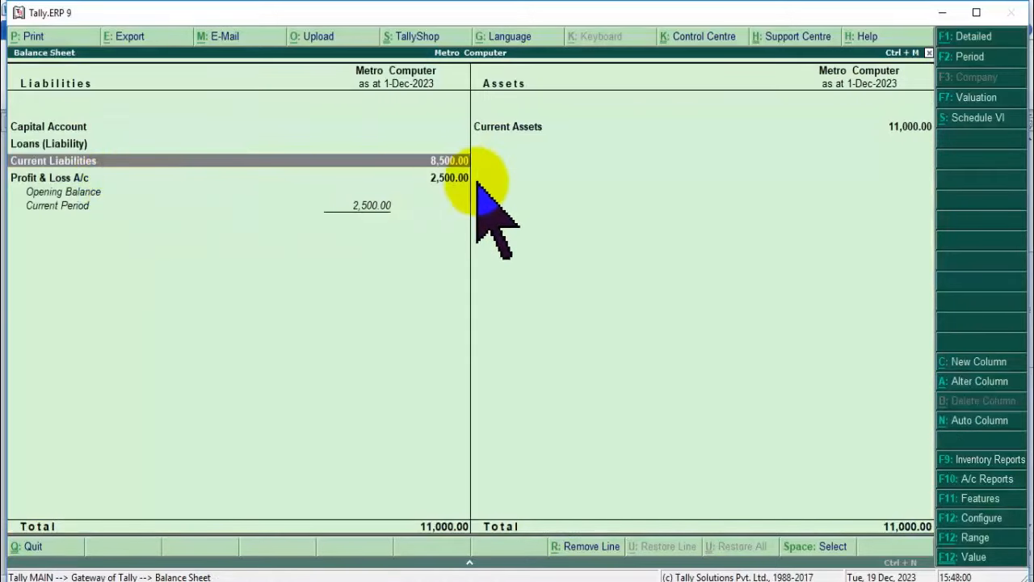
key(Escape)
click(711, 218)
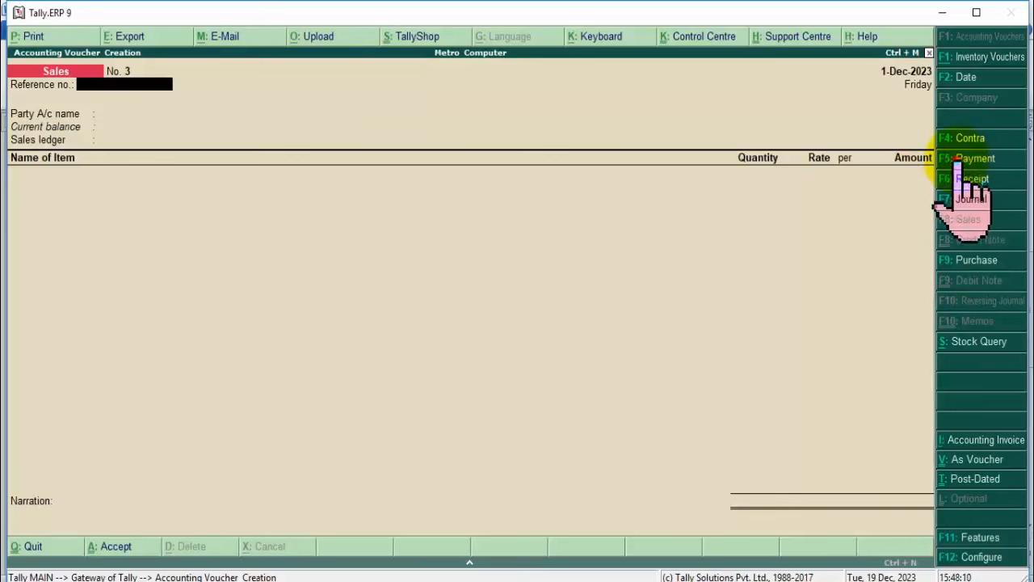
Start a cash Payment voucher to Naina Electronics with an initial amount of 300.
click(966, 160)
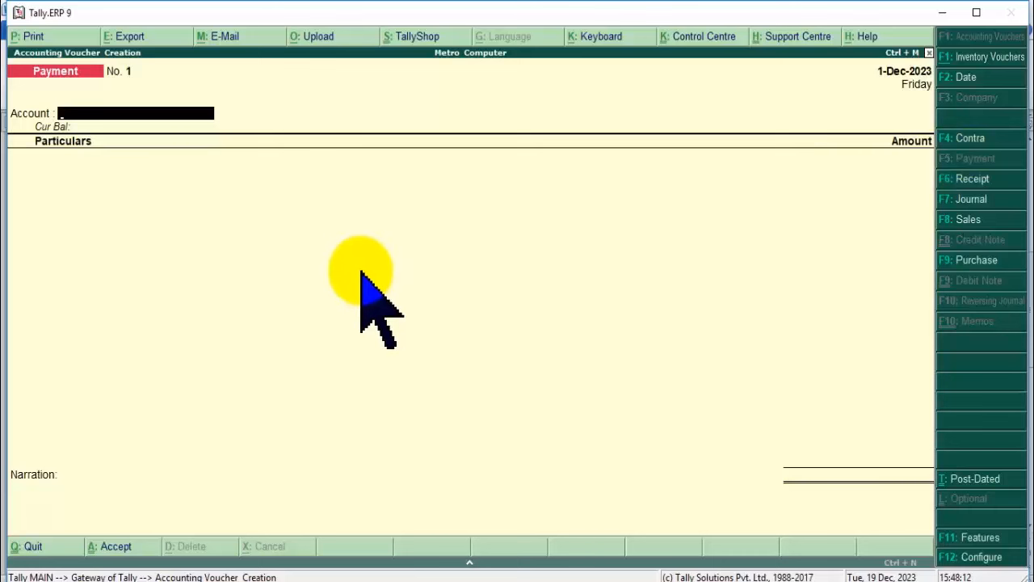
key(Return)
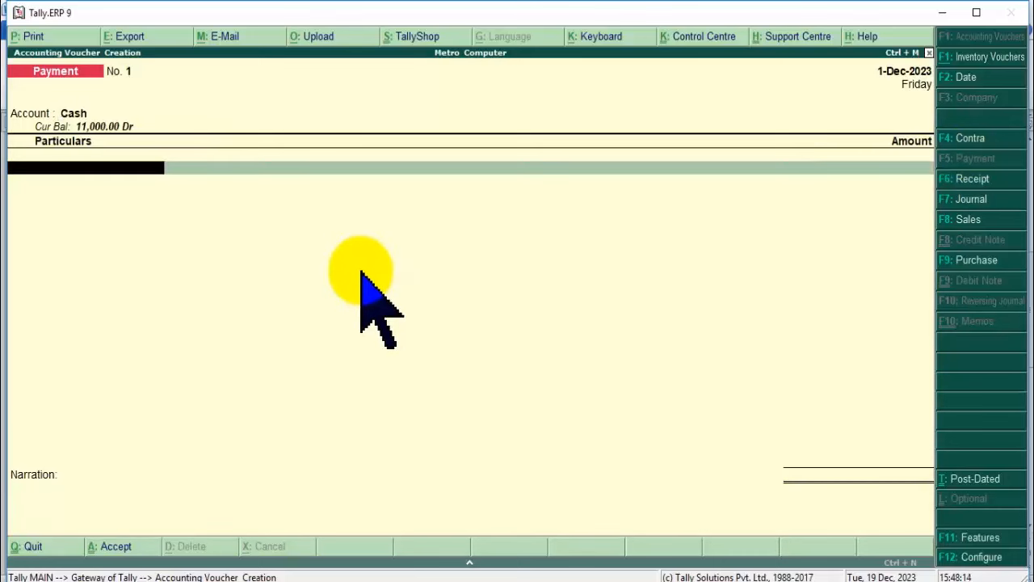
key(Down)
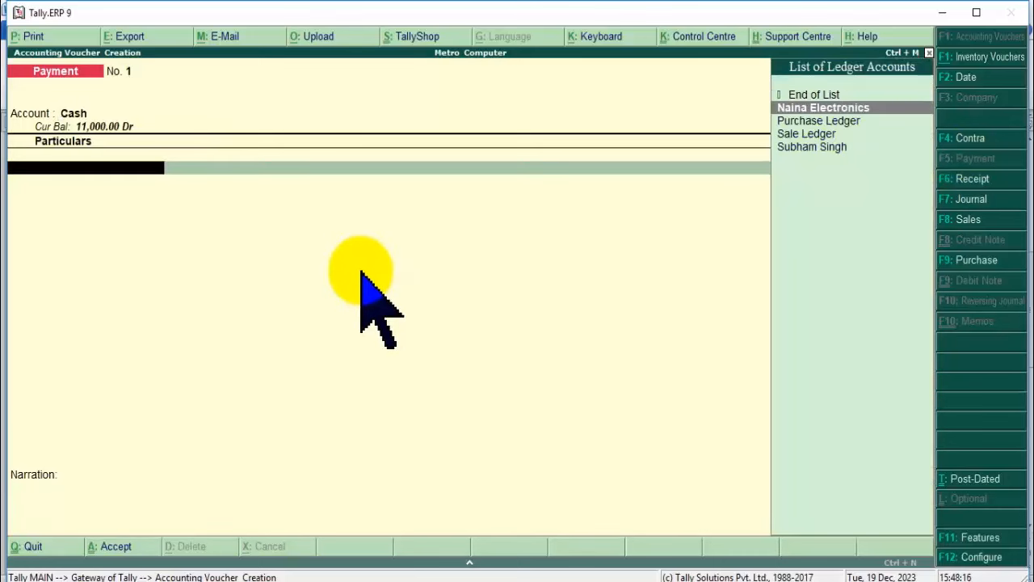
key(Return)
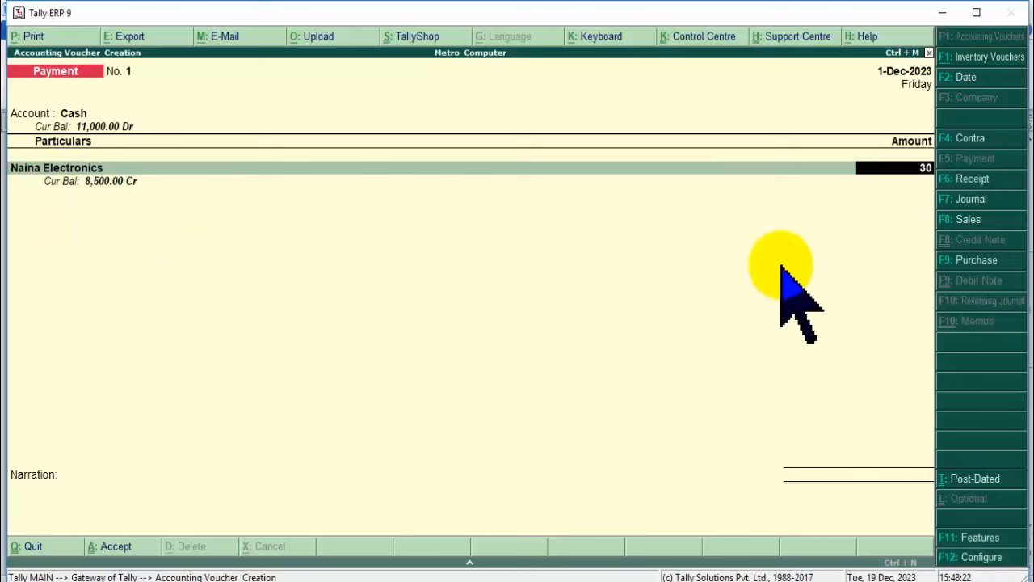
text(300)
key(Return)
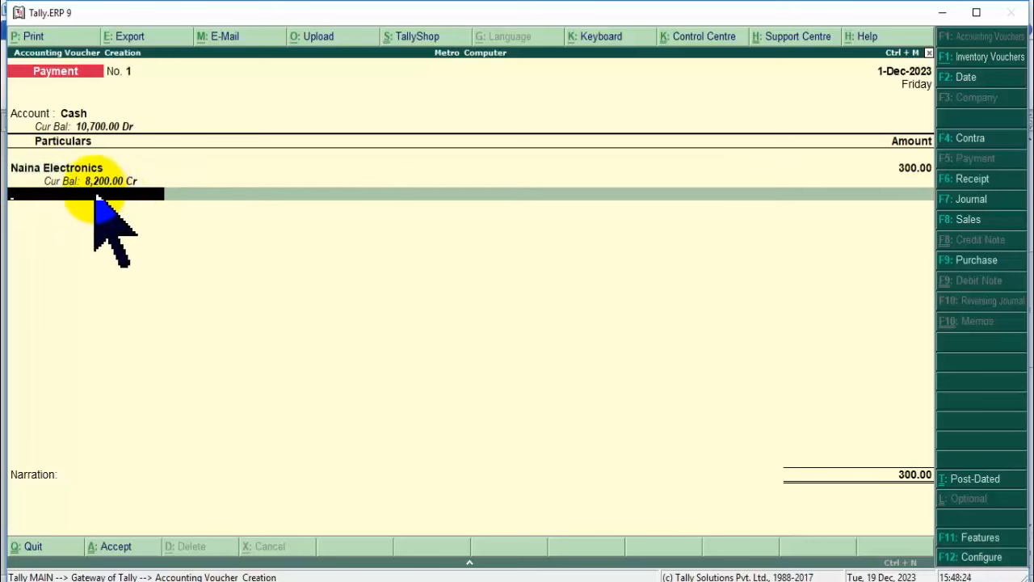
Correct the payment amount, via 8,300, to 8,500.00.
click(909, 169)
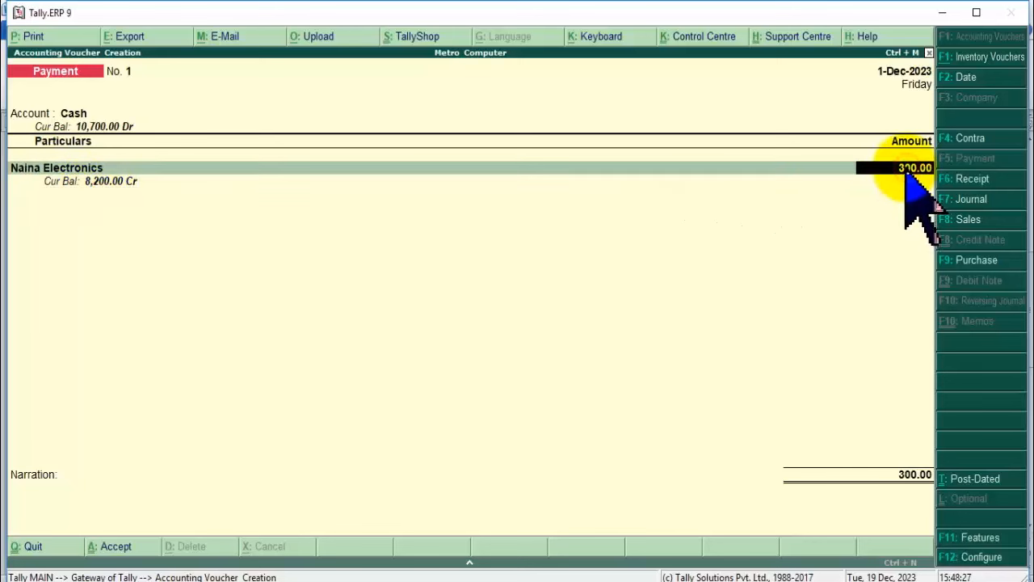
text(8,300)
key(Return)
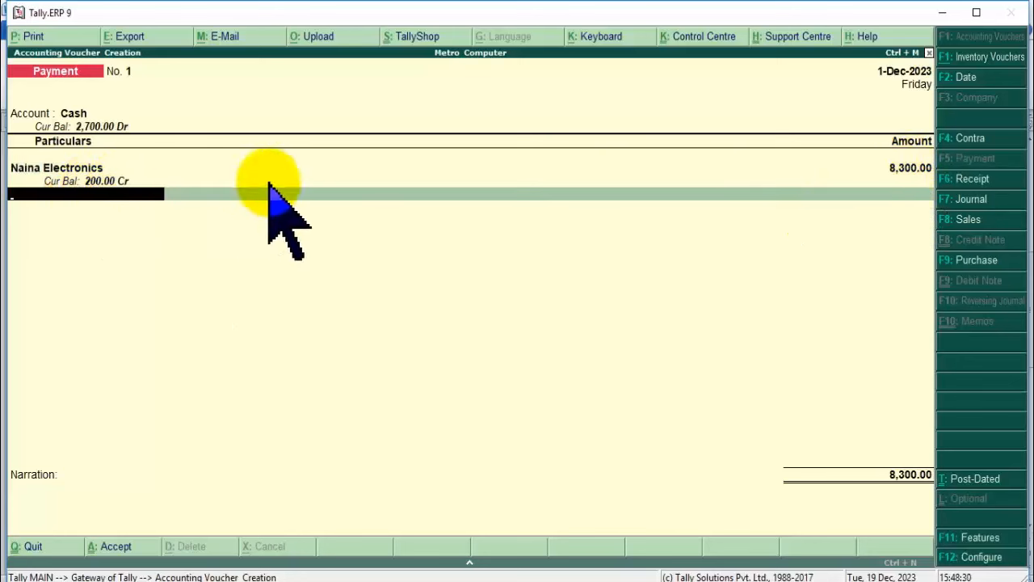
click(915, 170)
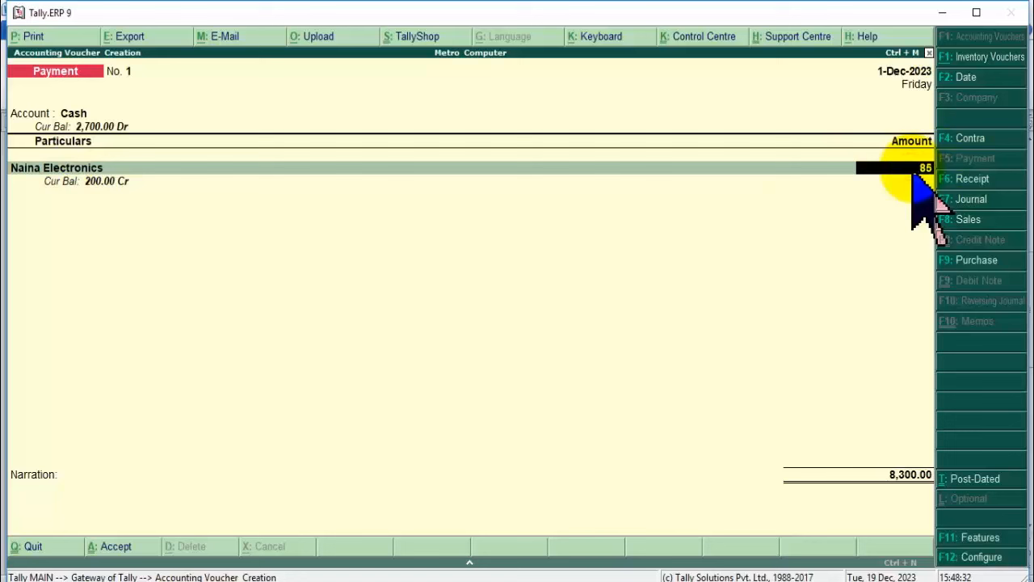
text(8500)
key(Return)
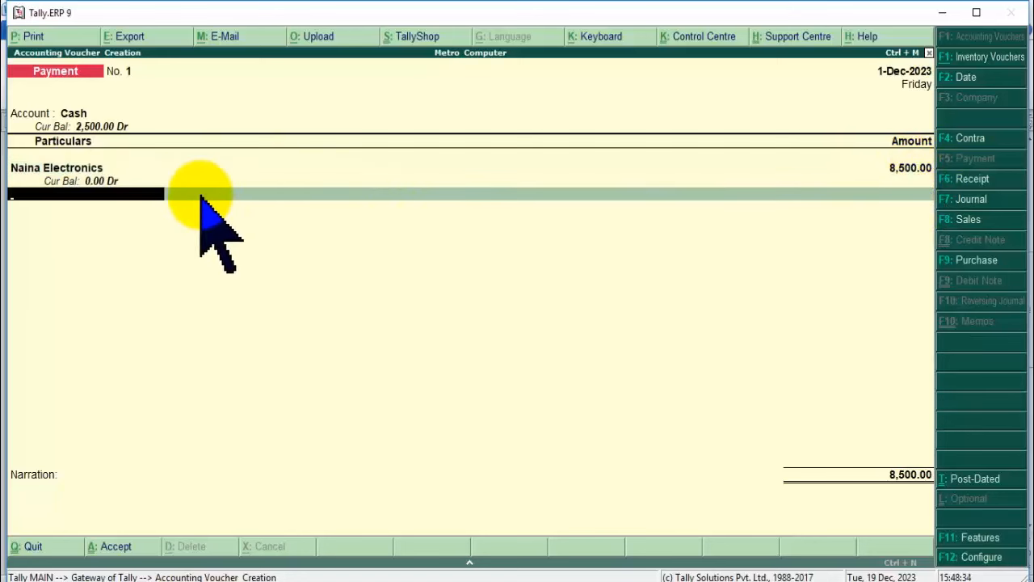
Save the 8,500.00 Payment voucher No. 1 and return to the Gateway of Tally.
key(Return)
key(Return)
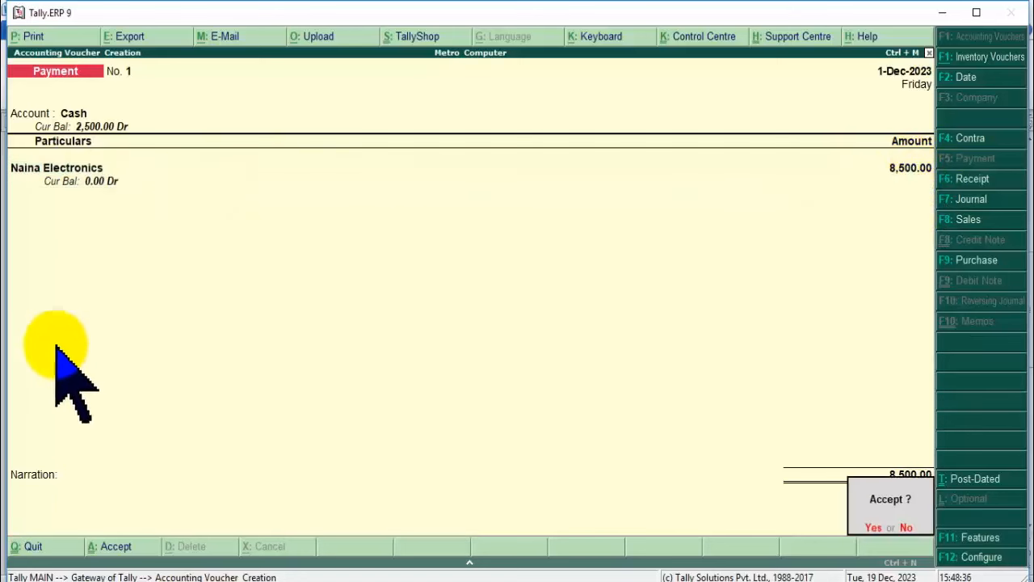
key(Return)
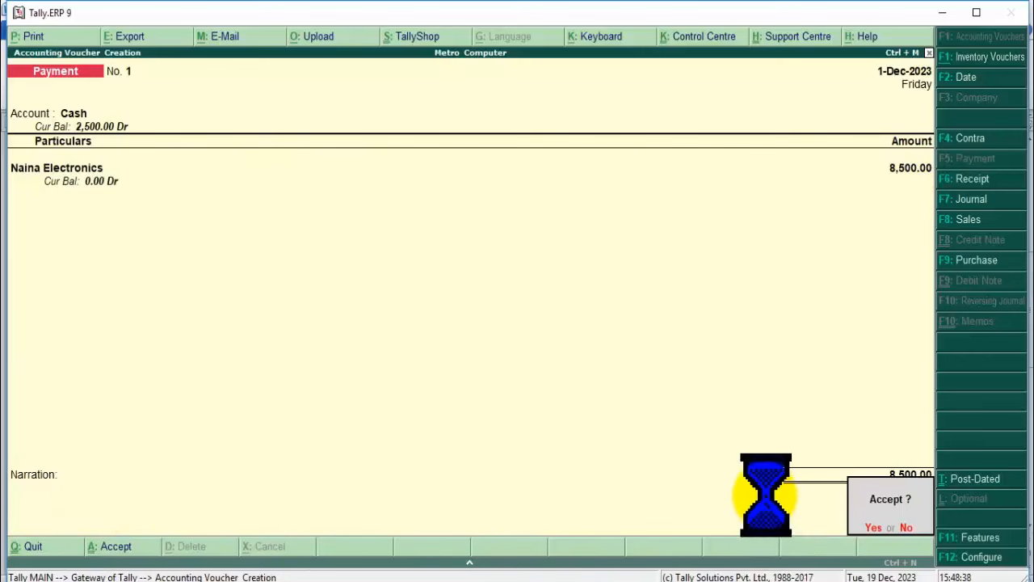
key(Escape)
key(Return)
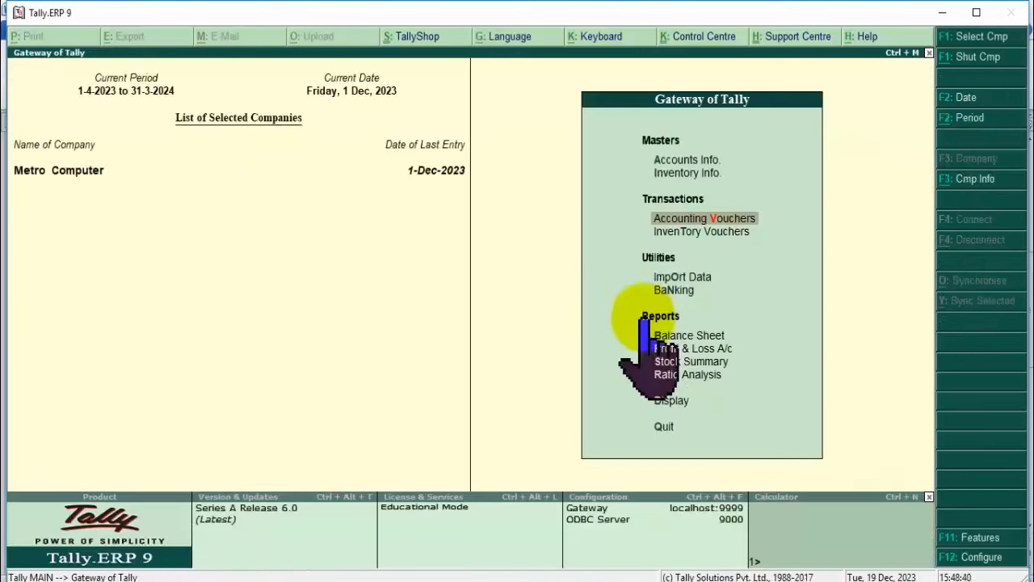
click(695, 336)
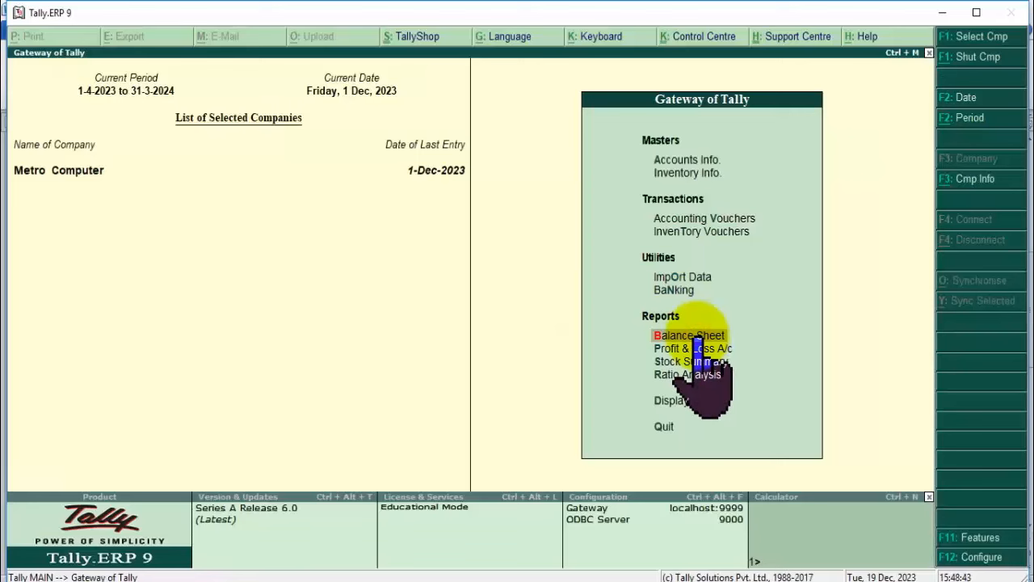
click(695, 336)
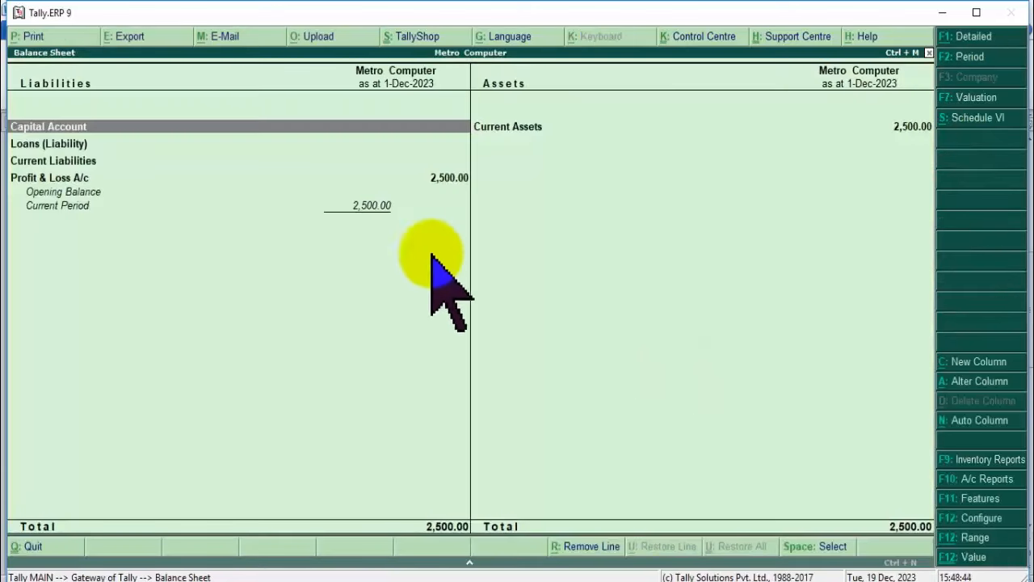
click(91, 161)
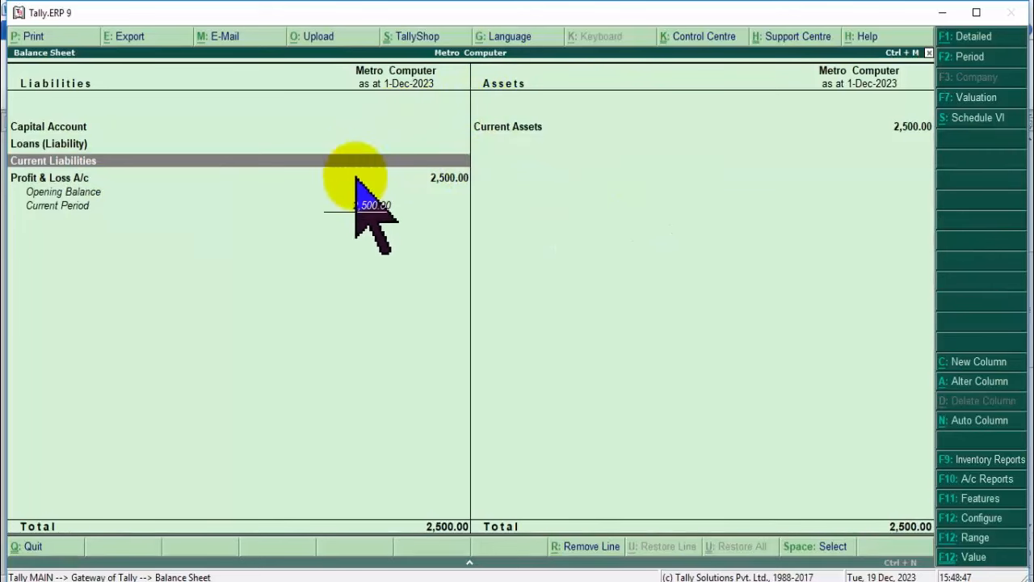
click(521, 127)
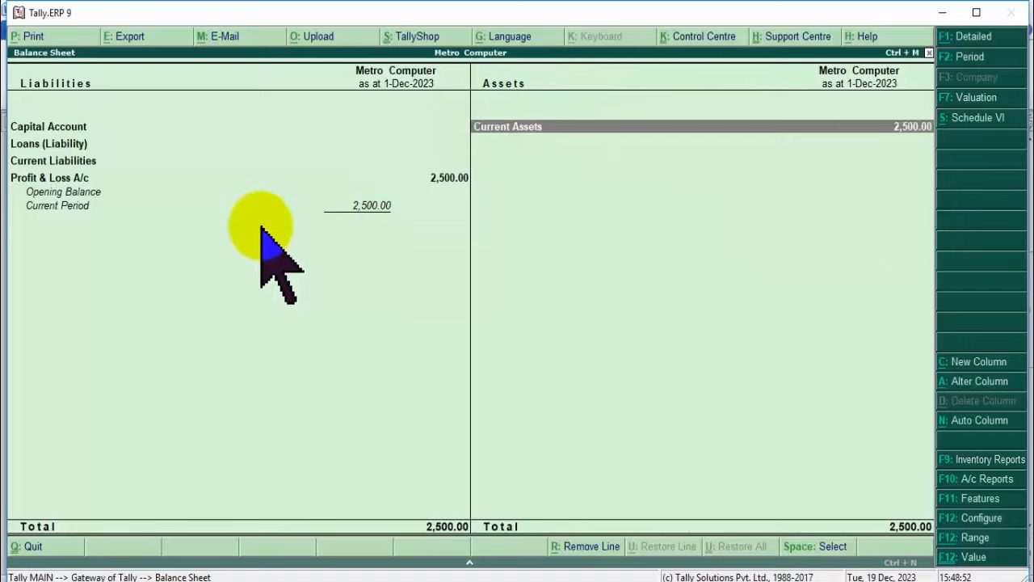
key(Escape)
key(Down)
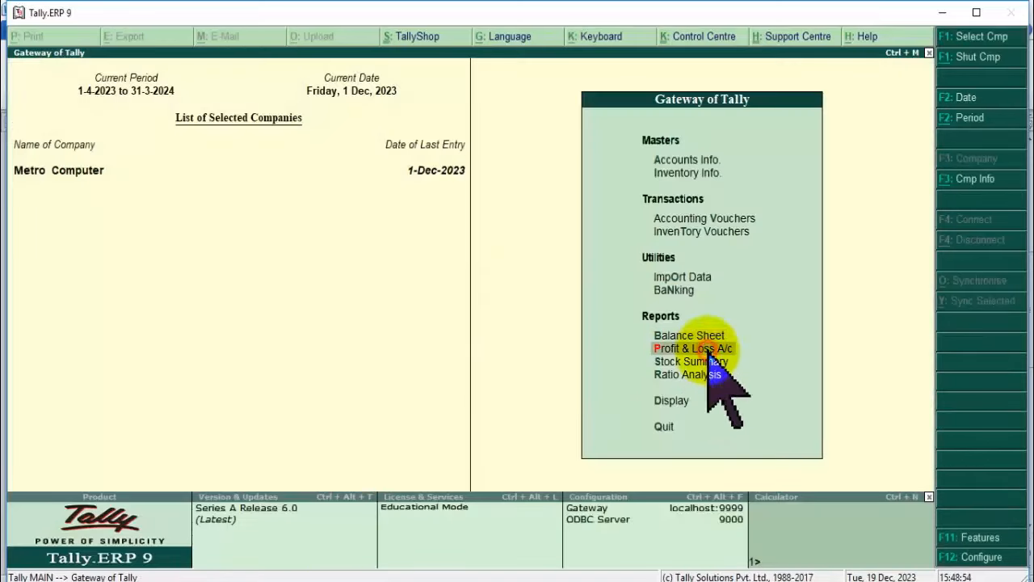
key(Return)
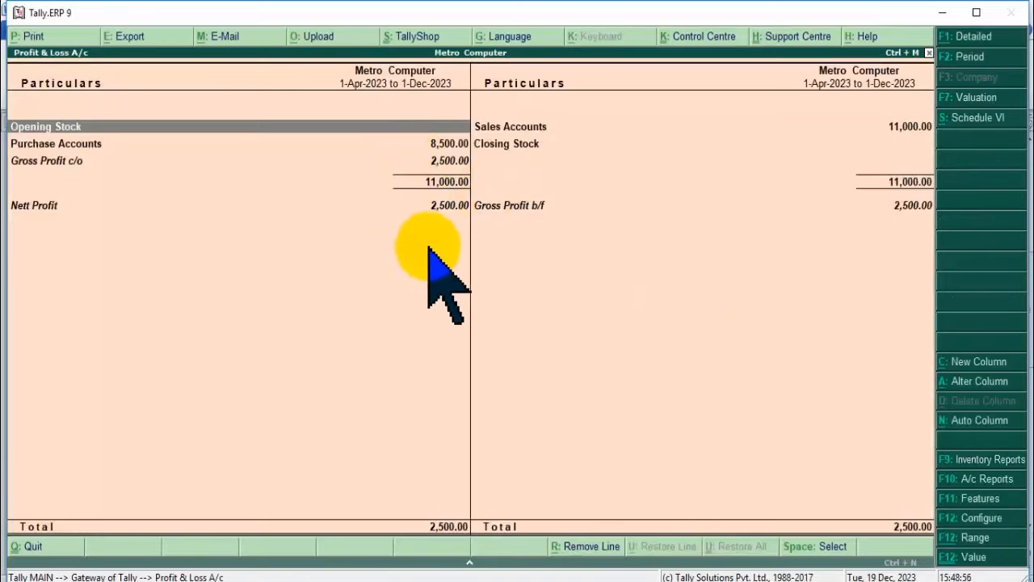
click(426, 205)
click(441, 161)
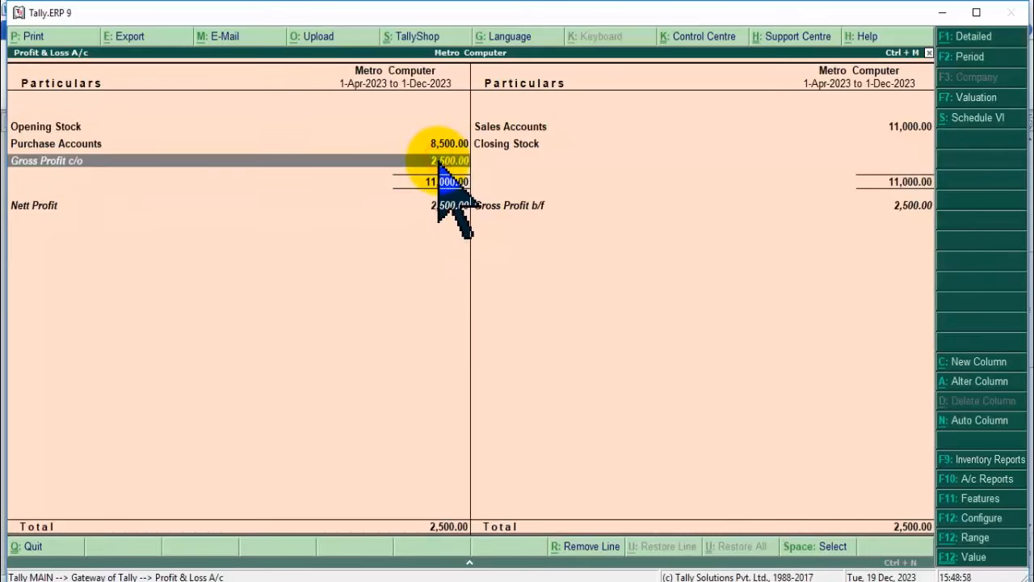
click(912, 205)
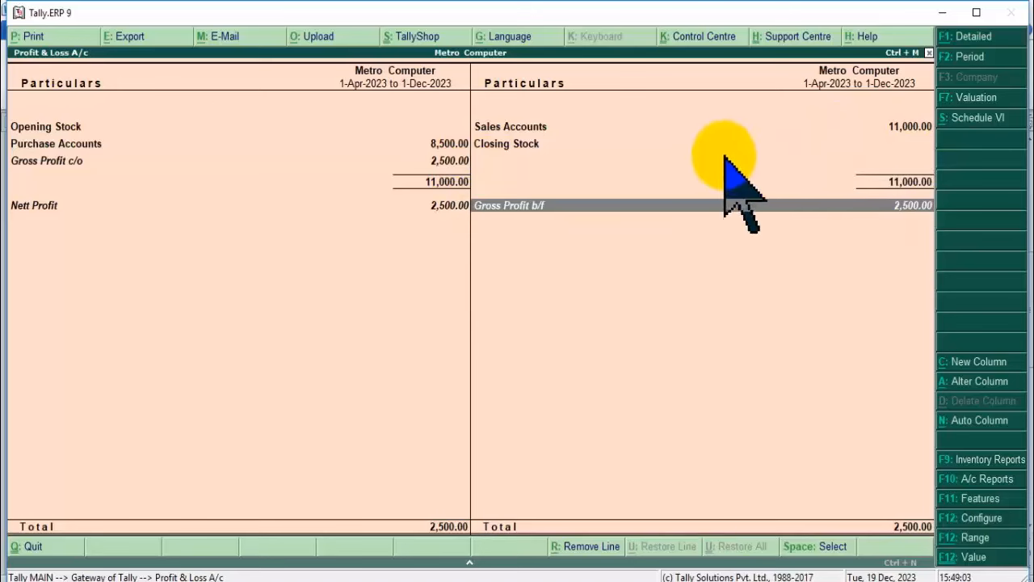
click(532, 127)
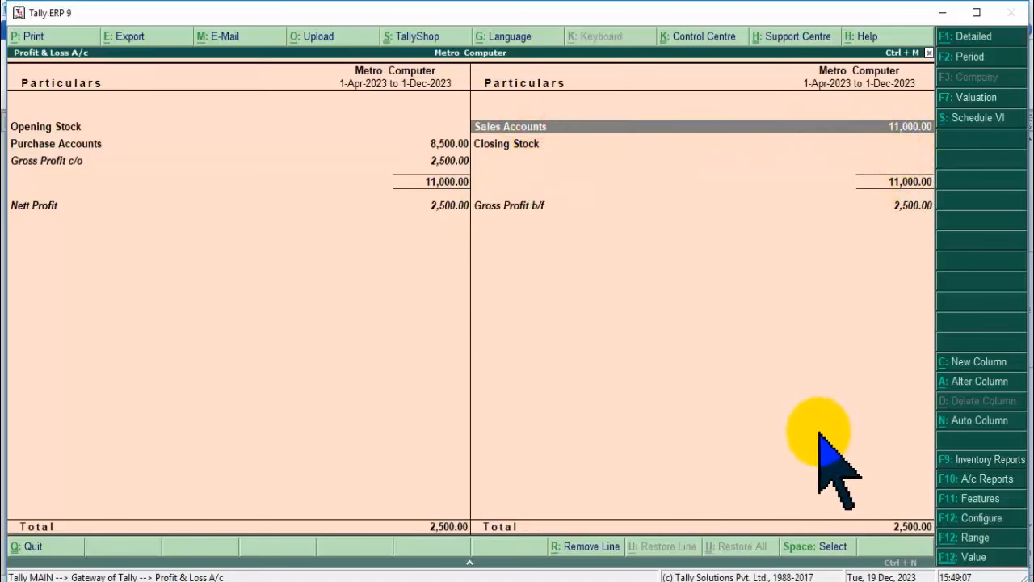
key(Escape)
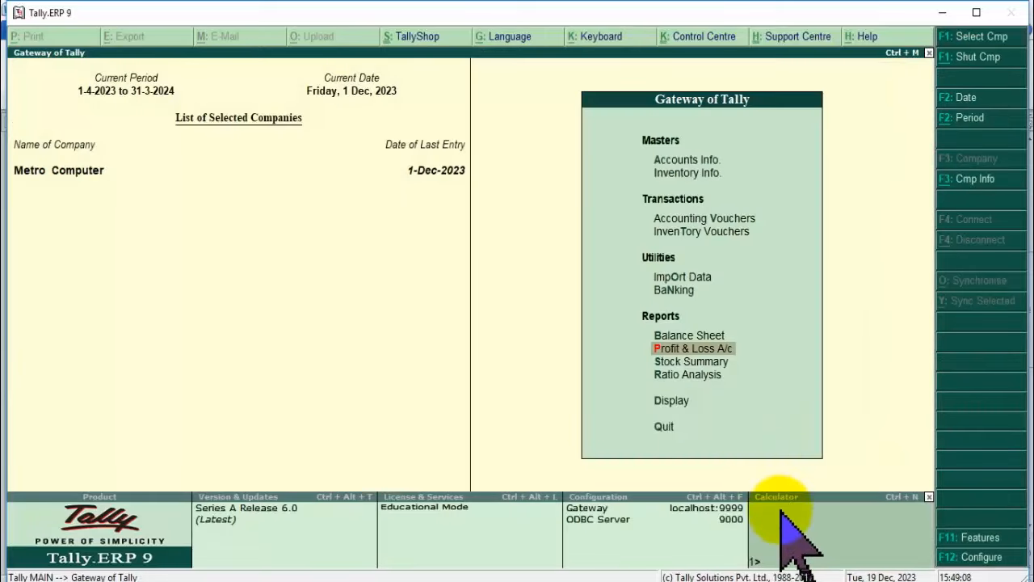
Open the calculator pane and bring the Tally window back to the front.
click(781, 495)
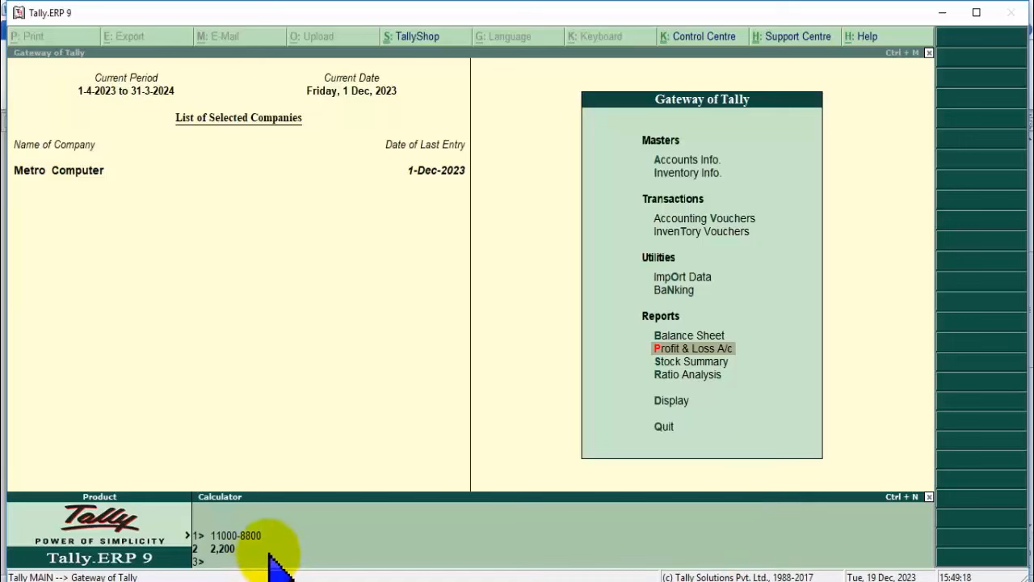
key(alt+Tab)
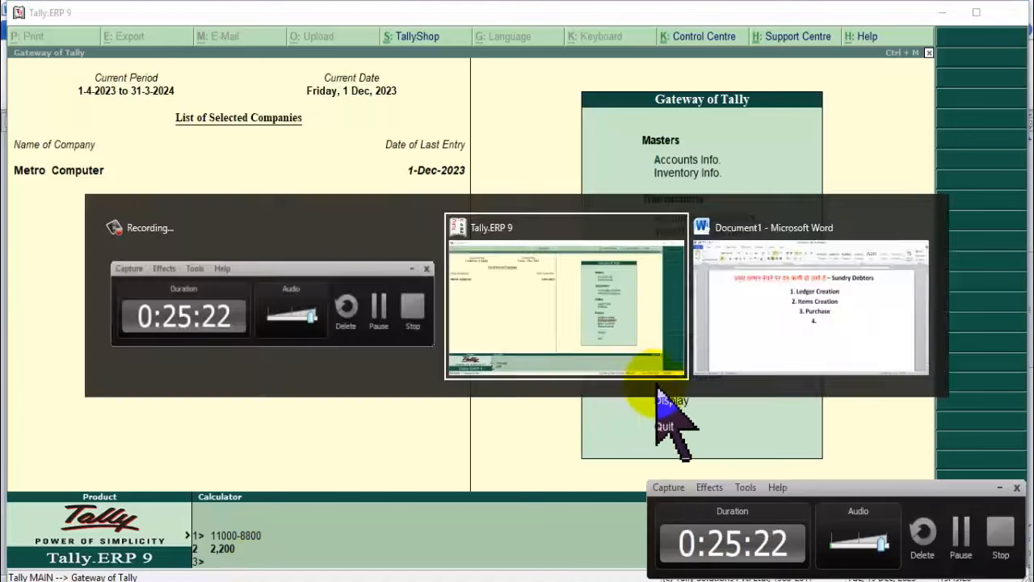
click(999, 487)
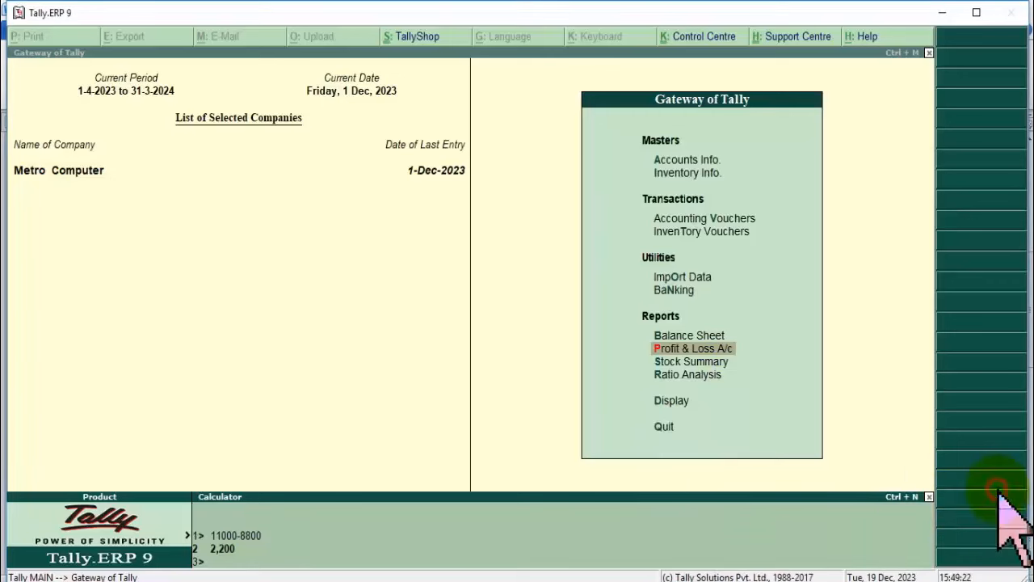
click(763, 371)
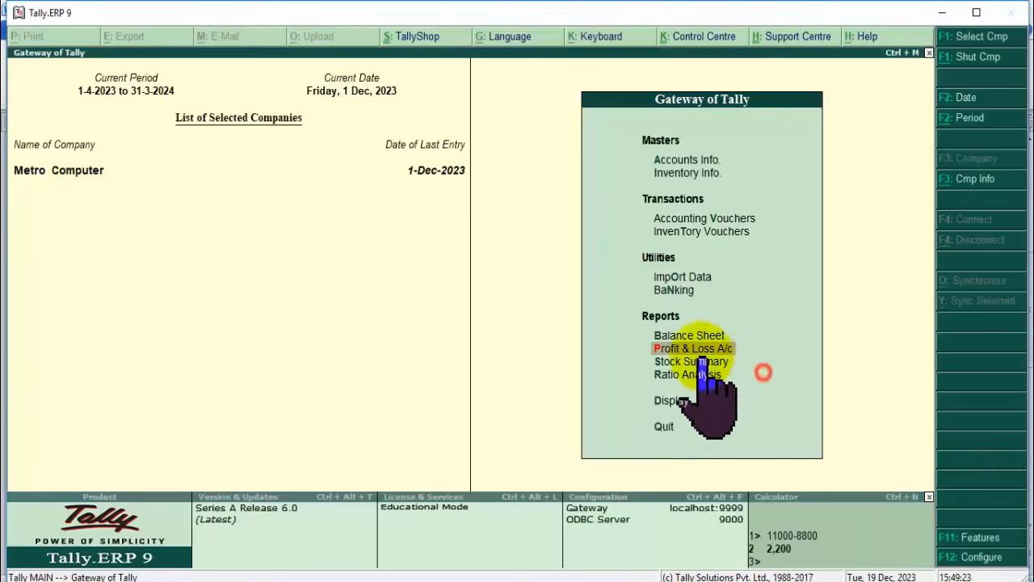
View Metro Computer's Day Book from the Display menu, then return to Gateway.
click(673, 400)
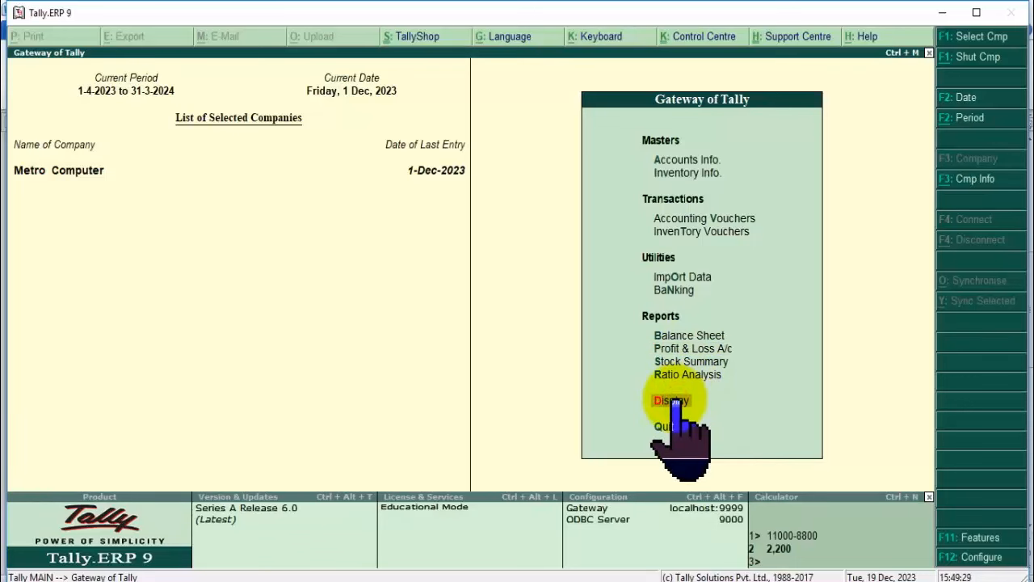
click(675, 400)
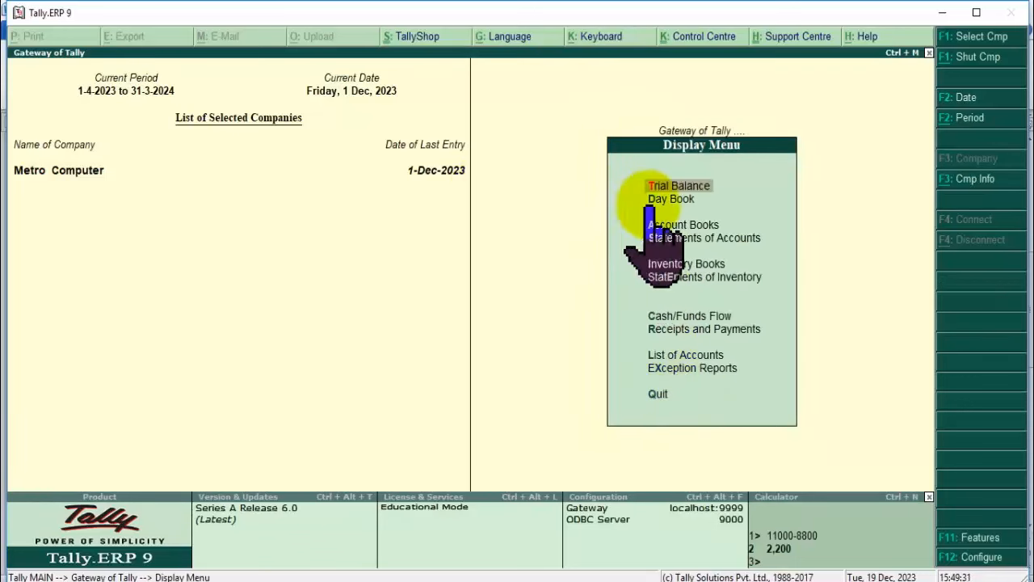
click(676, 201)
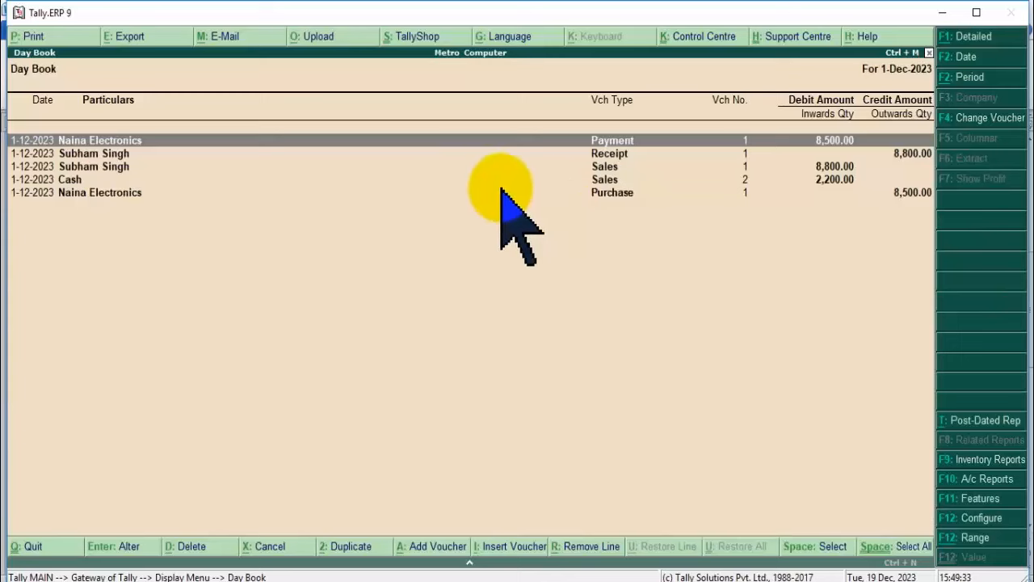
key(Escape)
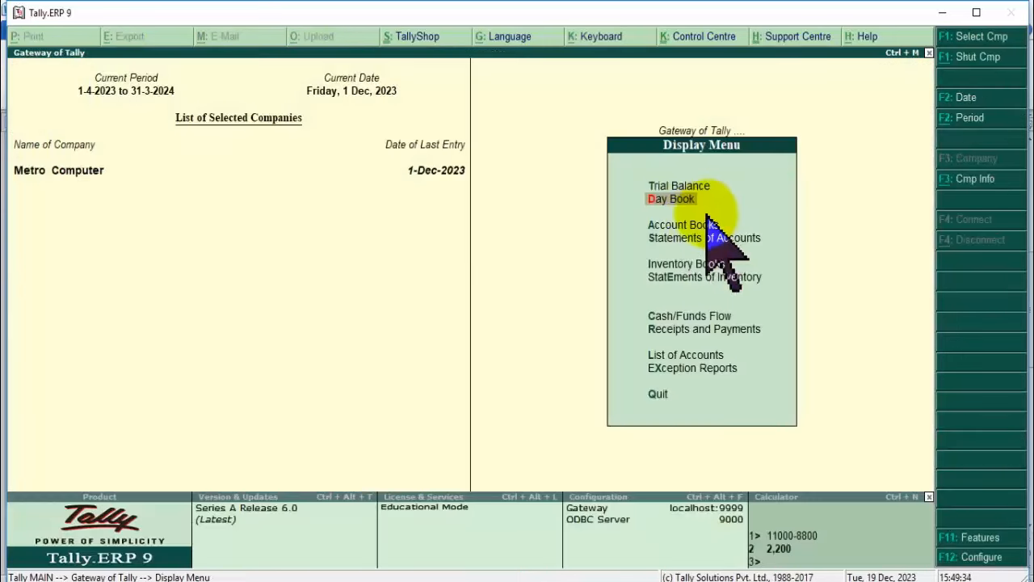
key(Escape)
Open the Profit & Loss A/c showing 2,500 net profit, then search Windows for excel.
click(702, 335)
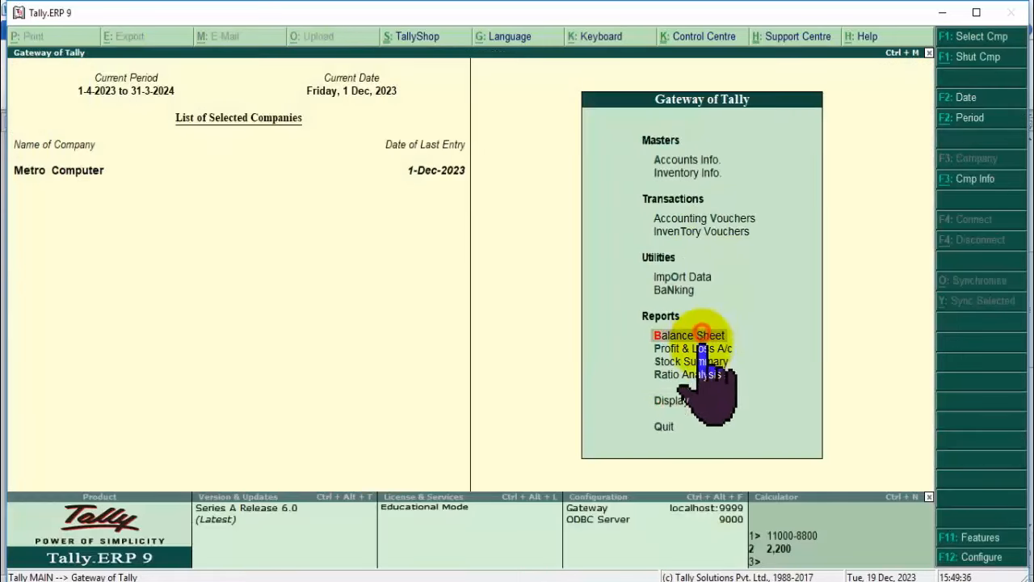
click(699, 363)
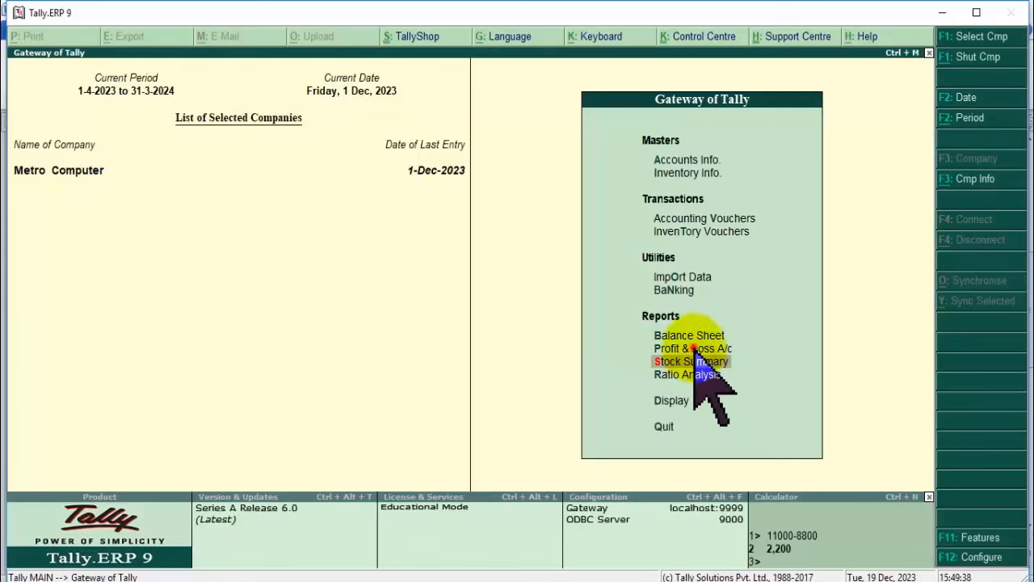
click(694, 348)
click(695, 349)
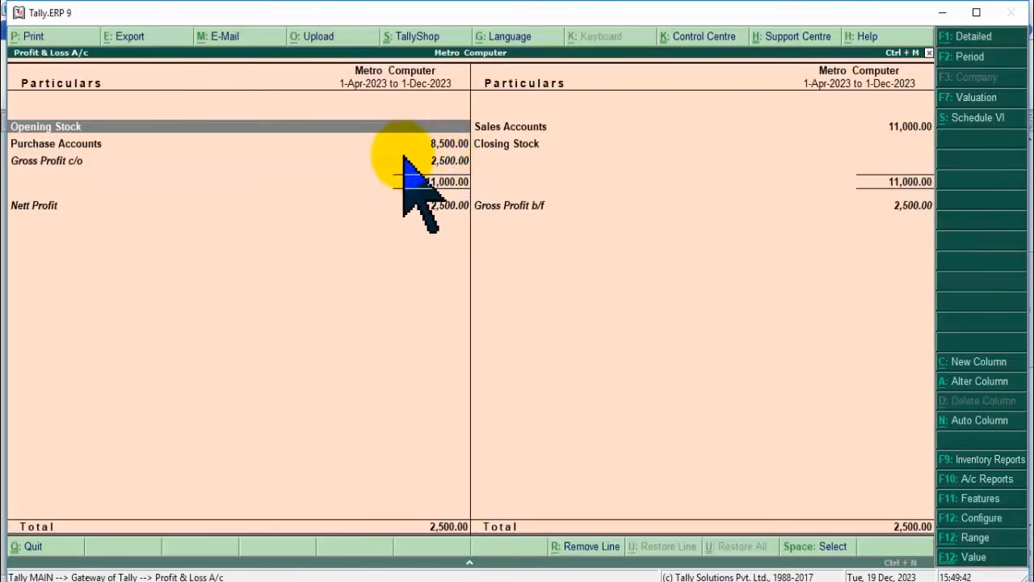
click(521, 146)
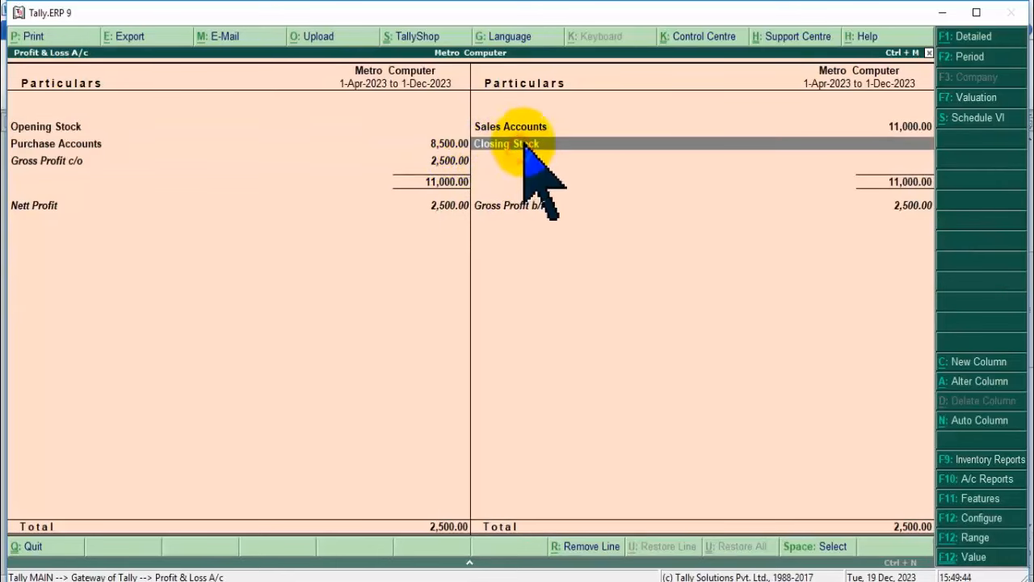
click(525, 128)
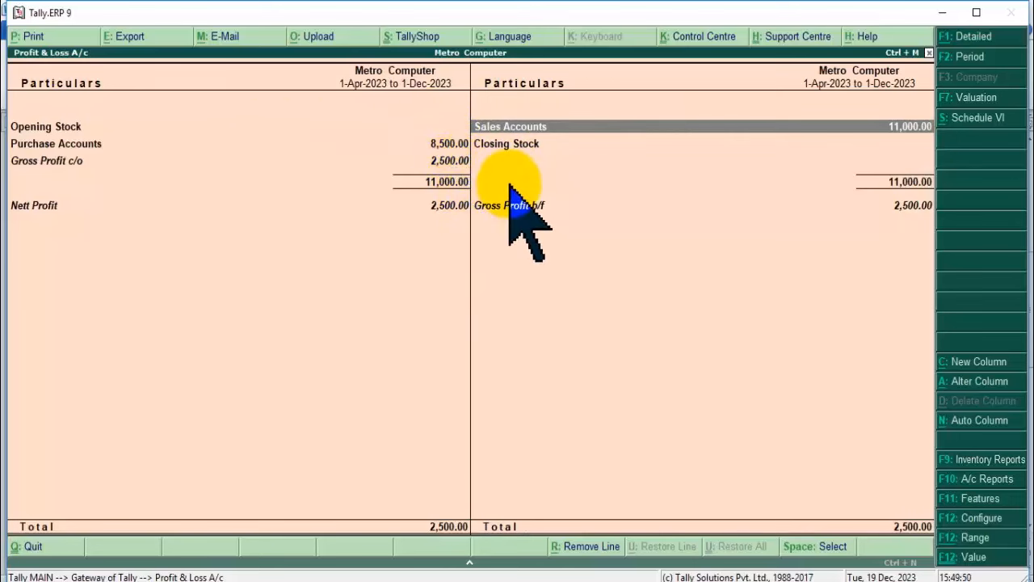
key(super)
text(excel)
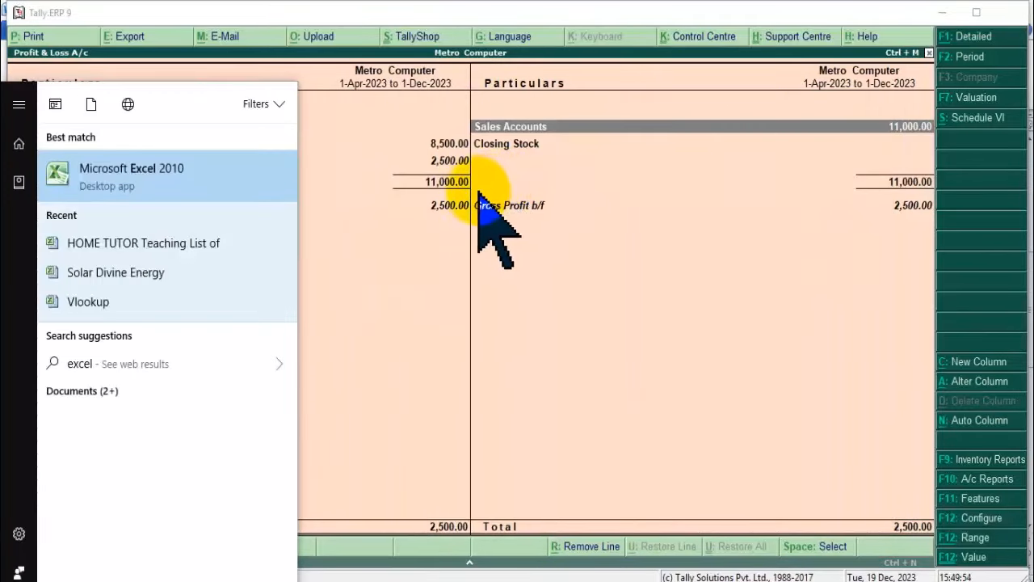
Launch Excel 2010, position its window, and set cells C2:K8 to font size 18.
key(Return)
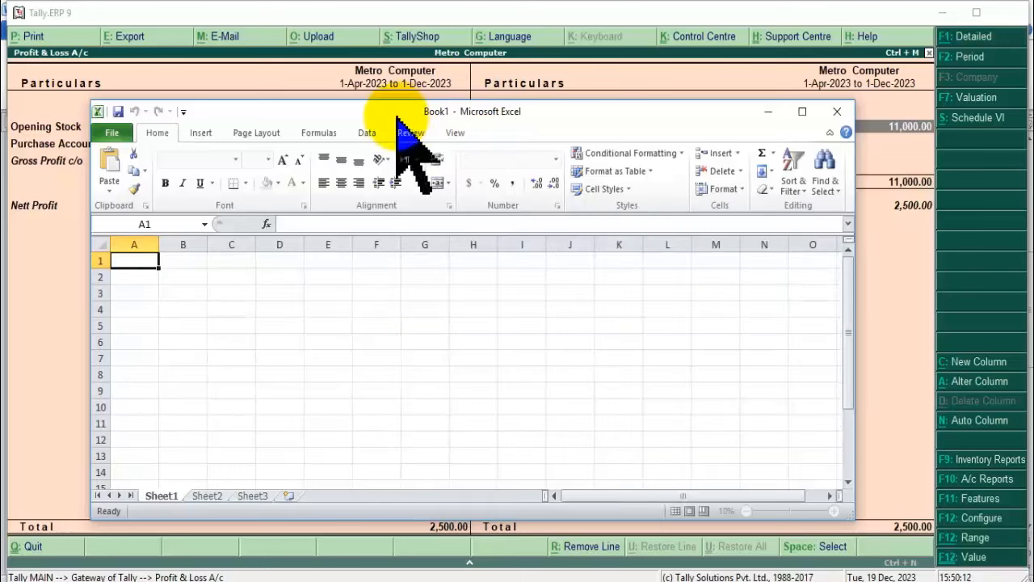
drag(396, 117, 661, 204)
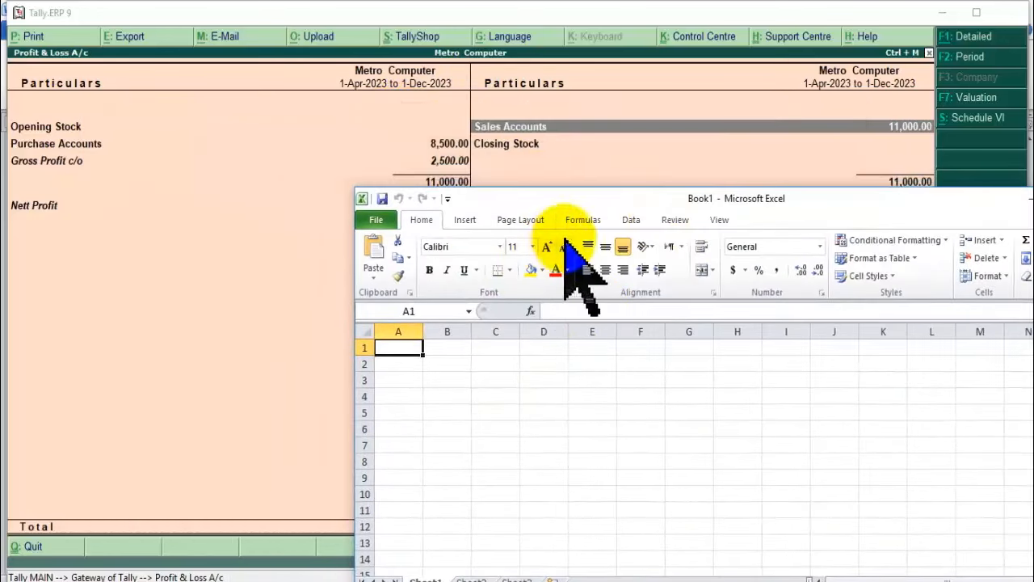
drag(569, 200, 371, 203)
click(329, 383)
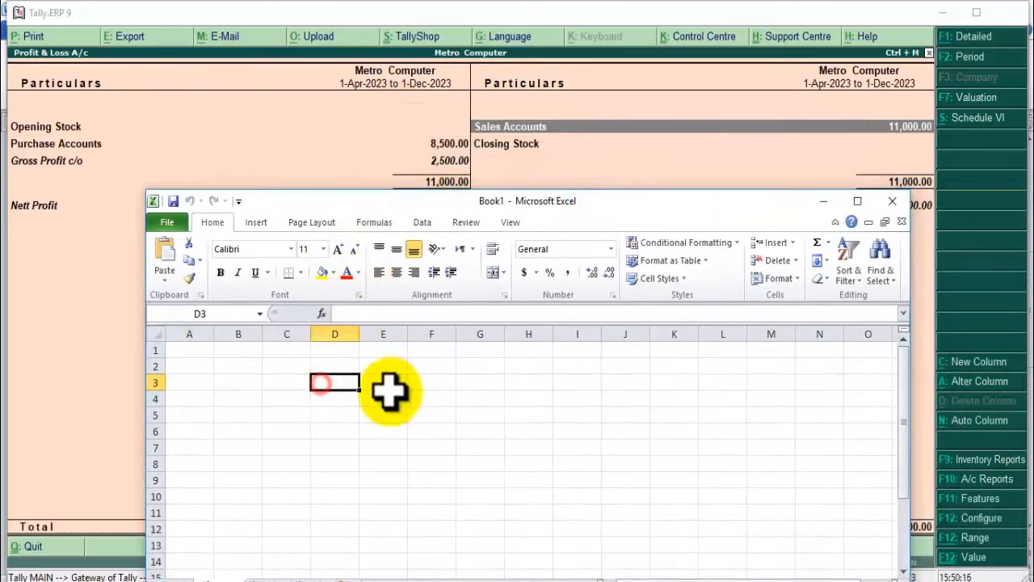
drag(286, 366, 687, 465)
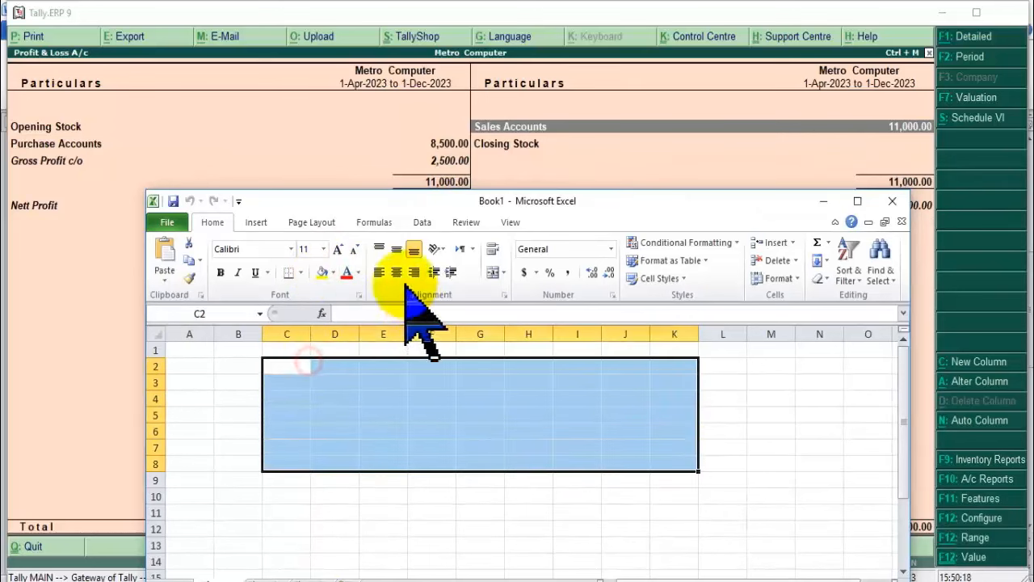
click(324, 249)
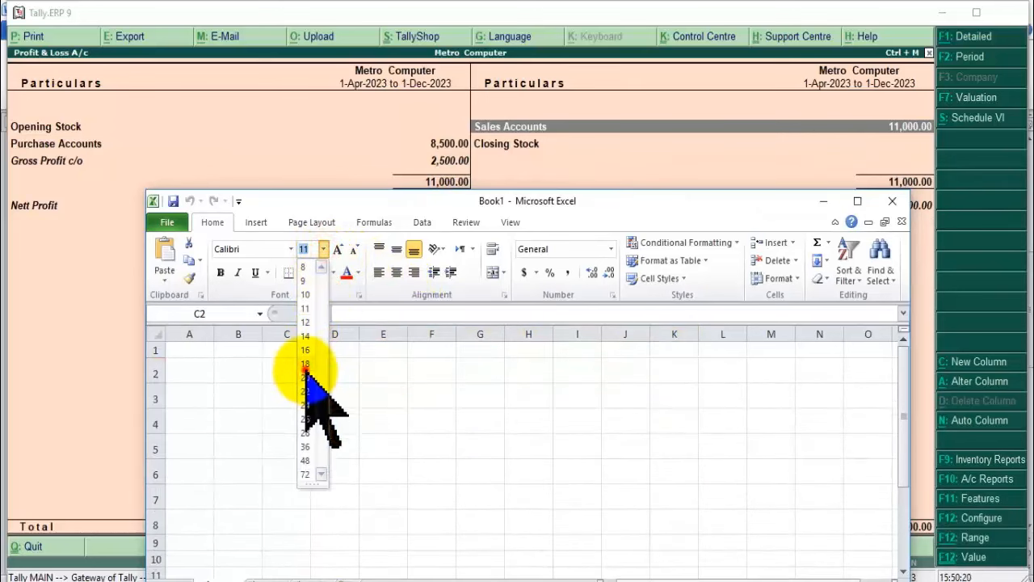
click(304, 363)
Enter 11000 in D3, 8500 in E3, and the formula =D3-E3 in F3.
click(339, 394)
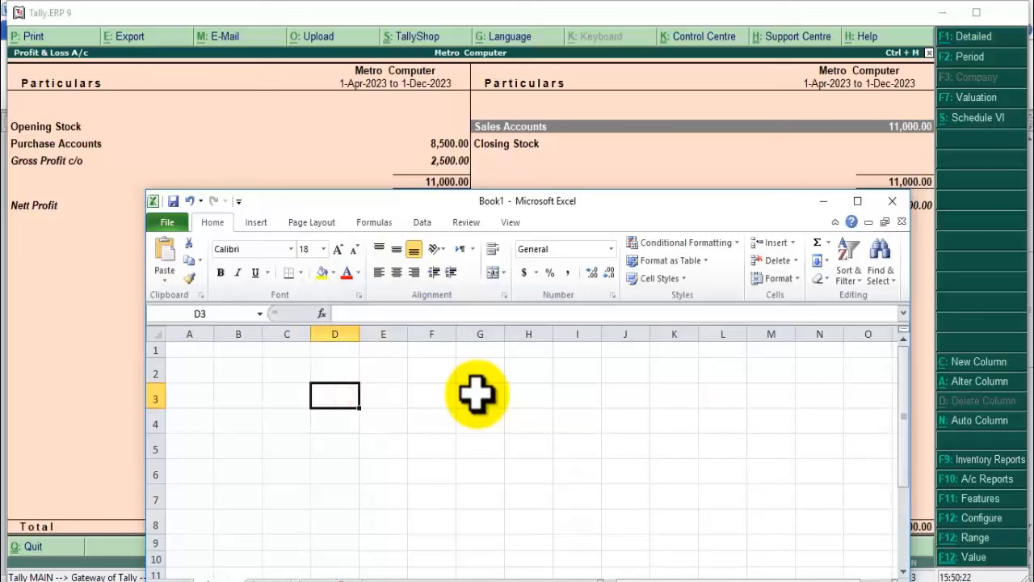
text(8500)
key(Tab)
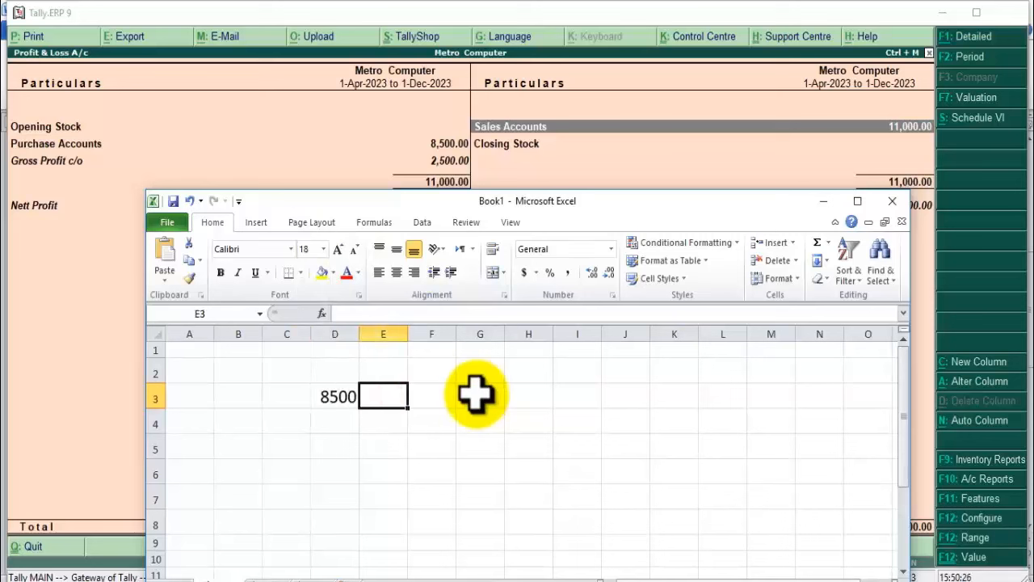
text(11000)
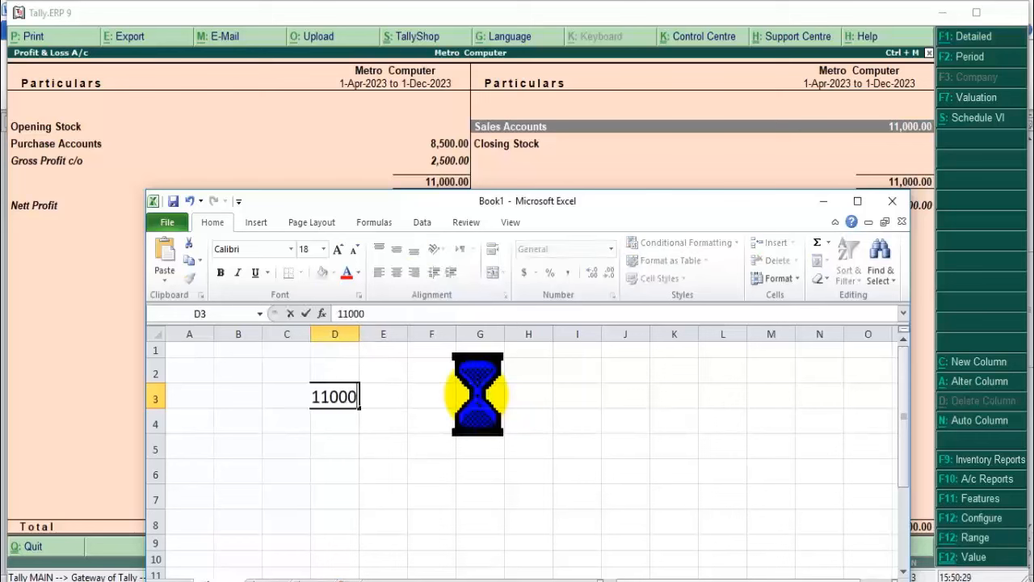
key(Tab)
text(85)
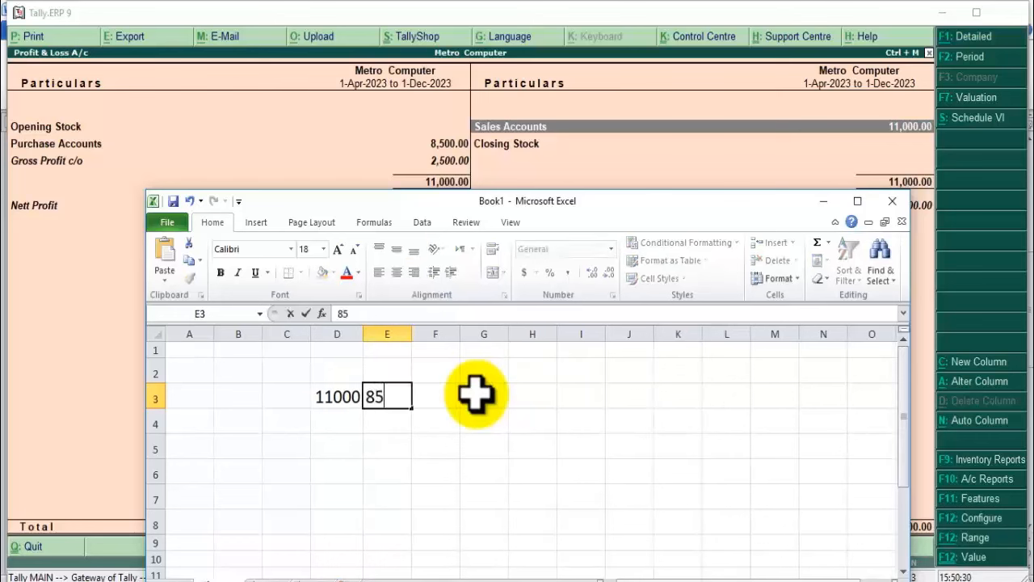
key(Tab)
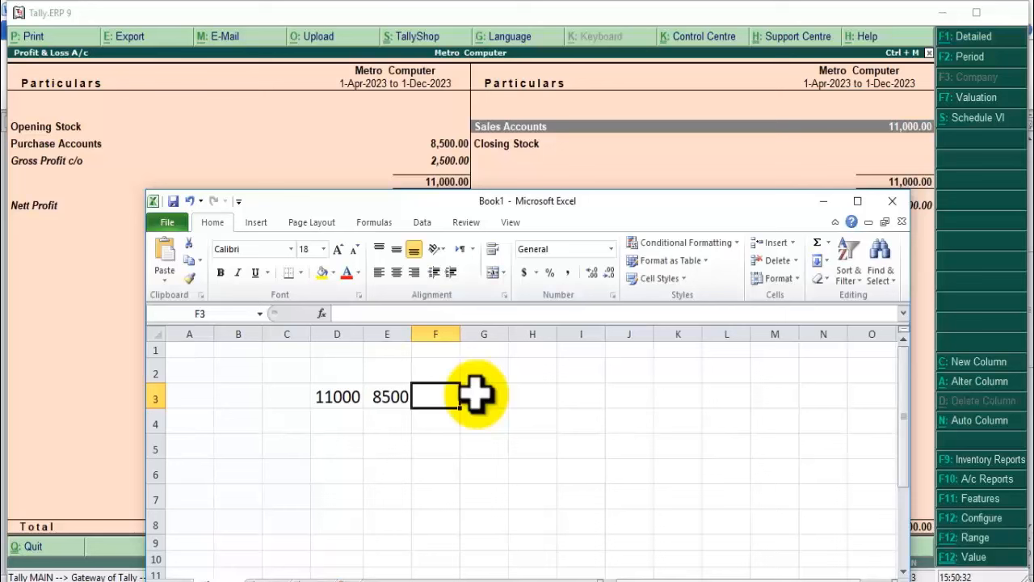
text(=)
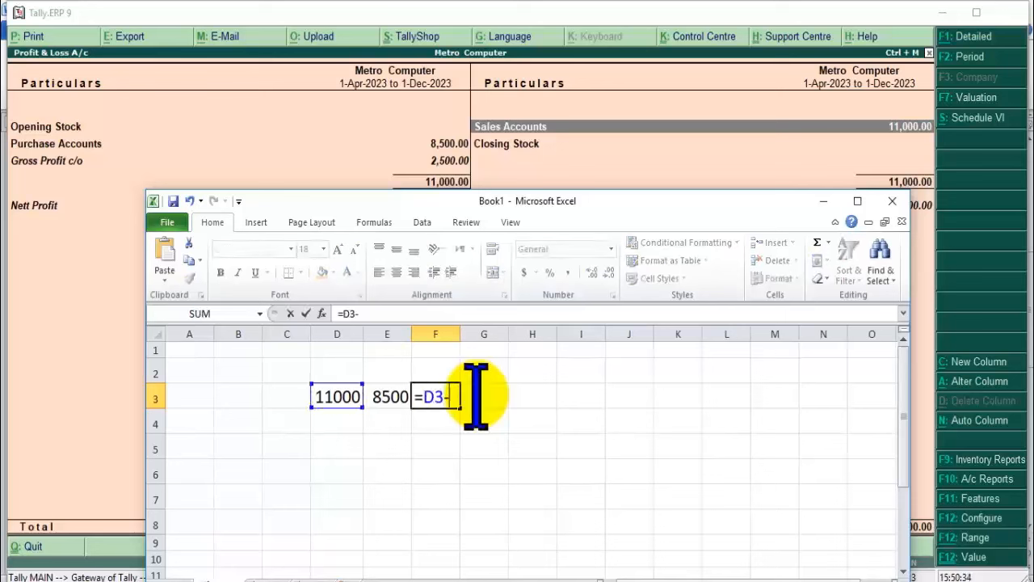
key(ctrl+Return)
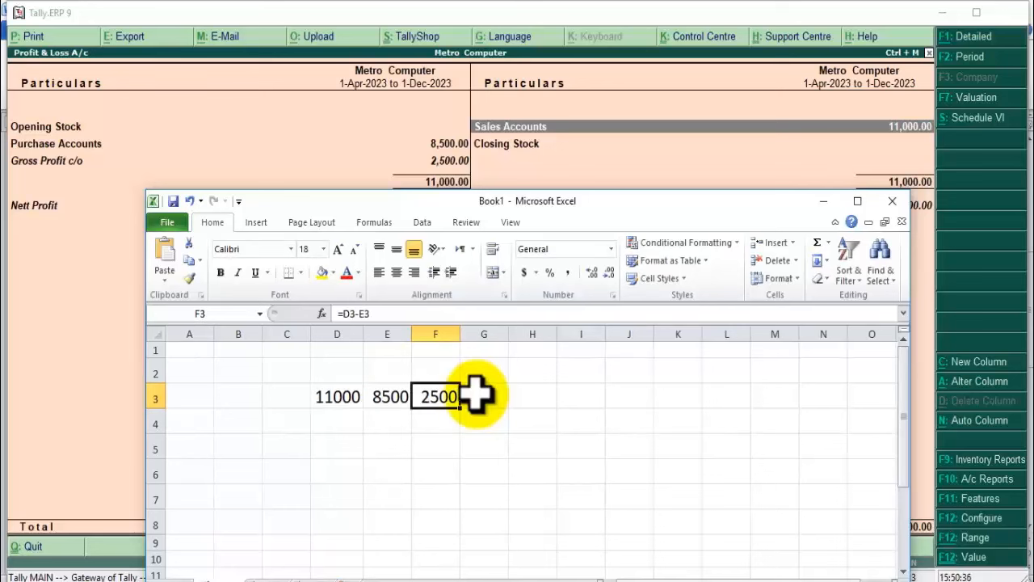
Compare Tally's Nett Profit and Gross Profit b/f with the Excel result, then close Profit & Loss.
click(824, 202)
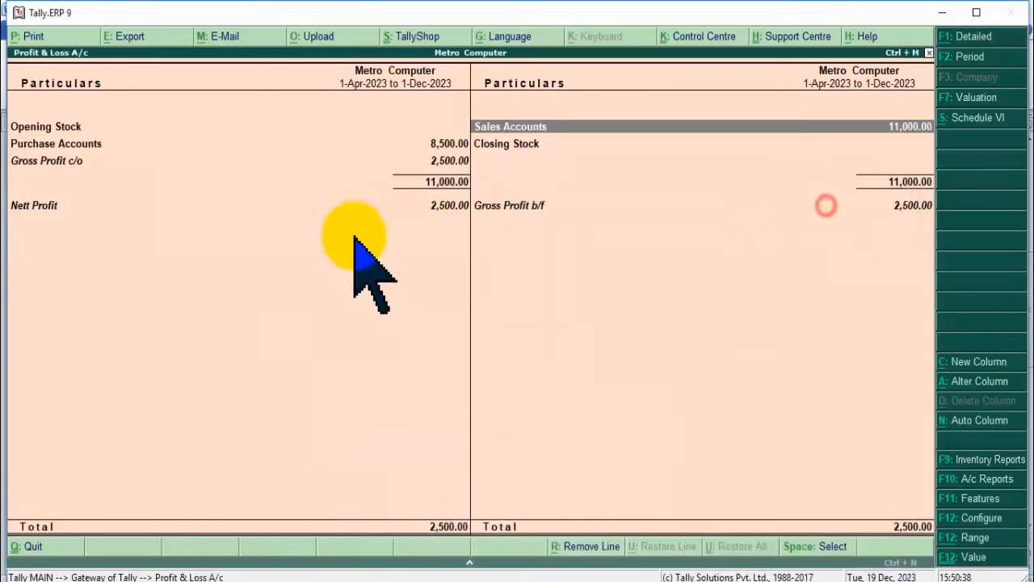
click(443, 207)
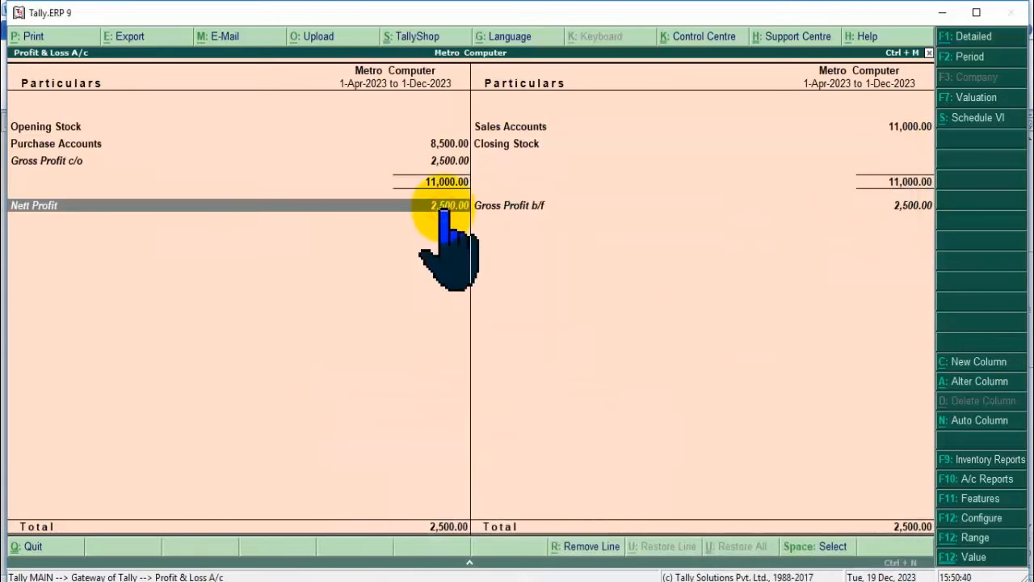
click(877, 206)
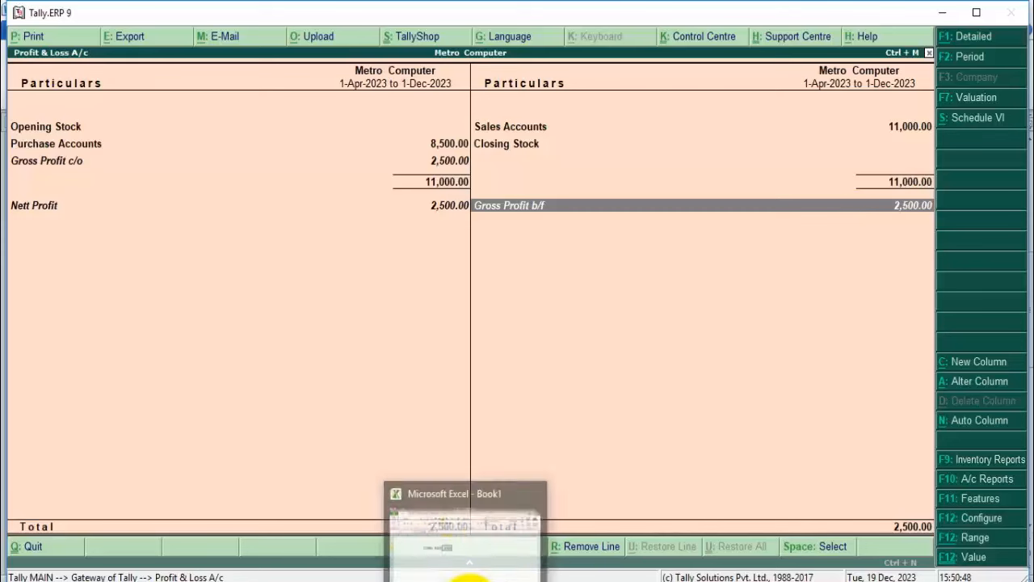
click(467, 577)
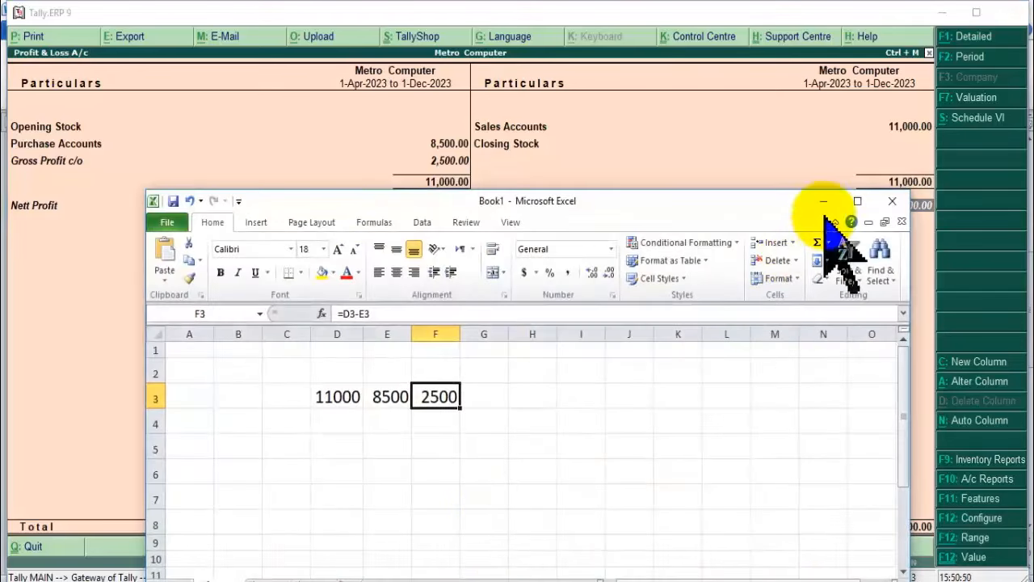
click(822, 201)
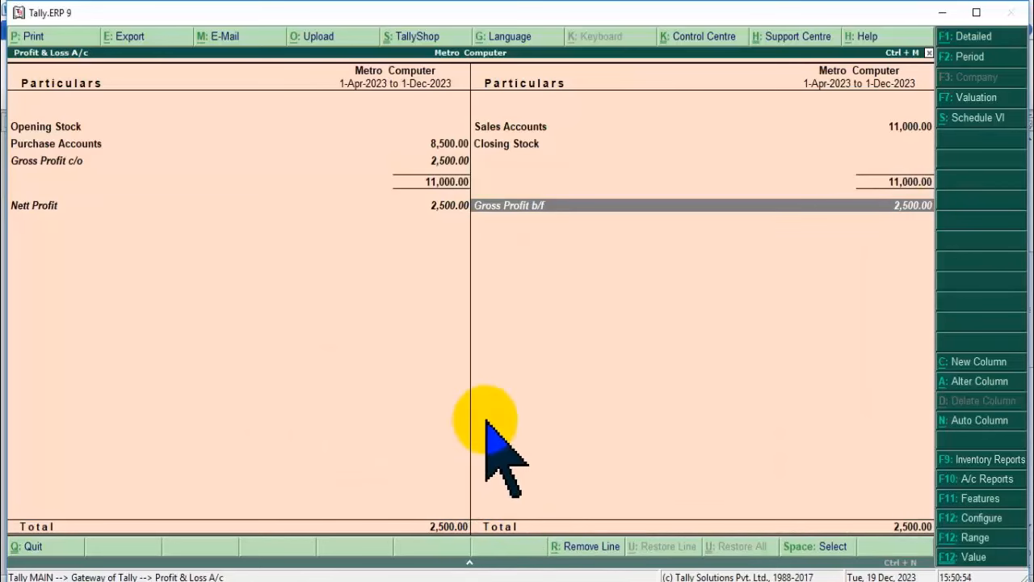
key(Escape)
key(Escape)
key(Escape)
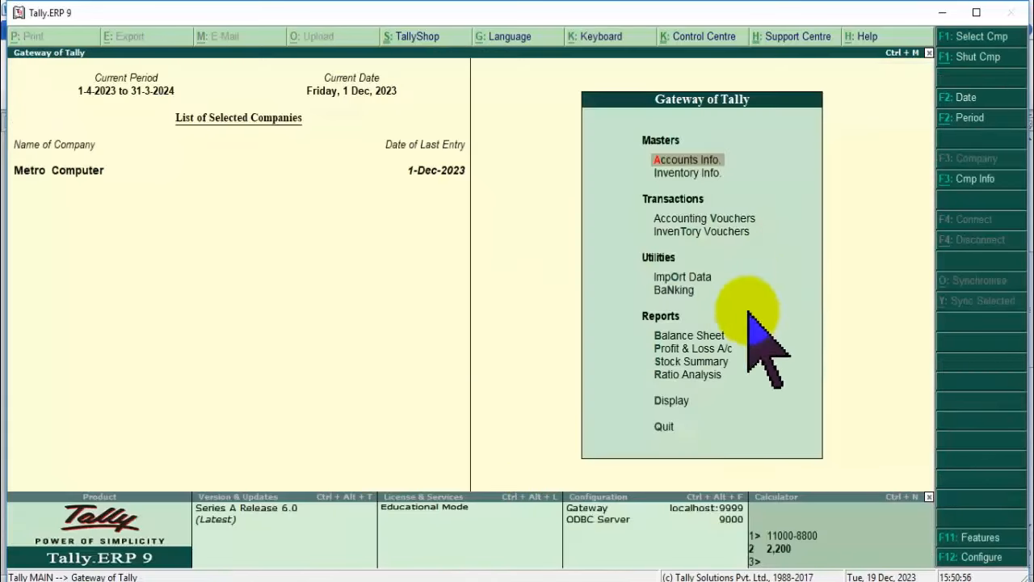
Open the Day Book from the Display reports menu.
click(675, 400)
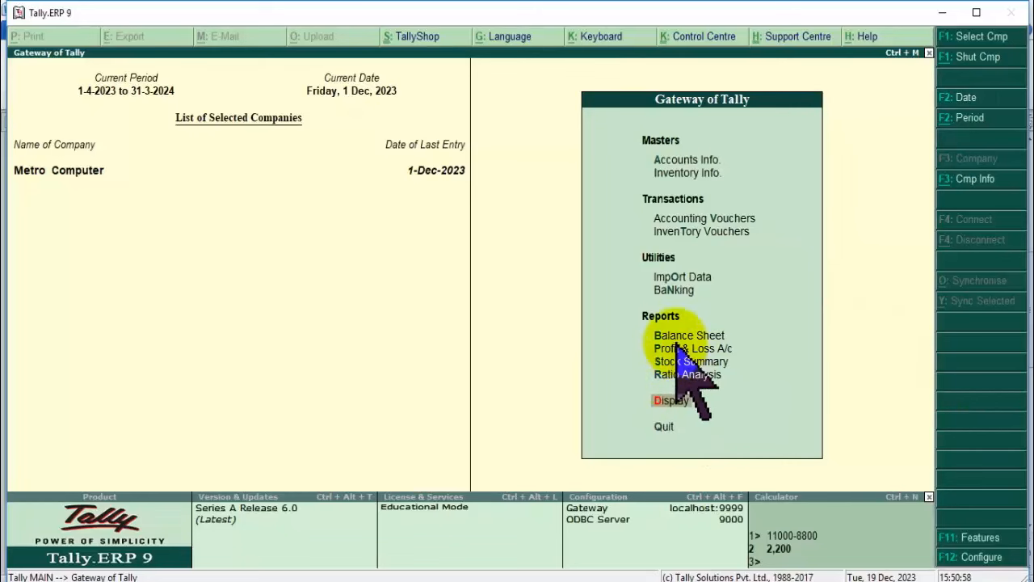
key(Return)
click(677, 200)
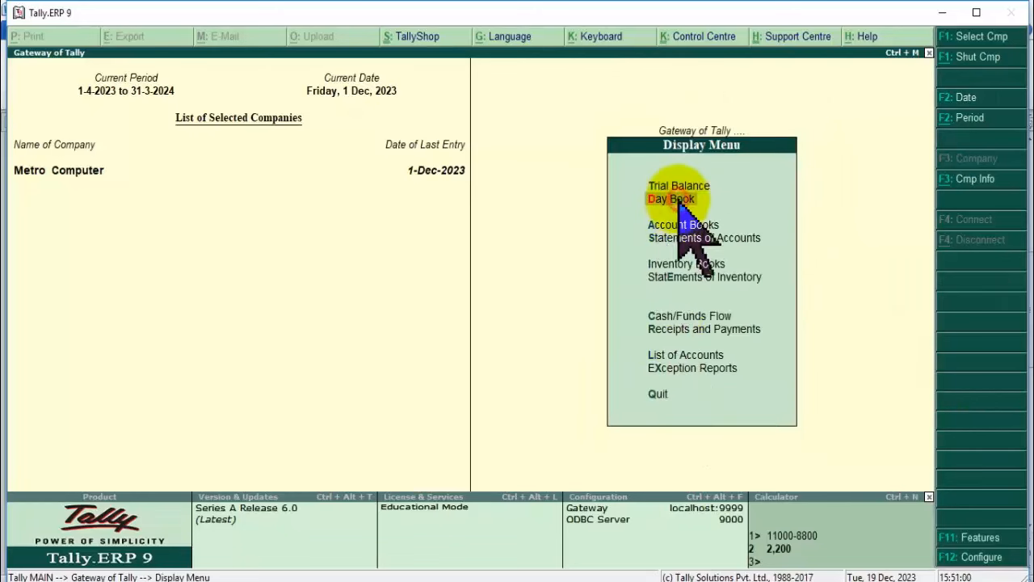
click(679, 201)
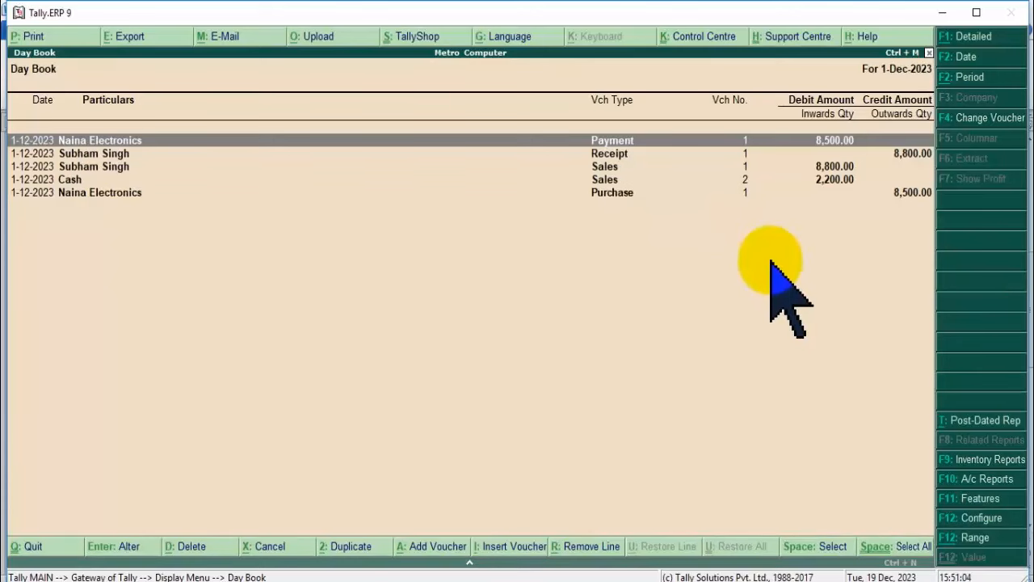
Delete the payment, receipt, credit sales, cash sales and purchase vouchers, then exit to Gateway.
key(alt+d)
key(y)
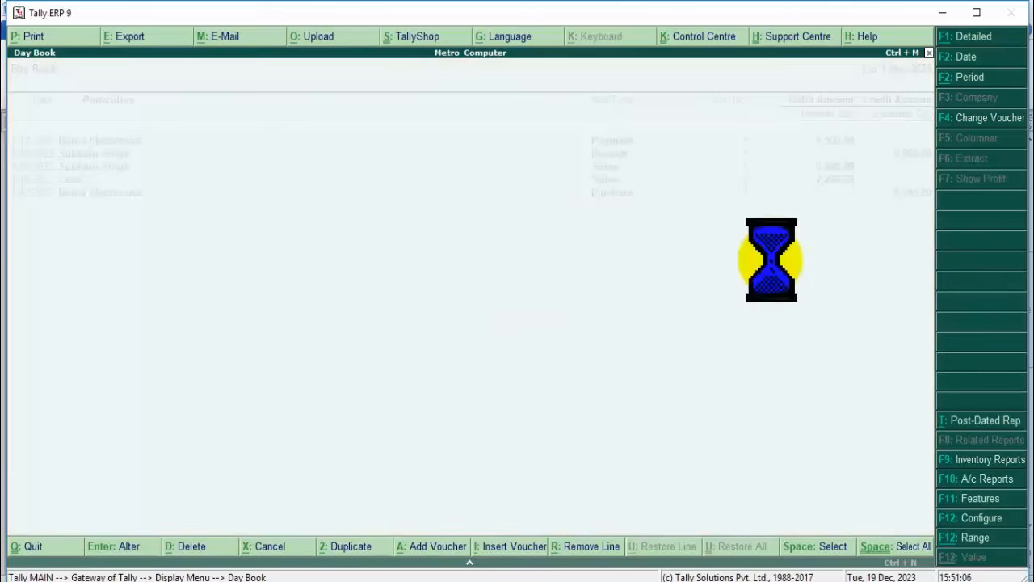
key(alt+d)
key(y)
key(alt+d)
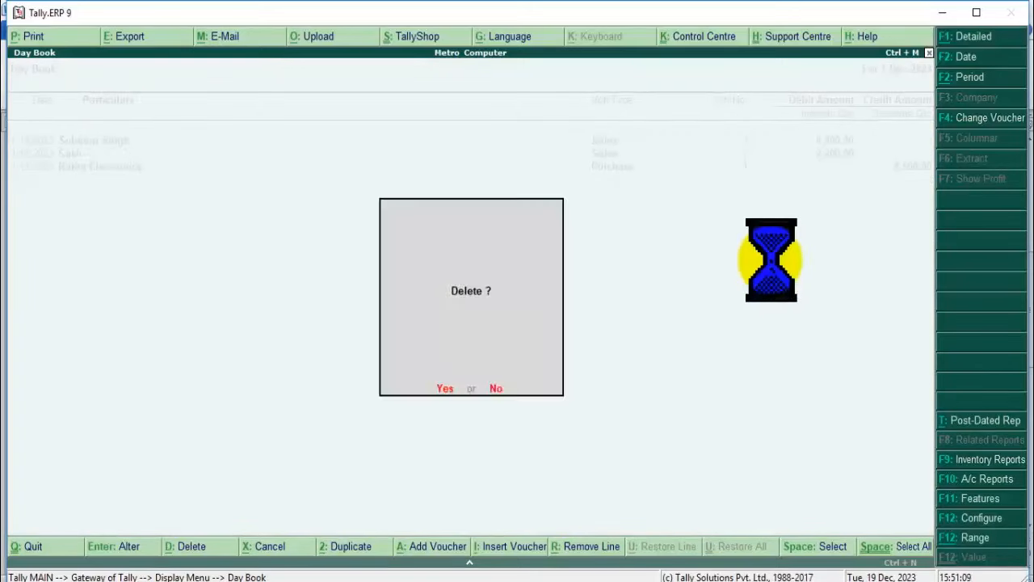
key(y)
key(Return)
key(alt+d)
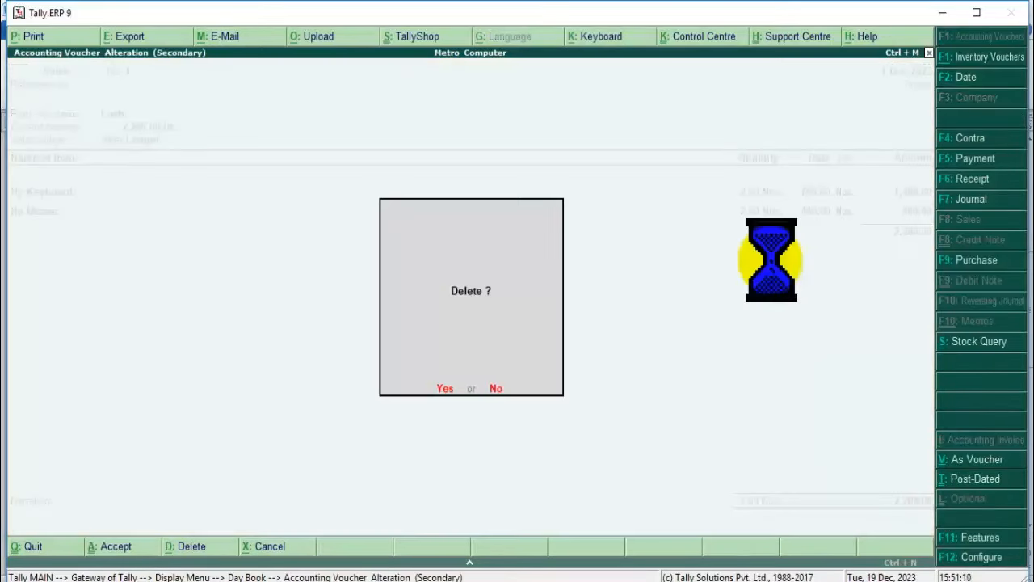
key(y)
key(alt+d)
key(y)
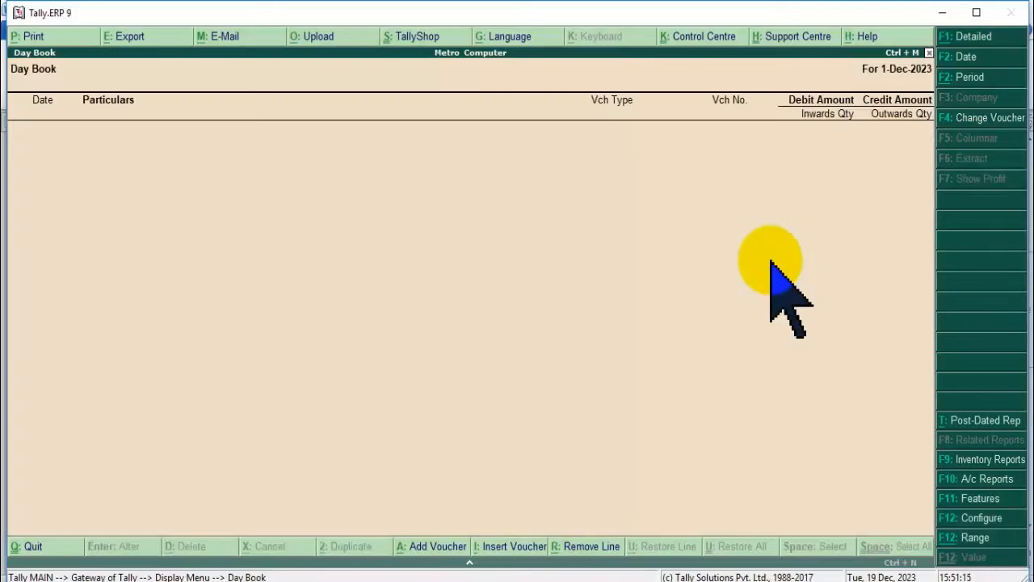
key(Escape)
key(Escape)
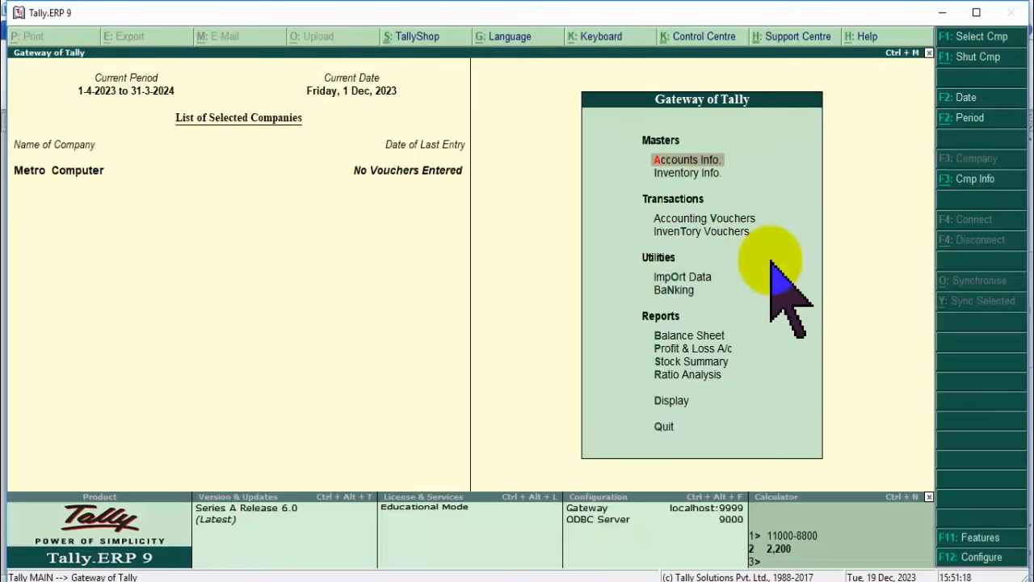
Start creating a new ledger named Discount Taken.
key(a)
key(l)
key(c)
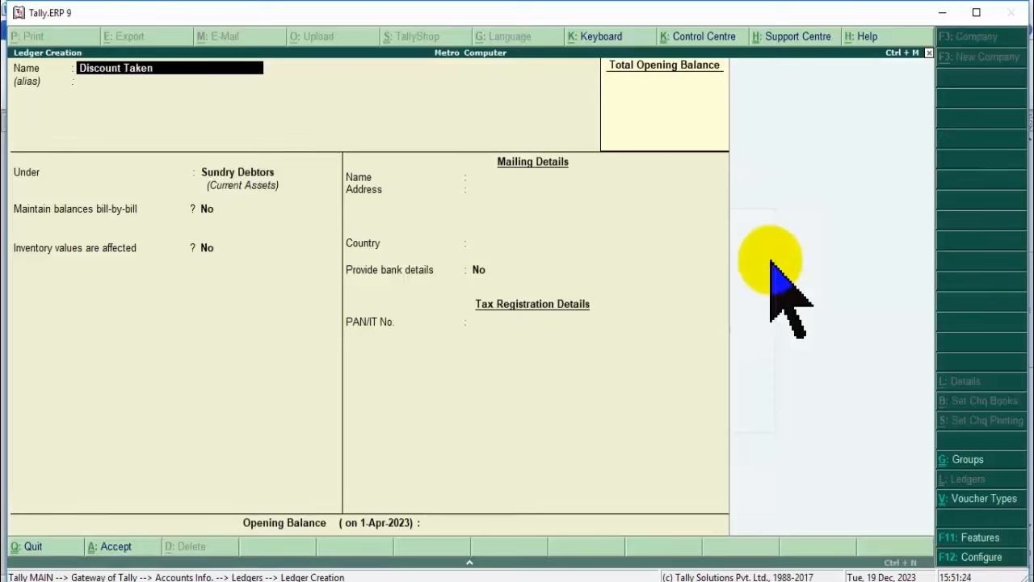
text(Discount Taken)
key(Return)
key(Return)
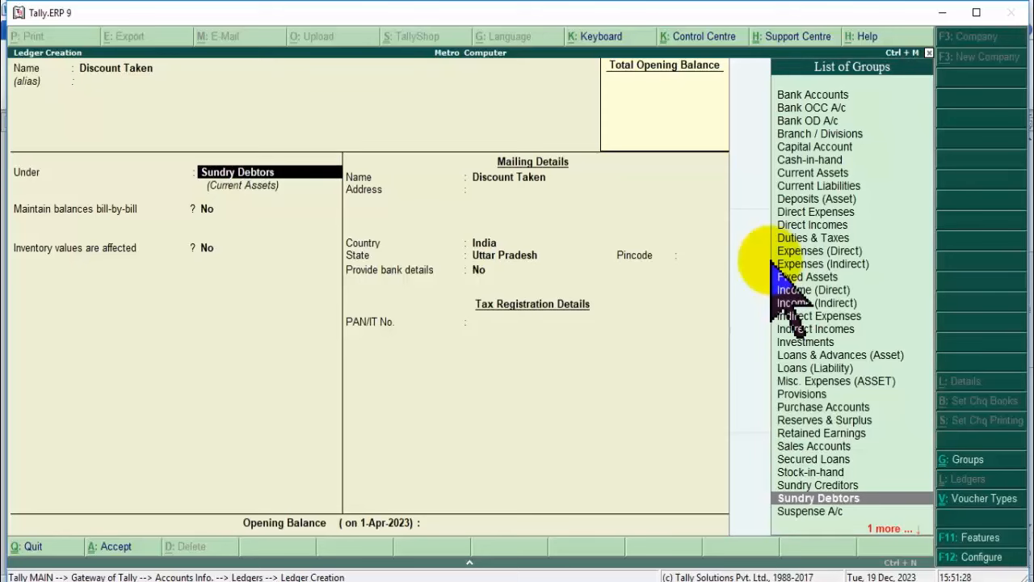
Close the Excel workbook Book1 without saving.
key(alt+Tab)
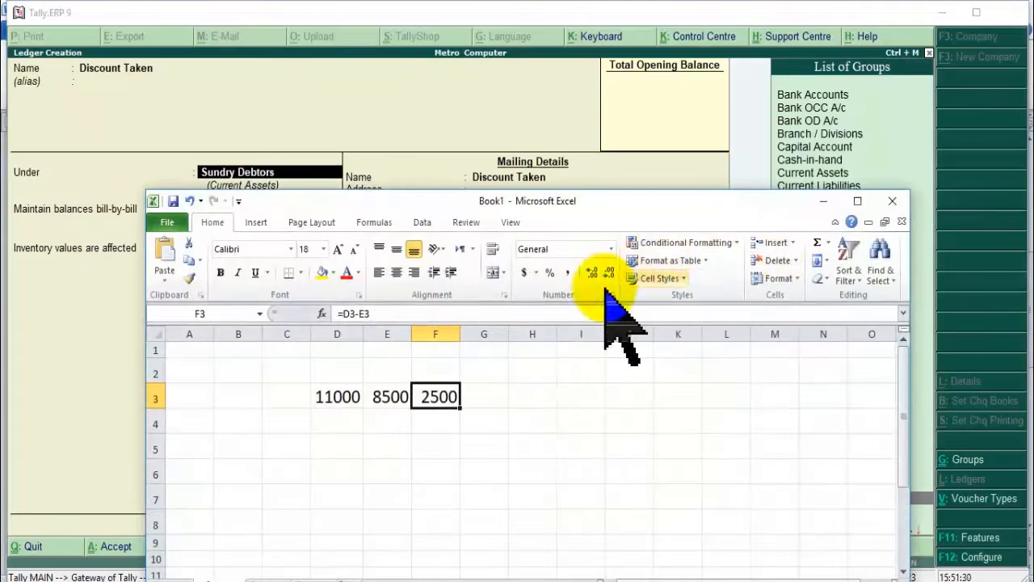
click(890, 200)
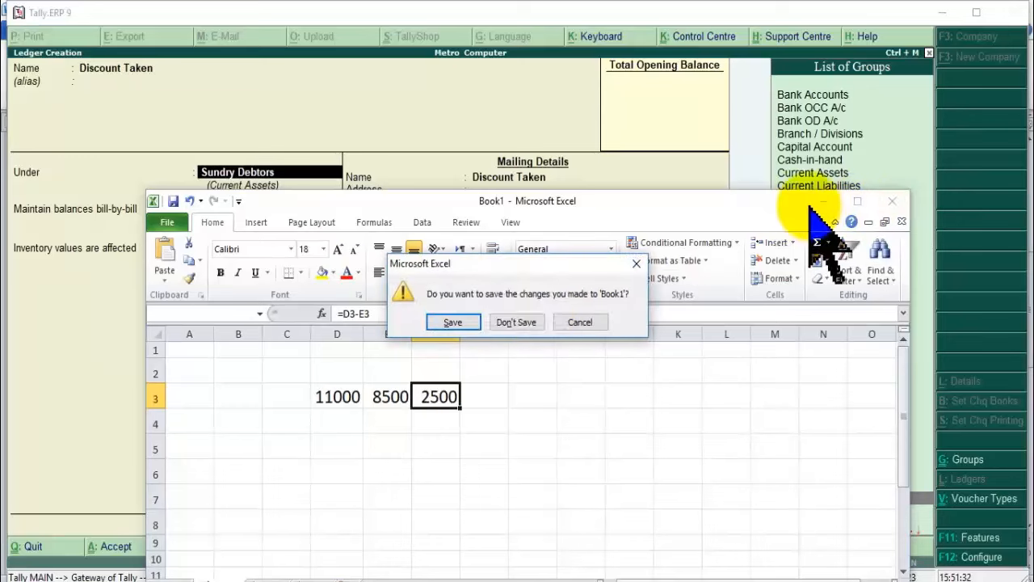
click(511, 388)
Copy the Customer and Sundry Debtors lines in the Word notes and paste them below.
click(443, 574)
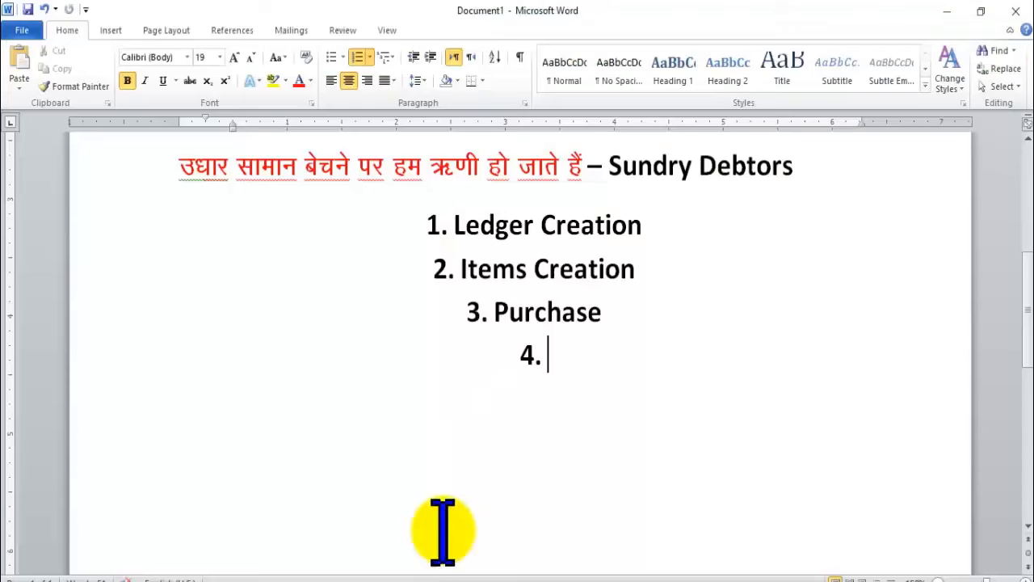
scroll(614, 356, up, 3)
click(797, 353)
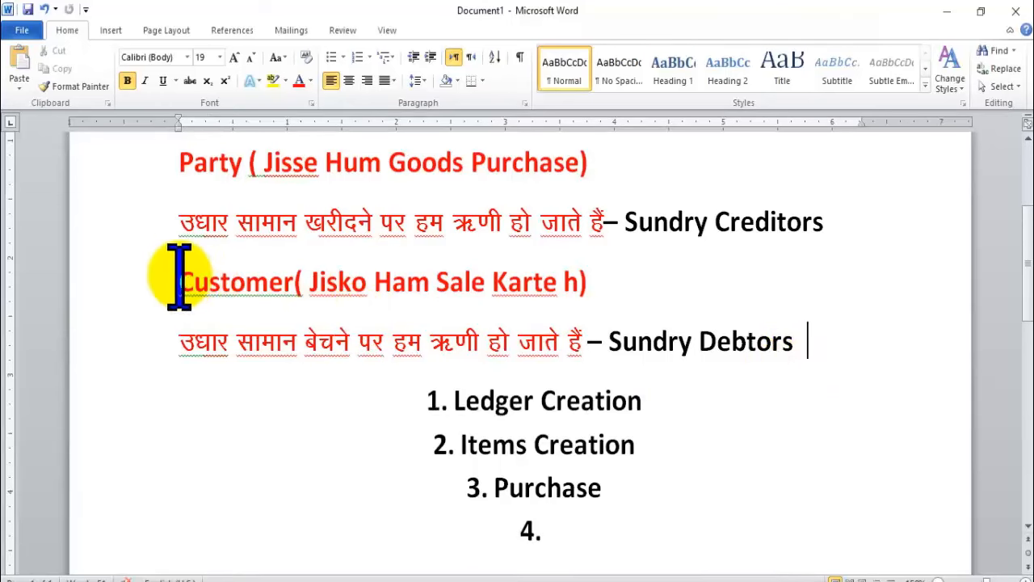
drag(175, 278, 831, 341)
key(ctrl+c)
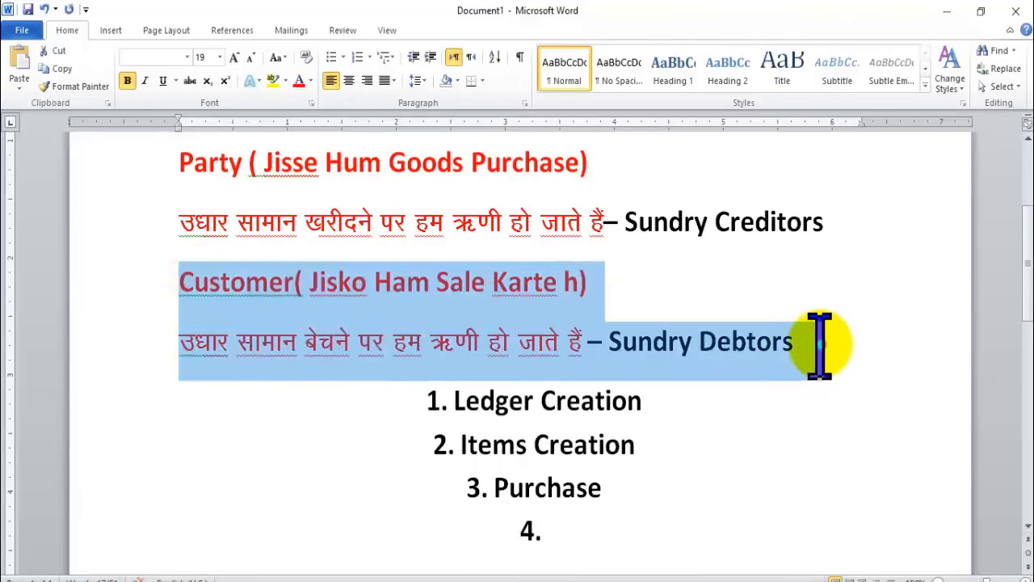
click(820, 349)
key(Return)
key(ctrl+v)
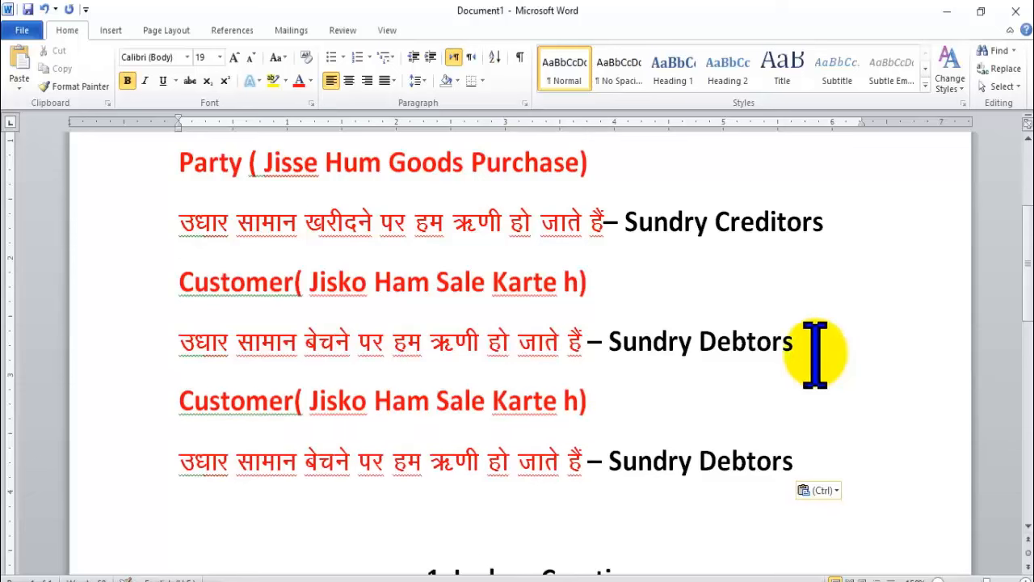
Rename the copied heading to 'Discount taken()' and remove Sundry Debtors from its last line.
double_click(272, 408)
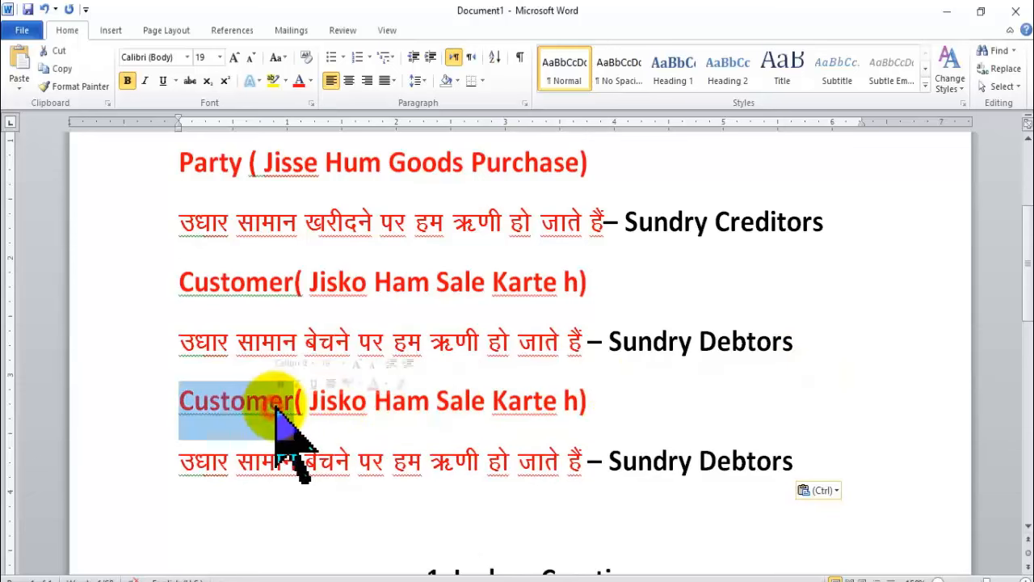
text(Discount taker)
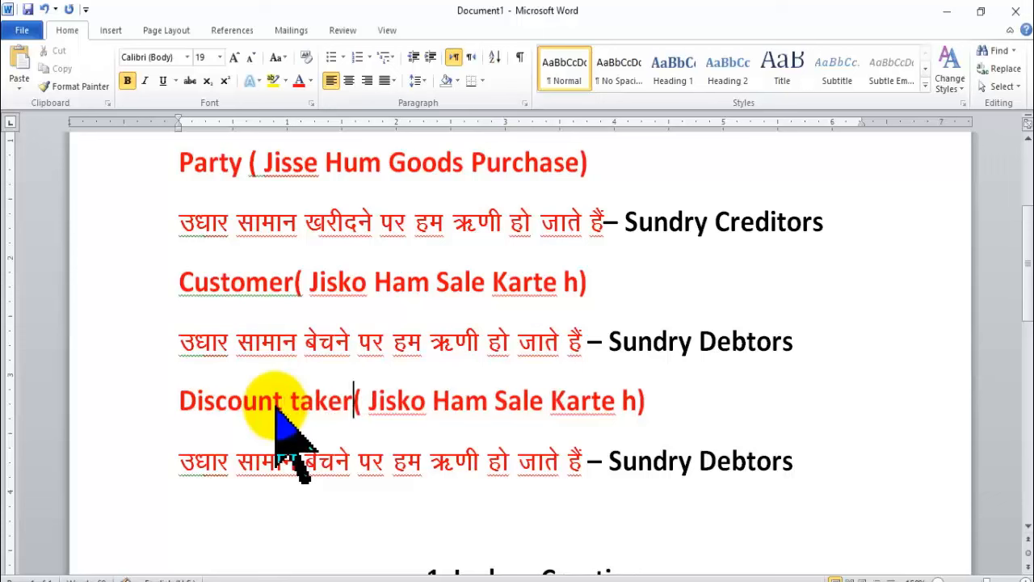
key(BackSpace)
text(n)
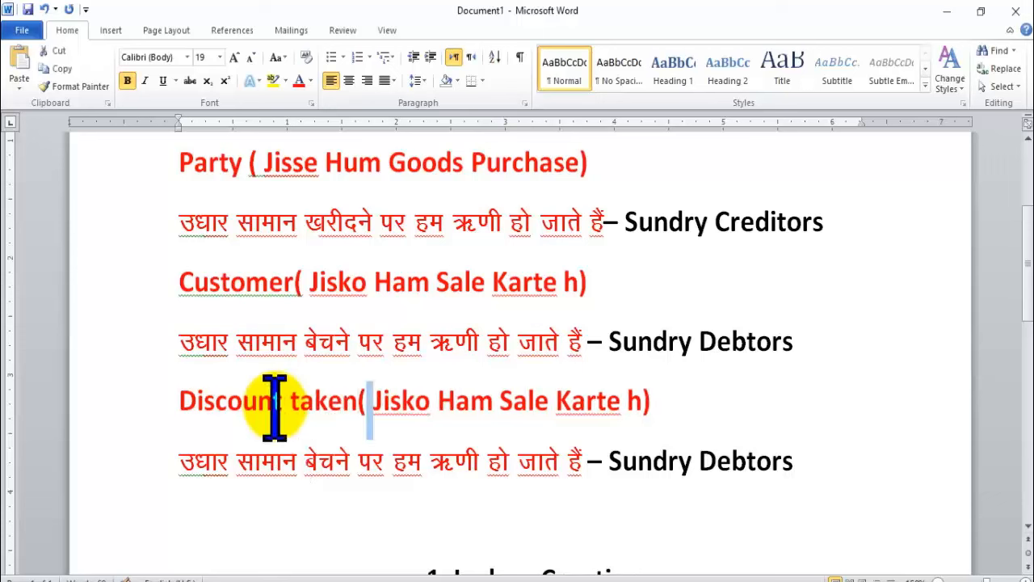
key(ctrl+shift+Right)
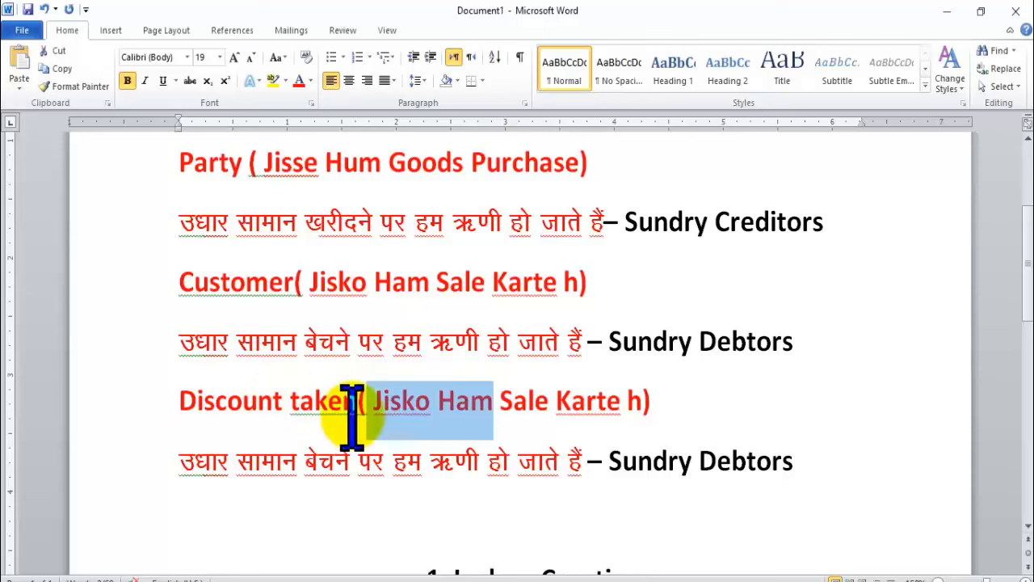
key(Delete)
key(Delete)
key(Delete)
key(Delete)
key(Delete)
key(Delete)
key(Delete)
key(Delete)
key(Delete)
key(Delete)
key(Delete)
key(Delete)
key(Delete)
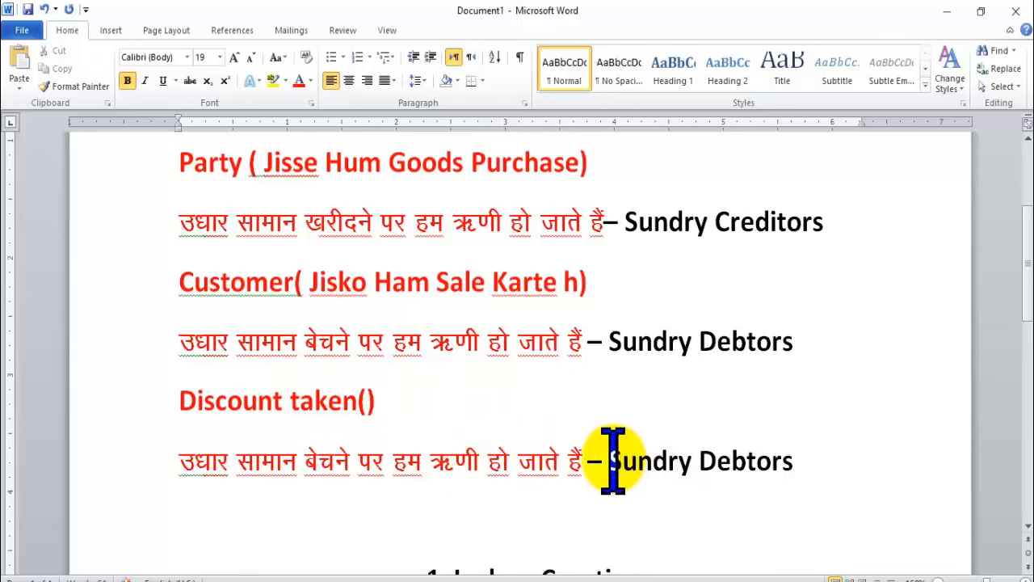
drag(608, 459, 855, 471)
key(Delete)
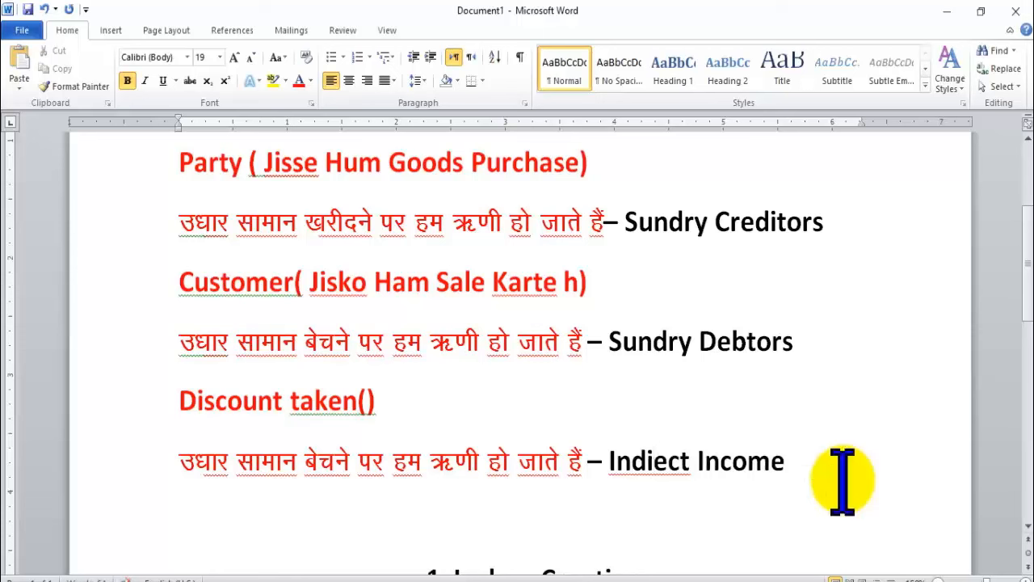
Replace the Hindi explanation before Indirect Income with new Hindi text.
click(478, 455)
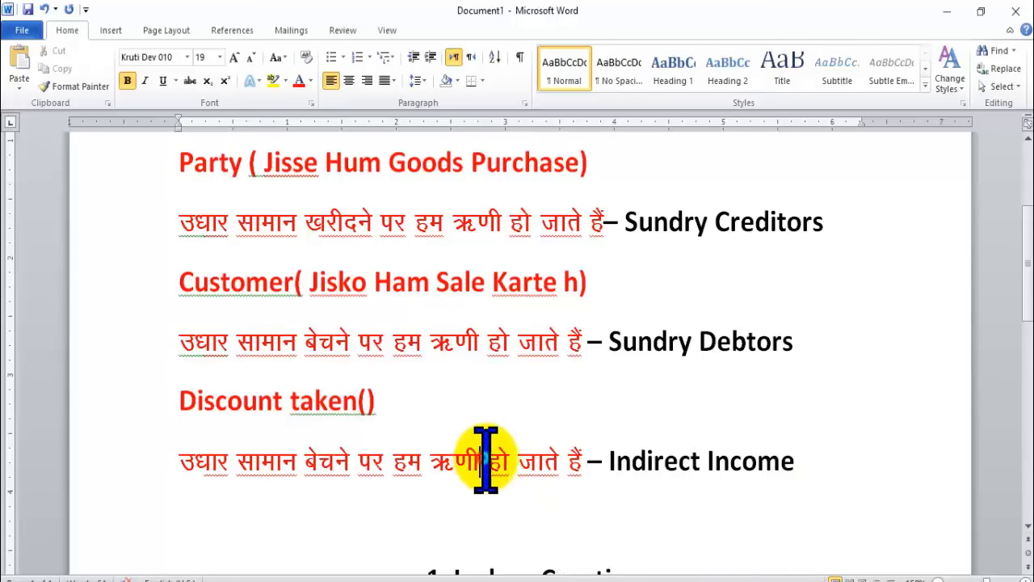
click(409, 404)
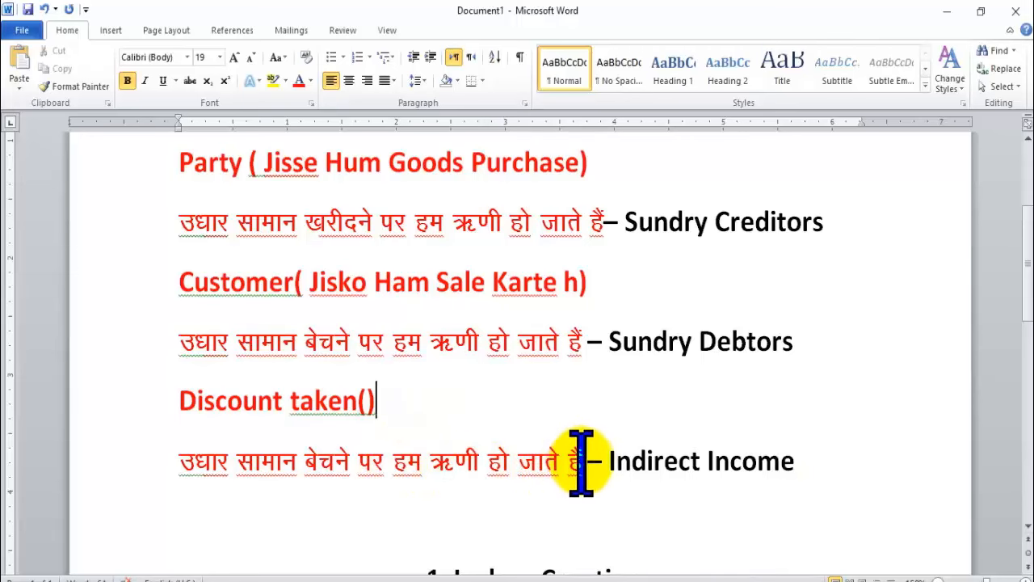
drag(583, 465, 194, 465)
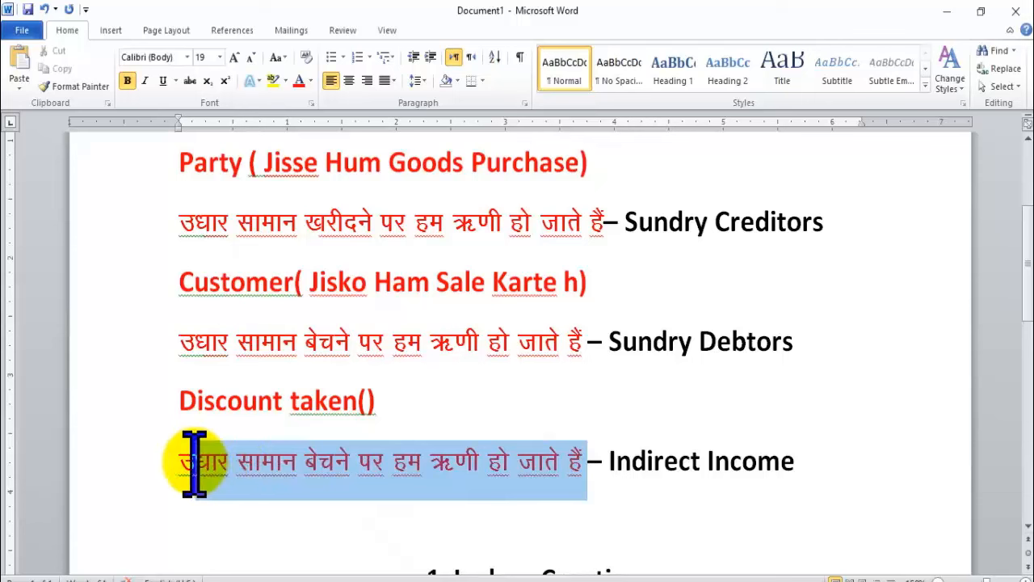
text(ge)
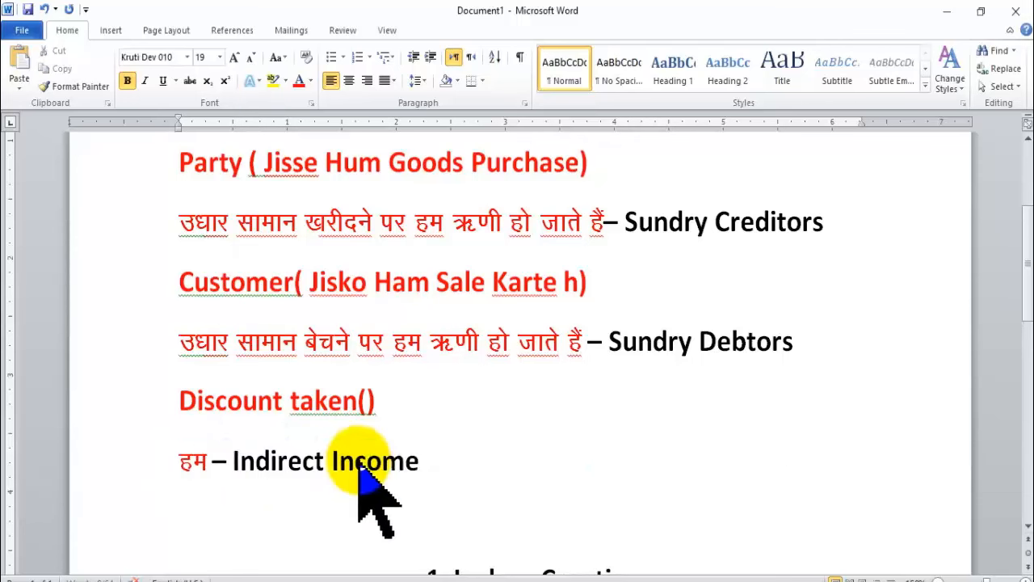
text(sa vkU)
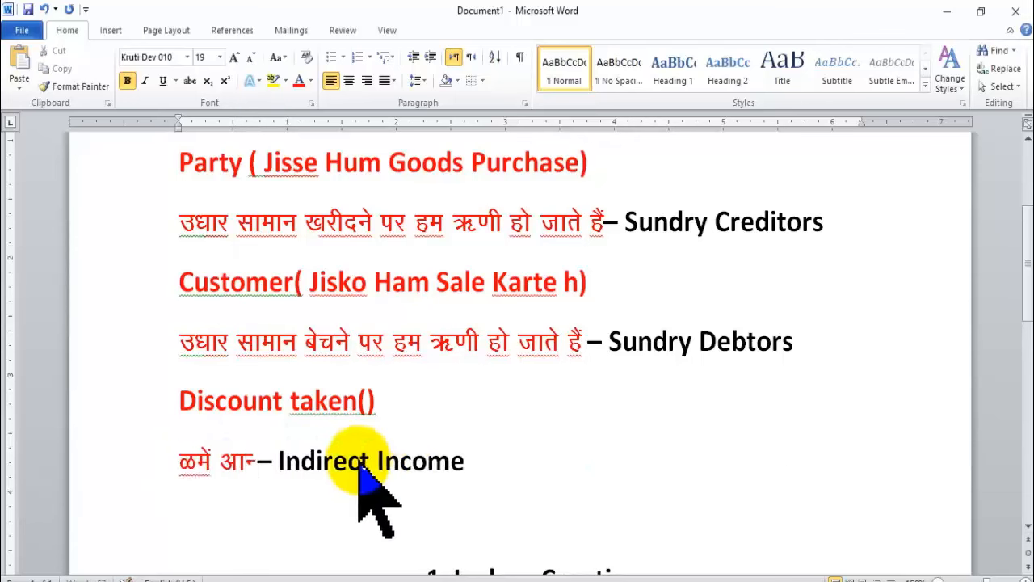
text(rfjd)
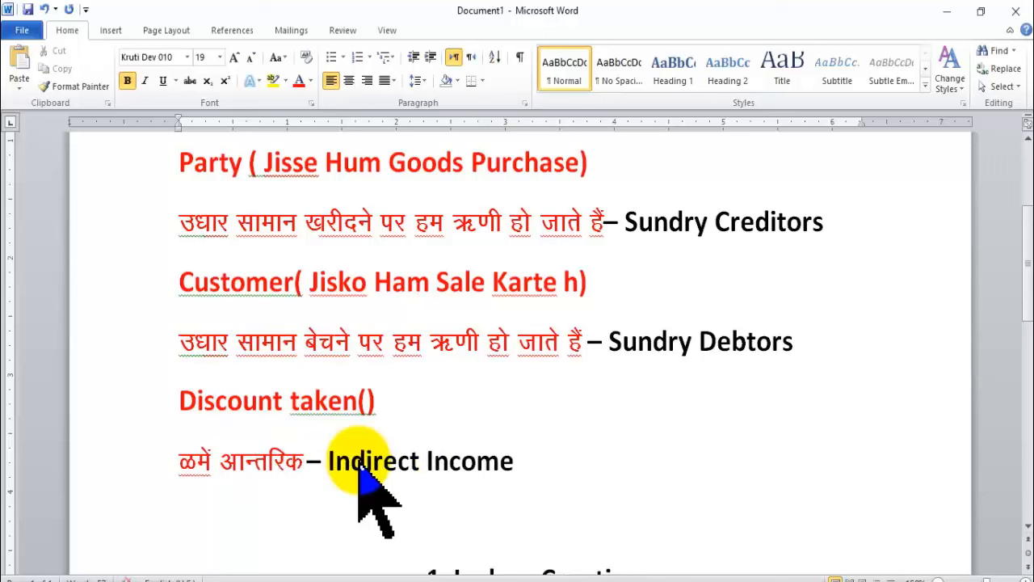
text( ykHk gk)
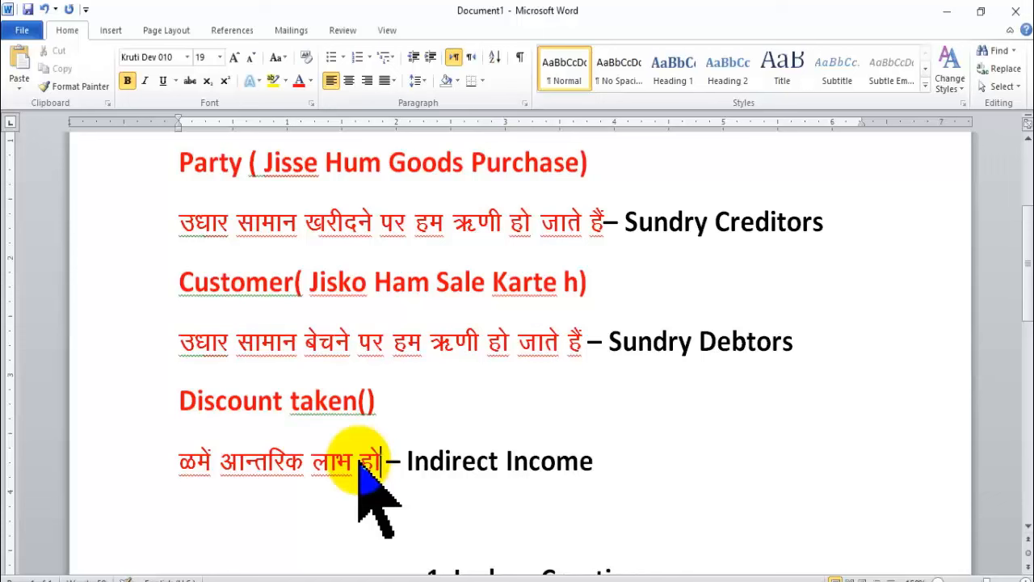
text(rh)
key(BackSpace)
text(k)
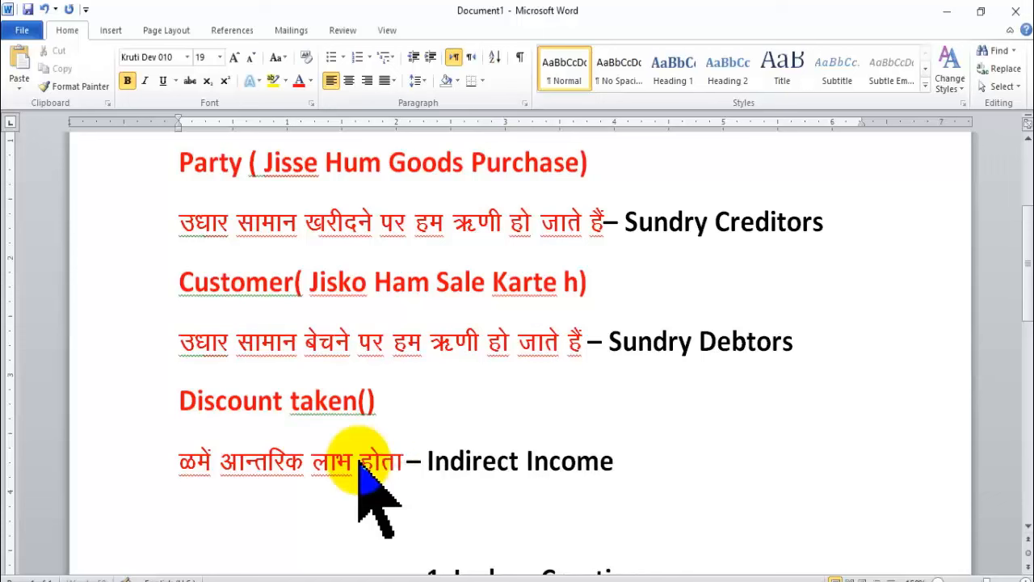
text( g)
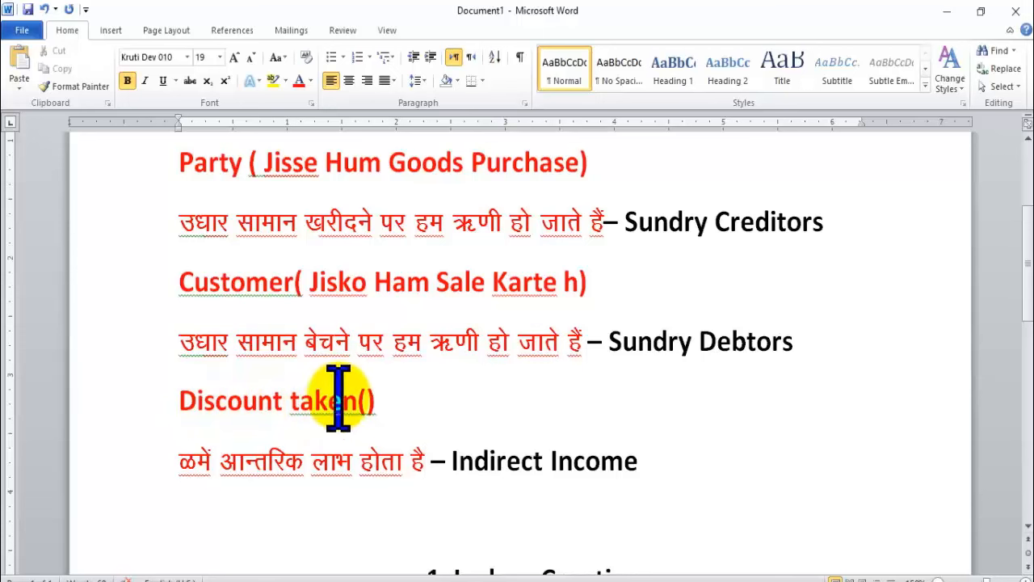
click(369, 400)
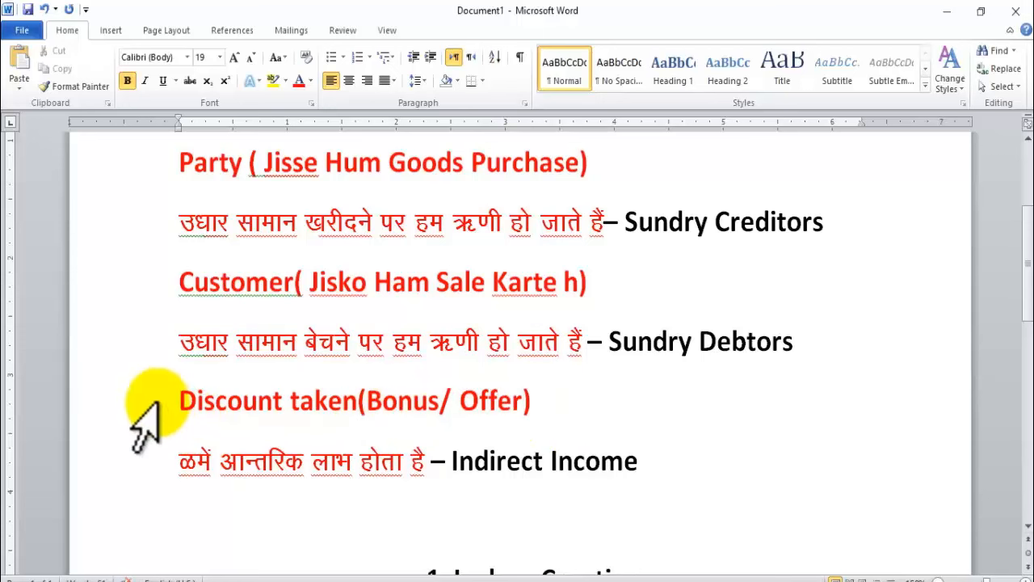
Paste a copy of the Discount taken note below it and retitle the copy Discount Given.
drag(179, 398, 681, 444)
key(ctrl+c)
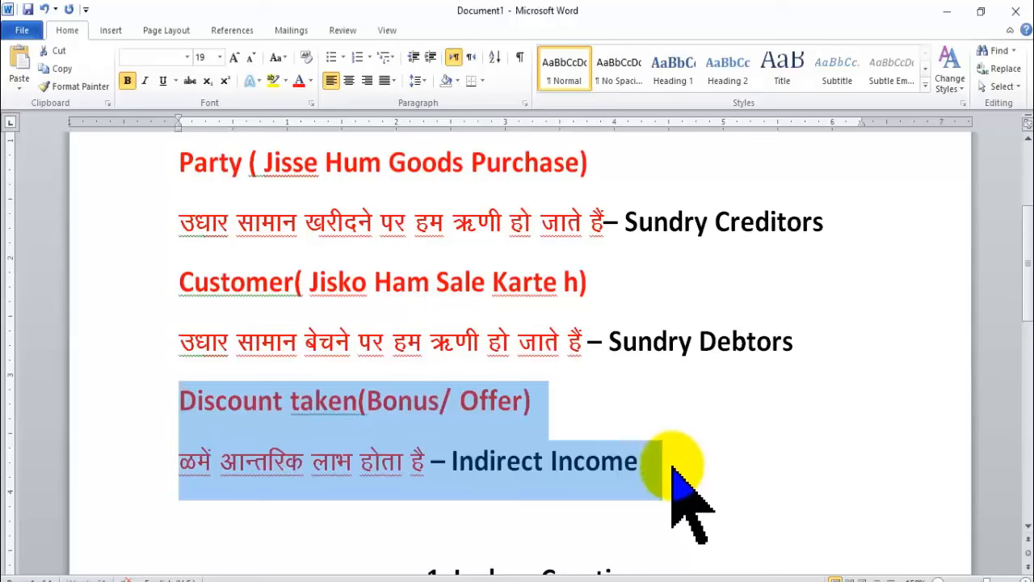
click(655, 501)
scroll(673, 501, down, 1)
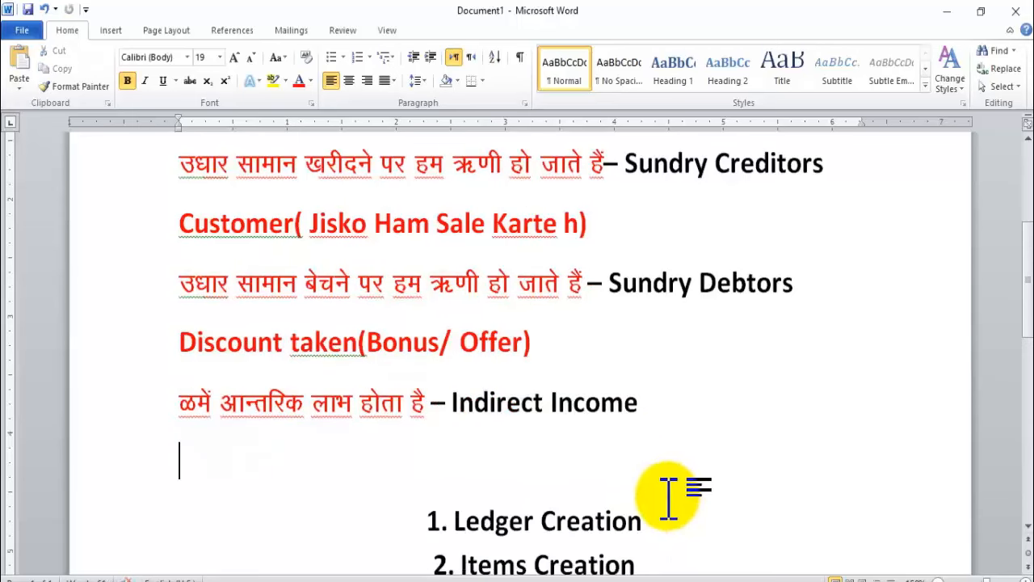
key(ctrl+v)
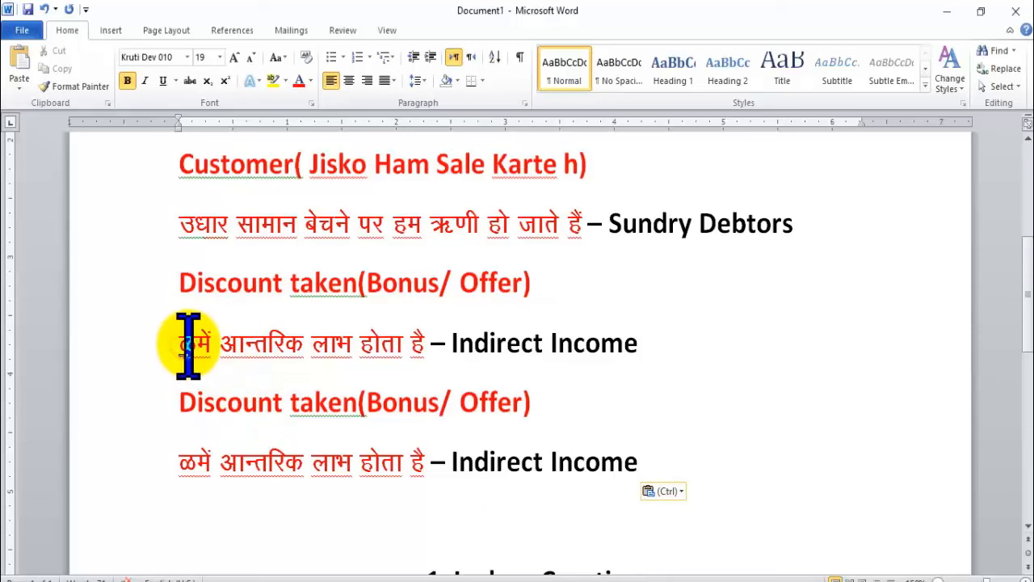
key(BackSpace)
text(g)
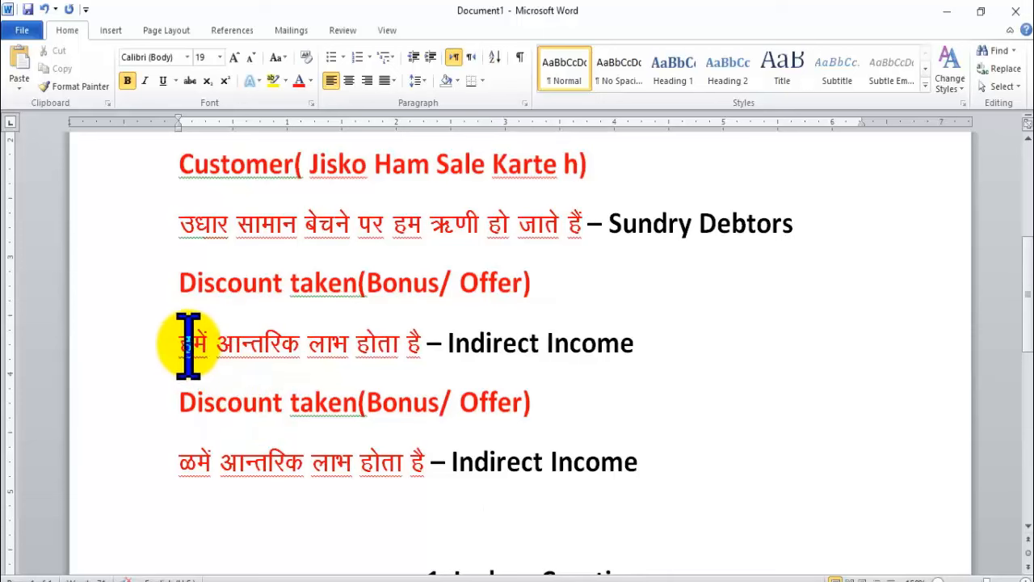
key(BackSpace)
key(BackSpace)
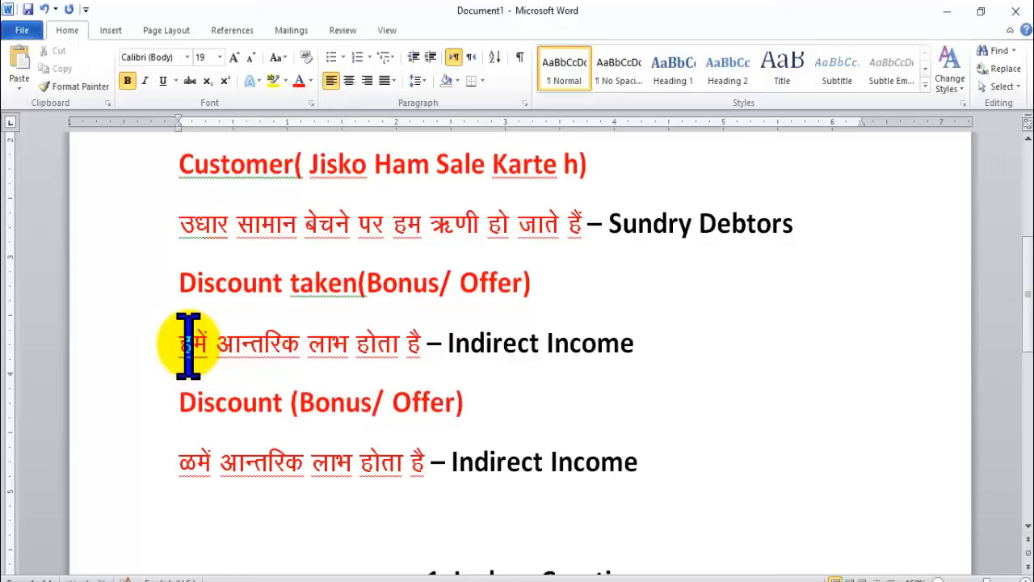
text(Given)
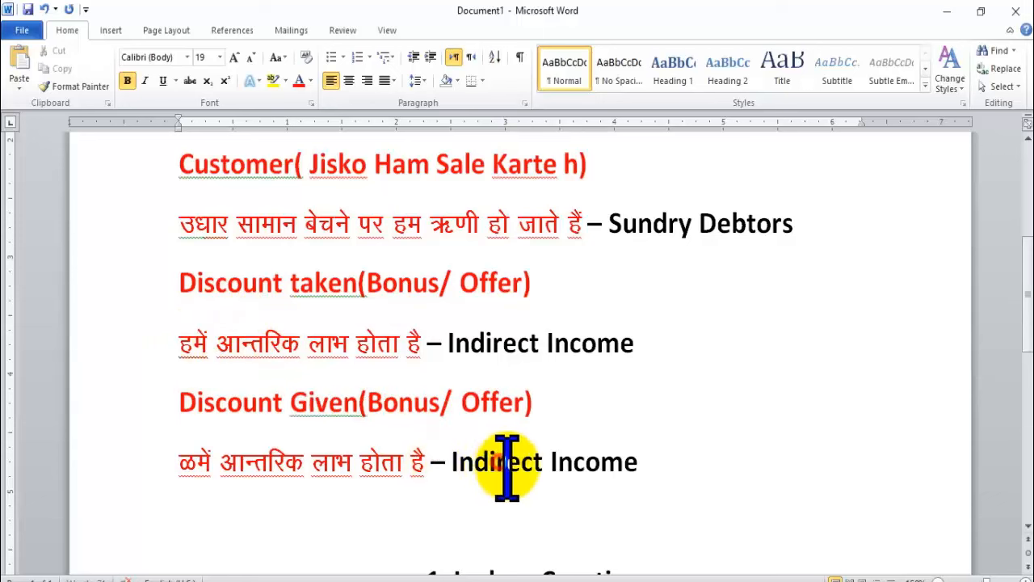
In the copied note, change Income to expence and the Hindi word लाभ to हानि.
double_click(599, 462)
text(expence)
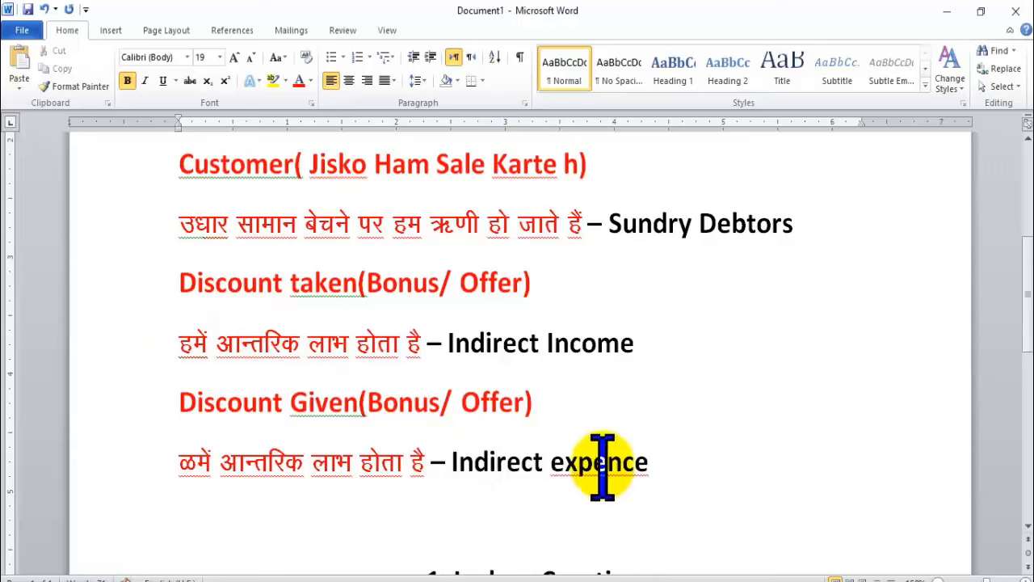
click(195, 457)
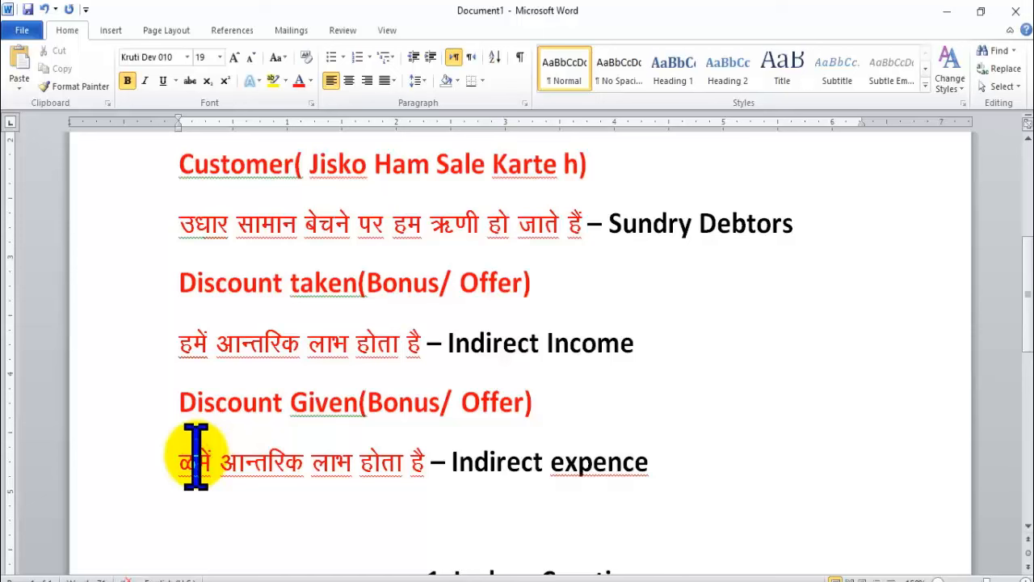
key(BackSpace)
text(g)
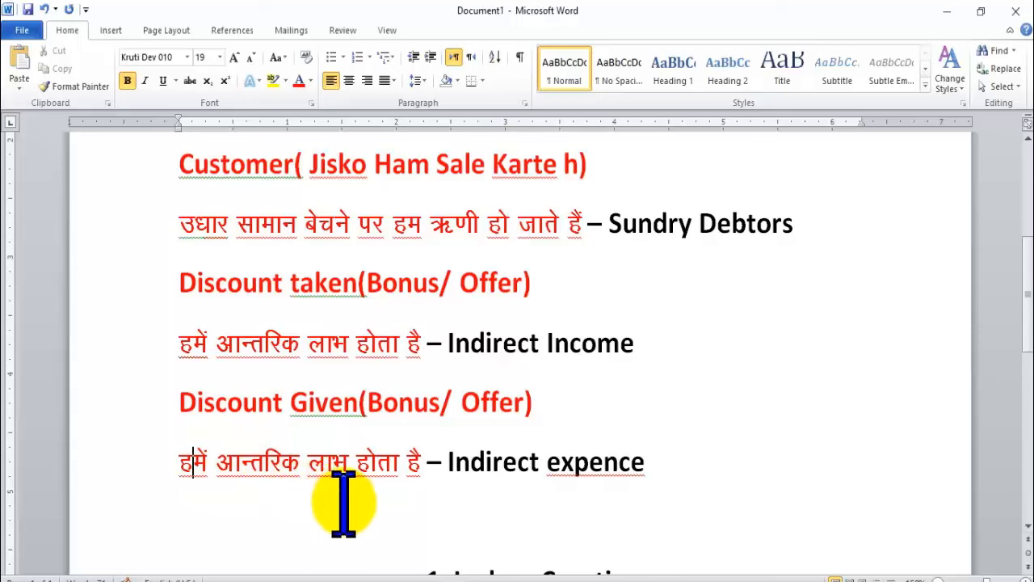
double_click(327, 461)
text(gkfu)
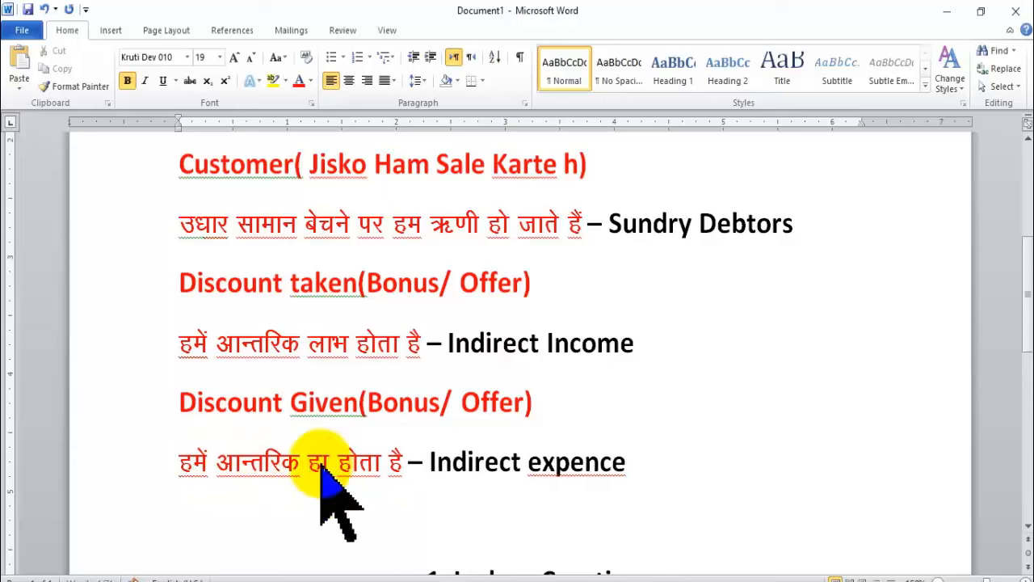
key(BackSpace)
key(BackSpace)
text(fu)
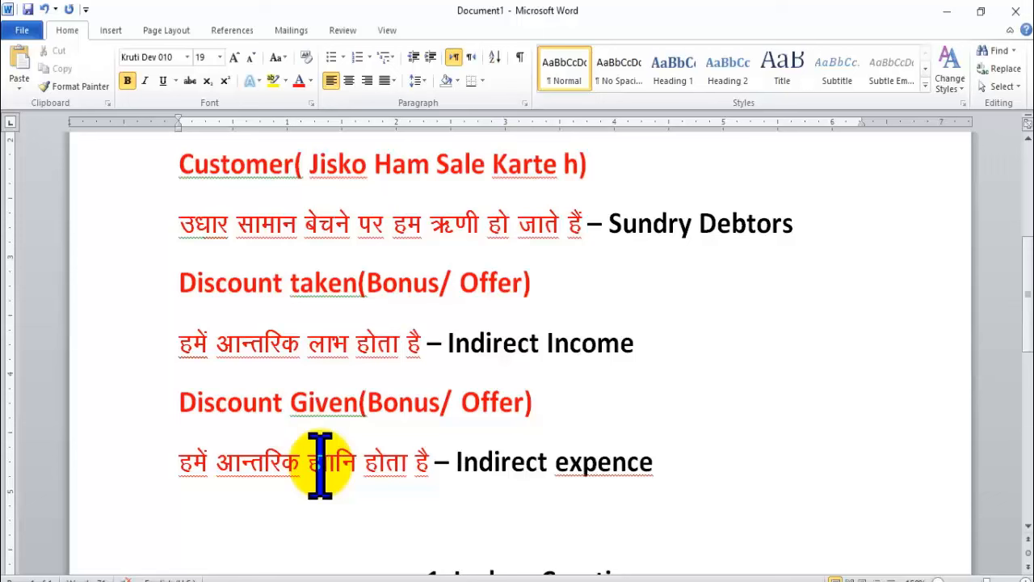
key(BackSpace)
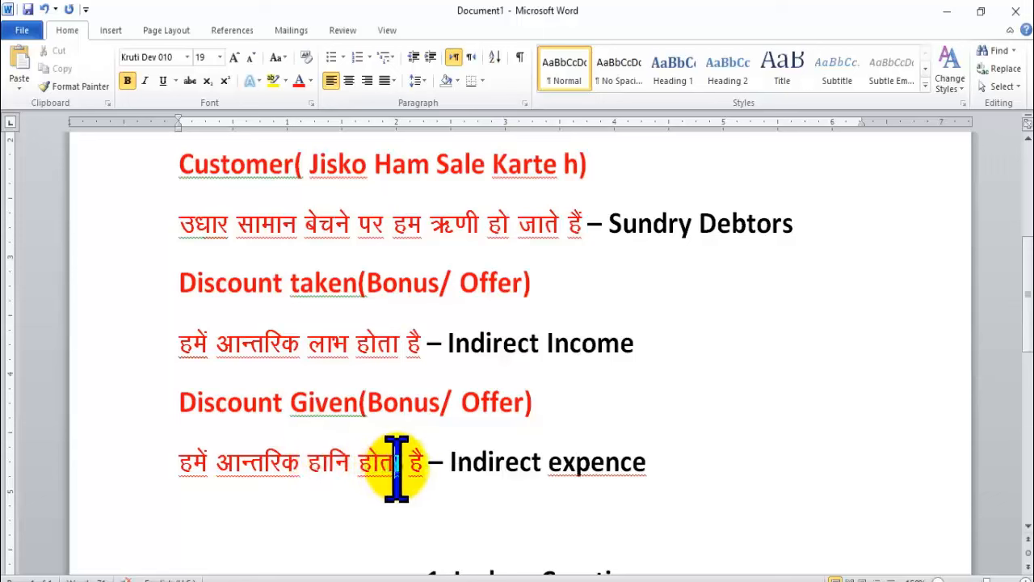
drag(396, 465, 405, 465)
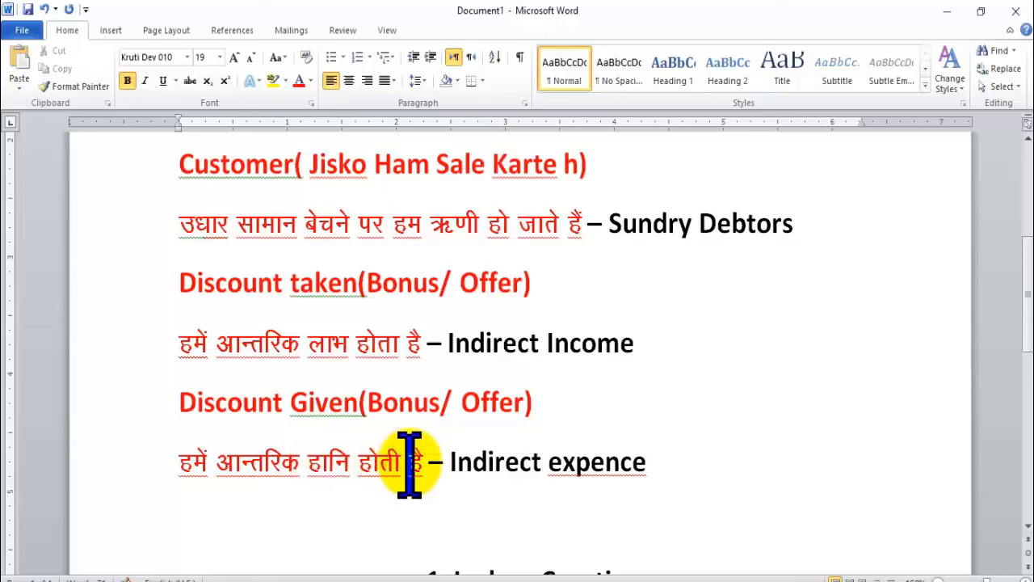
text(h)
scroll(453, 452, down, 1)
key(alt+Tab)
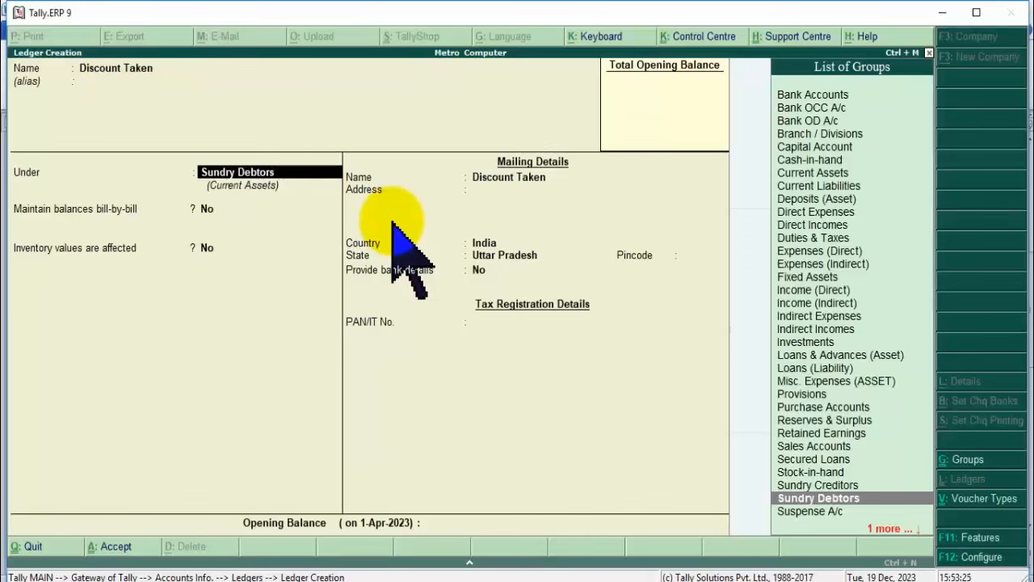
Move the Discount Taken ledger under Indirect Incomes and save it.
key(BackSpace)
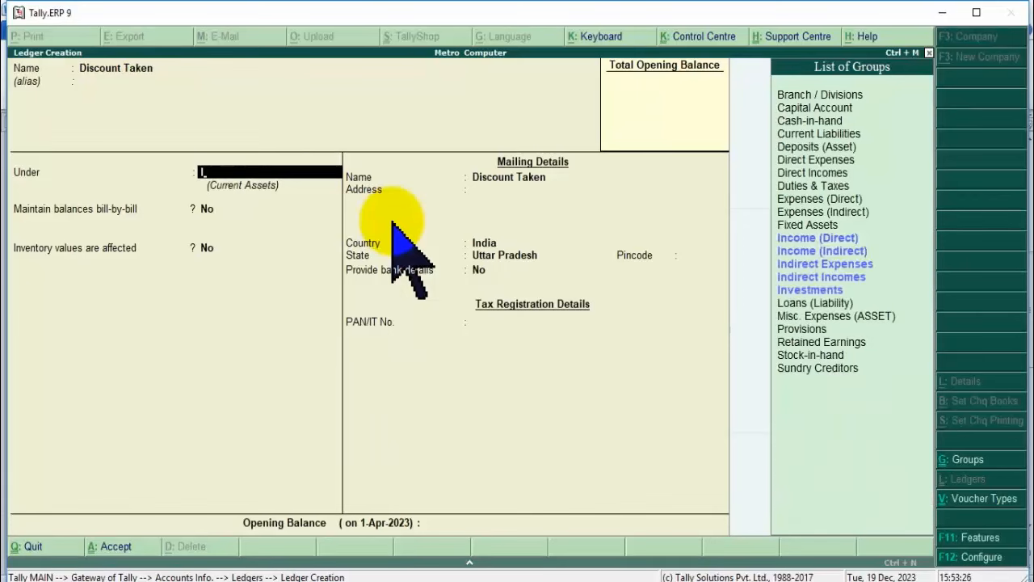
key(Down)
key(Down)
key(Down)
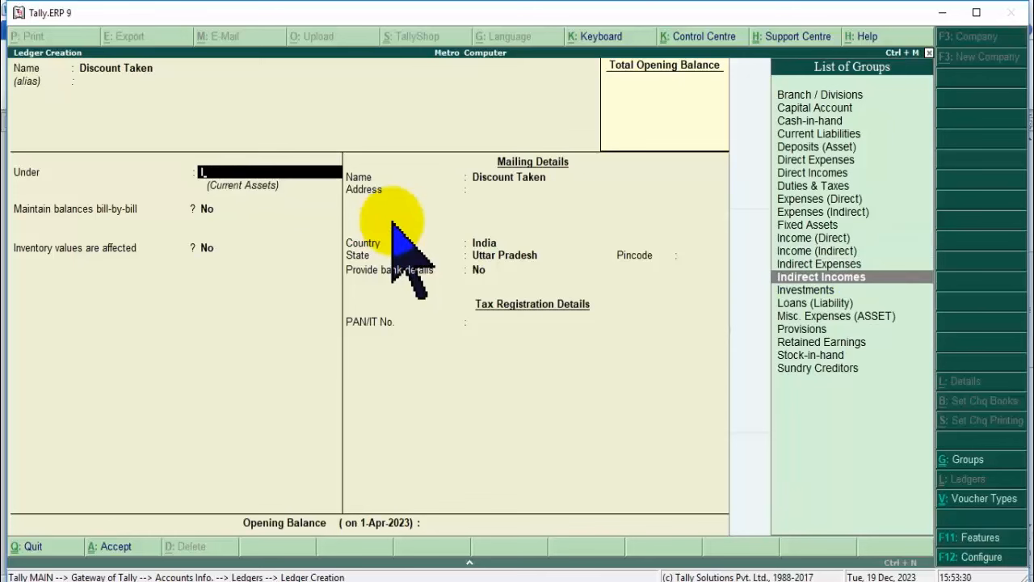
key(Return)
key(Return)
key(Return)
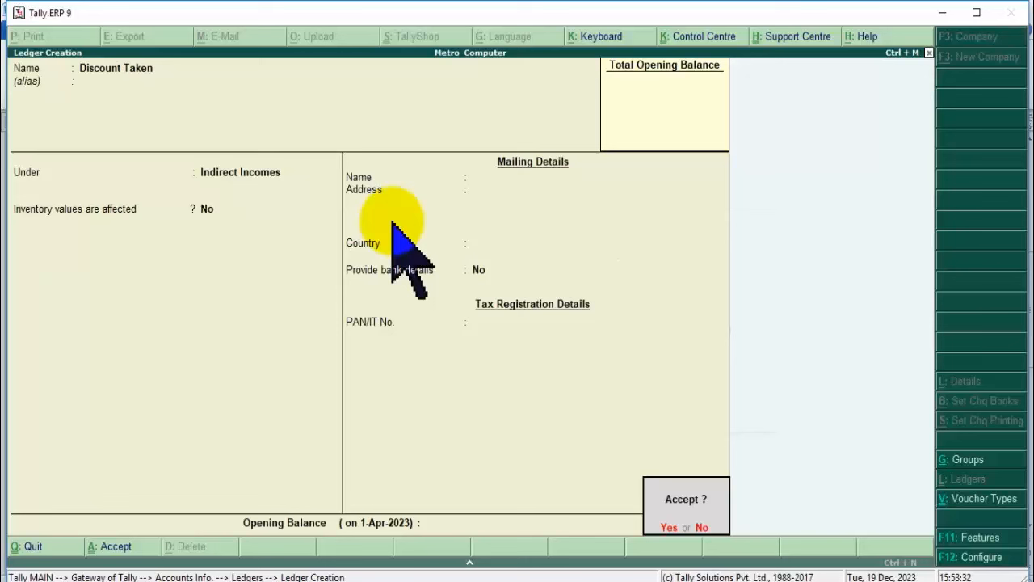
key(Return)
Create a Discount Given ledger under Indirect Expenses, then return to Gateway of Tally.
text(D)
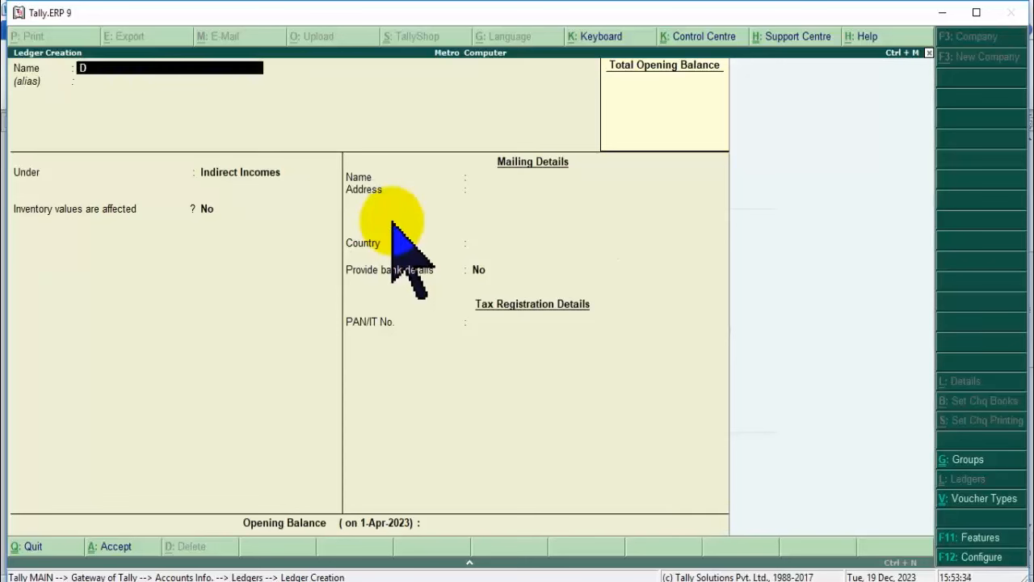
text(iscount Given)
key(Return)
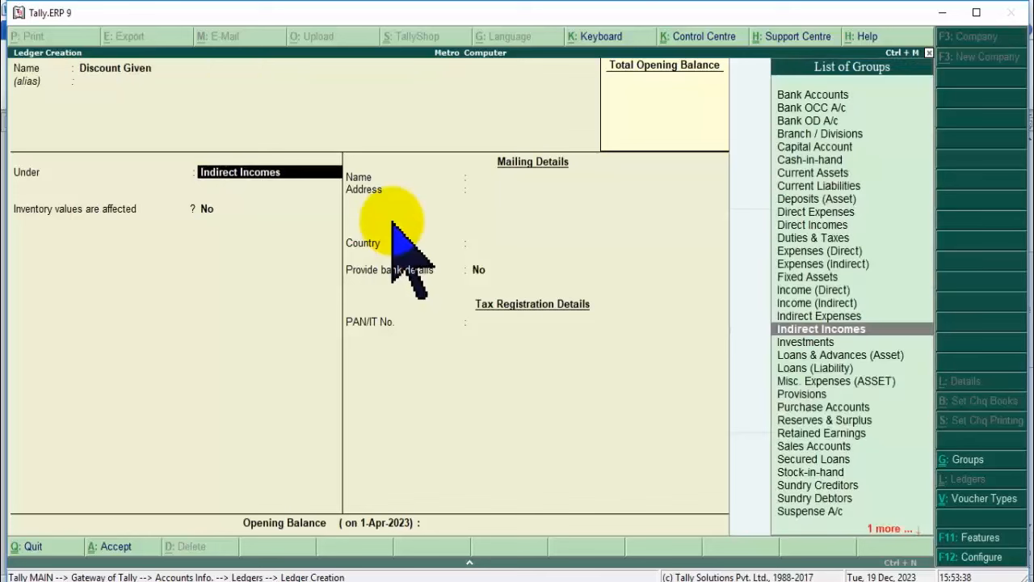
key(Up)
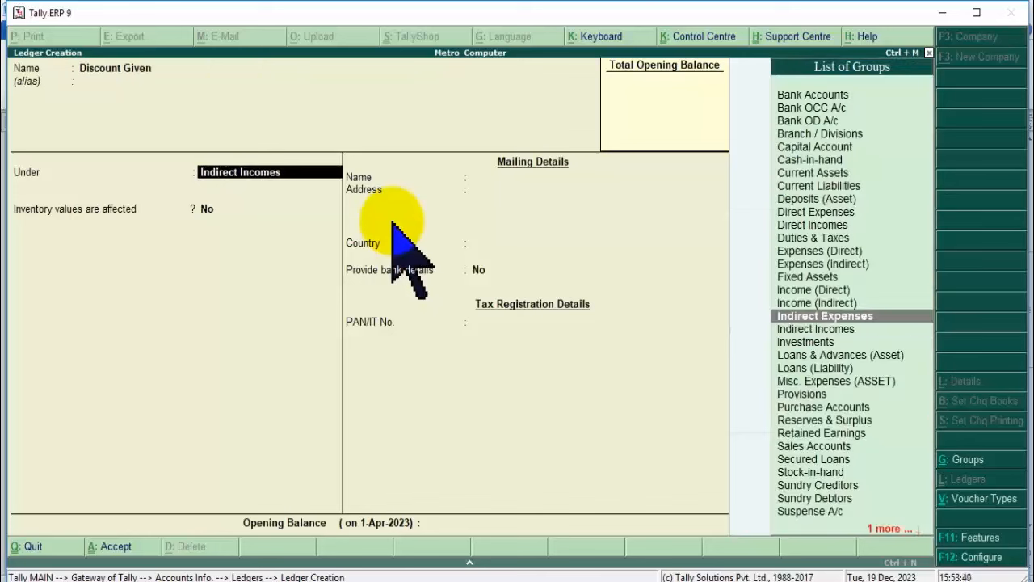
key(Return)
key(Return)
key(Return)
key(Return)
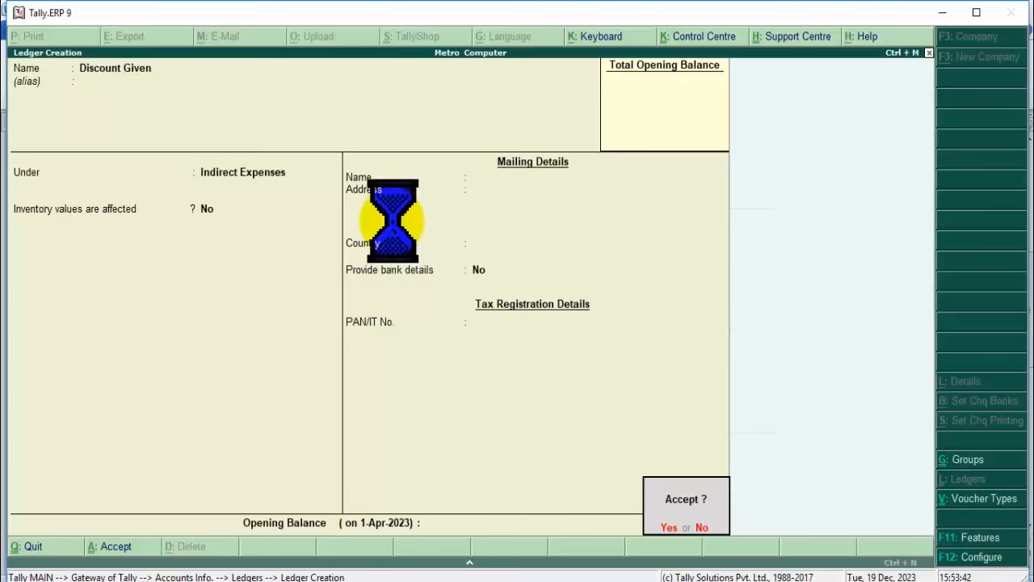
key(Escape)
key(Return)
key(Escape)
key(Escape)
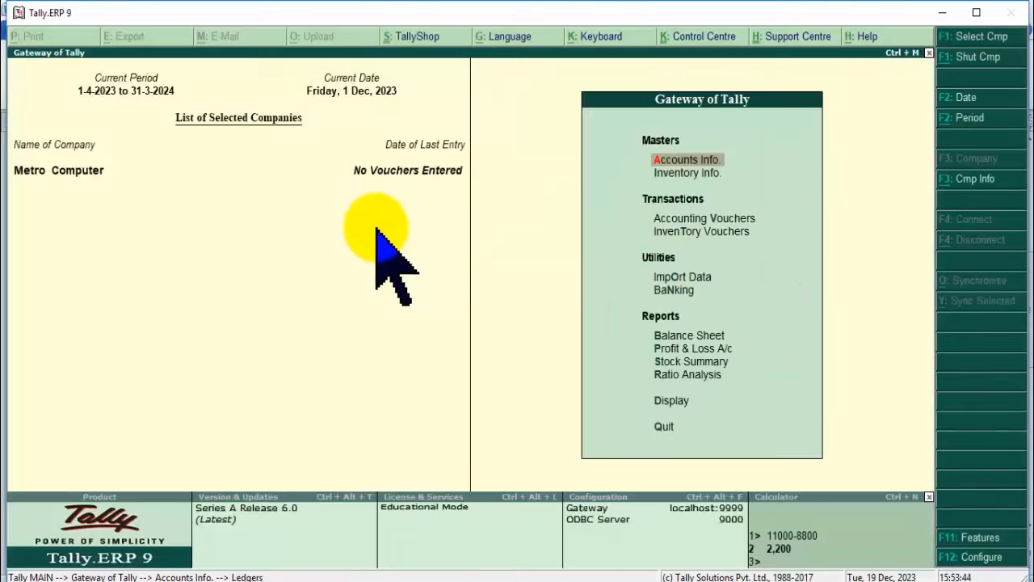
Start a Purchase voucher with Cash as the party account.
double_click(688, 221)
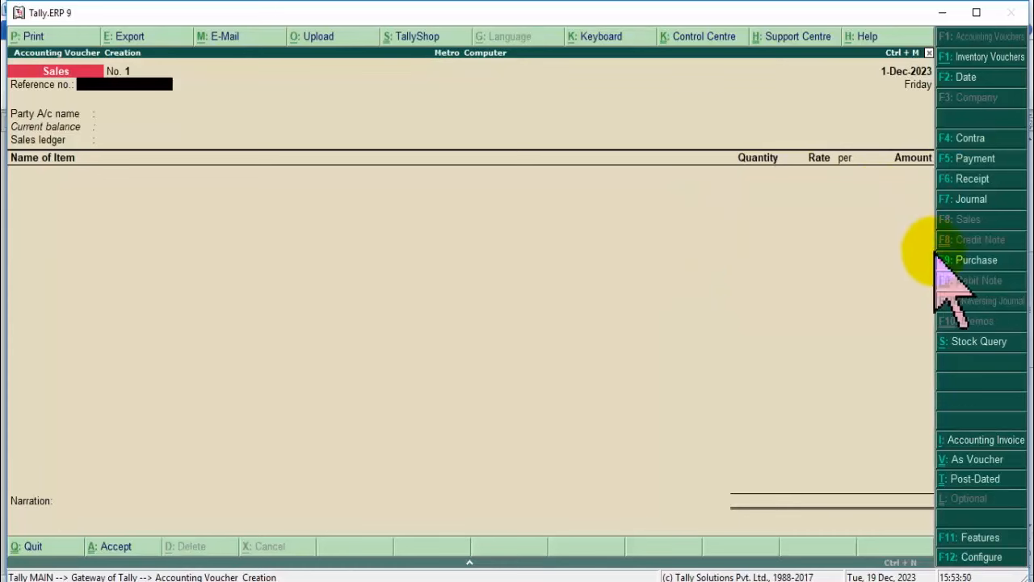
click(972, 260)
key(Return)
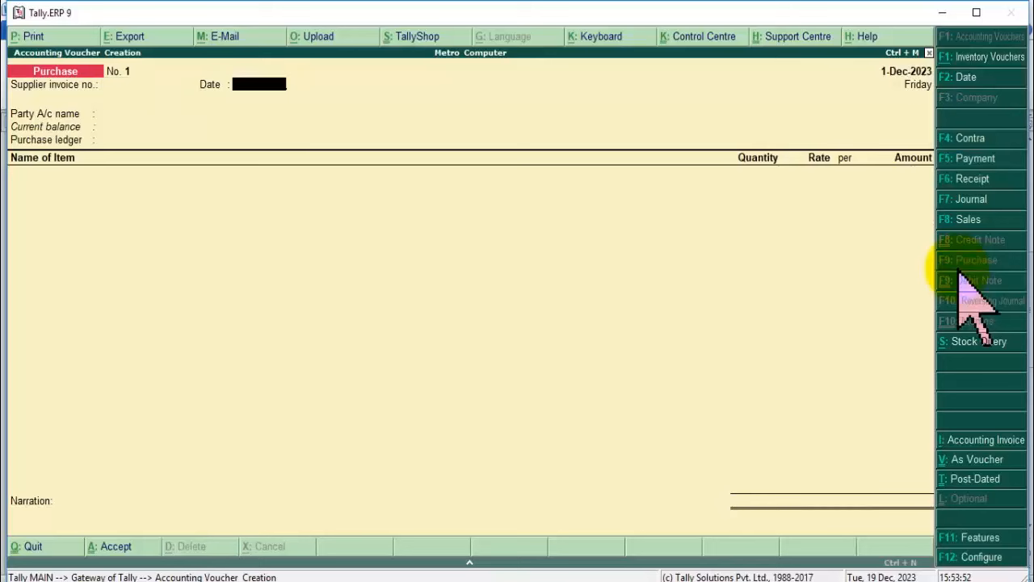
key(Return)
key(Return)
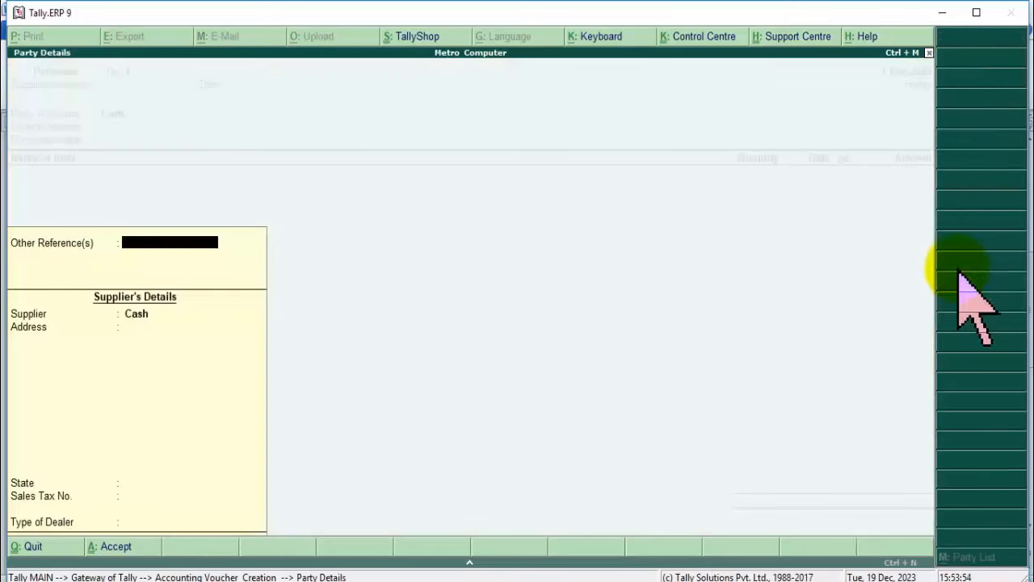
key(Escape)
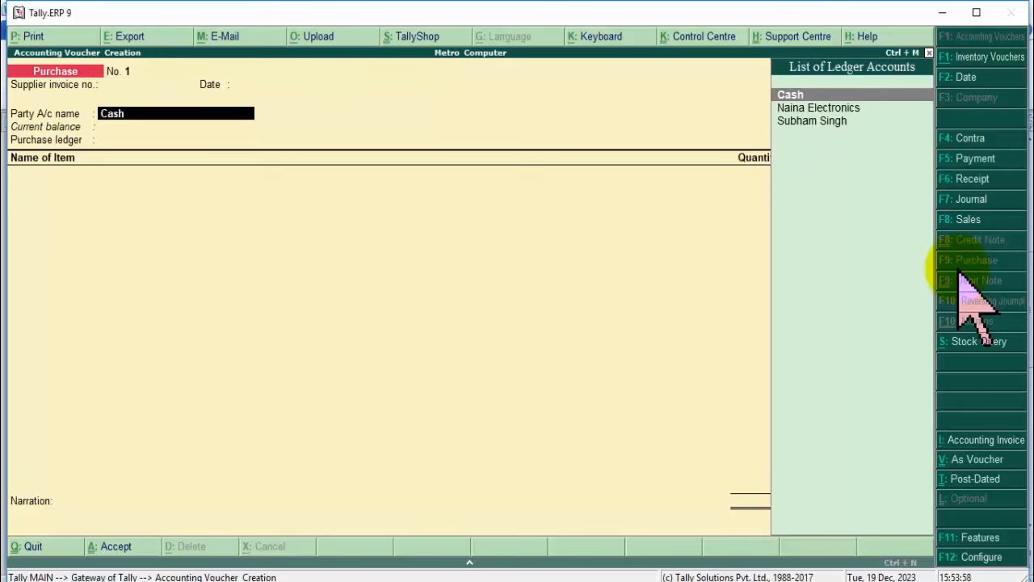
key(Return)
key(Return)
key(Return)
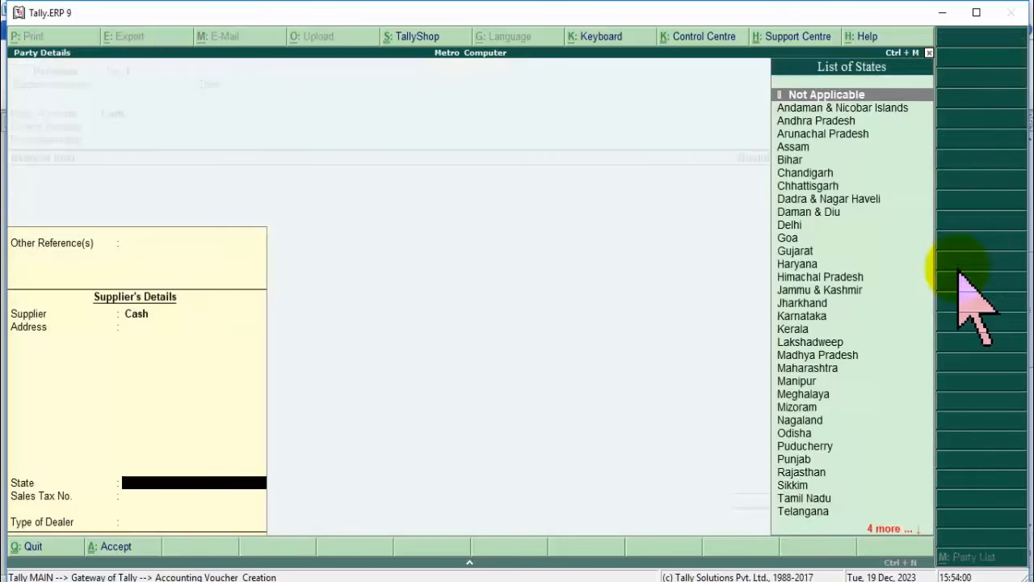
key(Return)
key(Return)
key(Return)
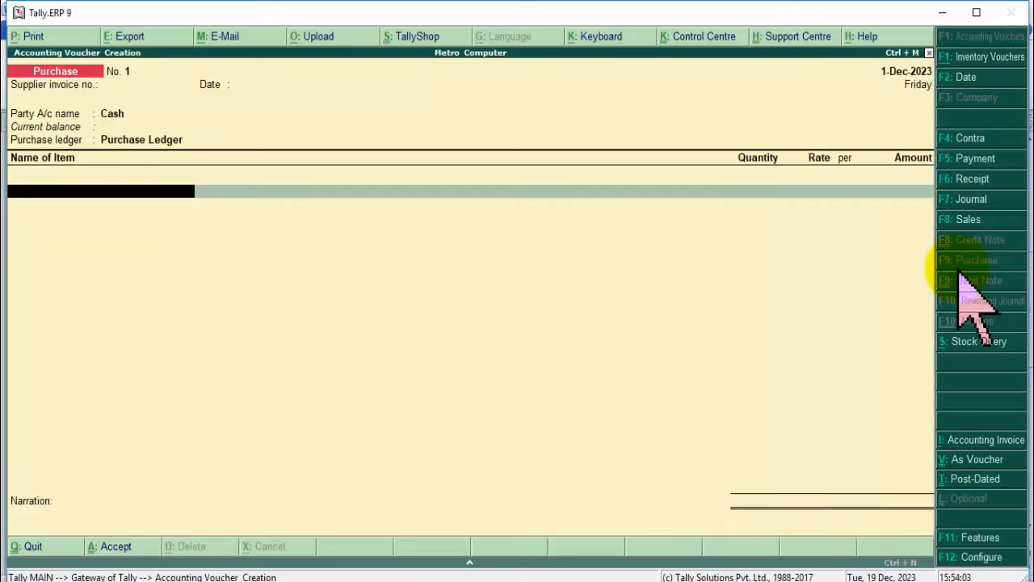
Add 10 Hp Keyboard at a rate of 500 to the purchase.
key(Down)
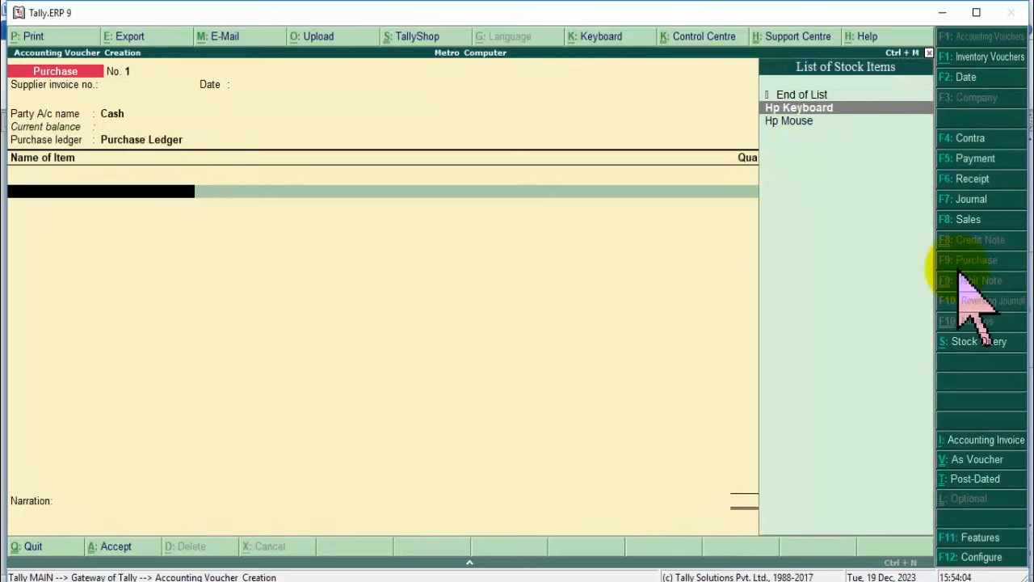
key(Return)
text(10)
key(Return)
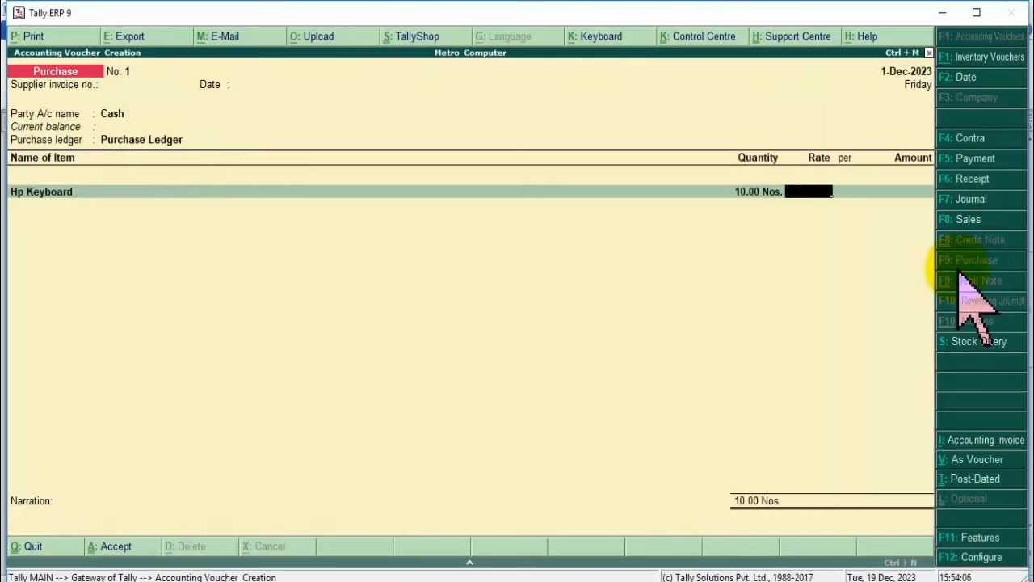
text(500)
key(Return)
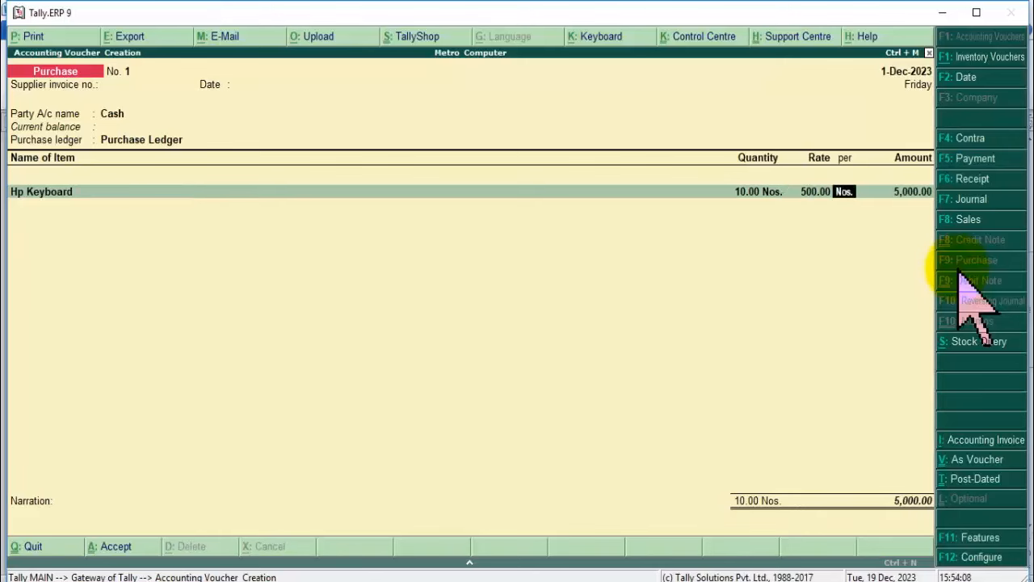
key(Return)
key(Return)
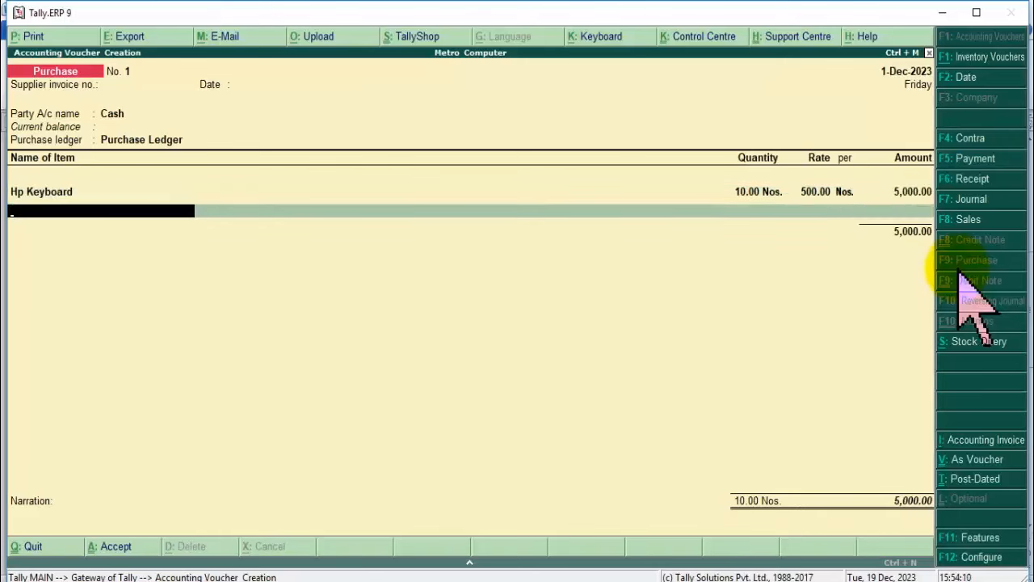
Add 10 Hp Mouse at a rate of 300 as the second item.
key(Down)
key(Down)
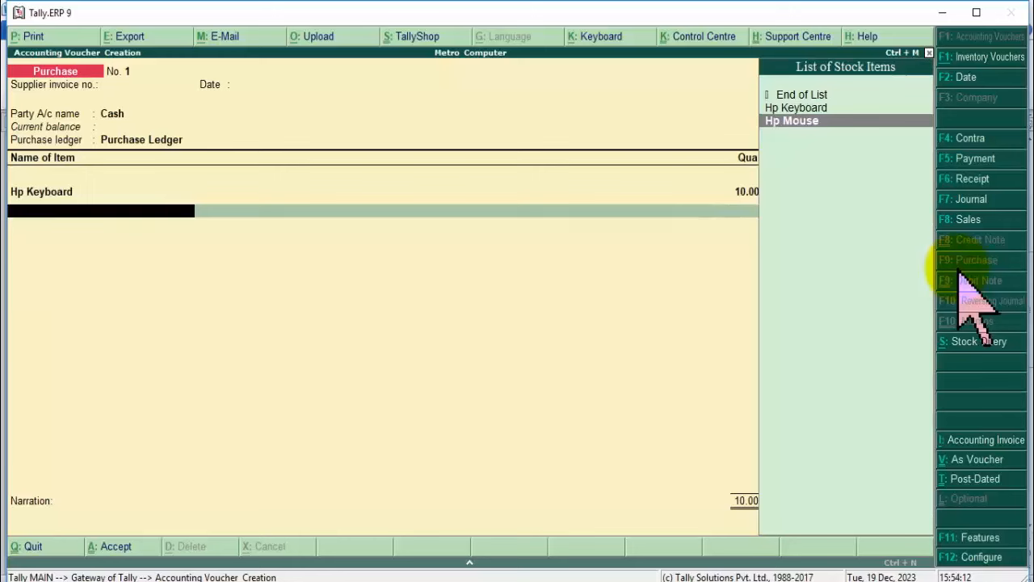
key(Return)
text(10)
key(Return)
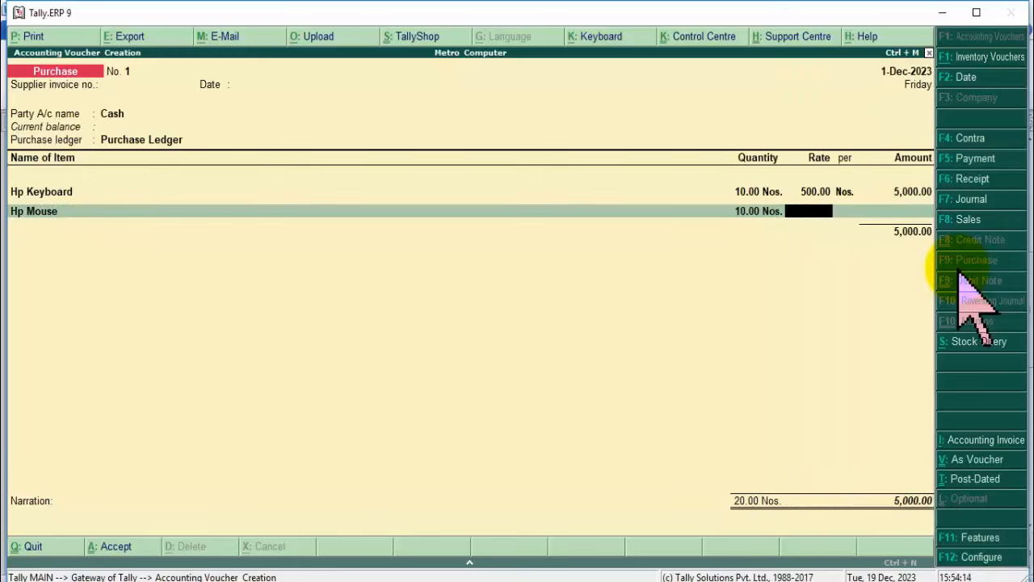
text(300)
key(Return)
key(Return)
key(Return)
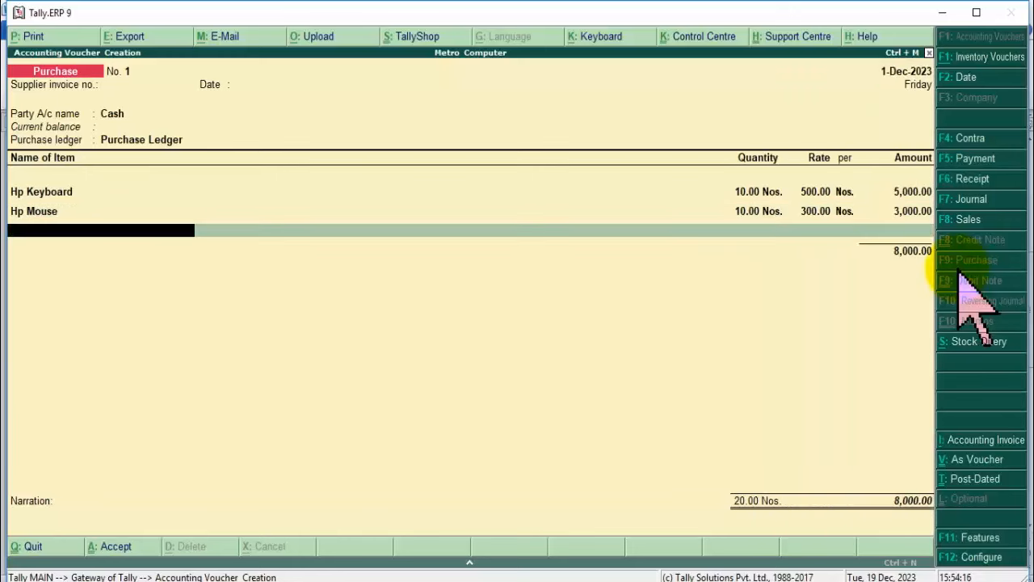
key(Return)
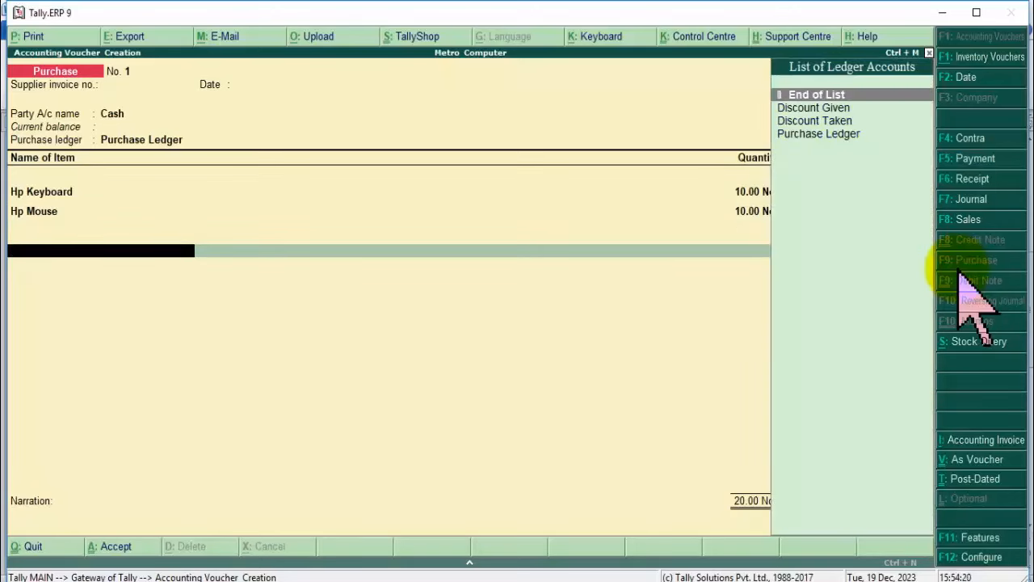
Add a 10% Discount Taken line and save the voucher at 7,200.00.
key(Down)
key(Down)
key(Return)
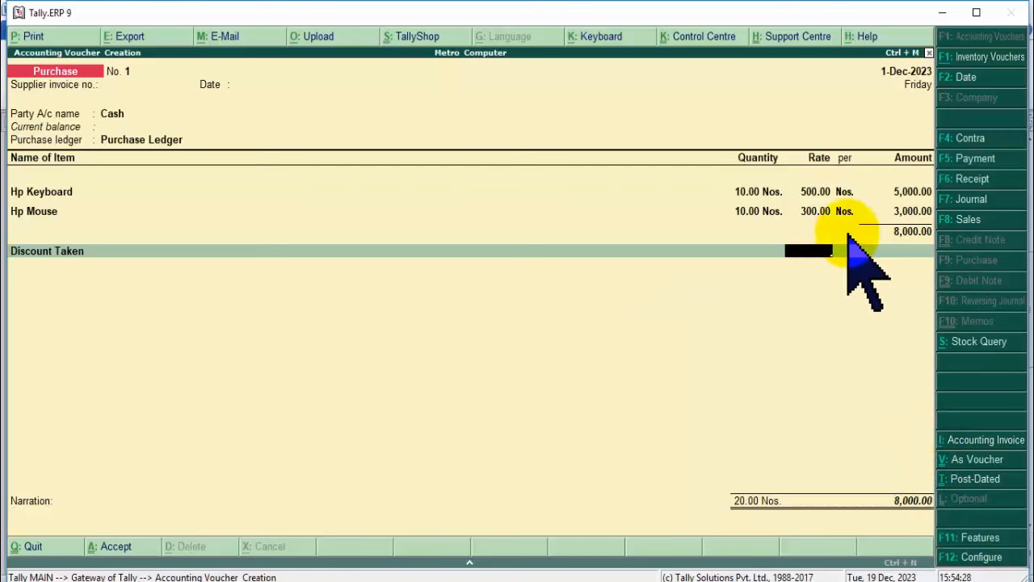
text(10%)
key(Return)
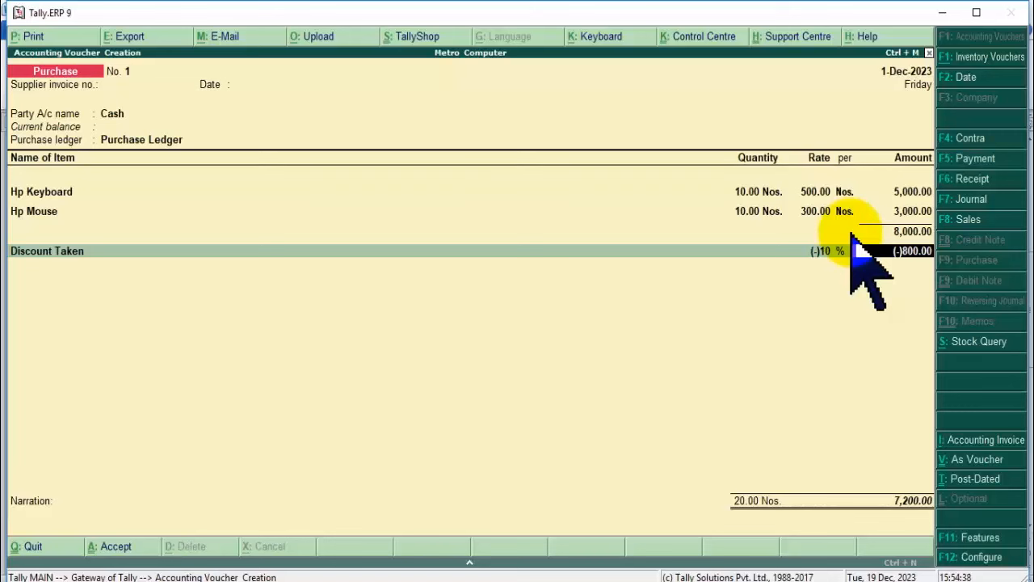
key(Return)
key(Return)
key(Return)
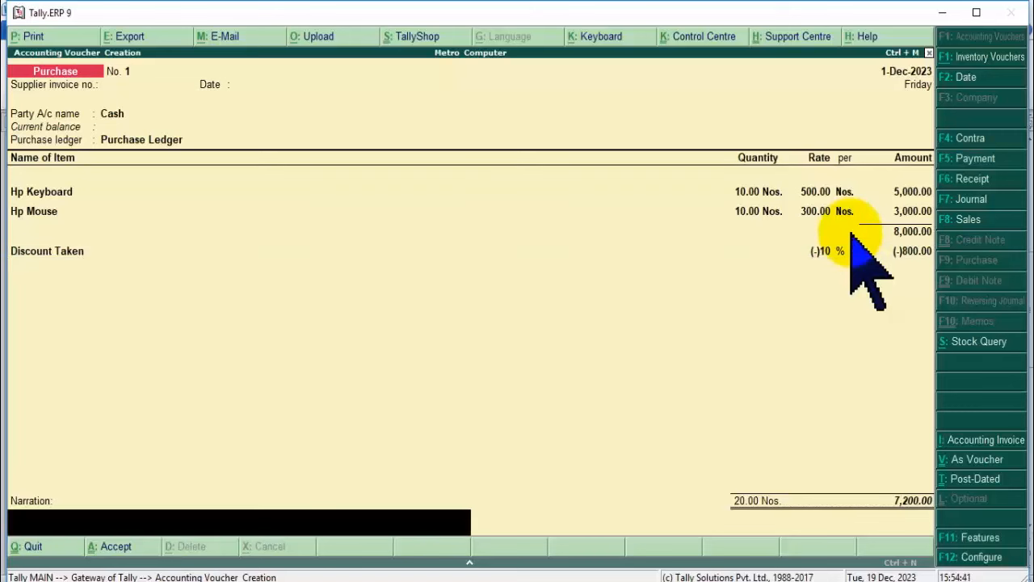
key(Return)
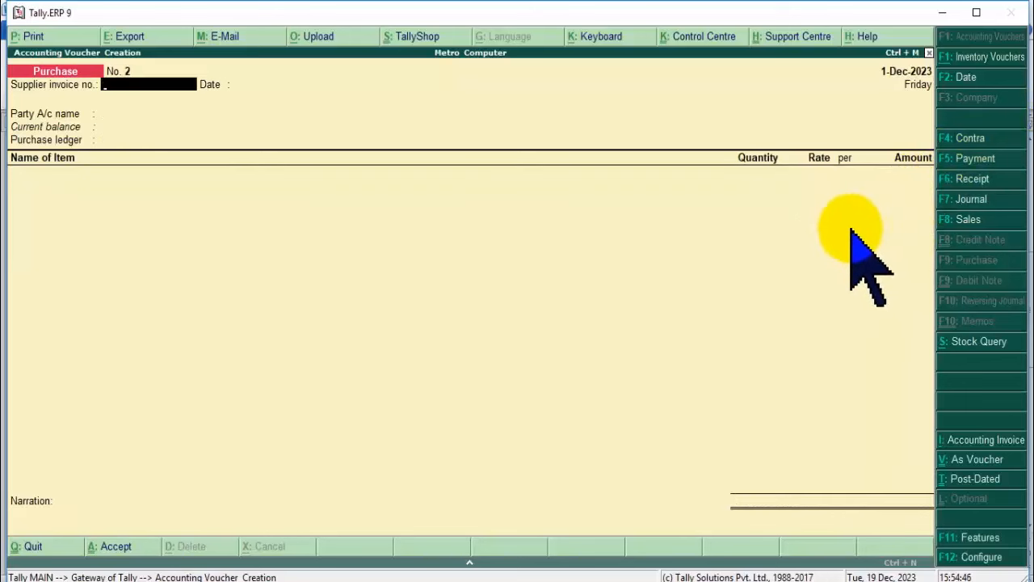
Start a cash Sales voucher and sell 10 Hp Keyboard at 750.
key(F8)
key(Return)
key(Return)
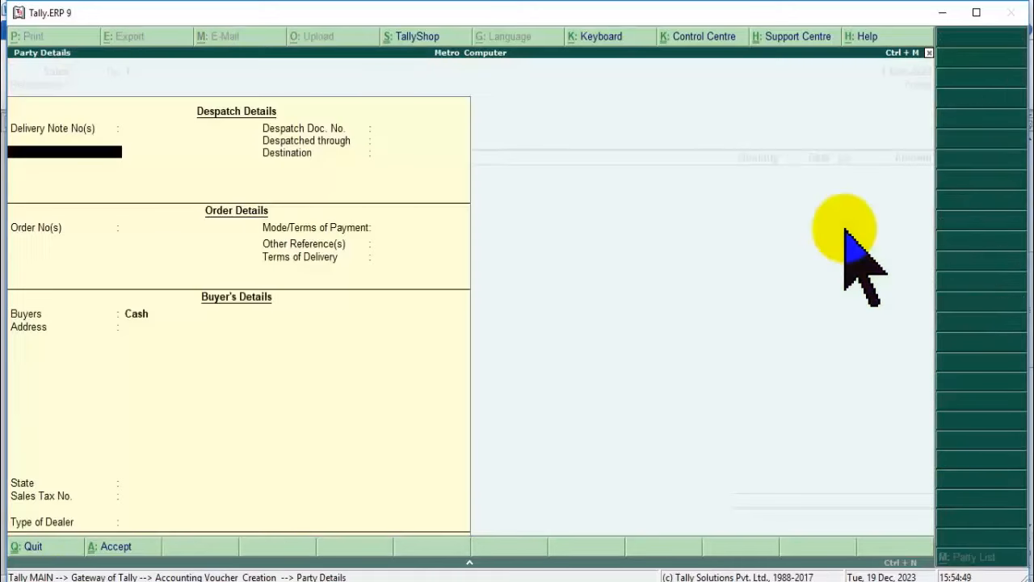
key(Return)
key(Return)
key(Return)
key(Return)
key(Return)
key(Return)
key(Return)
key(Return)
key(Return)
key(Return)
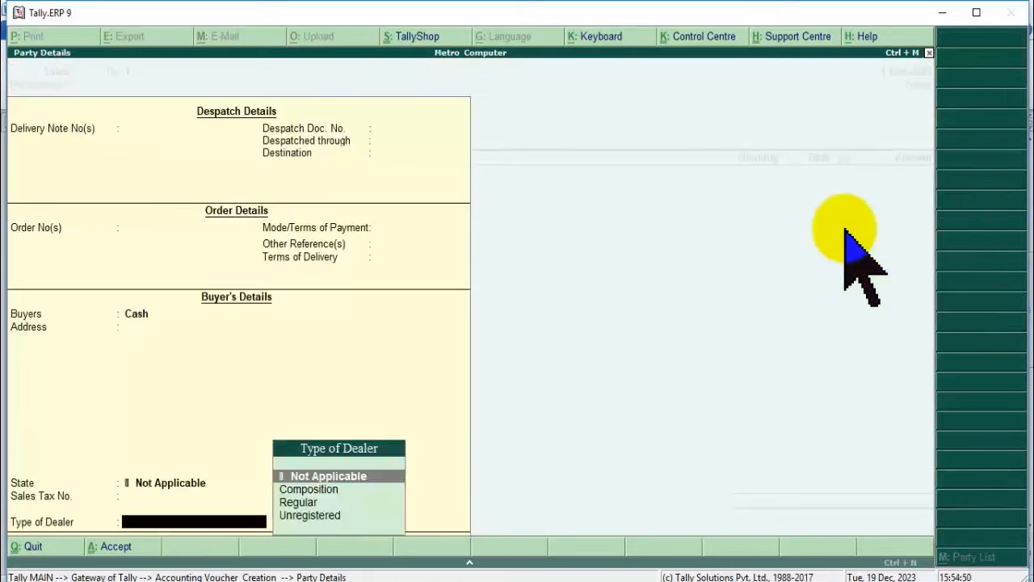
key(Return)
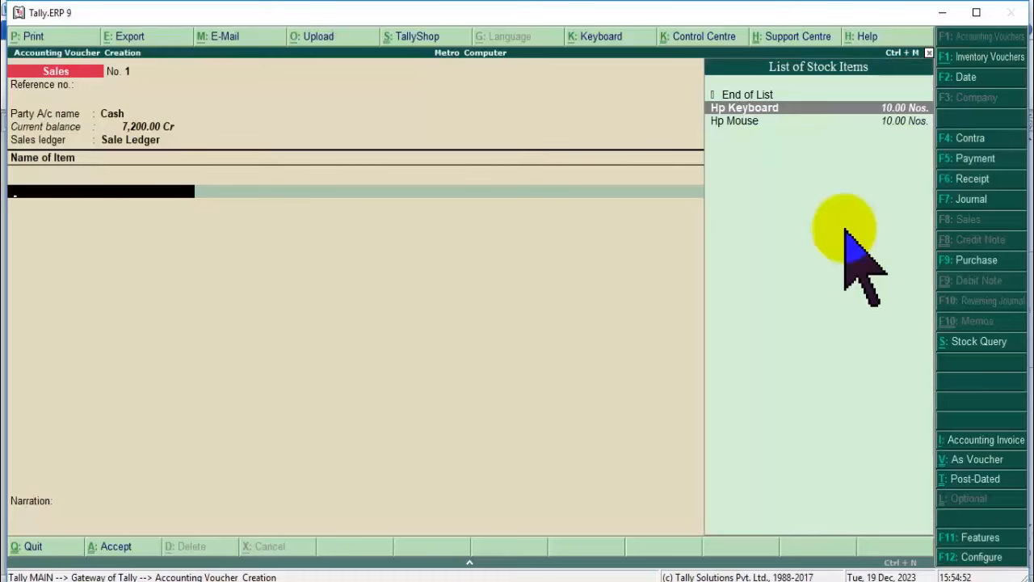
key(Return)
text(10)
key(Return)
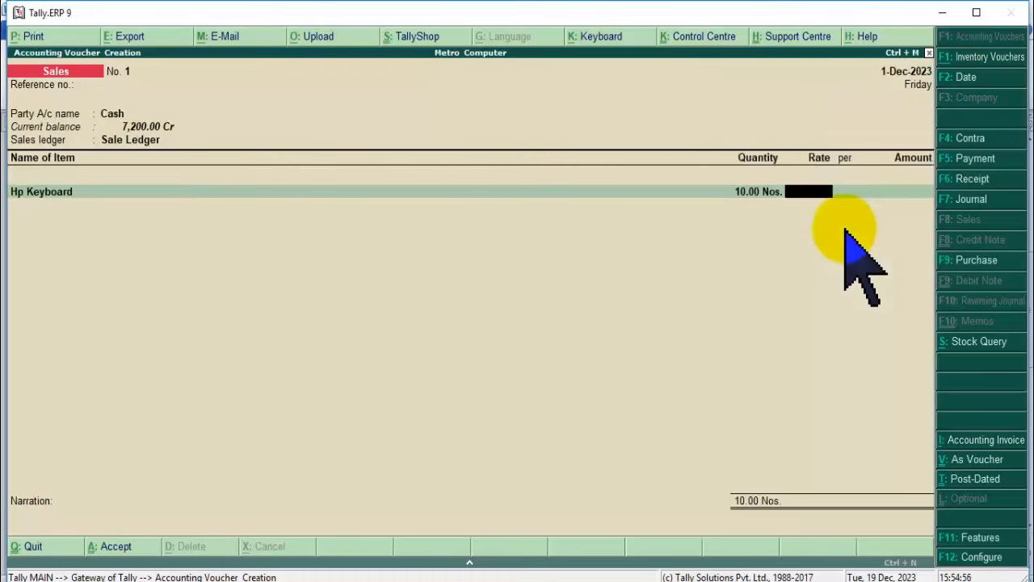
text(750)
key(Return)
key(Return)
key(Return)
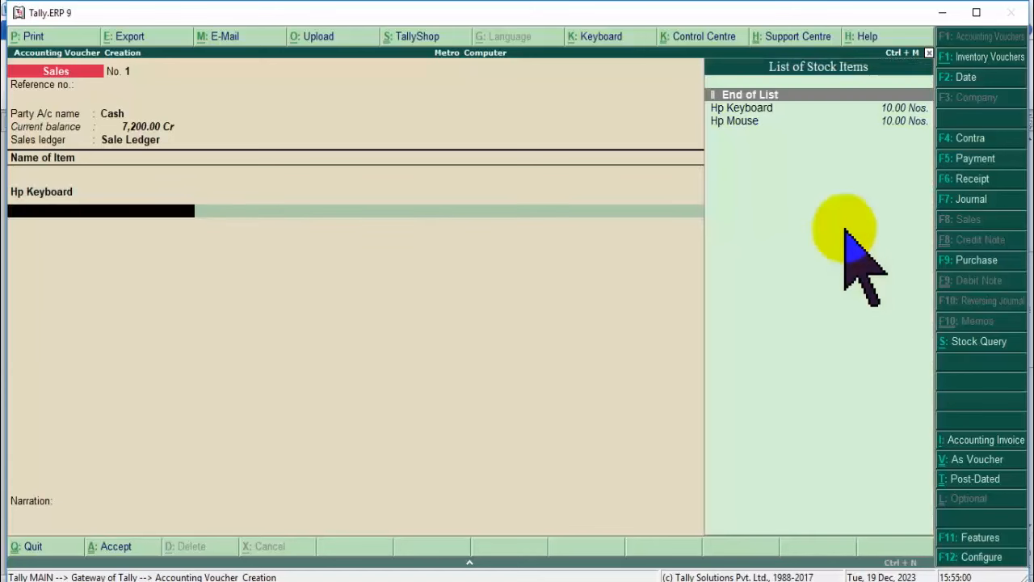
Add Hp Mouse as the second item, correcting a mistaken 400 quantity after the negative-stock warning.
key(Down)
key(Down)
key(Return)
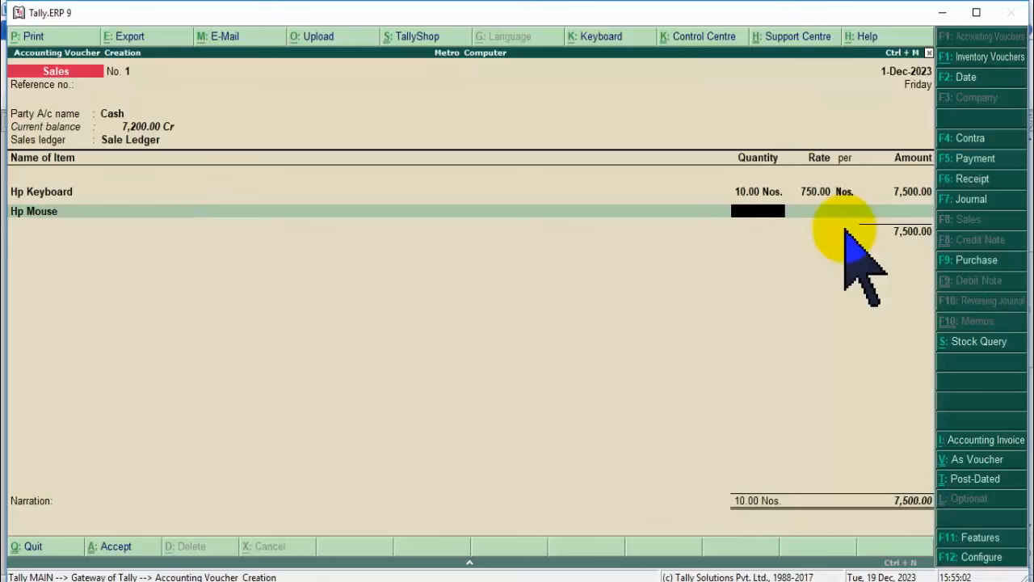
text(400)
key(Return)
key(Return)
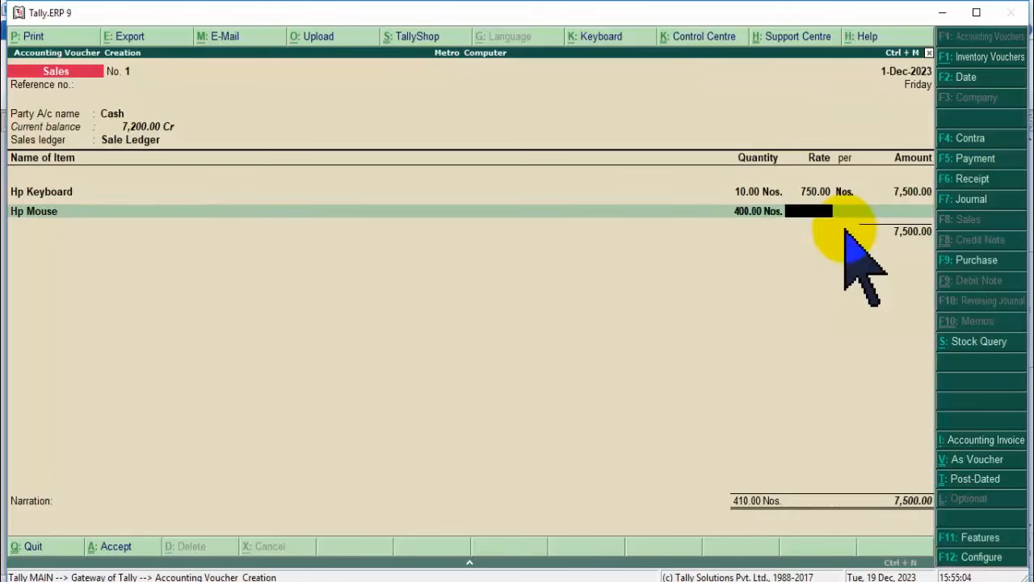
key(BackSpace)
key(BackSpace)
key(Return)
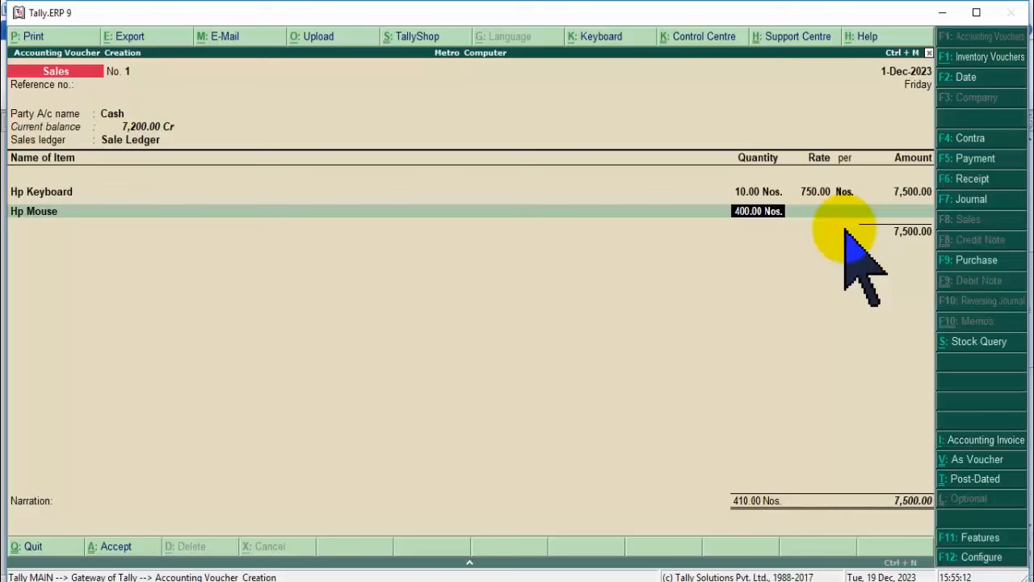
key(BackSpace)
key(BackSpace)
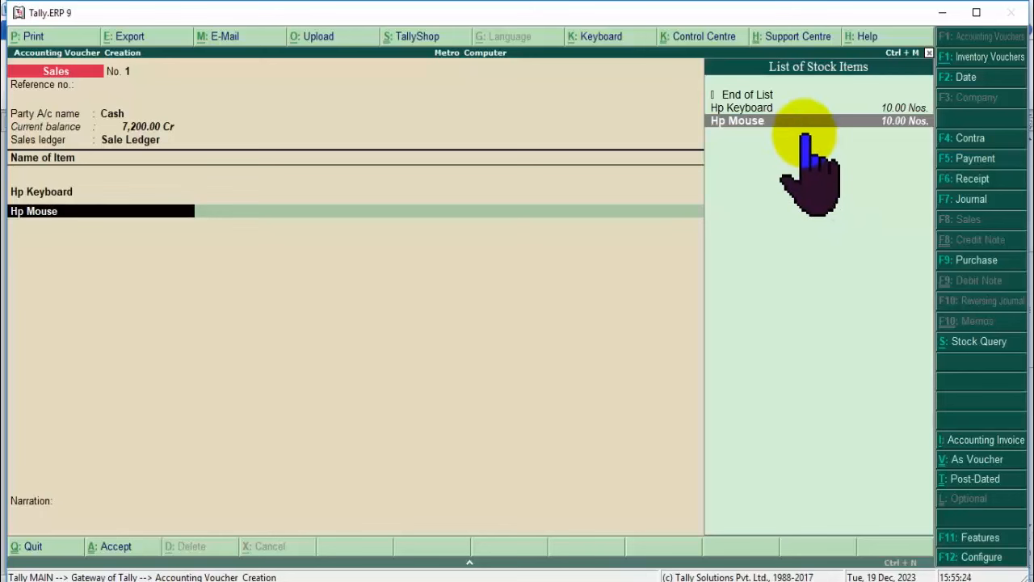
key(Return)
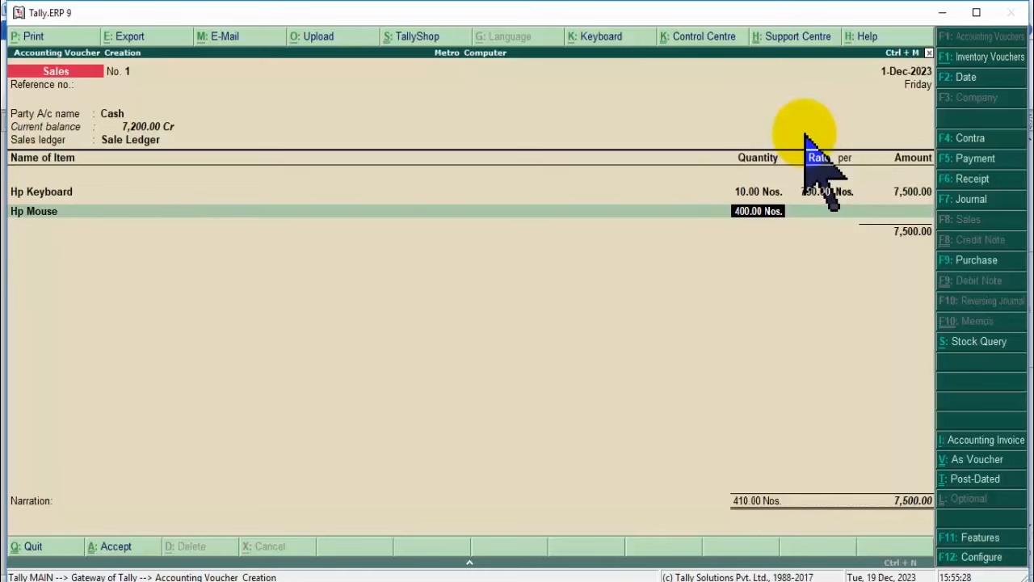
text(9)
key(Return)
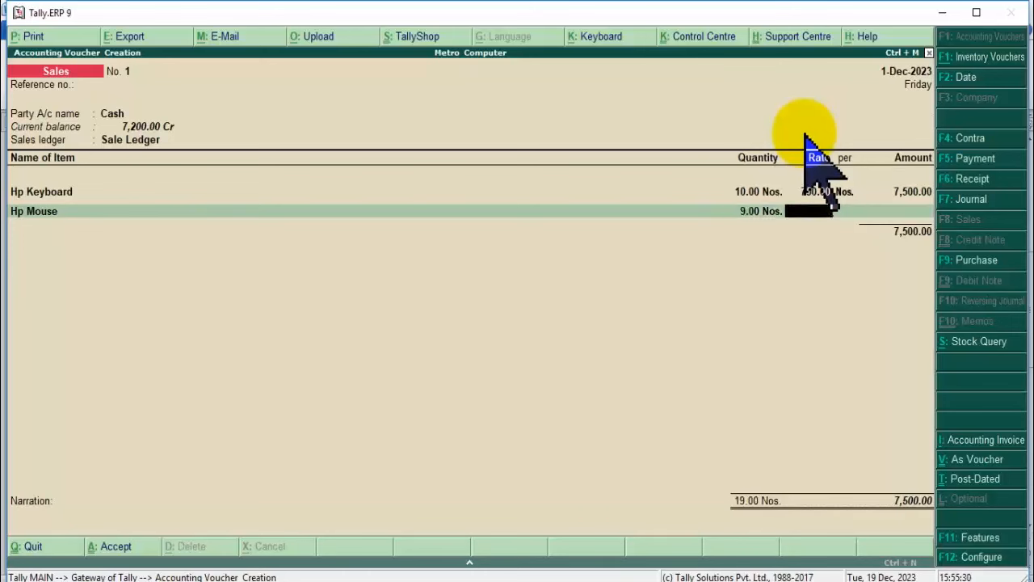
Settle the Hp Mouse quantity at 10 with a 400 rate, totalling 11,500.00.
key(BackSpace)
text(10)
key(Return)
key(BackSpace)
text(11)
key(Return)
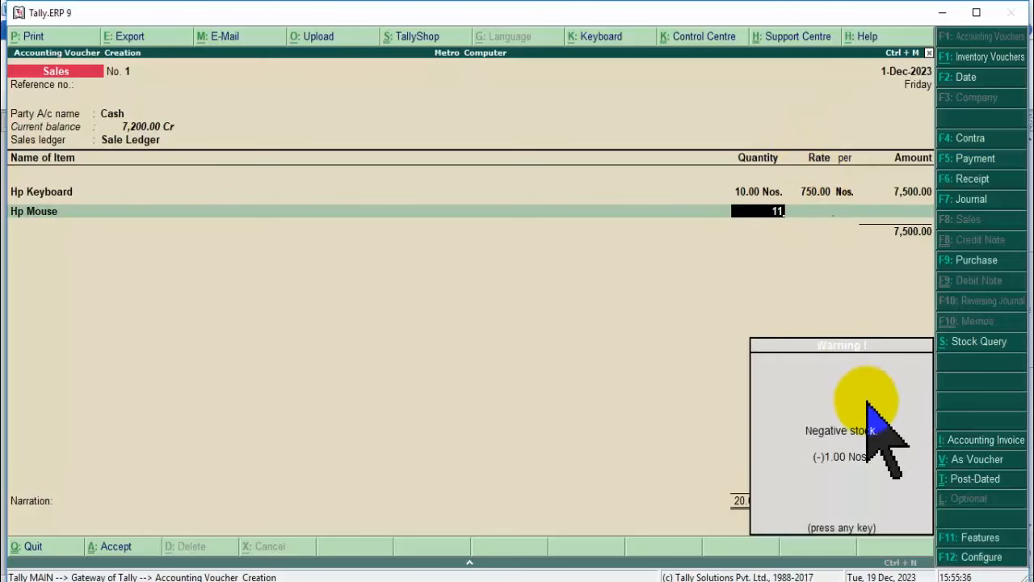
key(Escape)
text(10)
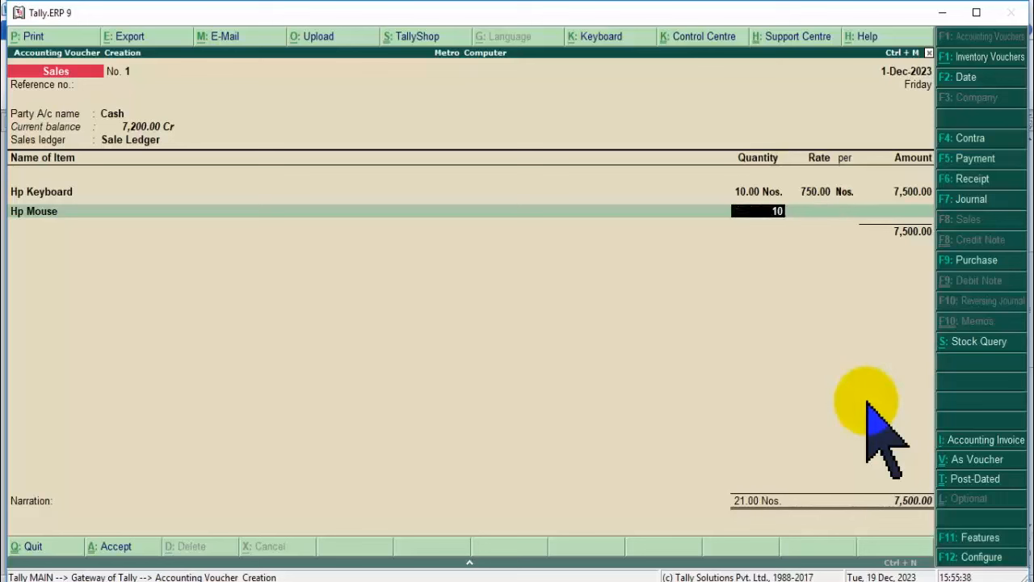
key(Return)
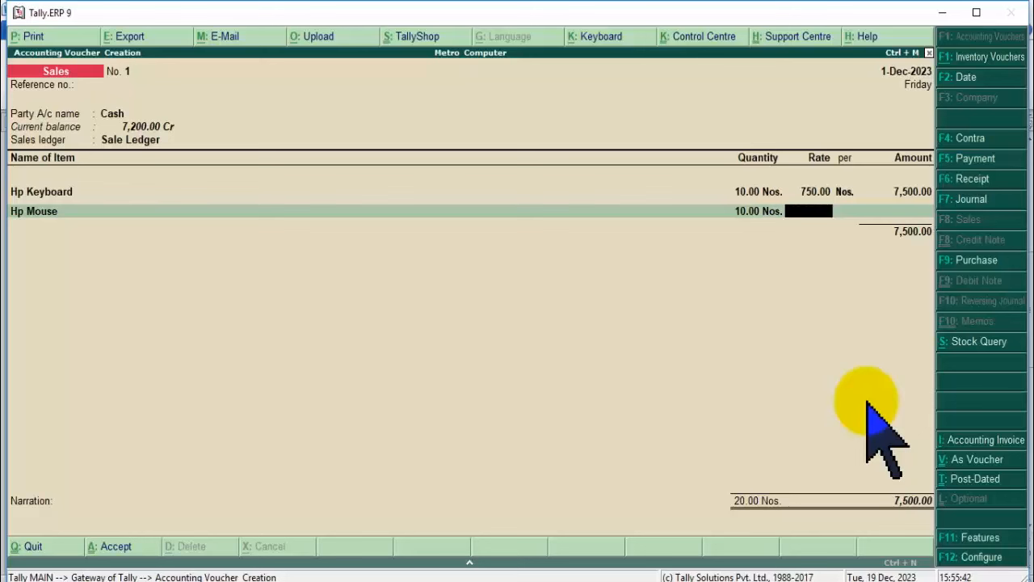
text(400)
key(Return)
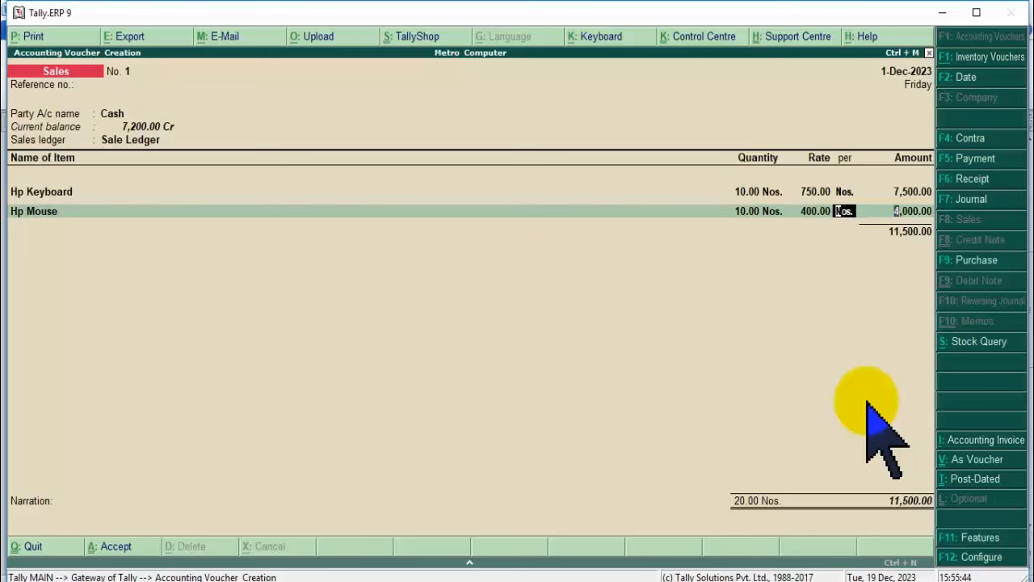
key(Return)
key(Return)
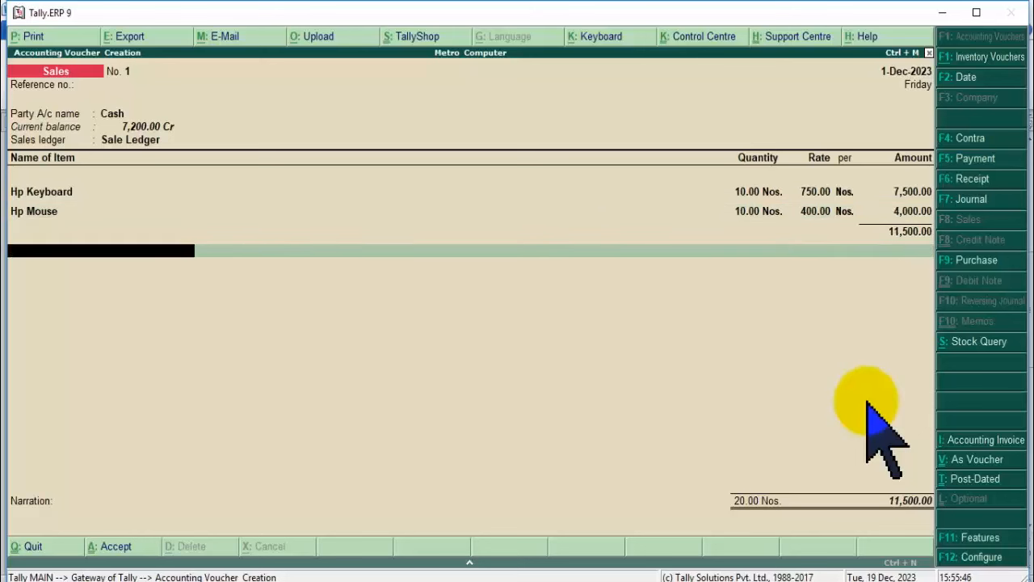
key(Return)
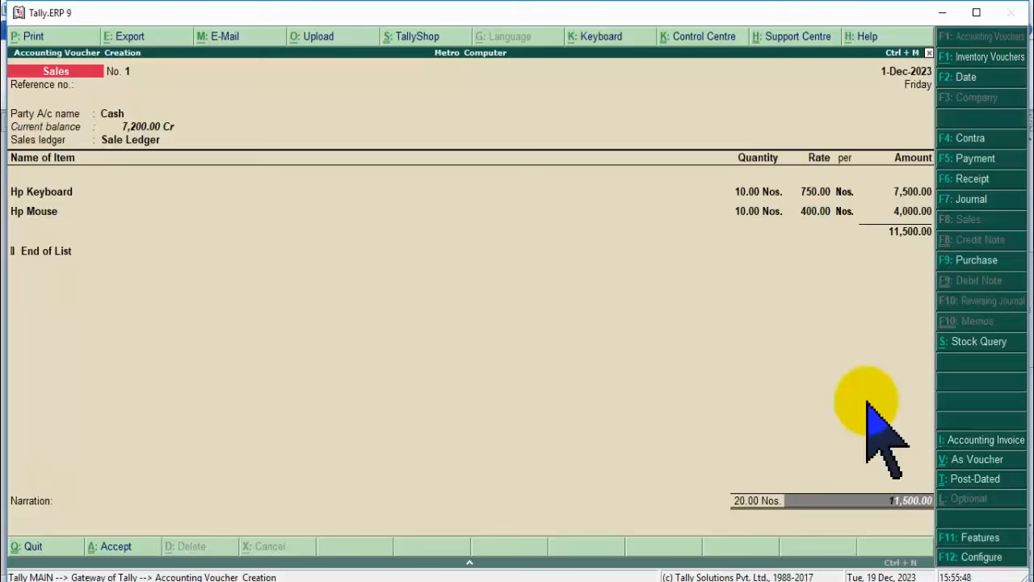
Add a Discount Given ledger line below the two sales items and start keying its rate.
click(46, 251)
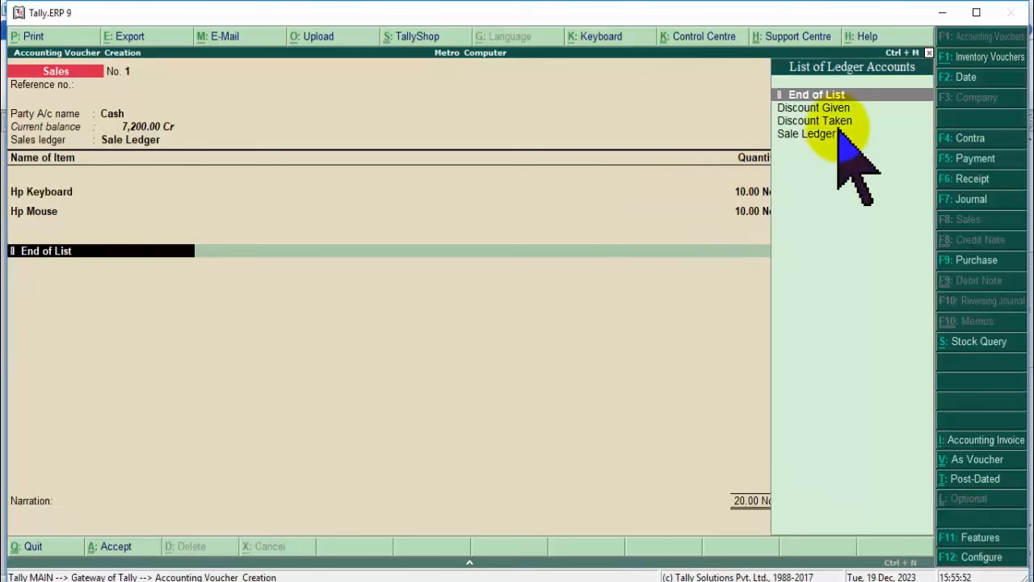
click(839, 108)
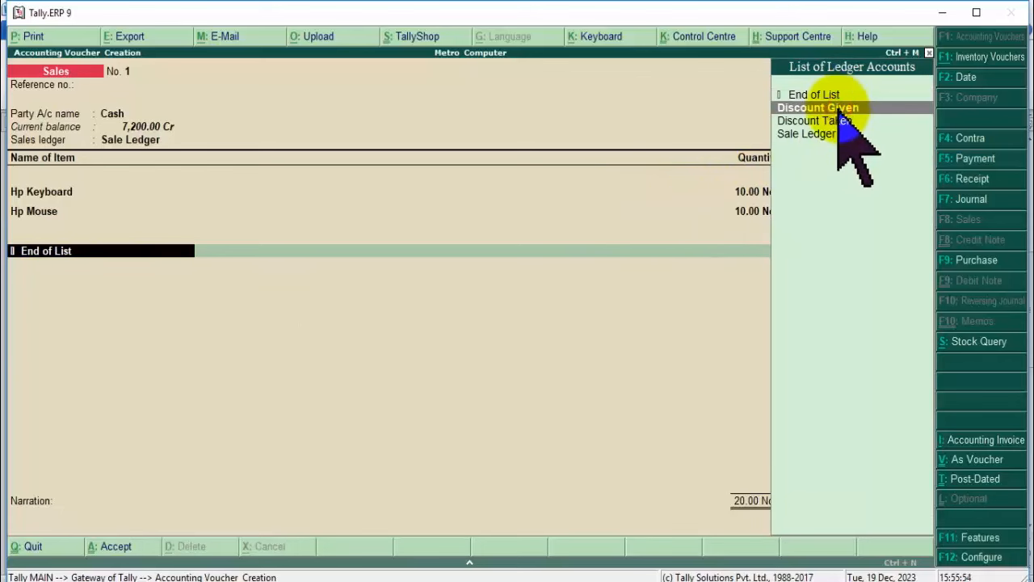
click(839, 108)
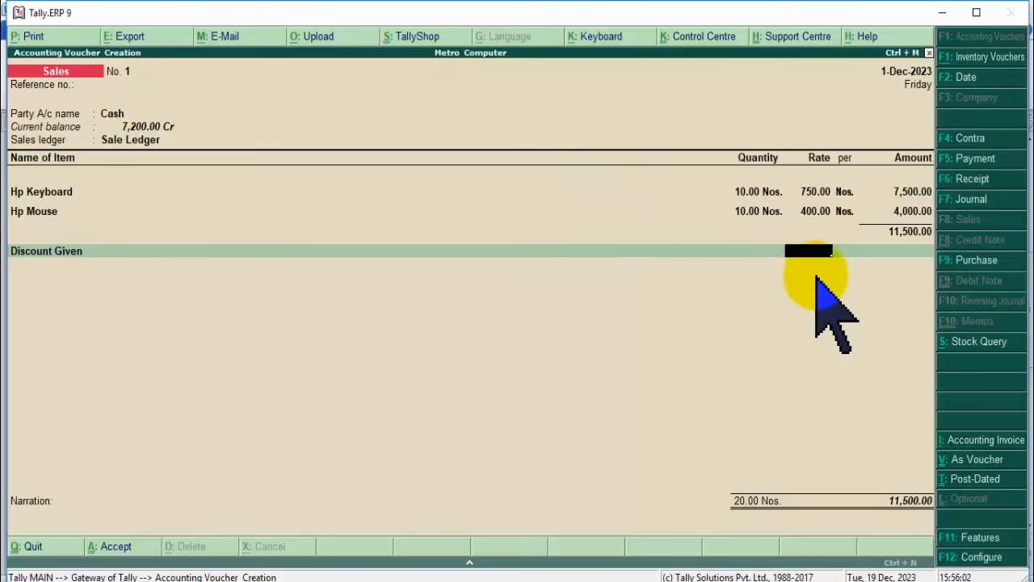
text(10)
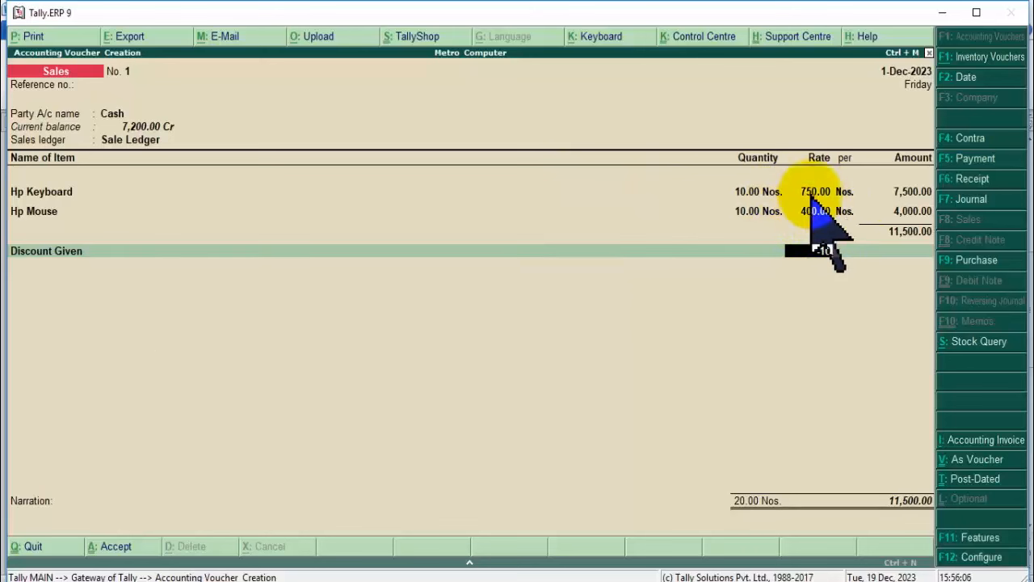
key(BackSpace)
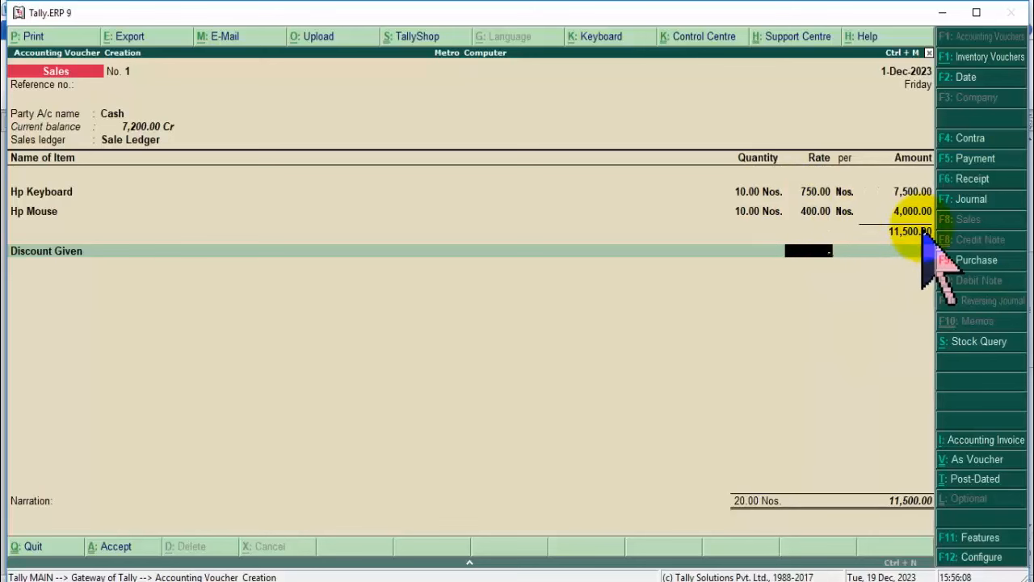
text(5)
key(BackSpace)
text(8)
key(BackSpace)
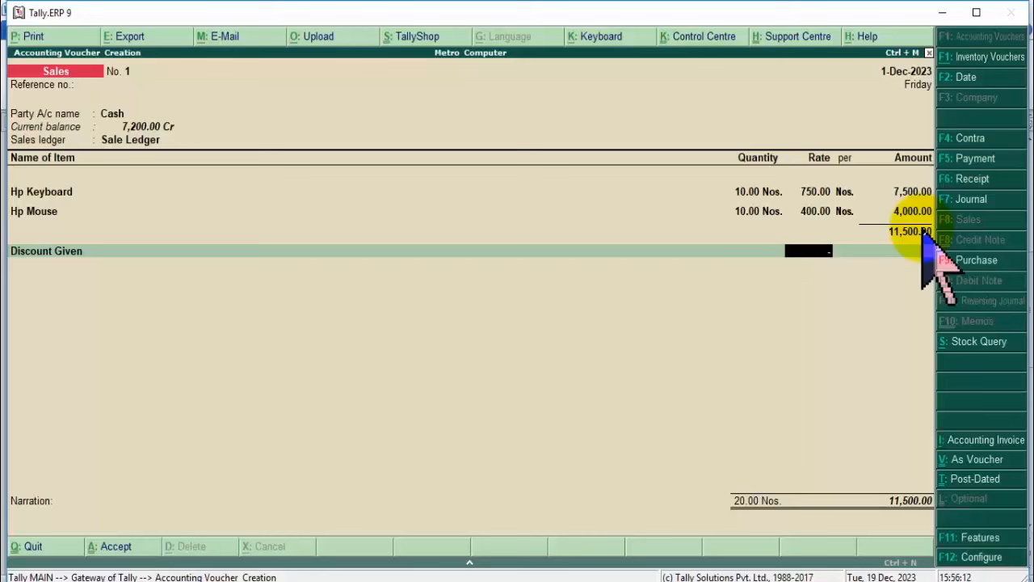
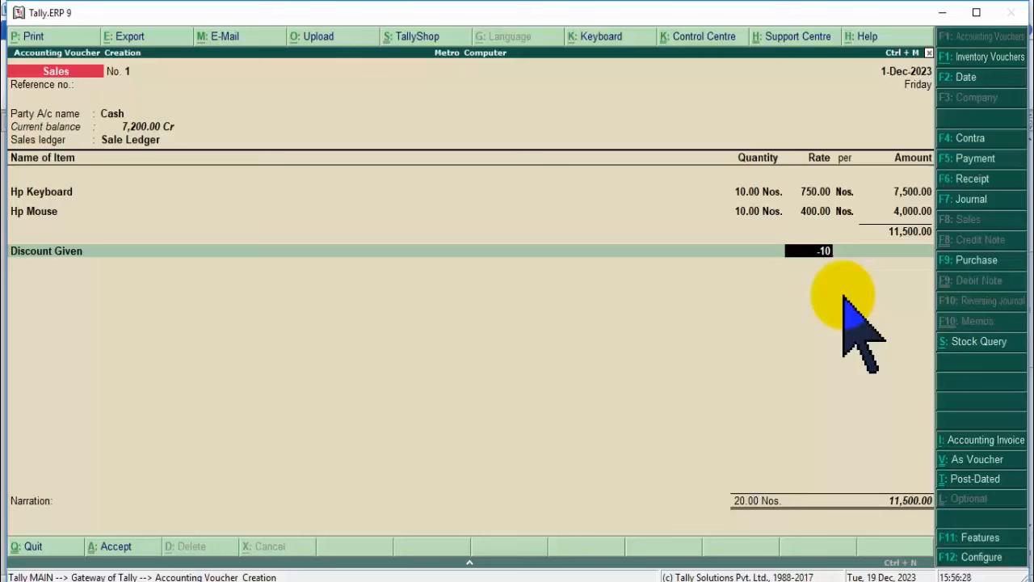
Apply a 10% discount of 1,150.00, bringing the cash sales voucher to 10,350.00, and reach the Accept prompt.
key(Return)
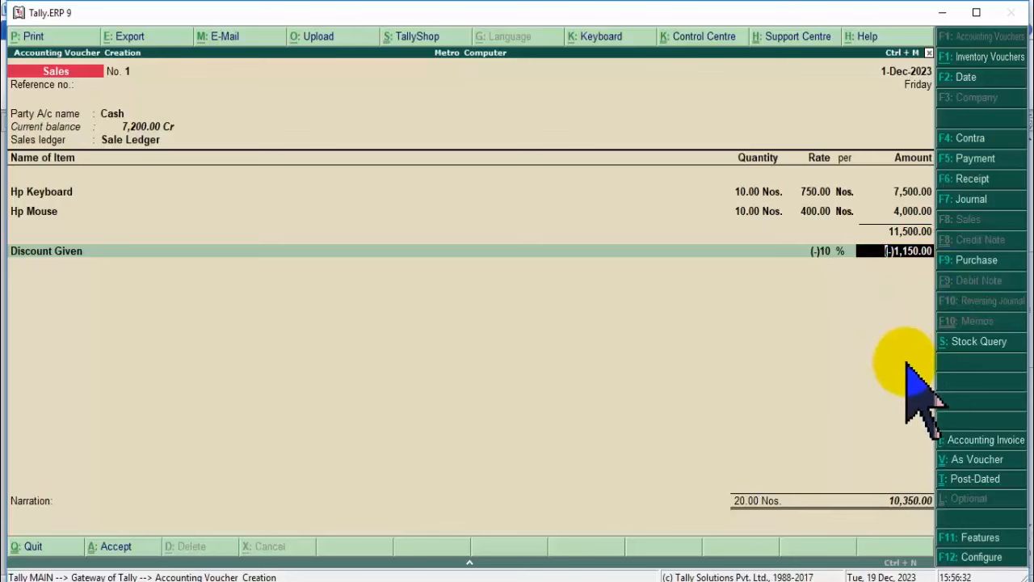
key(Return)
key(Return)
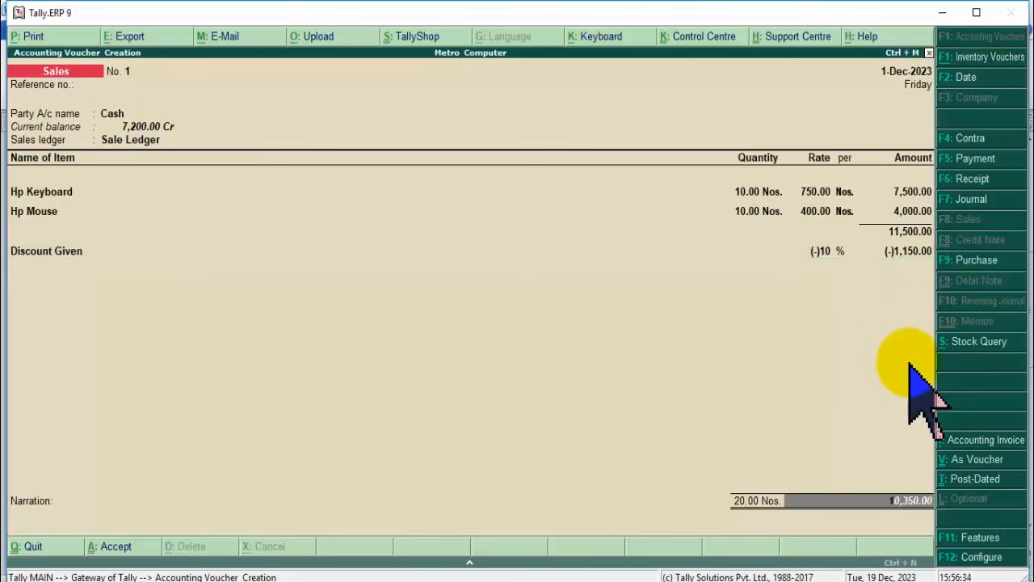
key(Return)
key(Return)
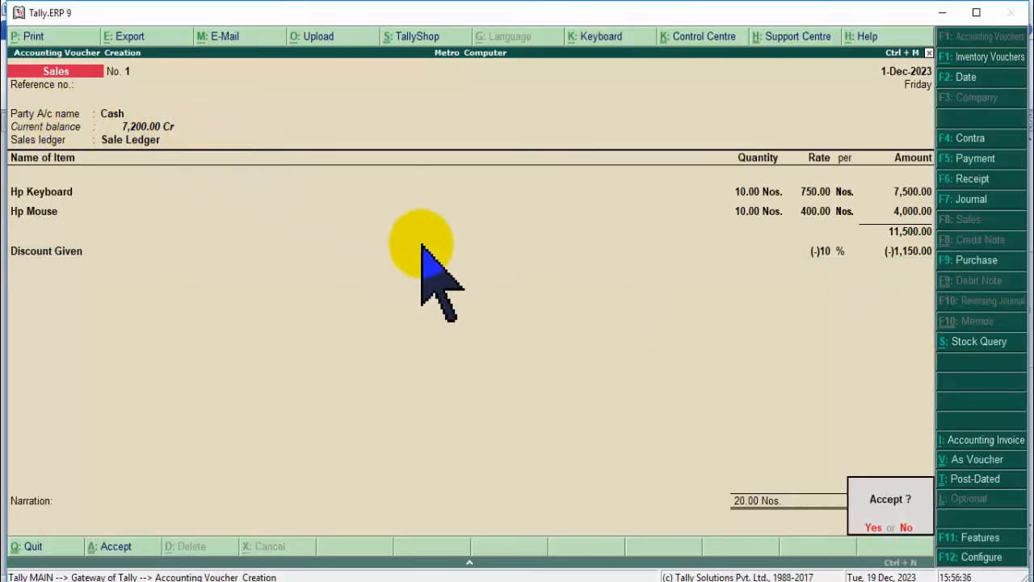
key(Return)
Save the sales voucher and open the Balance Sheet showing 3,150.00 totals.
key(Escape)
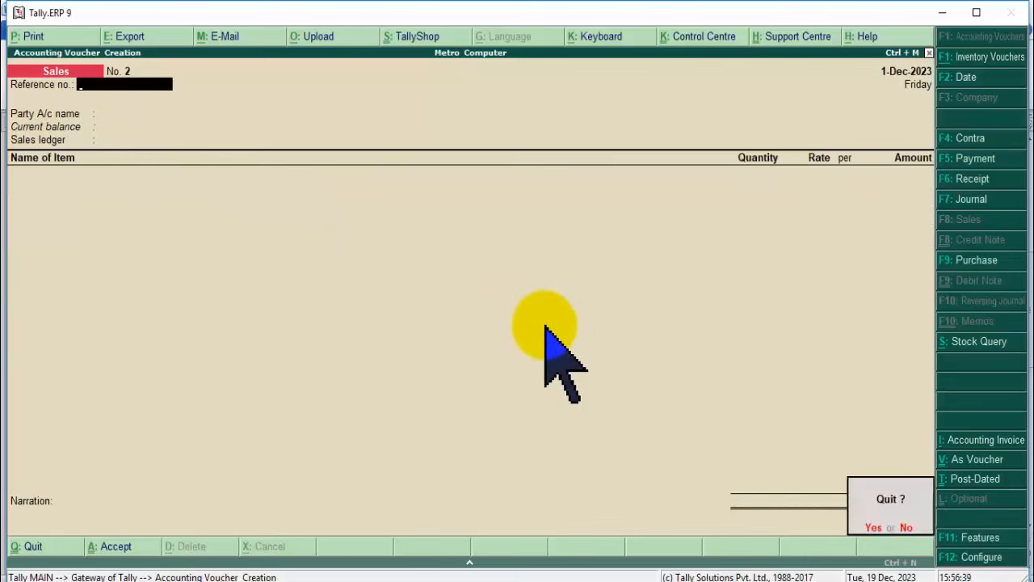
key(y)
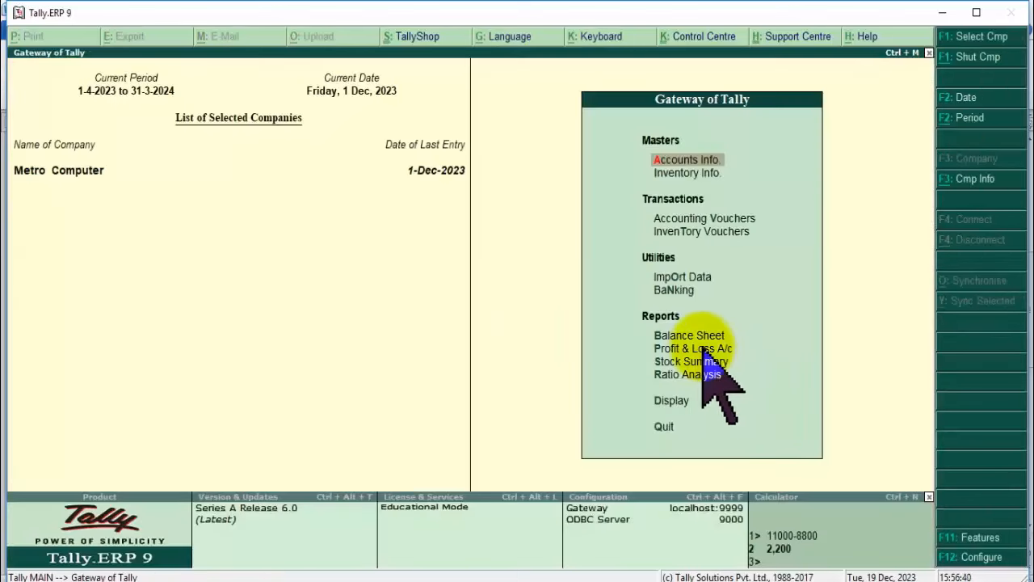
click(695, 350)
click(690, 361)
click(687, 337)
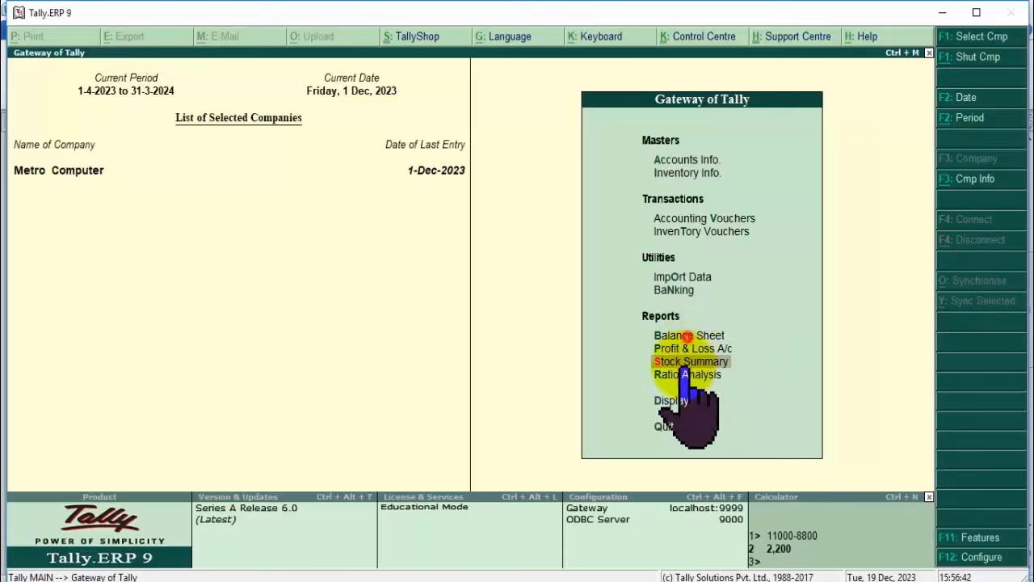
click(687, 336)
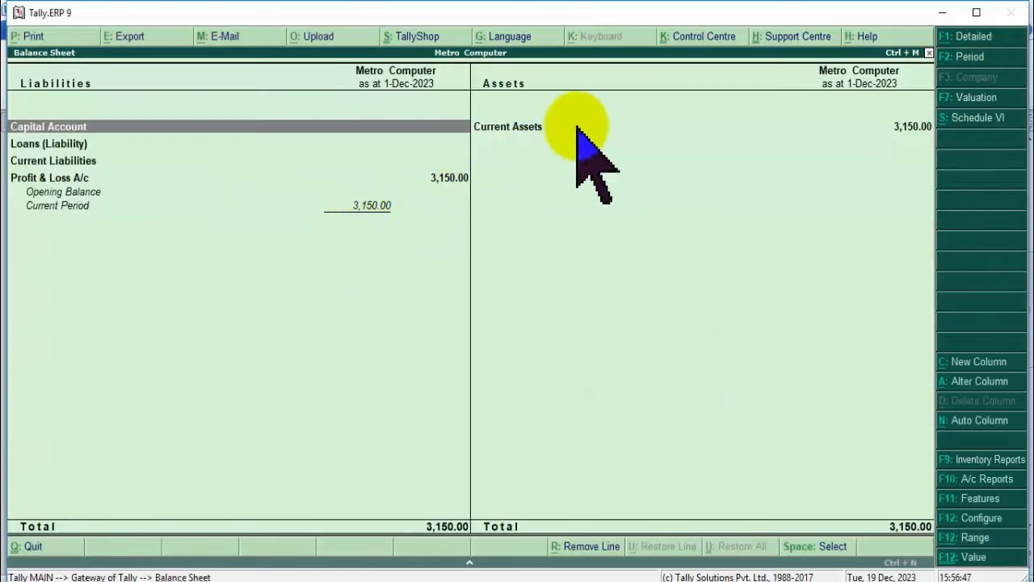
Drill into Current Assets and Profit & Loss A/c, then bring up the Display menu.
click(538, 127)
click(545, 130)
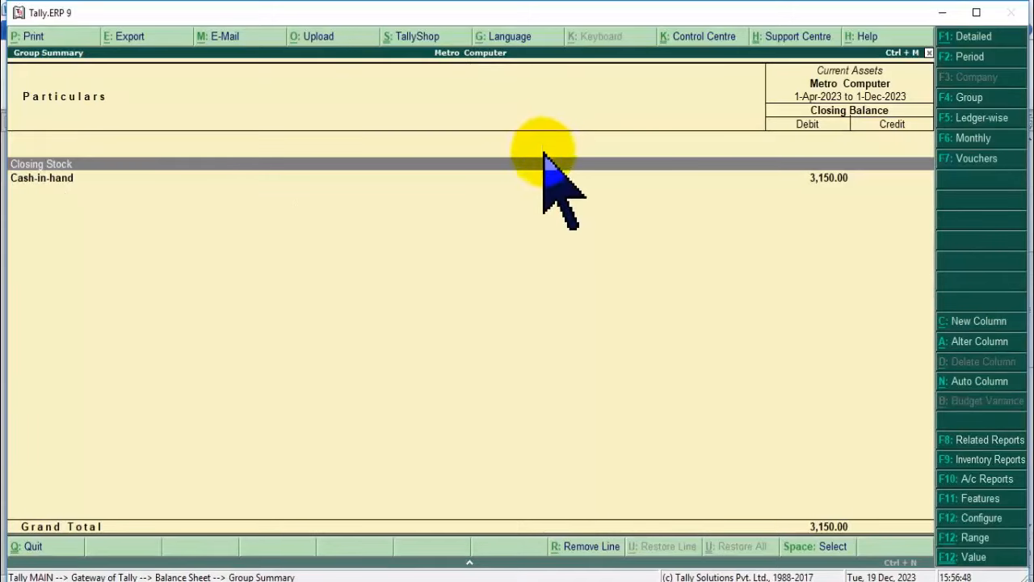
key(Escape)
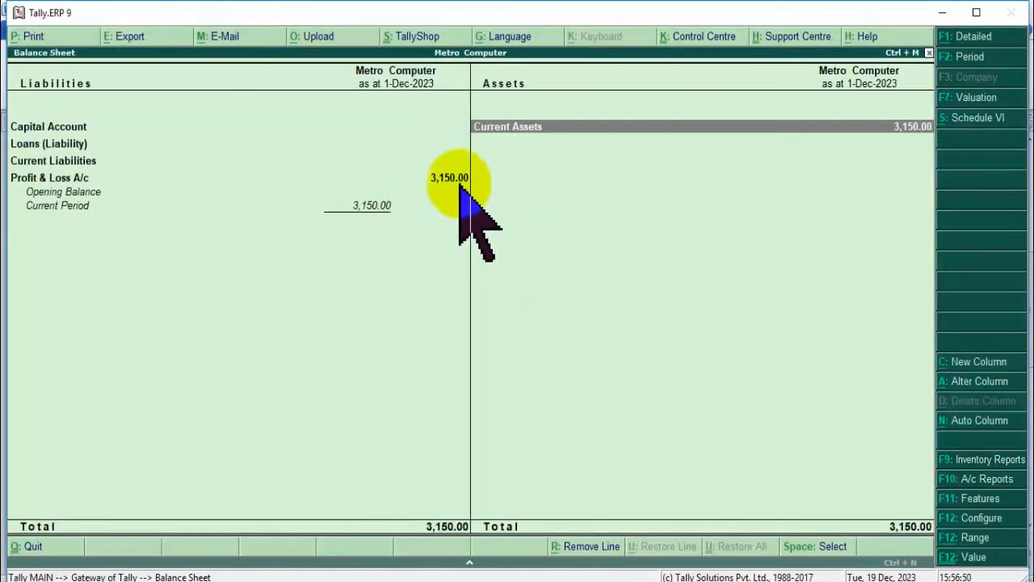
click(449, 177)
click(449, 177)
key(Escape)
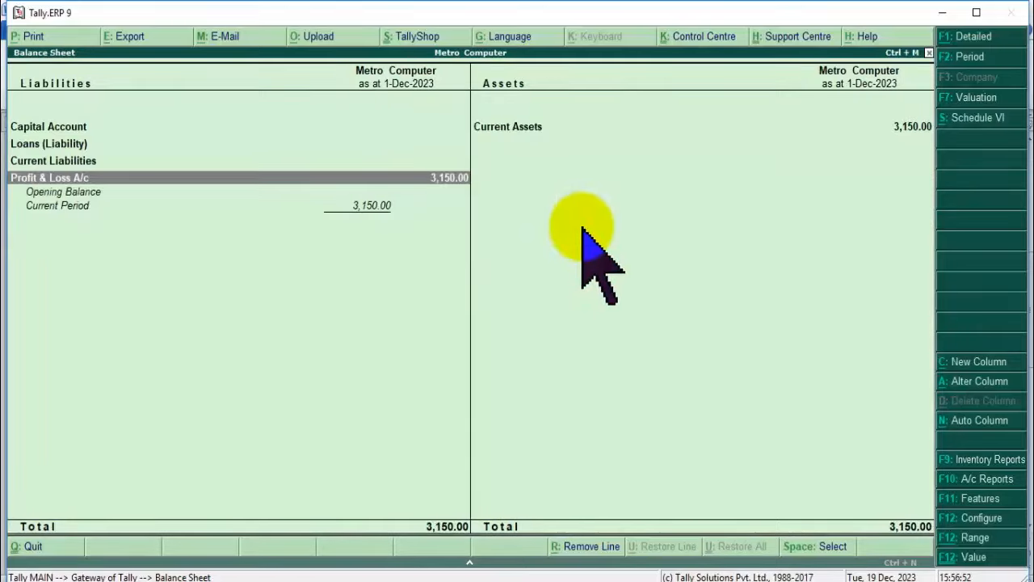
key(Escape)
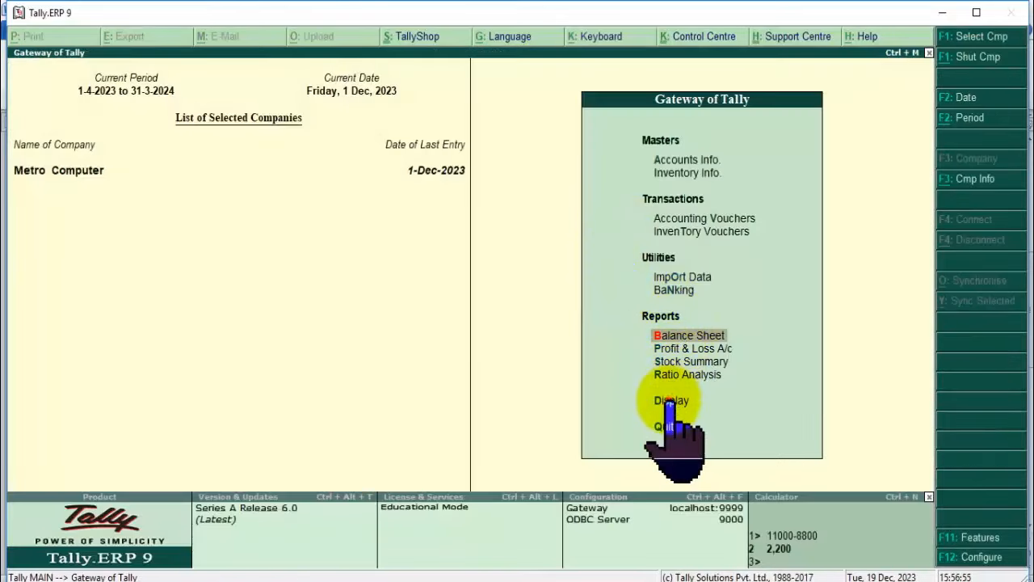
click(672, 398)
key(Return)
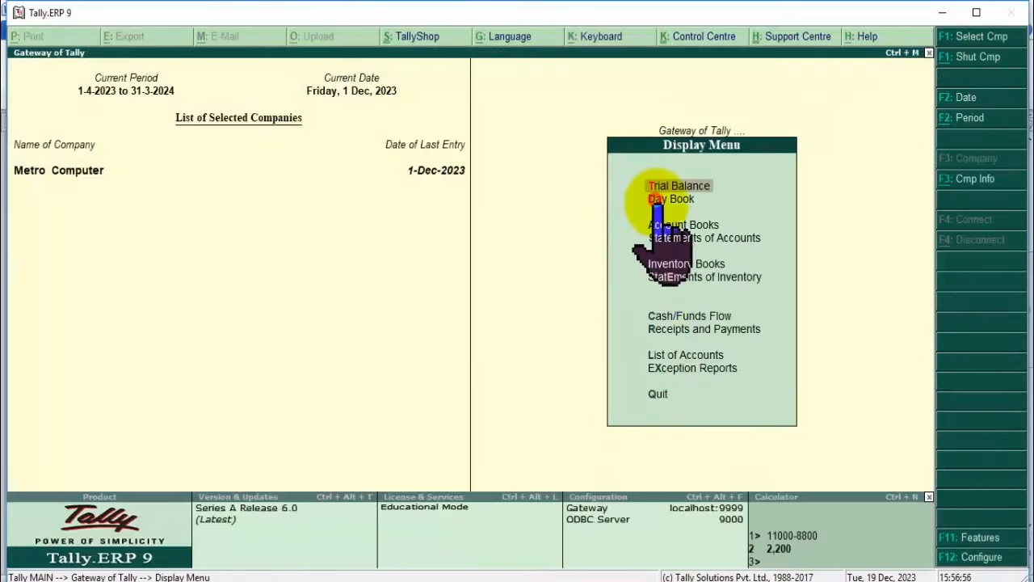
Delete the 1-Dec-2023 Sales and Purchase vouchers from the Day Book, then return to the Gateway.
double_click(642, 200)
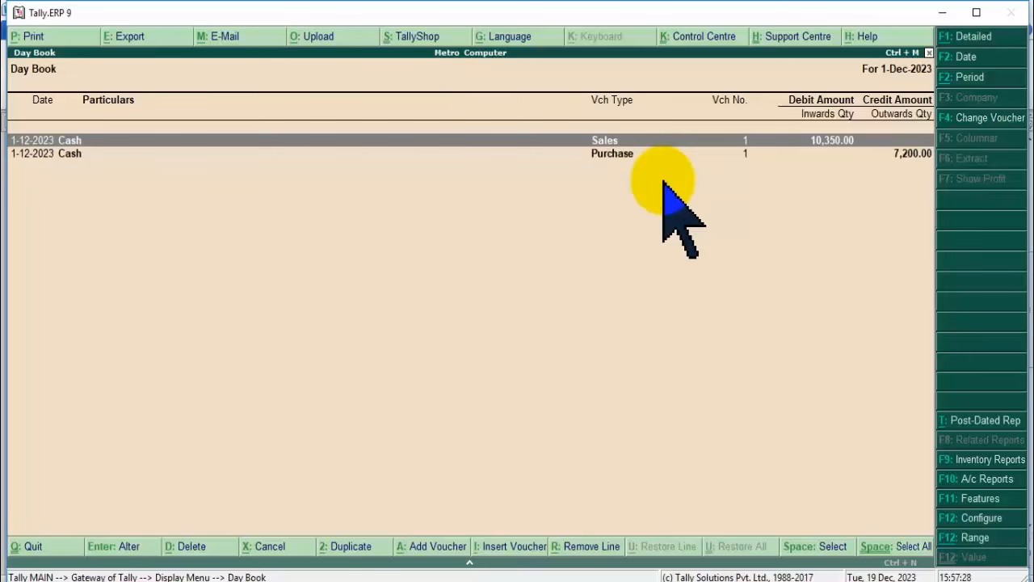
key(alt+d)
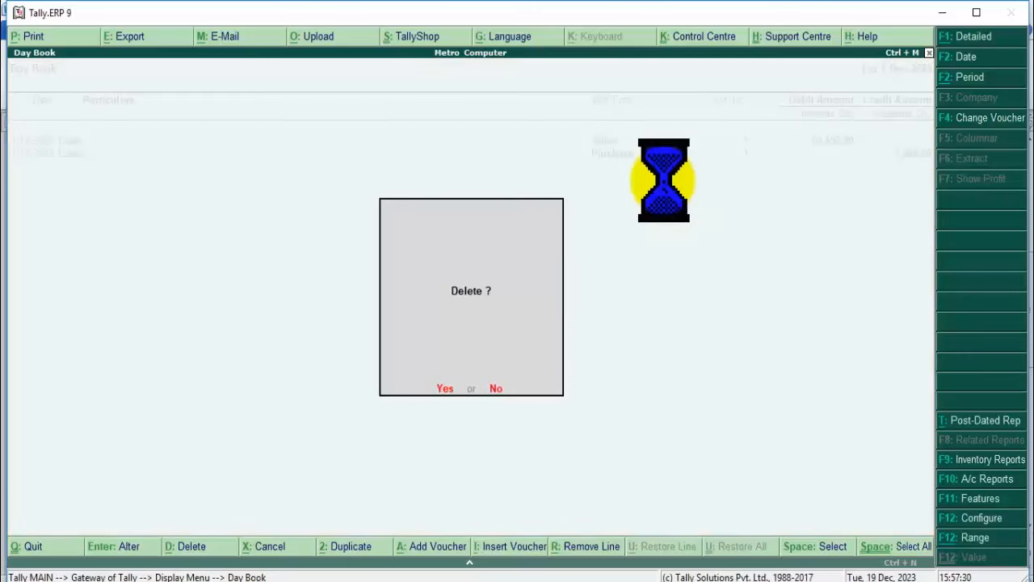
key(y)
key(alt+d)
key(y)
key(Escape)
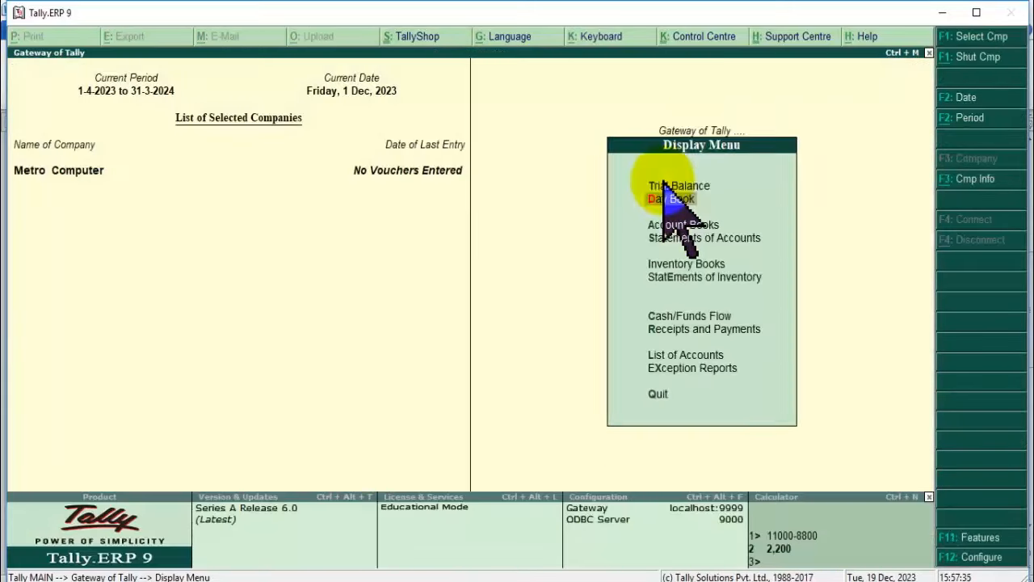
key(Escape)
key(Up)
key(Up)
key(Up)
key(Up)
key(Up)
key(Up)
key(Up)
key(Up)
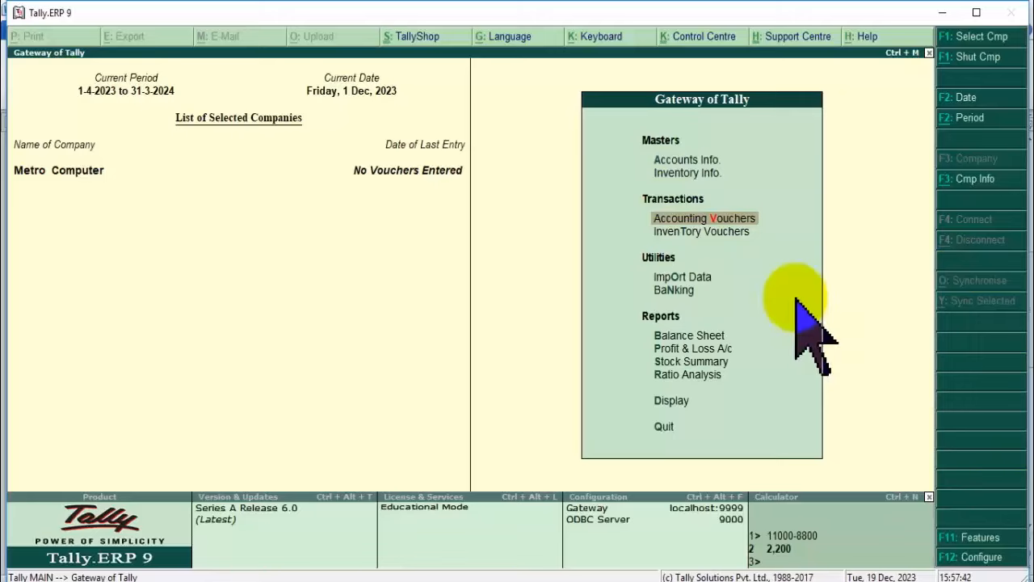
Start a new Sales voucher and bring up its F11 Accounting Features with invoicing enabled.
key(Return)
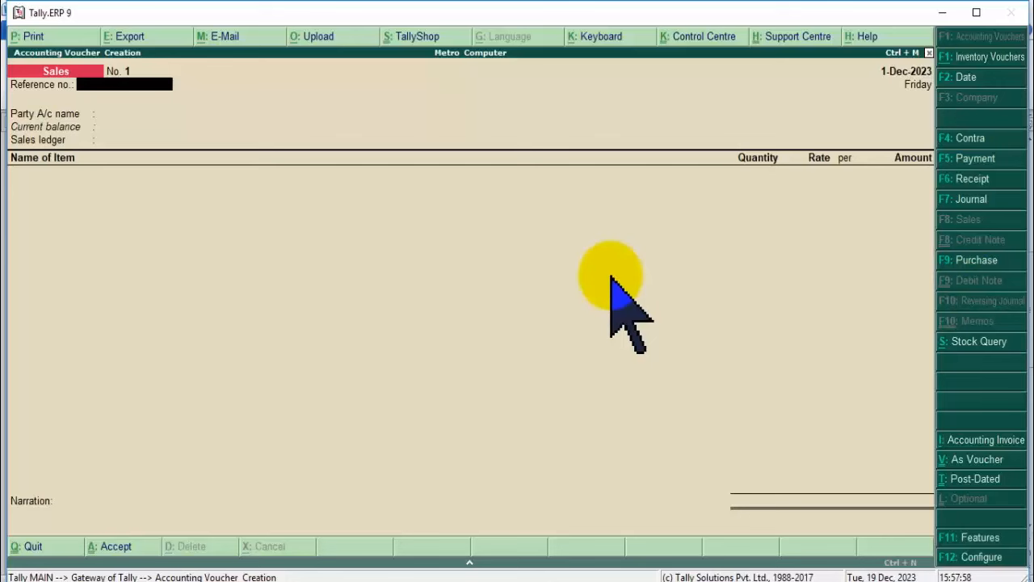
click(986, 537)
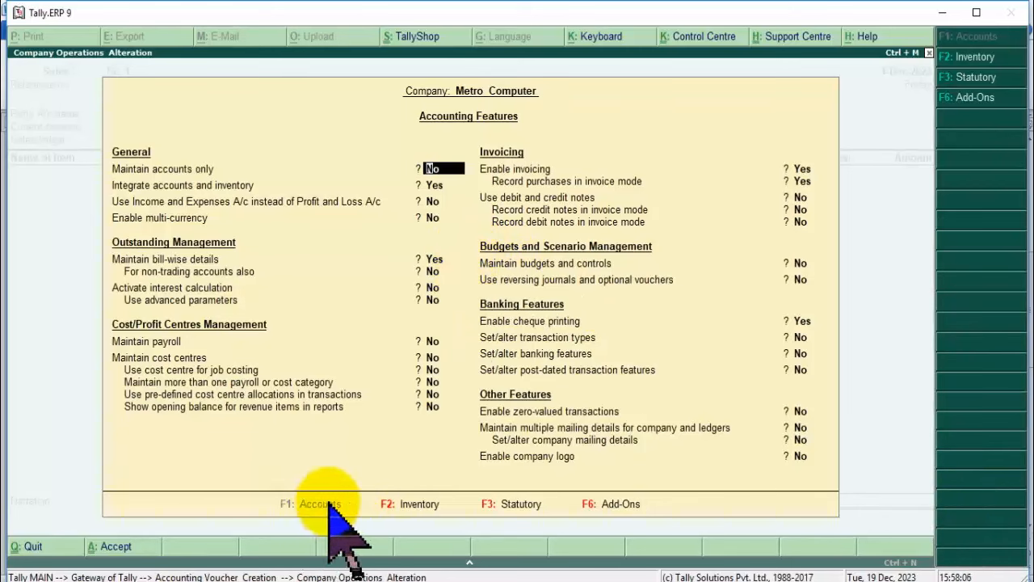
Browse the Inventory, Statutory and Accounting feature settings, including bill-wise, payroll, debit/credit notes and budgets.
click(404, 504)
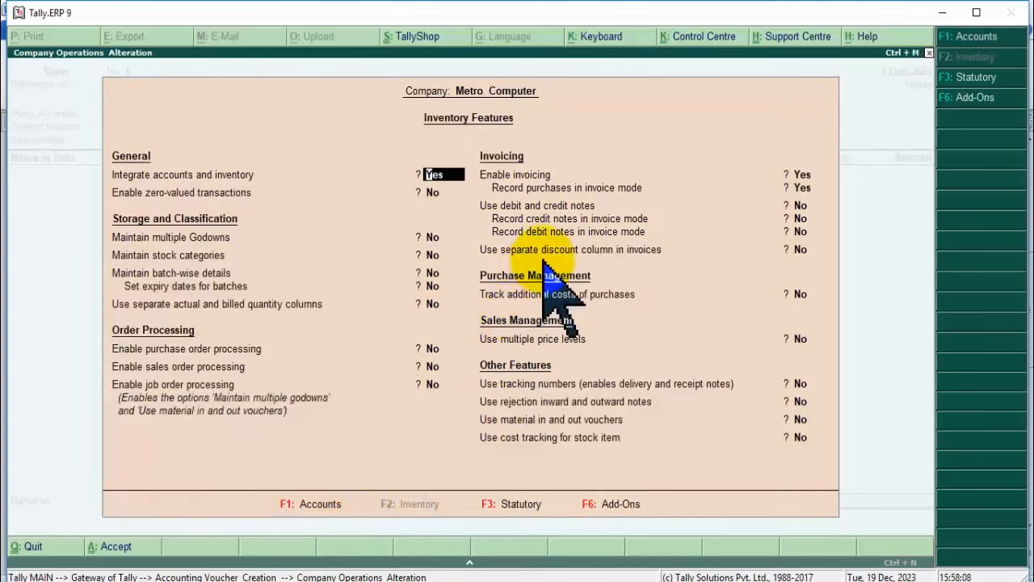
click(522, 504)
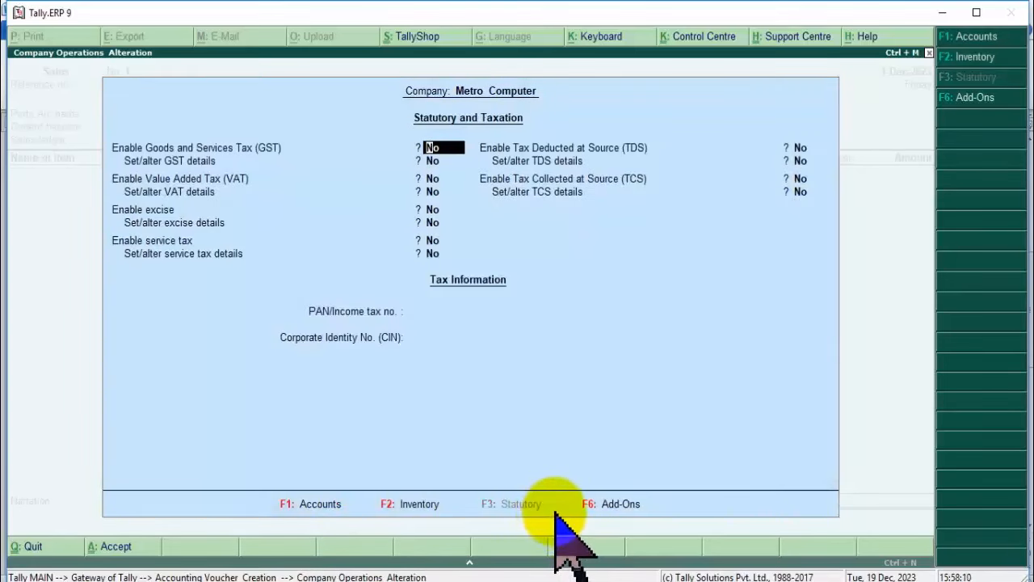
key(F1)
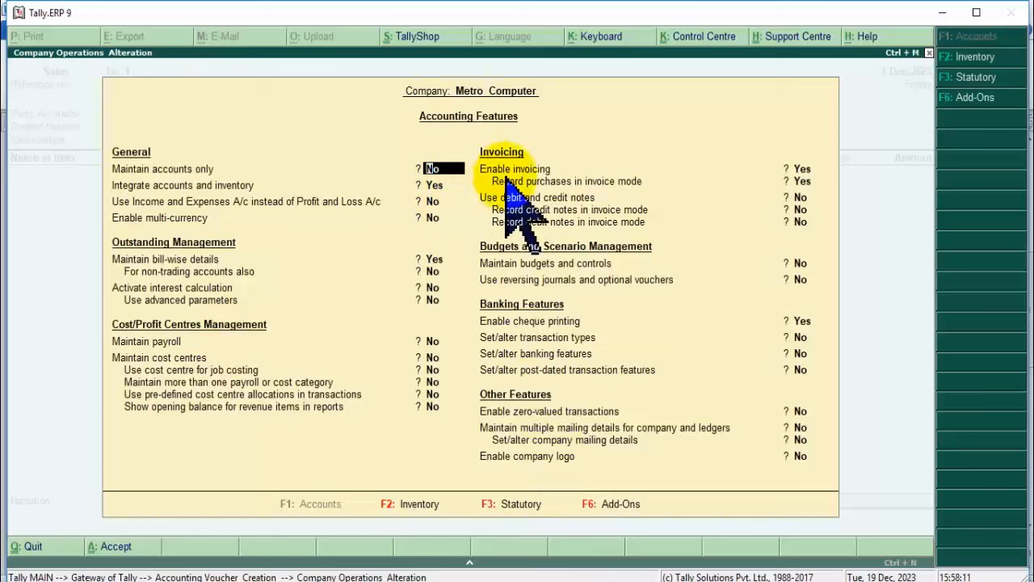
click(177, 261)
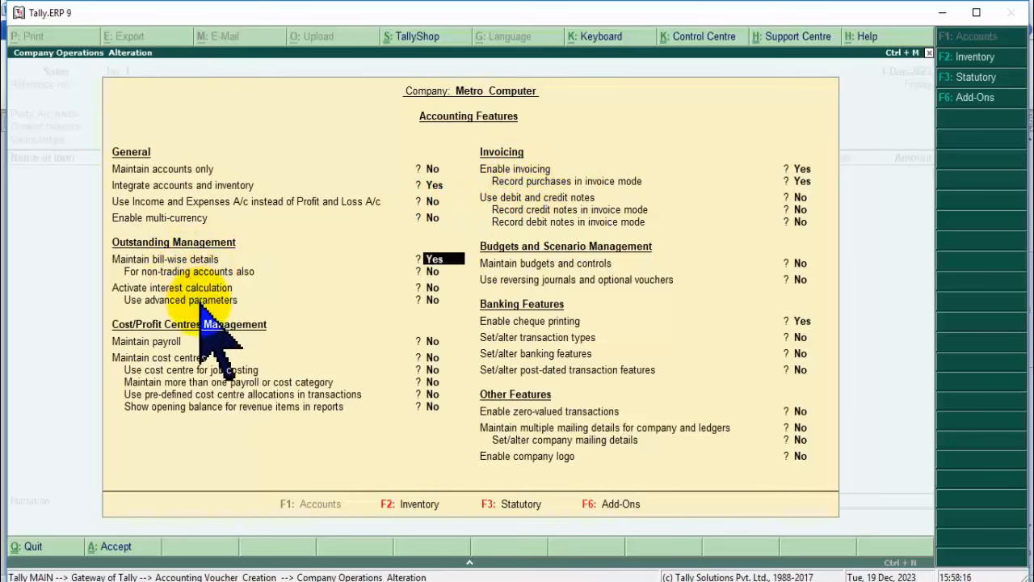
click(187, 341)
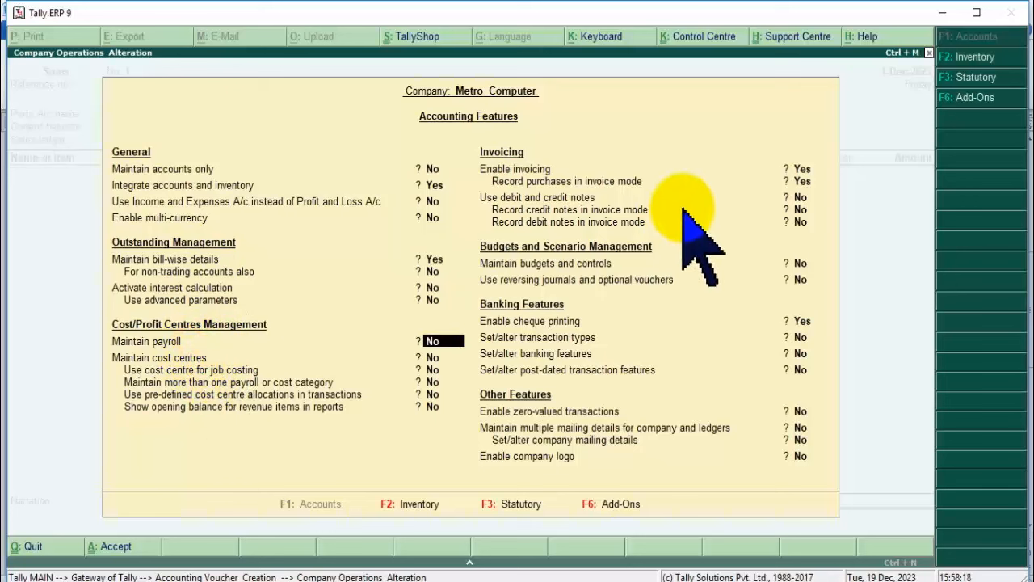
click(558, 196)
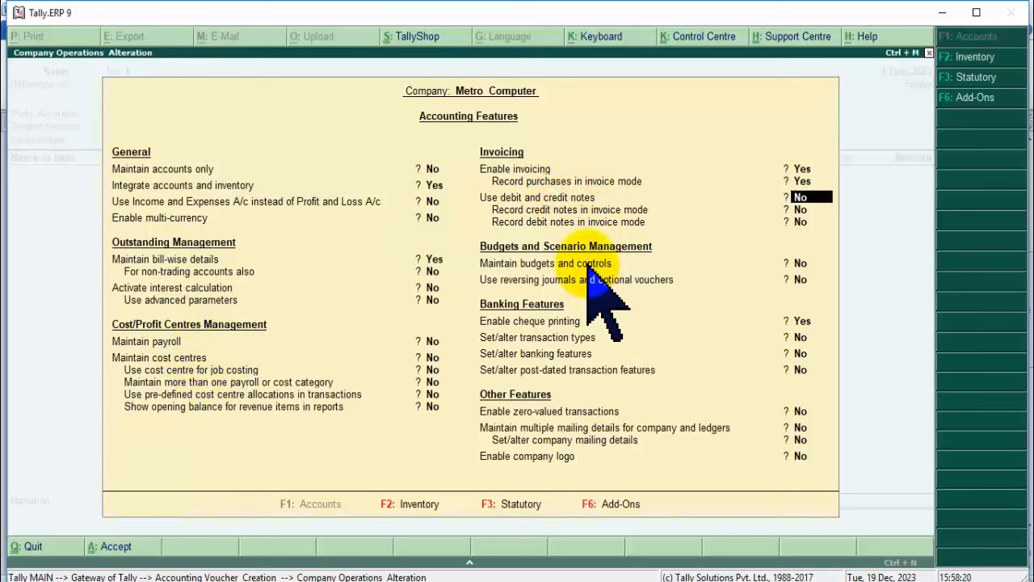
click(588, 264)
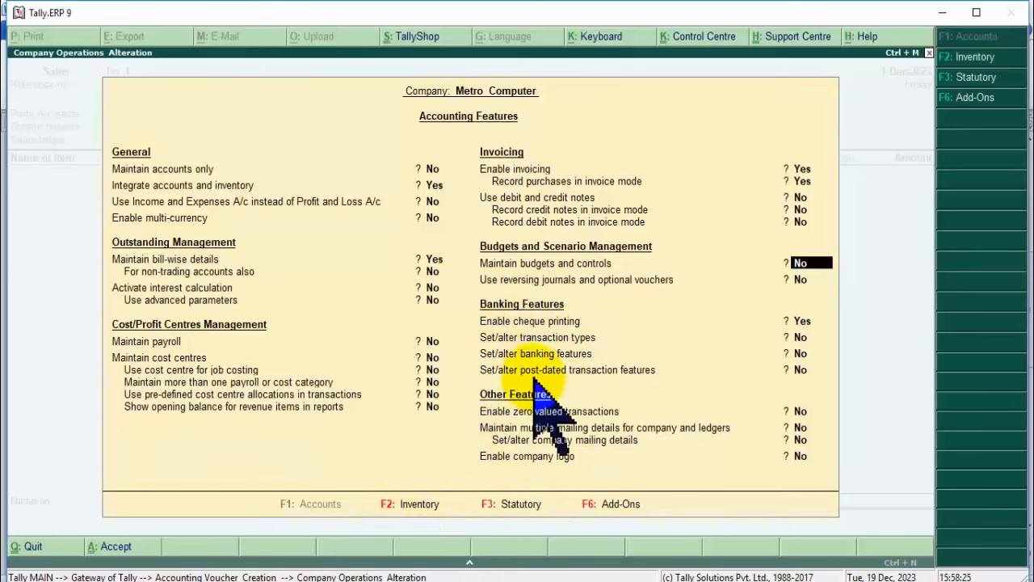
In Inventory Features, set purchase order processing and sales order processing to Yes.
click(416, 504)
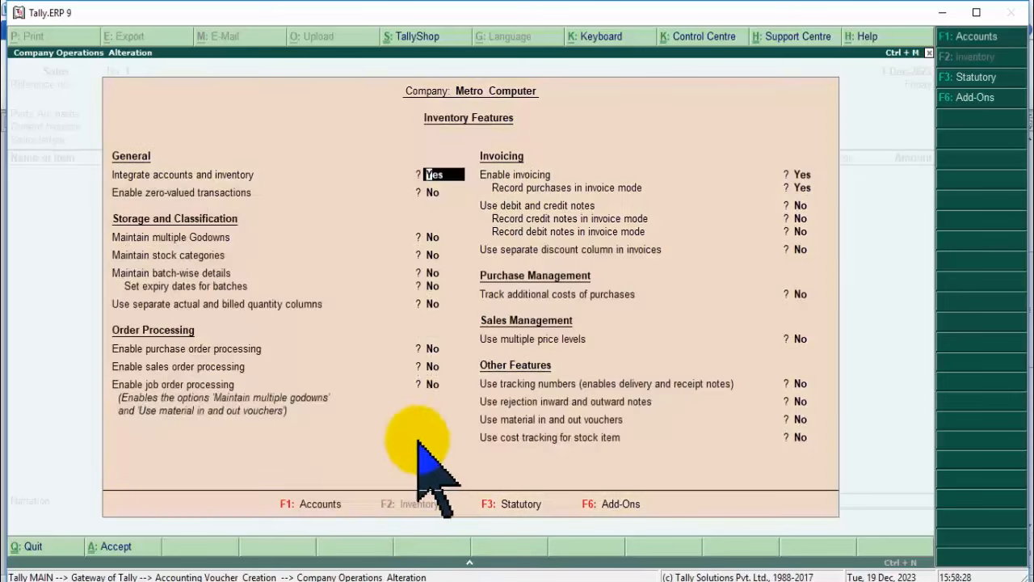
click(221, 349)
click(434, 367)
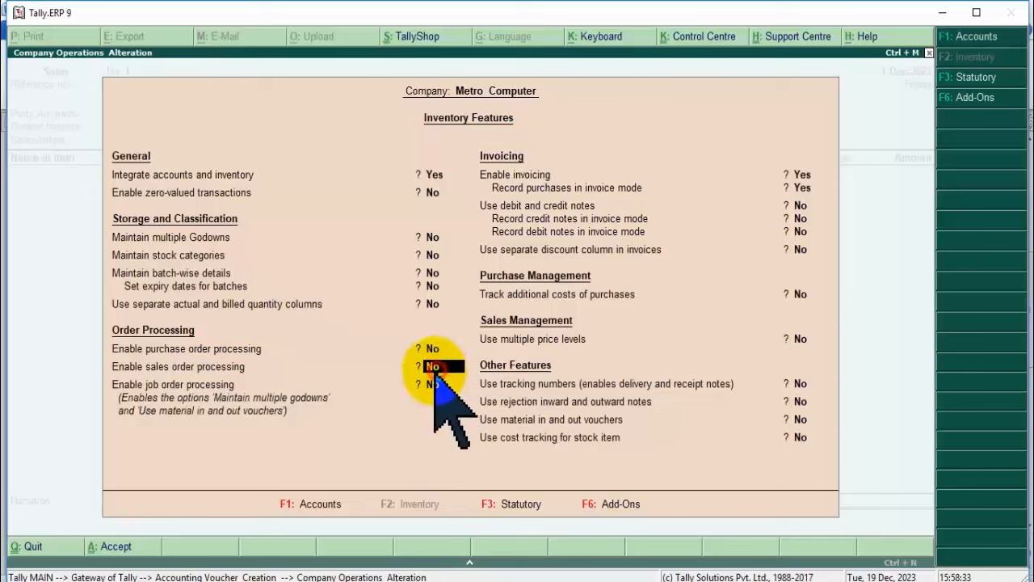
click(251, 350)
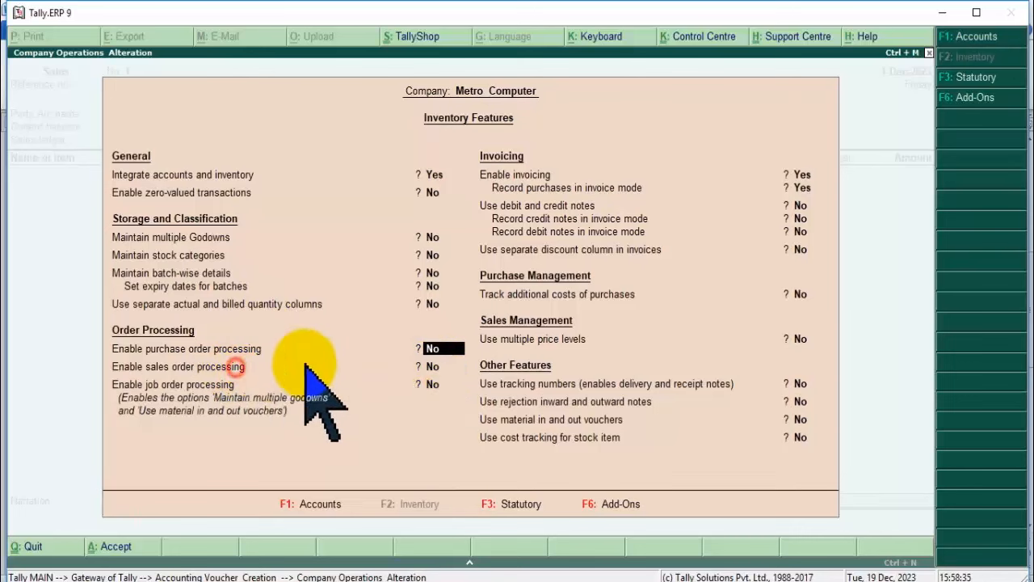
click(432, 365)
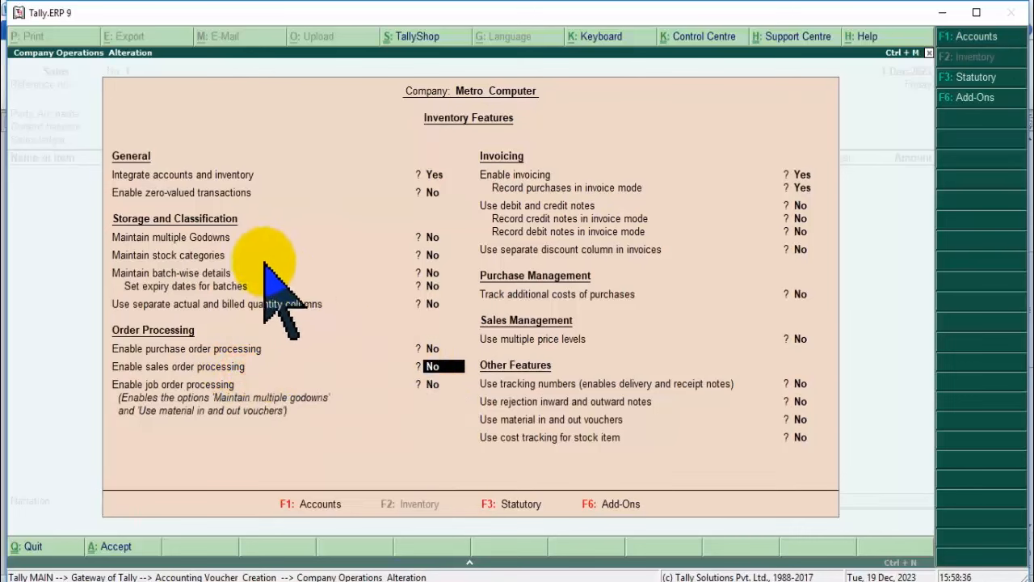
Review the godowns, stock categories, batch-wise, invoicing and material in/out settings, checking the Word notes.
click(239, 236)
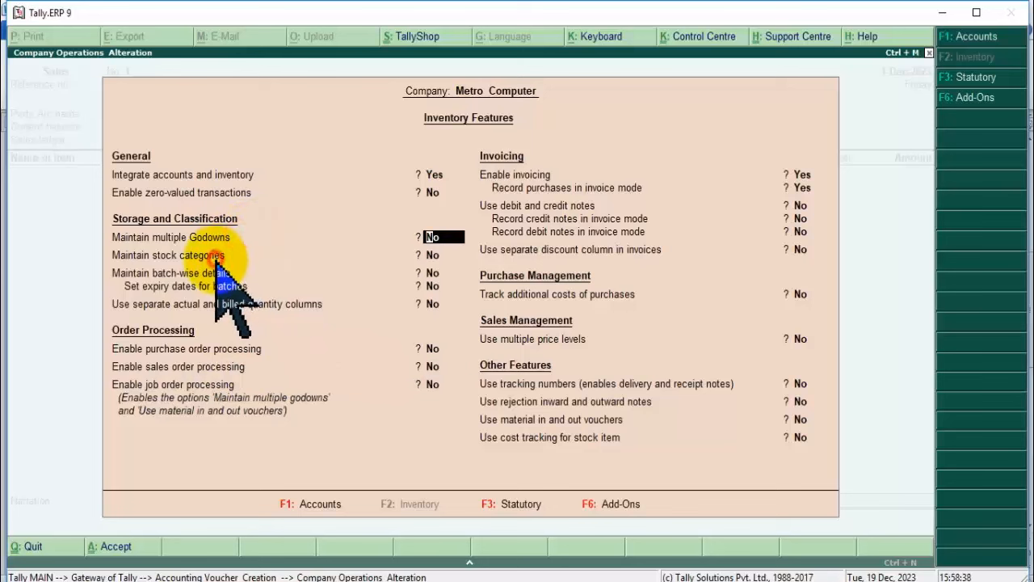
click(215, 255)
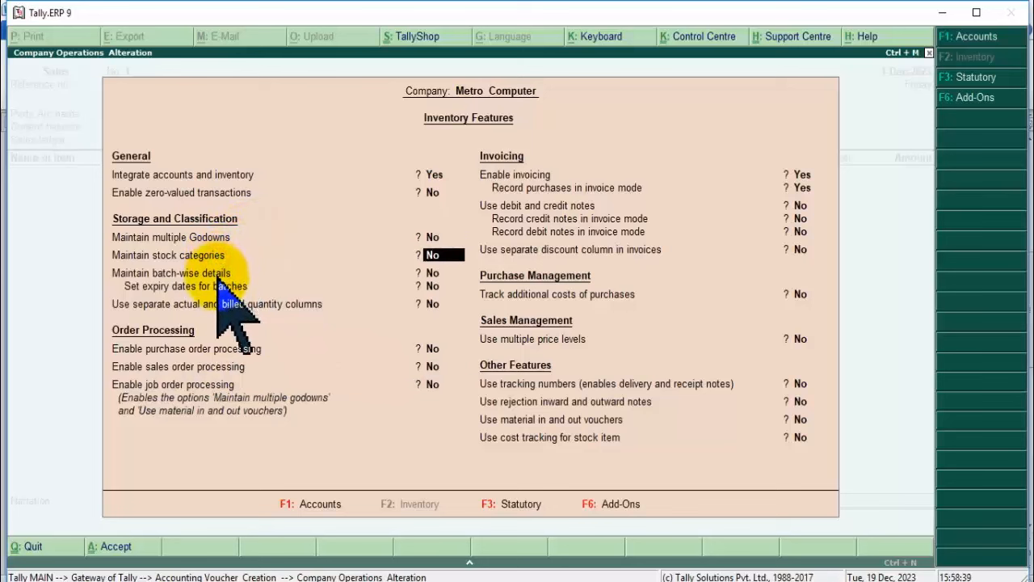
click(173, 273)
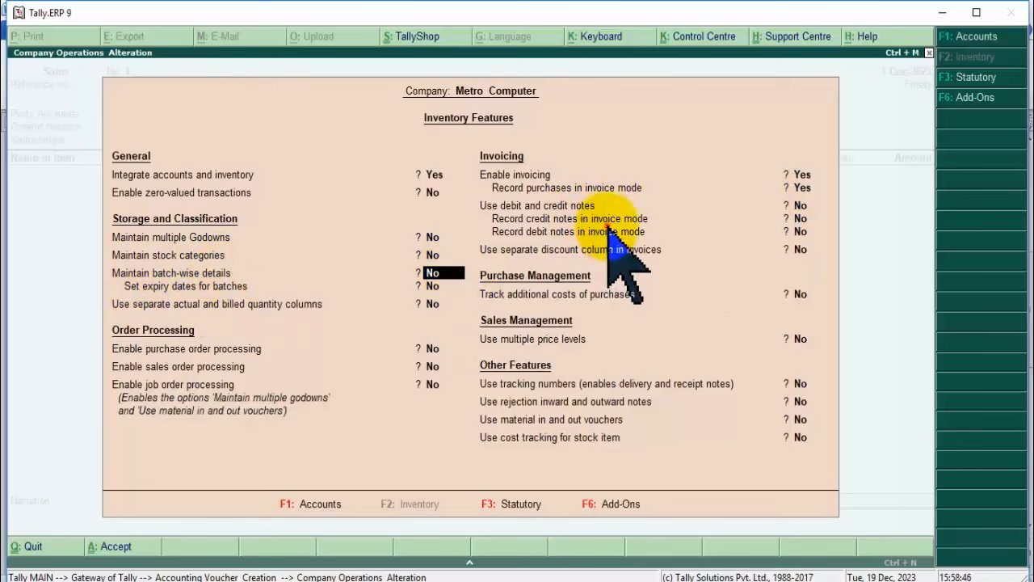
click(609, 272)
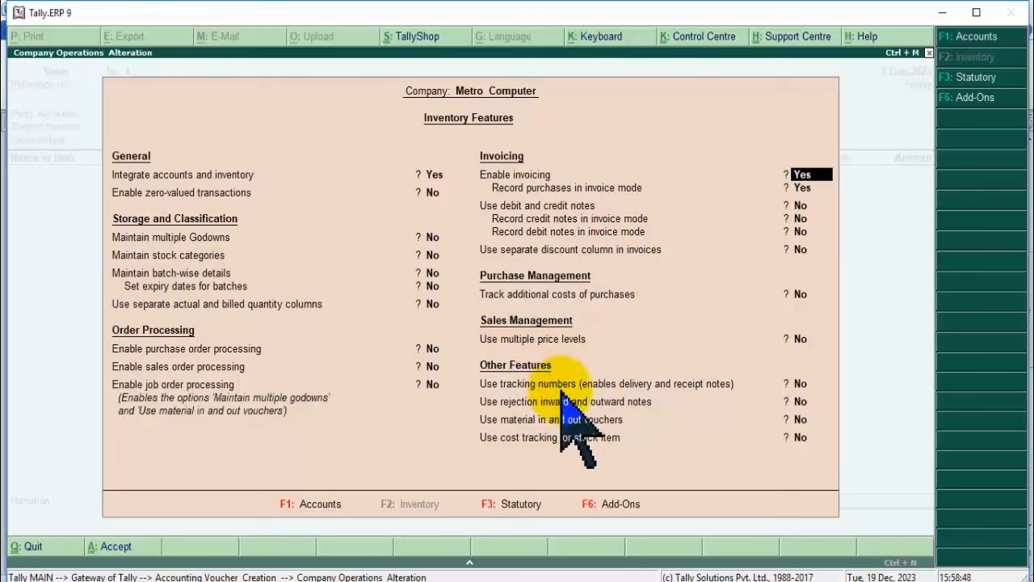
click(600, 419)
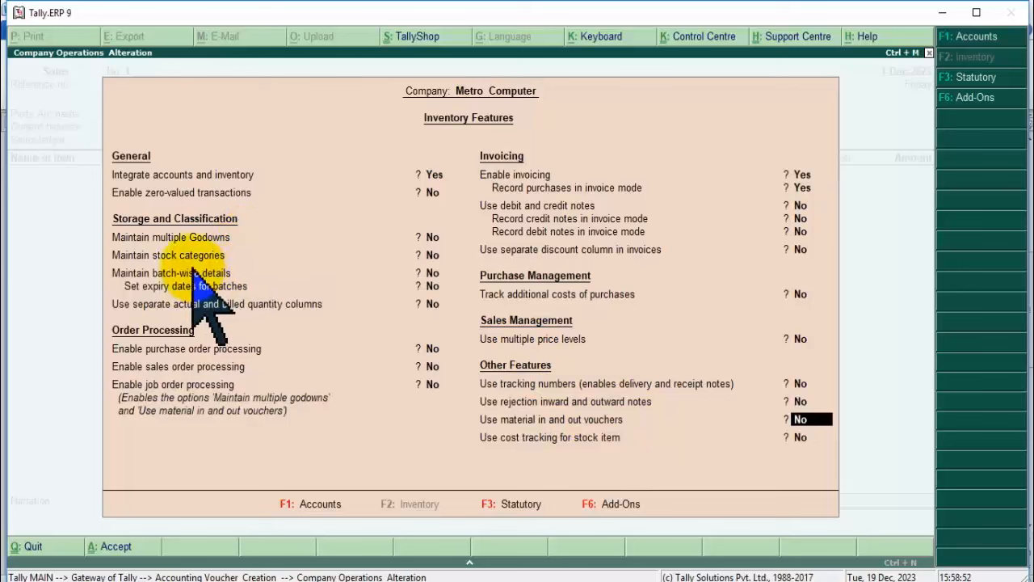
click(176, 238)
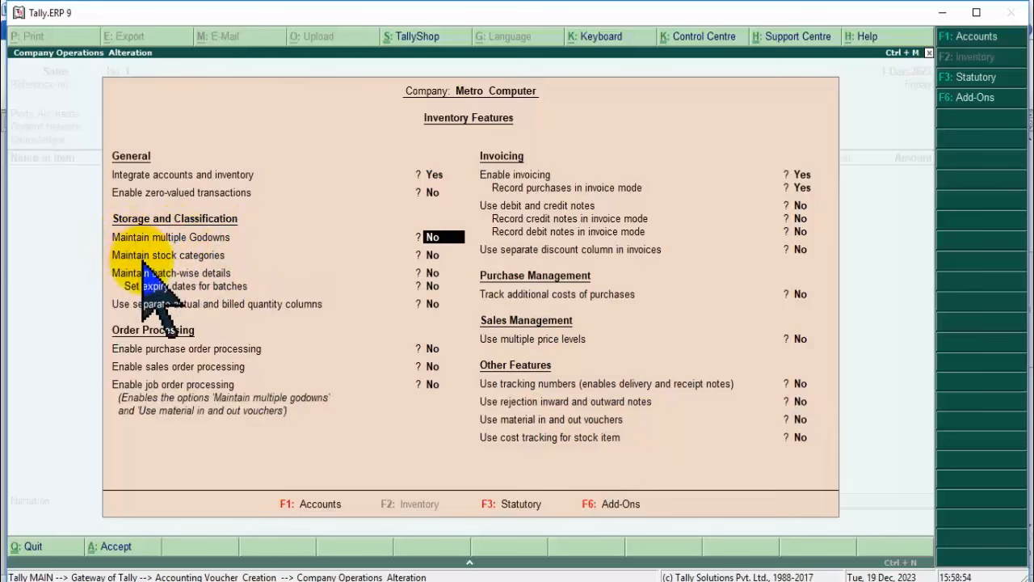
click(203, 273)
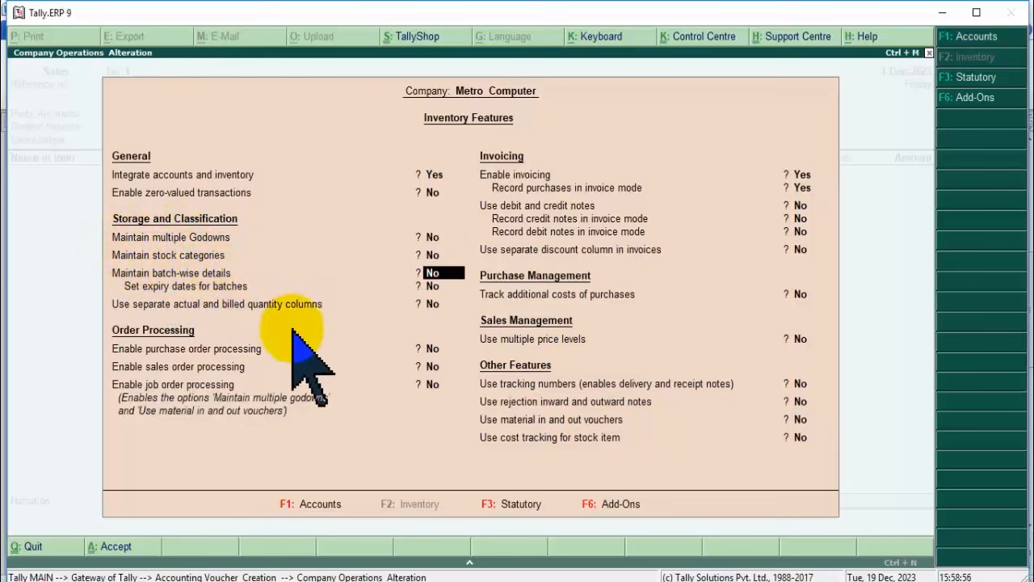
click(243, 350)
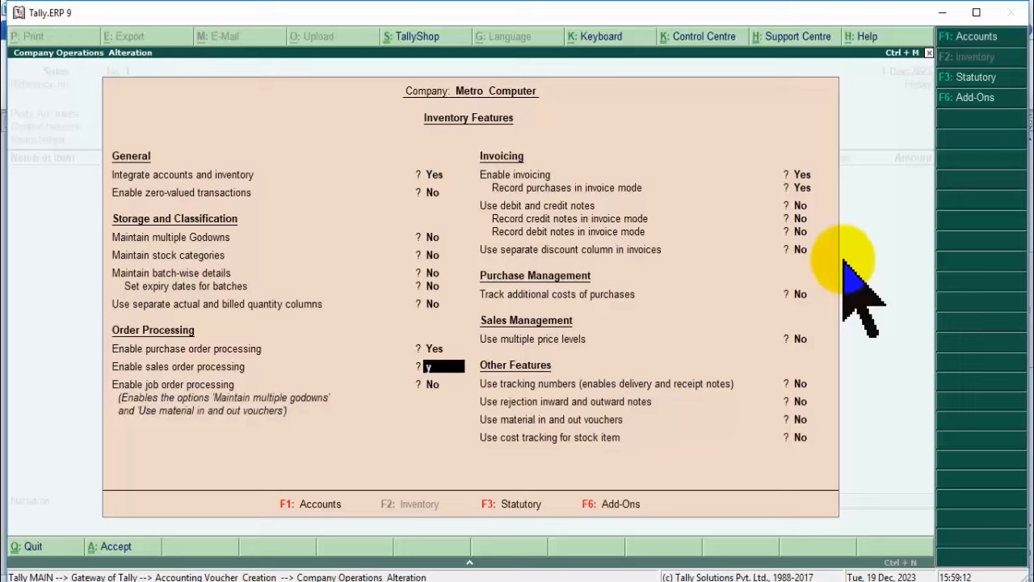
key(alt+Tab)
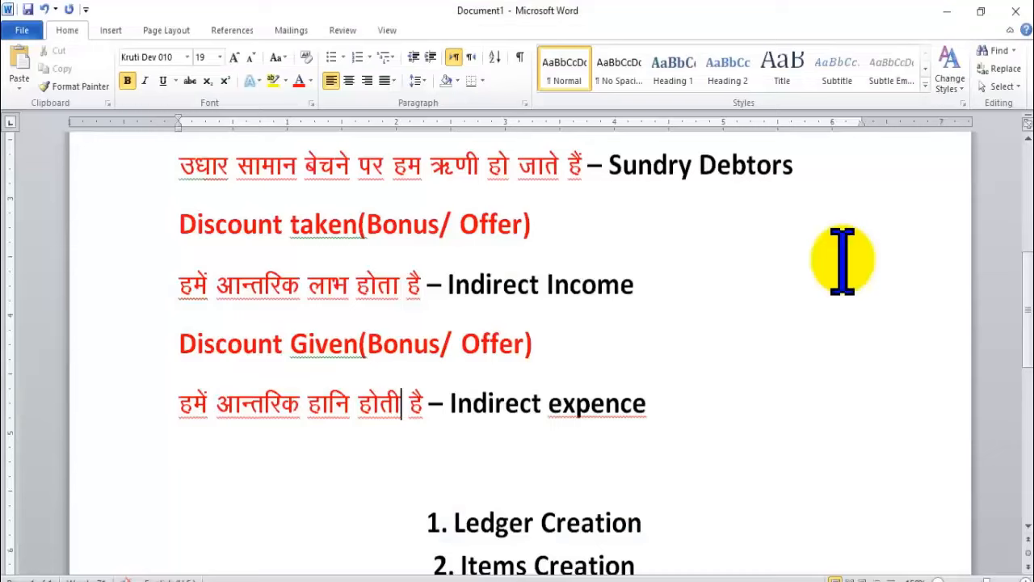
key(alt+Tab)
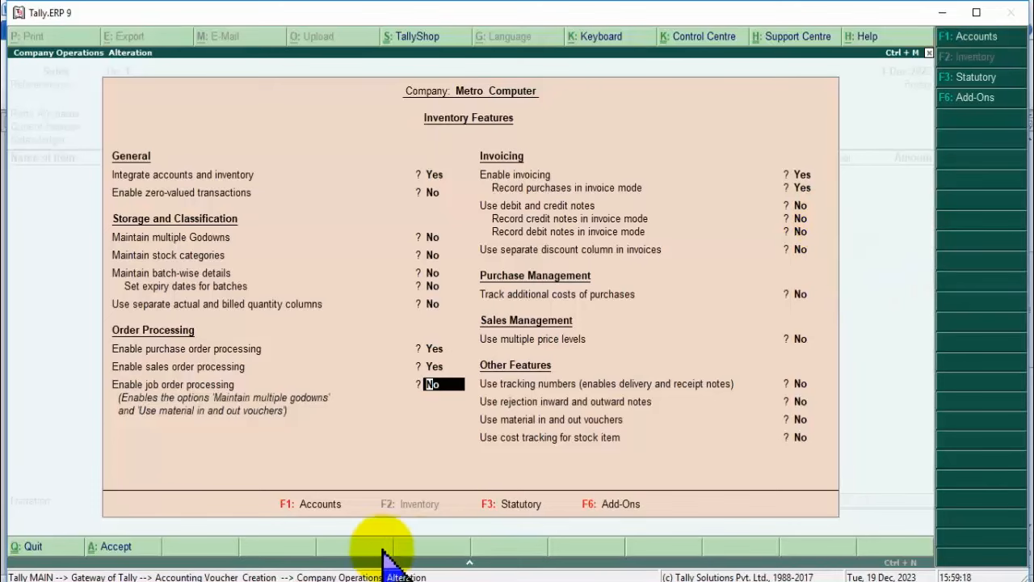
Accept the Inventory Features changes and return to blank Sales voucher No. 1 dated 1-Dec-2023.
click(364, 581)
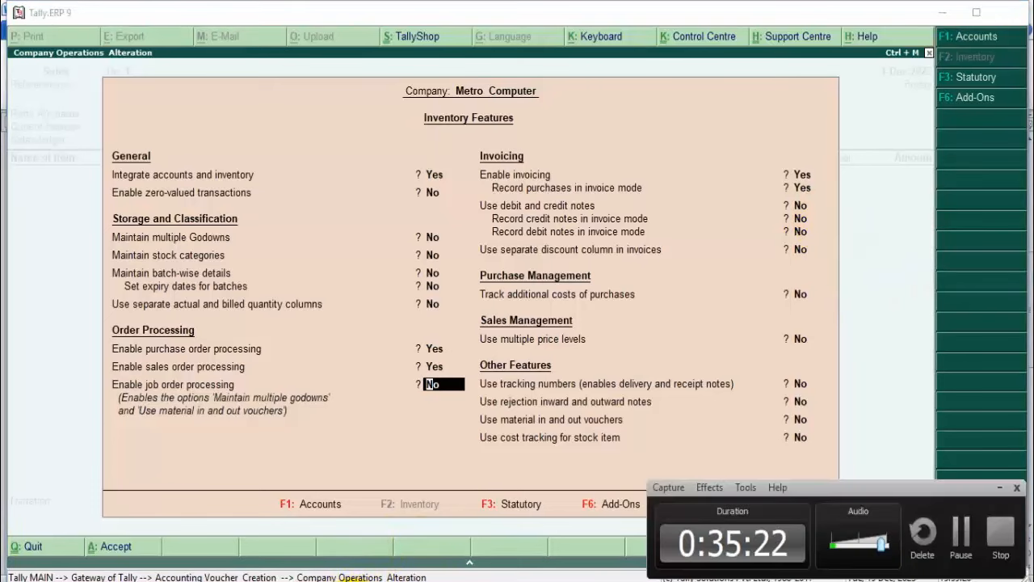
click(364, 581)
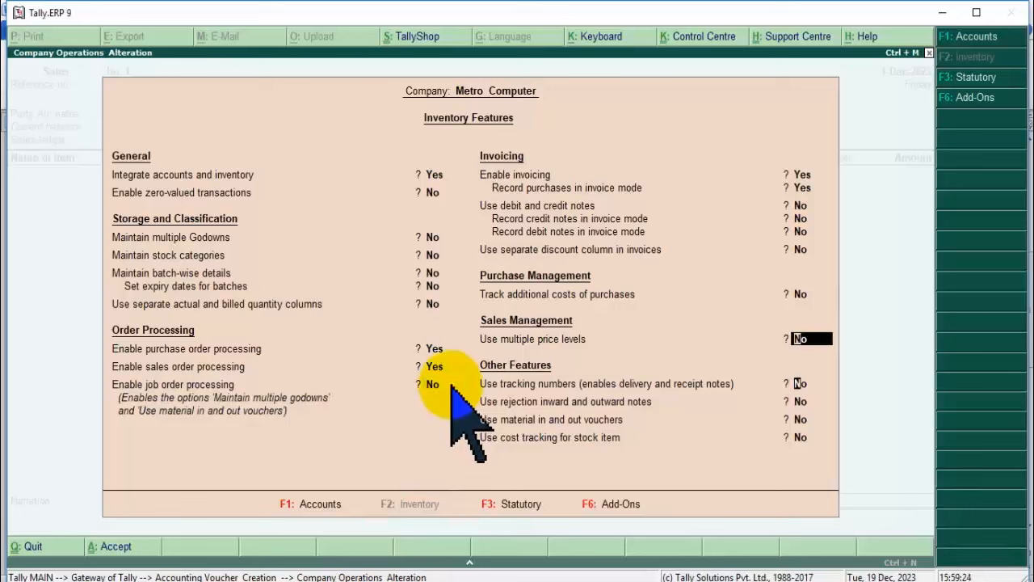
key(Return)
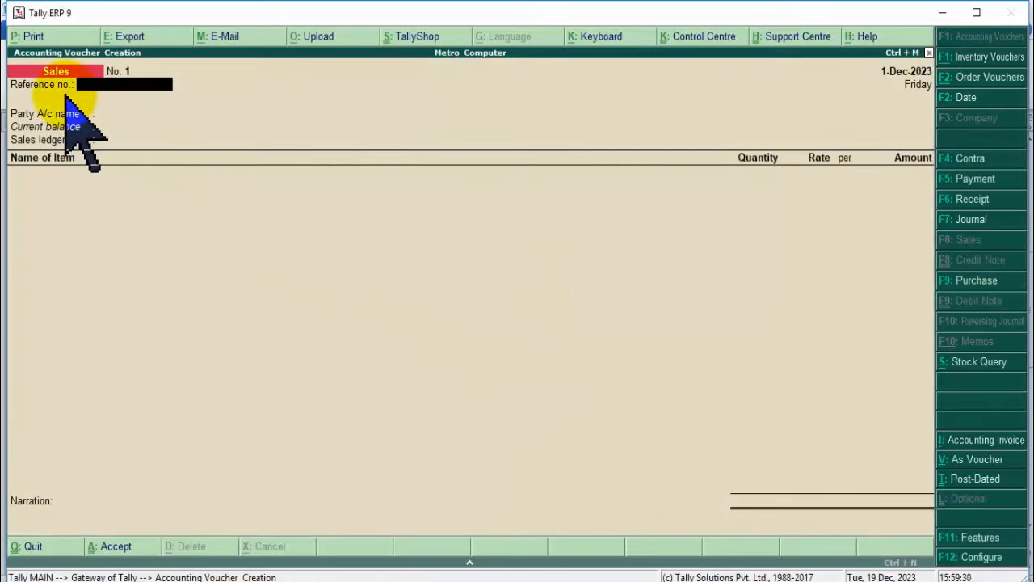
Discard the unfinished purchase order and back out to the Gateway without quitting Tally.
click(700, 401)
key(alt+F4)
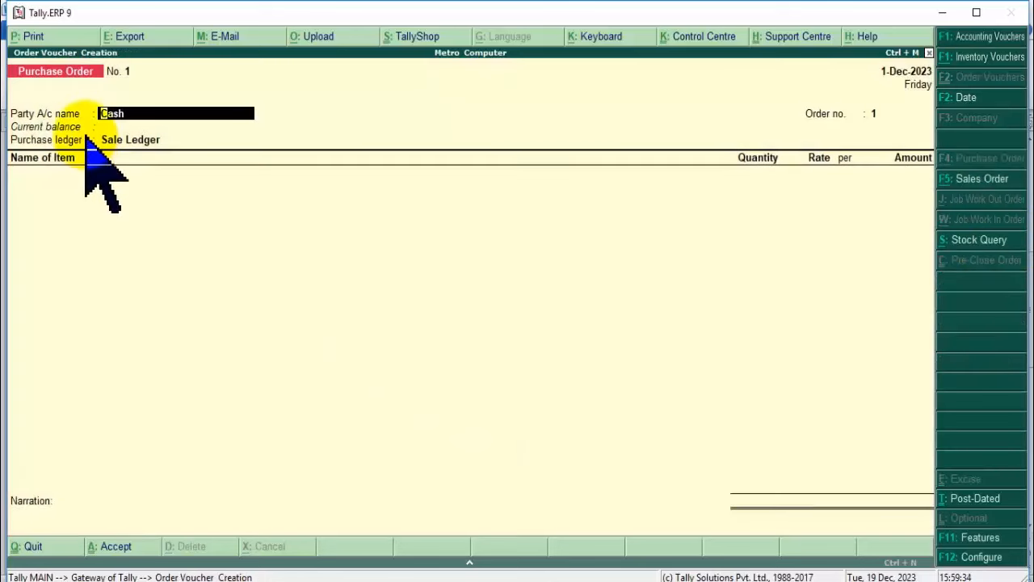
click(355, 264)
key(Escape)
key(y)
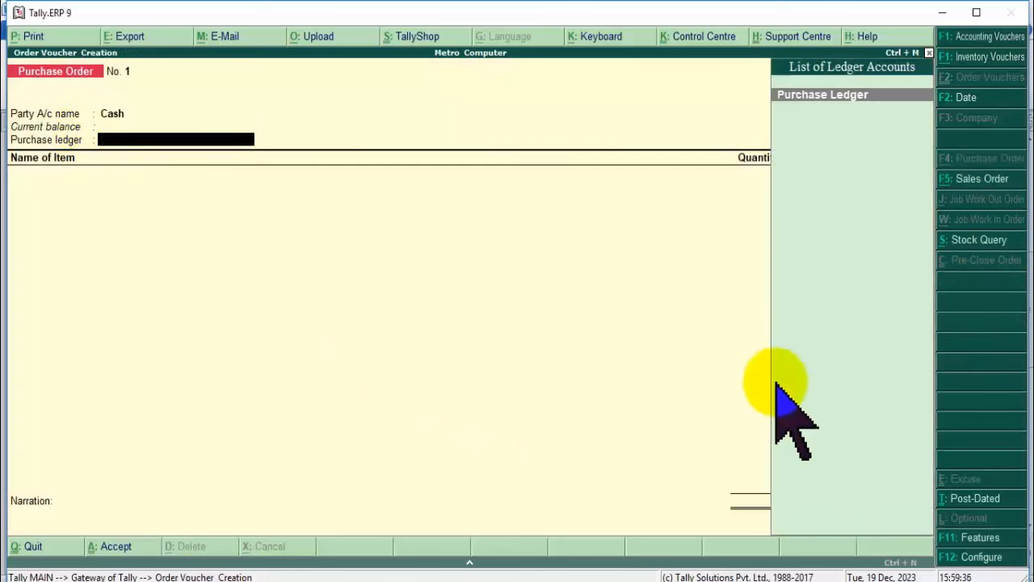
key(Escape)
key(n)
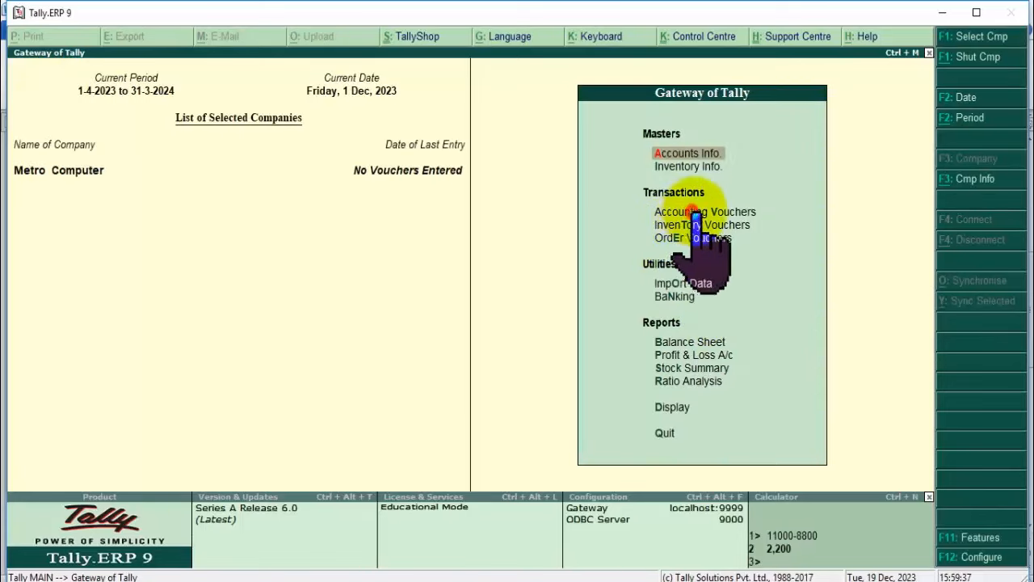
Reopen Accounting Vouchers as a Purchase Order, toggling to Sales Order and back to Purchase Order No. 1.
click(703, 213)
click(703, 213)
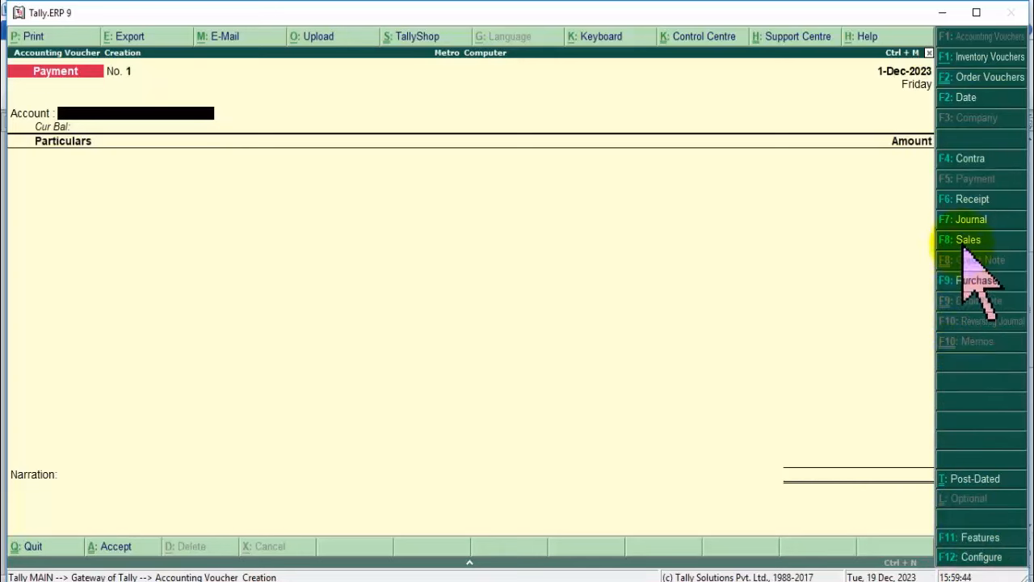
click(813, 266)
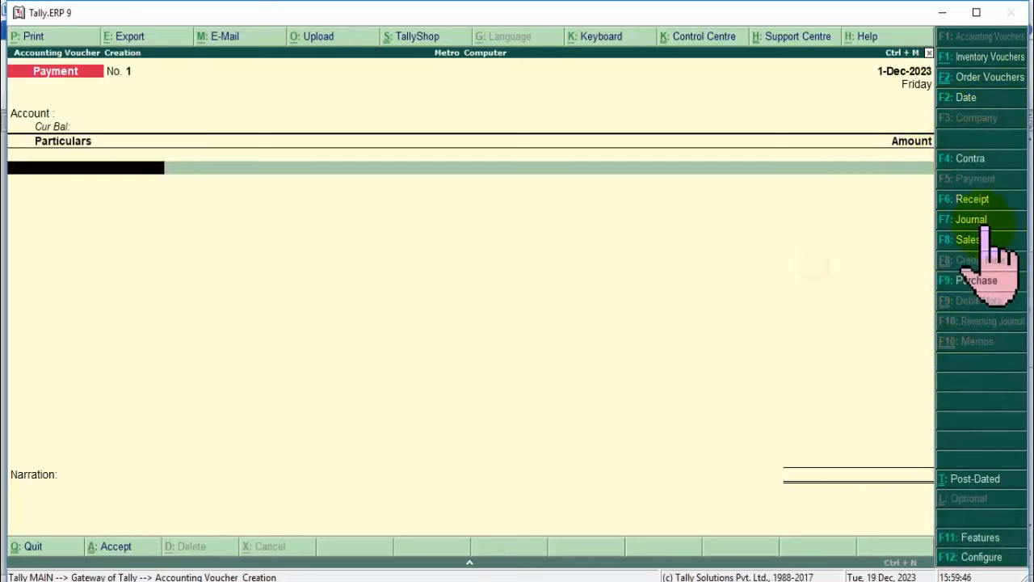
key(alt+F4)
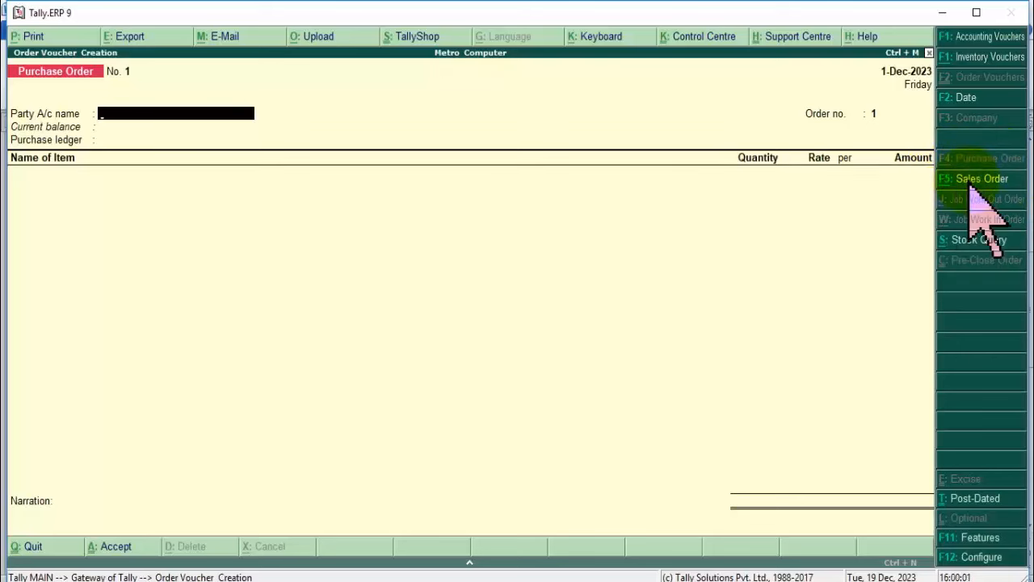
click(970, 182)
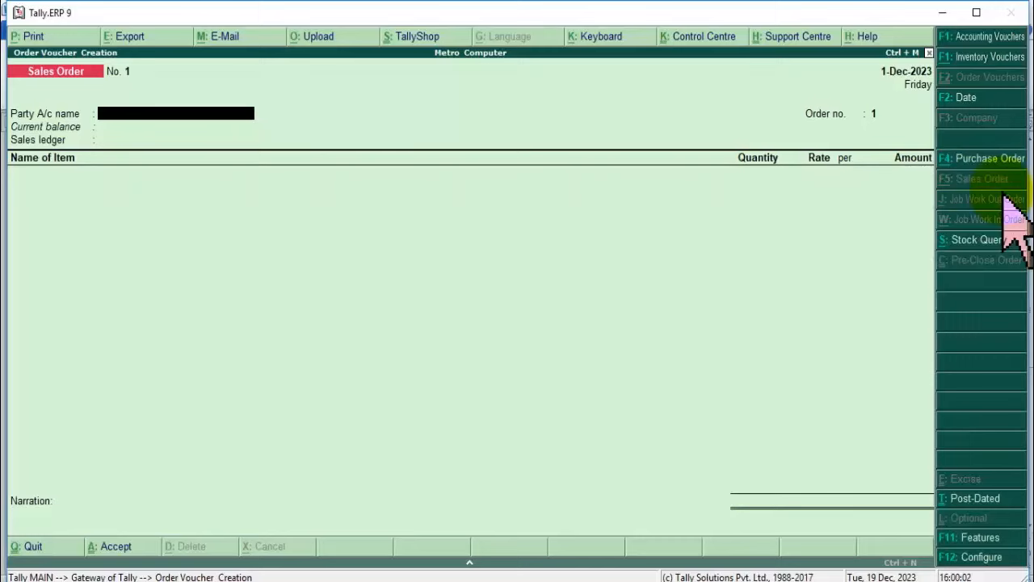
key(F4)
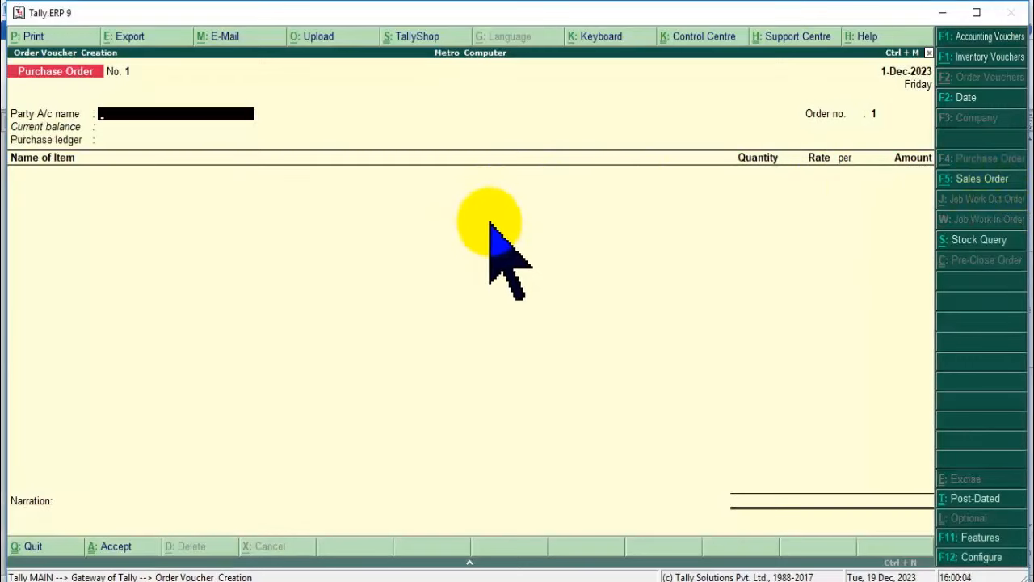
Set Naina Electronics as the purchase order's supplier instead of Cash.
key(Return)
key(Return)
key(Return)
key(Return)
key(Return)
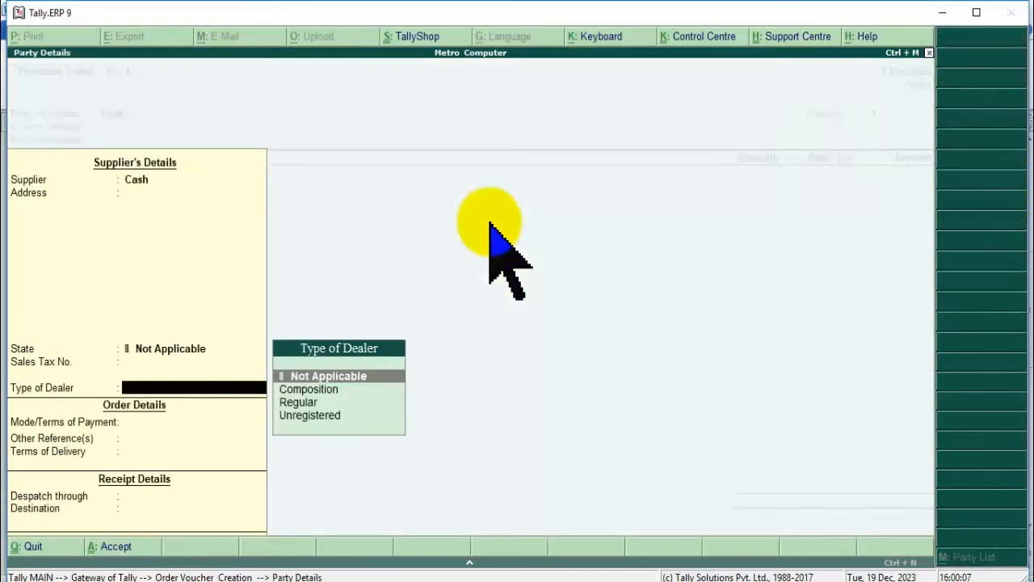
key(Return)
key(Up)
key(Up)
key(Up)
key(Up)
key(Up)
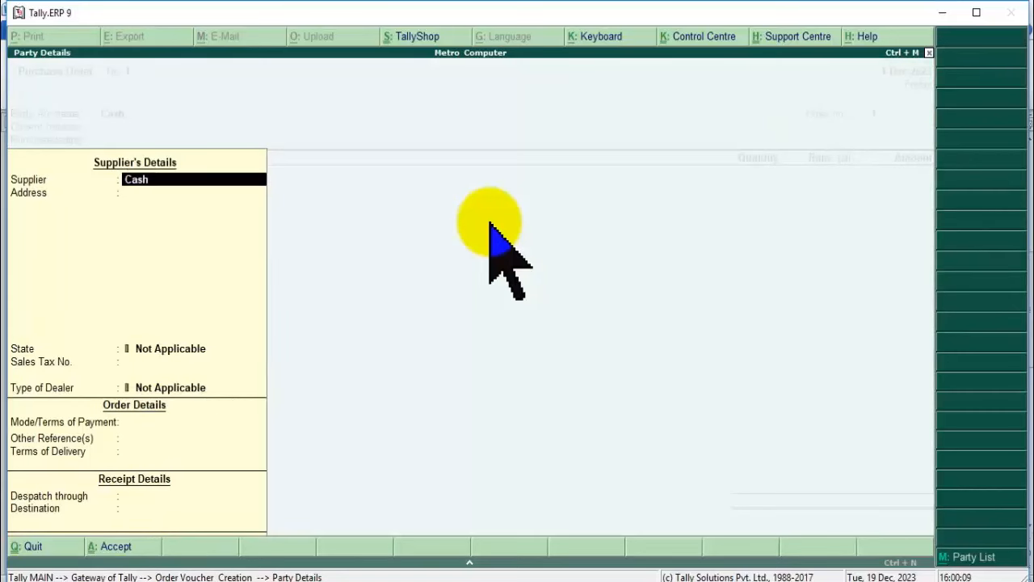
key(Escape)
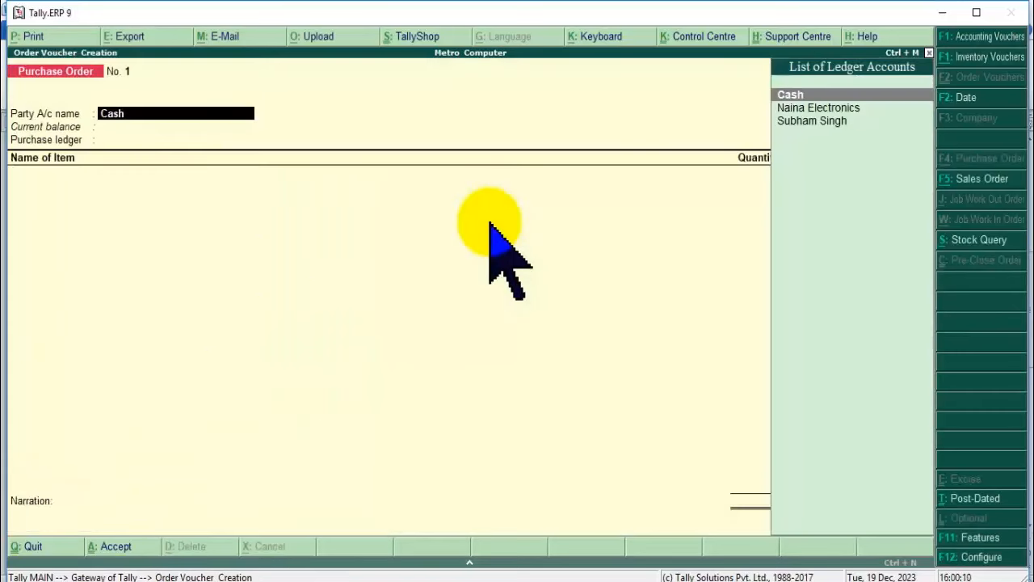
key(Down)
key(Return)
key(Return)
key(Return)
key(Return)
key(Return)
key(Return)
key(Return)
key(Return)
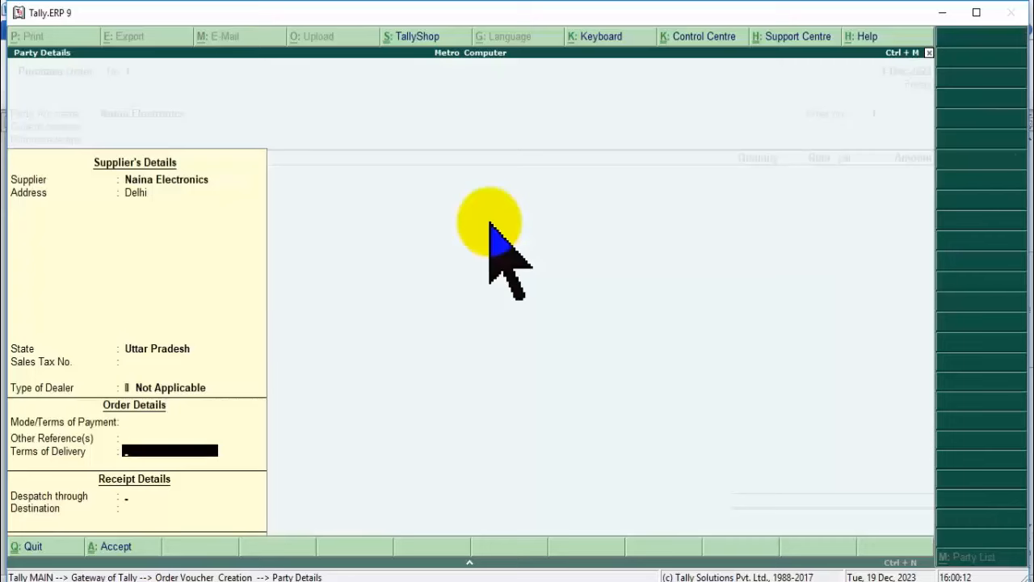
key(Return)
key(Return)
key(Return)
Add Hp Keyboard due in 2 Days, 10 Nos at 500.00, totalling 5,000.00.
key(Return)
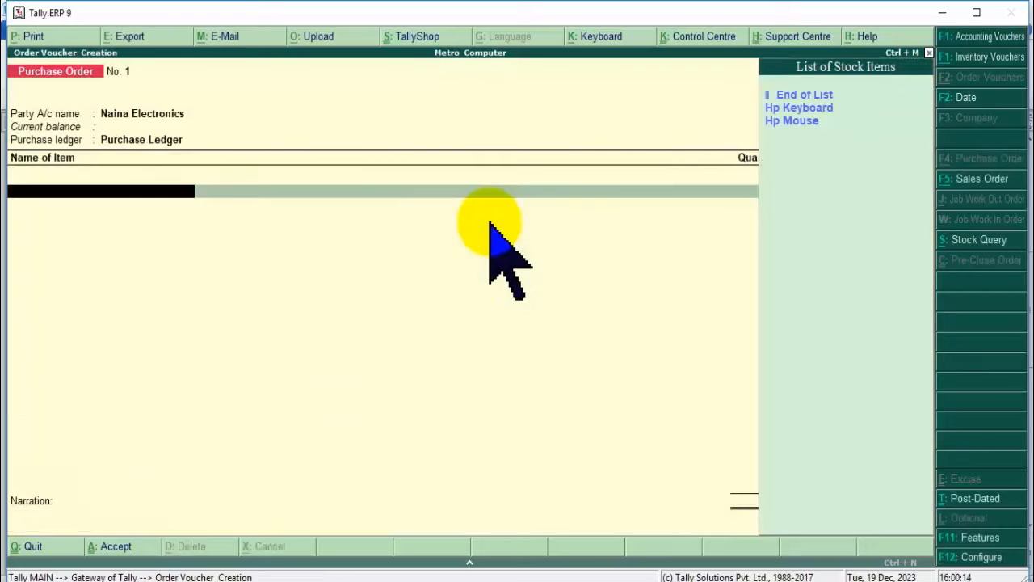
key(Down)
key(Return)
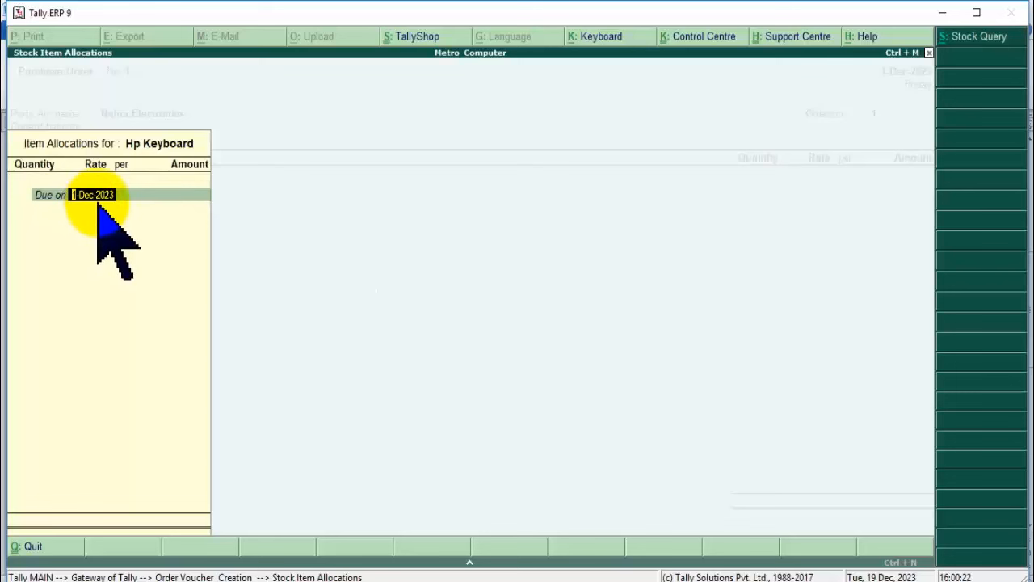
key(Return)
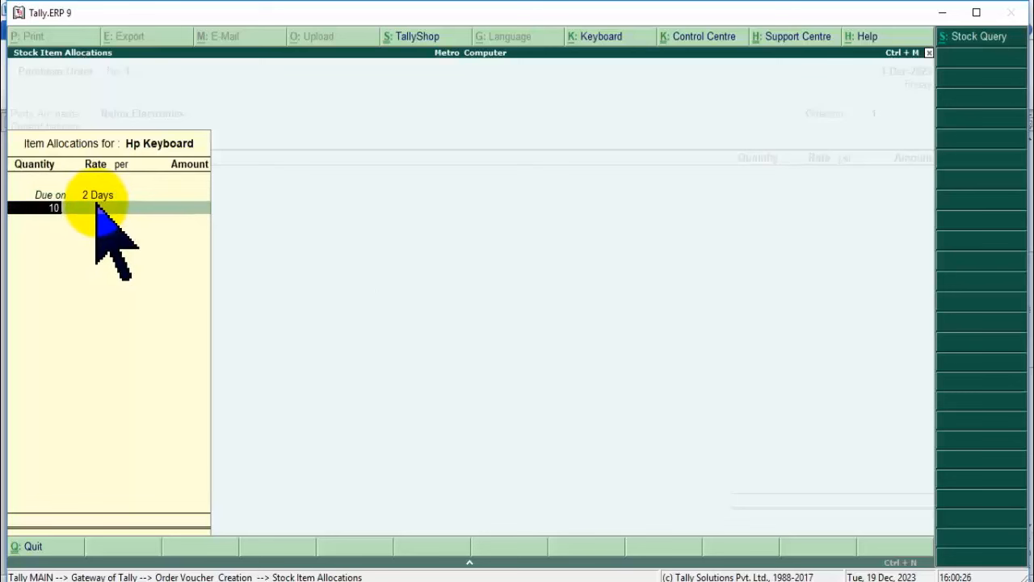
key(Return)
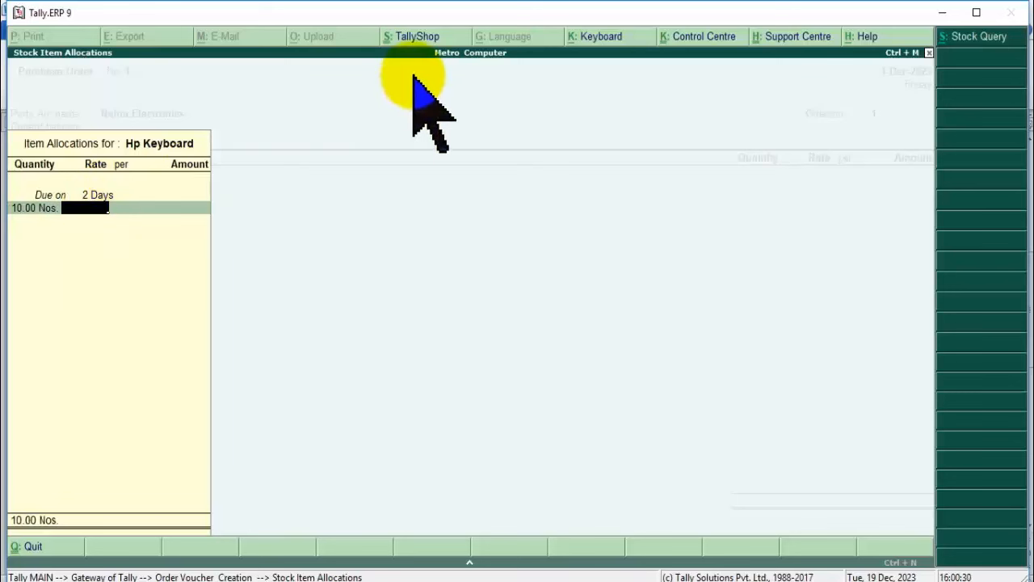
text(500)
key(Return)
key(Return)
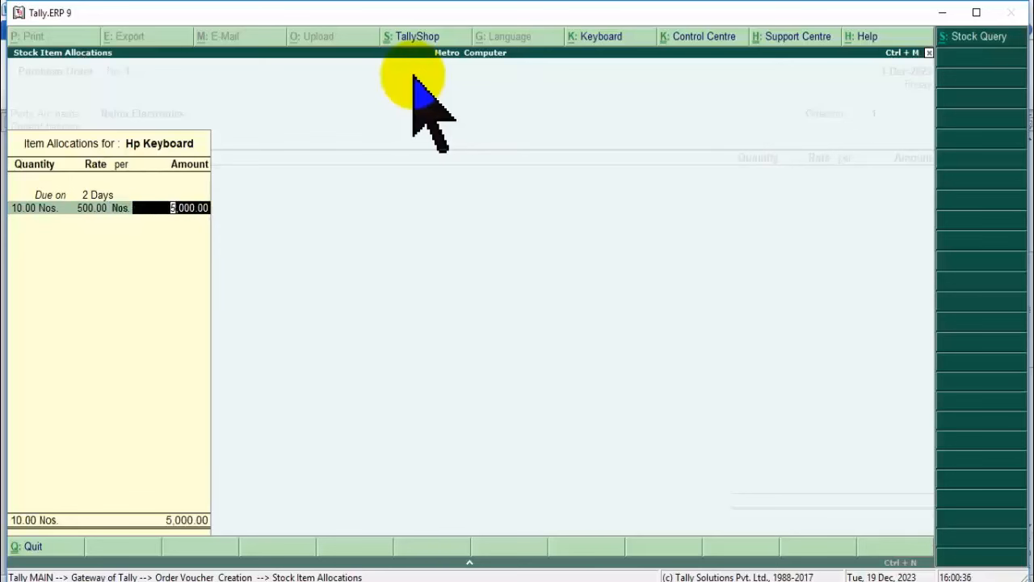
key(Return)
key(Return)
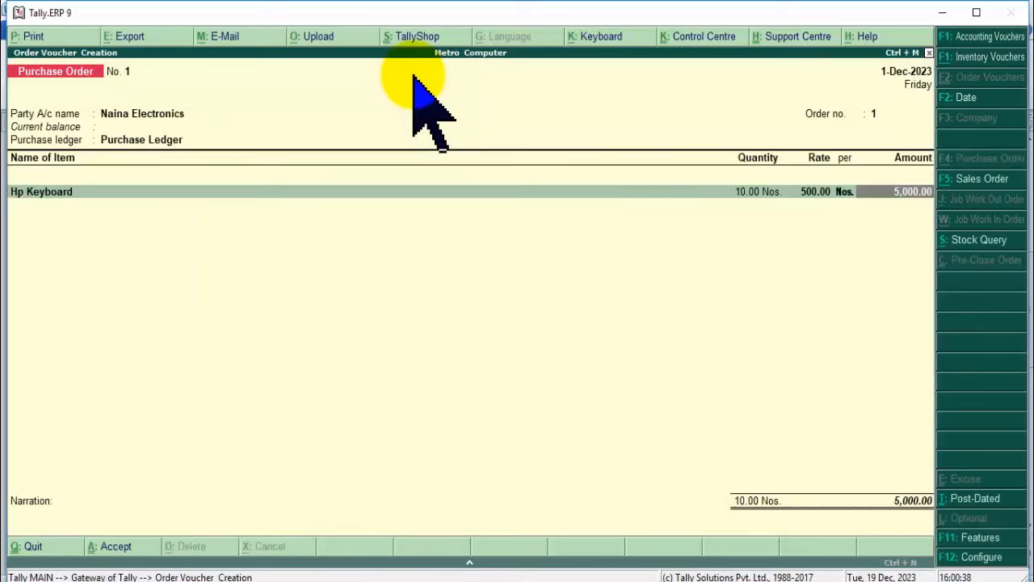
Add Hp Mouse due in 2 Days, 10 Nos at 300.00.
key(Return)
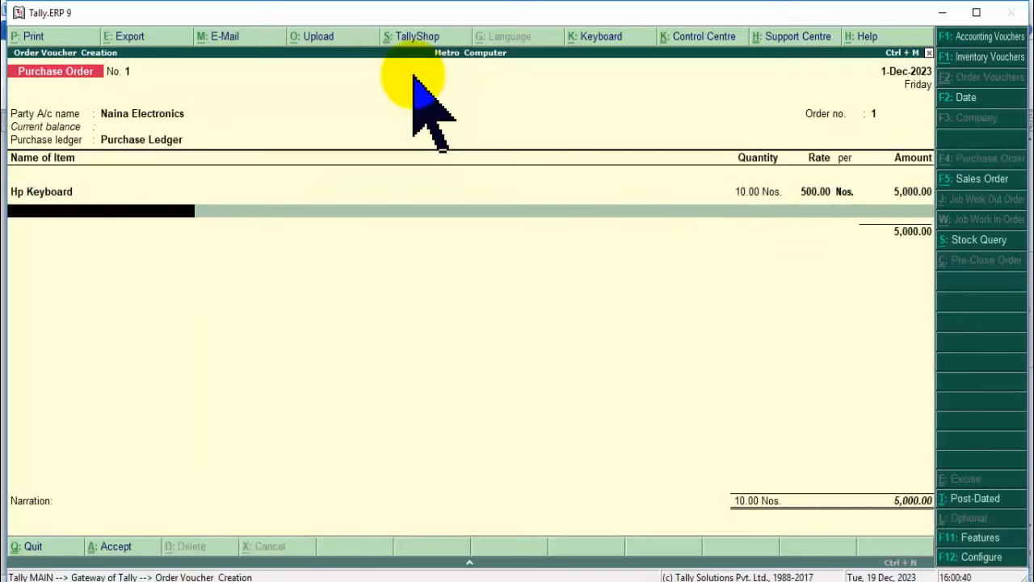
key(Down)
key(Down)
key(Return)
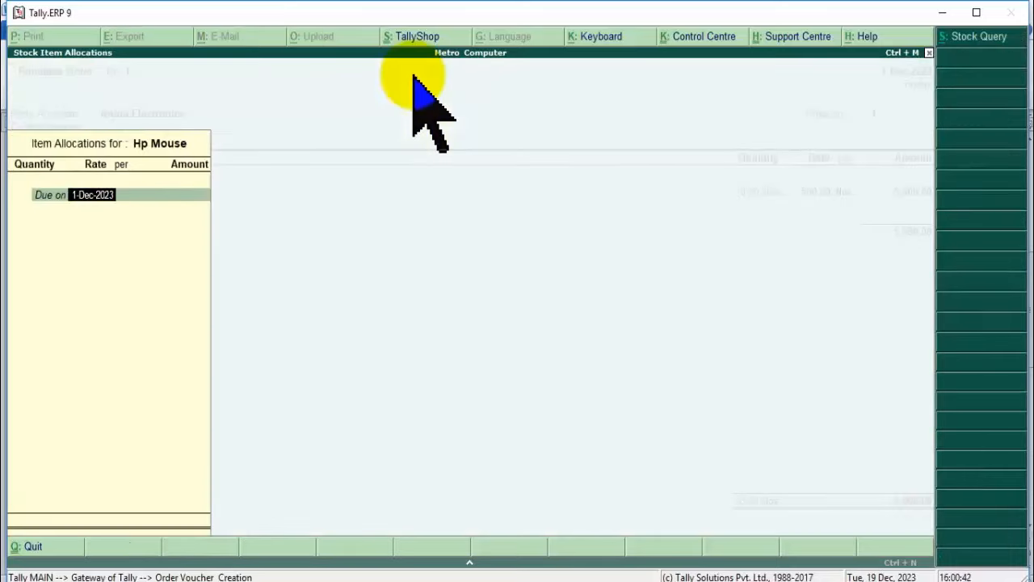
text(2)
key(Return)
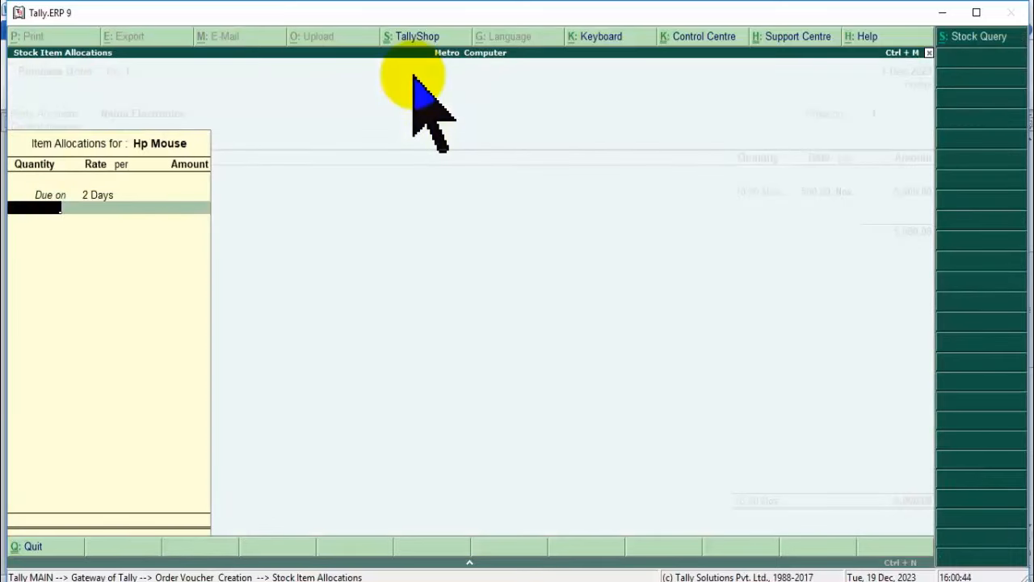
key(Return)
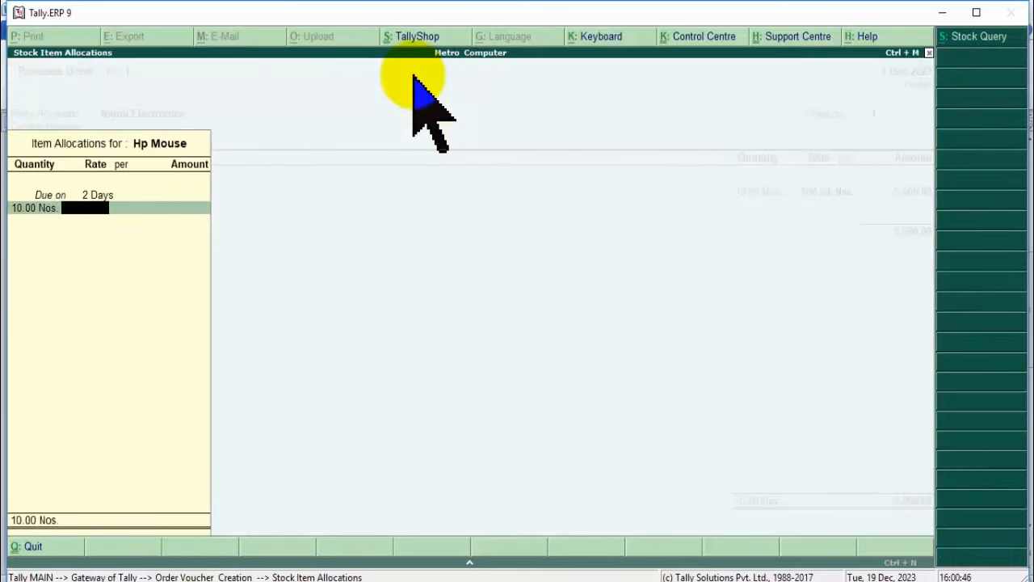
text(300)
key(Return)
key(Return)
key(Return)
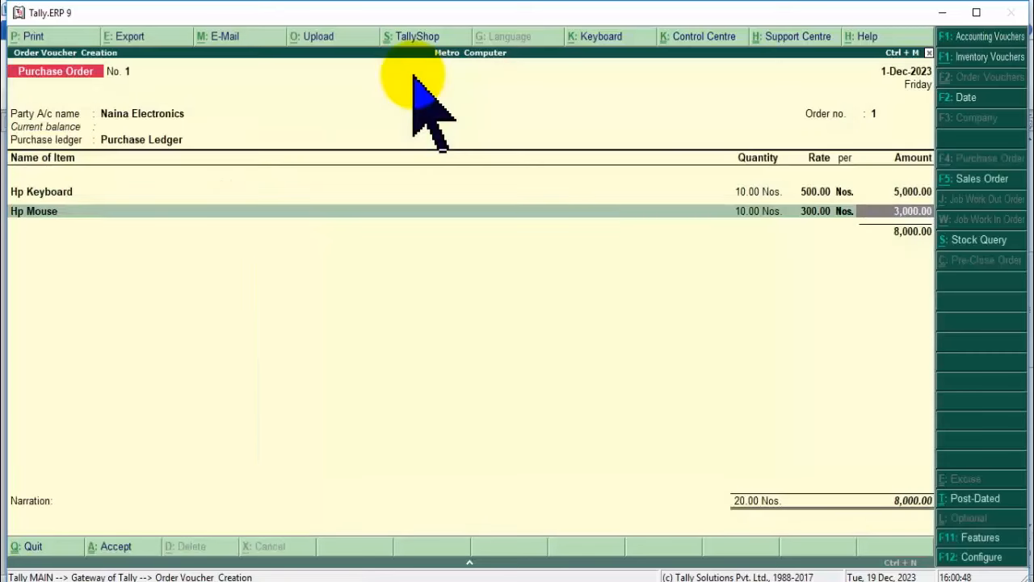
key(Return)
Save the 8,000.00 purchase order and back out to the Gateway.
key(Return)
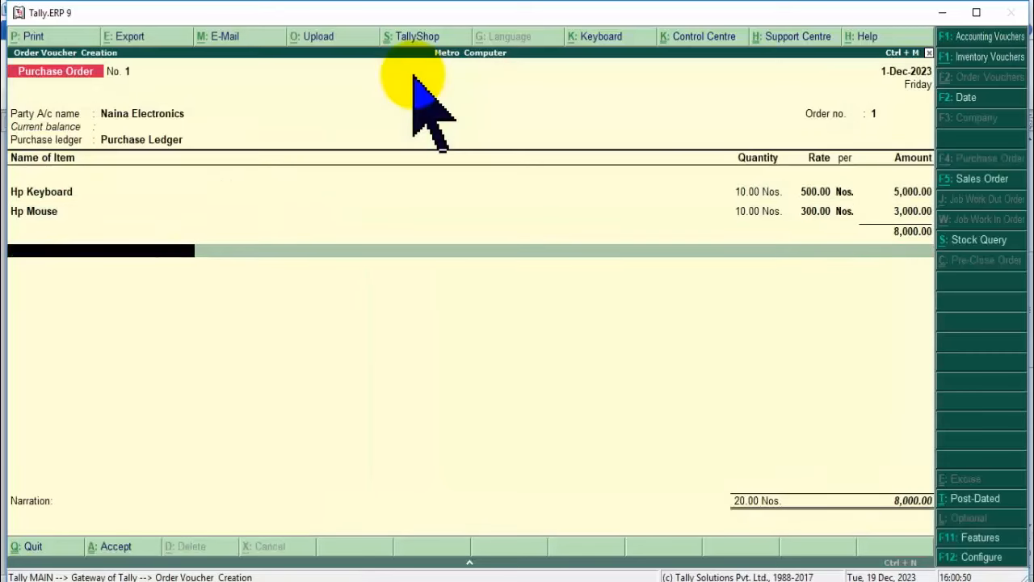
key(Return)
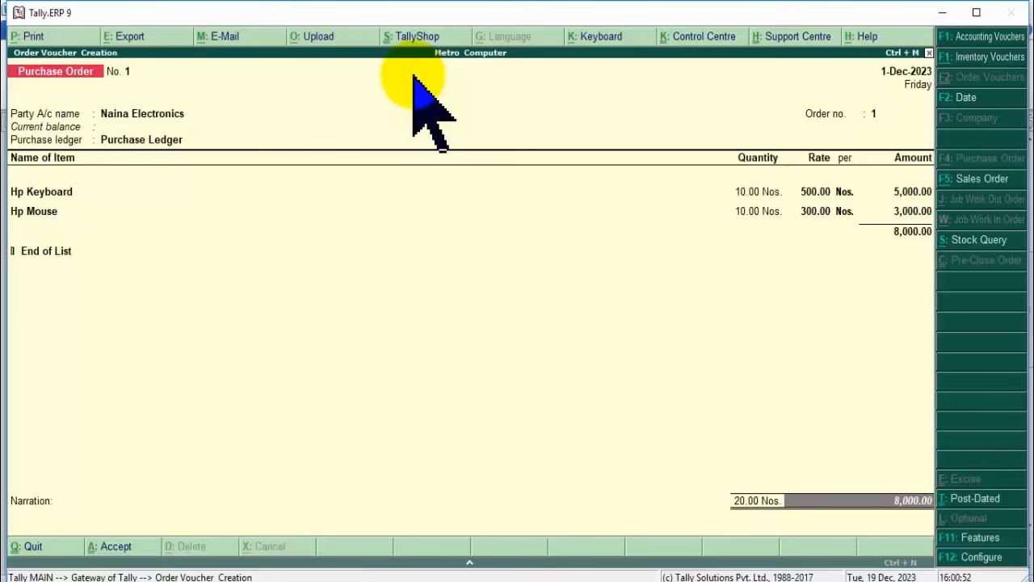
key(Return)
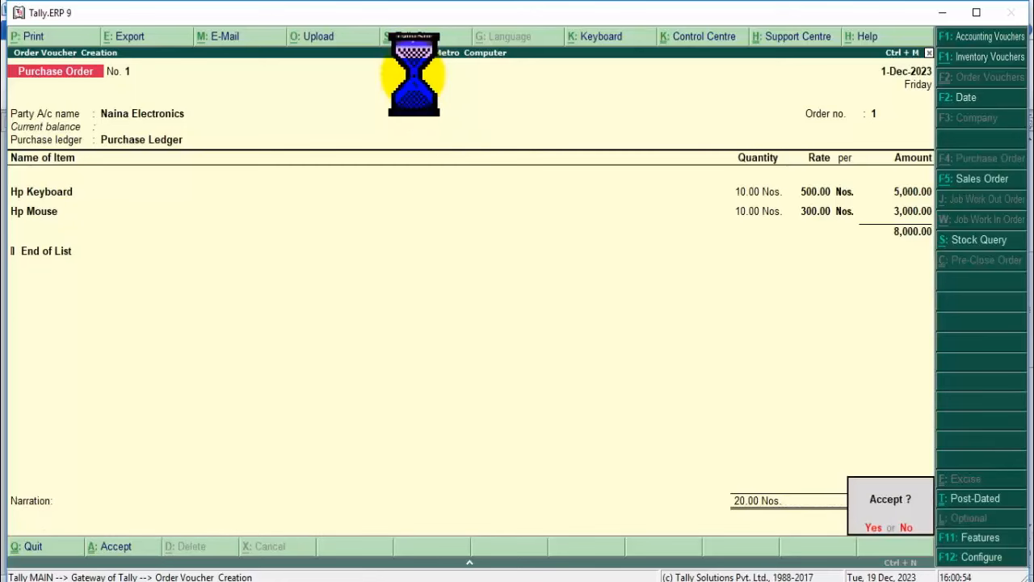
key(Return)
key(Escape)
key(Return)
key(Escape)
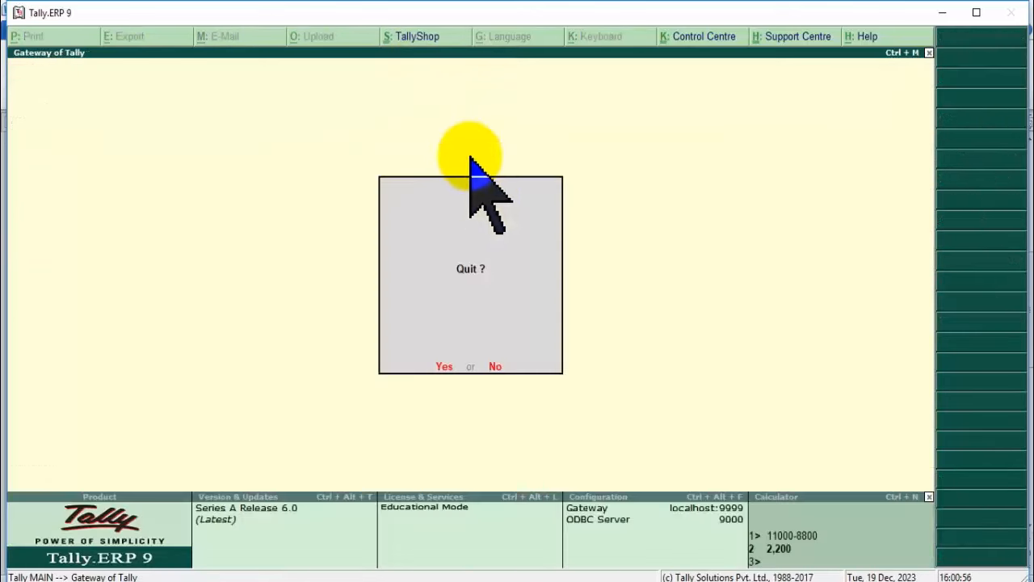
key(Escape)
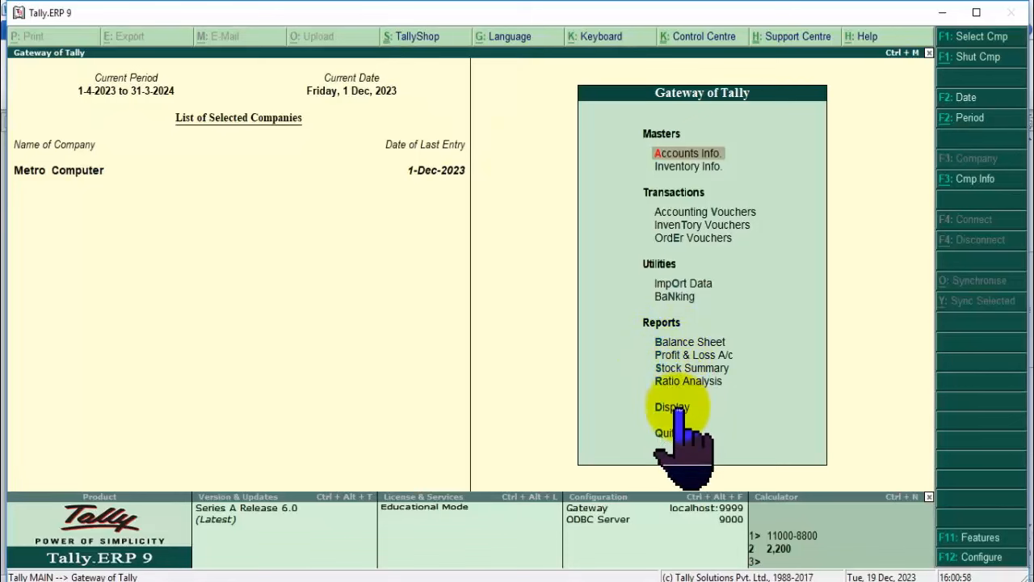
click(677, 408)
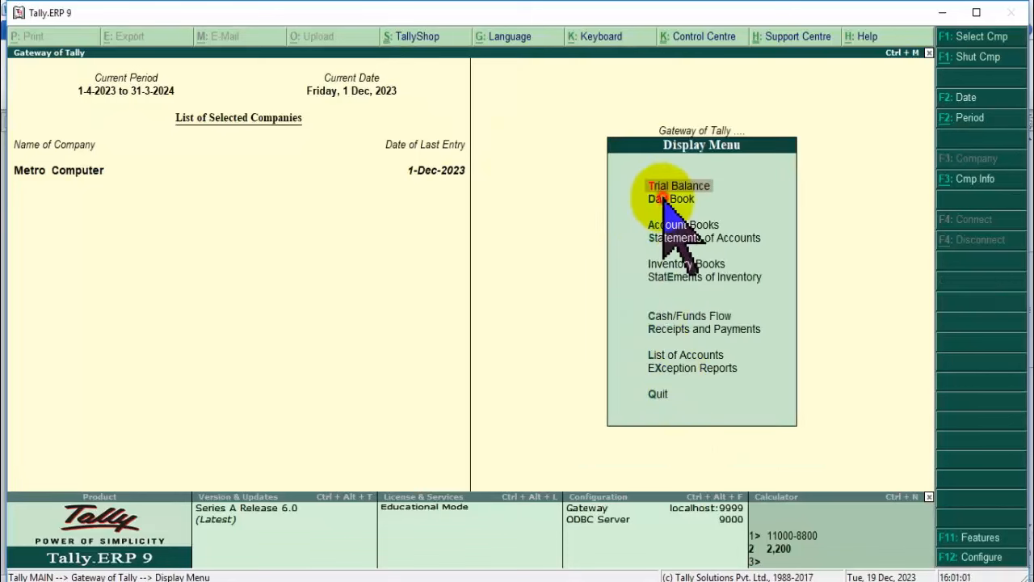
click(664, 198)
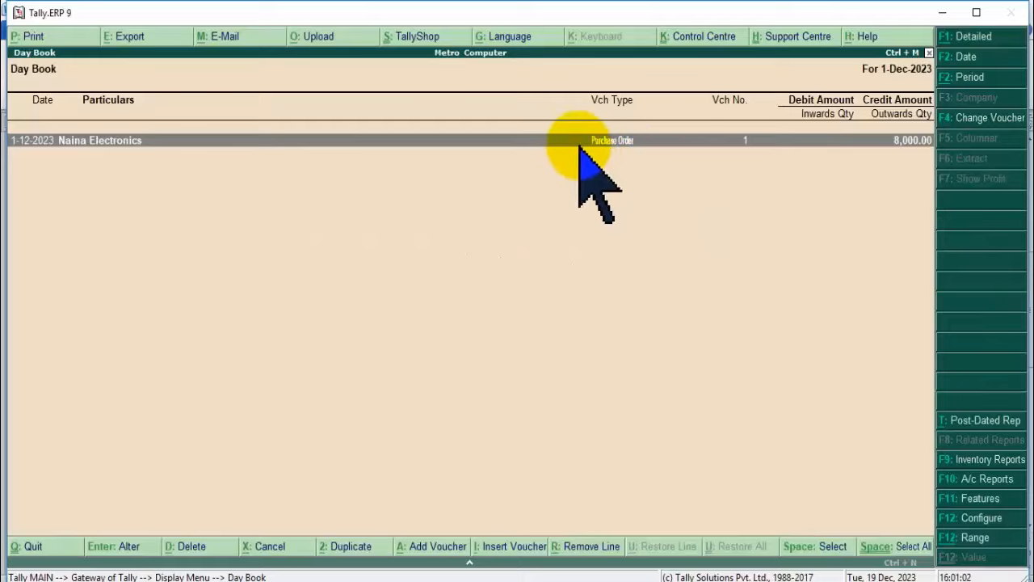
key(Escape)
key(Escape)
click(690, 342)
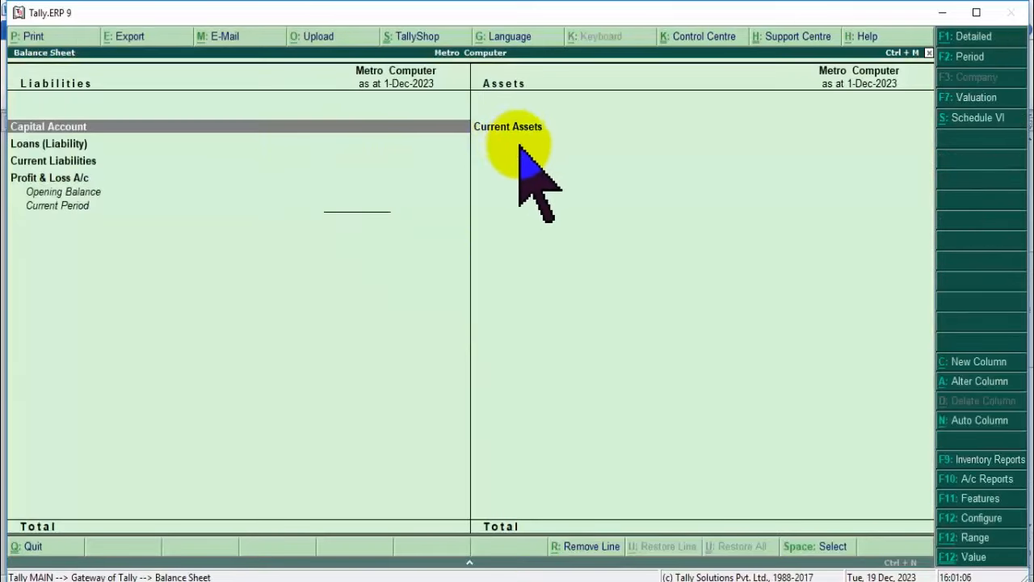
click(517, 129)
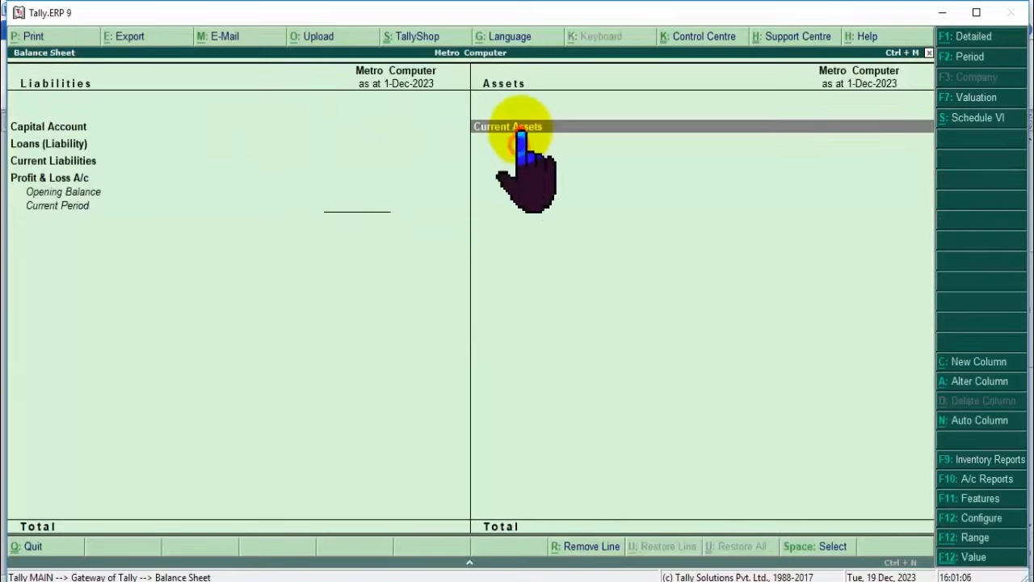
click(517, 129)
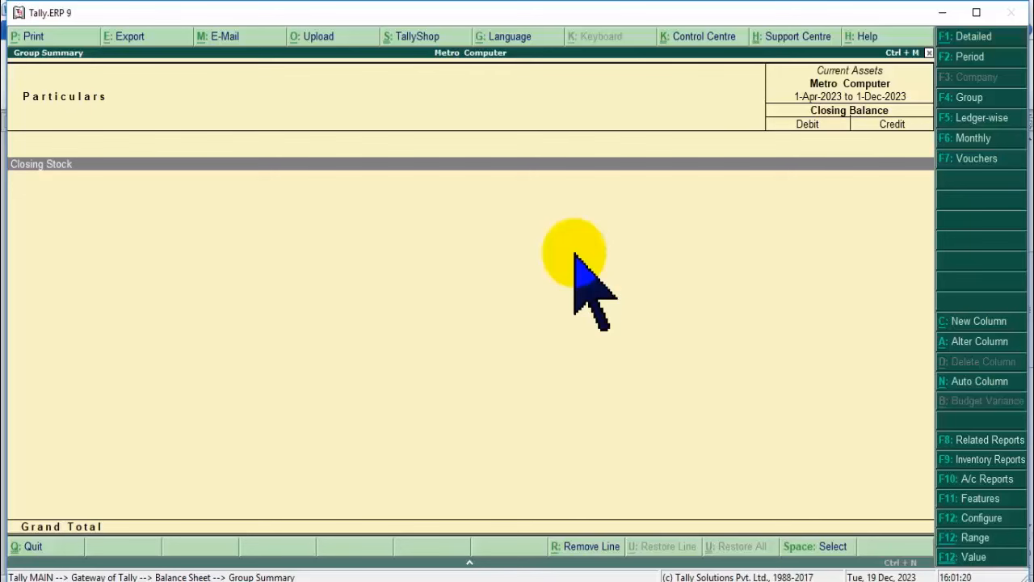
key(alt+Tab)
click(558, 347)
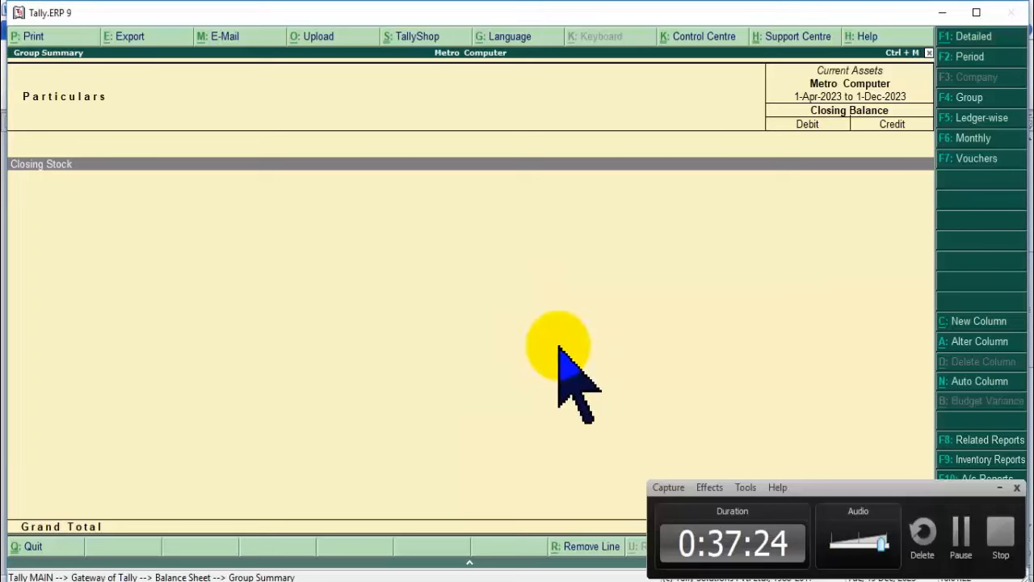
click(999, 487)
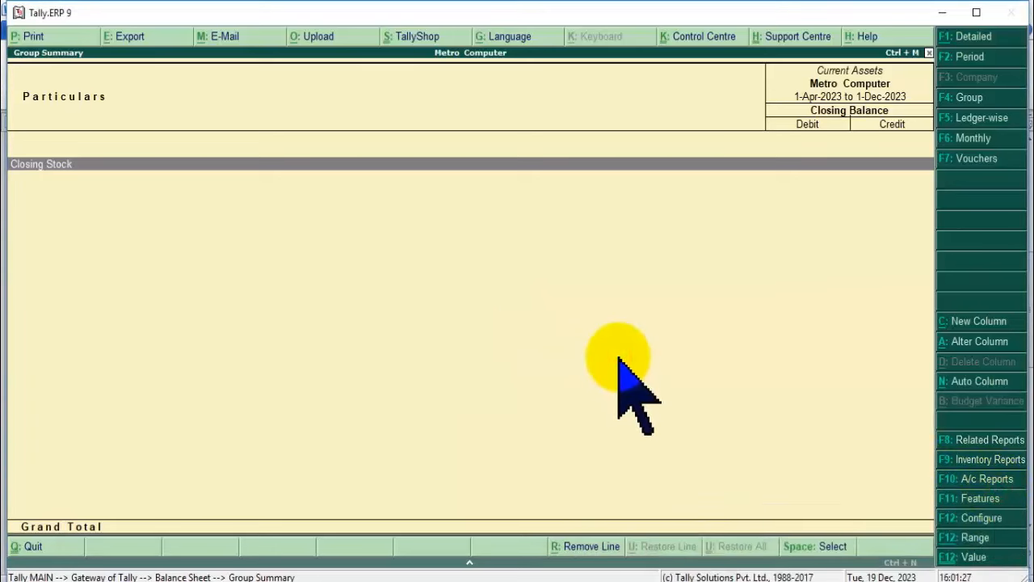
key(Escape)
key(Escape)
key(Escape)
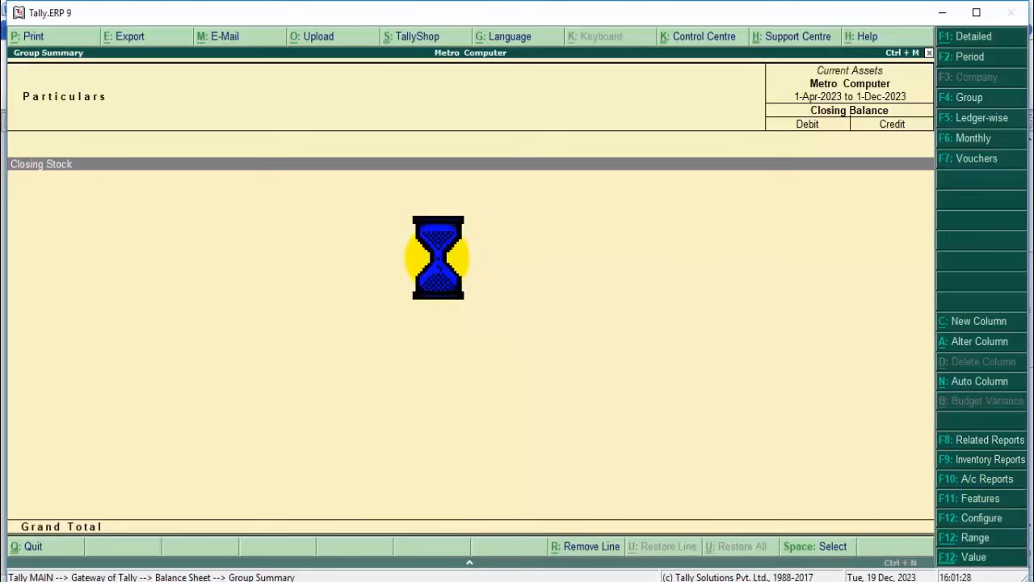
key(y)
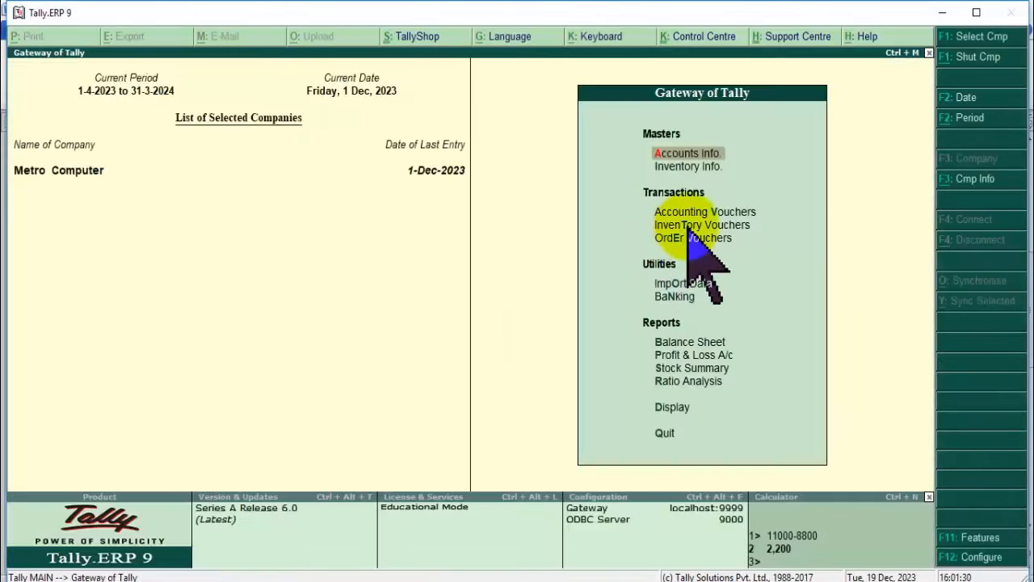
Start an accounting voucher, switch it to Purchase, then abandon the empty voucher.
click(693, 212)
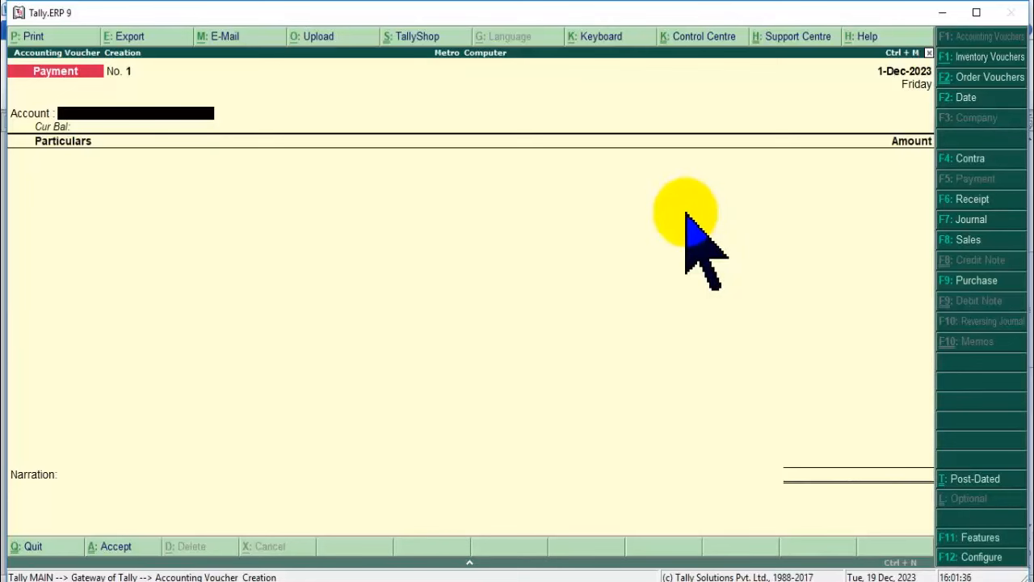
key(Return)
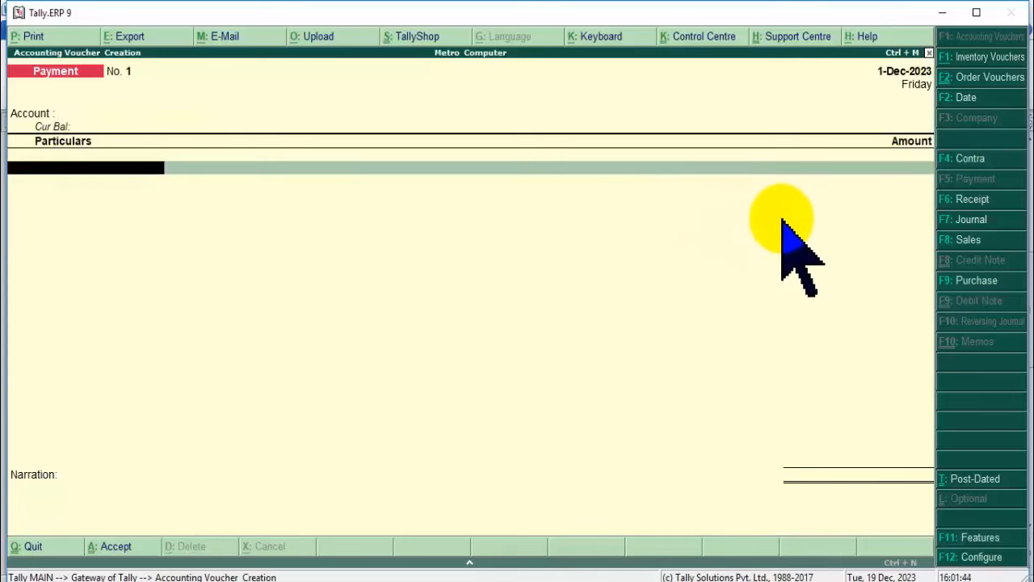
click(794, 238)
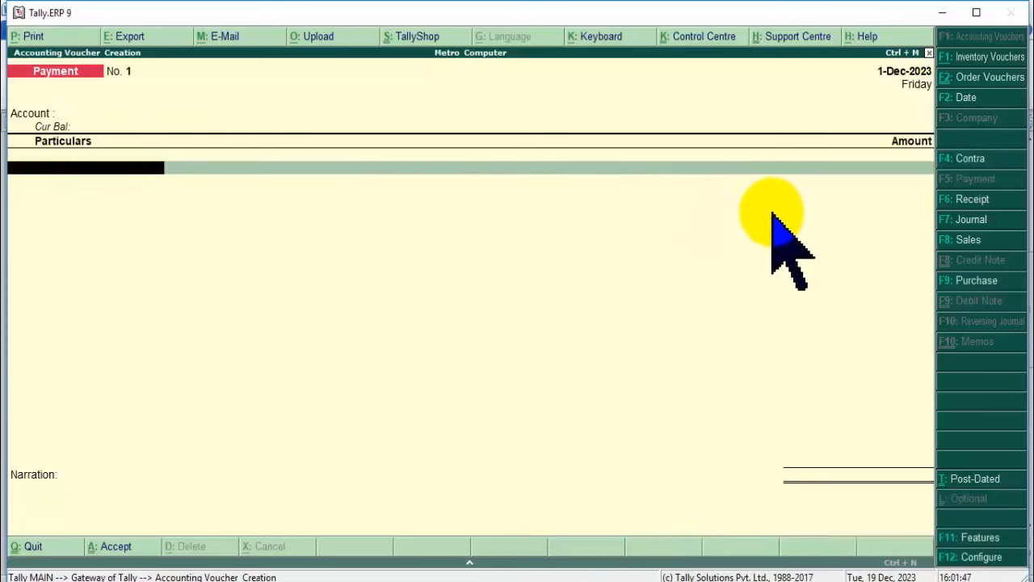
click(772, 211)
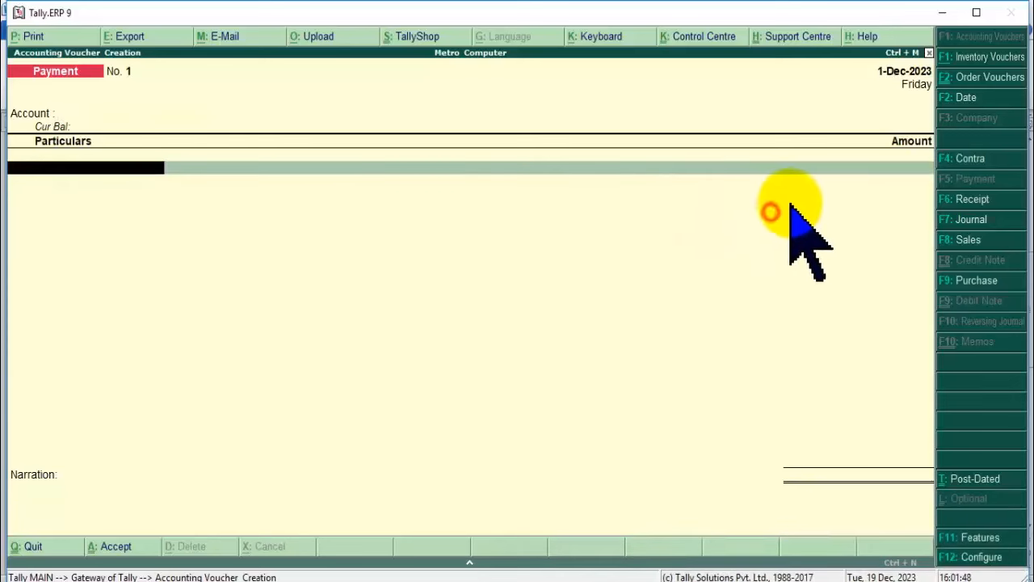
click(976, 280)
click(735, 305)
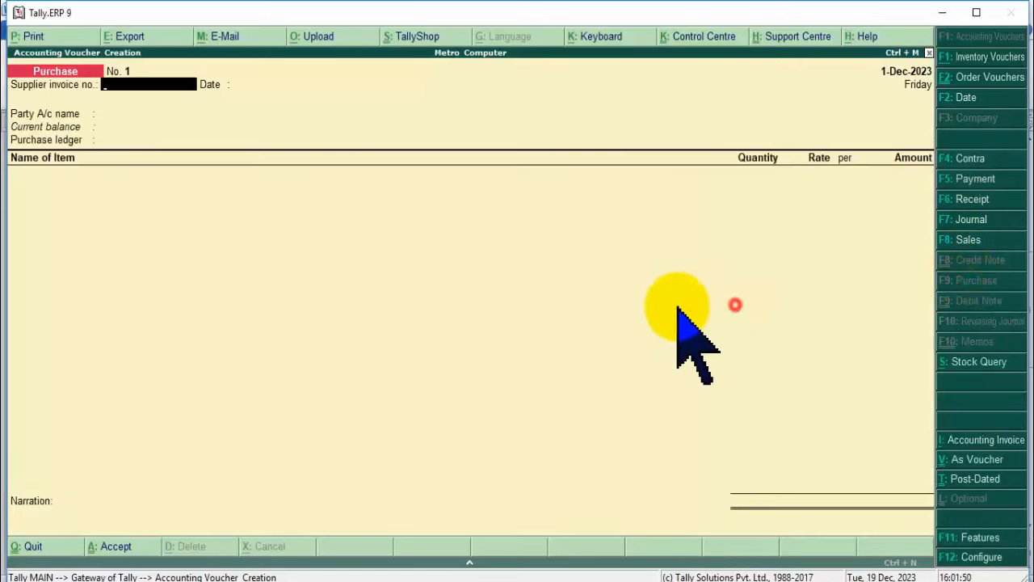
click(410, 240)
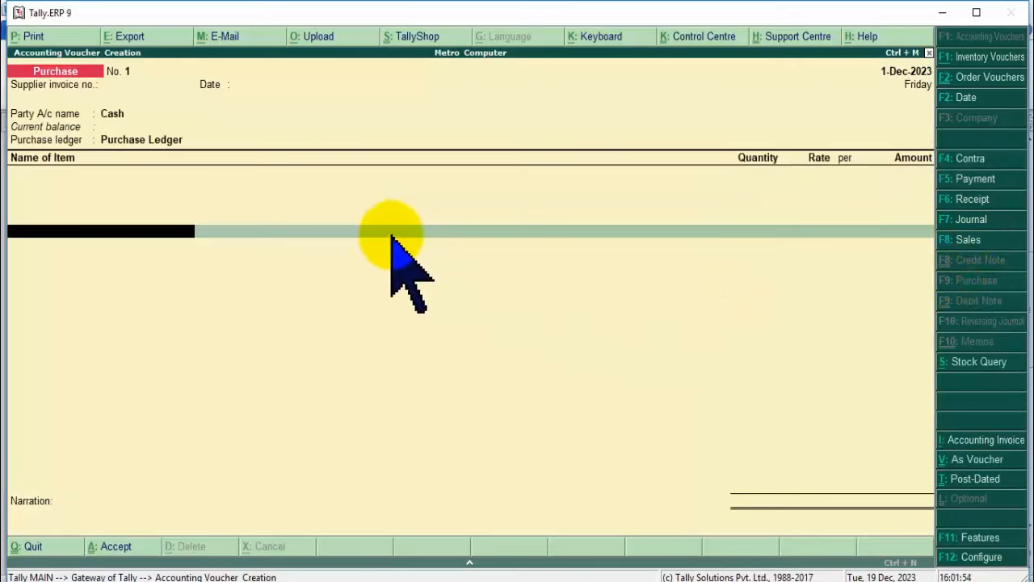
click(204, 181)
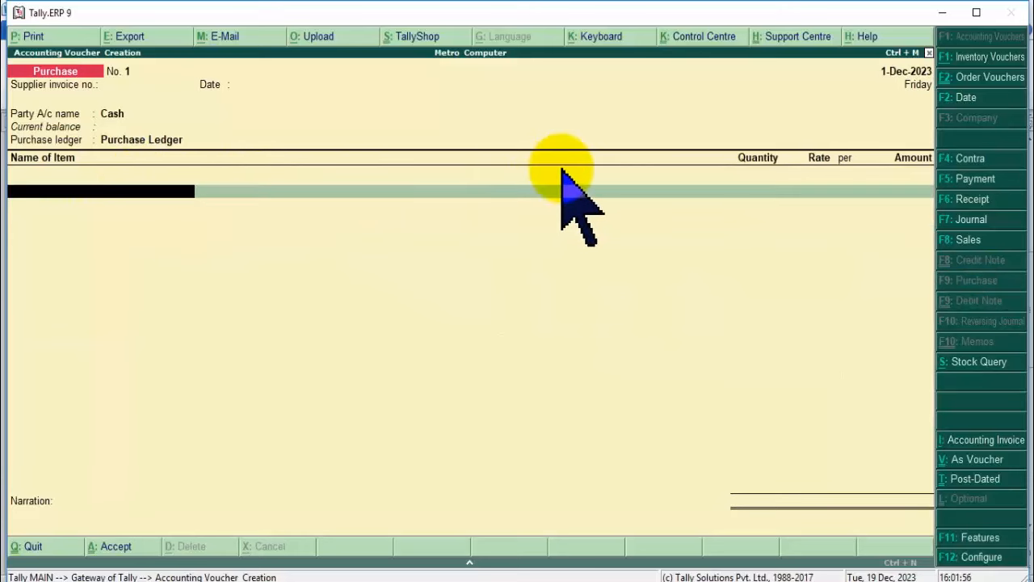
key(Escape)
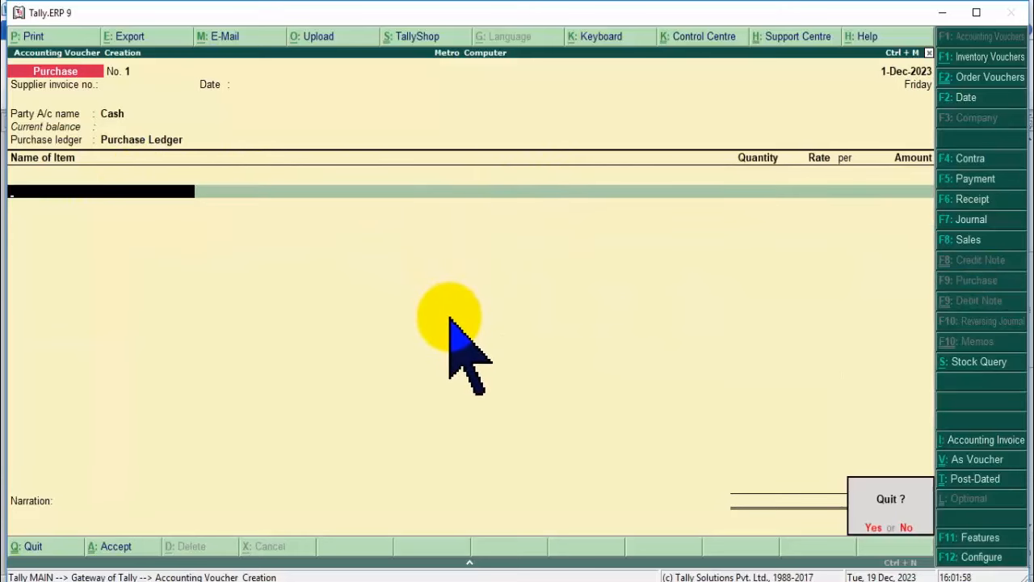
key(Return)
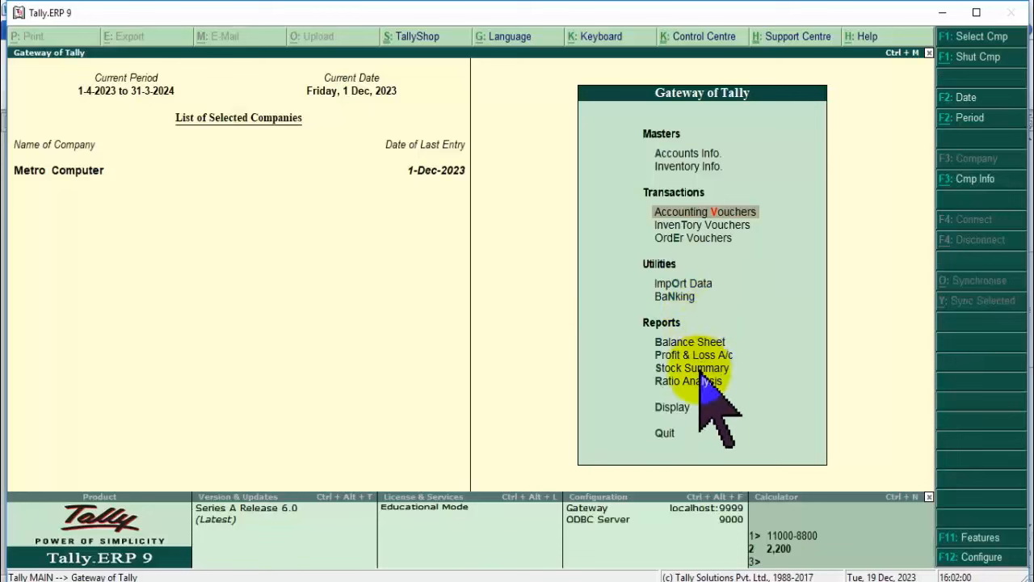
Open Metro Computer's Balance Sheet as at 1-Dec-2023, showing groups with no amounts.
click(675, 406)
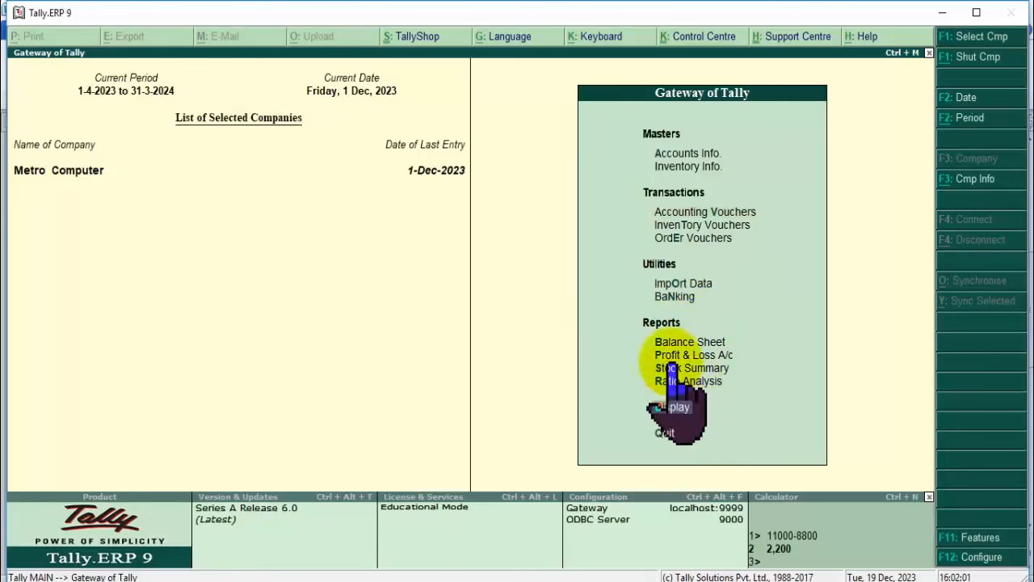
key(Escape)
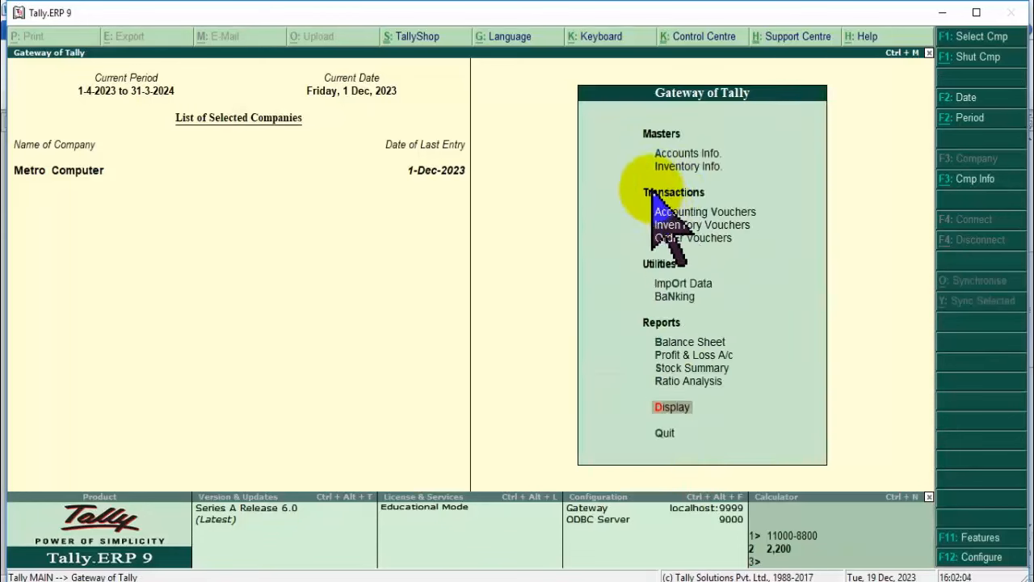
click(696, 342)
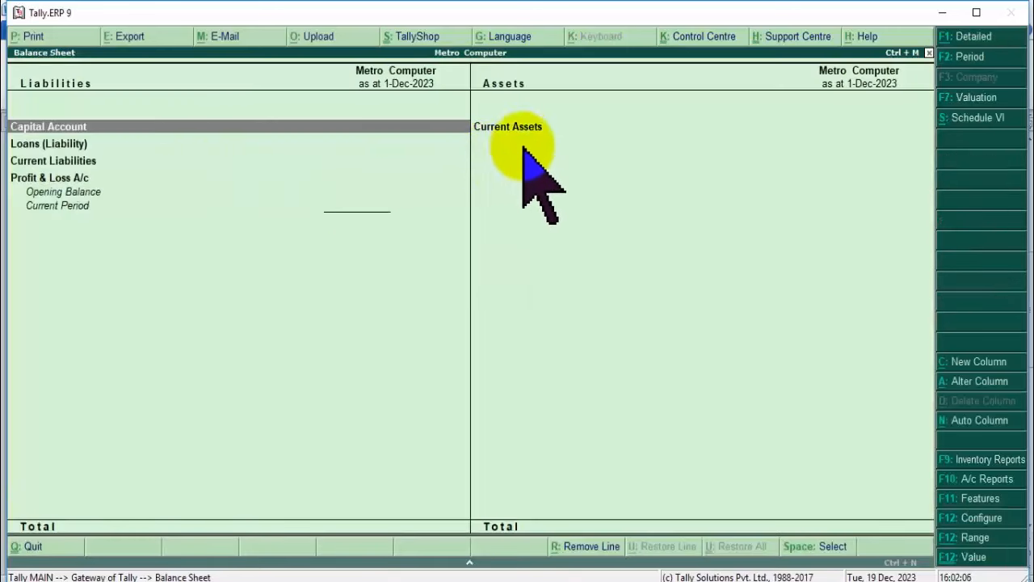
click(534, 127)
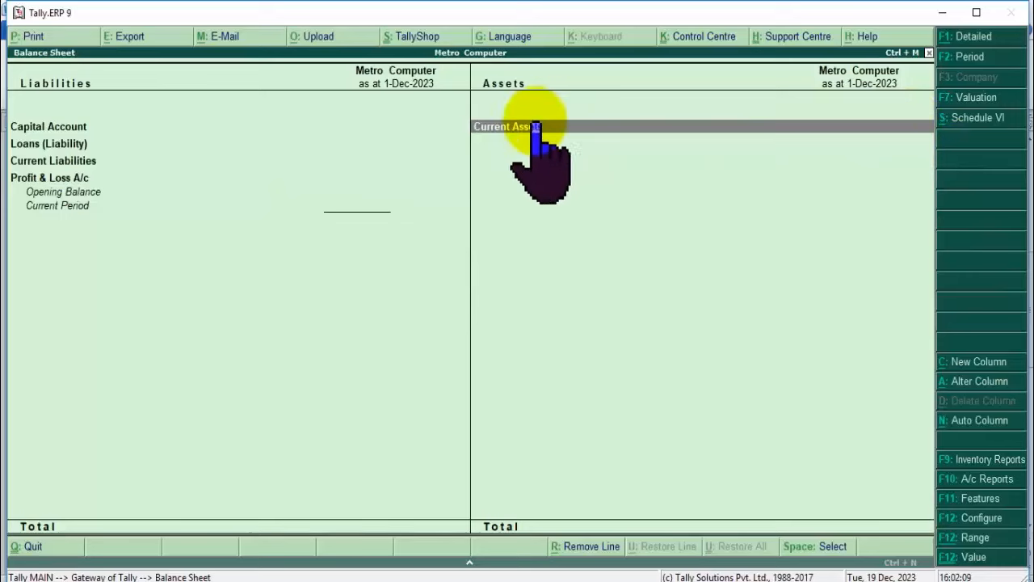
Start a purchase voucher from Naina Electronics against order 1 dated 1-Dec-2023.
key(Escape)
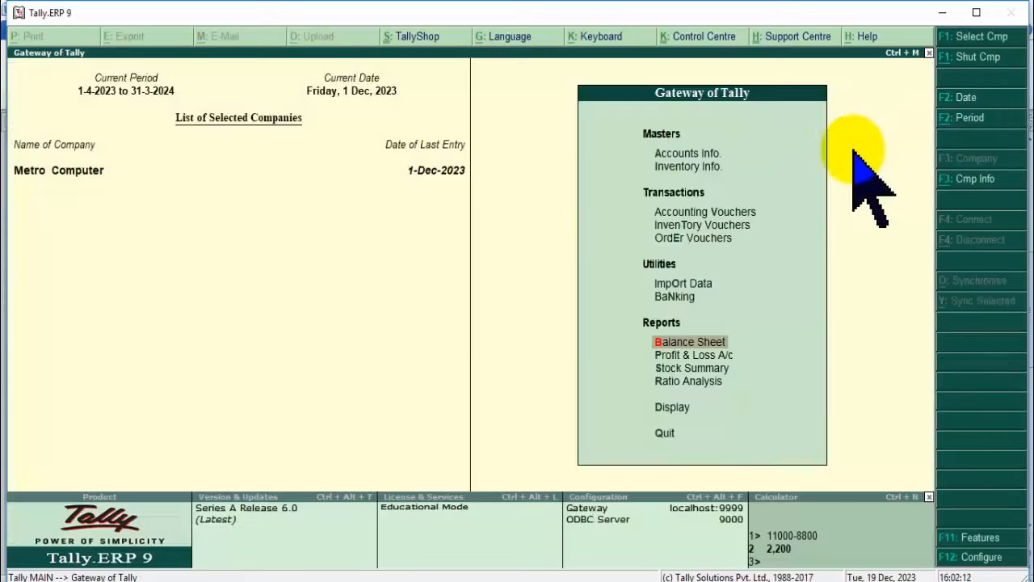
click(727, 212)
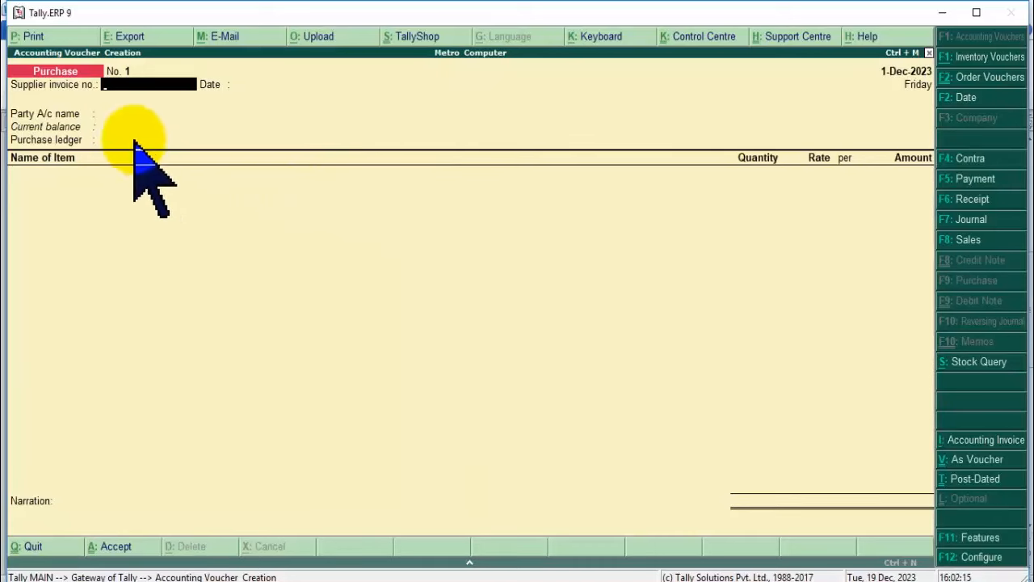
key(Return)
key(Return)
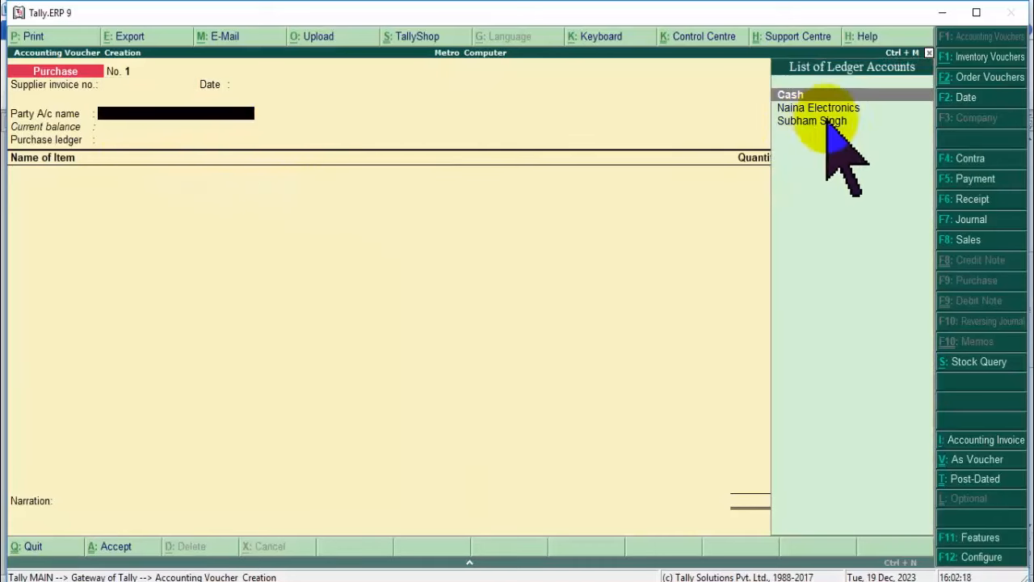
click(820, 109)
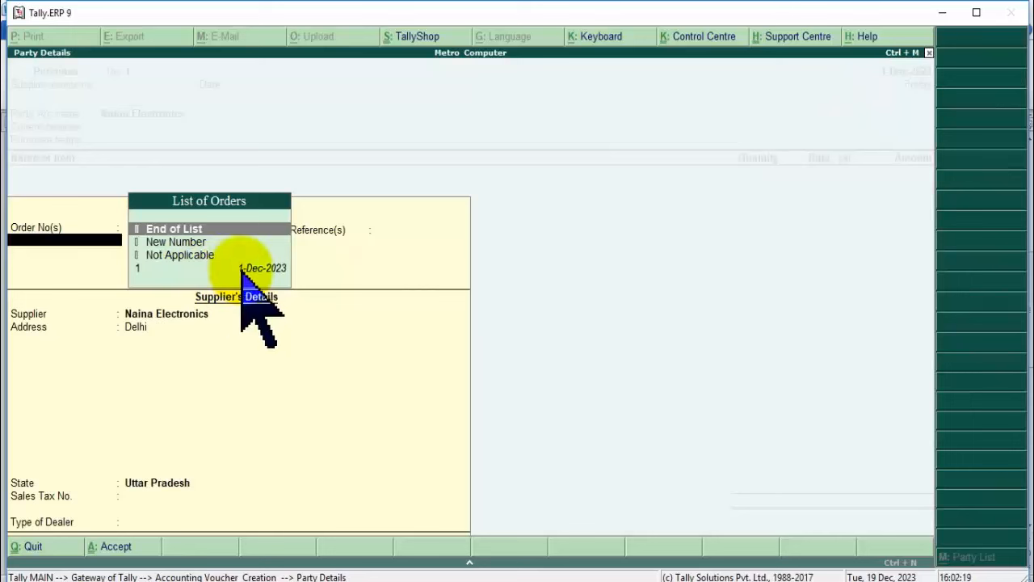
click(262, 268)
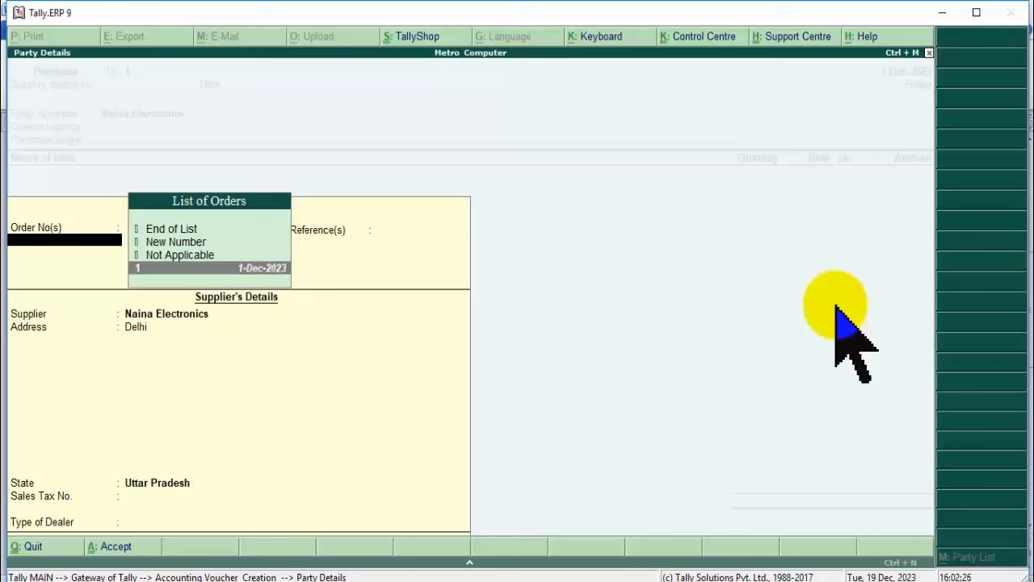
key(Return)
key(Return)
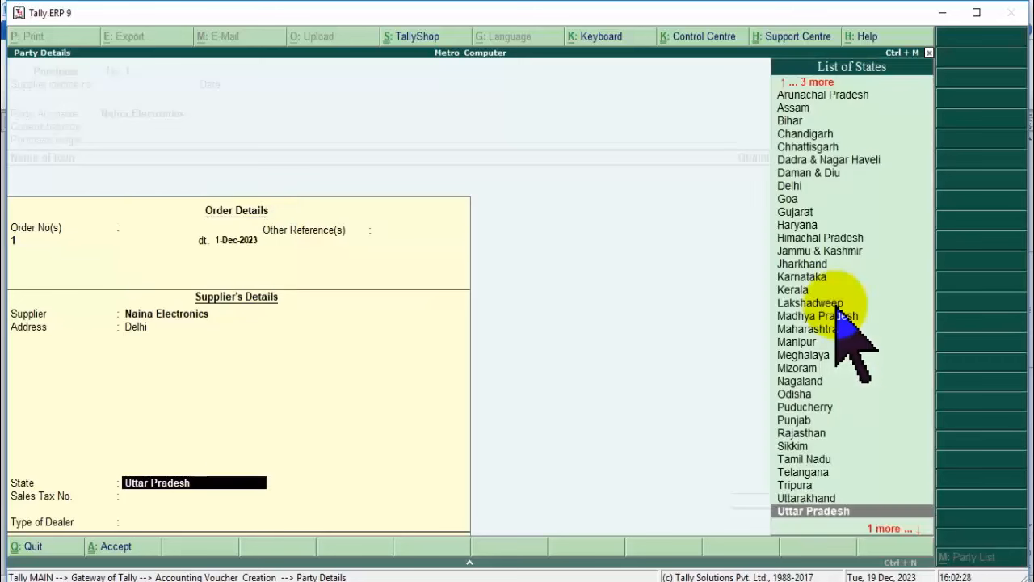
key(Return)
key(Return)
key(Return)
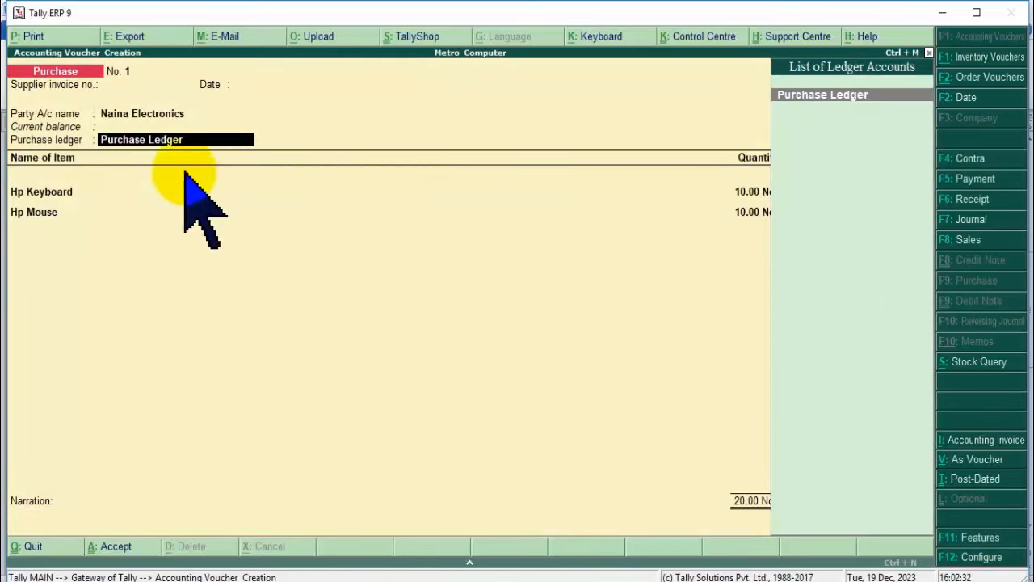
Accept the Purchase Ledger and allocate 10 Hp Keyboard and 10 Hp Mouse to order 1, totalling 8,000.
key(Return)
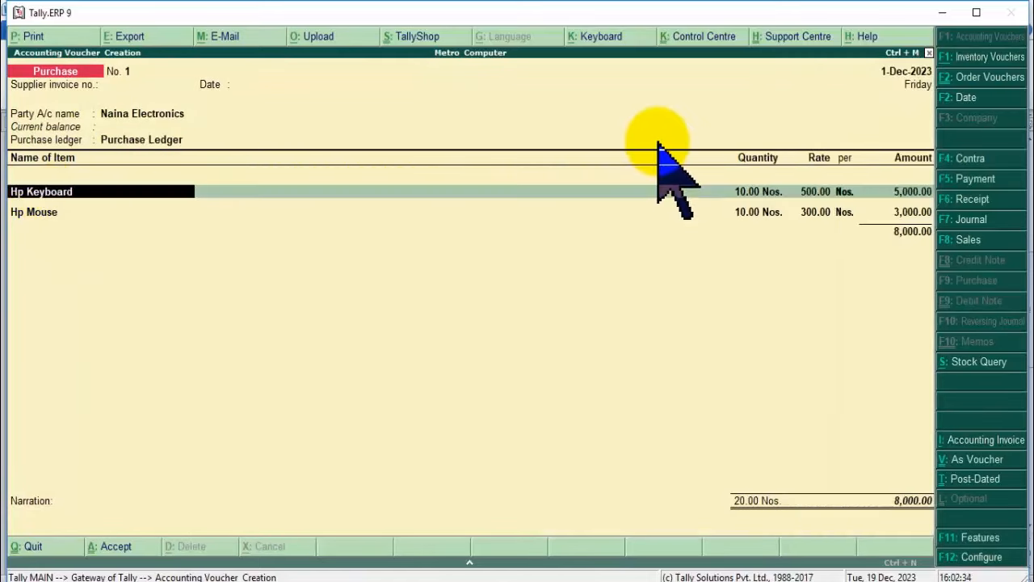
key(Return)
key(Return)
key(Return)
key(Return)
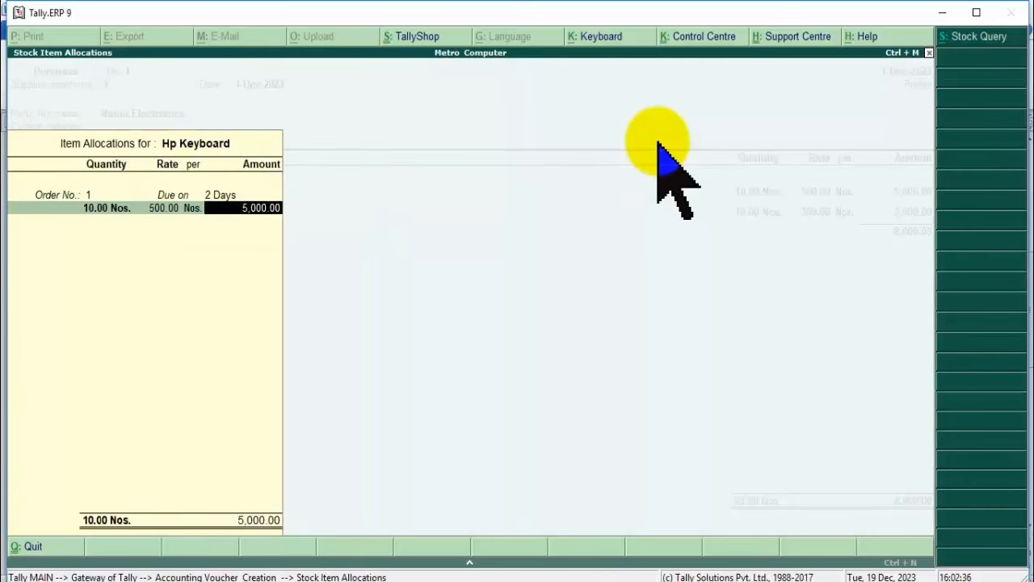
key(Return)
key(Return)
key(Return)
key(Return)
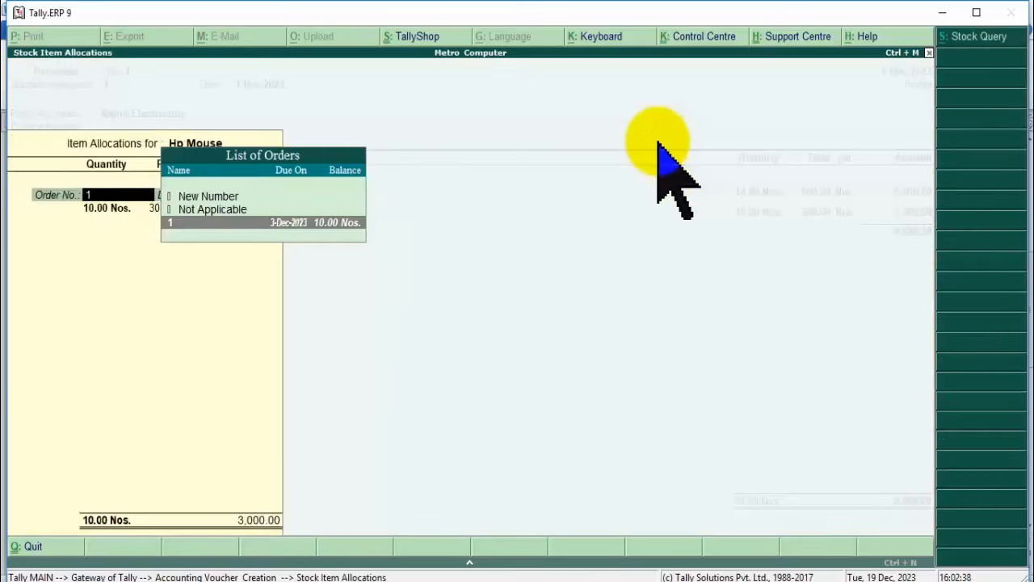
key(Return)
key(Return)
key(Return)
key(Return)
key(Return)
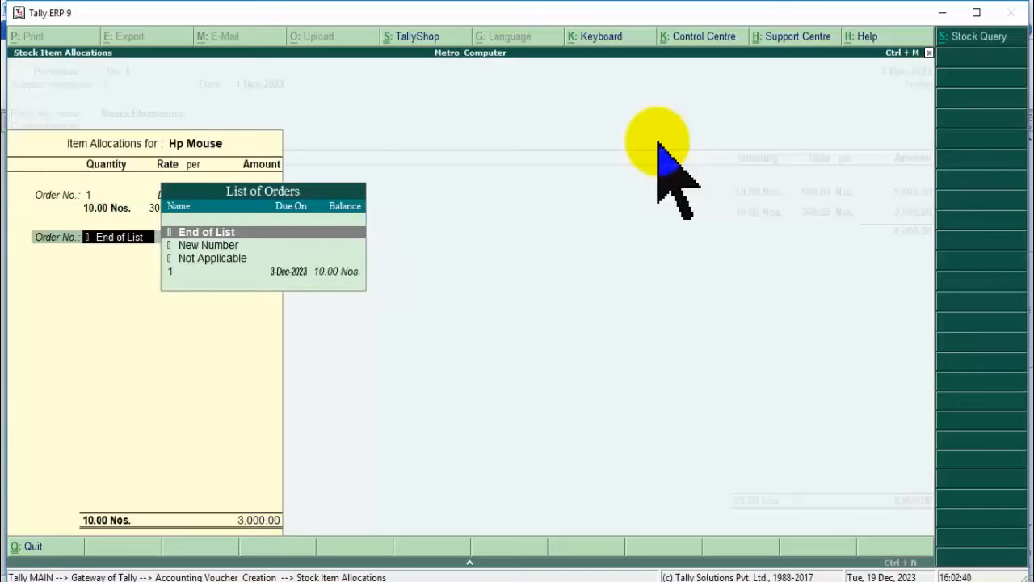
key(Return)
key(Return)
key(Return)
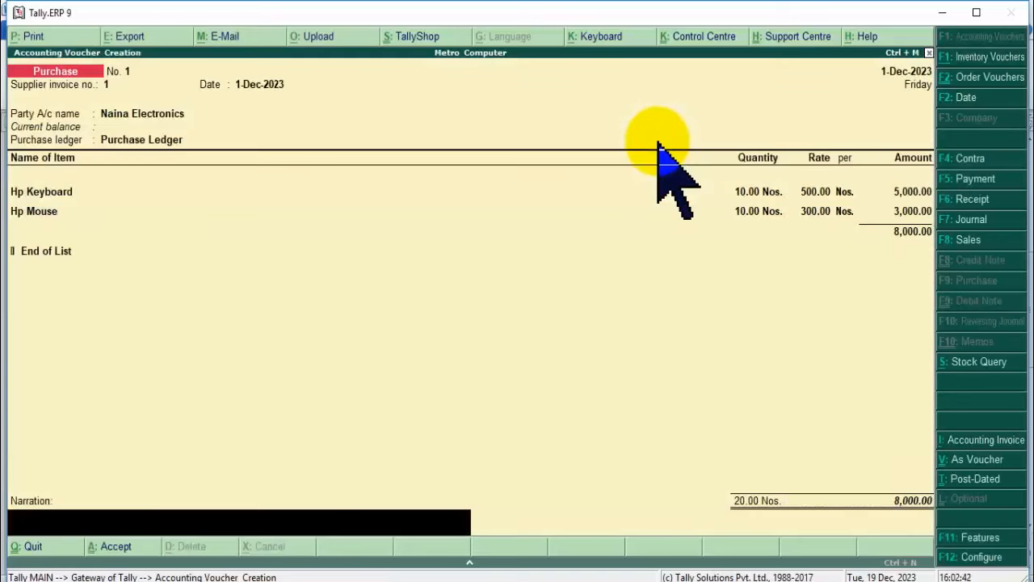
key(Return)
key(Return)
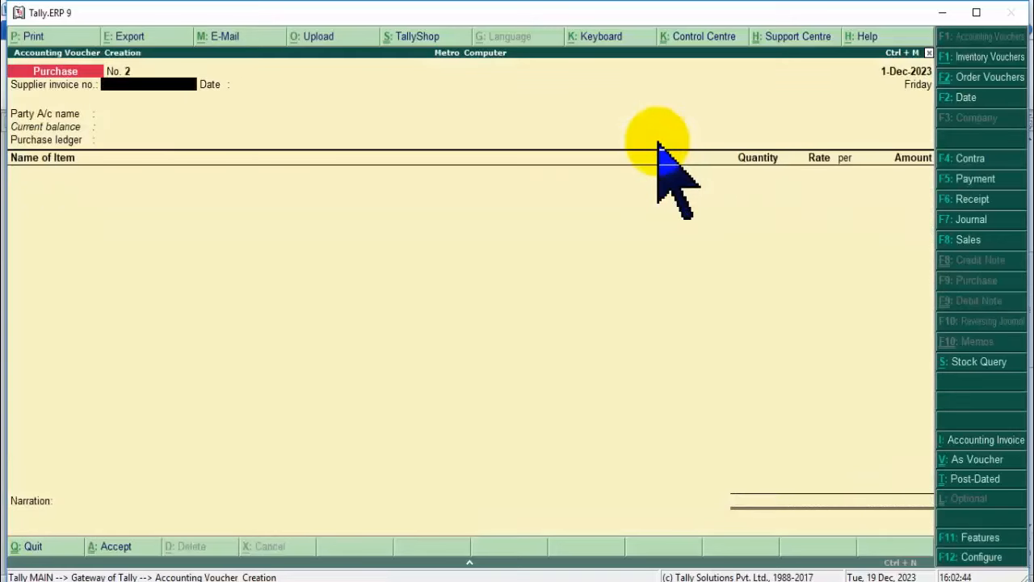
Discard the blank voucher and confirm the Balance Sheet shows 8,000 in Current Assets and Liabilities.
key(Escape)
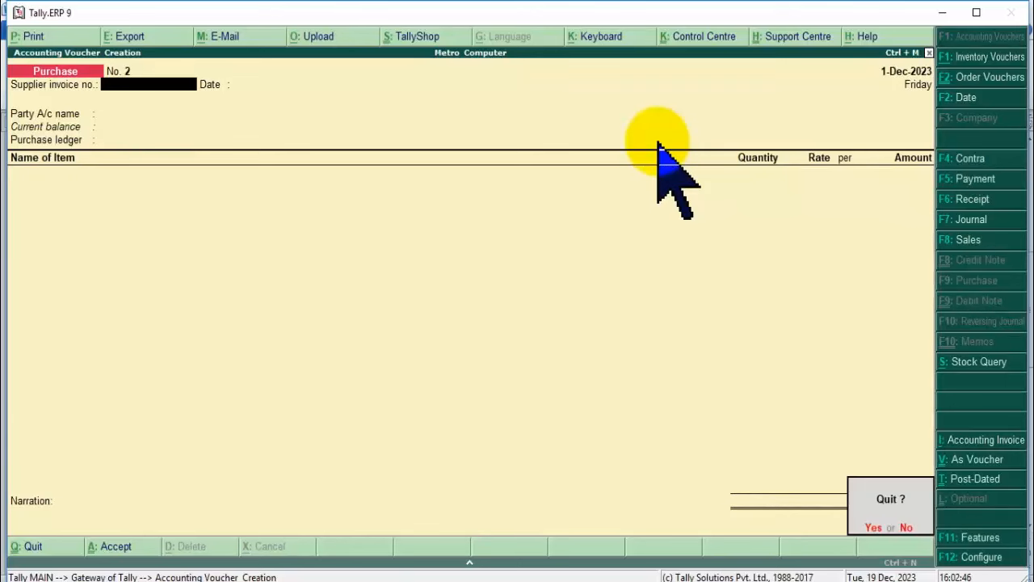
key(Return)
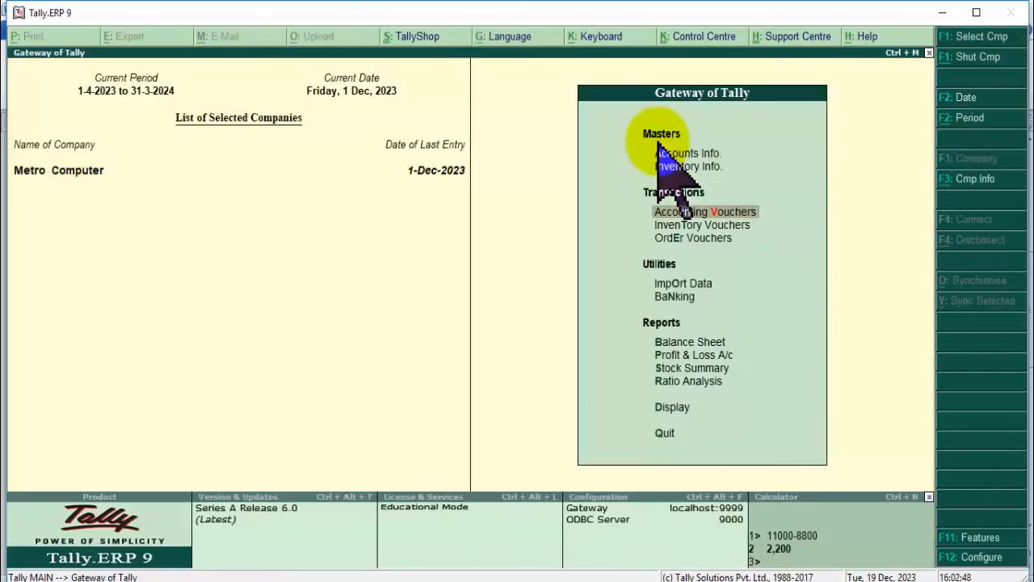
key(Down)
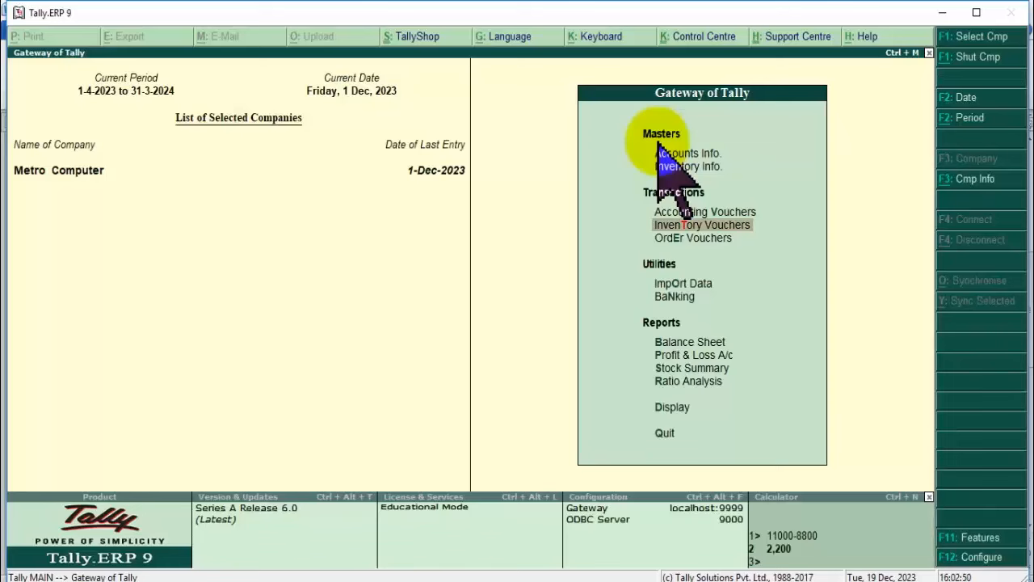
key(Down)
key(Down)
key(Down)
key(Down)
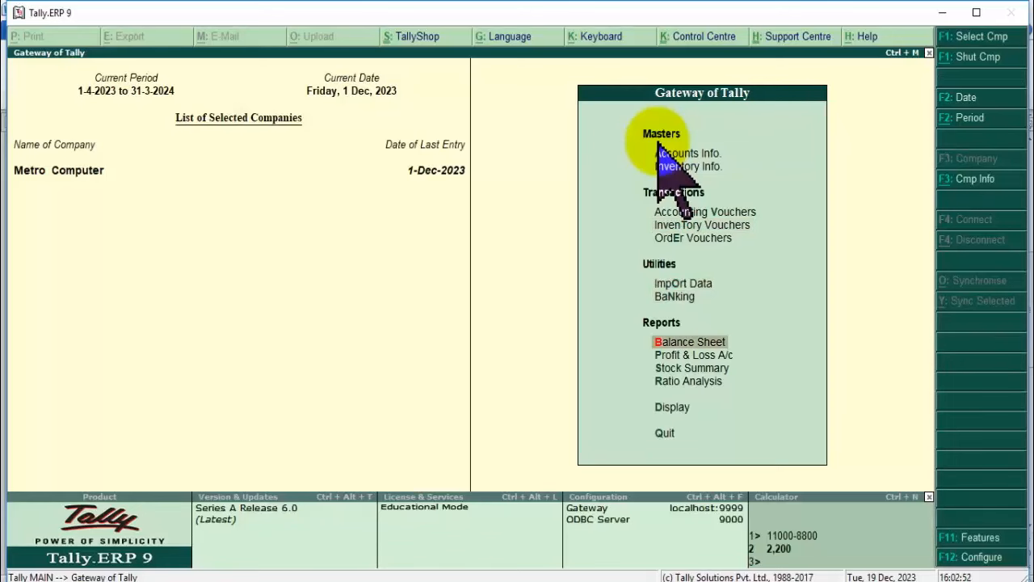
key(Return)
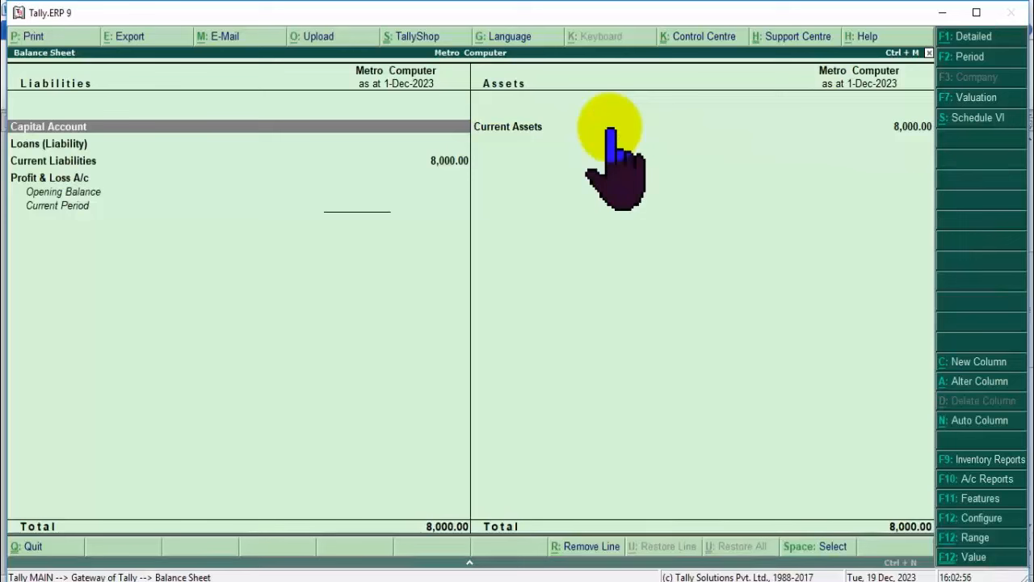
click(535, 130)
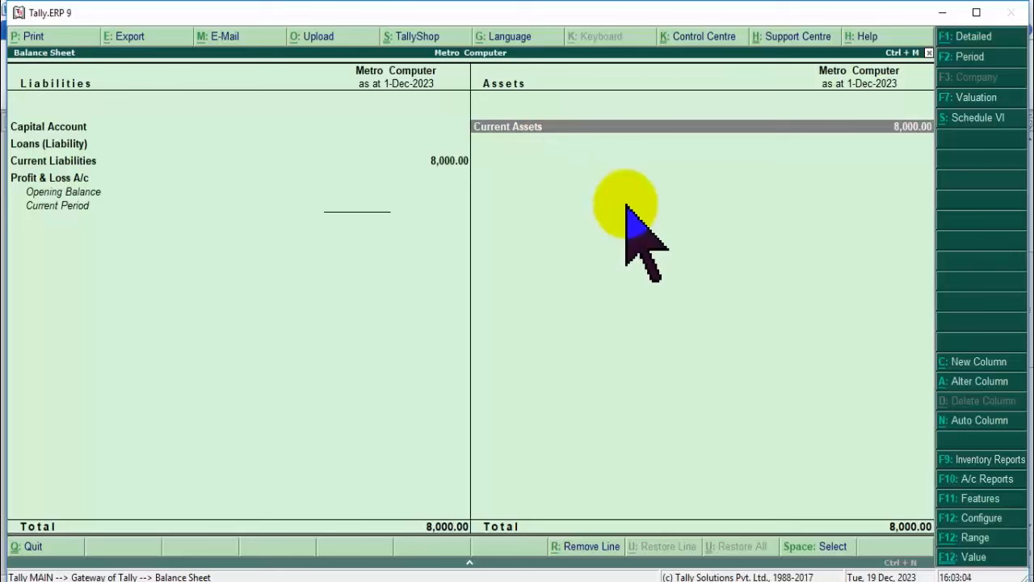
key(Escape)
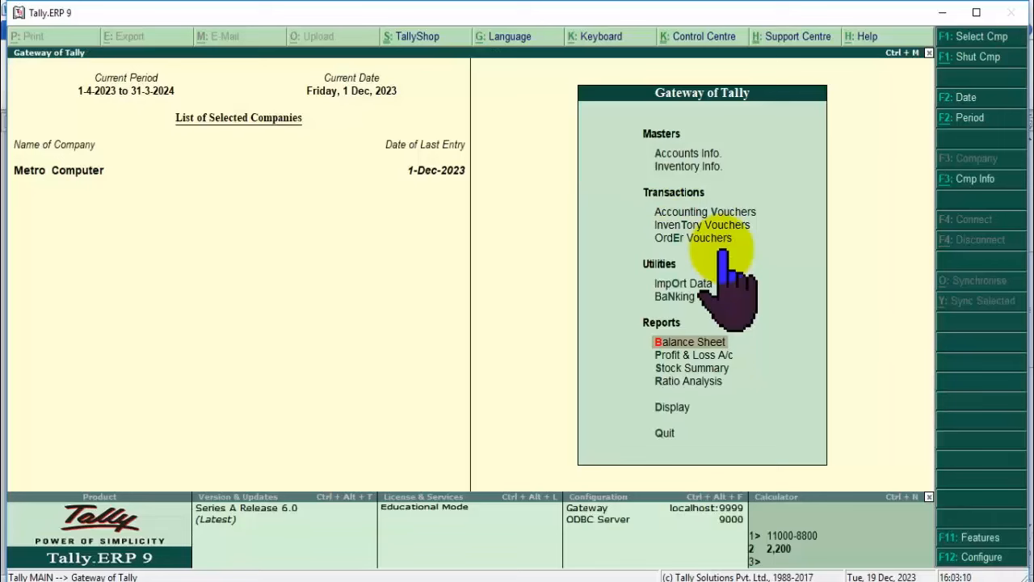
Start a sales order with the customer as party, dealer type Not Applicable.
click(702, 212)
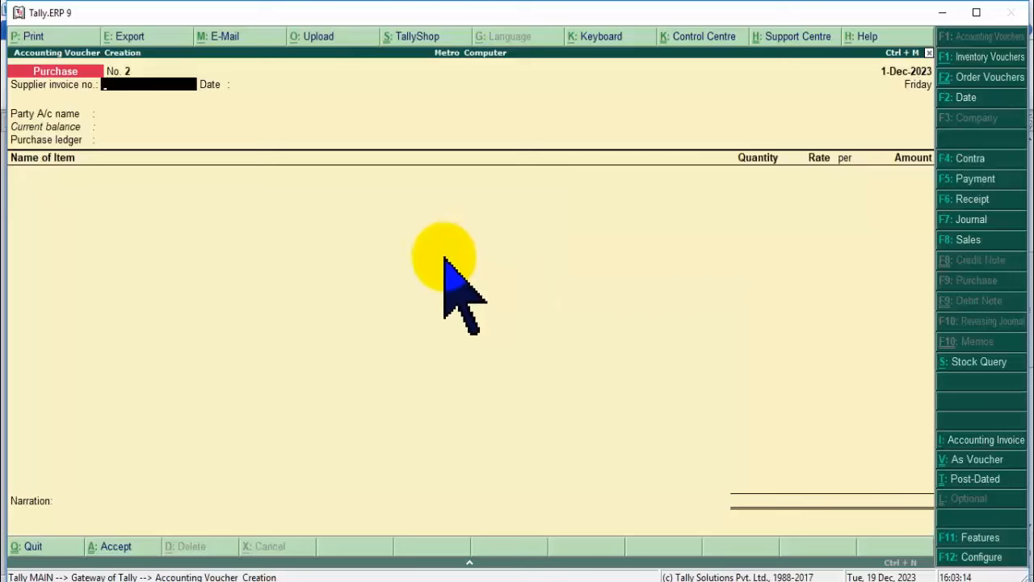
click(441, 263)
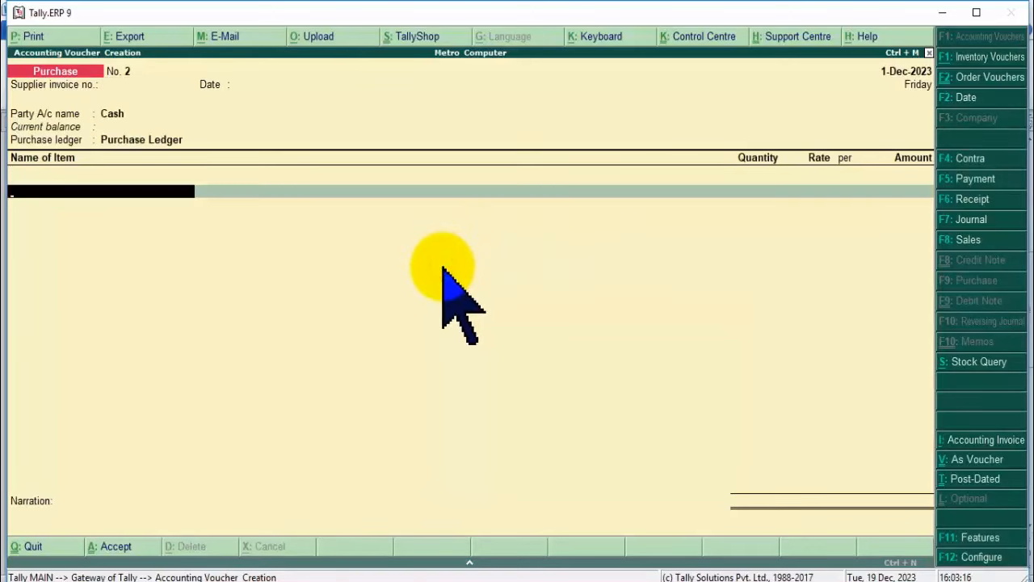
key(alt+F5)
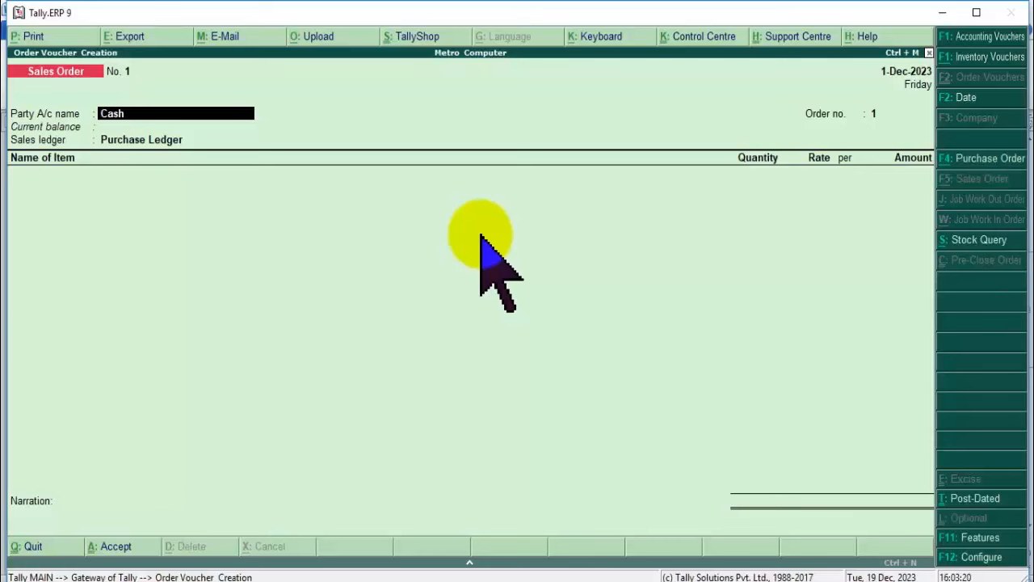
key(Down)
key(Down)
key(Return)
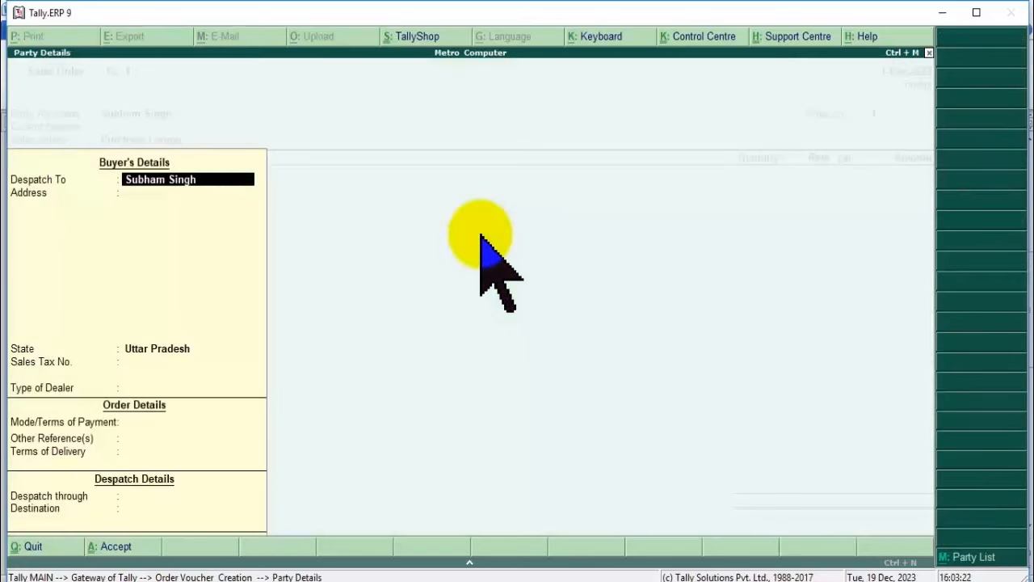
key(Return)
key(Return)
key(Return)
key(Return)
key(Return)
key(Return)
key(Return)
key(Return)
key(Return)
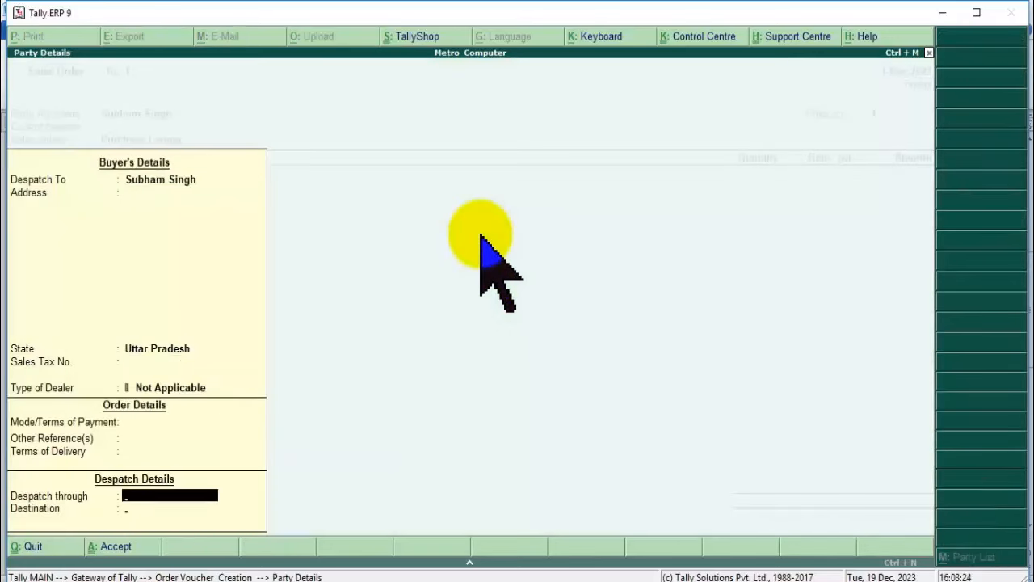
key(Return)
key(Return)
key(Return)
Choose Sale Ledger and pick Hp Keyboard as the first ordered item.
key(Down)
key(Return)
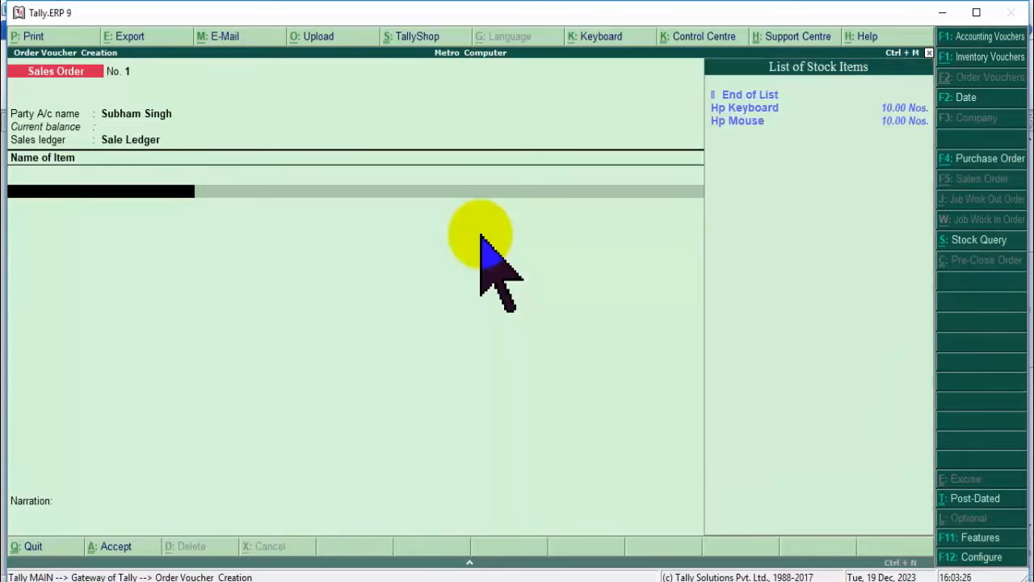
key(Up)
key(Down)
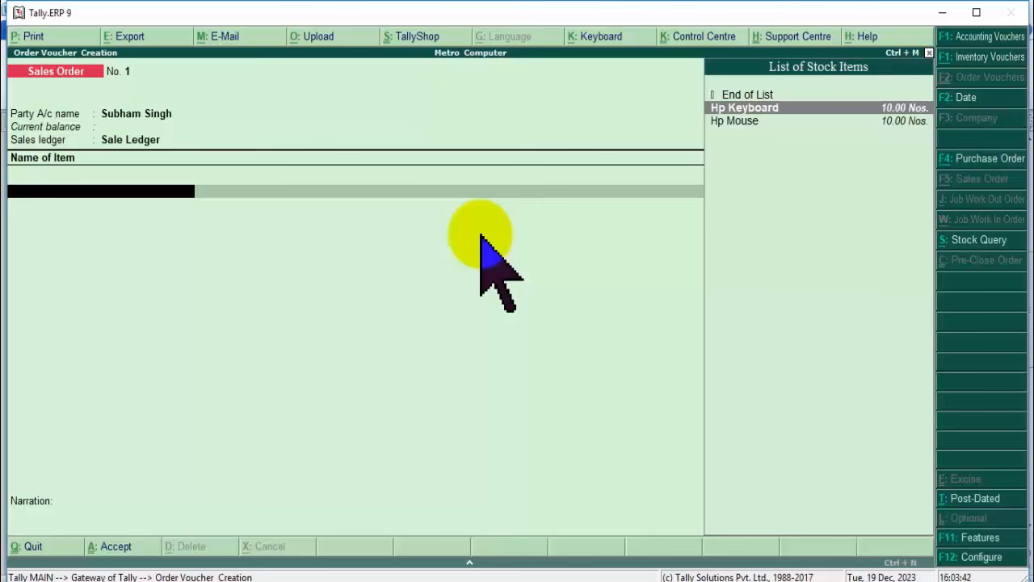
key(Return)
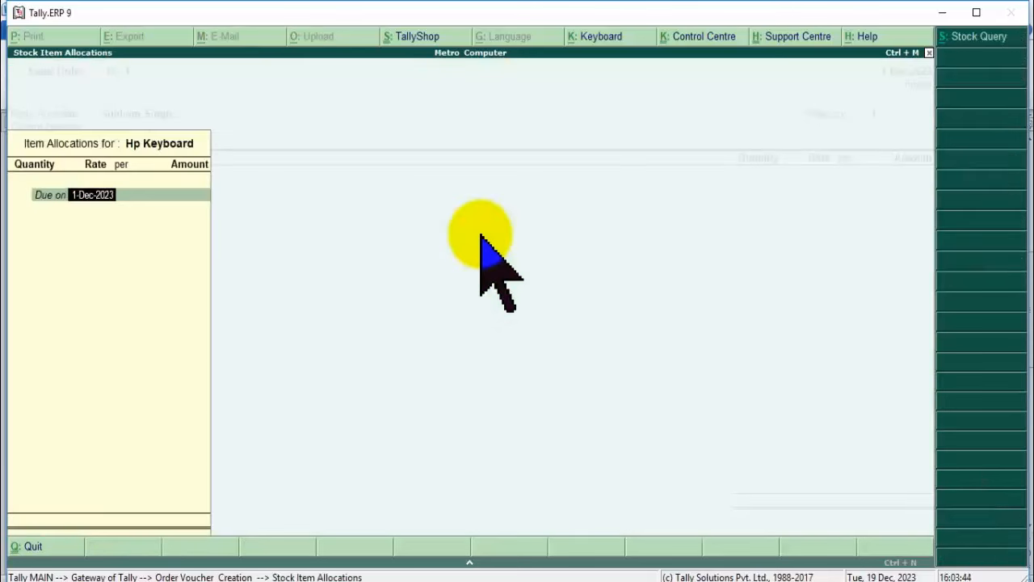
Set Hp Keyboard's due date to 3 days and its quantity to 5 Nos.
text(2)
key(Return)
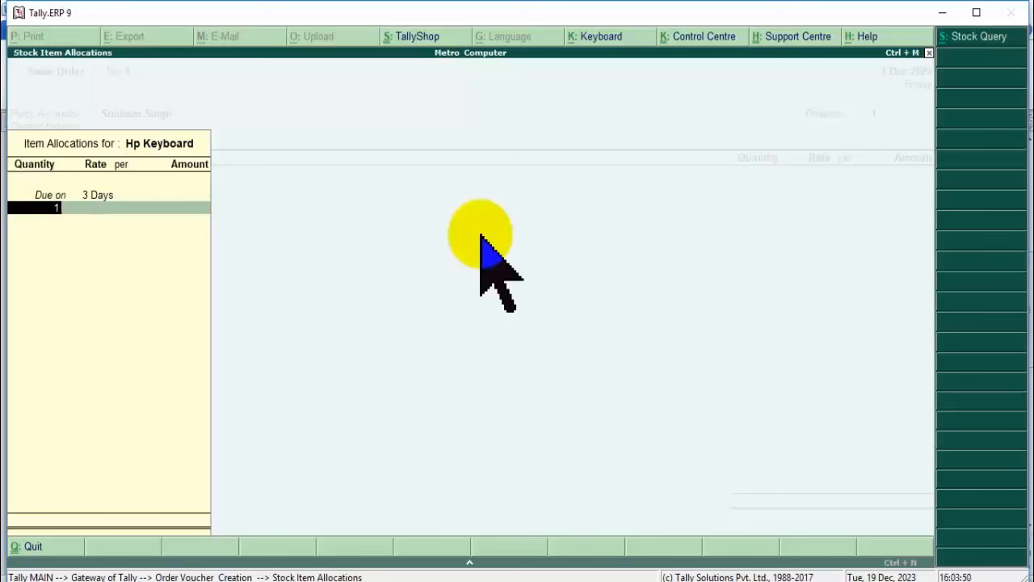
text(5)
key(Return)
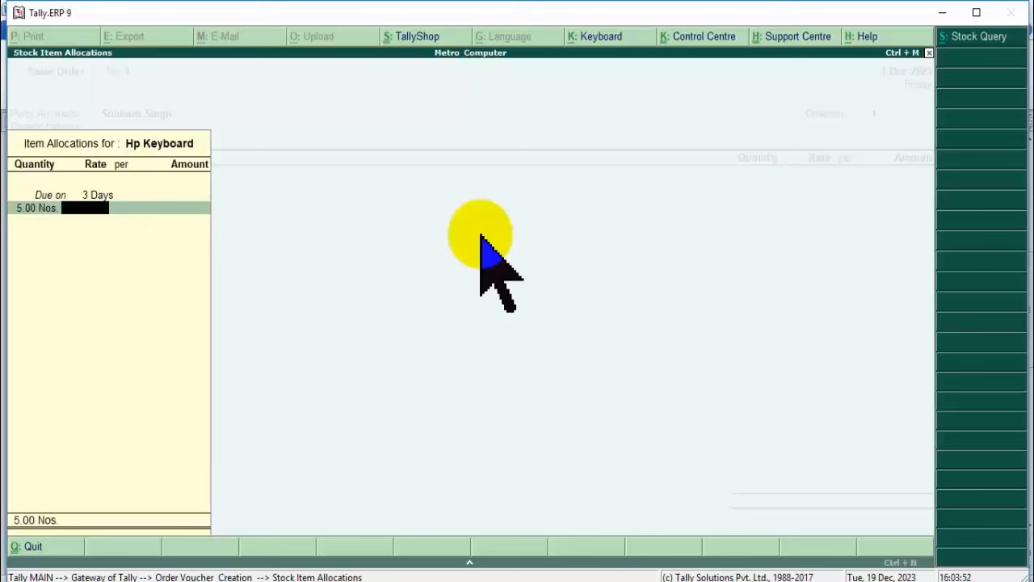
key(Return)
key(BackSpace)
key(BackSpace)
text(12)
key(Return)
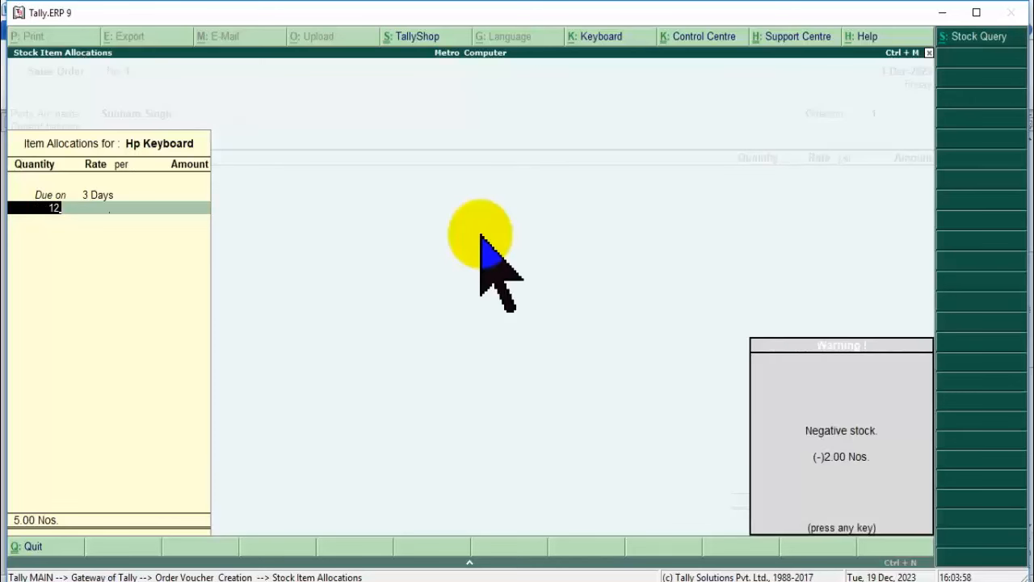
key(Return)
key(BackSpace)
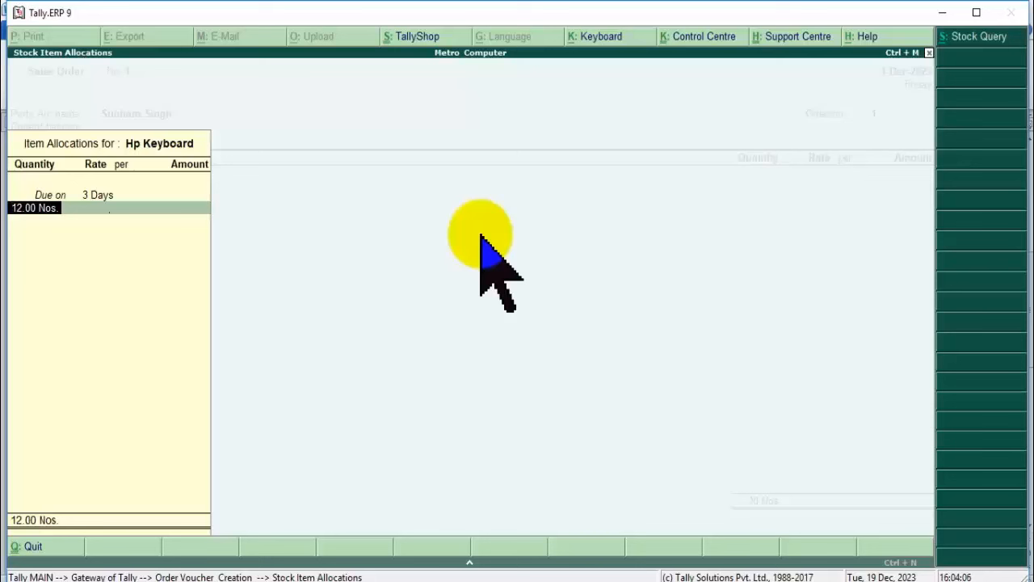
text(5)
key(Return)
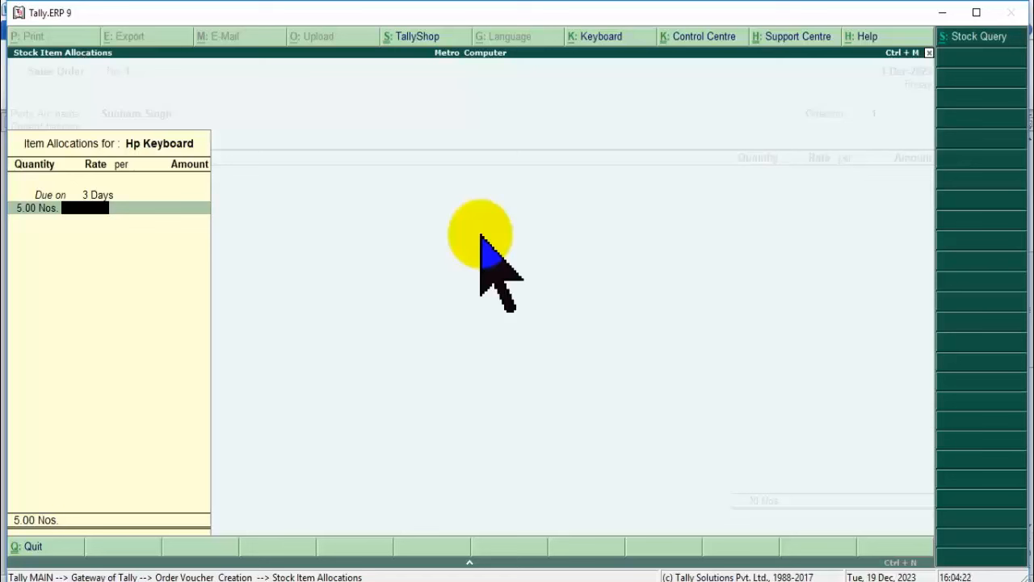
Enter the keyboard rate of 650, giving 3,250.00, and finish the allocation.
text(550)
key(BackSpace)
text(50)
key(Return)
key(BackSpace)
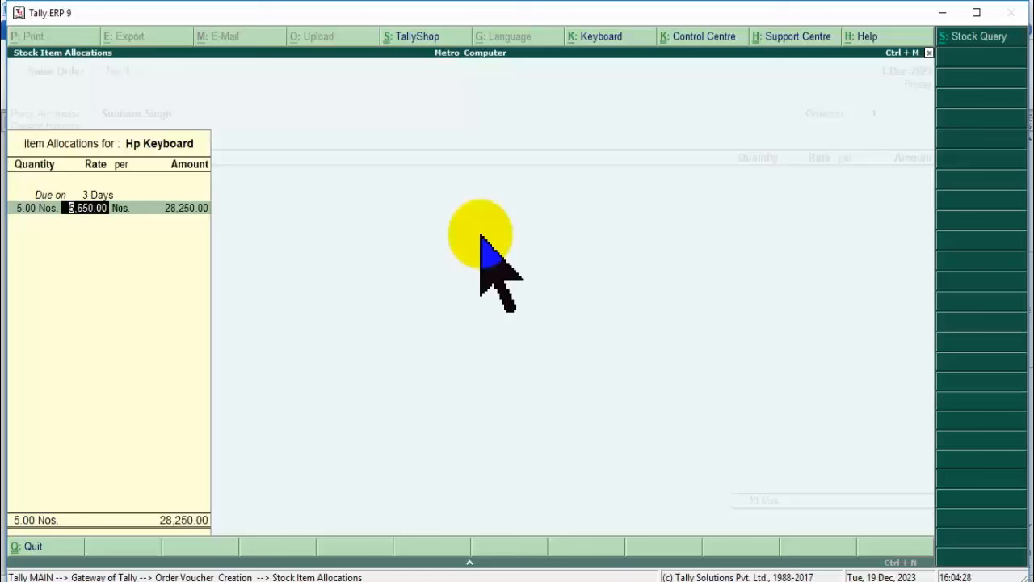
text(650)
key(Return)
key(Return)
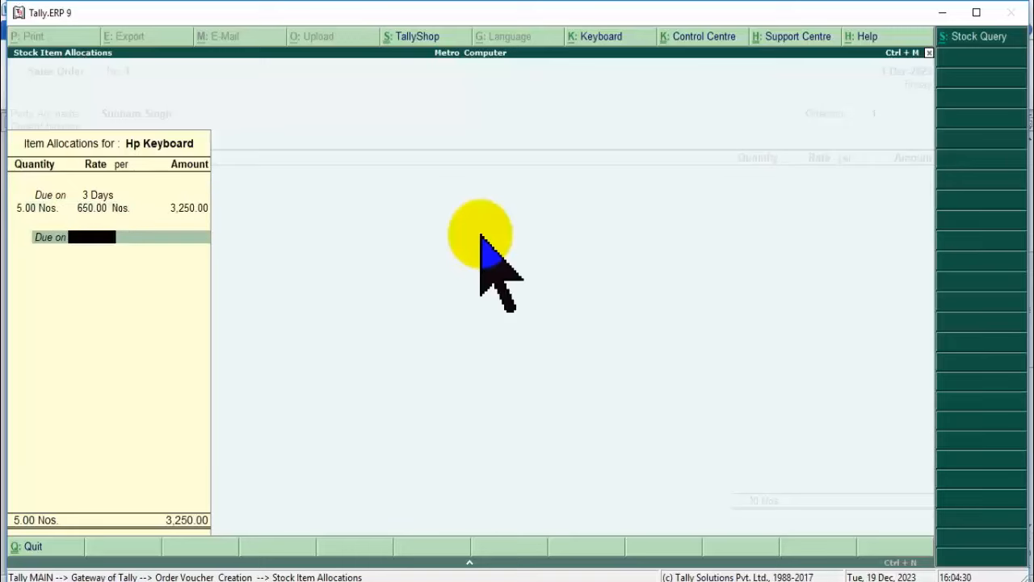
key(Return)
key(Return)
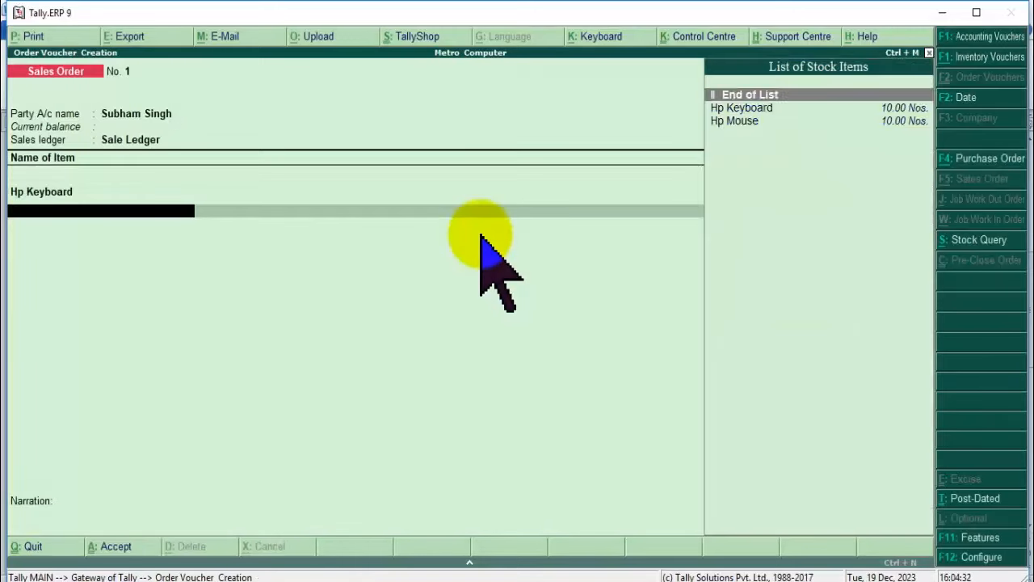
Add 5 Nos of Hp Mouse due in 3 days at 400 and save the 5,250.00 order.
key(Down)
key(Down)
key(Return)
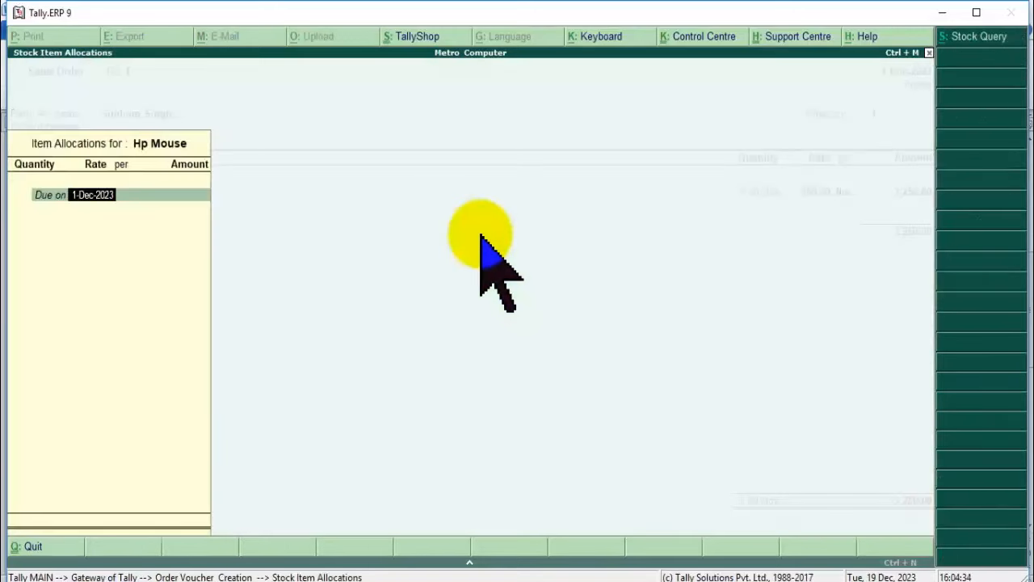
text(3)
key(Return)
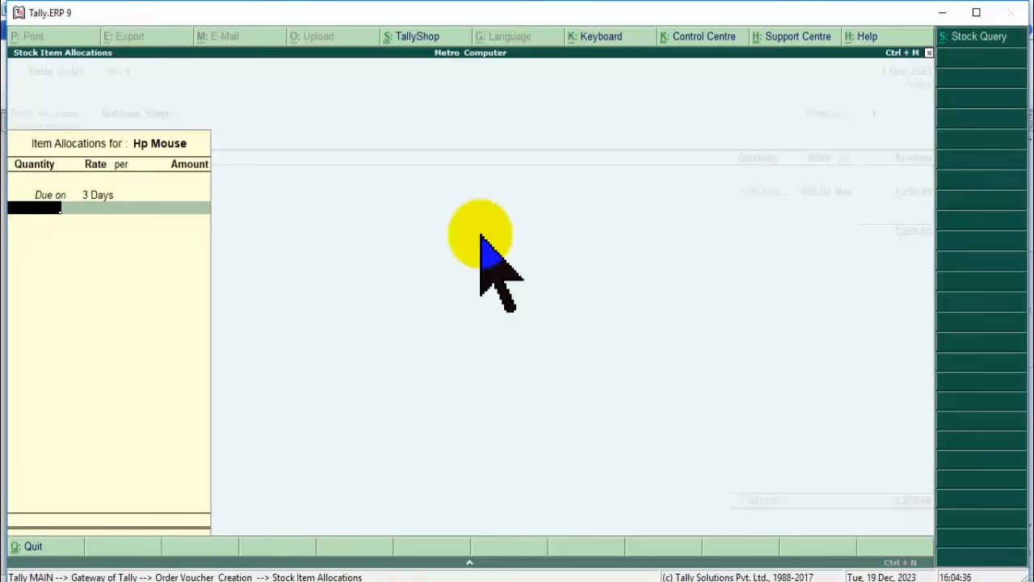
text(5)
key(Return)
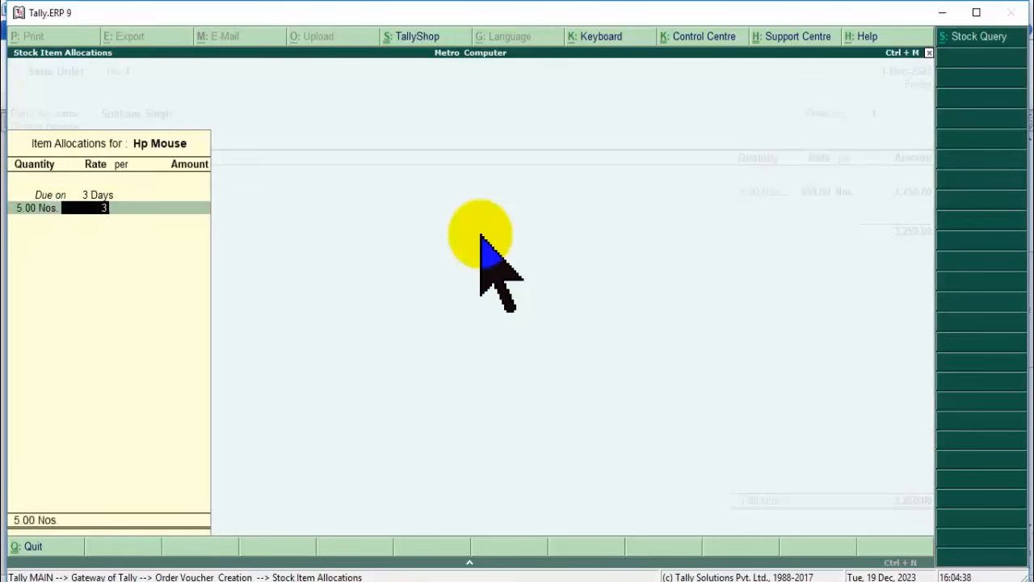
key(BackSpace)
key(BackSpace)
text(400)
key(Return)
key(Return)
key(Return)
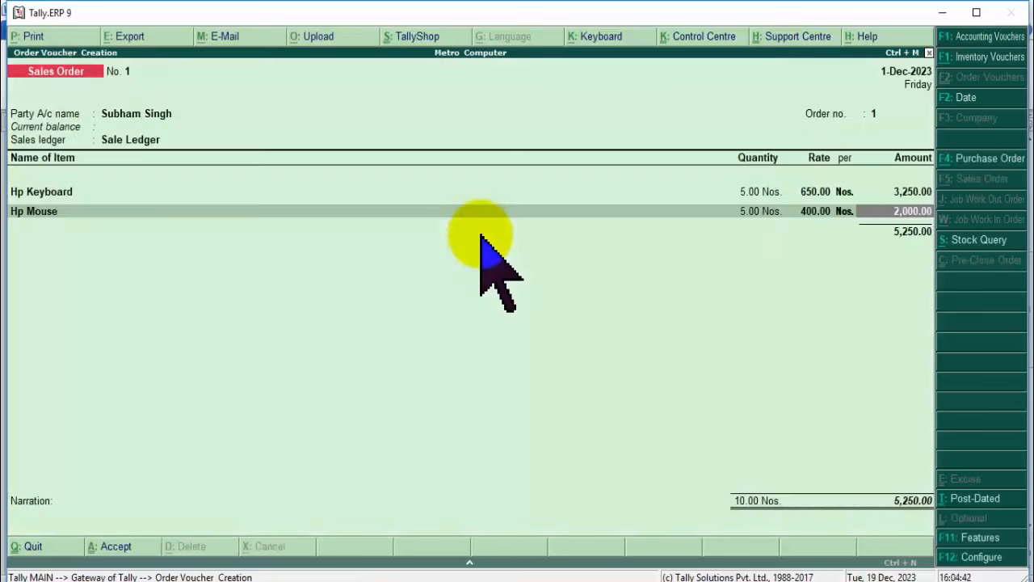
key(Return)
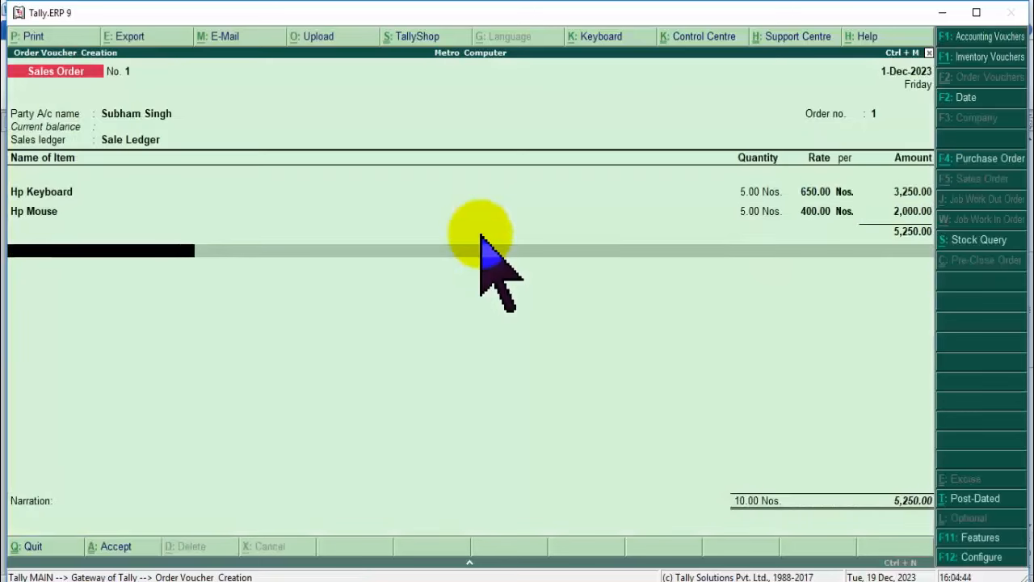
key(Return)
key(Return)
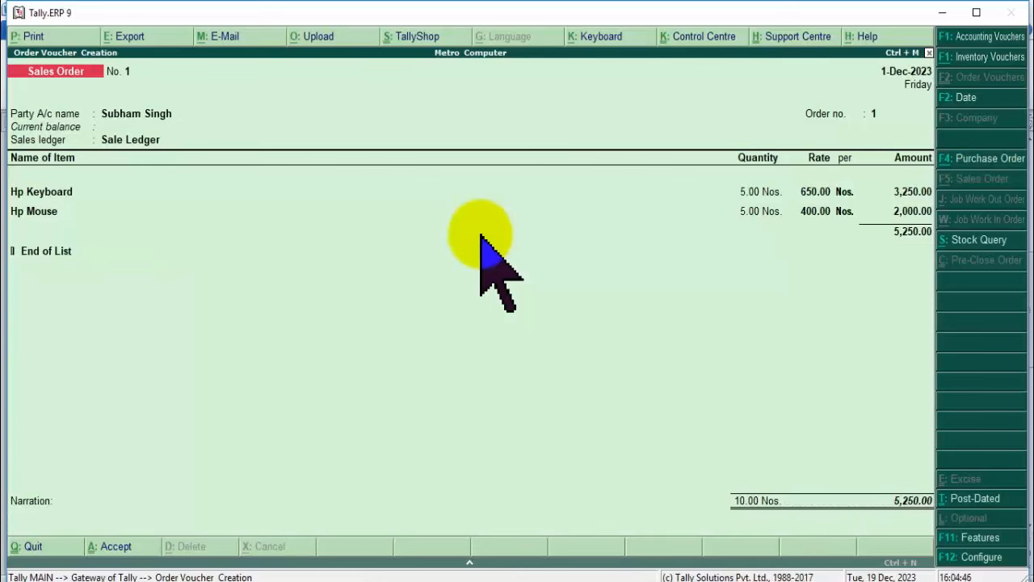
key(Return)
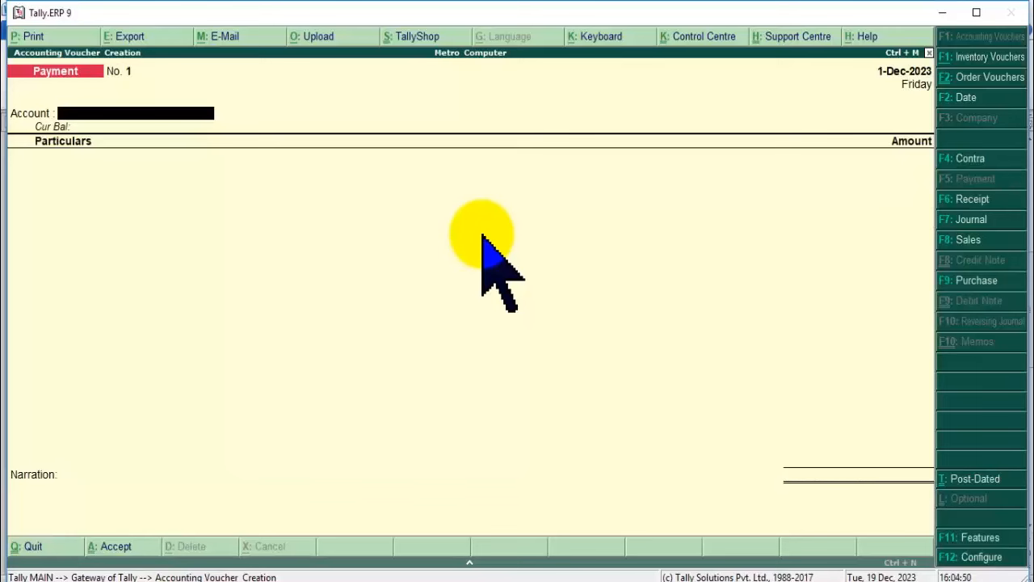
Review Closing Stock under the Balance Sheet's Current Assets, then return to Gateway of Tally.
key(Escape)
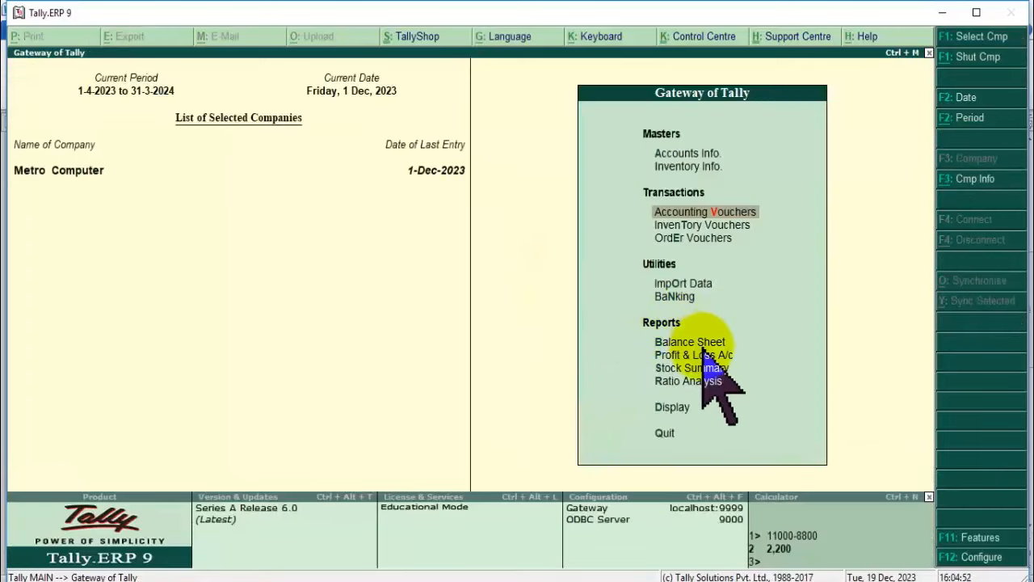
click(697, 343)
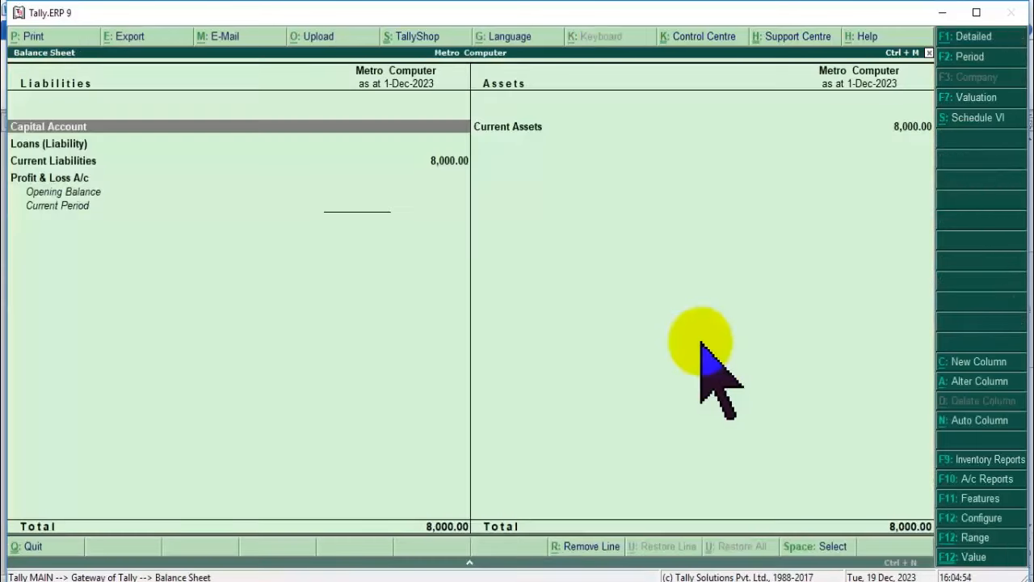
click(529, 126)
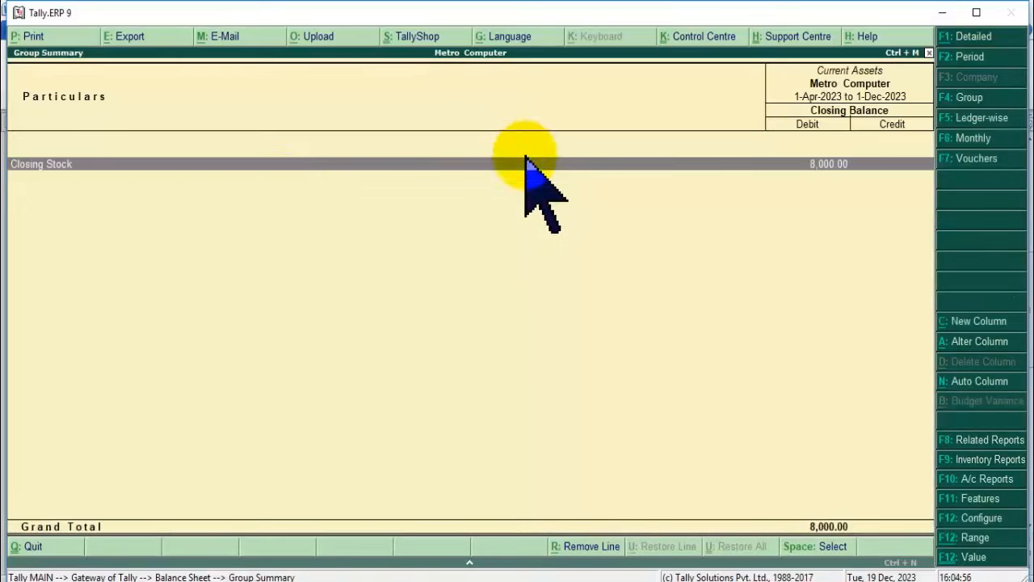
click(576, 169)
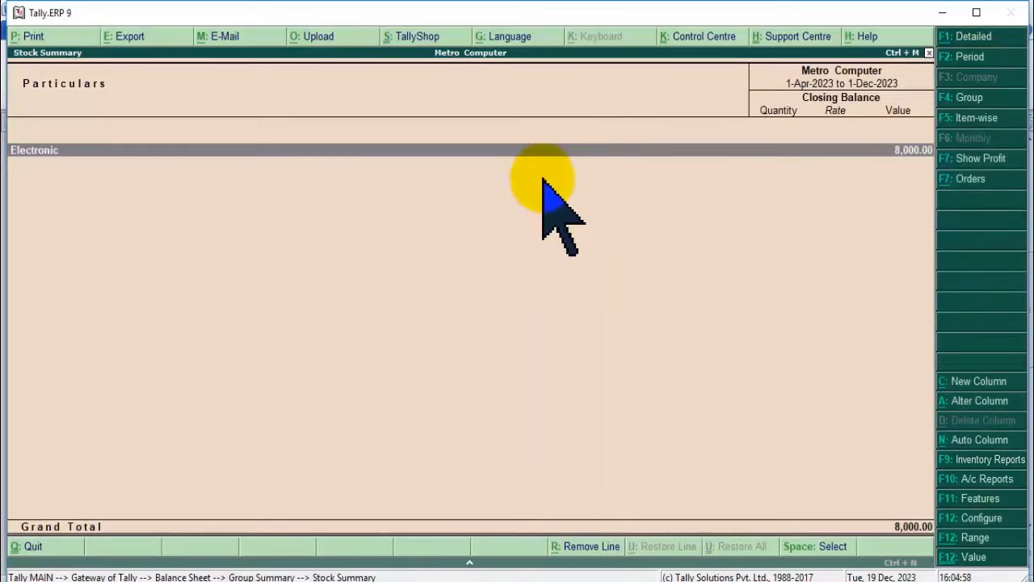
key(Escape)
key(Escape)
key(Escape)
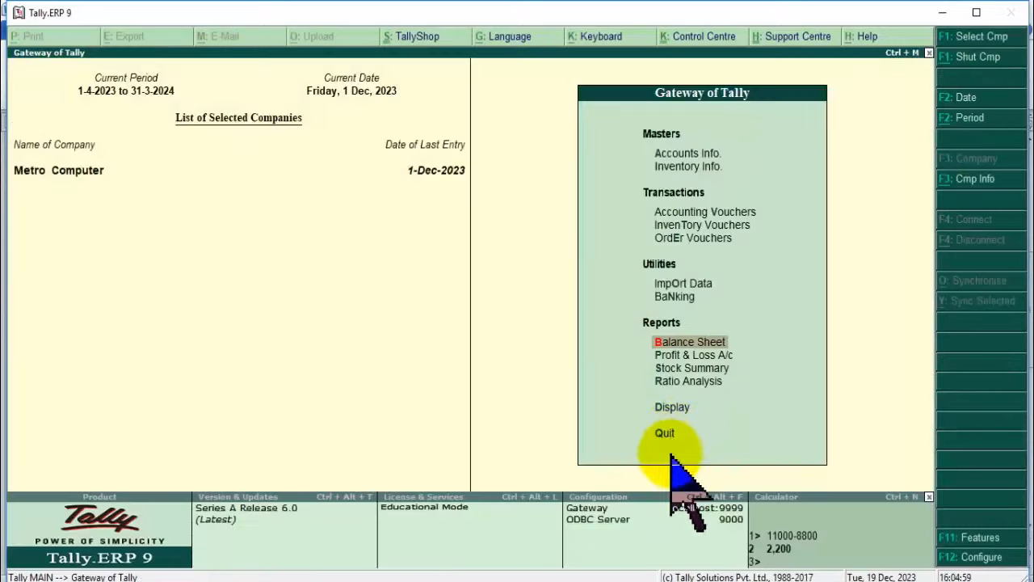
click(673, 406)
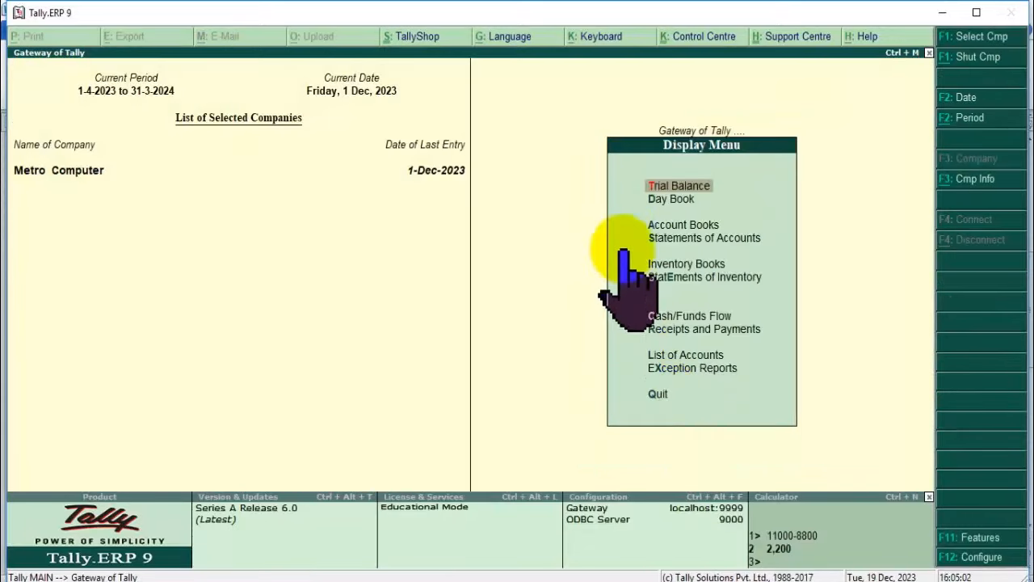
click(655, 198)
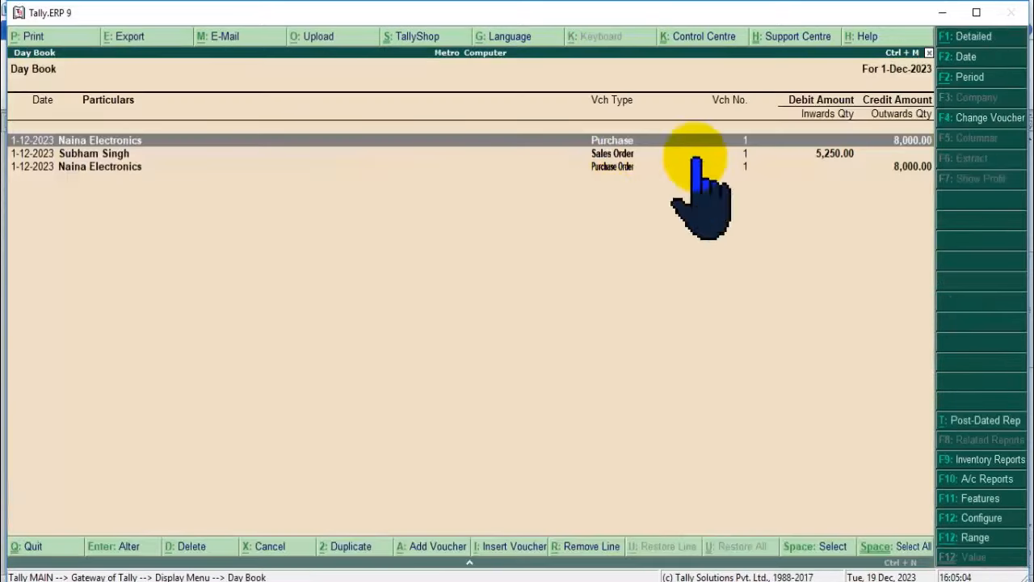
click(630, 167)
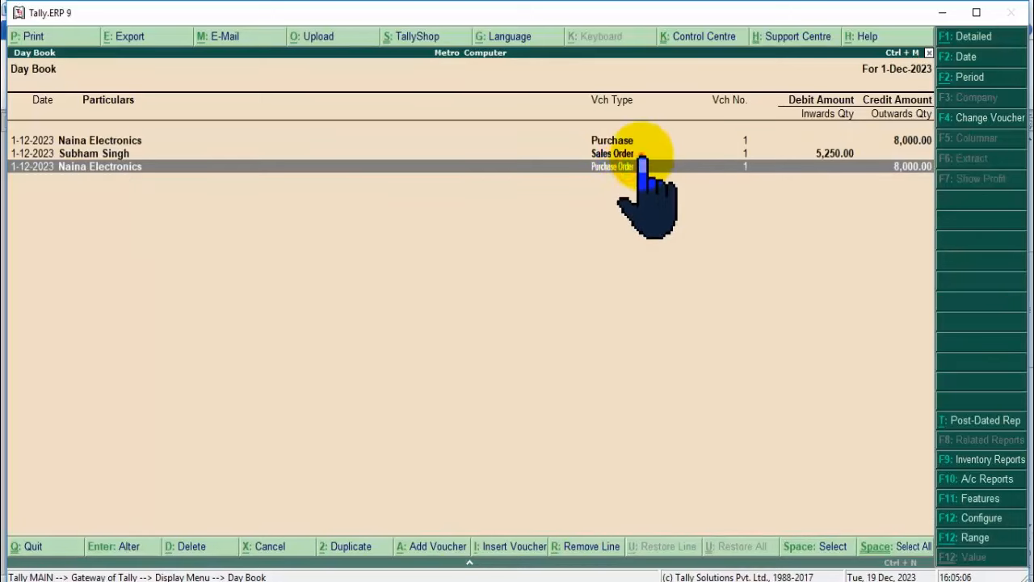
click(630, 154)
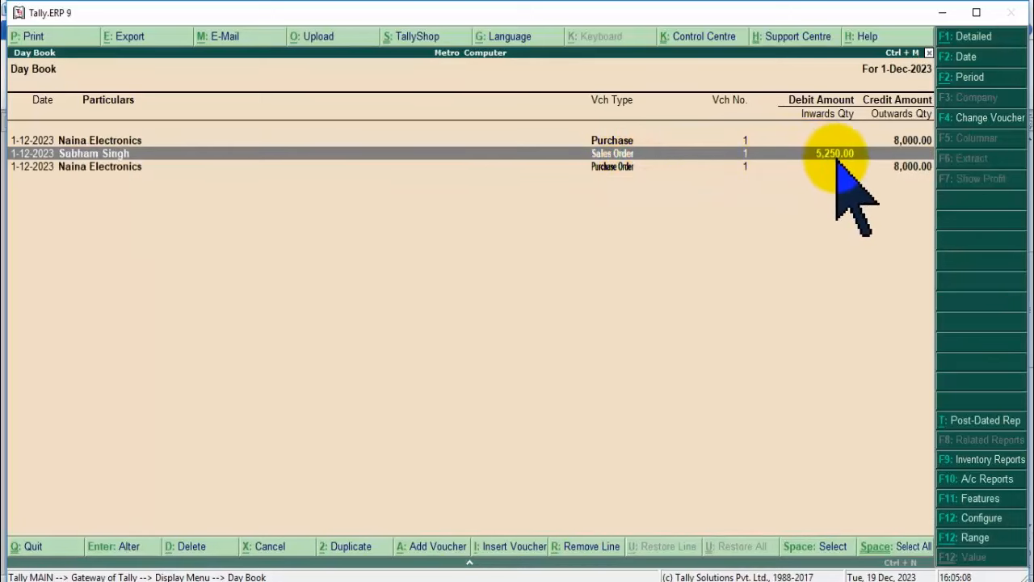
key(Escape)
key(Escape)
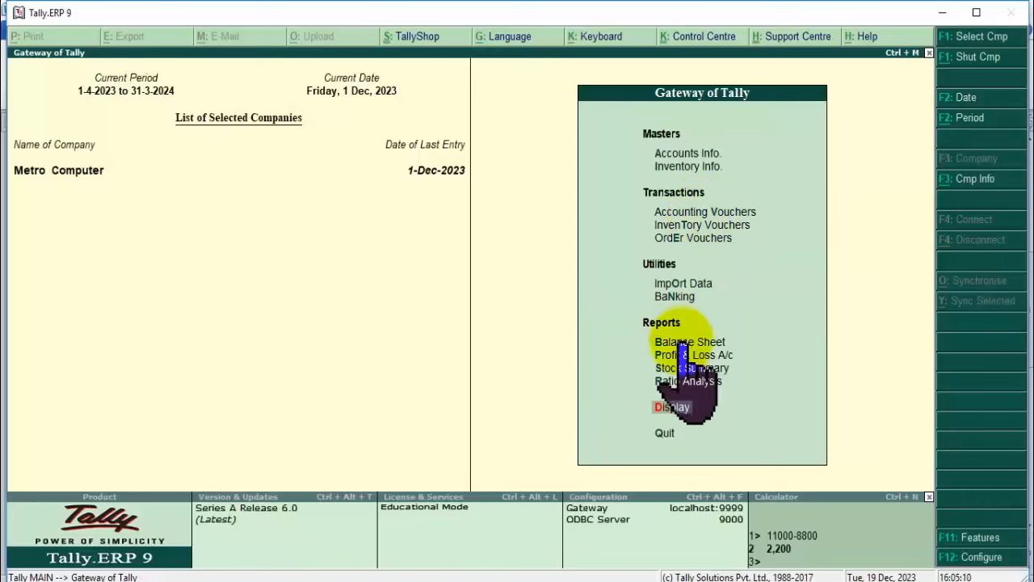
click(688, 343)
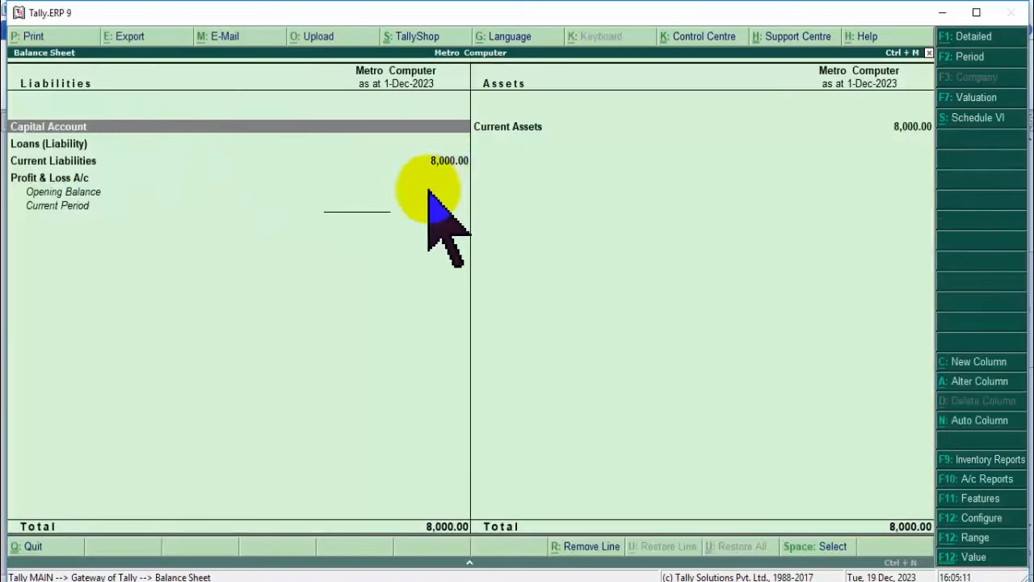
click(443, 161)
click(451, 167)
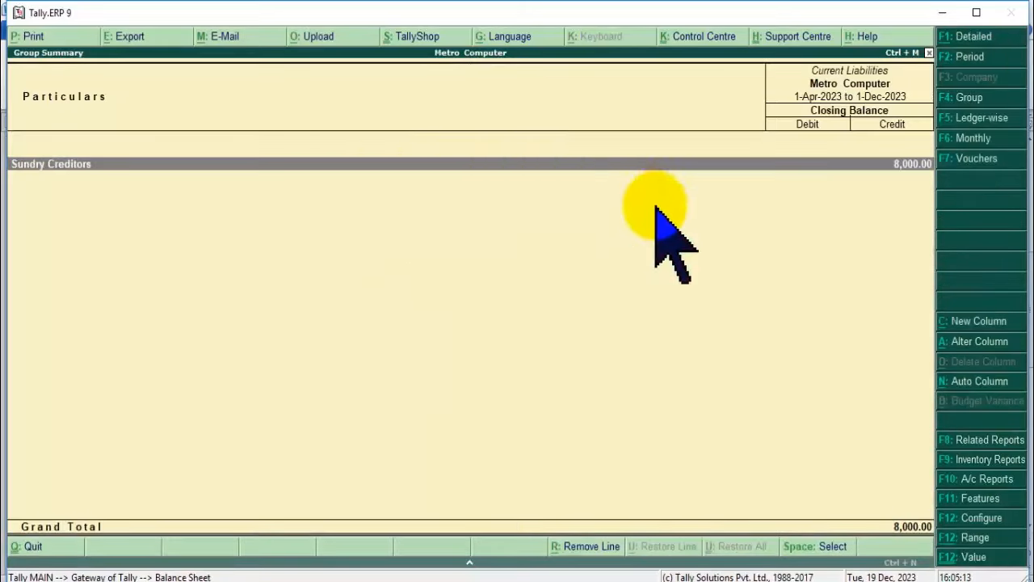
key(Escape)
key(Escape)
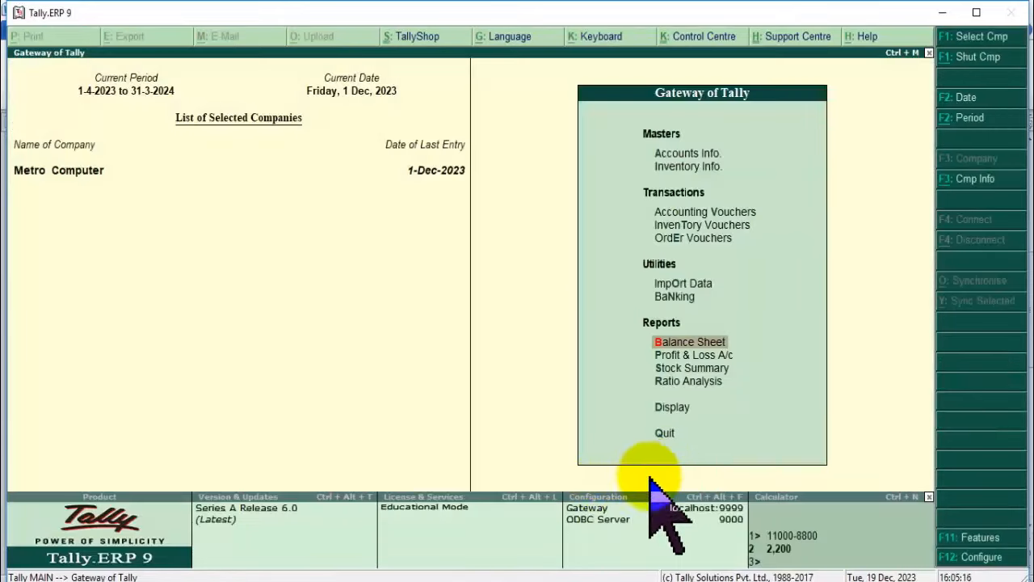
Start a sales voucher for the customer against order 1 dated 1-Dec-2023.
click(702, 212)
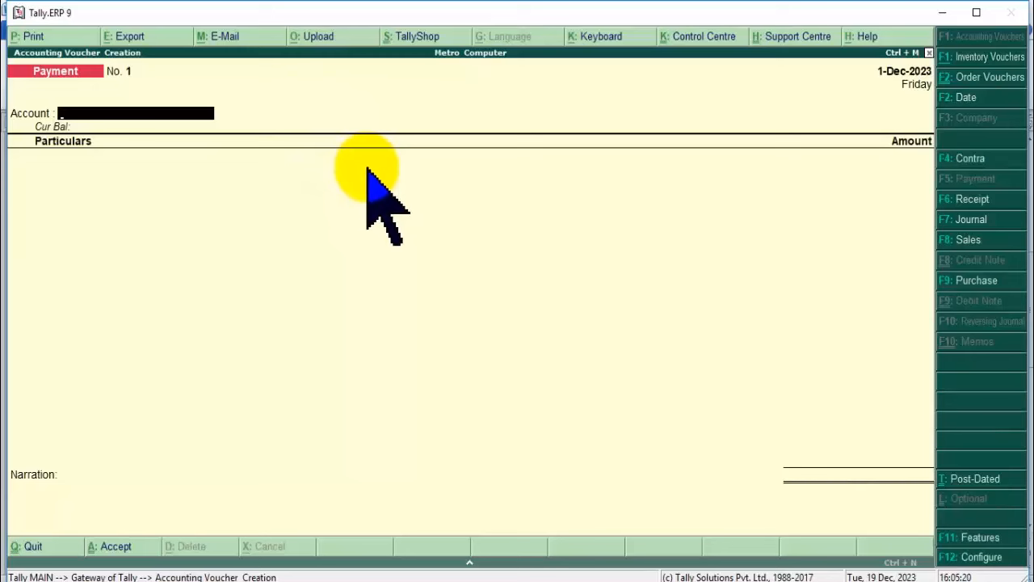
key(F8)
key(Return)
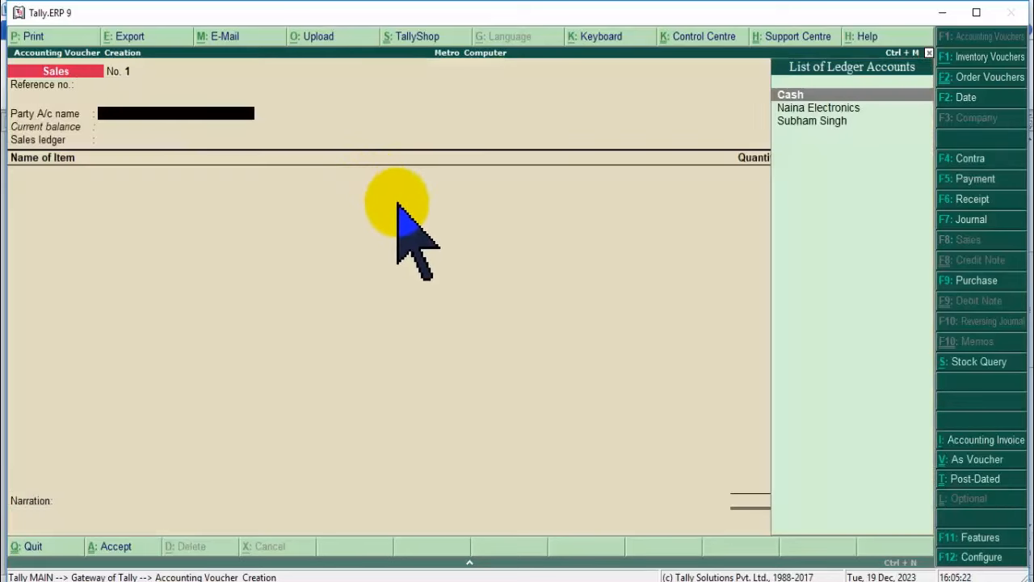
click(792, 120)
key(Return)
key(Return)
key(Return)
key(Return)
key(Return)
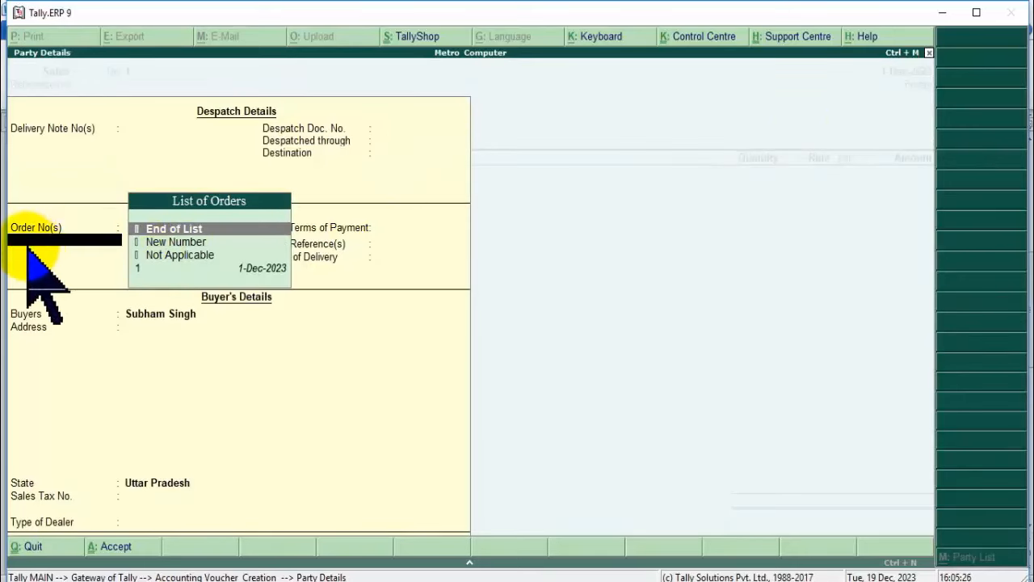
click(151, 269)
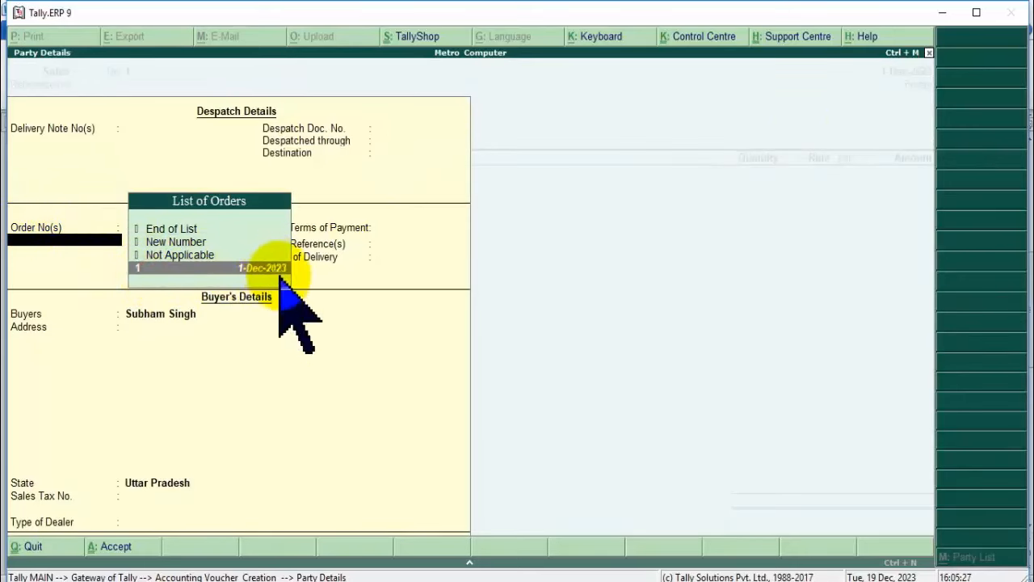
key(Return)
key(Return)
key(Return)
key(Return)
key(Return)
key(Return)
key(Return)
key(Return)
key(Return)
key(Return)
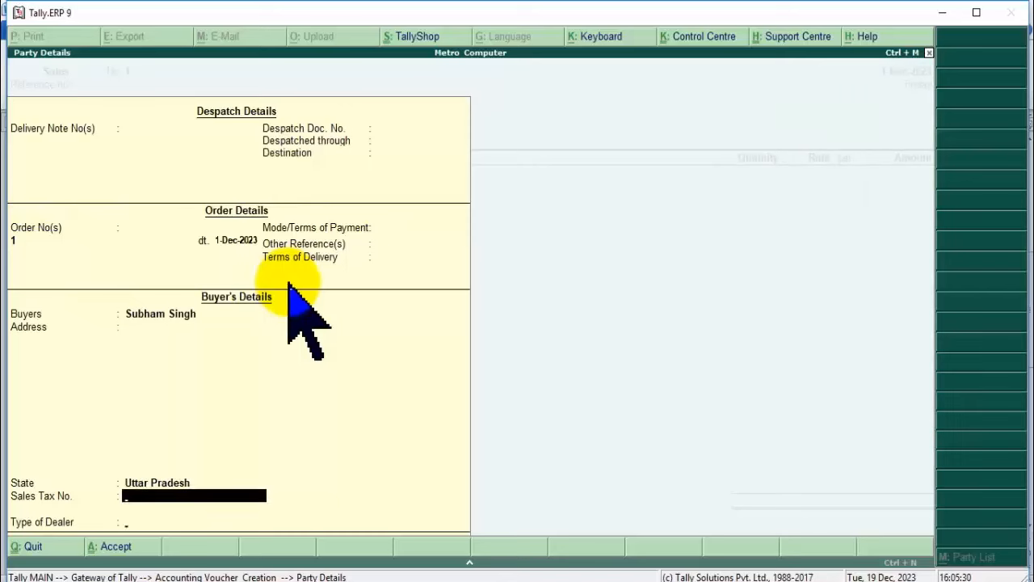
Allocate Hp Keyboard and Hp Mouse to order 1, save the 5,250 invoice, and exit.
key(Return)
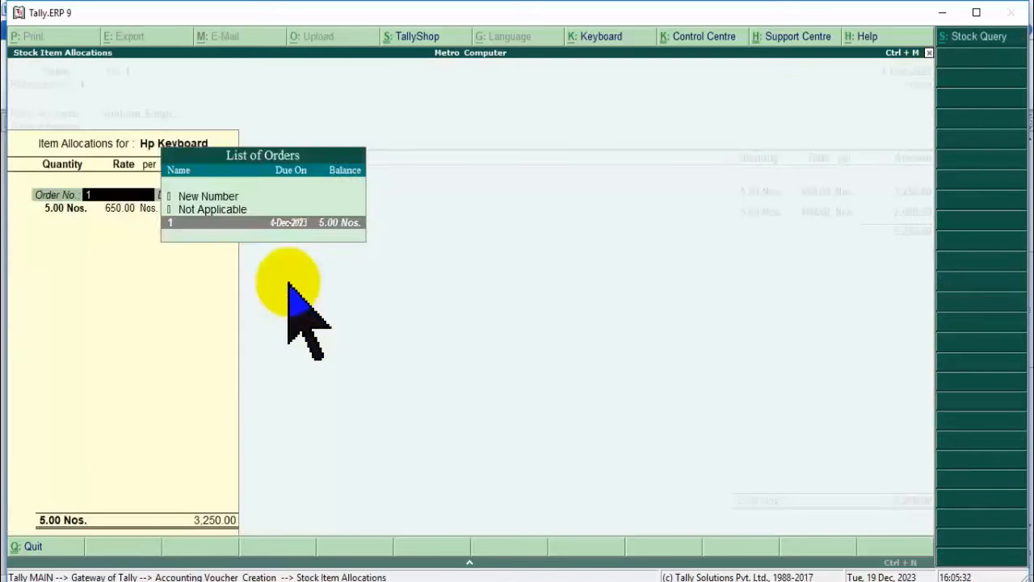
key(Return)
key(Return)
key(Return)
key(Return)
key(Return)
key(Return)
key(Return)
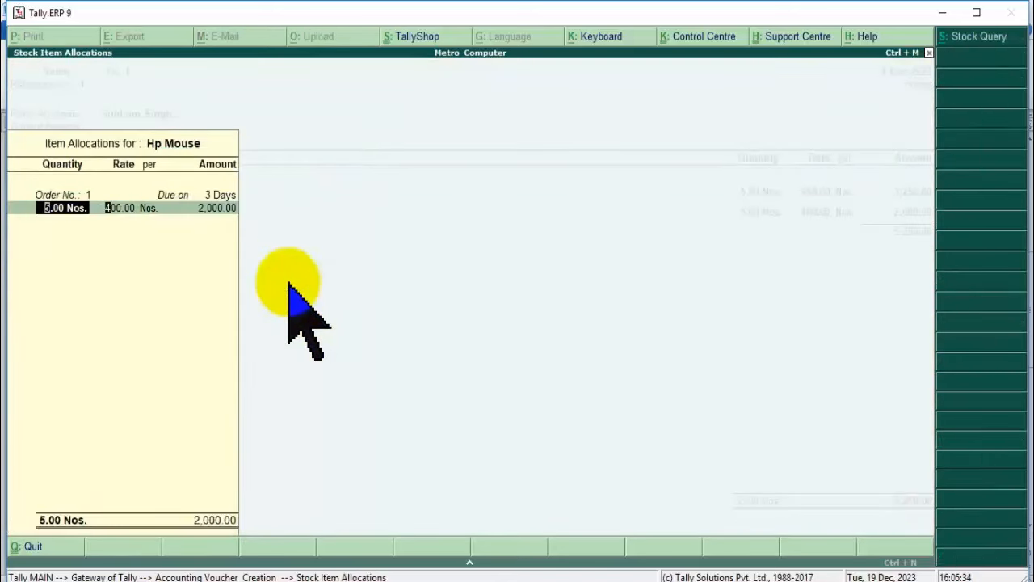
key(Return)
key(Return)
key(Return)
key(Return)
key(Return)
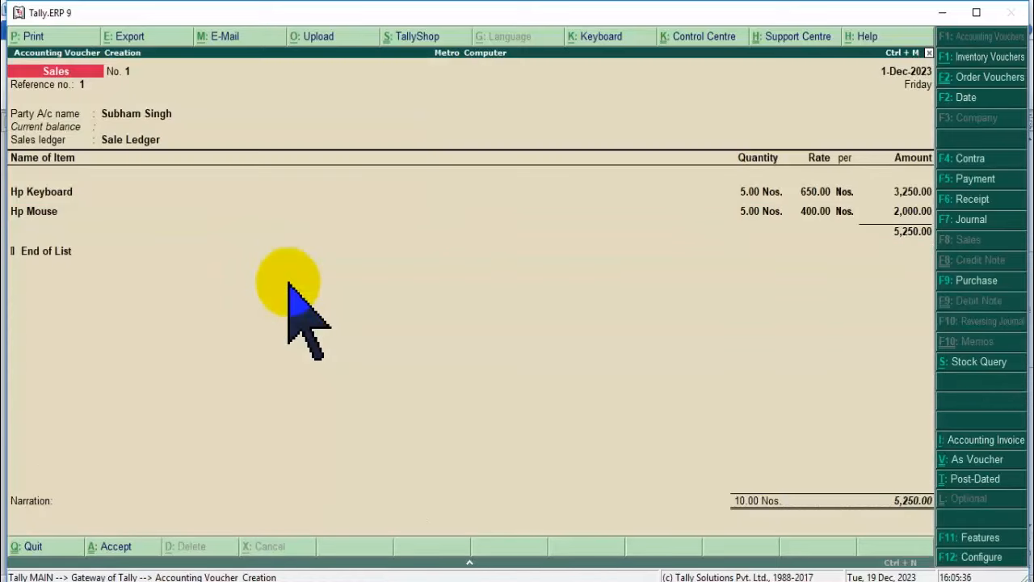
key(Return)
key(Return)
key(Escape)
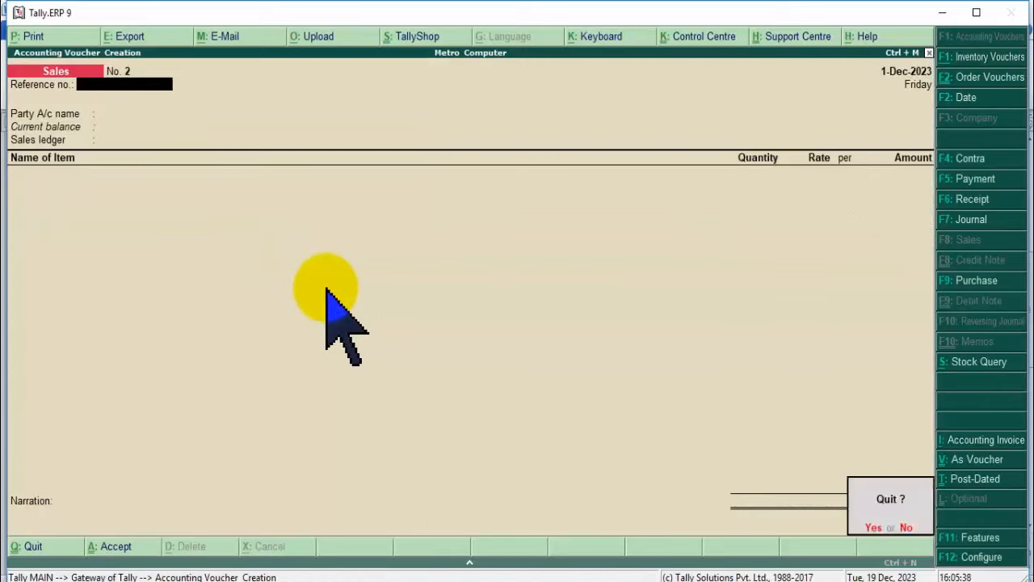
key(Return)
key(Escape)
key(Escape)
click(700, 343)
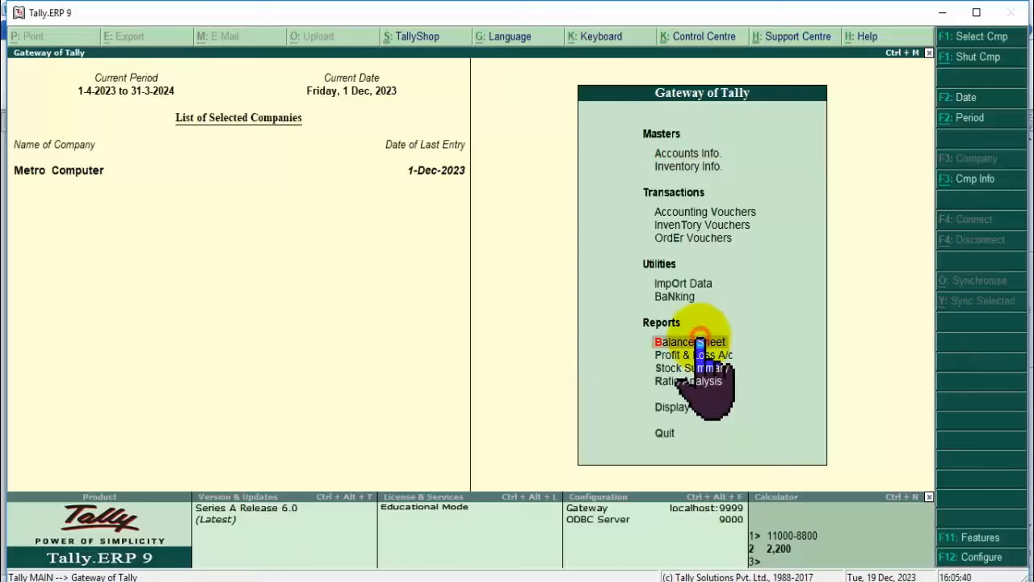
key(Return)
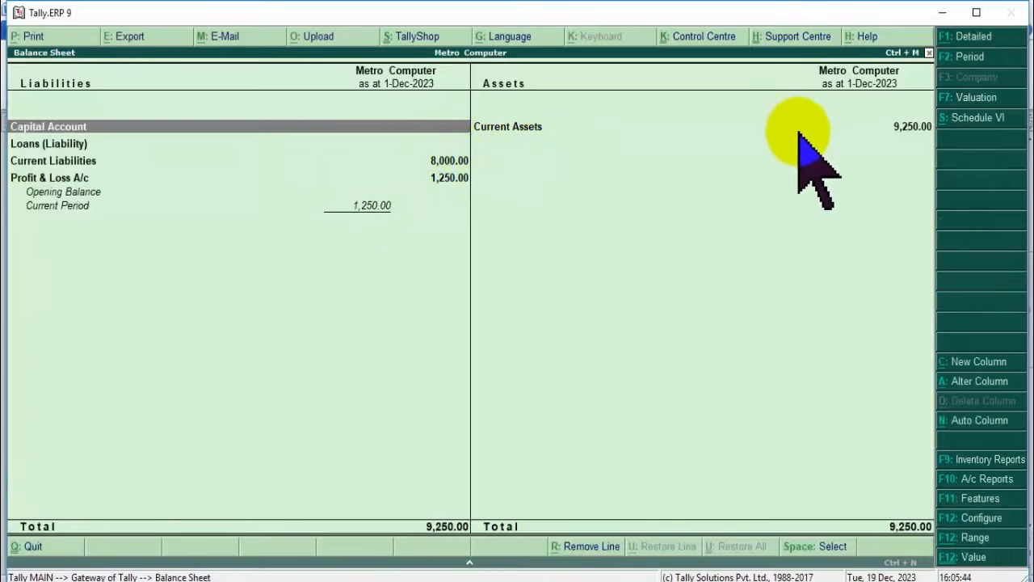
click(441, 164)
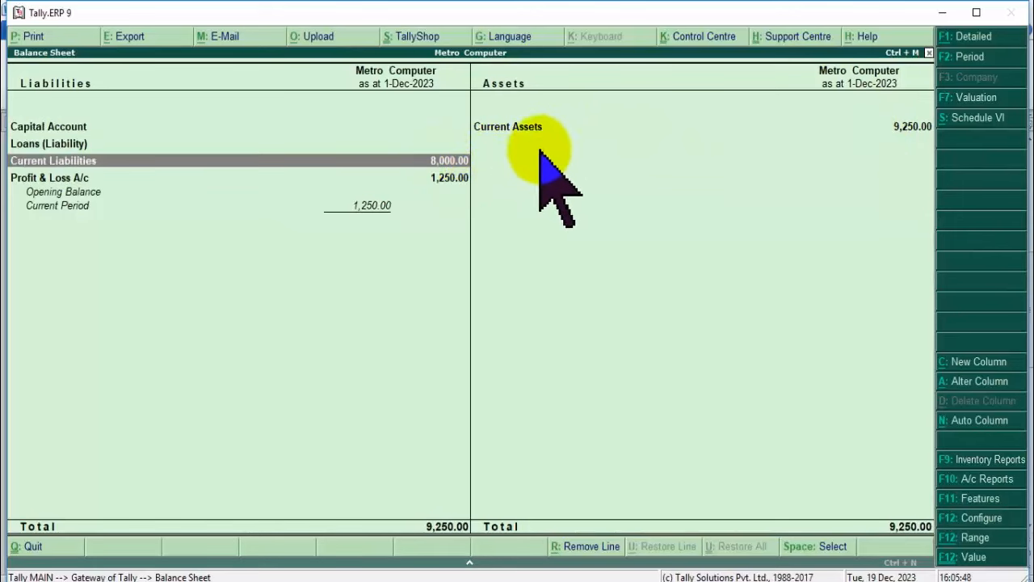
double_click(508, 128)
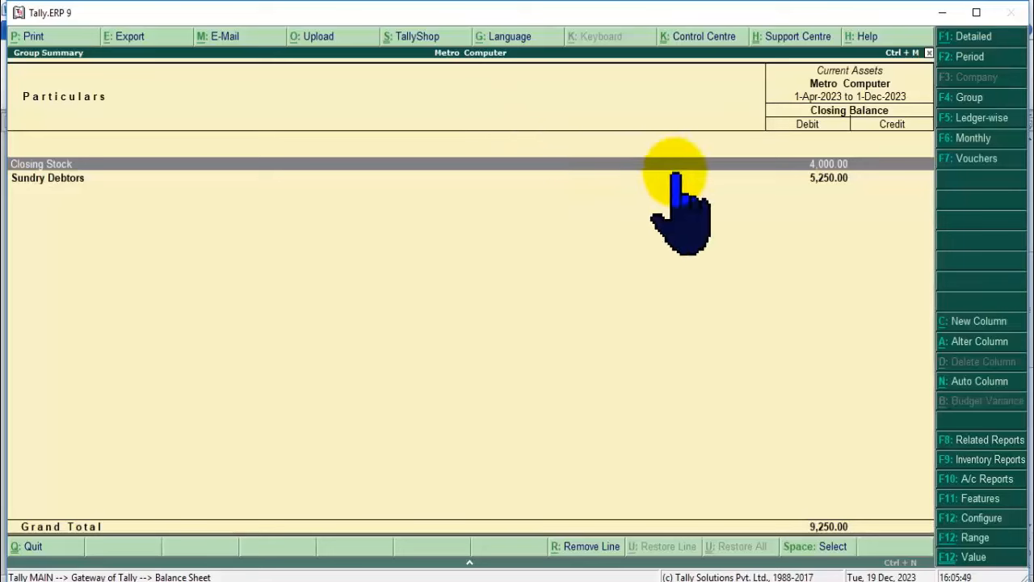
click(81, 178)
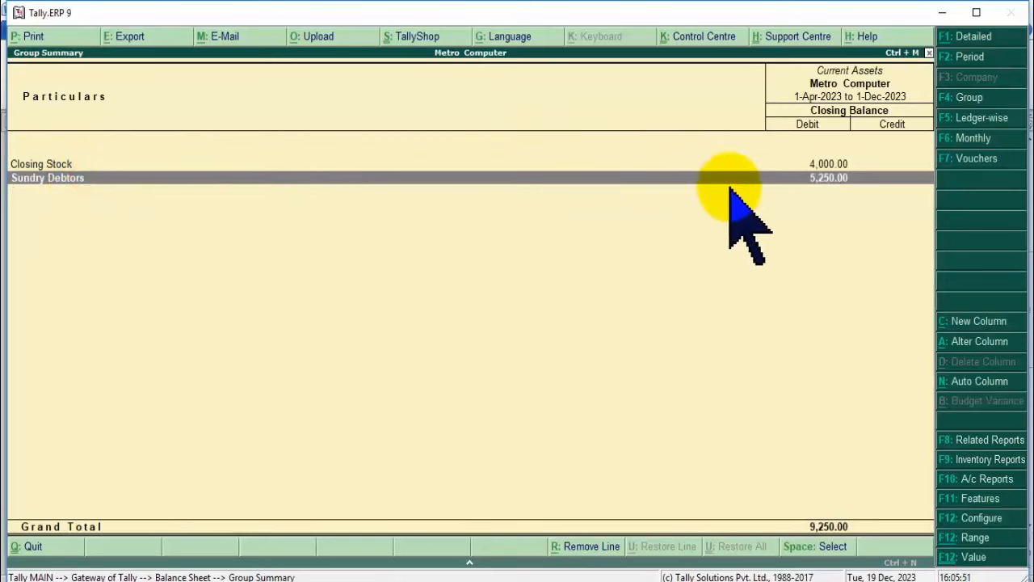
click(821, 161)
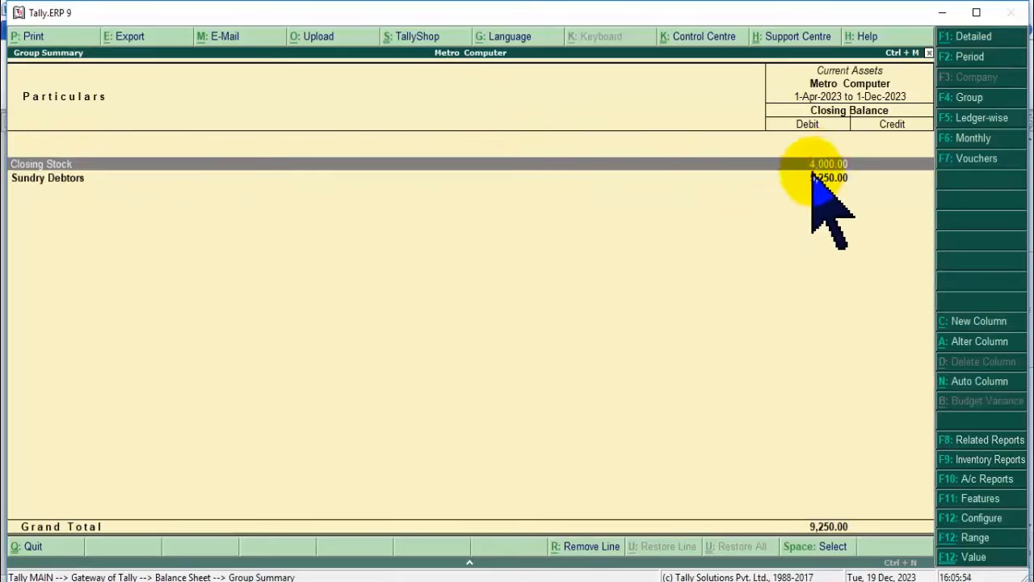
key(Escape)
key(Escape)
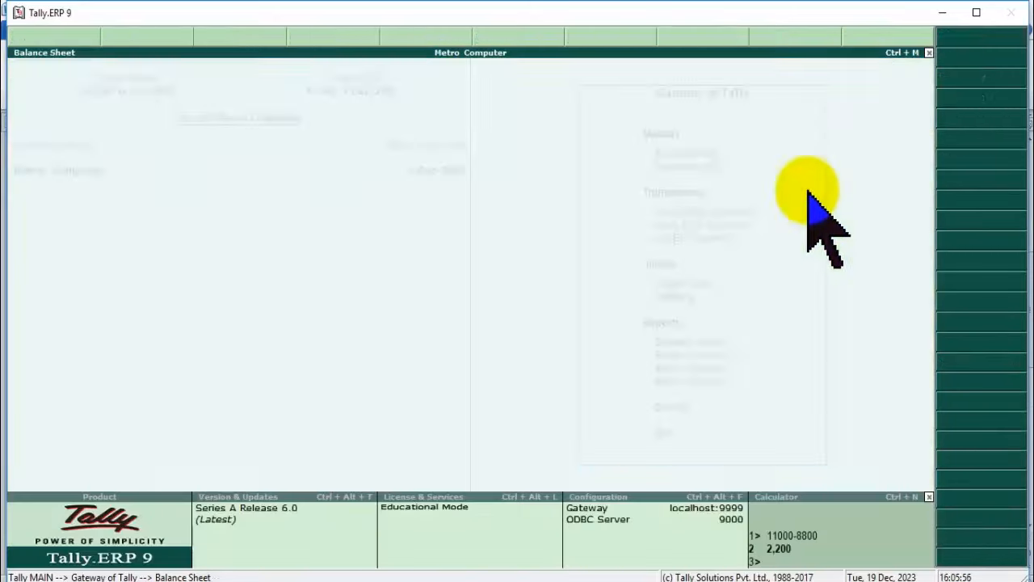
Record a Cash receipt voucher of 5,250 from the customer's ledger and save it.
click(694, 212)
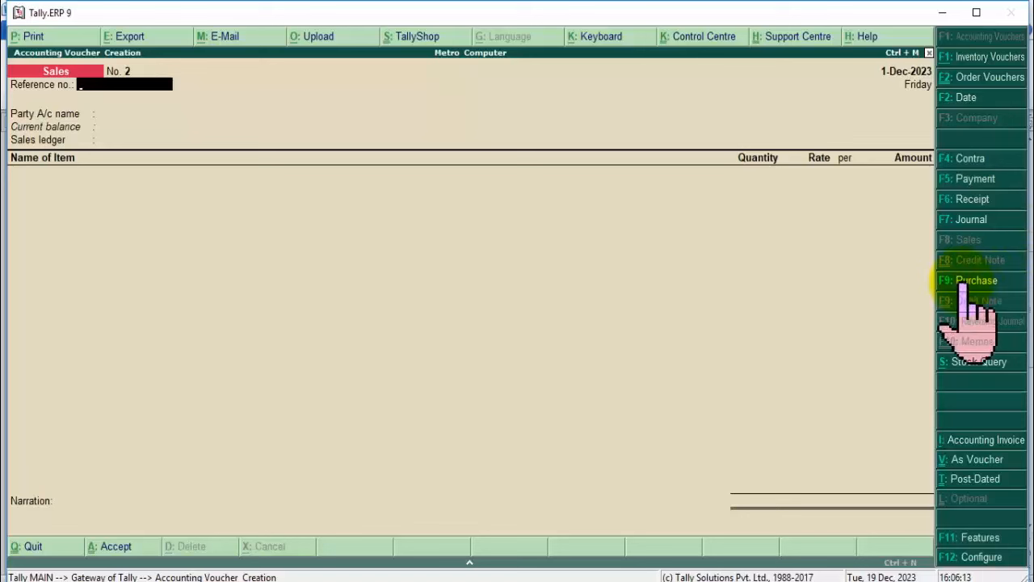
click(970, 200)
key(Return)
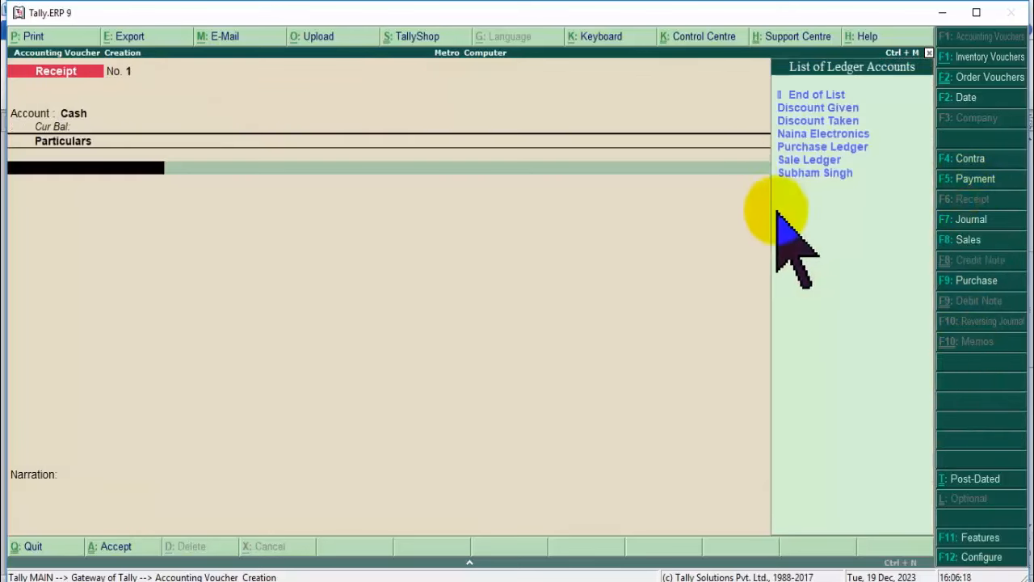
click(821, 172)
click(820, 172)
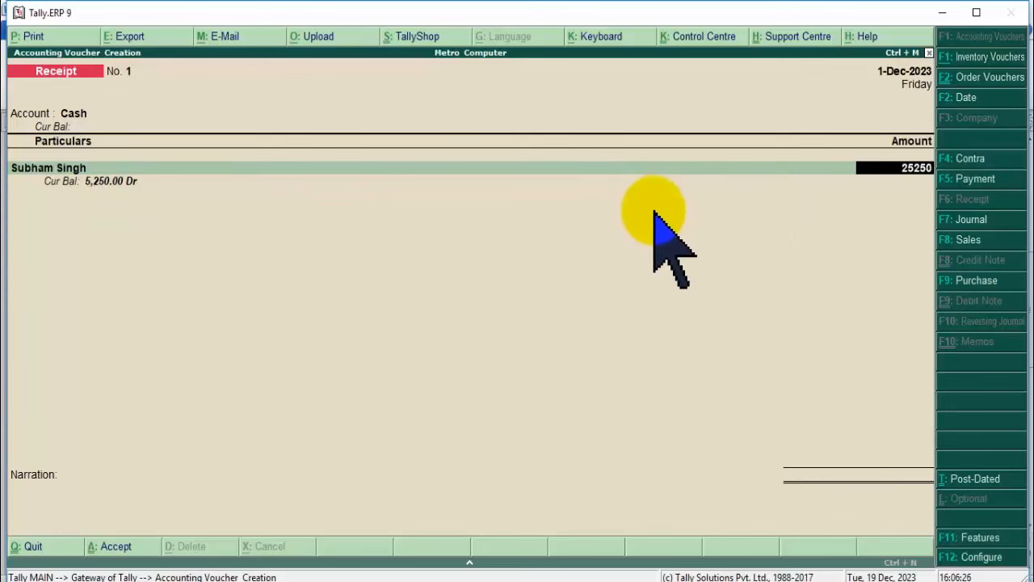
key(Return)
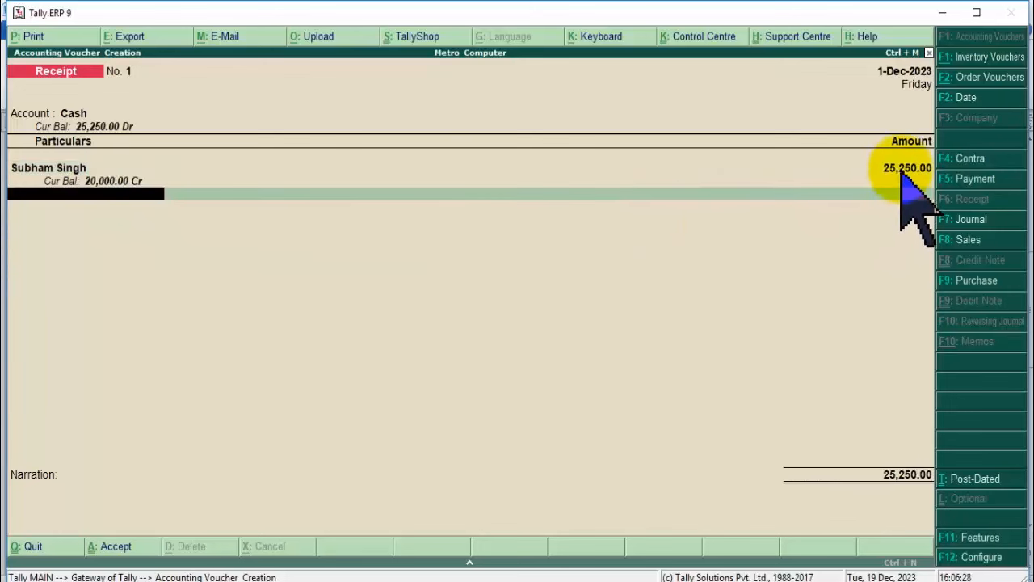
click(903, 172)
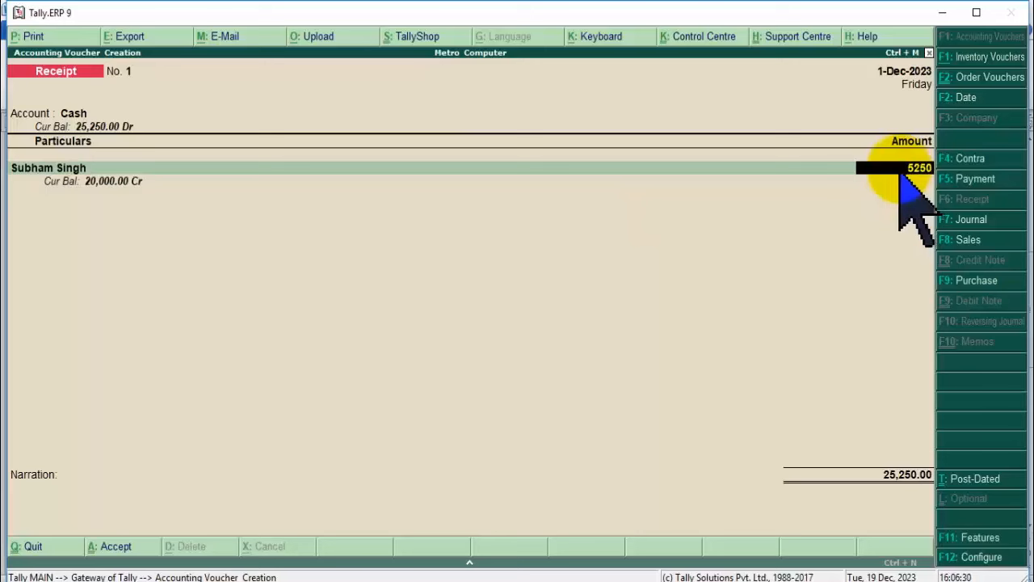
key(Return)
key(Return)
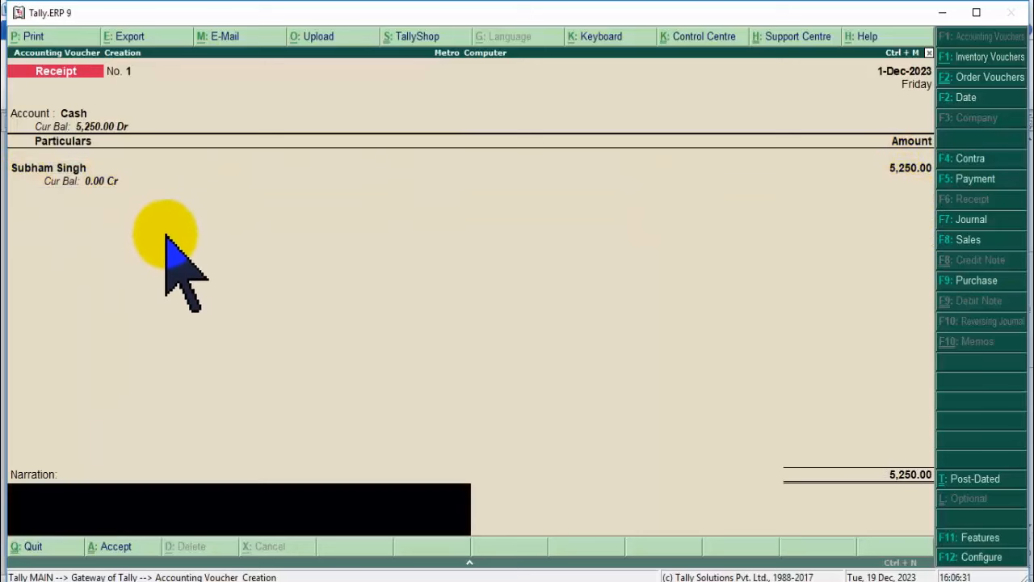
key(Return)
key(Return)
key(Escape)
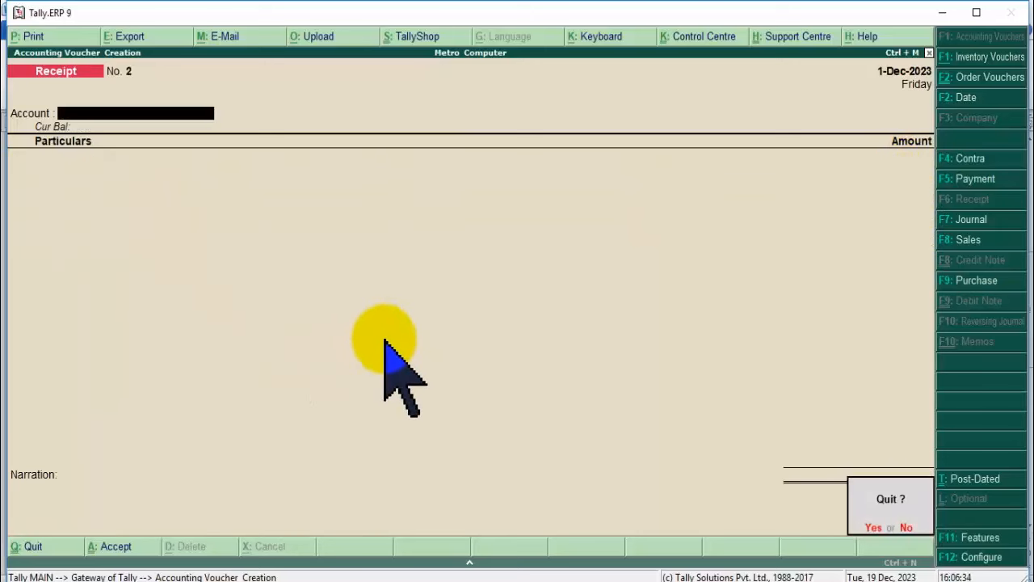
Check the Balance Sheet's Current Assets now show 5,250.00 as Cash-in-hand, then return to Gateway.
key(y)
click(691, 343)
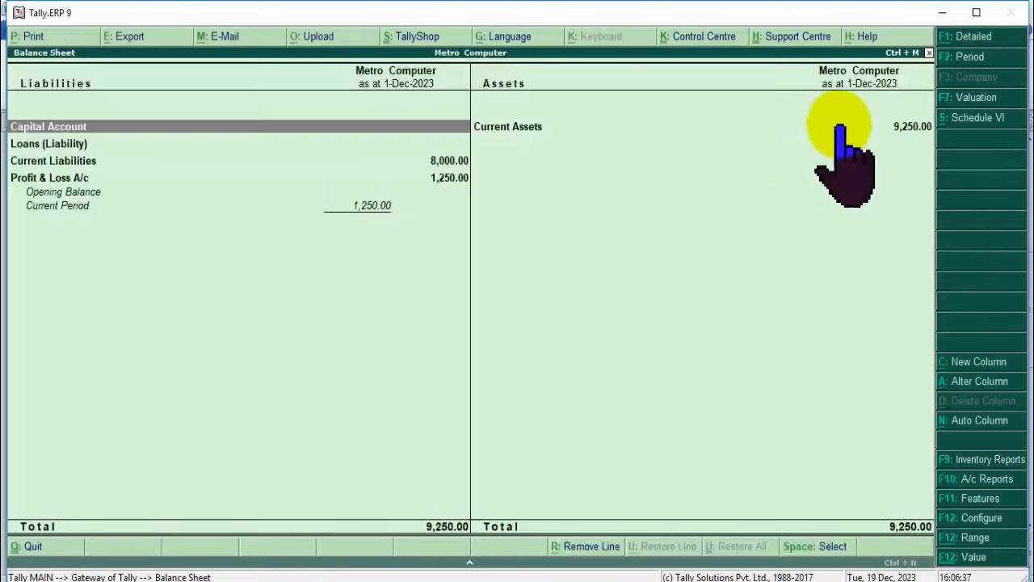
click(840, 124)
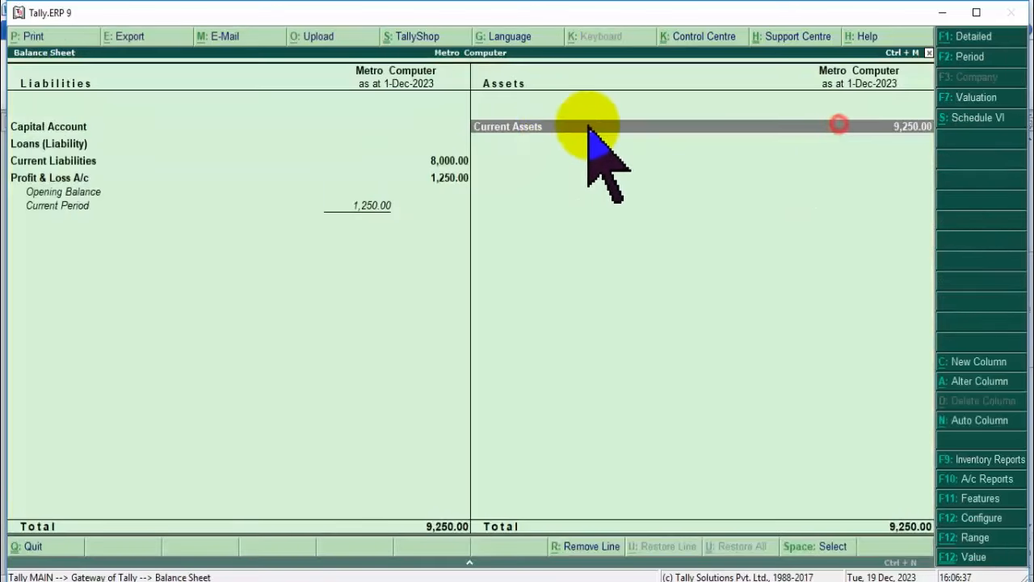
key(Return)
click(811, 191)
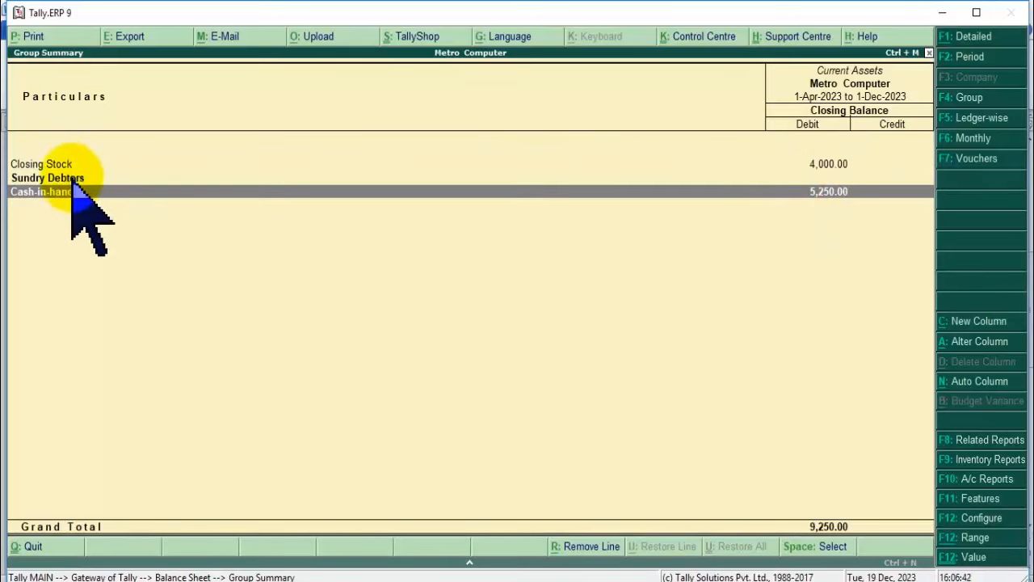
click(835, 159)
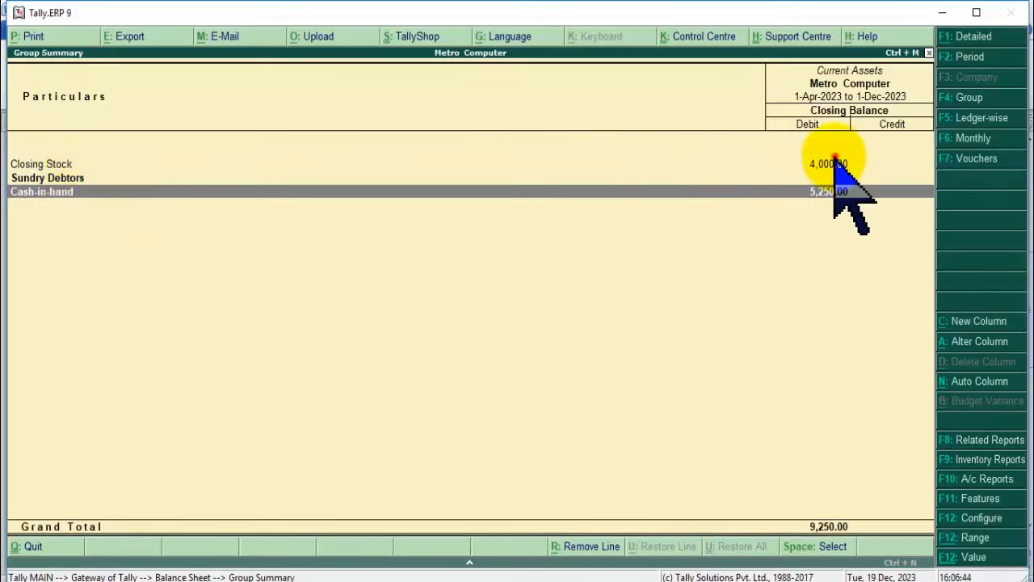
key(Escape)
key(Escape)
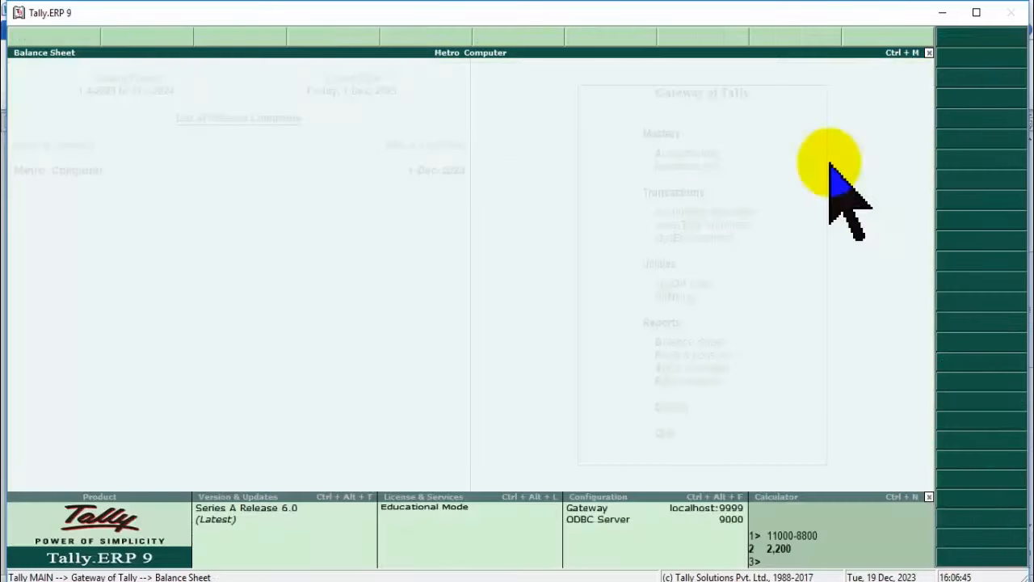
Start a sales voucher with Cash as party and state Not Applicable.
click(715, 211)
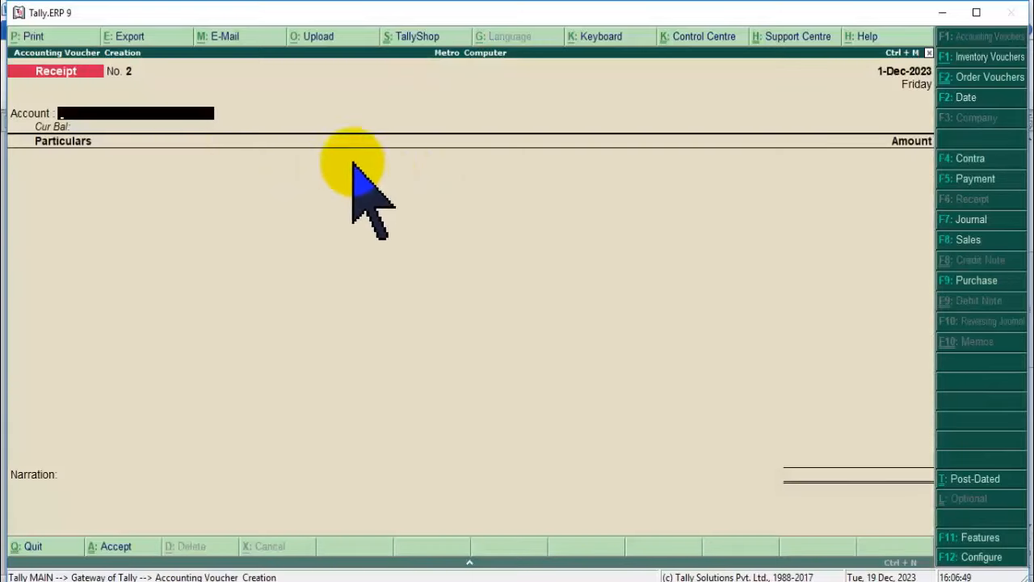
key(F8)
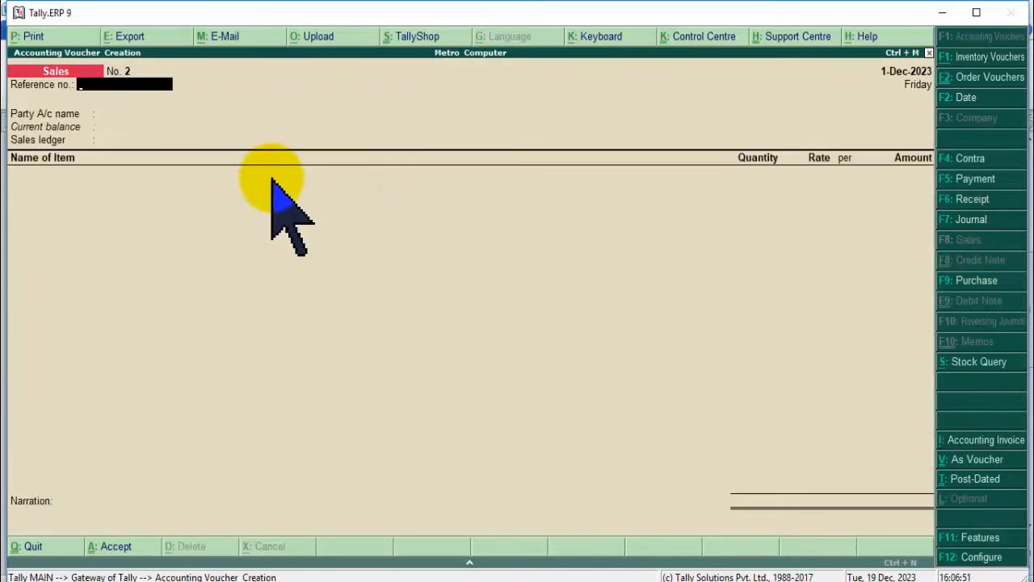
key(Return)
click(849, 95)
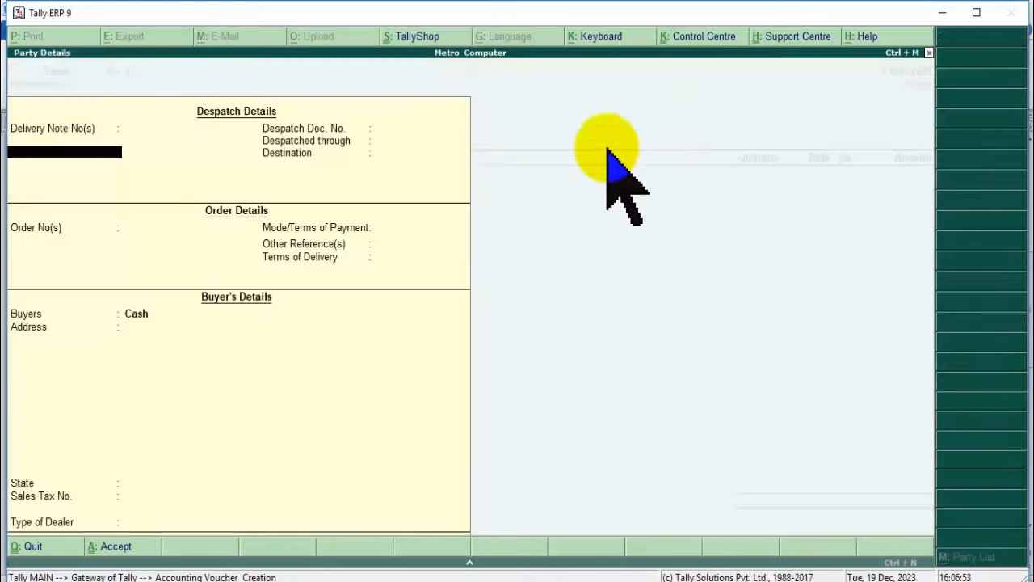
key(Return)
key(Return)
key(Return)
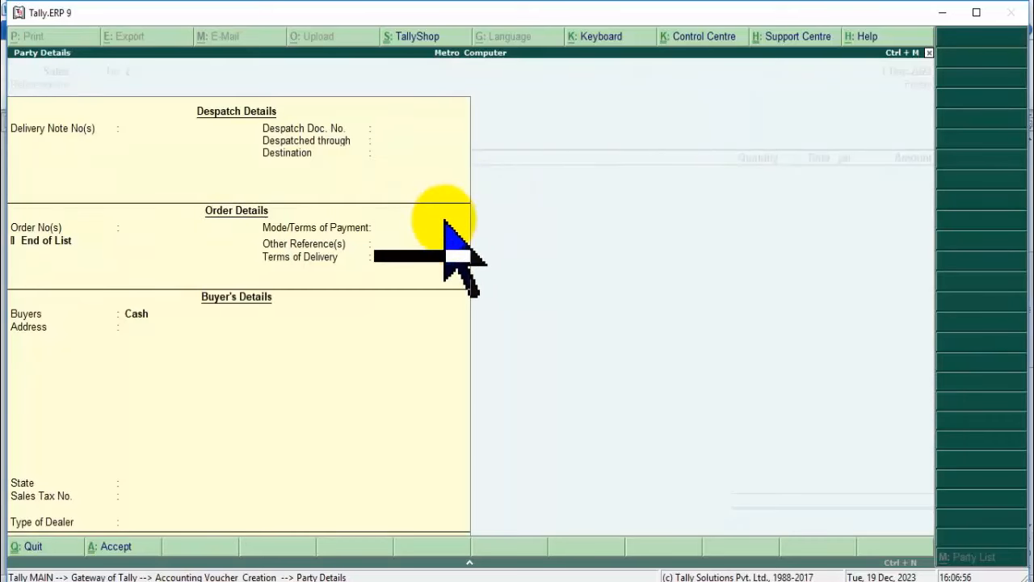
key(Return)
key(Return)
key(Return)
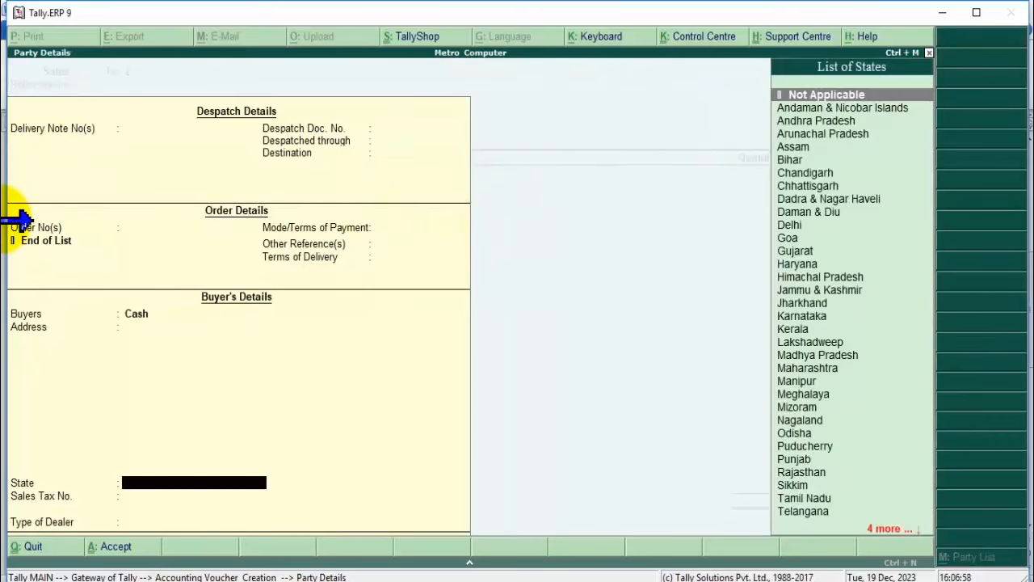
key(Return)
key(Return)
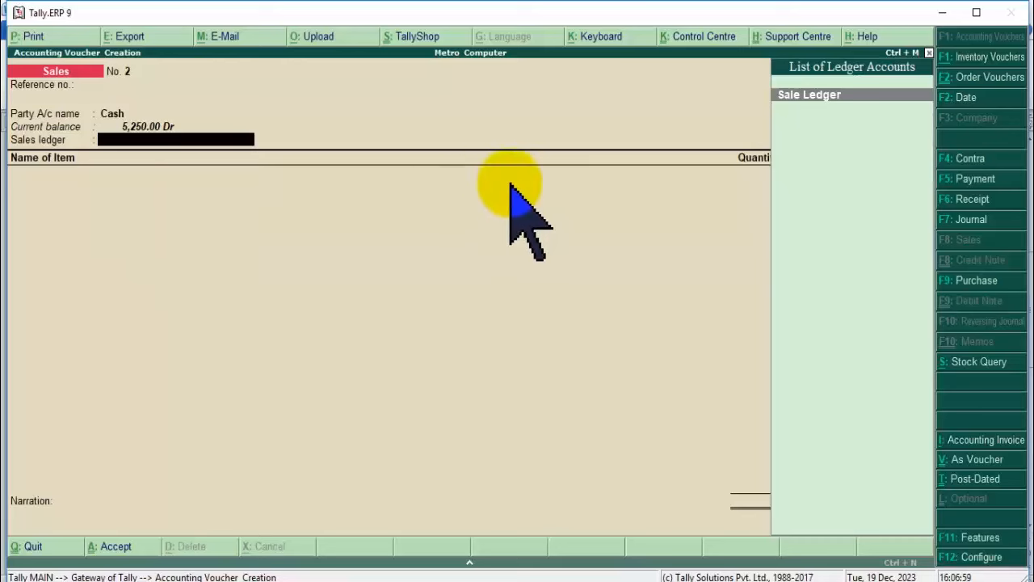
key(Return)
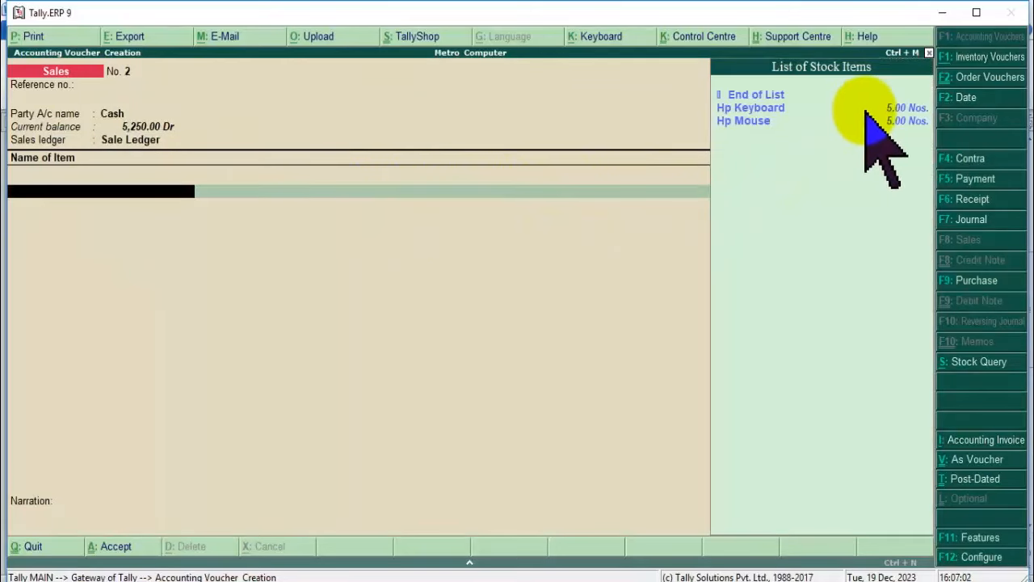
Add Hp Keyboard, 5 Nos at 650, with order number Not Applicable.
key(Down)
key(Return)
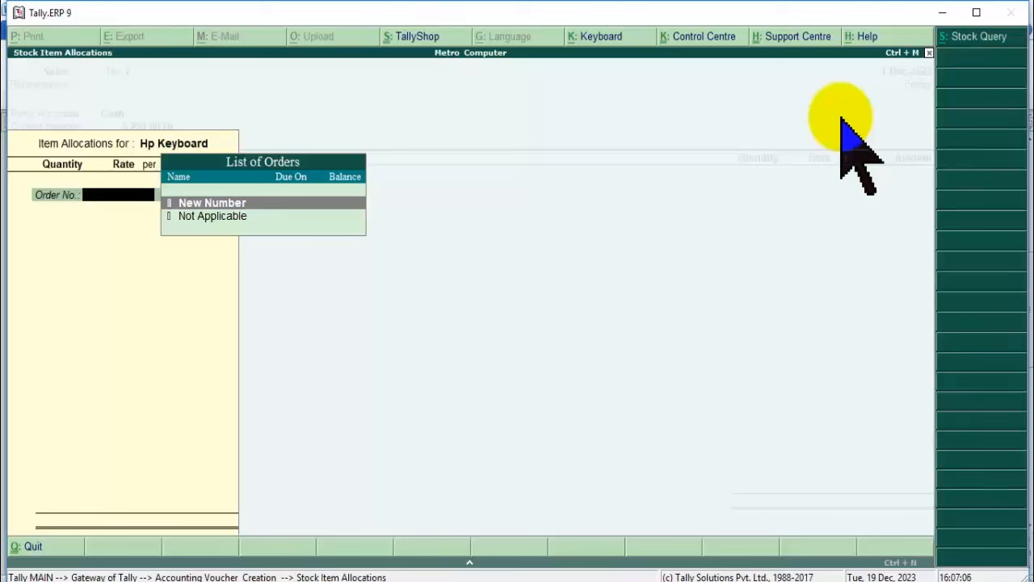
key(Down)
text(.)
key(Return)
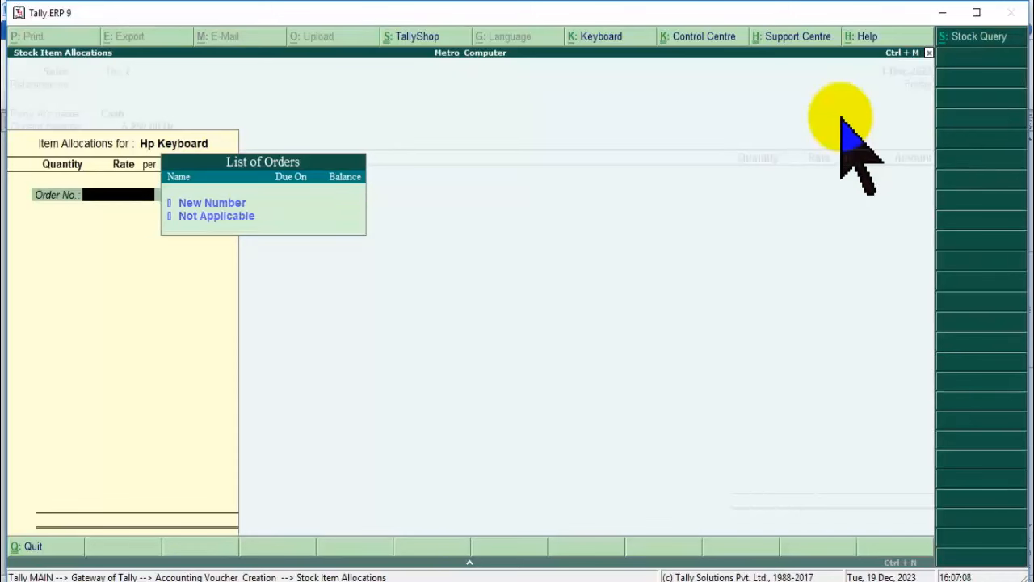
key(Down)
key(Return)
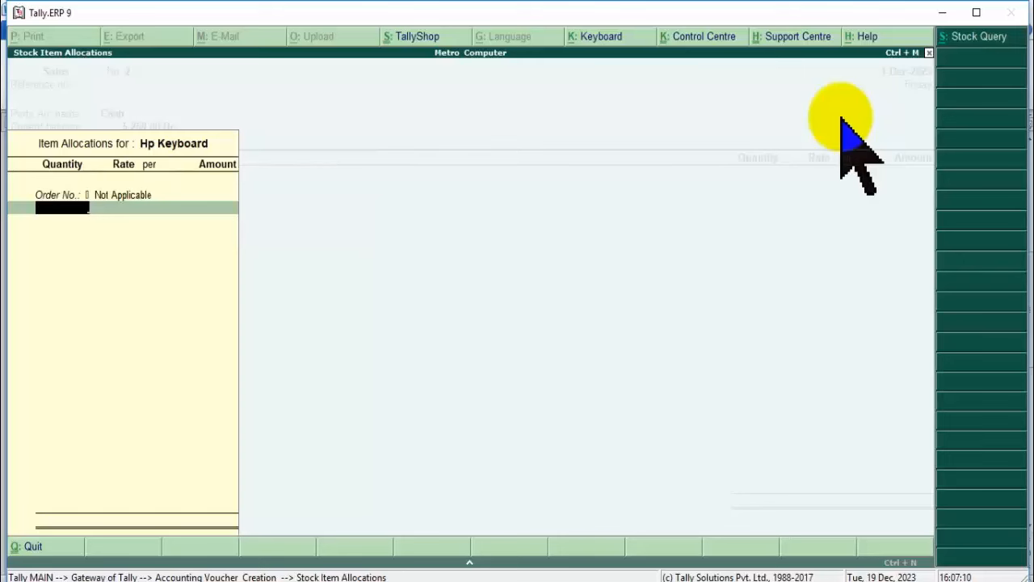
key(Return)
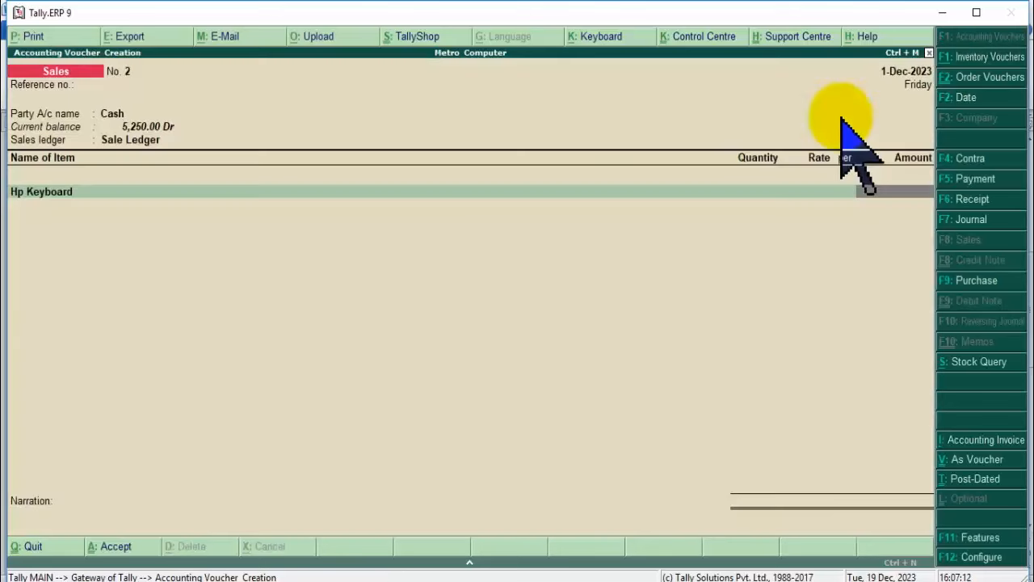
key(BackSpace)
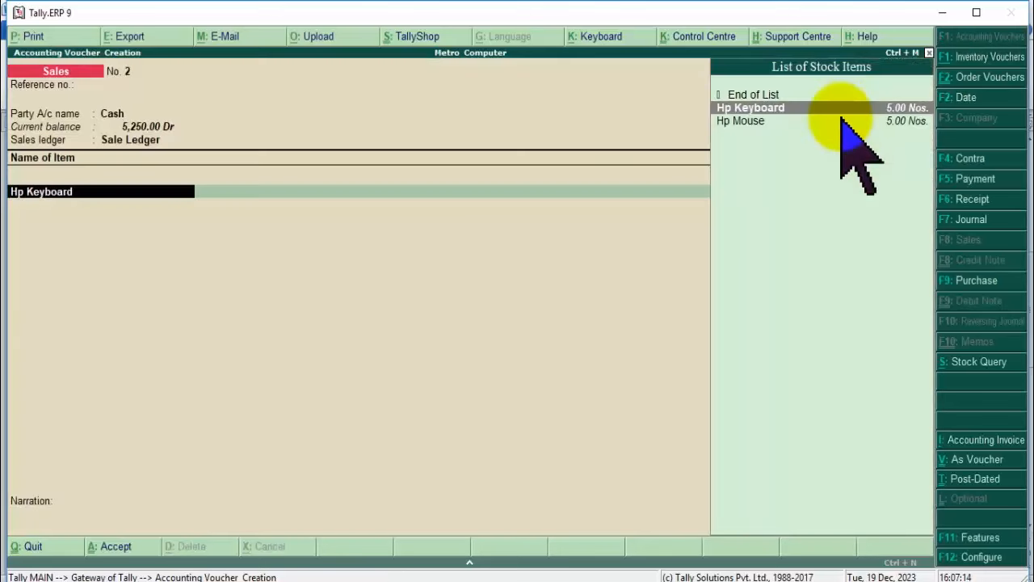
key(Return)
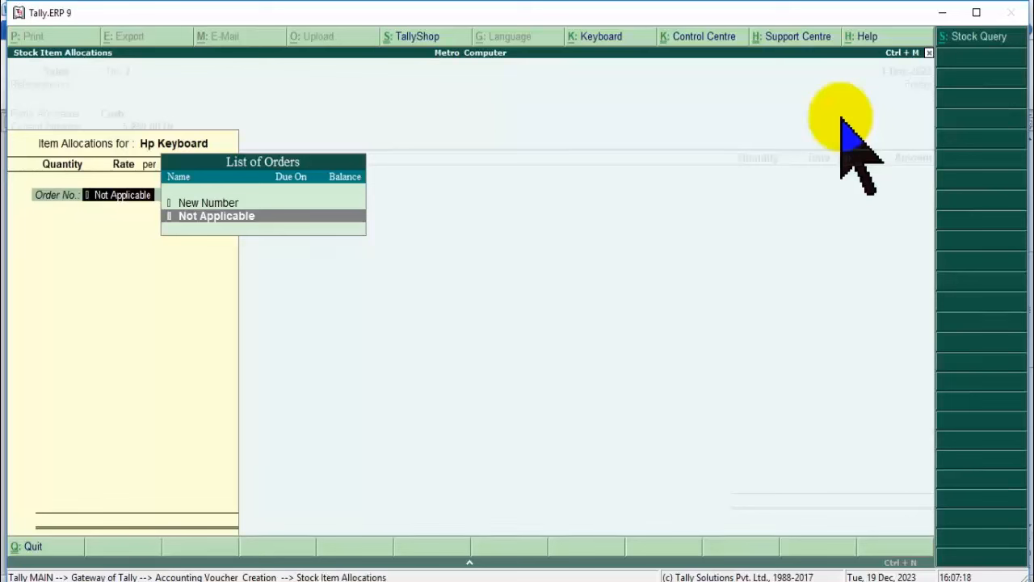
key(Return)
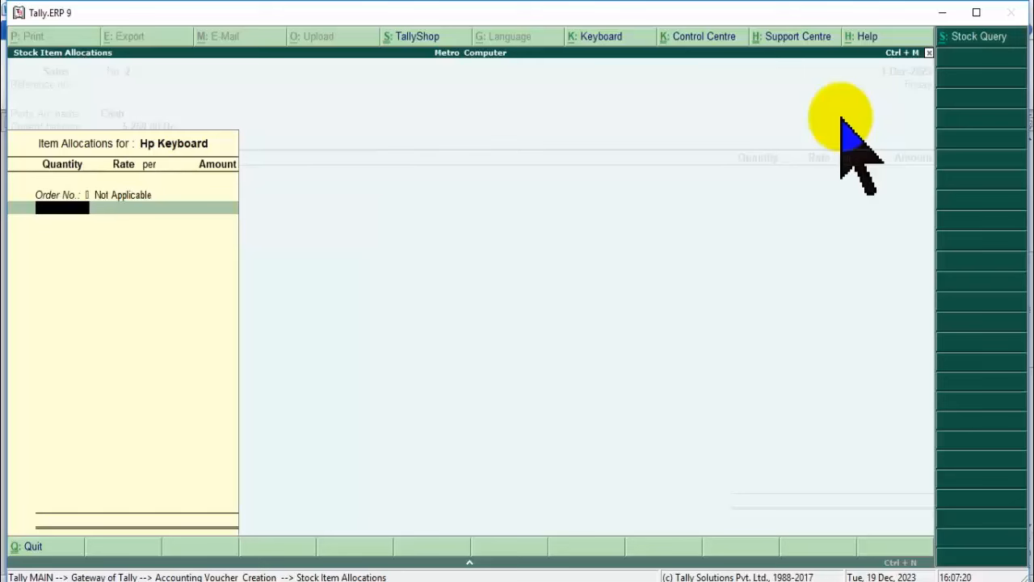
key(Return)
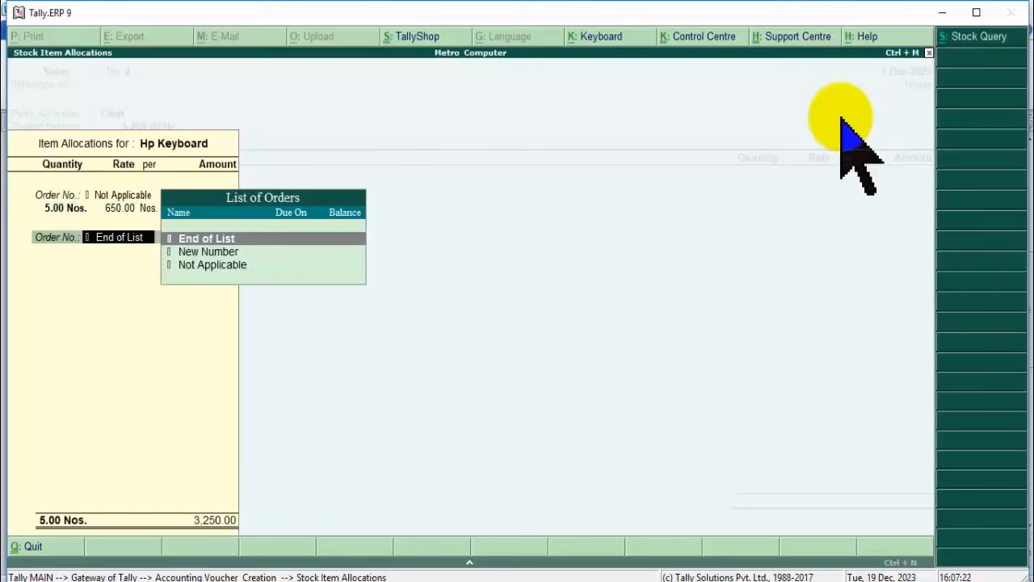
key(Return)
key(Return)
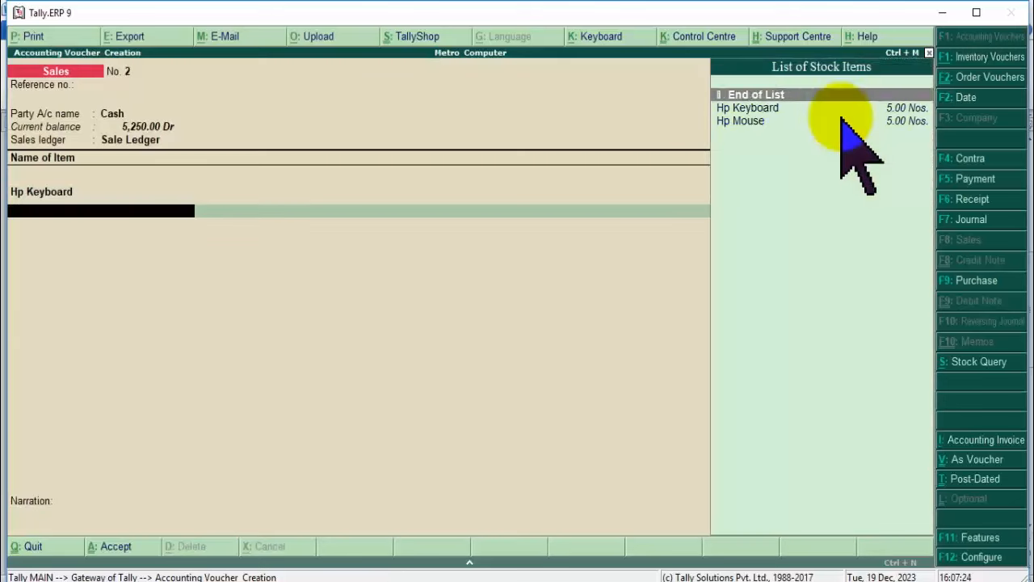
Add Hp Mouse, 5 Nos at 400, bringing the voucher total to 5,250.00.
click(841, 121)
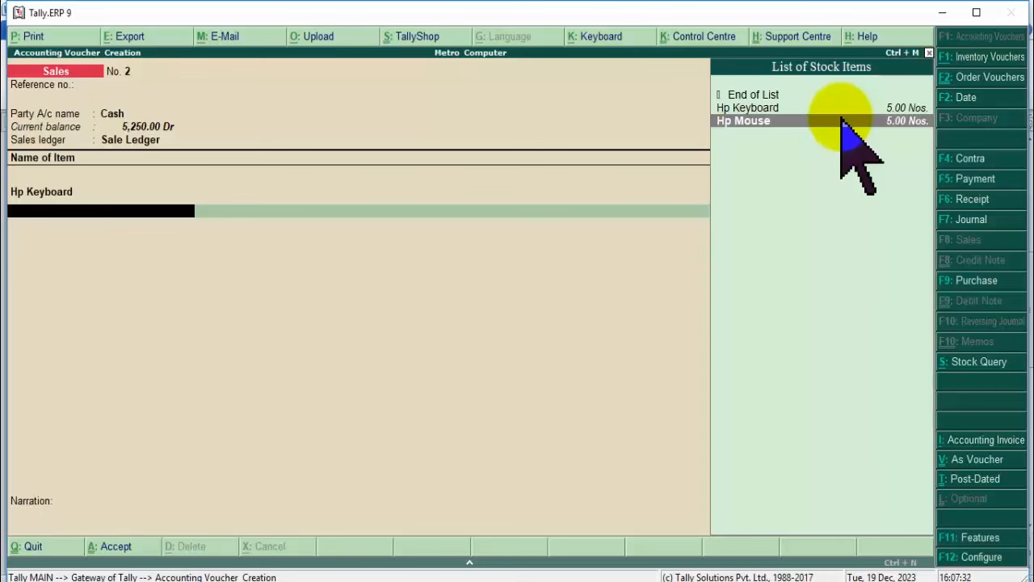
click(841, 121)
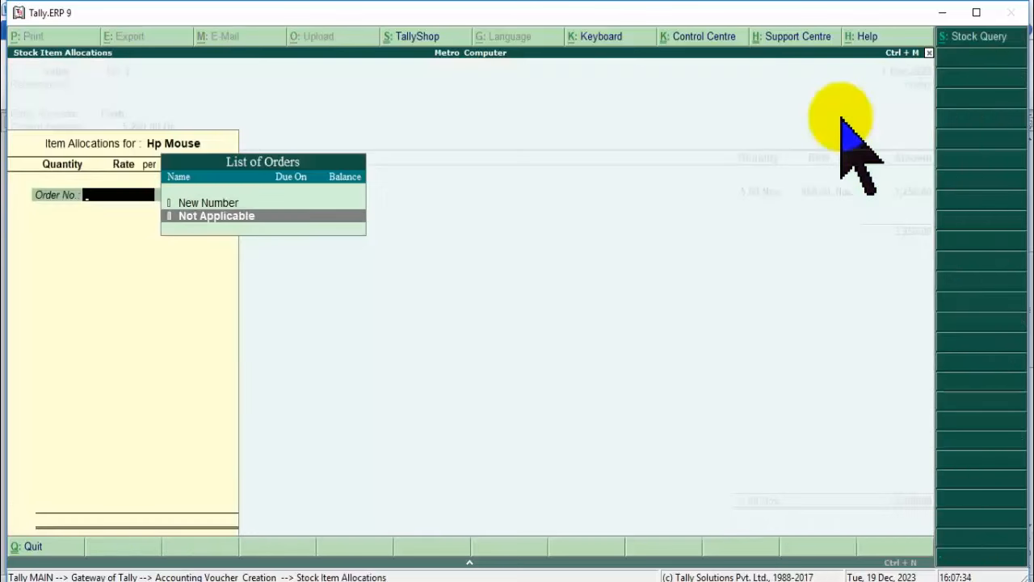
key(Return)
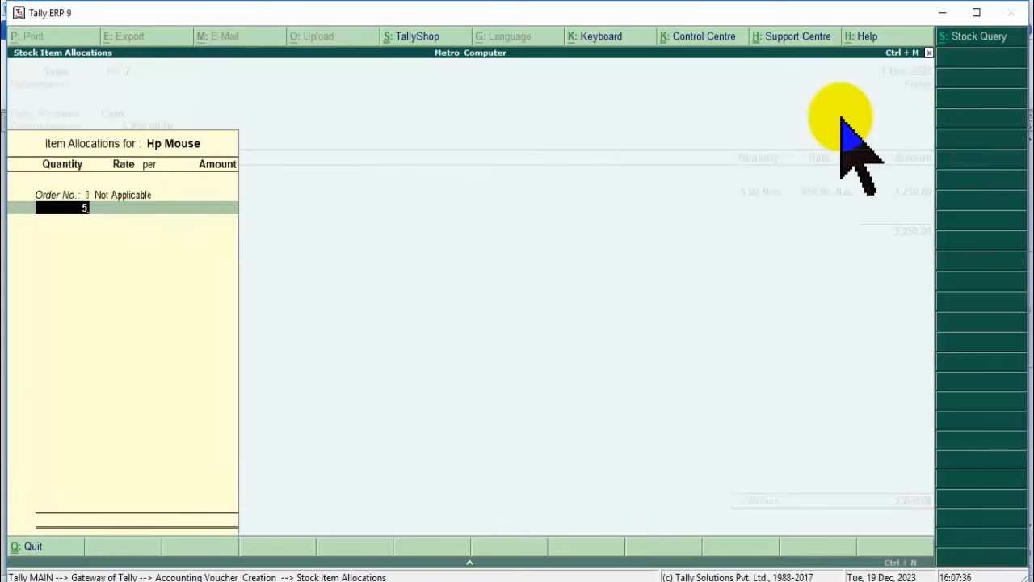
key(Return)
key(Return)
key(Return)
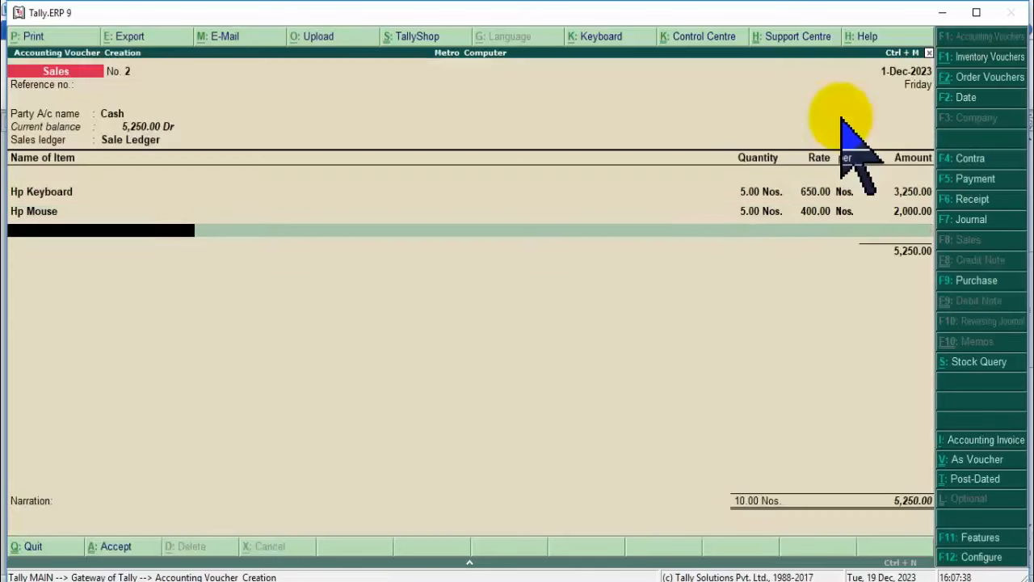
key(Return)
key(Return)
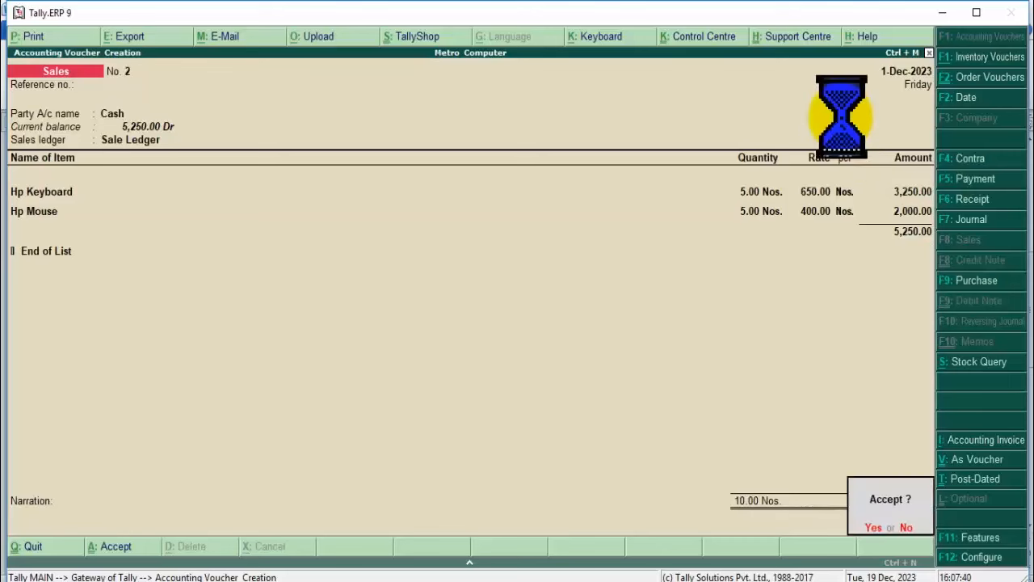
key(Return)
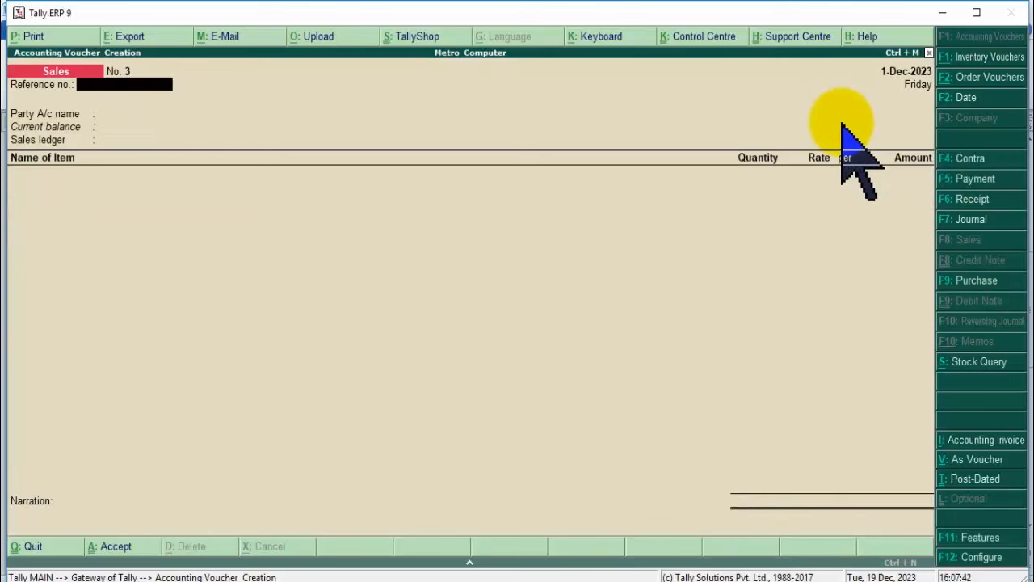
Review the Current Assets breakdown in the Balance Sheet, then return to the main menu.
key(Escape)
key(Escape)
key(Escape)
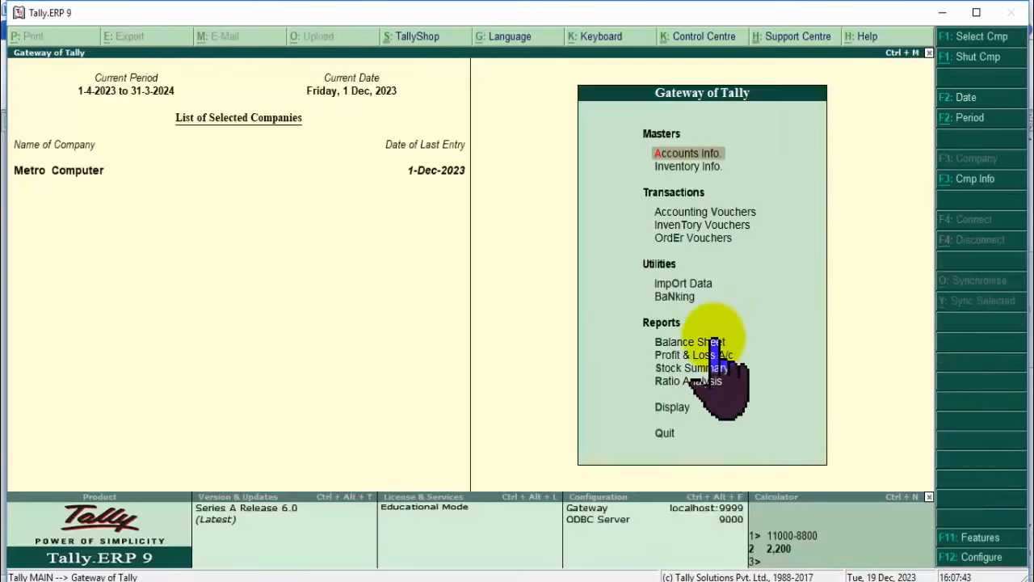
click(699, 341)
click(699, 341)
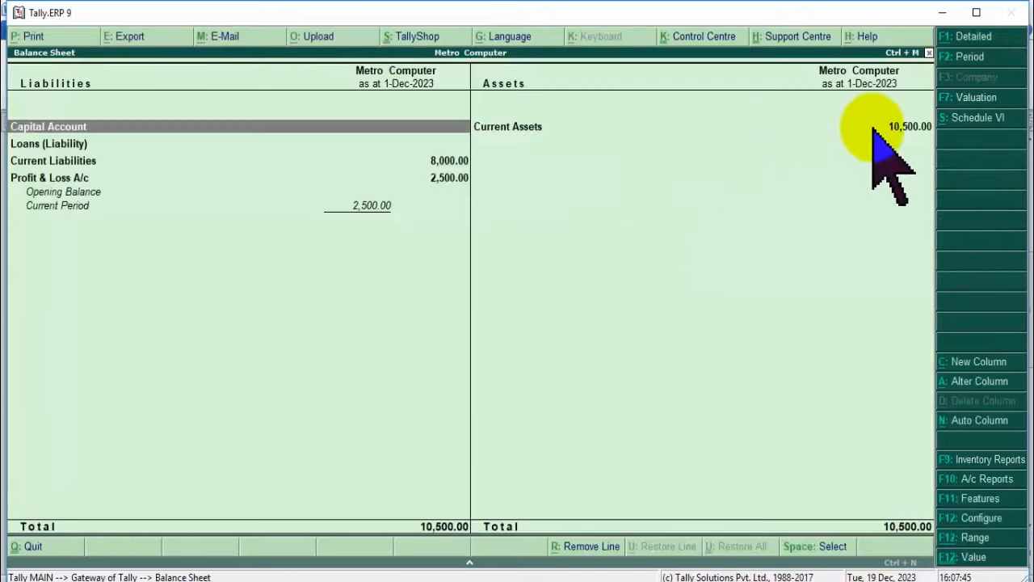
click(526, 131)
click(529, 133)
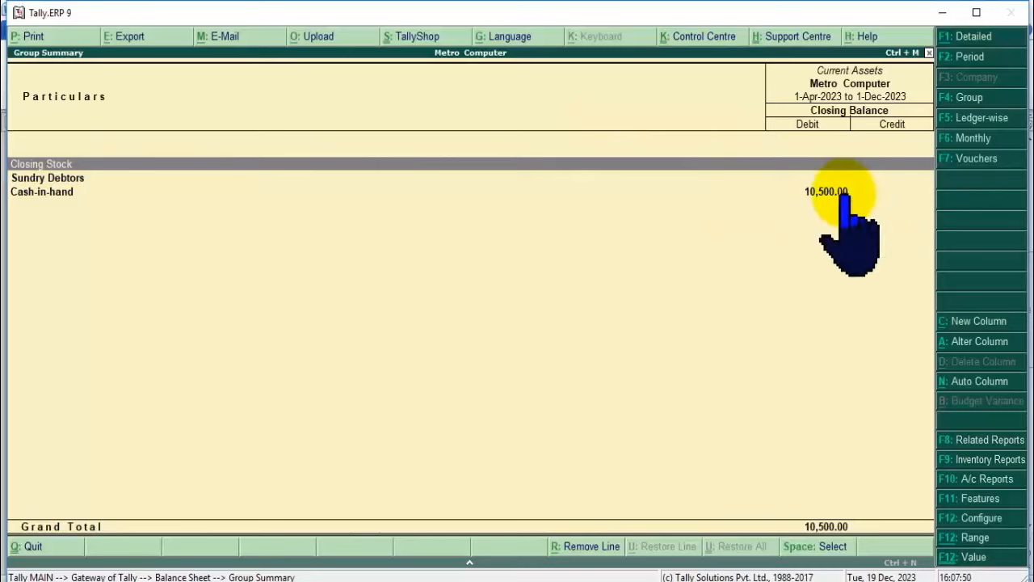
key(Escape)
key(Escape)
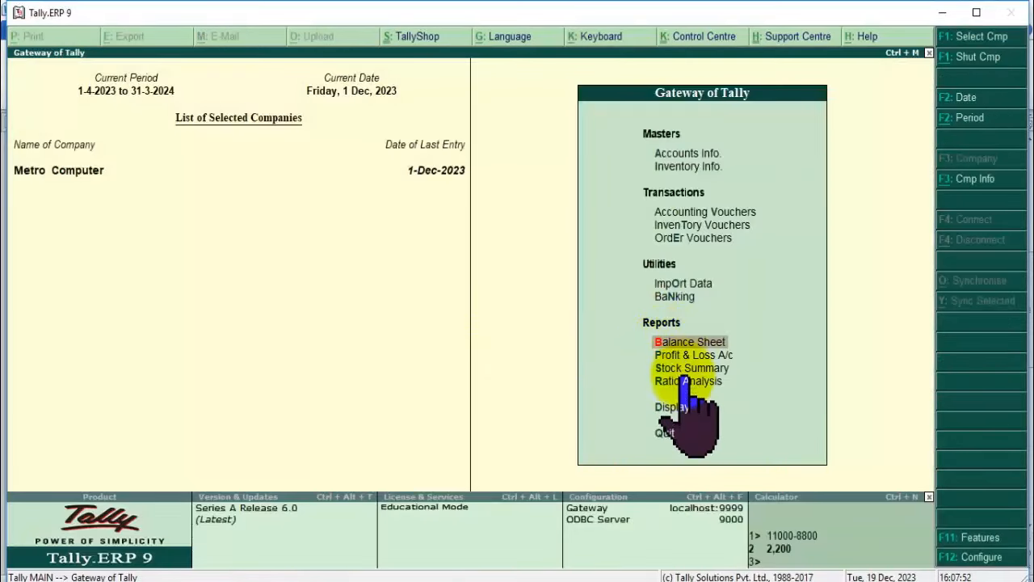
Open Sales voucher No. 1 (5,250.00) from the 1-Dec-2023 Day Book for alteration.
click(675, 407)
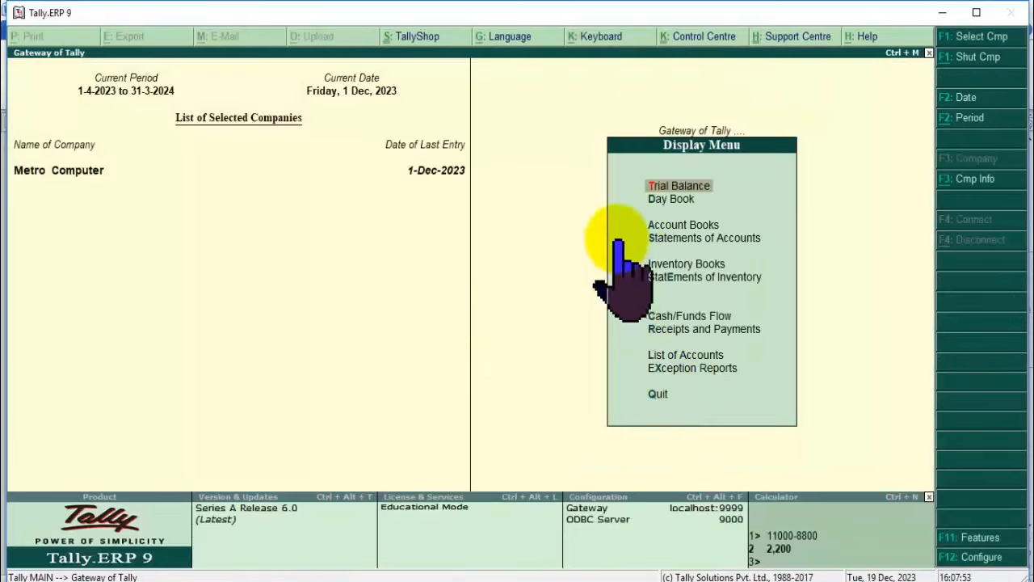
click(658, 199)
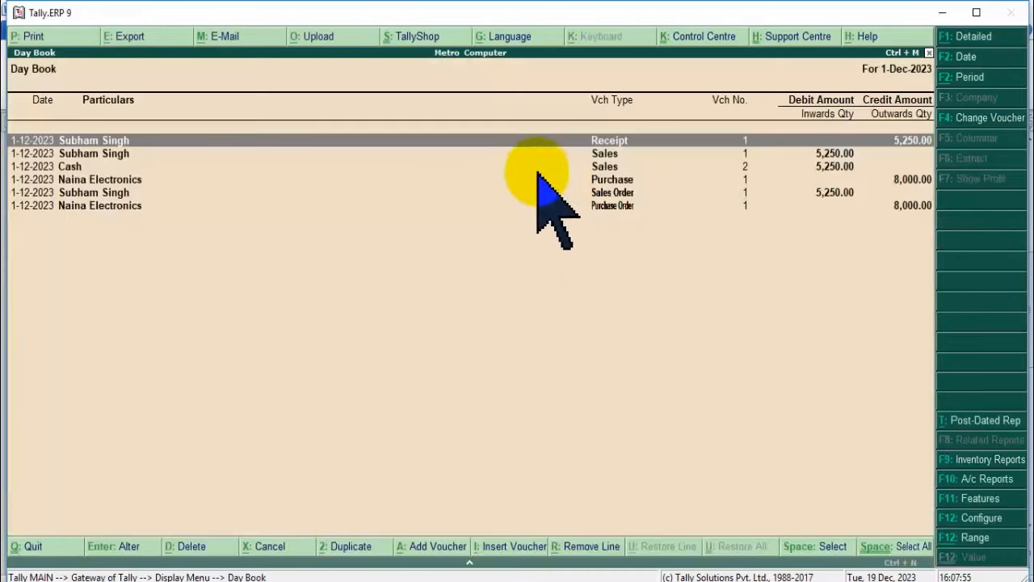
click(616, 153)
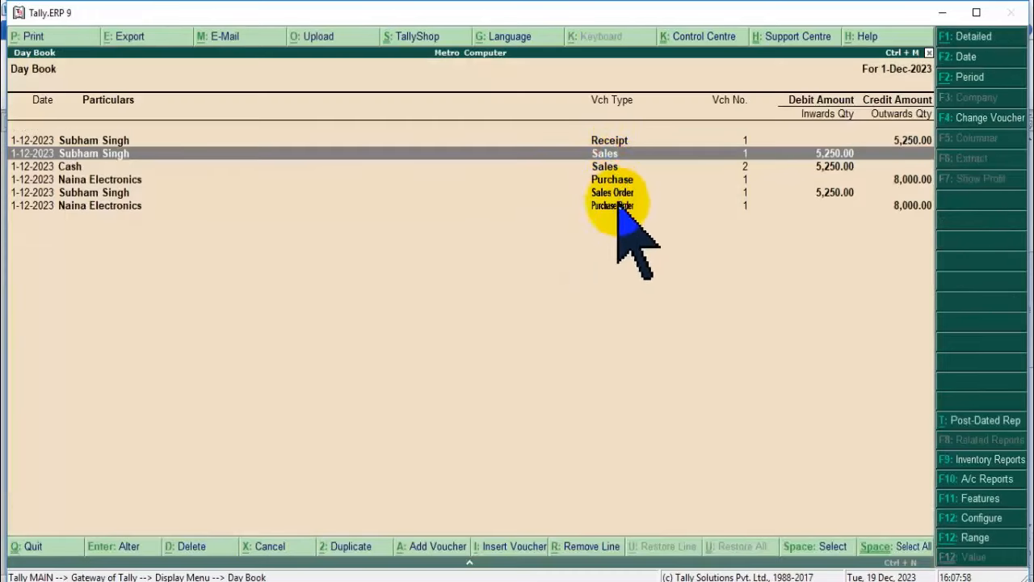
click(89, 166)
click(134, 141)
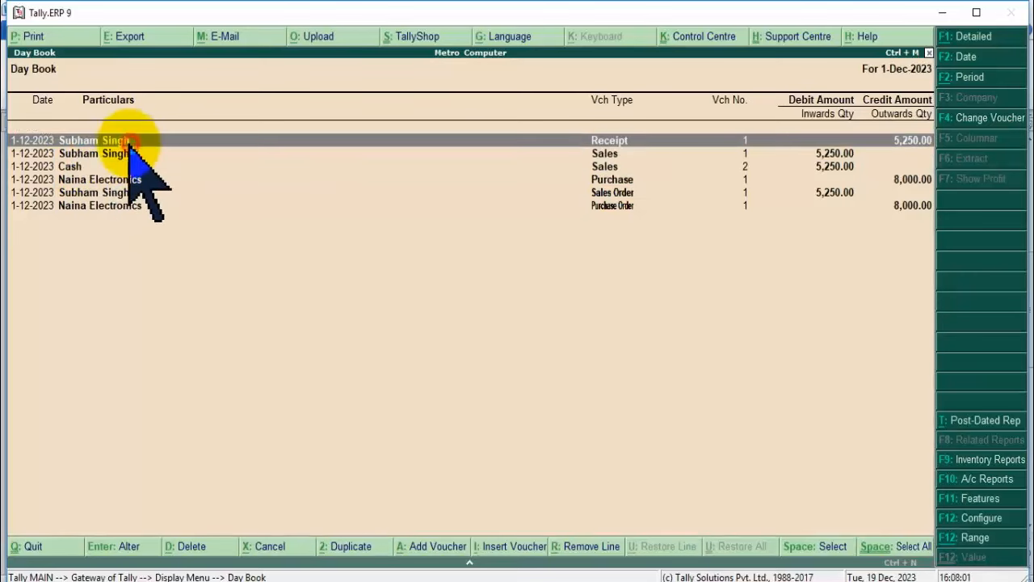
click(612, 155)
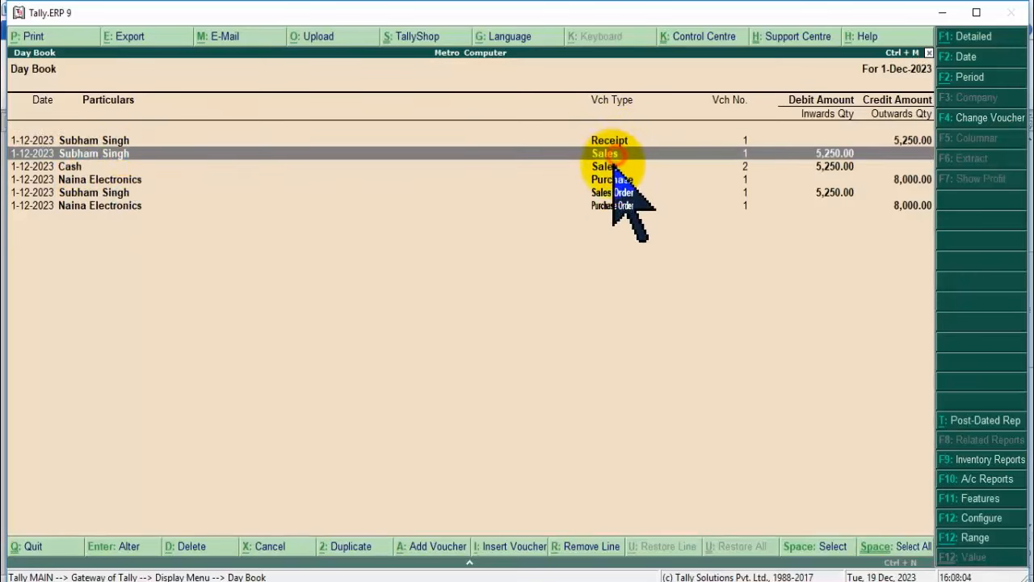
click(612, 167)
double_click(616, 153)
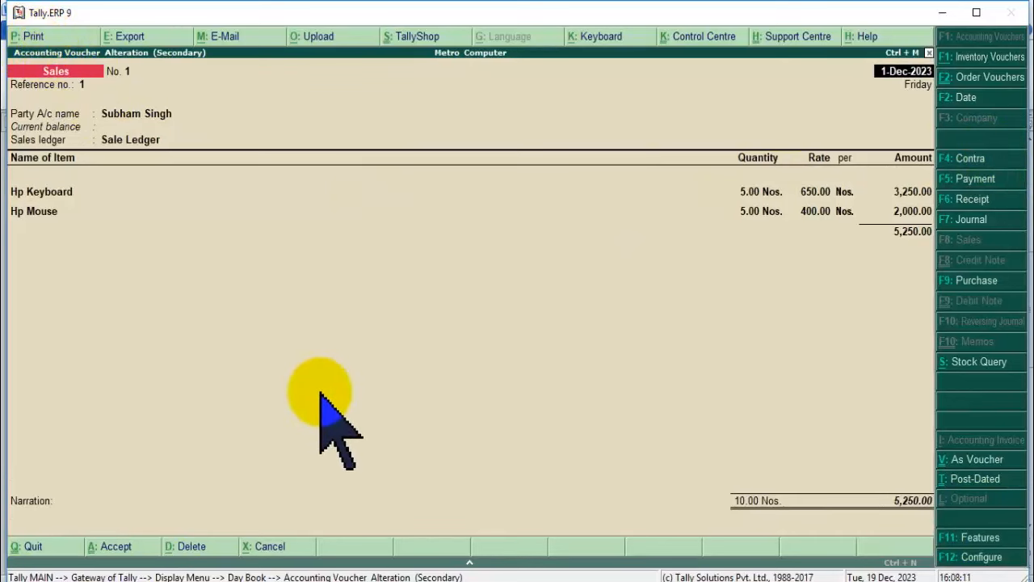
Print the sales invoice to preview and zoom it to 100%.
key(alt+p)
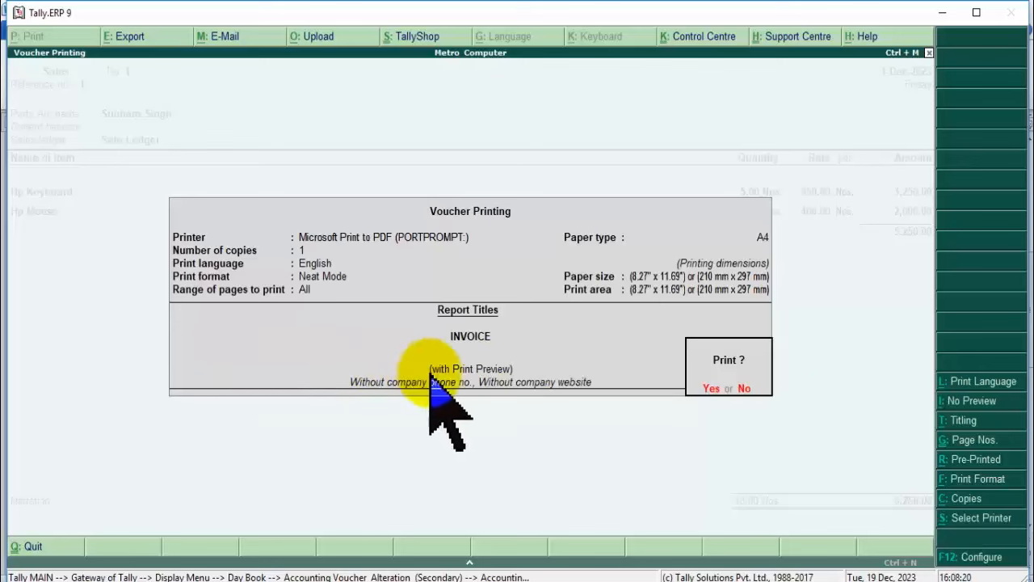
click(712, 388)
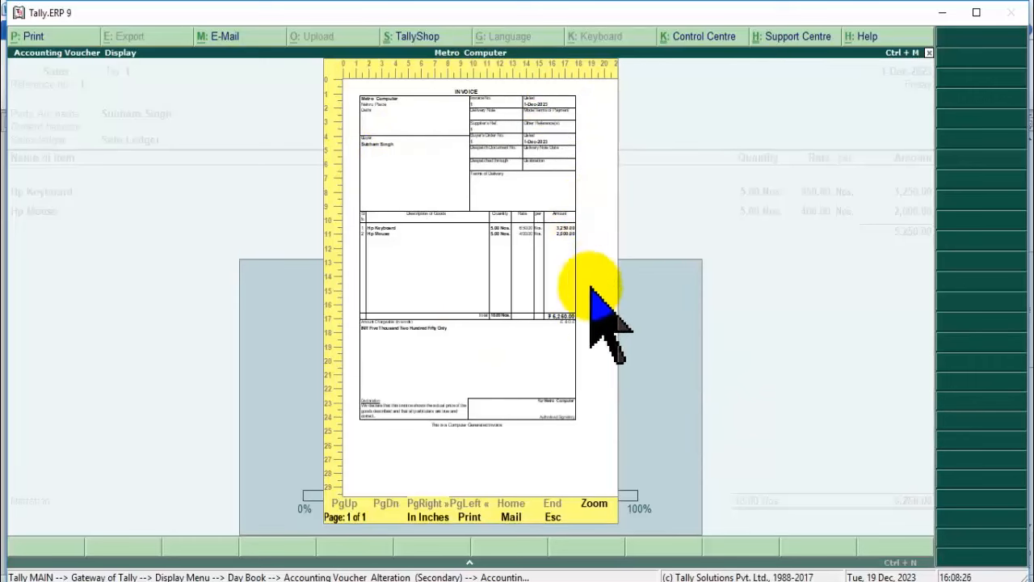
click(596, 505)
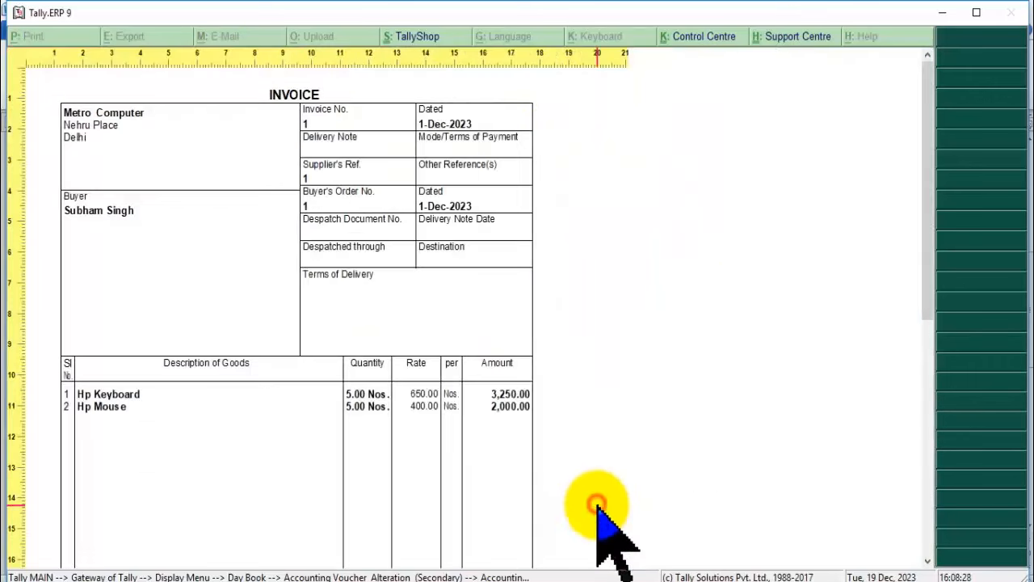
click(411, 329)
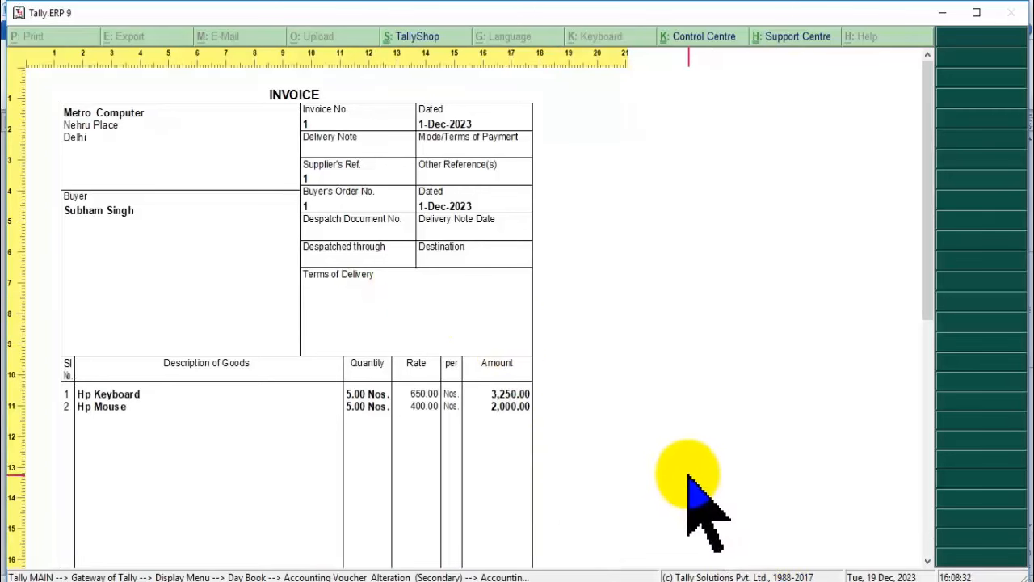
Check the invoice from header to declaration: 10.00 Nos totalling 5,250.00, with amount in words.
scroll(688, 477, down, 10)
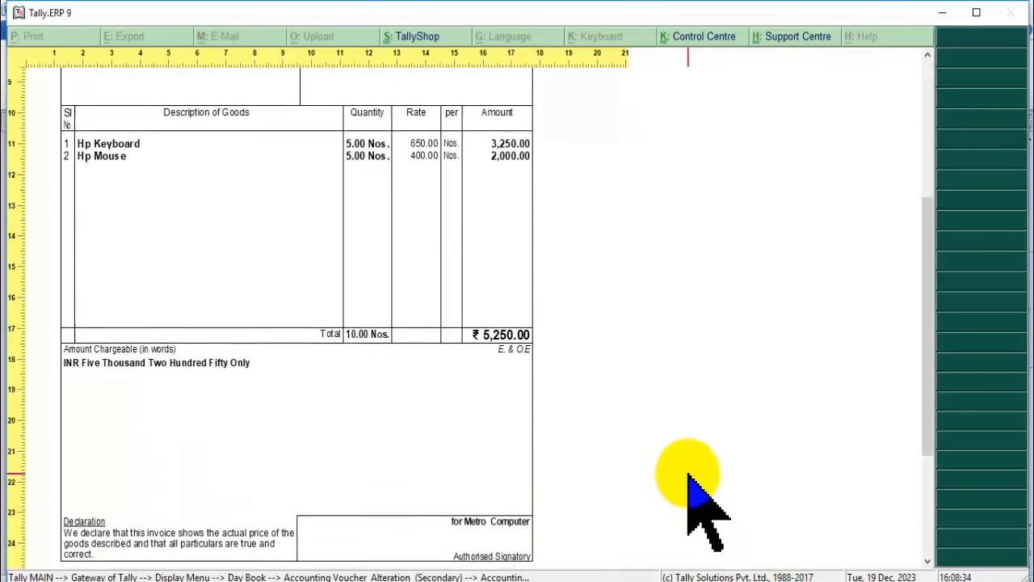
scroll(688, 475, down, 1)
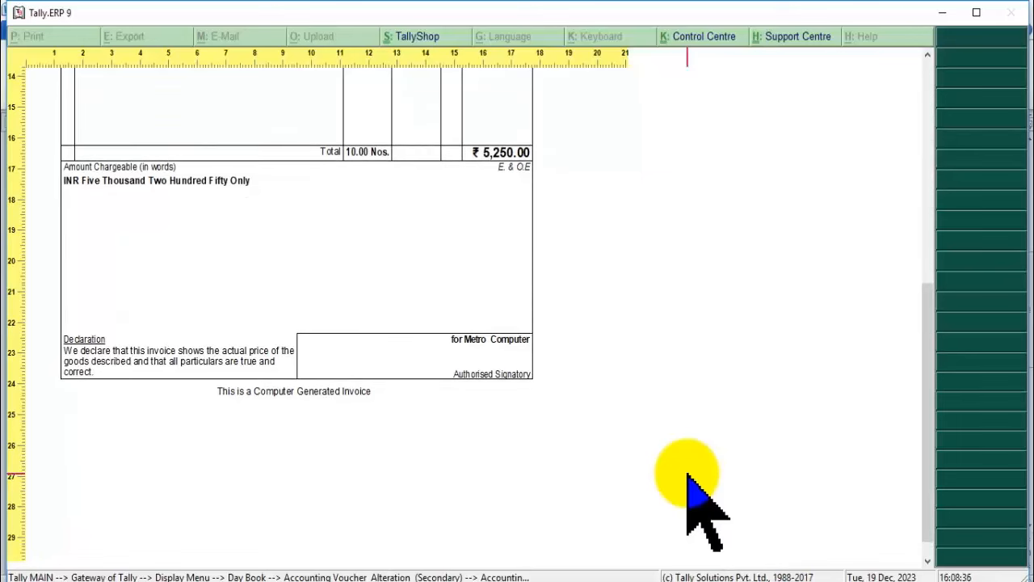
scroll(688, 476, up, 8)
scroll(688, 475, up, 5)
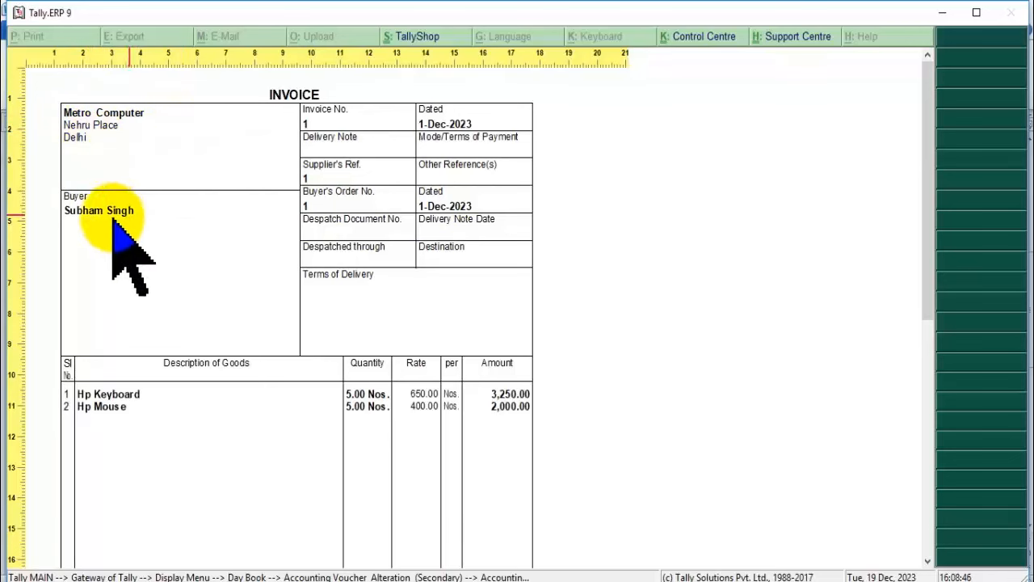
scroll(161, 291, down, 2)
scroll(170, 293, down, 1)
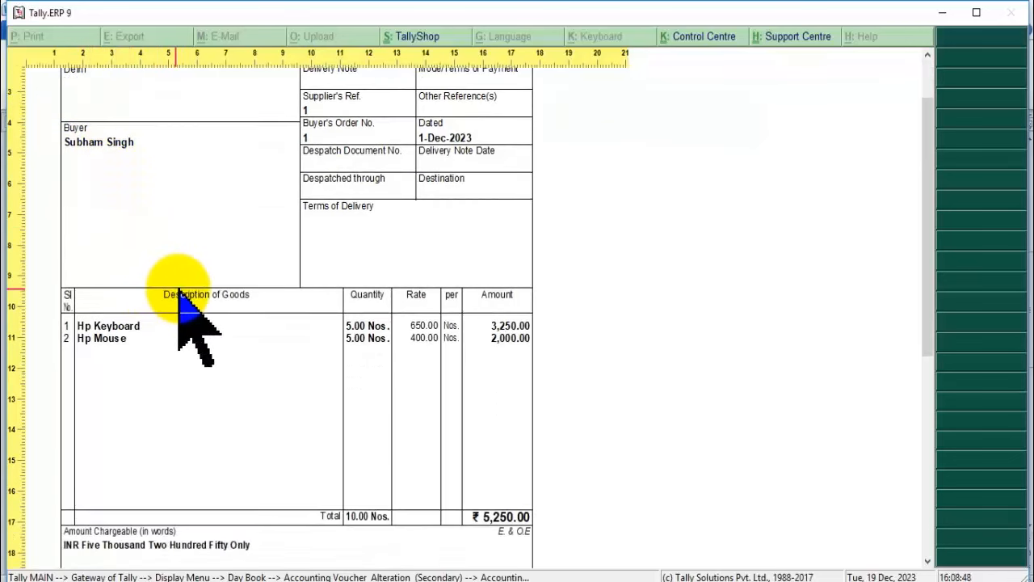
scroll(181, 299, down, 3)
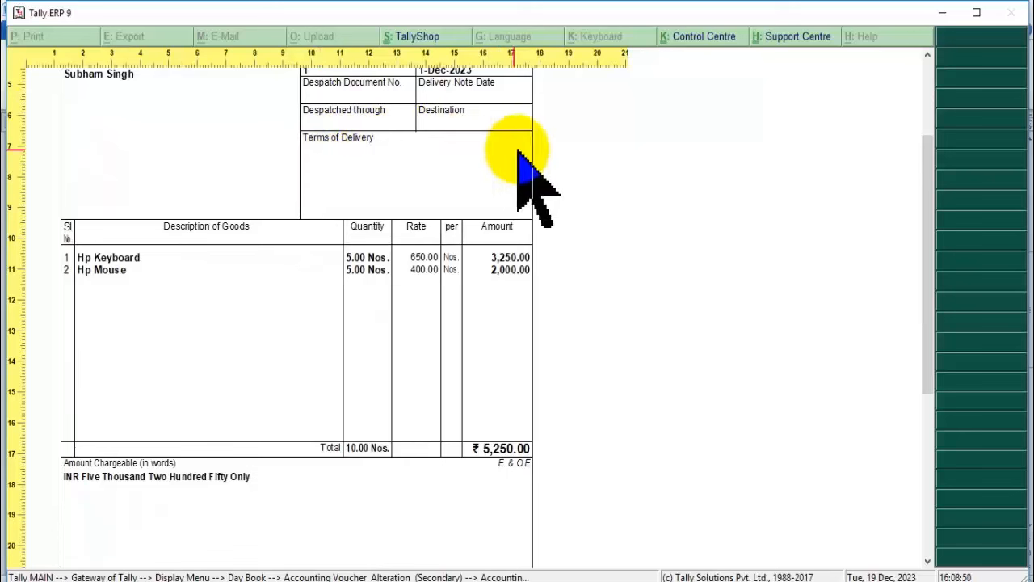
scroll(414, 273, down, 4)
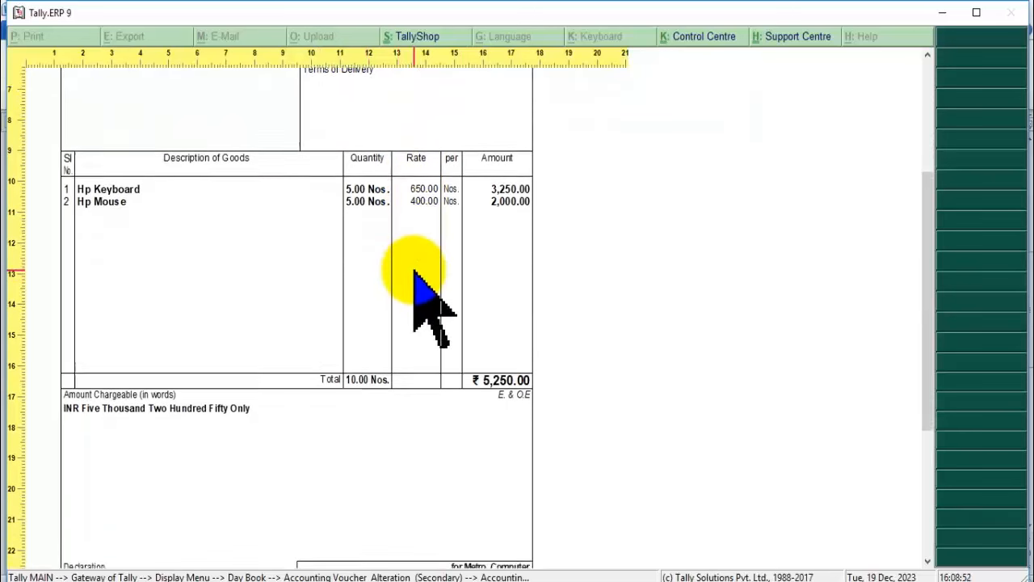
scroll(412, 272, down, 1)
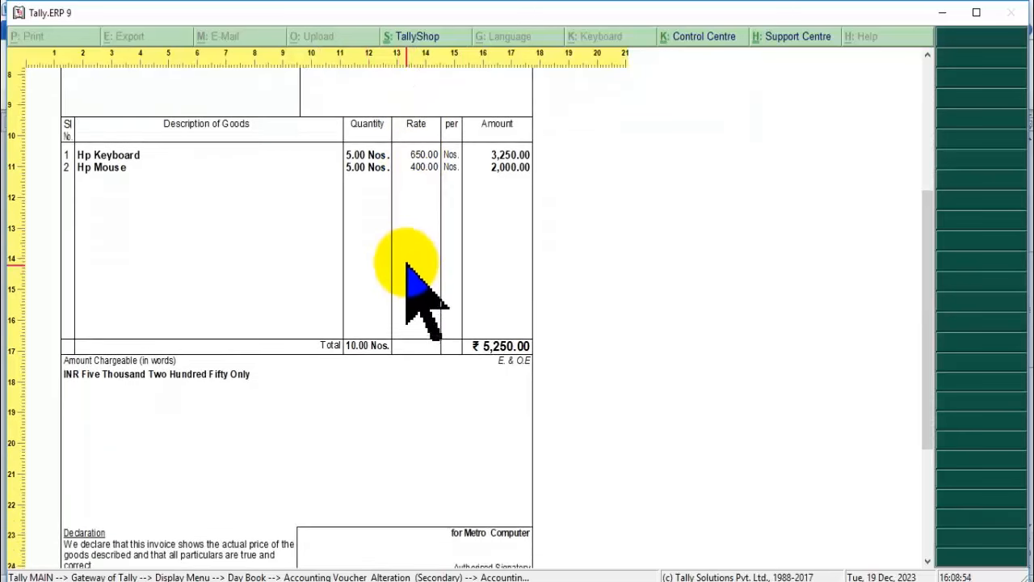
scroll(156, 217, down, 4)
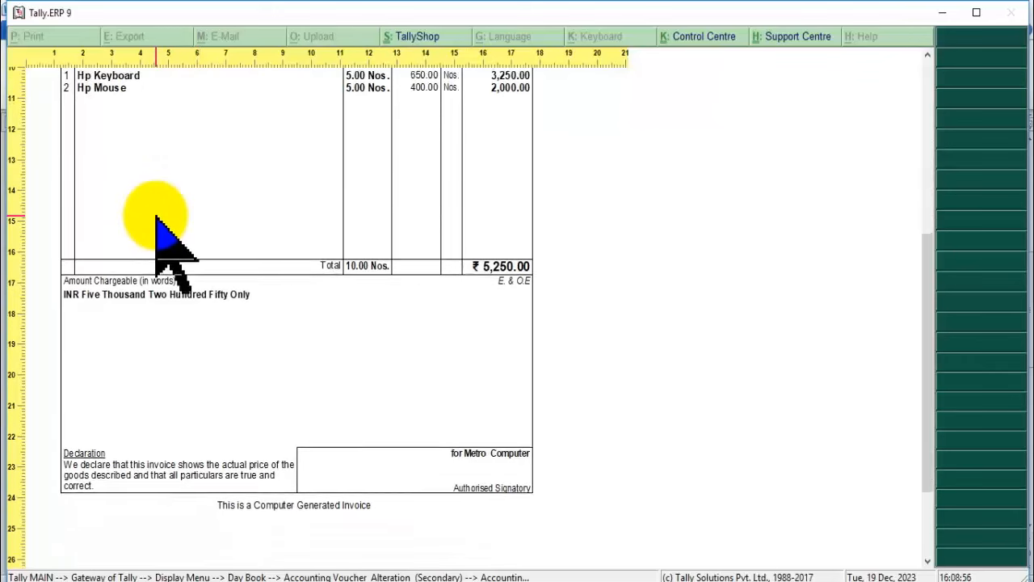
scroll(156, 217, down, 3)
scroll(167, 257, down, 3)
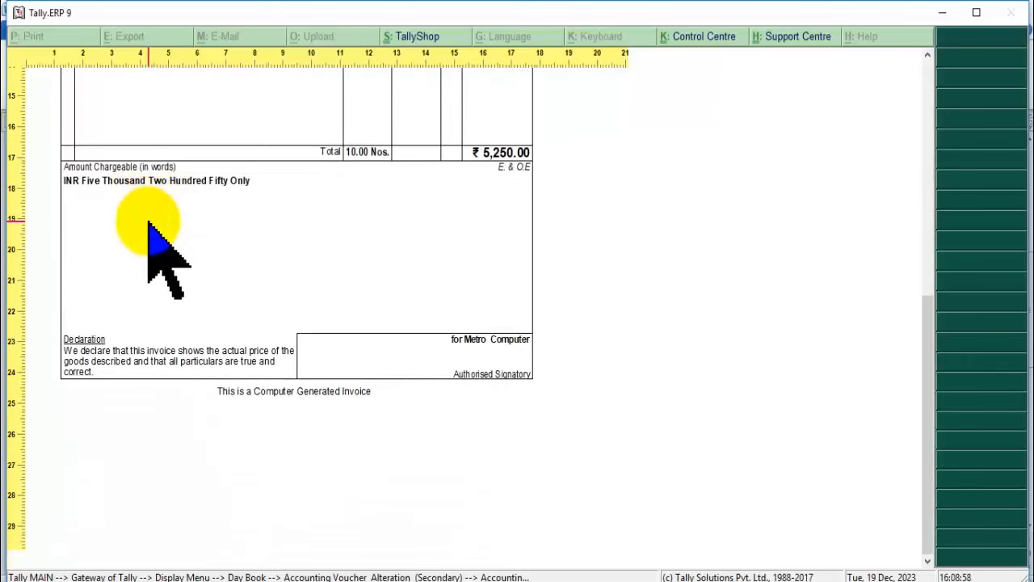
scroll(149, 221, up, 18)
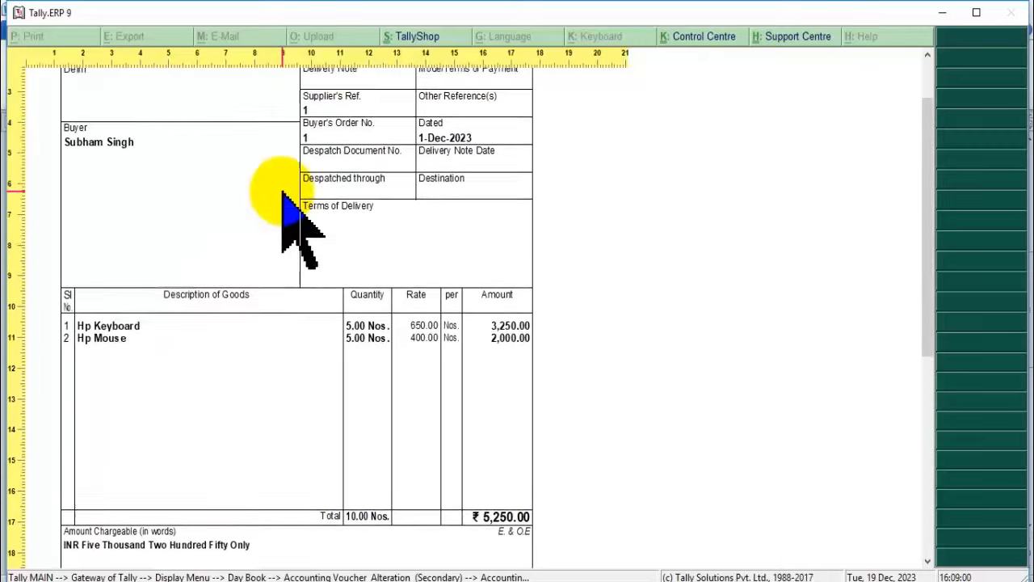
scroll(282, 192, up, 4)
key(Escape)
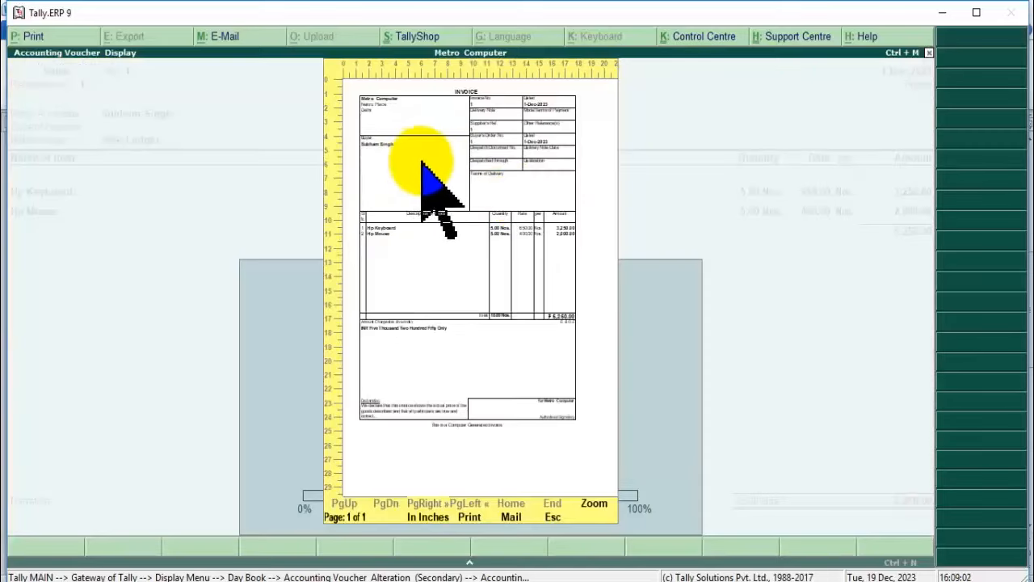
Leave the invoice preview, Sales voucher No. 1 and Day Book, answering No to Quit.
key(Escape)
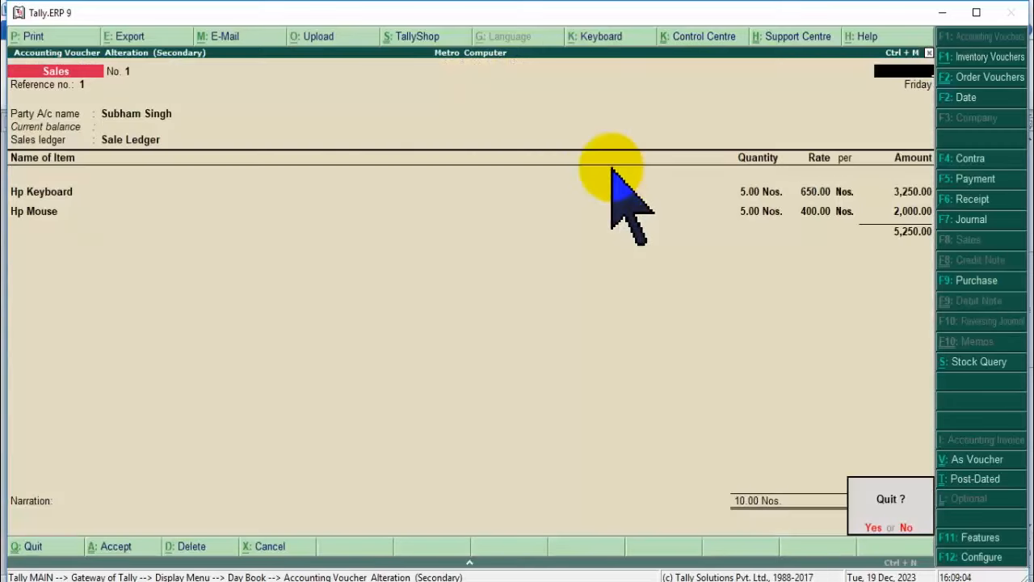
key(y)
key(Escape)
key(Escape)
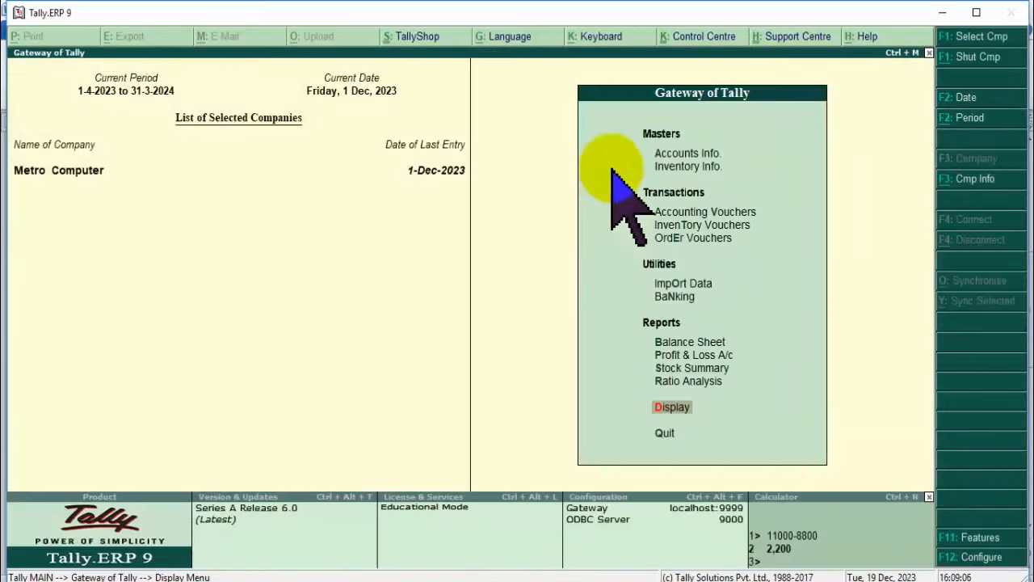
key(Escape)
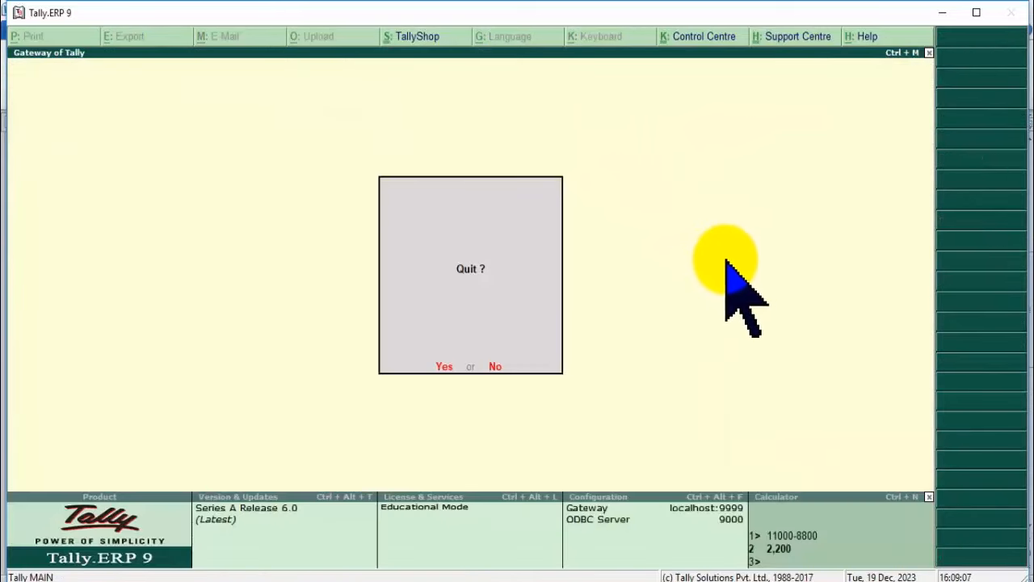
key(n)
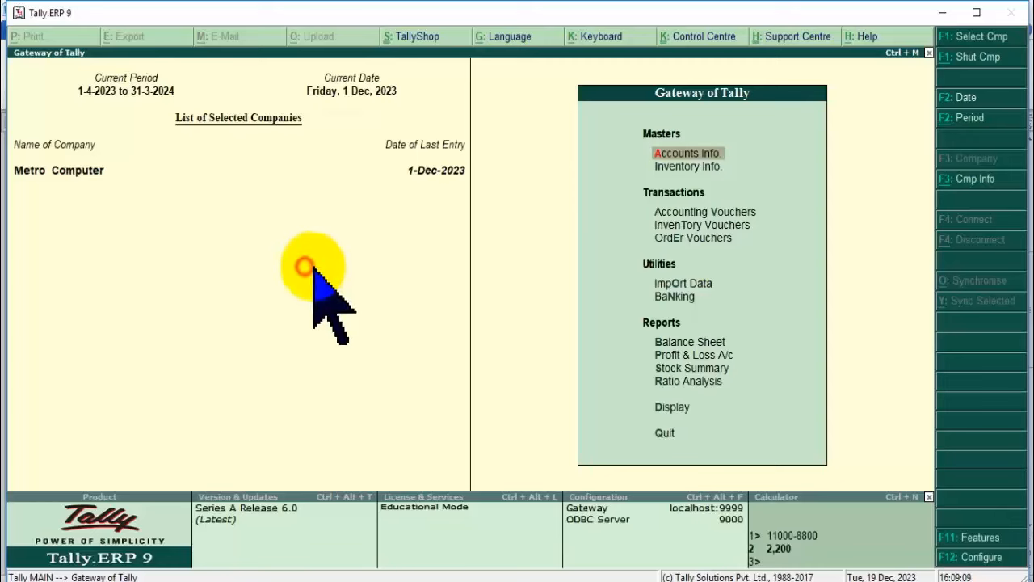